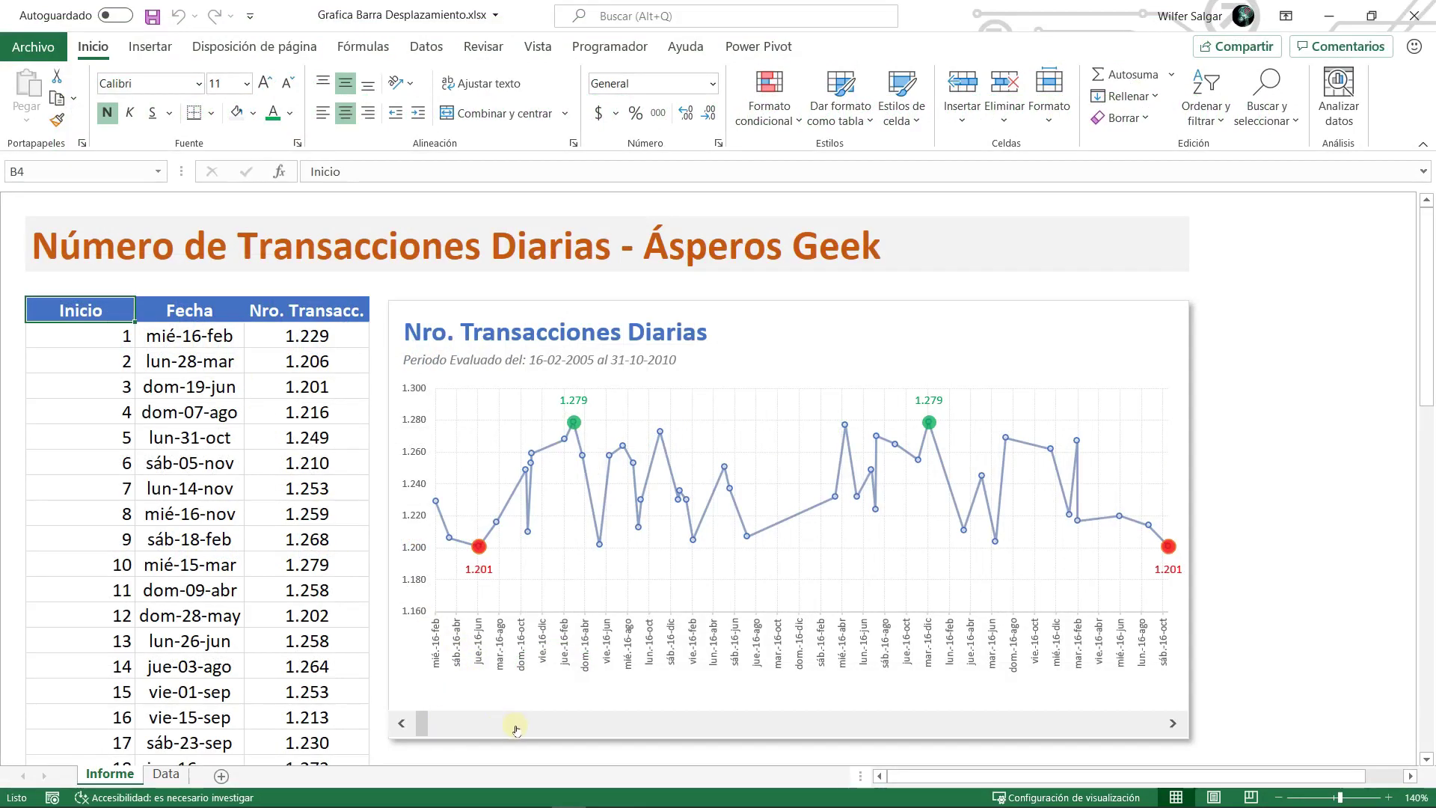
# - Advance the transactions chart record by record with its scroll bar until the table starts at record 15
pyautogui.click(1172, 725)
pyautogui.click(1173, 726)
pyautogui.click(1172, 725)
pyautogui.click(1172, 725)
pyautogui.click(1172, 726)
pyautogui.click(1172, 725)
pyautogui.click(1172, 725)
pyautogui.click(1172, 726)
pyautogui.click(1172, 726)
pyautogui.click(1173, 726)
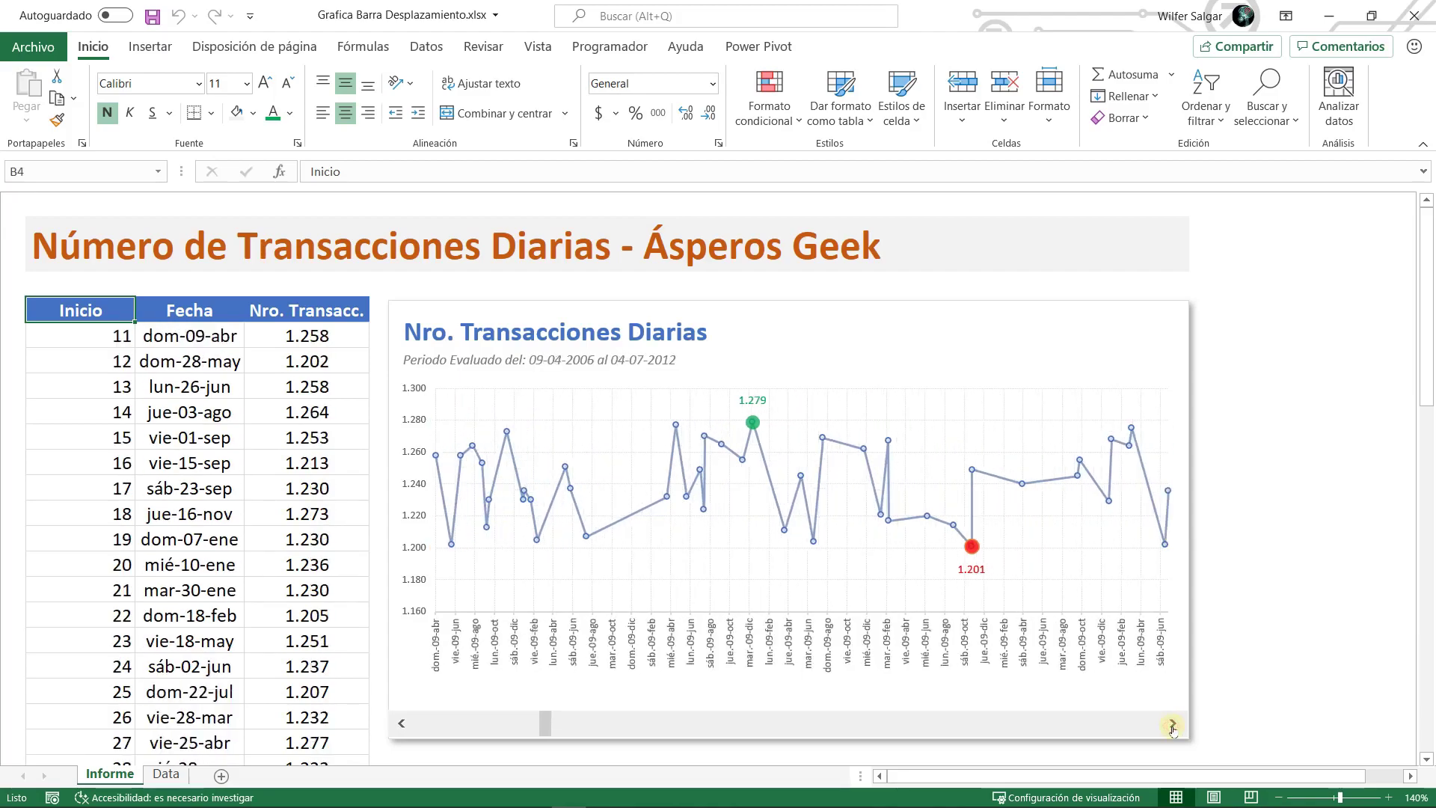
pyautogui.click(1172, 726)
pyautogui.click(1172, 725)
pyautogui.click(1172, 725)
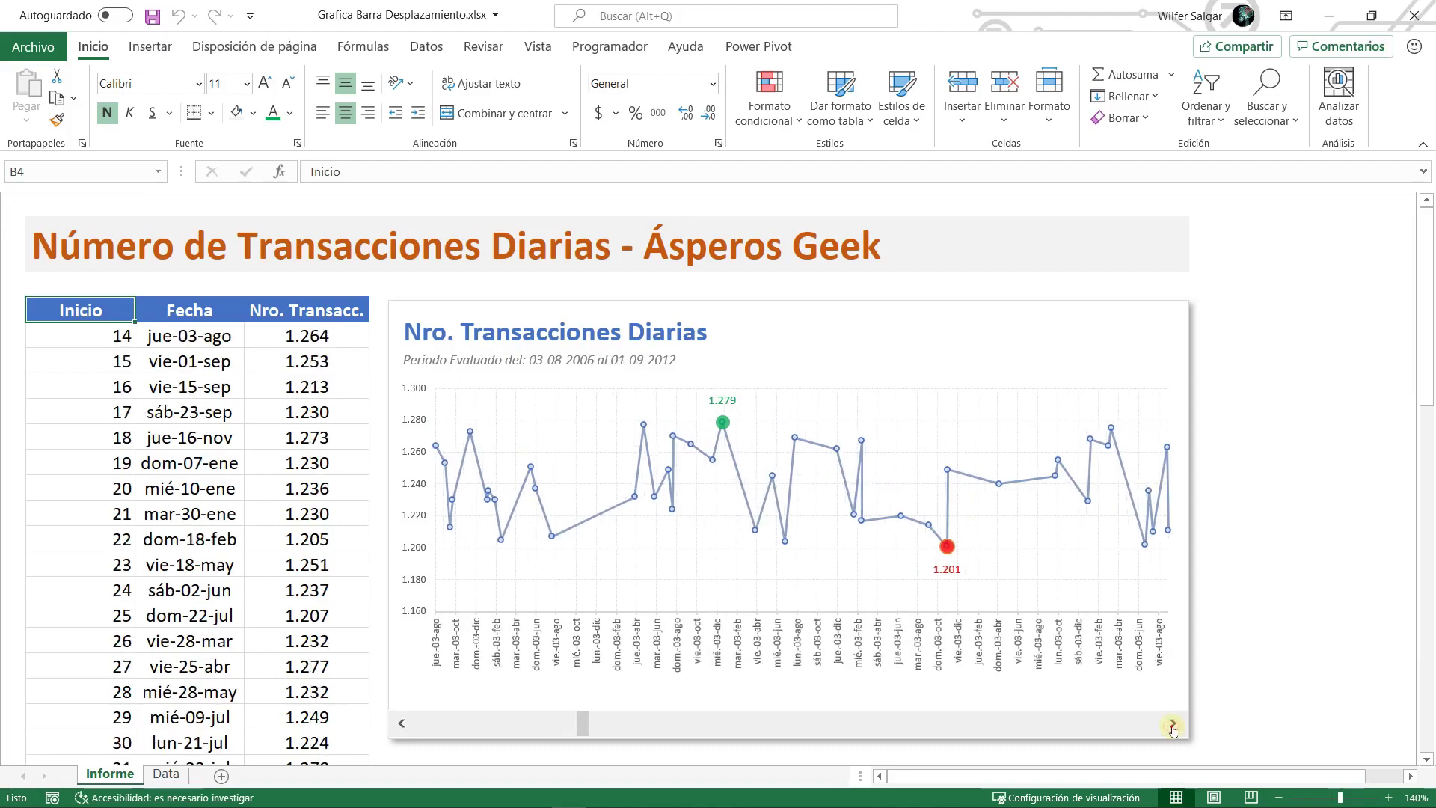
pyautogui.click(1172, 726)
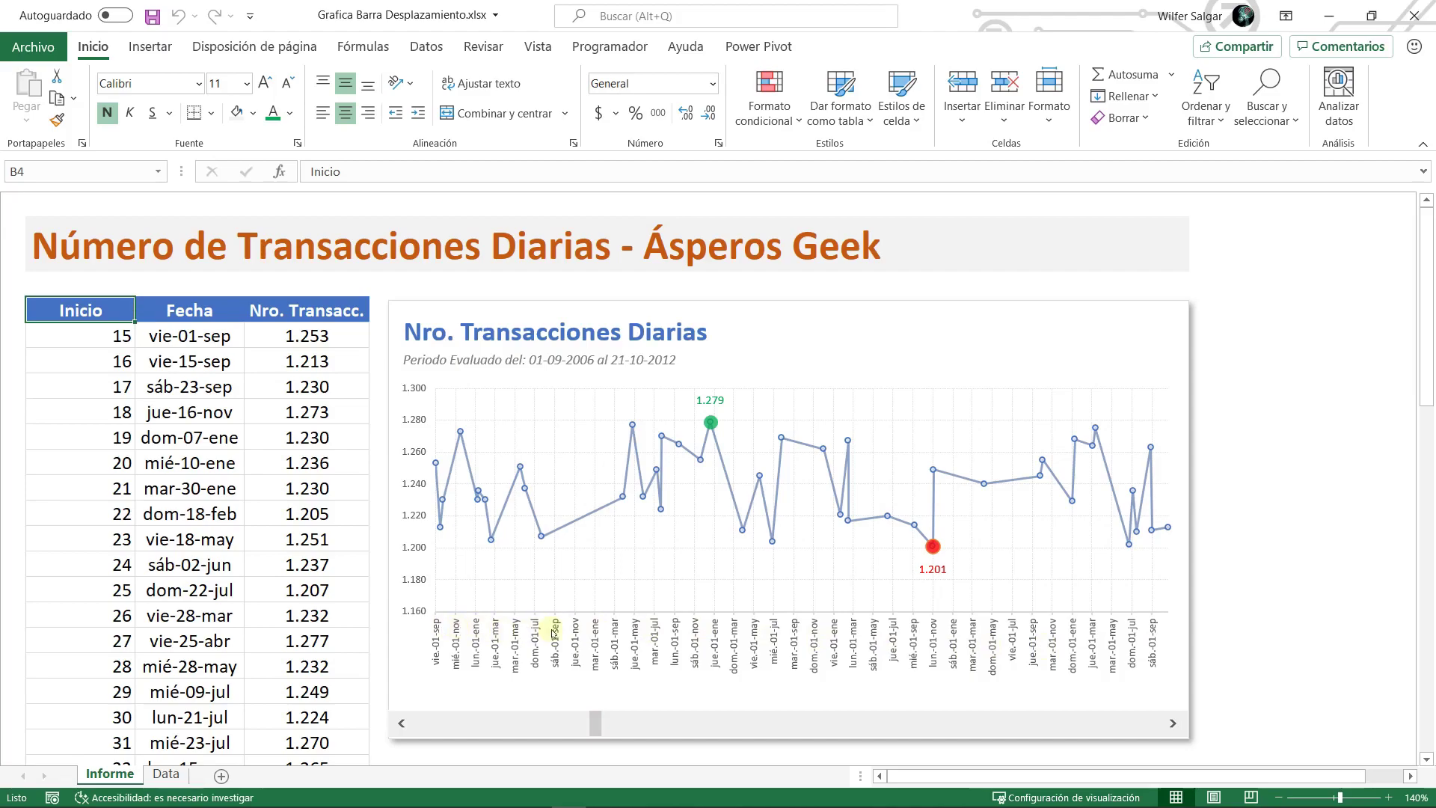
# - Move the chart's scroll bar ahead in larger jumps until the table starts at record 60
pyautogui.click(623, 726)
pyautogui.click(623, 726)
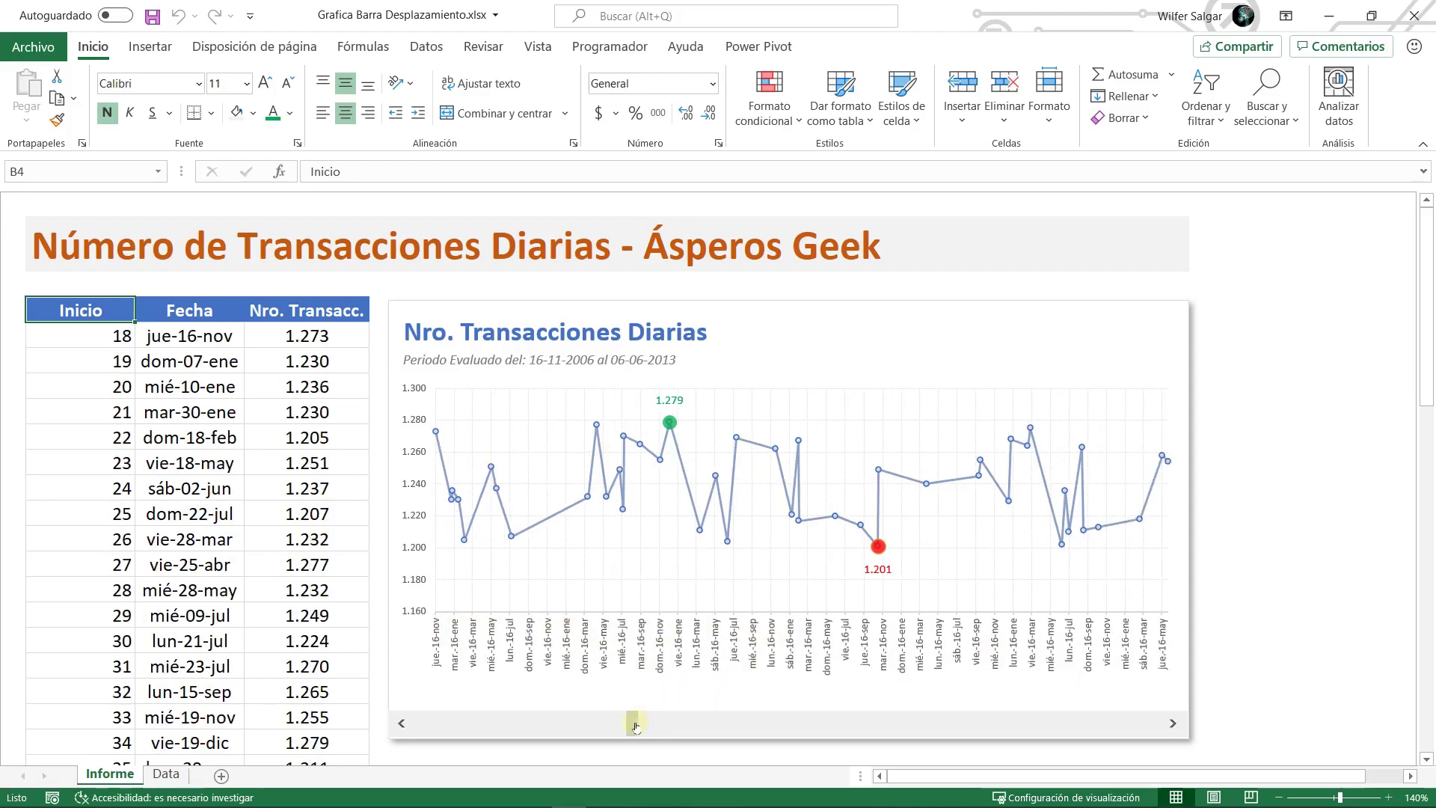
pyautogui.moveTo(632, 726); pyautogui.dragTo(669, 724)
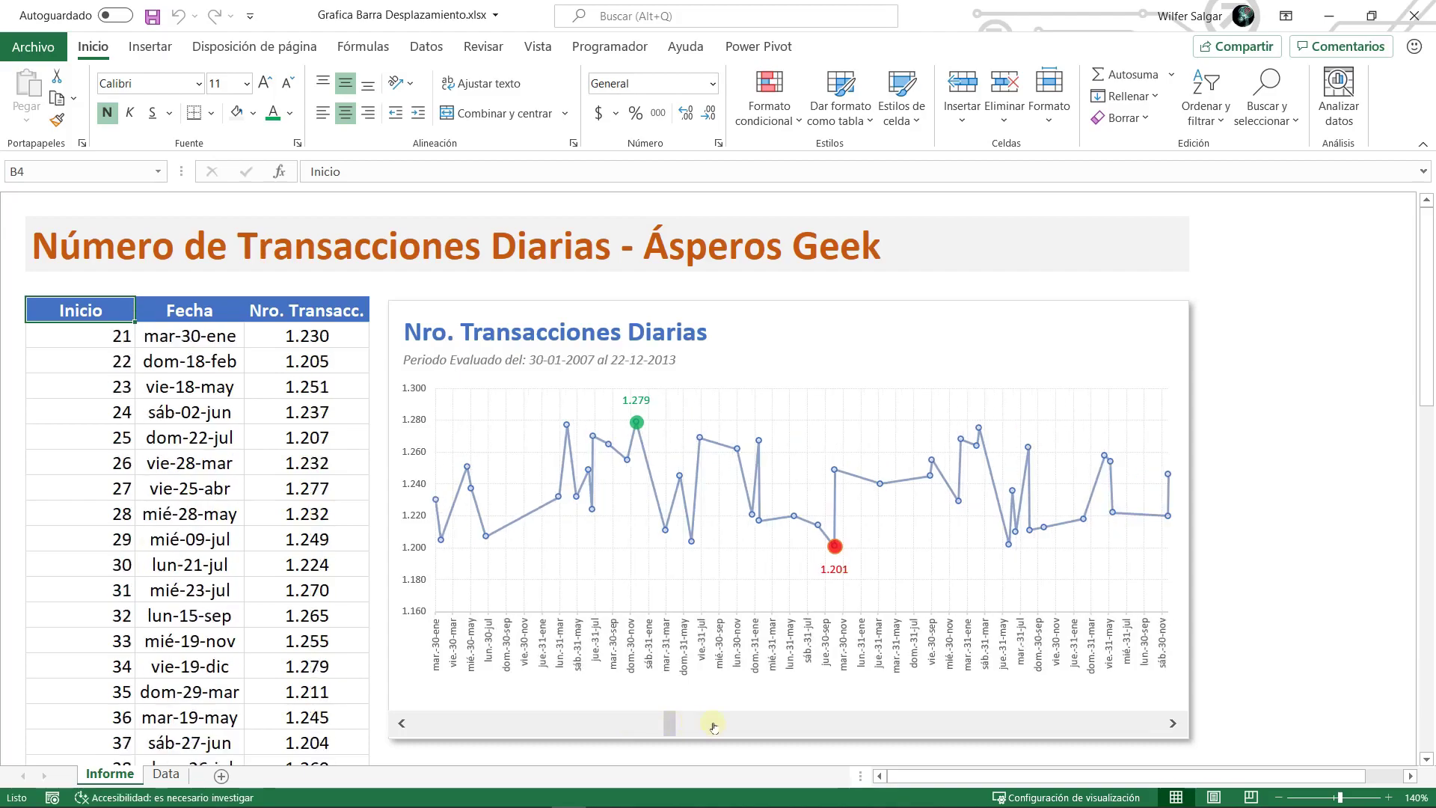
pyautogui.click(823, 730)
pyautogui.click(889, 728)
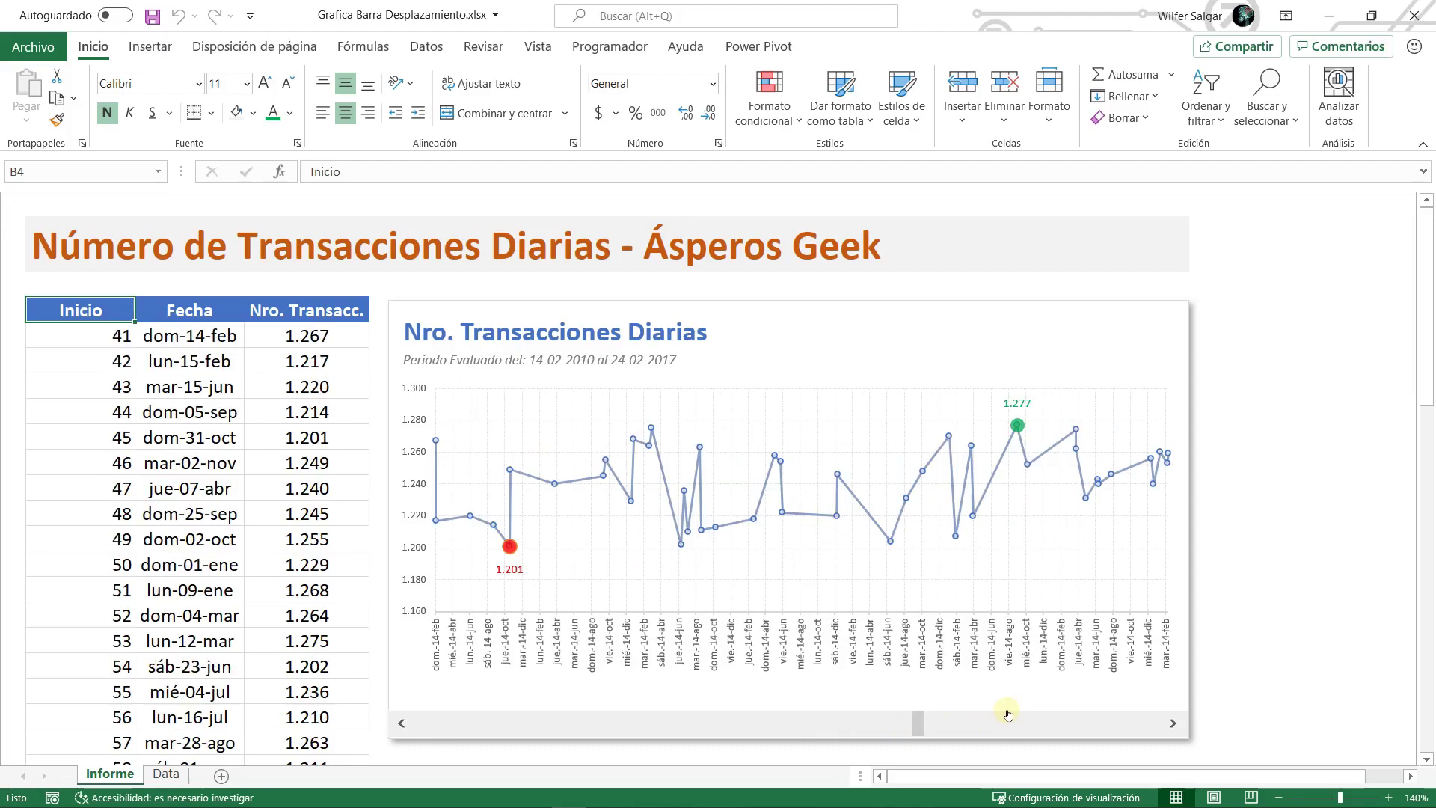
pyautogui.click(1002, 722)
pyautogui.click(1067, 725)
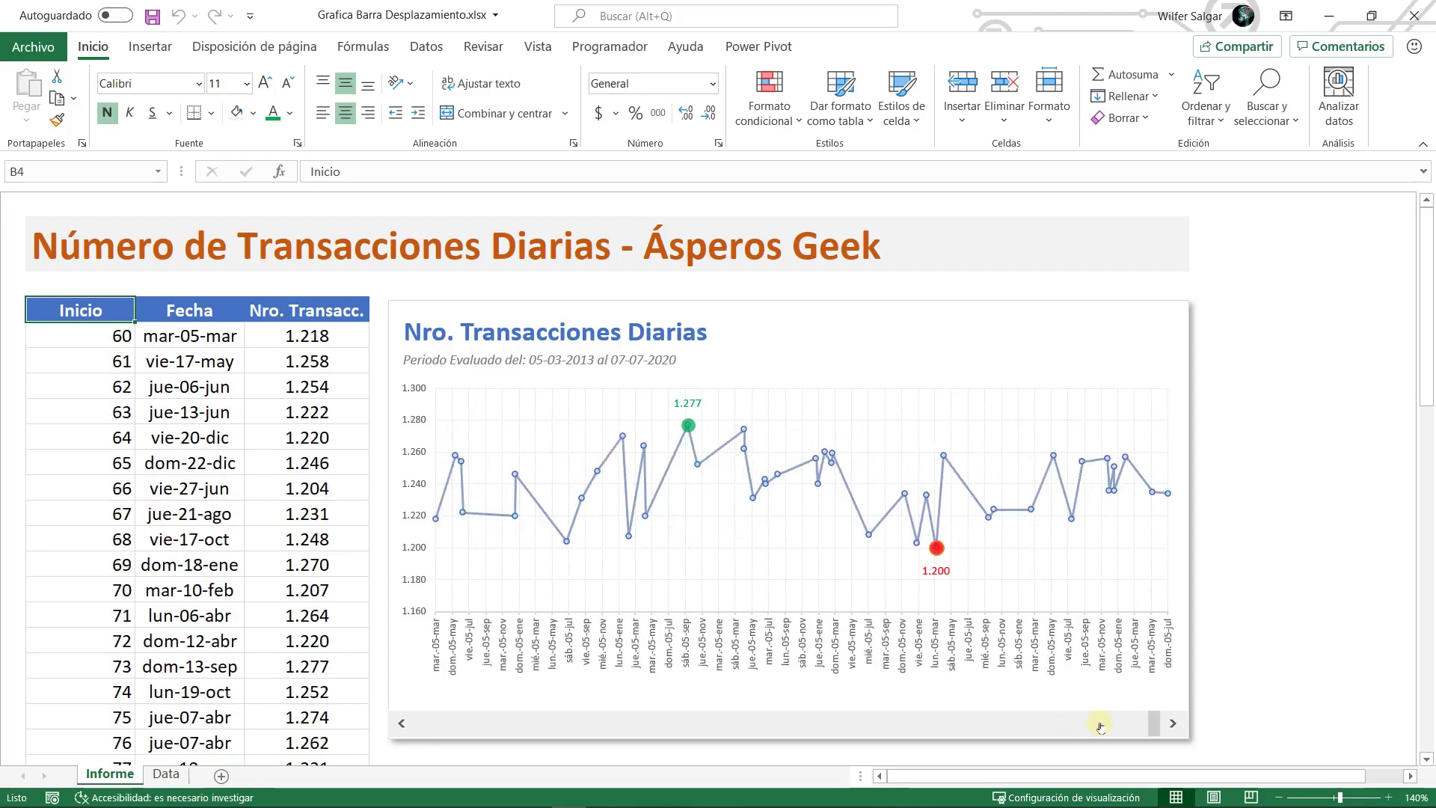
# - Return the chart's scroll bar to the start so the table begins at record 1
pyautogui.click(425, 723)
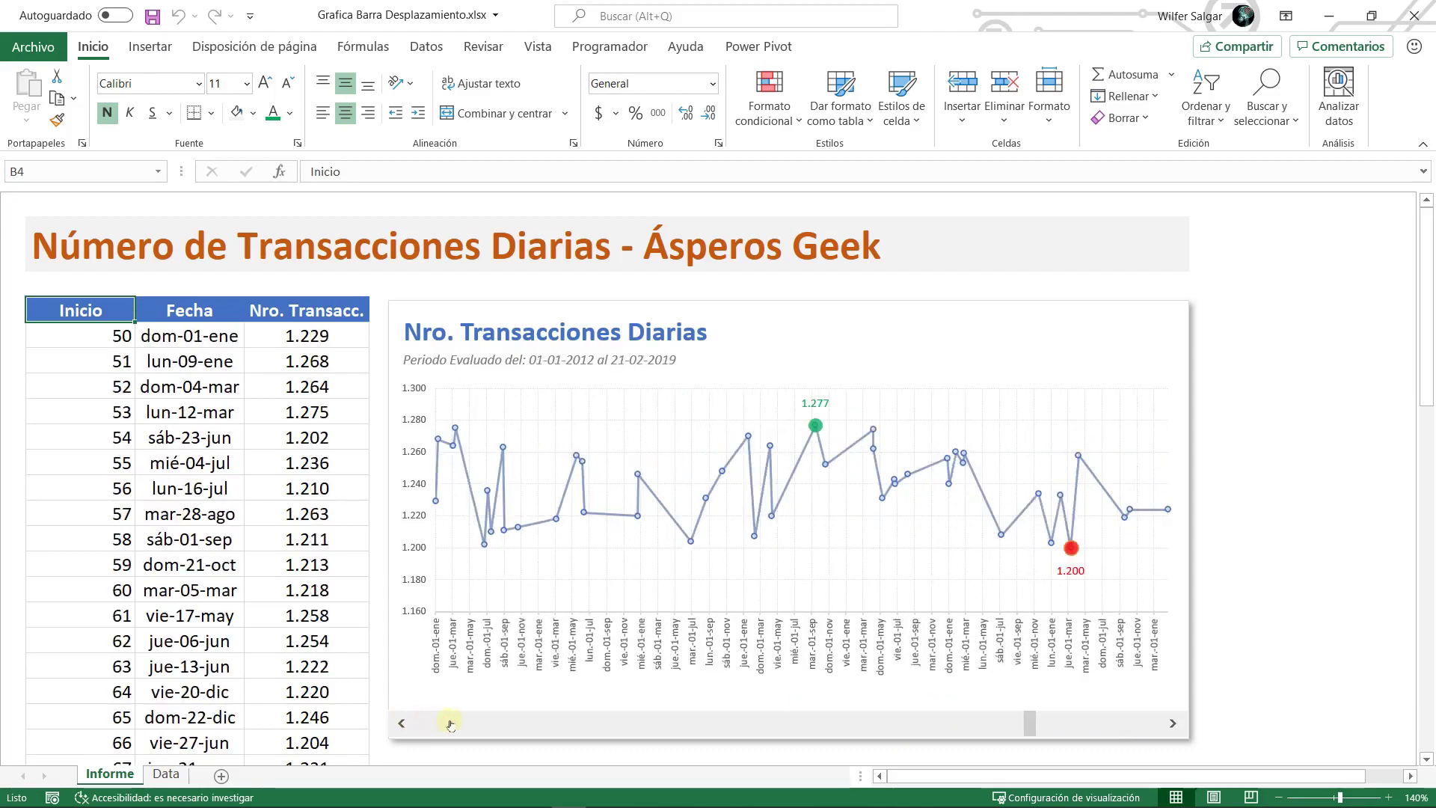
pyautogui.click(448, 725)
pyautogui.moveTo(908, 727); pyautogui.dragTo(411, 732)
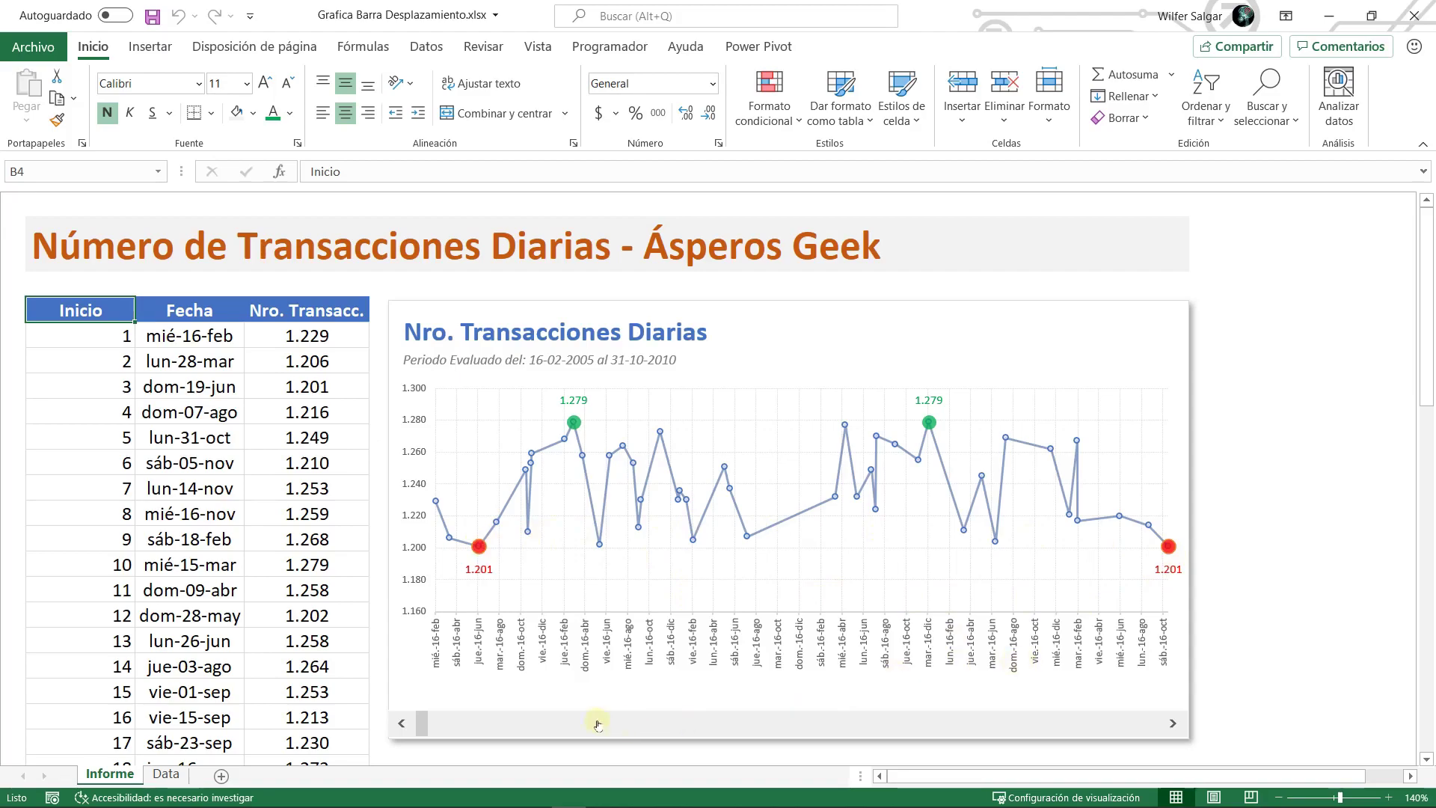
# - Advance the chart one record at a time from the beginning to record 19, checking how the highlighted maximum and minimum points shift
pyautogui.click(1171, 724)
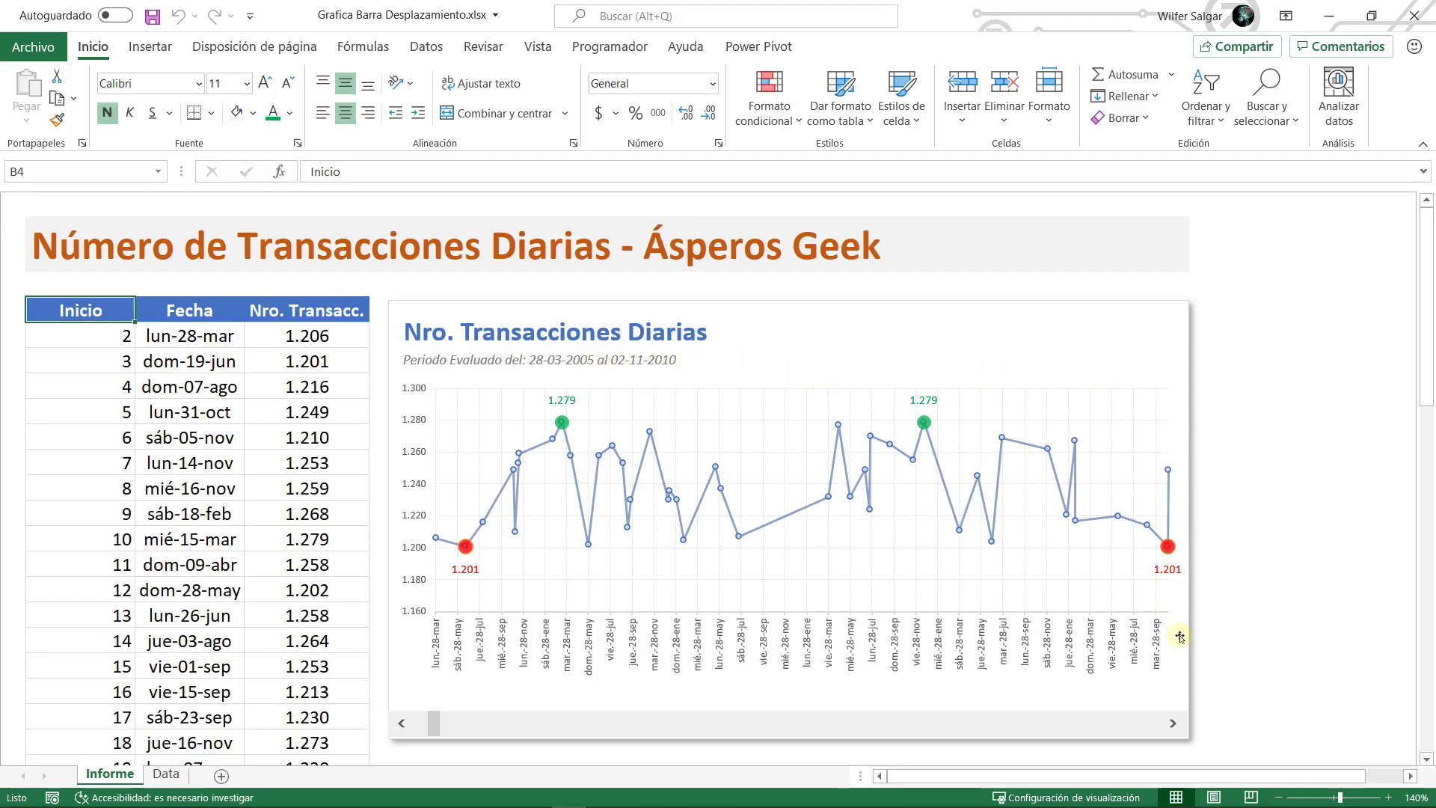
pyautogui.click(1173, 727)
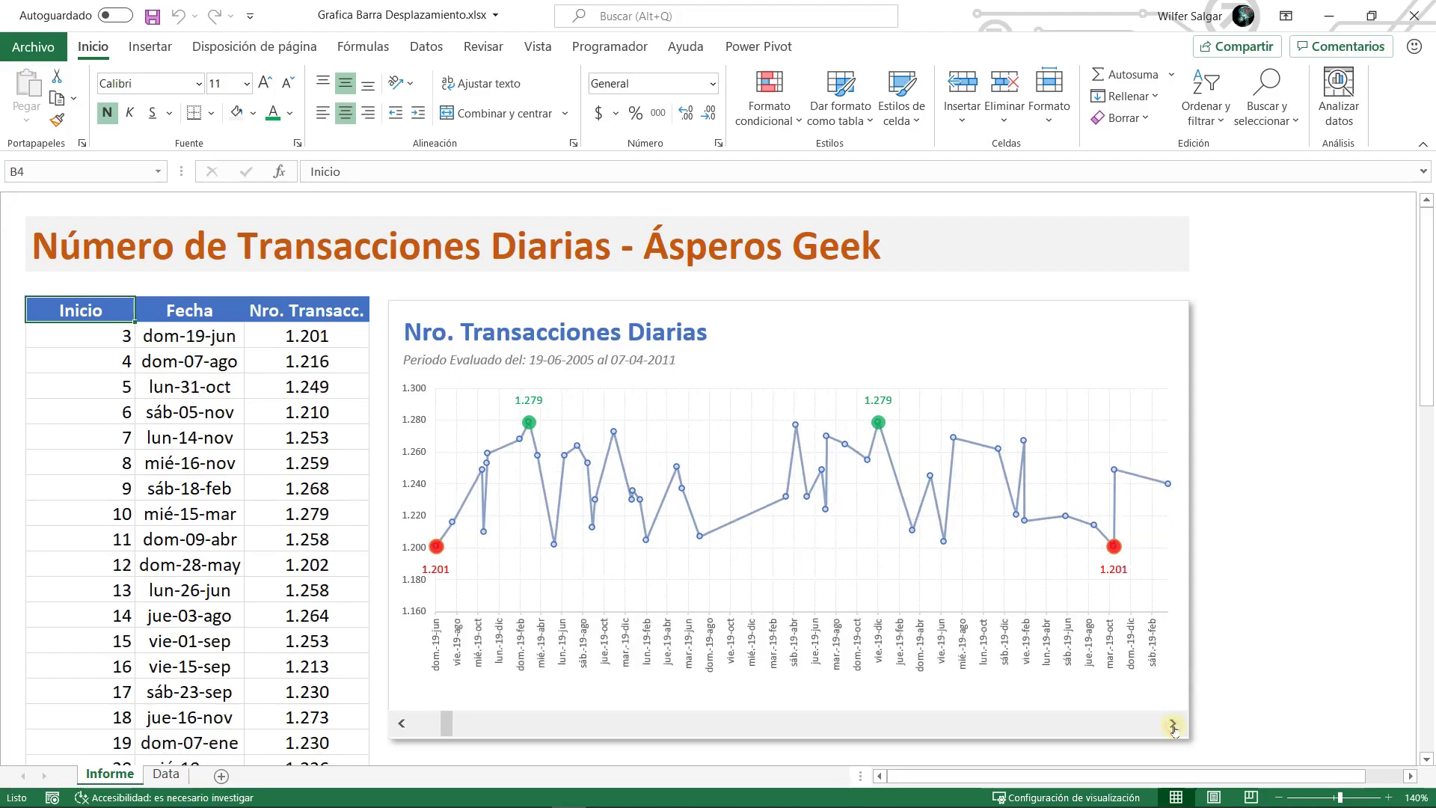
pyautogui.click(1173, 726)
pyautogui.click(1173, 726)
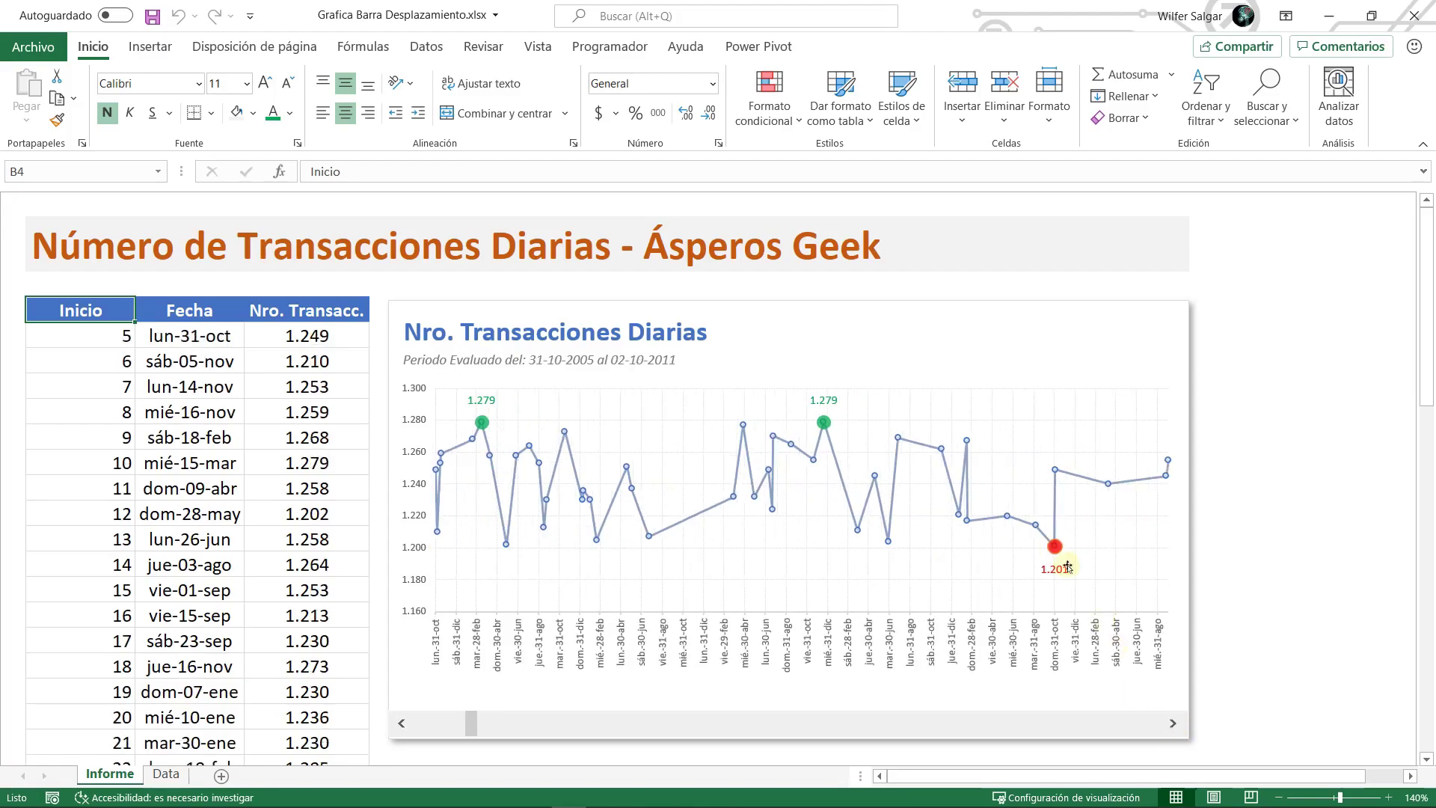
pyautogui.click(1173, 728)
pyautogui.click(1173, 726)
pyautogui.click(1173, 726)
pyautogui.click(1173, 727)
pyautogui.click(1173, 726)
pyautogui.click(1173, 726)
pyautogui.click(1173, 727)
pyautogui.click(1173, 726)
pyautogui.click(1173, 726)
pyautogui.click(1173, 727)
pyautogui.click(1173, 726)
pyautogui.click(1173, 726)
pyautogui.click(1173, 726)
pyautogui.click(1173, 726)
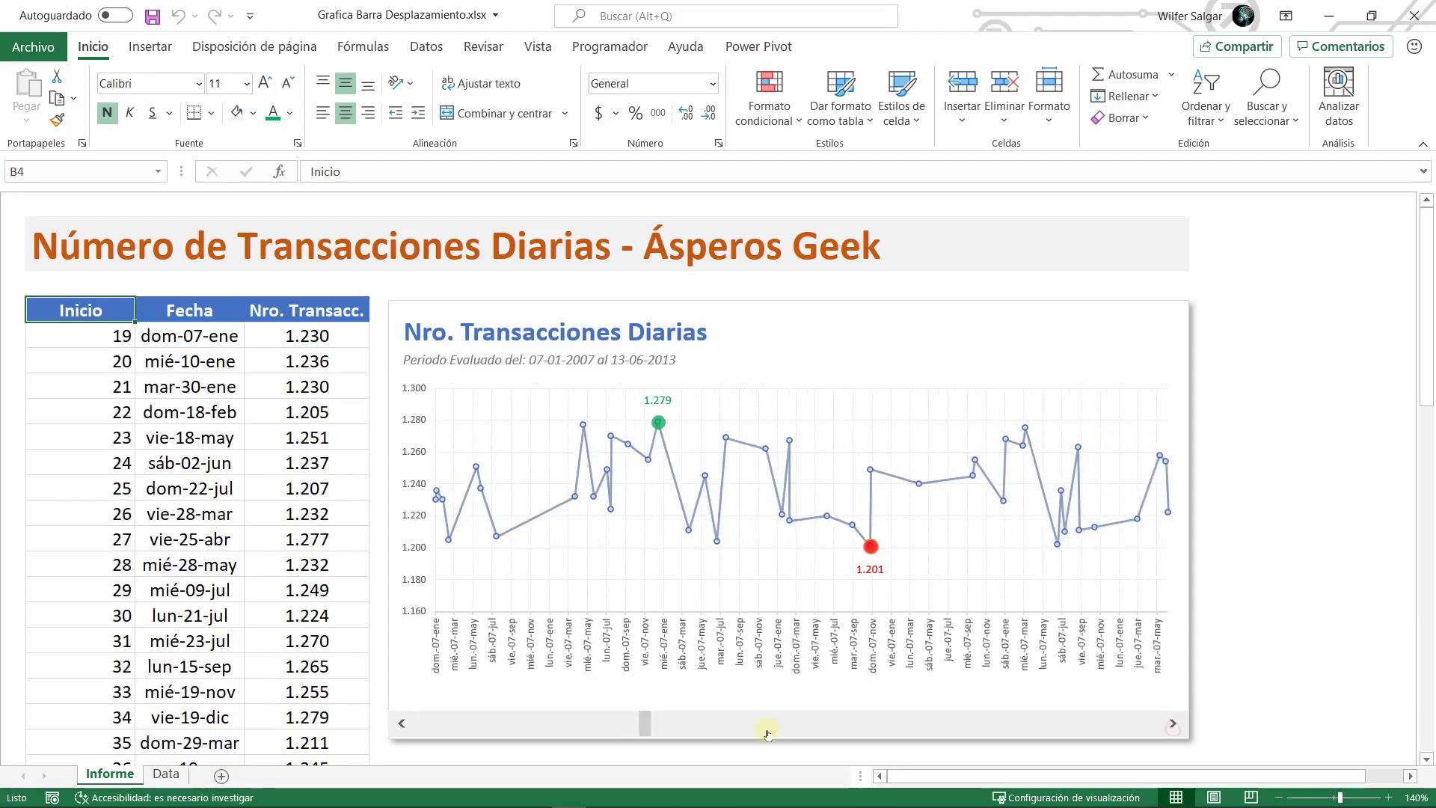
# - Move the chart's scroll bar ahead to record 39 and on to the late forties, and advance it a few records further
pyautogui.moveTo(659, 721); pyautogui.dragTo(892, 723)
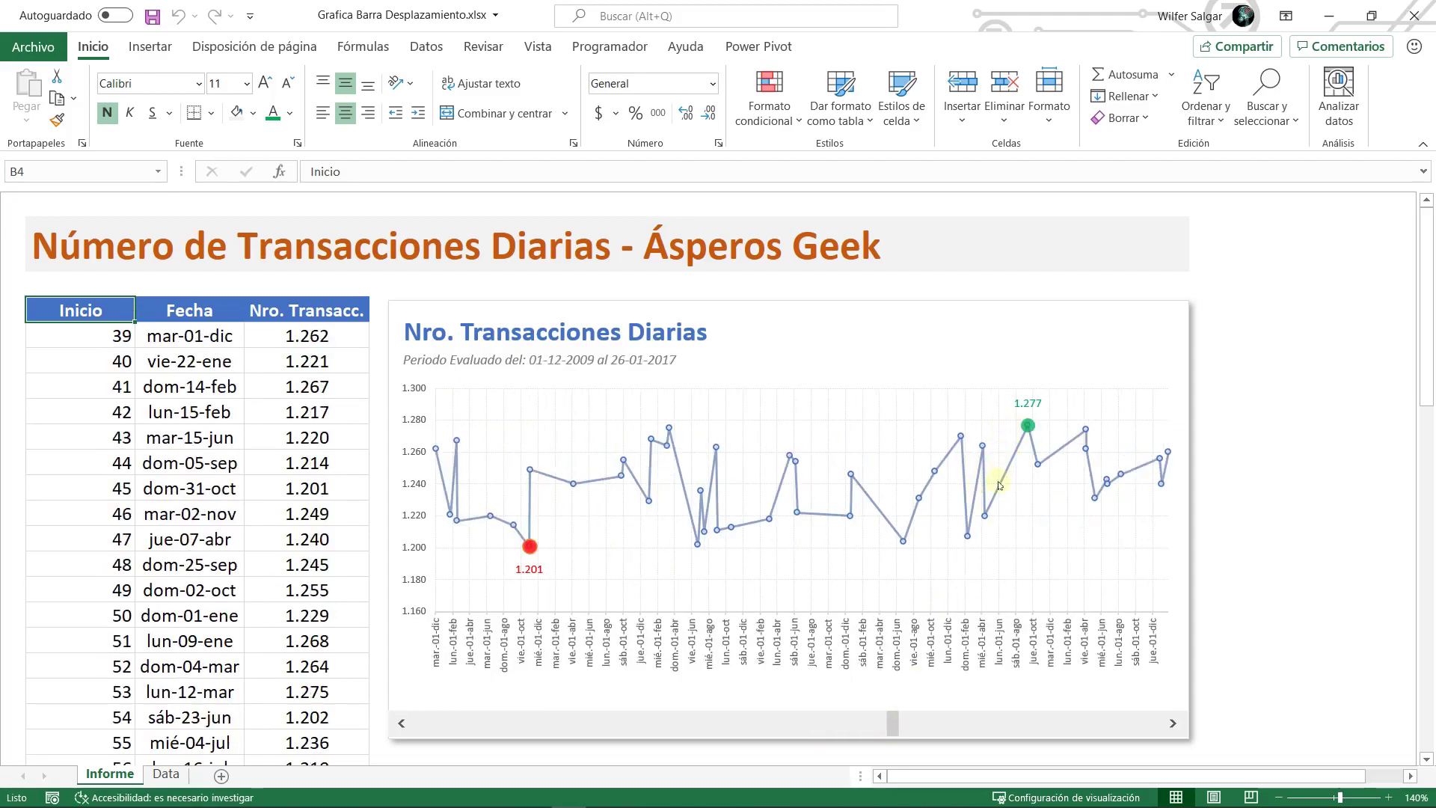
pyautogui.moveTo(894, 723); pyautogui.dragTo(1019, 731)
pyautogui.click(1174, 724)
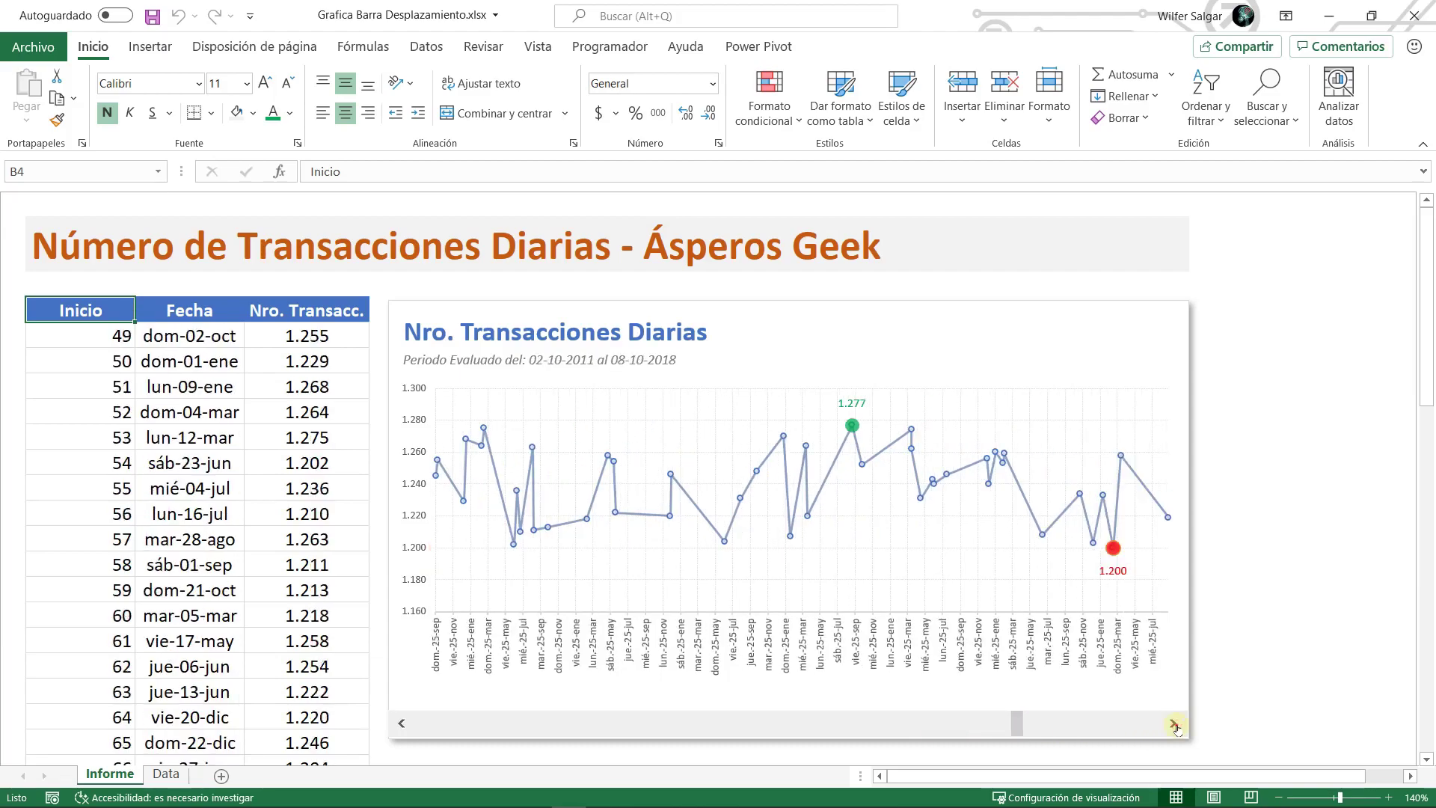
pyautogui.click(1174, 724)
pyautogui.click(1174, 724)
pyautogui.click(1174, 725)
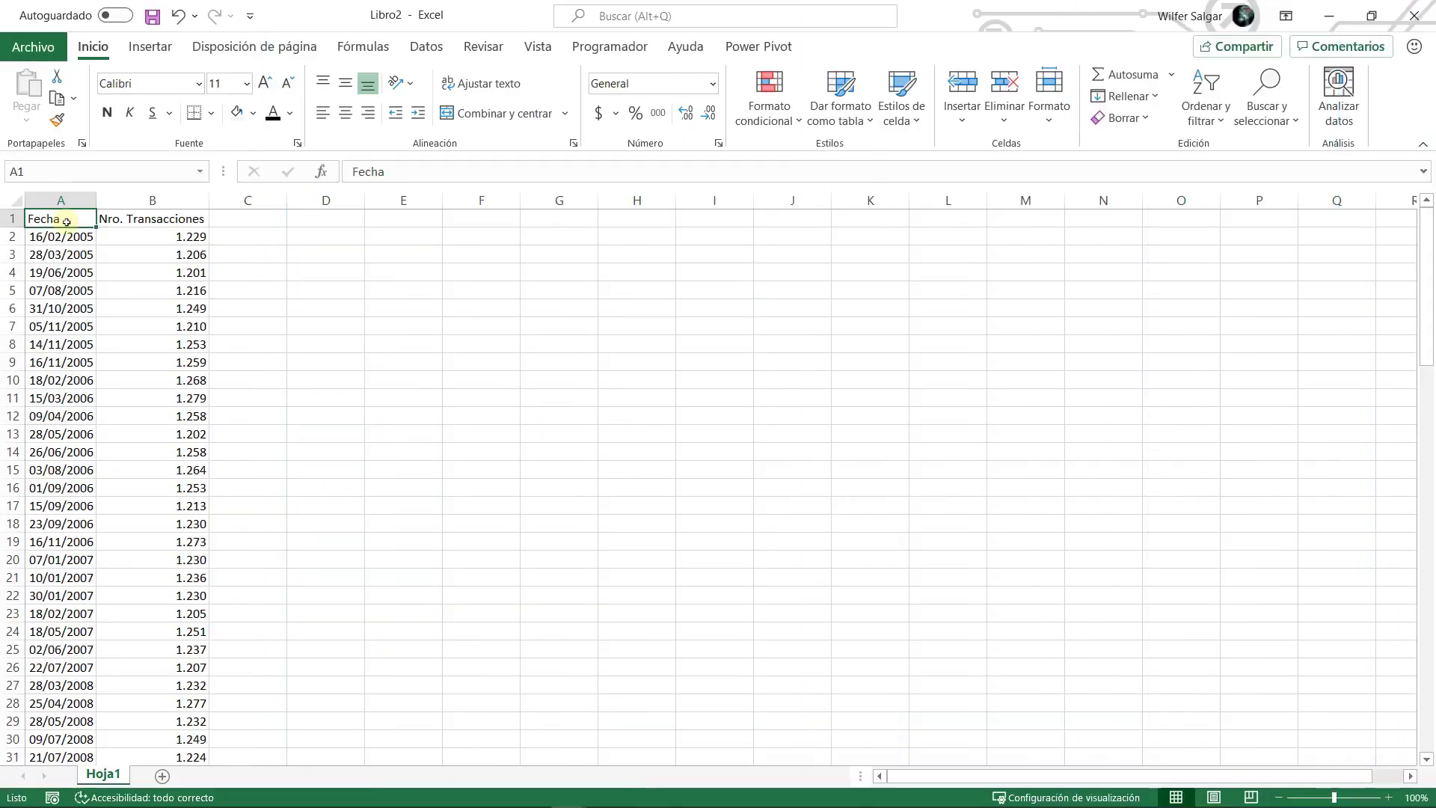
# - Examine the Fecha and Nro. Transacciones columns of the source data in Libro2, from the headers to the last row
pyautogui.click(144, 219)
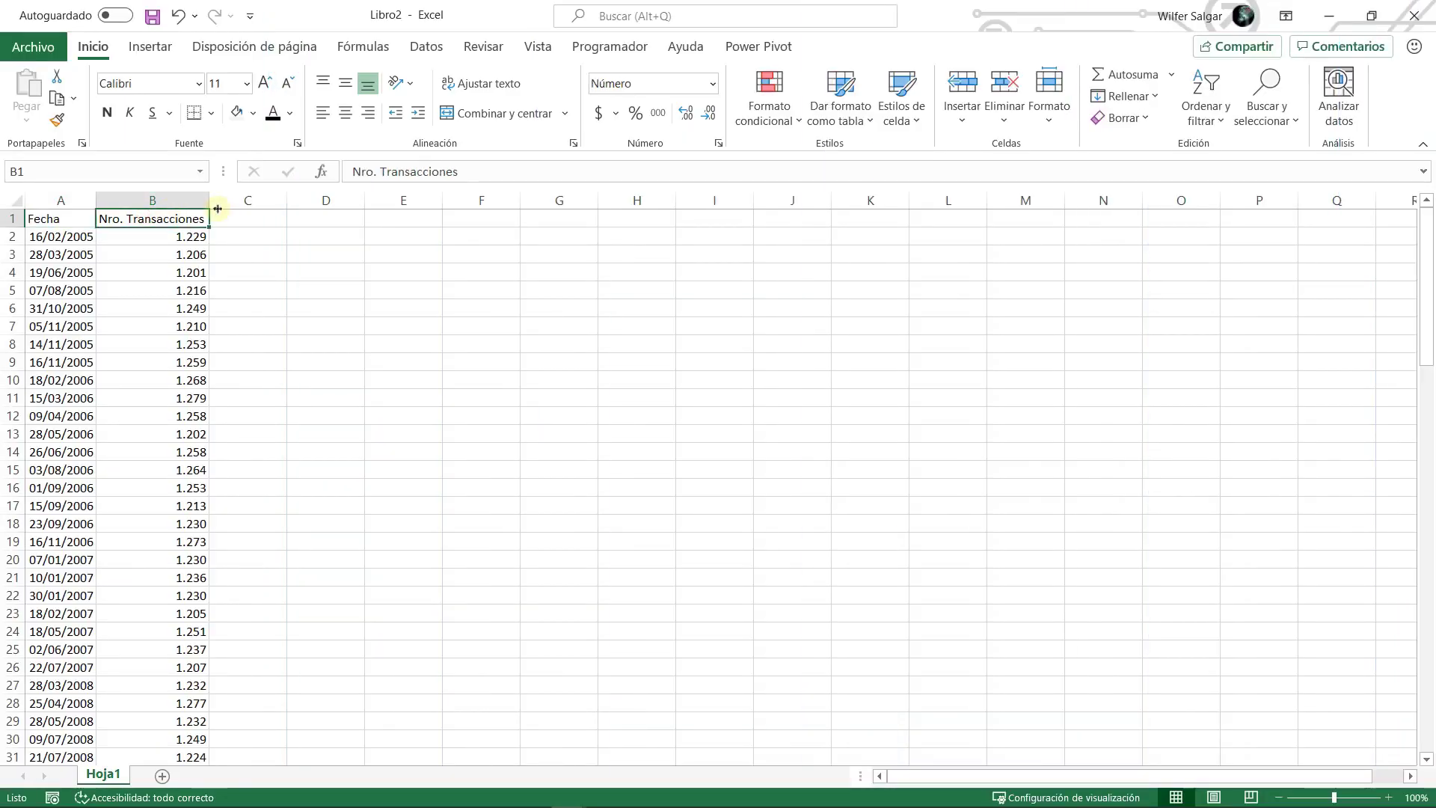
pyautogui.press('Left')
pyautogui.press('Down')
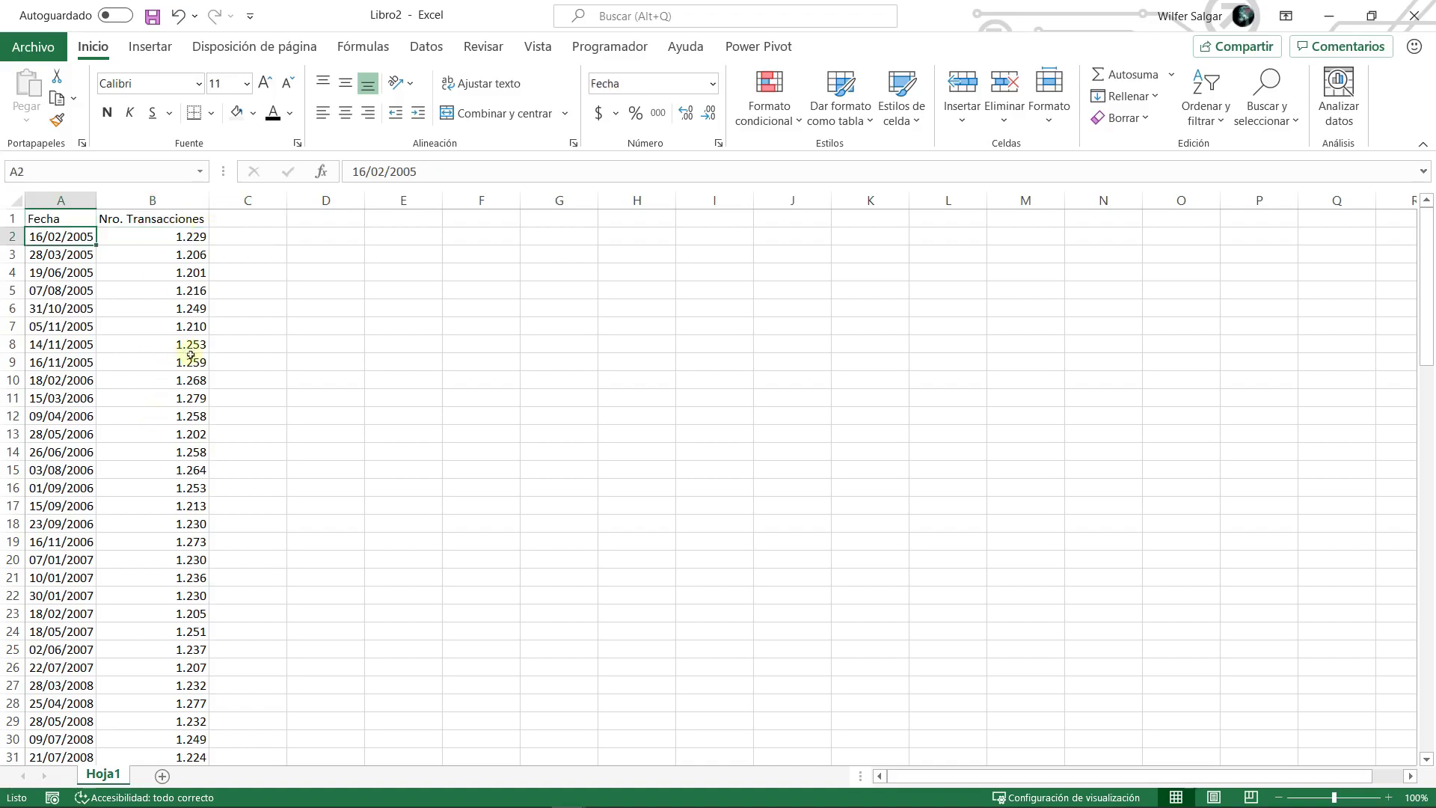
pyautogui.scroll(-20, 193, 352)
pyautogui.scroll(-11, 58, 506)
pyautogui.click(53, 326)
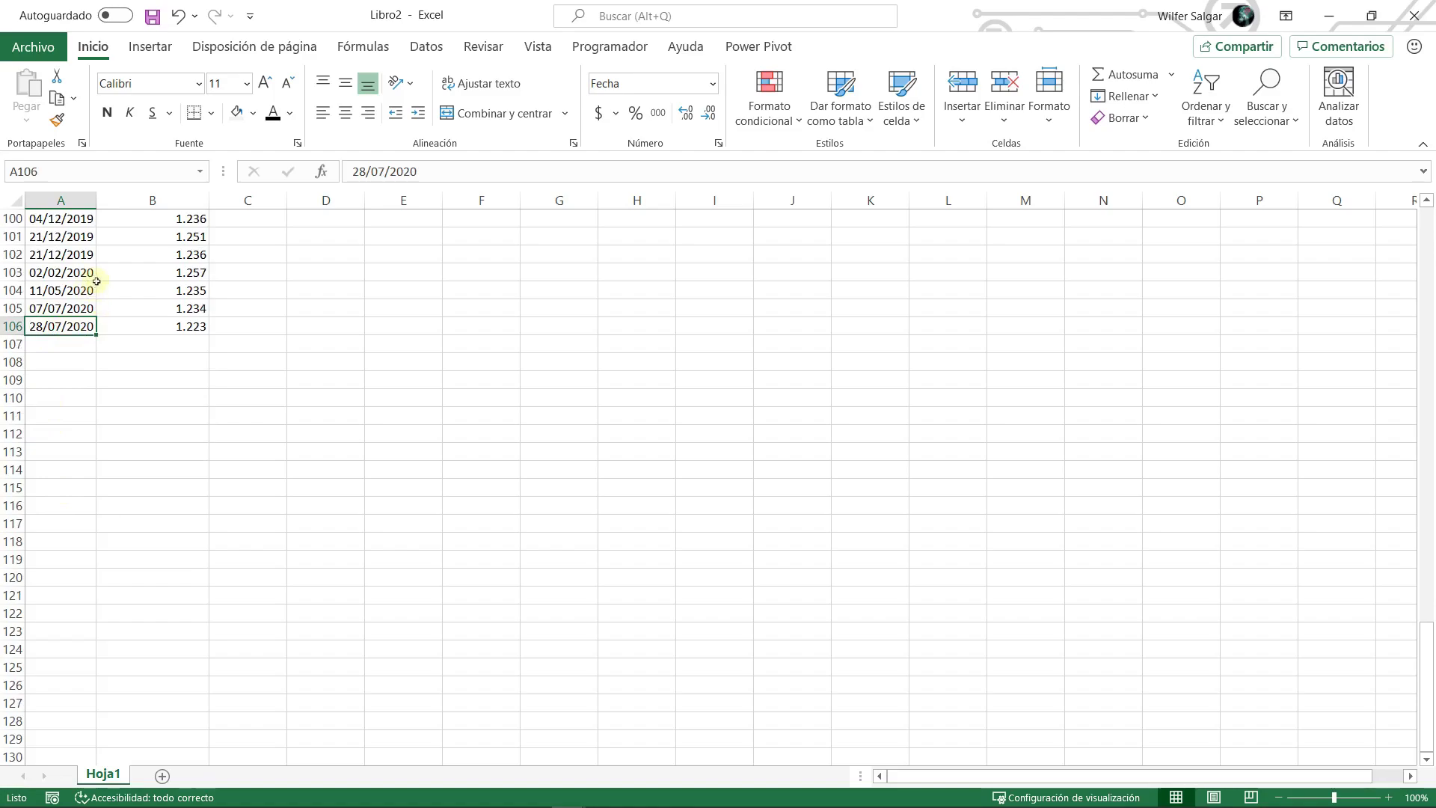
pyautogui.hotkey('ctrl', 'Up')
pyautogui.press('Right')
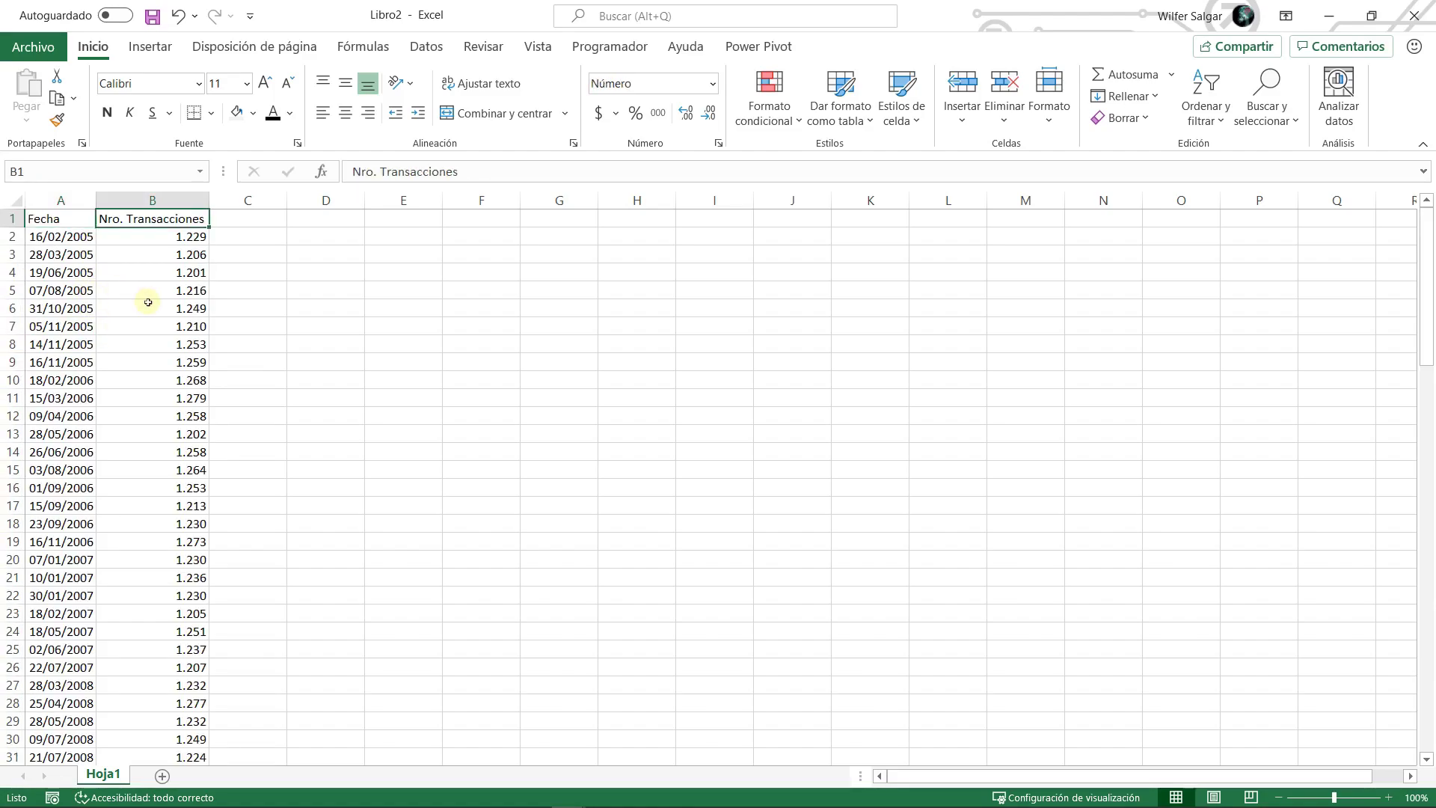
pyautogui.click(154, 200)
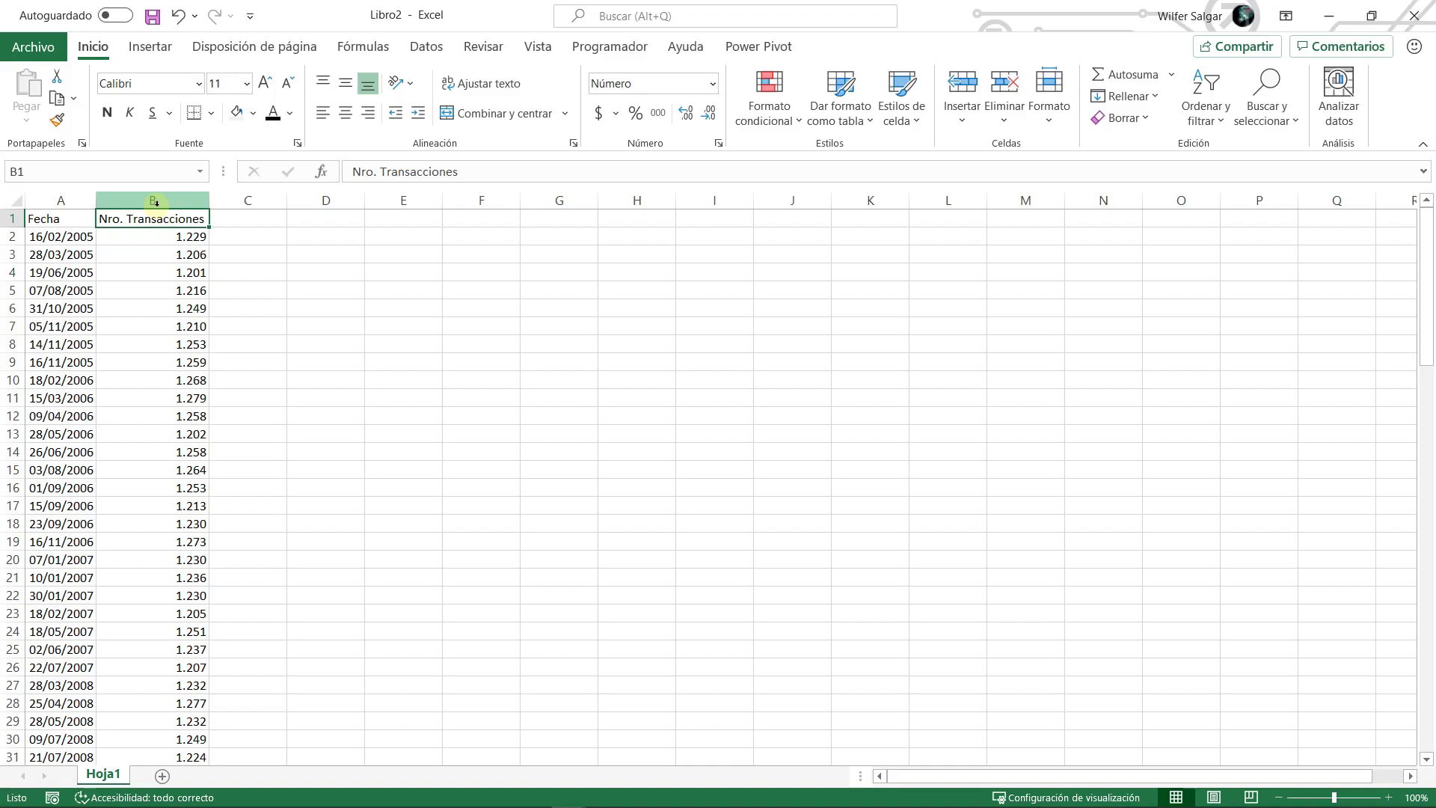
pyautogui.click(60, 200)
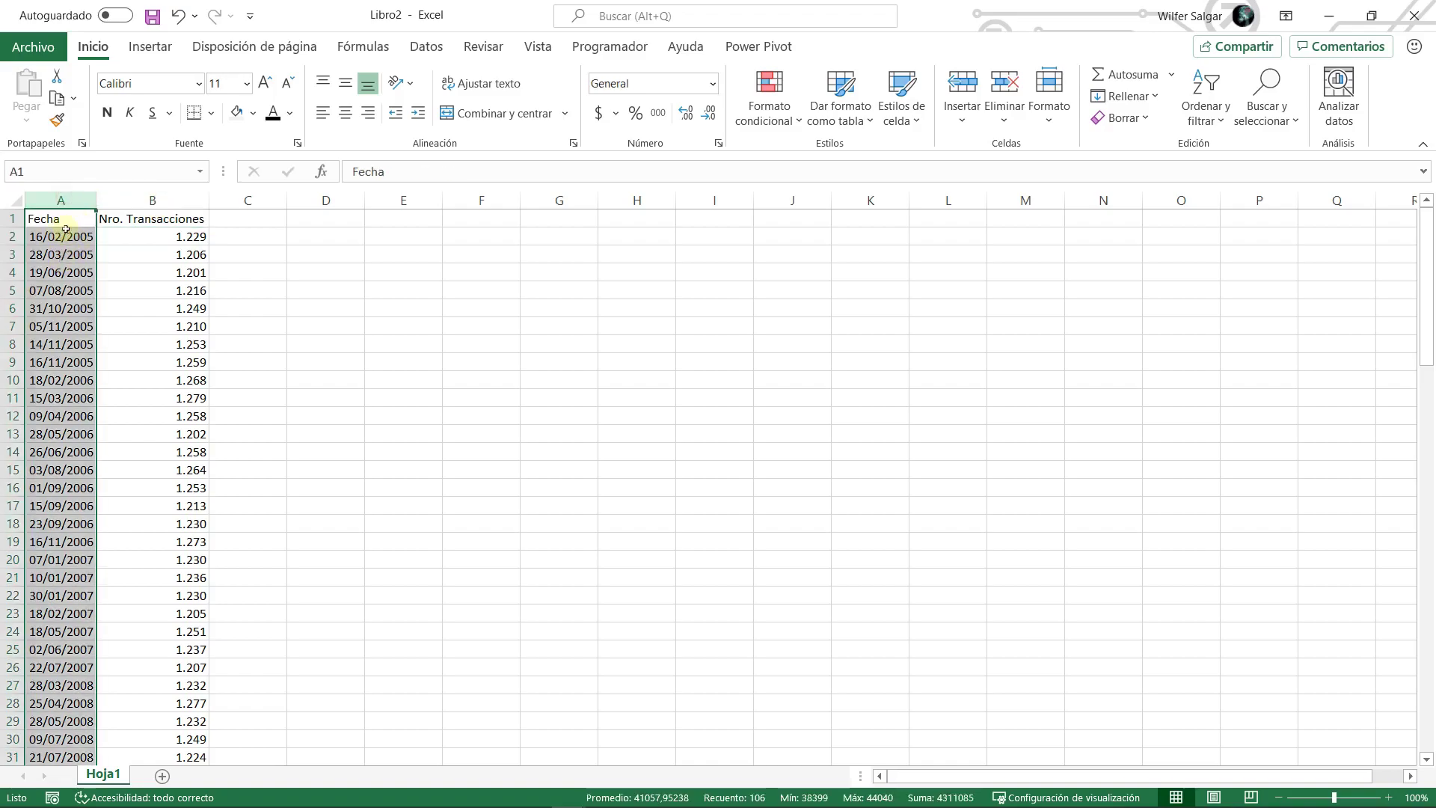
# - Insert a new column before Fecha and give it the header Orden in cell A1
pyautogui.click(79, 221)
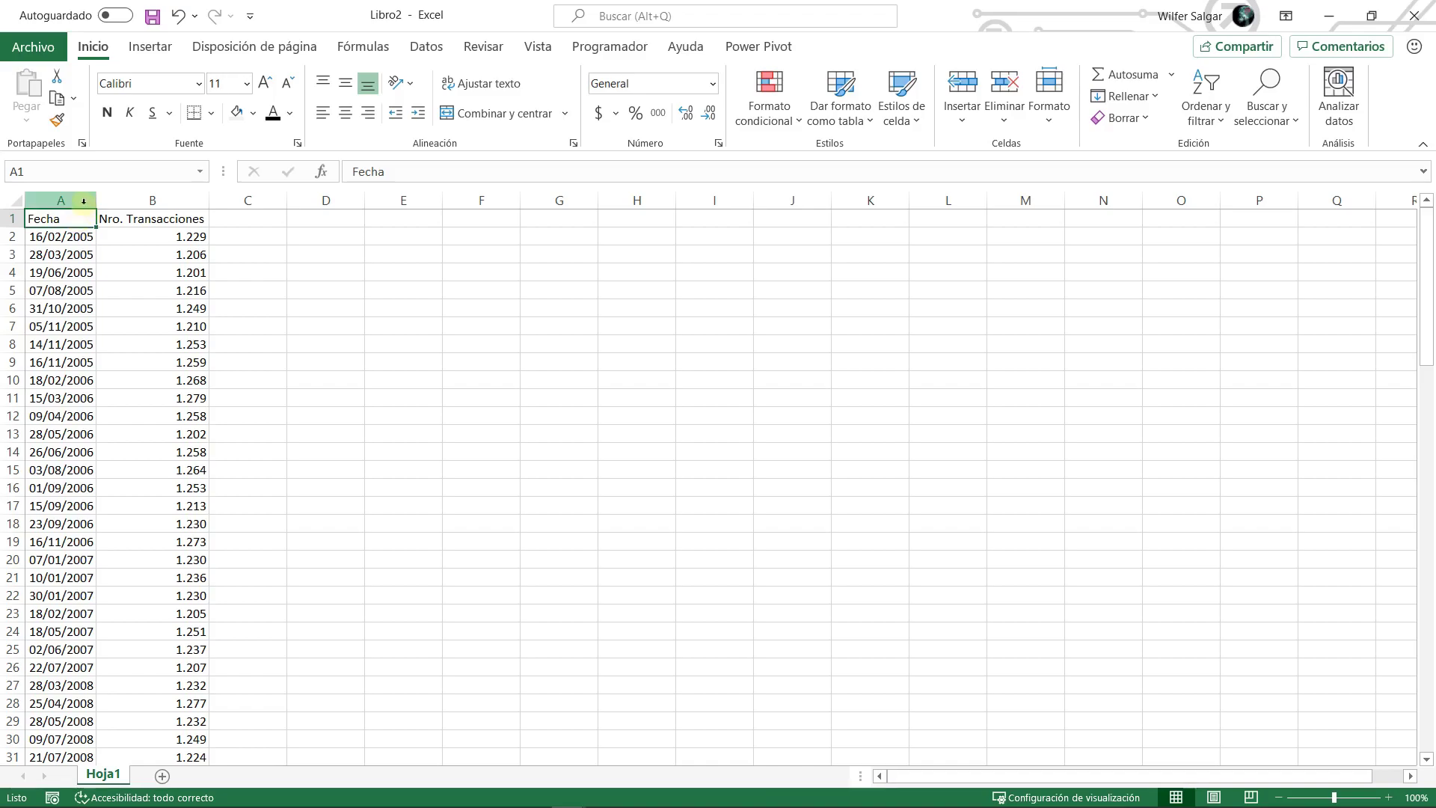
pyautogui.hotkey('ctrl', 'shift', 'Down')
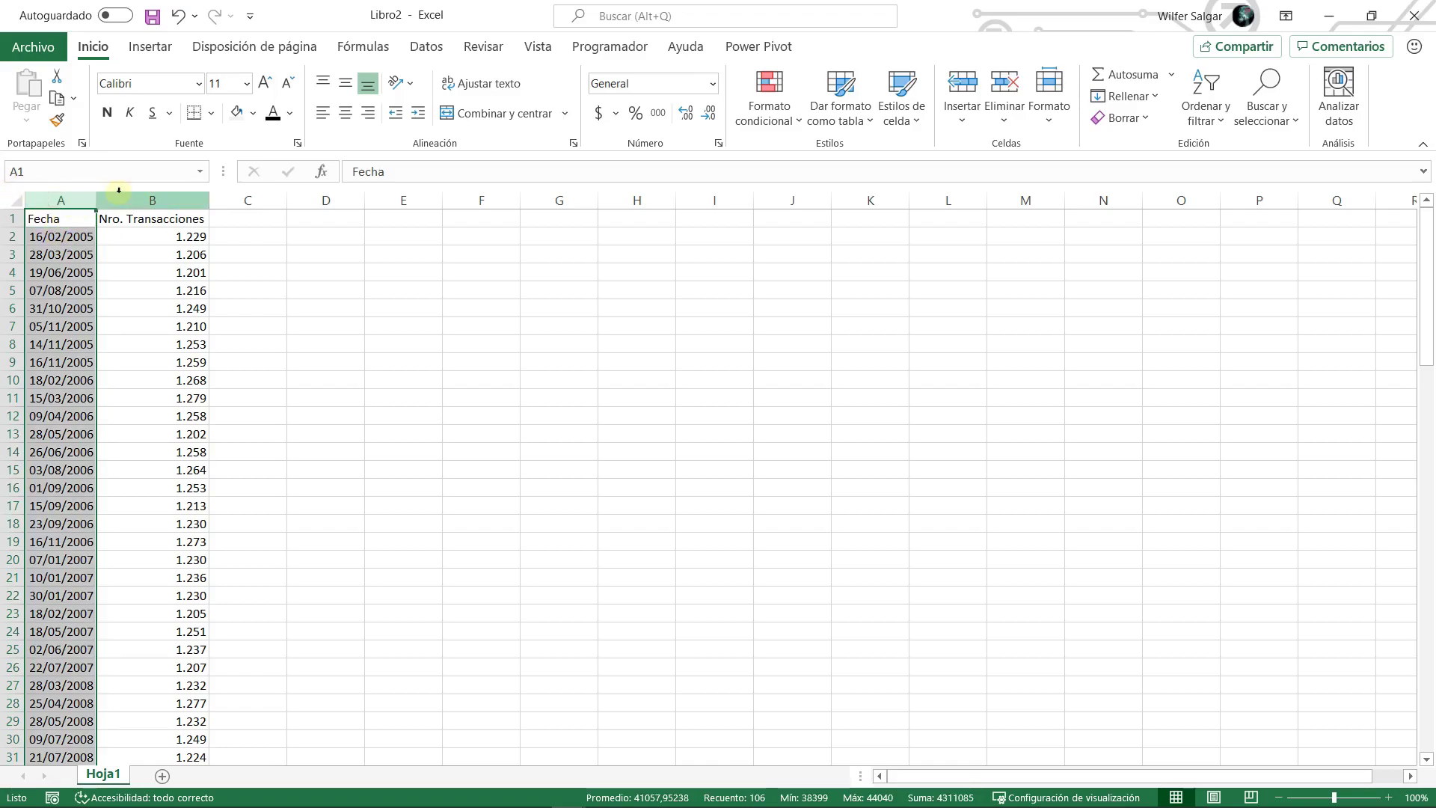
pyautogui.hotkey('ctrl', '+')
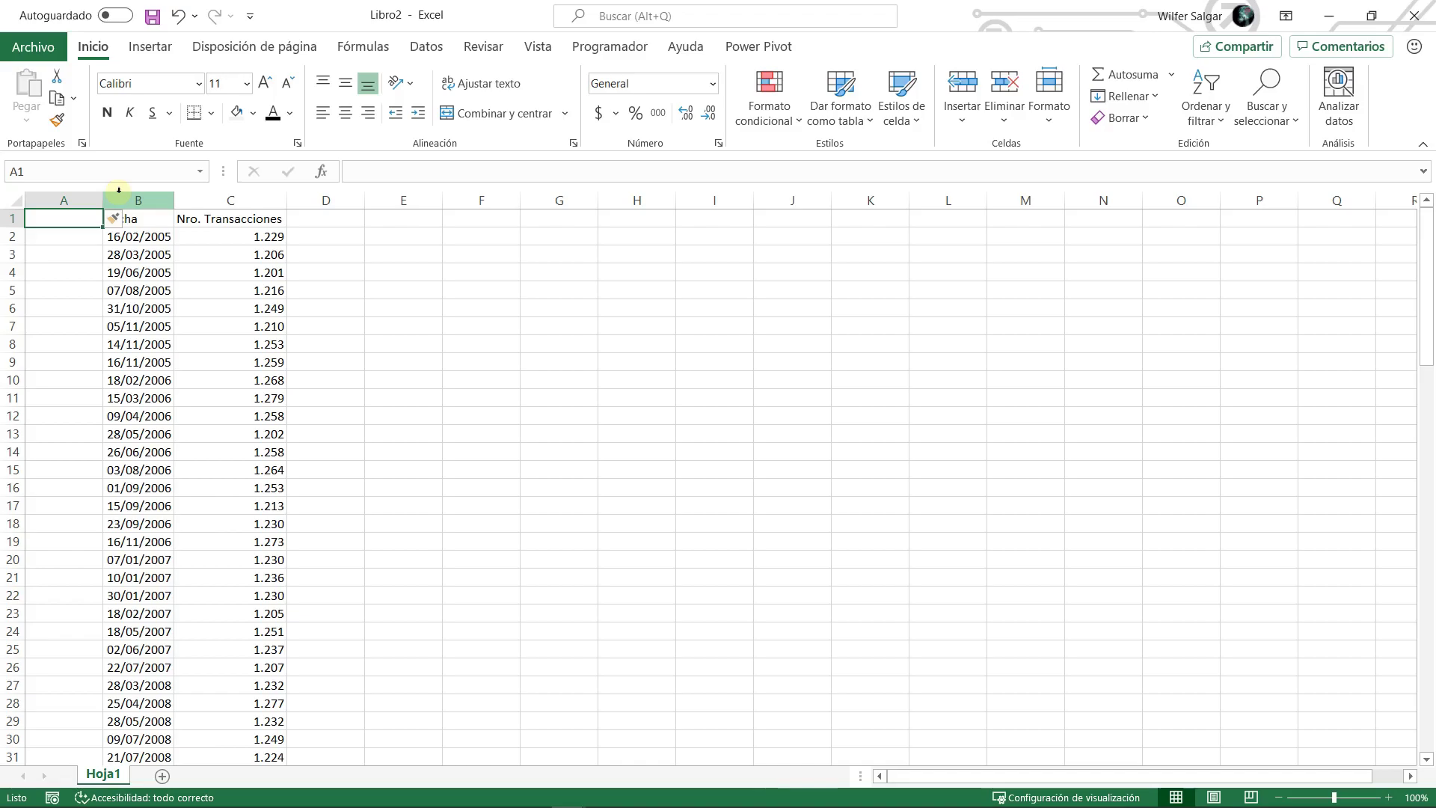
pyautogui.write('Or')
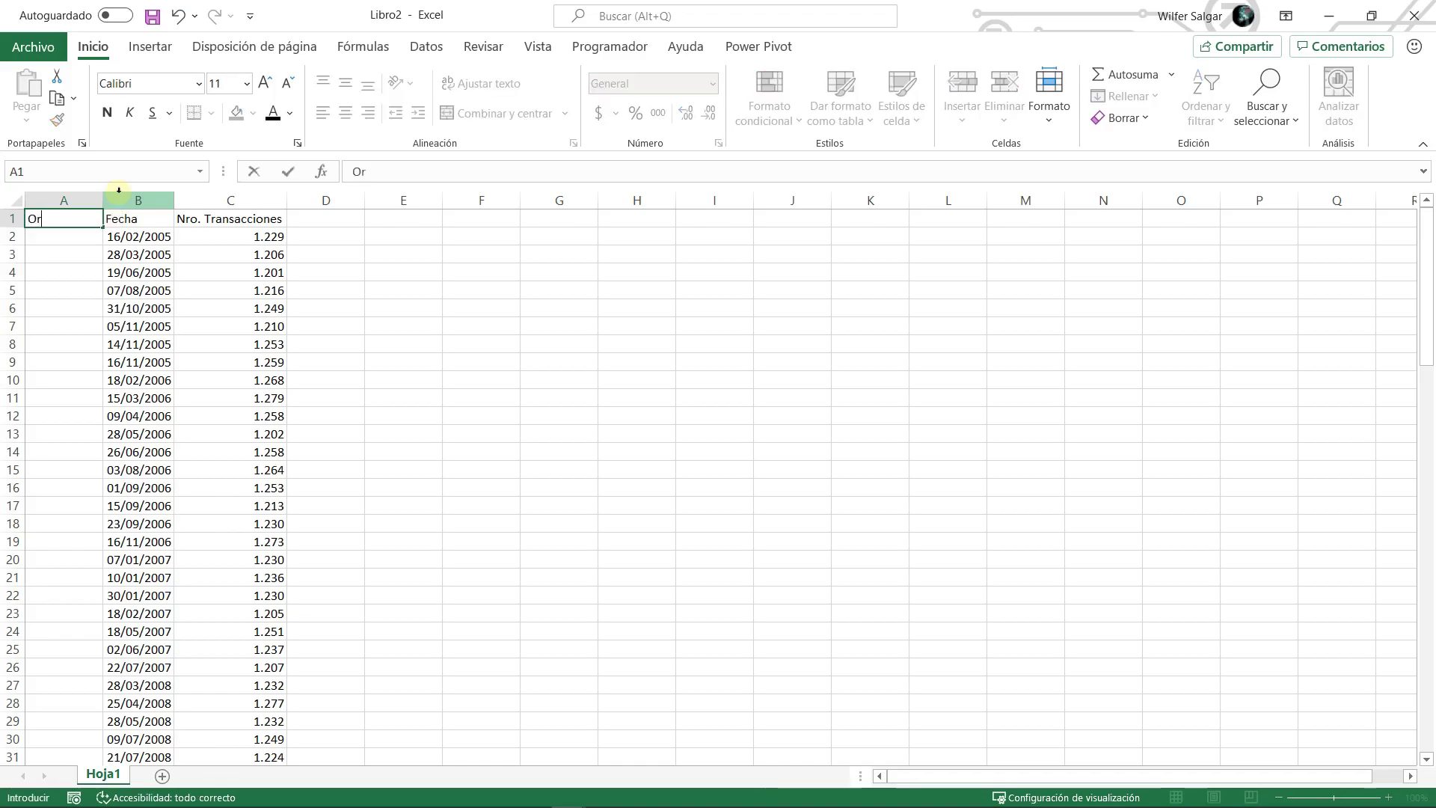
pyautogui.write('den')
pyautogui.hotkey('ctrl', 'Return')
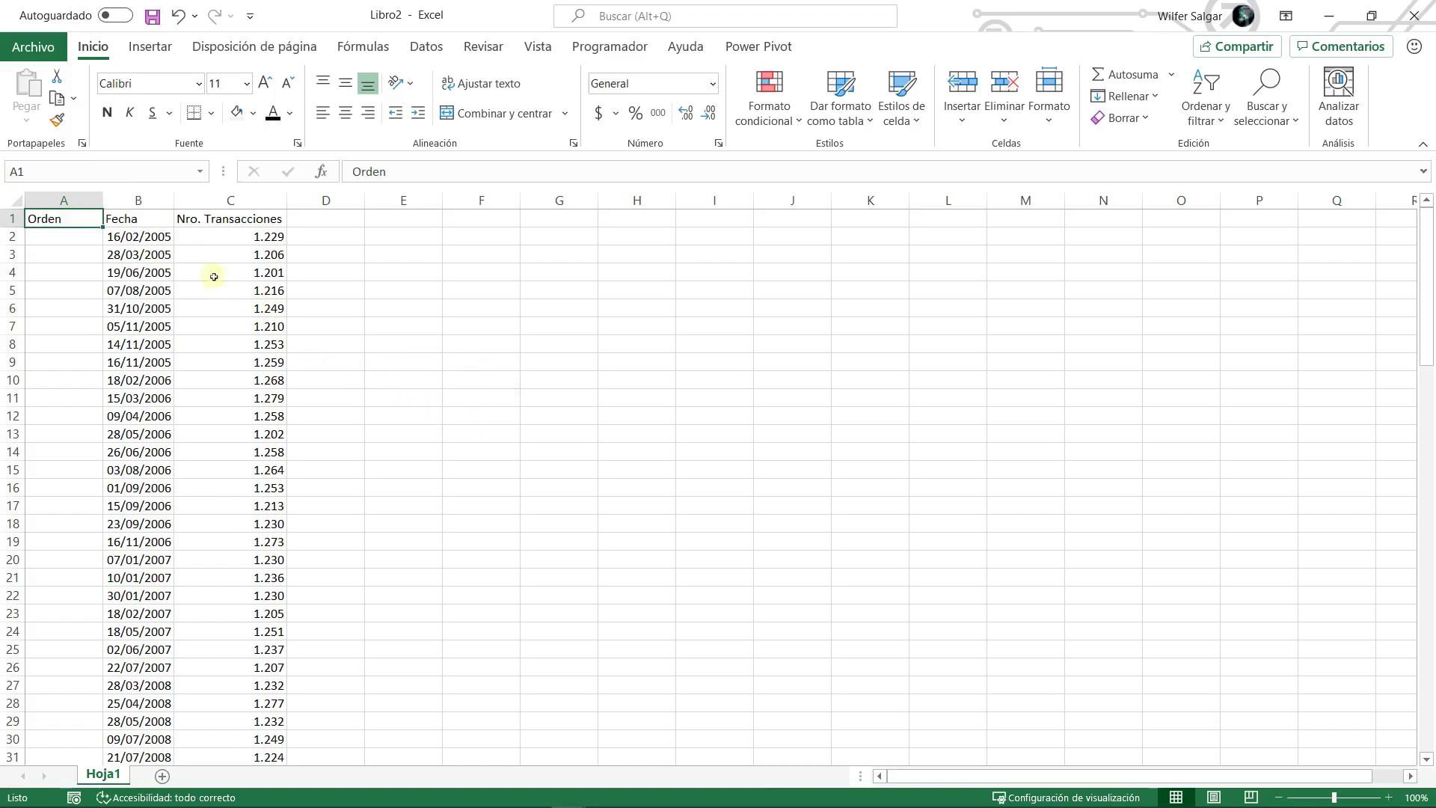
# - Enter 1 in cell A2 as the first number of the Orden column
pyautogui.keyDown('ctrl'); pyautogui.scroll(1, 284, 320); pyautogui.keyUp('ctrl')
pyautogui.keyDown('ctrl'); pyautogui.scroll(1, 284, 320); pyautogui.keyUp('ctrl')
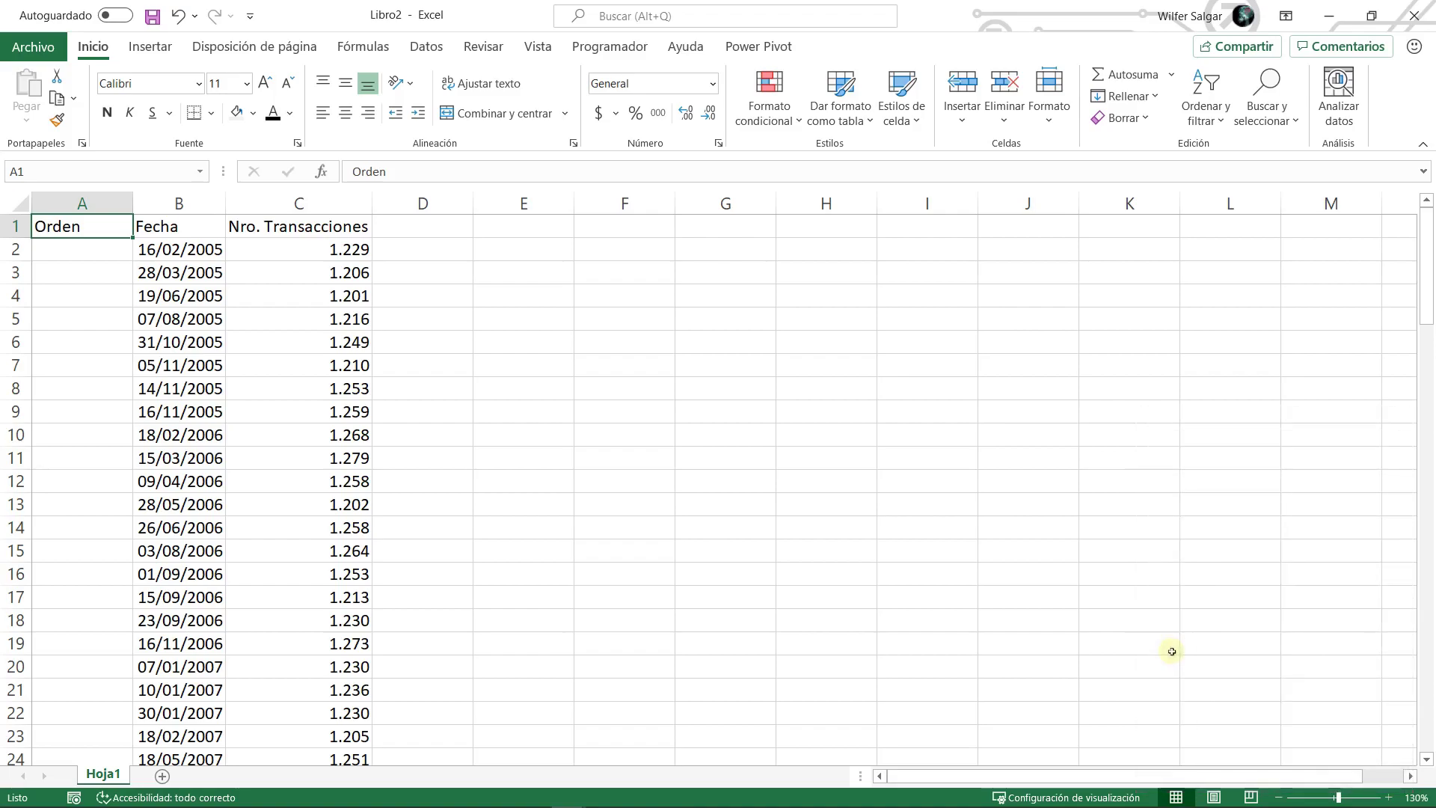
pyautogui.click(67, 247)
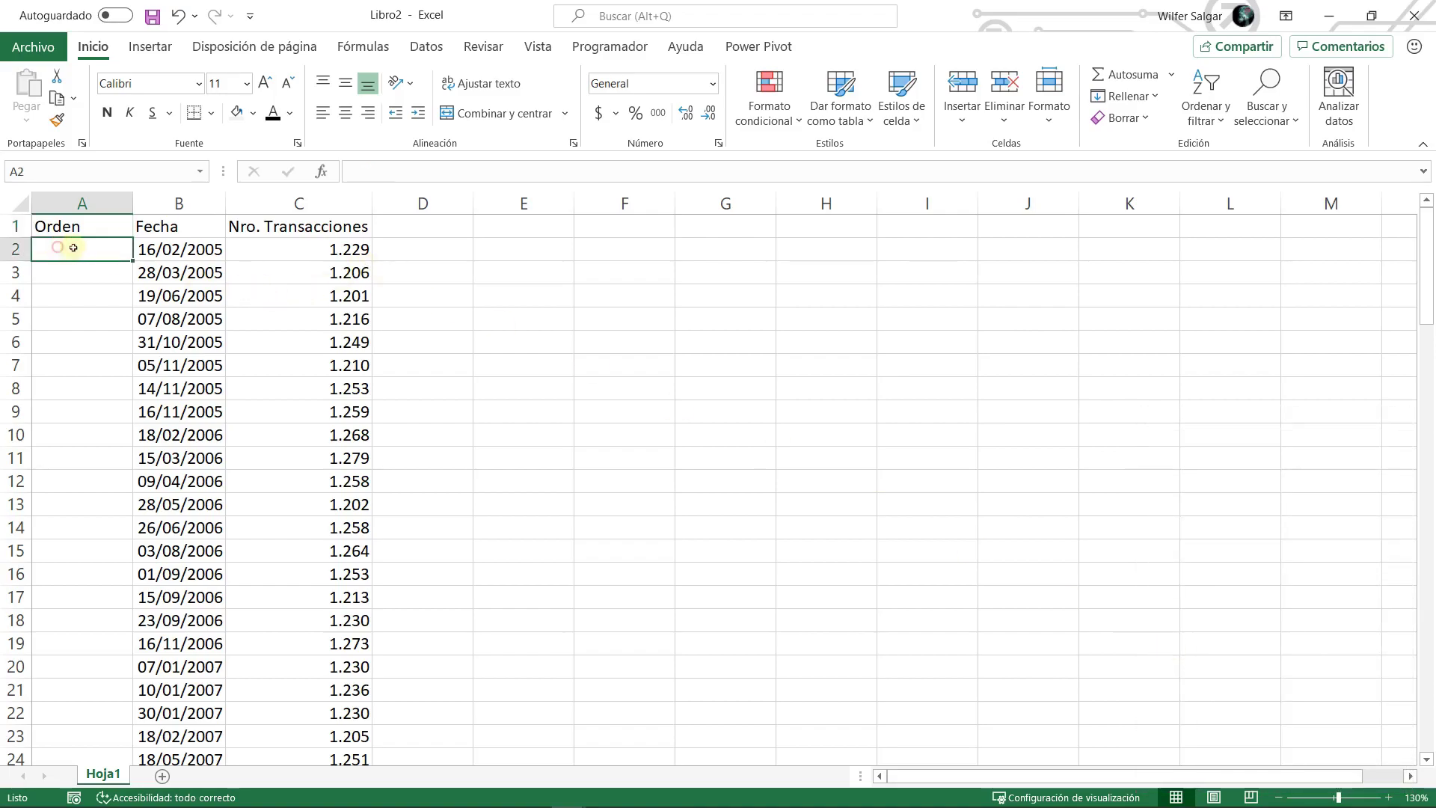
pyautogui.write('1')
pyautogui.press('Return')
pyautogui.press('Up')
# - Show the data sorting commands with the Fecha header selected, and return to the first Orden value
pyautogui.click(180, 226)
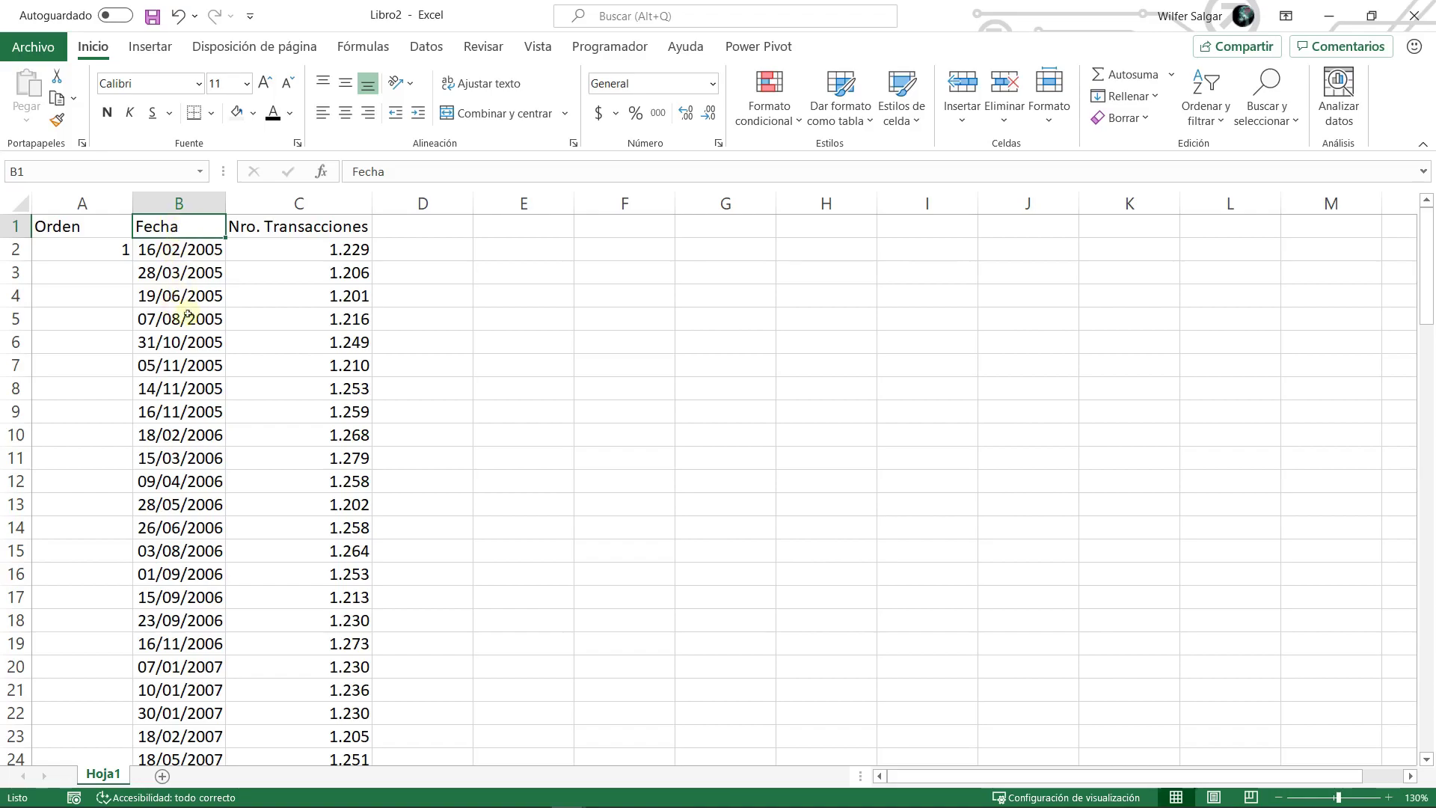
pyautogui.click(426, 47)
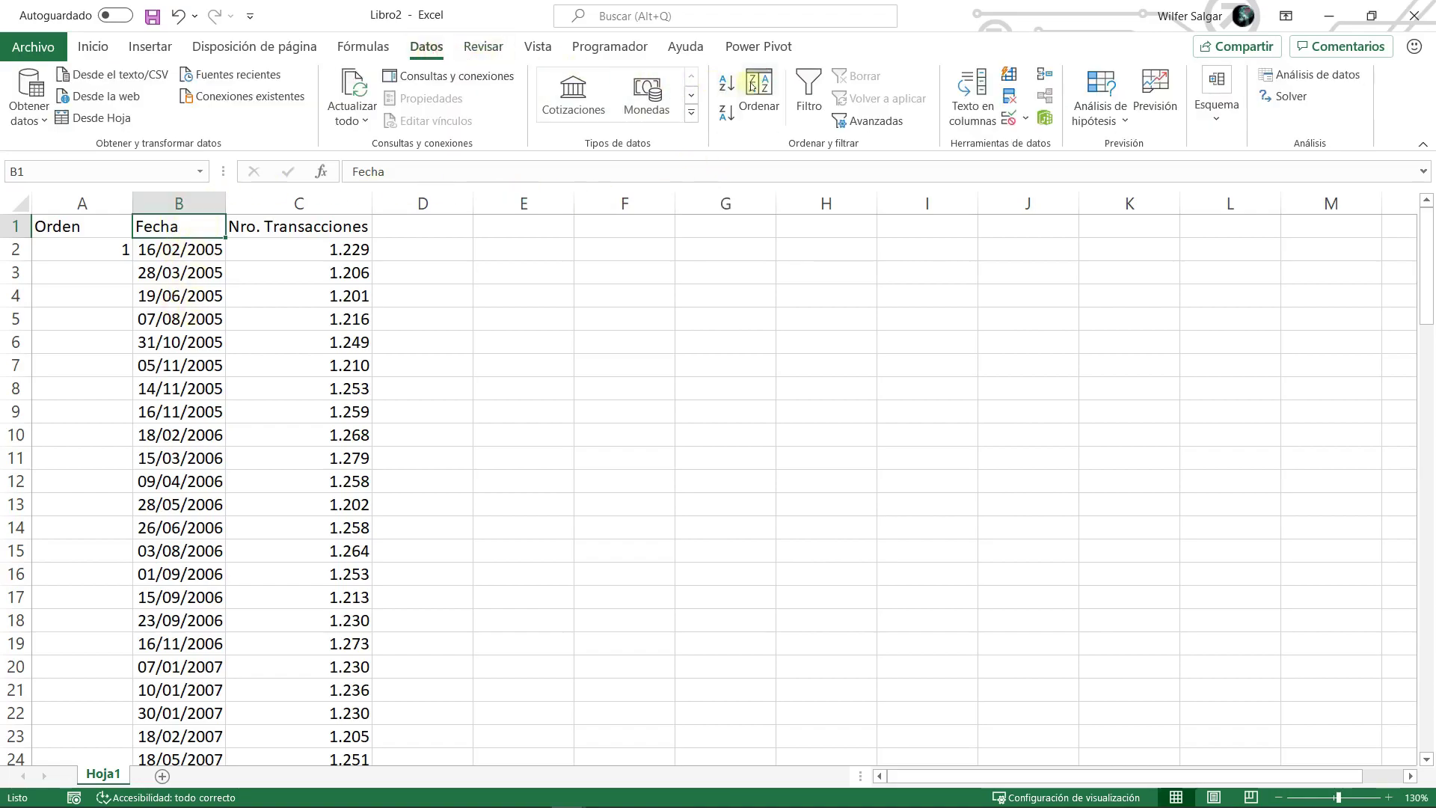
pyautogui.click(80, 253)
pyautogui.press('Down')
pyautogui.press('Up')
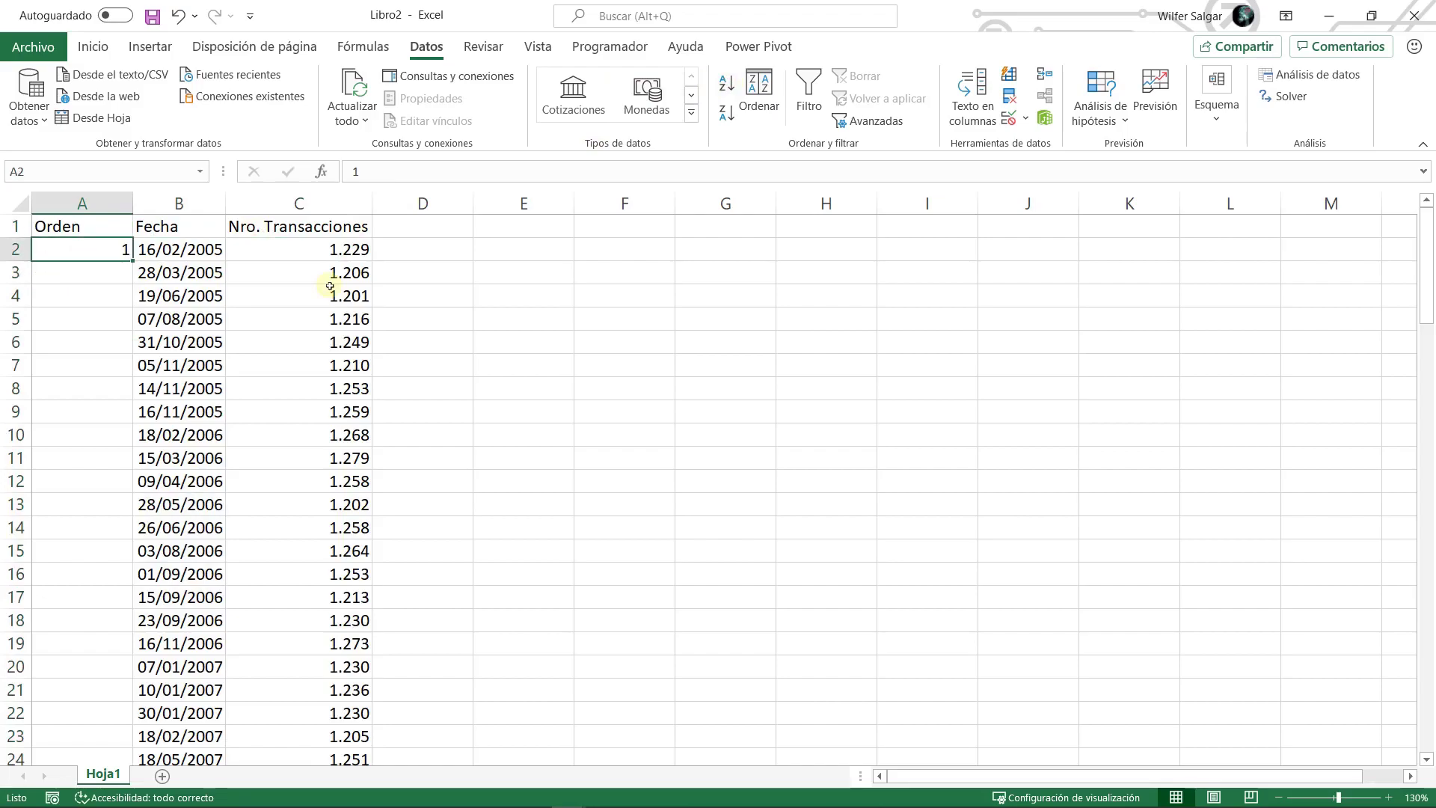
# - Enter the formula =A2+1 in cell A3 to continue the Orden numbering
pyautogui.press('Down')
pyautogui.write('=')
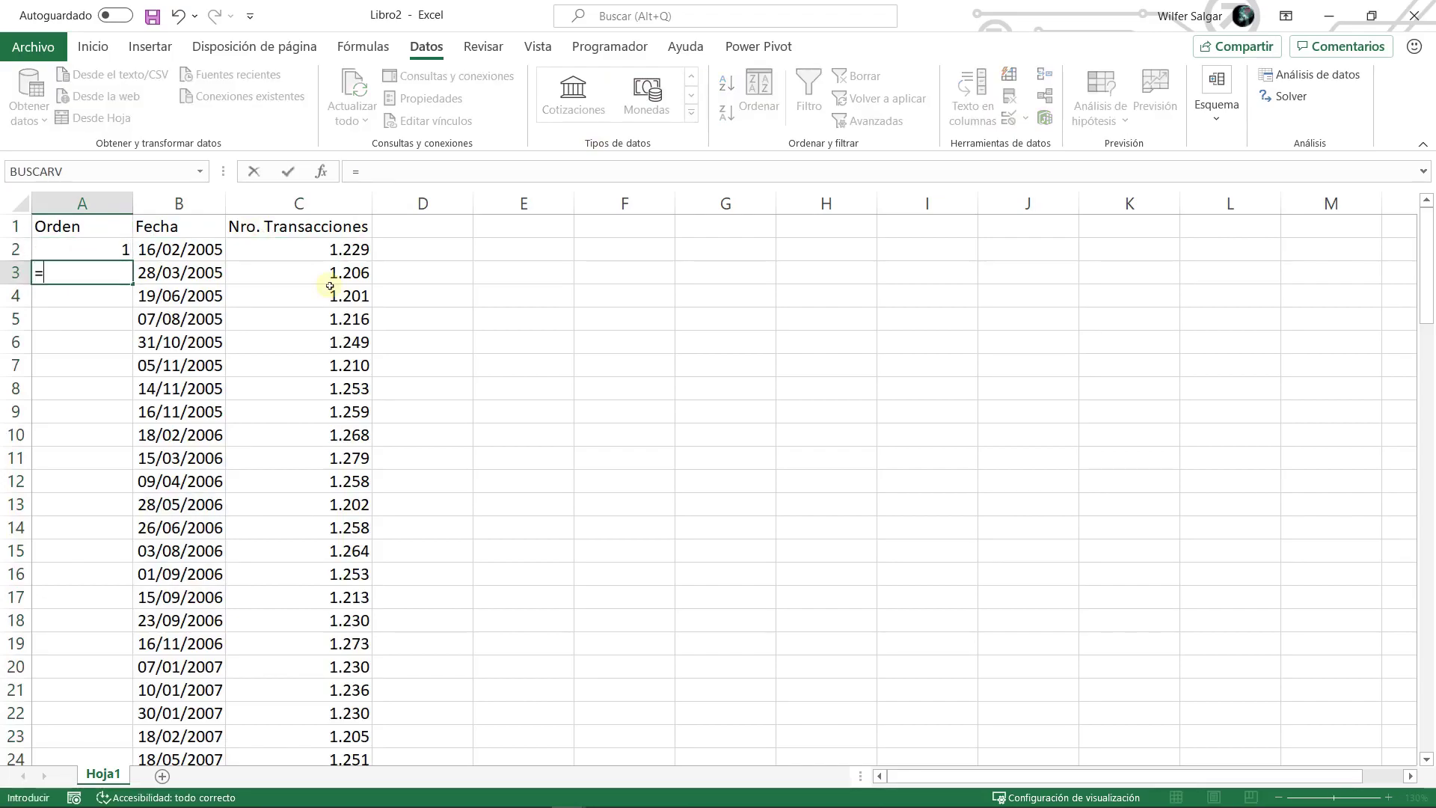
pyautogui.press('Up')
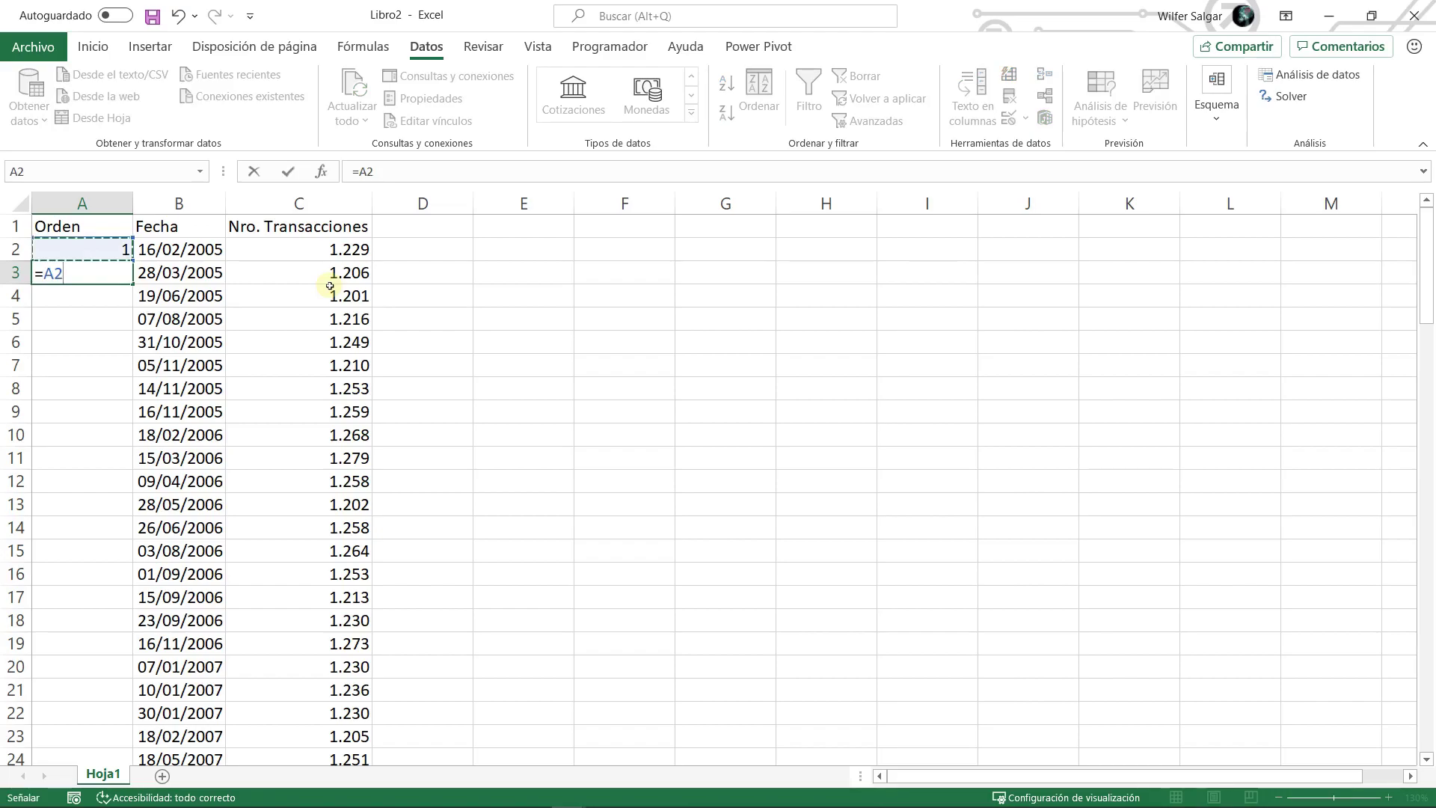
pyautogui.write('+1')
pyautogui.hotkey('ctrl', 'Return')
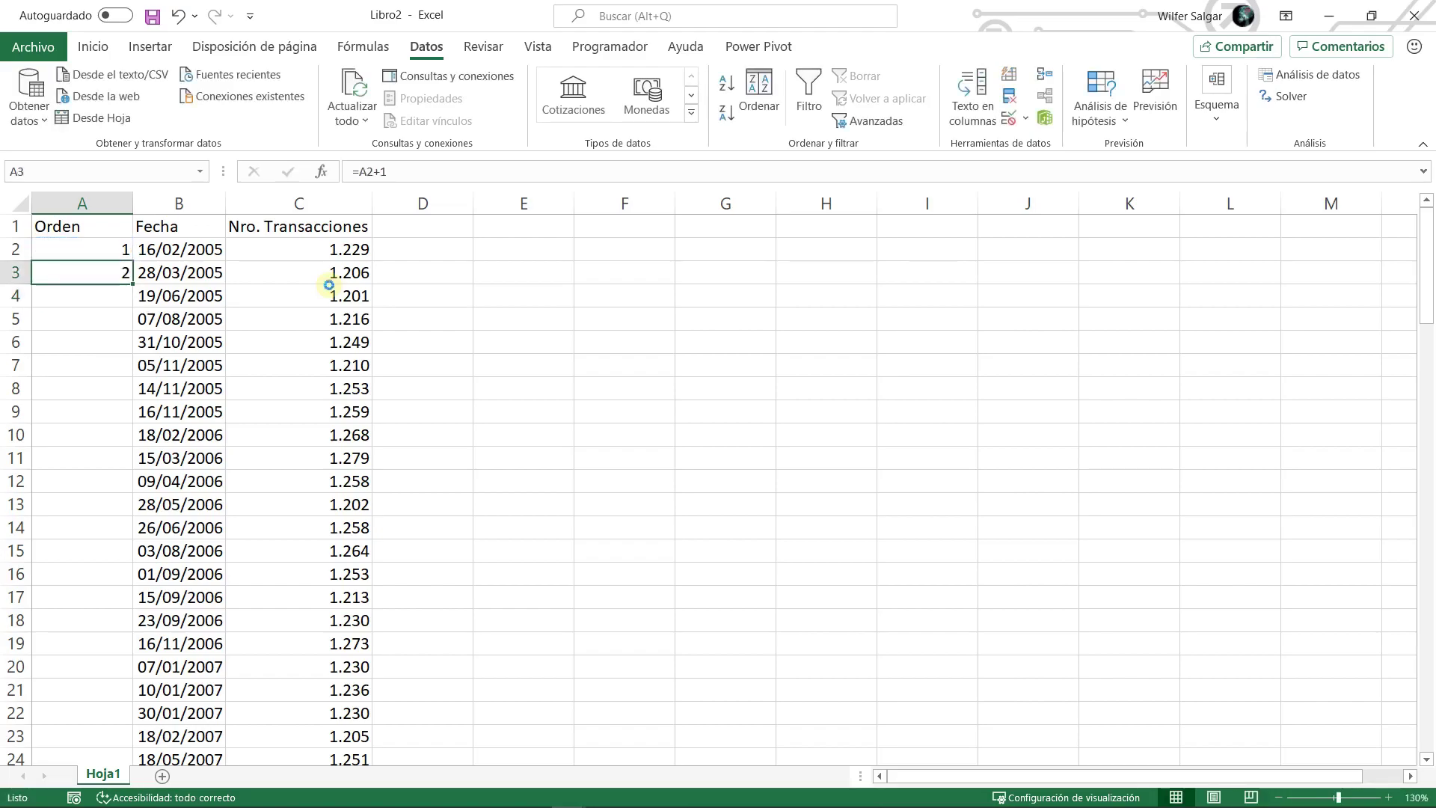
# - Copy the Orden formula from A3 down to the last data row, A106
pyautogui.hotkey('ctrl', 'c')
pyautogui.press('Right')
pyautogui.hotkey('ctrl', 'Down')
pyautogui.press('Left')
pyautogui.hotkey('ctrl', 'shift', 'Up')
pyautogui.press('Return')
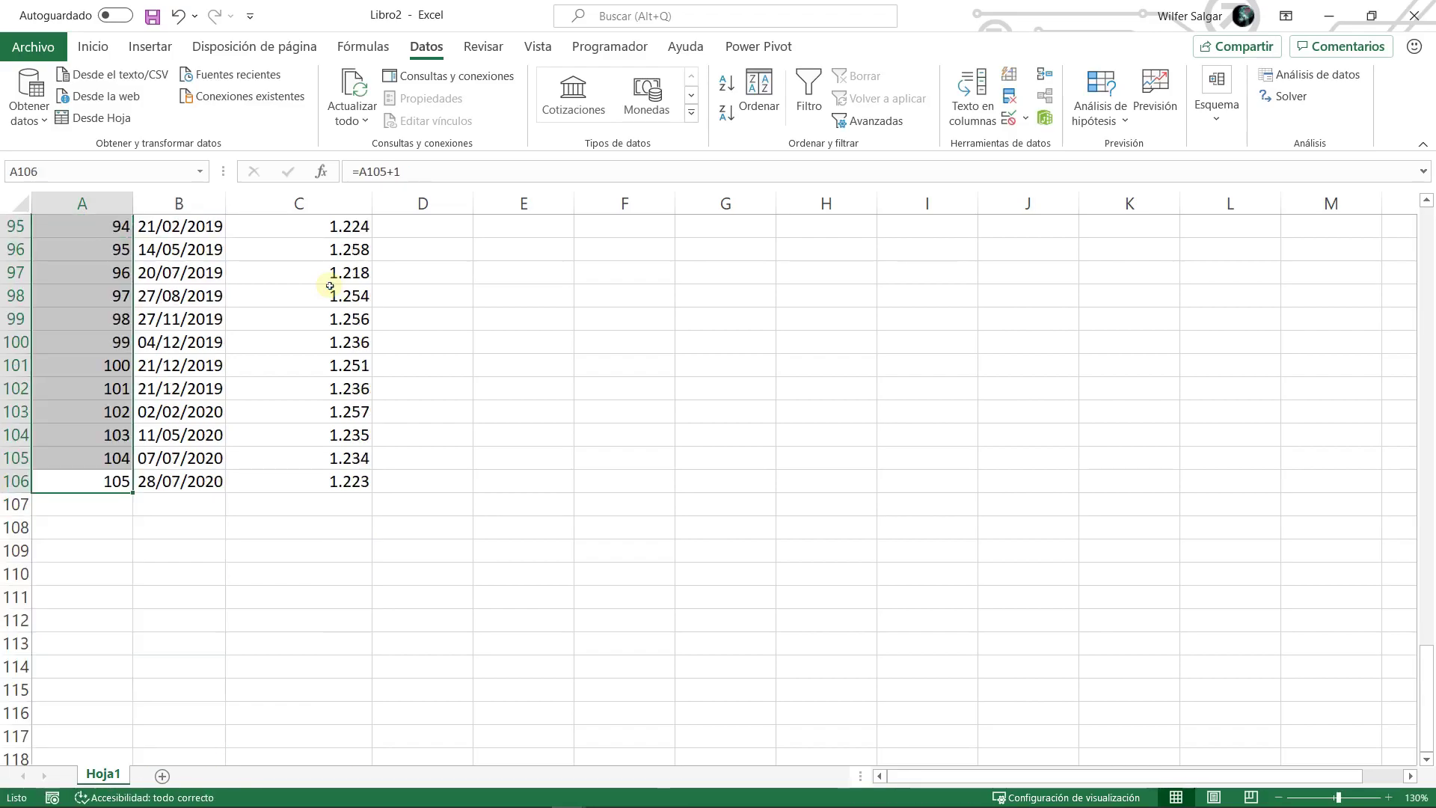
# - Check the Orden numbering by going between the header row and the last record, and return to cell A1
pyautogui.hotkey('ctrl', 'Home')
pyautogui.hotkey('ctrl', 'Down')
pyautogui.hotkey('ctrl', 'Up')
pyautogui.hotkey('ctrl', 'Down')
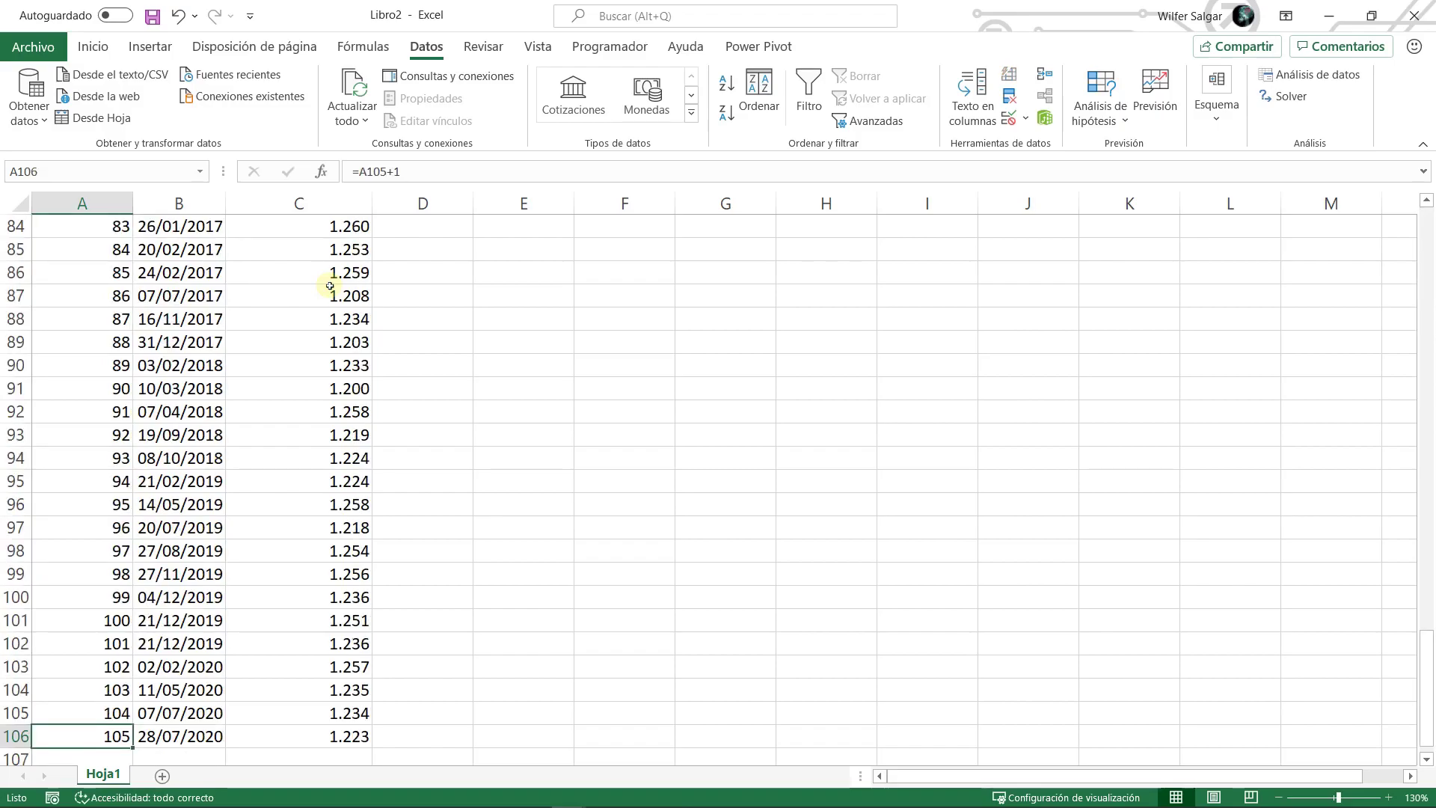
pyautogui.hotkey('ctrl', 'Up')
pyautogui.press('Down')
pyautogui.hotkey('ctrl', 'Down')
pyautogui.press('Down')
pyautogui.press('Up')
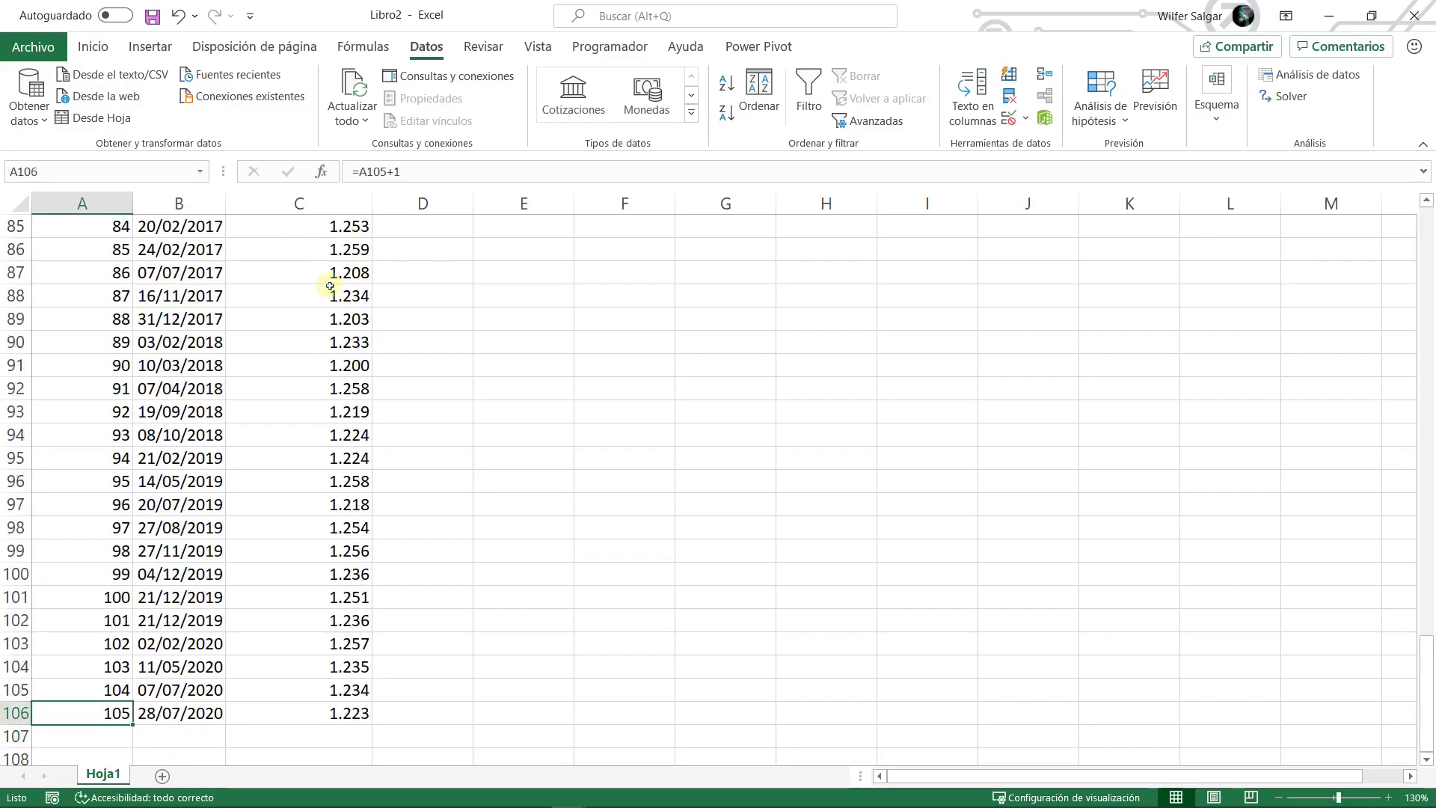
pyautogui.hotkey('ctrl', 'Up')
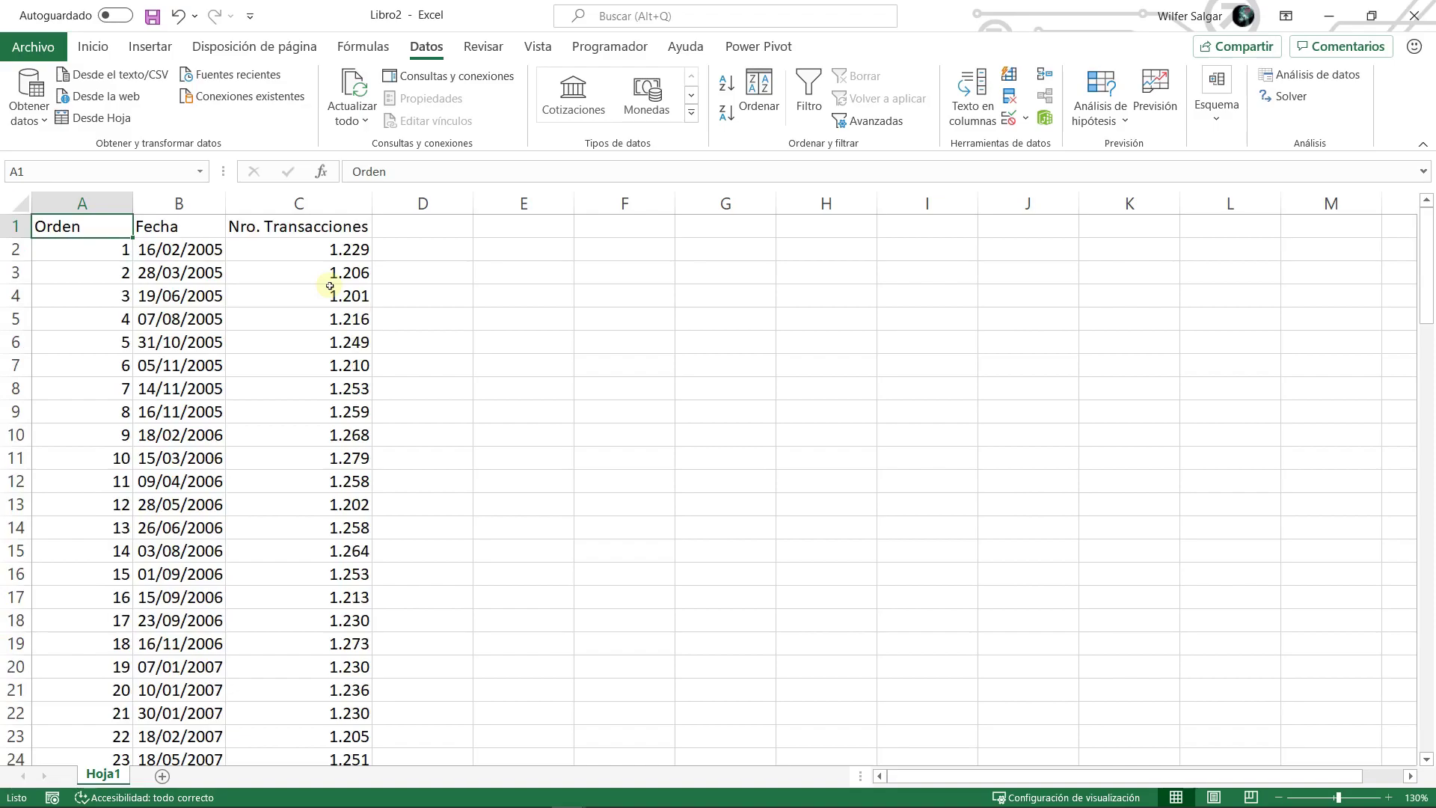
pyautogui.hotkey('ctrl', 'Down')
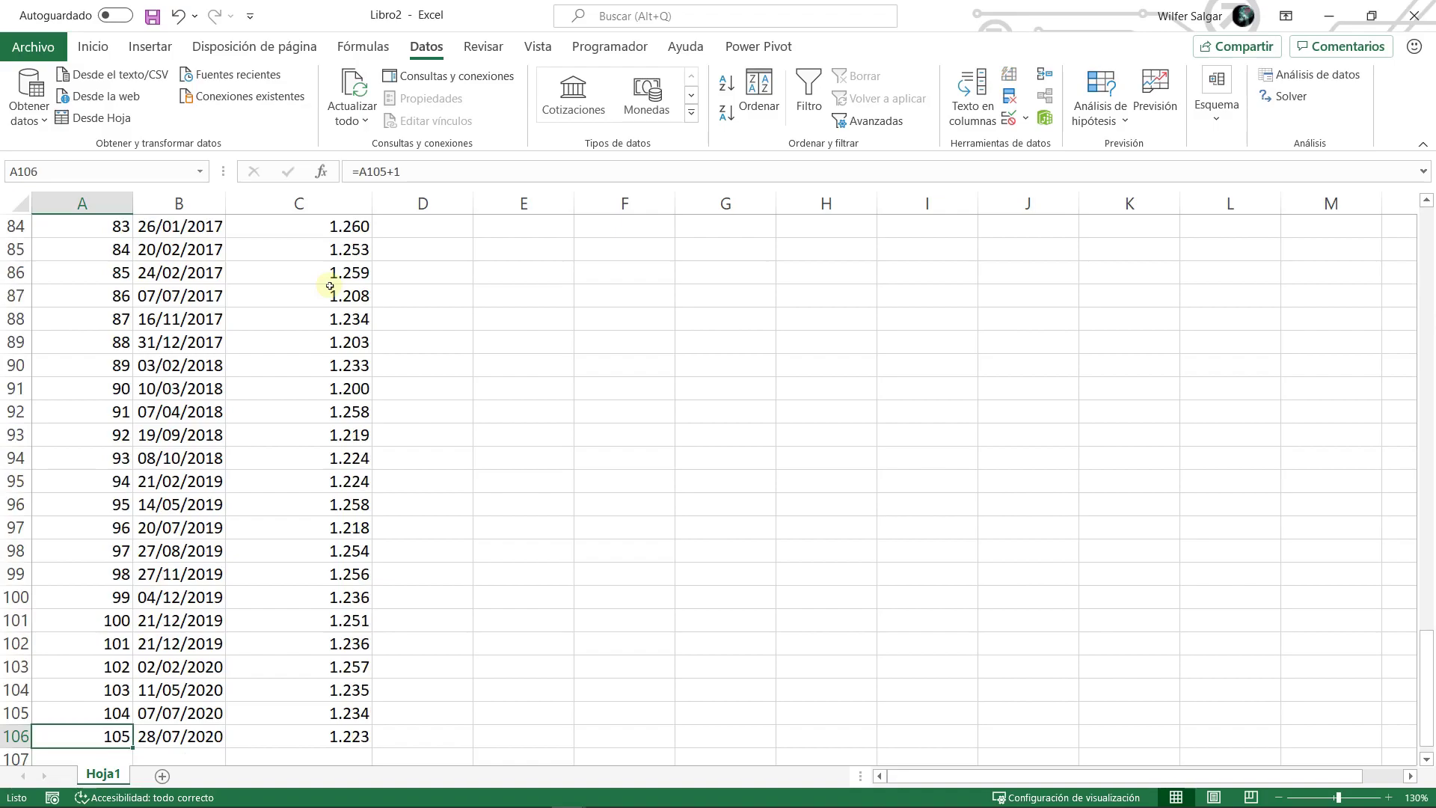
pyautogui.hotkey('ctrl', 'Up')
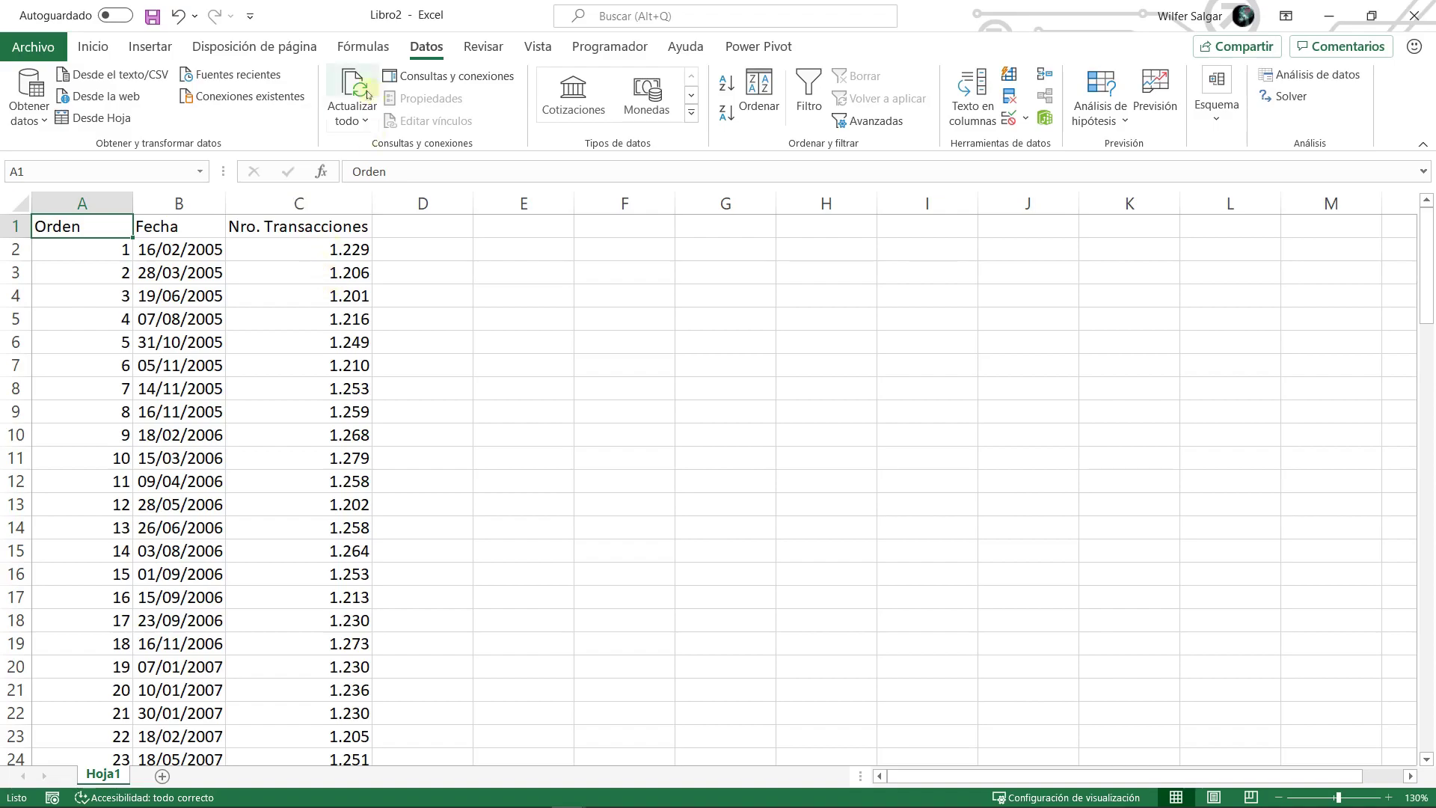
# - Rename the Hoja1 sheet as Data
pyautogui.doubleClick(103, 774)
pyautogui.write('data')
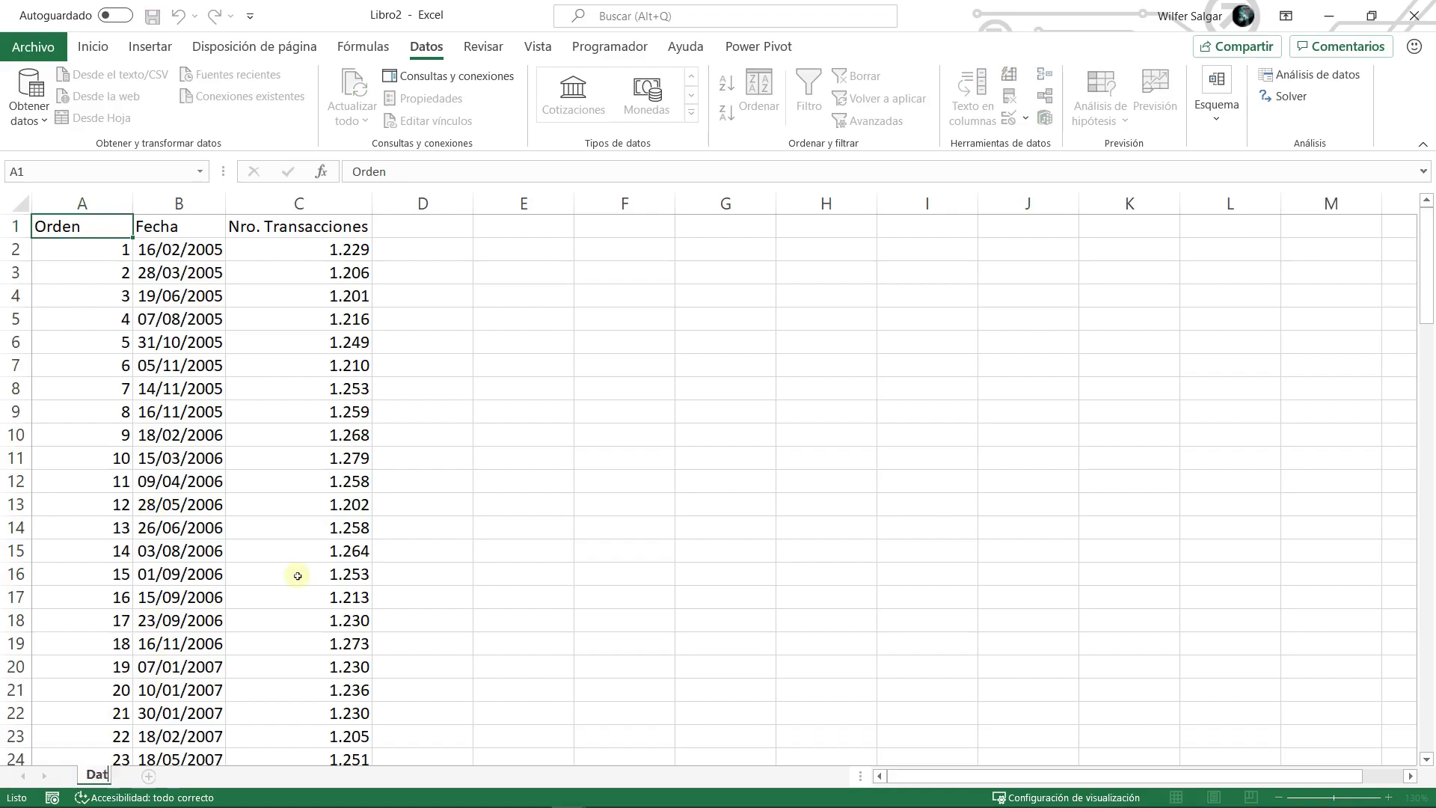
pyautogui.press('Return')
# - Add a new sheet, place it before the Data sheet and rename it Informe
pyautogui.click(155, 775)
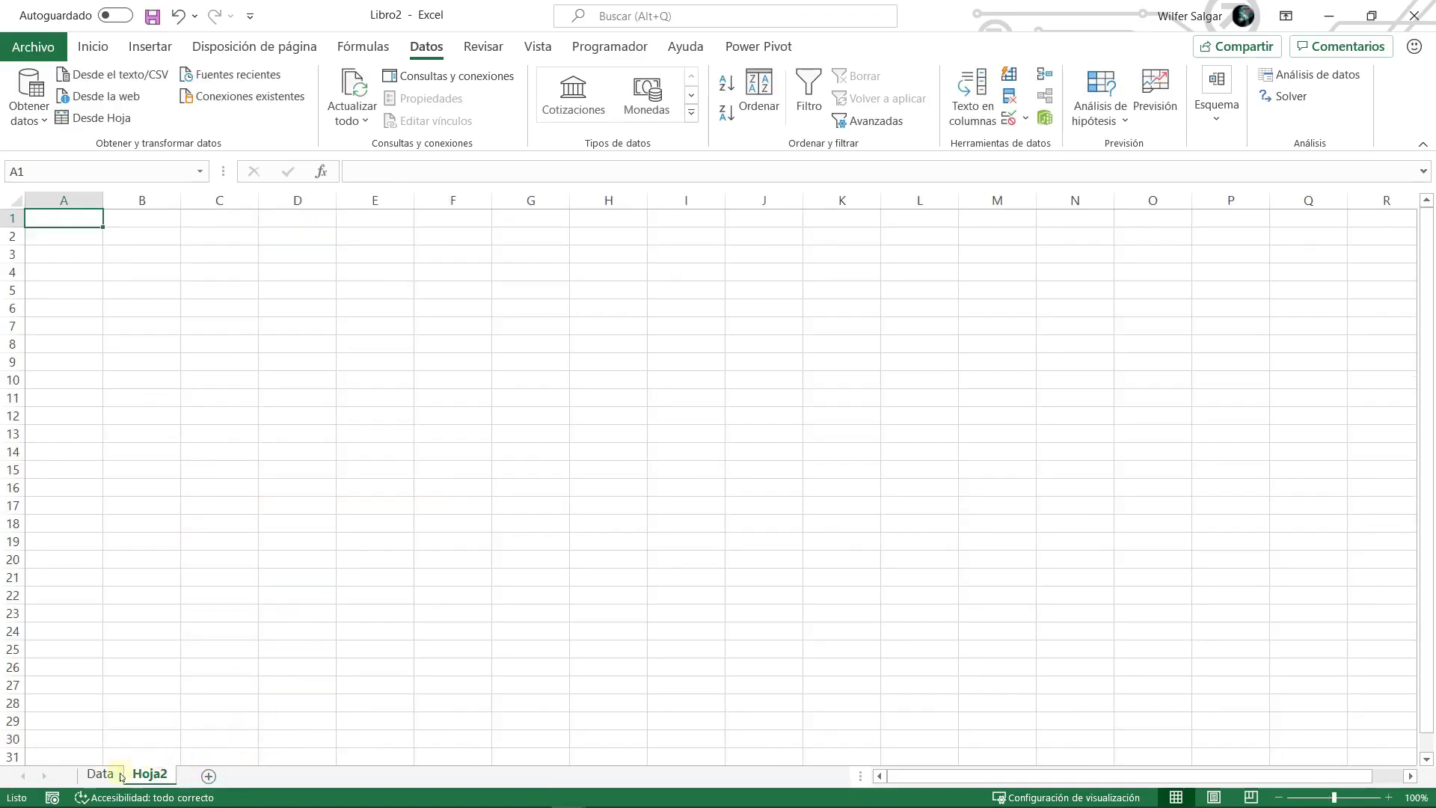
pyautogui.moveTo(149, 774); pyautogui.dragTo(89, 772)
pyautogui.doubleClick(90, 772)
pyautogui.write('Informe')
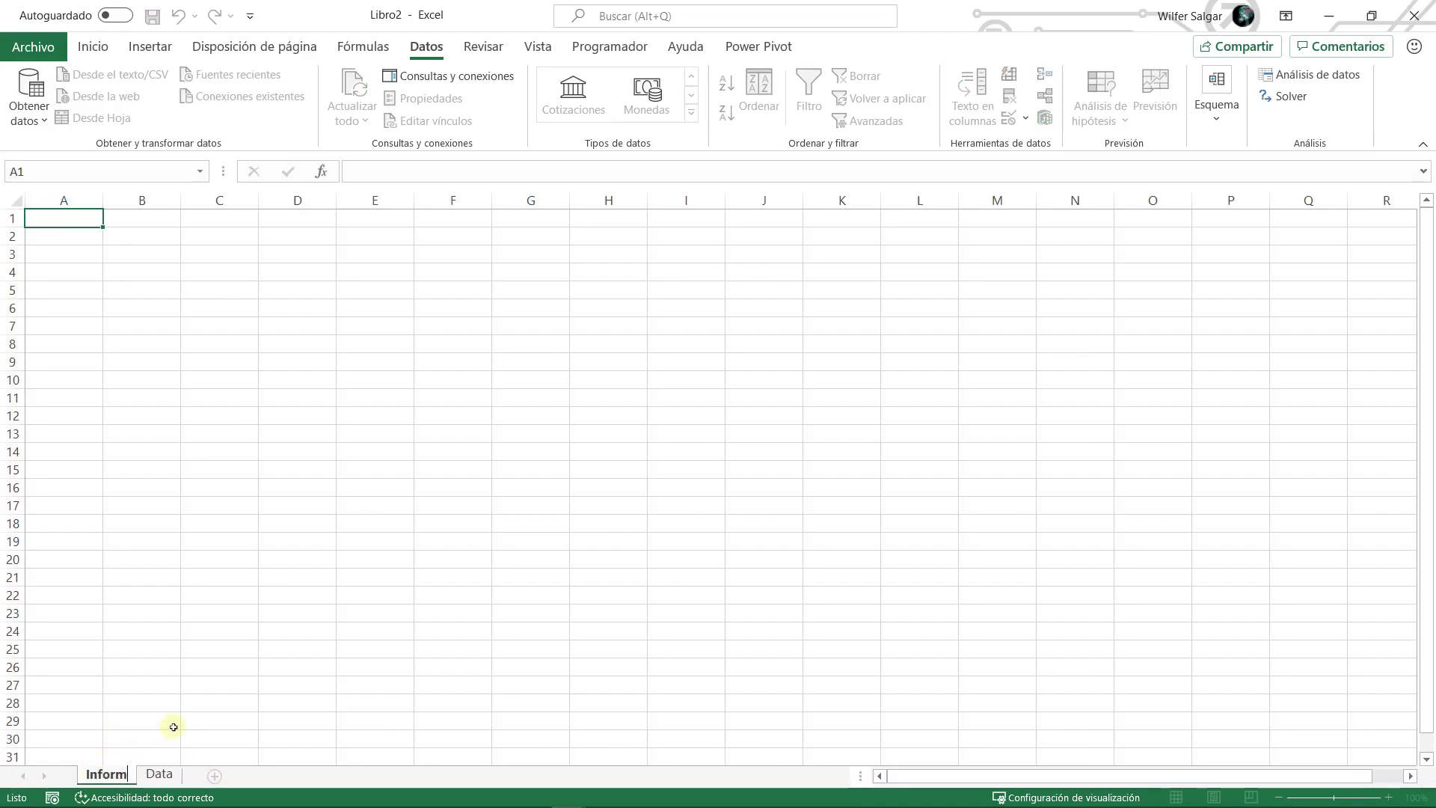
pyautogui.press('Return')
pyautogui.press('Right')
pyautogui.press('Down')
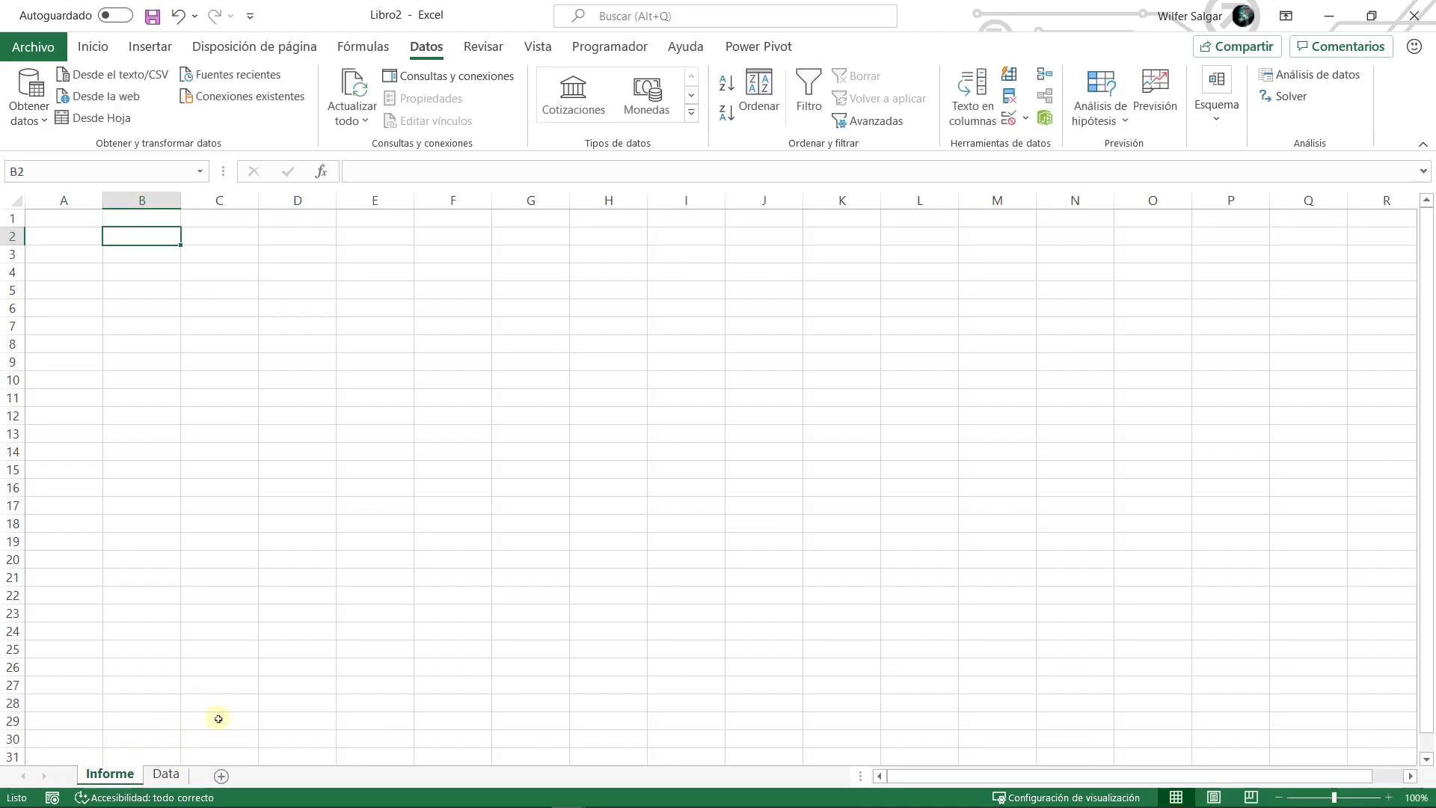
# - Review the Fecha and Orden columns on the Data sheet, and return to the Informe sheet
pyautogui.click(166, 773)
pyautogui.moveTo(197, 243); pyautogui.dragTo(209, 377)
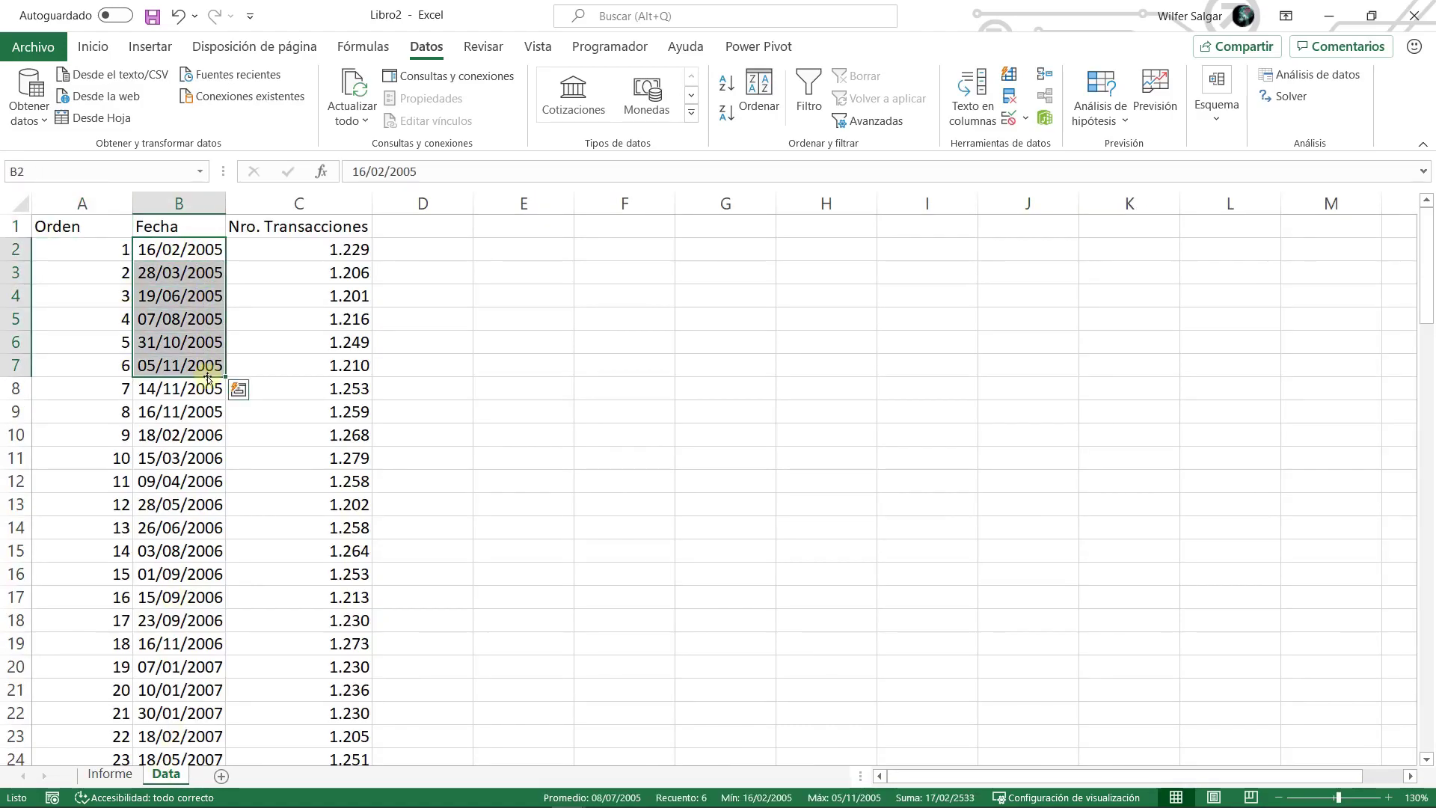
pyautogui.click(161, 226)
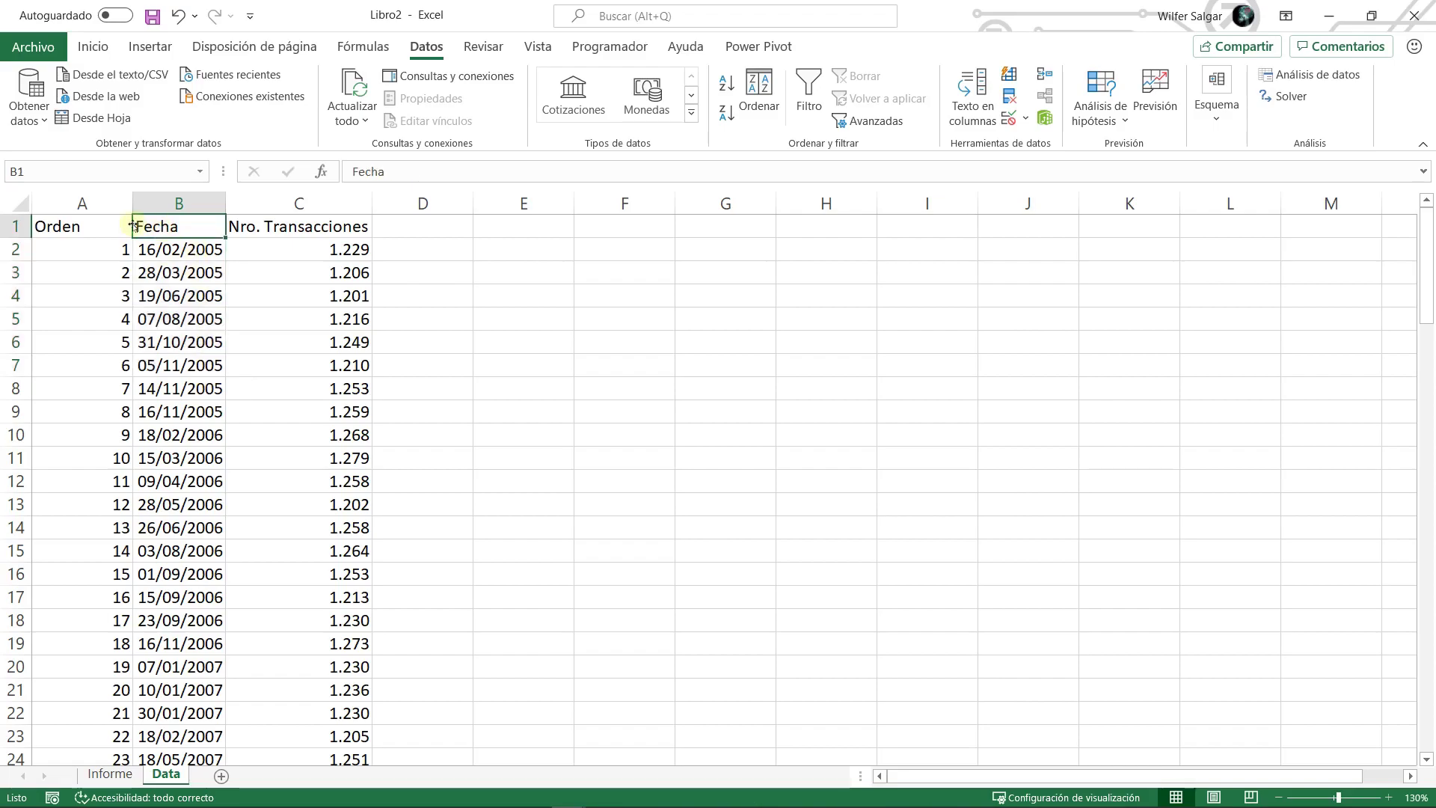
pyautogui.click(123, 226)
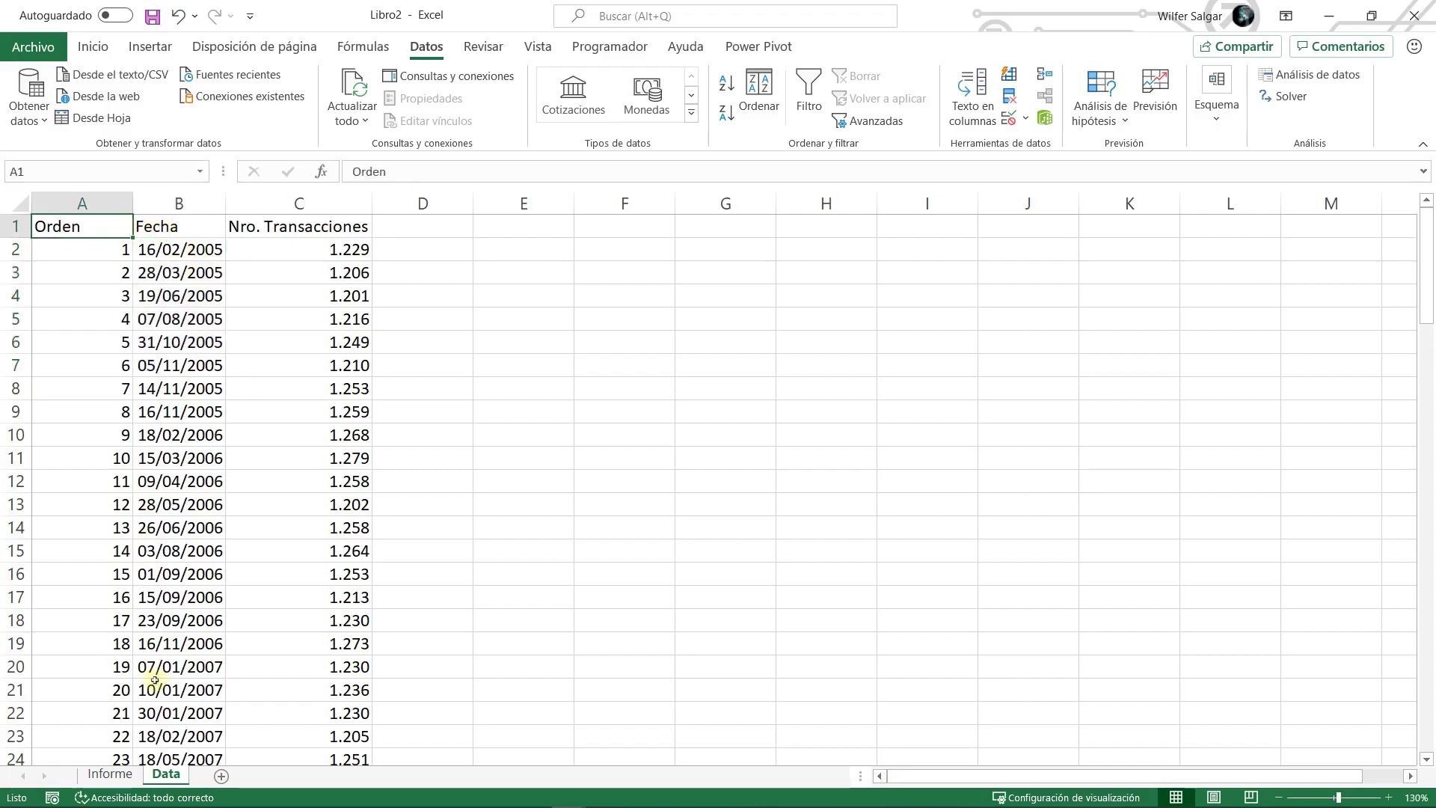
pyautogui.click(108, 773)
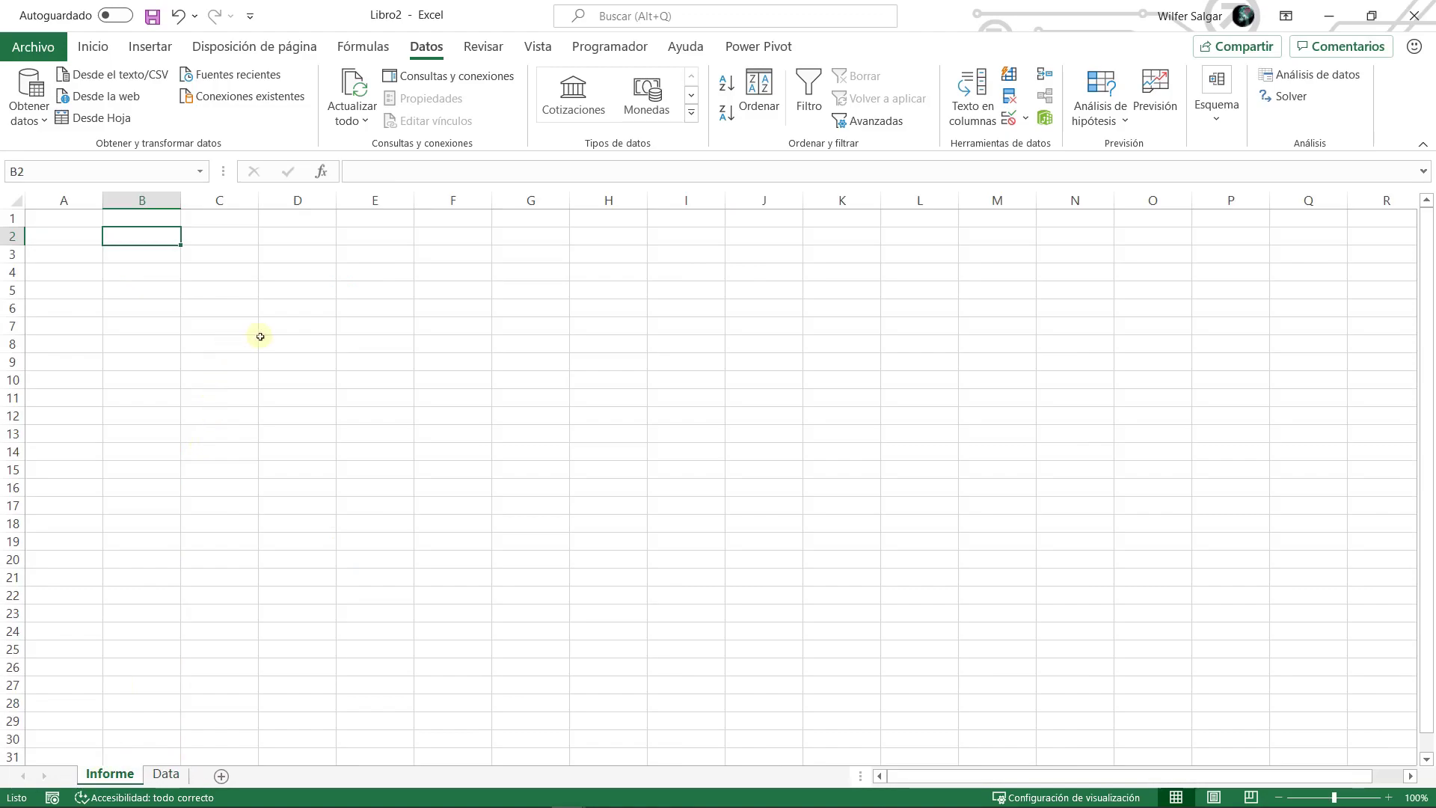
# - Show the available form controls, point out the scroll bar control, and close the list
pyautogui.click(625, 49)
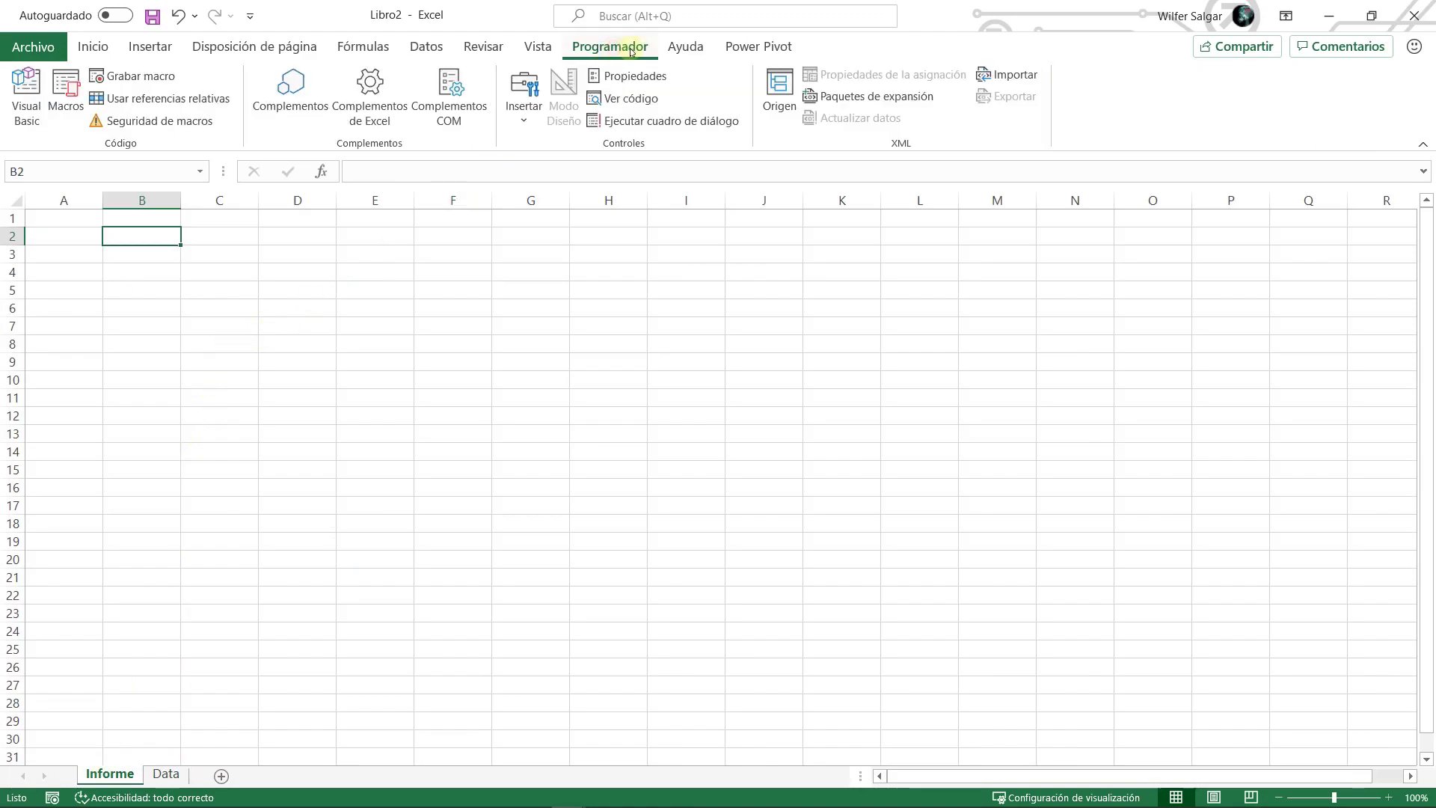
pyautogui.click(524, 114)
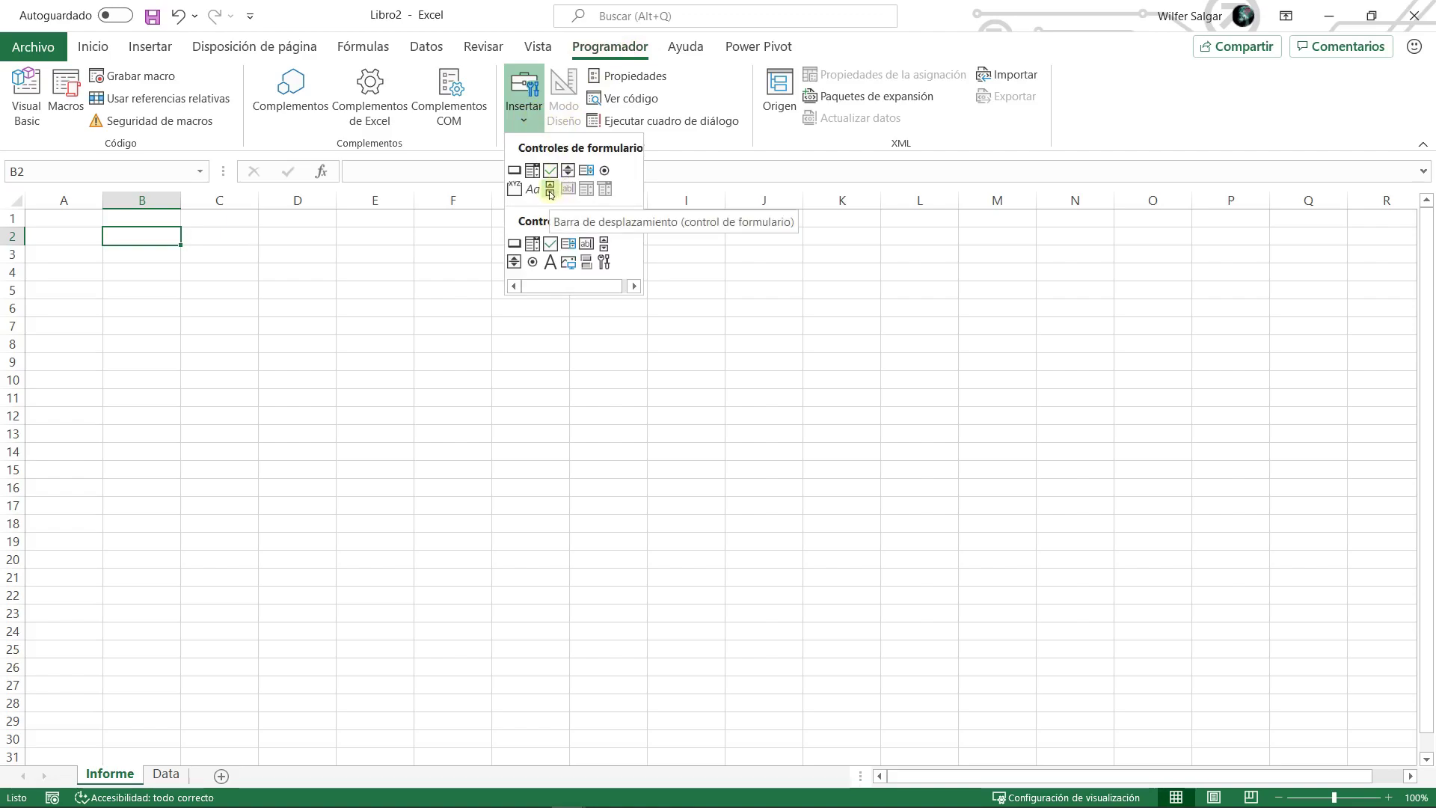
pyautogui.click(581, 43)
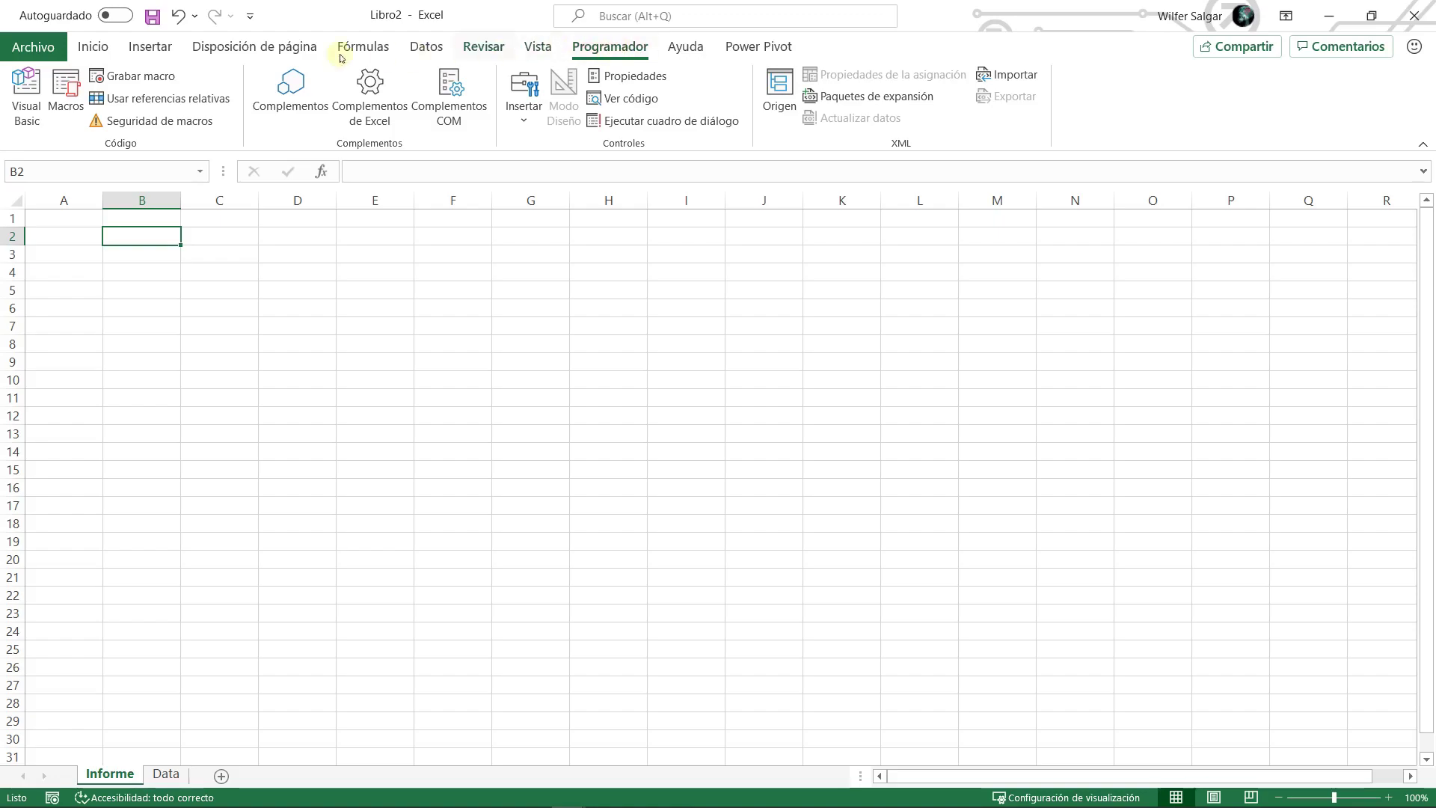
# - Check in the ribbon customization options whether the Programador tab is enabled, and accept the dialog
pyautogui.click(60, 47)
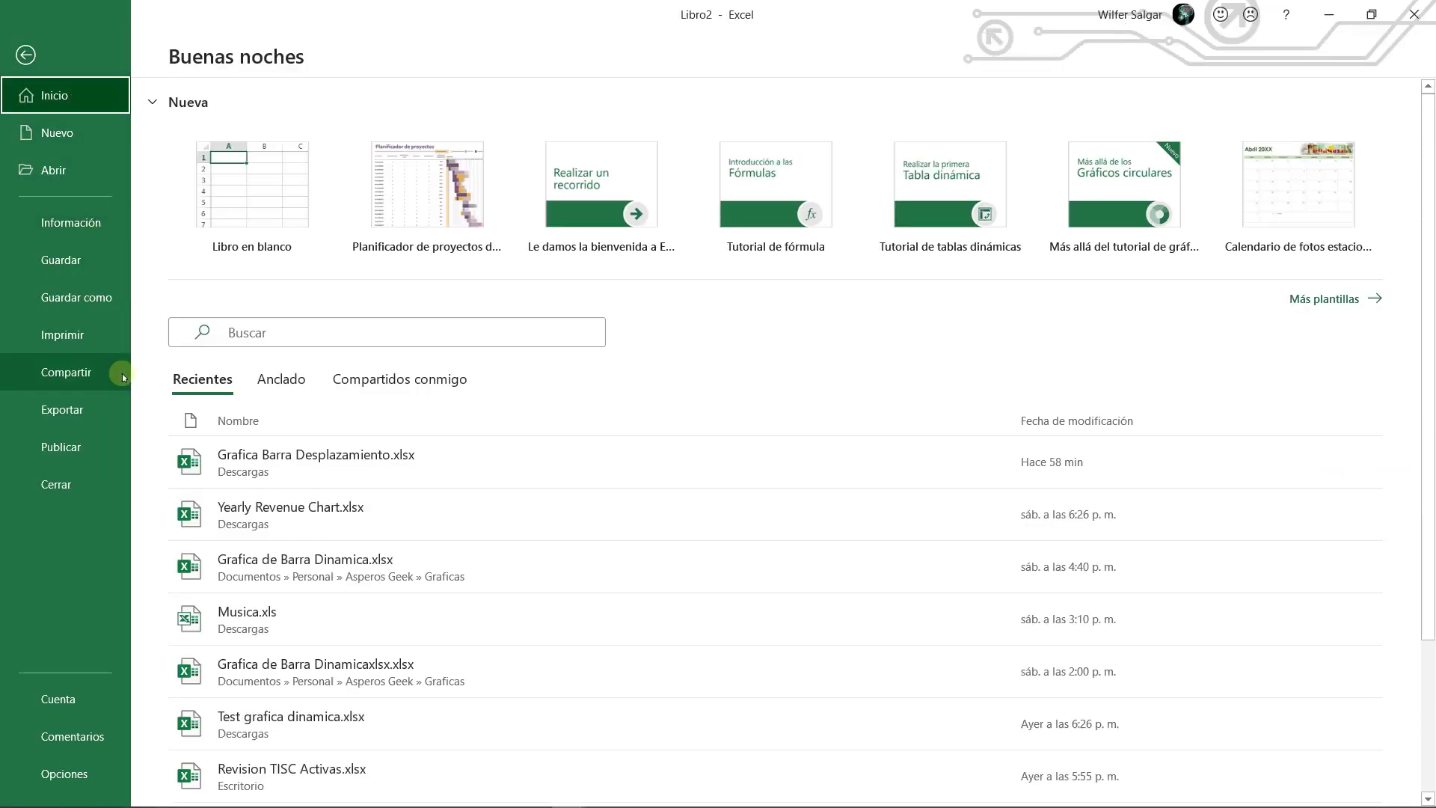
pyautogui.click(54, 772)
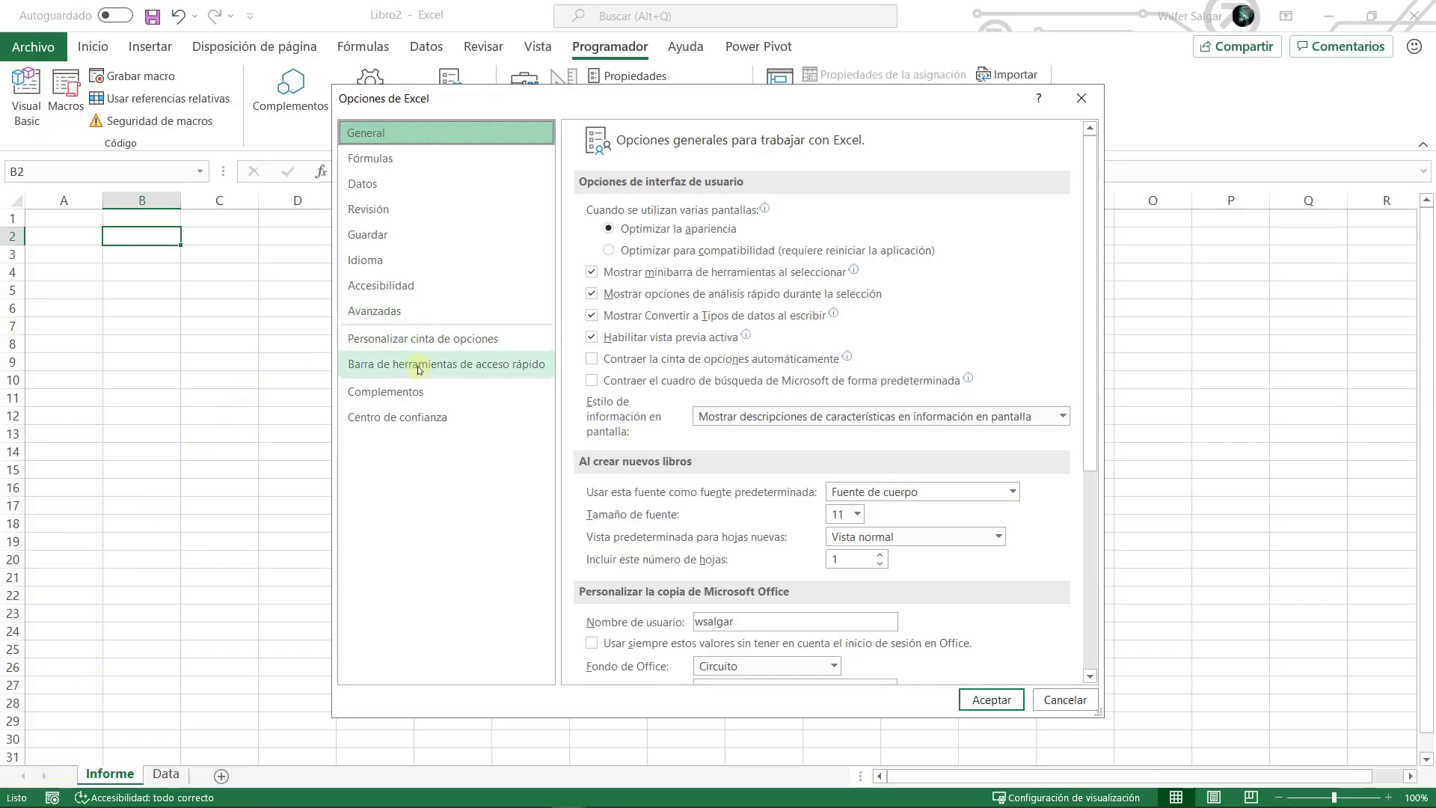
pyautogui.click(416, 366)
pyautogui.click(404, 341)
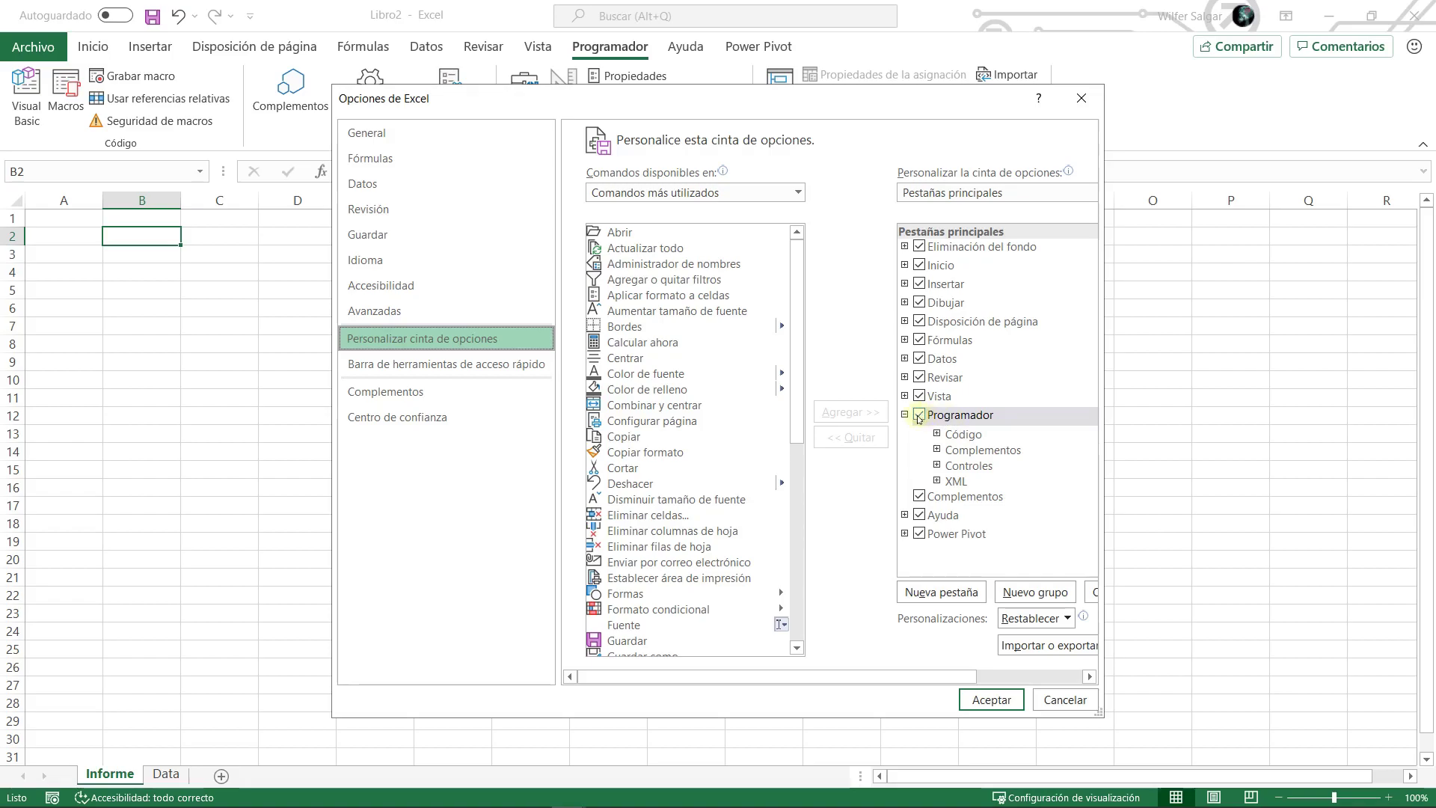
pyautogui.click(993, 699)
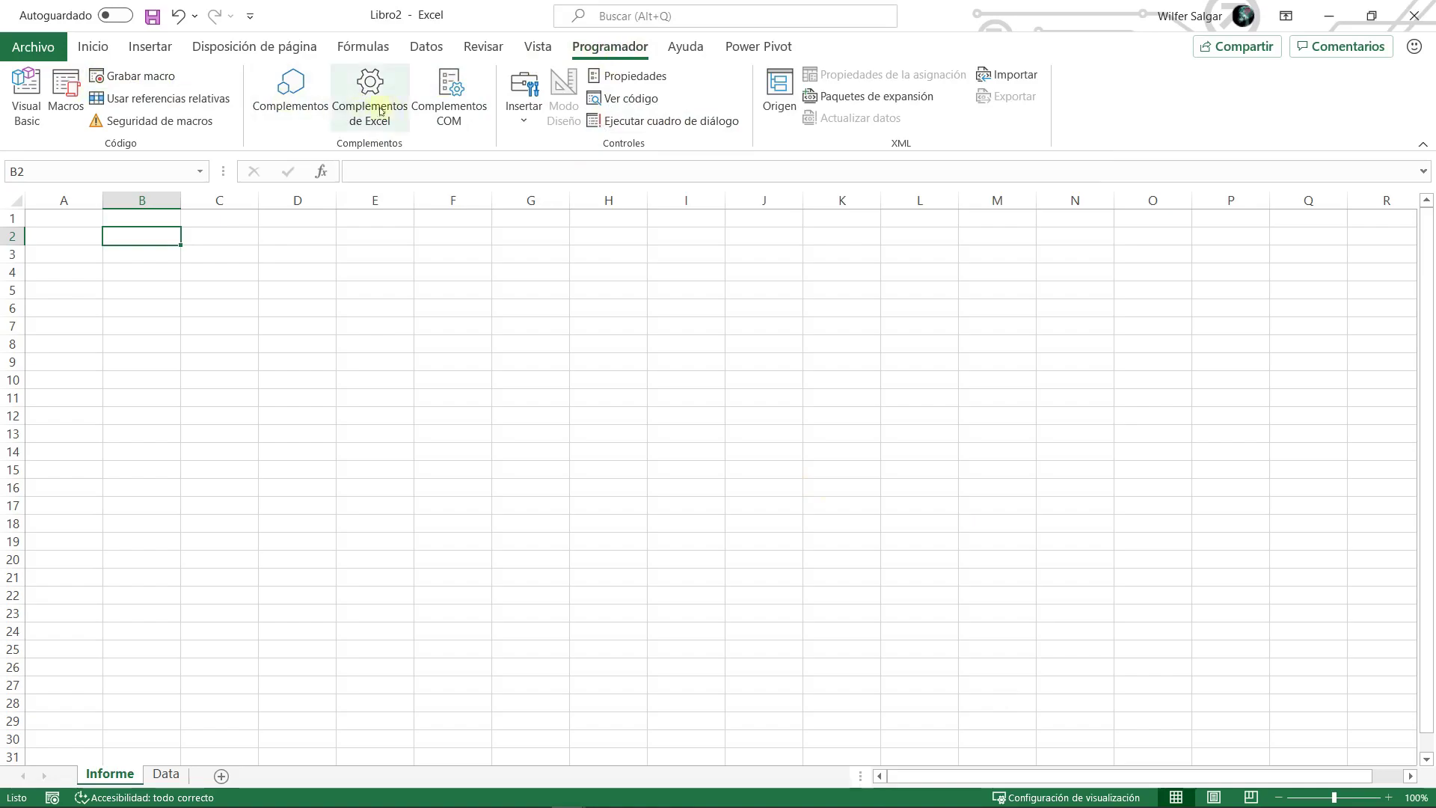
# - Insert a horizontal scroll bar form control spanning about columns G to M in rows 15 and 16
pyautogui.click(521, 121)
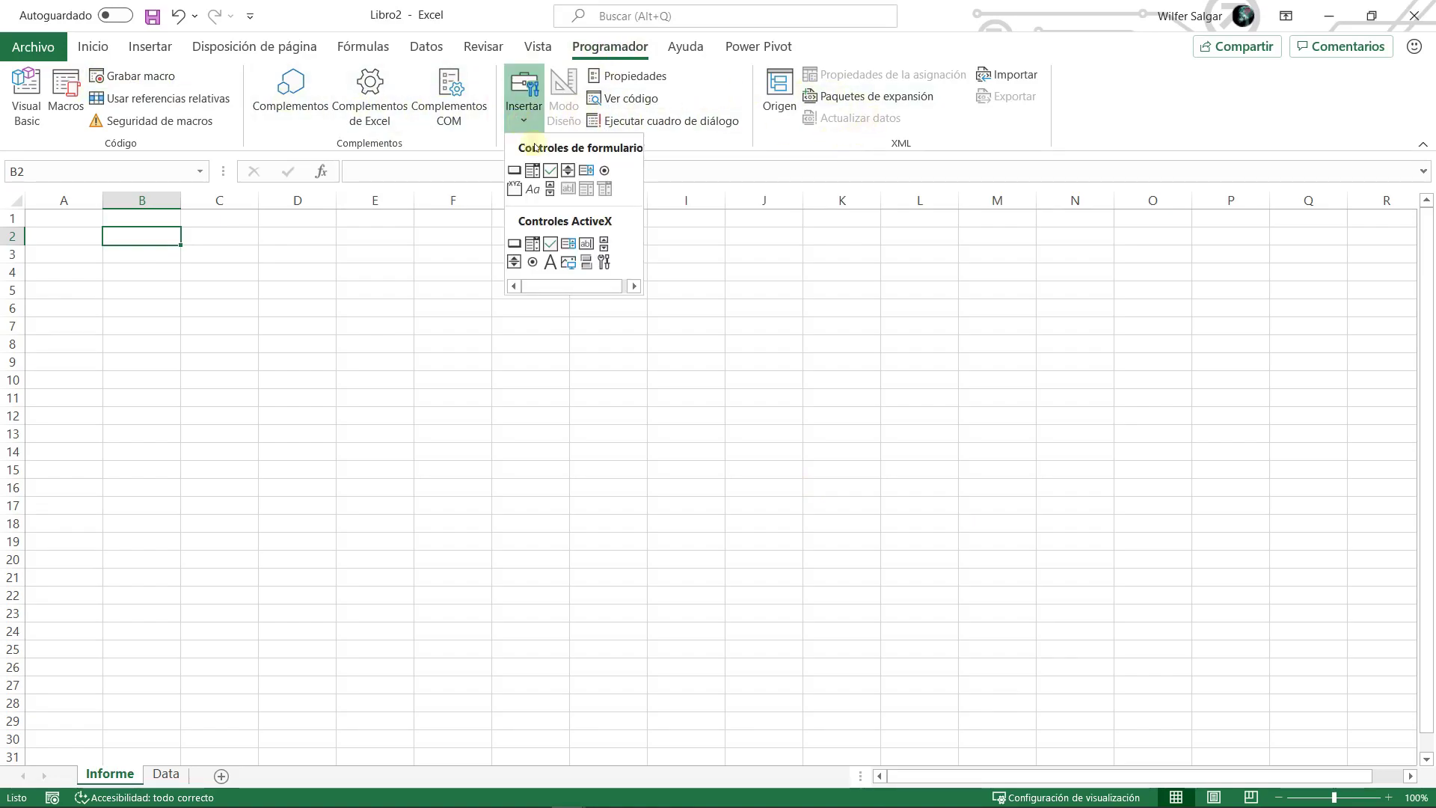
pyautogui.click(551, 193)
pyautogui.moveTo(479, 455); pyautogui.dragTo(1014, 495)
pyautogui.moveTo(739, 493); pyautogui.dragTo(774, 460)
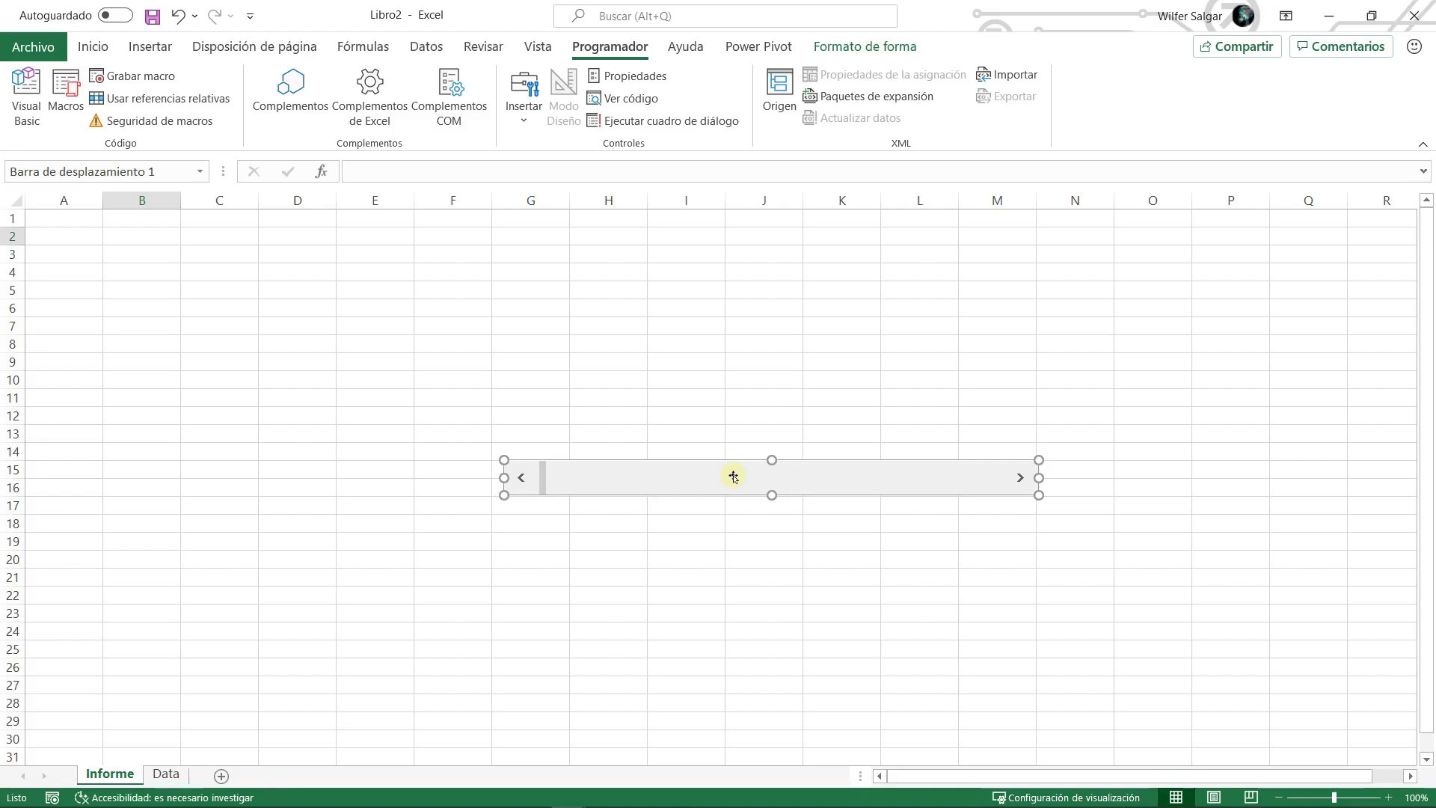
pyautogui.click(742, 436)
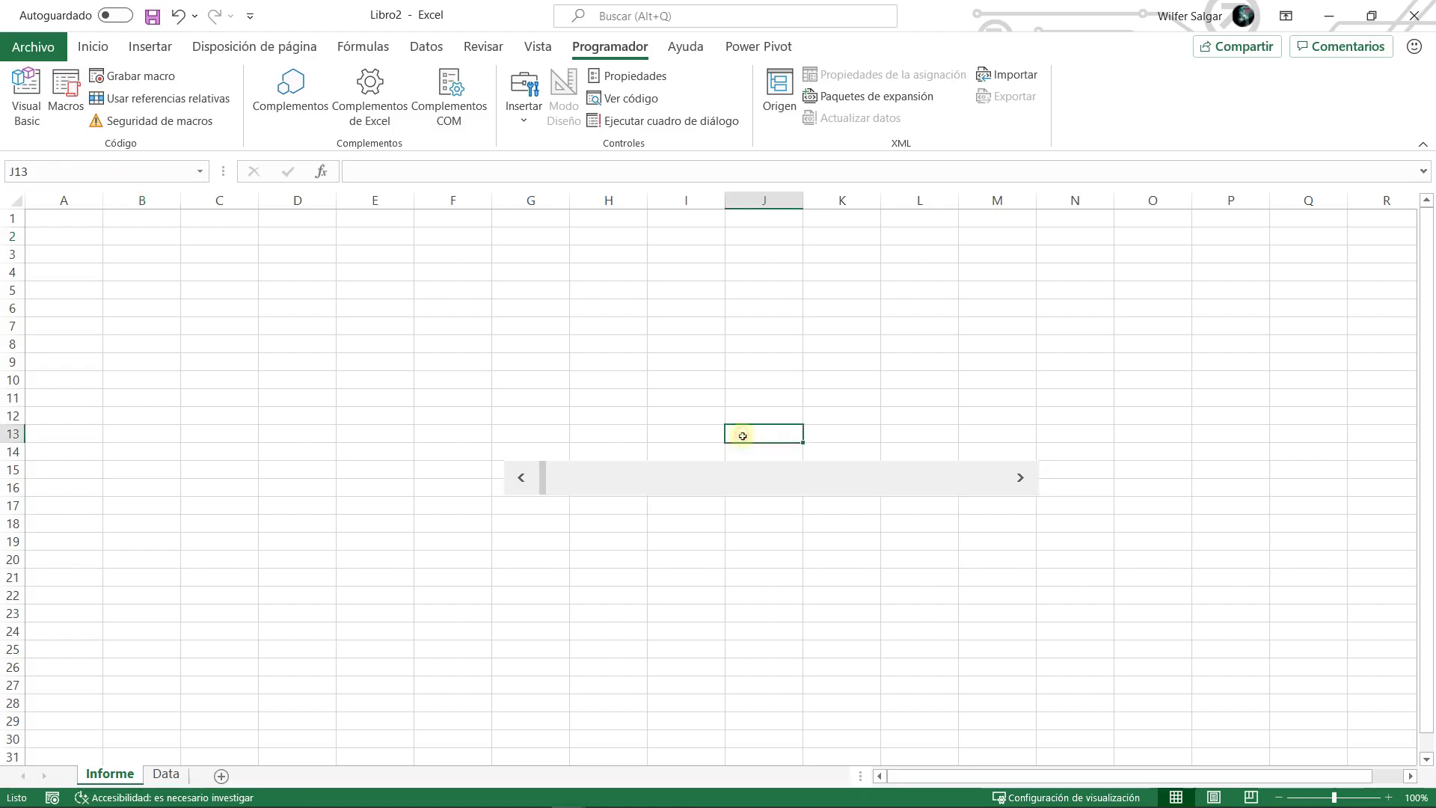
pyautogui.rightClick(707, 482)
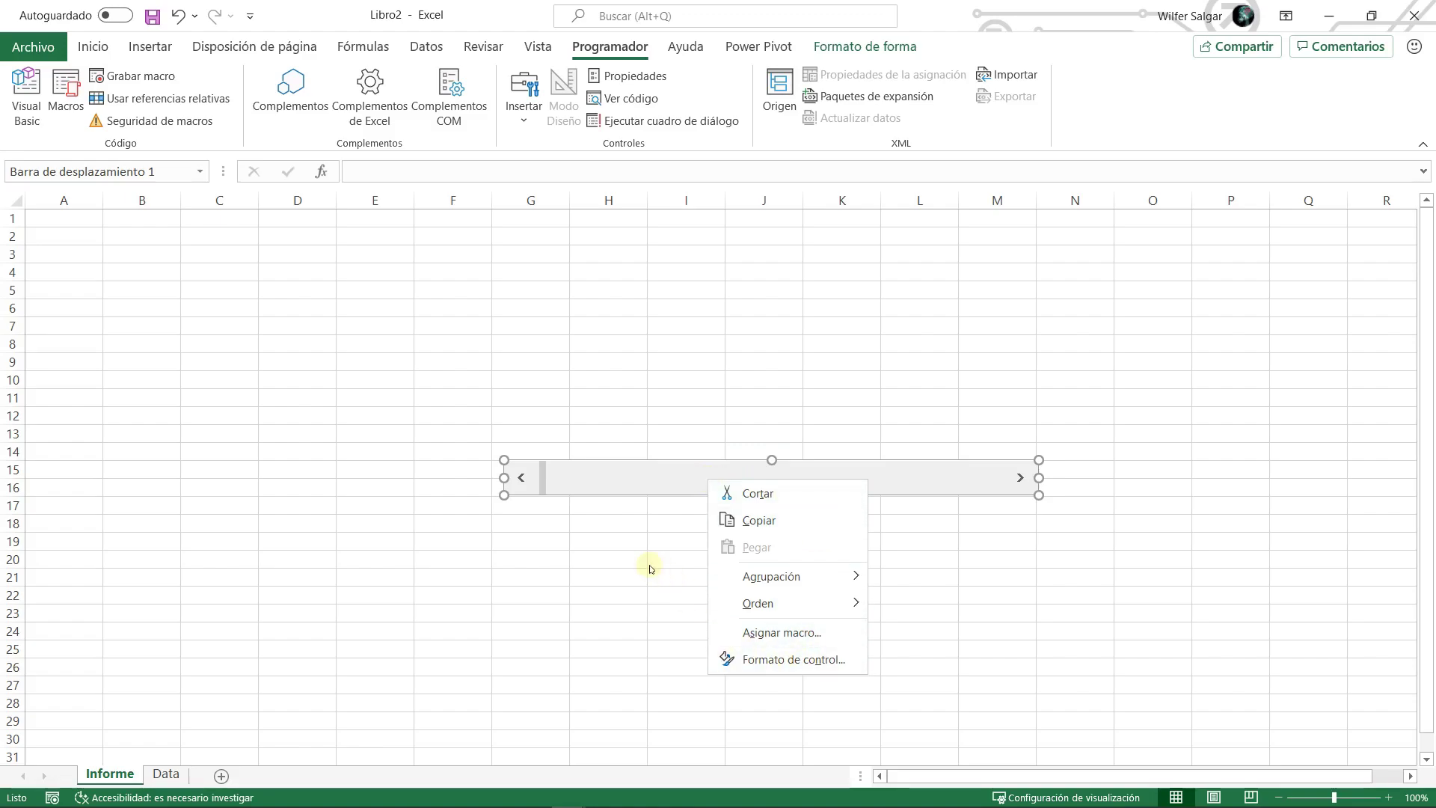
pyautogui.press('Escape')
pyautogui.scroll(1, 646, 533)
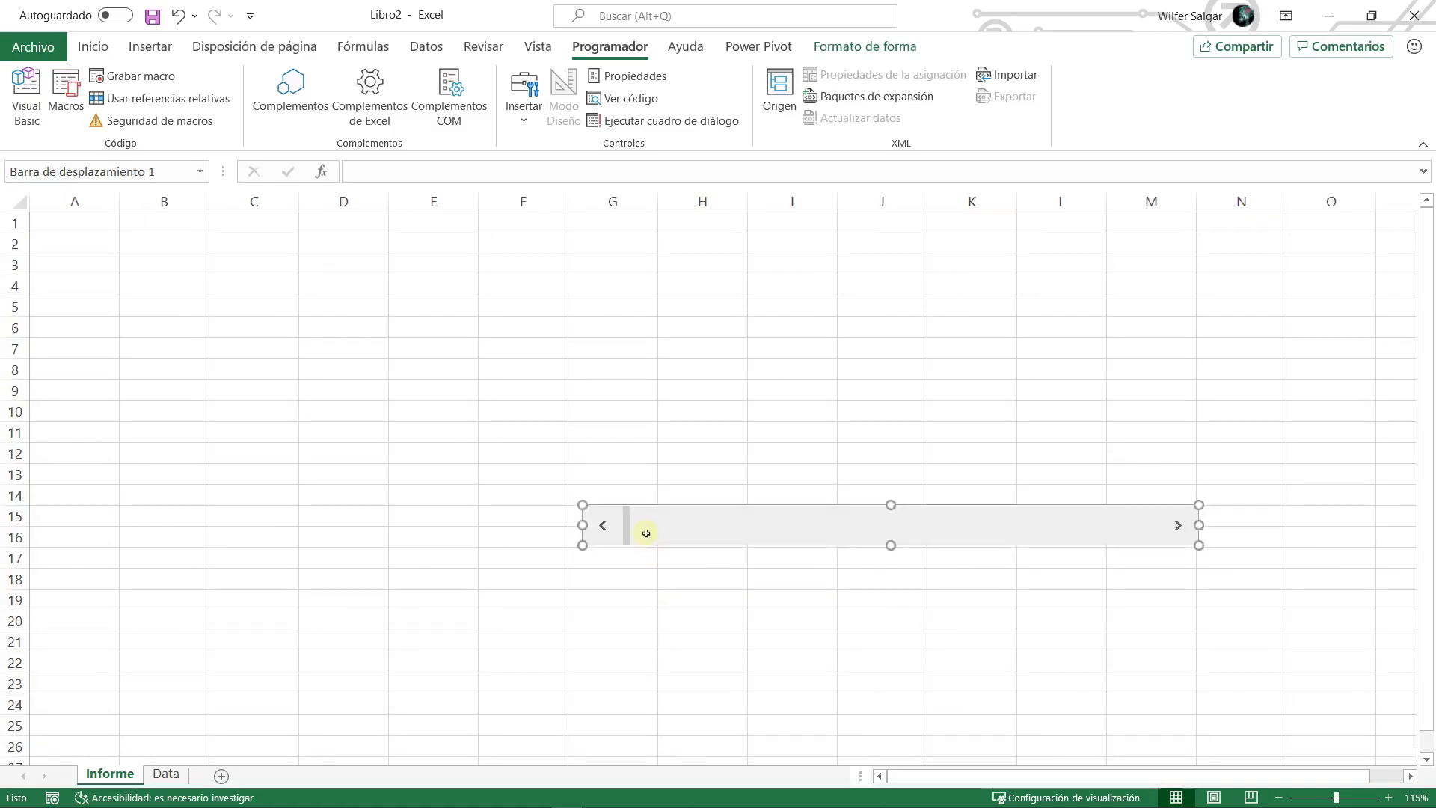
pyautogui.scroll(1, 646, 531)
pyautogui.click(580, 437)
pyautogui.press('Home')
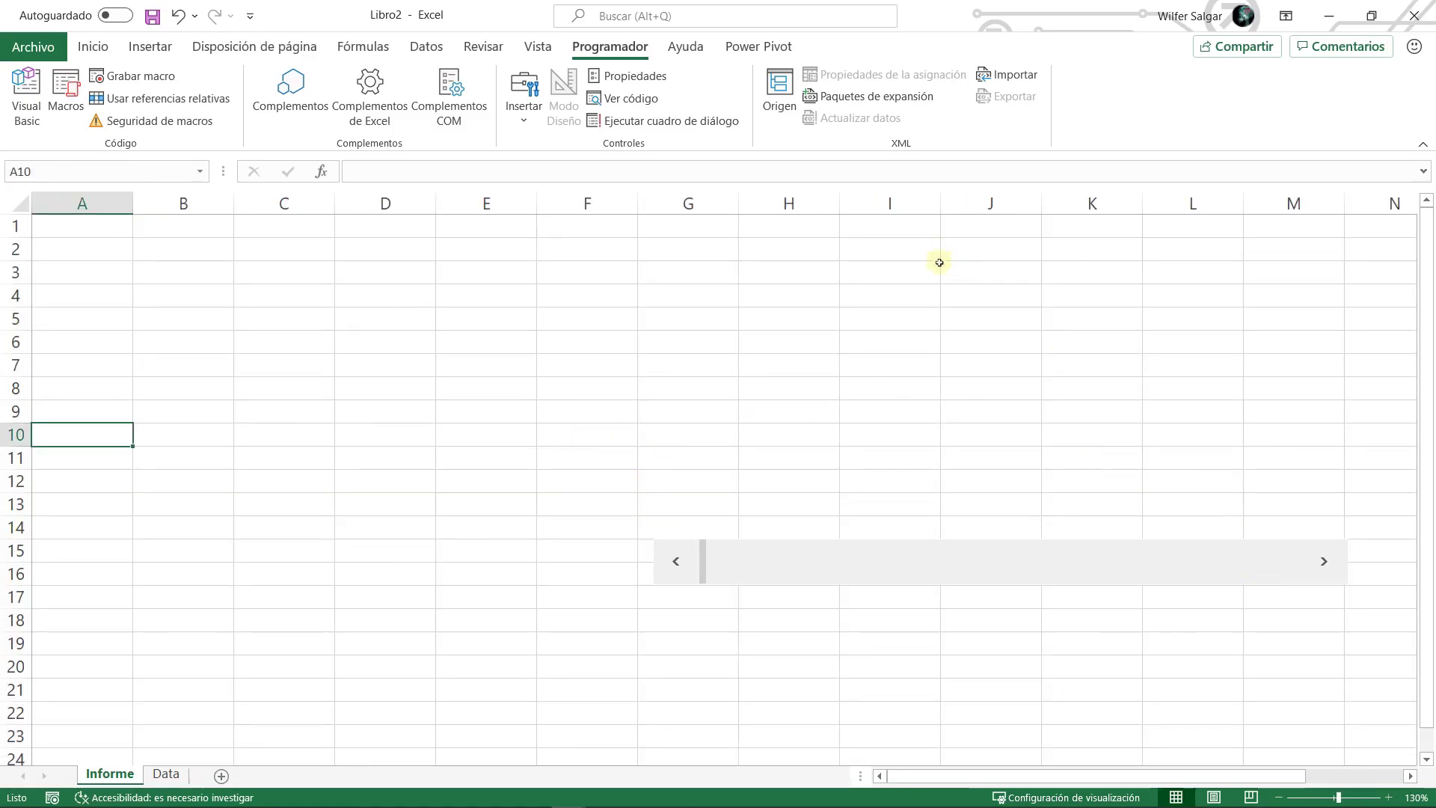
pyautogui.scroll(-1, 940, 322)
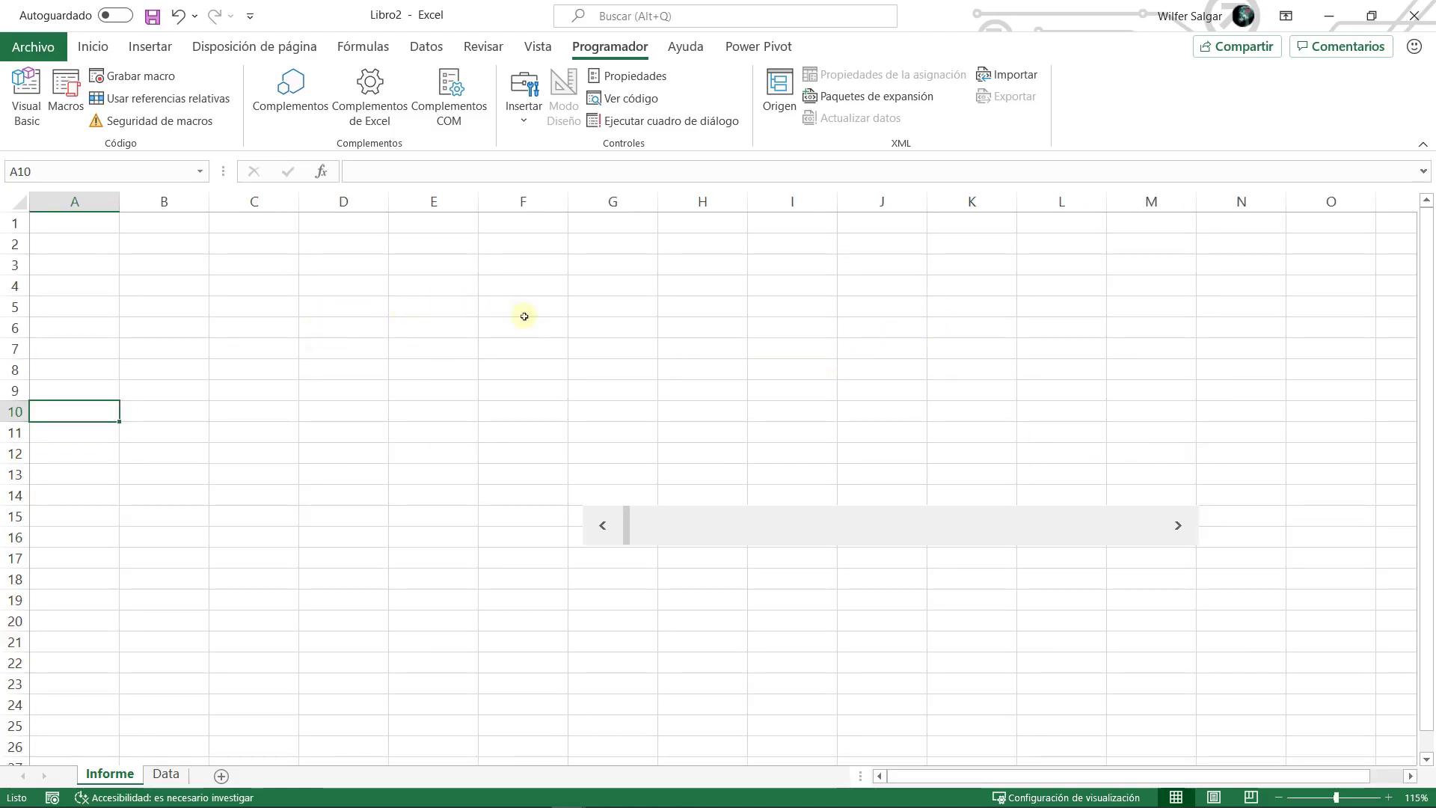
# - Set the scroll bar's minimum value to 1 and maximum value to 45 in its control format
pyautogui.rightClick(722, 533)
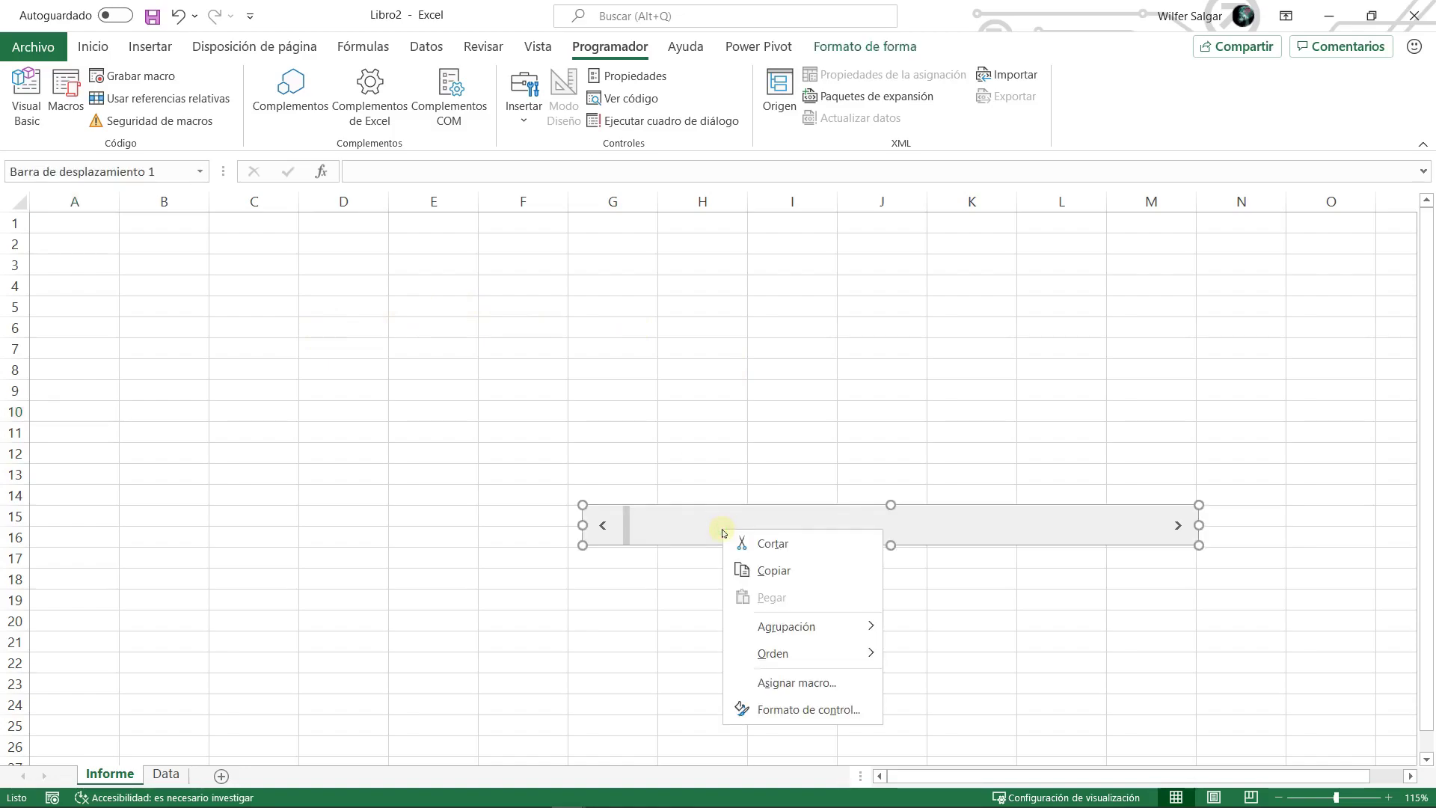
pyautogui.click(785, 711)
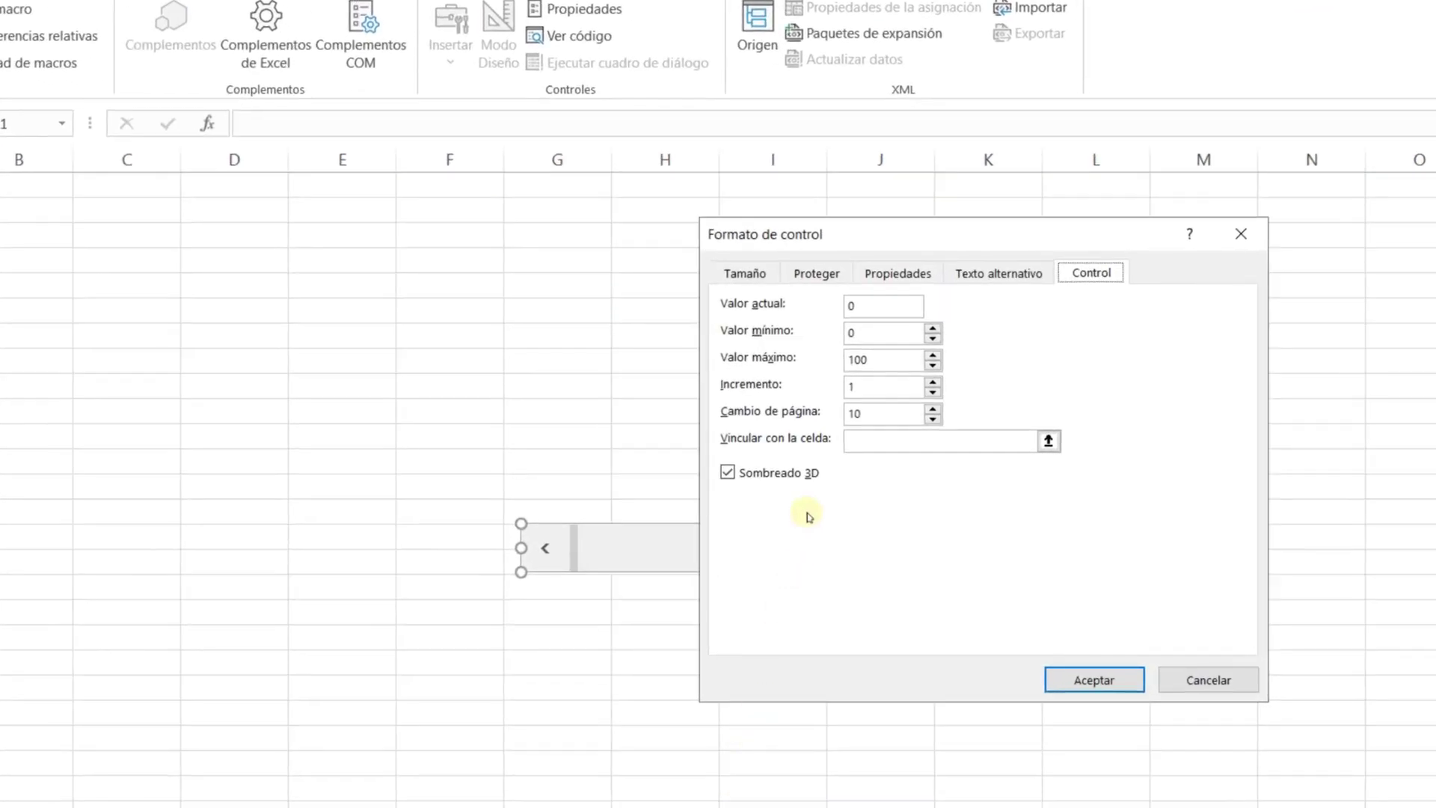
pyautogui.moveTo(853, 234); pyautogui.dragTo(844, 215)
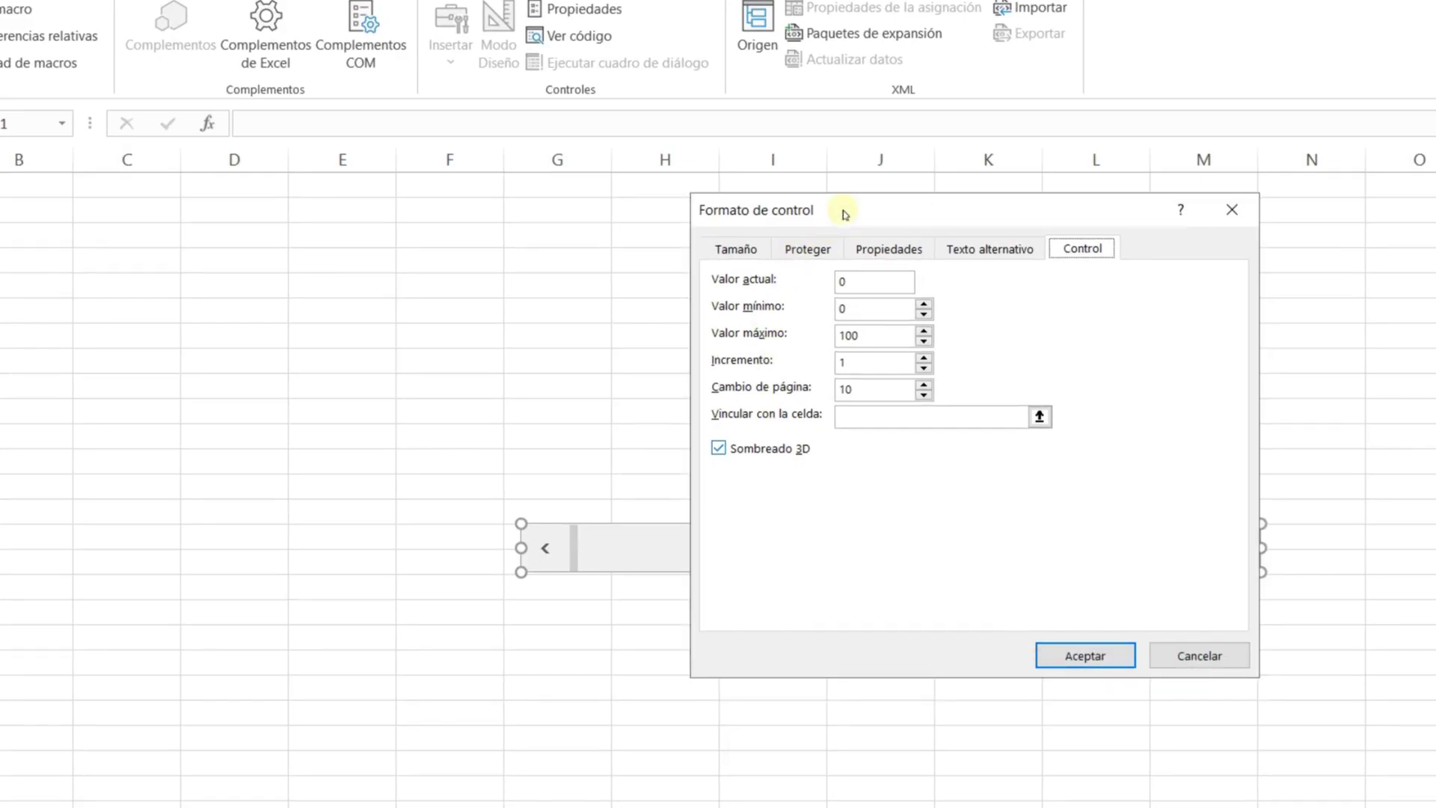
pyautogui.doubleClick(875, 282)
pyautogui.doubleClick(872, 307)
pyautogui.write('1')
pyautogui.doubleClick(885, 335)
pyautogui.write('45')
pyautogui.click(1085, 656)
# - Link the scroll bar to cell $G$13 in its control format
pyautogui.rightClick(894, 549)
pyautogui.click(987, 761)
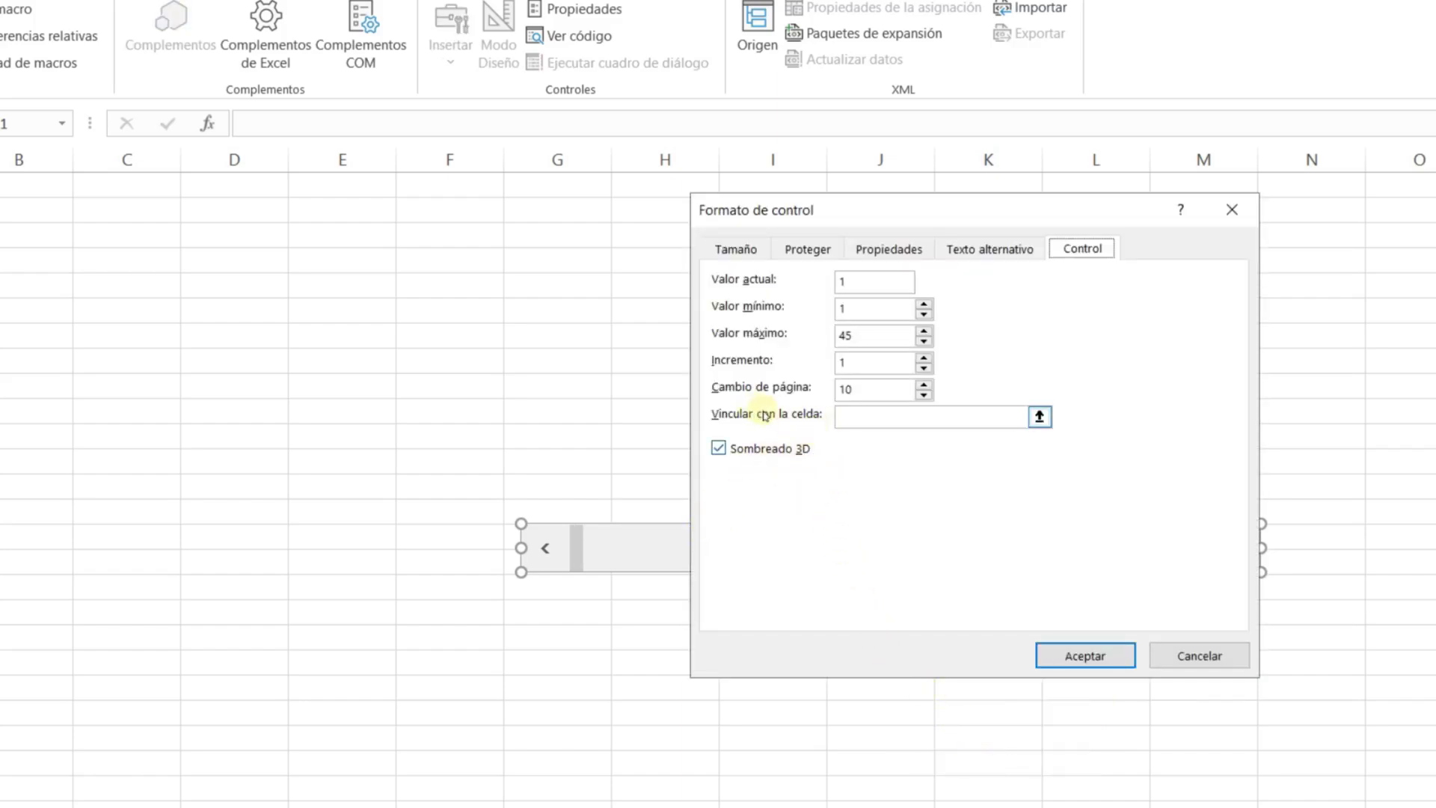
pyautogui.click(868, 417)
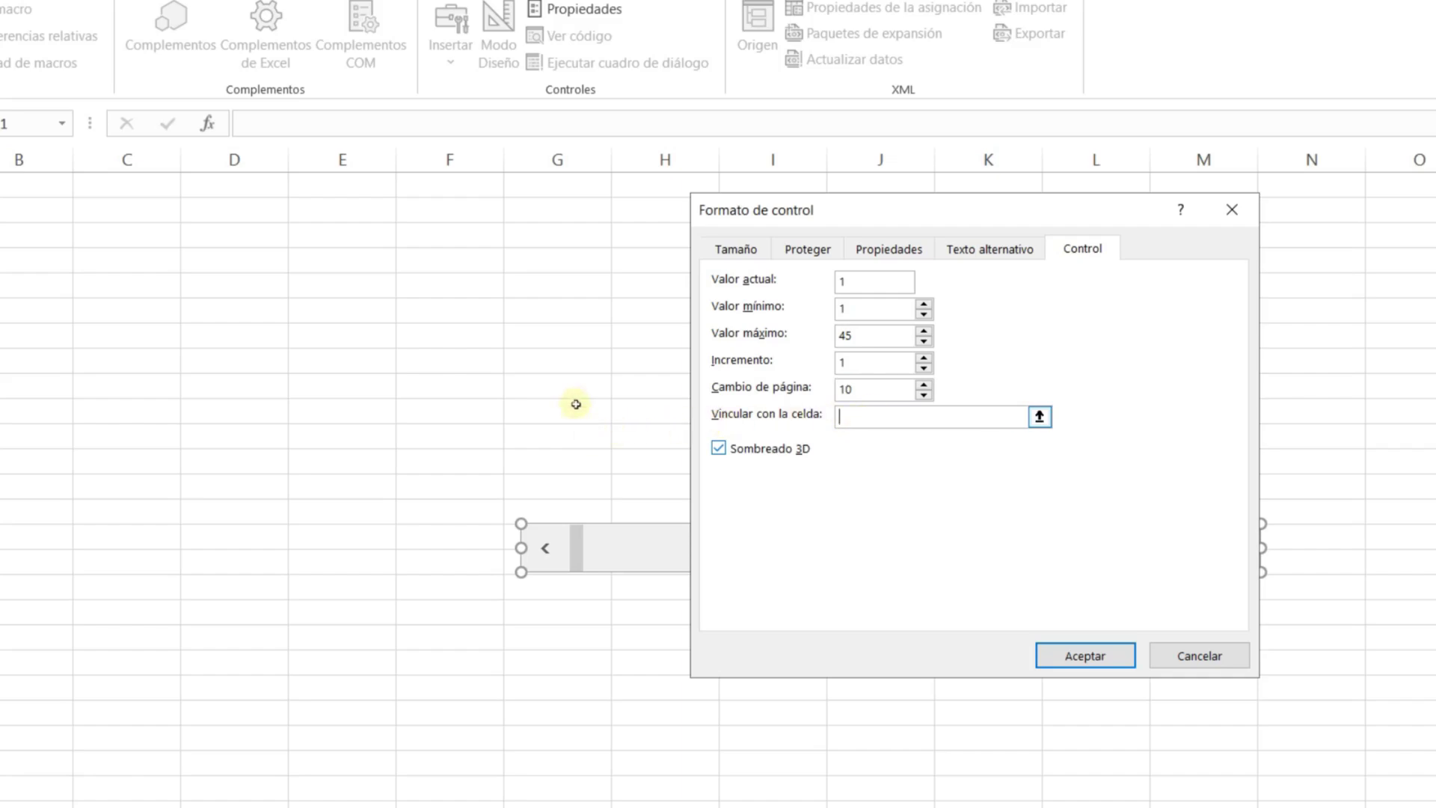
pyautogui.click(557, 491)
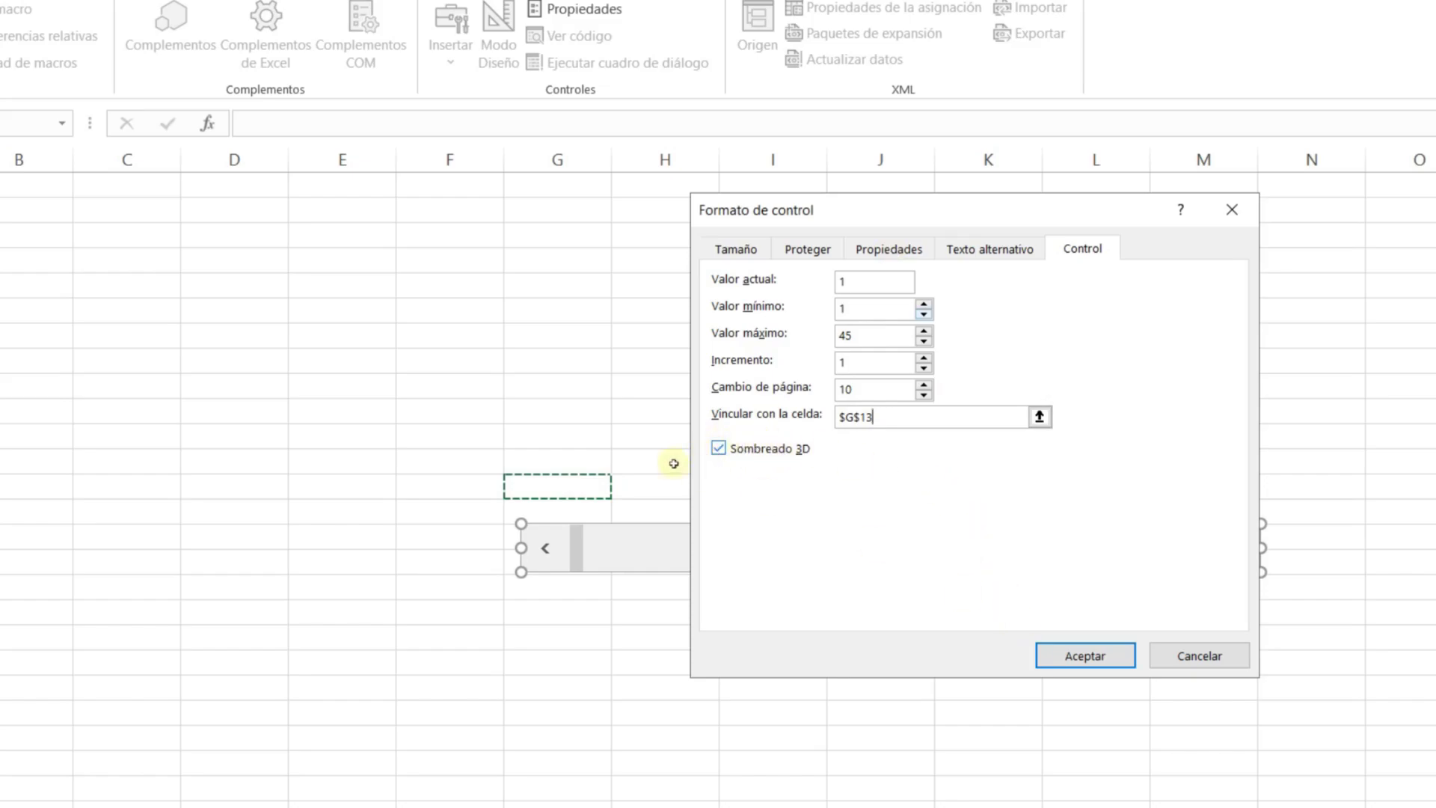
pyautogui.click(1070, 656)
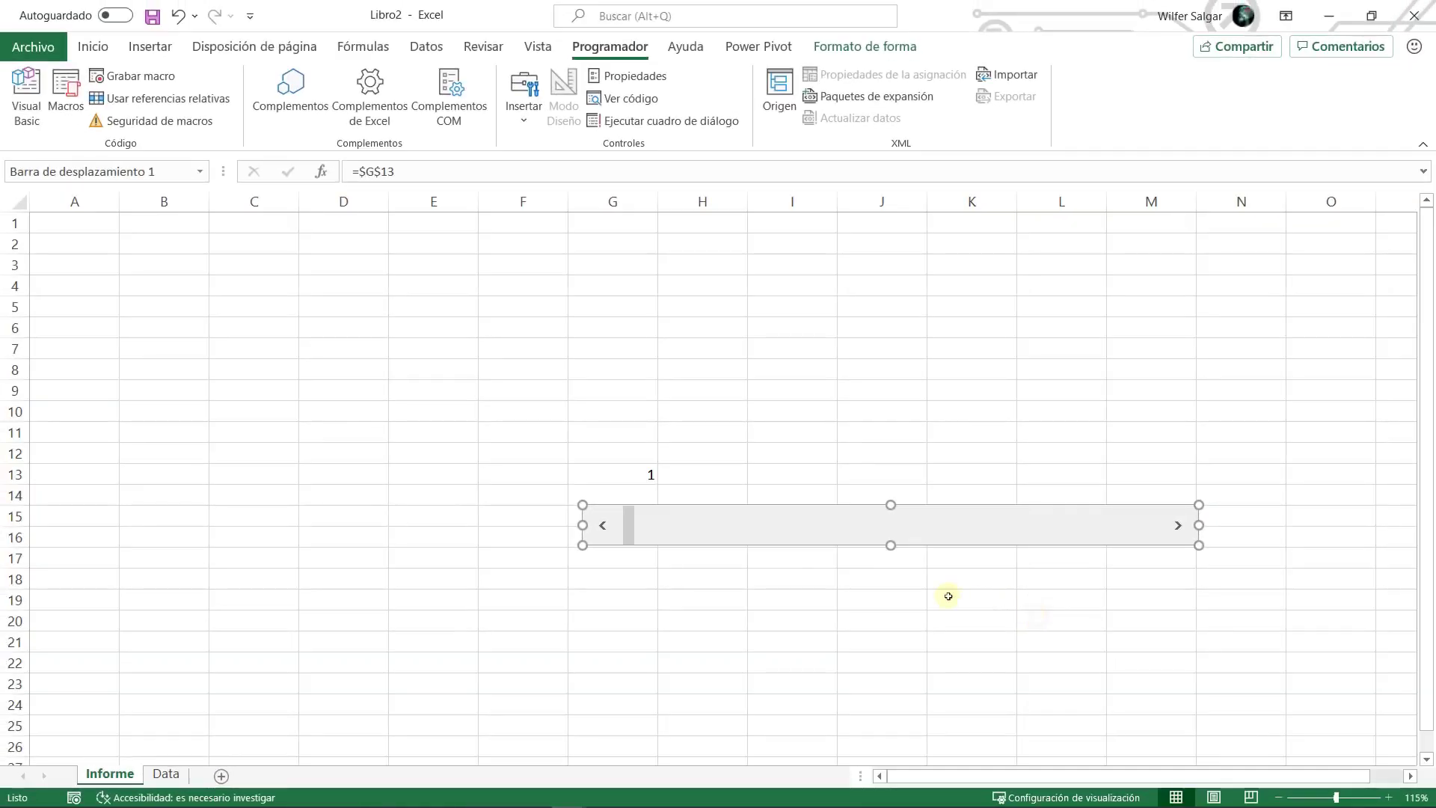
# - Test the scroll bar by stepping it forward and sliding it back while watching linked cell G13
pyautogui.click(636, 474)
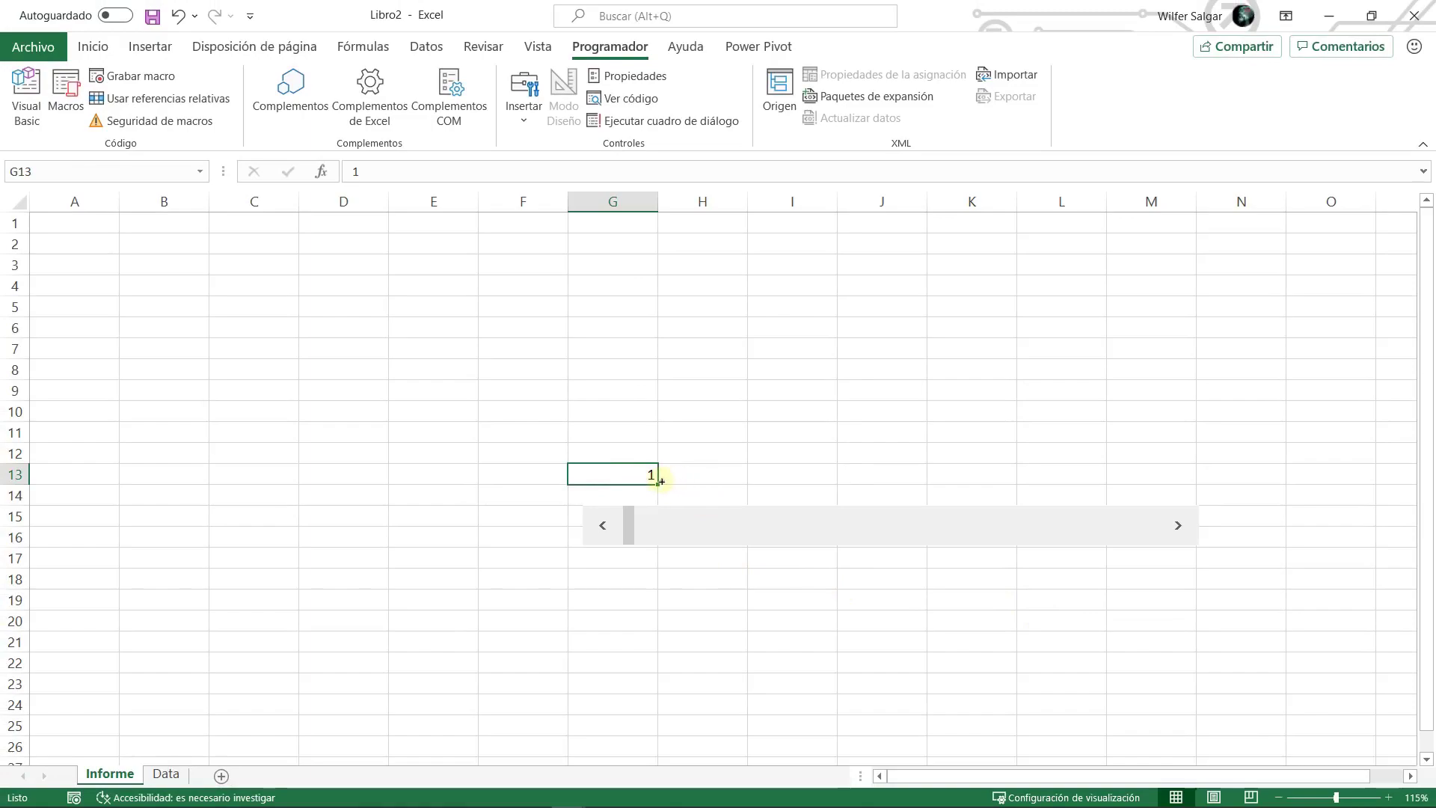
pyautogui.click(1178, 527)
pyautogui.click(1179, 527)
pyautogui.click(1178, 526)
pyautogui.click(1179, 526)
pyautogui.click(1178, 527)
pyautogui.click(1178, 527)
pyautogui.click(1178, 527)
pyautogui.click(1178, 527)
pyautogui.click(1179, 527)
pyautogui.click(1178, 527)
pyautogui.click(1179, 527)
pyautogui.click(1178, 526)
pyautogui.click(1178, 526)
pyautogui.click(1179, 526)
pyautogui.click(1178, 526)
pyautogui.click(1178, 527)
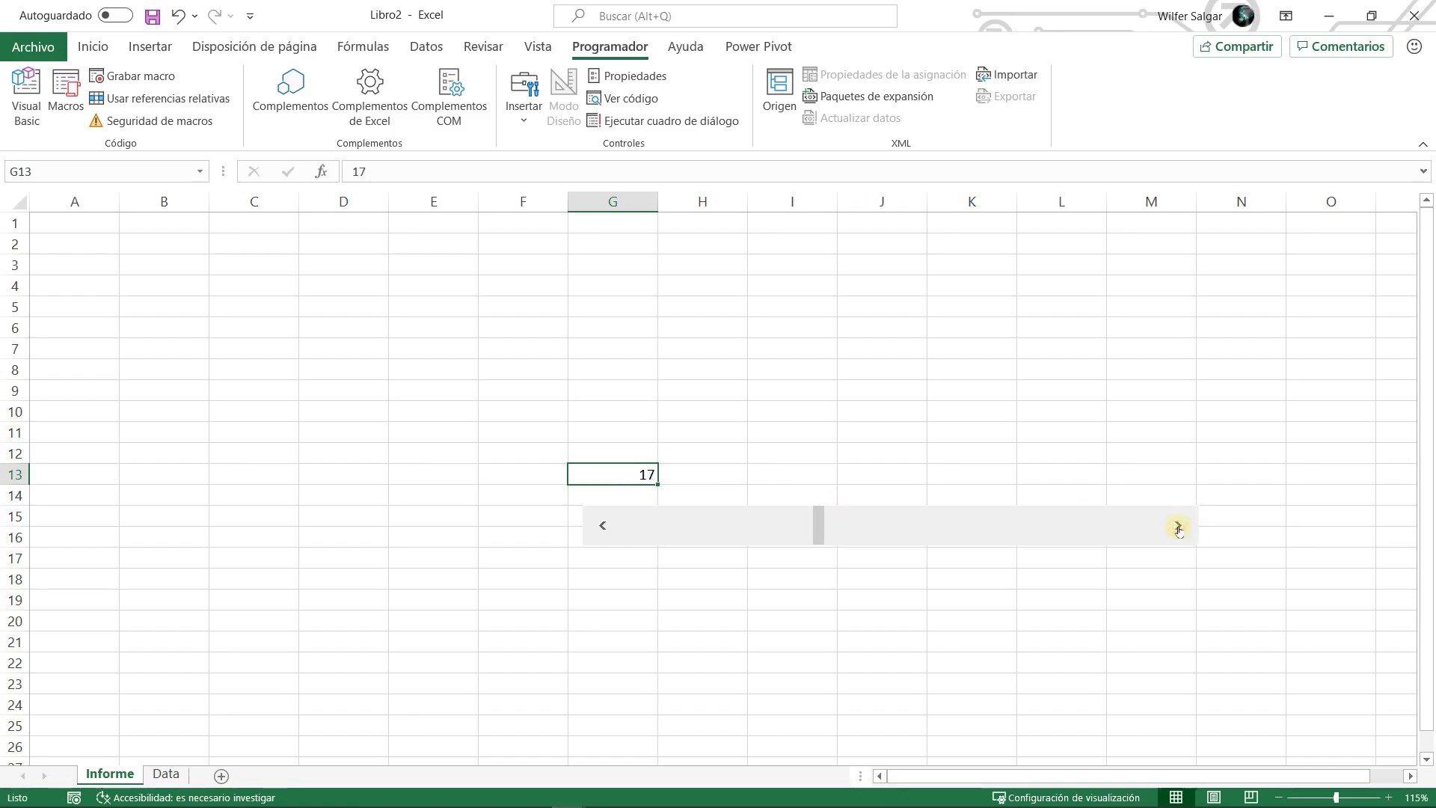
pyautogui.moveTo(823, 533); pyautogui.dragTo(673, 529)
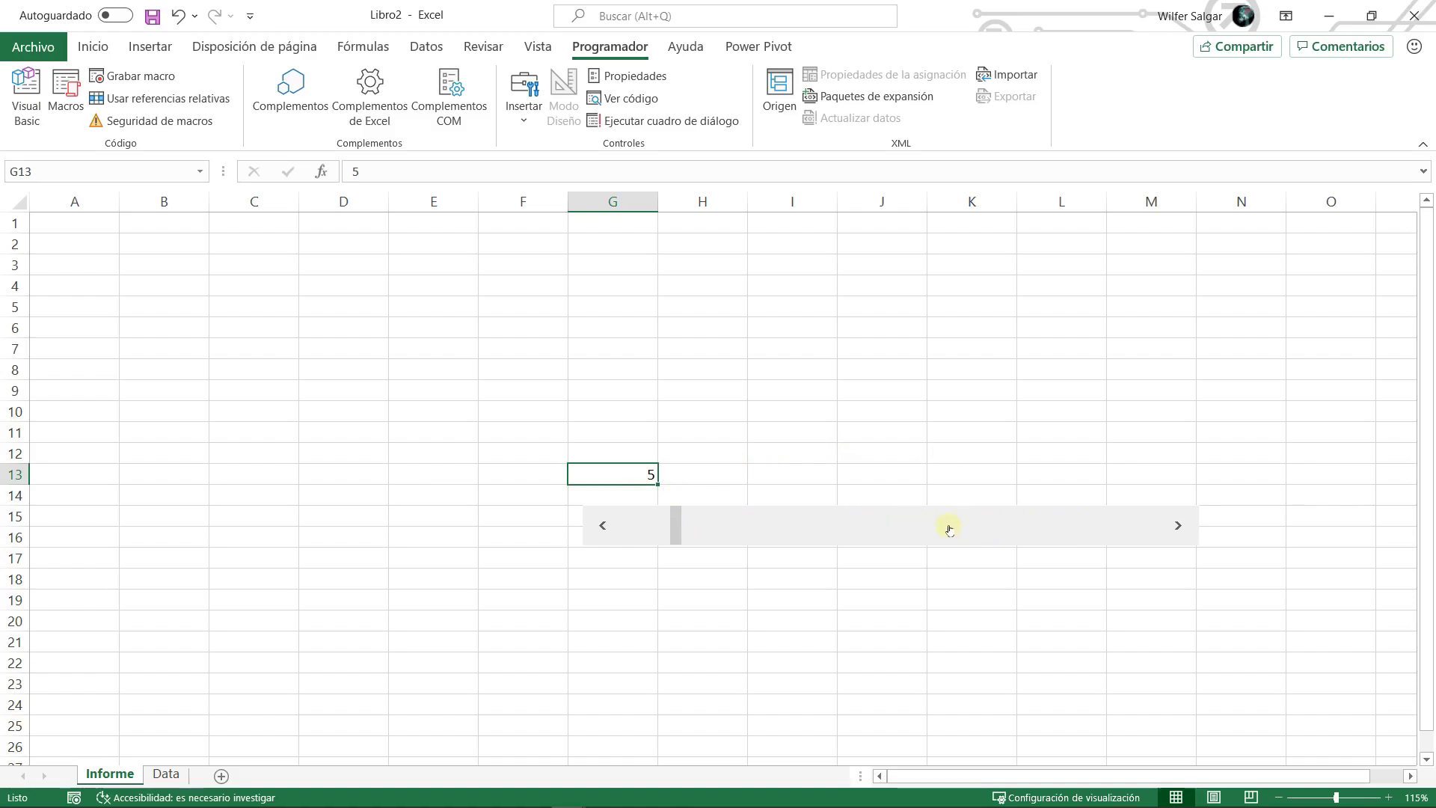
pyautogui.click(1184, 527)
pyautogui.click(1186, 529)
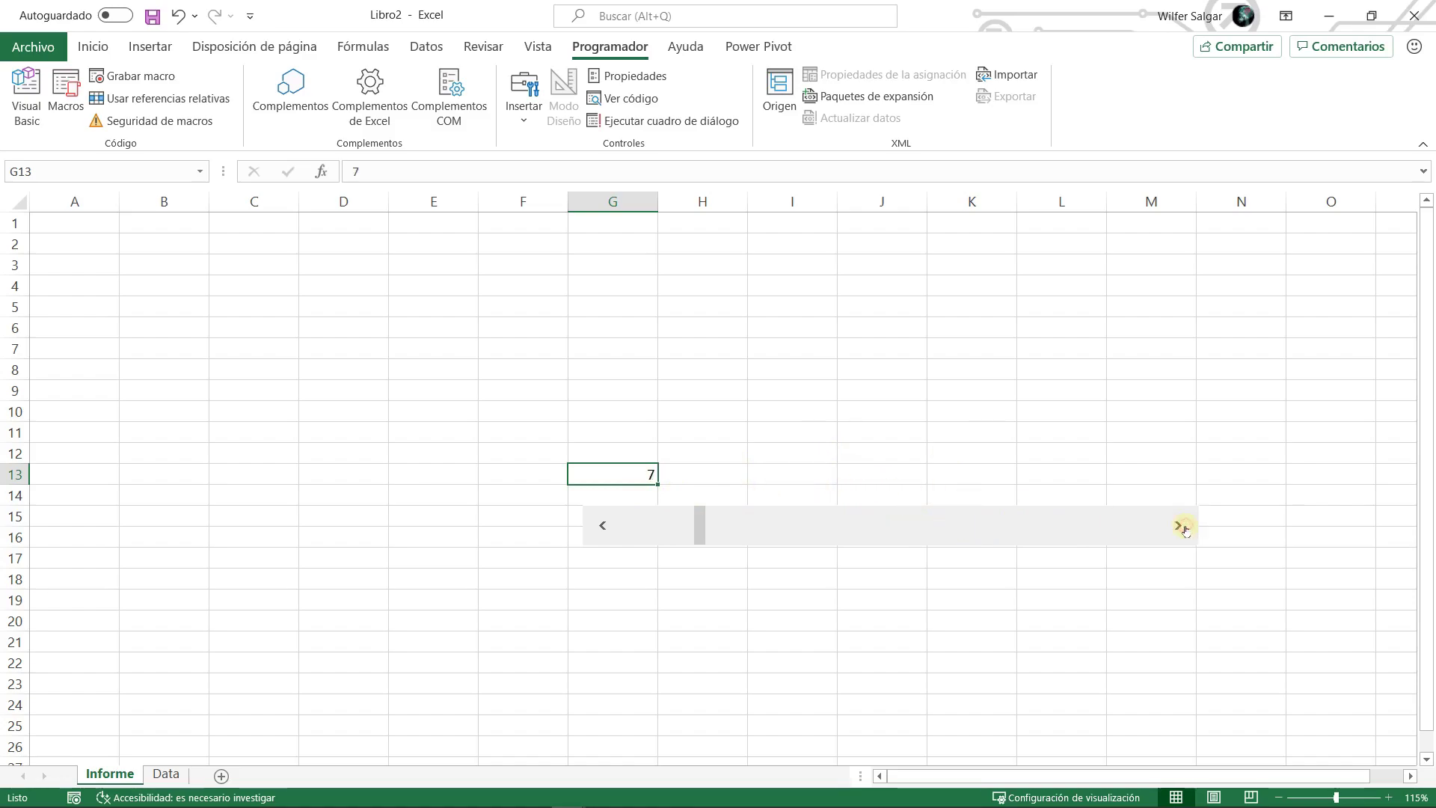
# - Copy the Orden, Fecha and Nro. Transacciones header row from the Data sheet to A5 of the Informe sheet
pyautogui.click(106, 228)
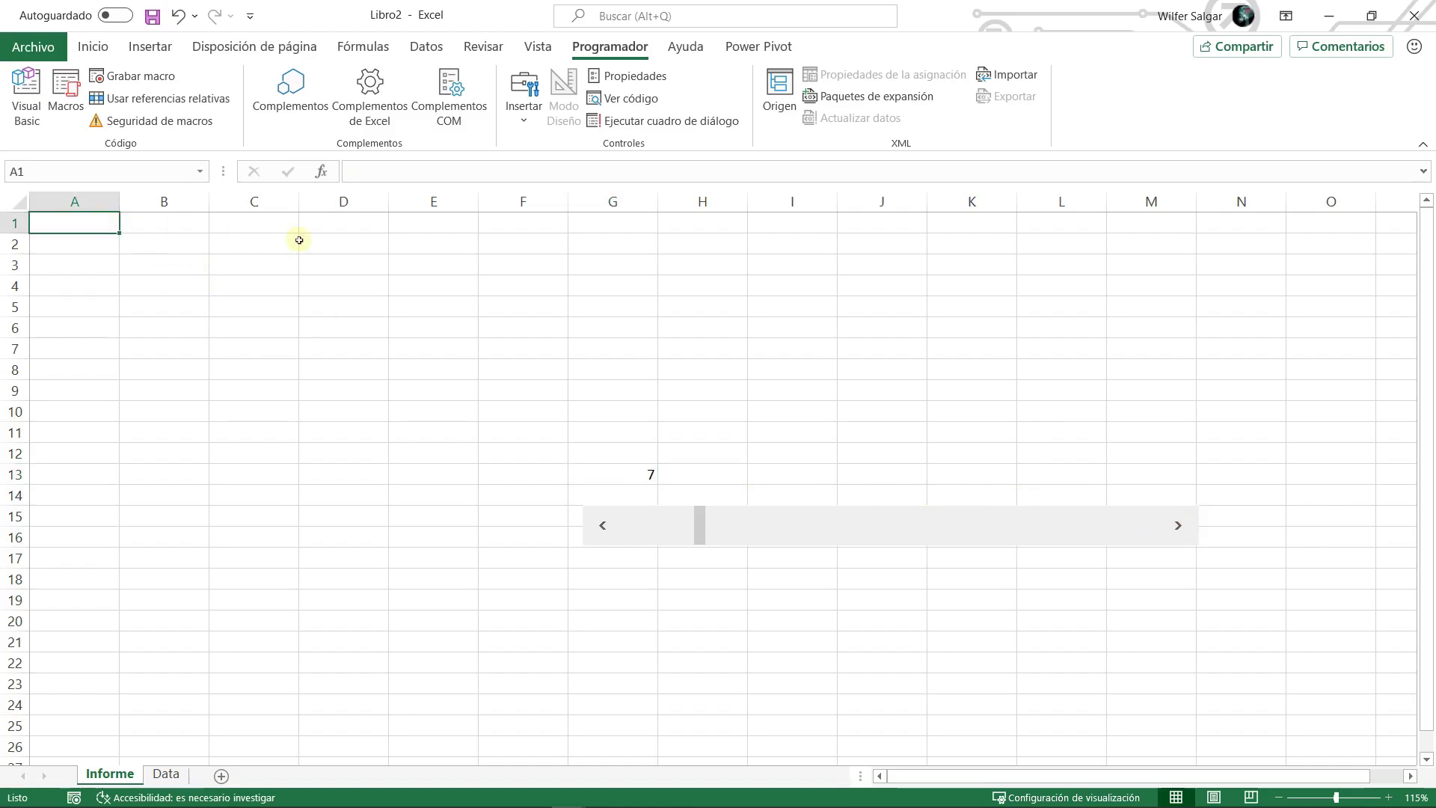
pyautogui.hotkey('ctrl', 'pagedown')
pyautogui.click(300, 240)
pyautogui.hotkey('ctrl', 'c')
pyautogui.hotkey('ctrl', 'pageup')
pyautogui.press('Down')
pyautogui.press('Down')
pyautogui.press('Down')
pyautogui.press('Down')
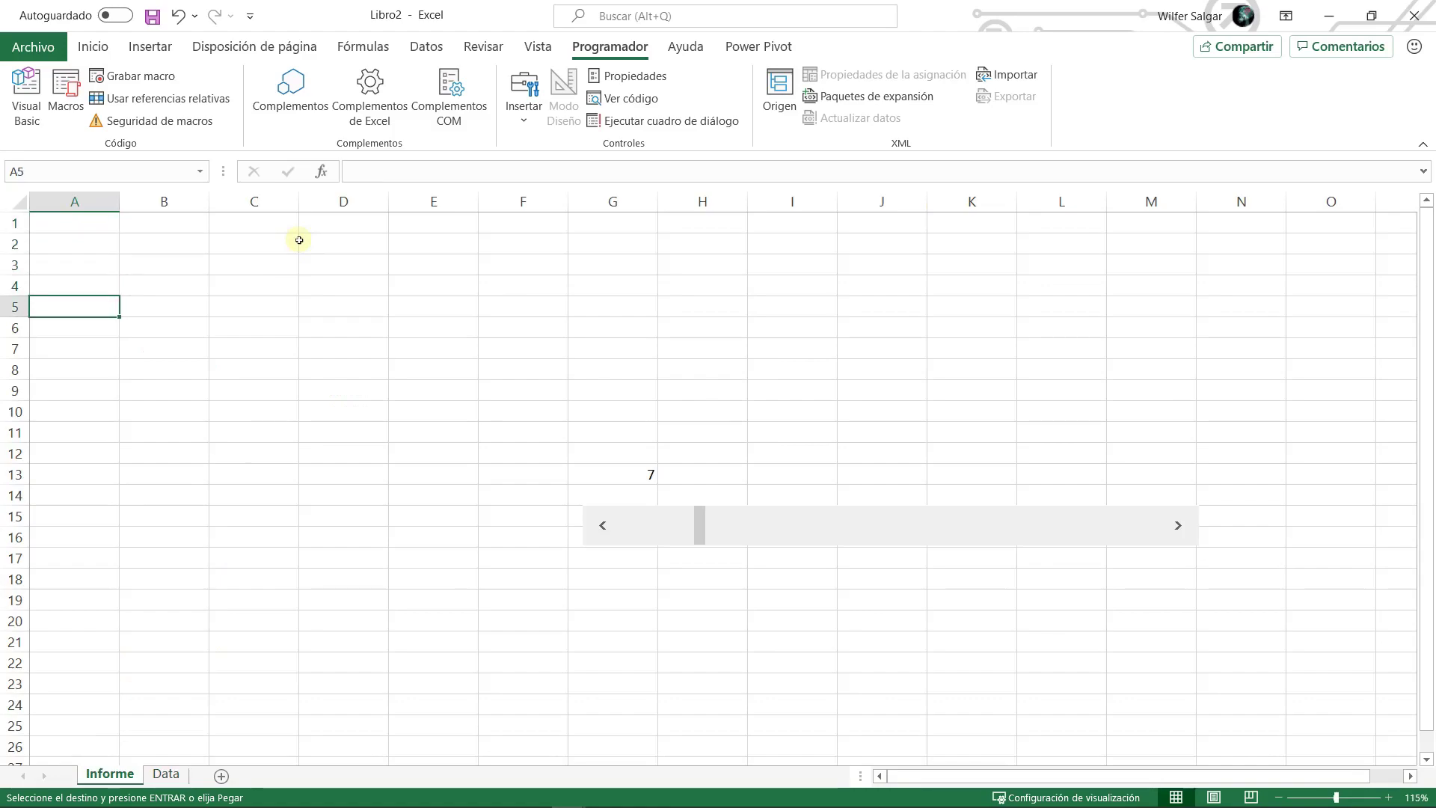
pyautogui.hotkey('ctrl', 'v')
pyautogui.press('Escape')
# - Move the scroll bar's linked cell from G13 to A6, under the Orden header
pyautogui.press('Down')
pyautogui.press('Right')
pyautogui.press('Right')
pyautogui.press('Right')
pyautogui.press('Right')
pyautogui.press('Right')
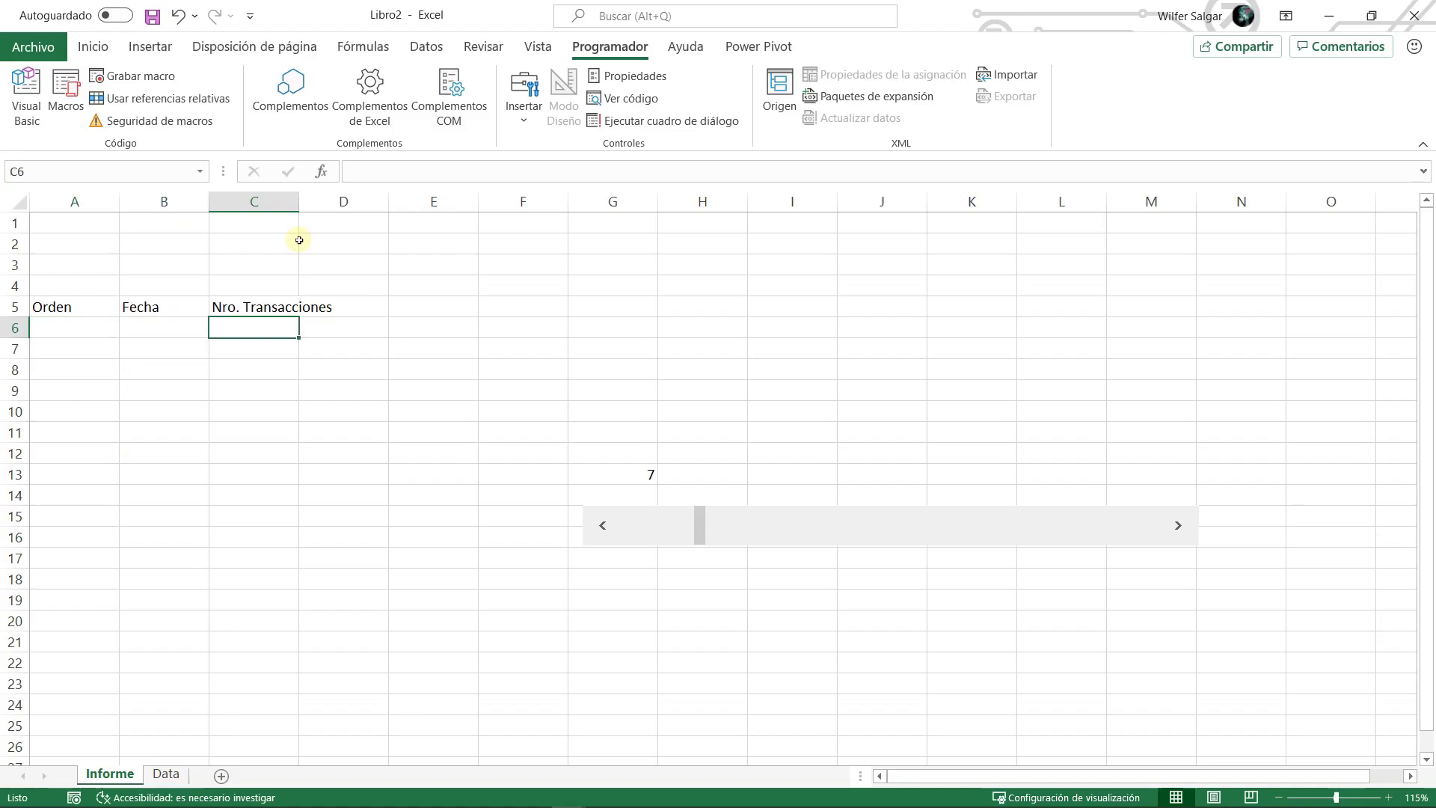
pyautogui.press('Down')
pyautogui.press('Down')
pyautogui.press('Down')
pyautogui.press('Down')
pyautogui.press('Down')
pyautogui.press('Down')
pyautogui.press('Down')
pyautogui.press('Right')
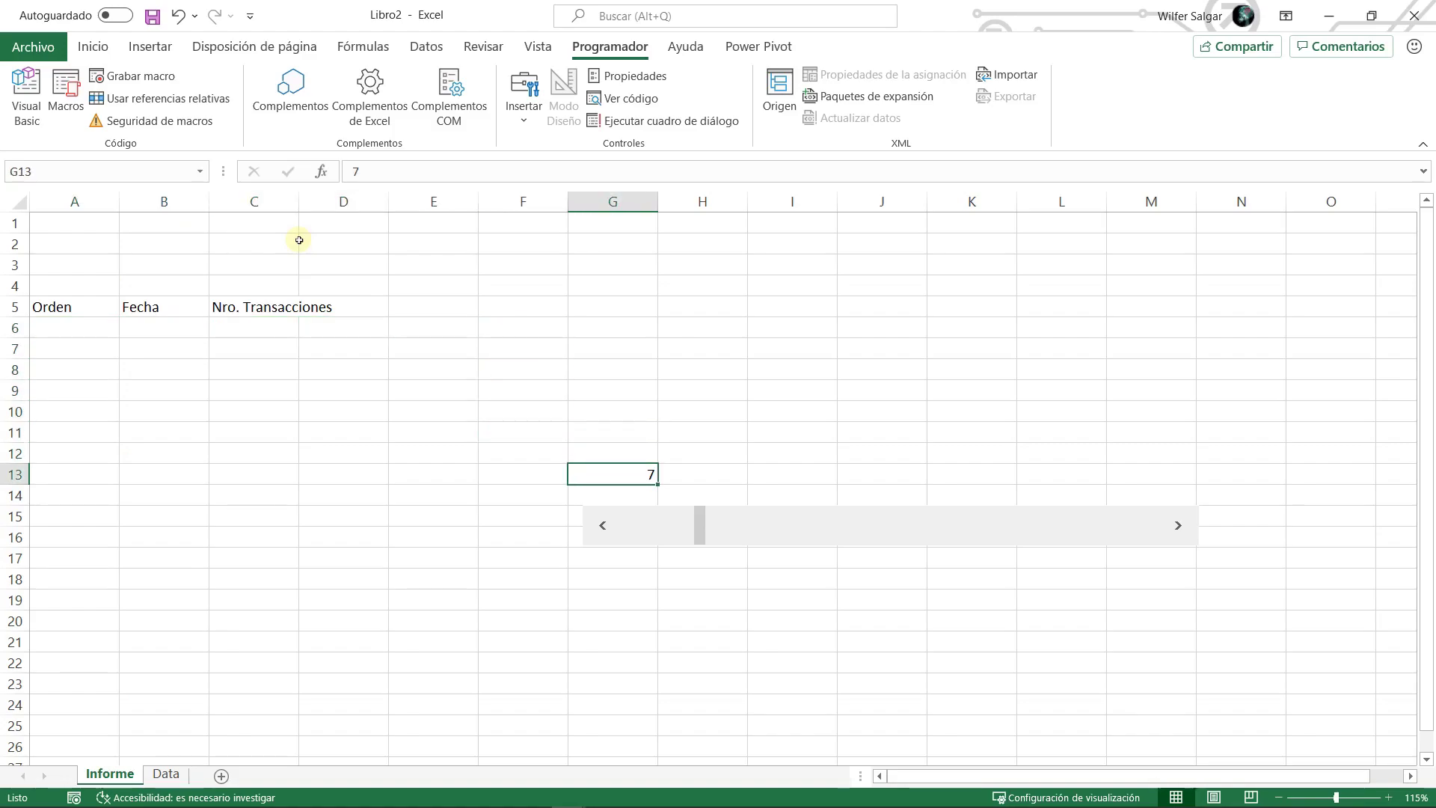
pyautogui.hotkey('ctrl', 'x')
pyautogui.hotkey('ctrl', 'Left')
pyautogui.hotkey('ctrl', 'Up')
pyautogui.press('Down')
pyautogui.hotkey('ctrl', 'v')
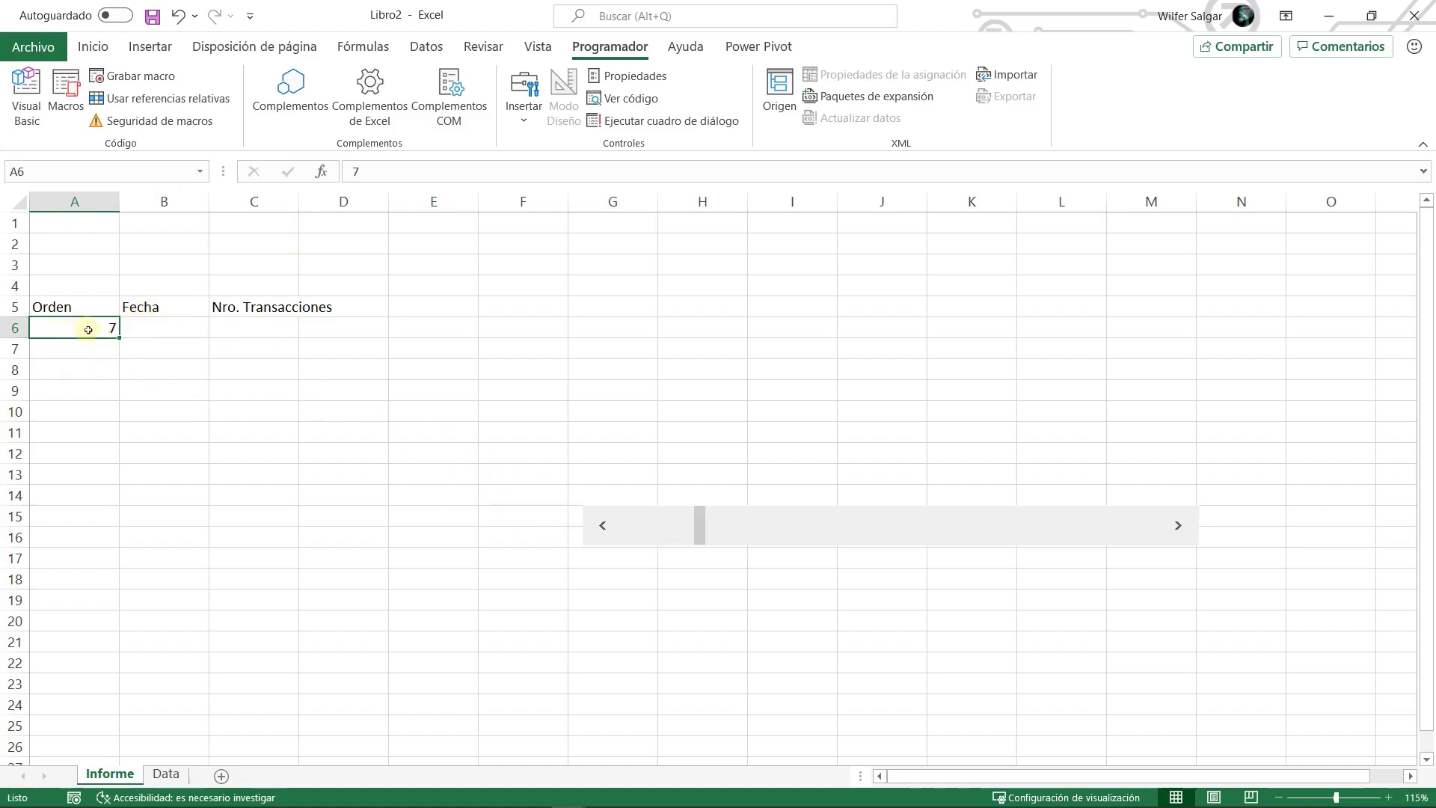
# - Move the scroll bar through several positions to check that A6 follows, and return it to 1
pyautogui.click(596, 526)
pyautogui.click(596, 526)
pyautogui.click(596, 526)
pyautogui.click(596, 526)
pyautogui.click(596, 526)
pyautogui.click(596, 526)
pyautogui.click(744, 529)
pyautogui.click(880, 535)
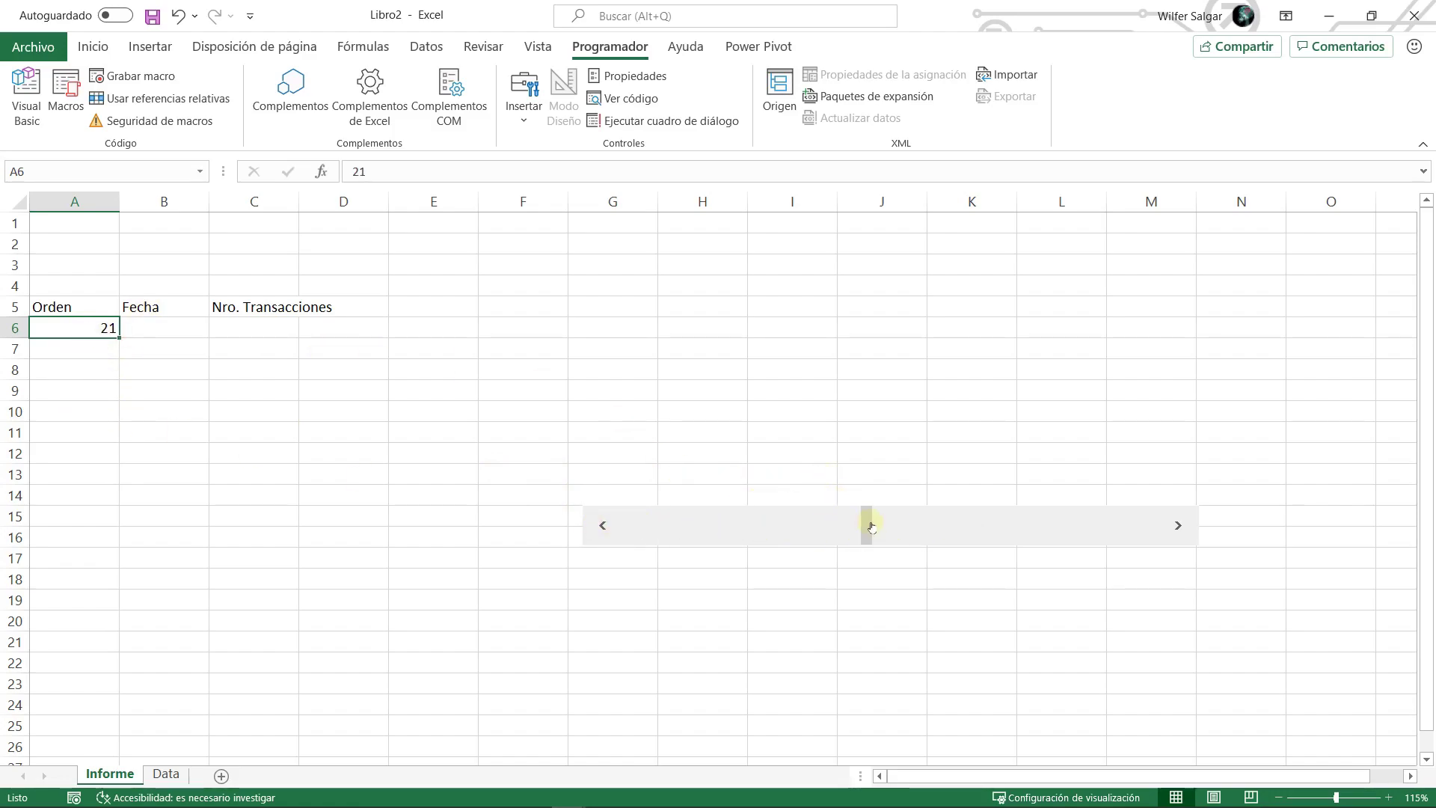
pyautogui.moveTo(866, 529); pyautogui.dragTo(587, 523)
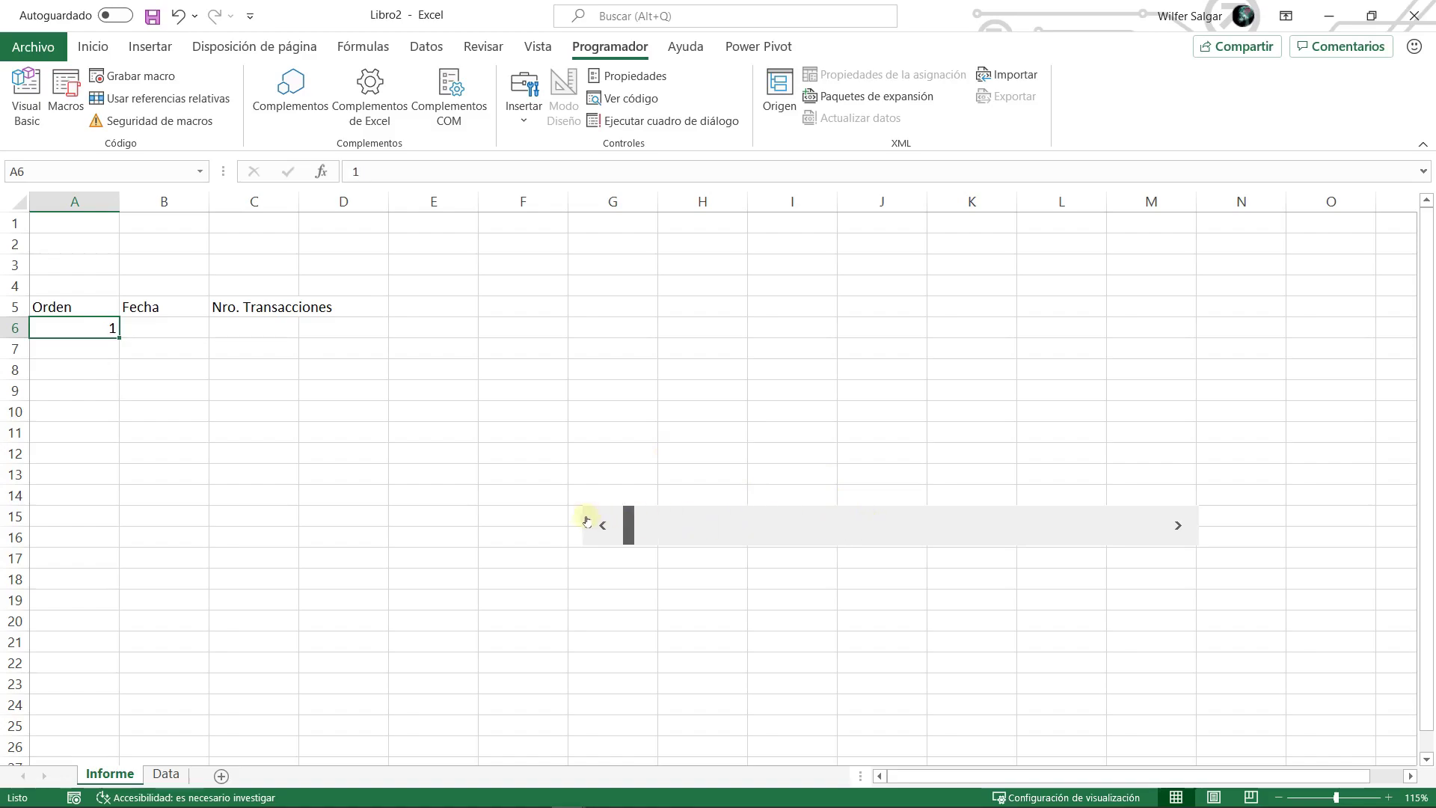
# - Widen column B slightly and start a BUSCARV function in B6 with A6 as the lookup value
pyautogui.click(178, 331)
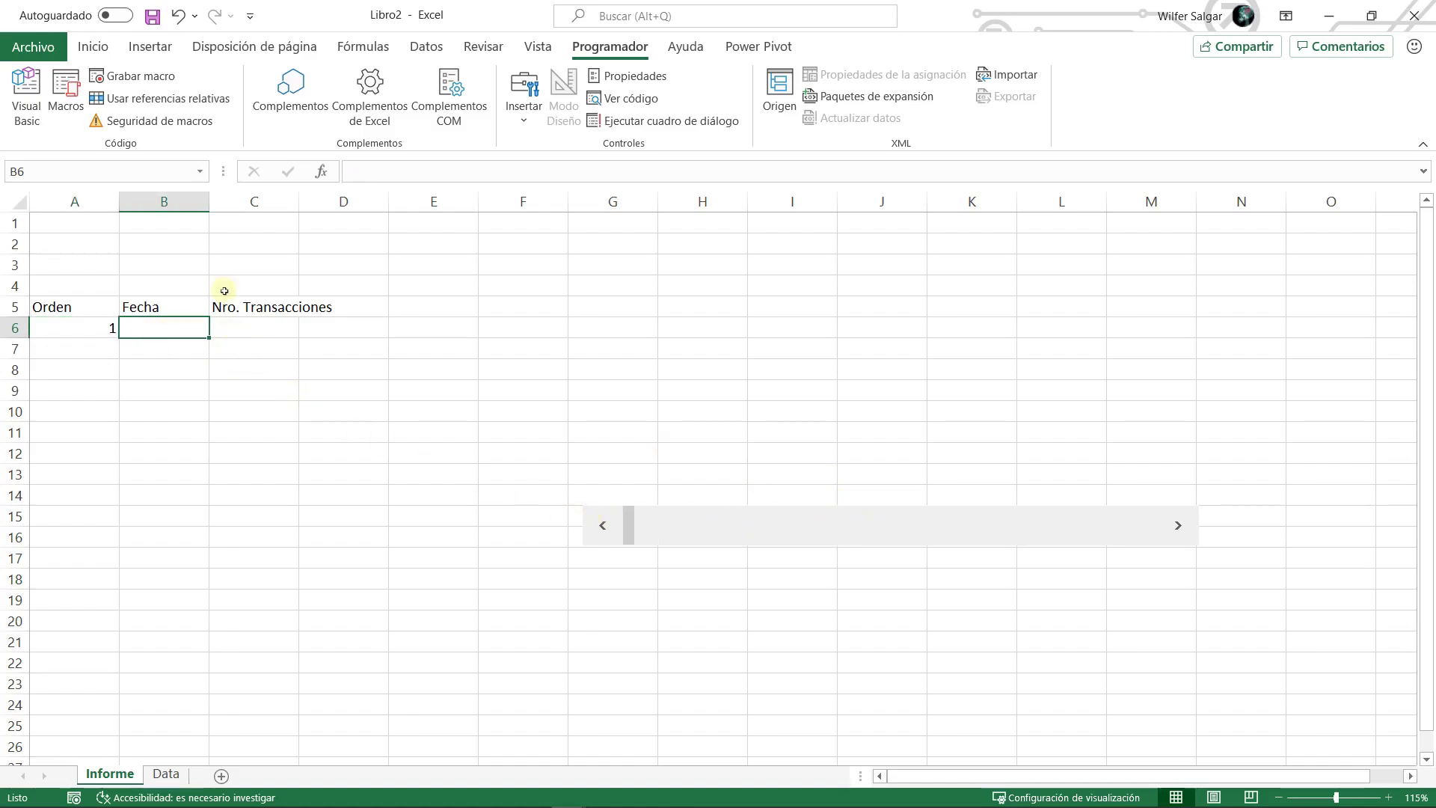
pyautogui.moveTo(209, 202); pyautogui.dragTo(217, 202)
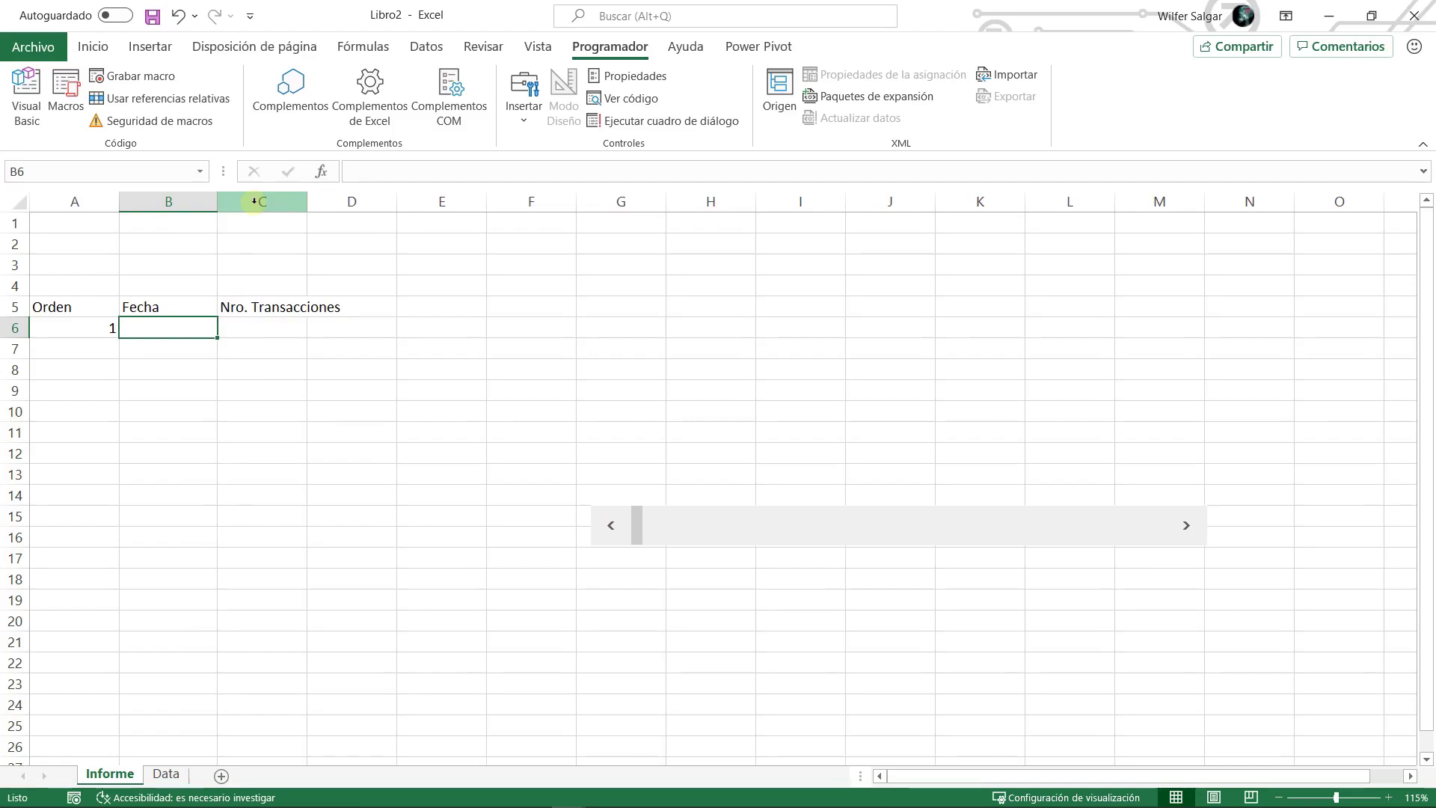
pyautogui.hotkey('shift', 'F3')
pyautogui.click(1048, 584)
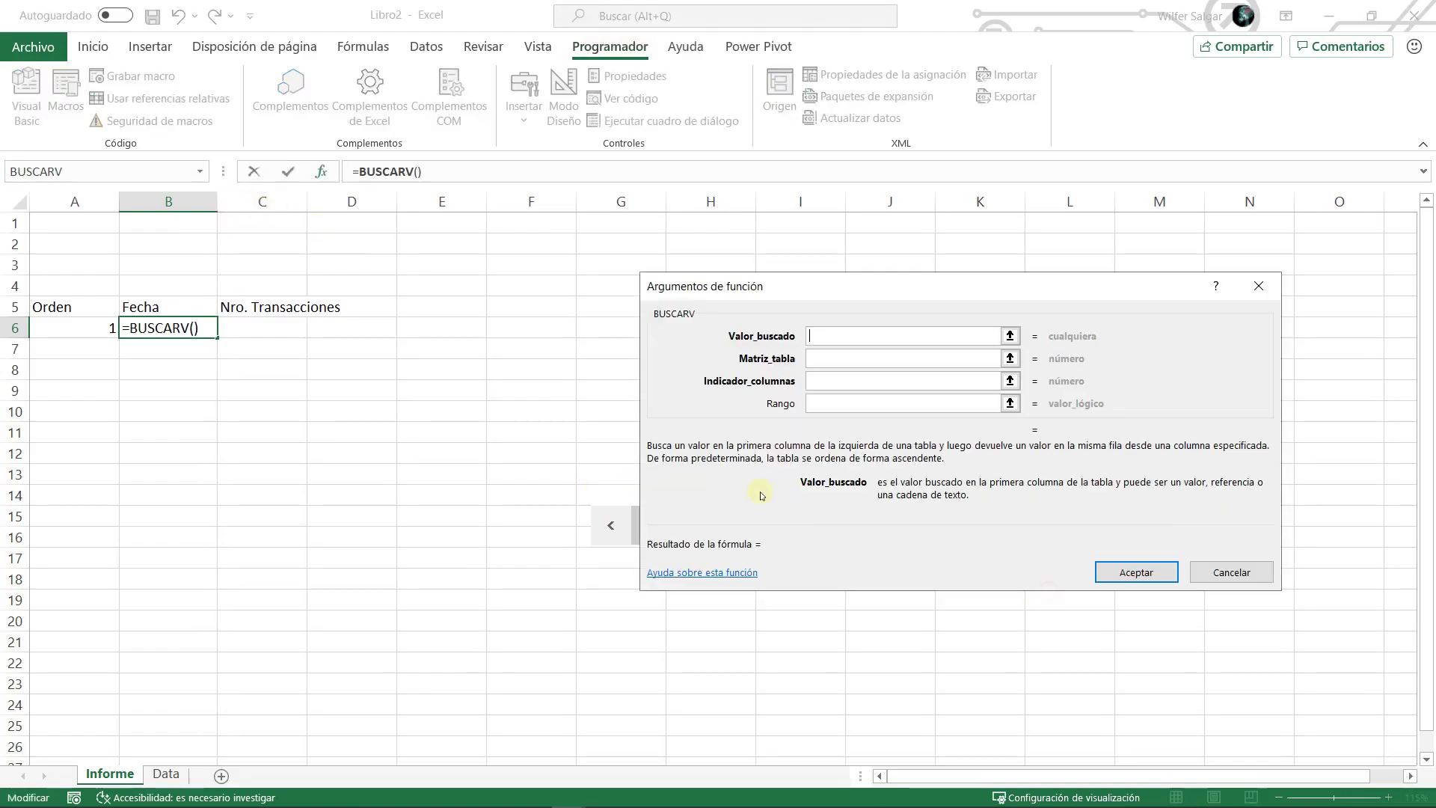
pyautogui.click(99, 329)
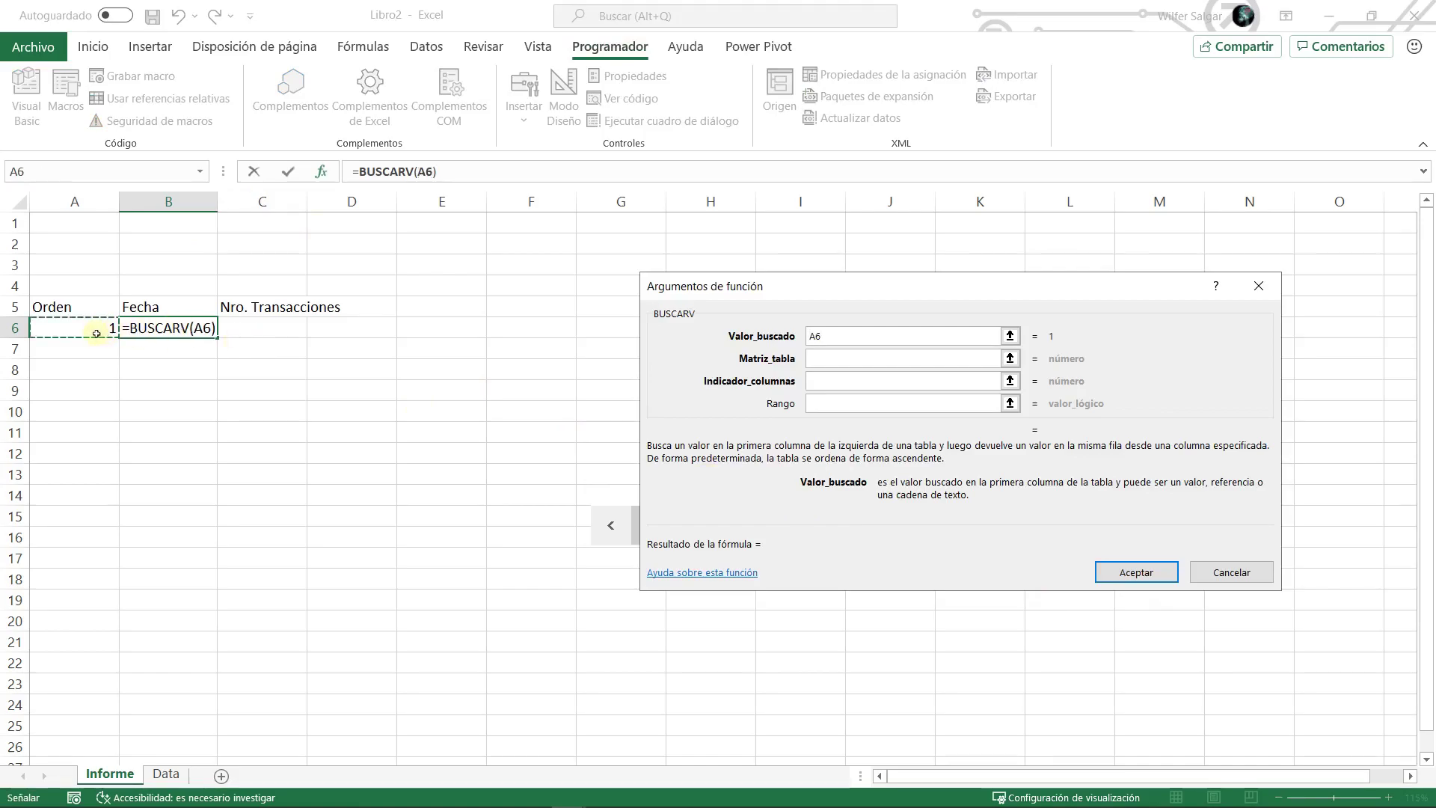
# - Set the table array of B6's BUSCARV to the absolute range Data!$A$1:$C$106
pyautogui.click(861, 355)
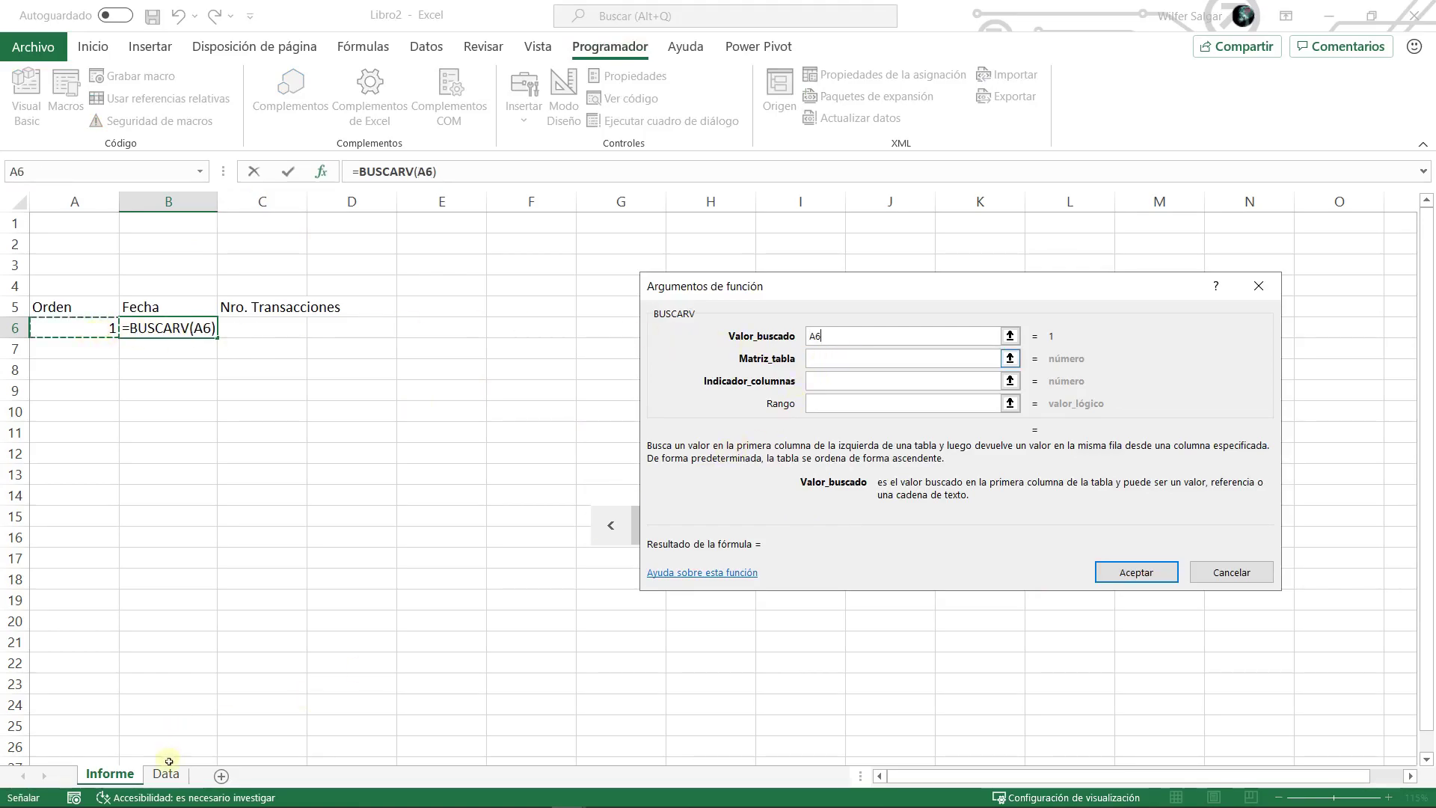
pyautogui.click(831, 359)
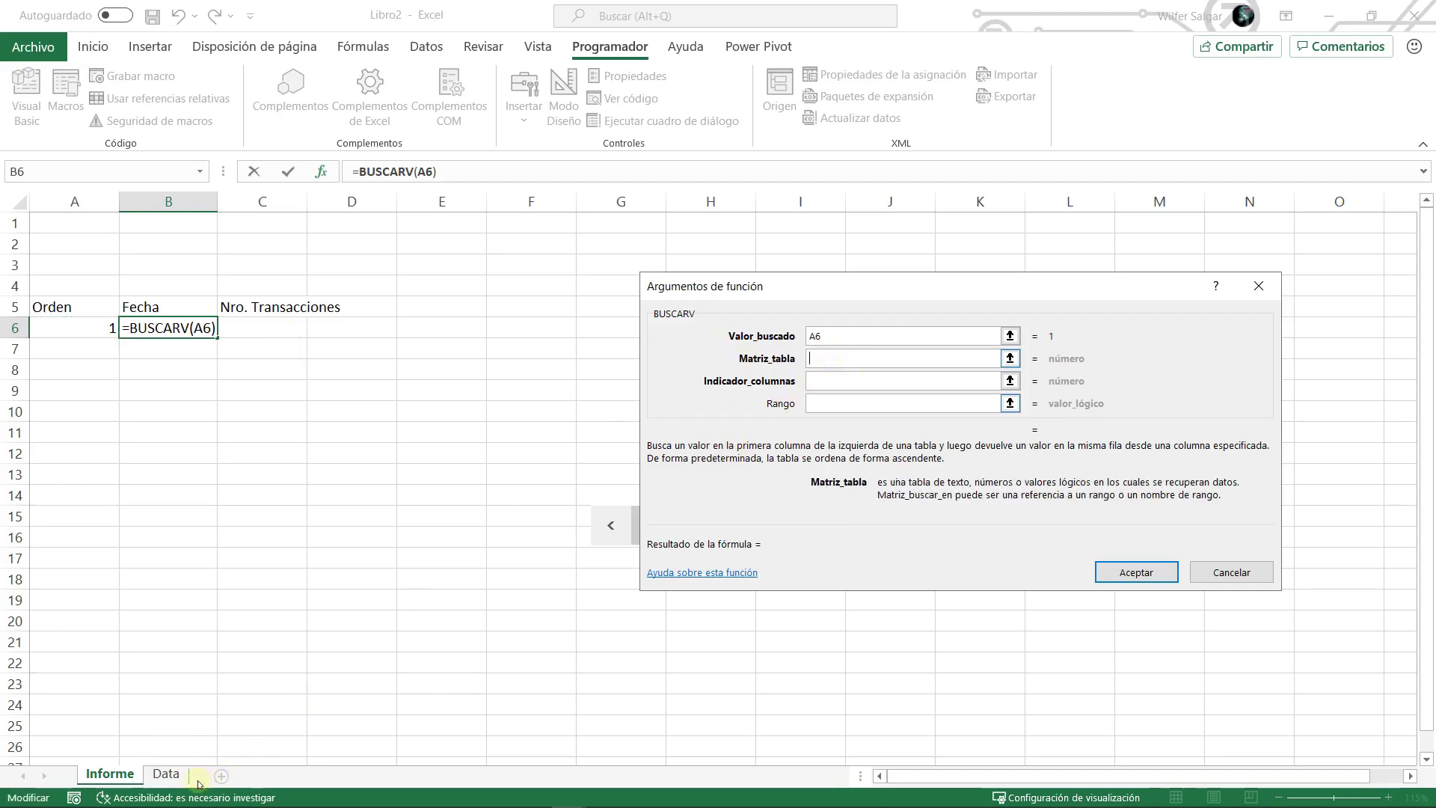
pyautogui.click(167, 774)
pyautogui.click(105, 229)
pyautogui.moveTo(278, 243); pyautogui.dragTo(277, 244)
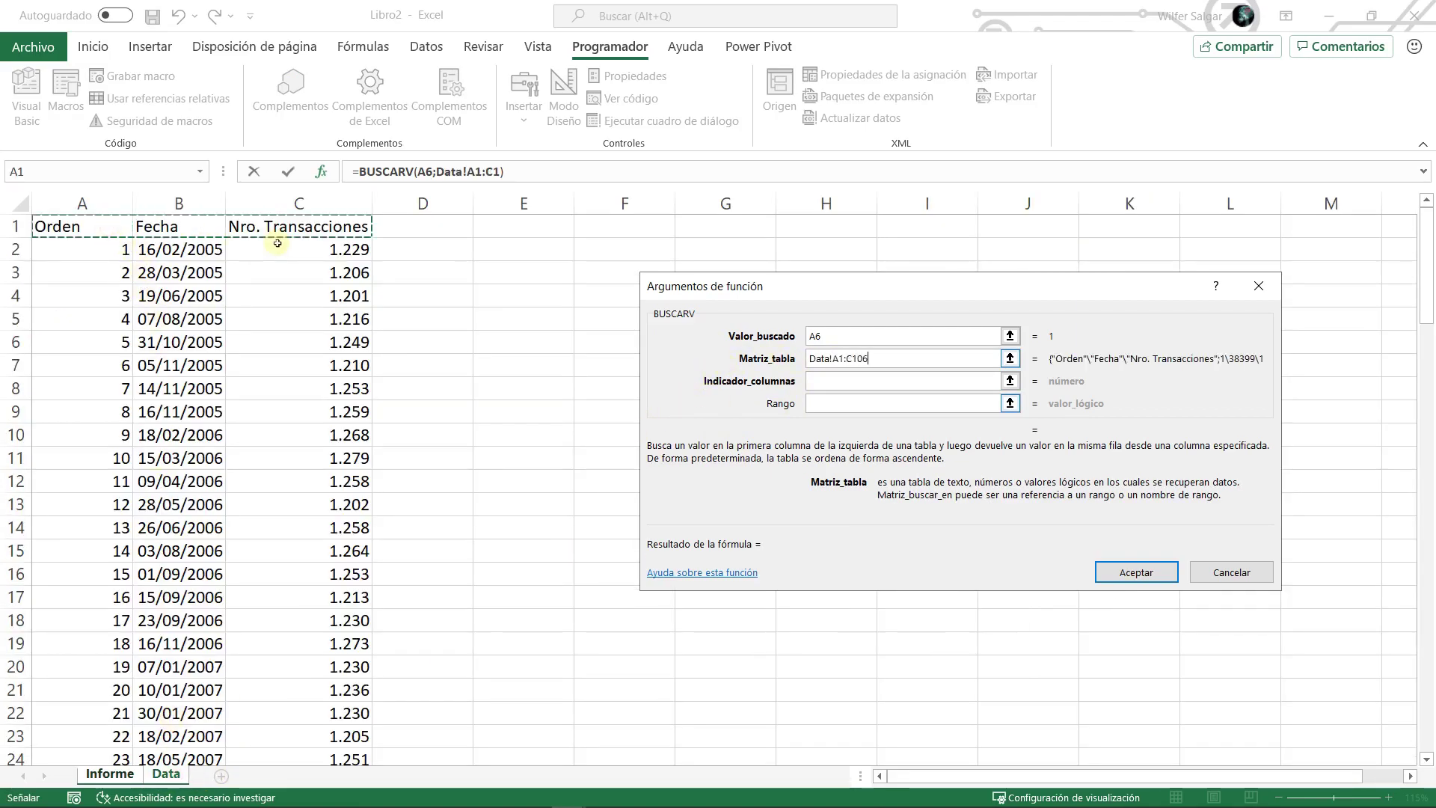
pyautogui.hotkey('ctrl', 'shift', 'Down')
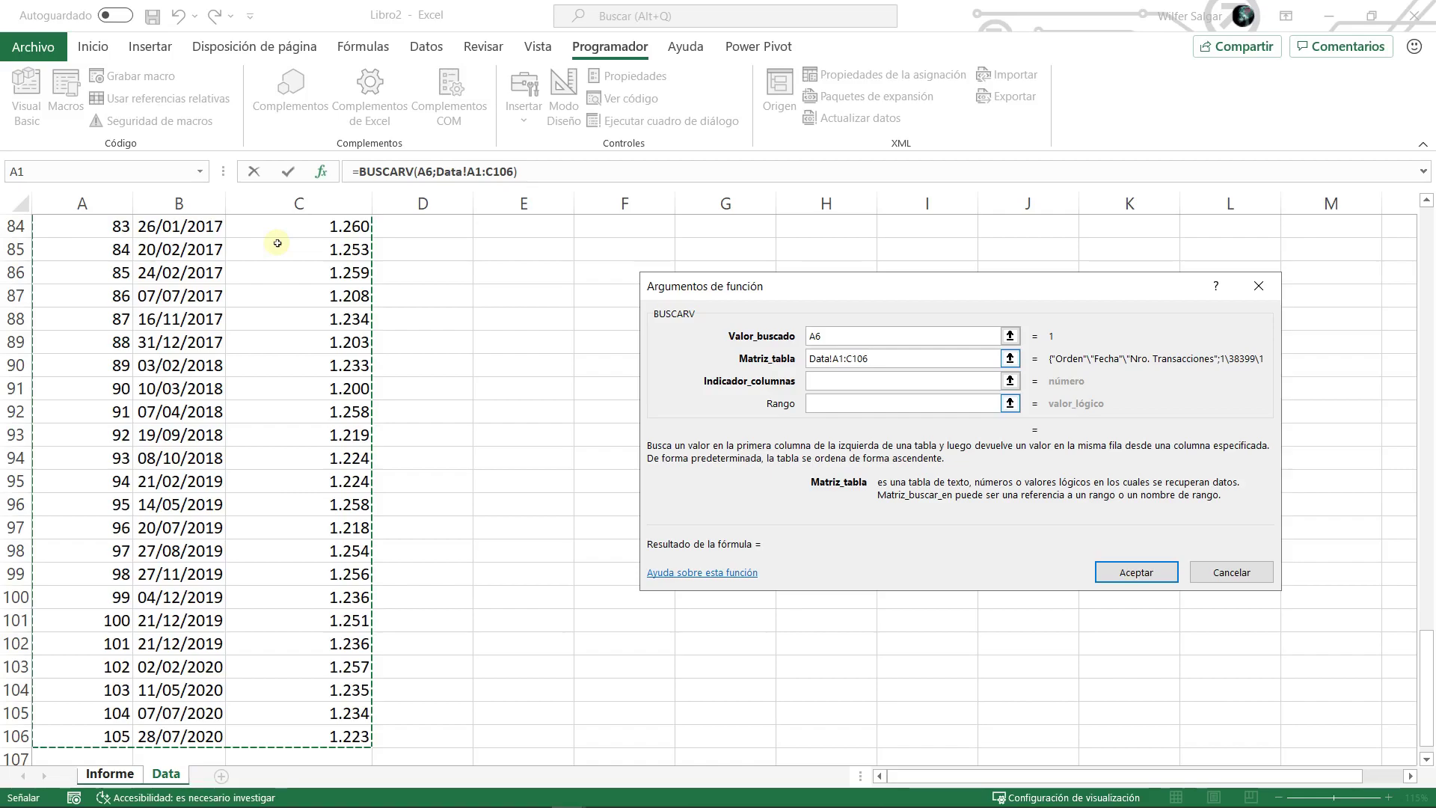
pyautogui.press('F4')
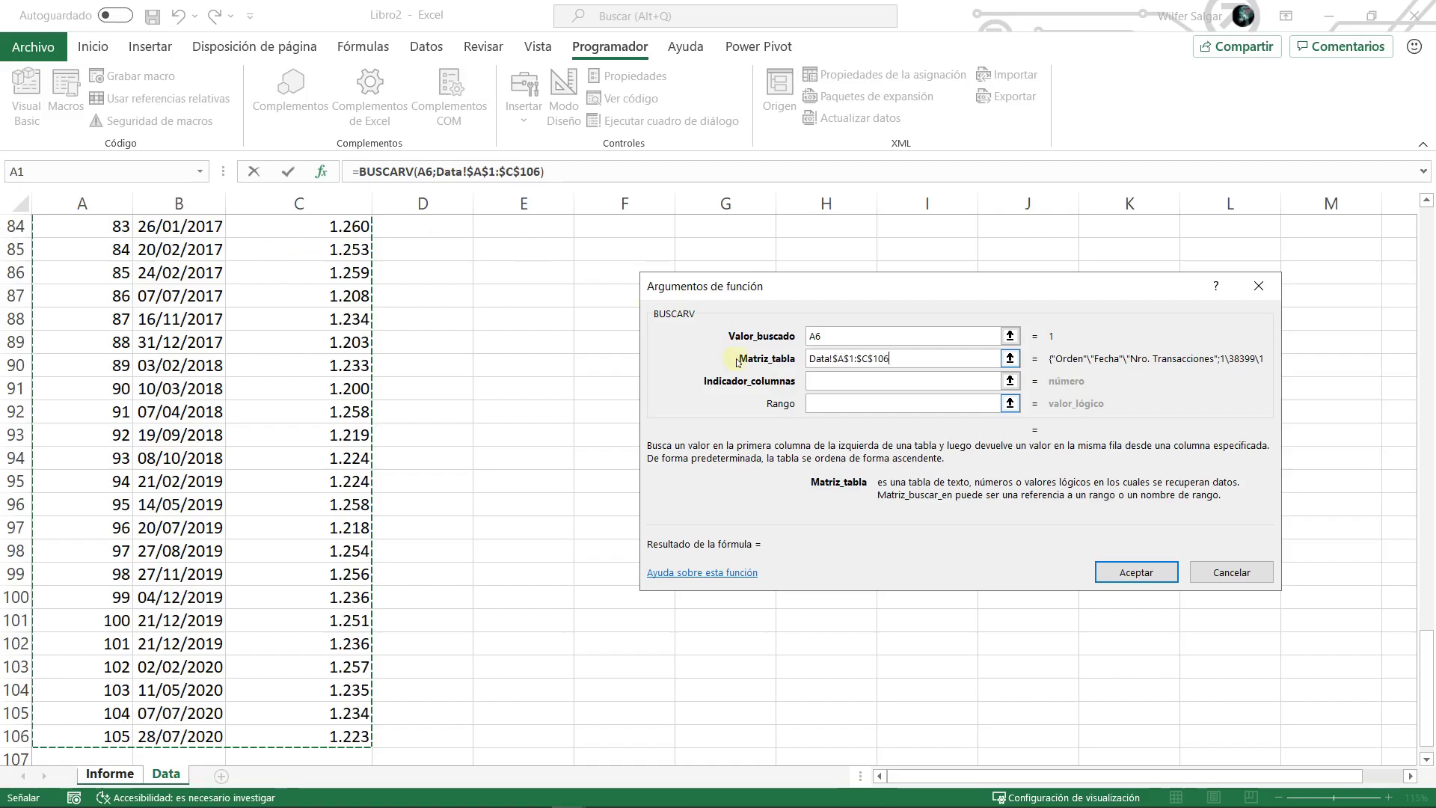
# - Set the column index to 2 and the range argument to 0 in B6's BUSCARV, and accept the formula
pyautogui.click(836, 382)
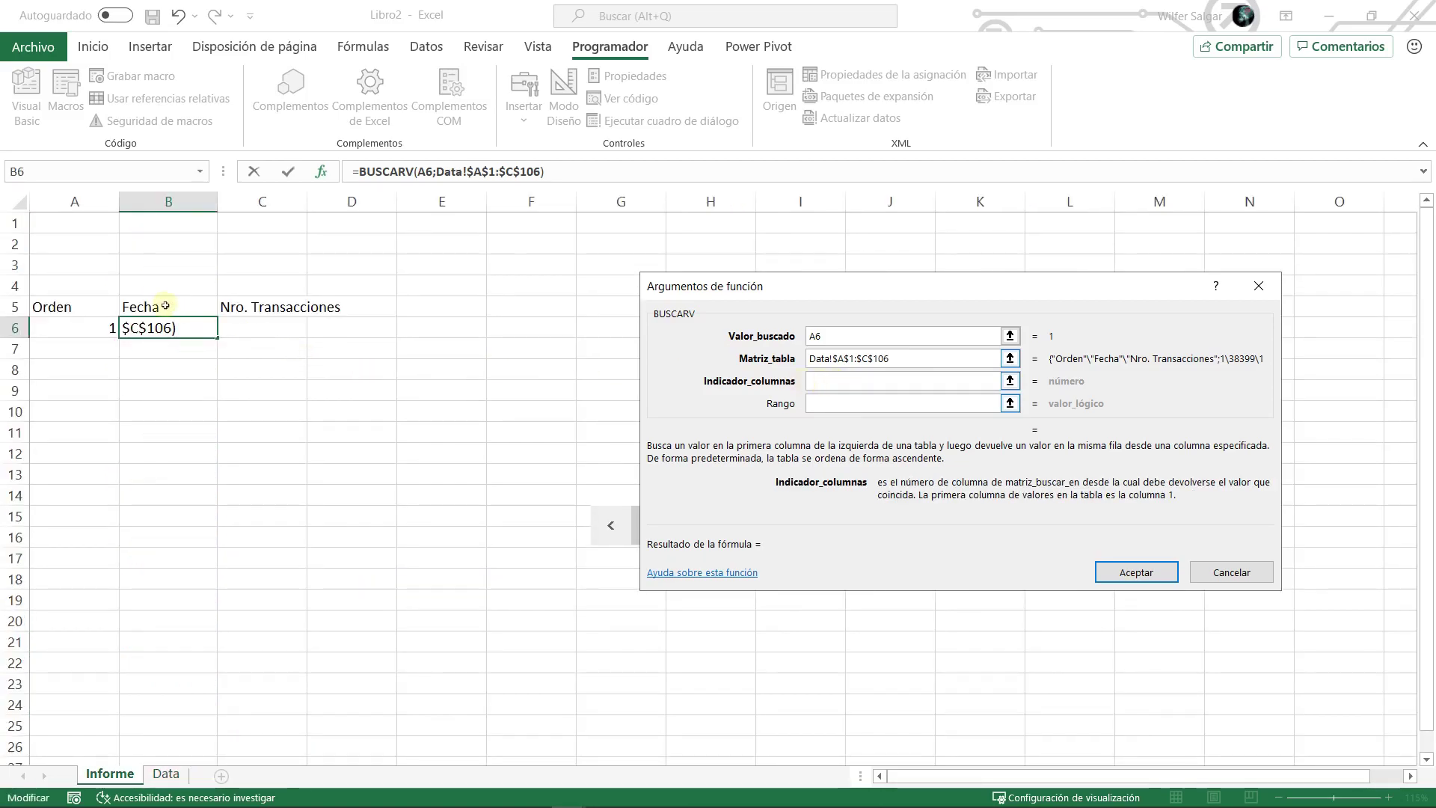
pyautogui.write('2')
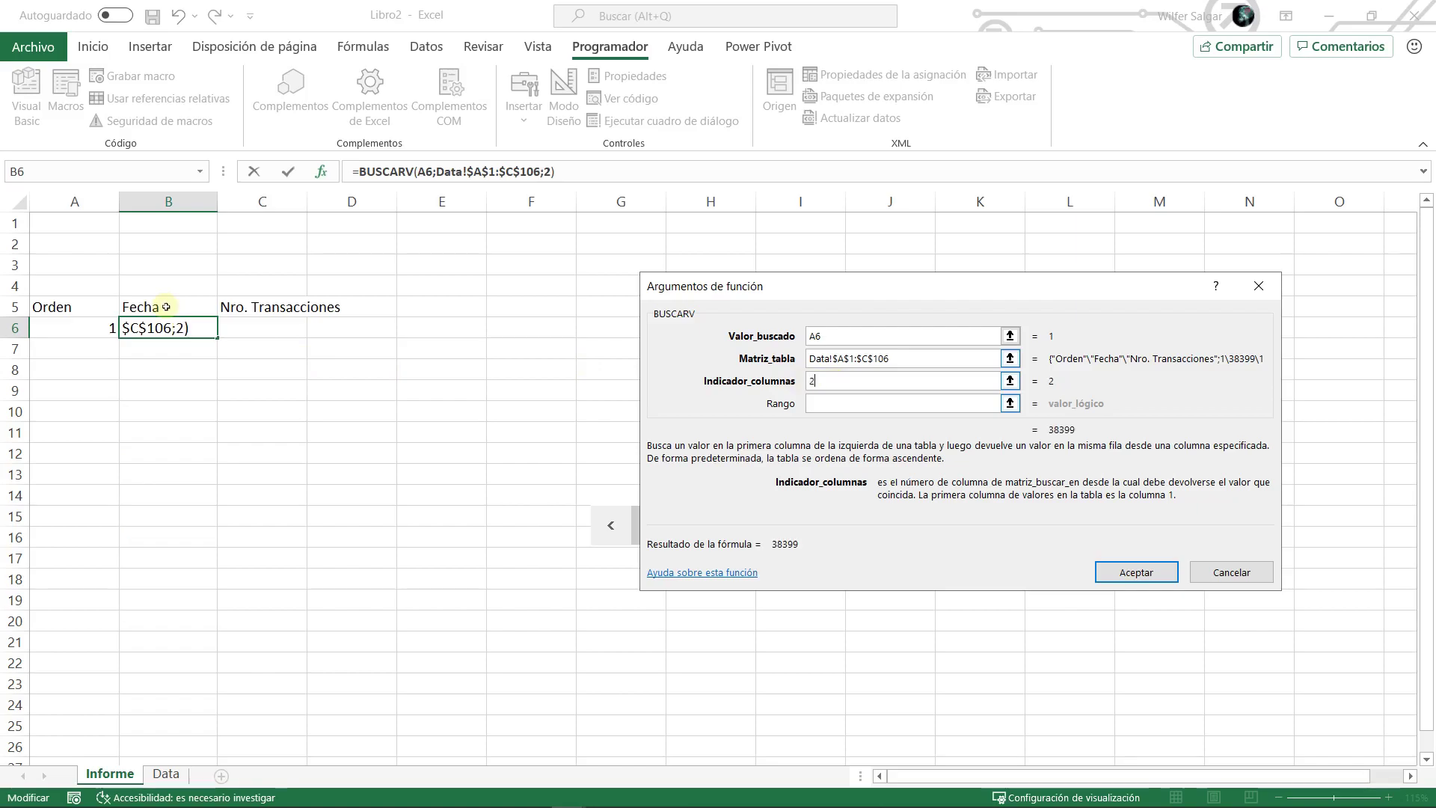
pyautogui.click(842, 404)
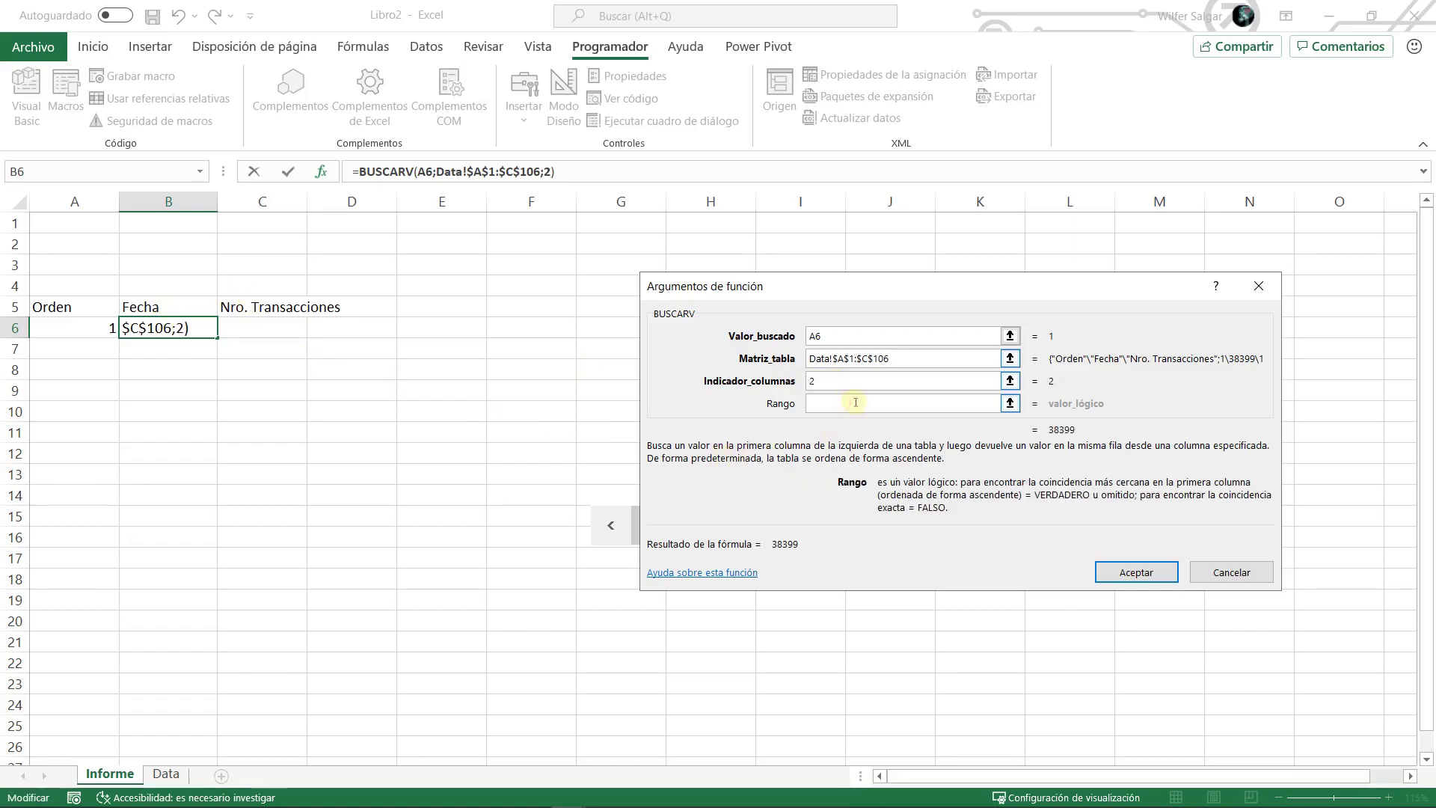
pyautogui.write('0')
pyautogui.click(1130, 573)
# - Start a BUSCARV function in C6 with A6 as the lookup value
pyautogui.click(288, 330)
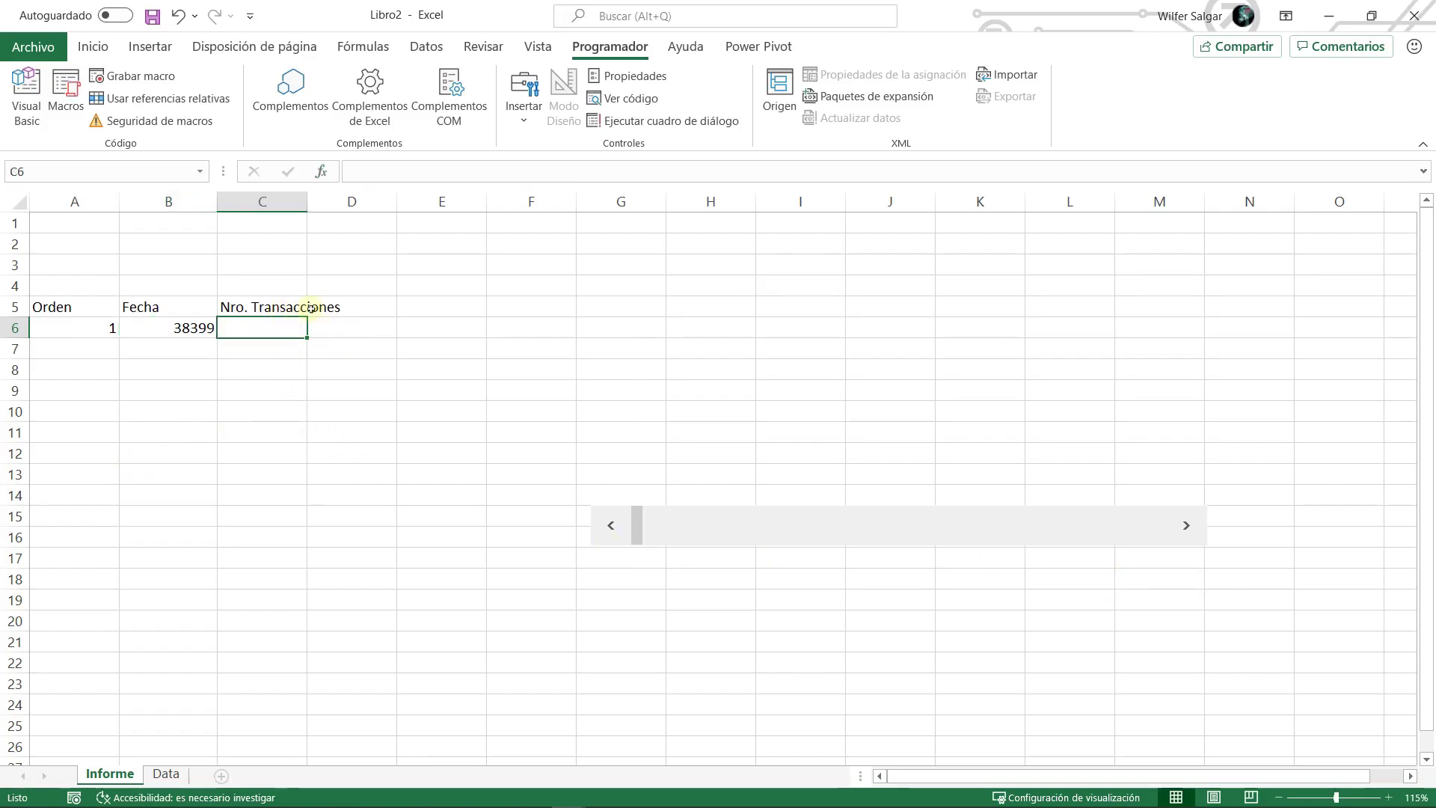
pyautogui.hotkey('shift', 'F3')
pyautogui.press('Escape')
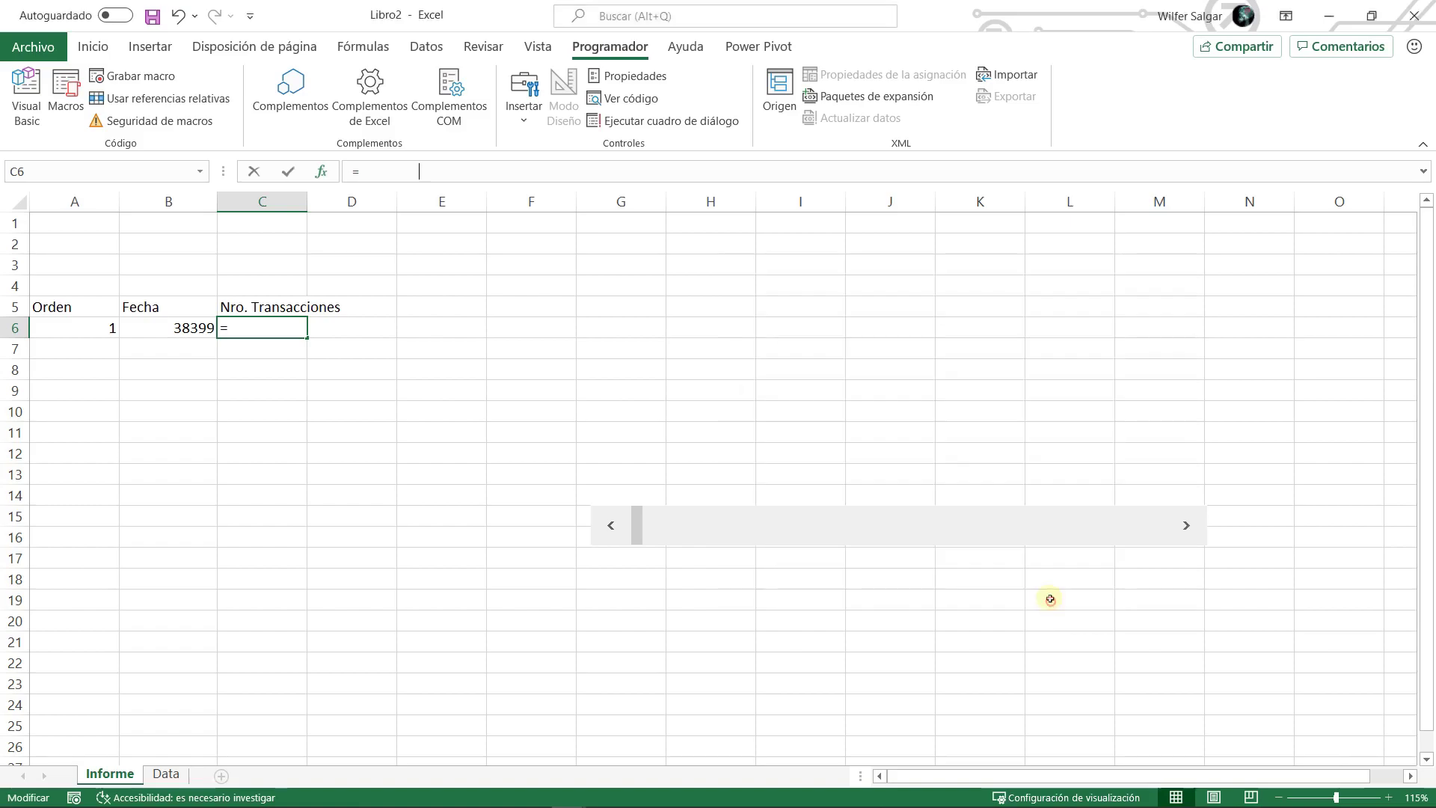
pyautogui.click(109, 328)
# - Set the table array of C6's BUSCARV to the absolute range Data!$A$1:$C$106
pyautogui.click(830, 358)
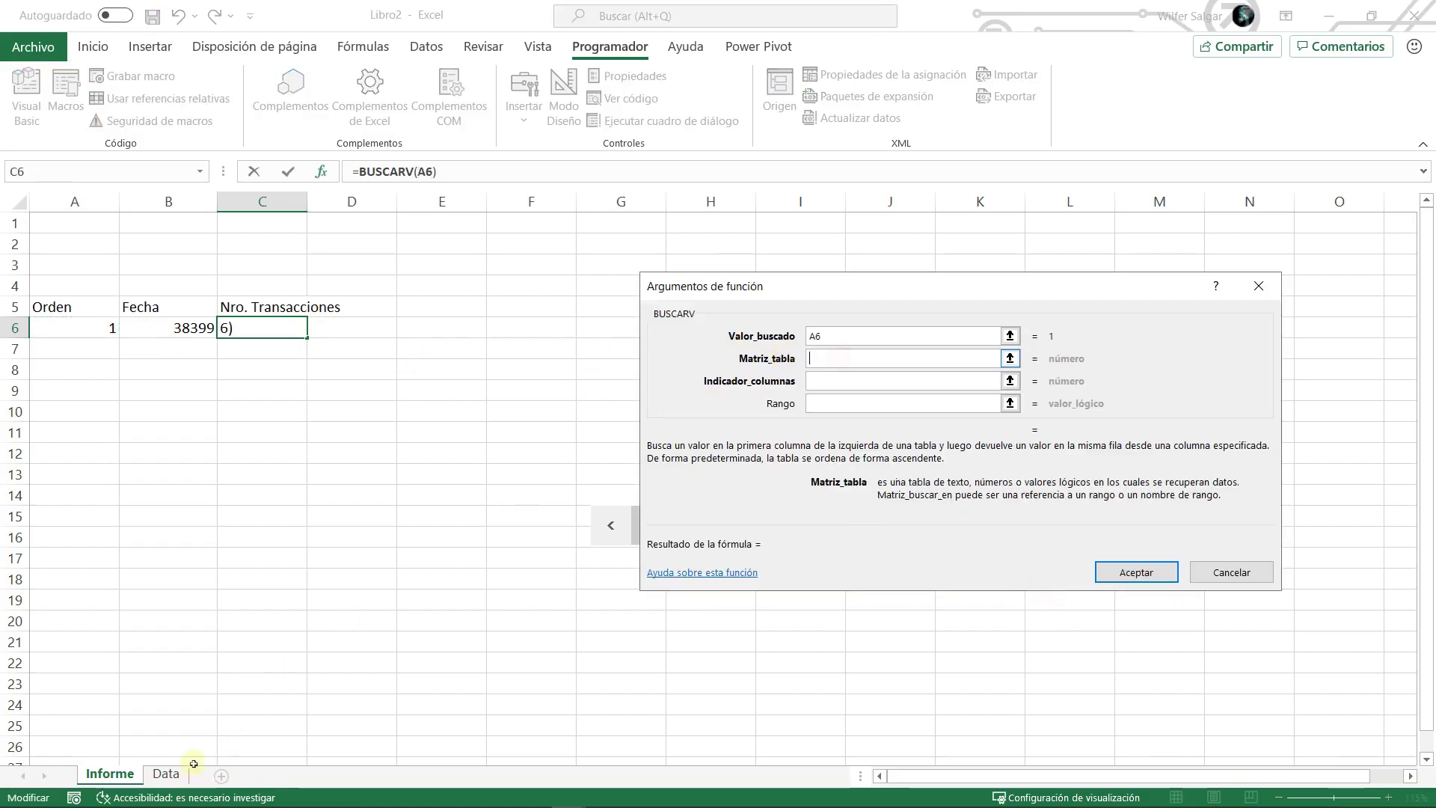
pyautogui.click(166, 774)
pyautogui.click(132, 304)
pyautogui.hotkey('ctrl', 'Up')
pyautogui.hotkey('shift', 'Right')
pyautogui.hotkey('shift', 'Right')
pyautogui.hotkey('ctrl', 'shift', 'Down')
pyautogui.press('F4')
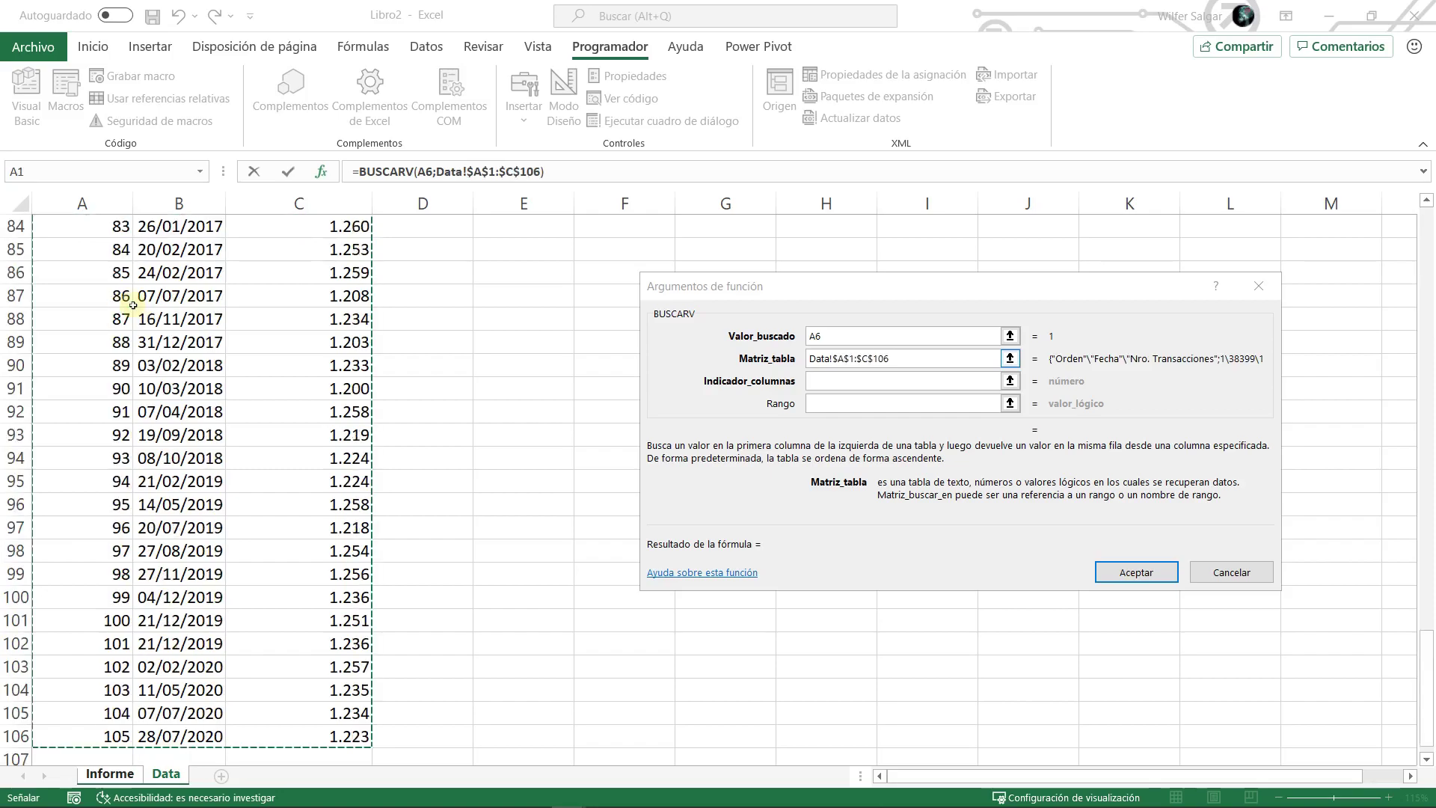
# - Set the column index to 3 and the range argument to 0 in C6's BUSCARV, and accept the formula
pyautogui.click(846, 381)
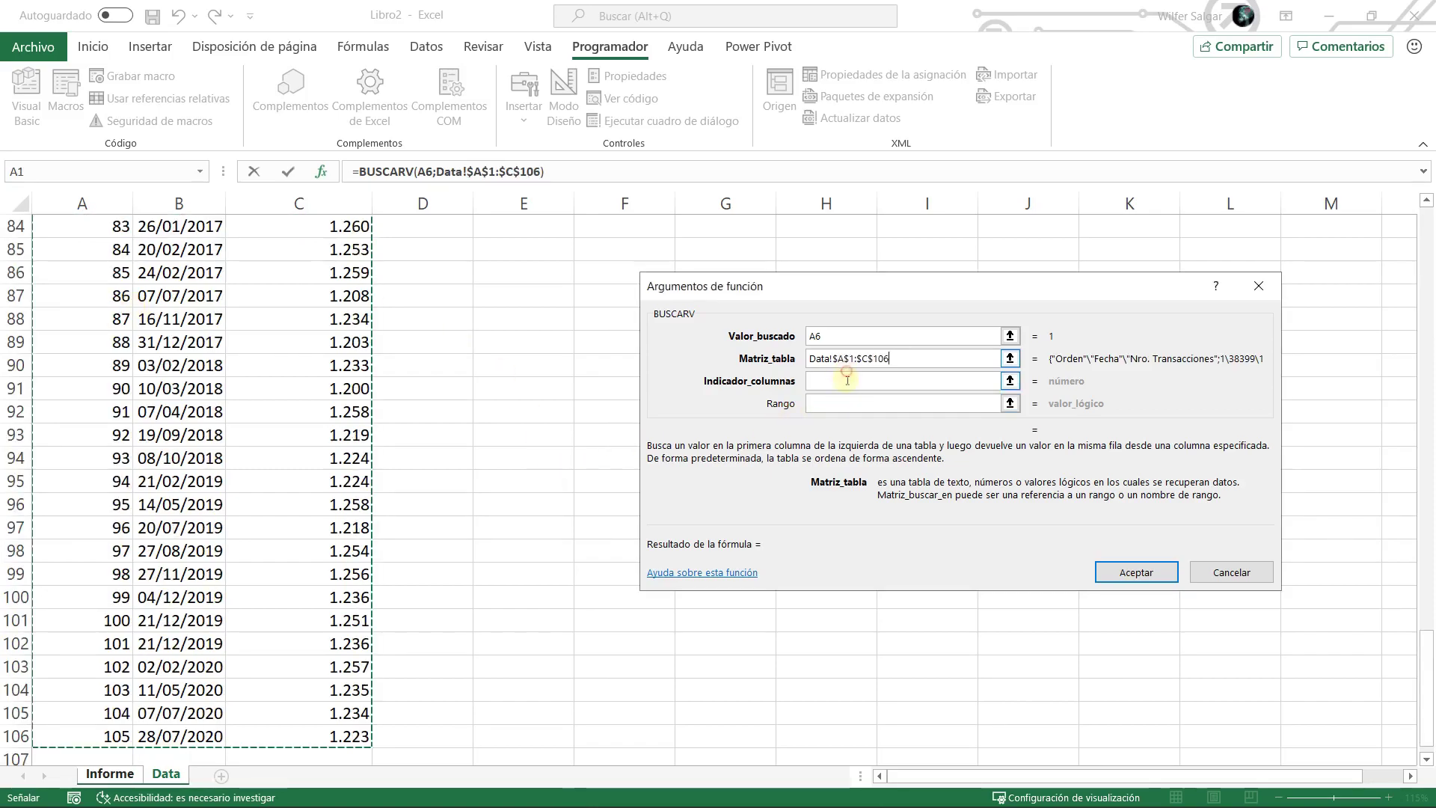
pyautogui.write('3')
pyautogui.press('Tab')
pyautogui.write('0')
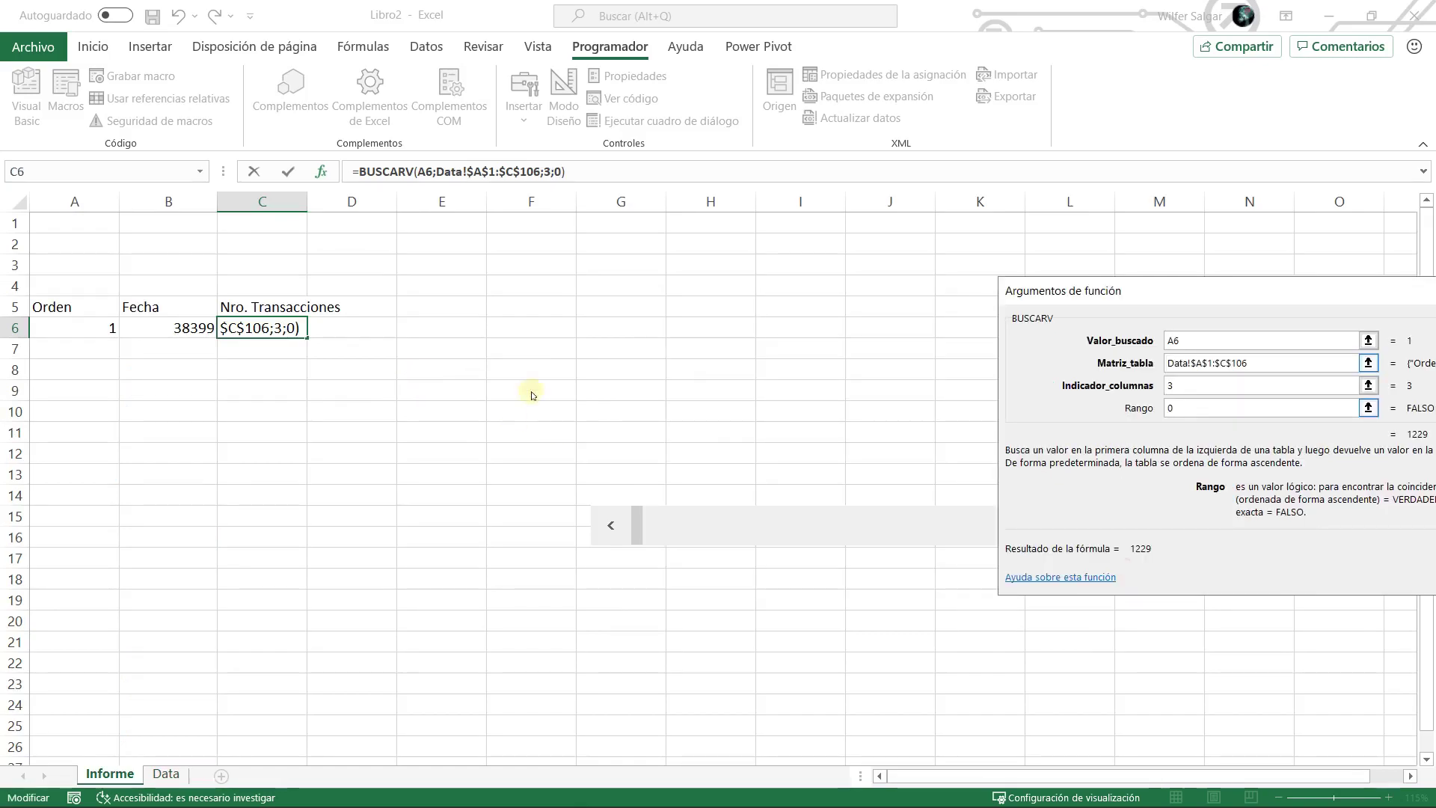
pyautogui.moveTo(1087, 303); pyautogui.dragTo(795, 286)
pyautogui.press('Return')
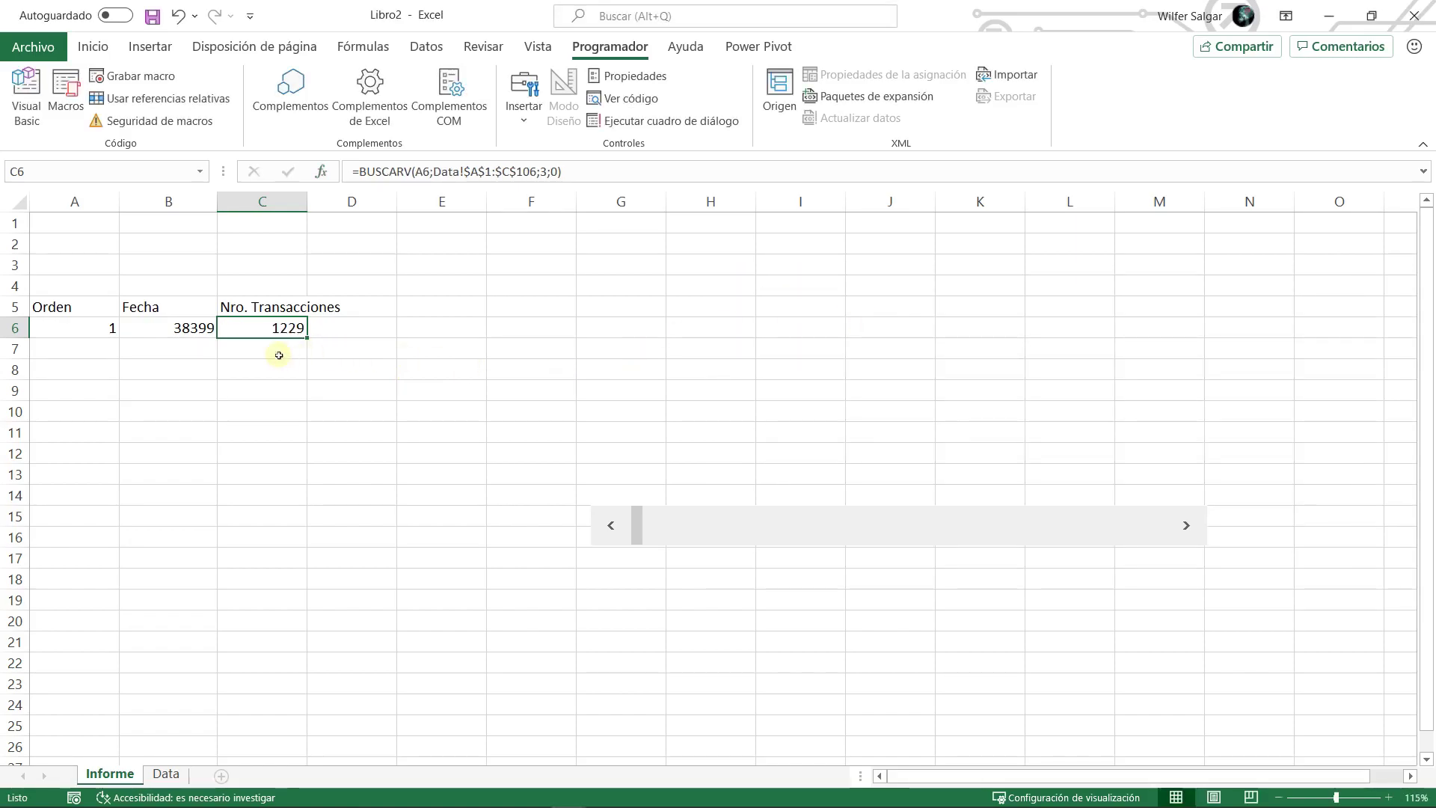
# - Apply the custom number format ddd-dd-mmm to the date in B6
pyautogui.moveTo(179, 328); pyautogui.dragTo(279, 369)
pyautogui.click(190, 328)
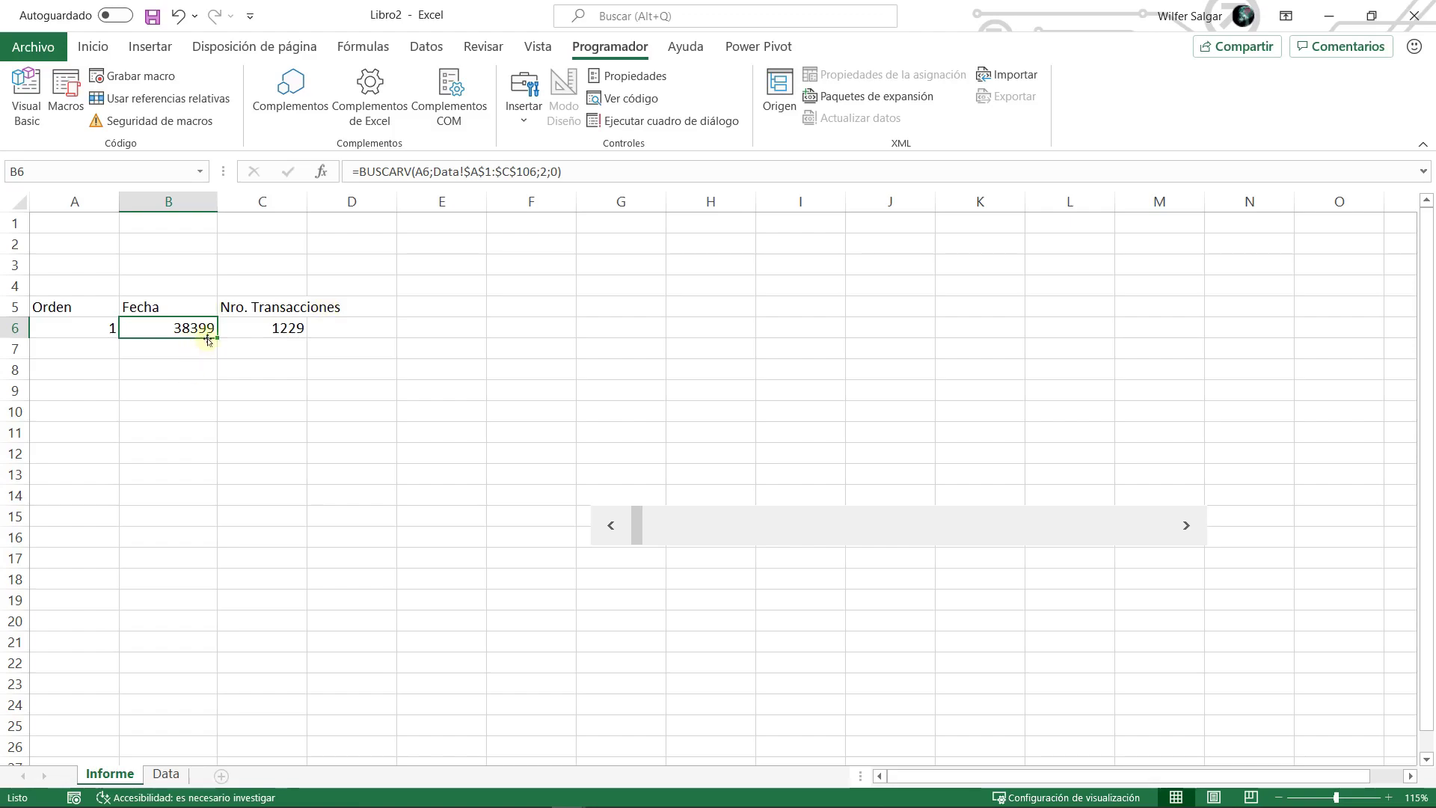
pyautogui.hotkey('ctrl', '1')
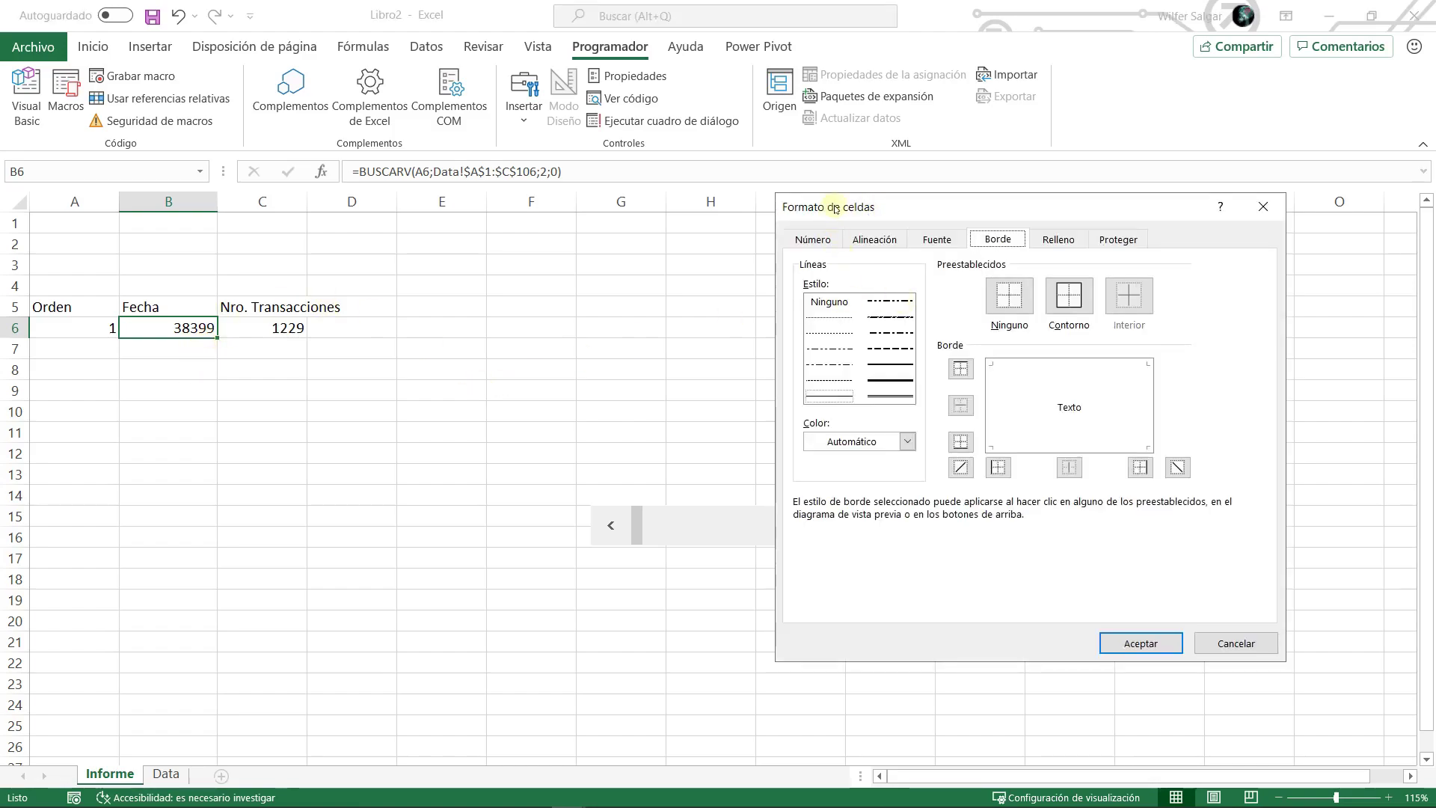
pyautogui.click(815, 240)
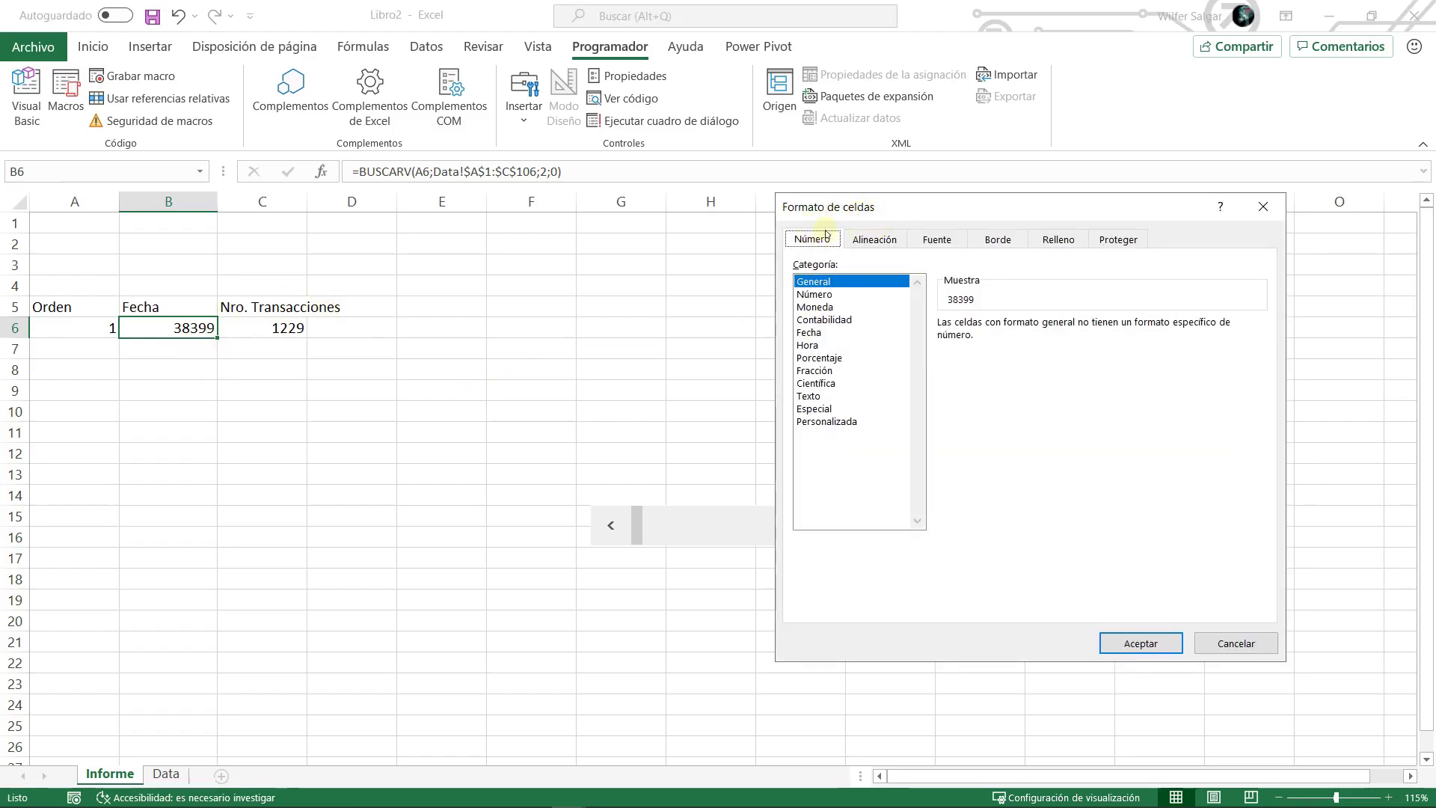
pyautogui.click(826, 423)
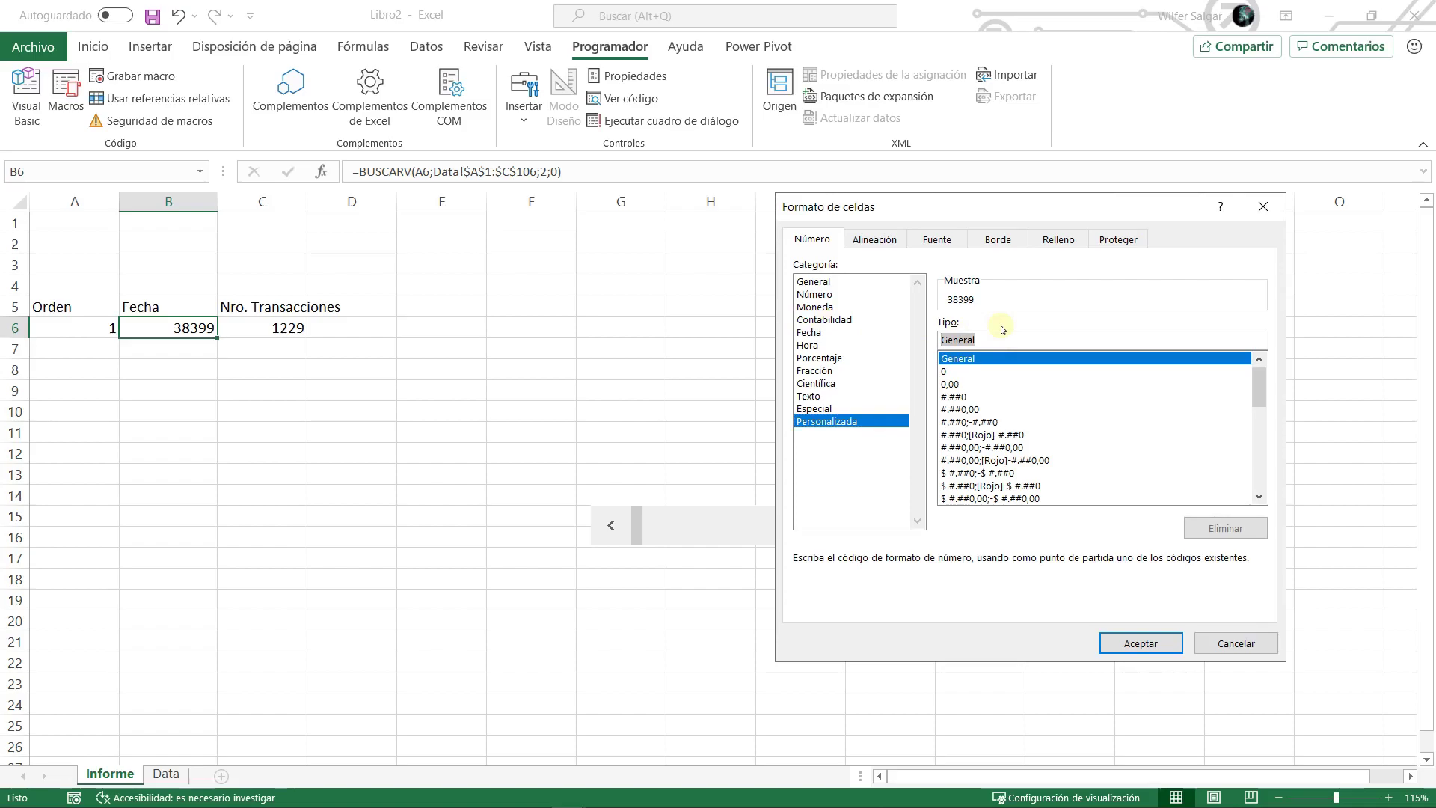
pyautogui.write('ddd-dd-mmm')
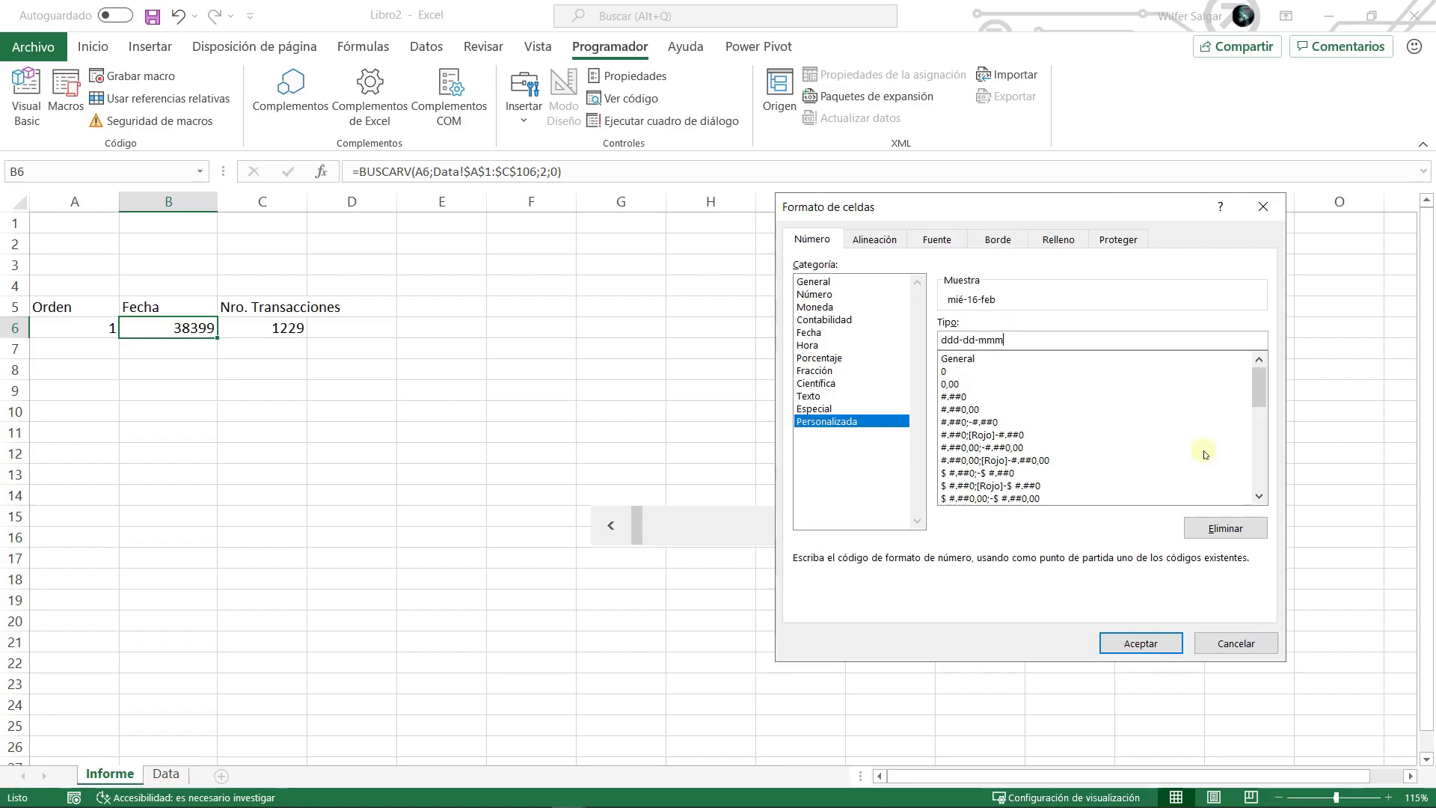
pyautogui.click(1138, 642)
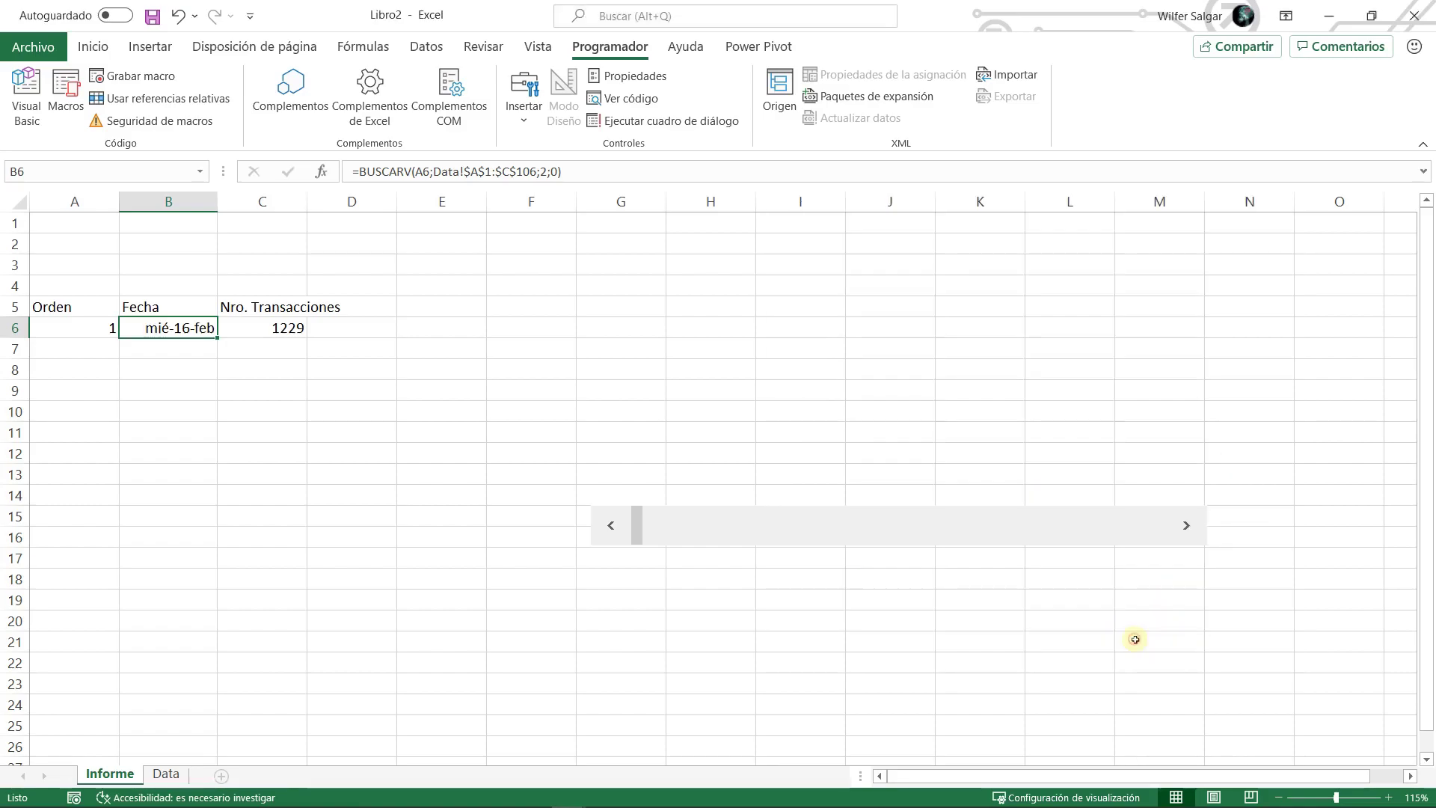
# - Format C6 as a number with 0 decimal places and a thousands separator
pyautogui.click(265, 331)
pyautogui.hotkey('ctrl', '1')
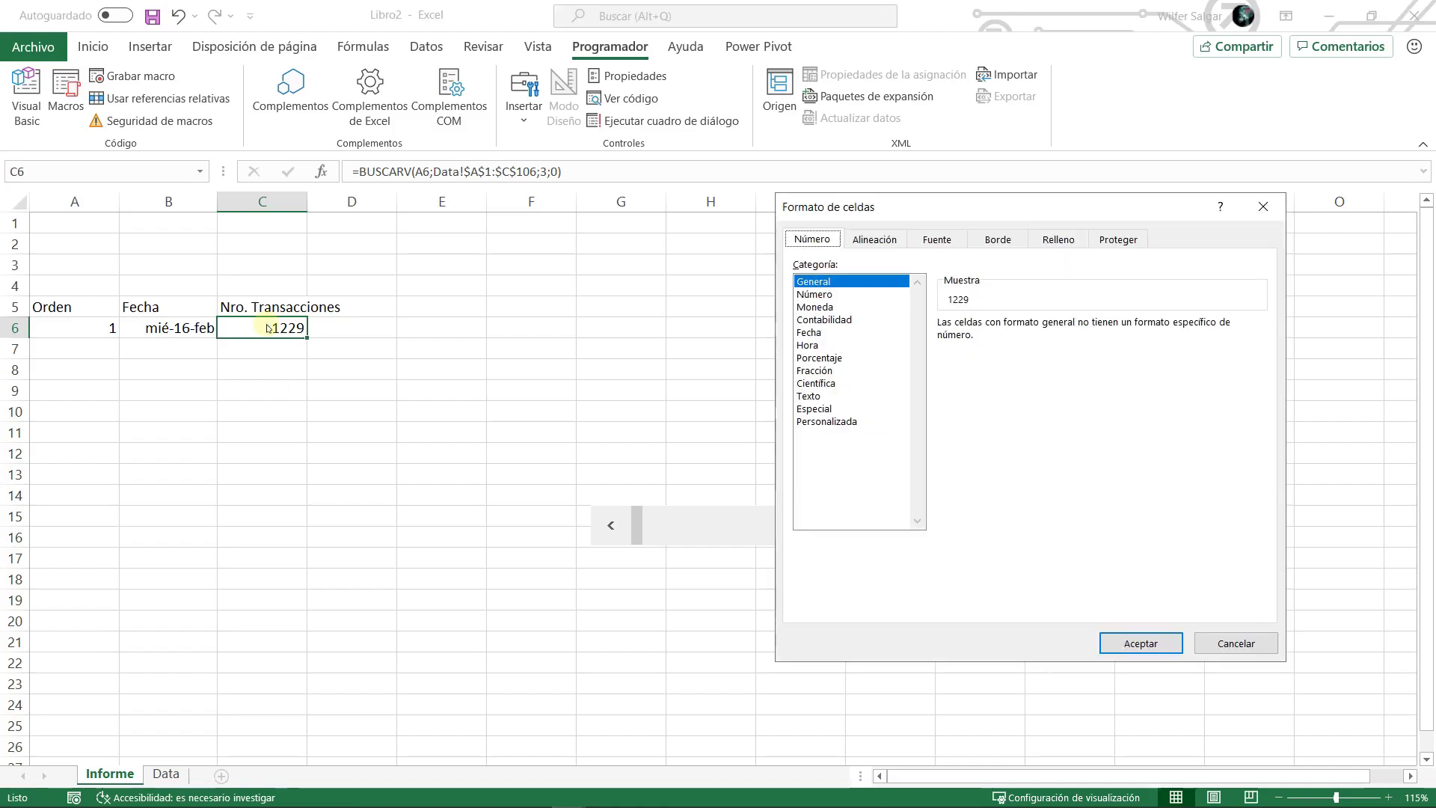
pyautogui.click(824, 295)
pyautogui.click(1001, 348)
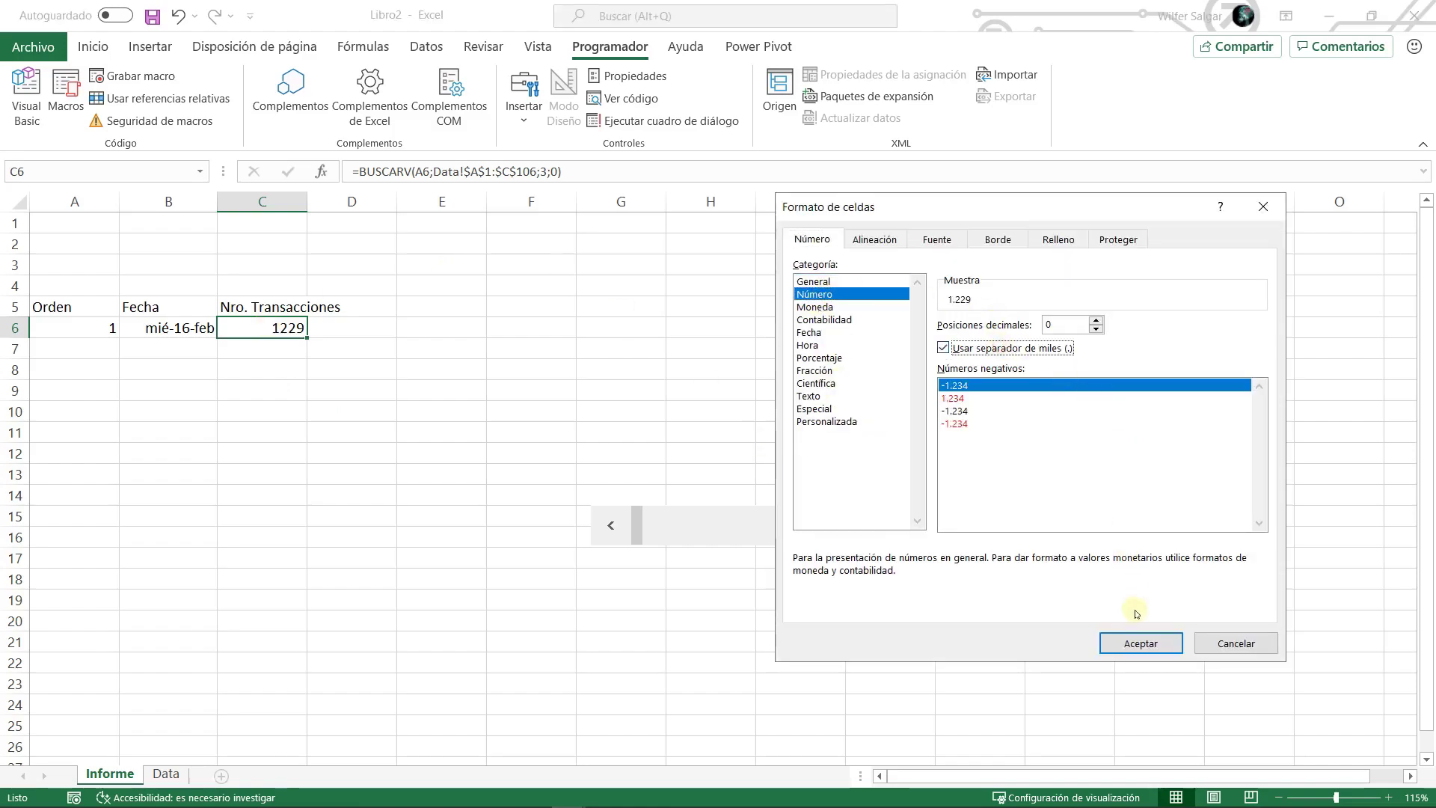
pyautogui.click(1137, 642)
# - Enter a formula in A7 that adds 1 to the order number in A6
pyautogui.click(198, 330)
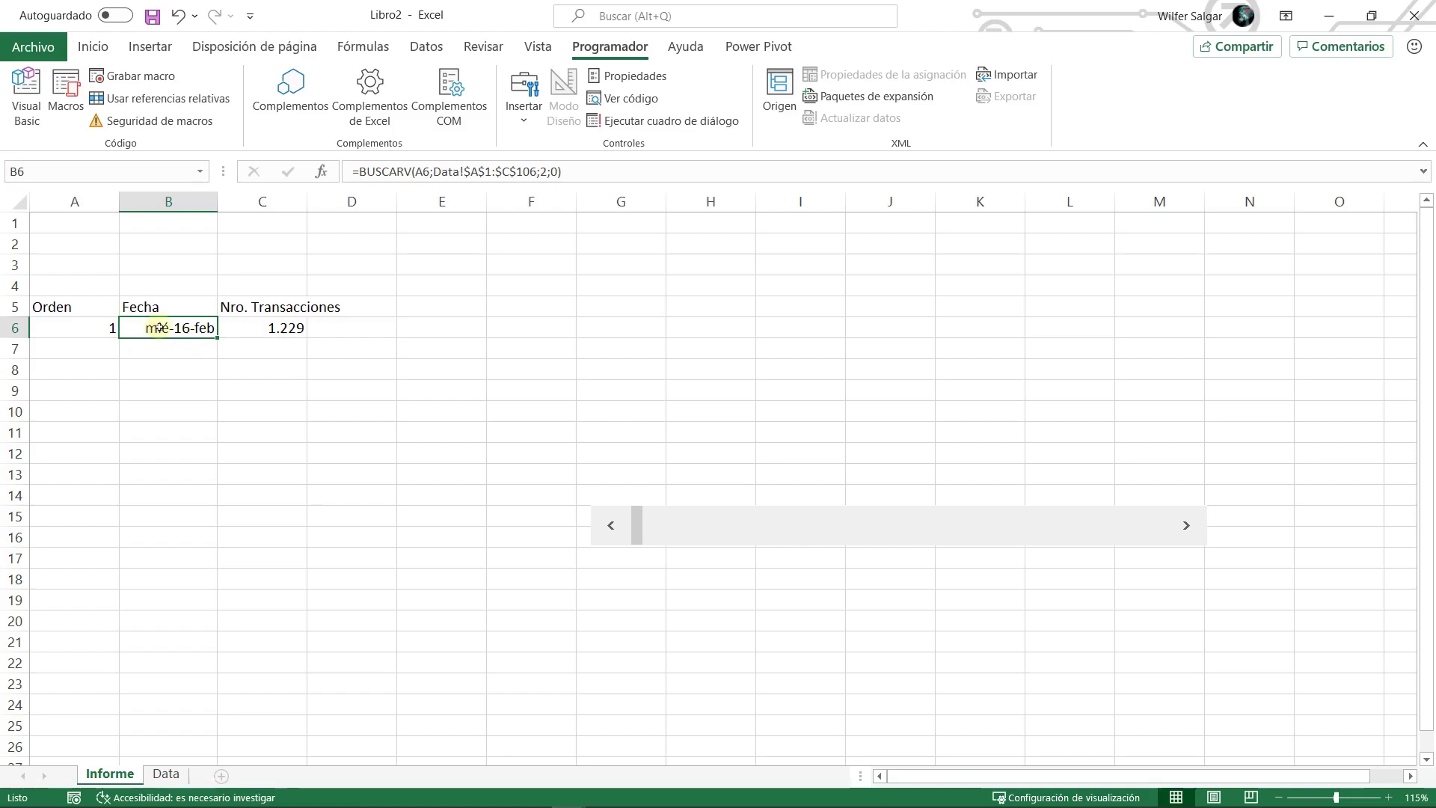
pyautogui.press('Left')
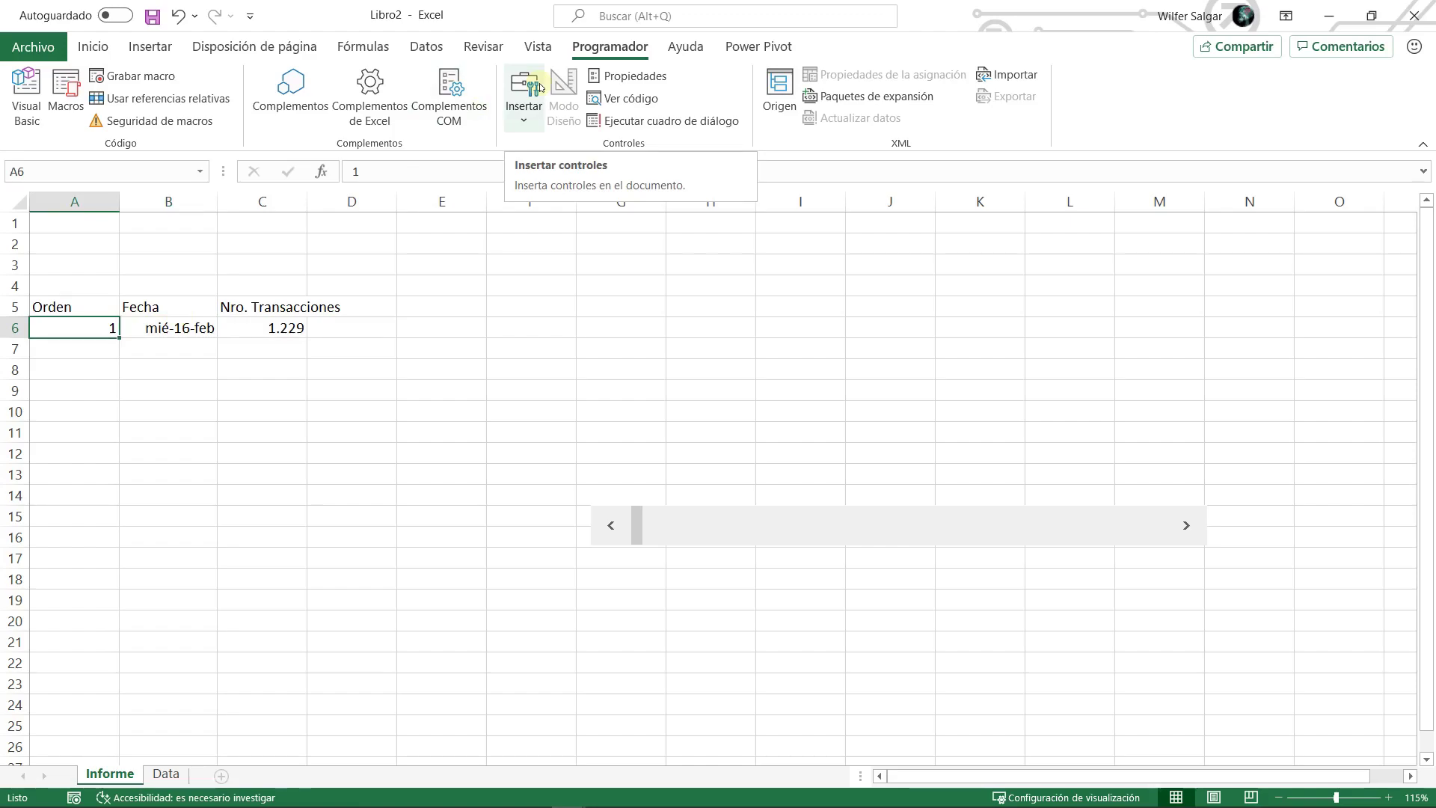
pyautogui.press('Return')
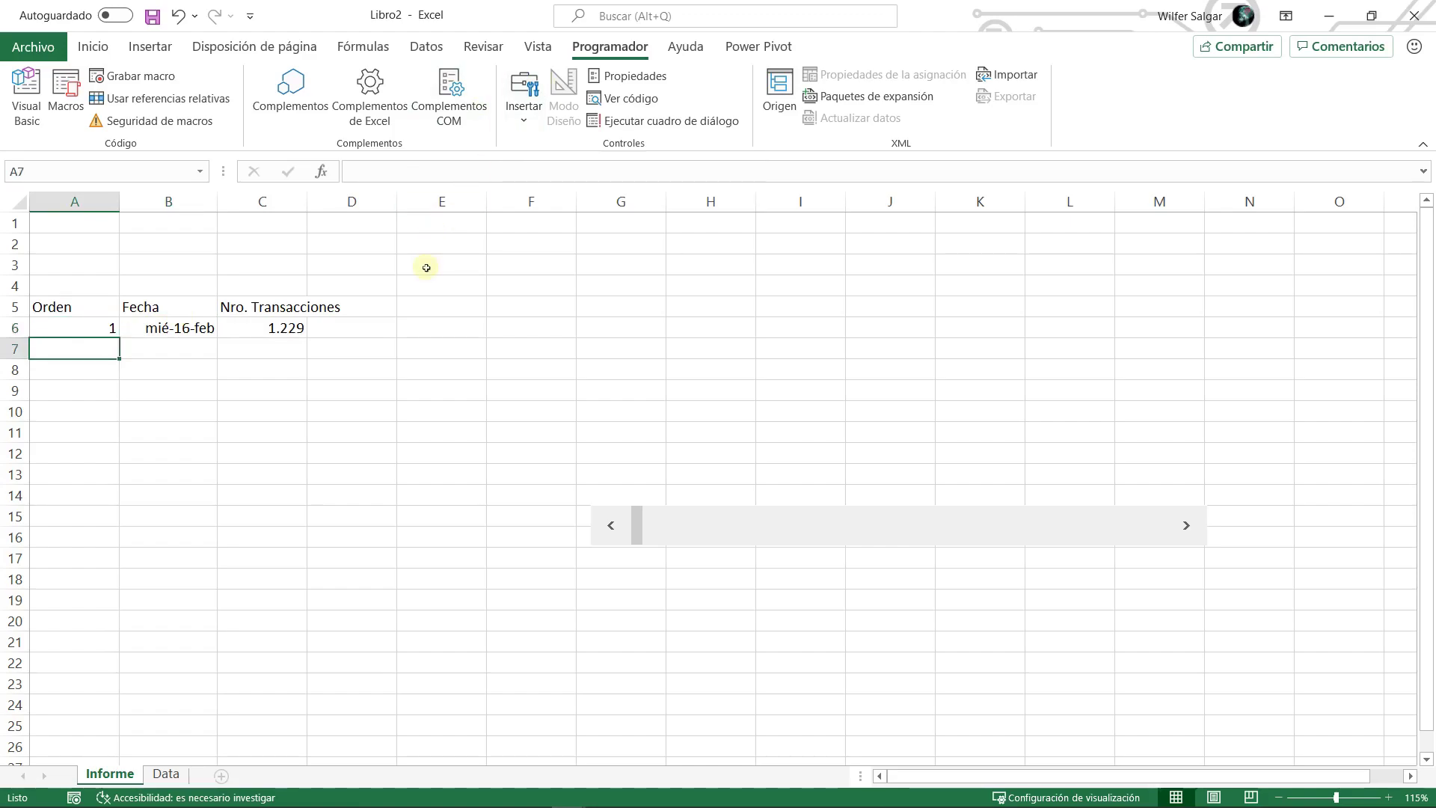
pyautogui.write('+')
pyautogui.press('Up')
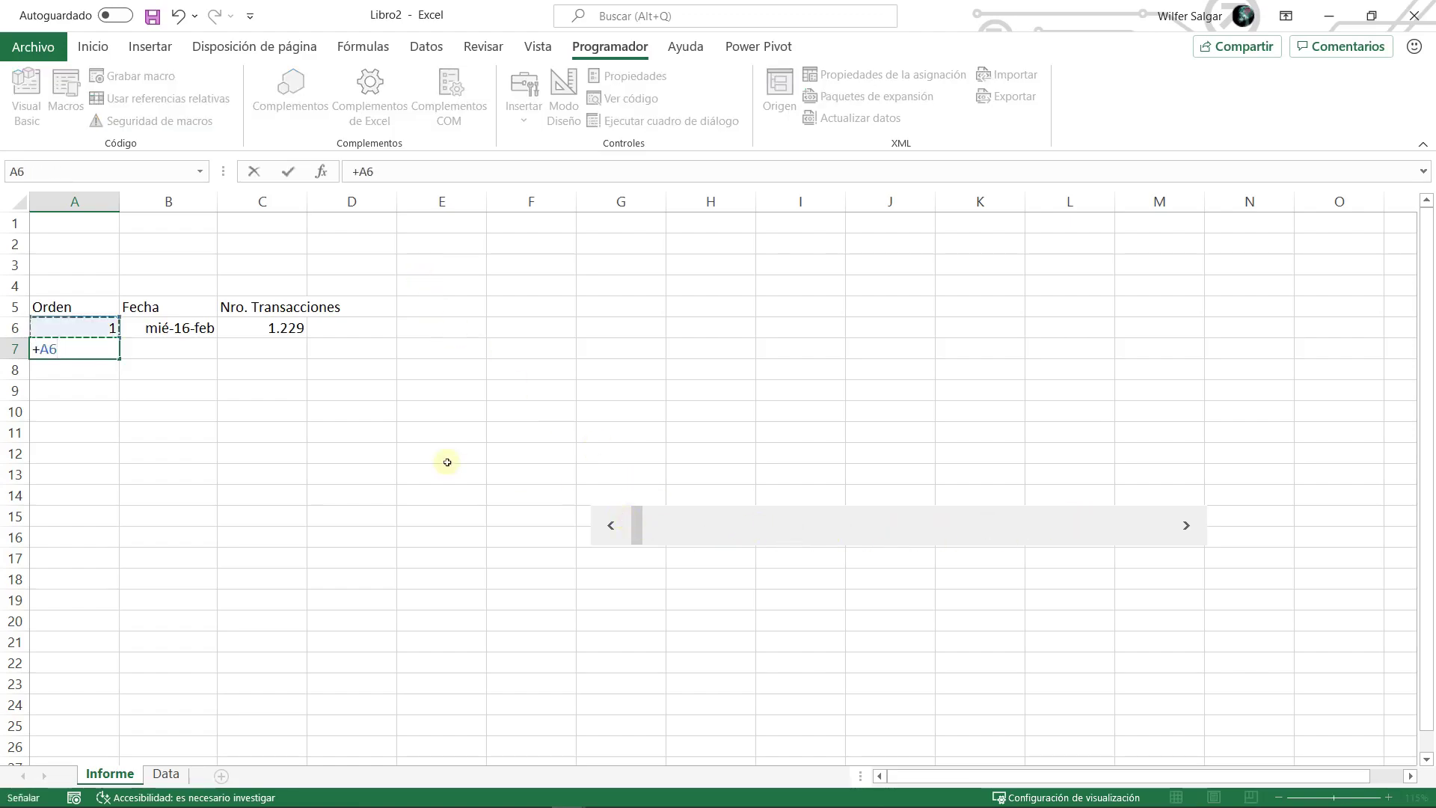
pyautogui.write('+')
pyautogui.press('Return')
pyautogui.press('Up')
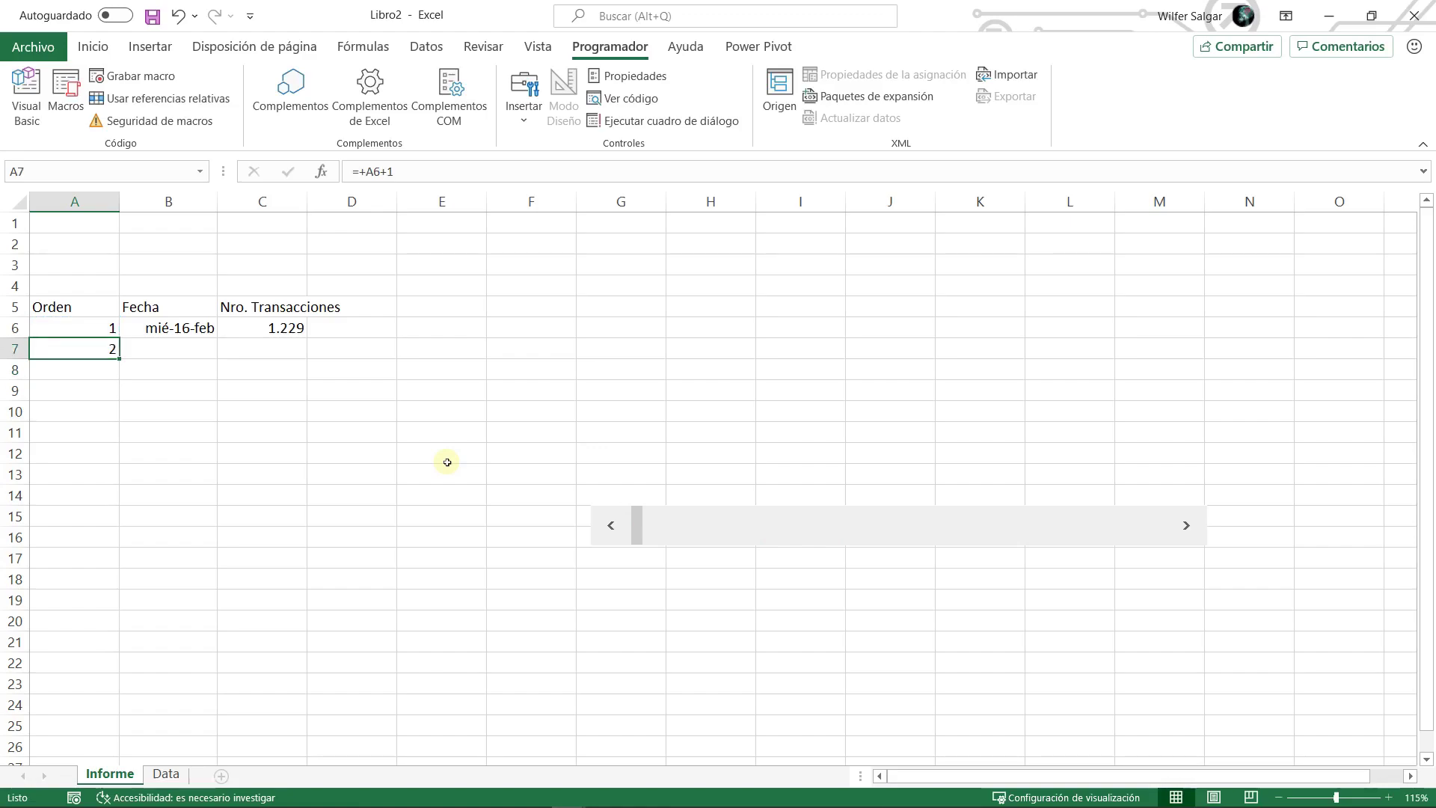
# - Copy the date and transaction lookups from B6:C6 to B7:C7
pyautogui.press('Right')
pyautogui.press('Up')
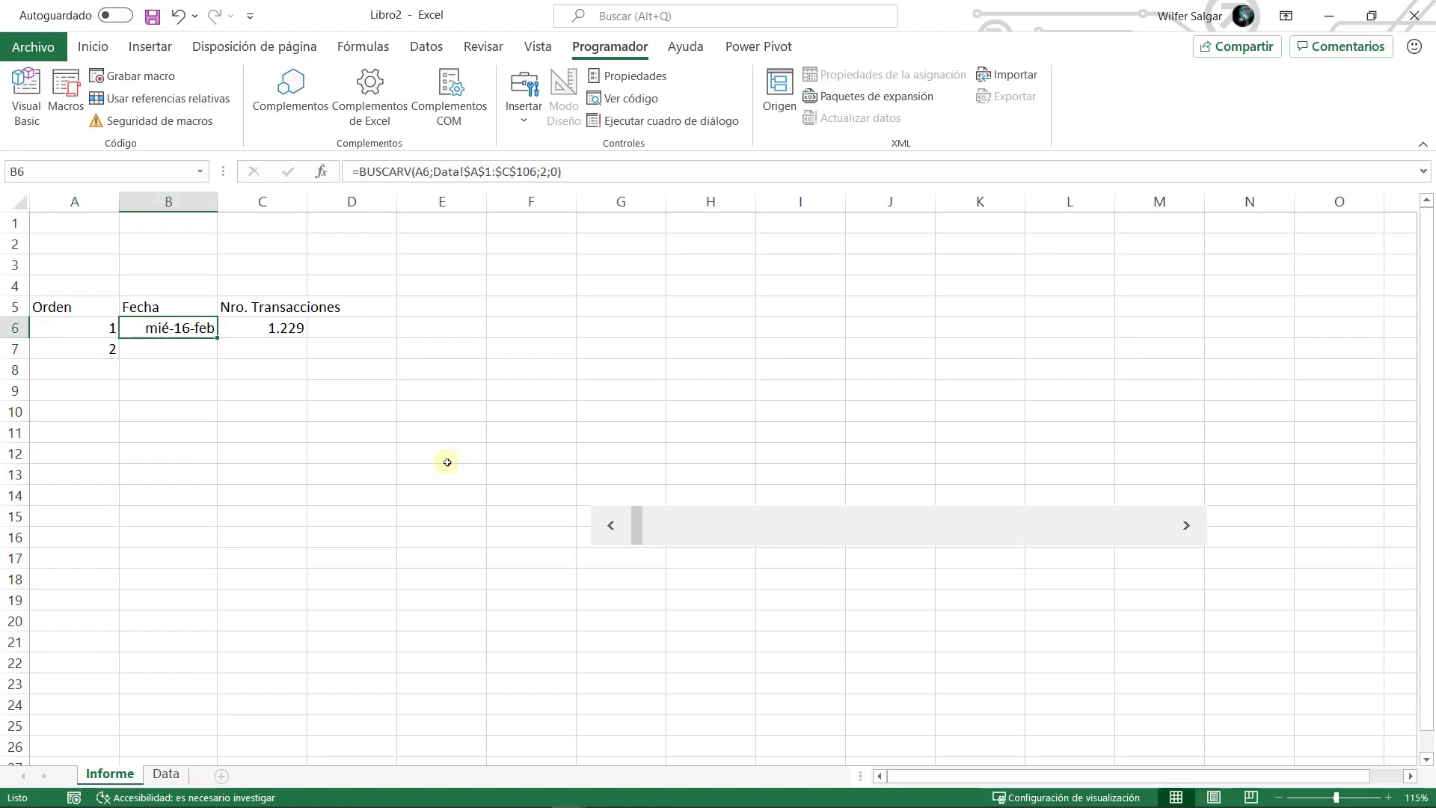
pyautogui.hotkey('shift', 'Right')
pyautogui.hotkey('ctrl', 'c')
pyautogui.press('Down')
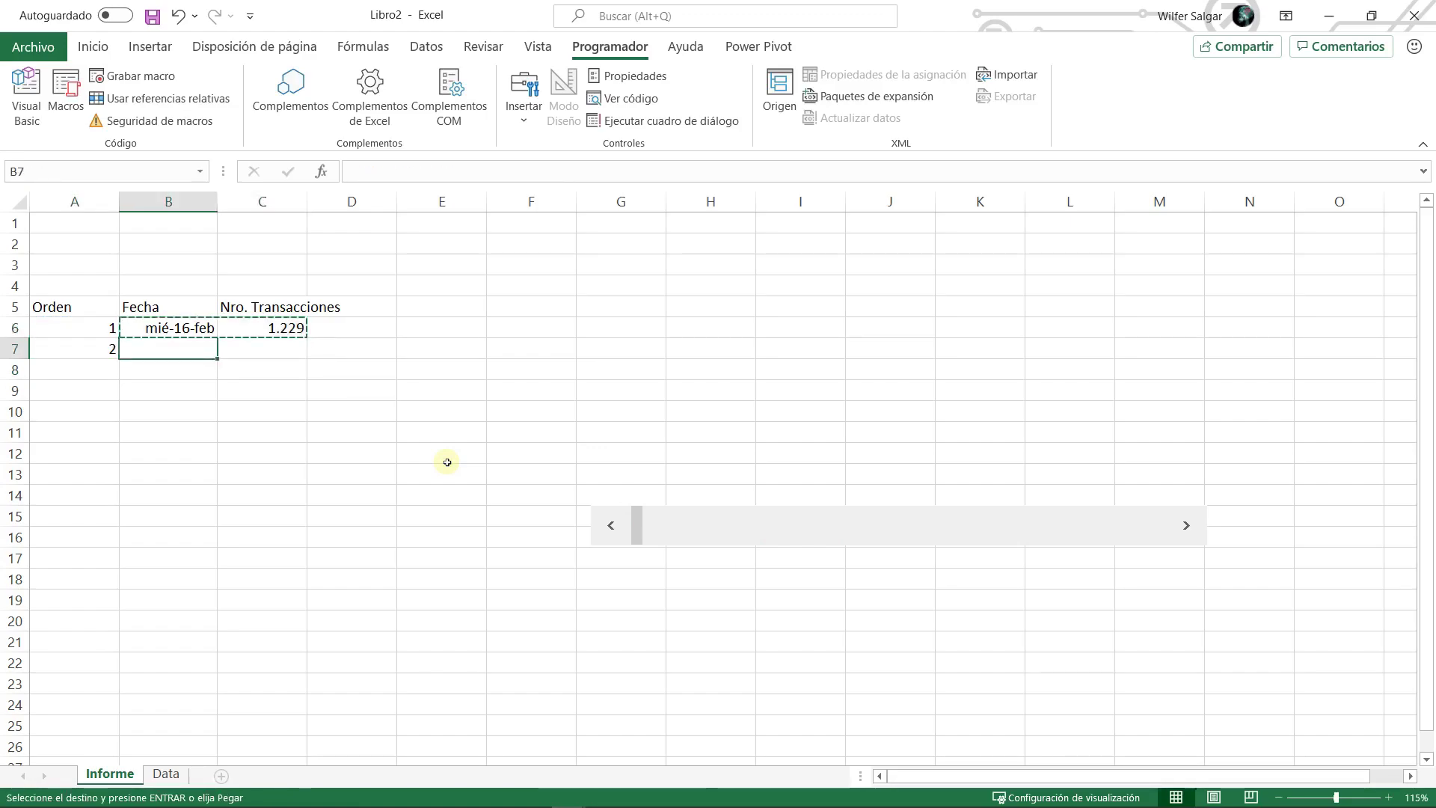
pyautogui.hotkey('ctrl', 'v')
pyautogui.press('Escape')
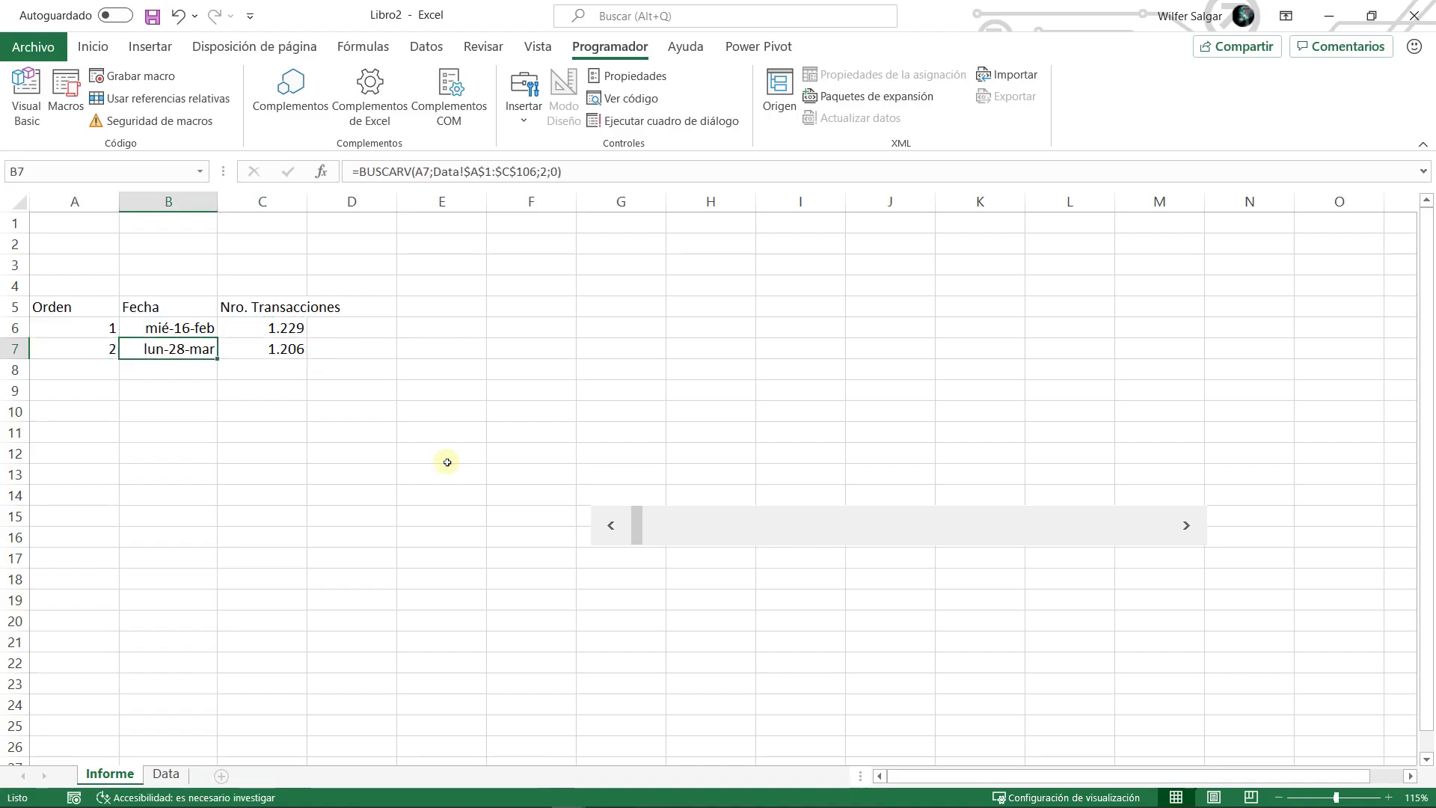
# - Review the order, date and transaction formulas in rows 6 and 7 of Informe against the records on the Data sheet
pyautogui.hotkey('shift', 'Right')
pyautogui.press('Left')
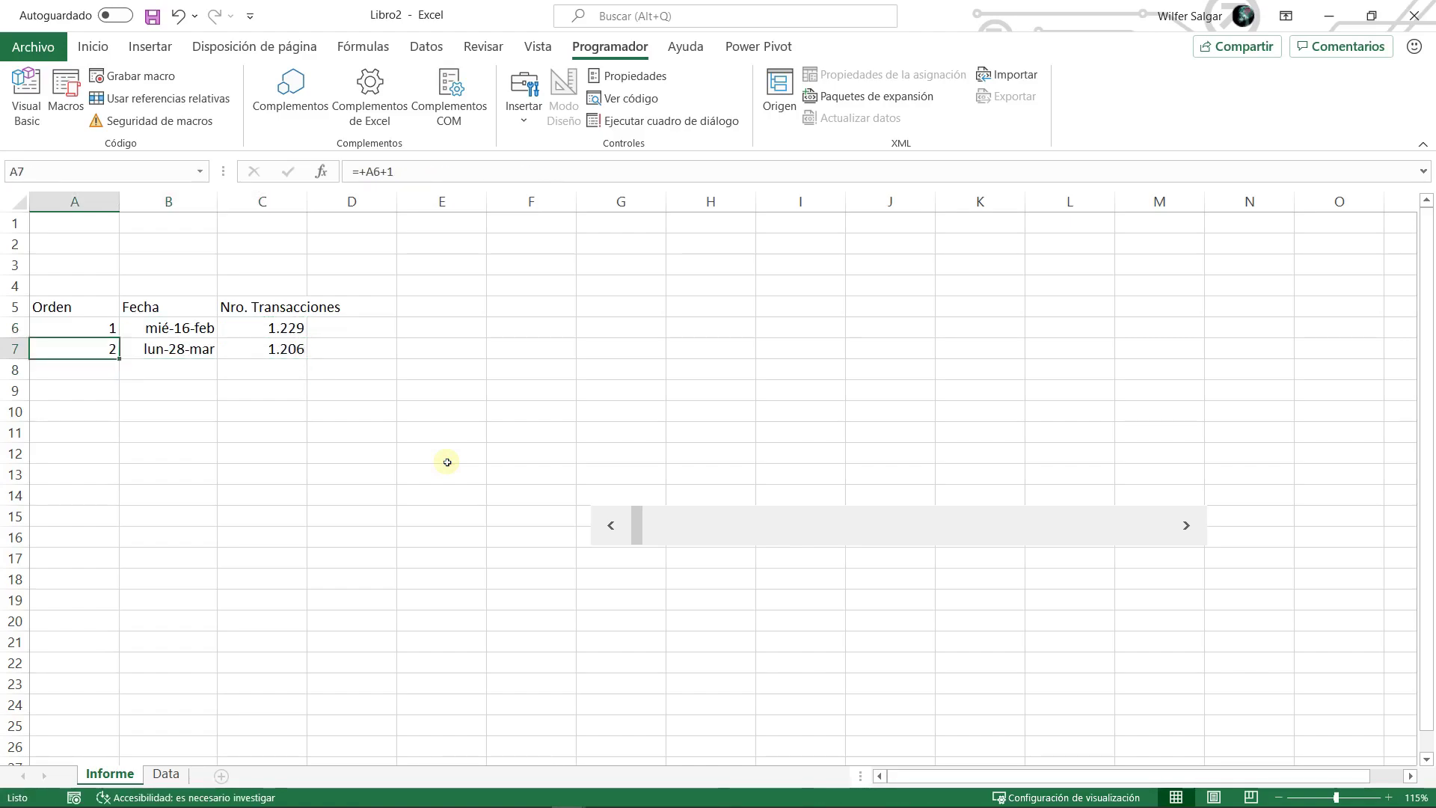
pyautogui.press('Up')
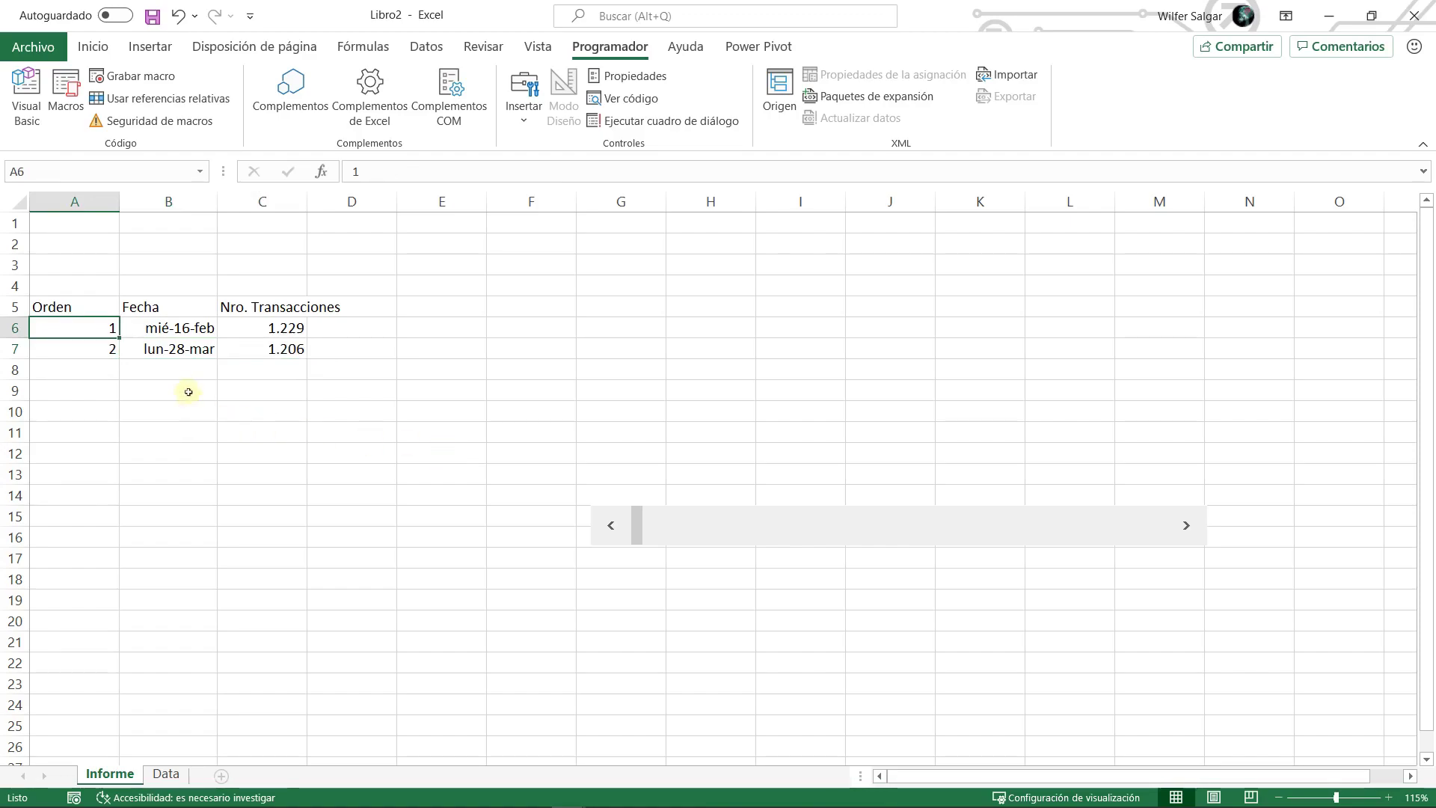
pyautogui.click(166, 329)
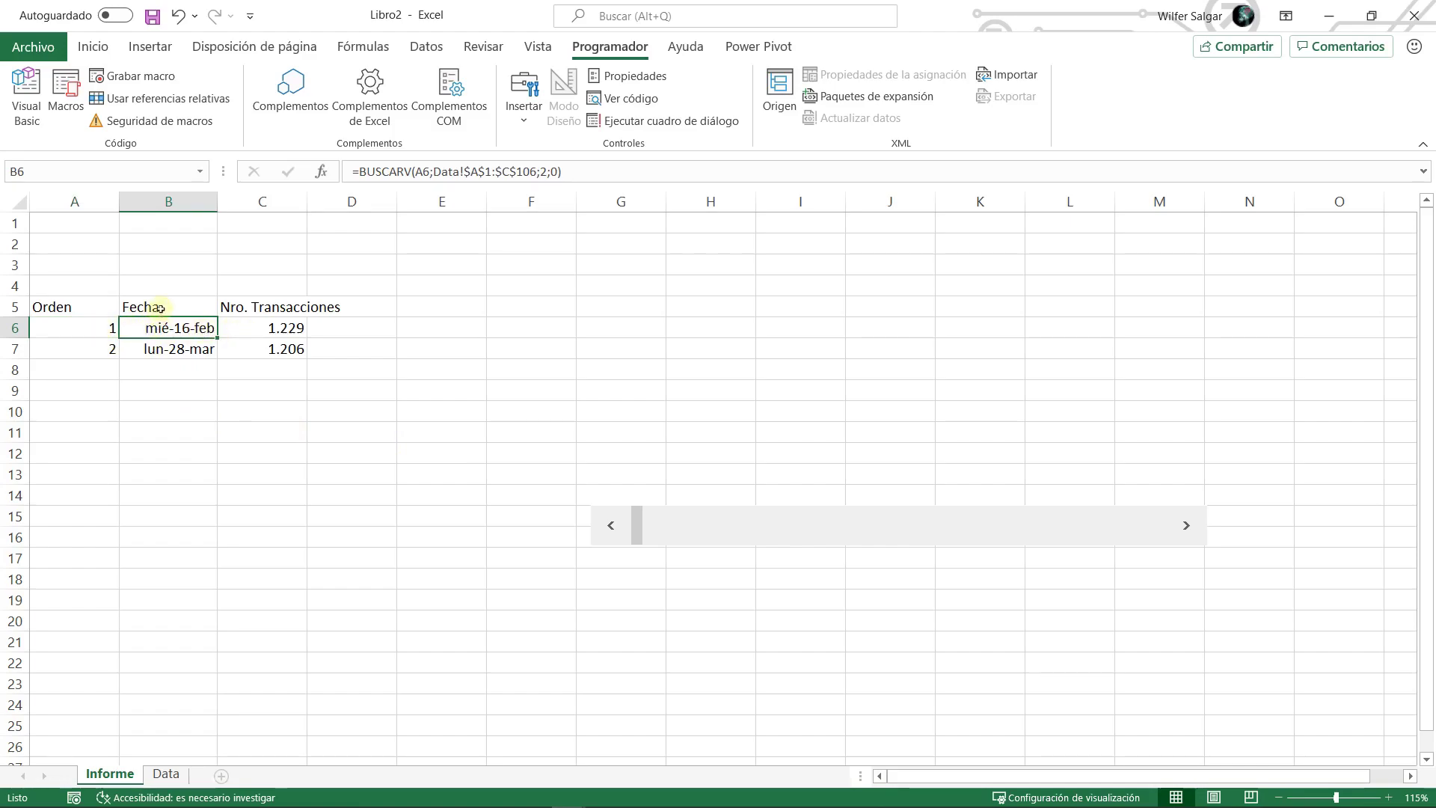
pyautogui.moveTo(160, 308); pyautogui.dragTo(306, 312)
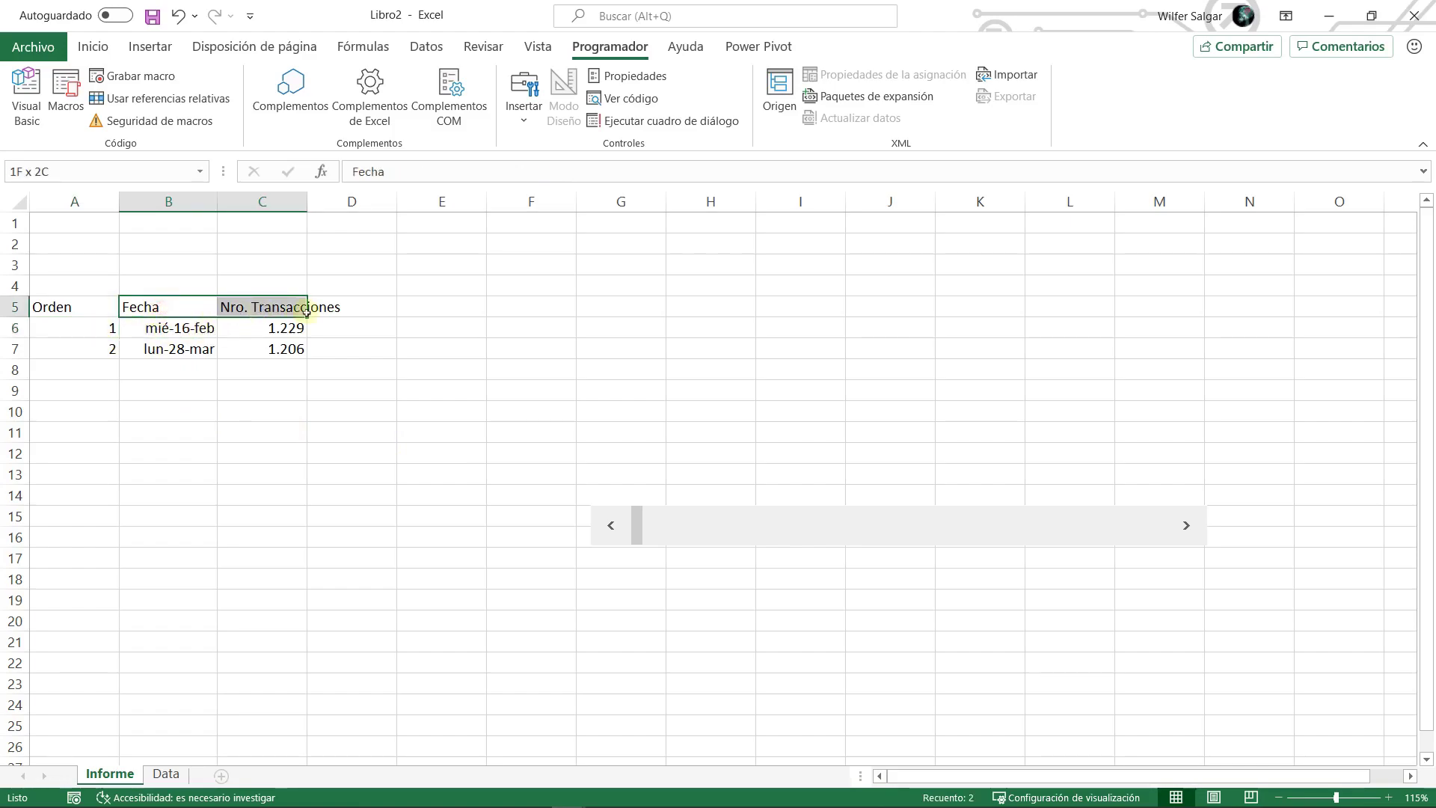
pyautogui.click(136, 329)
pyautogui.click(86, 329)
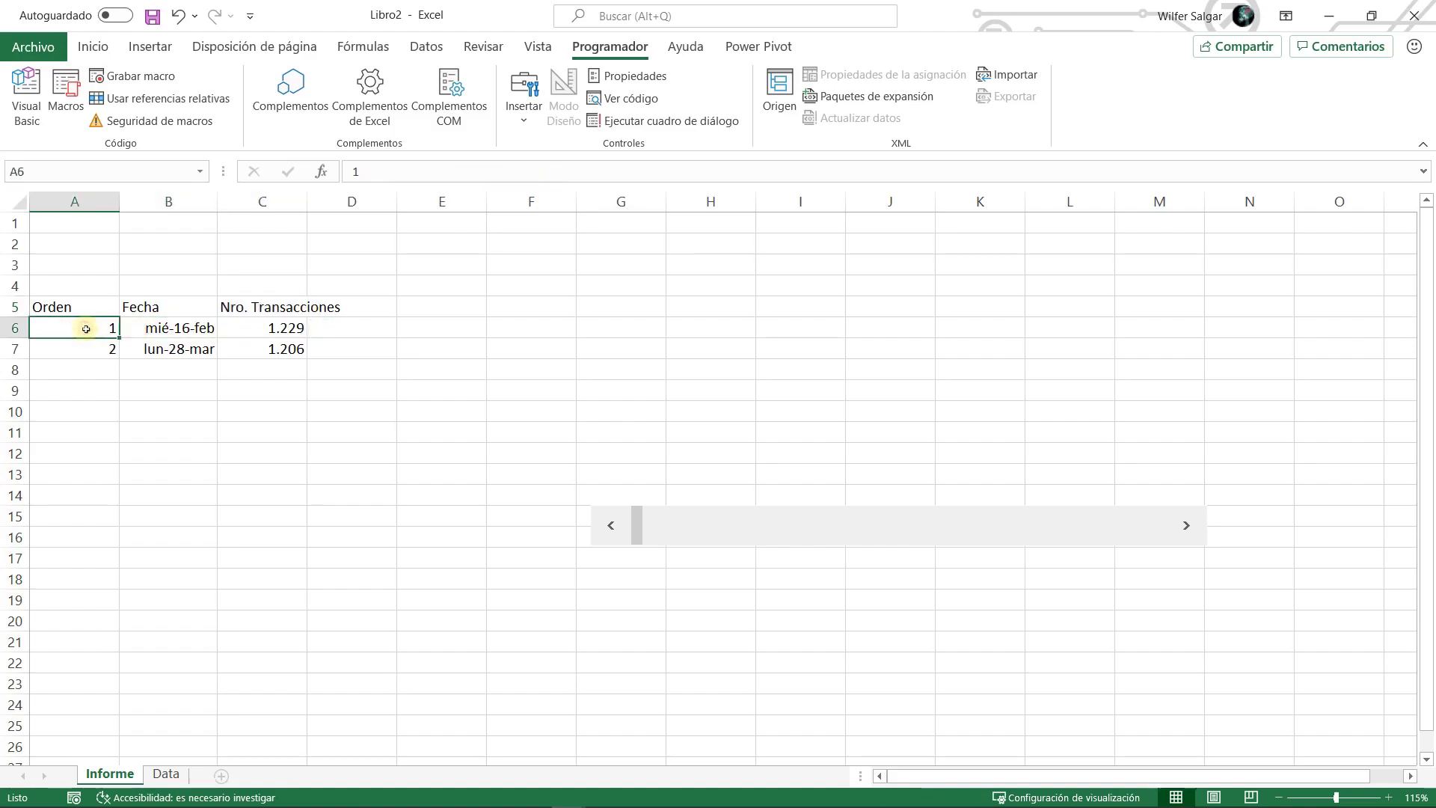
pyautogui.click(173, 330)
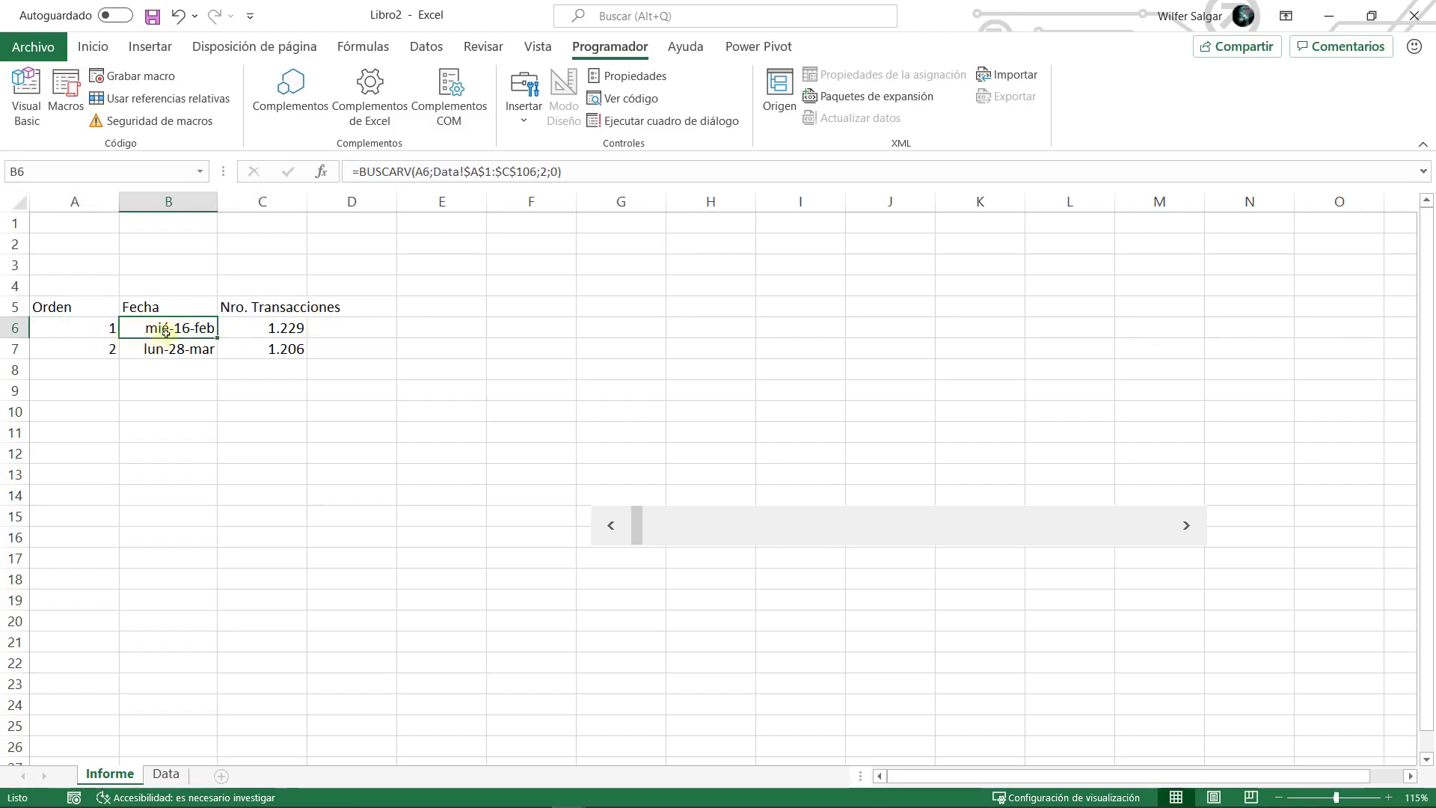
pyautogui.click(102, 349)
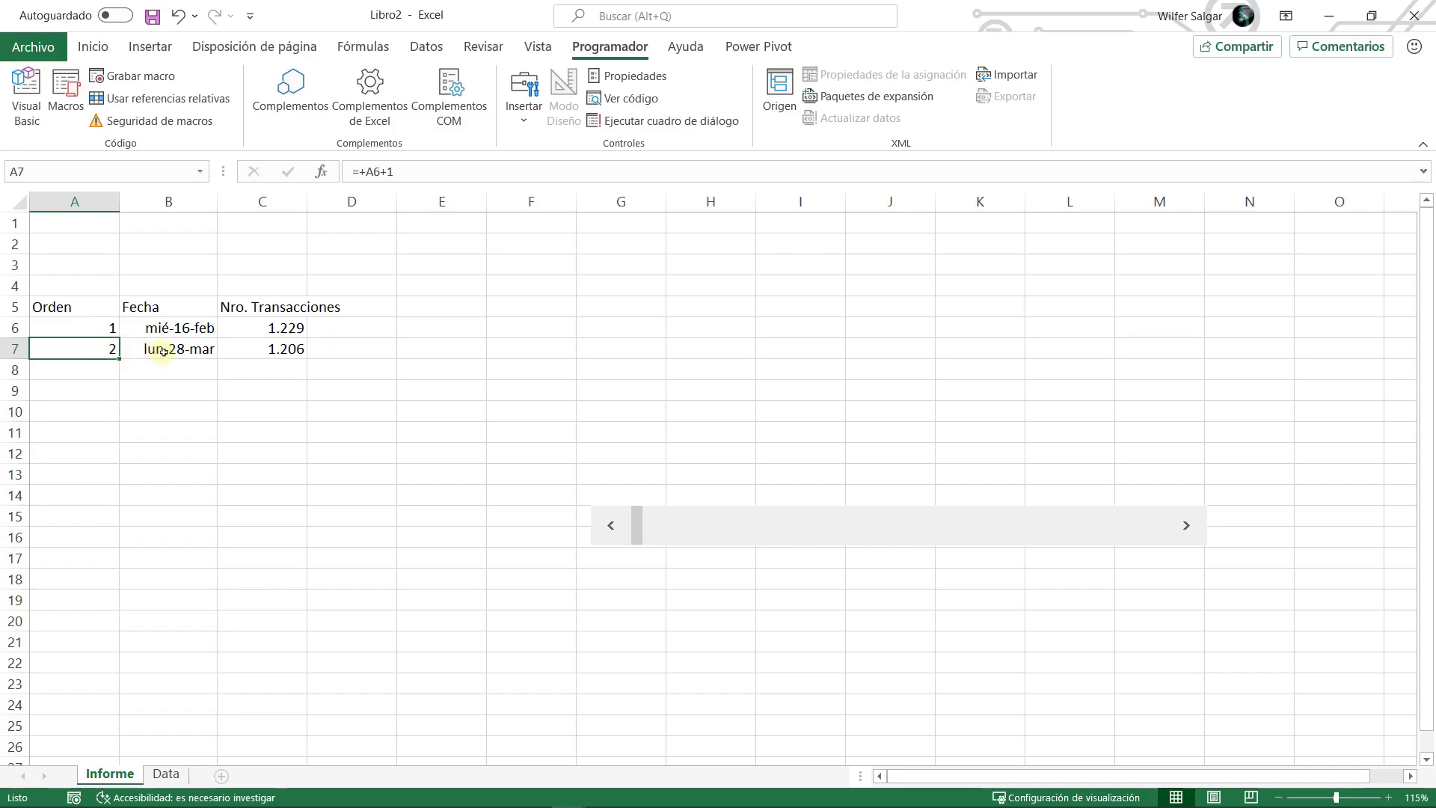
pyautogui.click(167, 773)
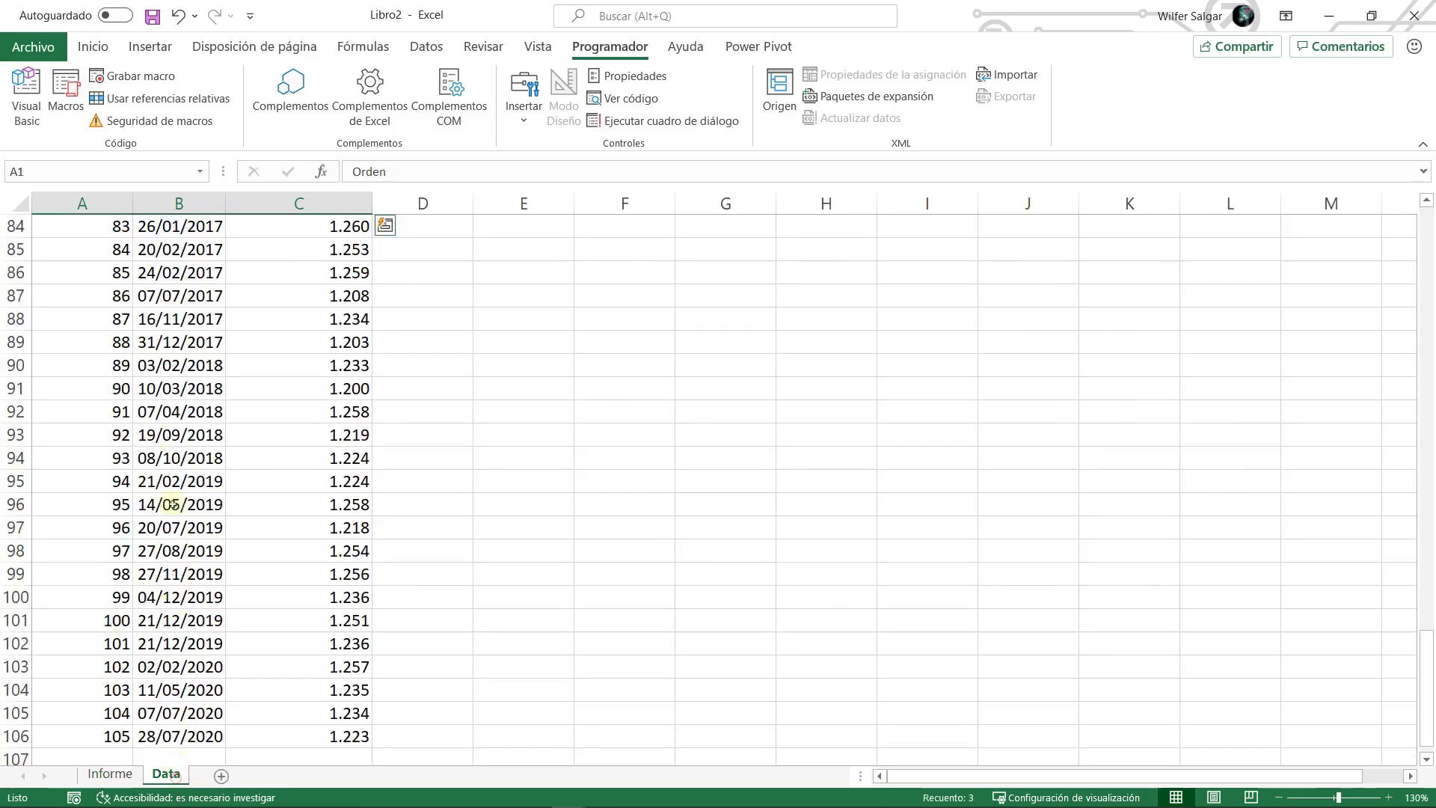
pyautogui.click(159, 392)
pyautogui.hotkey('ctrl', 'Up')
pyautogui.hotkey('ctrl', 'pageup')
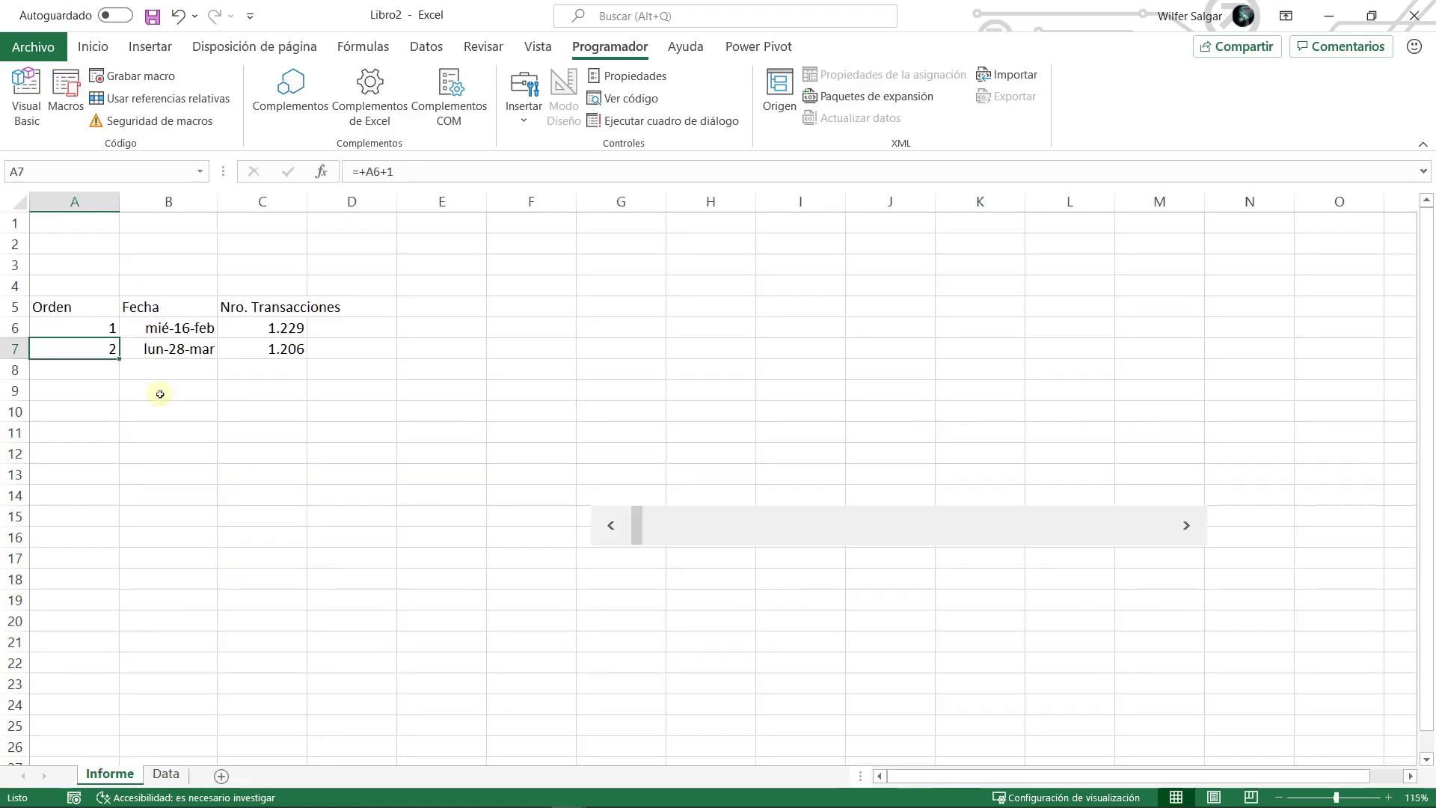
# - Copy the formulas in A7:C7 into rows 8 and 9
pyautogui.moveTo(117, 349); pyautogui.dragTo(269, 350)
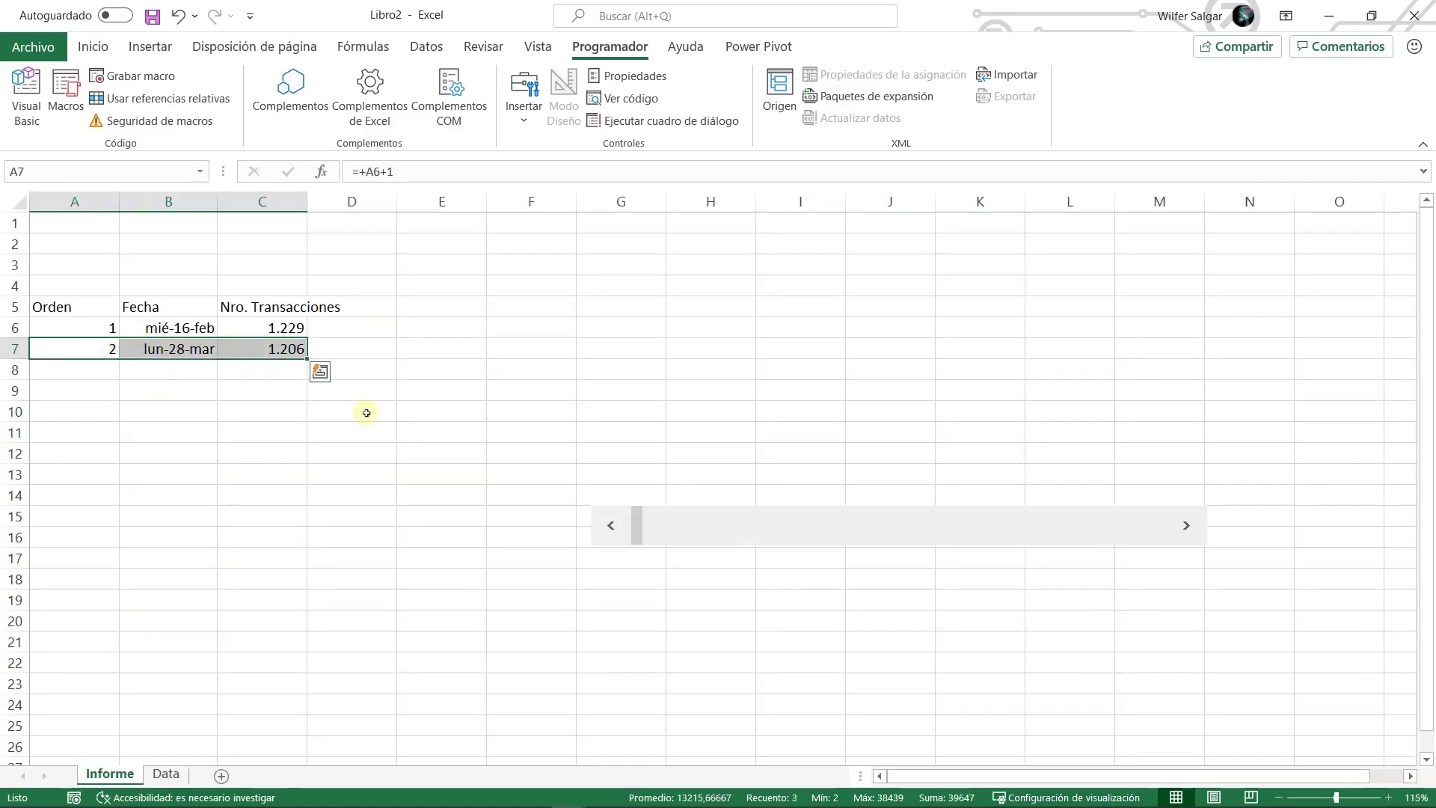
pyautogui.hotkey('ctrl', 'c')
pyautogui.press('Down')
pyautogui.hotkey('ctrl', 'v')
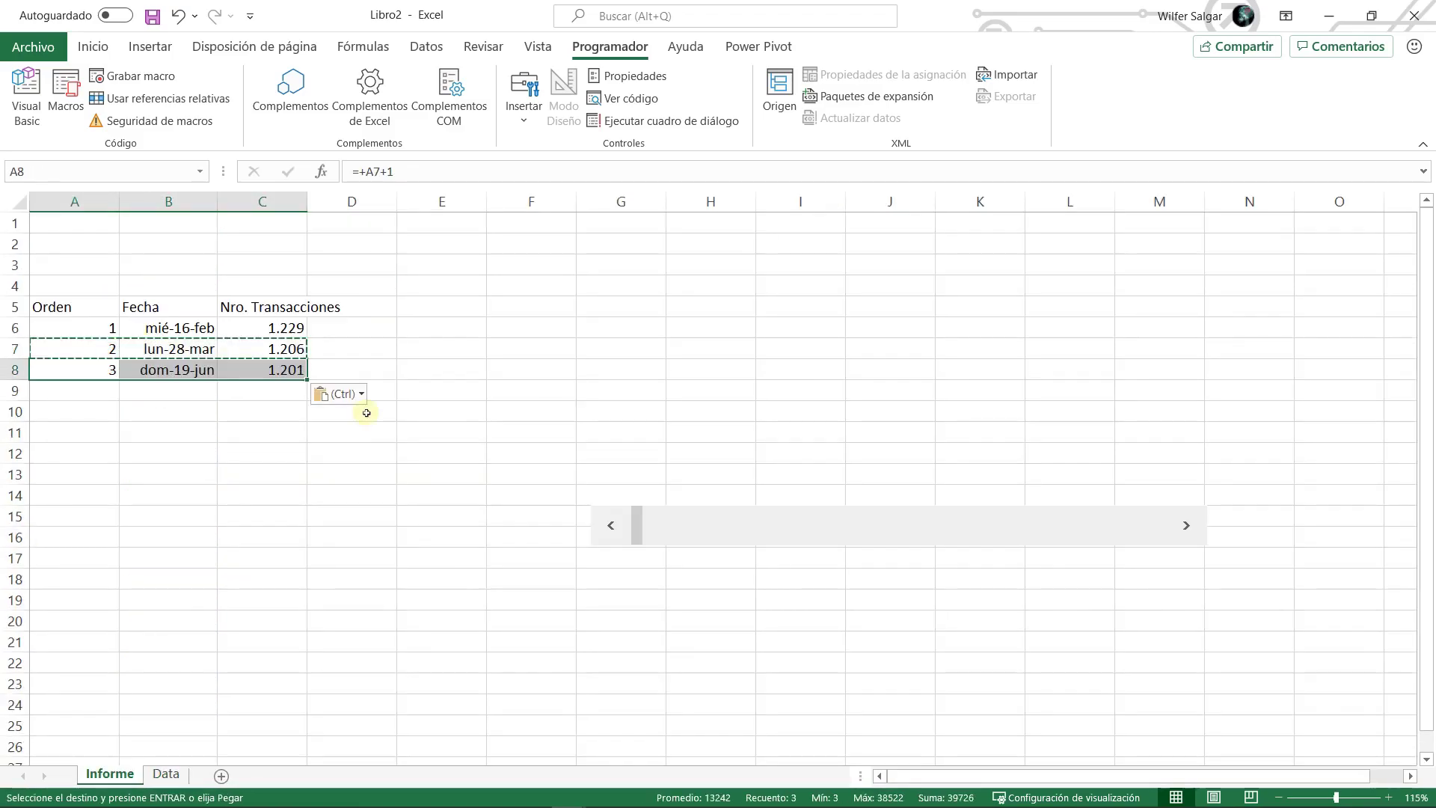
pyautogui.press('Down')
pyautogui.hotkey('ctrl', 'v')
# - Extend the order, date and transaction formulas of A9:C9 down through row 45, and return to the table header
pyautogui.hotkey('ctrl', 'c')
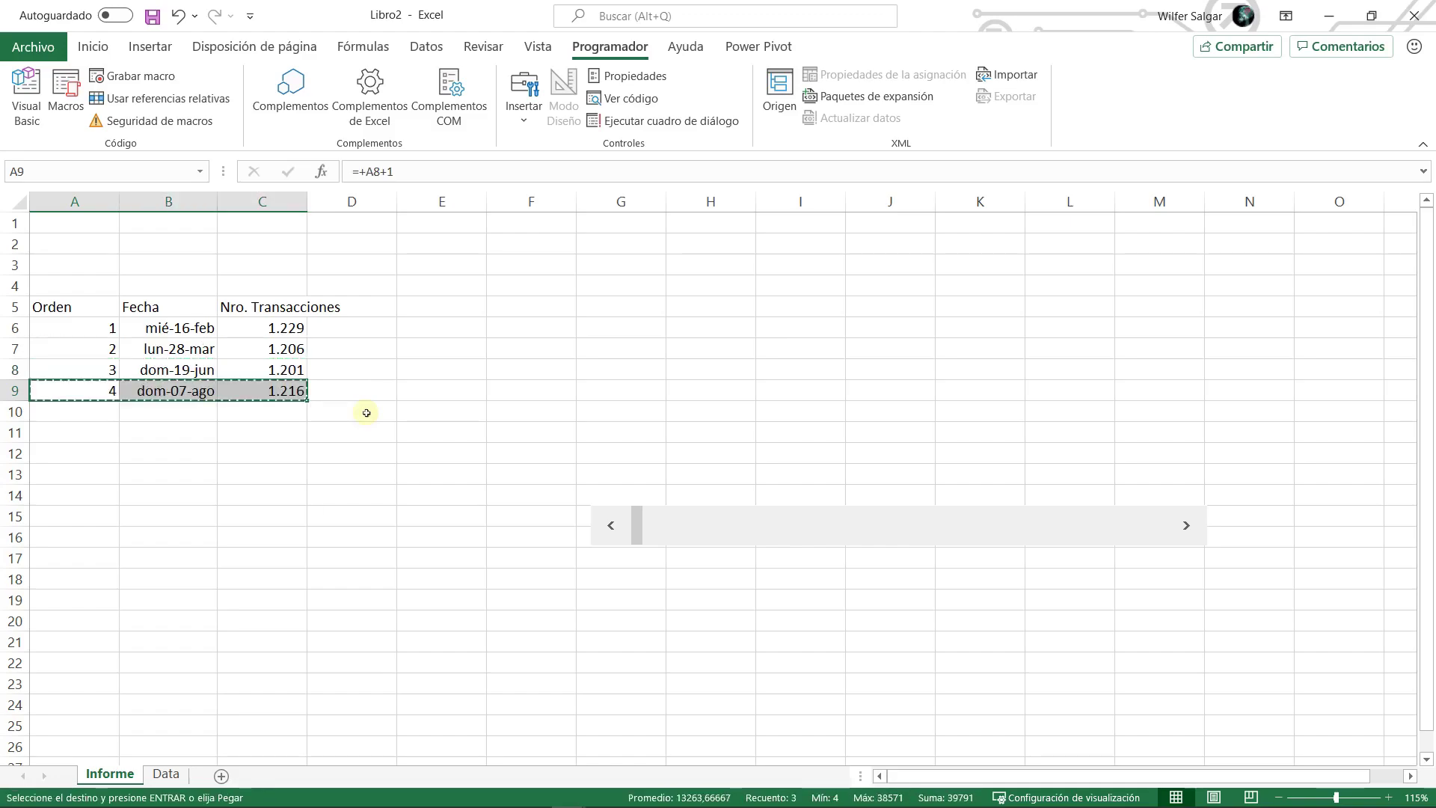
pyautogui.hotkey('shift', 'Down')
pyautogui.hotkey('shift', 'Down')
pyautogui.hotkey('shift', 'Down')
pyautogui.hotkey('shift', 'Down')
pyautogui.hotkey('shift', 'Down')
pyautogui.hotkey('shift', 'Down')
pyautogui.hotkey('shift', 'Down')
pyautogui.hotkey('shift', 'Down')
pyautogui.hotkey('shift', 'Down')
pyautogui.hotkey('shift', 'Down')
pyautogui.hotkey('shift', 'Down')
pyautogui.hotkey('shift', 'Down')
pyautogui.hotkey('shift', 'Down')
pyautogui.hotkey('shift', 'Down')
pyautogui.hotkey('shift', 'Down')
pyautogui.hotkey('shift', 'Down')
pyautogui.hotkey('shift', 'Down')
pyautogui.hotkey('shift', 'Down')
pyautogui.hotkey('shift', 'Down')
pyautogui.hotkey('shift', 'Down')
pyautogui.hotkey('shift', 'Down')
pyautogui.hotkey('shift', 'Down')
pyautogui.hotkey('shift', 'Down')
pyautogui.hotkey('shift', 'Down')
pyautogui.hotkey('shift', 'Down')
pyautogui.hotkey('shift', 'Down')
pyautogui.hotkey('shift', 'Down')
pyautogui.hotkey('shift', 'Down')
pyautogui.hotkey('shift', 'Down')
pyautogui.hotkey('shift', 'Down')
pyautogui.hotkey('shift', 'Down')
pyautogui.hotkey('shift', 'Down')
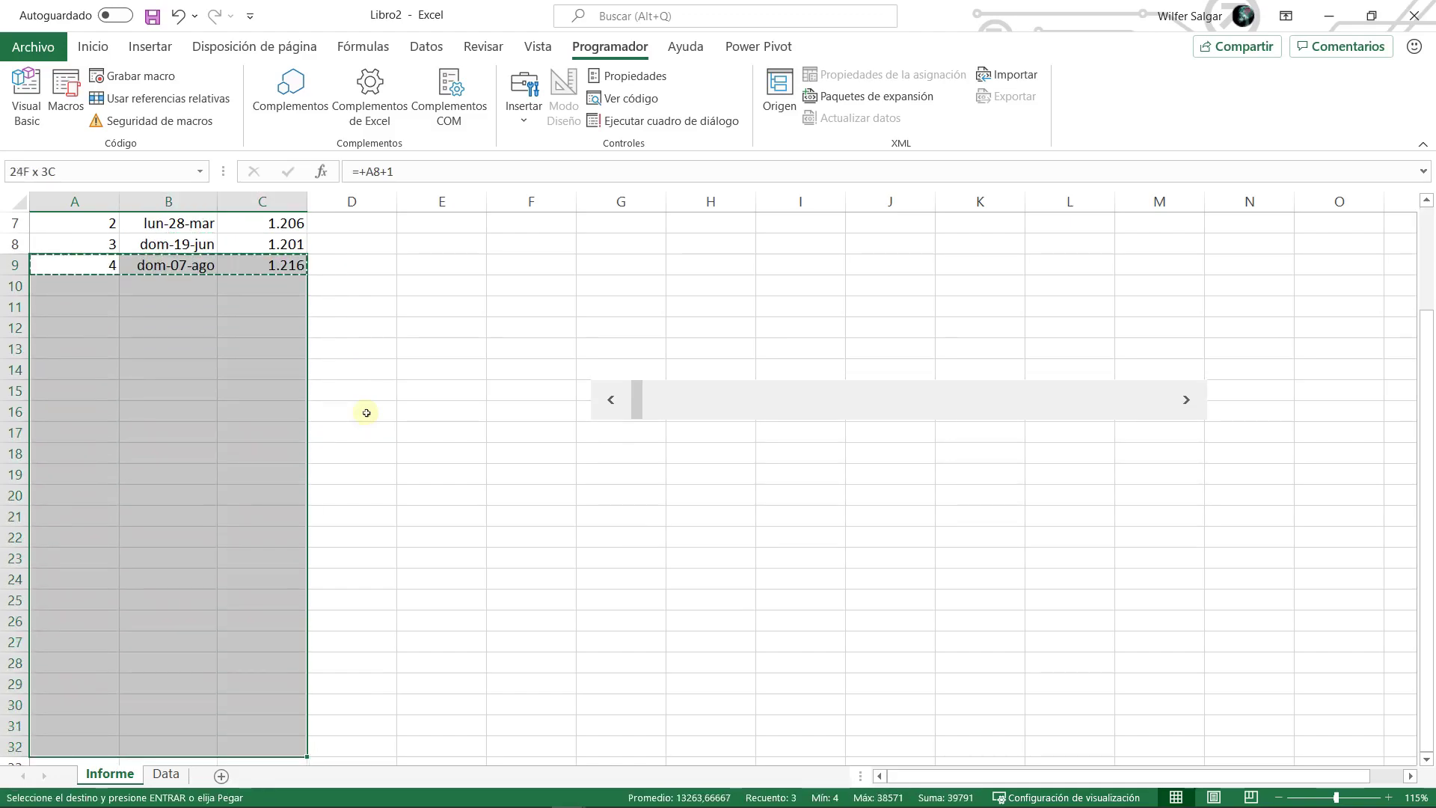
pyautogui.hotkey('shift', 'Down')
pyautogui.hotkey('shift', 'Down')
pyautogui.hotkey('shift', 'Down')
pyautogui.hotkey('shift', 'Down')
pyautogui.hotkey('shift', 'Down')
pyautogui.scroll(6, 366, 413)
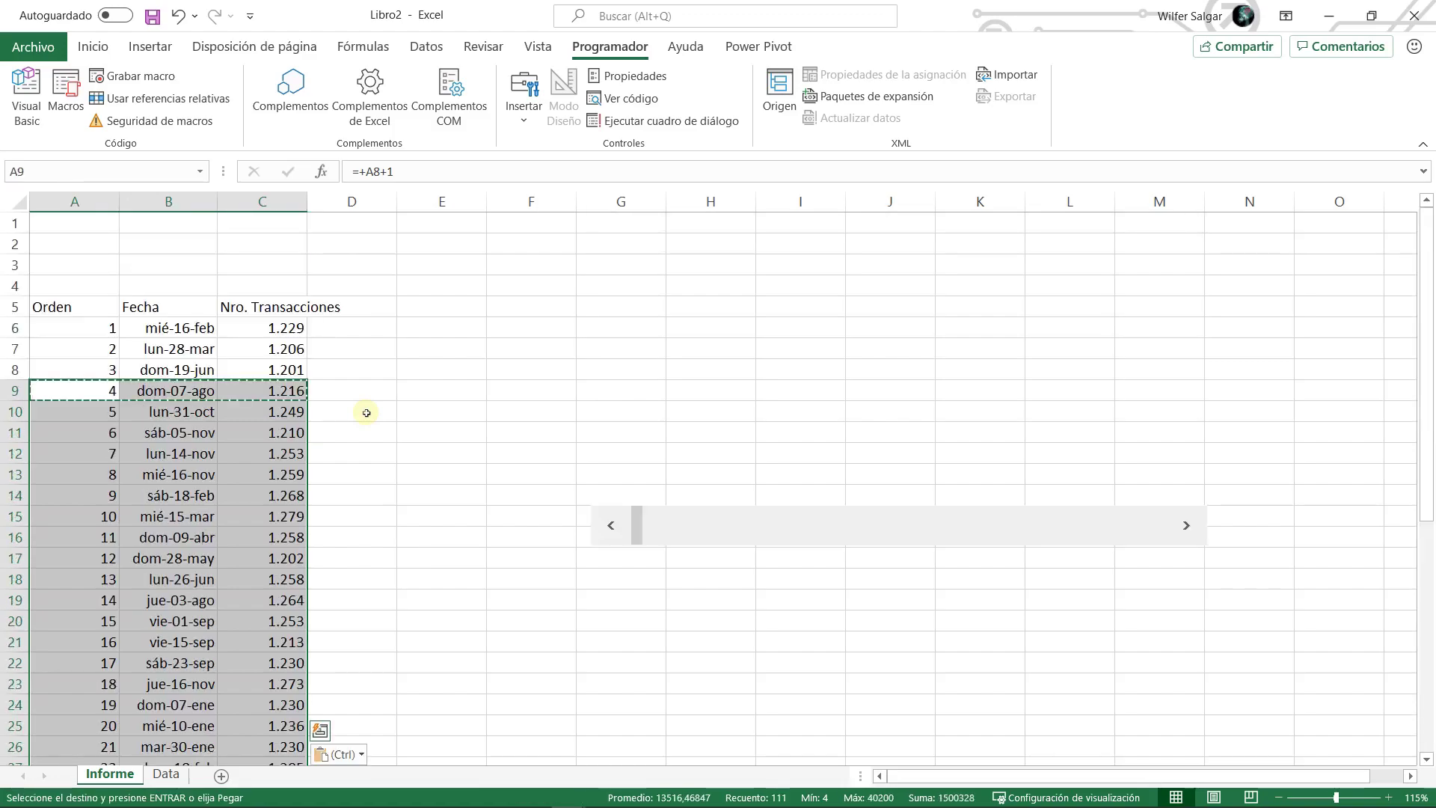
pyautogui.hotkey('ctrl', 'Home')
pyautogui.press('Escape')
pyautogui.press('Down')
pyautogui.press('Down')
pyautogui.press('Down')
pyautogui.press('Down')
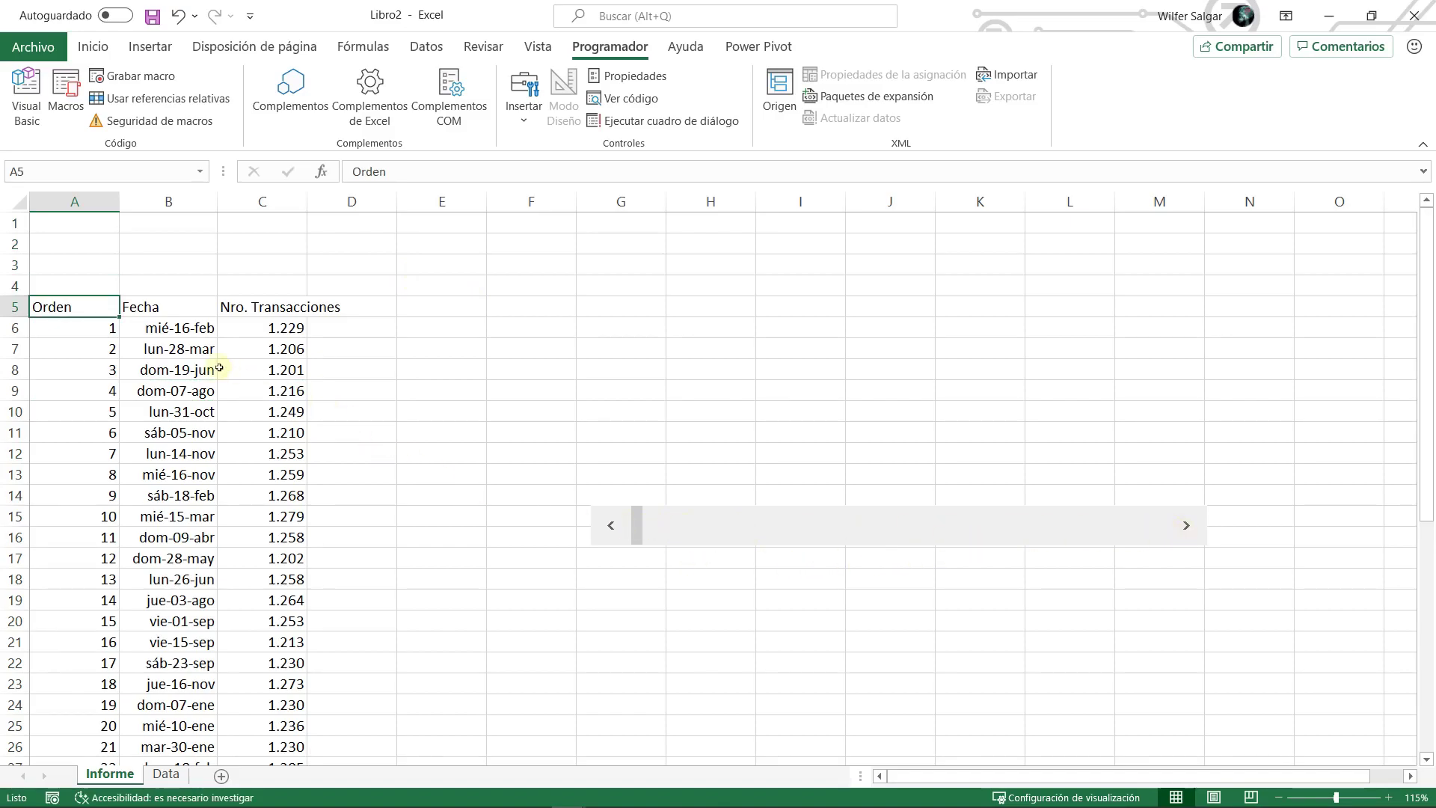
# - Advance the scroll bar by one and compare the first Informe row with the order 2 record on Data
pyautogui.click(107, 334)
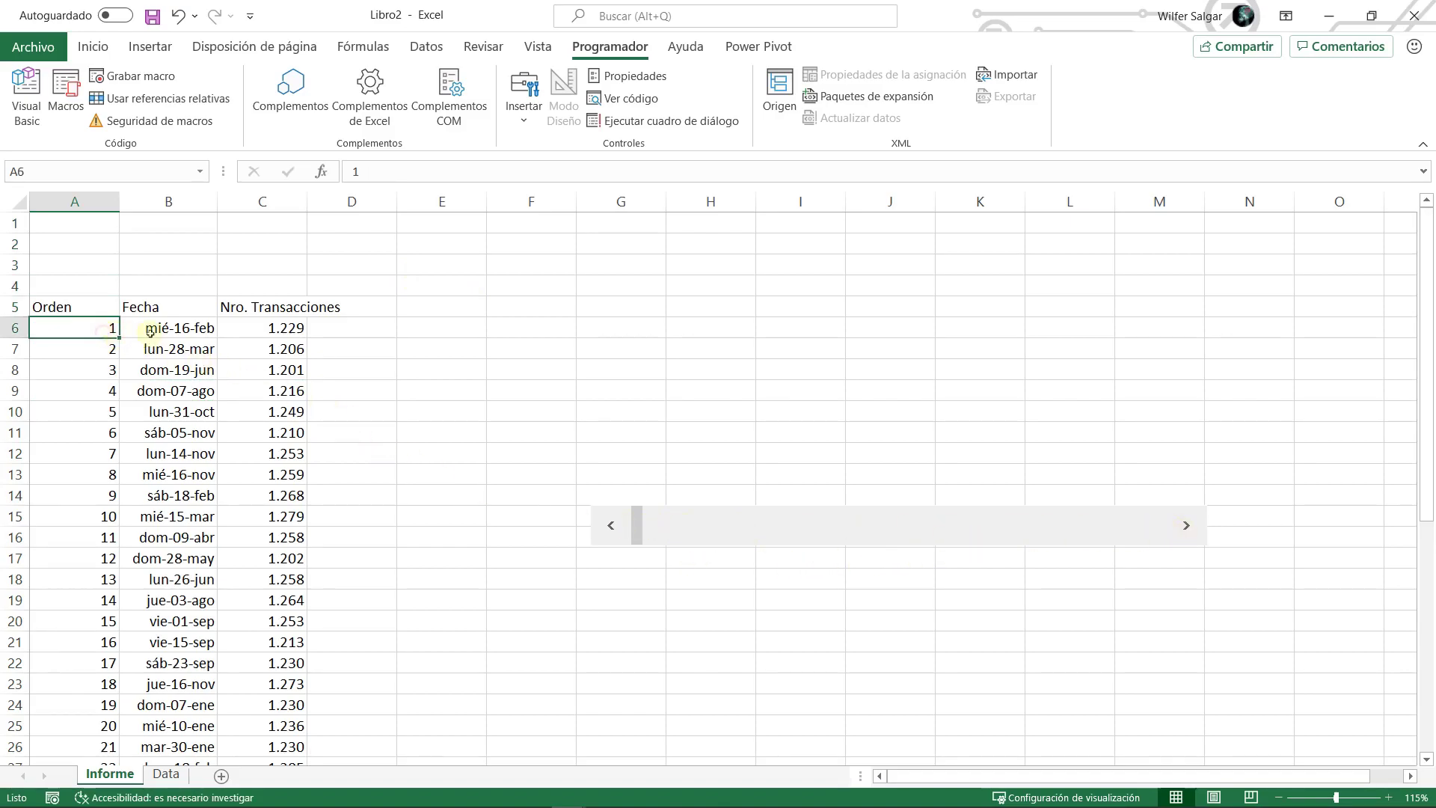
pyautogui.click(1188, 525)
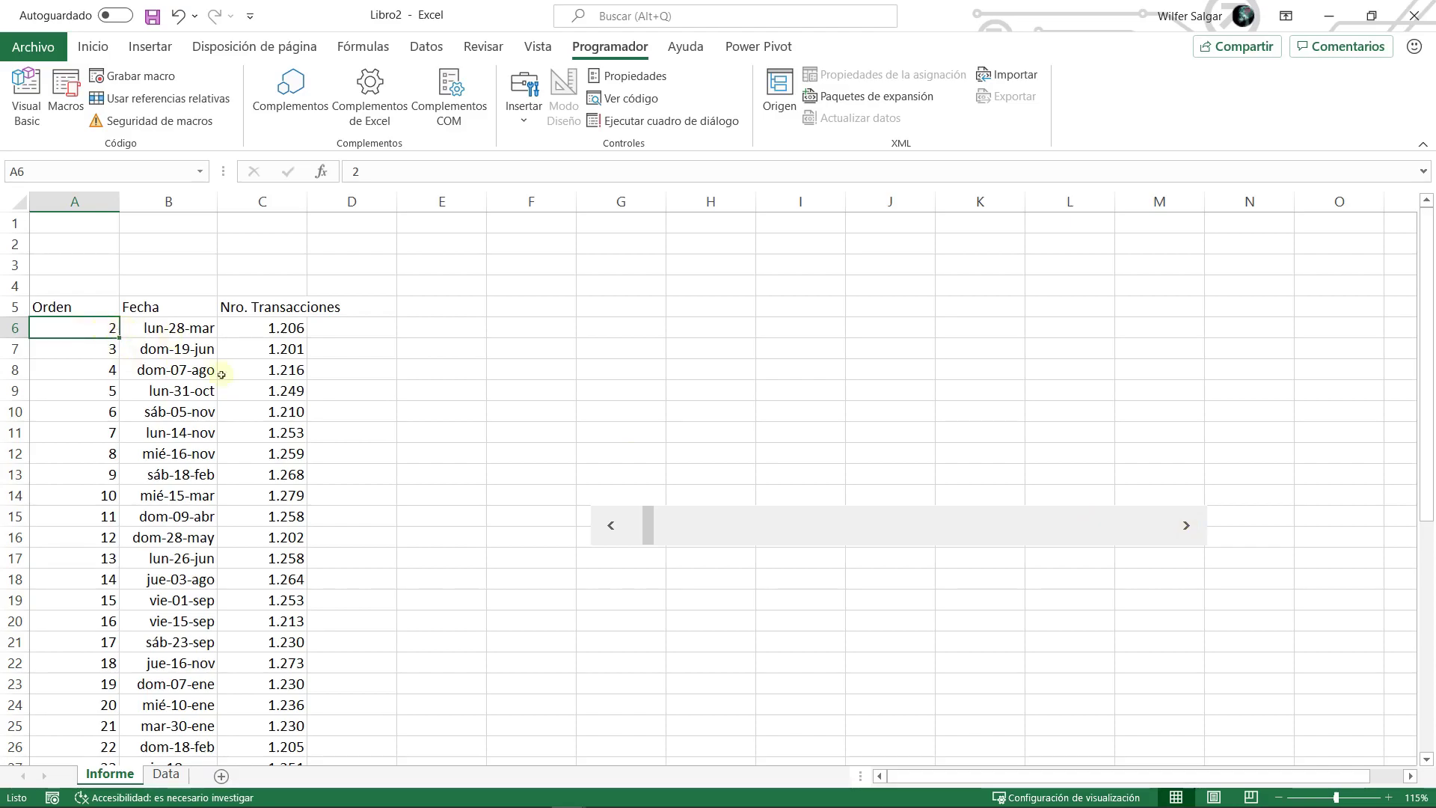
pyautogui.click(167, 774)
pyautogui.moveTo(96, 275); pyautogui.dragTo(328, 278)
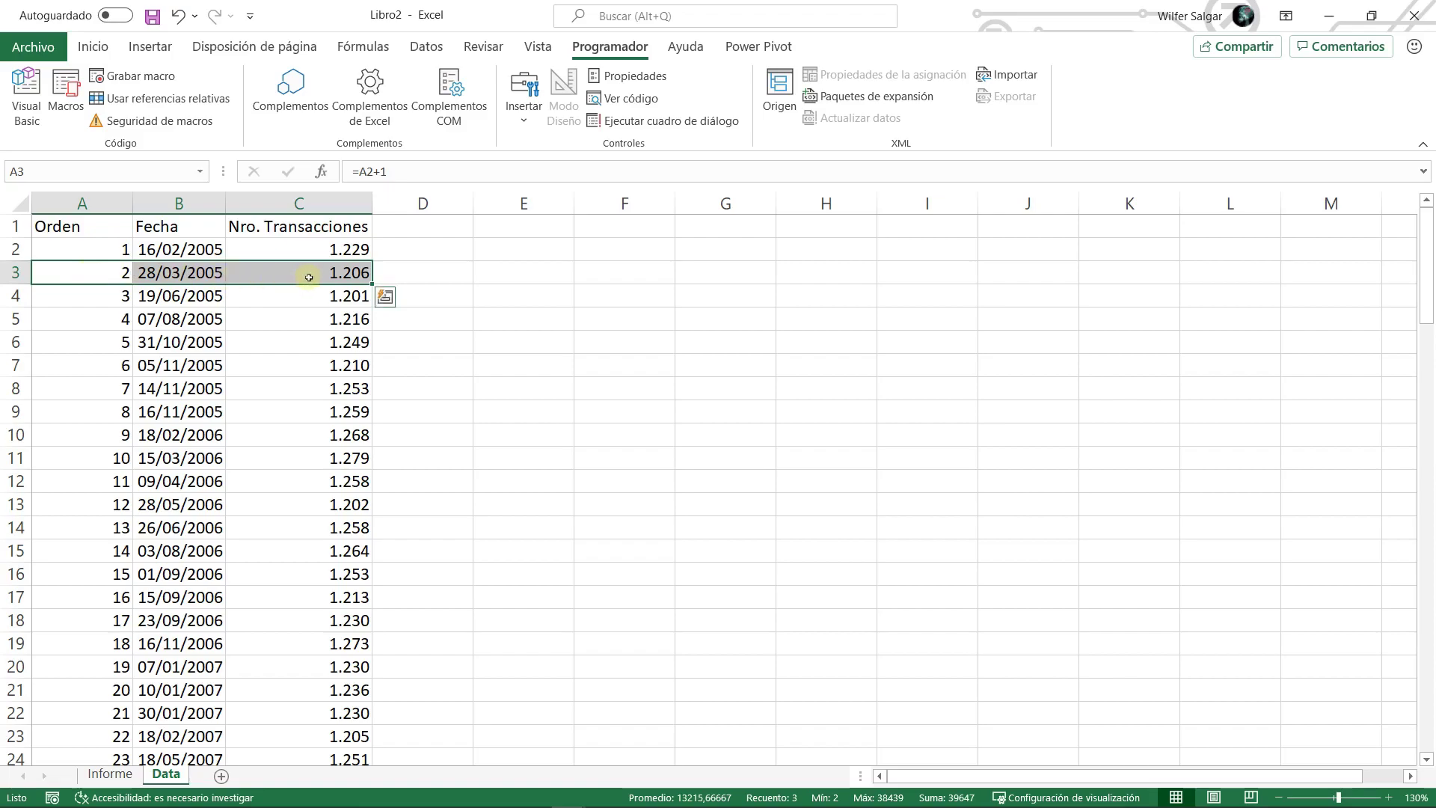
pyautogui.click(110, 774)
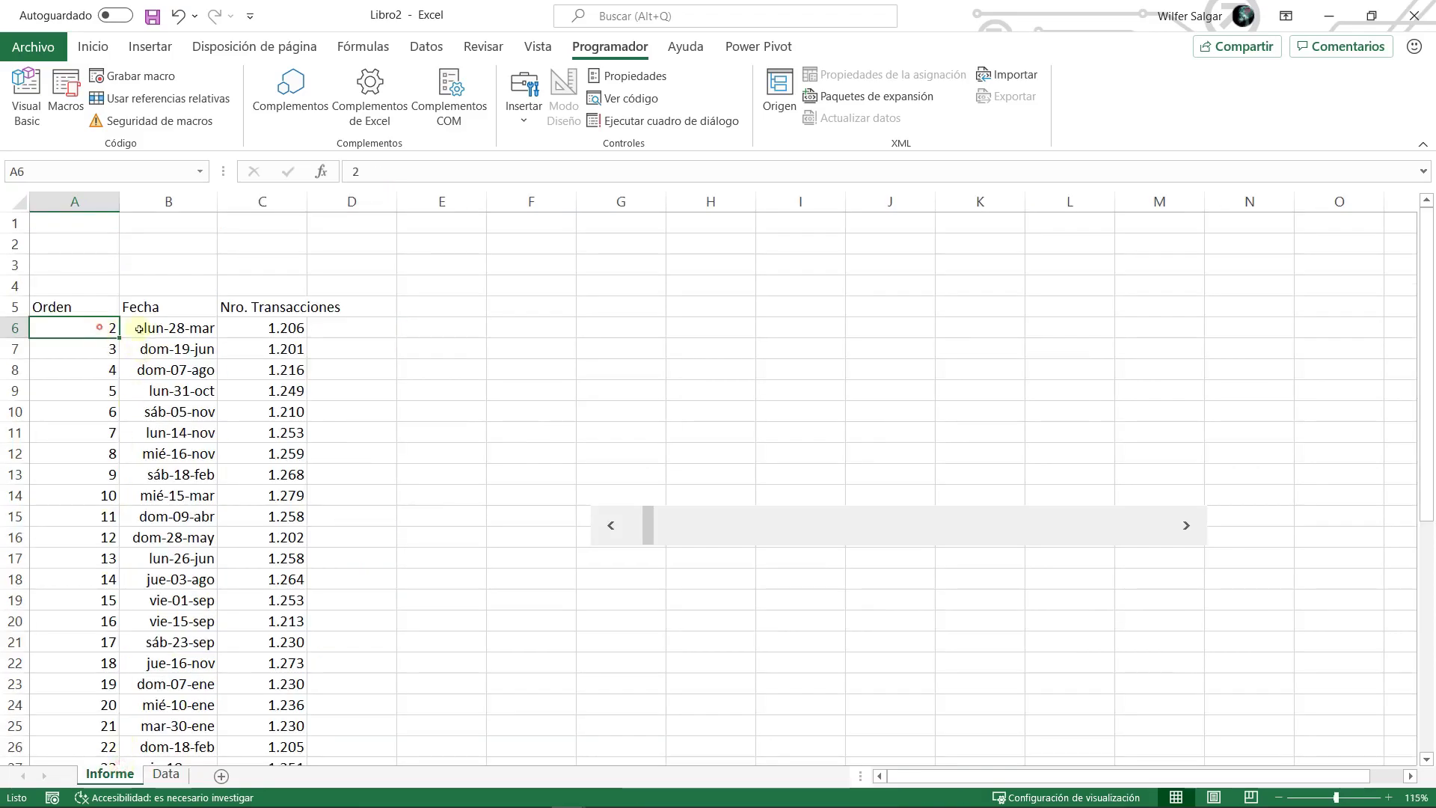
# - Advance the scroll bar by one page and review the order, date and transaction values in the first rows of Informe
pyautogui.moveTo(113, 329); pyautogui.dragTo(247, 331)
pyautogui.click(78, 349)
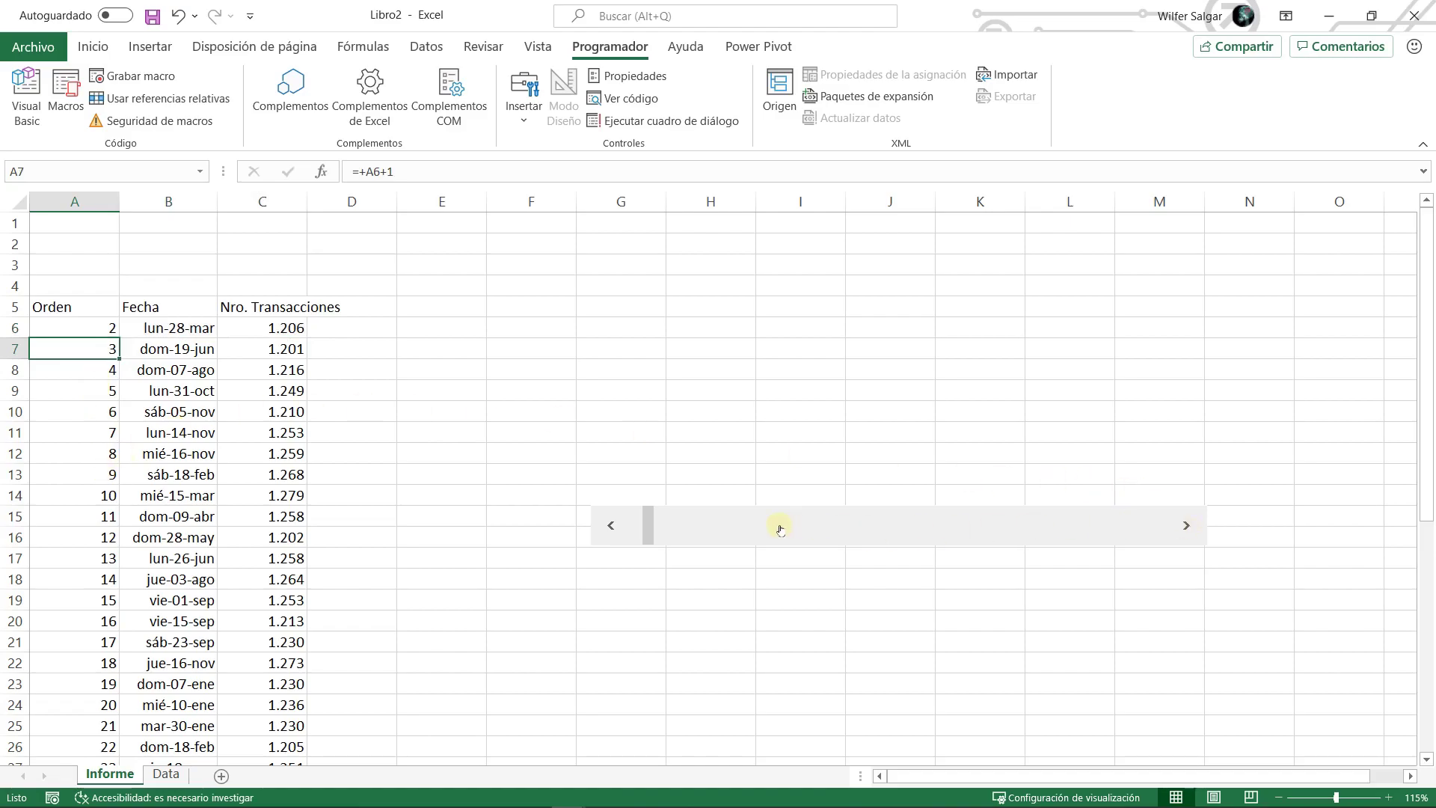
pyautogui.click(722, 526)
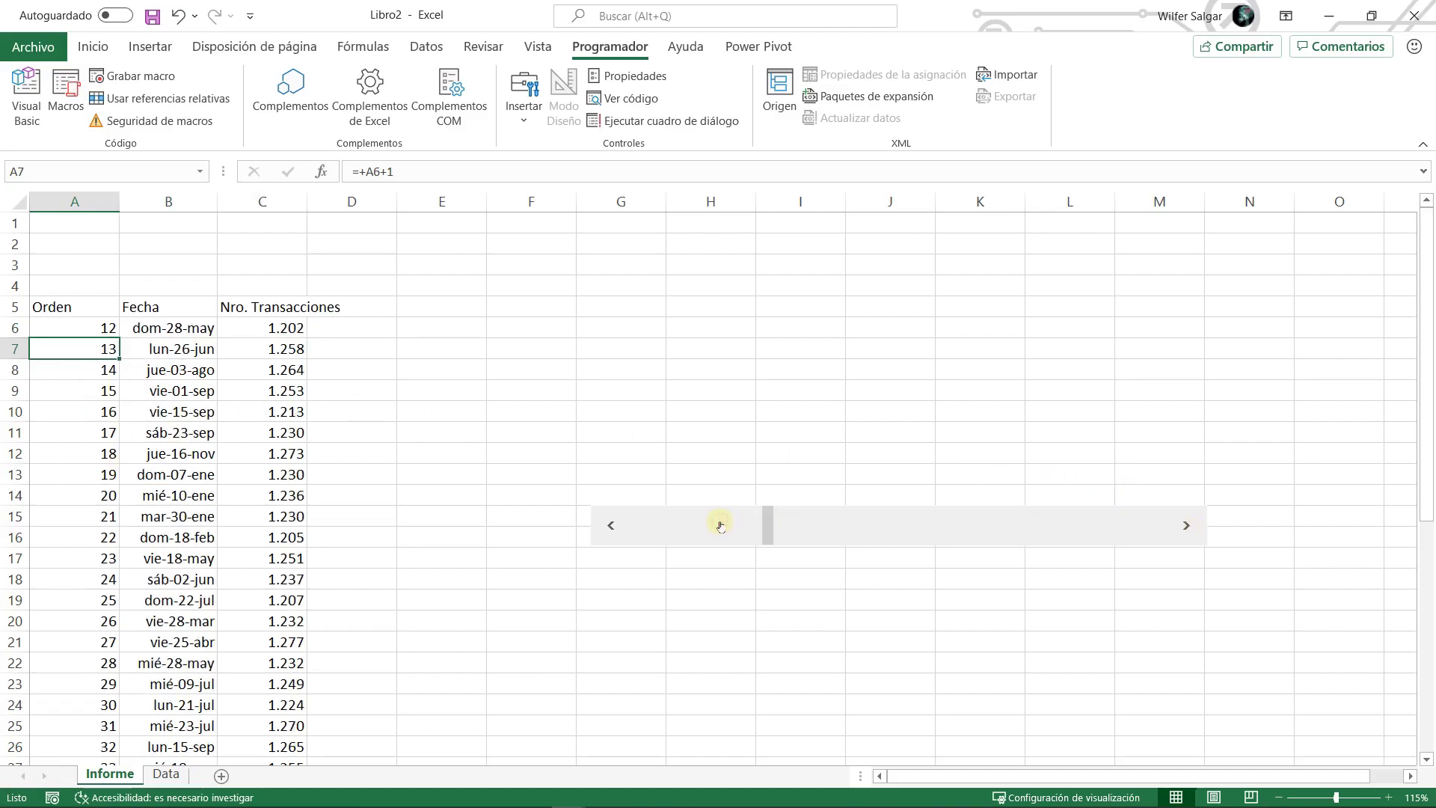
pyautogui.click(75, 329)
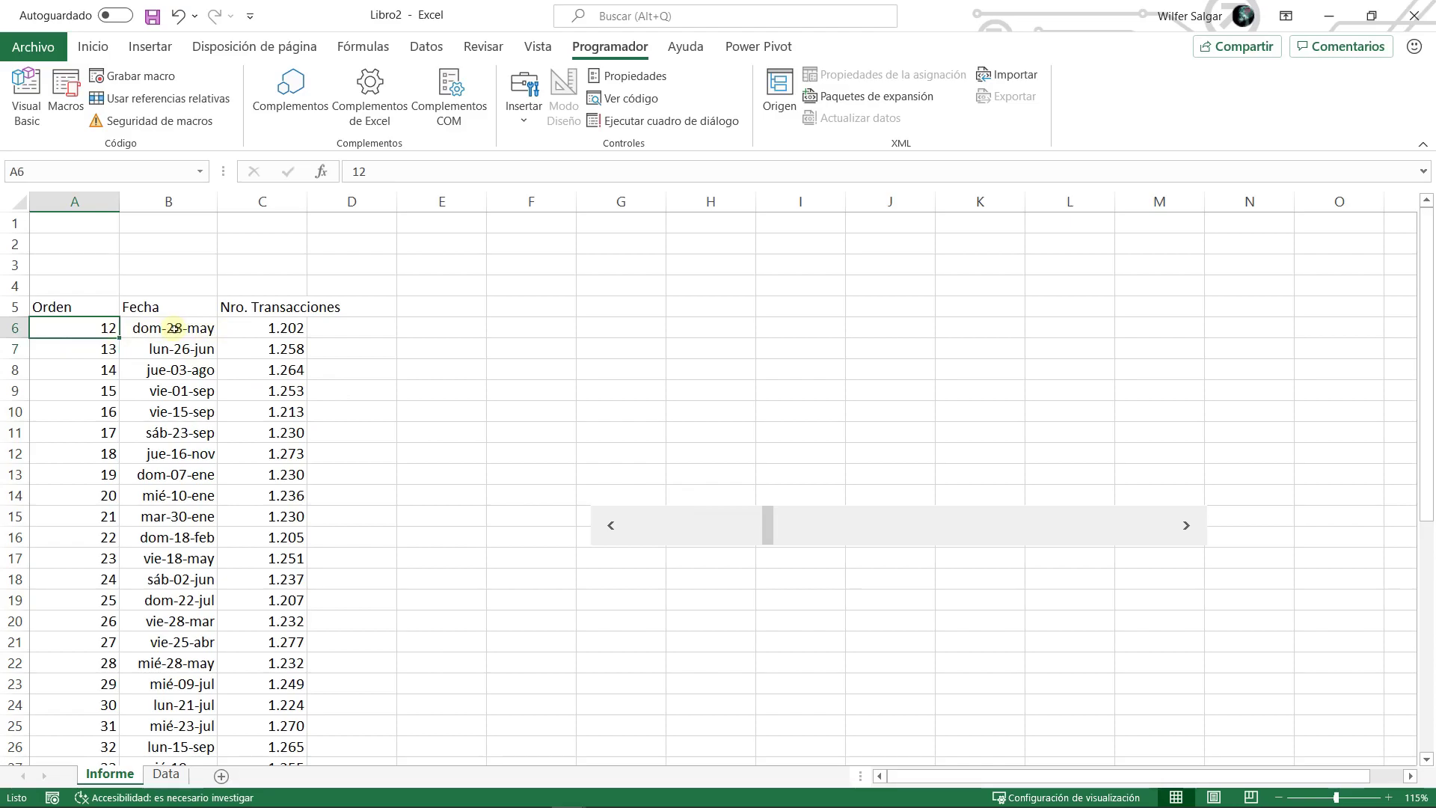
pyautogui.click(174, 328)
pyautogui.moveTo(171, 349); pyautogui.dragTo(276, 409)
pyautogui.click(82, 345)
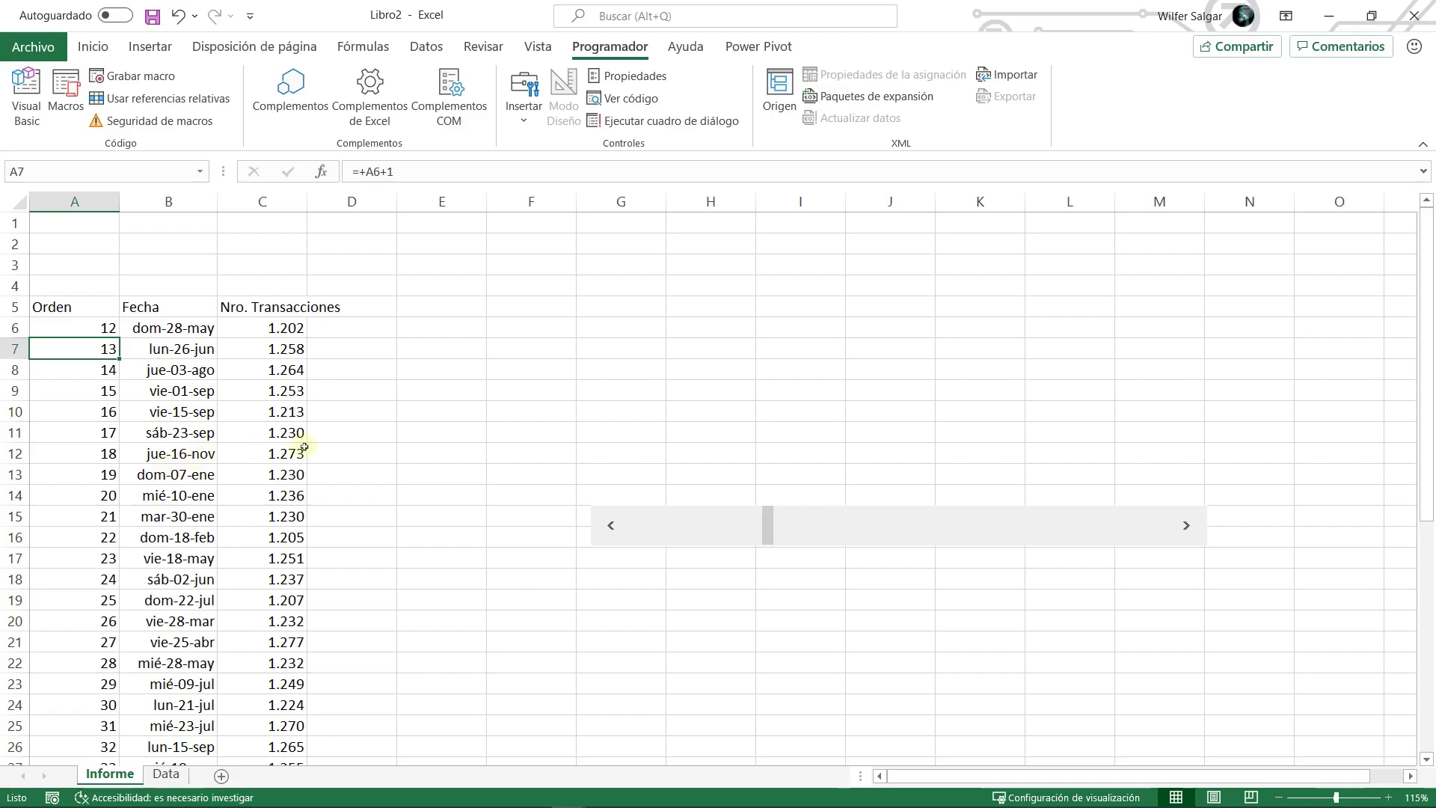
# - Advance the scroll bar one order at a time until the Informe table starts at order 29
pyautogui.click(1185, 526)
pyautogui.click(1185, 525)
pyautogui.click(1185, 526)
pyautogui.click(1185, 526)
pyautogui.click(1185, 526)
pyautogui.click(1185, 526)
pyautogui.click(1185, 526)
pyautogui.click(1185, 526)
pyautogui.click(1185, 526)
pyautogui.click(1185, 526)
pyautogui.click(1185, 526)
pyautogui.click(1185, 526)
pyautogui.click(1185, 526)
pyautogui.click(1185, 525)
pyautogui.click(1185, 526)
pyautogui.click(1185, 525)
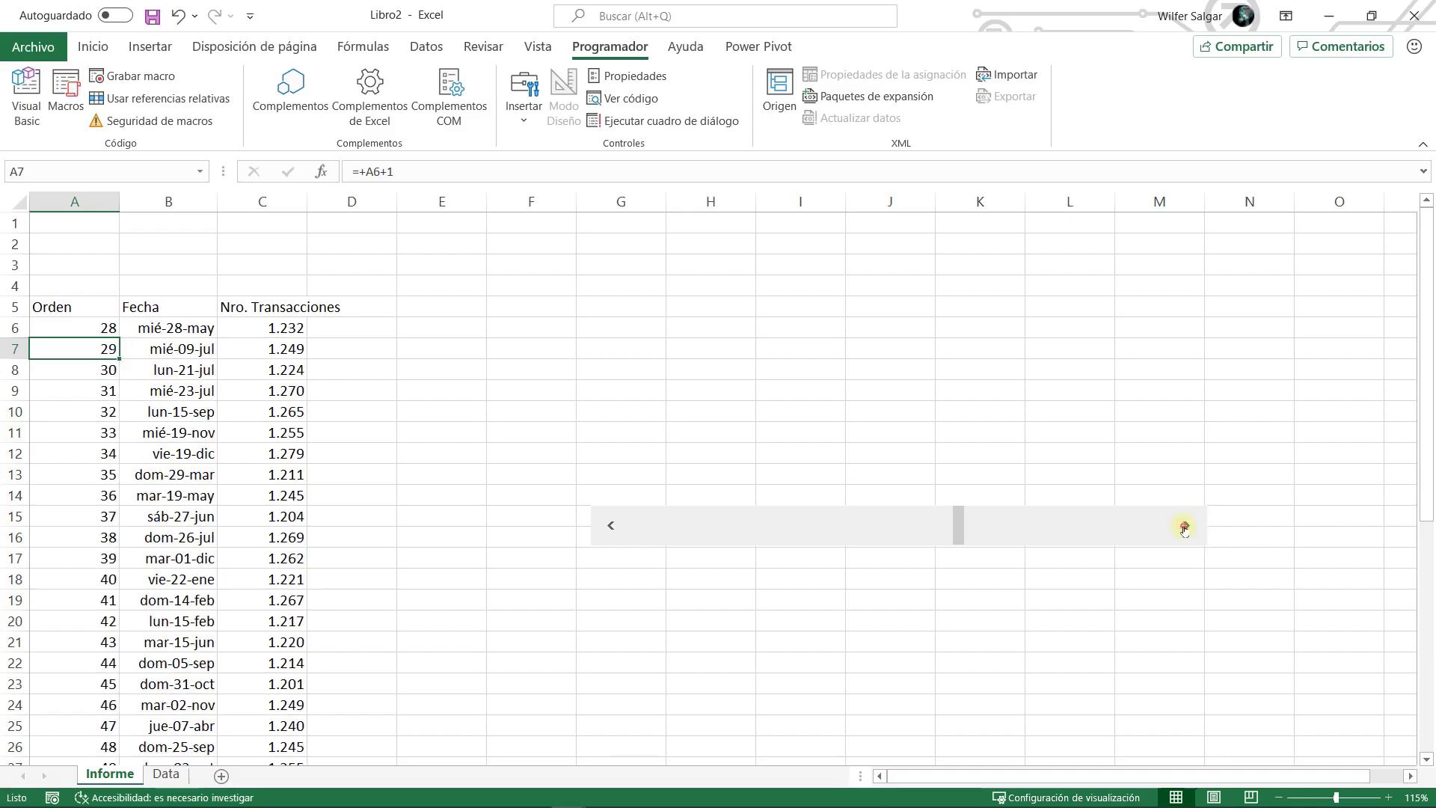
pyautogui.click(1185, 526)
pyautogui.click(88, 323)
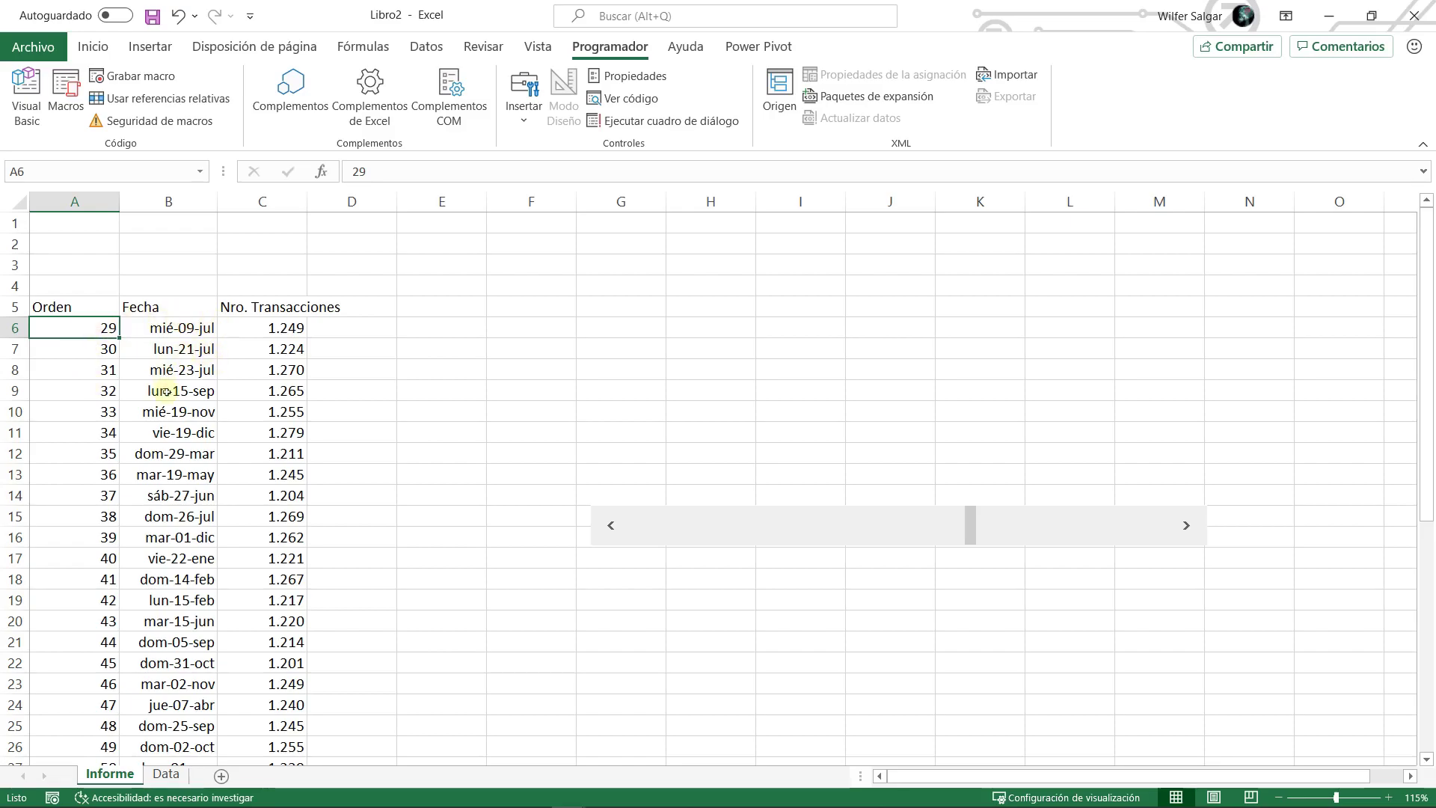
# - Examine the Informe table's extent down to row 45, and its header and first record in rows 5 and 6
pyautogui.scroll(-12, 78, 374)
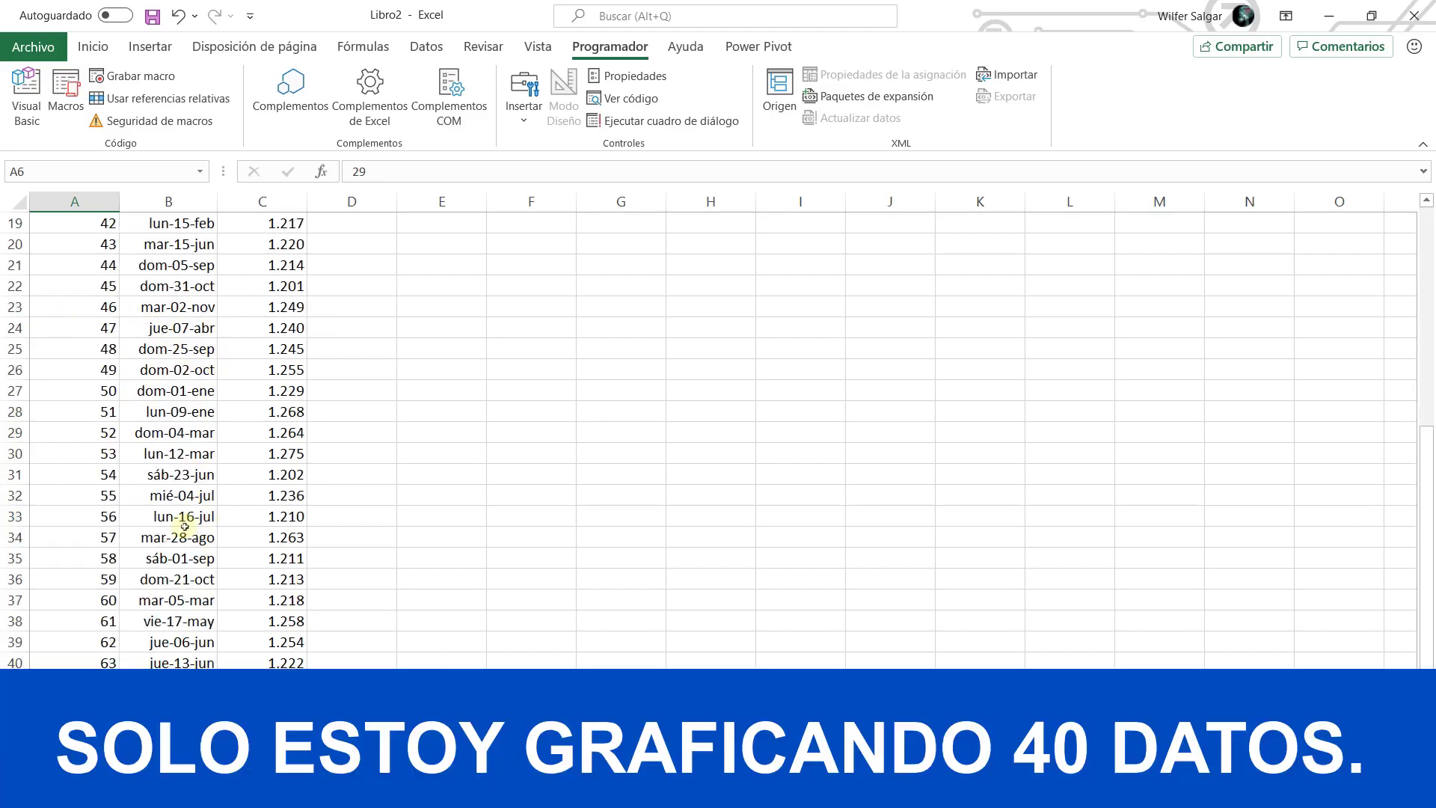
pyautogui.click(74, 392)
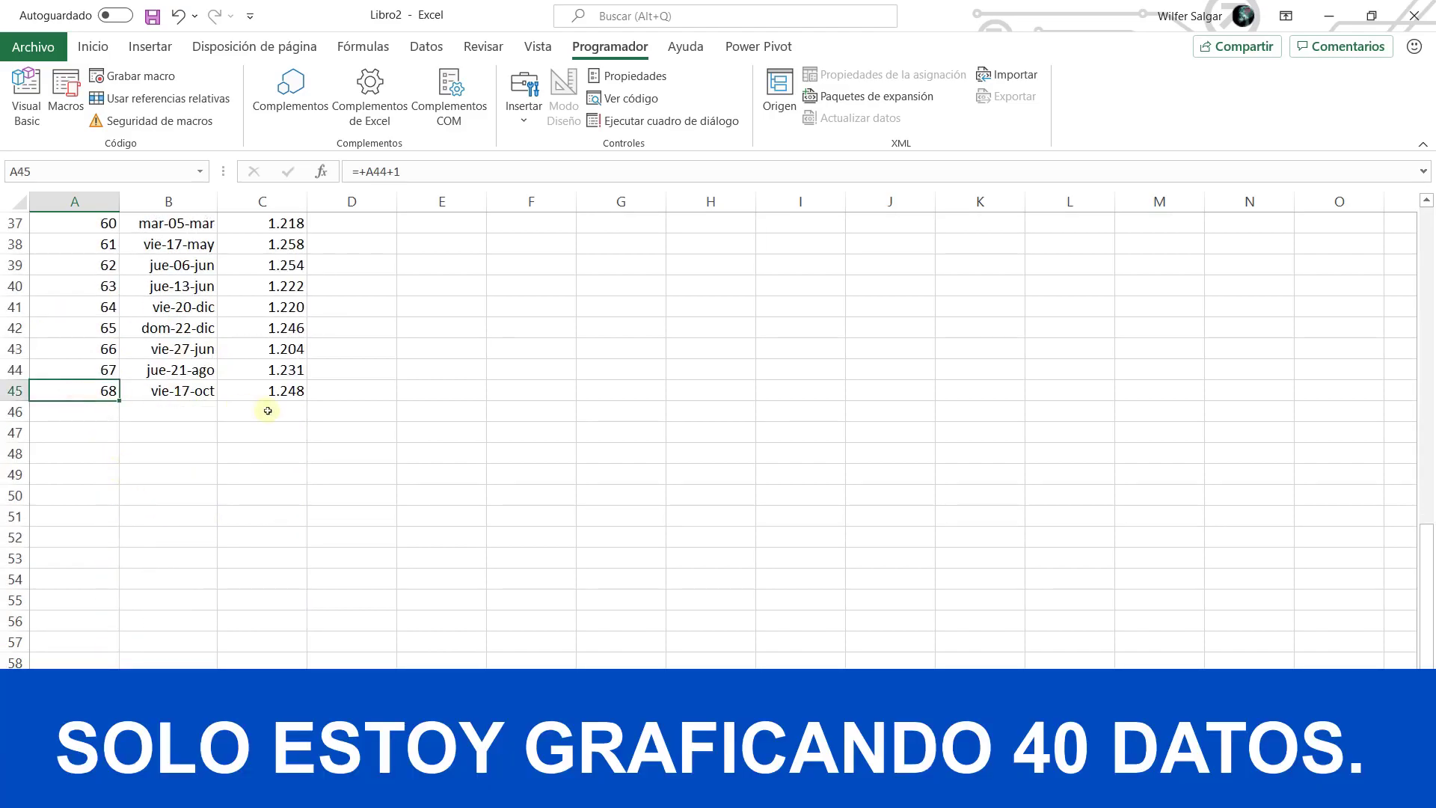
pyautogui.scroll(6, 227, 457)
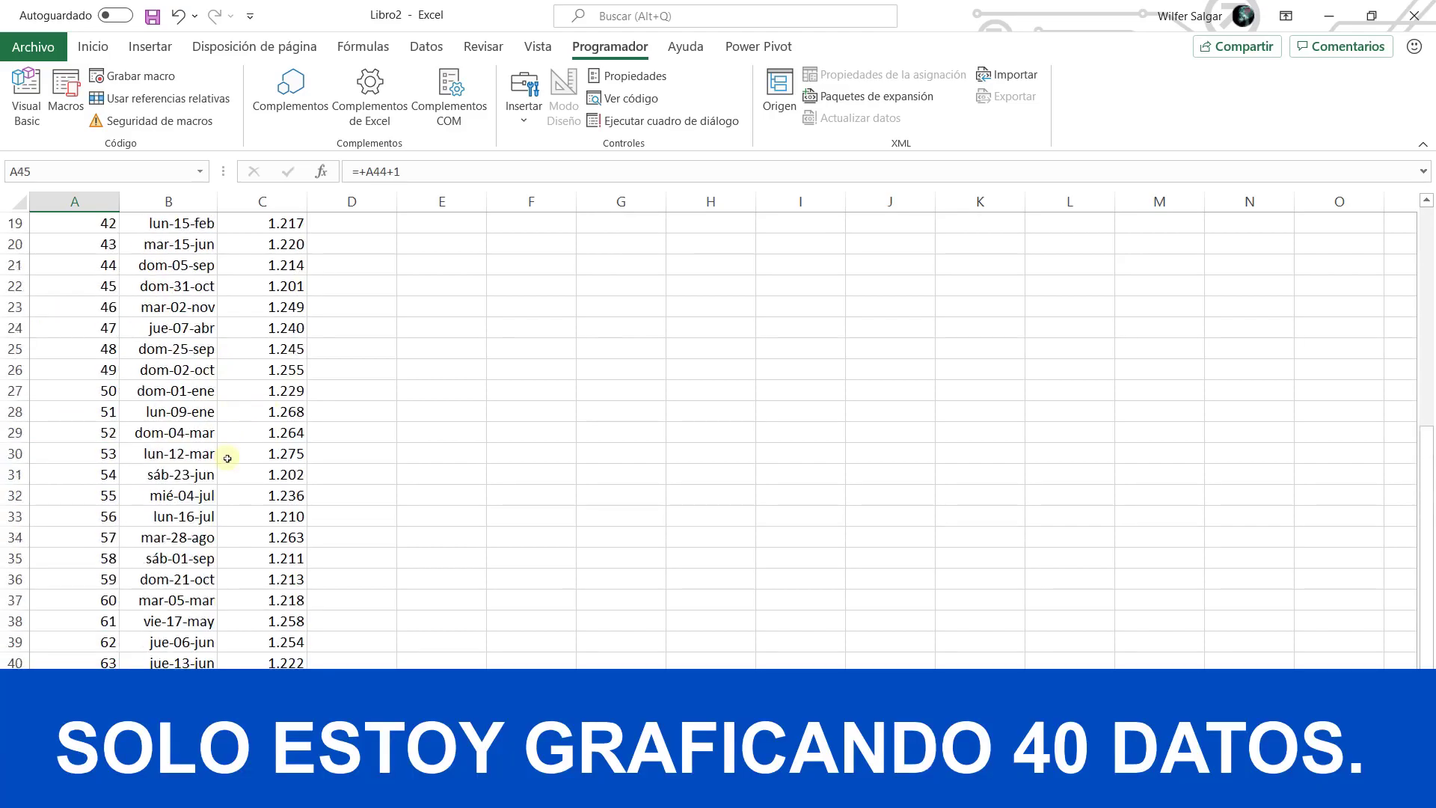
pyautogui.scroll(6, 227, 458)
pyautogui.click(101, 329)
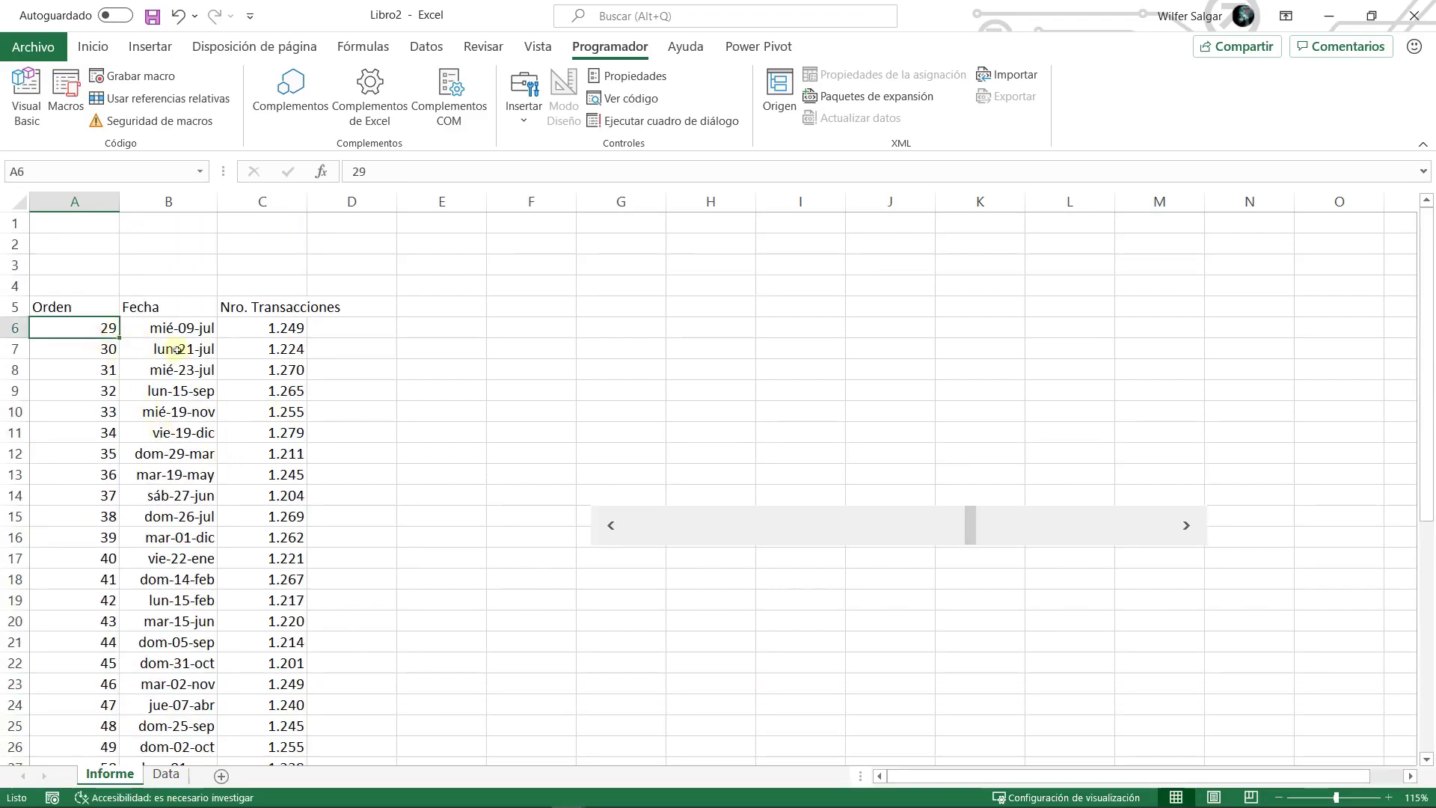
pyautogui.moveTo(93, 306); pyautogui.dragTo(288, 616)
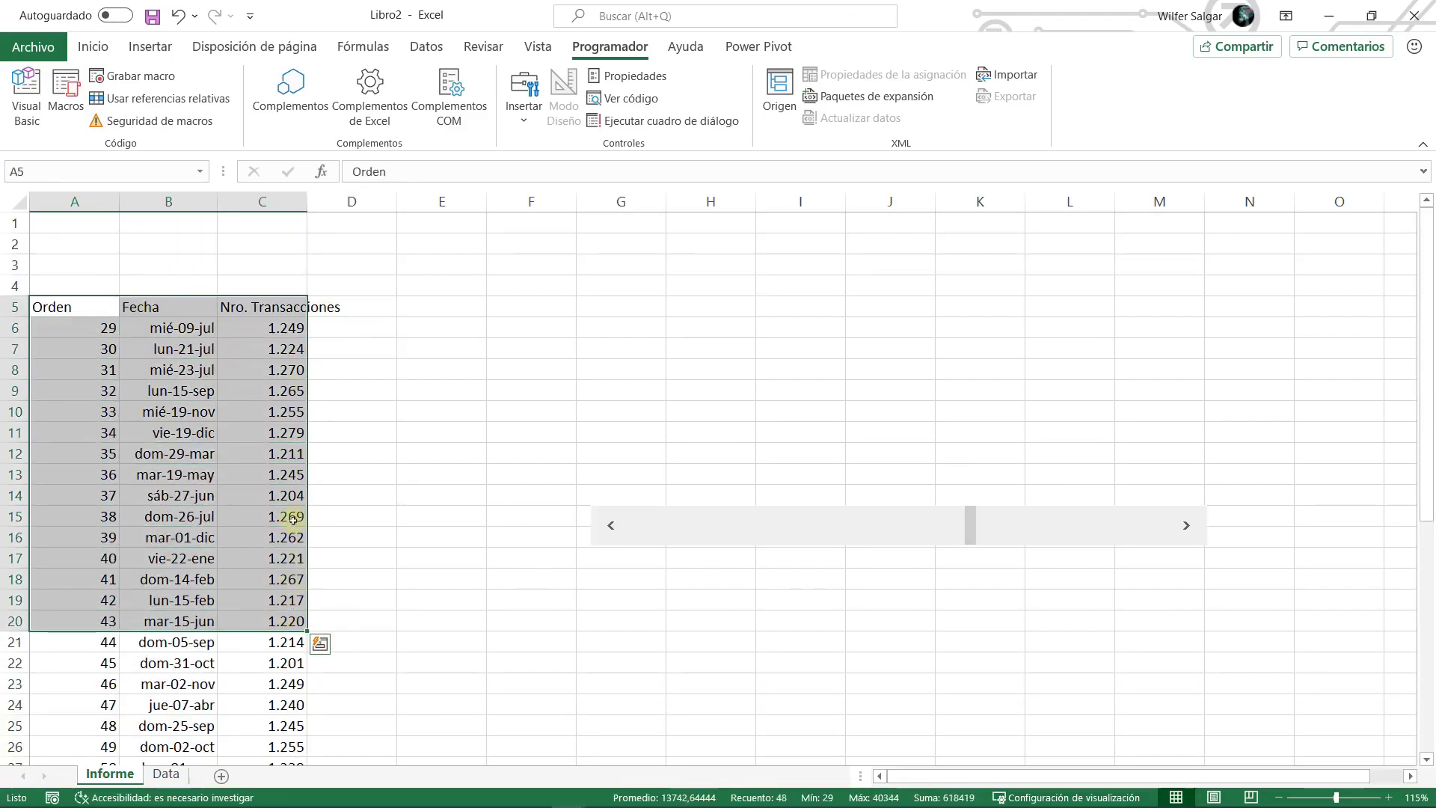
pyautogui.click(98, 311)
pyautogui.moveTo(63, 331); pyautogui.dragTo(277, 329)
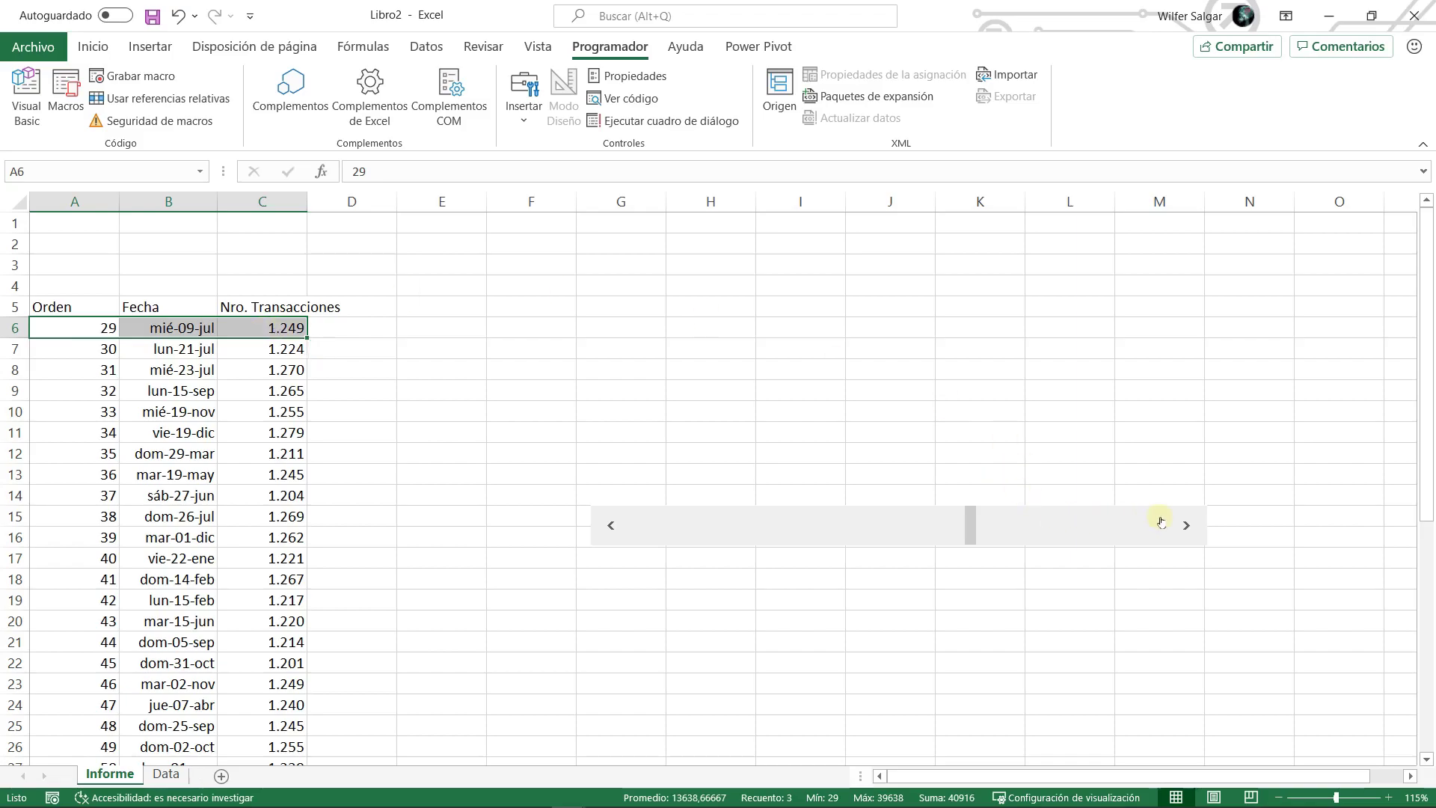
# - Advance the scroll bar until the table starts at order 36, and return it to order 1
pyautogui.click(1194, 531)
pyautogui.click(1194, 531)
pyautogui.click(1194, 531)
pyautogui.click(1194, 531)
pyautogui.click(1194, 531)
pyautogui.click(1194, 532)
pyautogui.click(1194, 531)
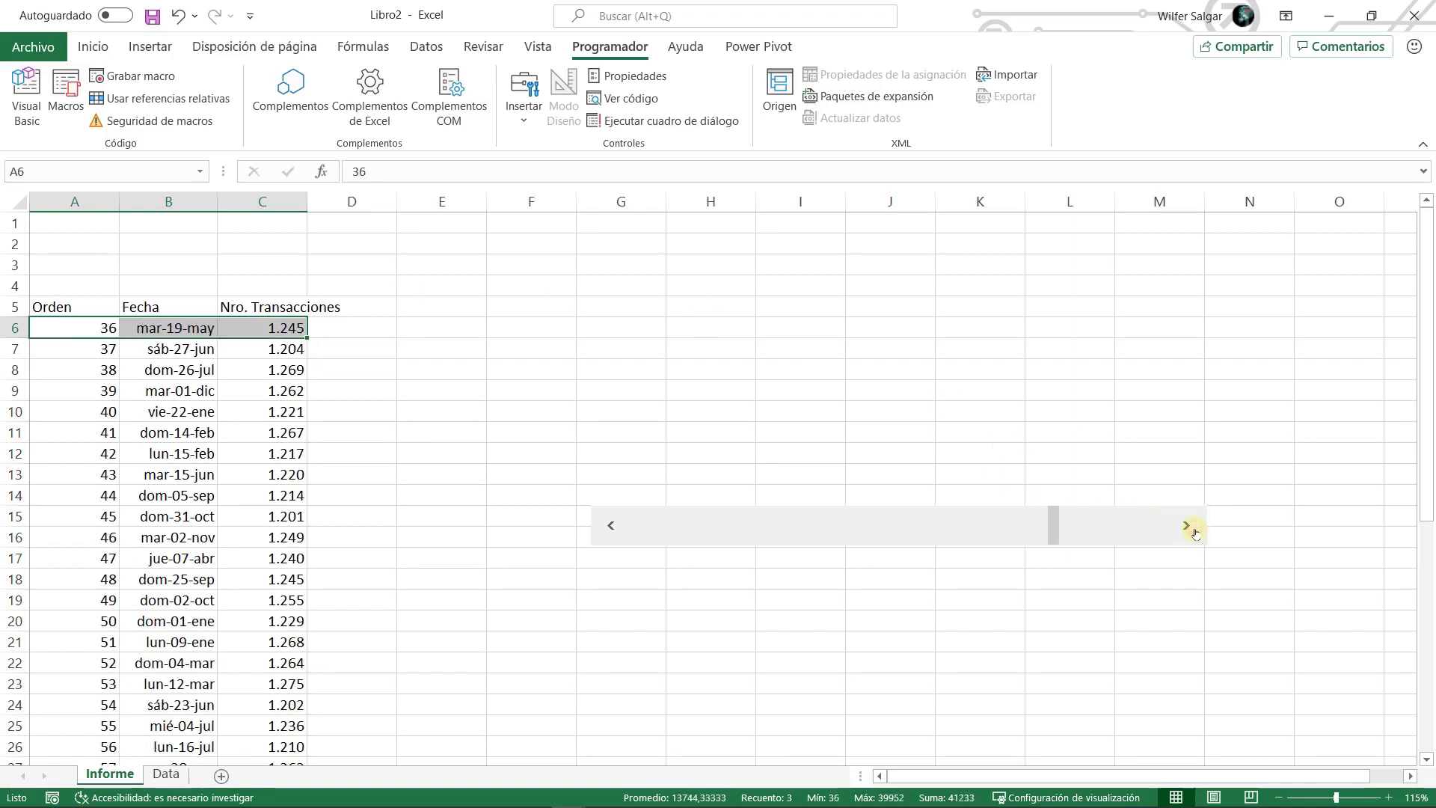
pyautogui.click(653, 530)
pyautogui.moveTo(933, 523); pyautogui.dragTo(599, 523)
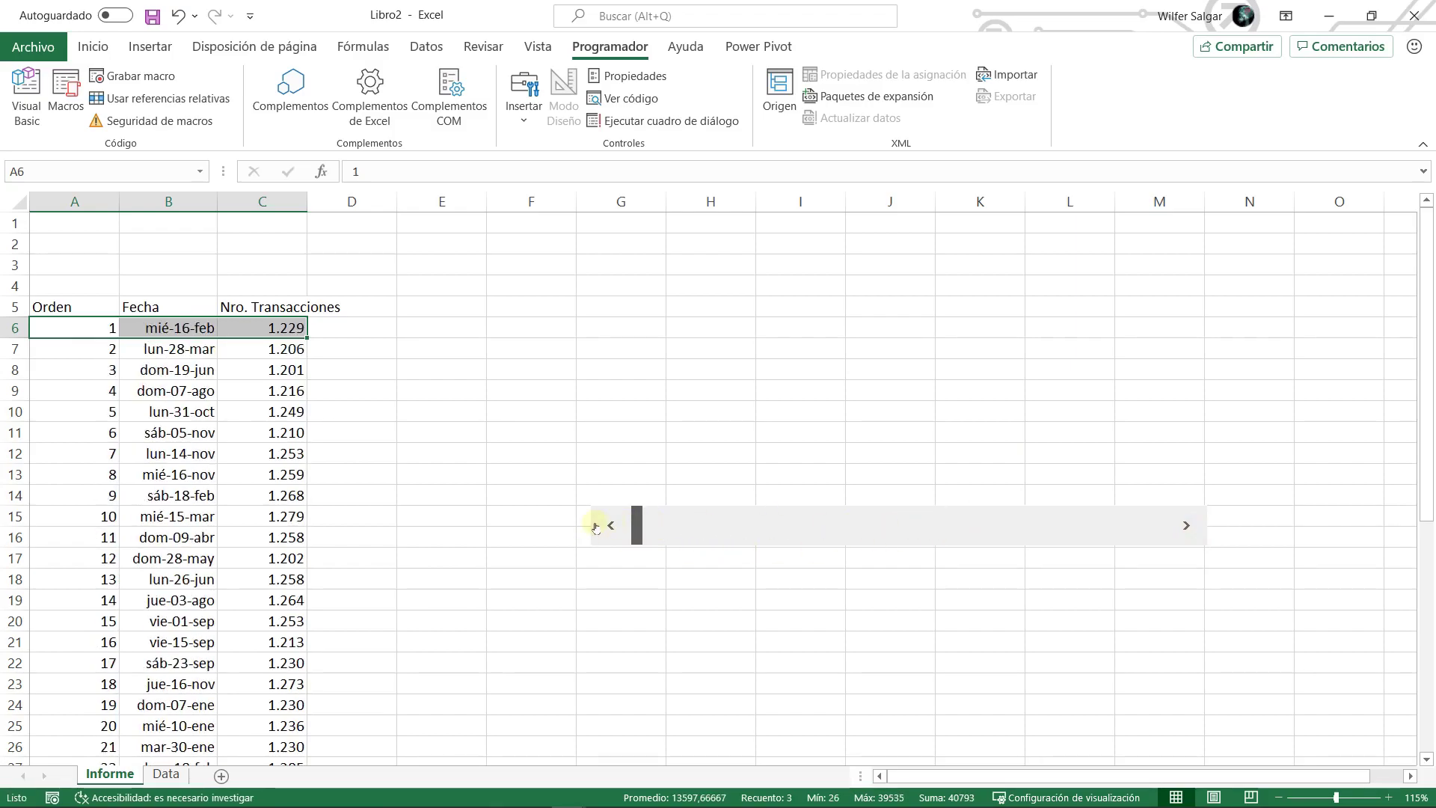
pyautogui.click(105, 330)
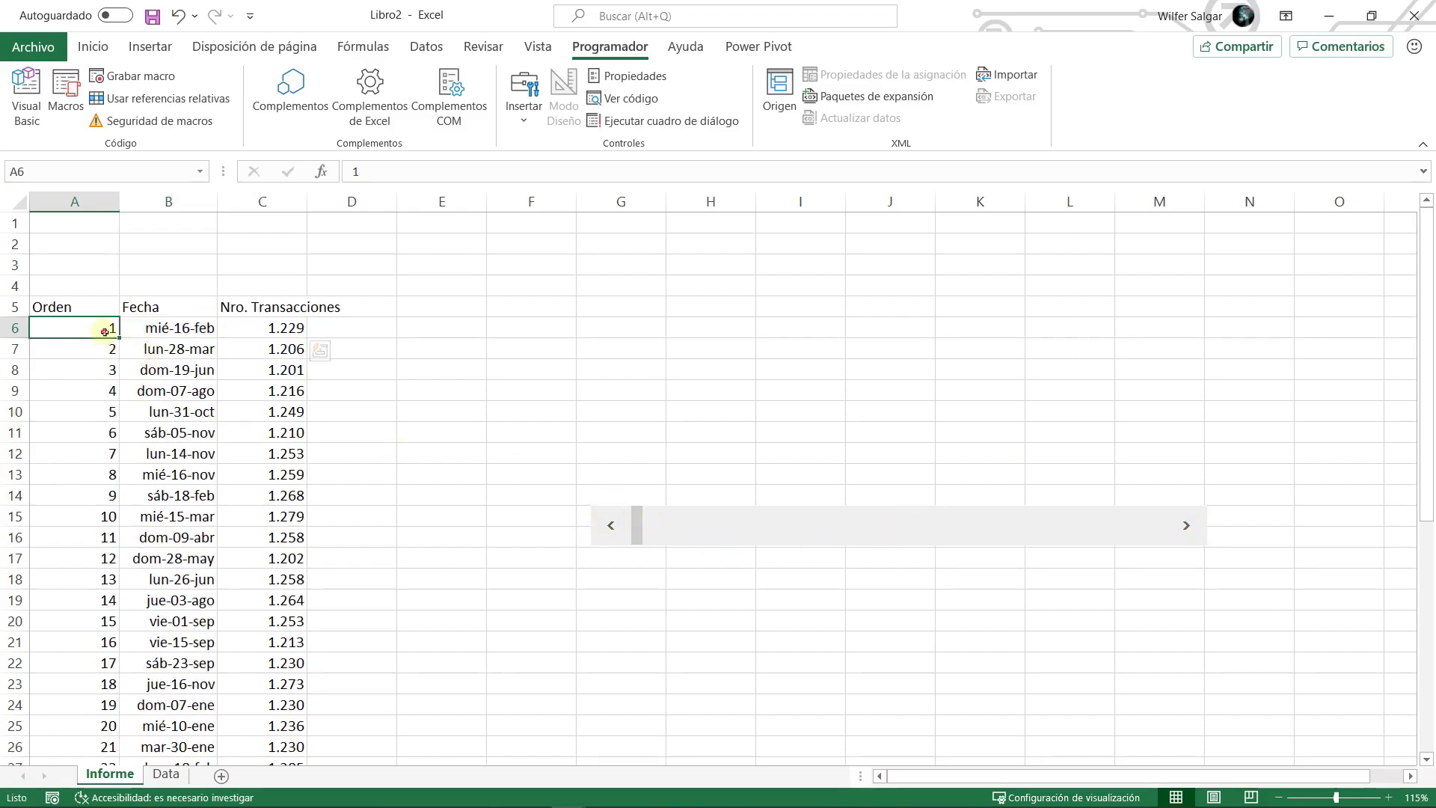
# - Set the scroll bar's maximum value to 60 and leave it at its minimum position
pyautogui.rightClick(803, 520)
pyautogui.click(879, 699)
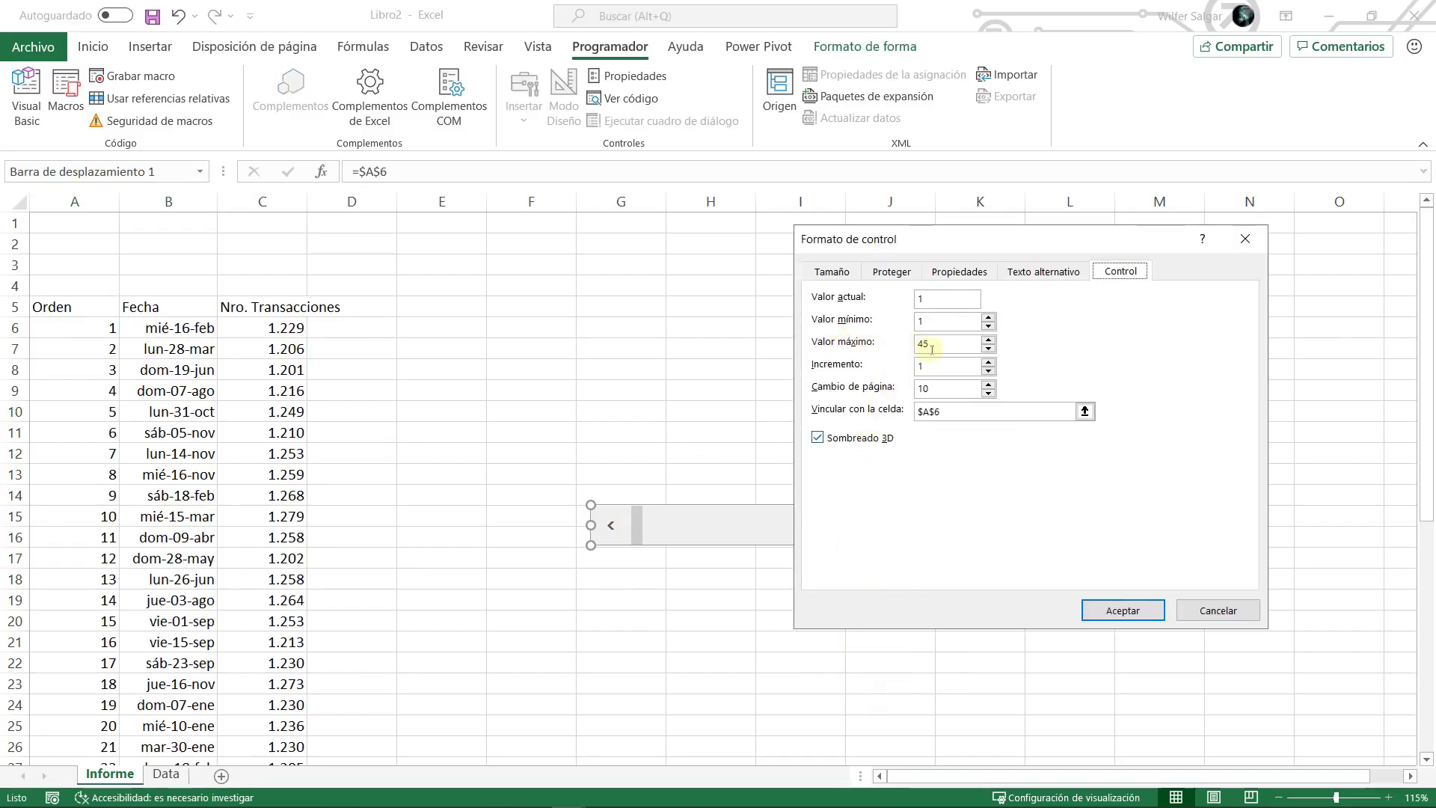
pyautogui.moveTo(939, 346); pyautogui.dragTo(909, 336)
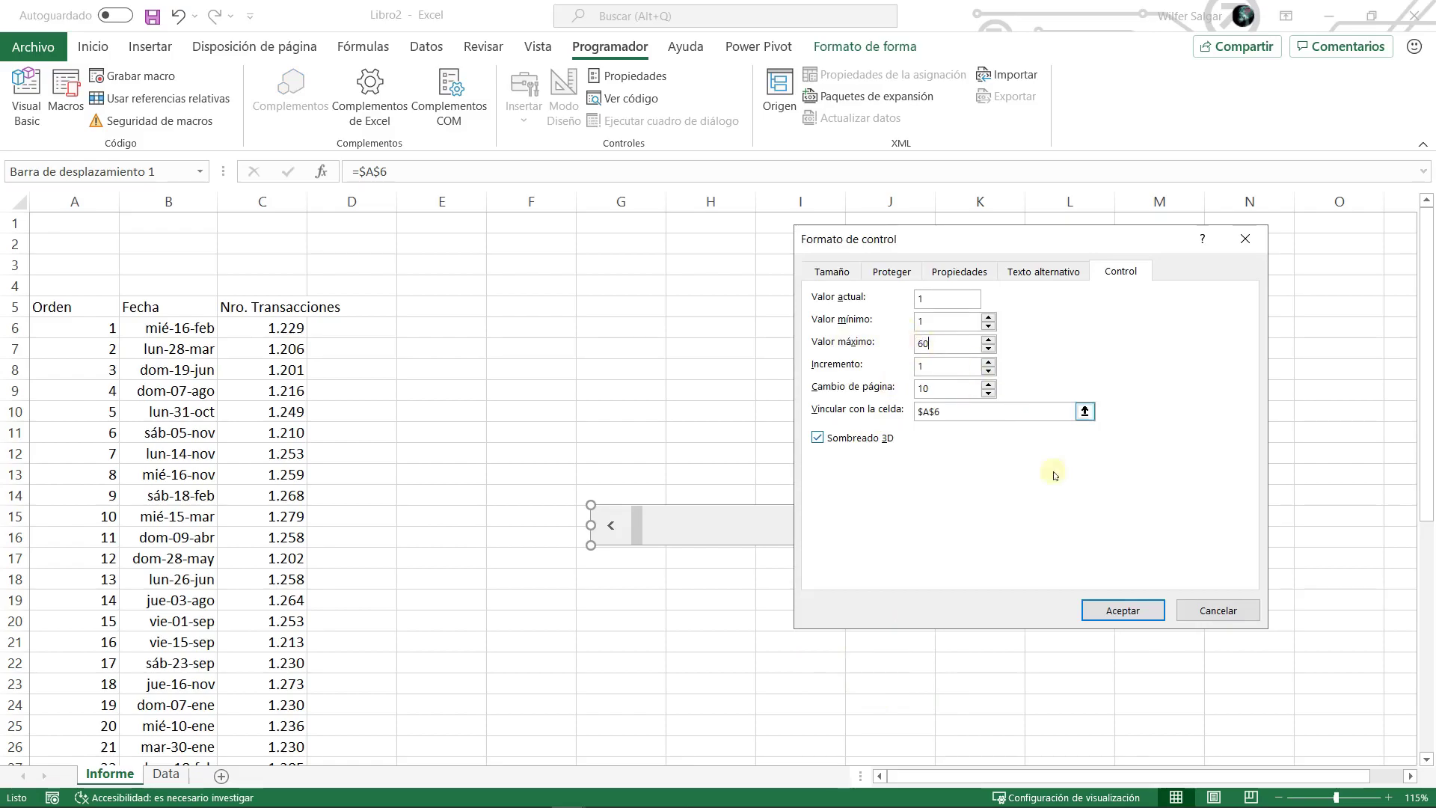
pyautogui.click(1125, 610)
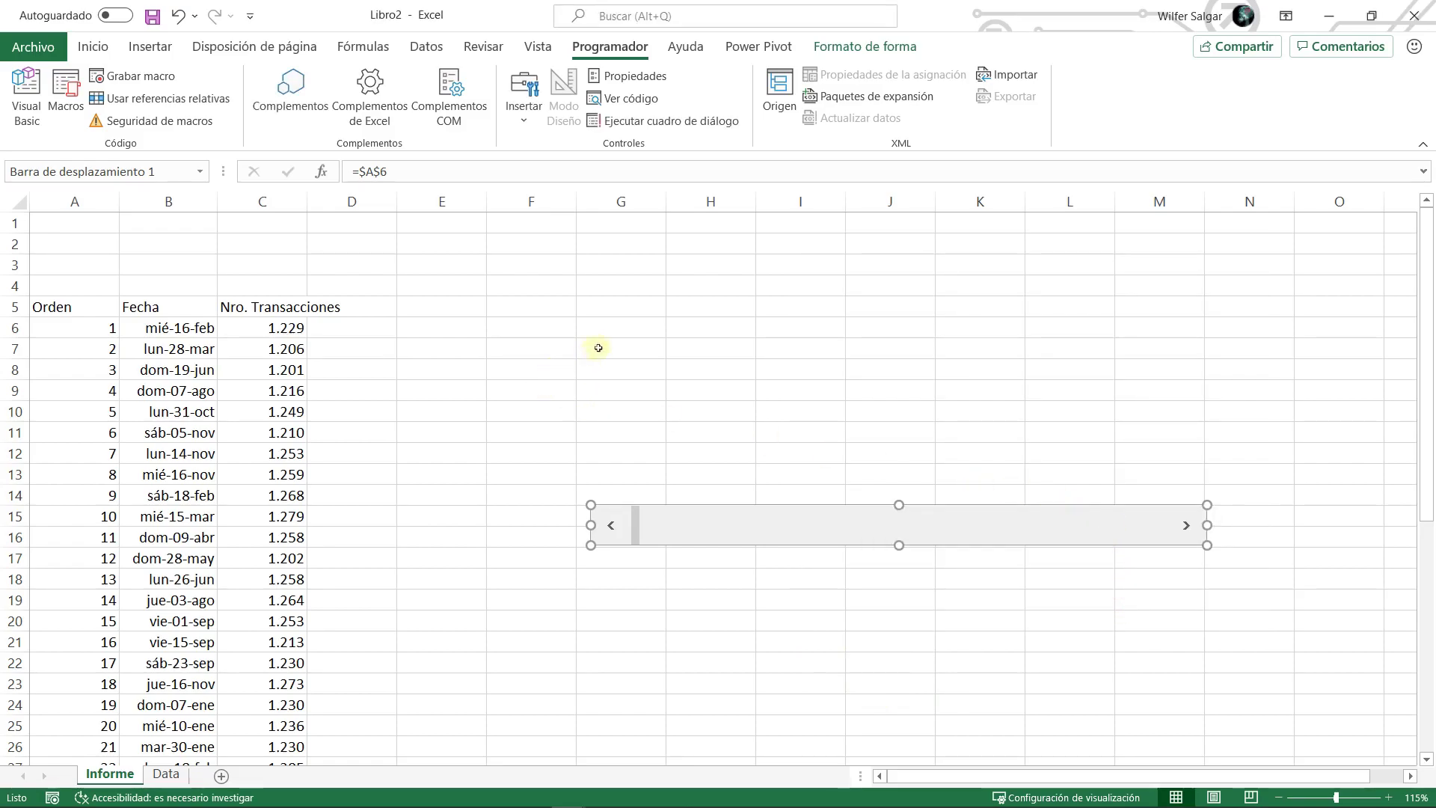
pyautogui.click(464, 329)
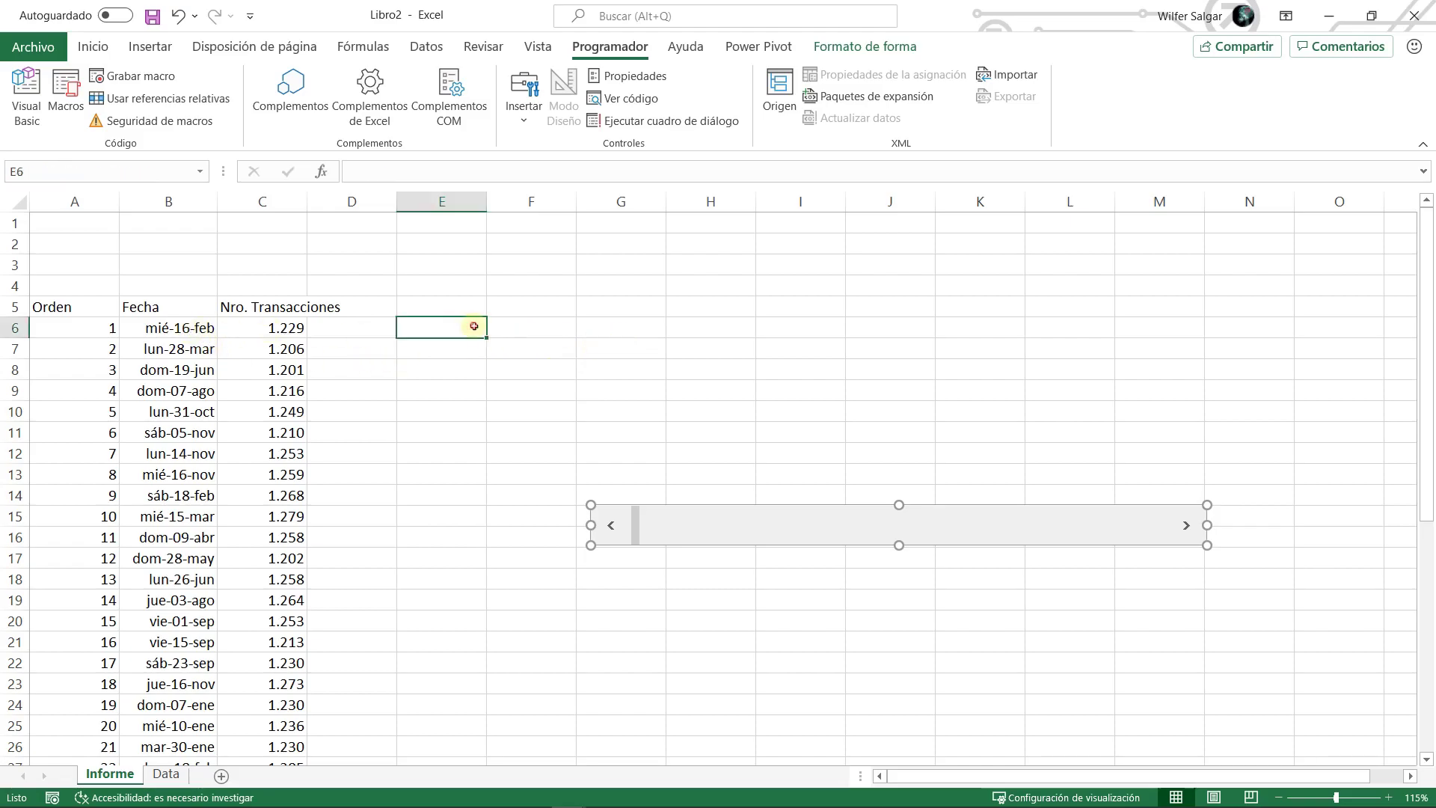
pyautogui.moveTo(637, 526); pyautogui.dragTo(590, 526)
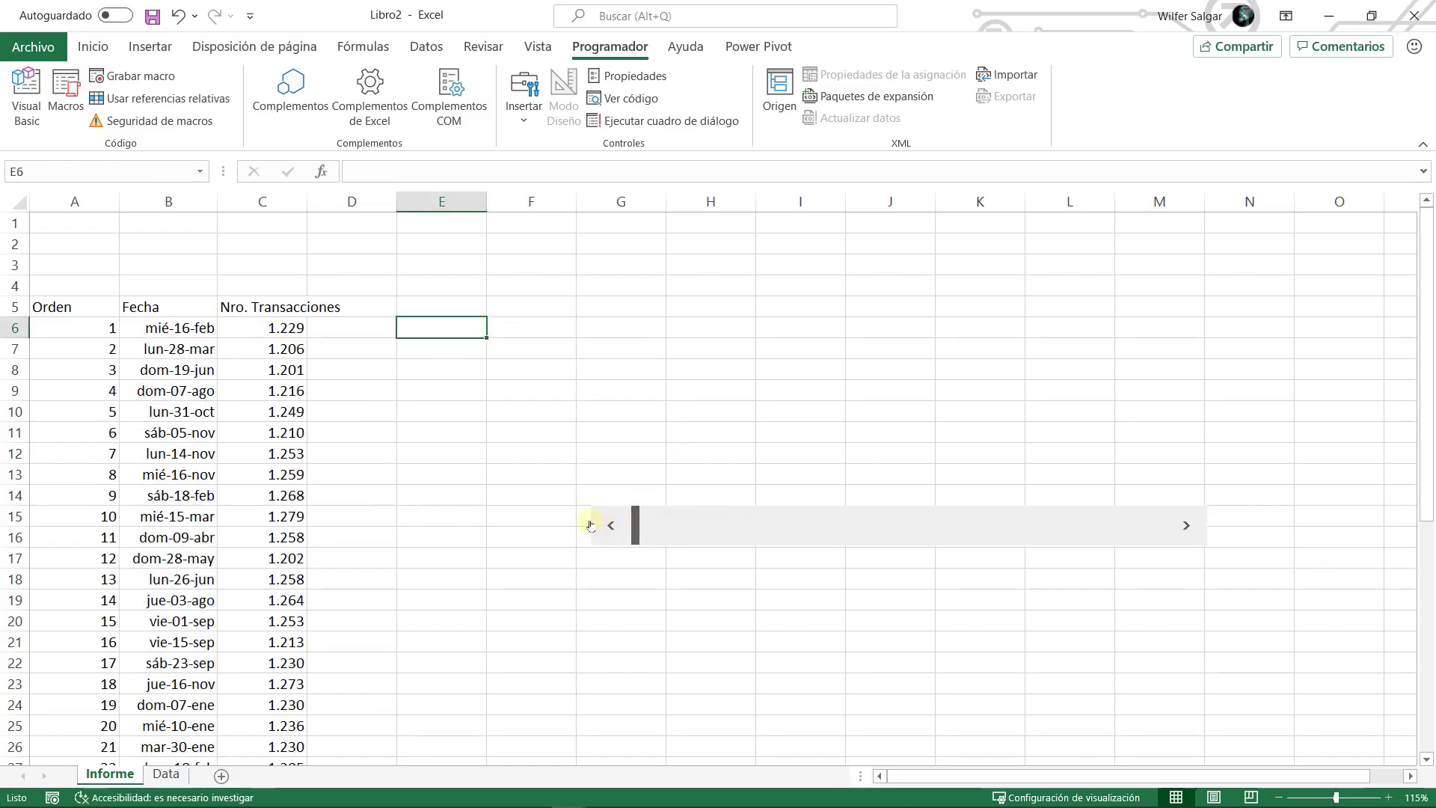
# - Check the BUSCARV formula in B6 and examine the Data records down to the last row, returning to Informe
pyautogui.click(166, 329)
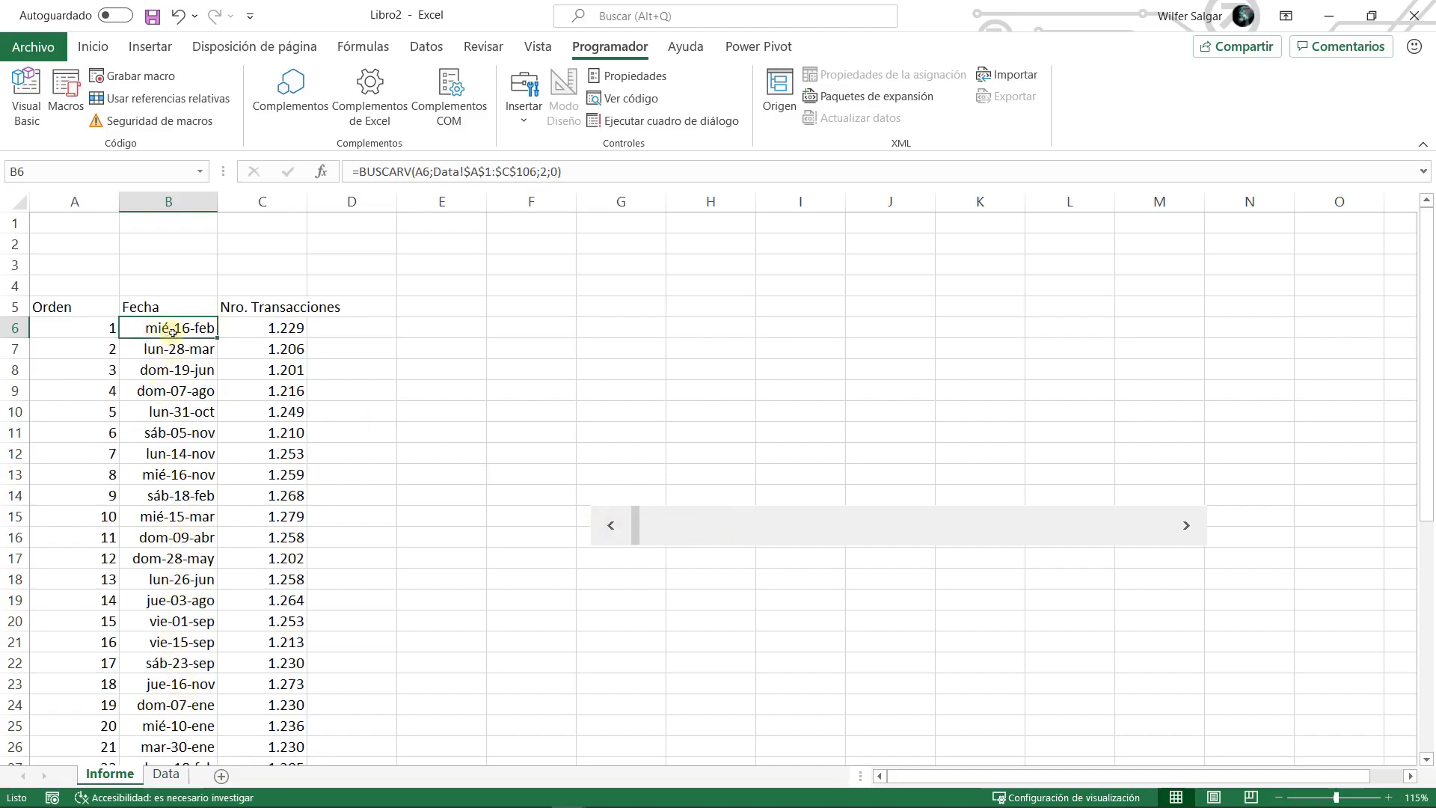
pyautogui.click(167, 774)
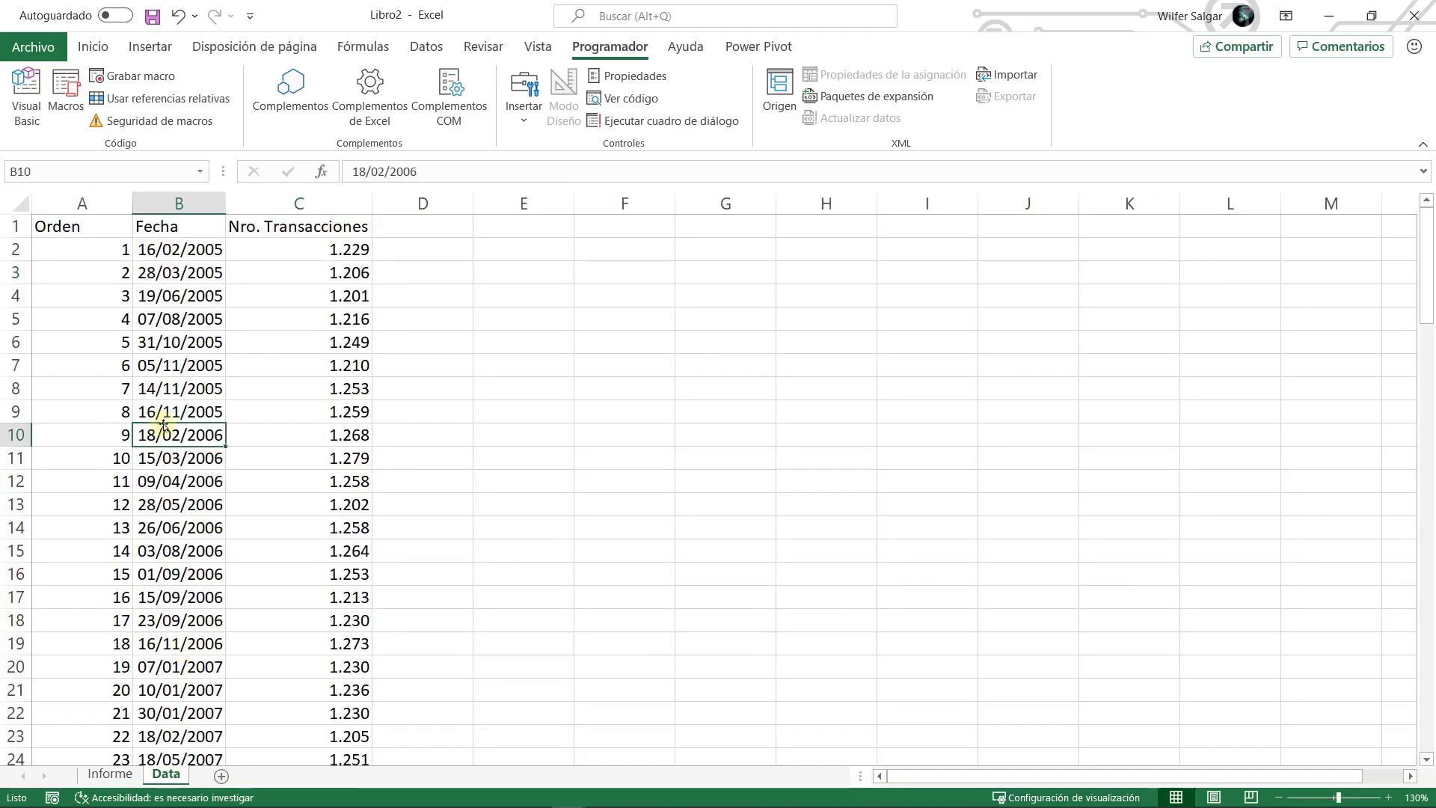
pyautogui.press('Left')
pyautogui.press('Down')
pyautogui.press('Down')
pyautogui.press('Down')
pyautogui.press('Down')
pyautogui.press('Down')
pyautogui.press('Down')
pyautogui.press('Down')
pyautogui.press('Down')
pyautogui.press('Down')
pyautogui.press('Down')
pyautogui.press('Down')
pyautogui.press('Down')
pyautogui.press('Down')
pyautogui.press('Down')
pyautogui.press('Down')
pyautogui.press('Down')
pyautogui.press('Down')
pyautogui.press('Down')
pyautogui.press('Down')
pyautogui.press('Down')
pyautogui.press('Down')
pyautogui.press('Down')
pyautogui.press('Down')
pyautogui.press('Down')
pyautogui.press('Down')
pyautogui.press('Down')
pyautogui.press('Down')
pyautogui.press('Down')
pyautogui.press('Down')
pyautogui.press('Down')
pyautogui.press('Down')
pyautogui.press('Down')
pyautogui.press('Down')
pyautogui.press('Down')
pyautogui.press('Down')
pyautogui.press('Down')
pyautogui.press('Down')
pyautogui.press('Down')
pyautogui.press('Down')
pyautogui.press('Down')
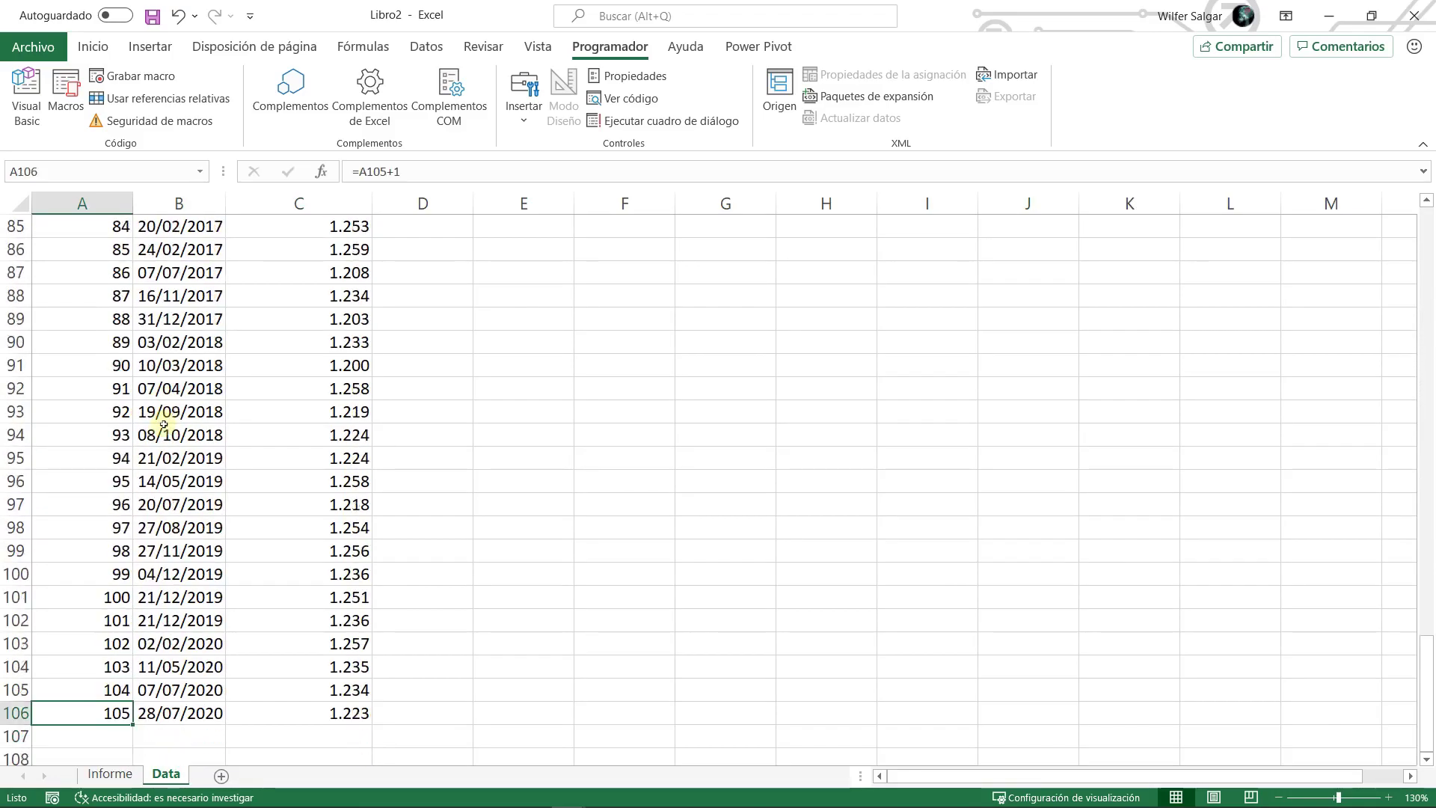
pyautogui.press('Right')
pyautogui.press('Right')
pyautogui.press('Left')
pyautogui.press('Left')
pyautogui.hotkey('ctrl', 'Home')
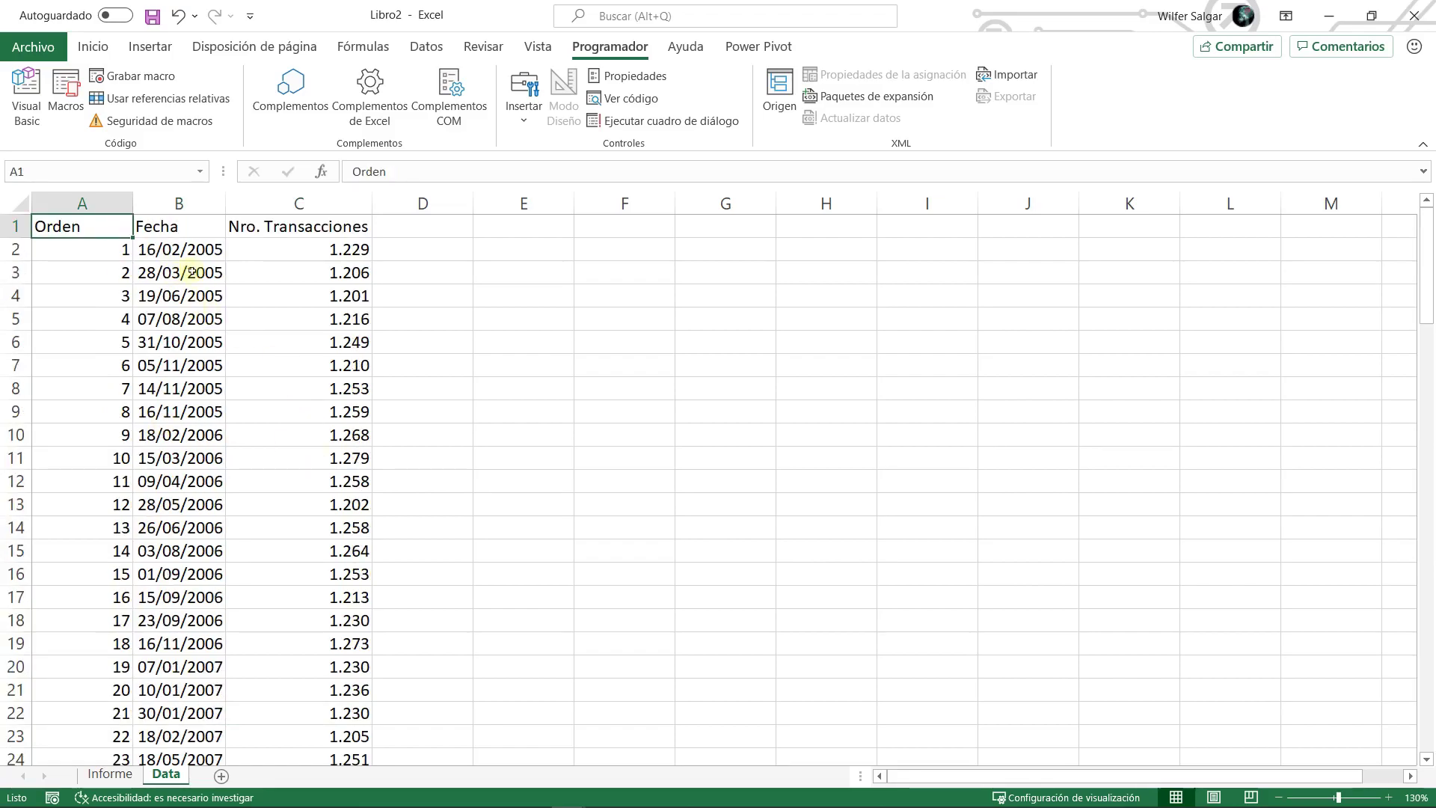
pyautogui.hotkey('ctrl', 'Down')
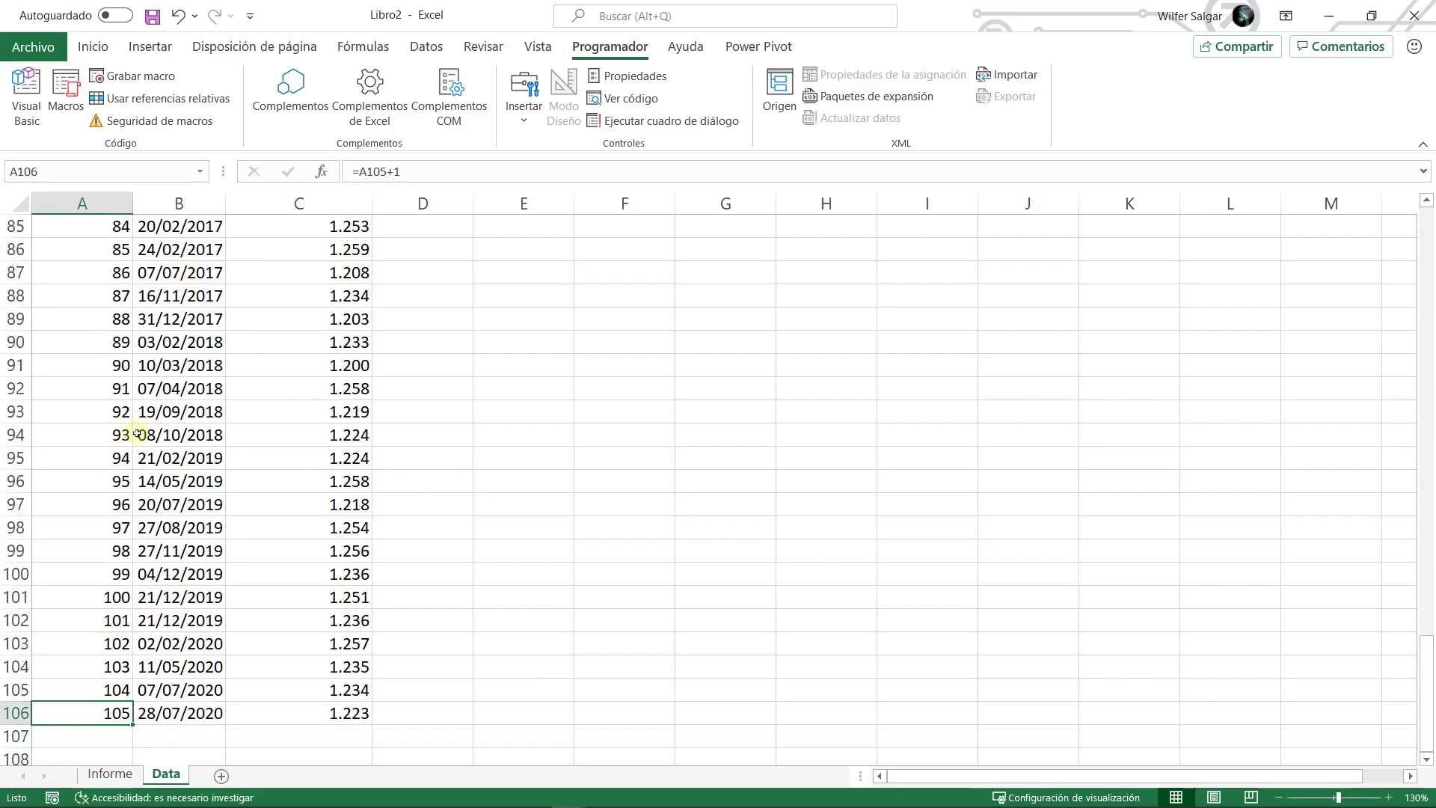
pyautogui.hotkey('ctrl', 'Home')
pyautogui.hotkey('ctrl', 'pageup')
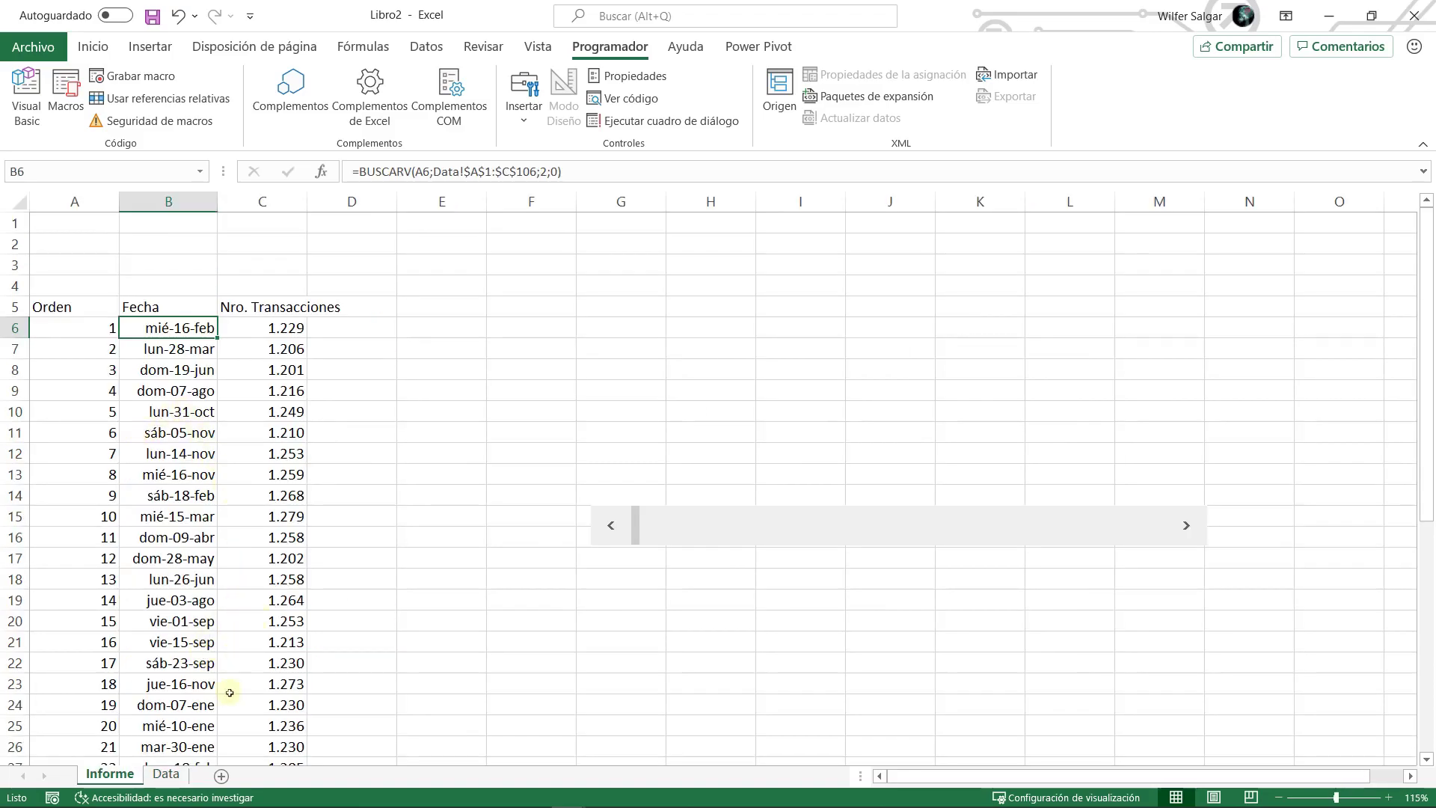
# - Compare the date column of Informe with the first and last records on Data
pyautogui.moveTo(179, 328); pyautogui.dragTo(180, 621)
pyautogui.click(187, 329)
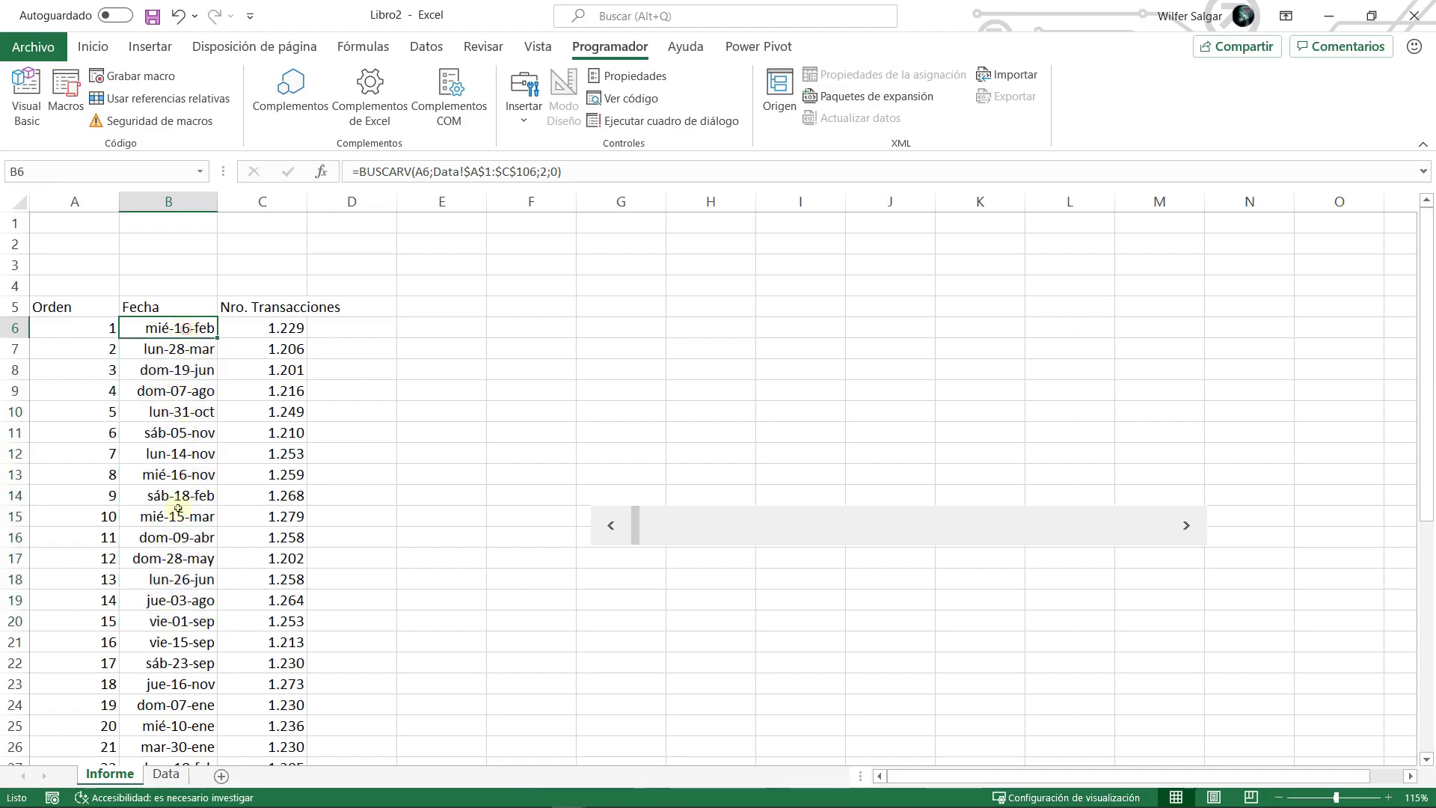
pyautogui.click(166, 774)
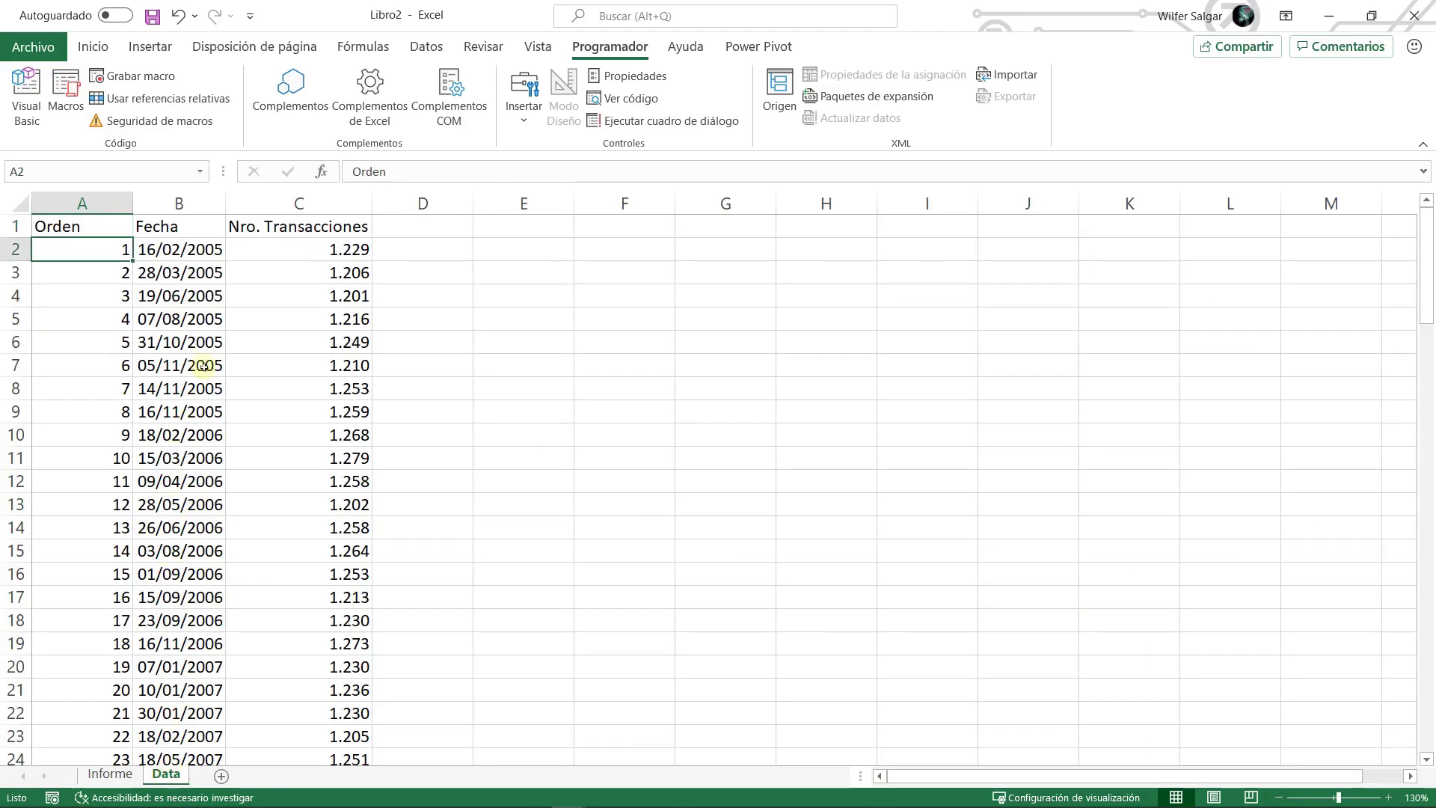
pyautogui.hotkey('ctrl', 'Down')
pyautogui.press('Up')
pyautogui.hotkey('ctrl', 'Home')
pyautogui.hotkey('ctrl', 'pageup')
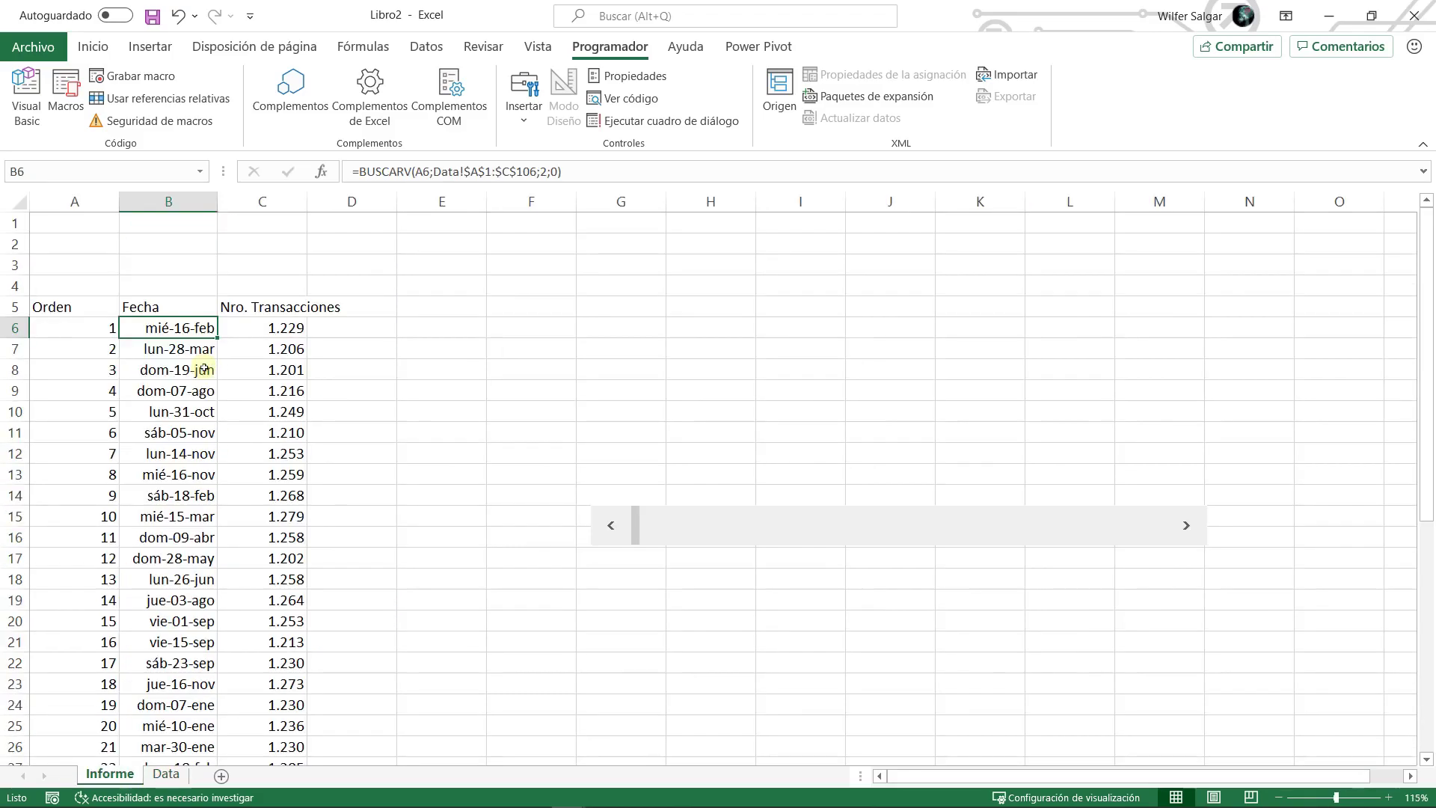
# - Enter 106 in cell F6 and 45 in cell F7 of Informe
pyautogui.press('Right')
pyautogui.press('Right')
pyautogui.press('Right')
pyautogui.press('Right')
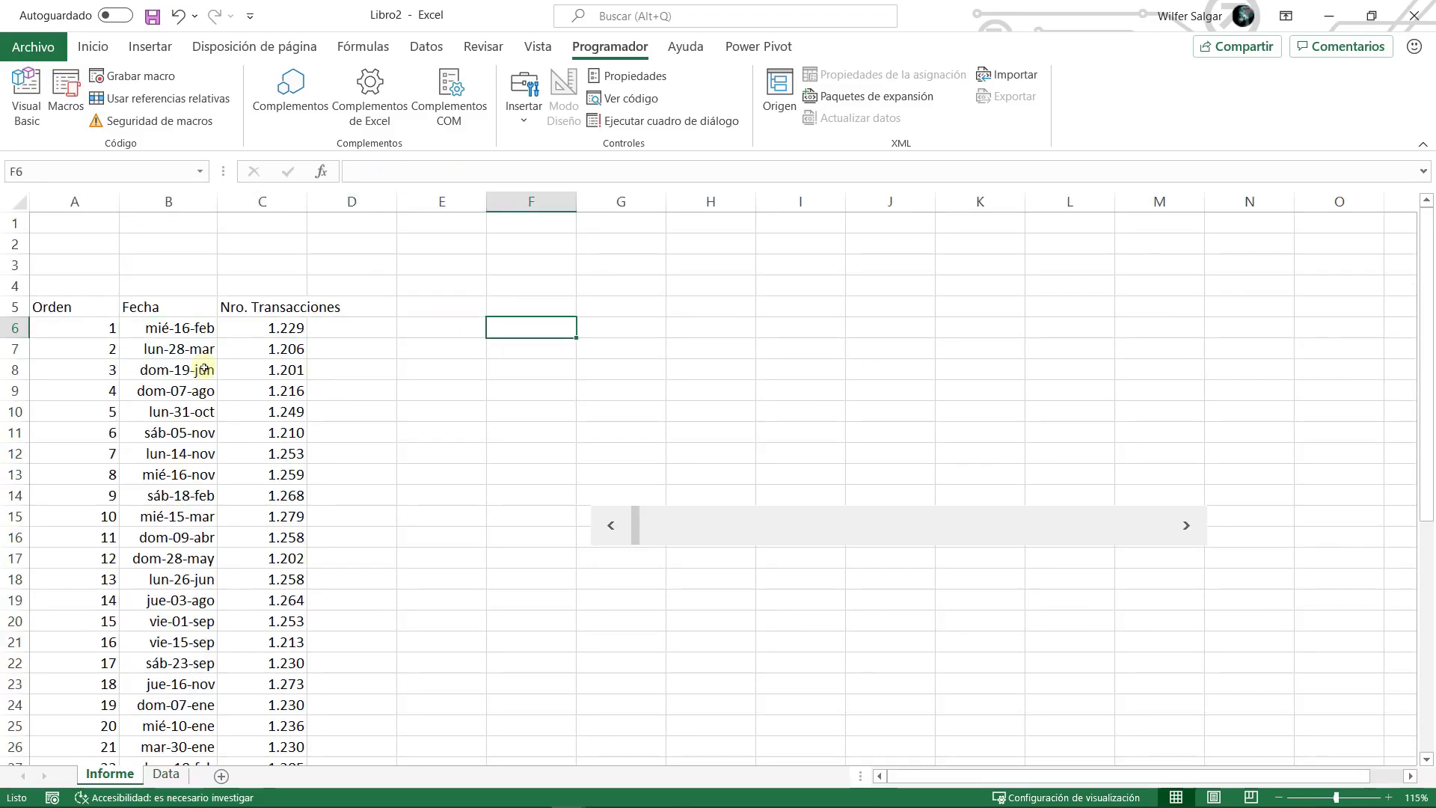
pyautogui.write('106')
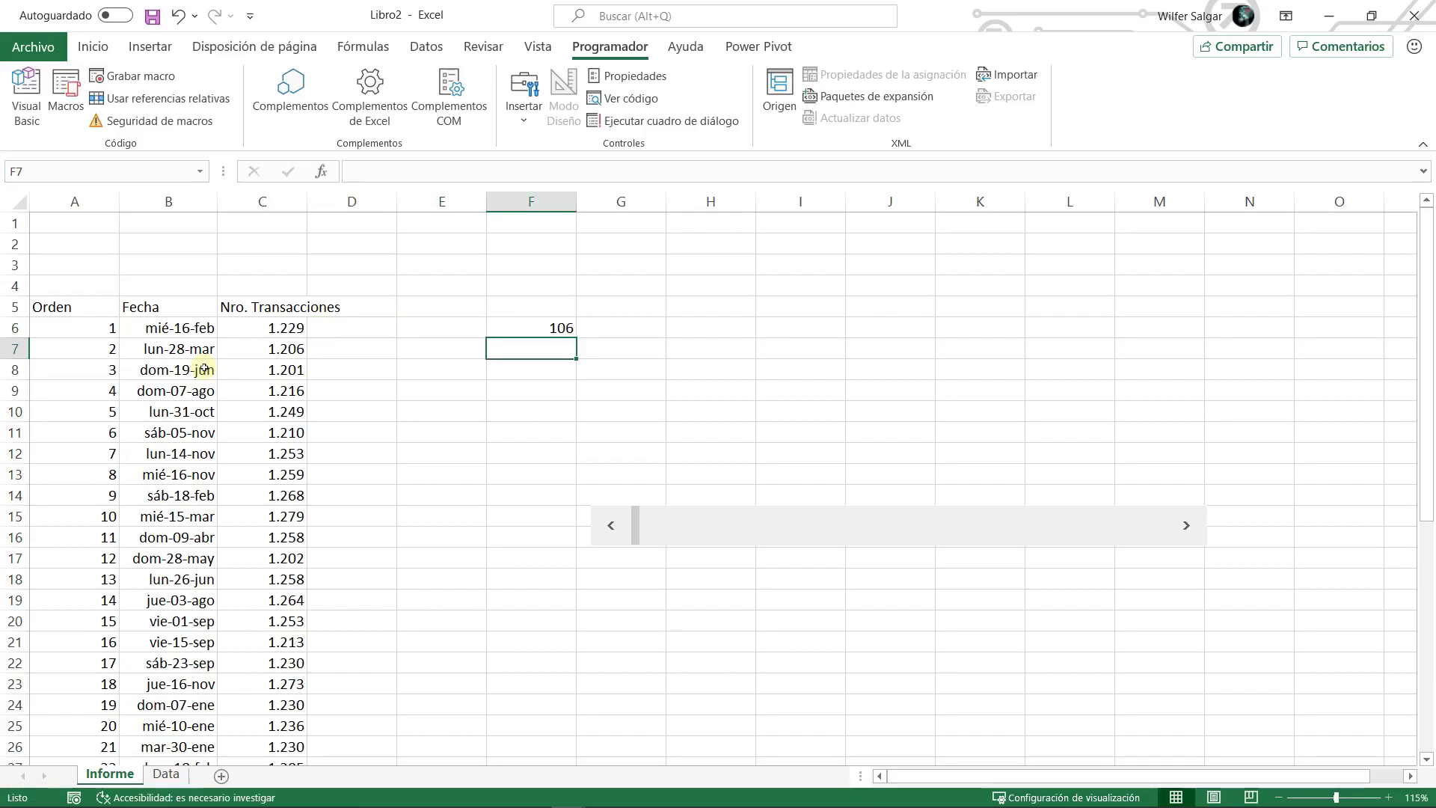
pyautogui.write('45')
pyautogui.press('Tab')
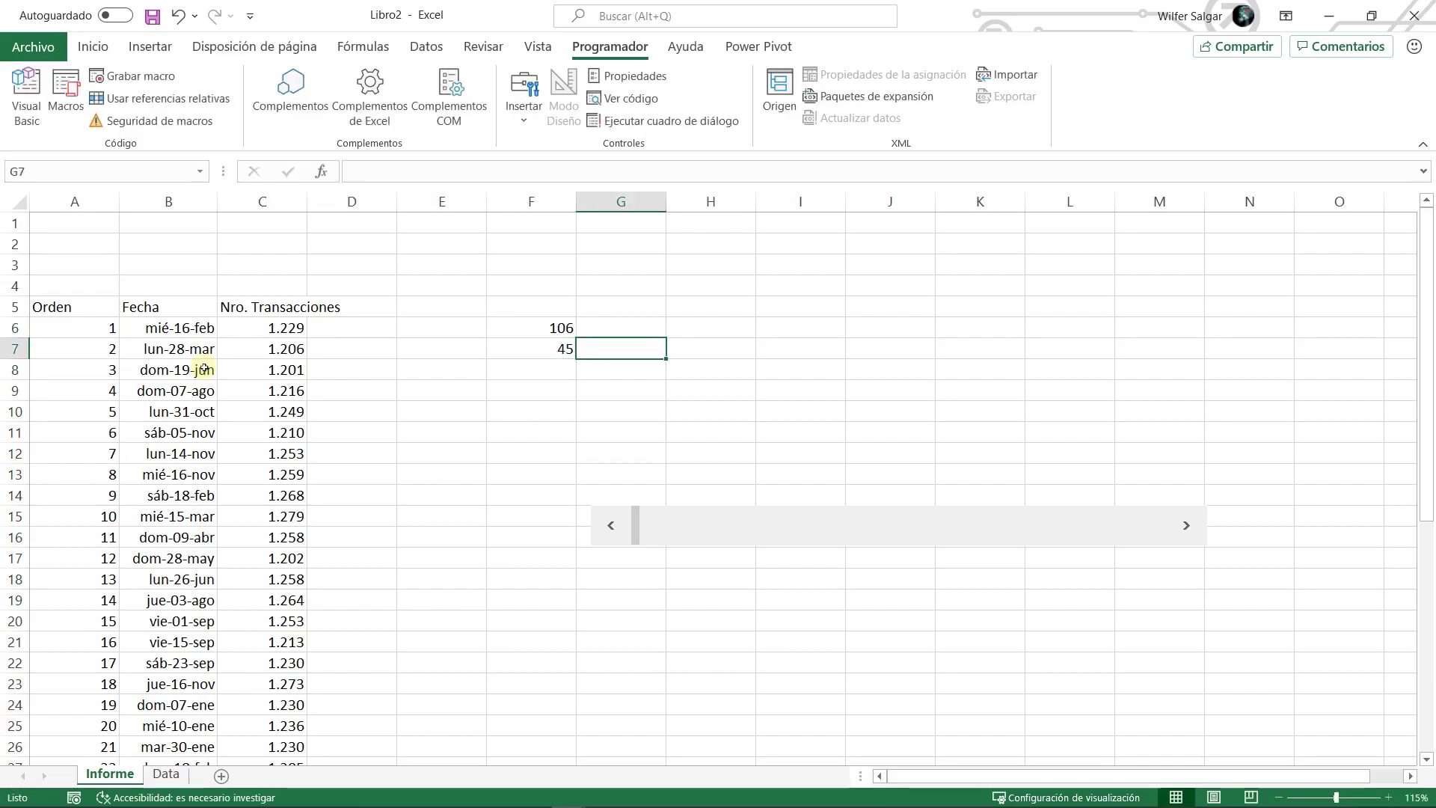
pyautogui.press('Return')
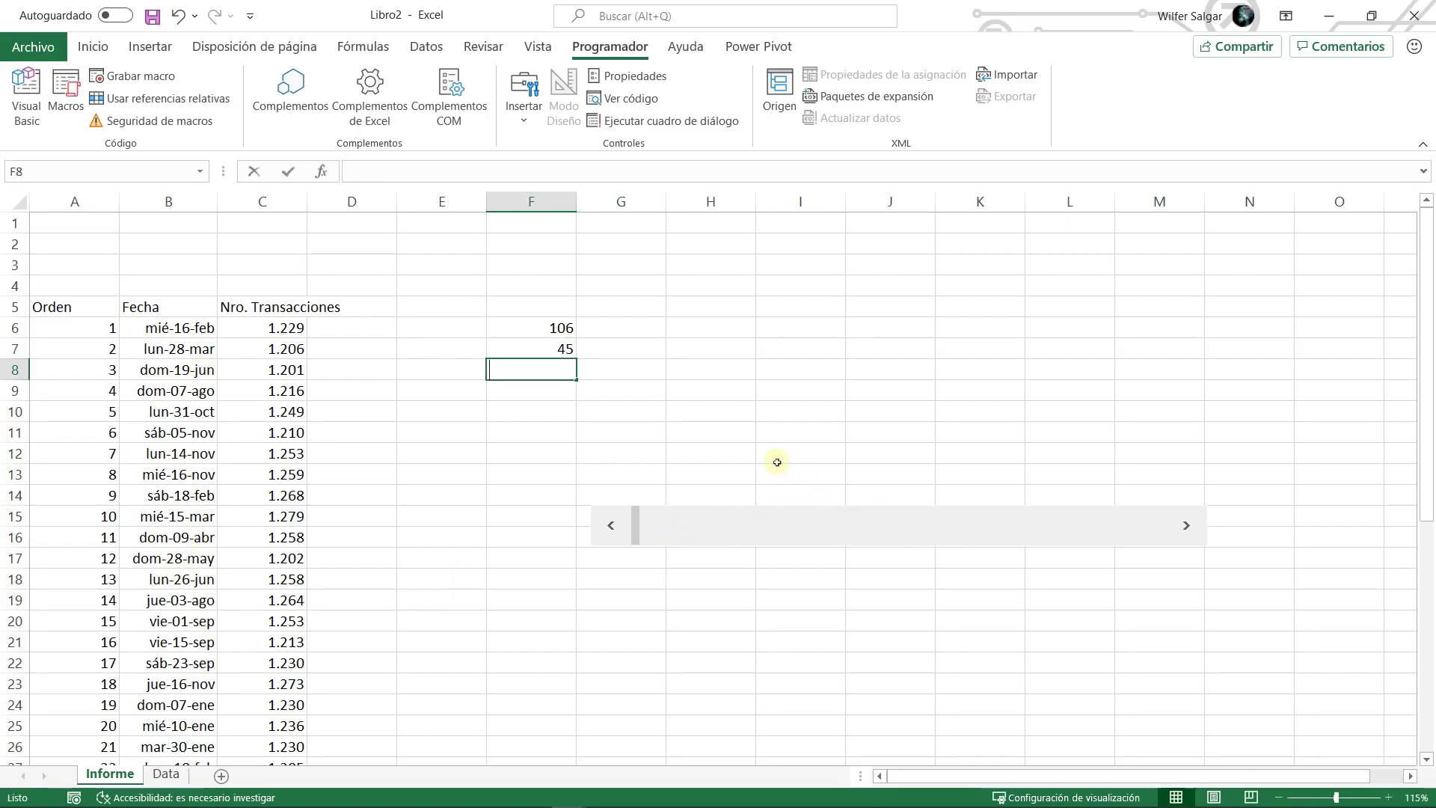
# - Subtract F7 from F6 in cell F8 with =F6-F7, and move the scroll bar to its maximum position
pyautogui.write('=')
pyautogui.press('Up')
pyautogui.press('Up')
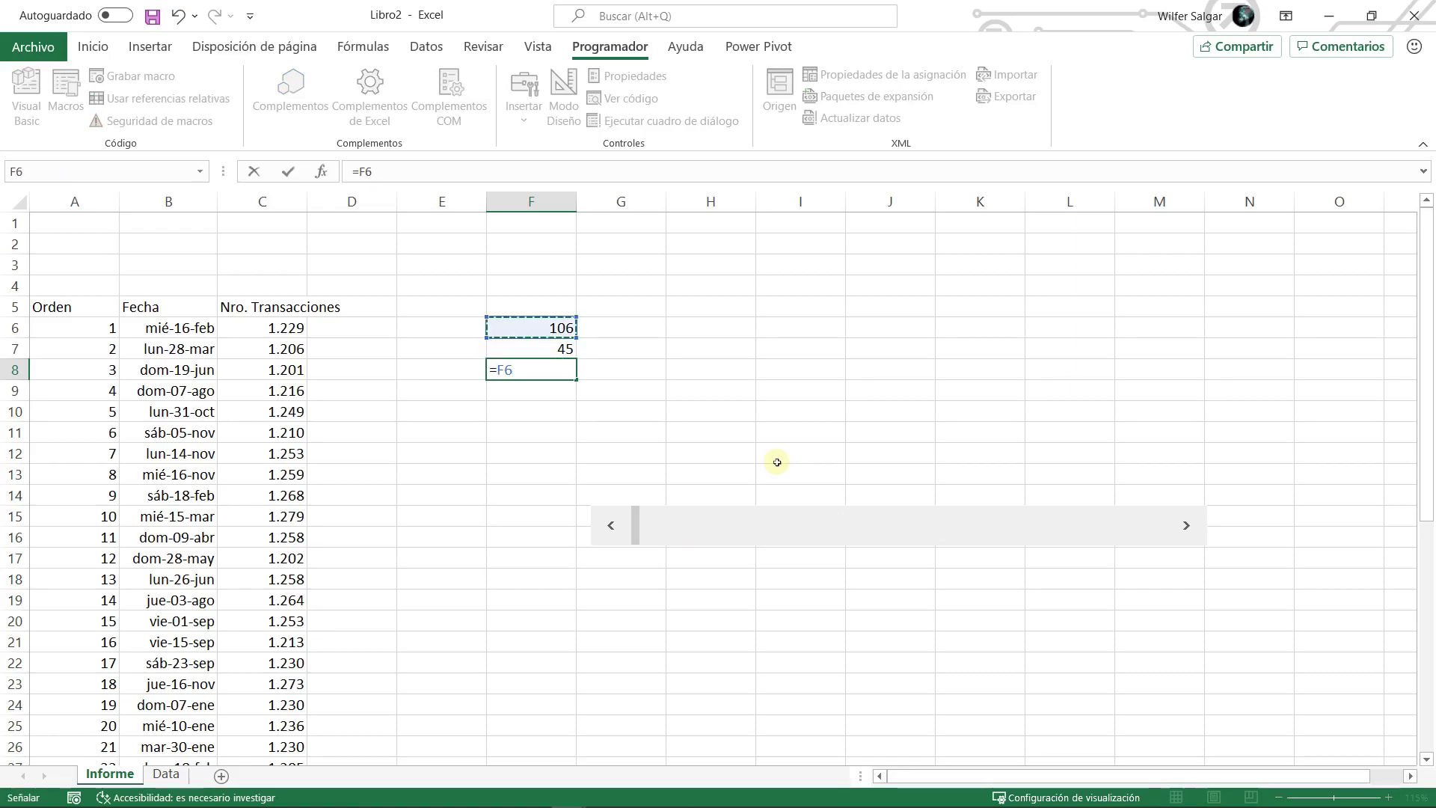
pyautogui.write('-')
pyautogui.press('Up')
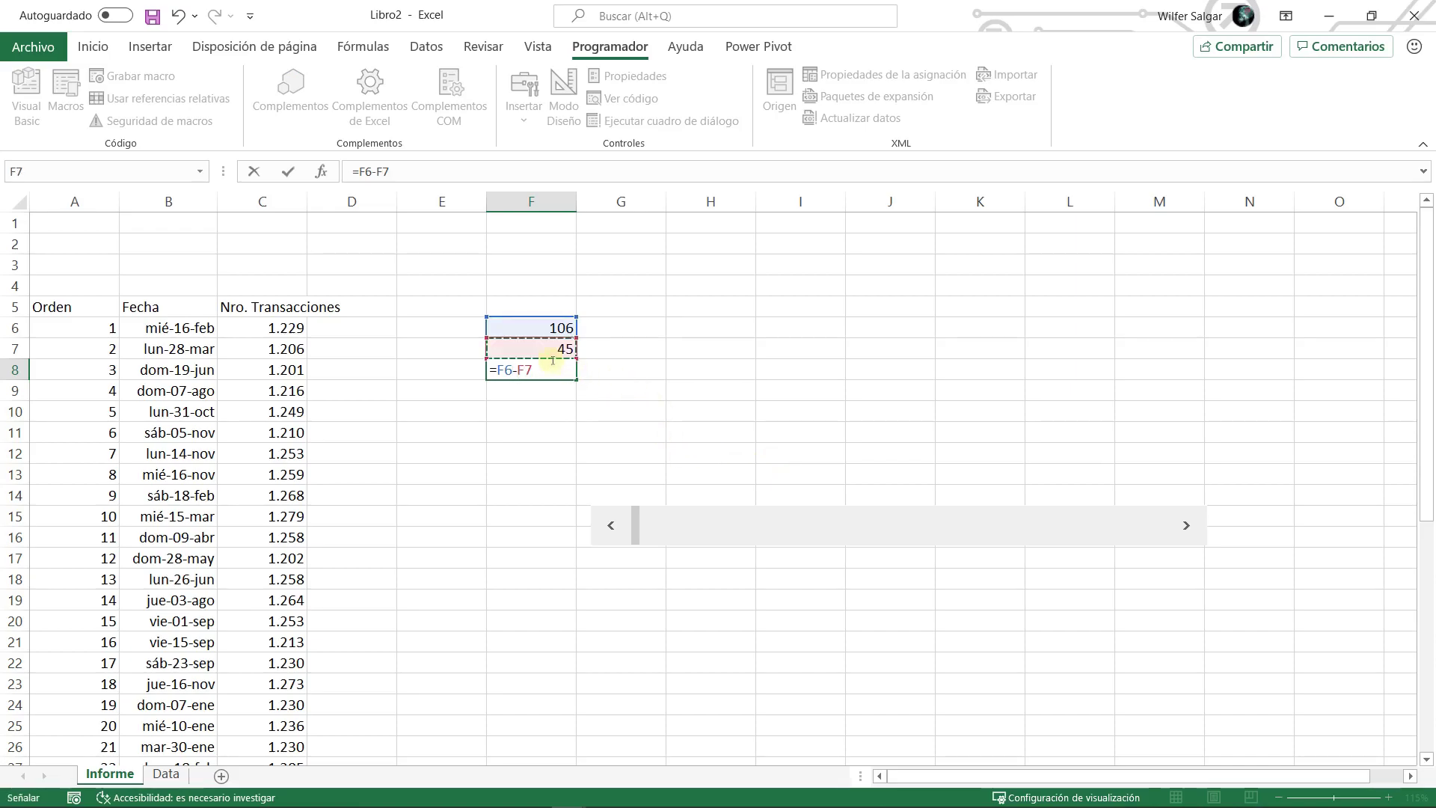
pyautogui.hotkey('ctrl', 'Return')
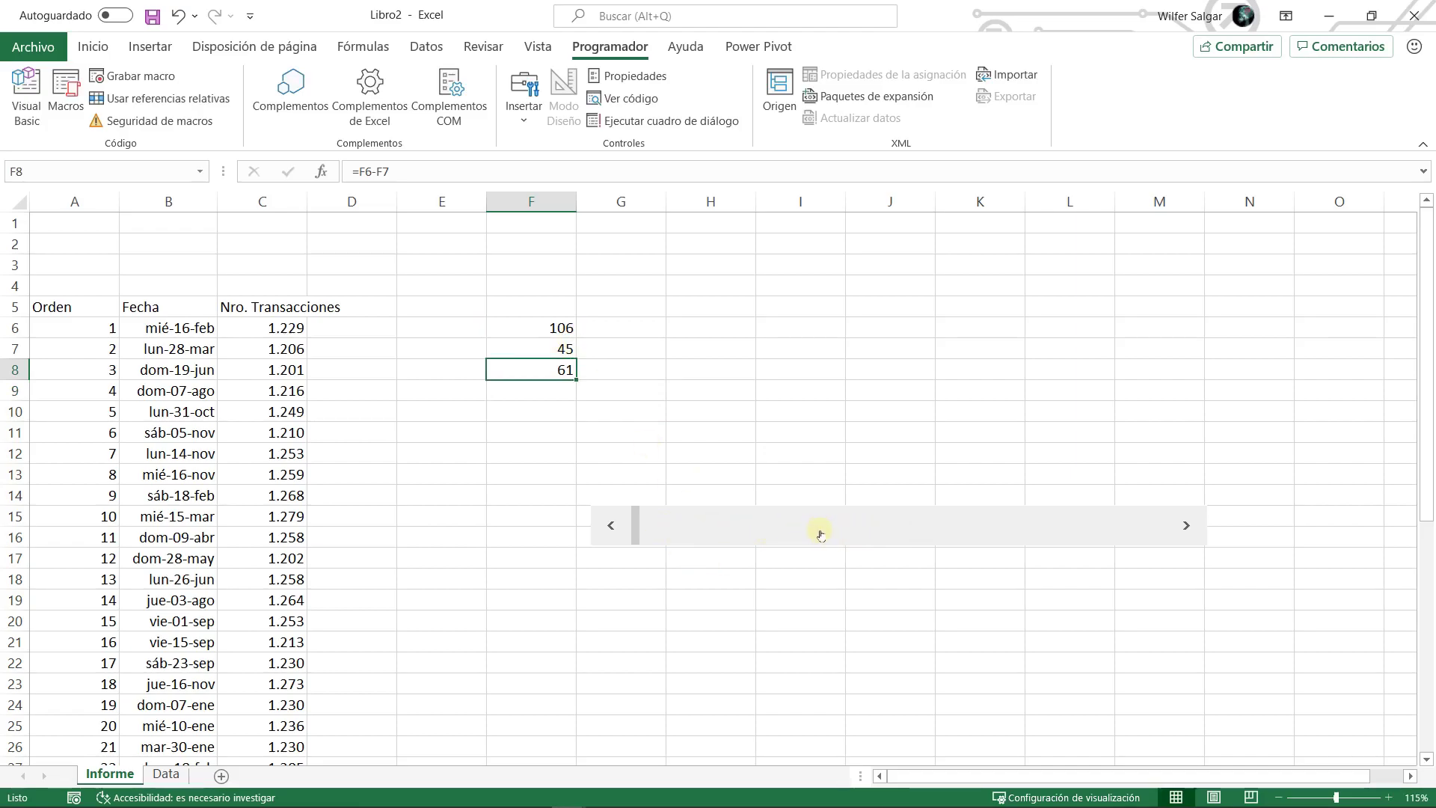
pyautogui.moveTo(636, 525); pyautogui.dragTo(1190, 544)
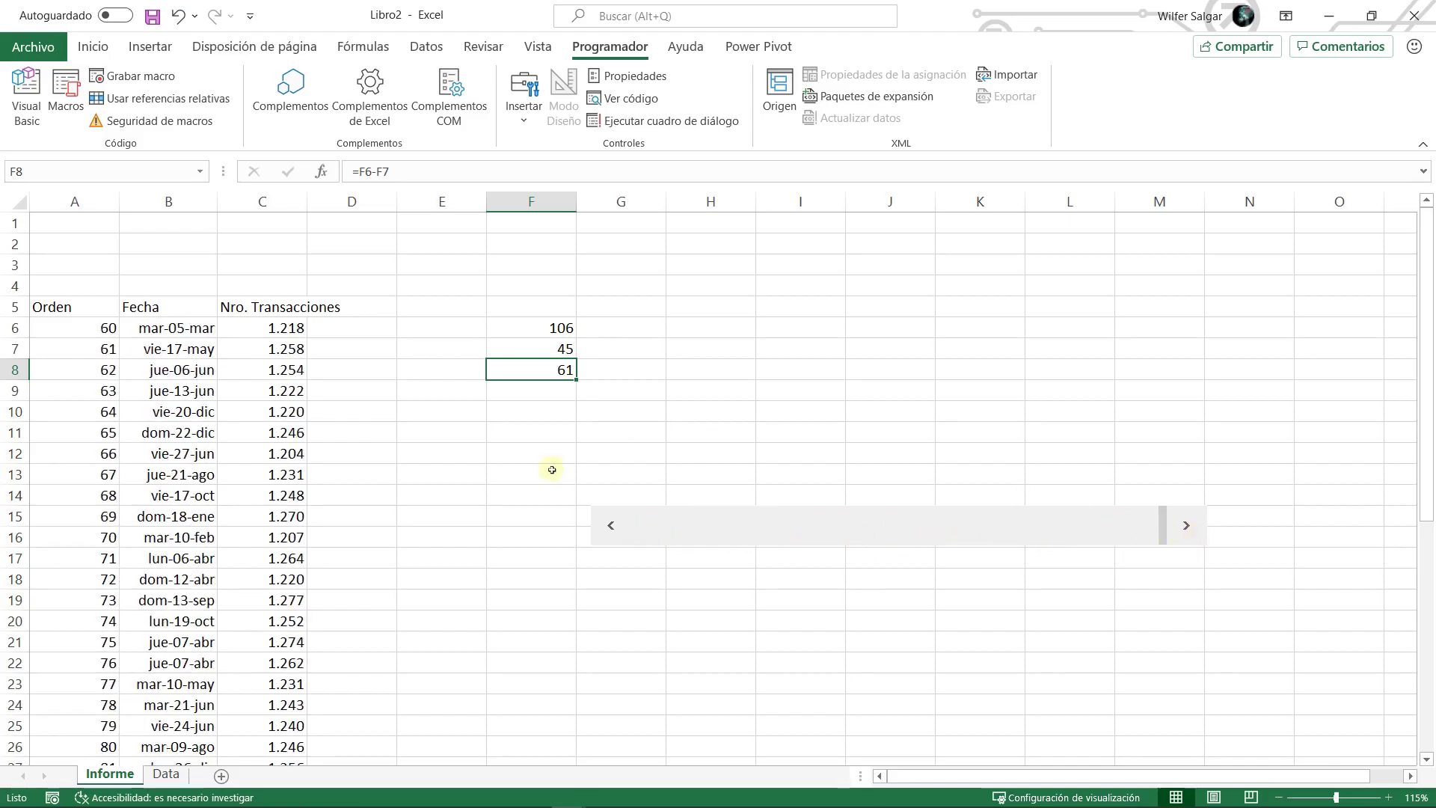
# - Clear the helper calculation by deleting the contents of the range E5:G10
pyautogui.moveTo(542, 314); pyautogui.dragTo(593, 387)
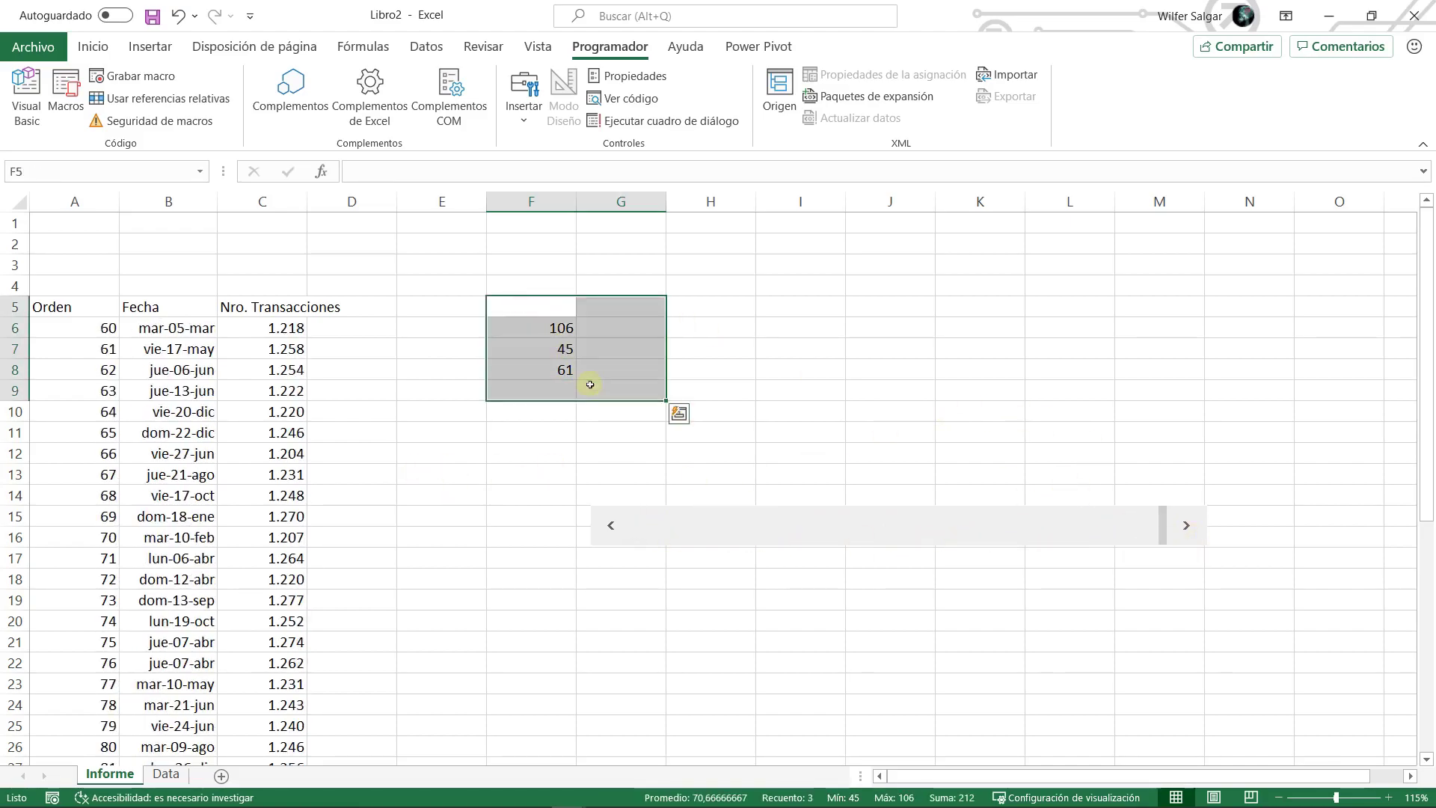
pyautogui.click(553, 328)
pyautogui.moveTo(555, 299); pyautogui.dragTo(576, 379)
pyautogui.click(571, 330)
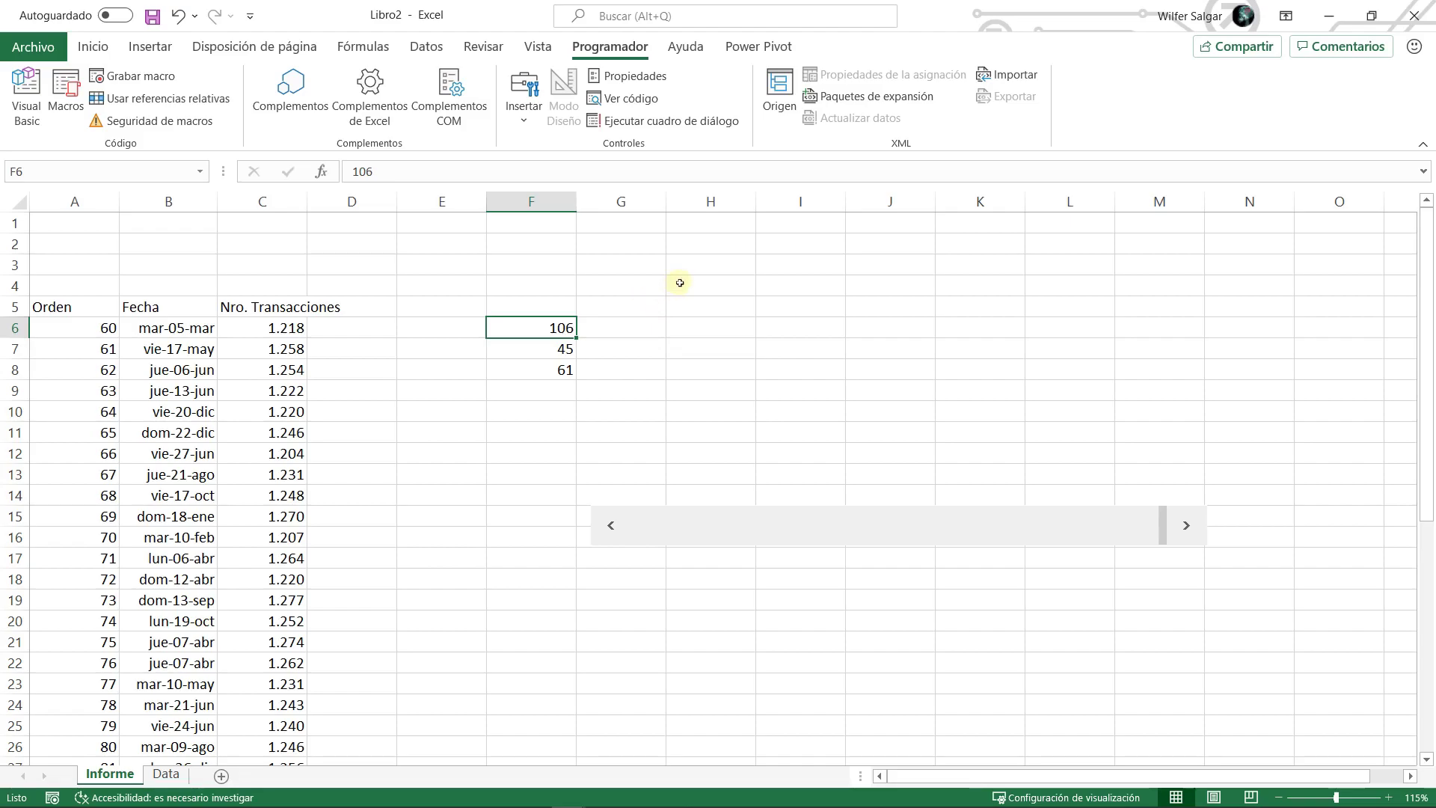
pyautogui.moveTo(478, 299); pyautogui.dragTo(621, 412)
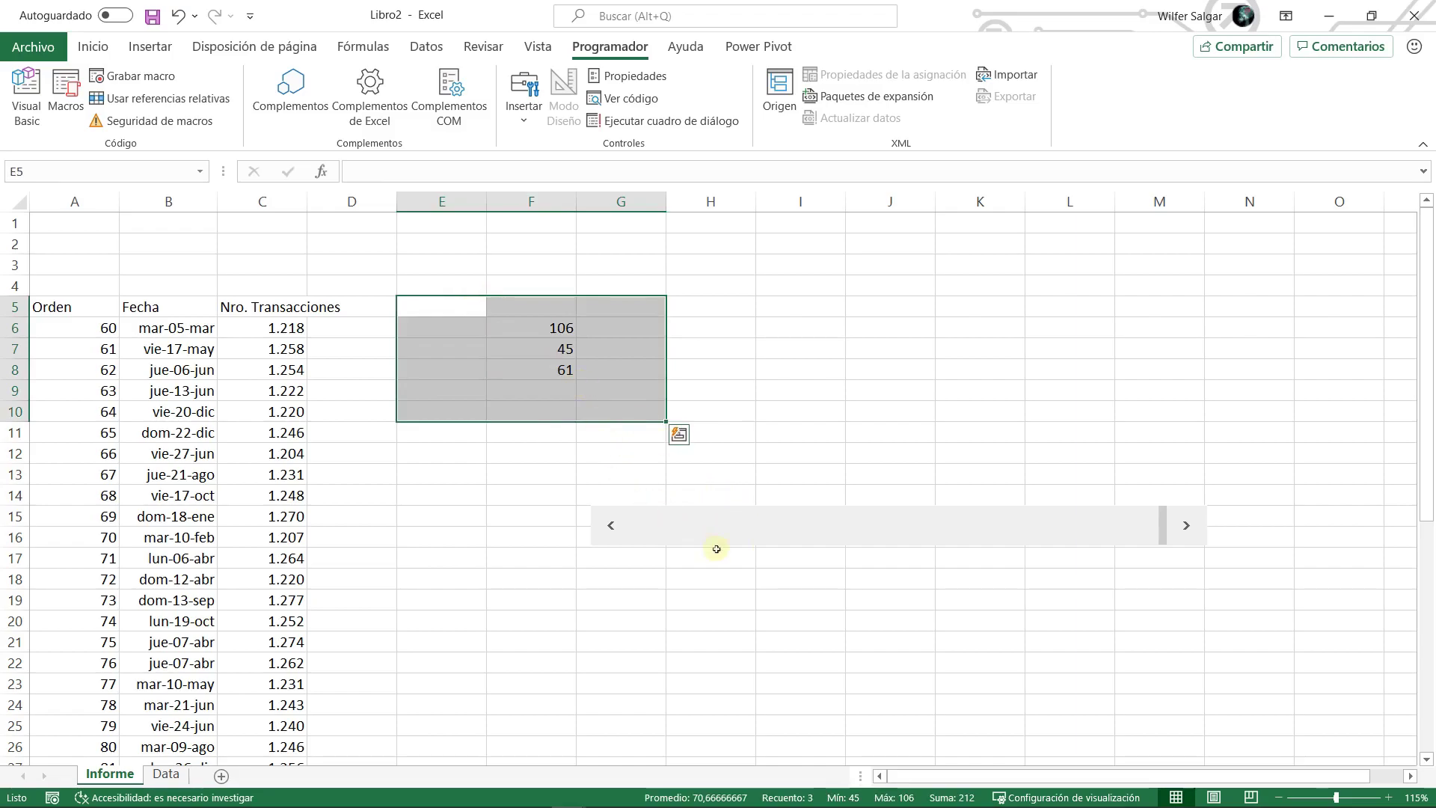
pyautogui.press('Delete')
# - Insert a 2D line chart with markers from the Fecha and Nro. Transacciones columns, B5 down to row 45
pyautogui.click(210, 312)
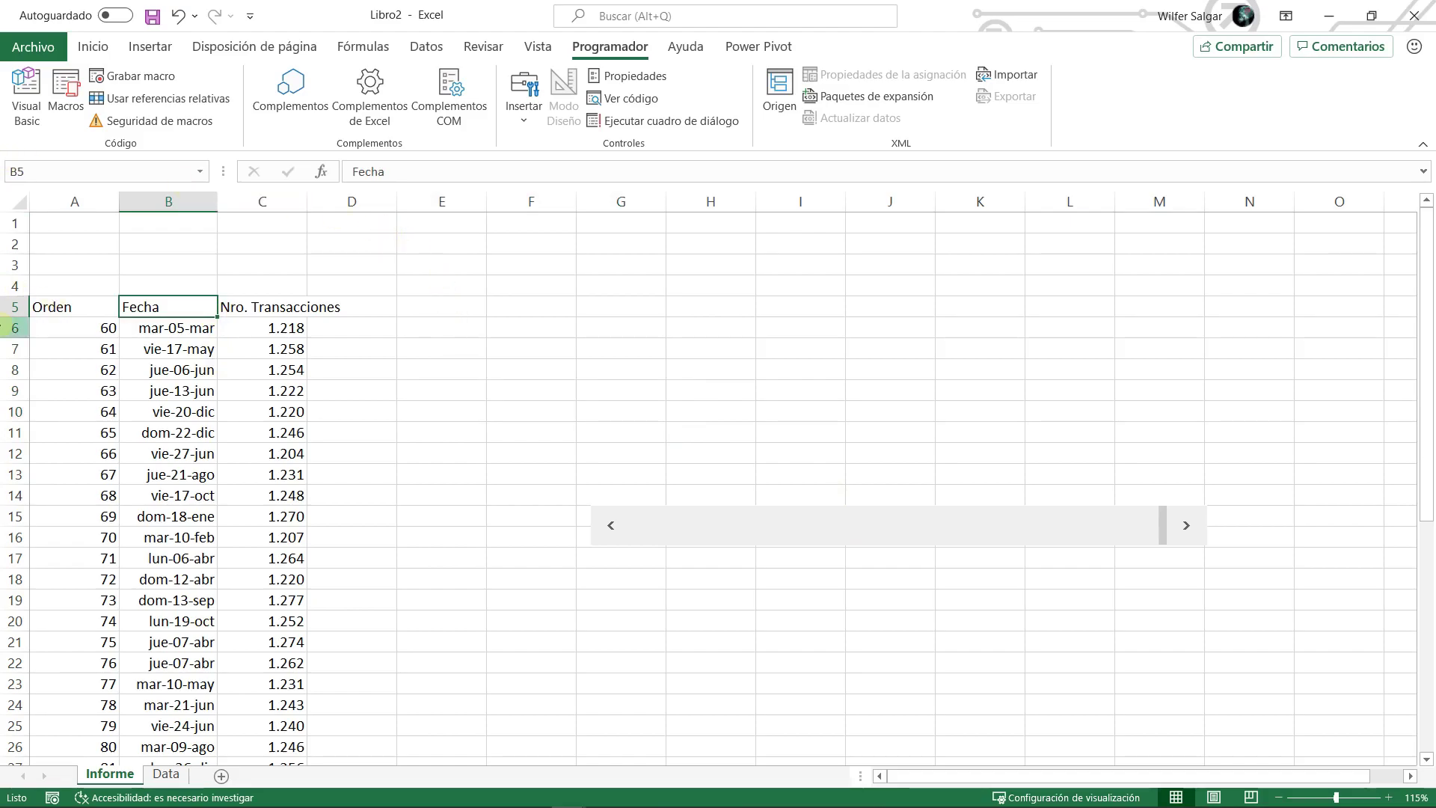
pyautogui.moveTo(181, 308); pyautogui.dragTo(334, 306)
pyautogui.hotkey('ctrl', 'shift', 'Down')
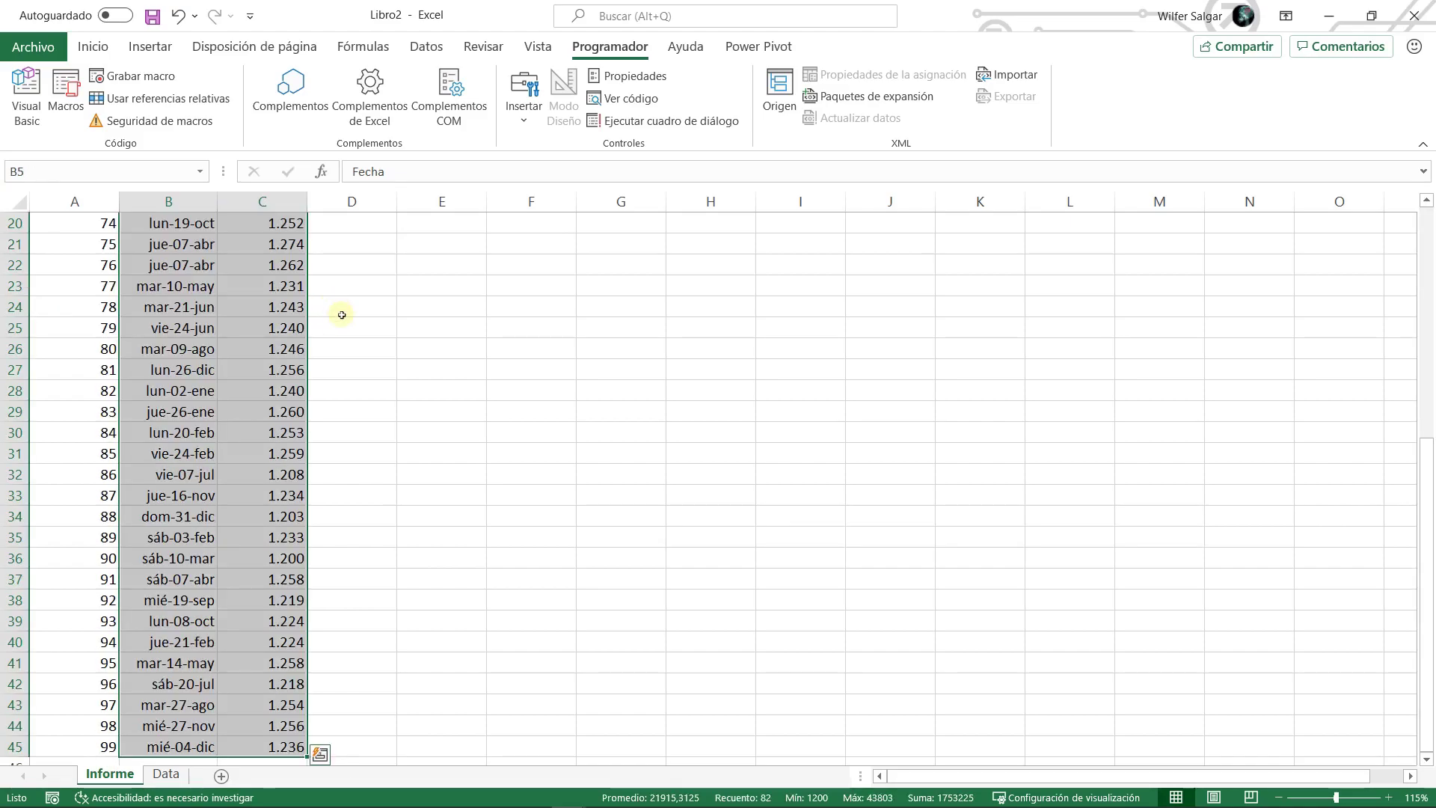
pyautogui.scroll(7, 342, 315)
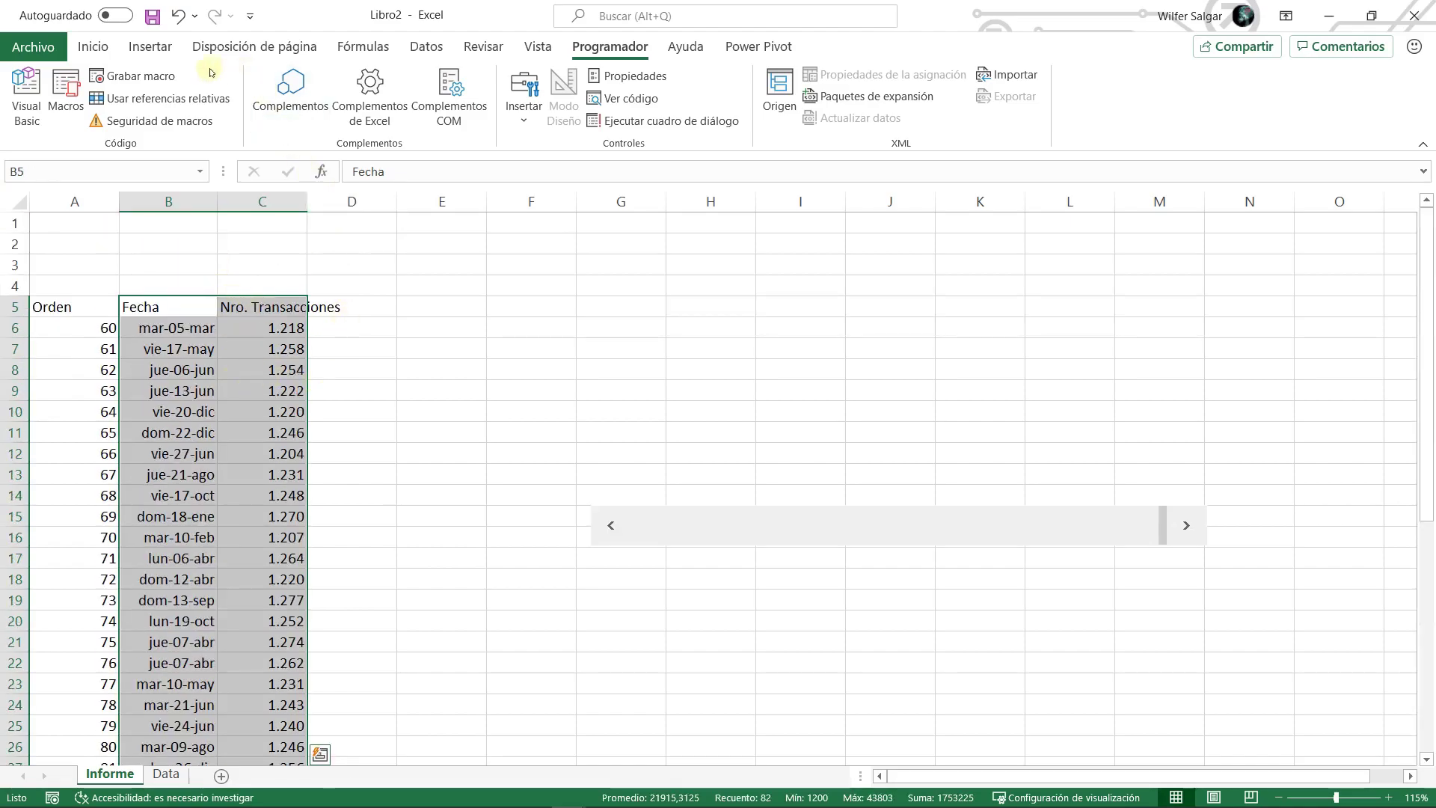
pyautogui.click(150, 46)
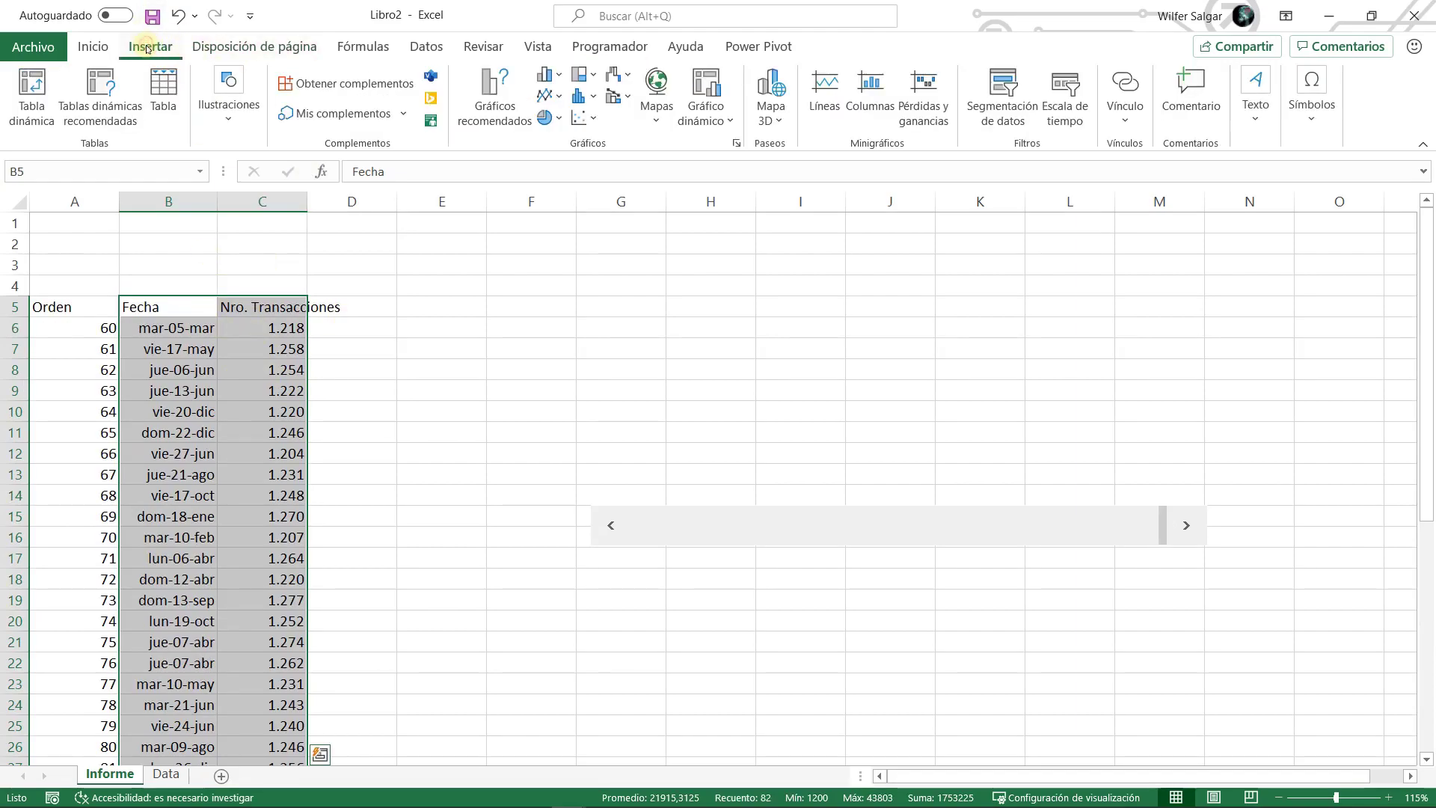
pyautogui.click(560, 99)
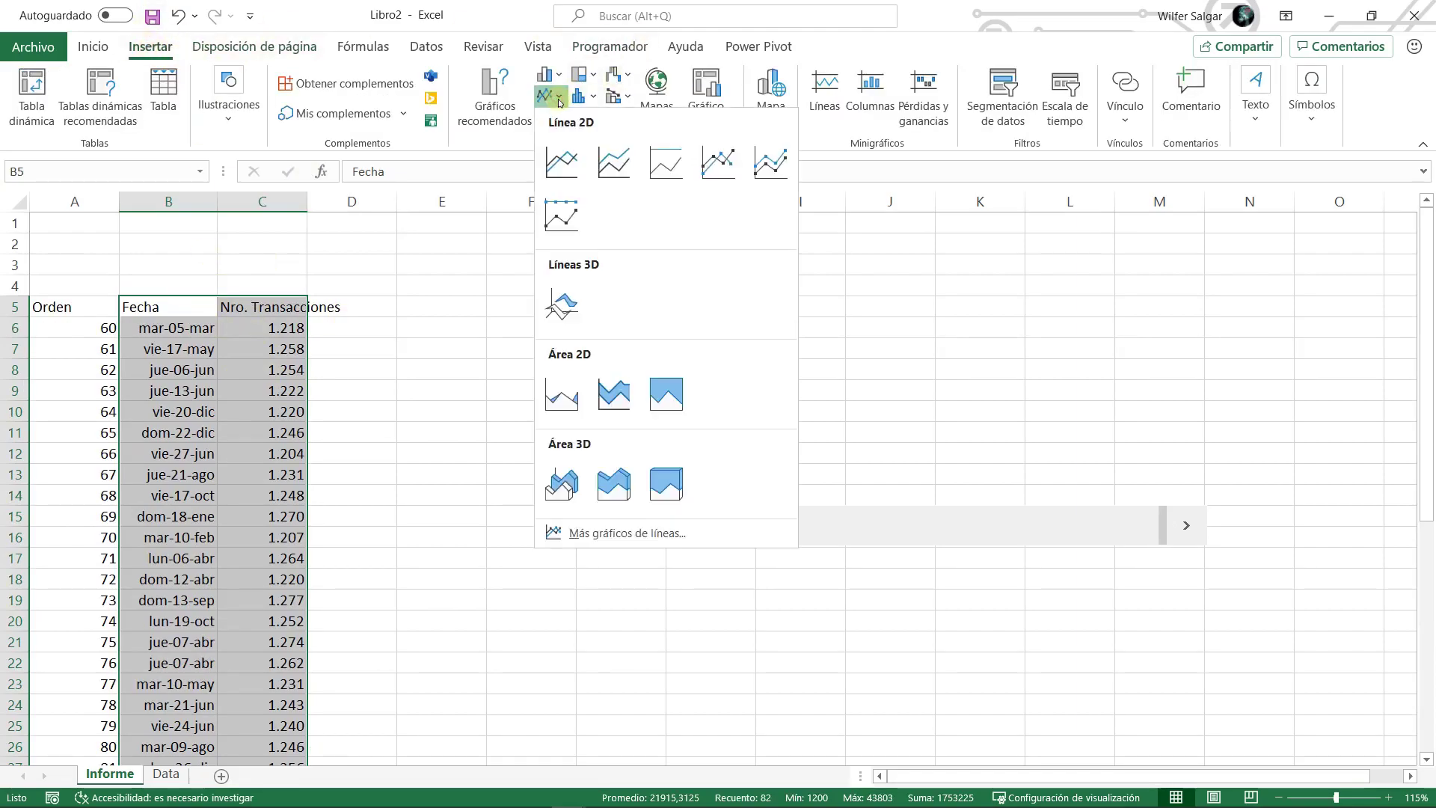
pyautogui.click(714, 157)
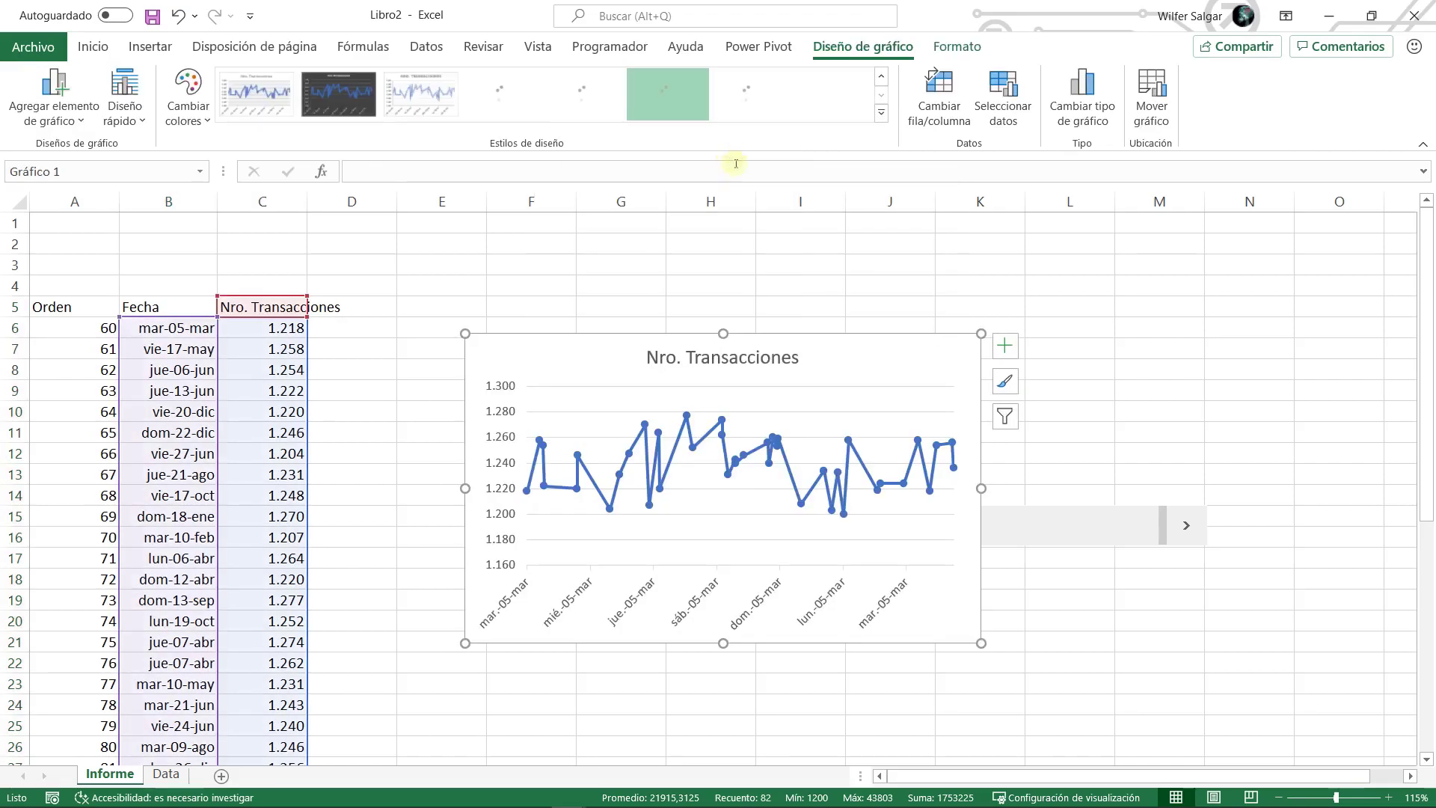
# - Place the scroll bar beneath the chart and align the chart above it, starting at about column G
pyautogui.moveTo(630, 334); pyautogui.dragTo(599, 247)
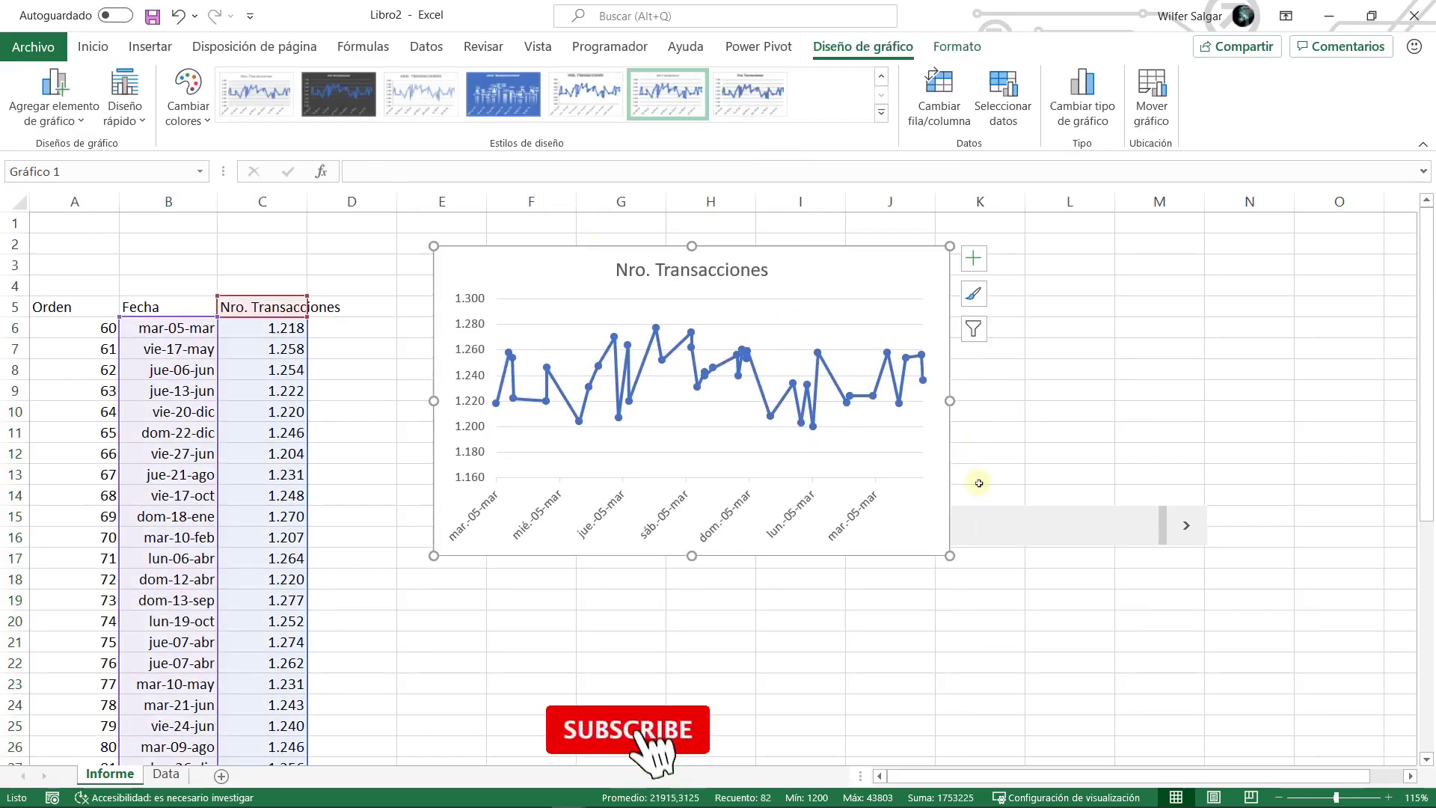
pyautogui.rightClick(1003, 522)
pyautogui.press('Escape')
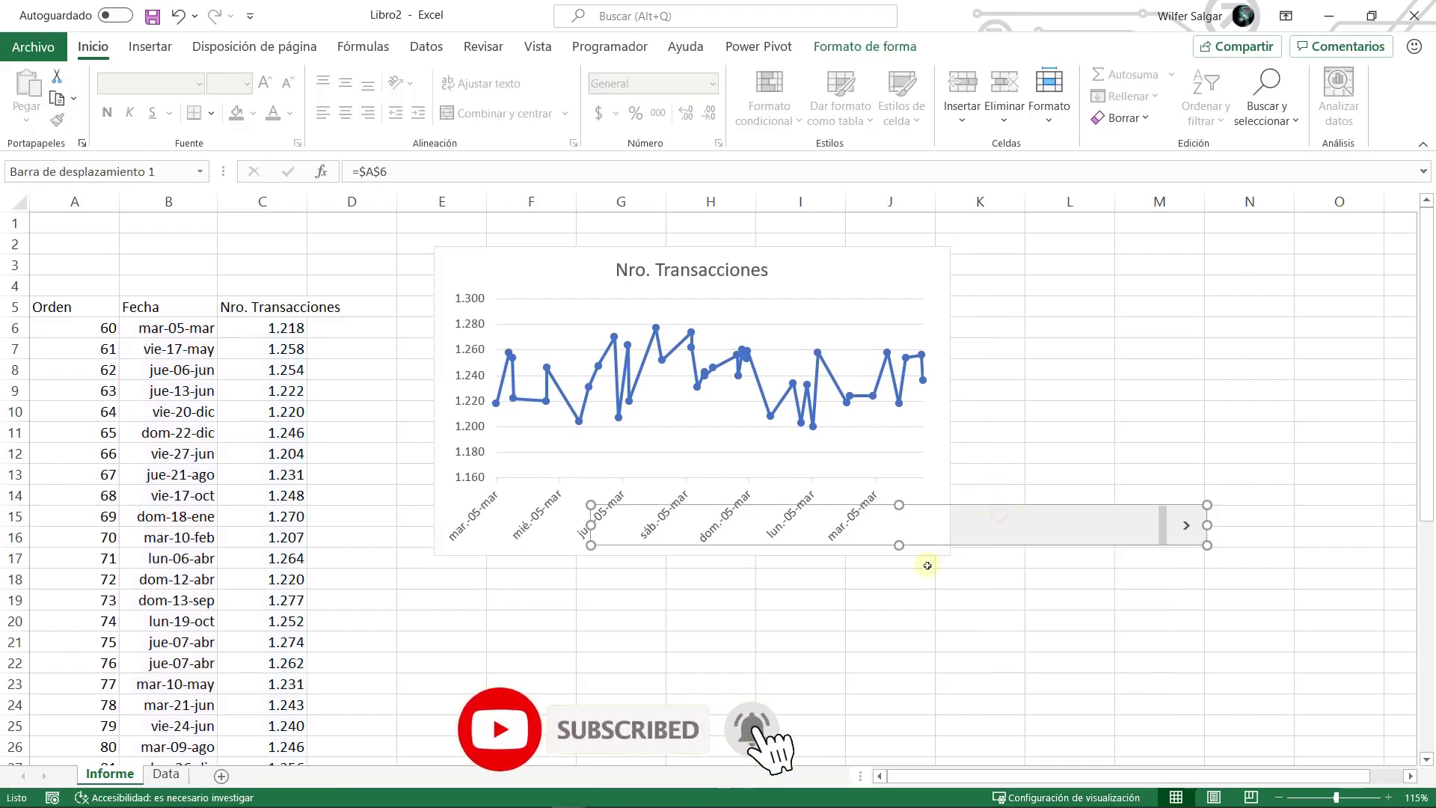
pyautogui.moveTo(1003, 510); pyautogui.dragTo(913, 590)
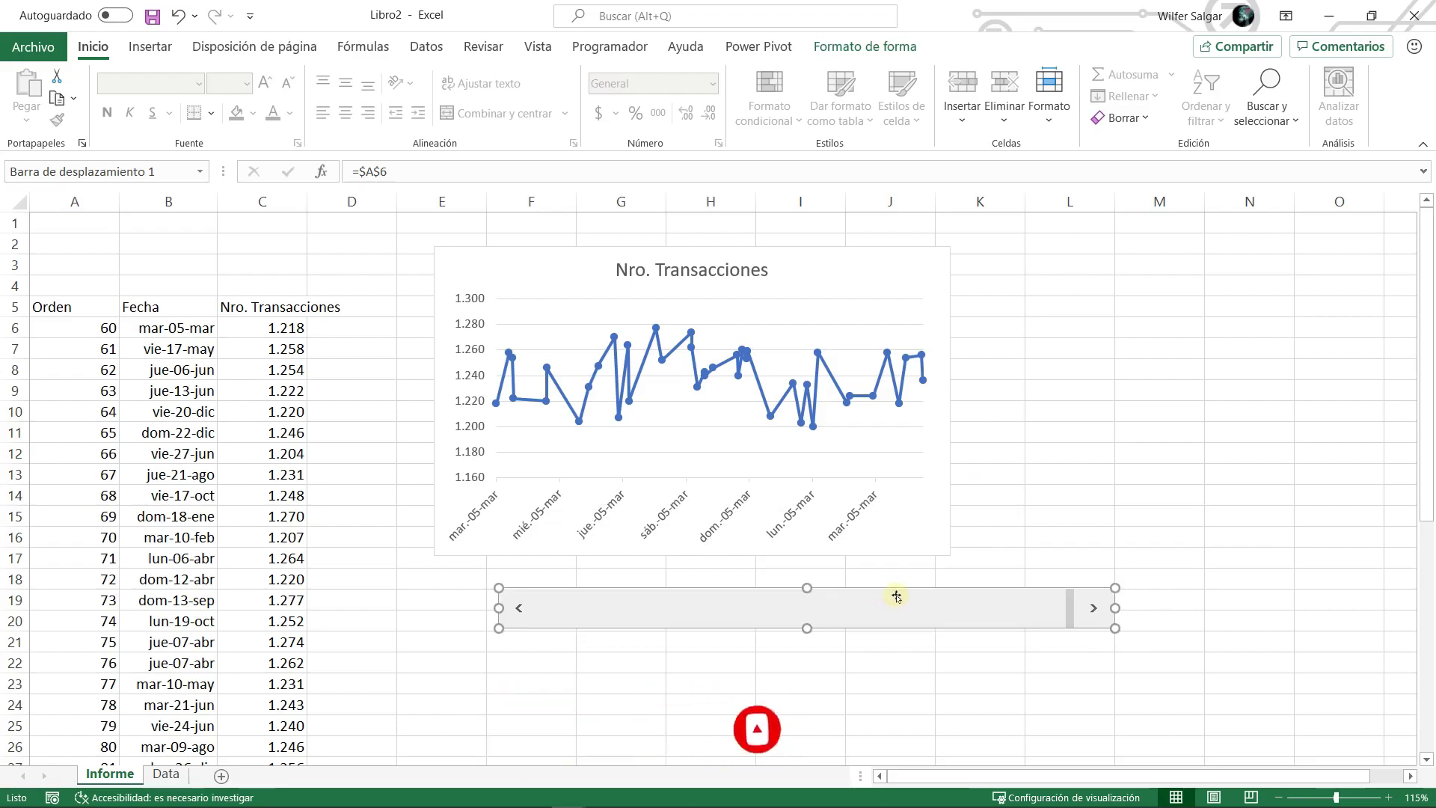
pyautogui.click(860, 249)
pyautogui.moveTo(853, 256); pyautogui.dragTo(1003, 279)
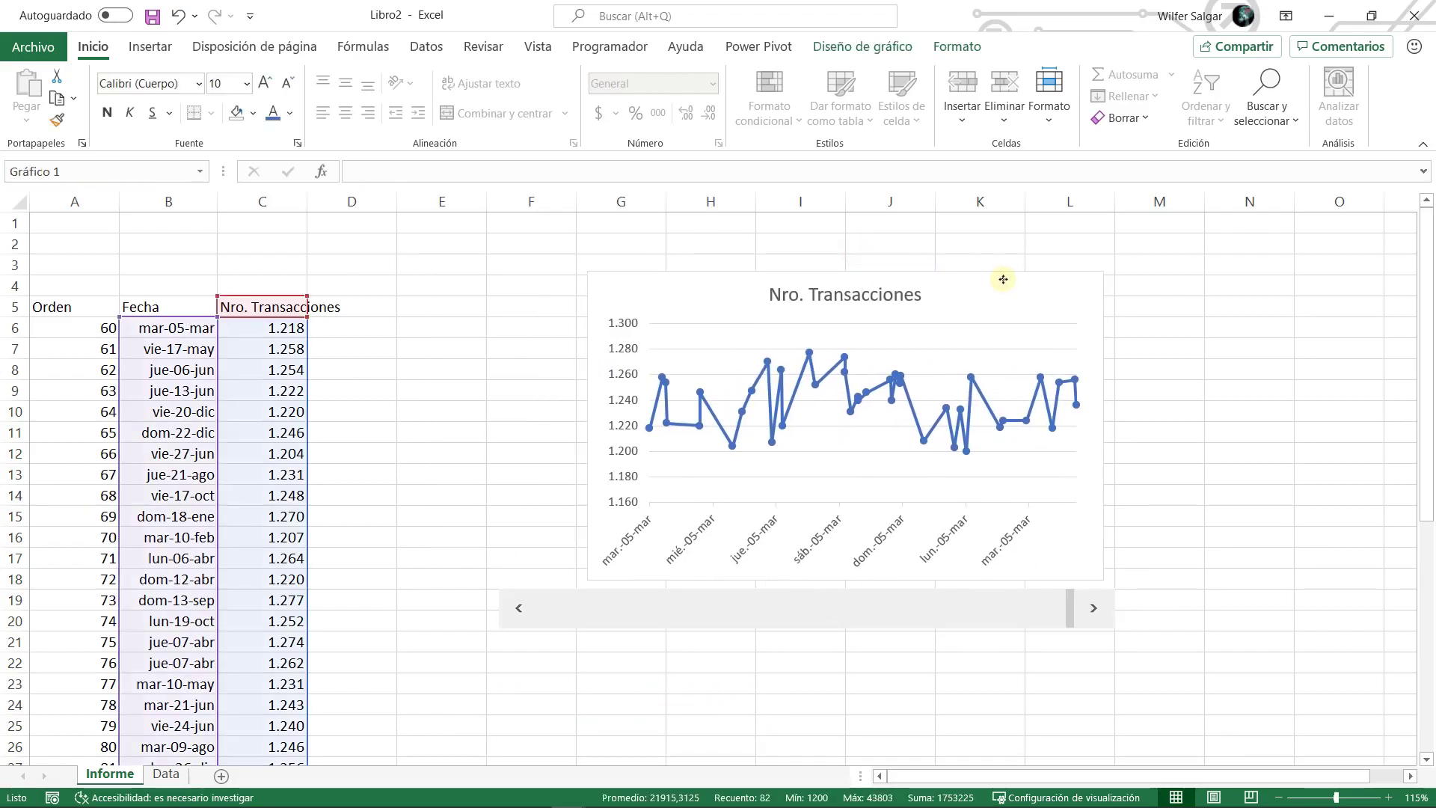
# - Shorten the scroll bar from its left end so that it starts at the chart's left edge
pyautogui.rightClick(932, 615)
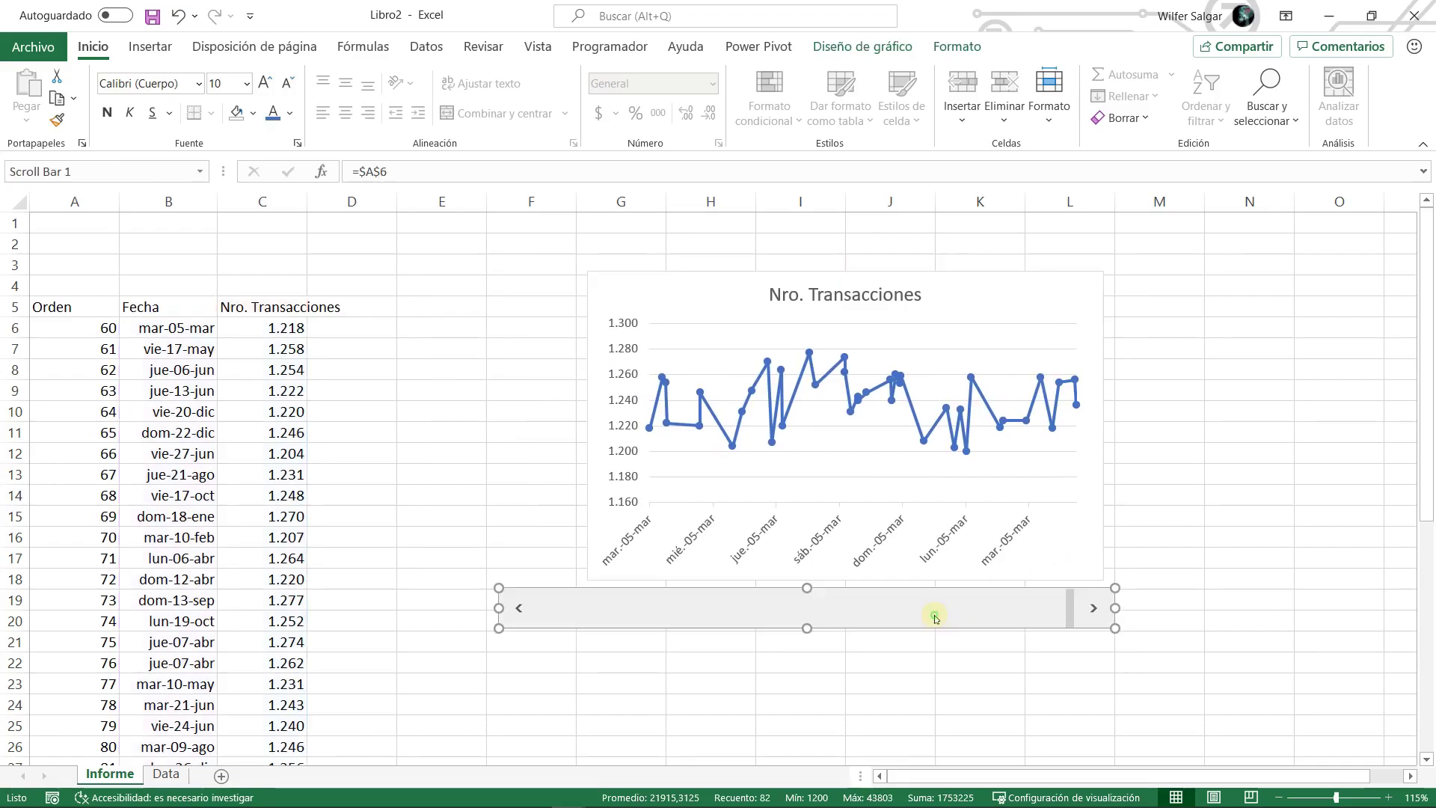
pyautogui.click(499, 609)
pyautogui.moveTo(500, 609); pyautogui.dragTo(591, 608)
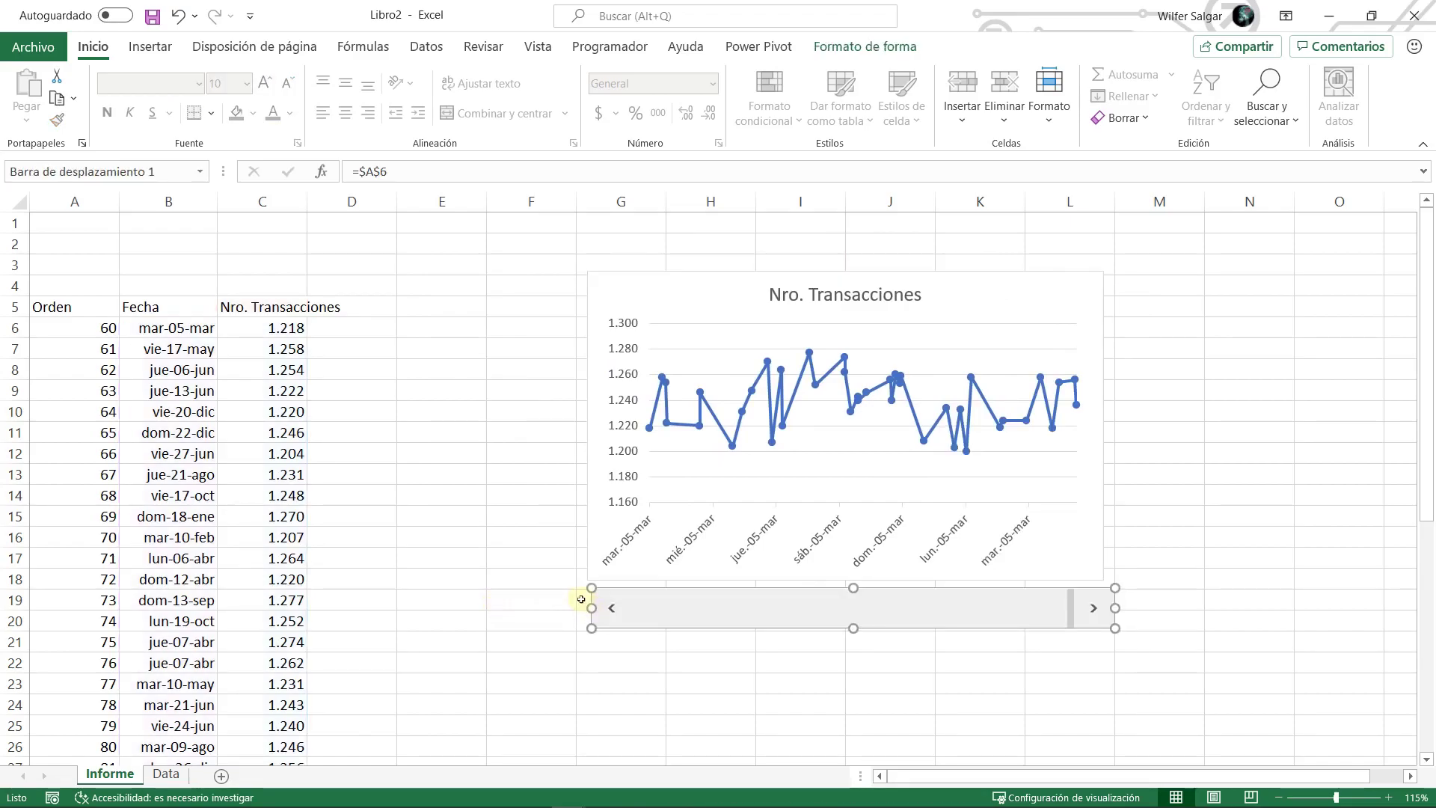
pyautogui.click(651, 285)
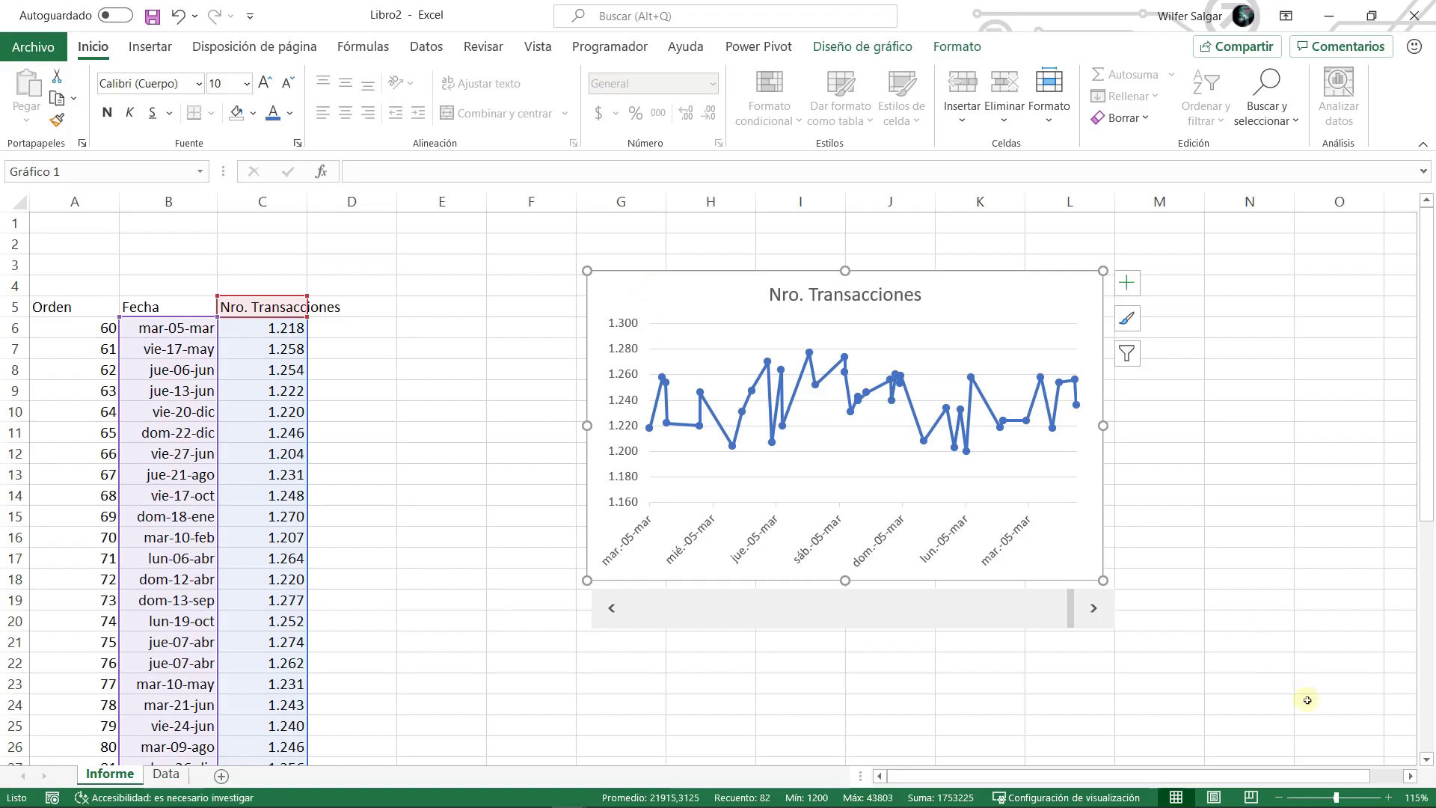
# - Step the scroll bar back to record 37 and slide it on to record 2, checking how the chart follows
pyautogui.click(1387, 797)
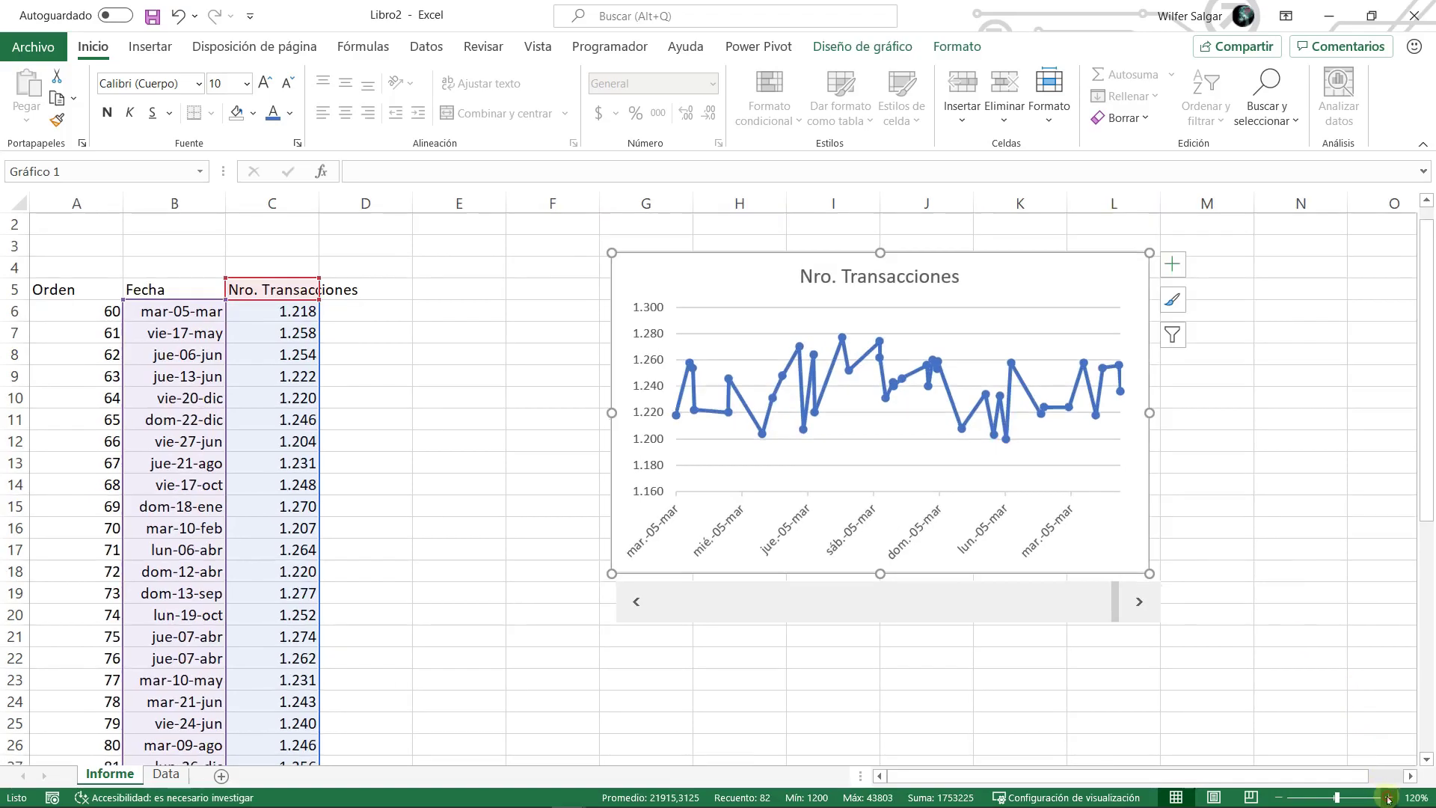
pyautogui.click(127, 320)
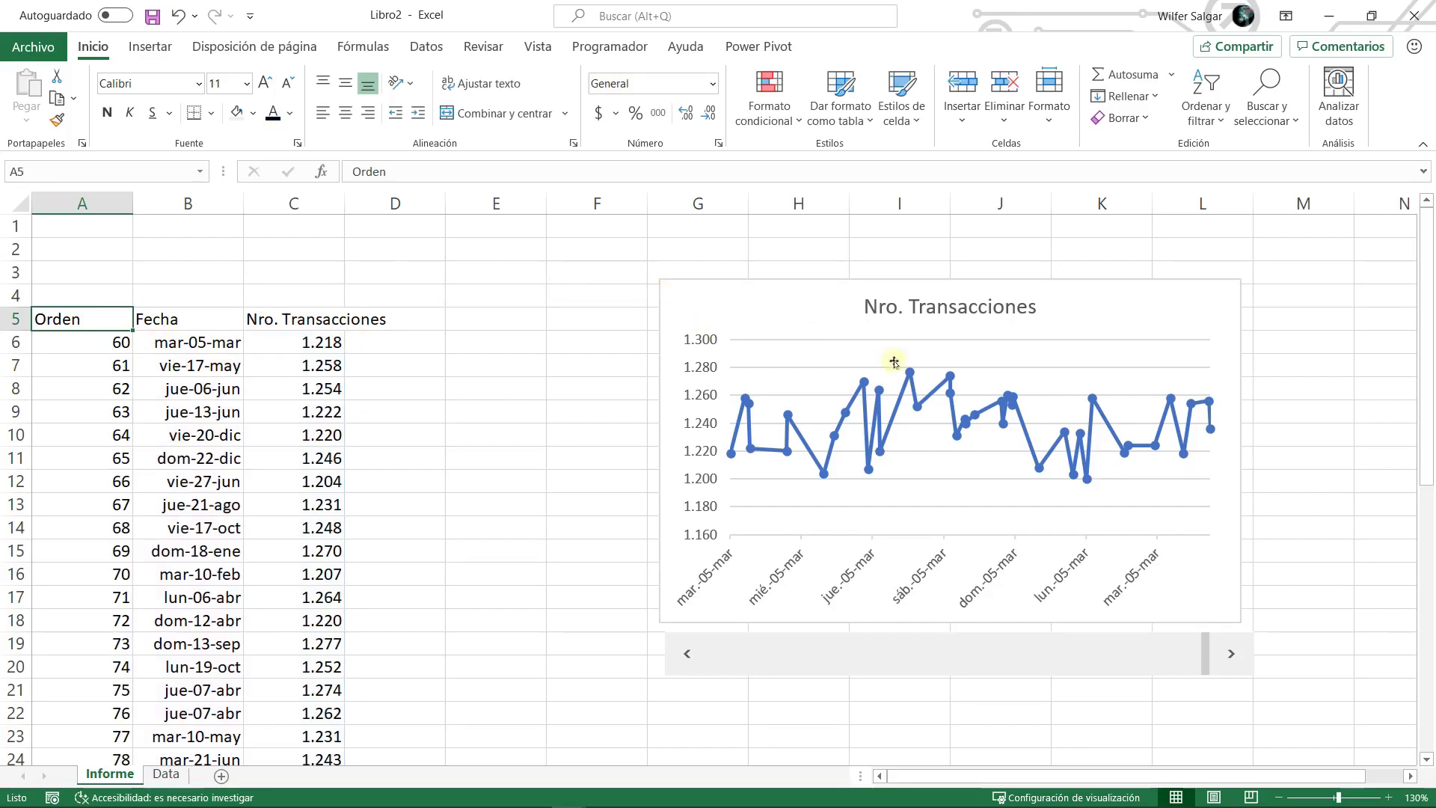
pyautogui.click(686, 653)
pyautogui.click(686, 653)
pyautogui.click(685, 653)
pyautogui.click(686, 653)
pyautogui.click(686, 654)
pyautogui.click(685, 653)
pyautogui.click(685, 653)
pyautogui.click(685, 653)
pyautogui.click(685, 653)
pyautogui.click(685, 653)
pyautogui.click(685, 653)
pyautogui.click(685, 653)
pyautogui.click(686, 653)
pyautogui.click(685, 653)
pyautogui.click(685, 653)
pyautogui.click(685, 653)
pyautogui.click(686, 653)
pyautogui.click(685, 653)
pyautogui.click(685, 653)
pyautogui.click(686, 653)
pyautogui.click(685, 653)
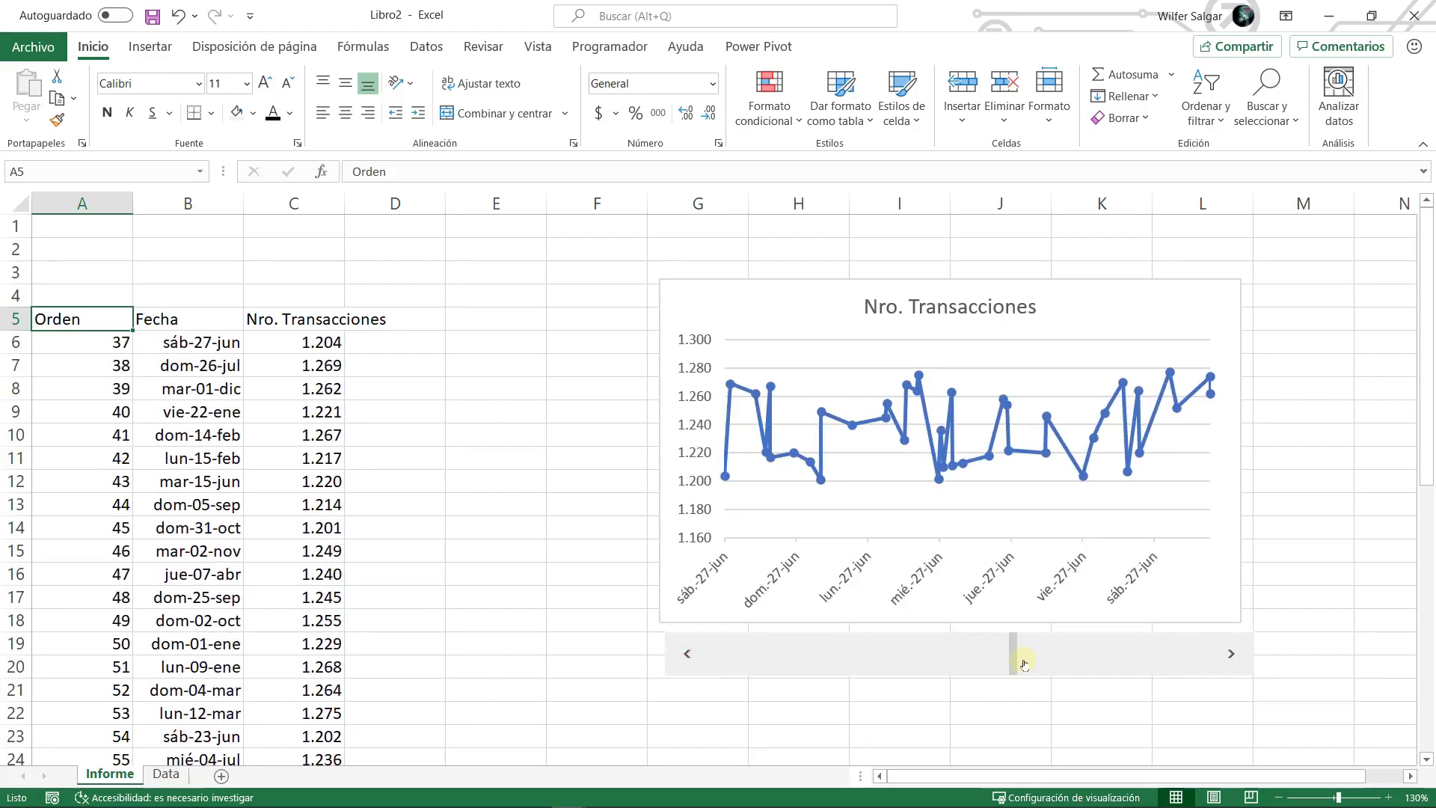
pyautogui.moveTo(1013, 664); pyautogui.dragTo(722, 655)
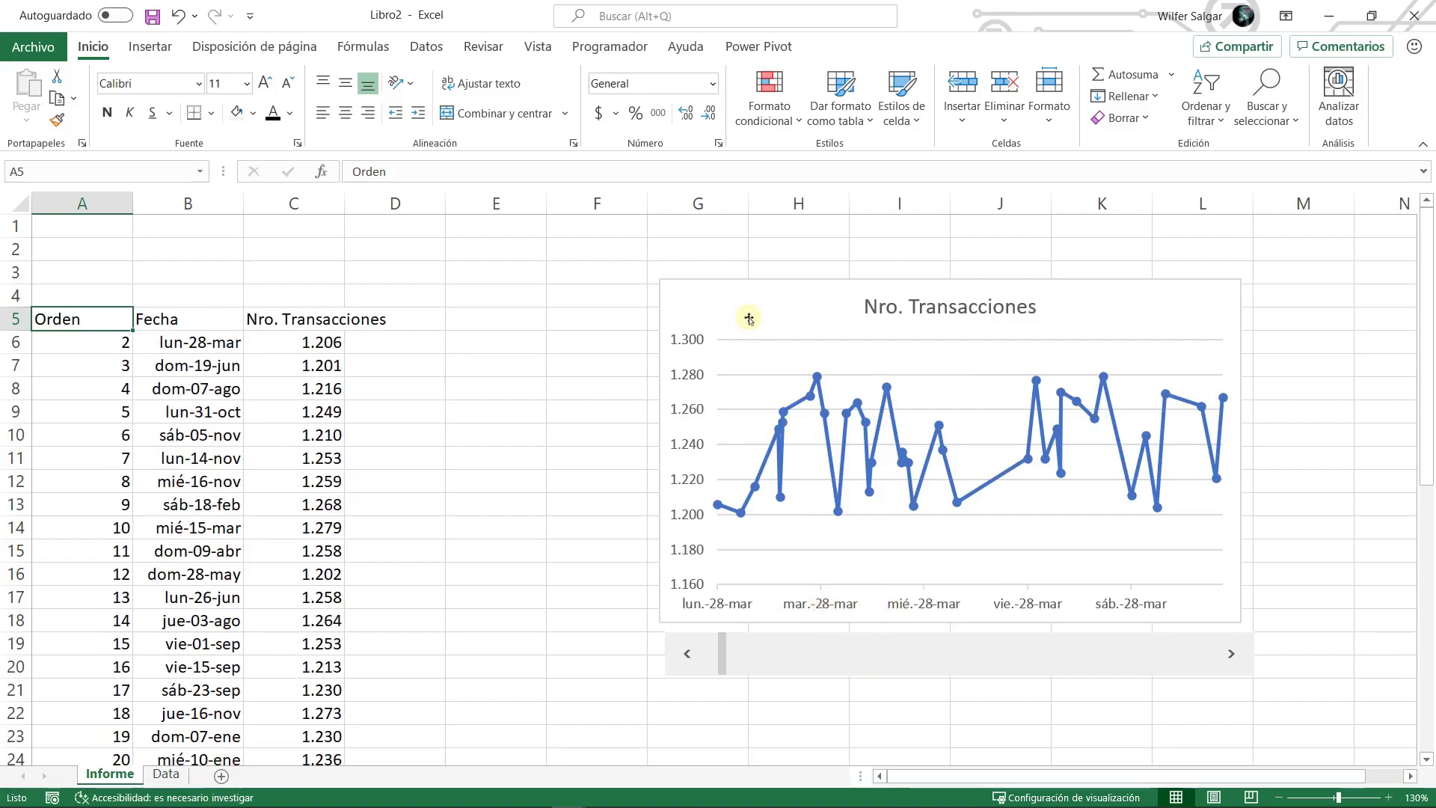
# - Widen the chart leftwards to about column F and page the scroll bar to record 22
pyautogui.click(693, 290)
pyautogui.moveTo(660, 451); pyautogui.dragTo(561, 454)
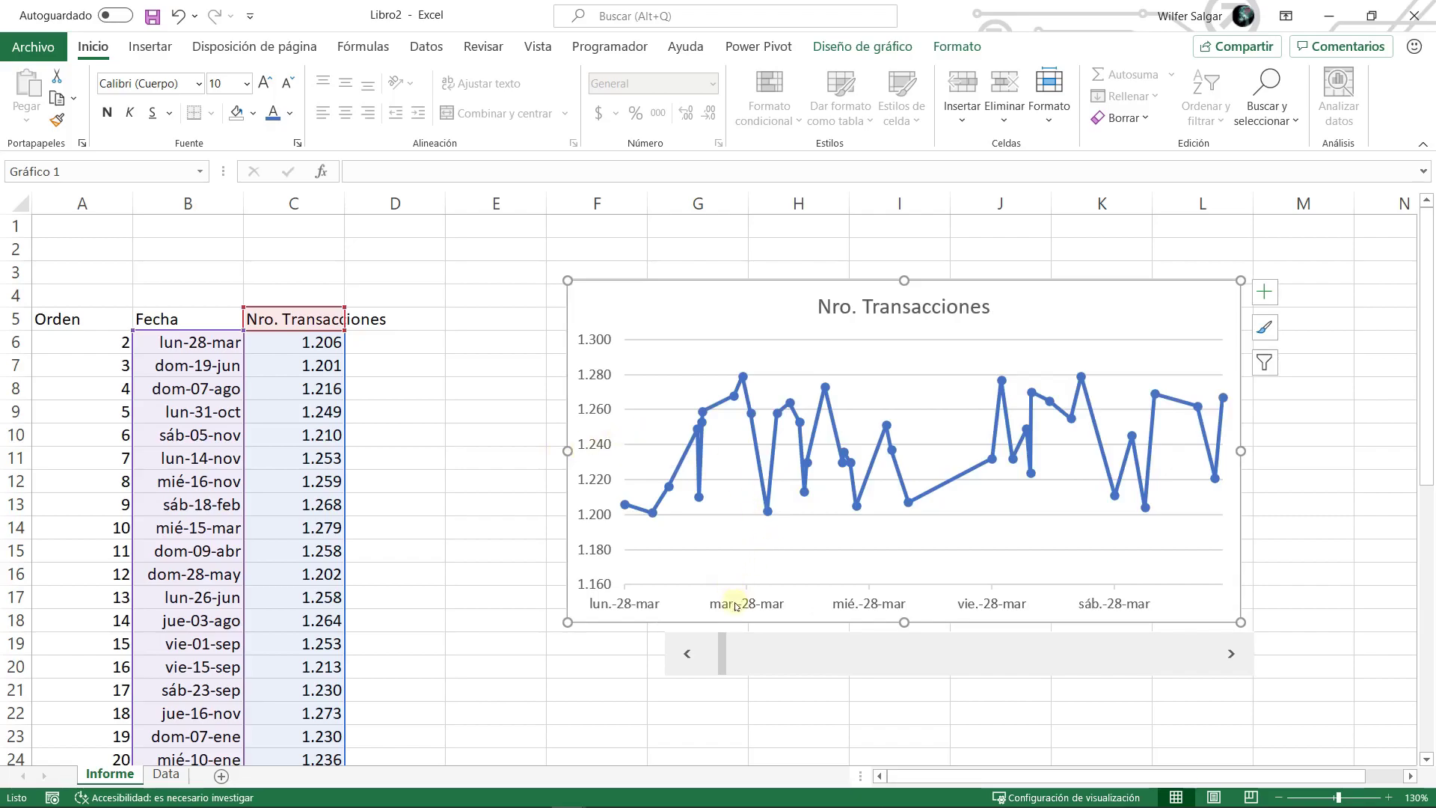
pyautogui.click(862, 655)
pyautogui.click(878, 657)
pyautogui.click(936, 657)
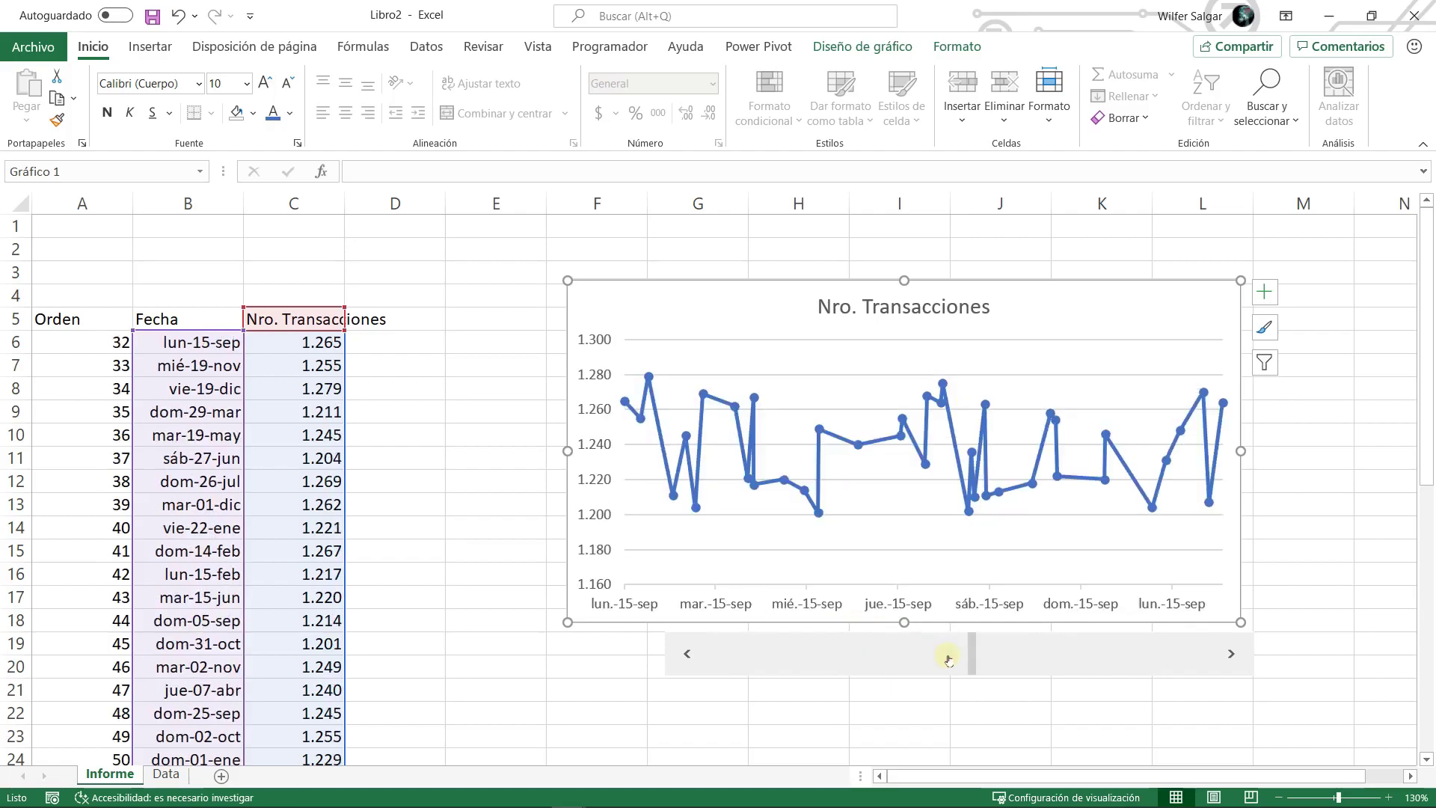
pyautogui.click(932, 660)
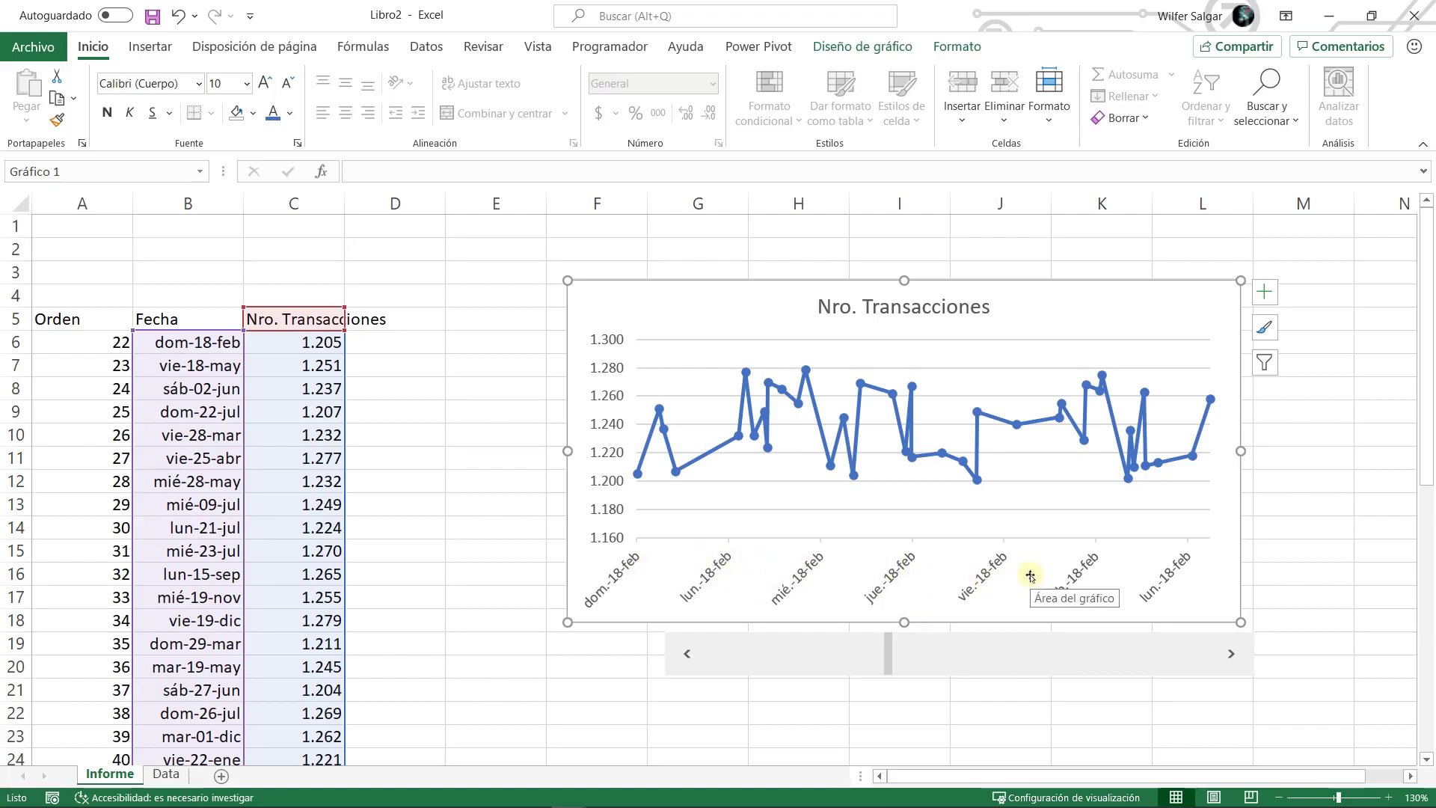
# - Set the text direction of the chart's horizontal axis labels to Girar texto 270° and close the axis formatting
pyautogui.doubleClick(986, 578)
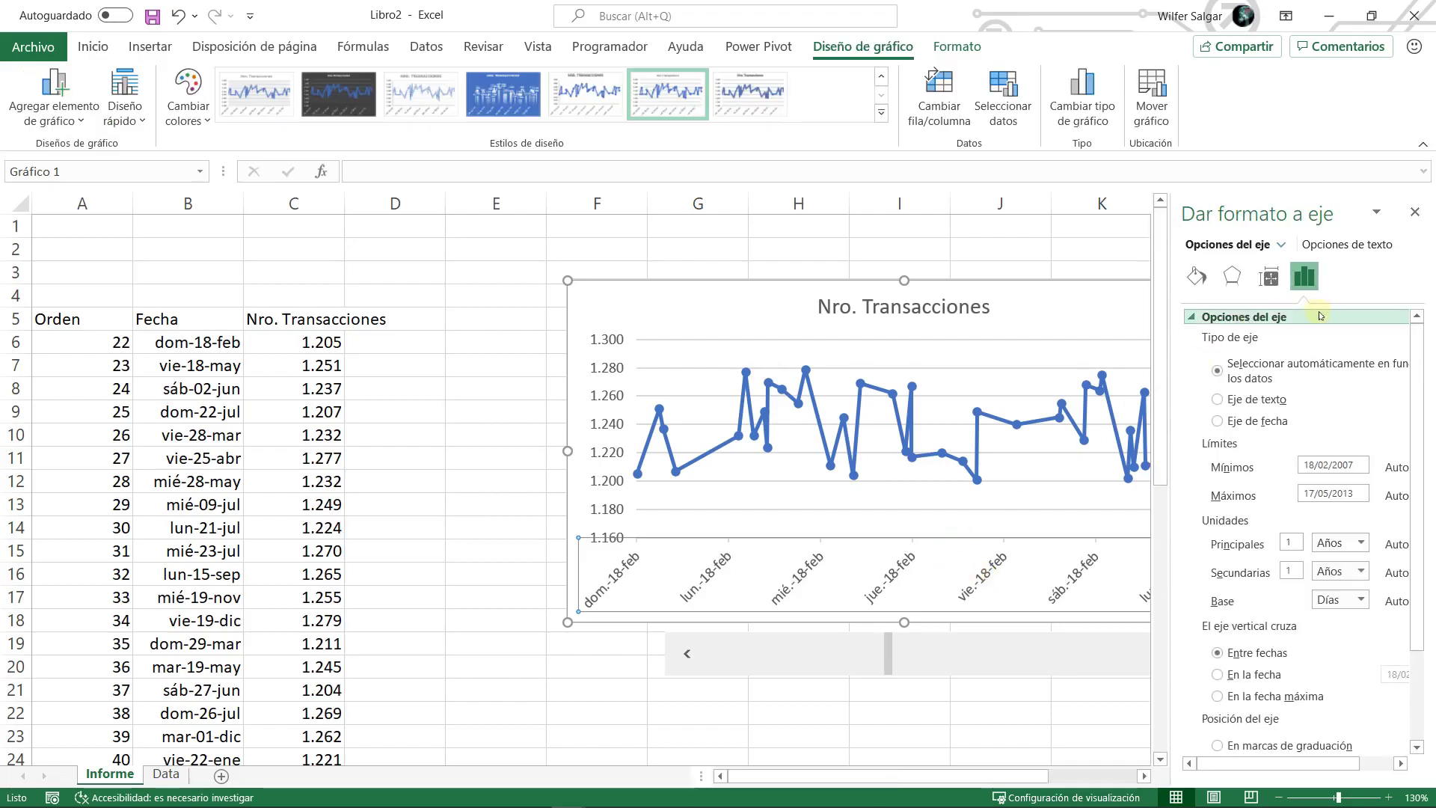
pyautogui.click(1269, 277)
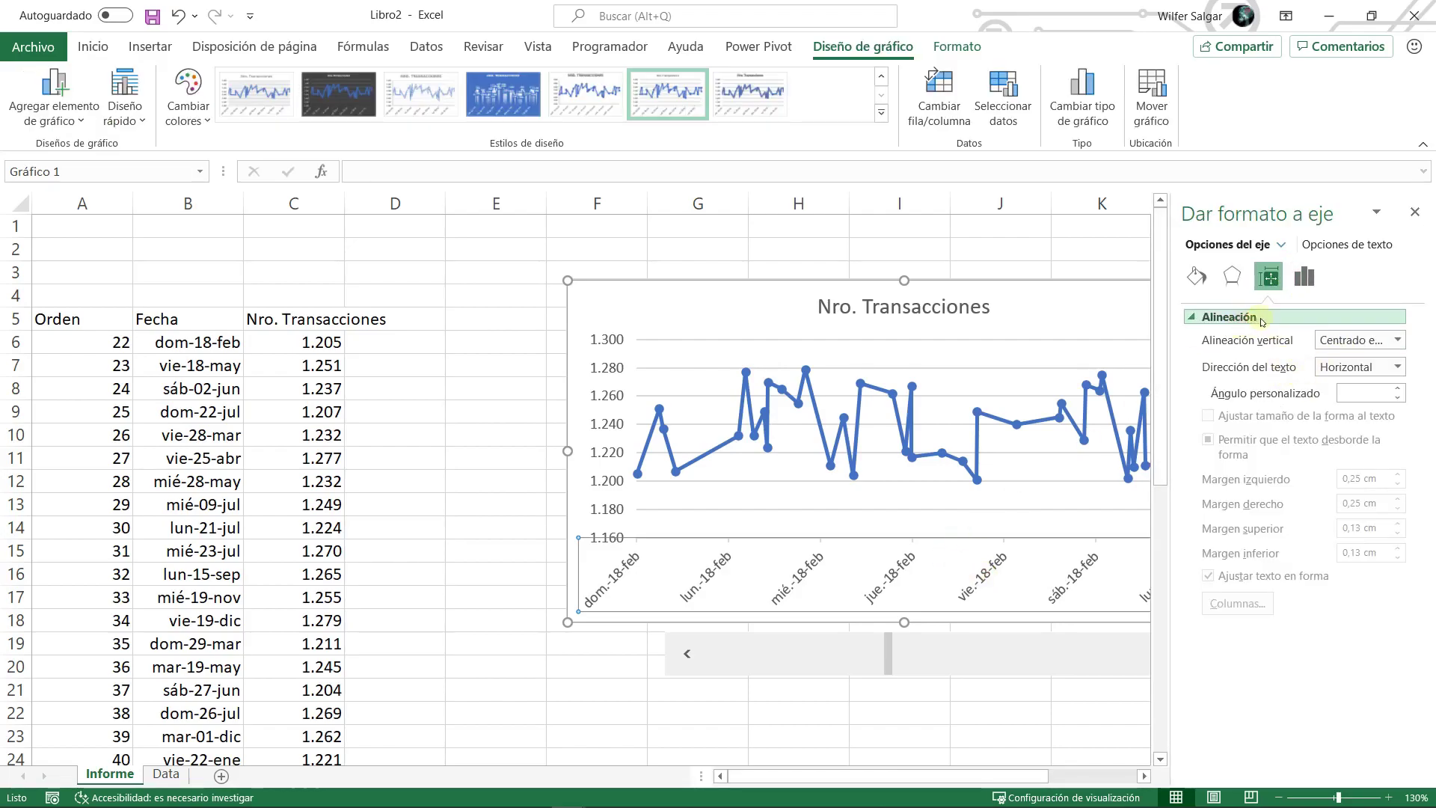
pyautogui.click(1397, 367)
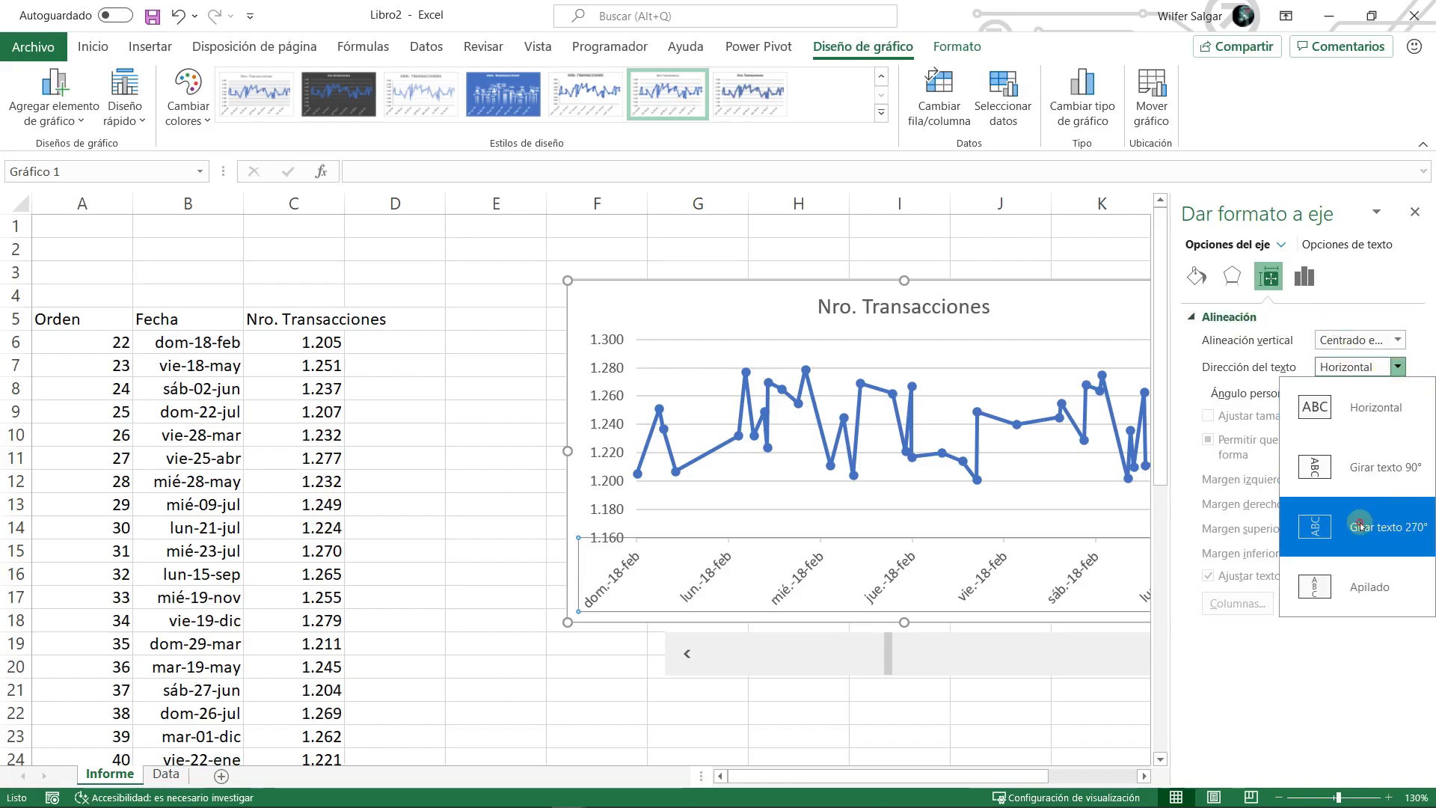
pyautogui.click(1354, 524)
pyautogui.click(1369, 368)
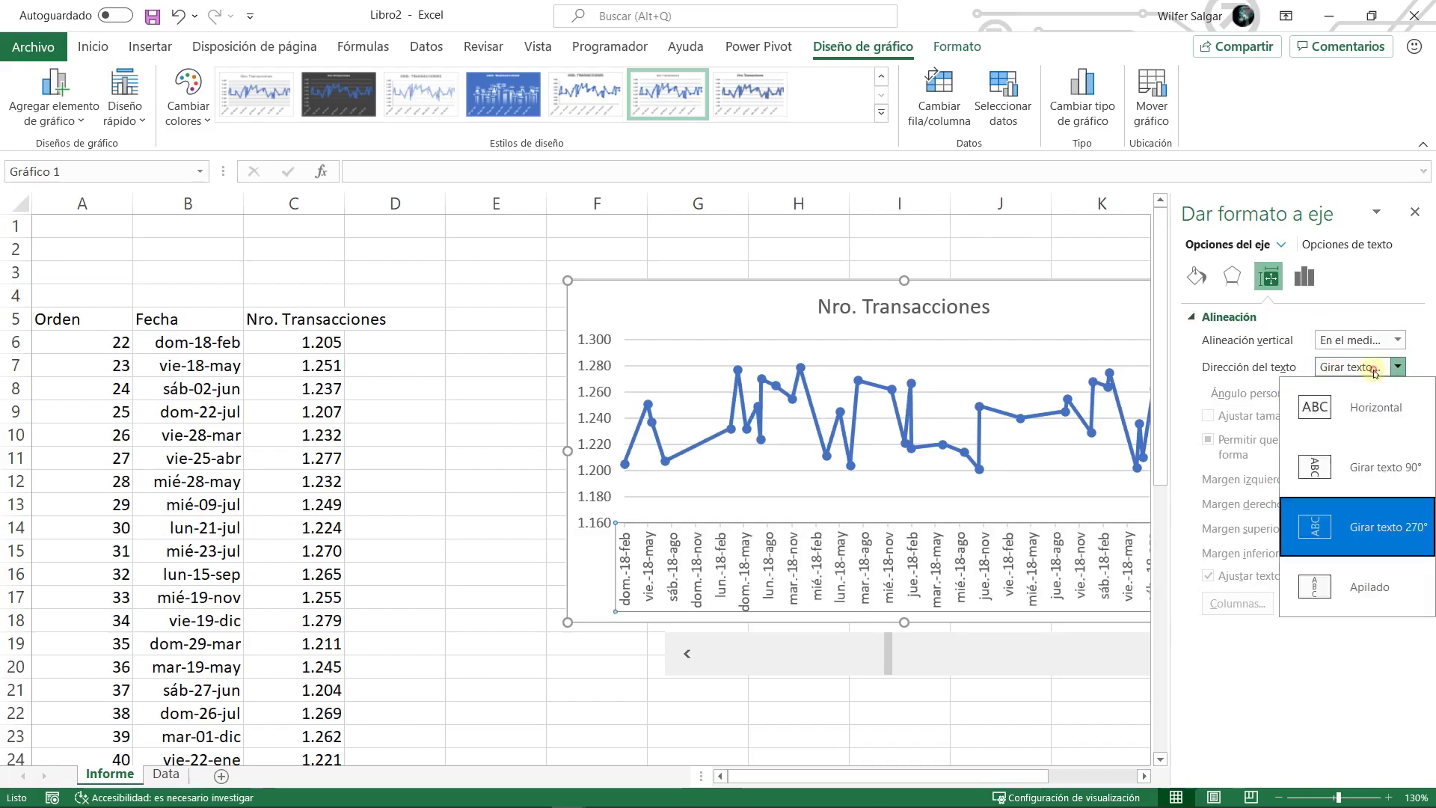
pyautogui.click(1355, 515)
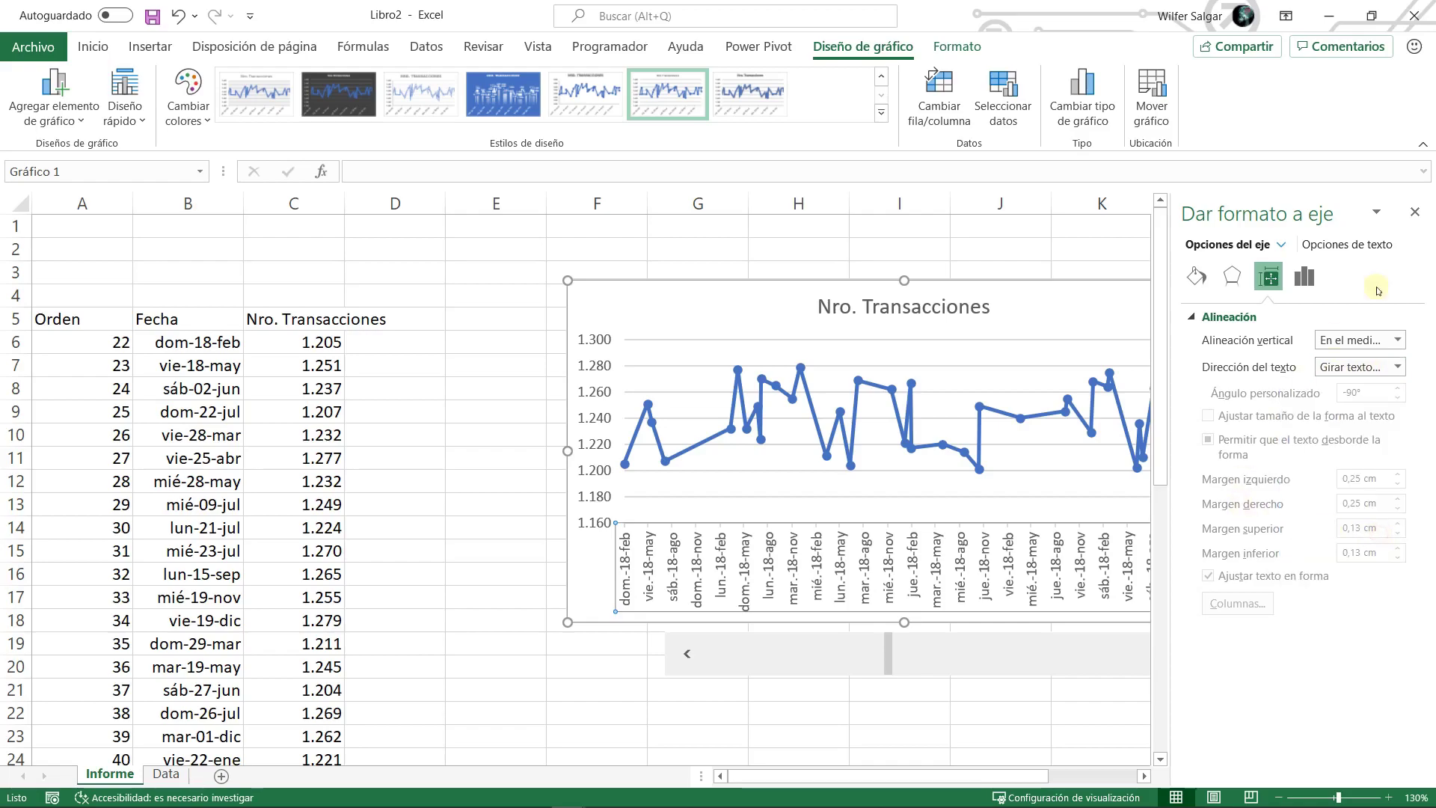
pyautogui.click(1413, 214)
# - Move the scroll bar back to record 1, checking the rotated date labels on the chart
pyautogui.click(685, 654)
pyautogui.click(686, 656)
pyautogui.moveTo(687, 655); pyautogui.dragTo(687, 656)
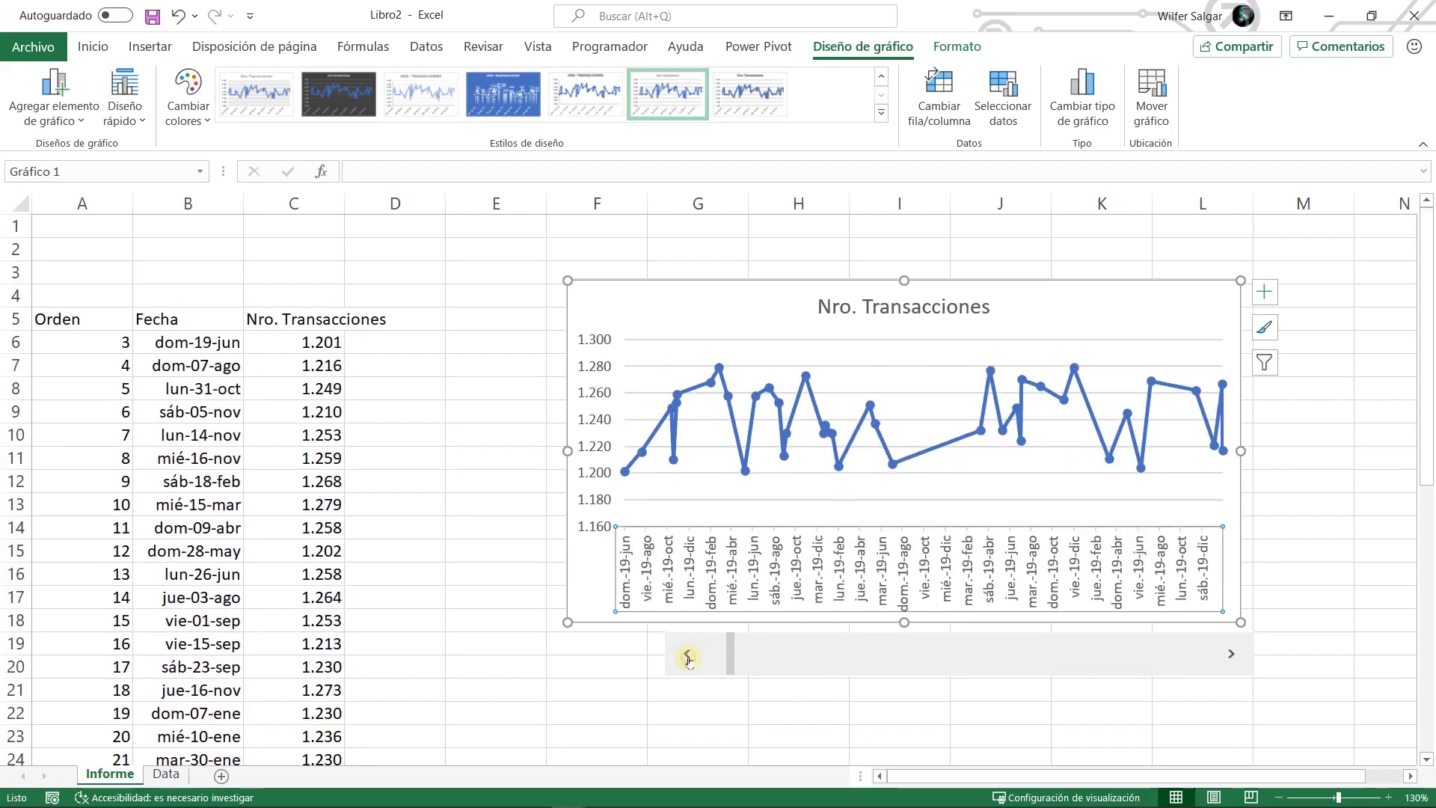
pyautogui.click(686, 655)
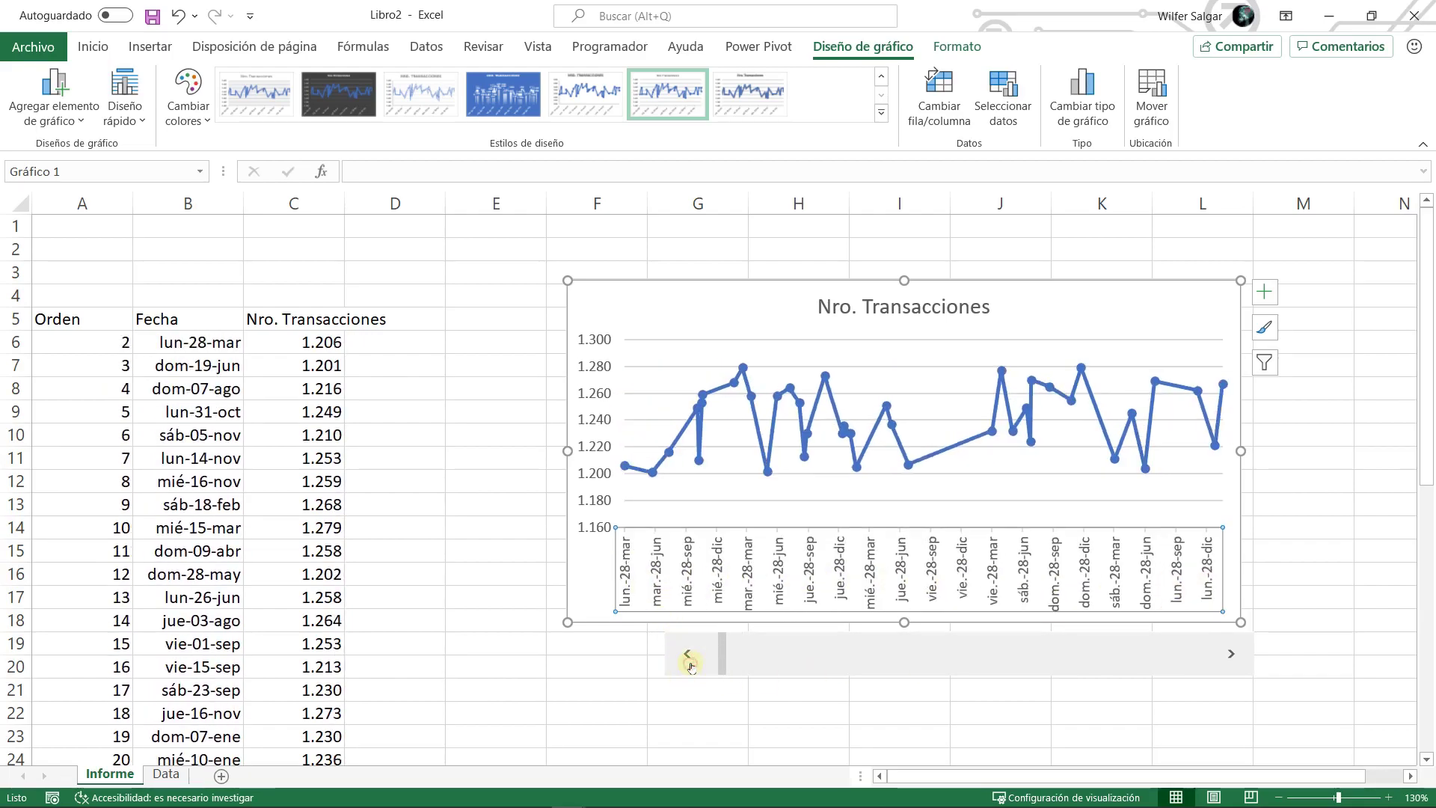
pyautogui.click(687, 656)
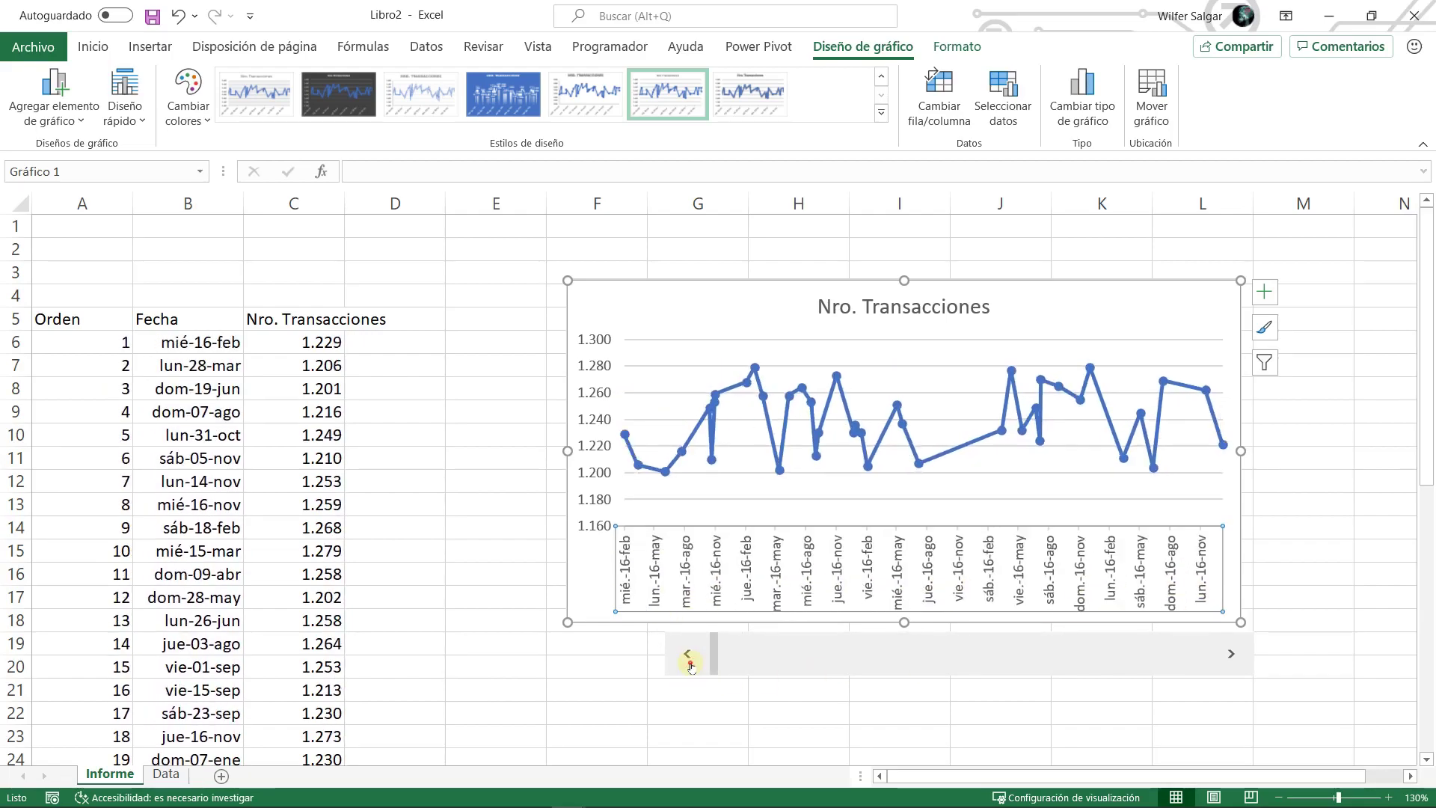
# - Advance the scroll bar record by record until the table and chart start at record 5
pyautogui.click(1235, 656)
pyautogui.click(1235, 656)
pyautogui.click(1234, 656)
pyautogui.click(1235, 656)
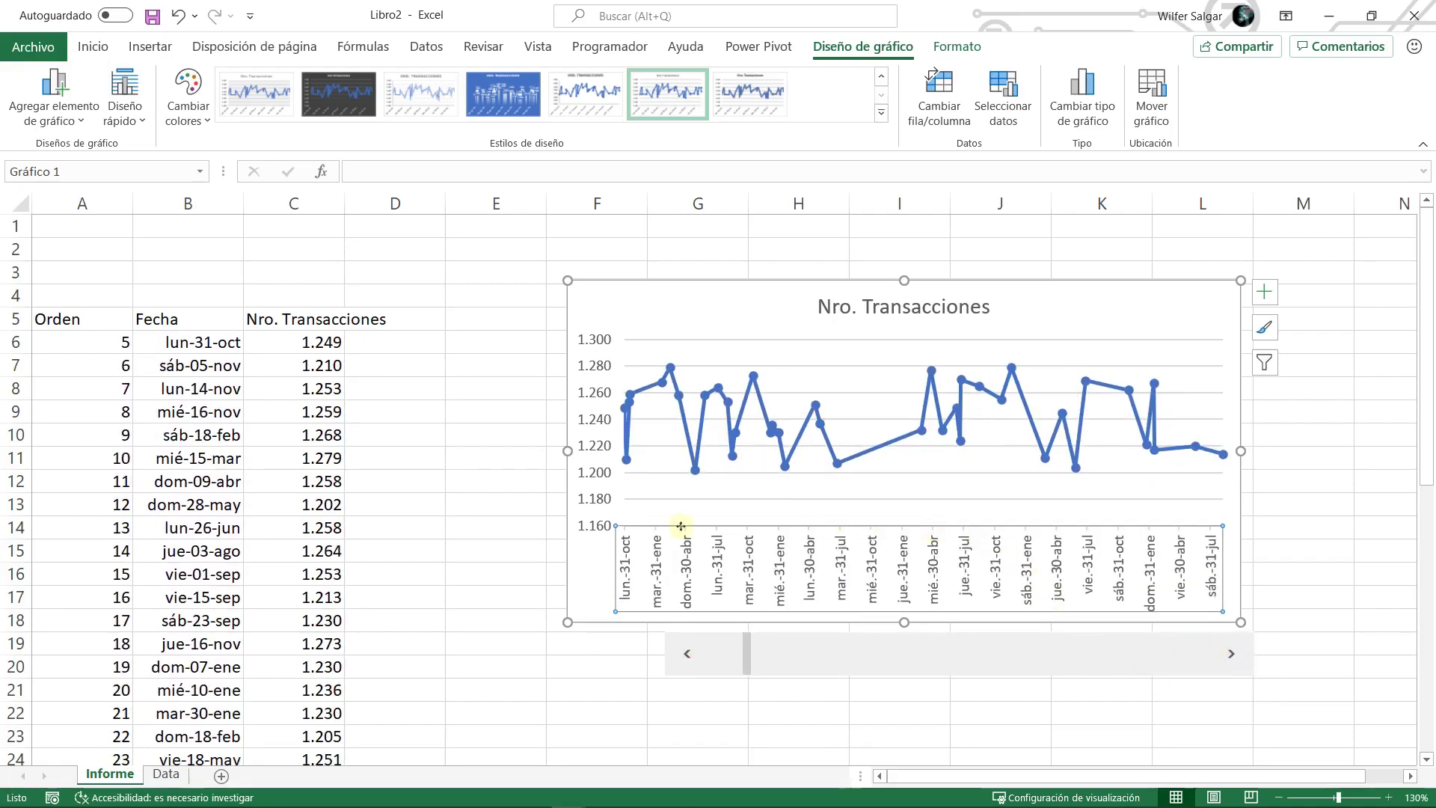
# - Compare the dates in the first rows of the Fecha column with the date labels on the chart's horizontal axis
pyautogui.moveTo(219, 344); pyautogui.dragTo(217, 367)
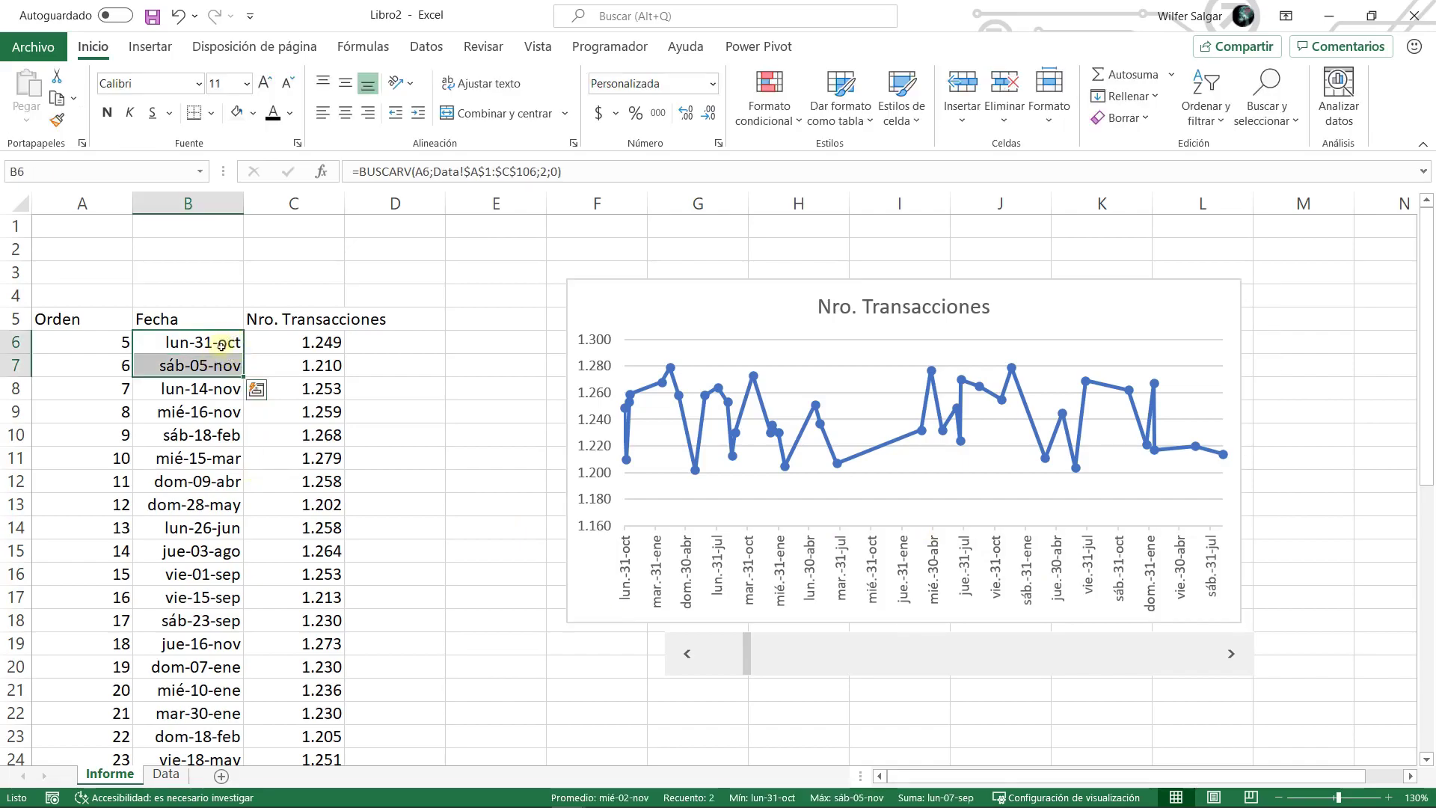
pyautogui.click(210, 389)
pyautogui.click(210, 412)
pyautogui.click(211, 458)
pyautogui.click(214, 479)
pyautogui.moveTo(213, 501); pyautogui.dragTo(218, 529)
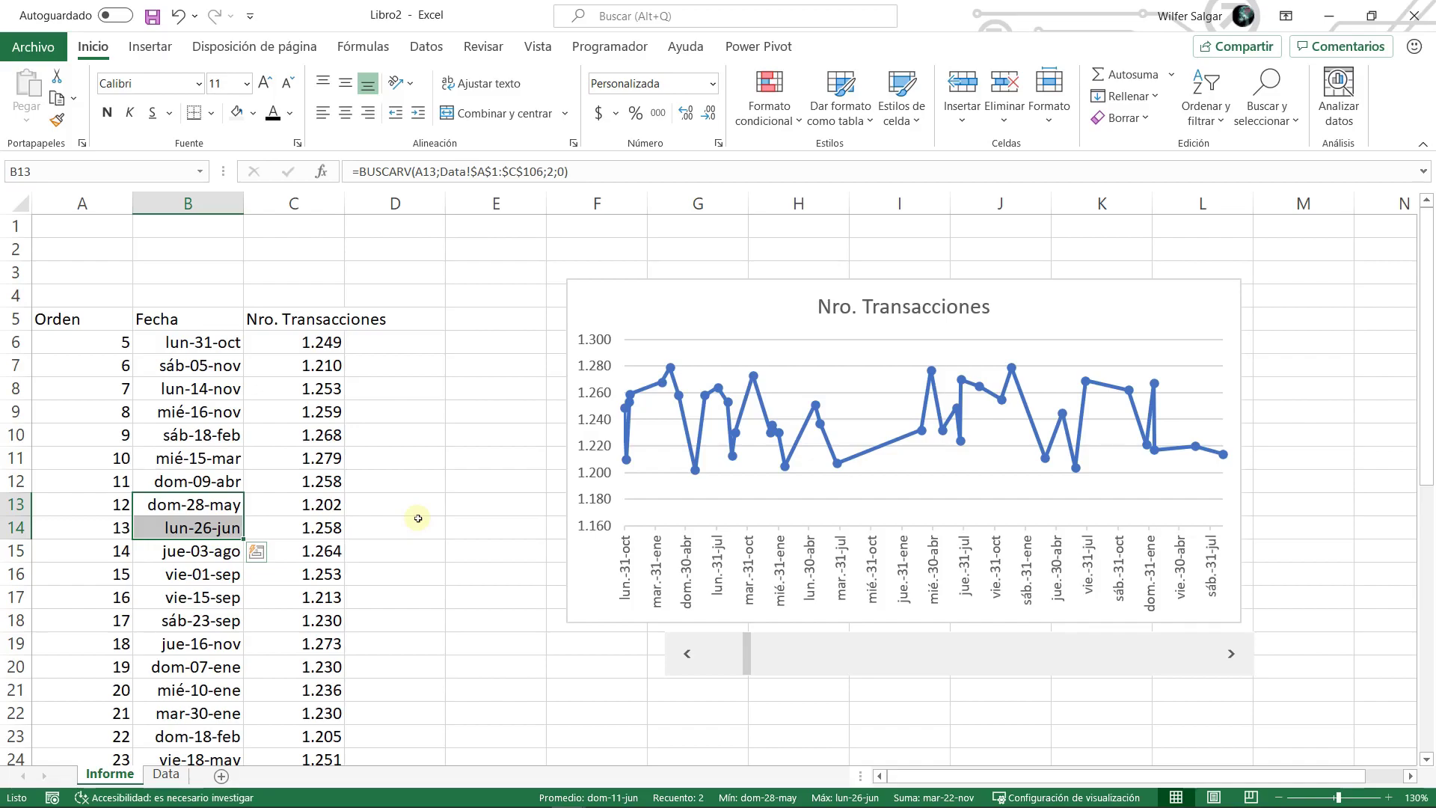
pyautogui.click(188, 504)
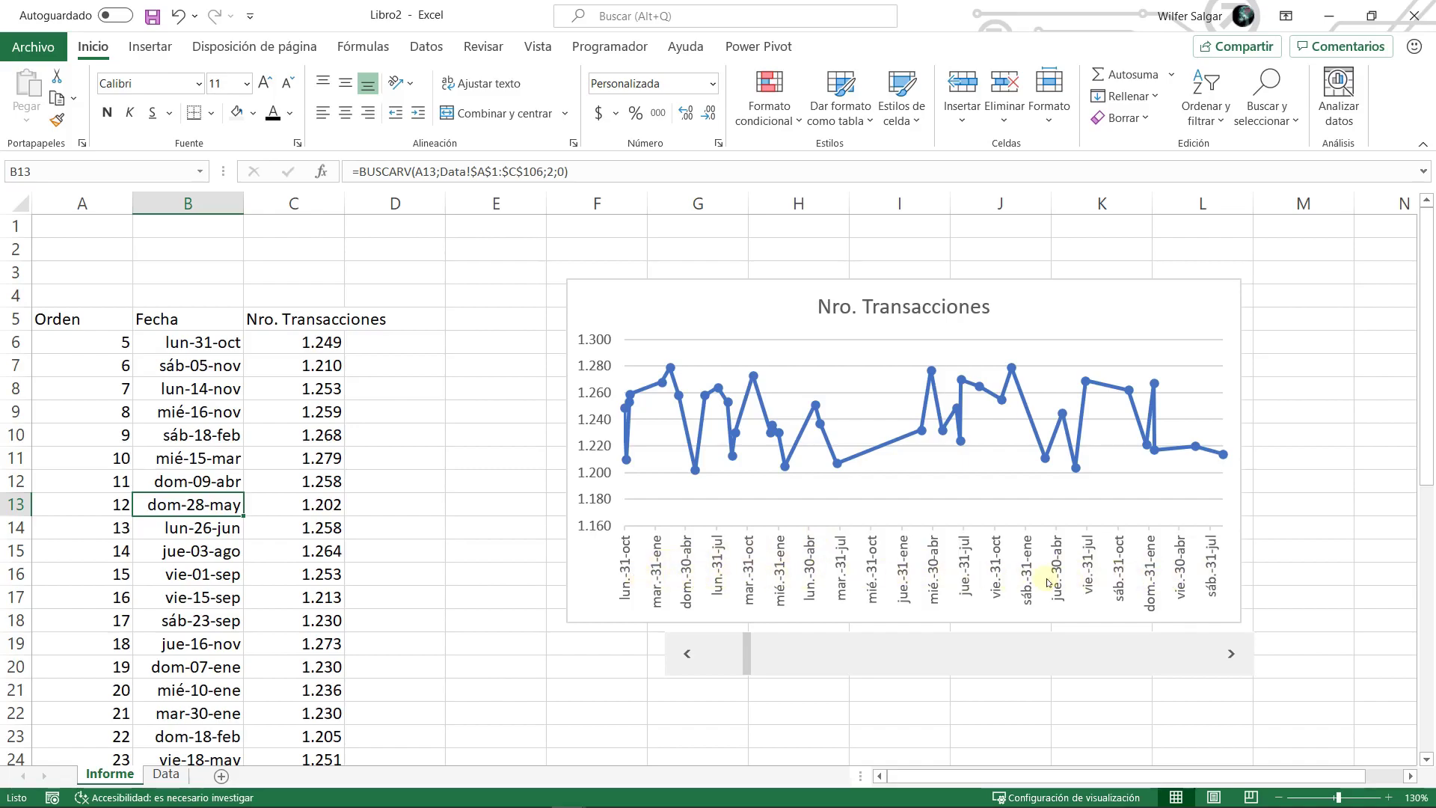
# - Reduce the font size of the chart's horizontal and vertical axis labels to 7
pyautogui.click(932, 571)
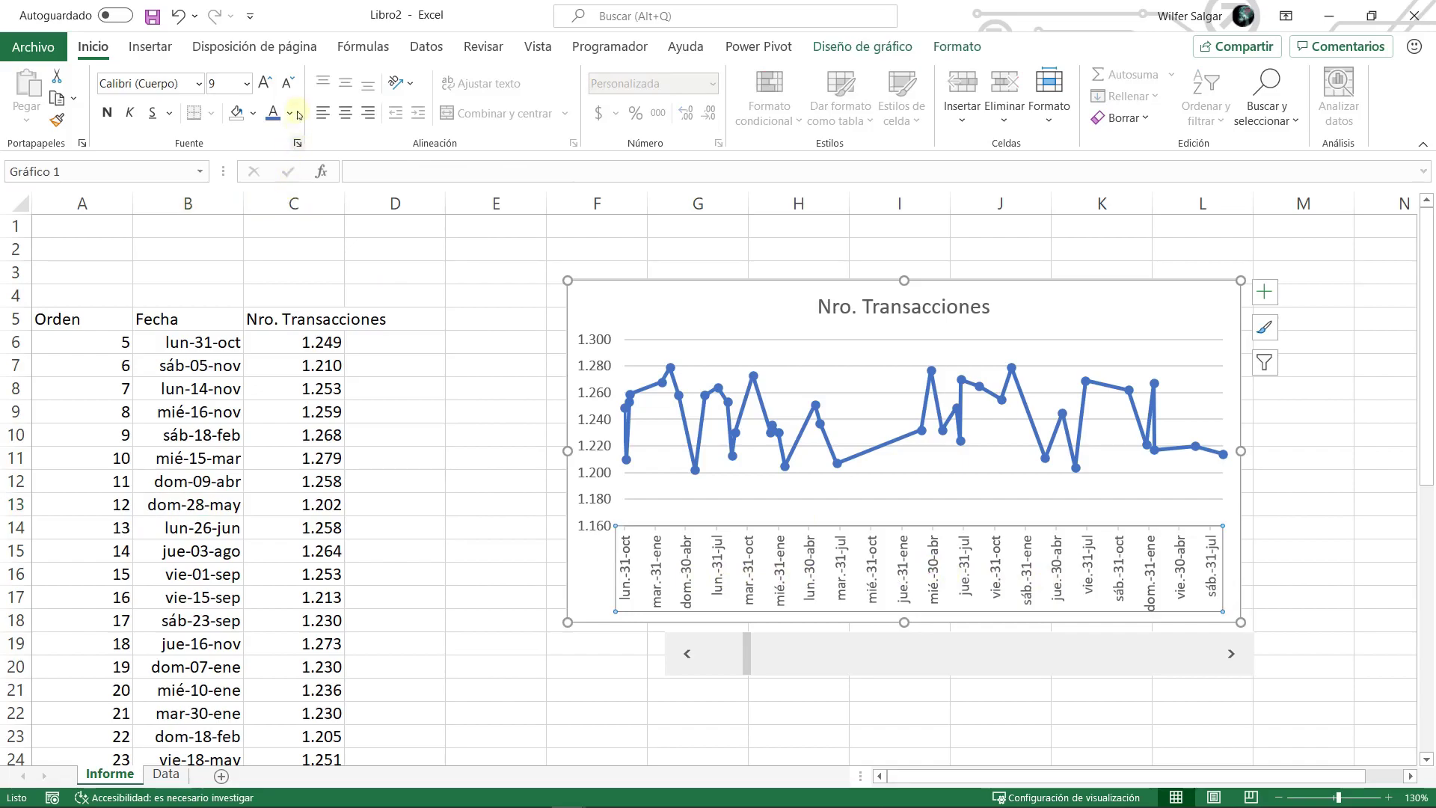
pyautogui.click(288, 83)
pyautogui.click(591, 453)
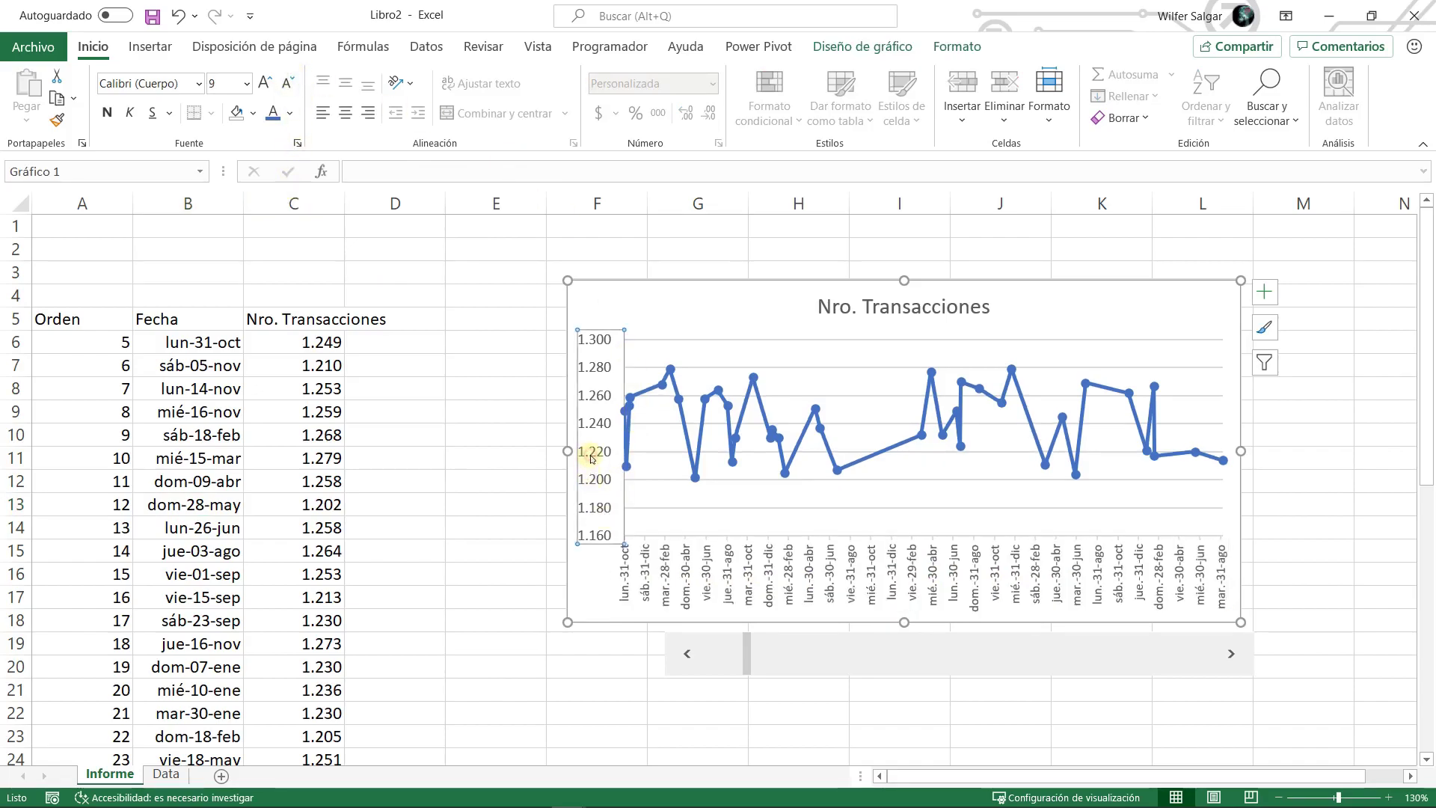
pyautogui.click(289, 83)
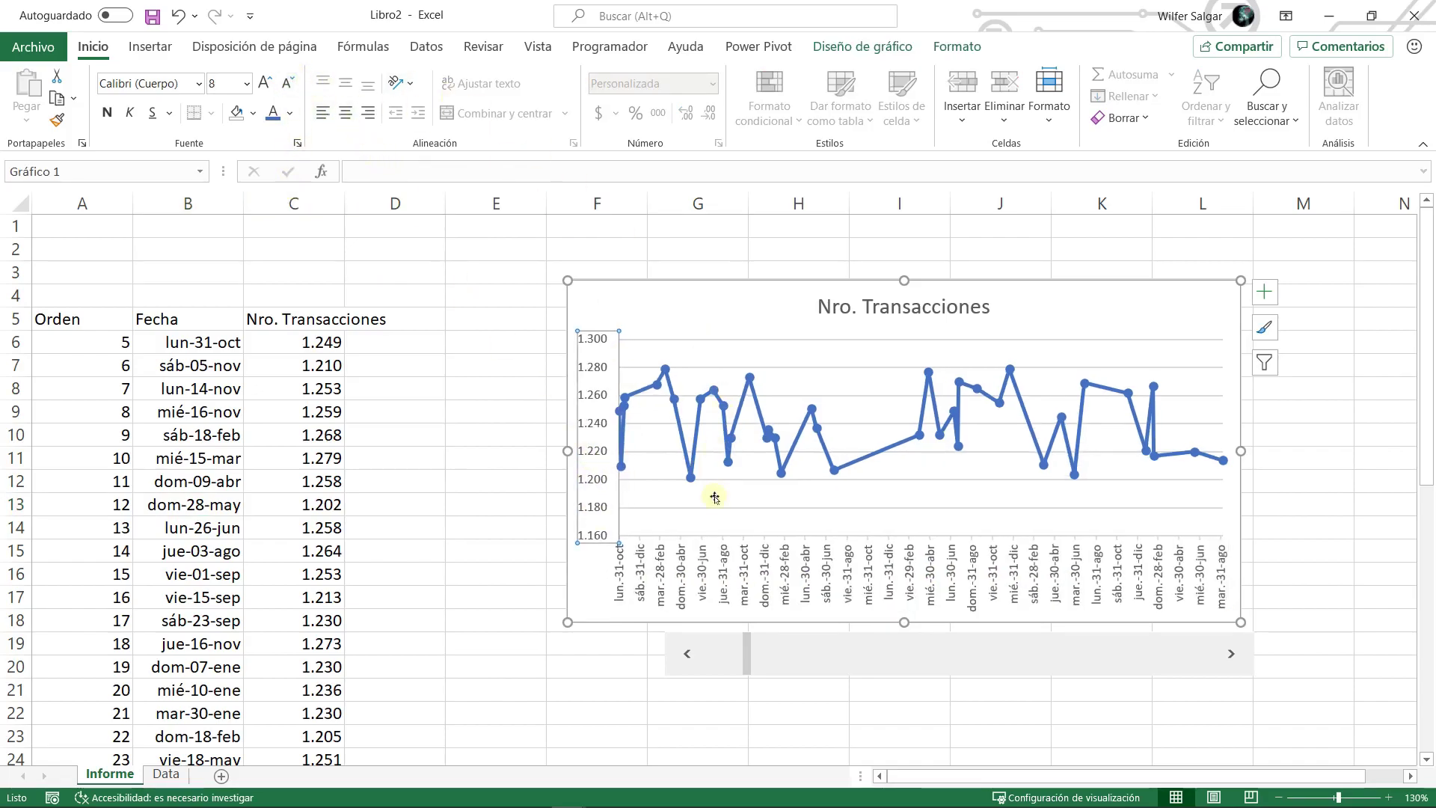
pyautogui.click(830, 583)
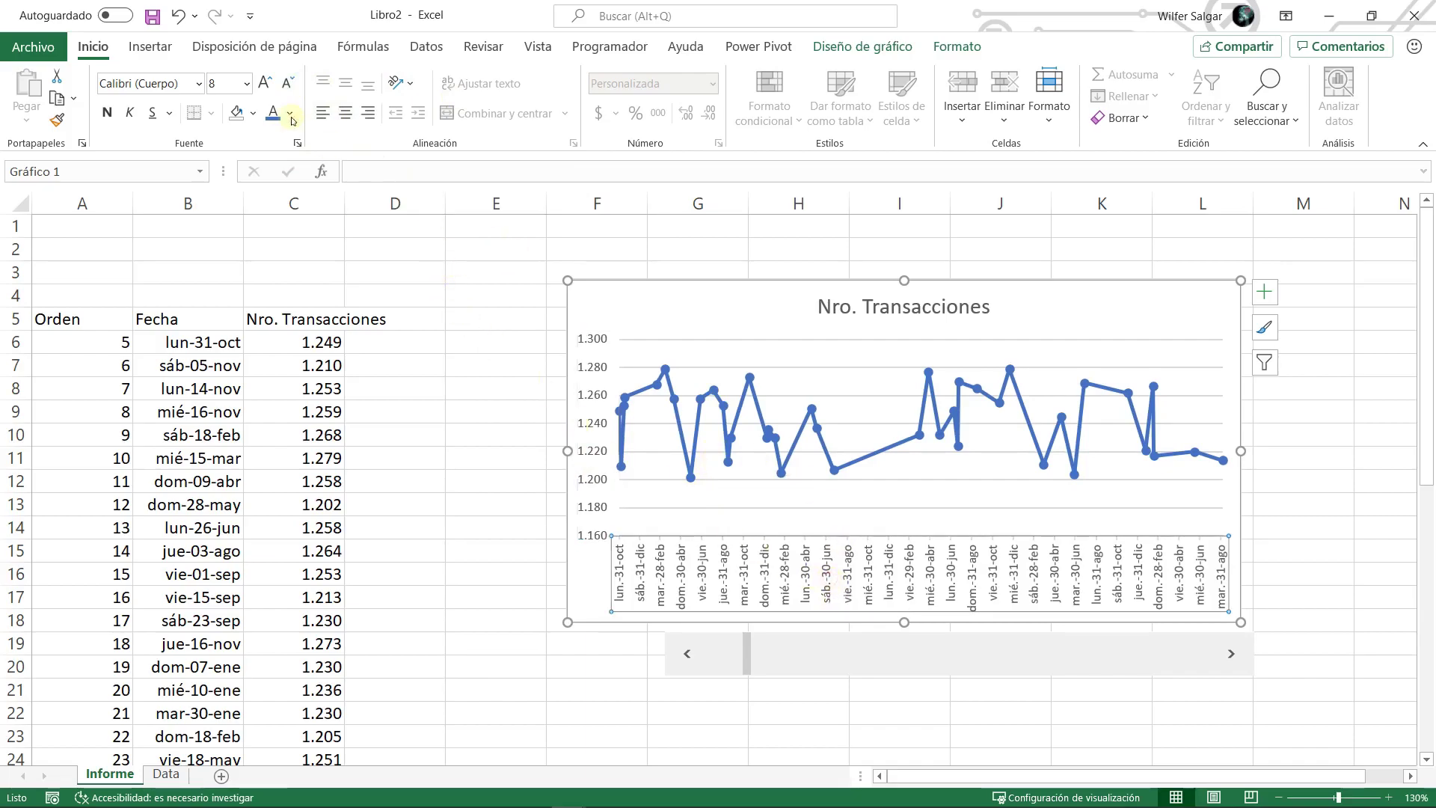
pyautogui.click(293, 84)
pyautogui.click(585, 370)
pyautogui.click(288, 83)
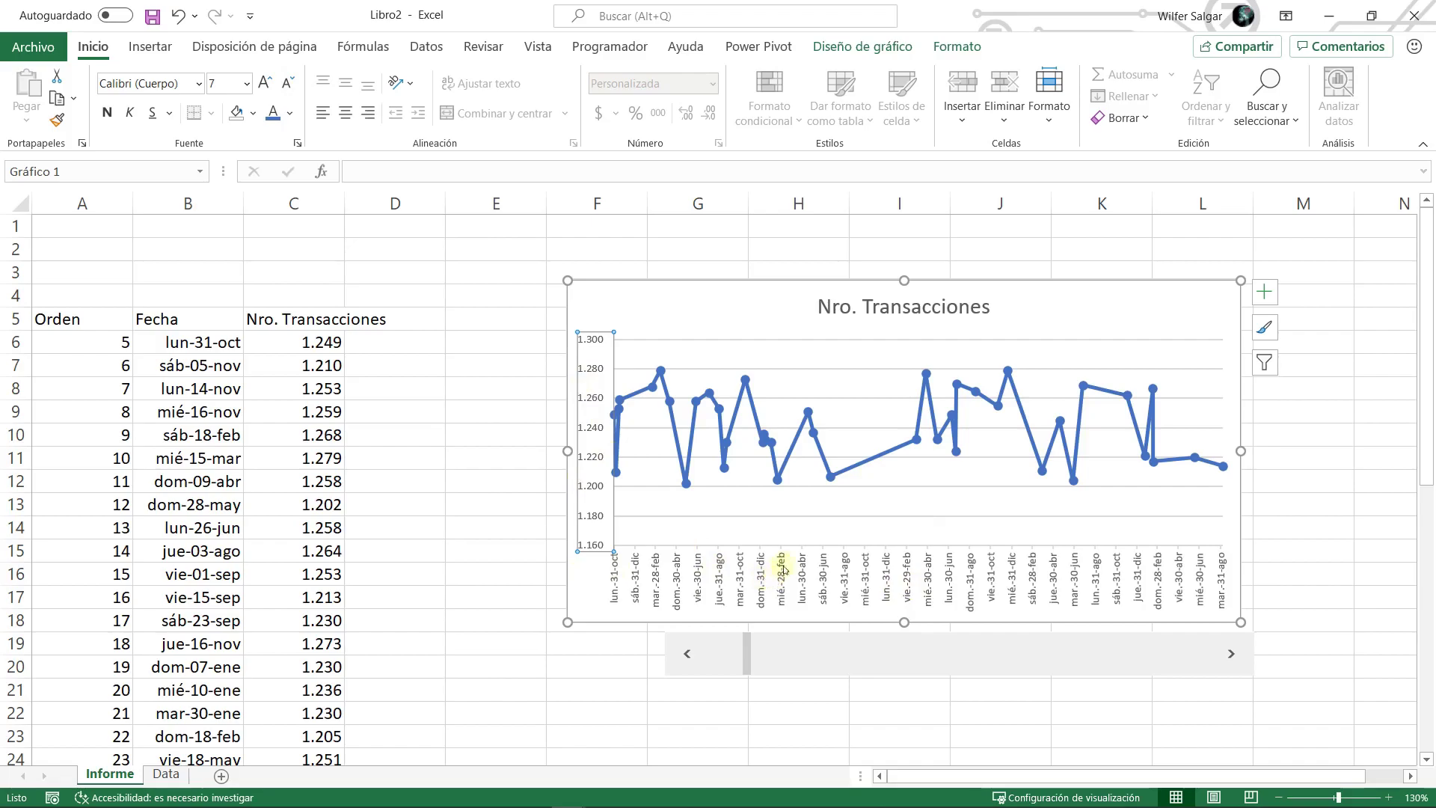
# - Set the Nro. Transacciones series line to a width of 1,25 pt and 25% transparency
pyautogui.doubleClick(877, 460)
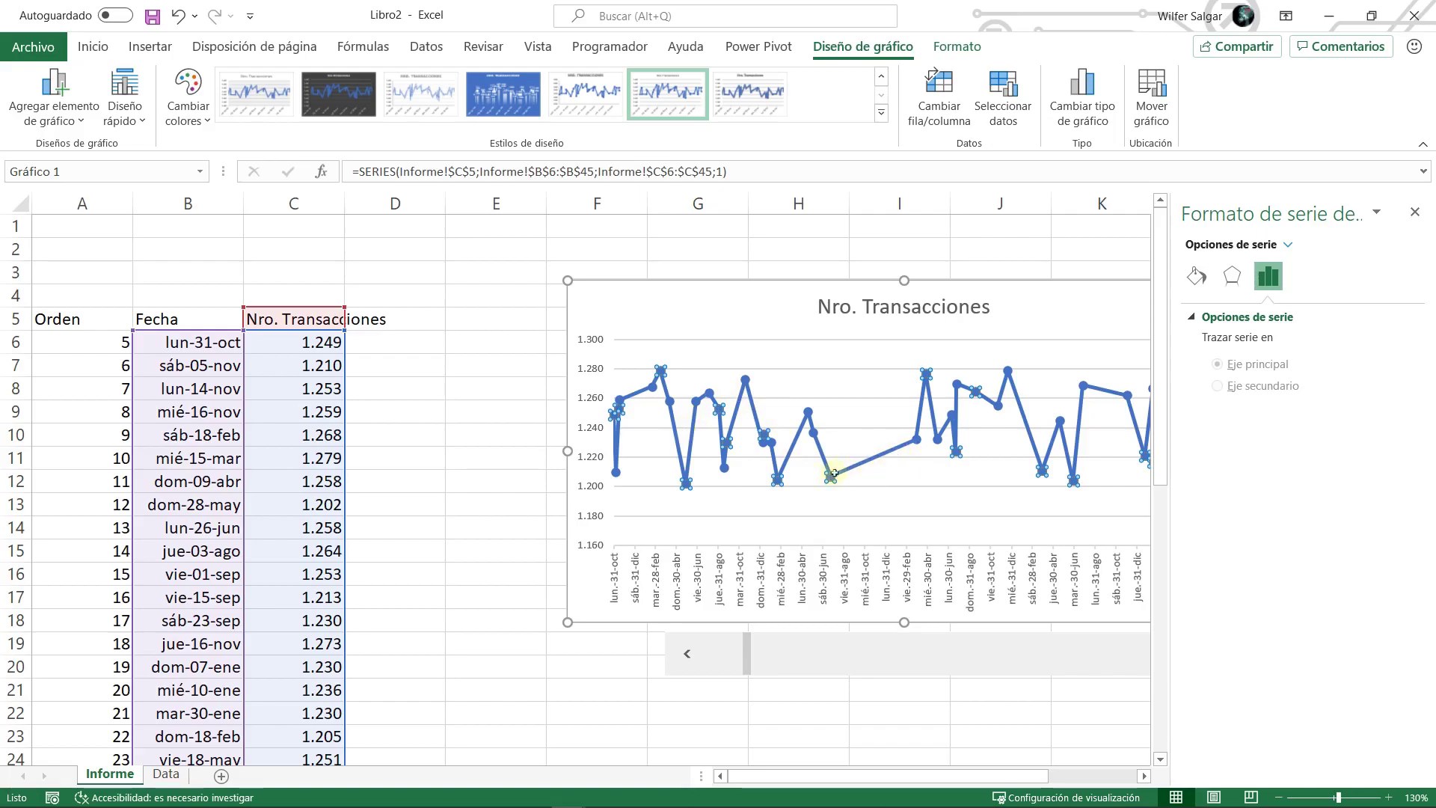
pyautogui.click(1198, 279)
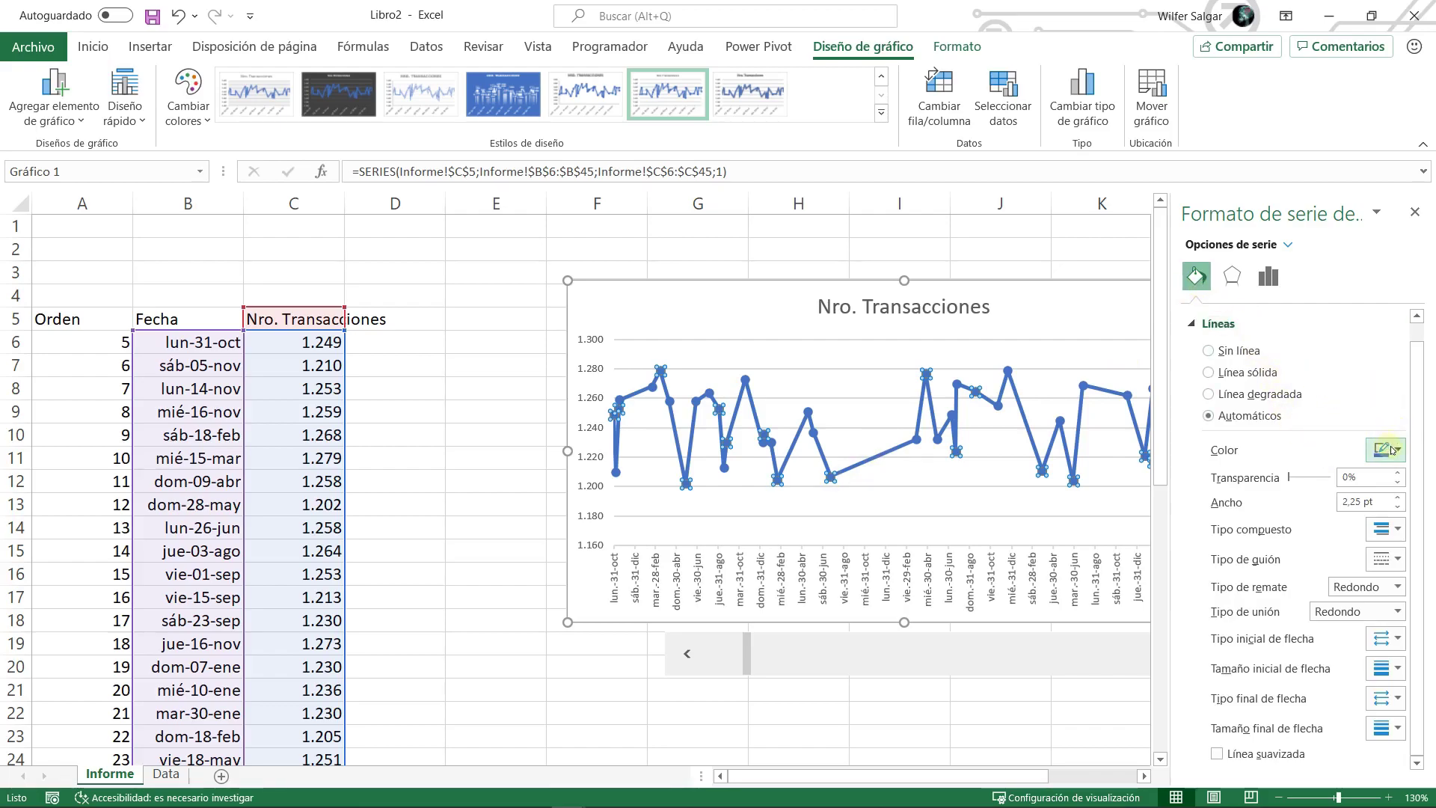
pyautogui.click(1399, 507)
pyautogui.click(1399, 508)
pyautogui.click(1399, 509)
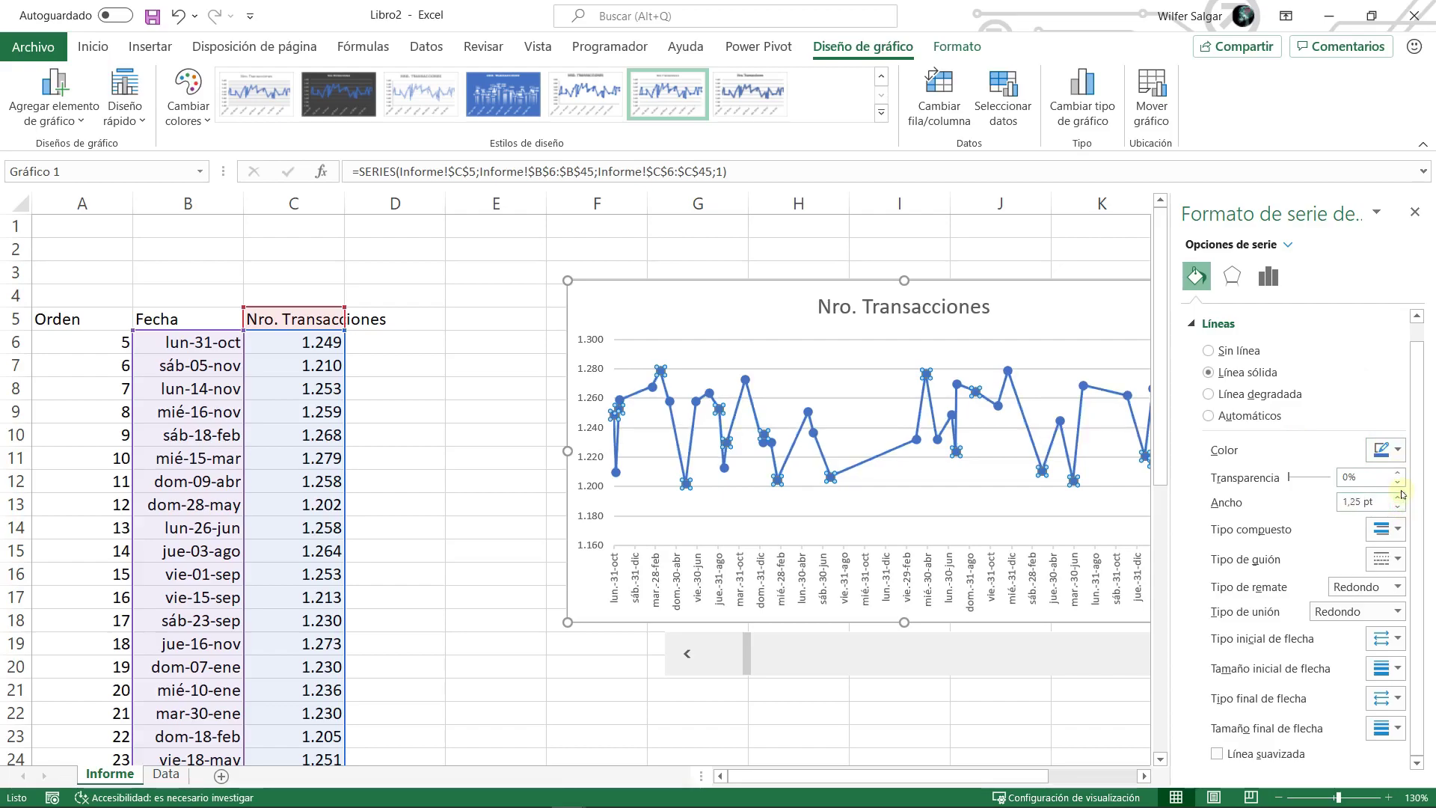
pyautogui.click(1340, 479)
pyautogui.write('25')
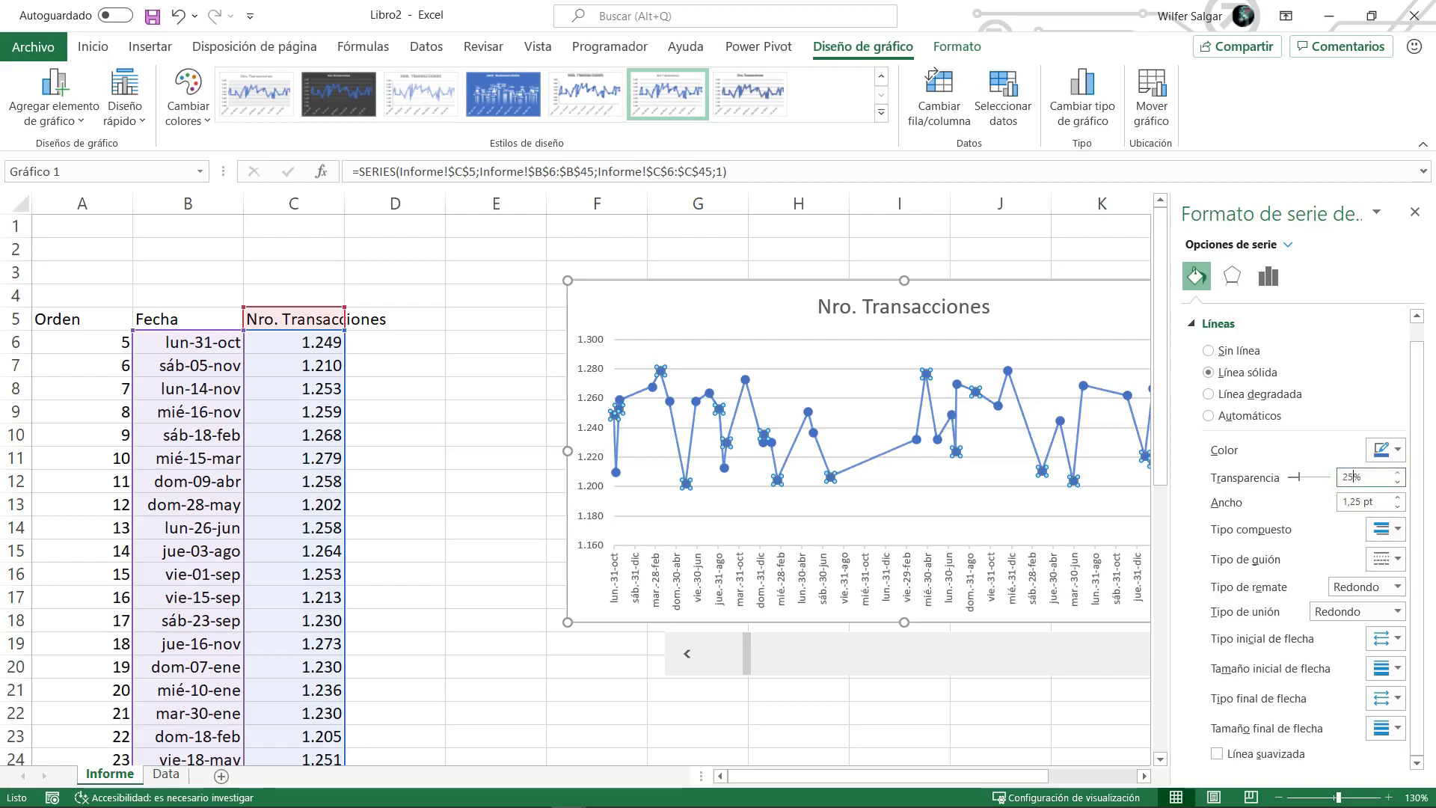
# - Try a darker theme blue on the series line, but settle on the base theme blue
pyautogui.click(1398, 451)
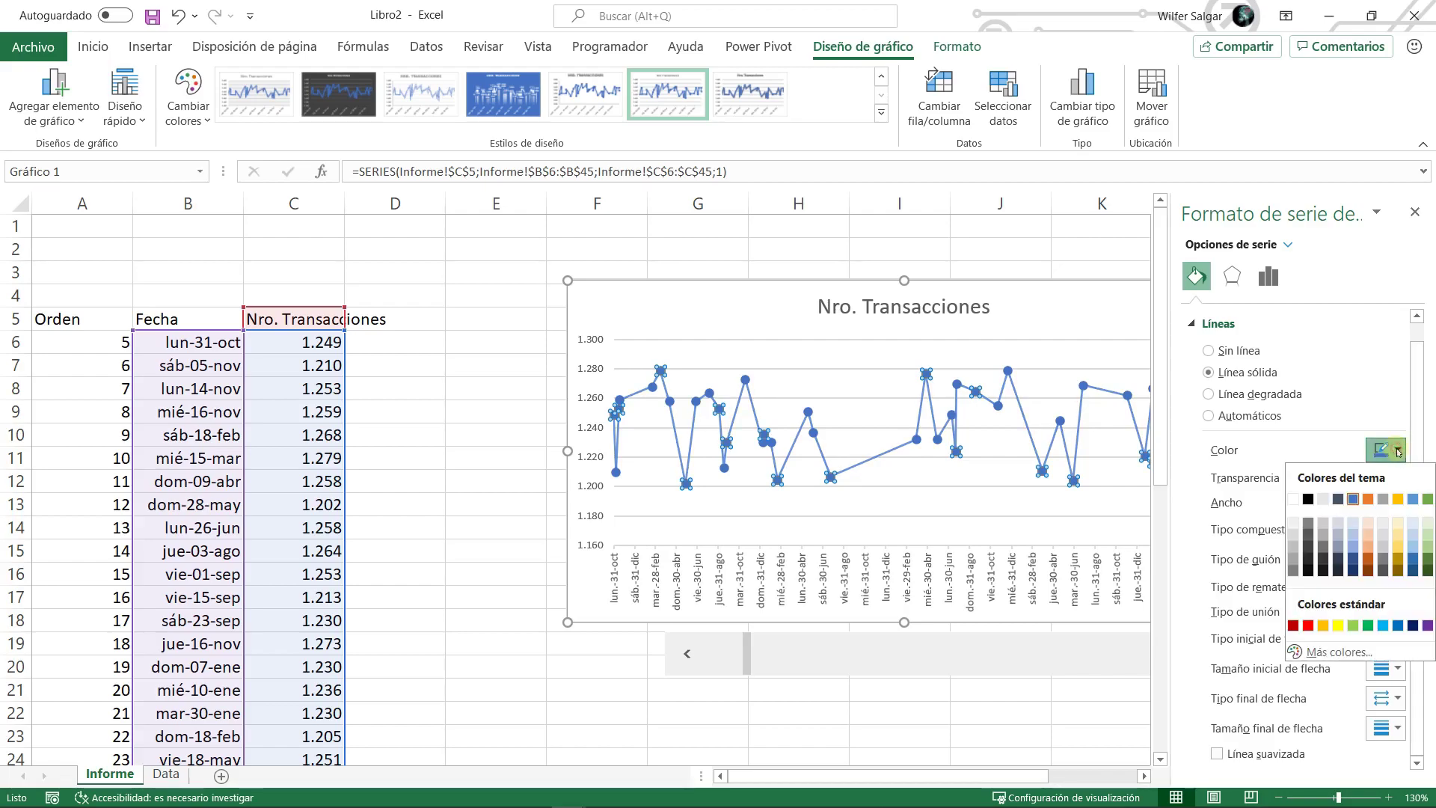
pyautogui.click(1354, 563)
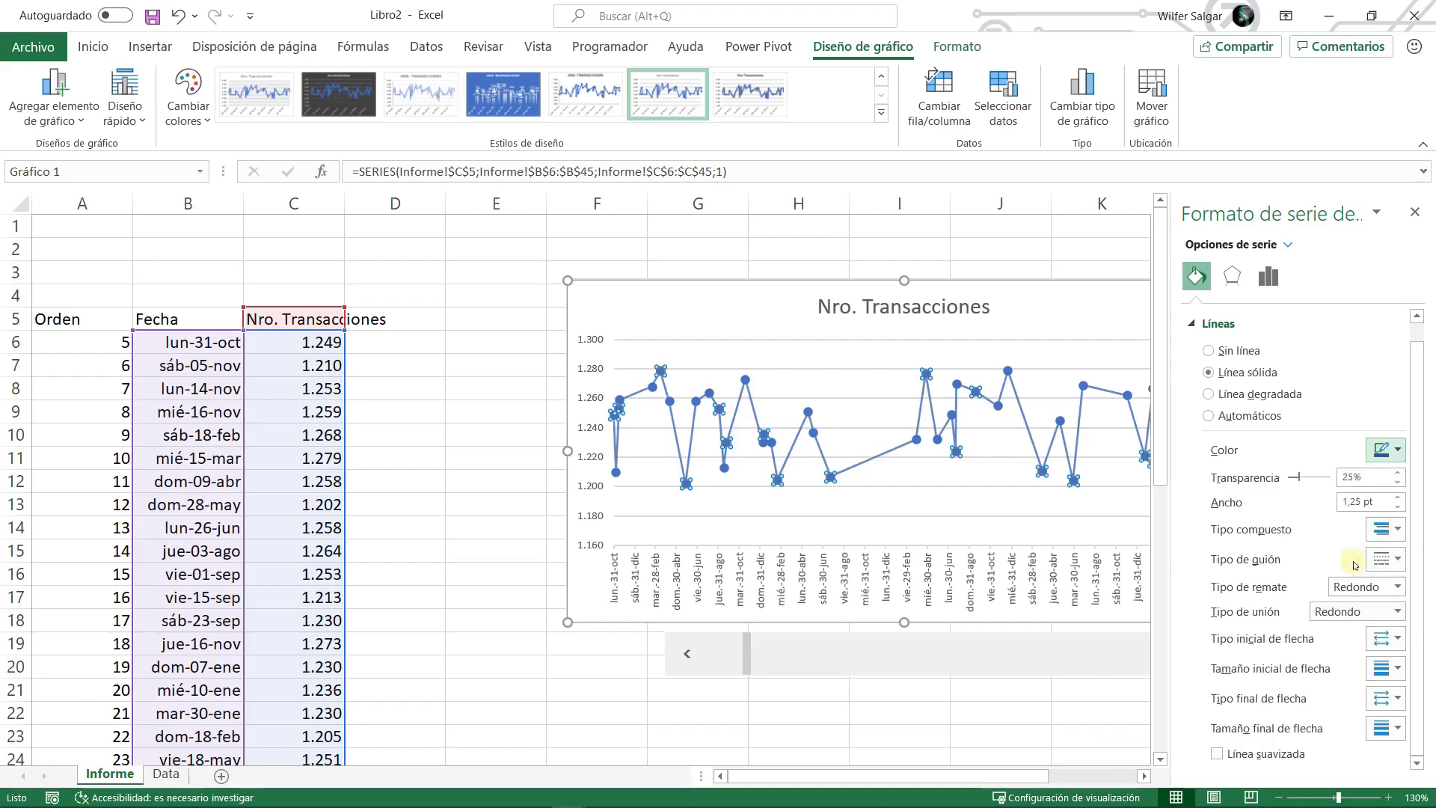
pyautogui.click(1399, 457)
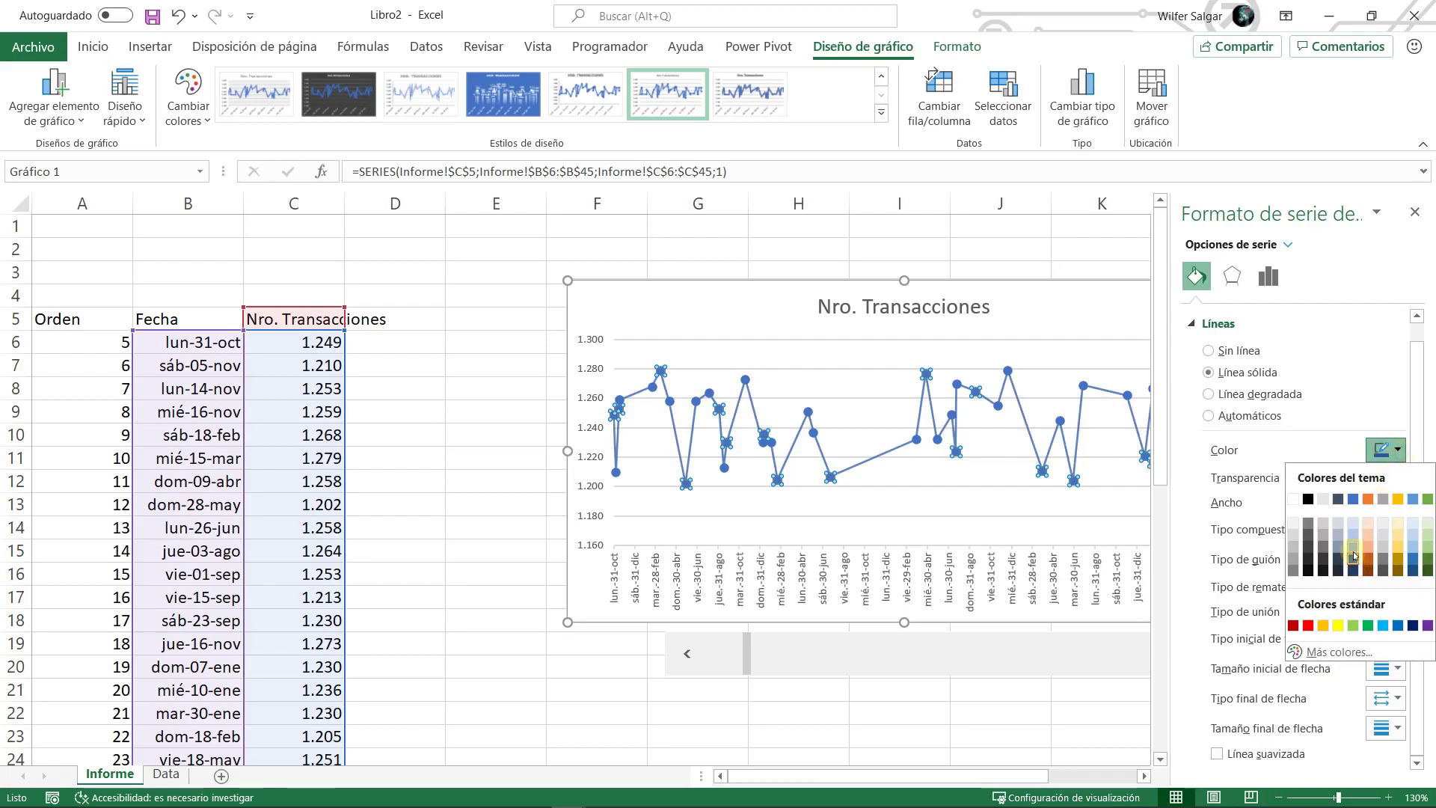
pyautogui.click(1353, 561)
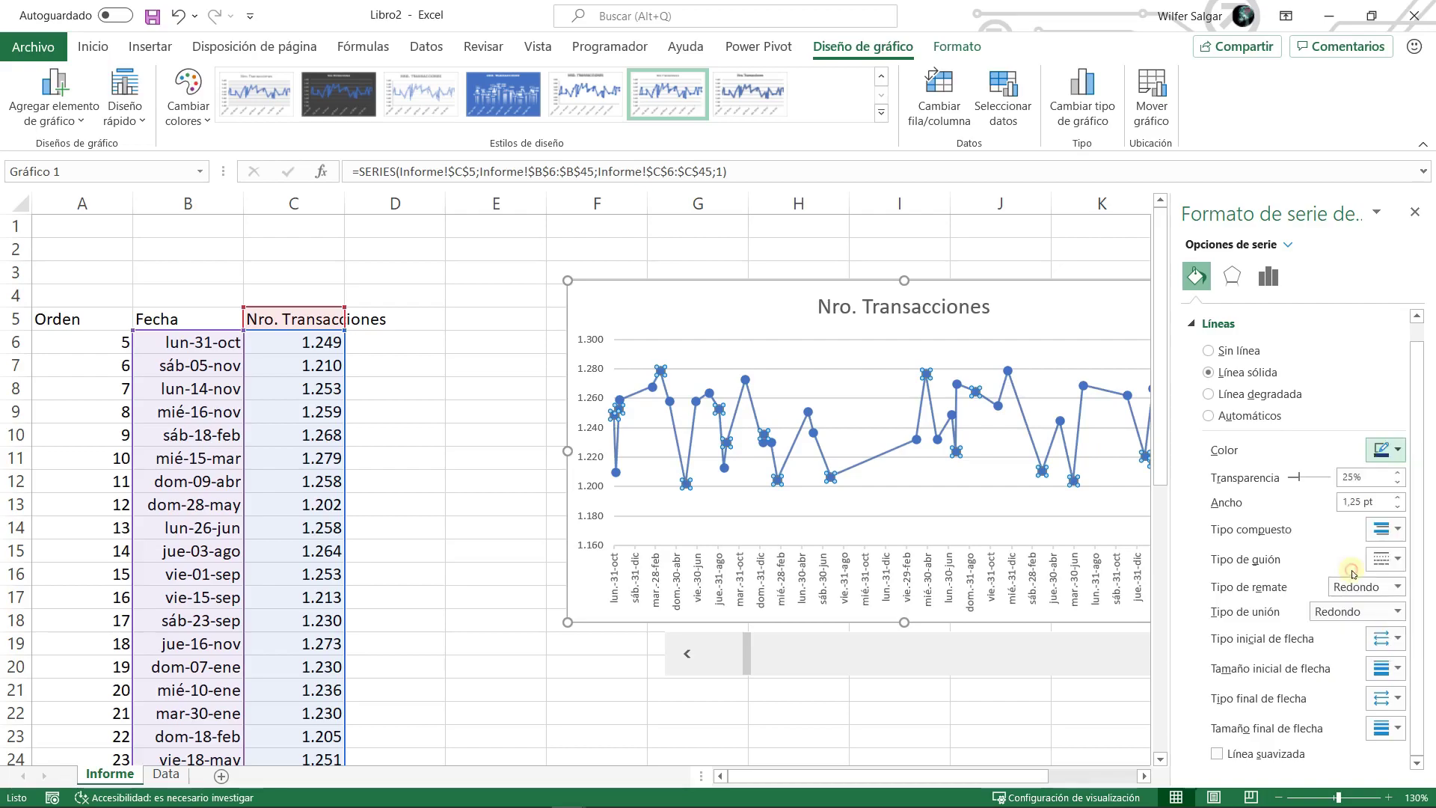
pyautogui.click(1401, 449)
pyautogui.click(1358, 504)
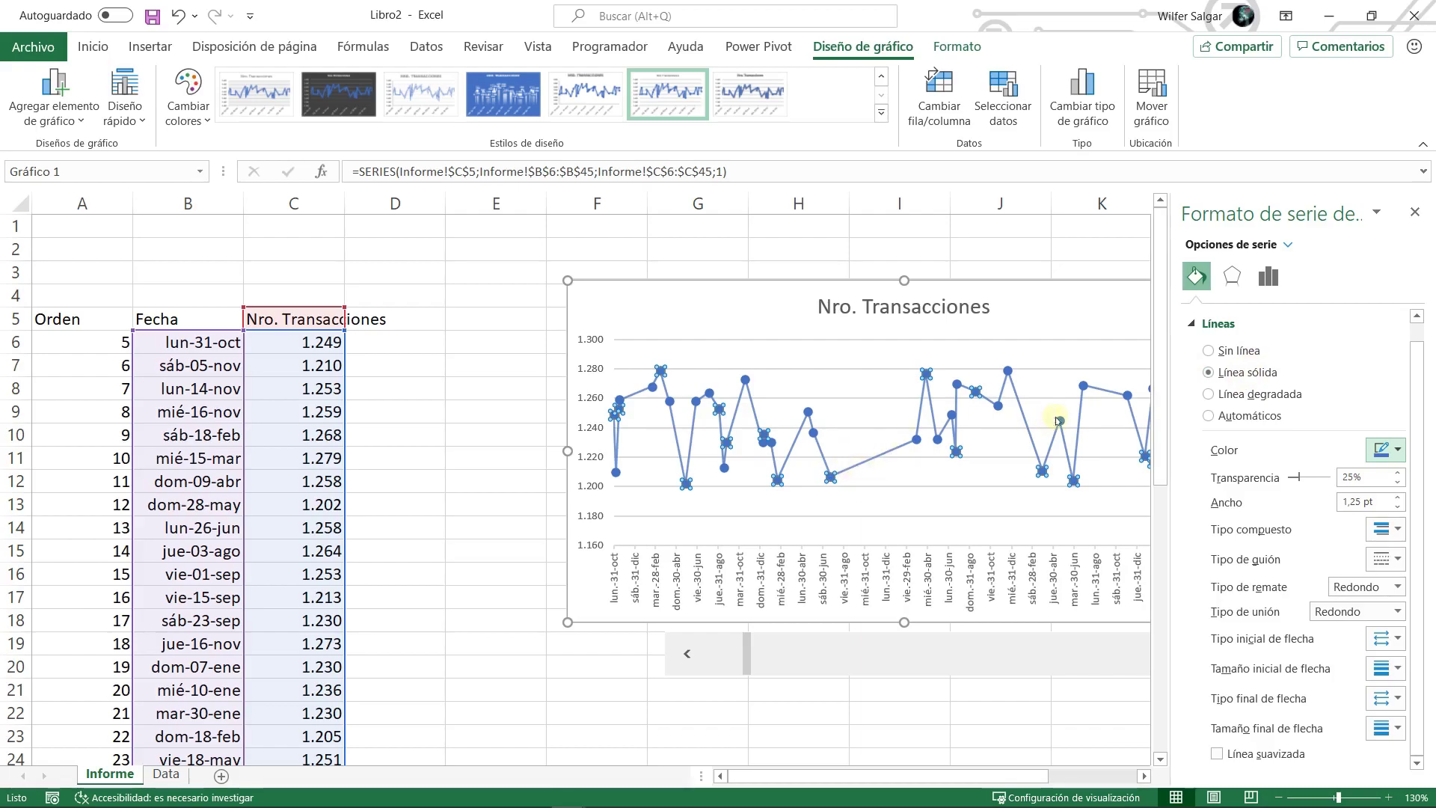
pyautogui.click(997, 406)
pyautogui.click(999, 408)
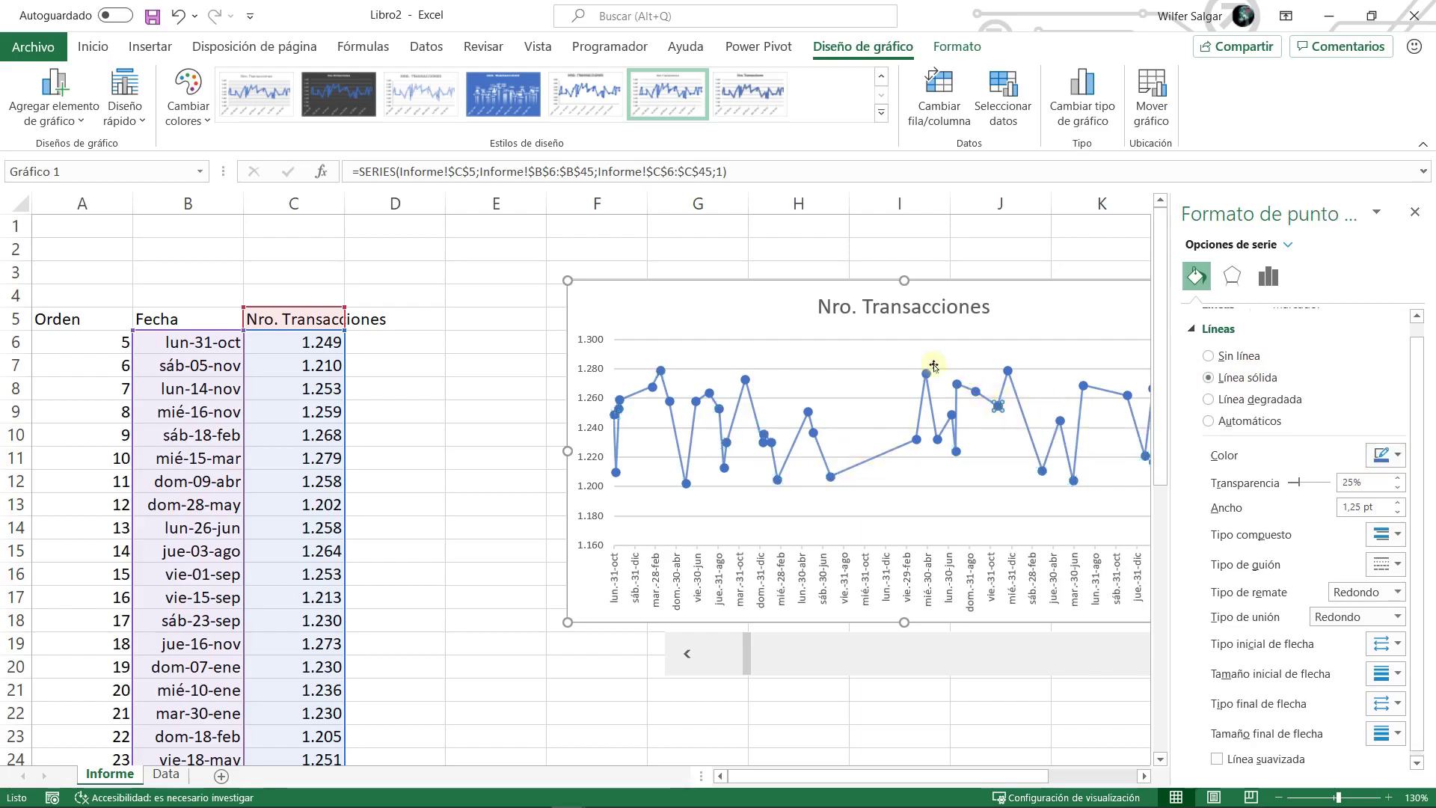
pyautogui.click(519, 523)
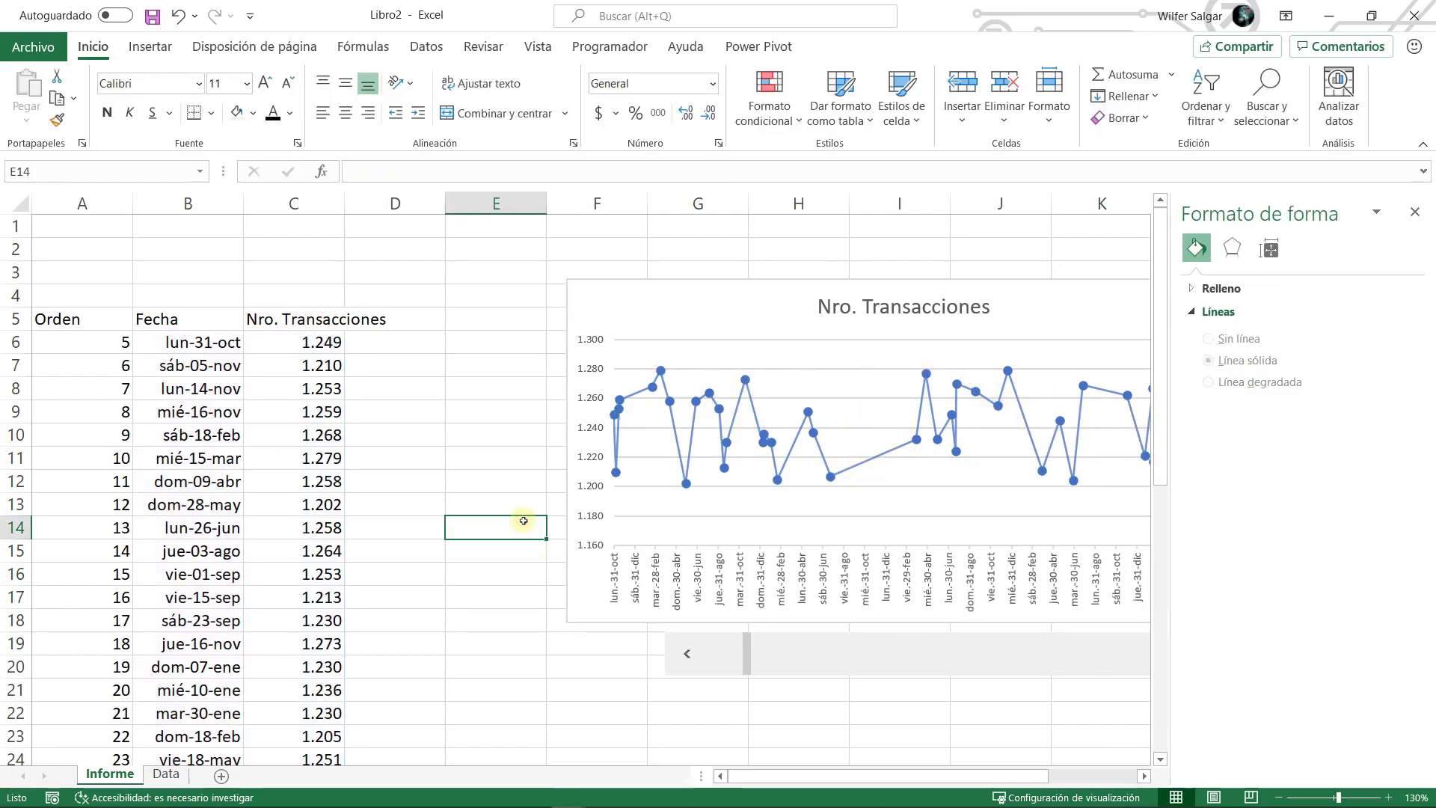
# - Give the series built-in (Integrado) circular markers of size 4
pyautogui.click(745, 379)
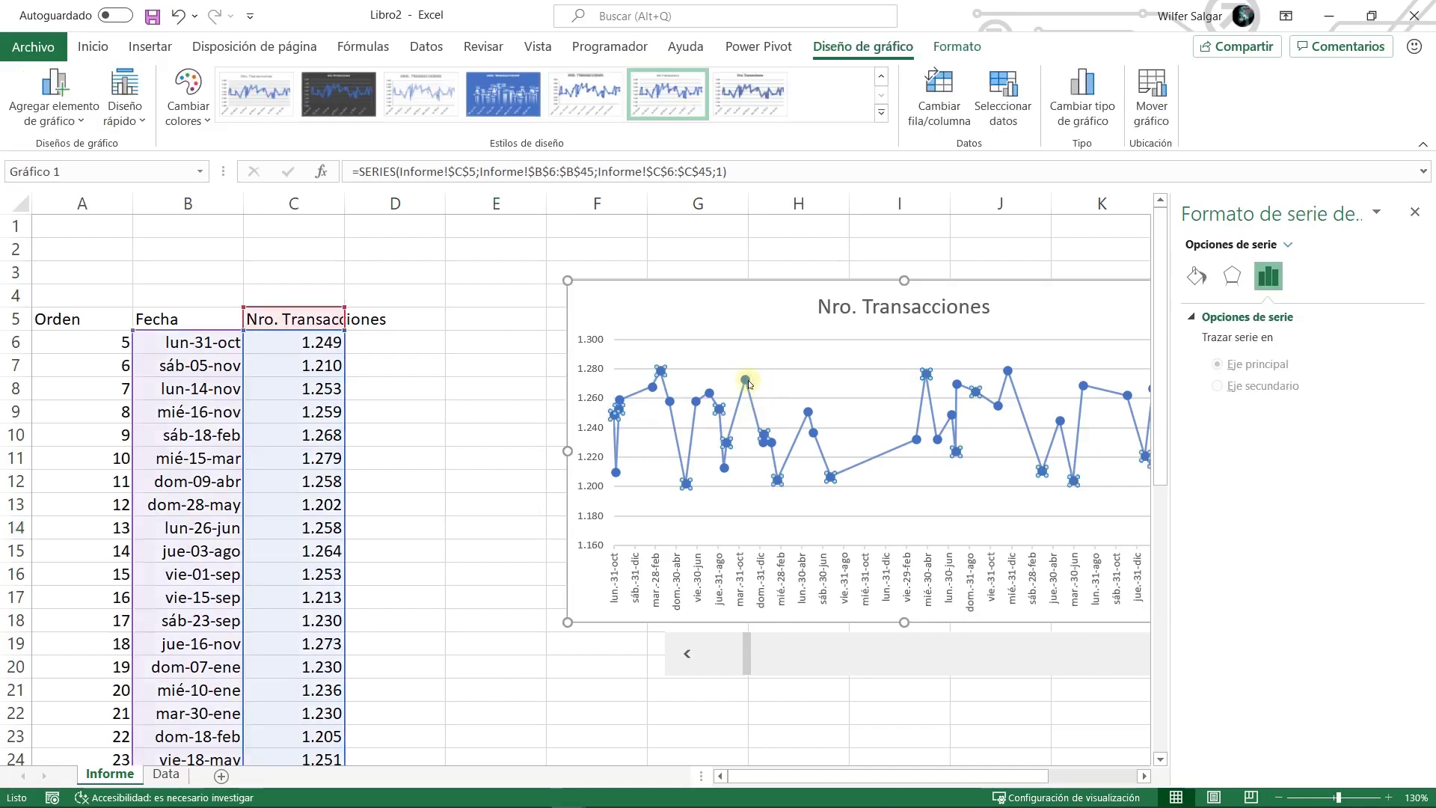
pyautogui.click(1195, 277)
pyautogui.click(1288, 319)
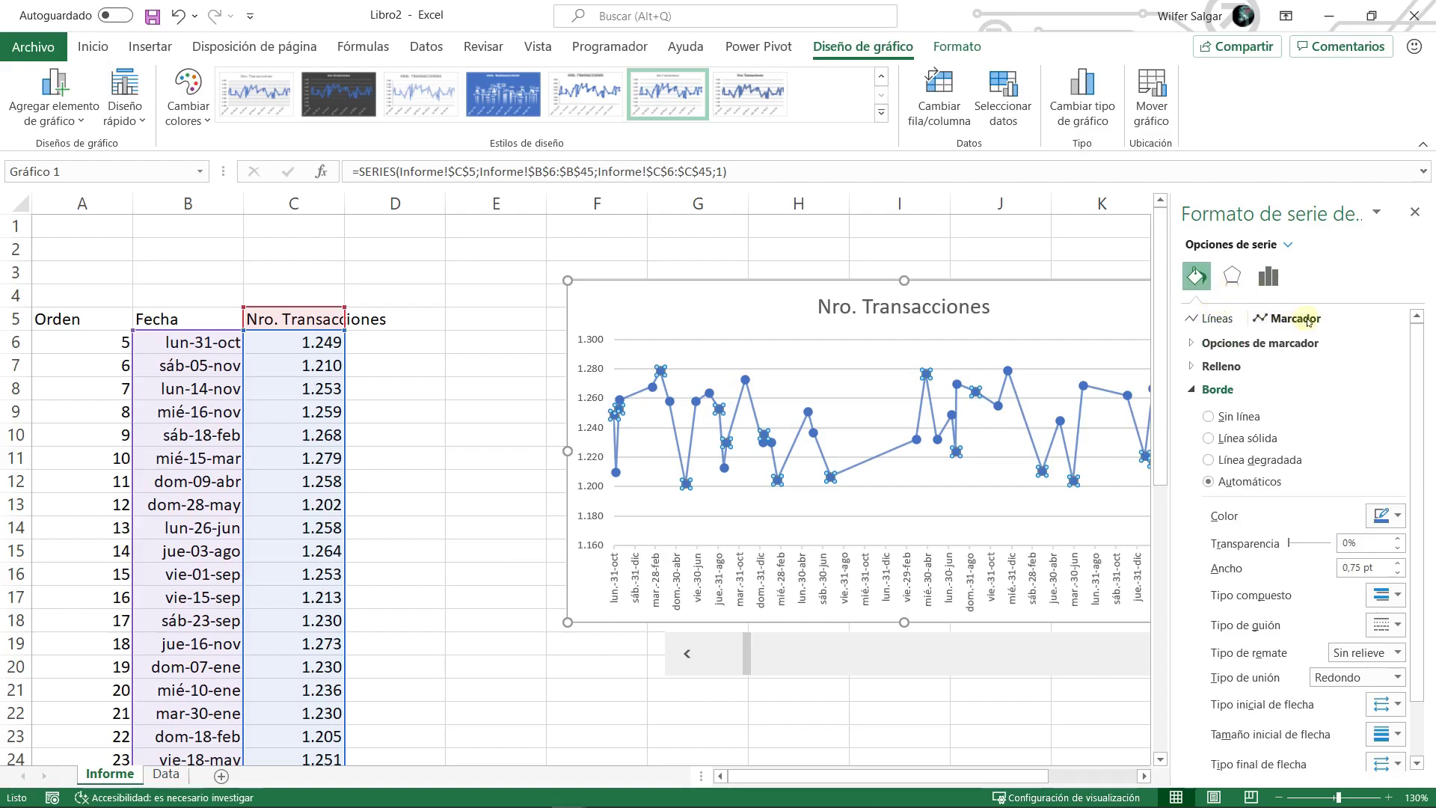
pyautogui.click(1238, 344)
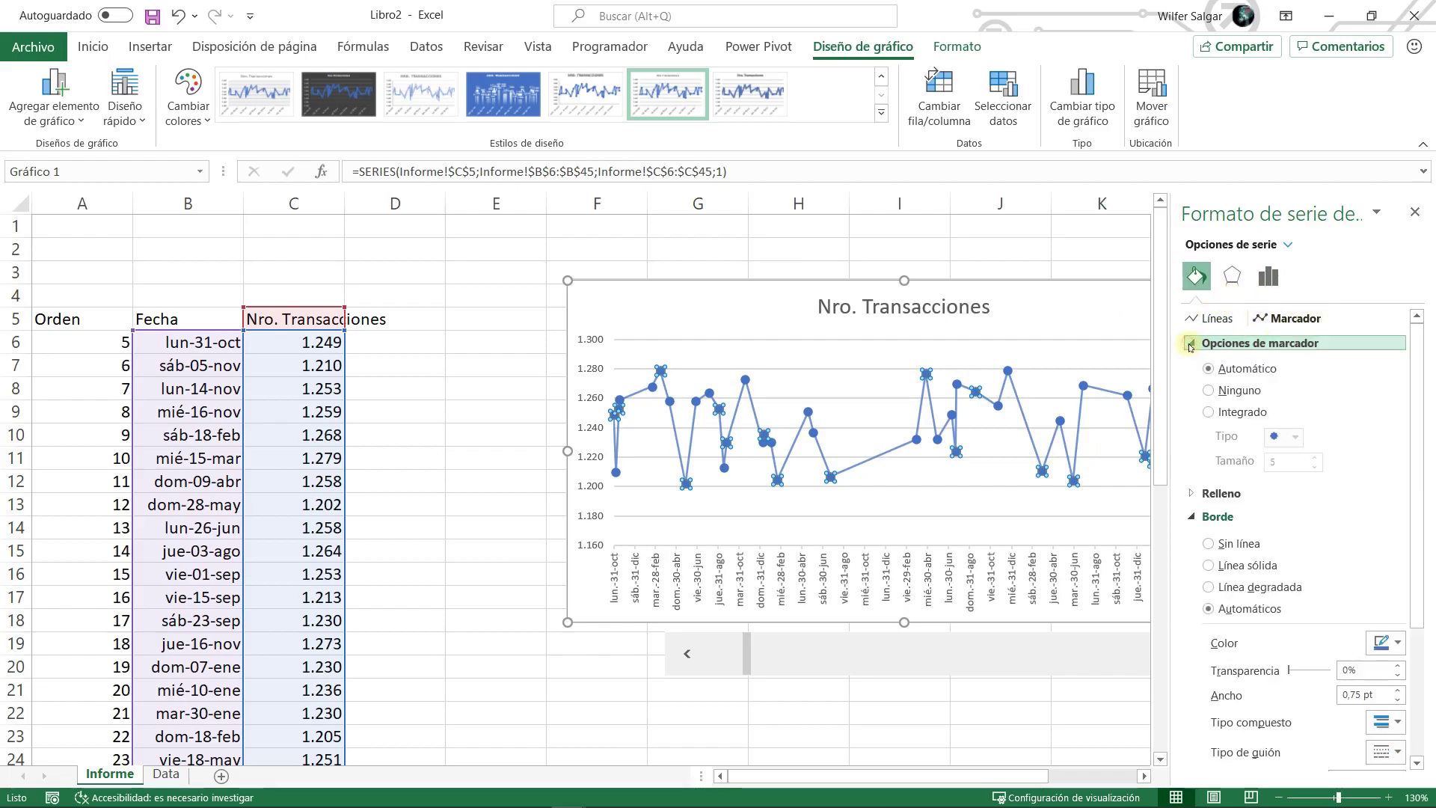
pyautogui.click(1208, 412)
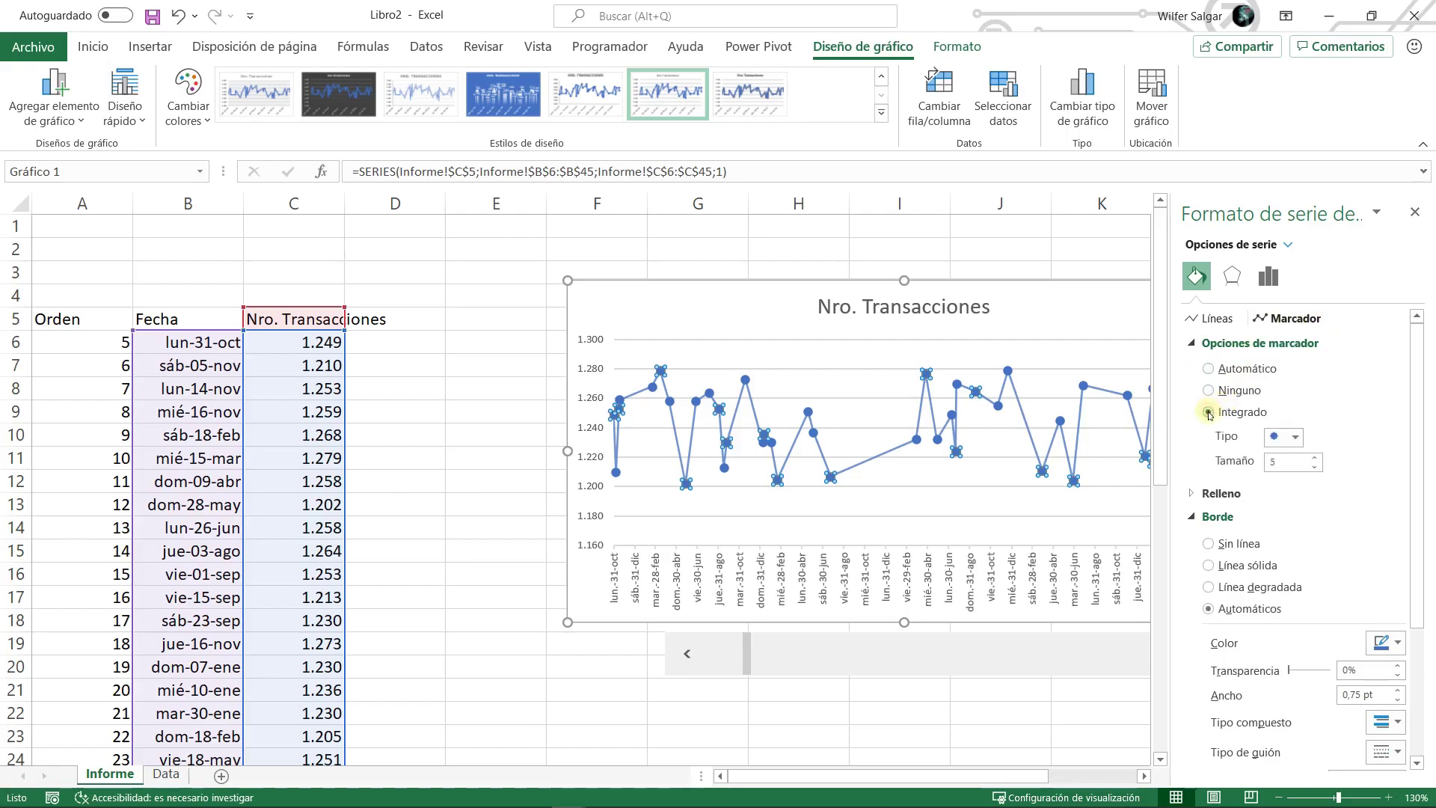
pyautogui.click(1295, 443)
pyautogui.click(1278, 581)
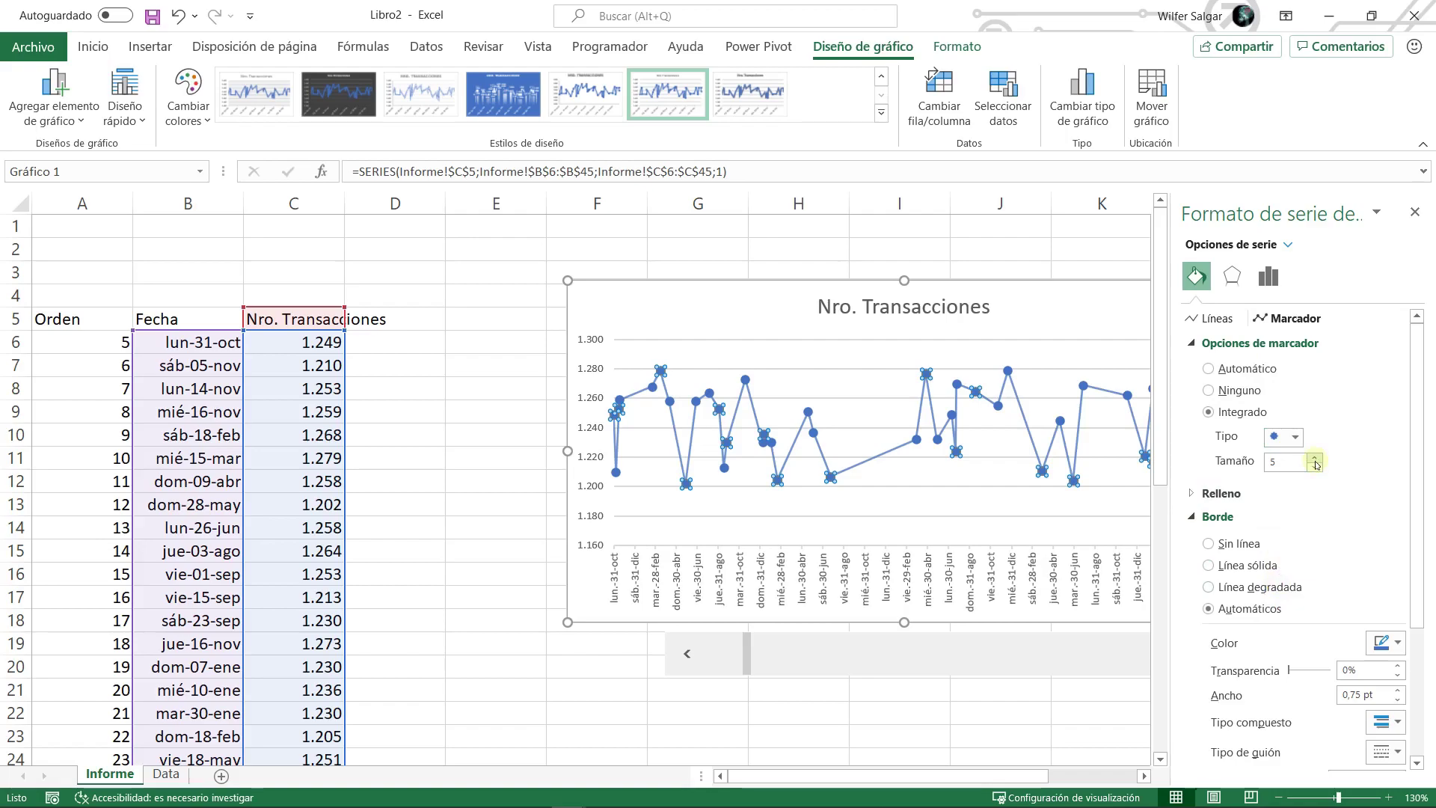
pyautogui.click(1316, 469)
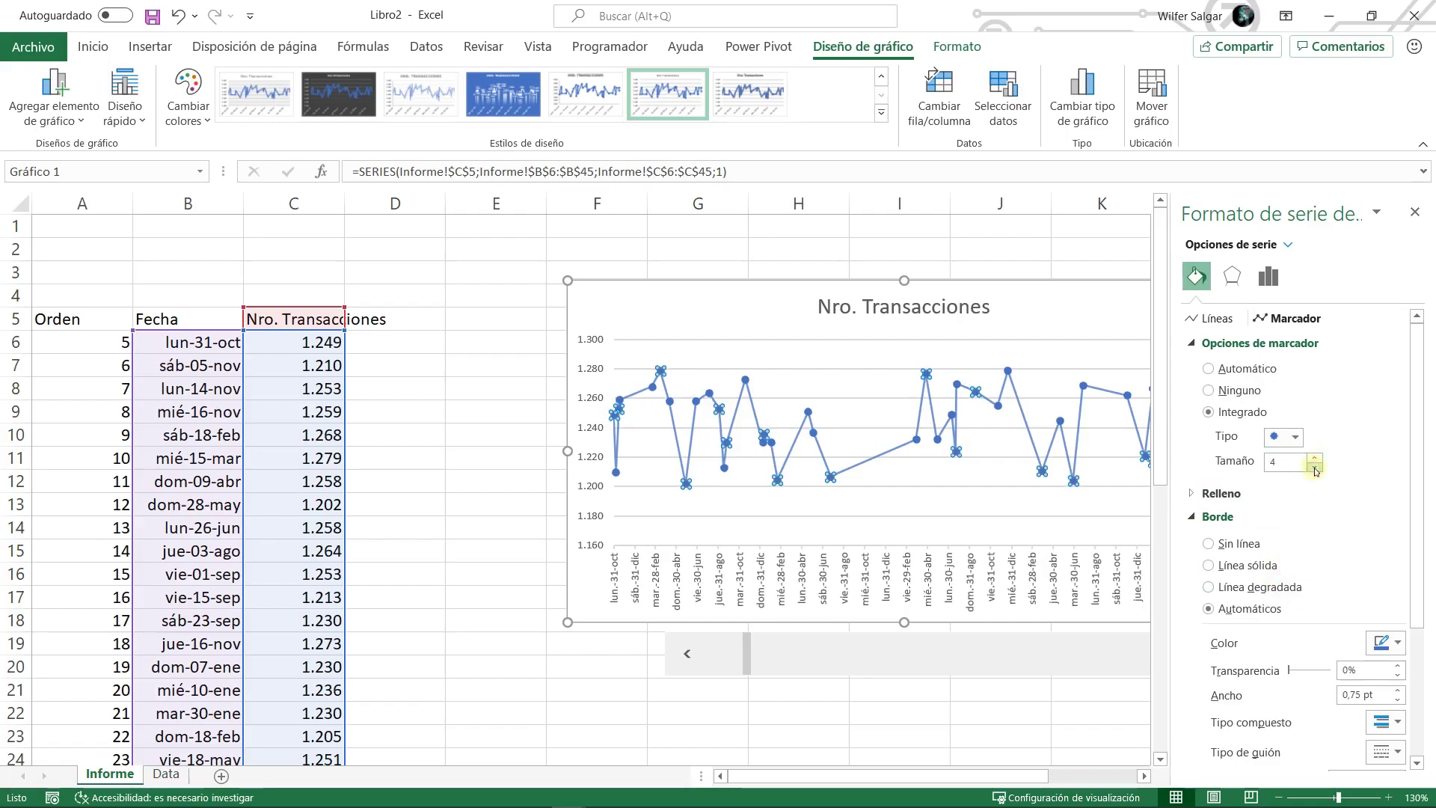
# - Try a light theme blue with 50% transparency on the series markers' border
pyautogui.moveTo(1426, 551); pyautogui.dragTo(1424, 635)
pyautogui.scroll(-2, 1389, 565)
pyautogui.click(1397, 481)
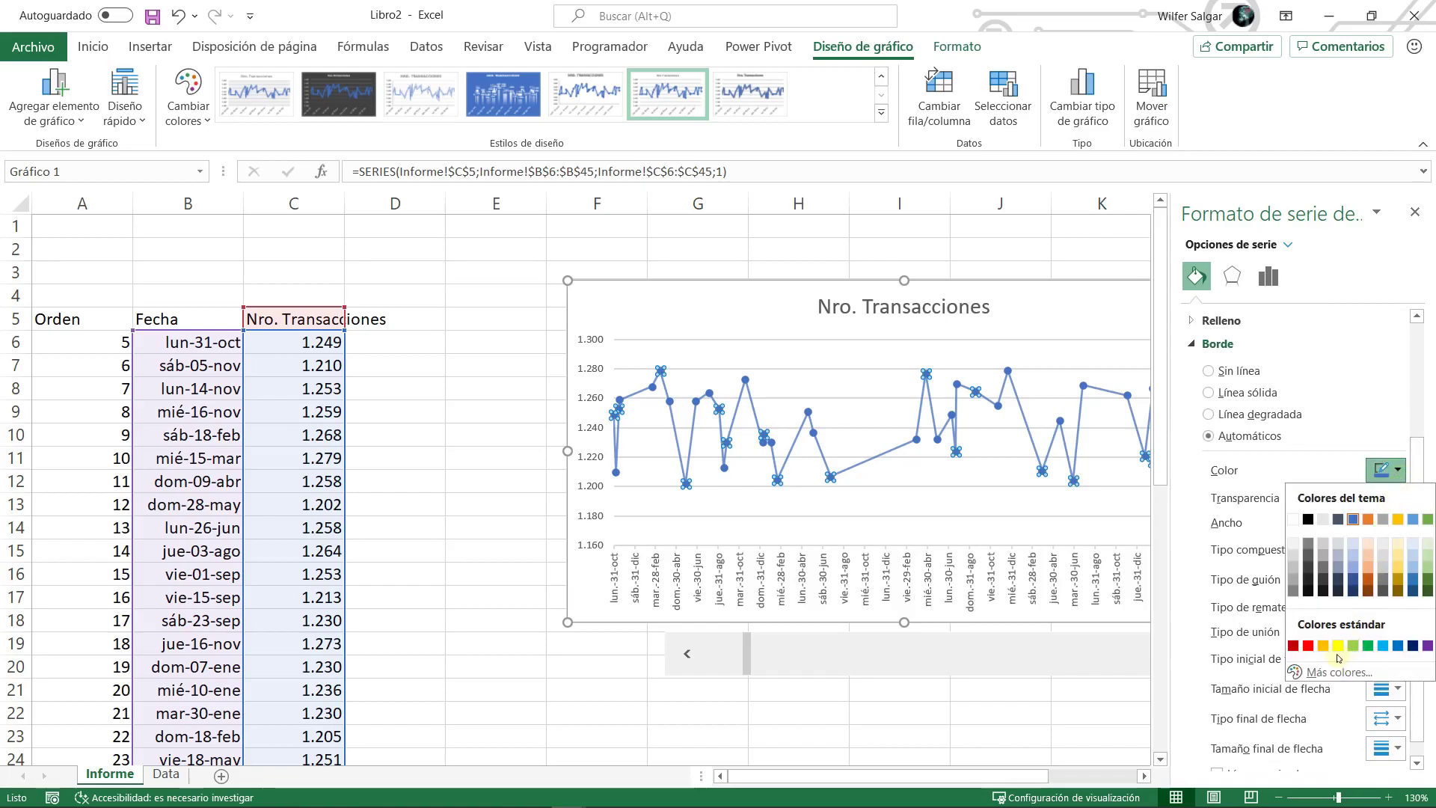
pyautogui.click(1352, 553)
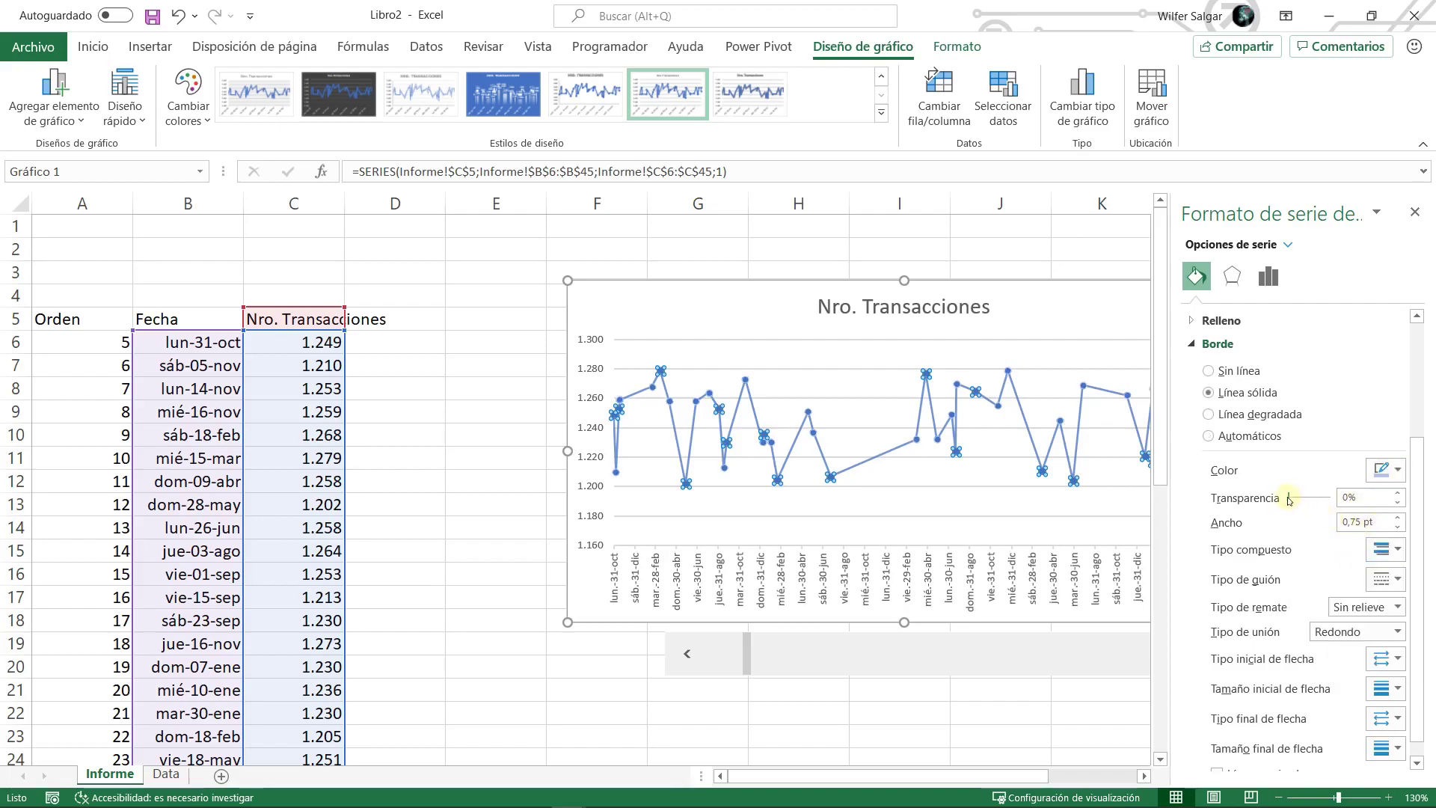
pyautogui.click(1377, 496)
pyautogui.write('5')
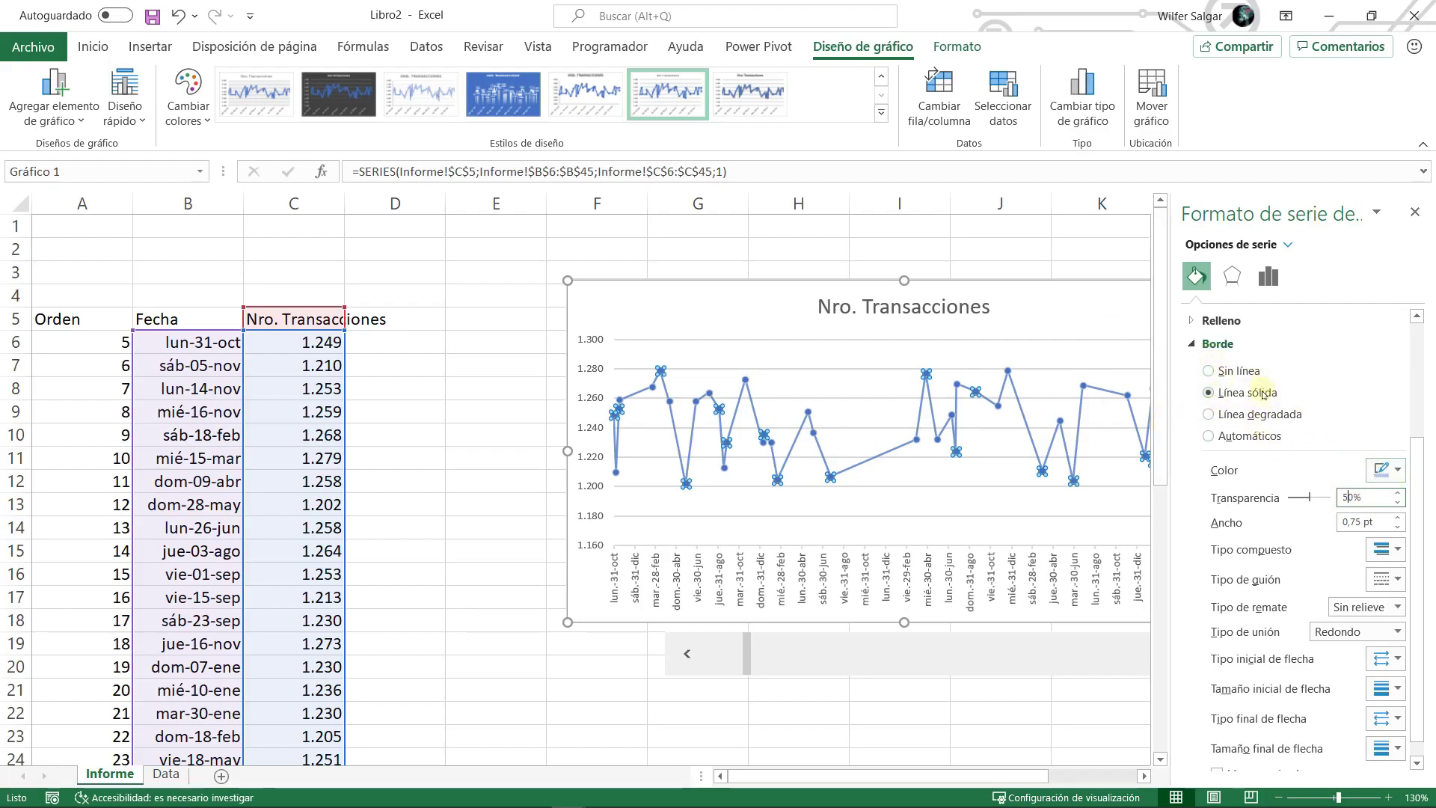
# - Set the markers' border to a stronger blue at 0% transparency with a width of 0,5 pt
pyautogui.click(1398, 471)
pyautogui.click(1398, 472)
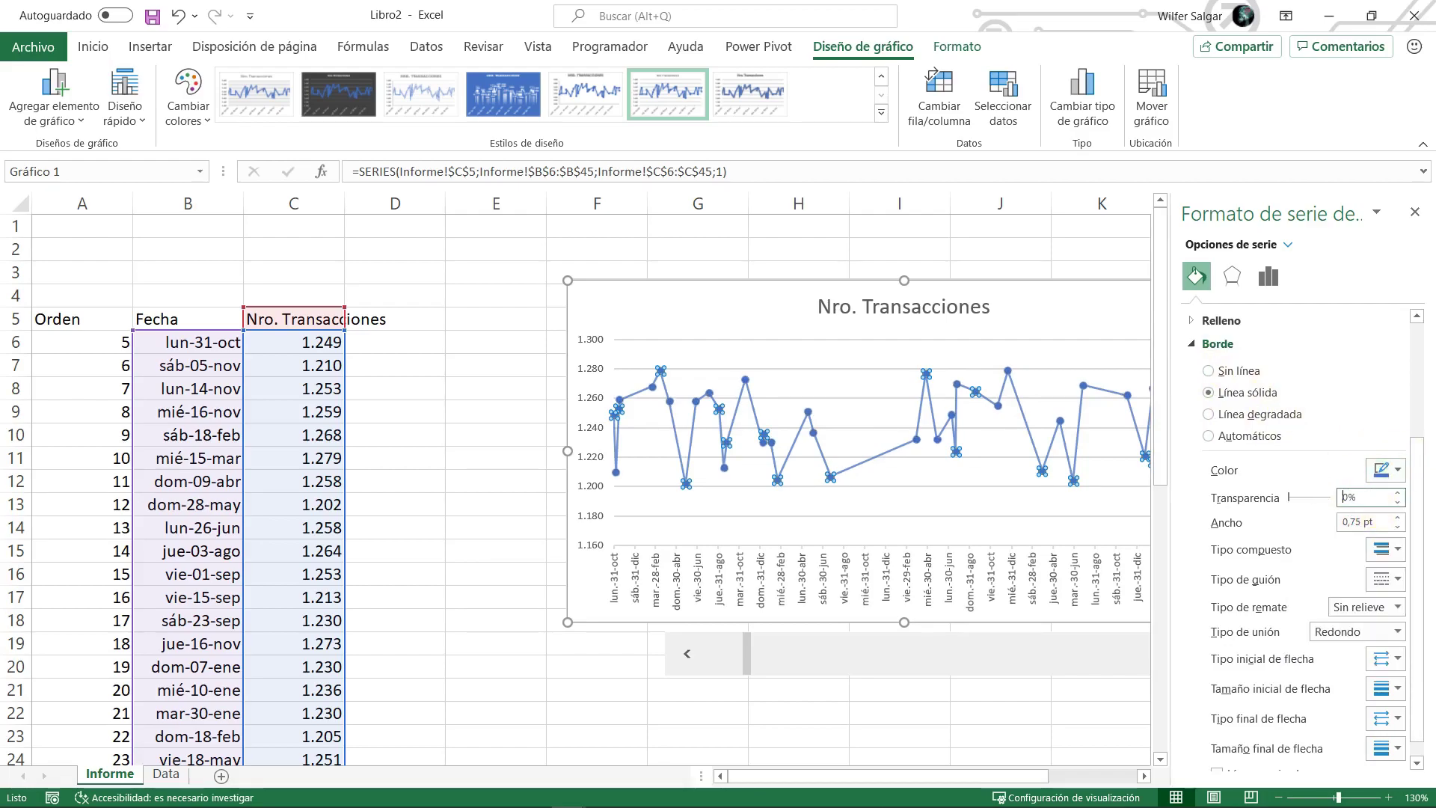
pyautogui.click(1397, 526)
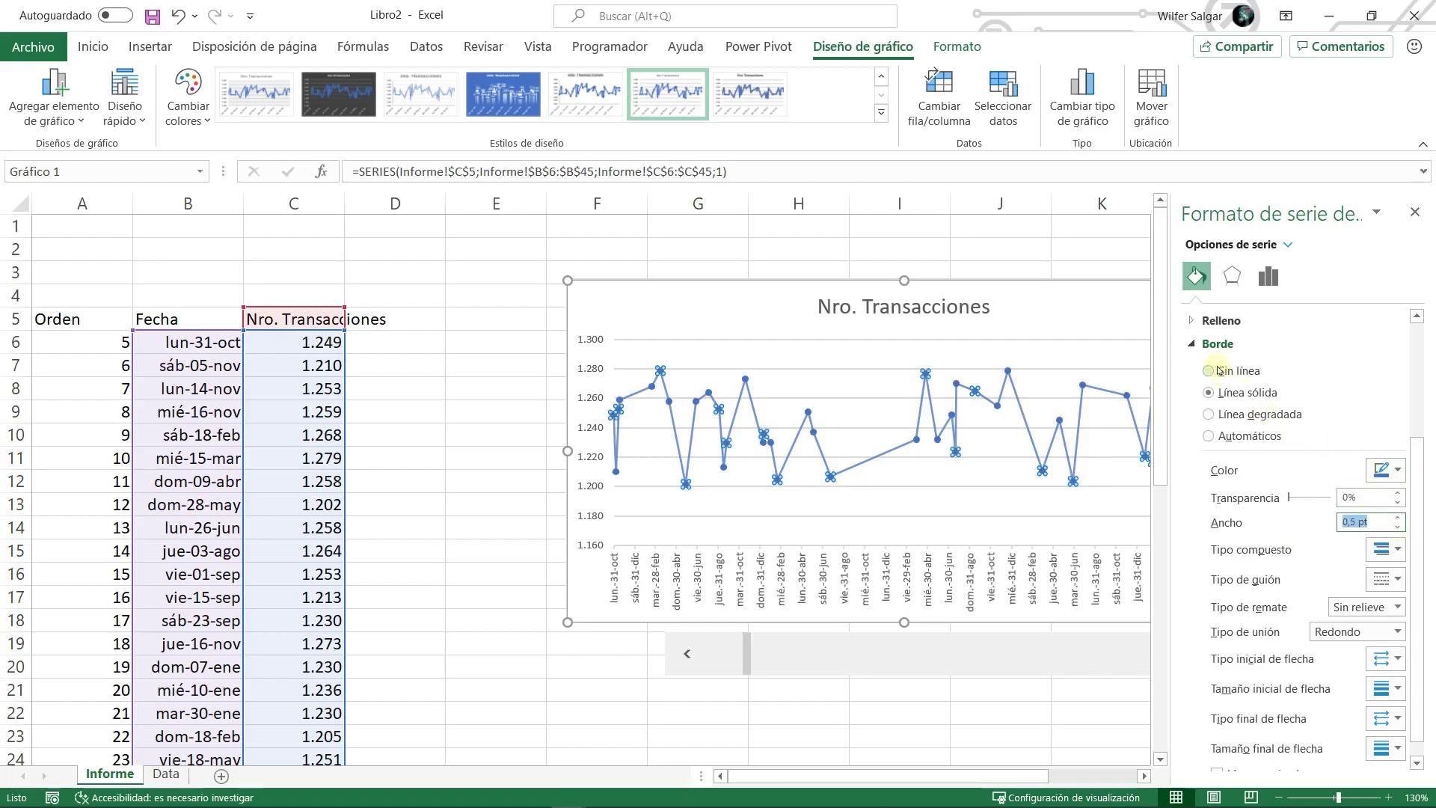
# - Fill the series markers with a solid light theme blue and deselect the chart
pyautogui.click(1190, 320)
pyautogui.click(1288, 318)
pyautogui.click(1220, 366)
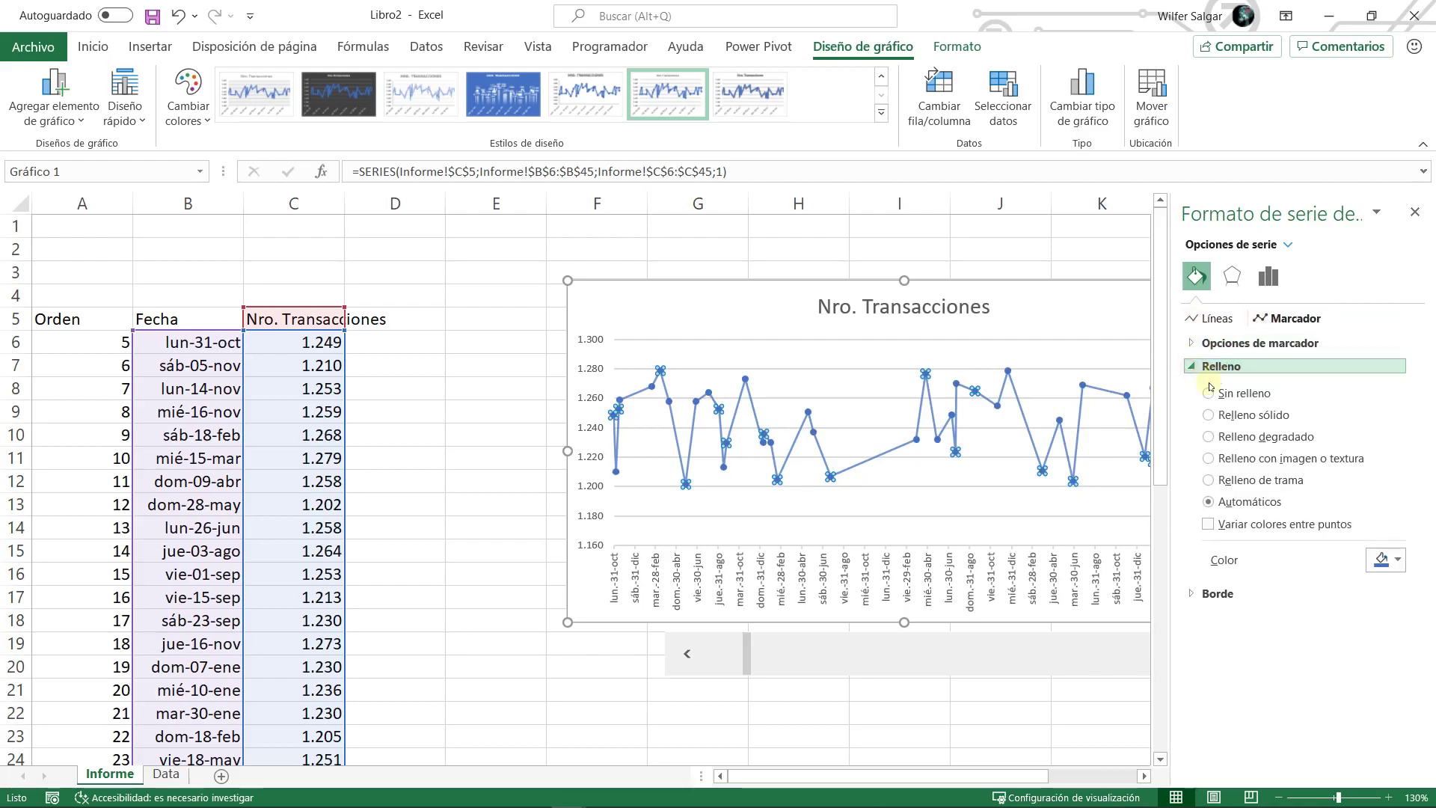
pyautogui.click(1209, 415)
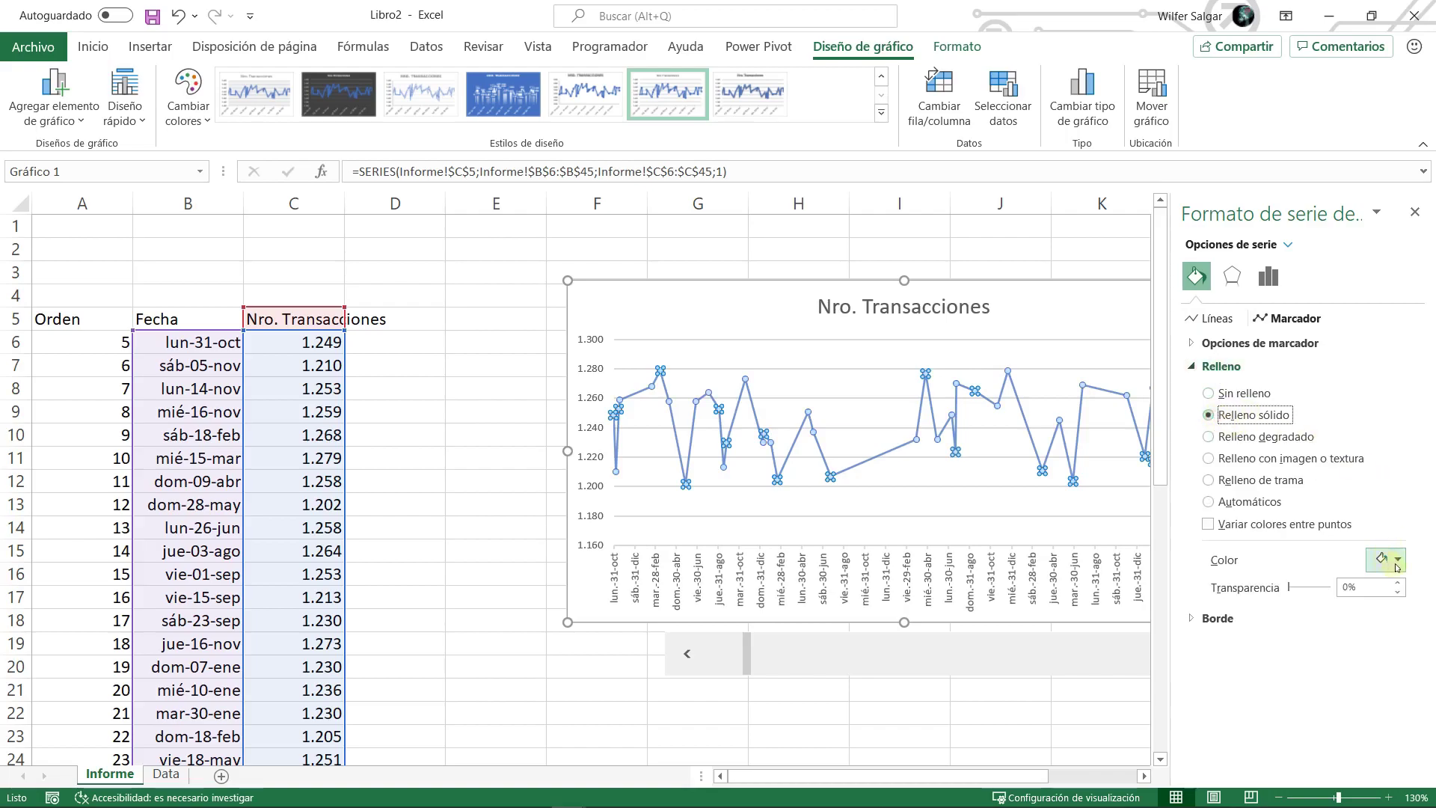
pyautogui.click(1397, 562)
pyautogui.click(1353, 653)
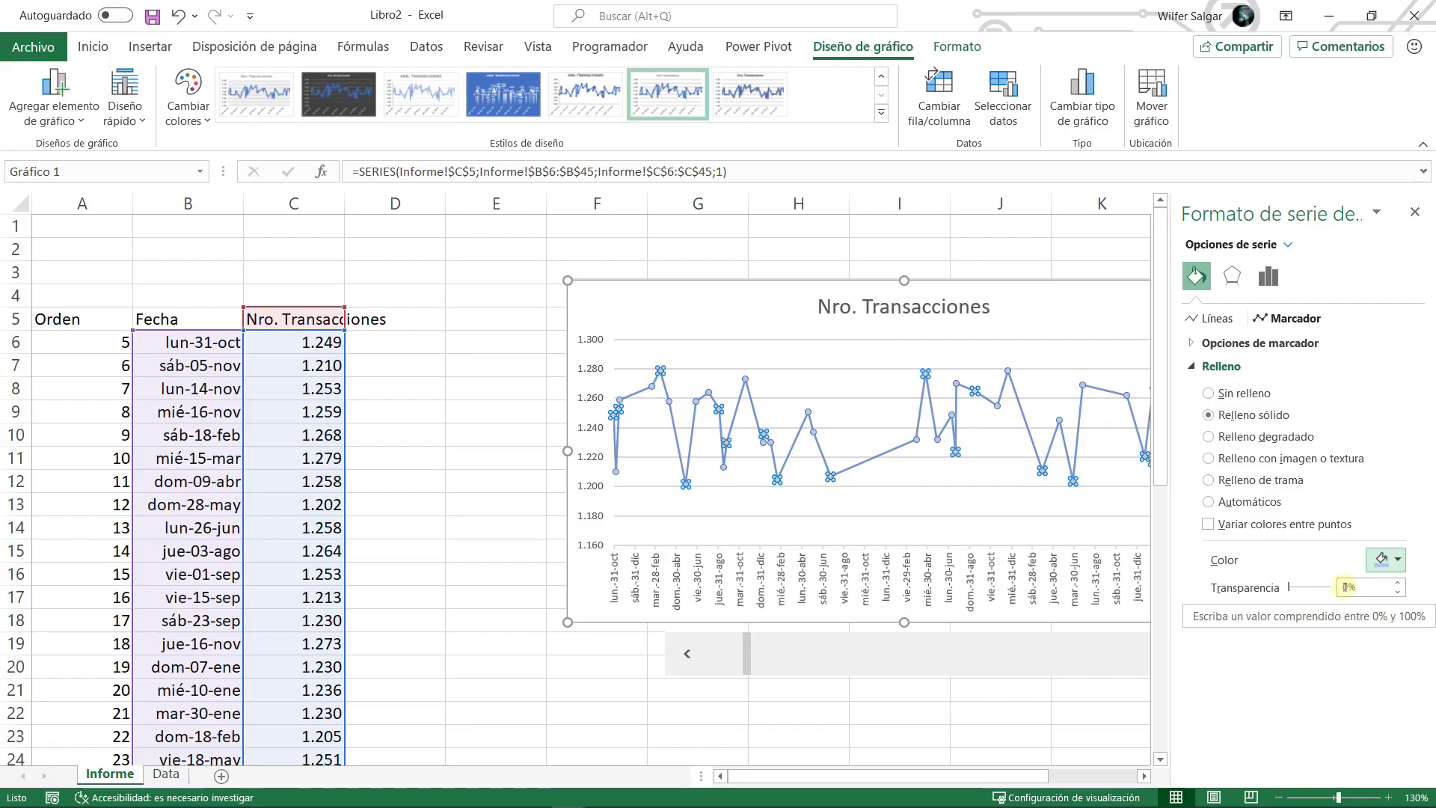
pyautogui.click(954, 739)
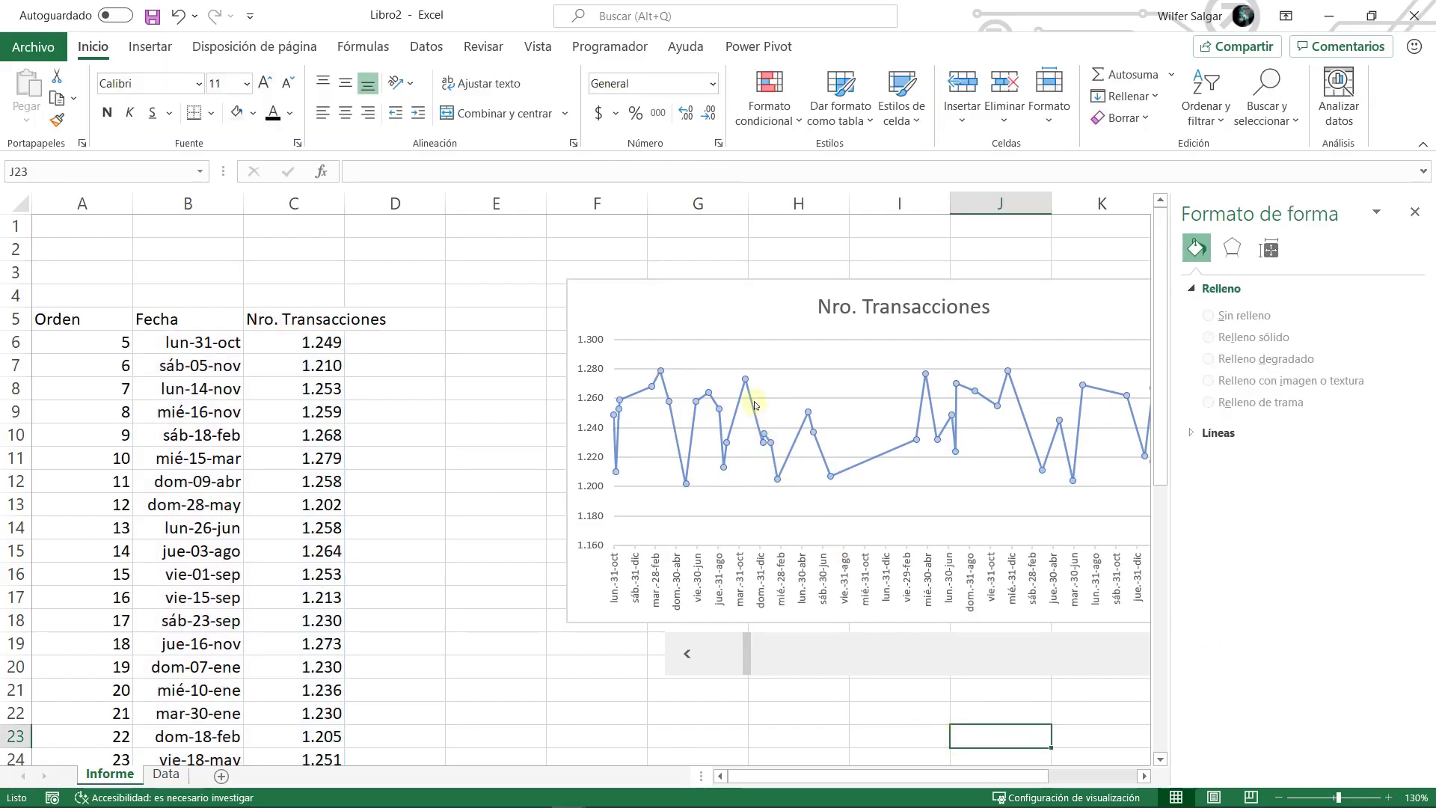
# - Set the chart's series line to a darker theme blue with 45% transparency and deselect the chart
pyautogui.moveTo(752, 398)
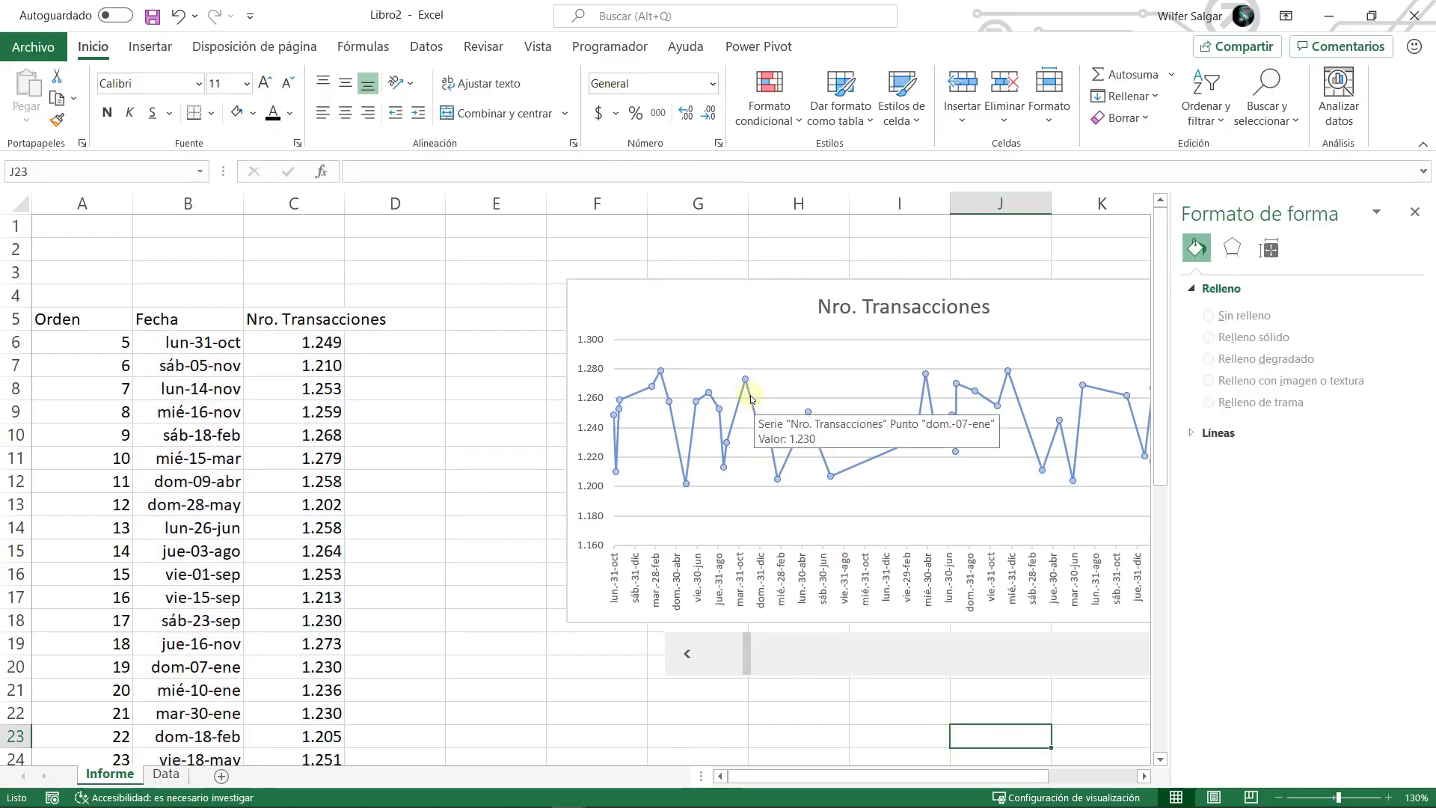
pyautogui.click(747, 388)
pyautogui.click(1197, 276)
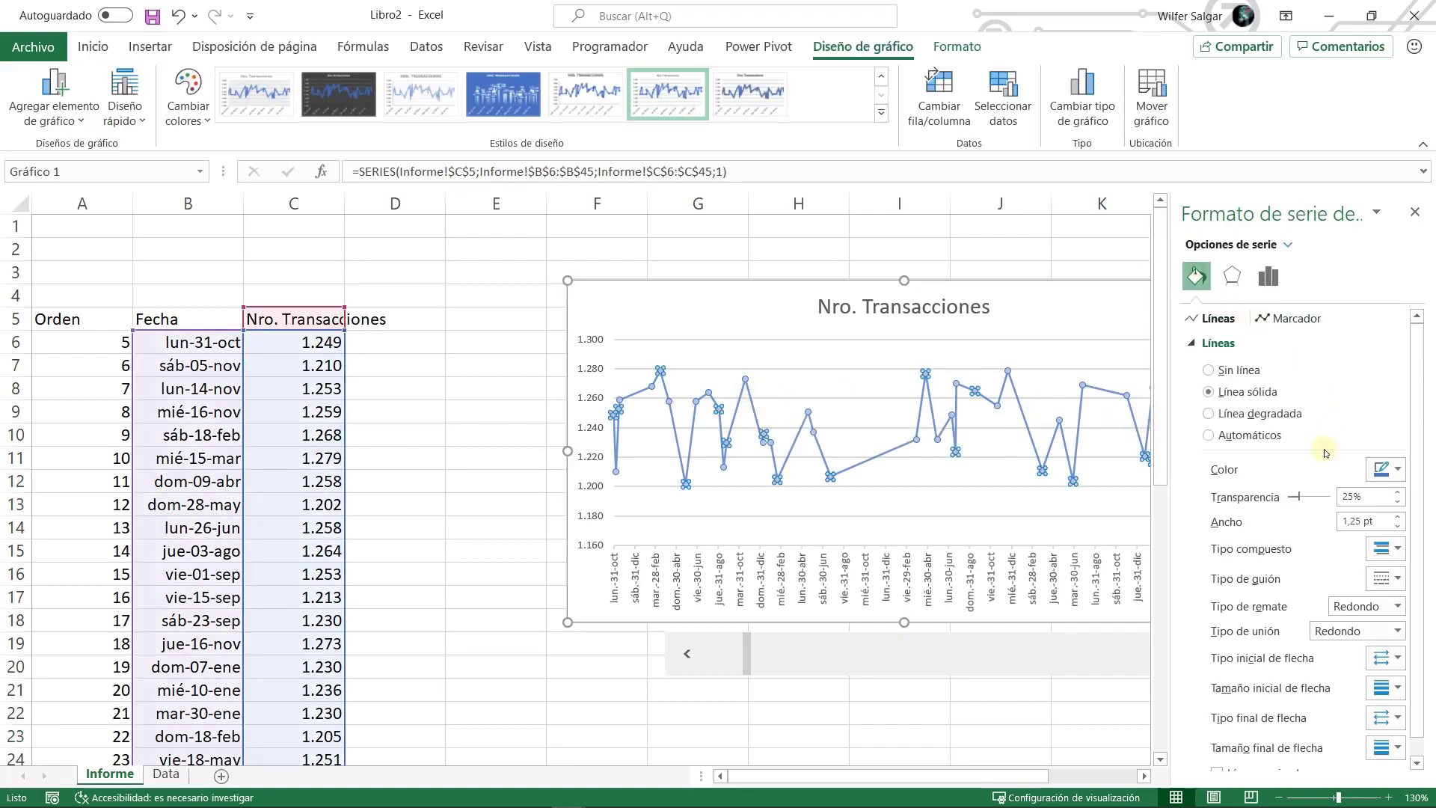
pyautogui.click(1388, 469)
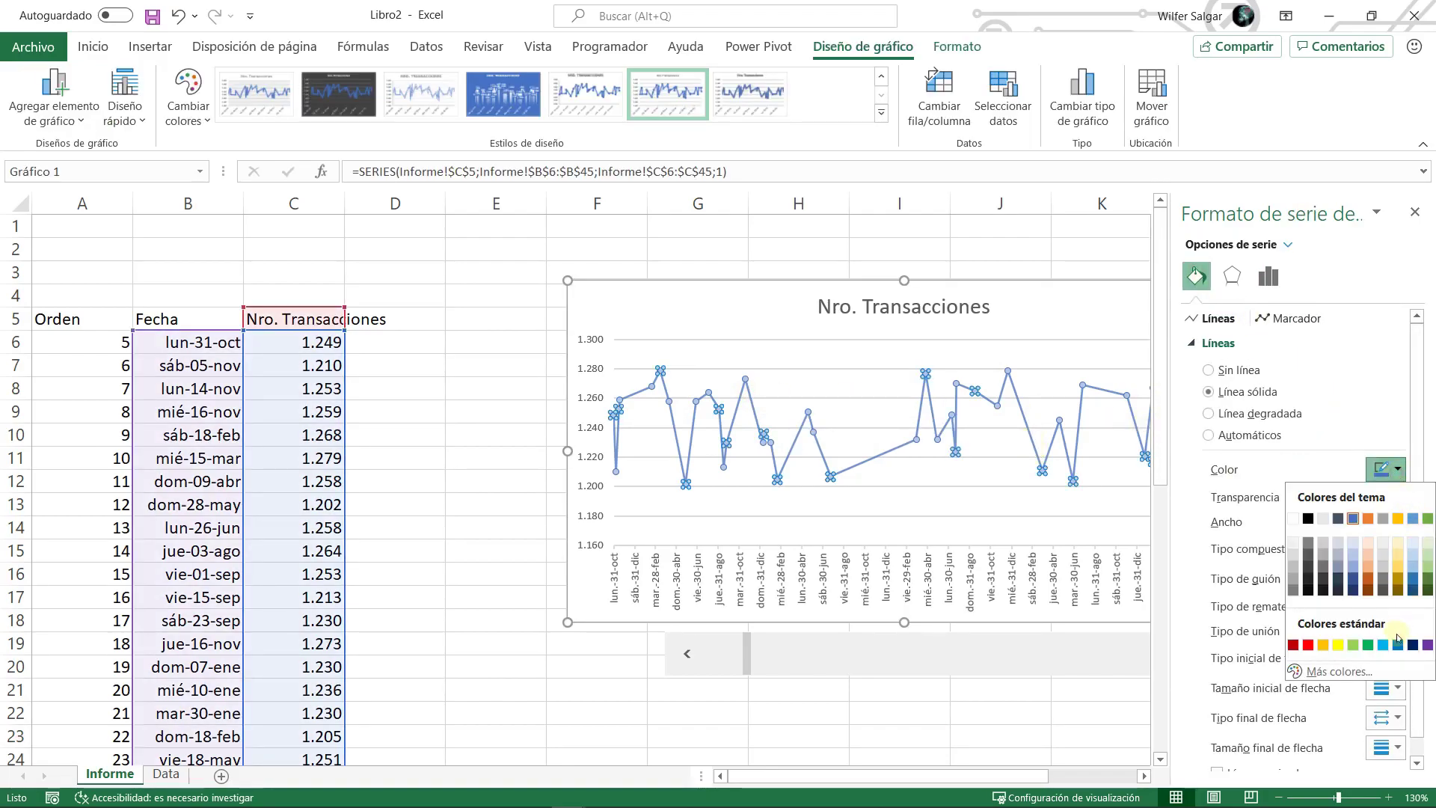
pyautogui.click(1353, 580)
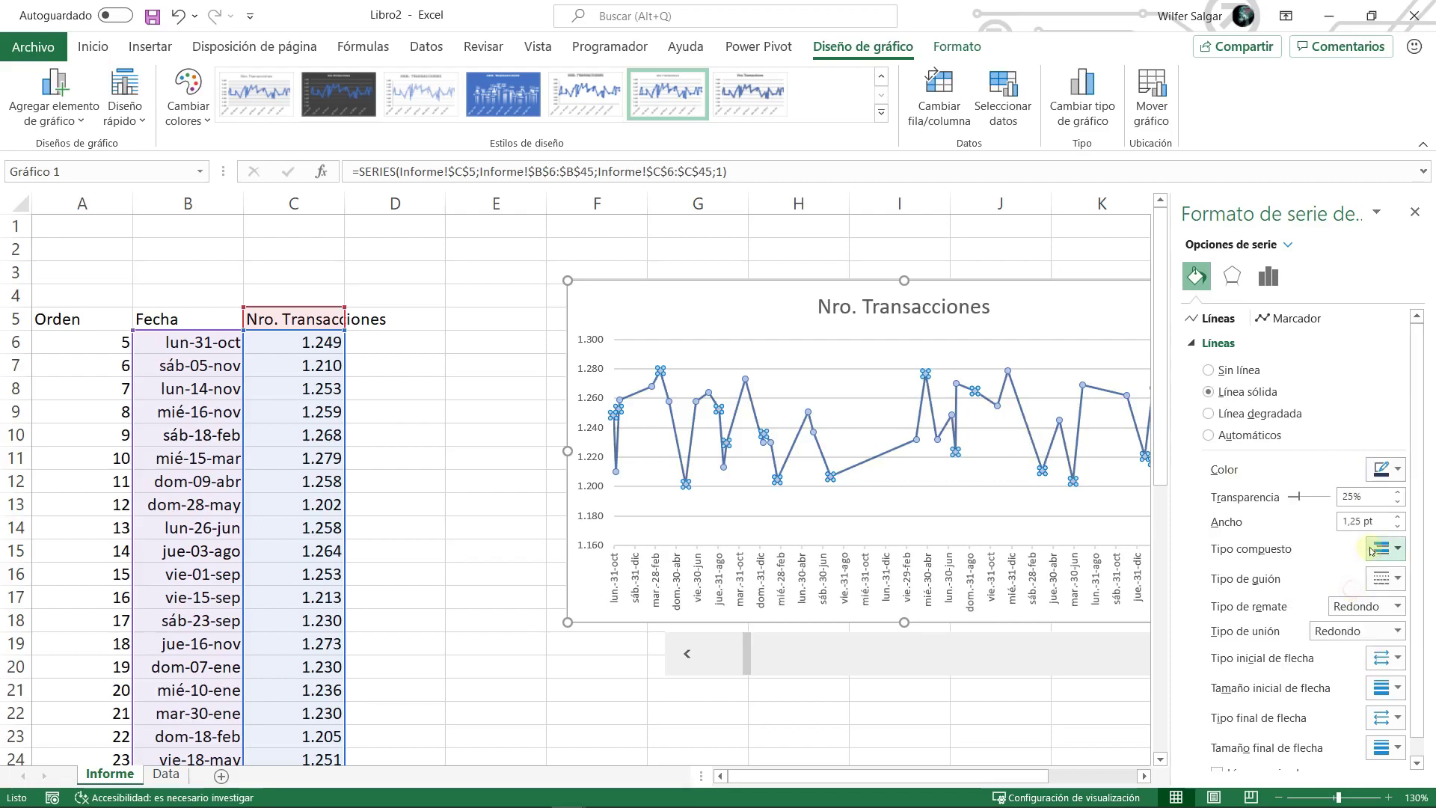
pyautogui.doubleClick(1351, 497)
pyautogui.write('45')
pyautogui.press('Return')
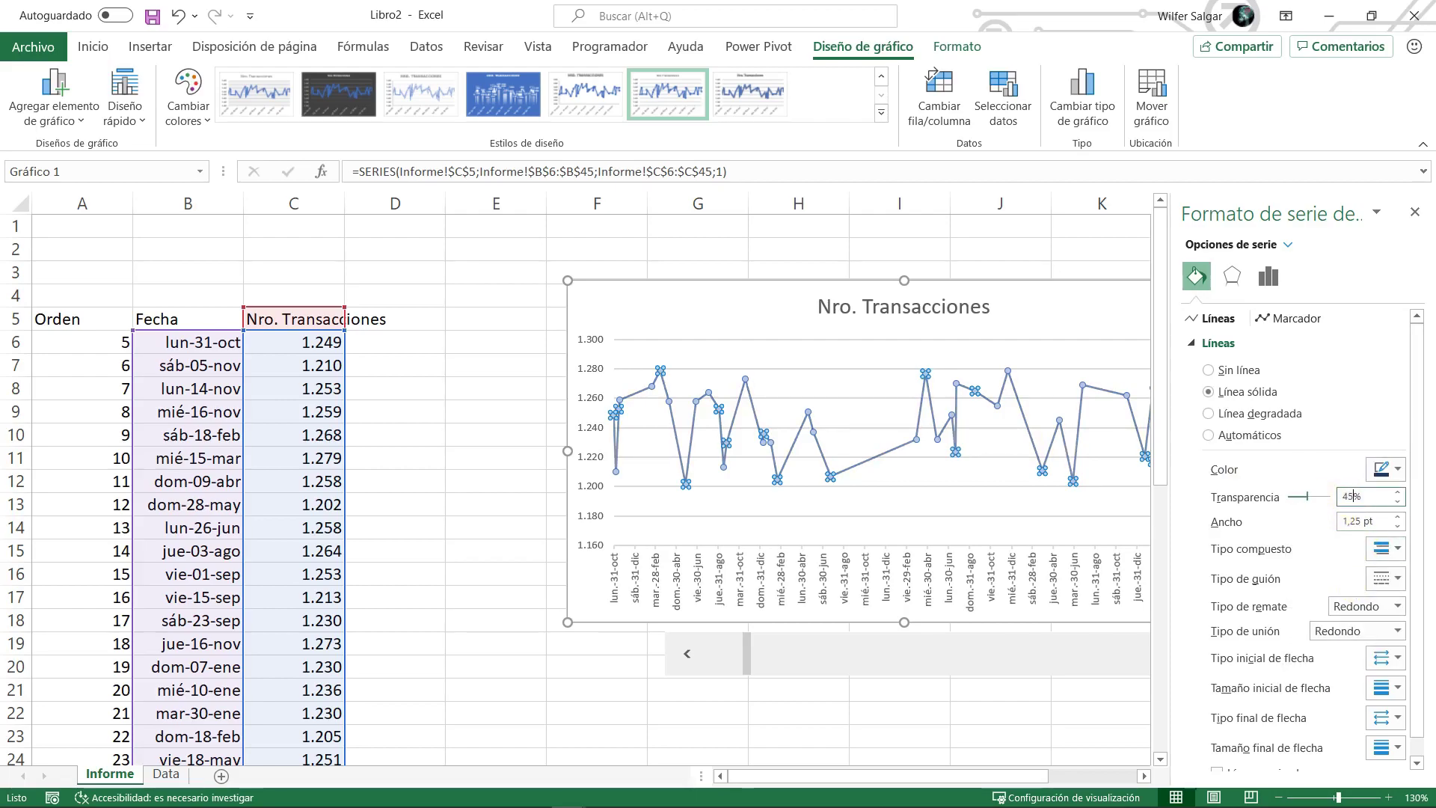
pyautogui.click(1009, 378)
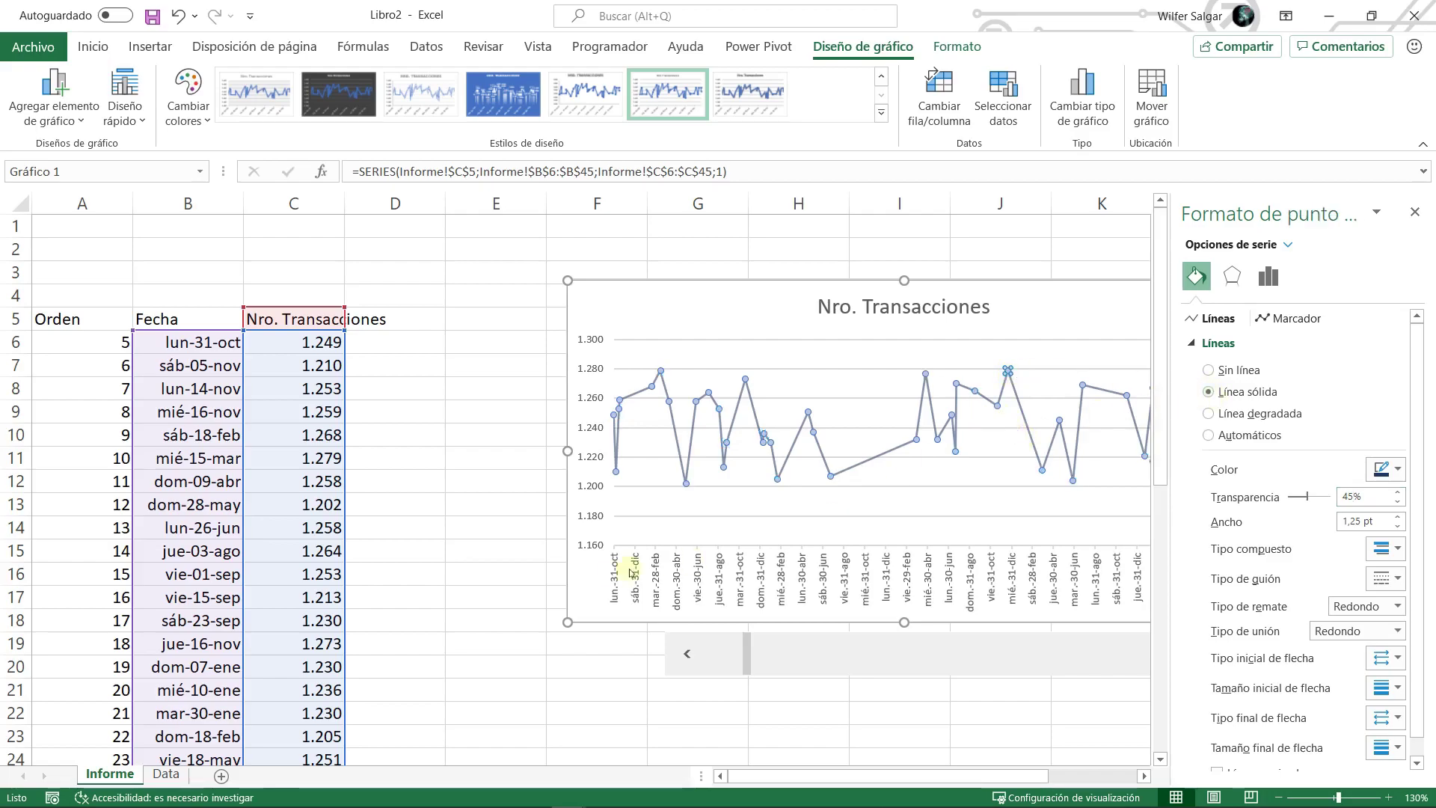
pyautogui.click(512, 565)
# - Set the series markers' border to a darker theme blue with 45% transparency, close the formatting options and deselect the chart
pyautogui.click(659, 371)
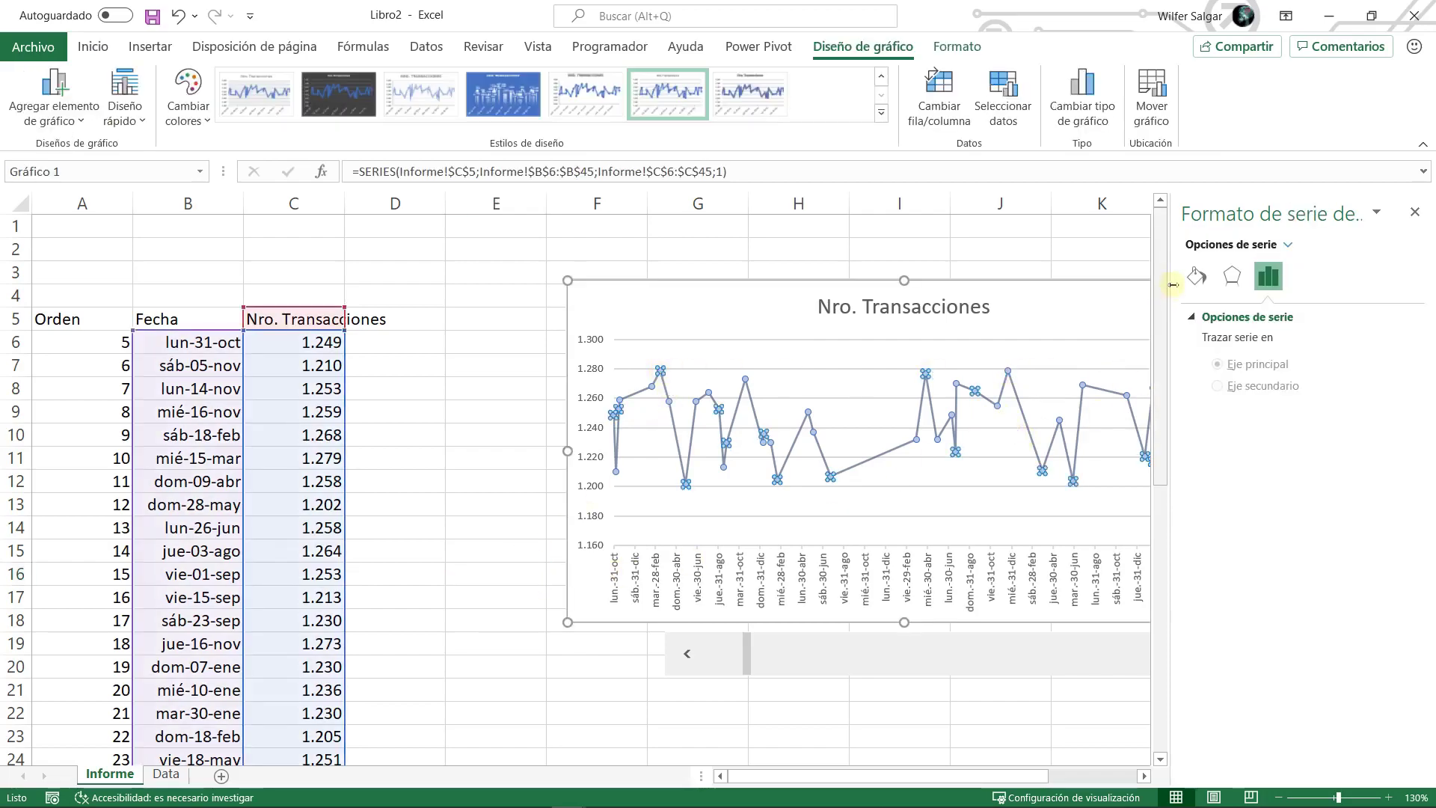
pyautogui.click(1195, 281)
pyautogui.click(1302, 319)
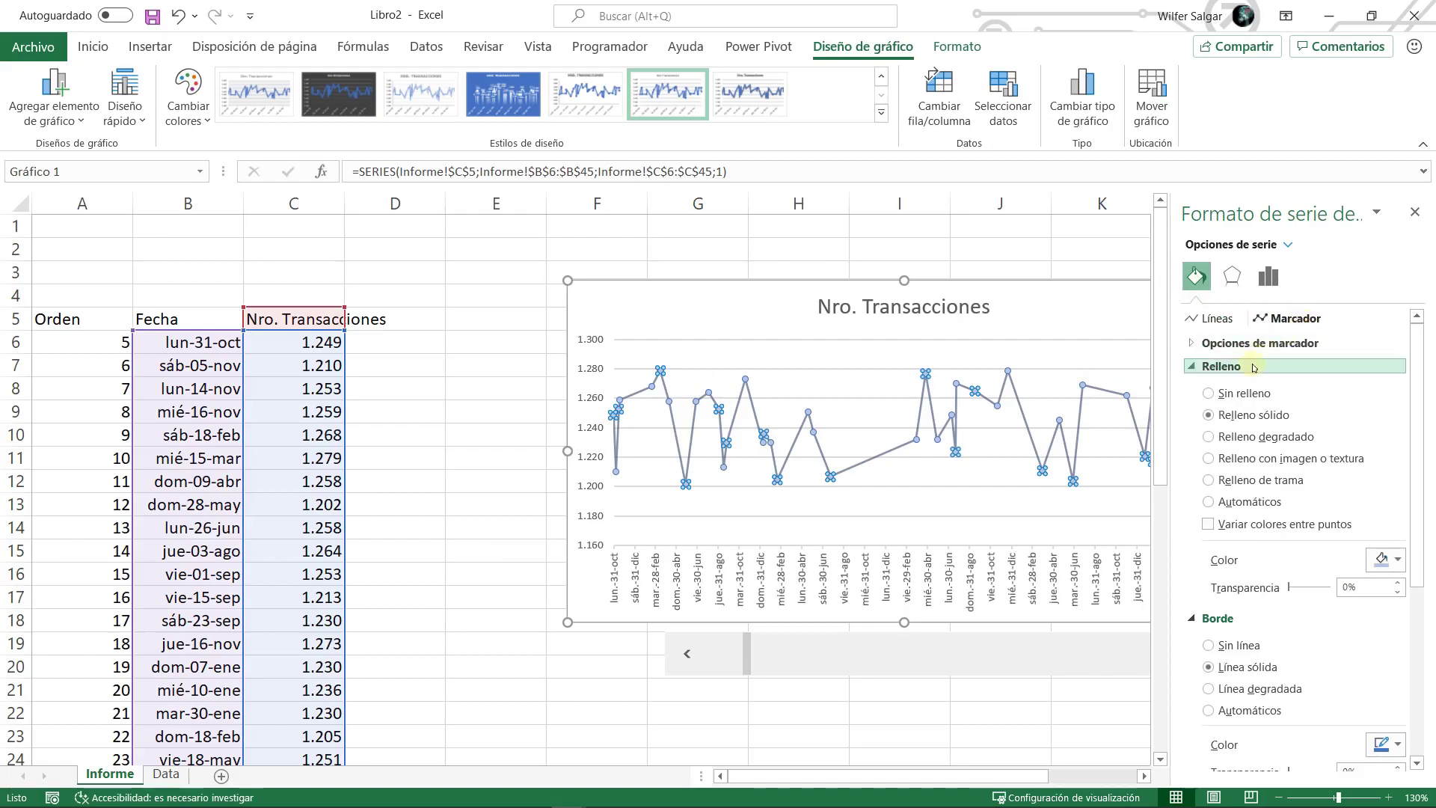
pyautogui.click(1185, 368)
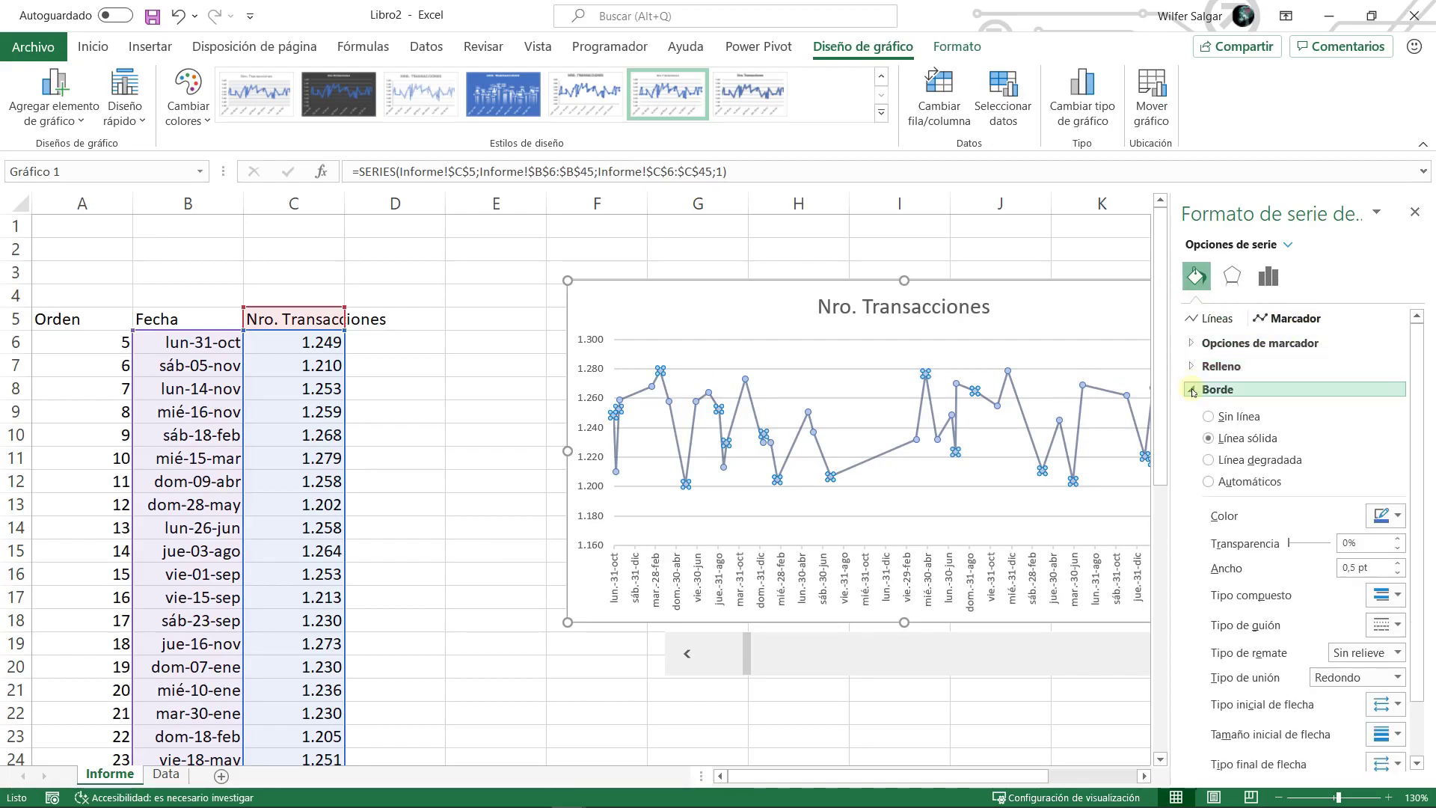
pyautogui.click(1390, 524)
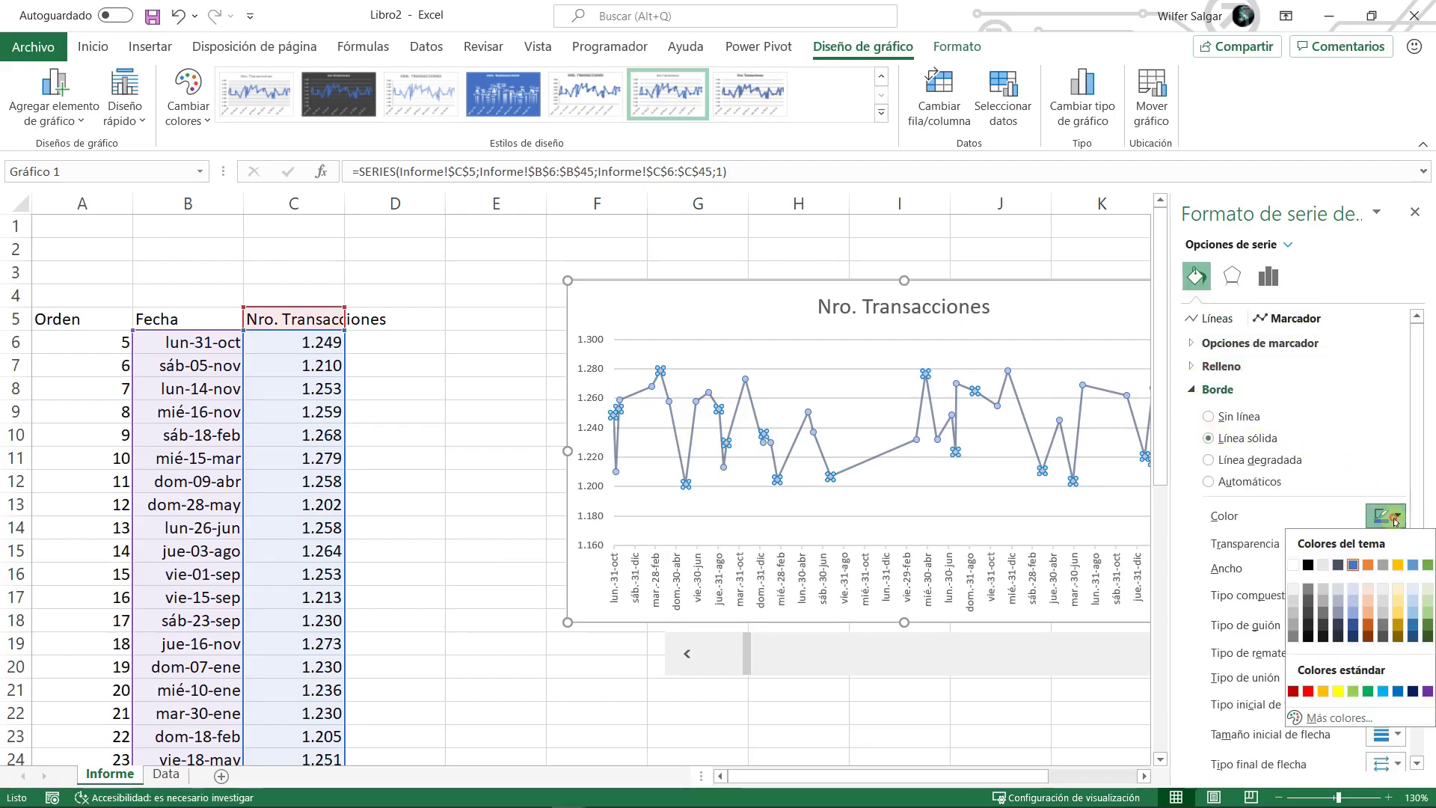
pyautogui.click(1354, 626)
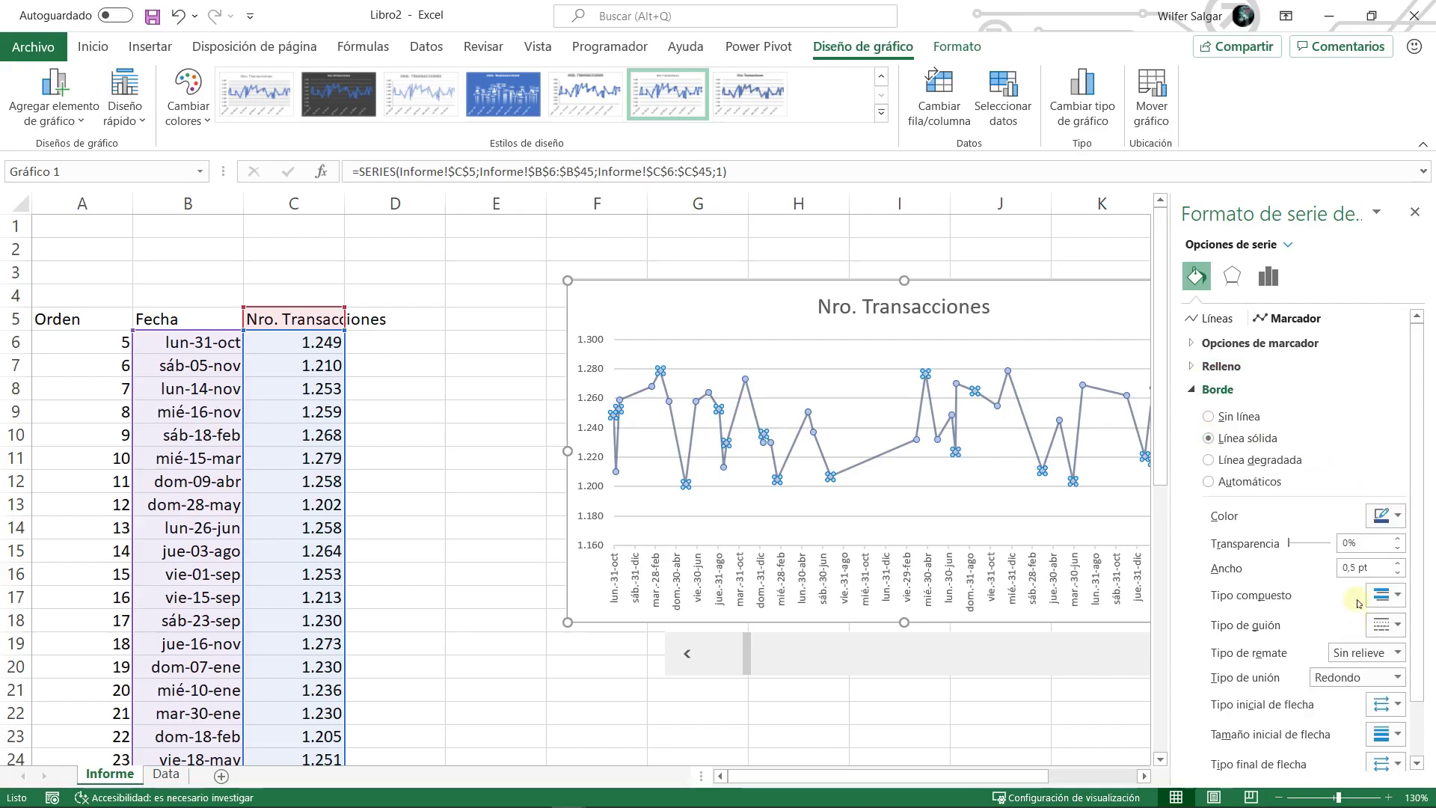
pyautogui.doubleClick(1344, 543)
pyautogui.press('BackSpace')
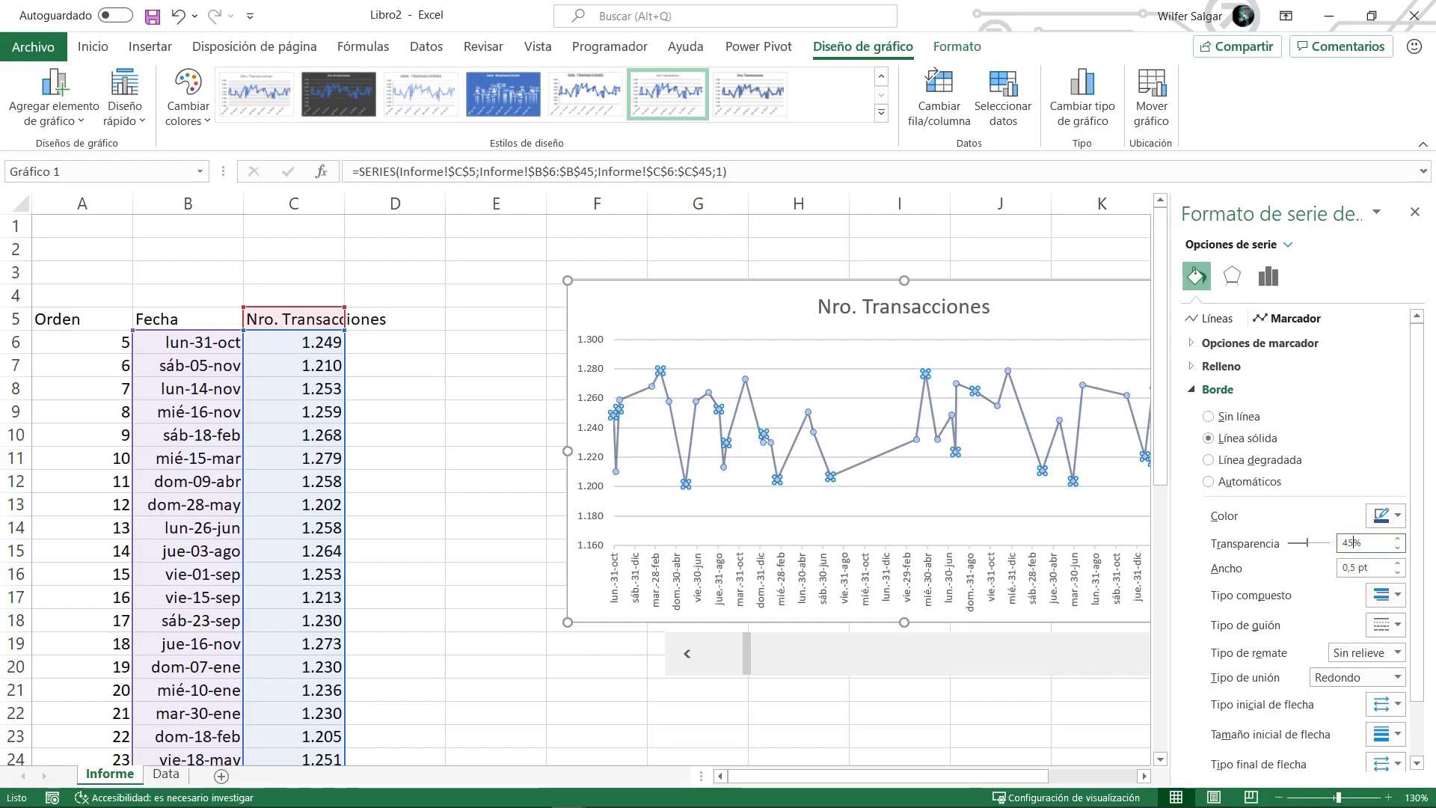
pyautogui.write('45')
pyautogui.click(1415, 212)
pyautogui.click(517, 463)
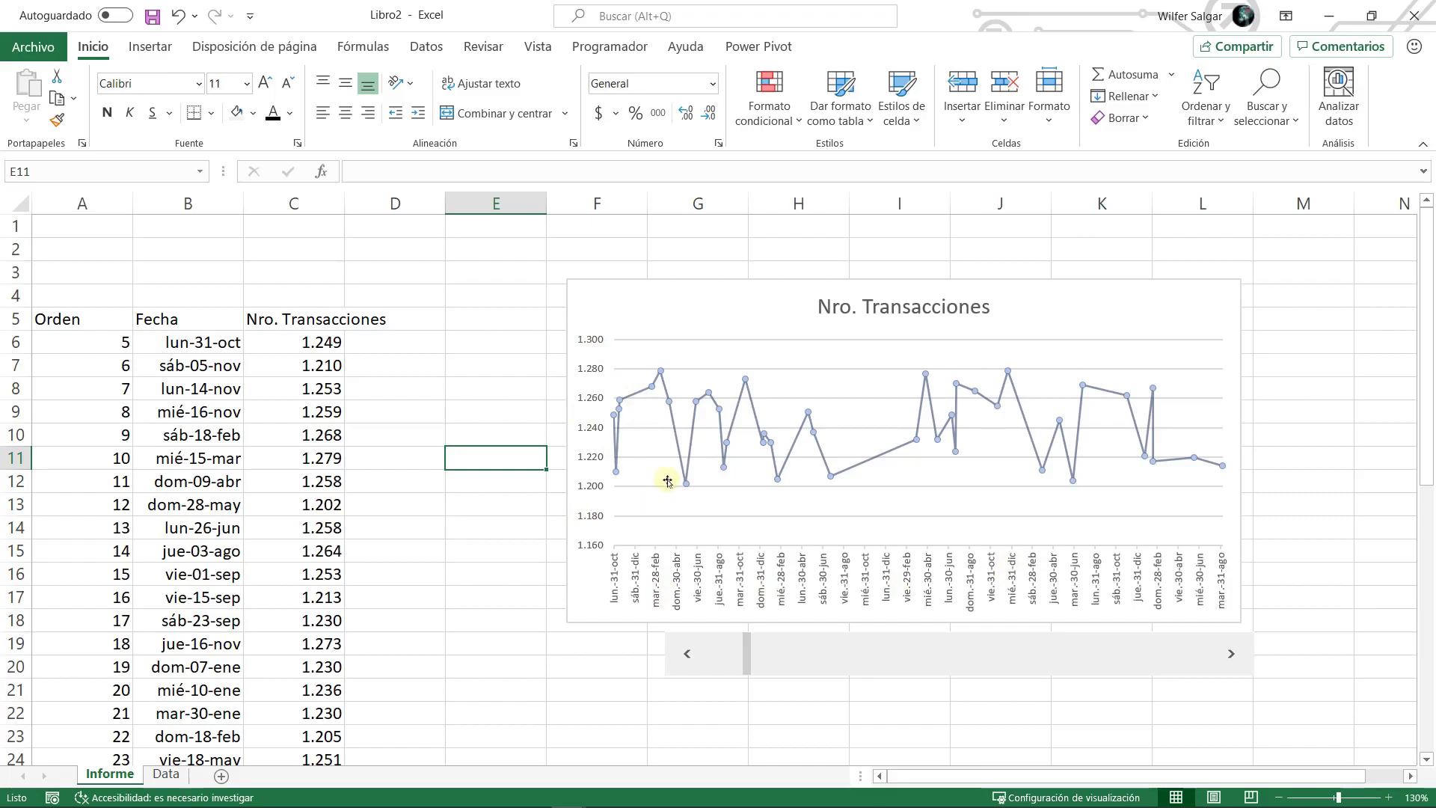
# - Move the chart title Nro. Transacciones to the upper-left corner of the chart
pyautogui.click(830, 303)
pyautogui.moveTo(813, 303); pyautogui.dragTo(580, 303)
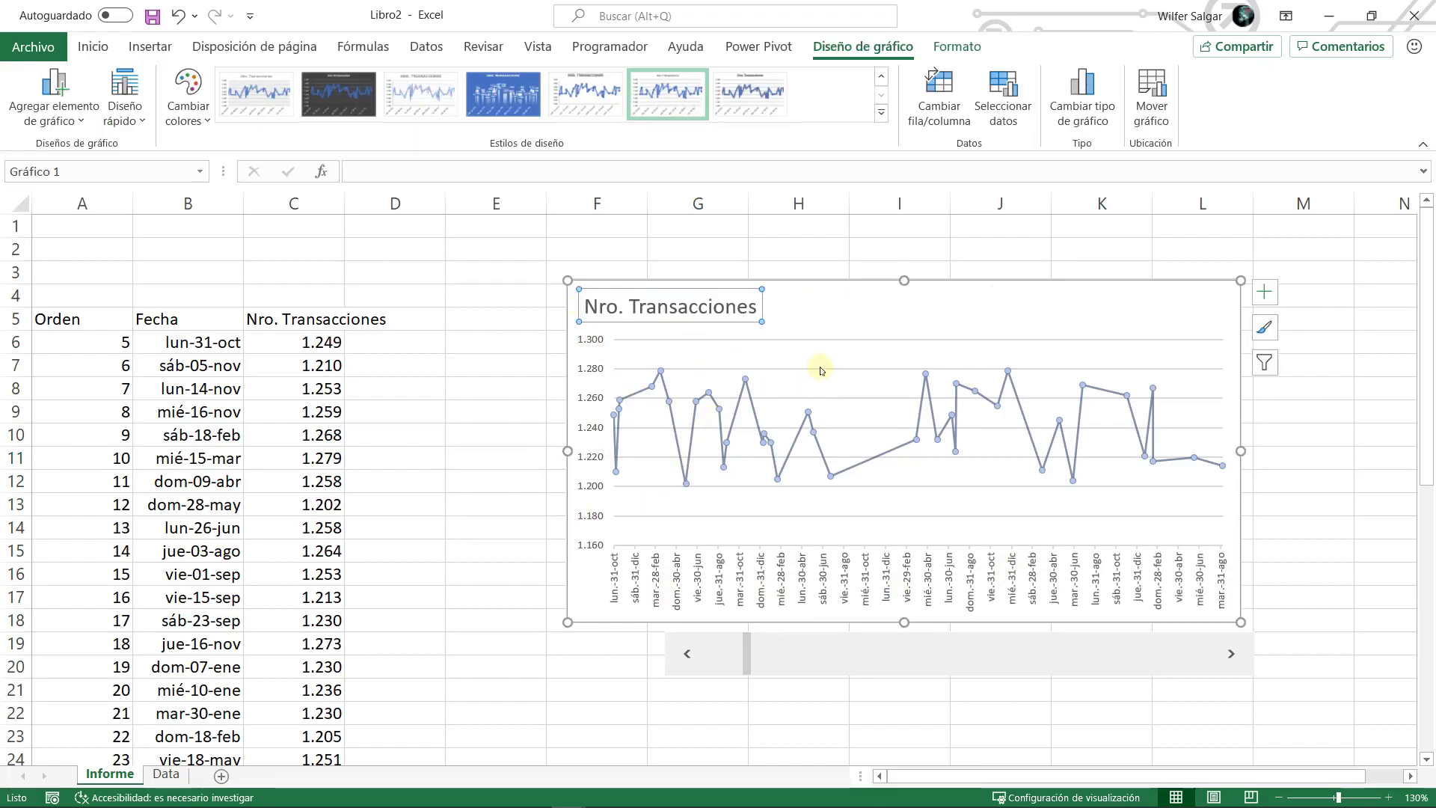
# - Format the chart's horizontal gridlines as a solid light grey line, 0,5 pt wide, with a round-dot dash type
pyautogui.doubleClick(823, 368)
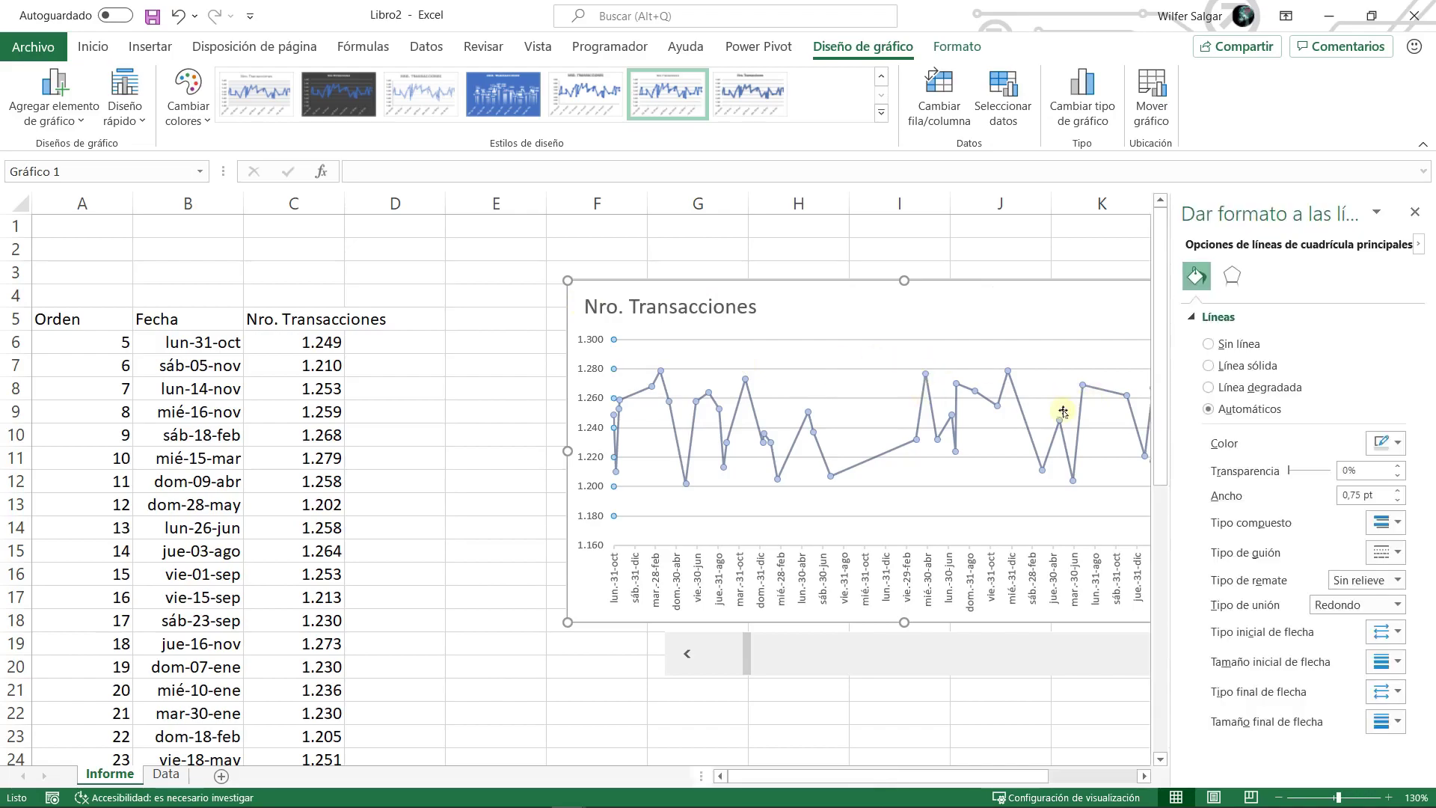
pyautogui.click(1227, 367)
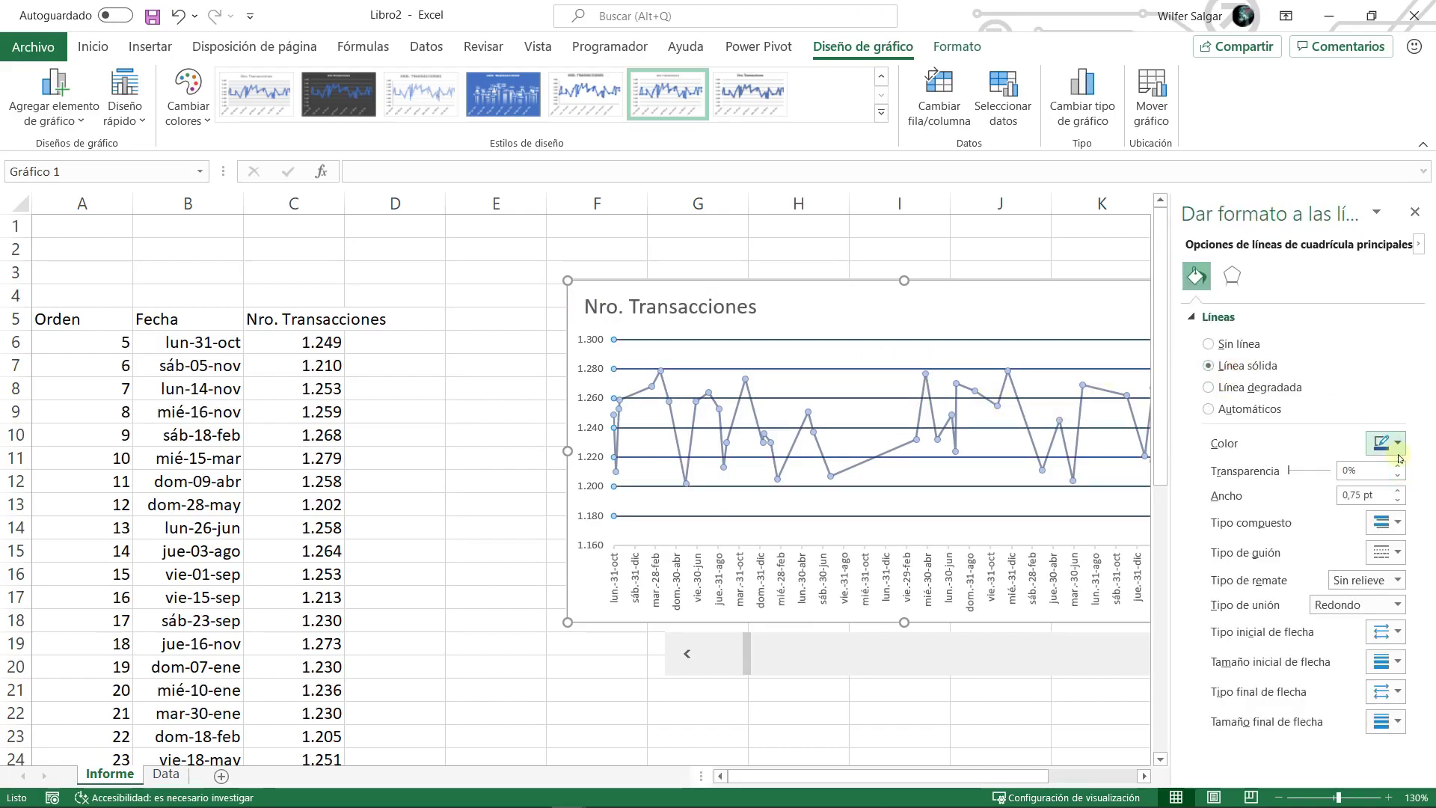
pyautogui.click(1398, 445)
pyautogui.click(1294, 533)
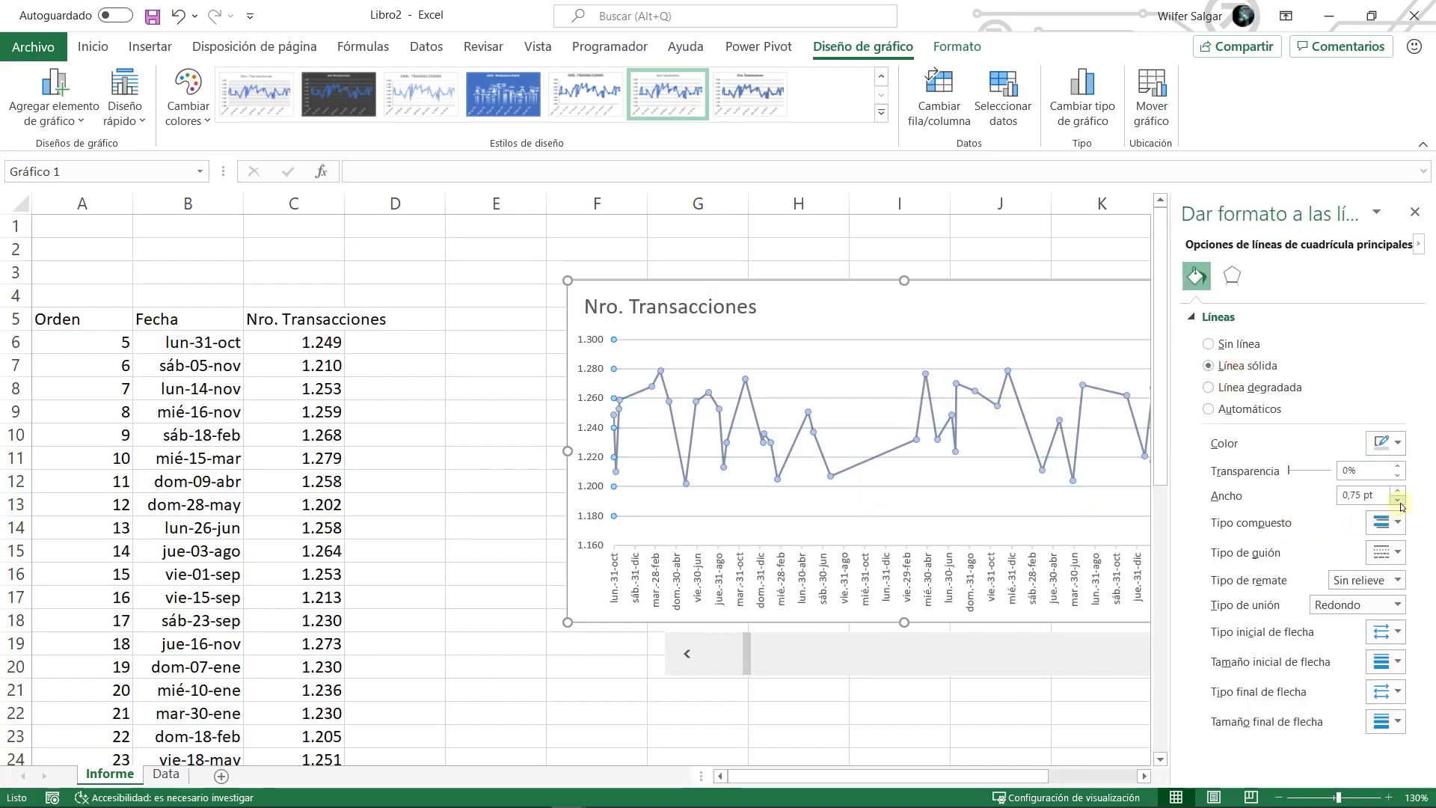
pyautogui.click(1398, 501)
pyautogui.click(1398, 553)
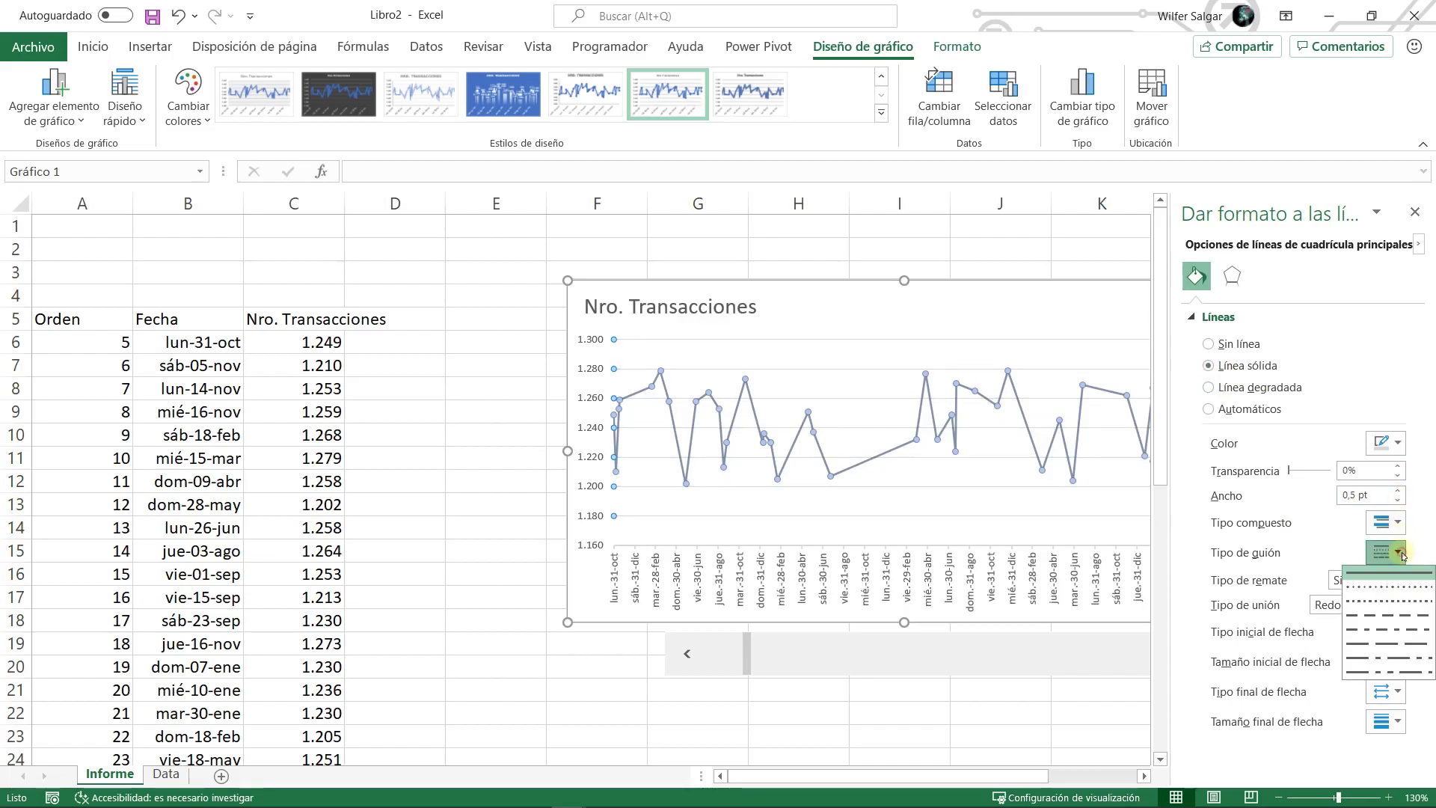
pyautogui.click(1392, 588)
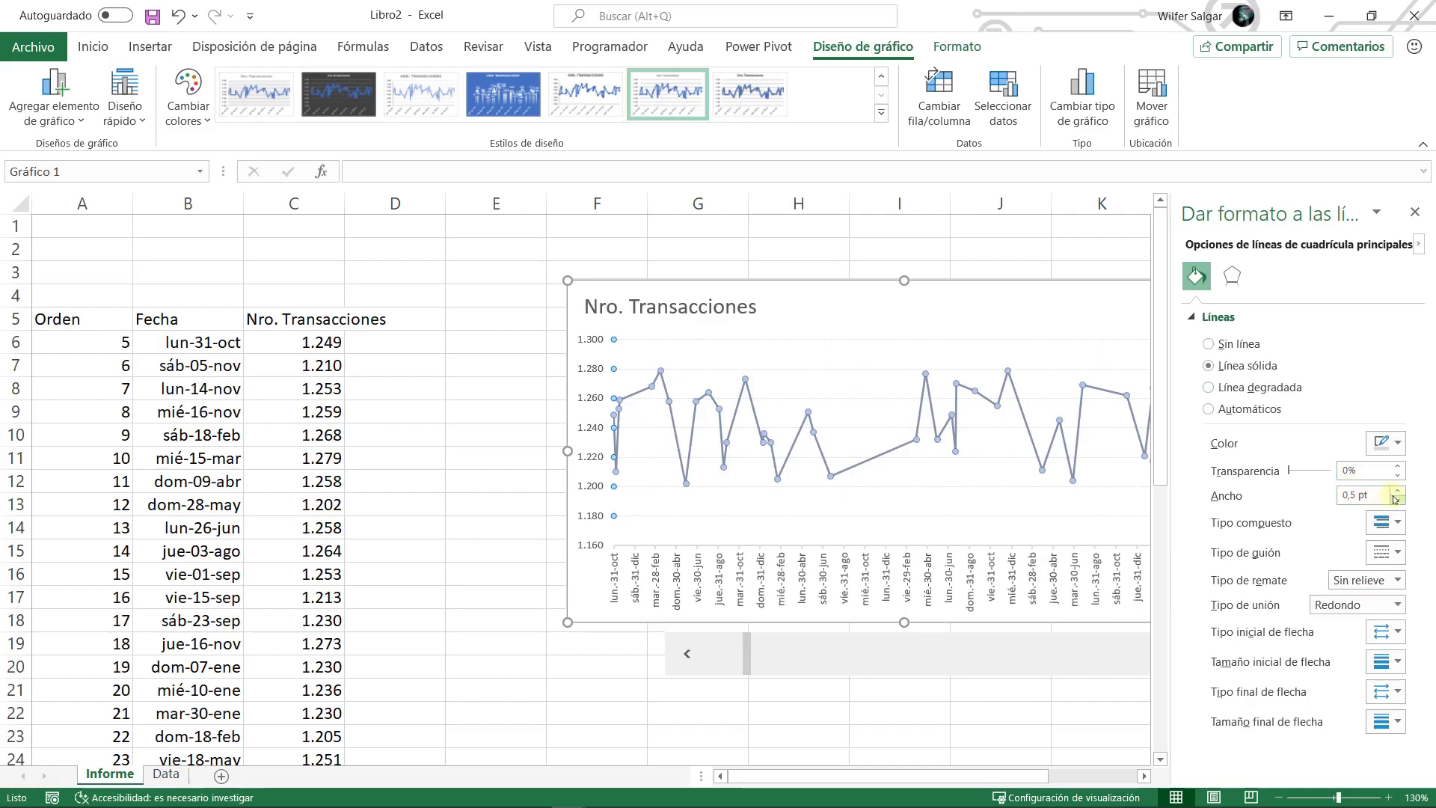
# - Add primary major vertical gridlines to the chart
pyautogui.click(816, 287)
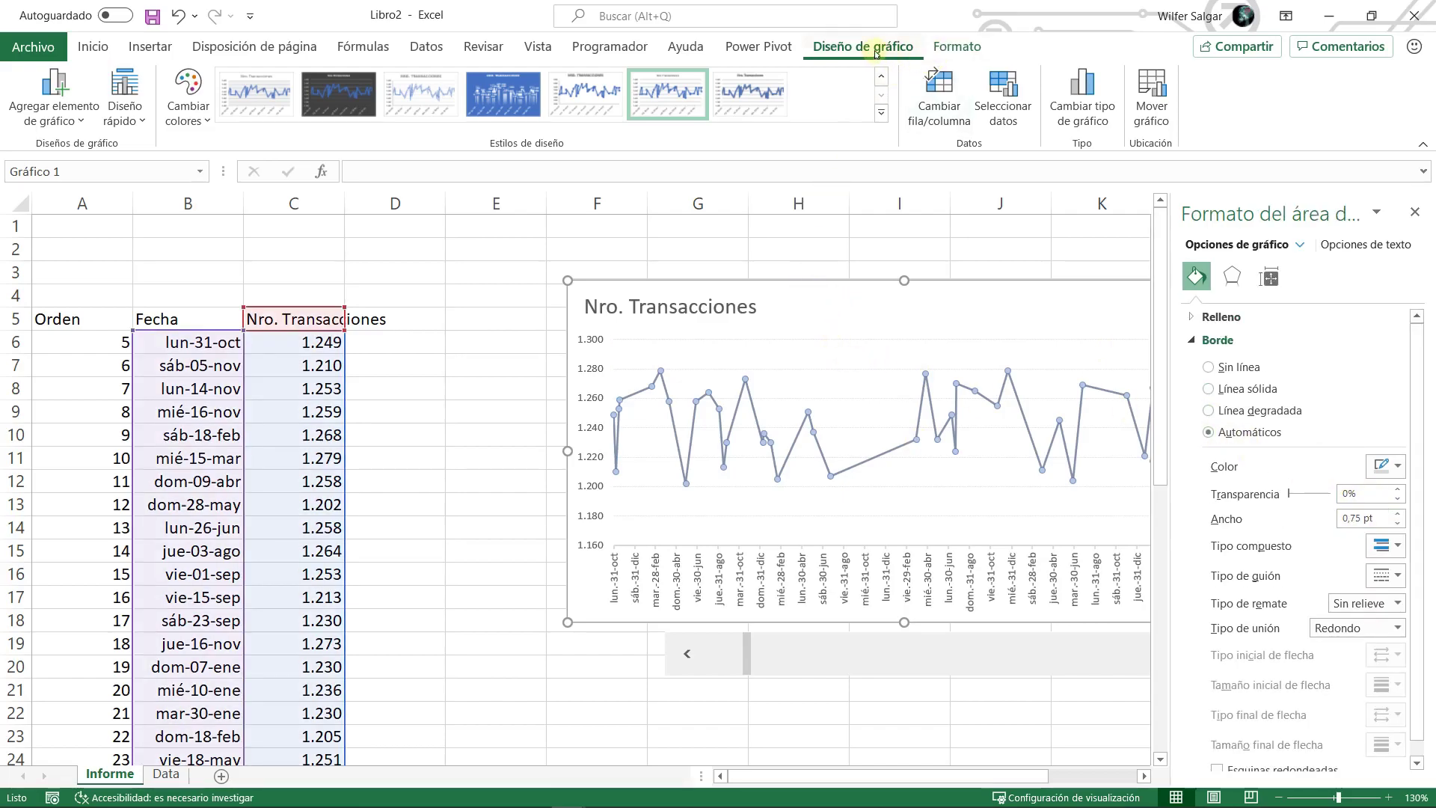
pyautogui.click(54, 105)
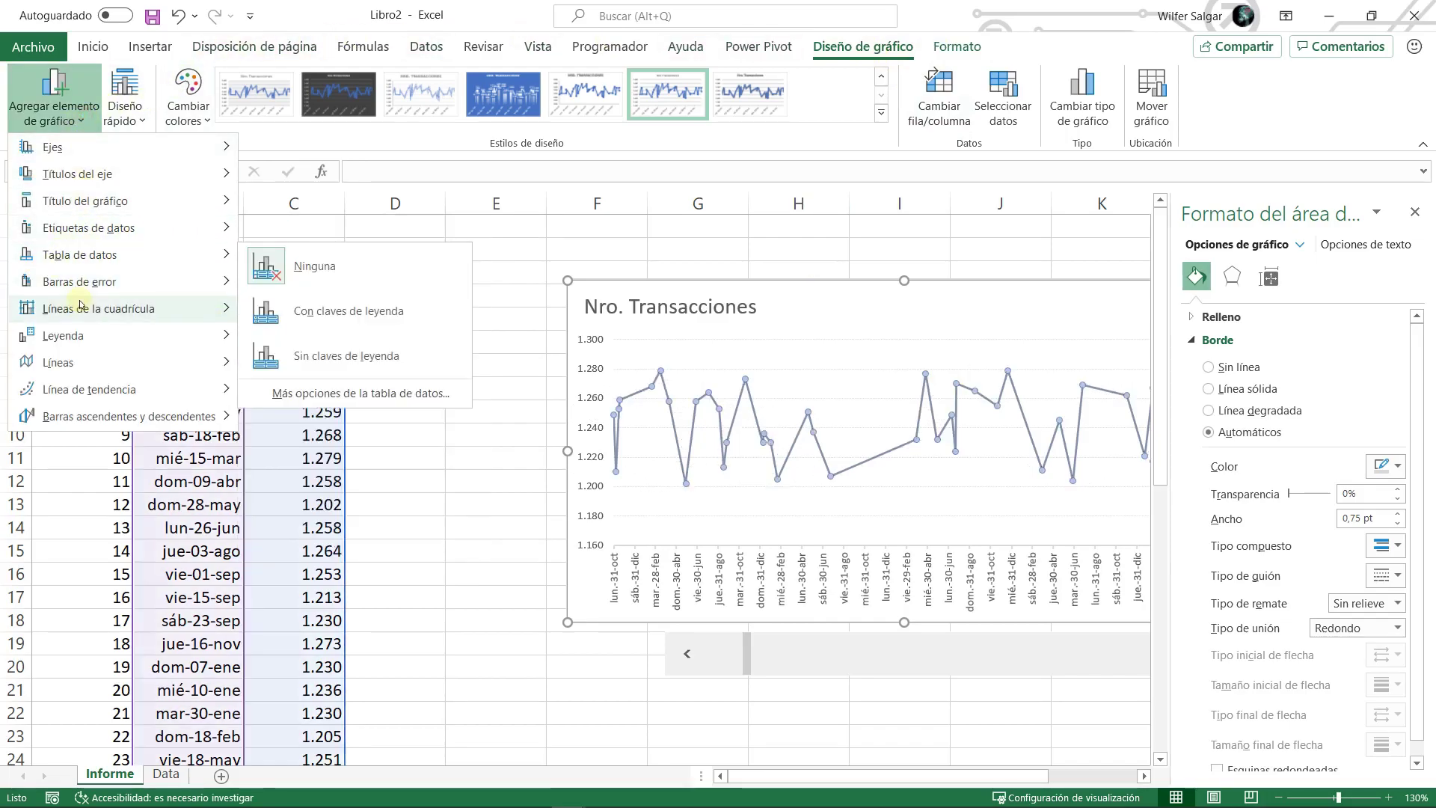
pyautogui.moveTo(120, 309)
pyautogui.click(288, 365)
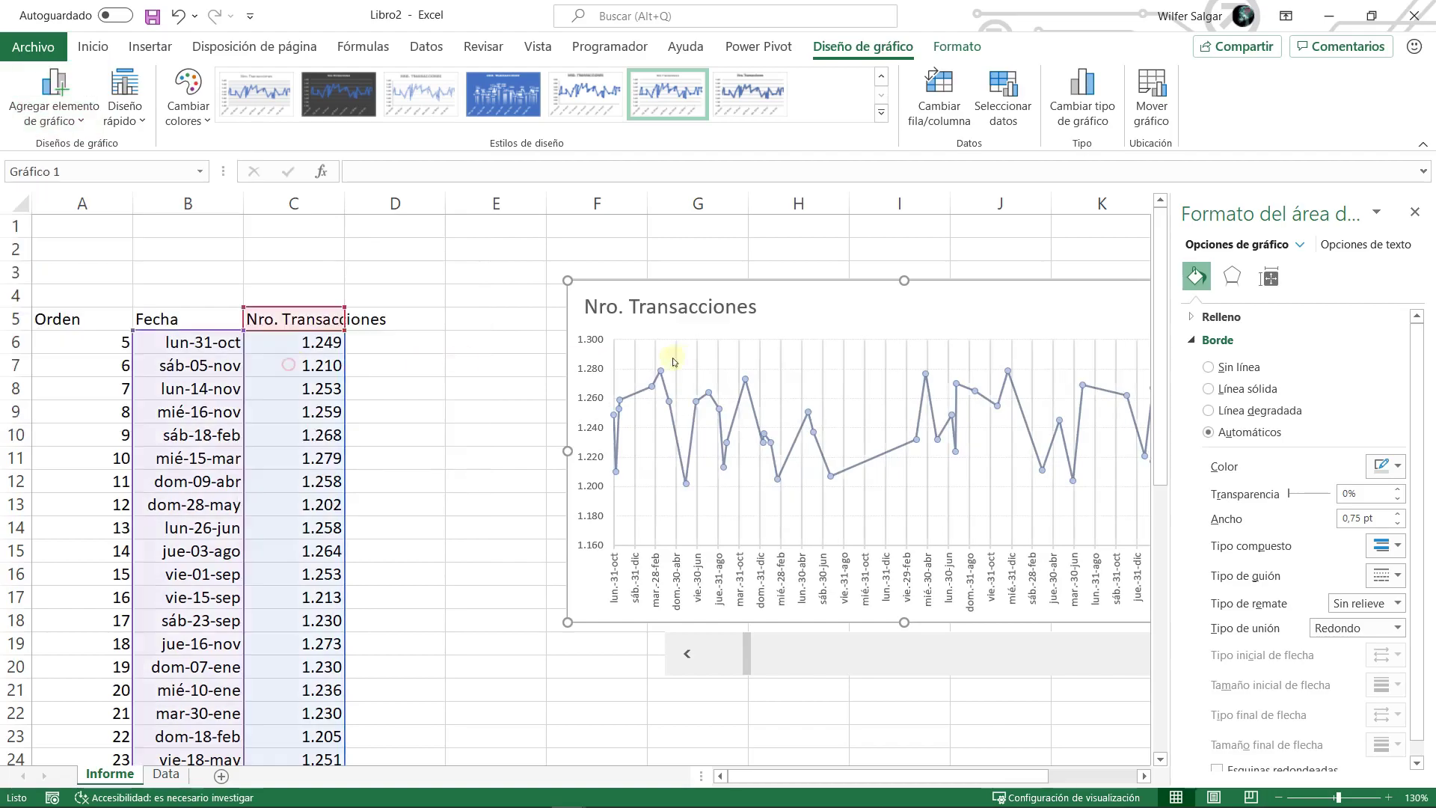
# - Format the vertical gridlines in light grey, 0,5 pt wide, with a round-dot dash type, and close the formatting options
pyautogui.click(739, 359)
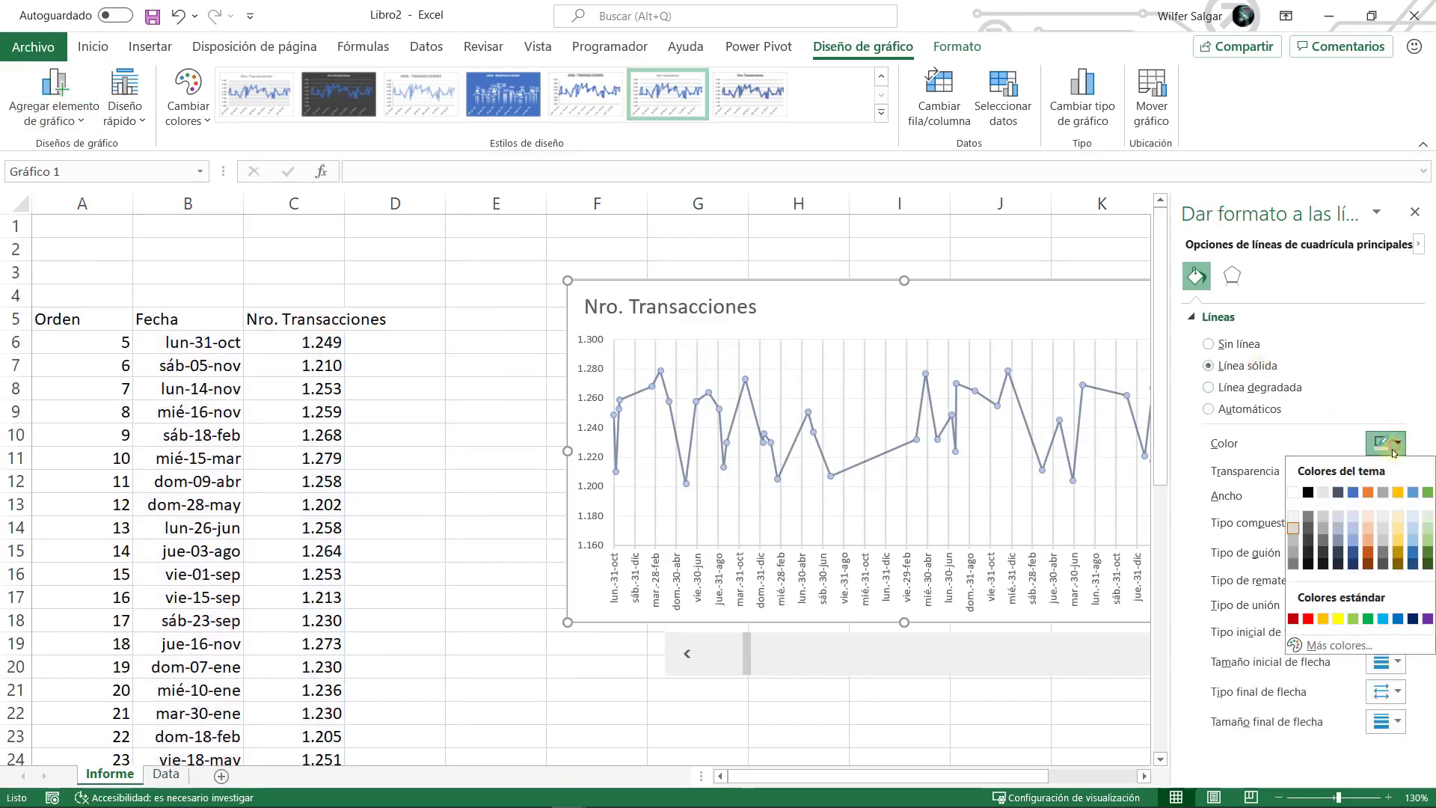
pyautogui.click(1293, 528)
pyautogui.click(1398, 499)
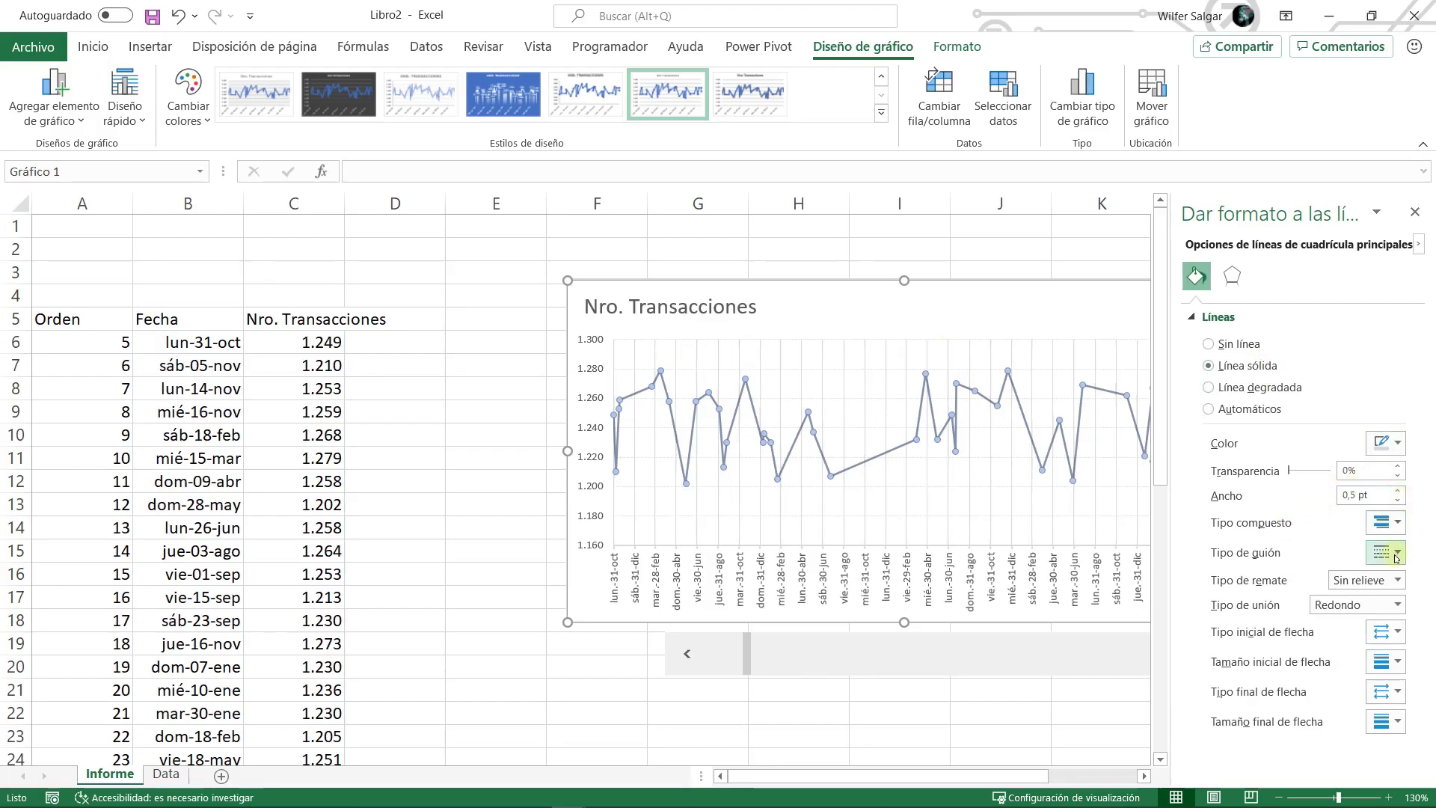
pyautogui.click(1386, 552)
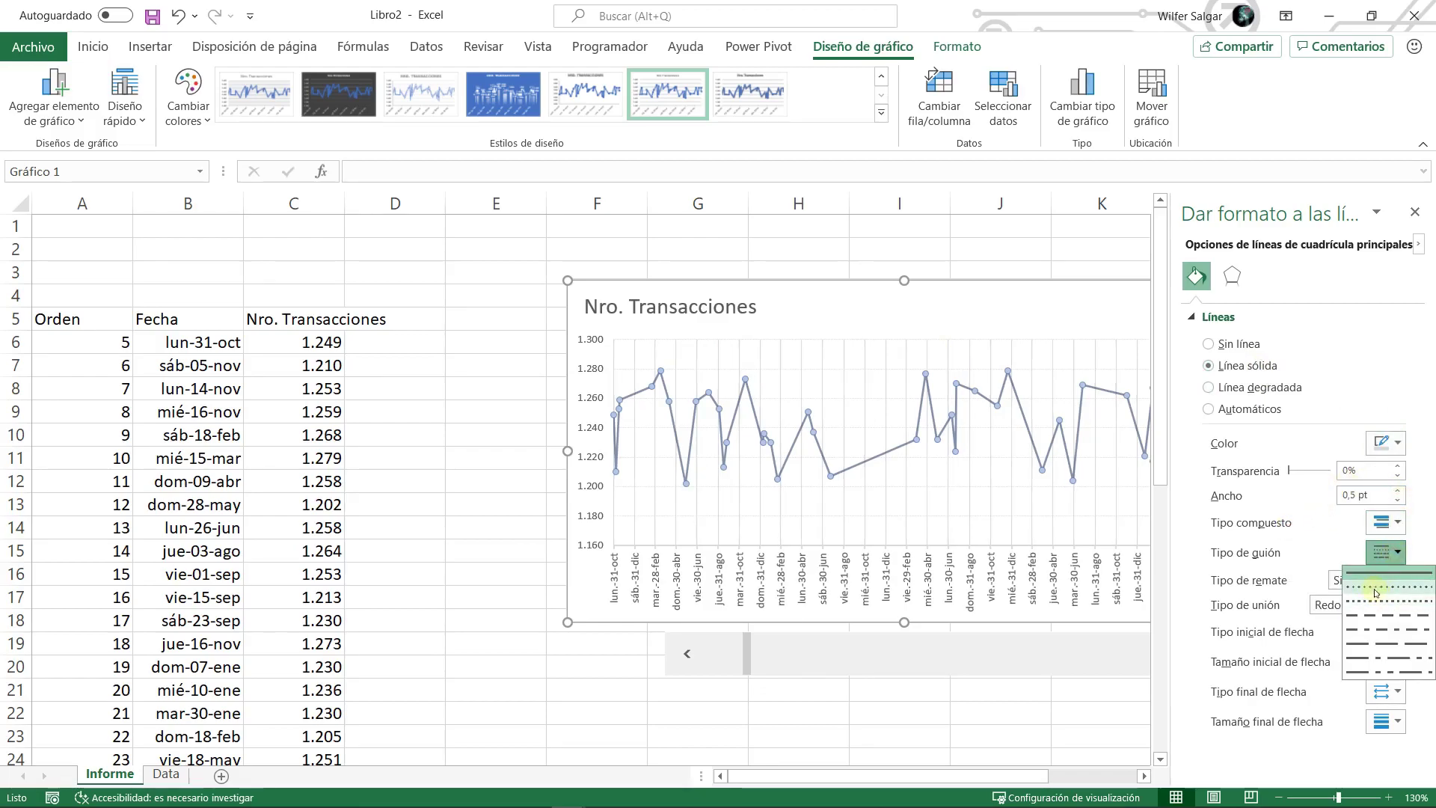
pyautogui.click(1368, 592)
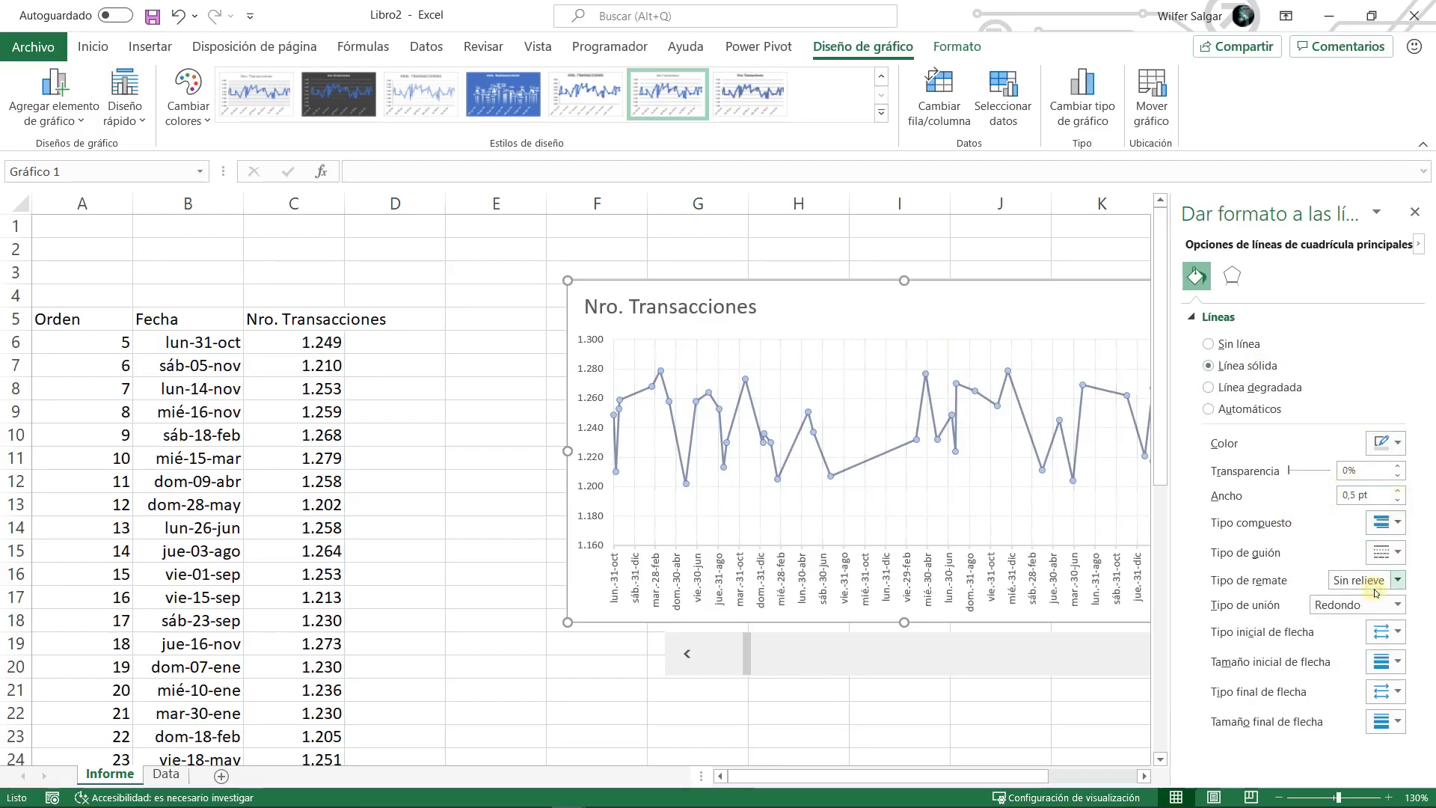
pyautogui.click(1414, 215)
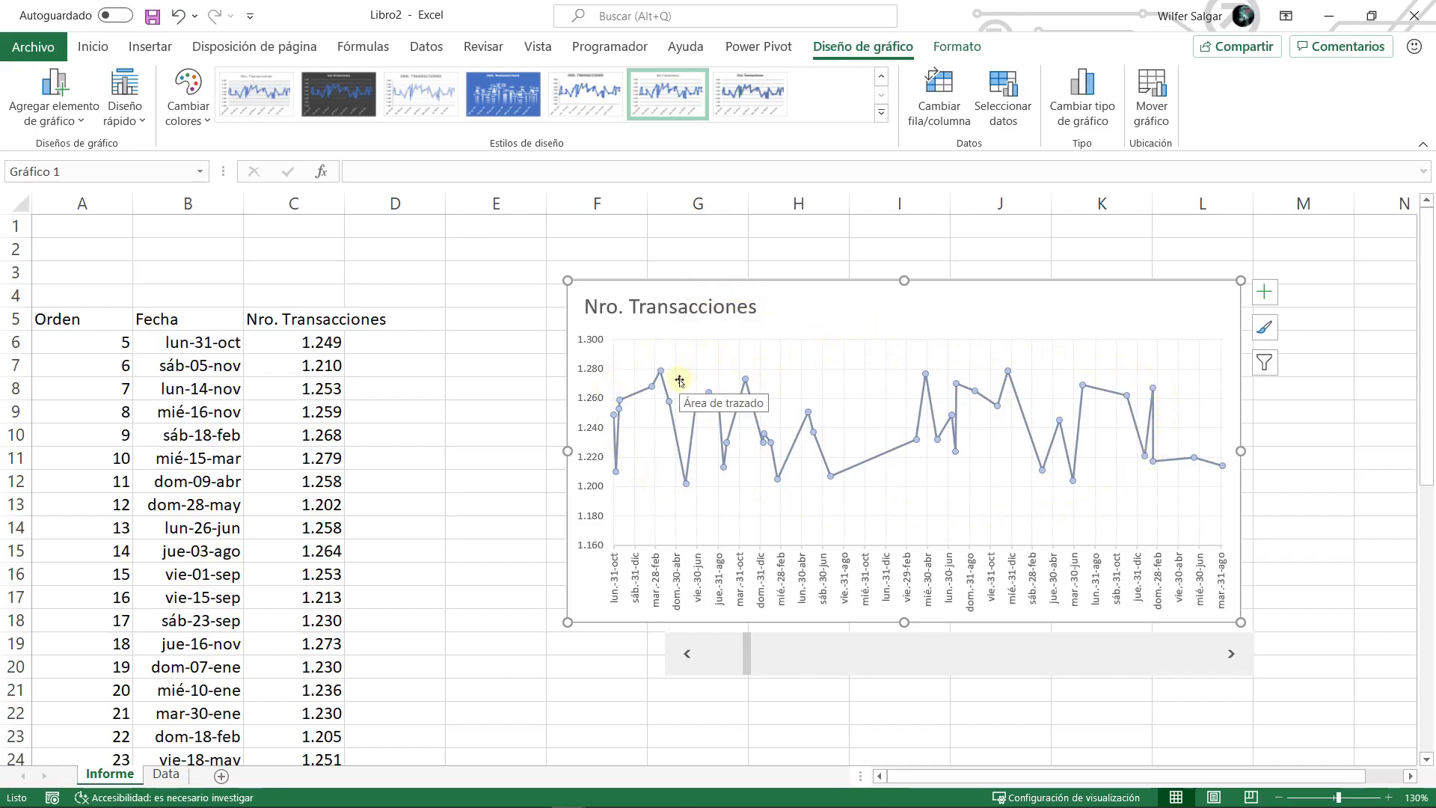
# - Add the column headers Min in D5 and Max in E5, ending on cell D6
pyautogui.click(397, 328)
pyautogui.write('Min')
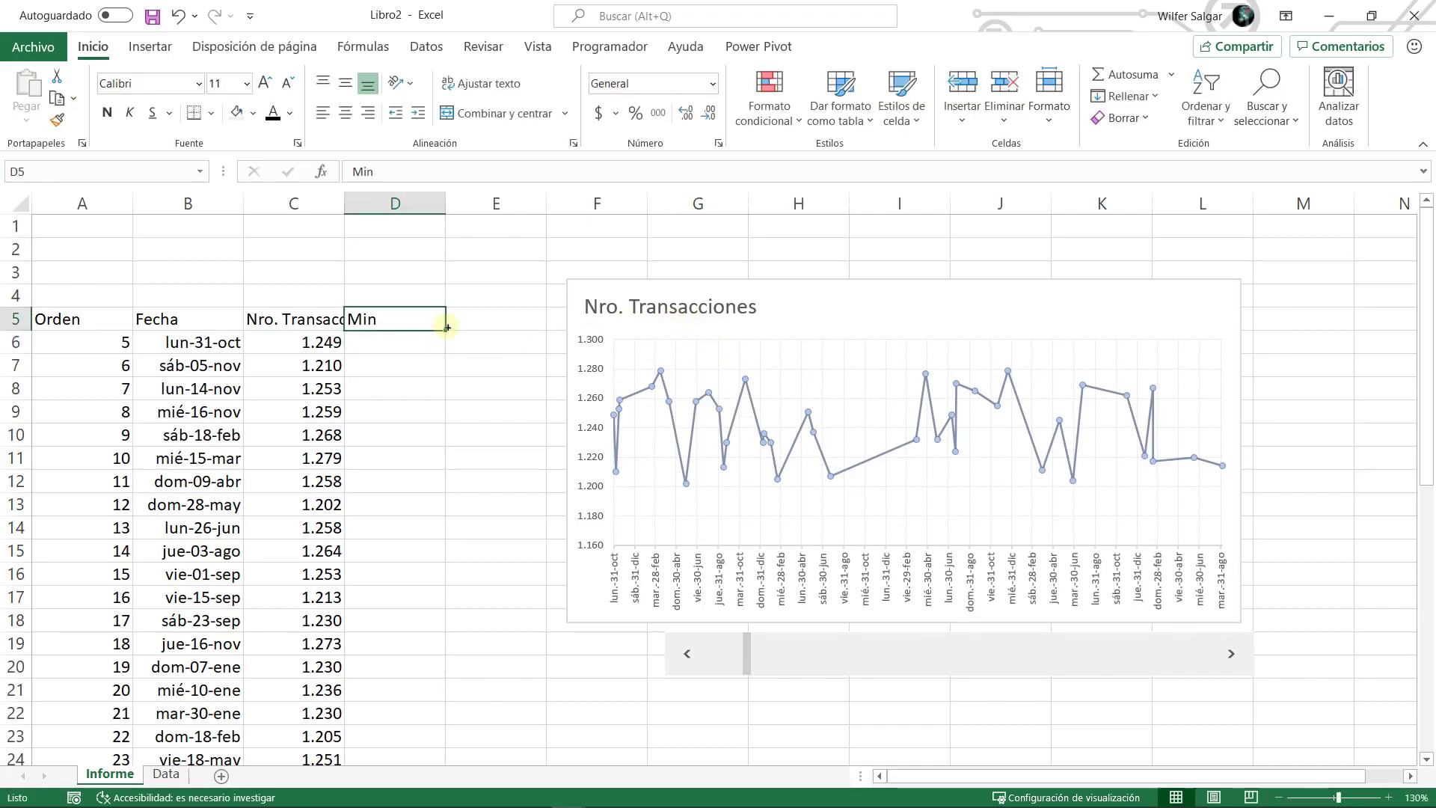
pyautogui.press('Tab')
pyautogui.write('mM')
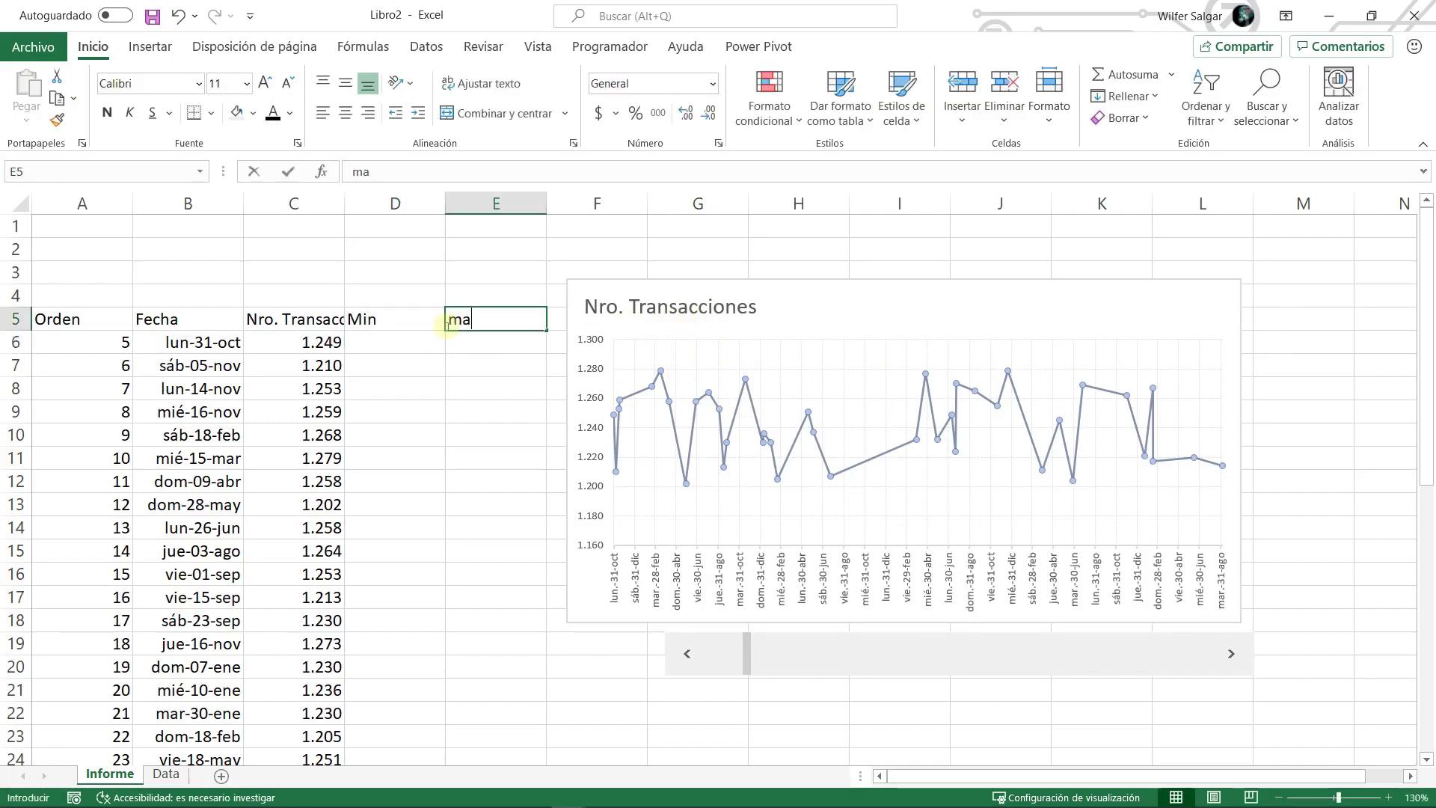
pyautogui.press('BackSpace')
pyautogui.press('BackSpace')
pyautogui.write('Max')
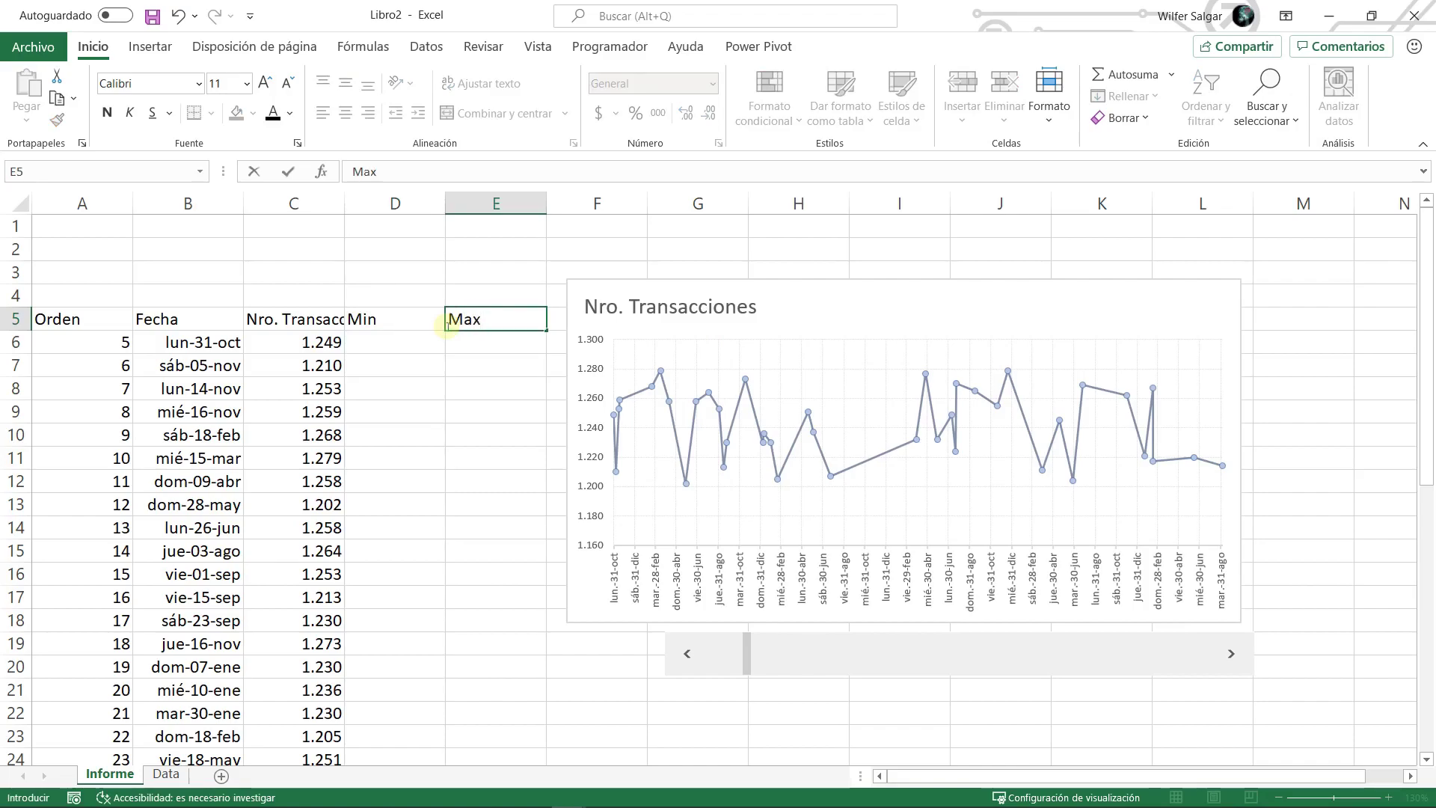
pyautogui.press('Return')
pyautogui.press('Left')
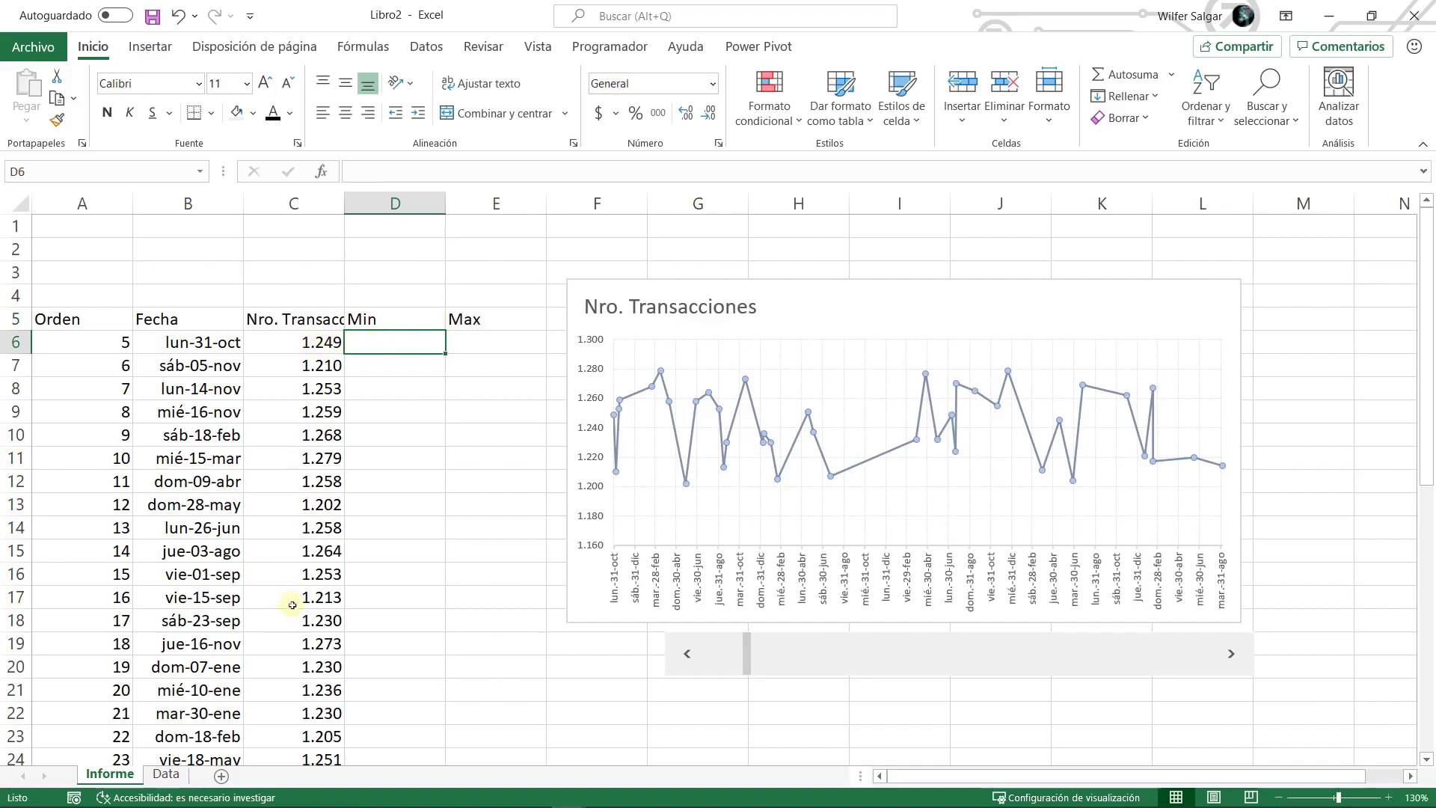
# - Test the chart's scroll bar by moving the data back to order 1 and forward again to order 5
pyautogui.moveTo(686, 653); pyautogui.dragTo(685, 652)
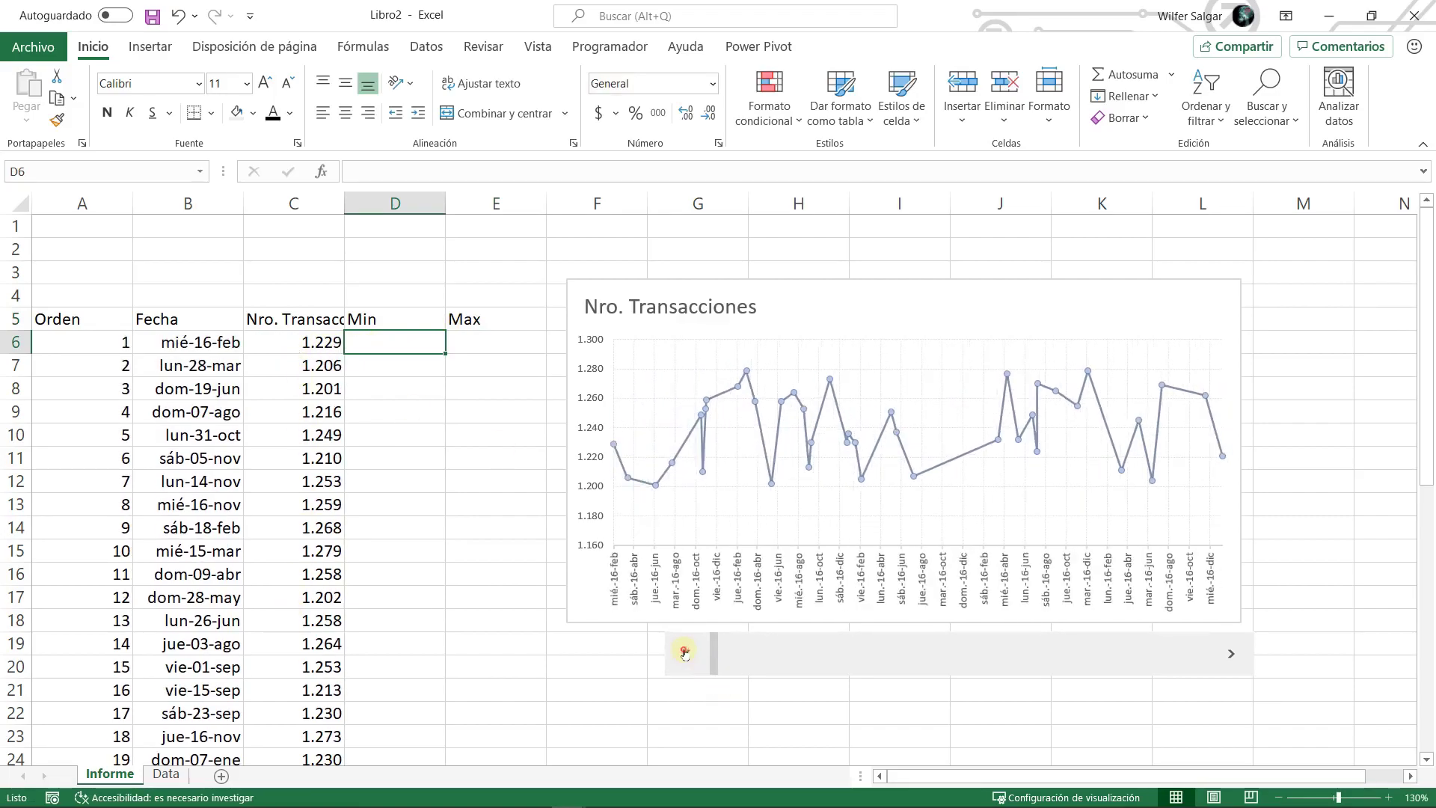
pyautogui.moveTo(1232, 655); pyautogui.dragTo(1227, 651)
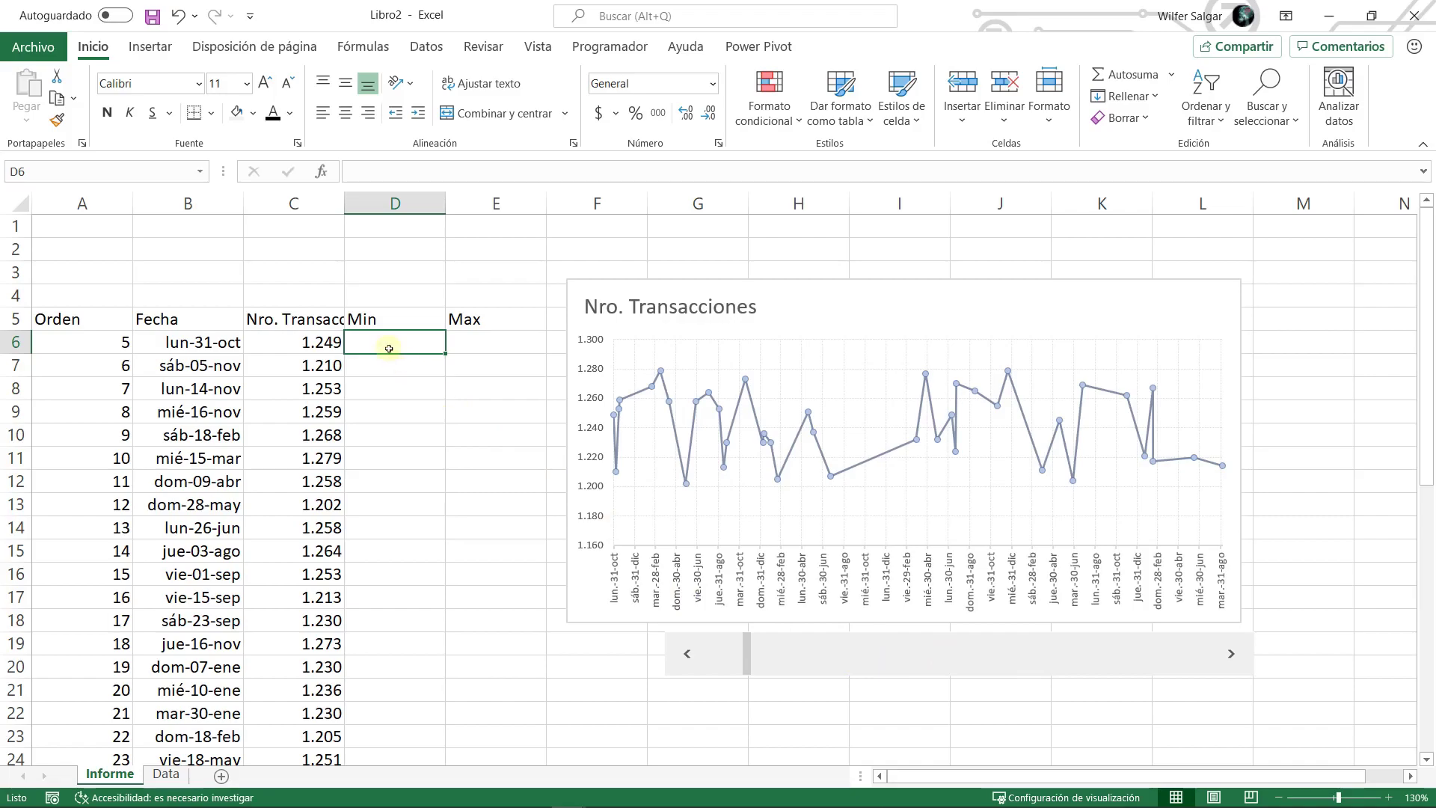
# - Enter the formula =SI(C6=MIN($C$6:$C$45);C6;NOD()) in cell D6 under Min
pyautogui.write('=SI(')
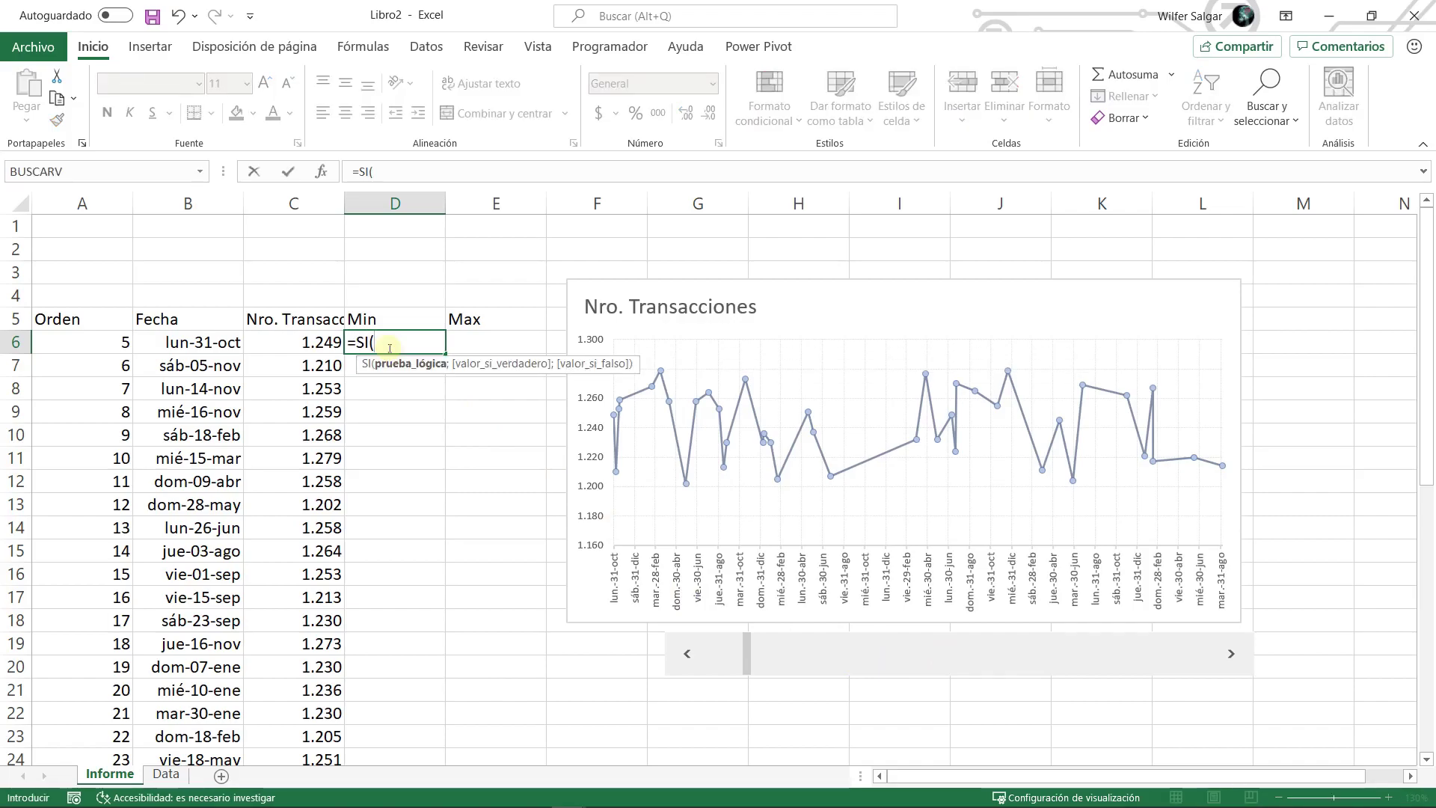
pyautogui.press('Left')
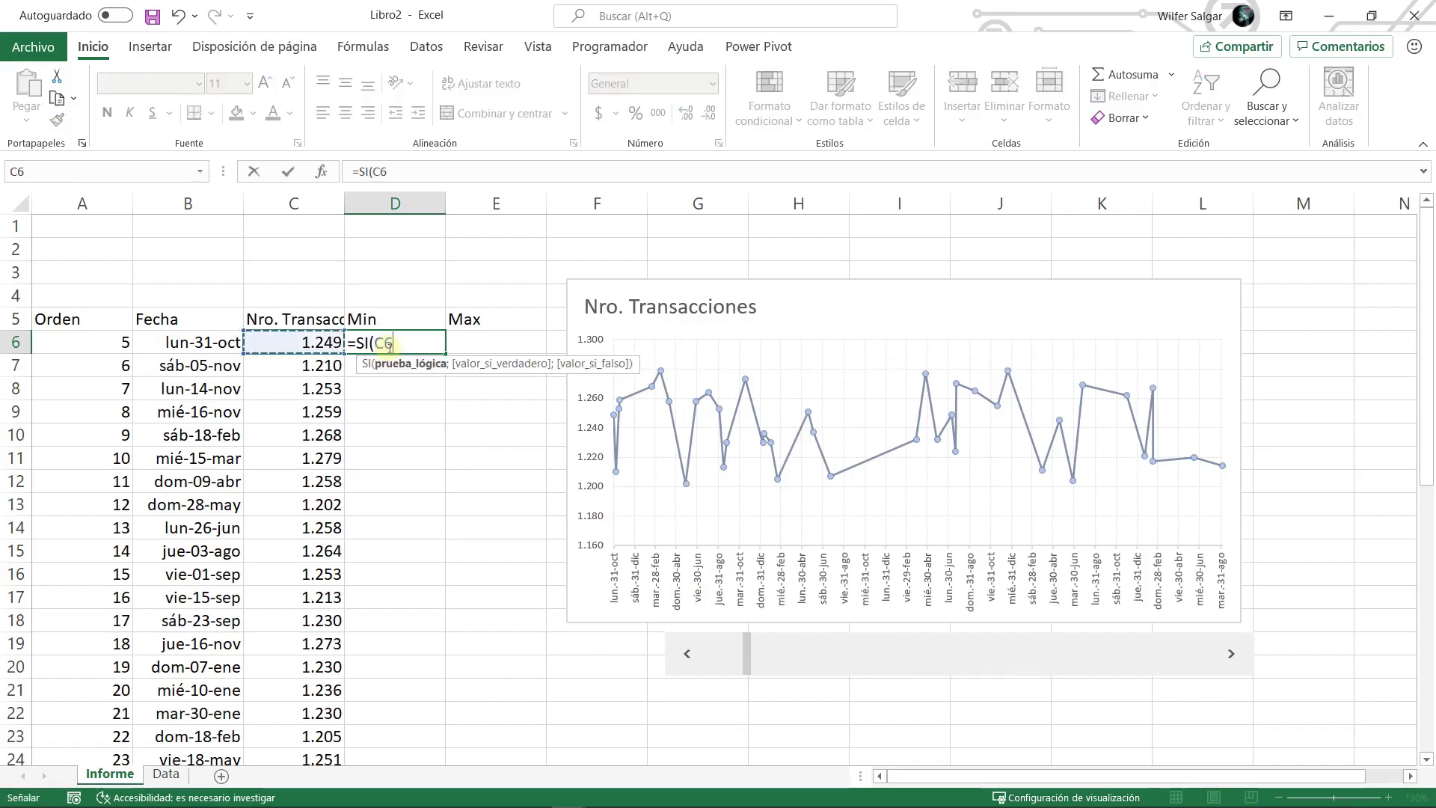
pyautogui.write('=min')
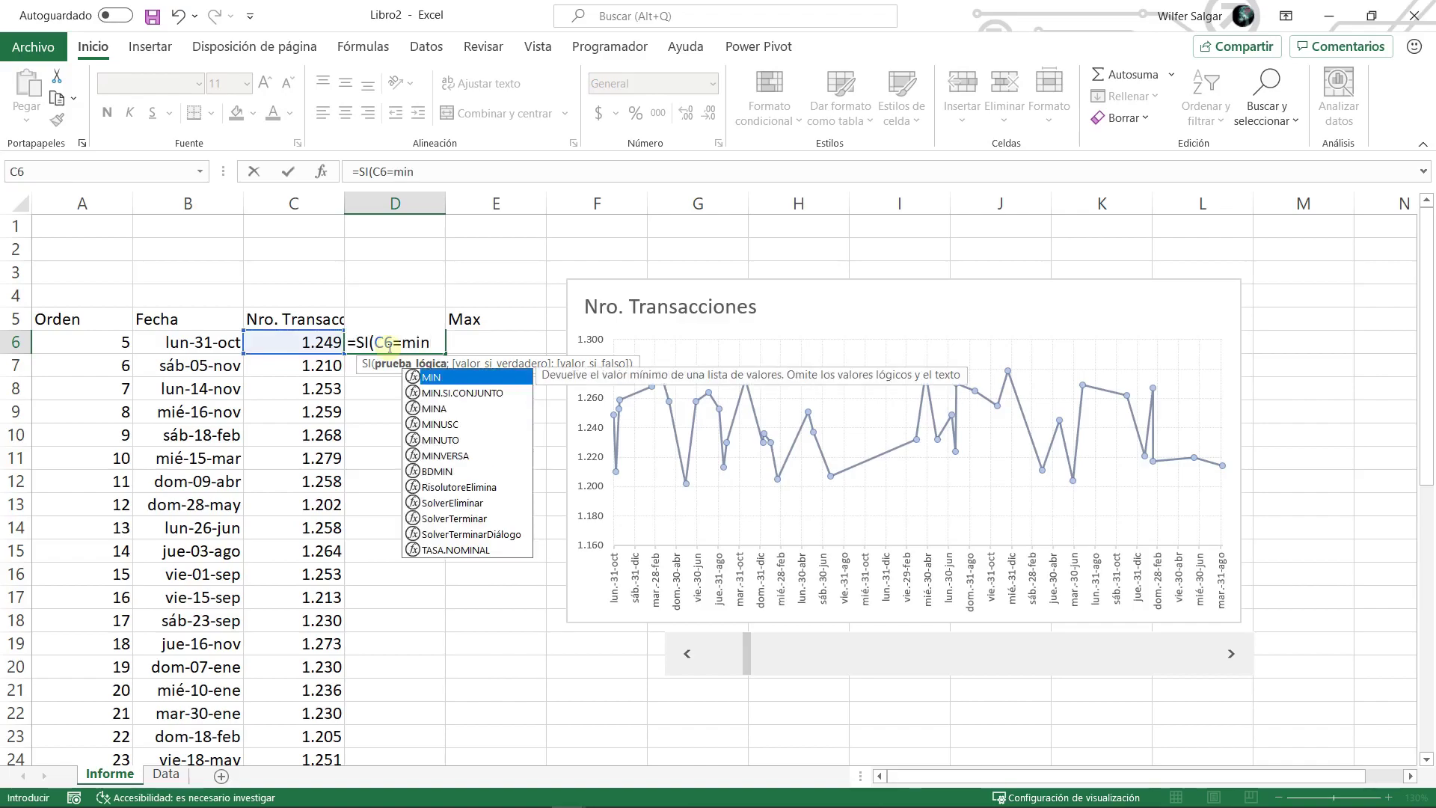
pyautogui.write('(')
pyautogui.press('Left')
pyautogui.hotkey('ctrl', 'shift', 'Down')
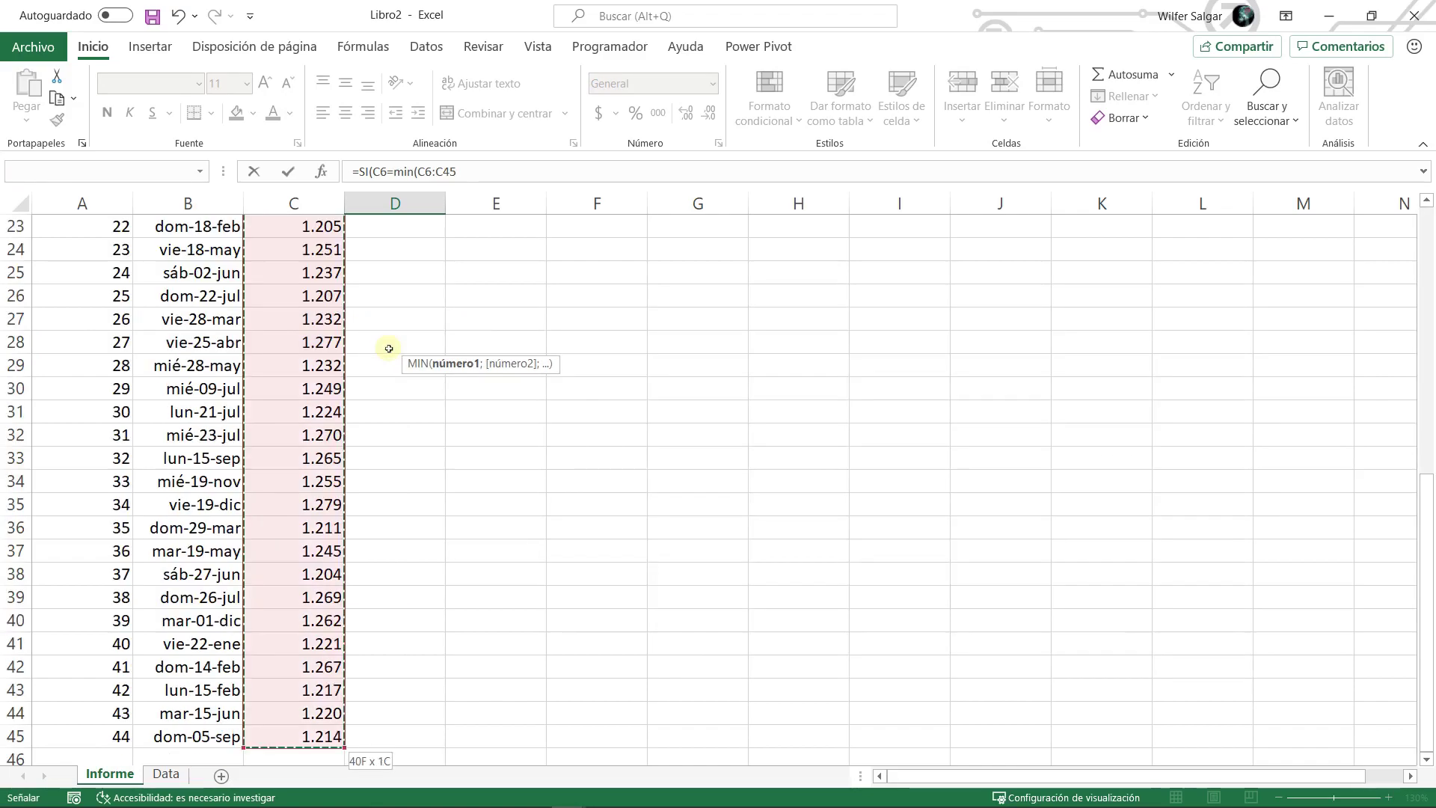
pyautogui.press('F4')
pyautogui.write(')')
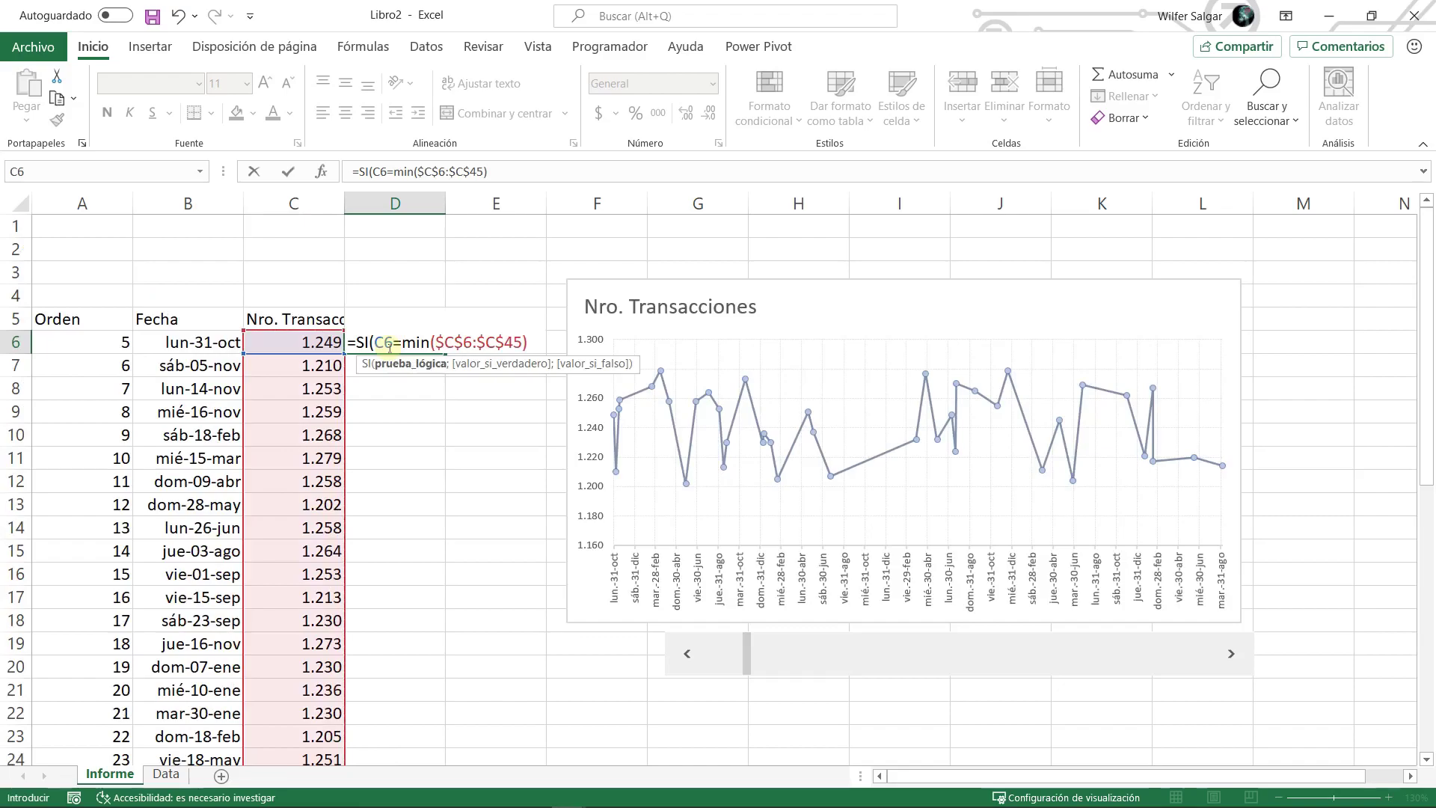
pyautogui.write(';')
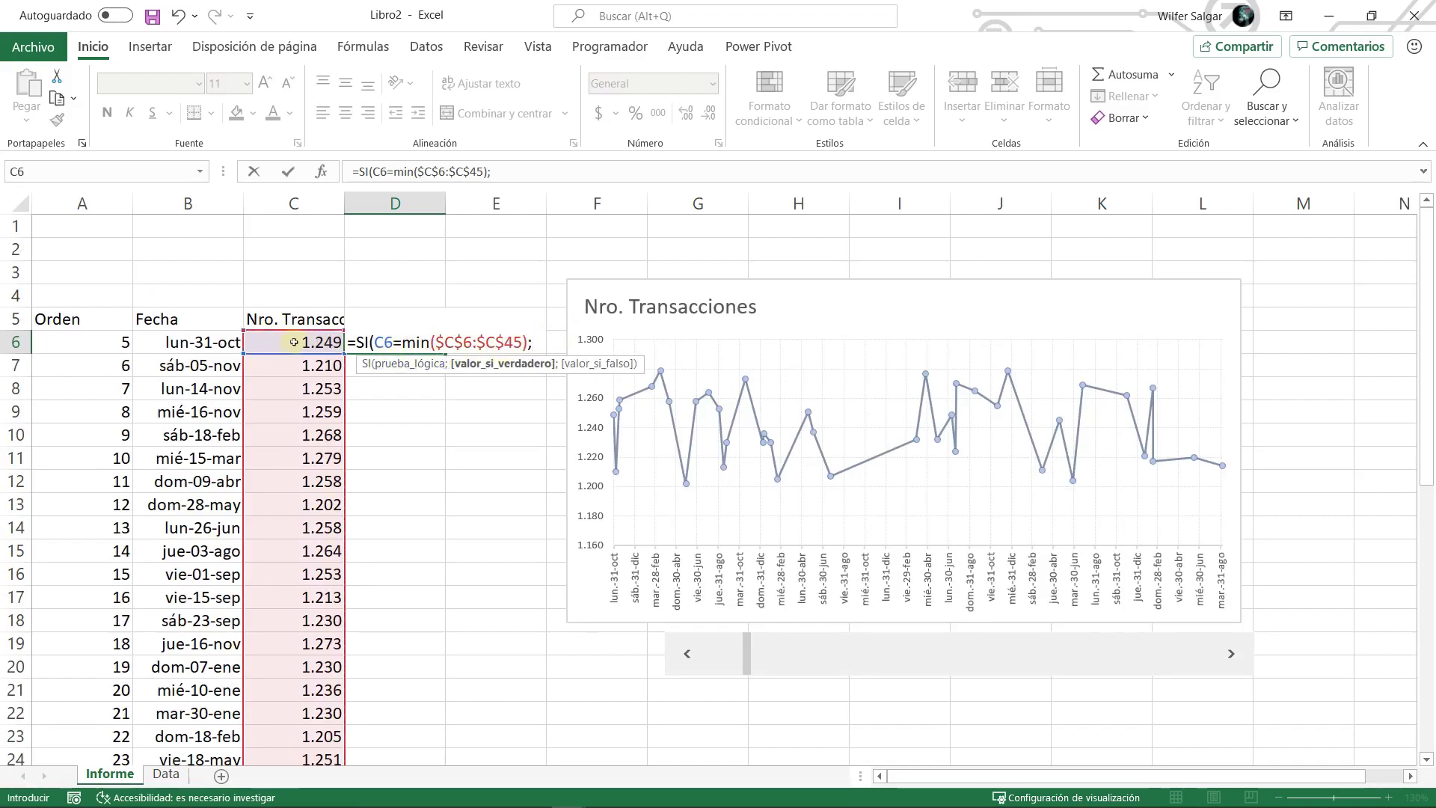
pyautogui.click(295, 339)
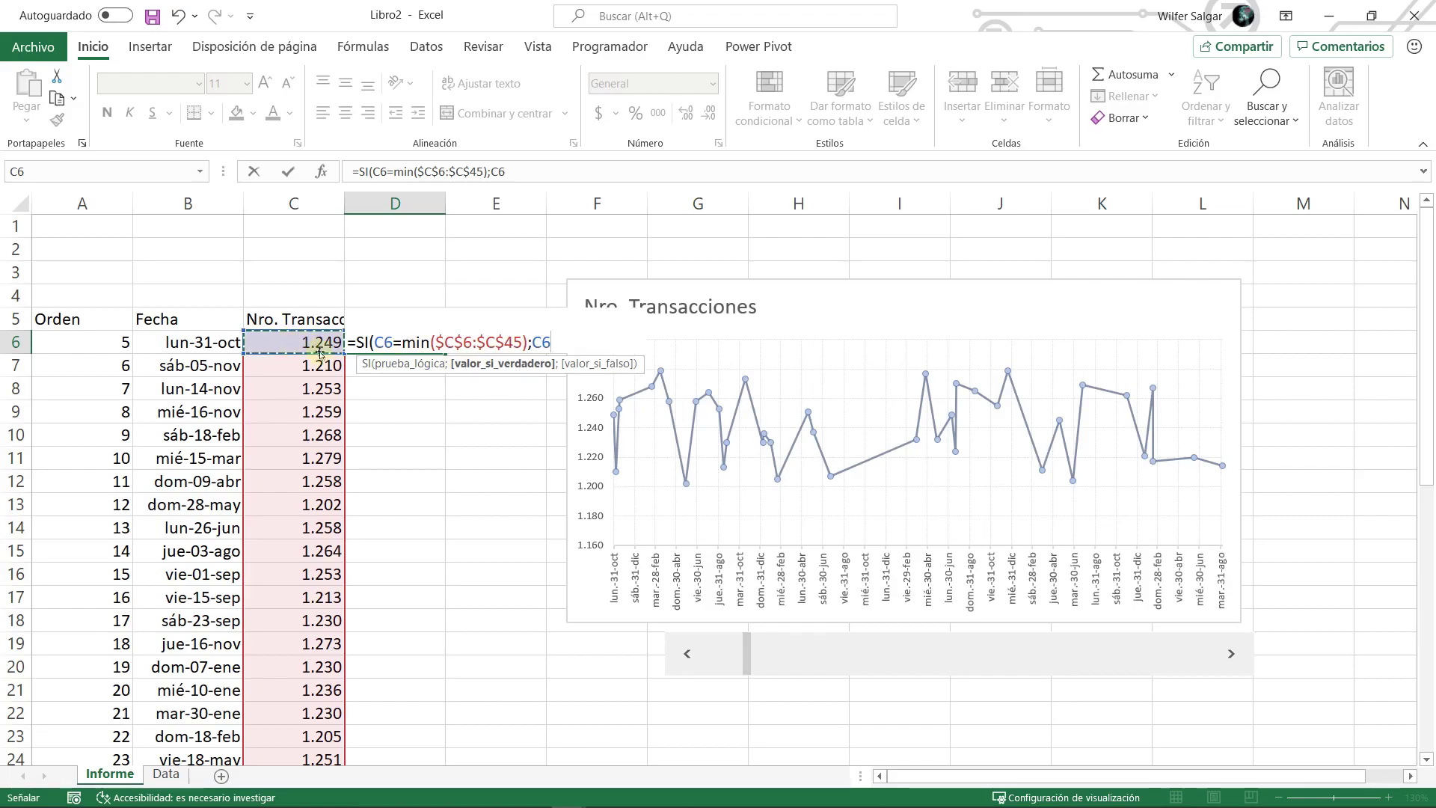
pyautogui.write(';')
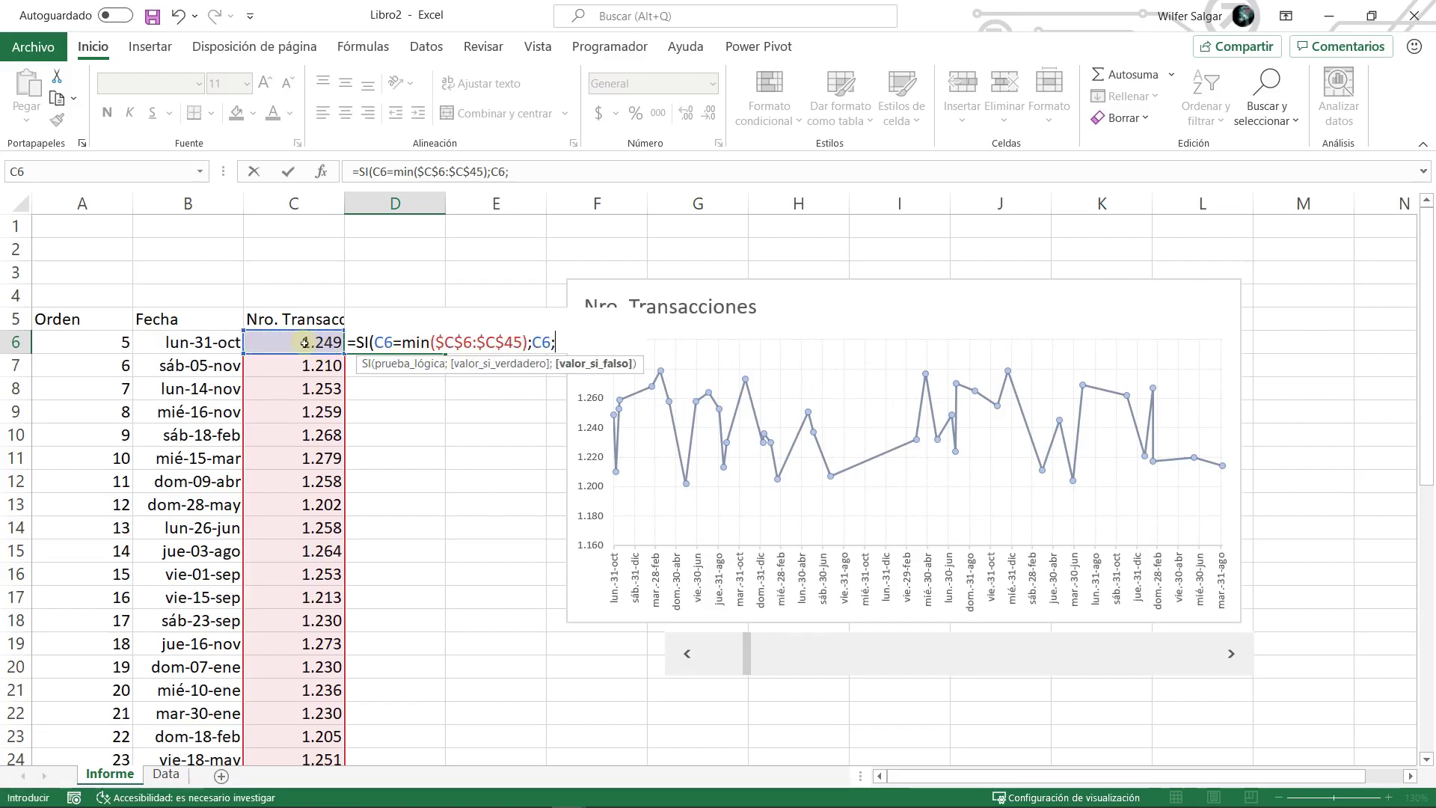
pyautogui.write('nod()')
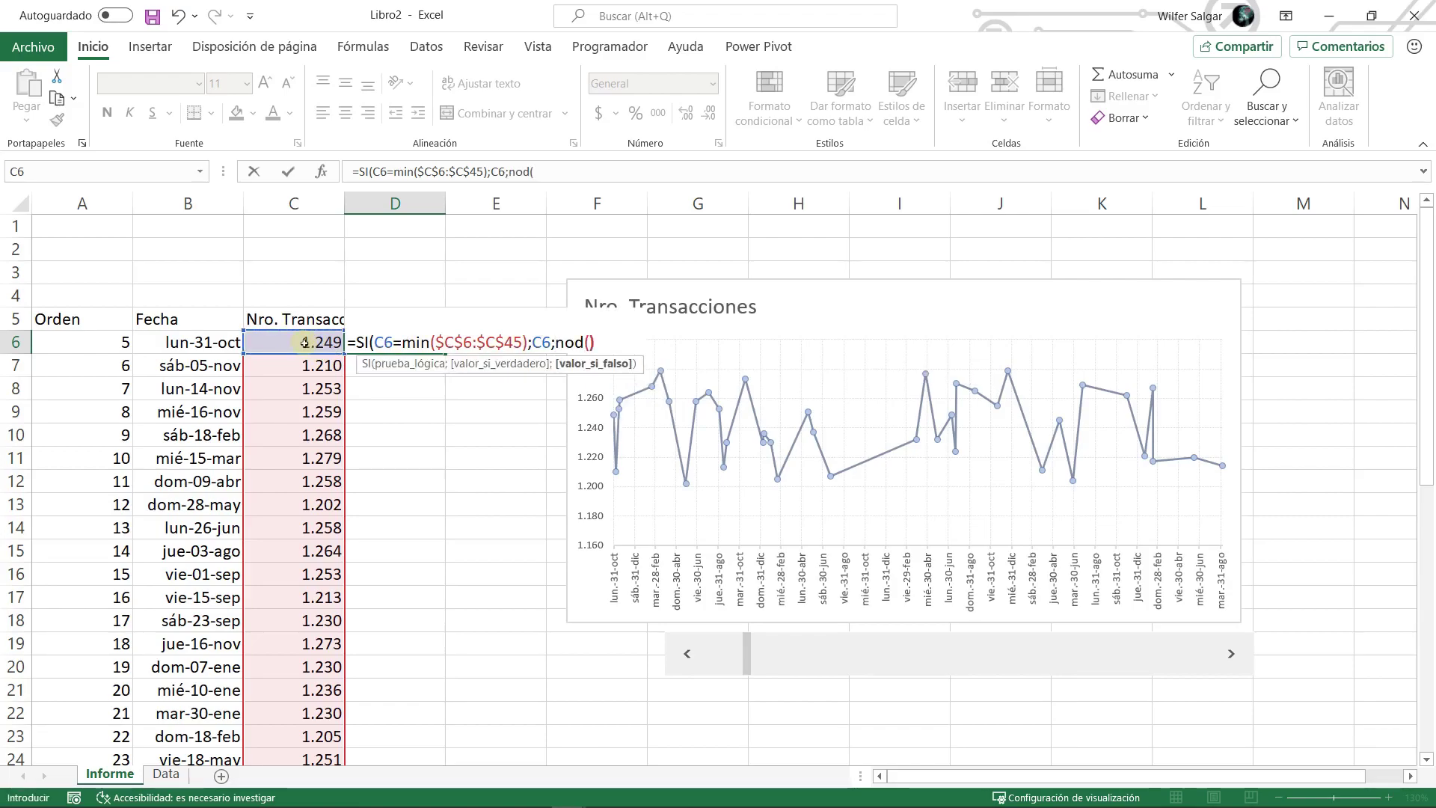
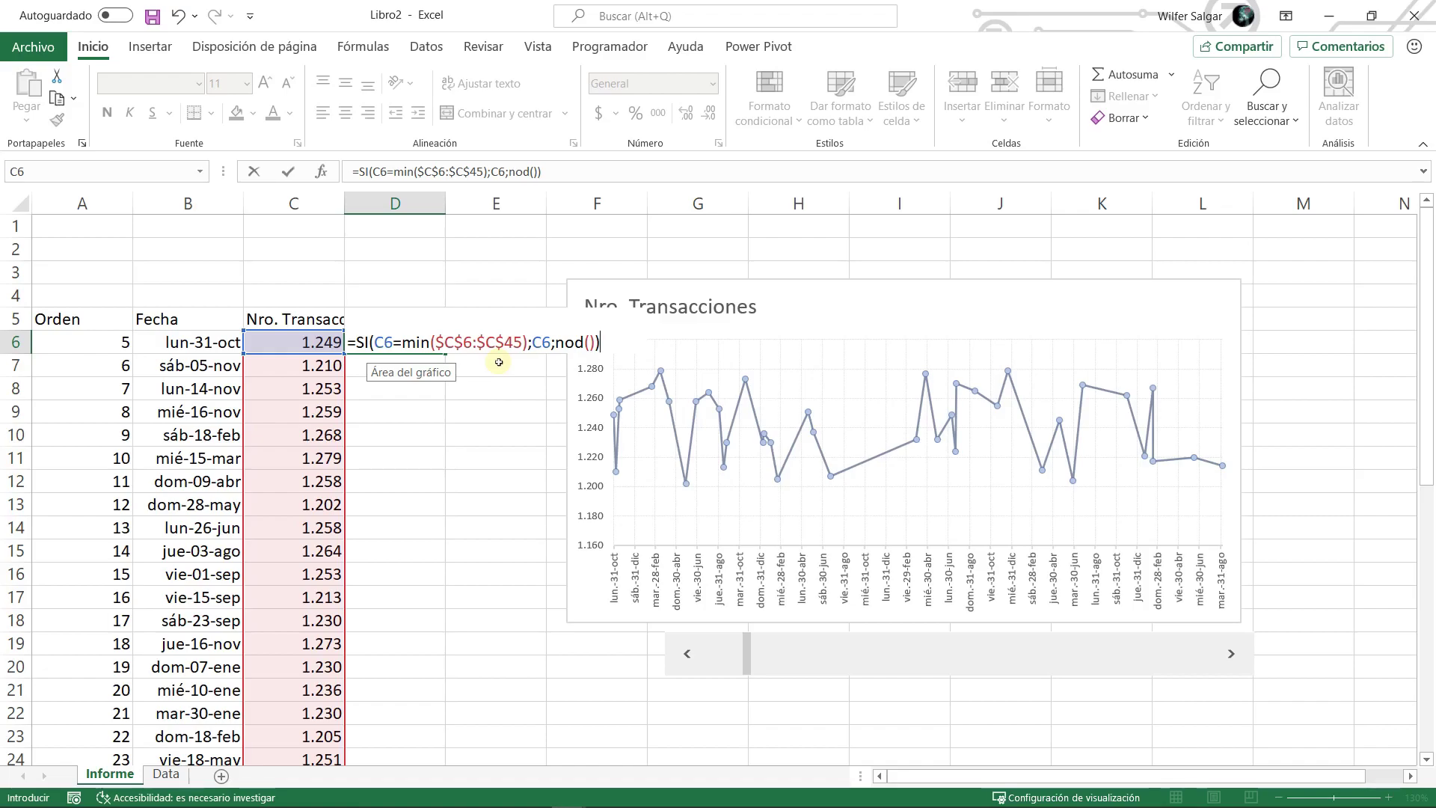
pyautogui.hotkey('ctrl', 'Return')
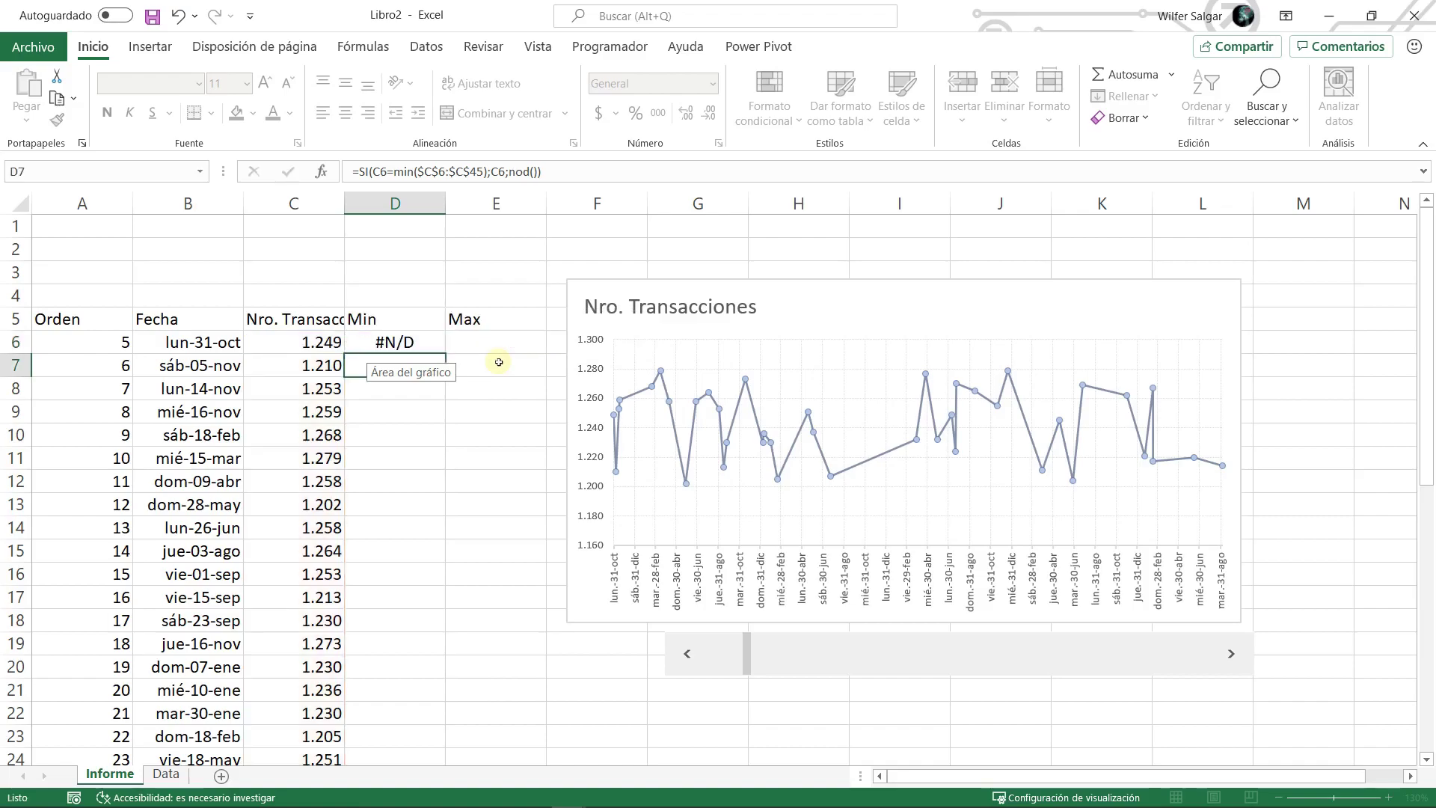
# - Fill the Min formula from D6 down to D45, the last row of the transaction data
pyautogui.press('Left')
pyautogui.hotkey('ctrl', 'Down')
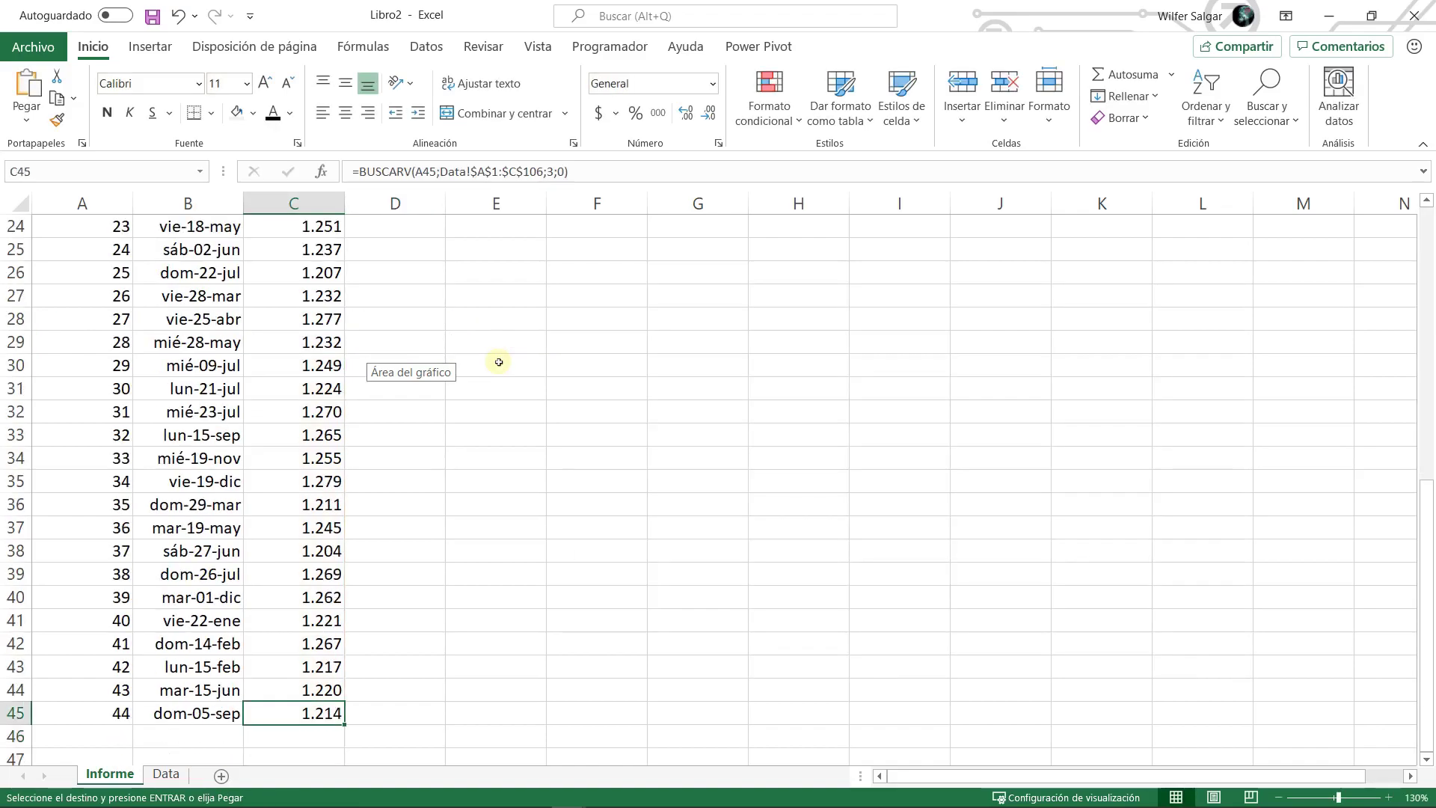
pyautogui.press('Right')
pyautogui.hotkey('ctrl', 'shift', 'Up')
pyautogui.hotkey('ctrl', 'd')
pyautogui.hotkey('ctrl', 'Up')
pyautogui.press('Up')
pyautogui.press('Down')
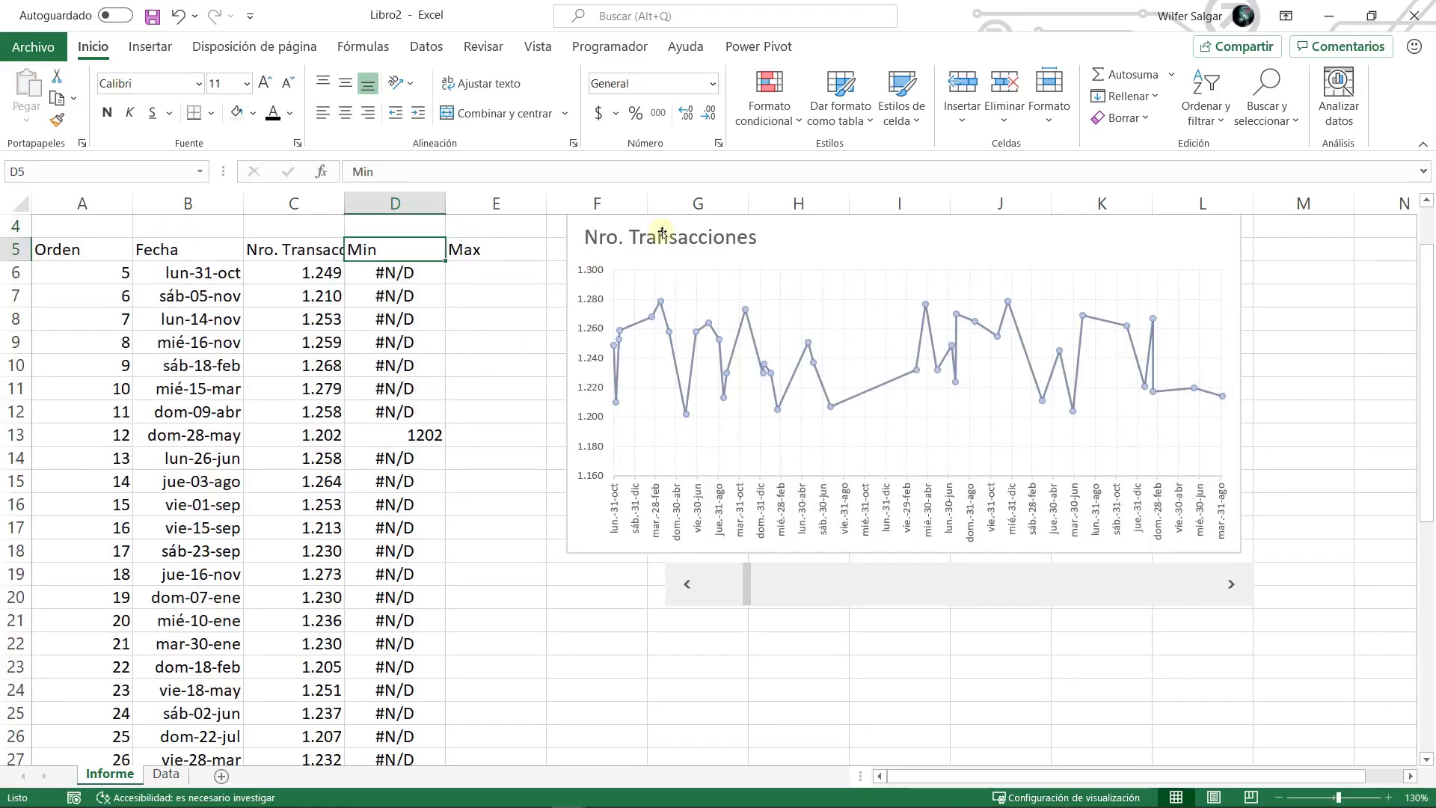
# - Compare the Min column with the transaction values, checking row 13 and the rows below it
pyautogui.click(308, 435)
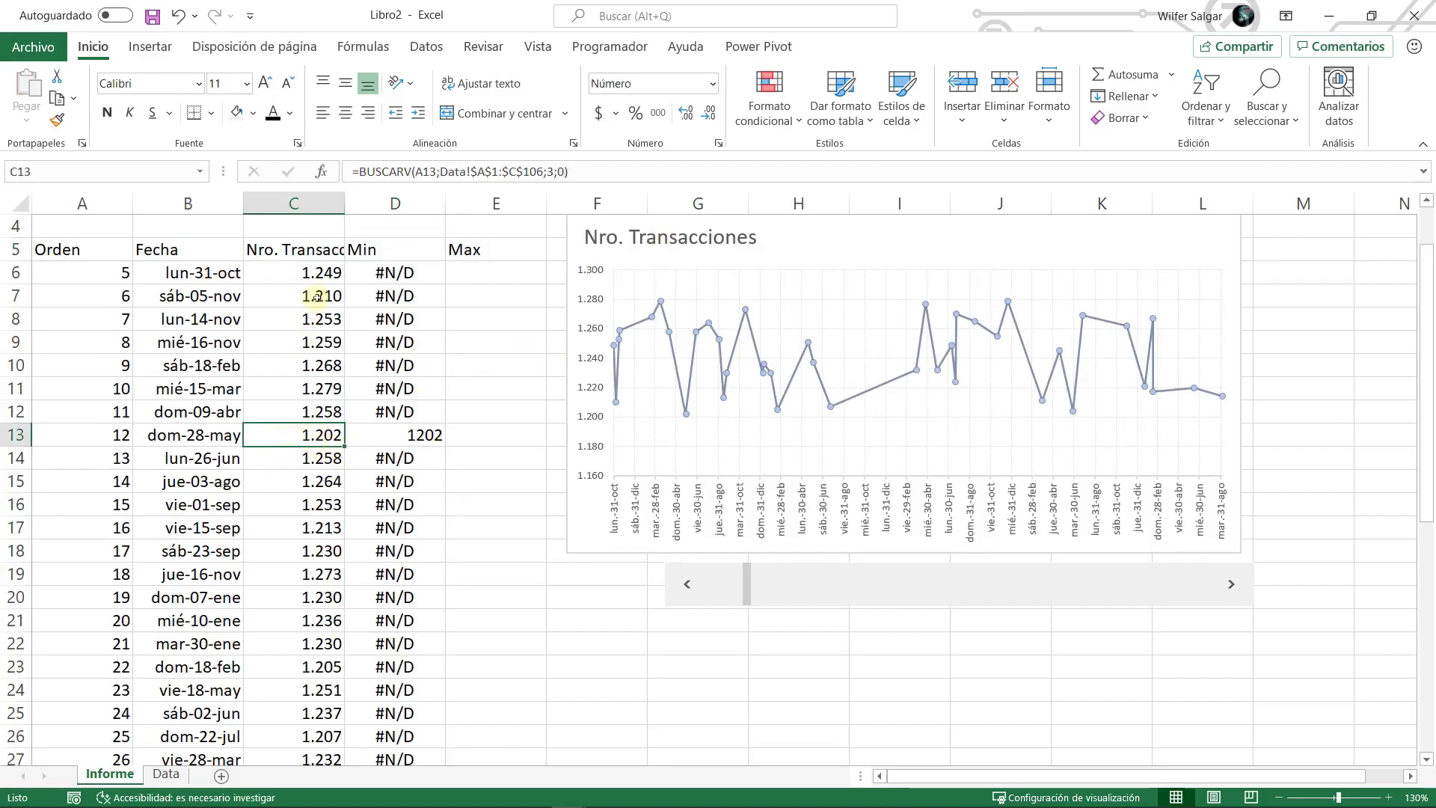
pyautogui.scroll(-3, 352, 569)
pyautogui.scroll(3, 352, 568)
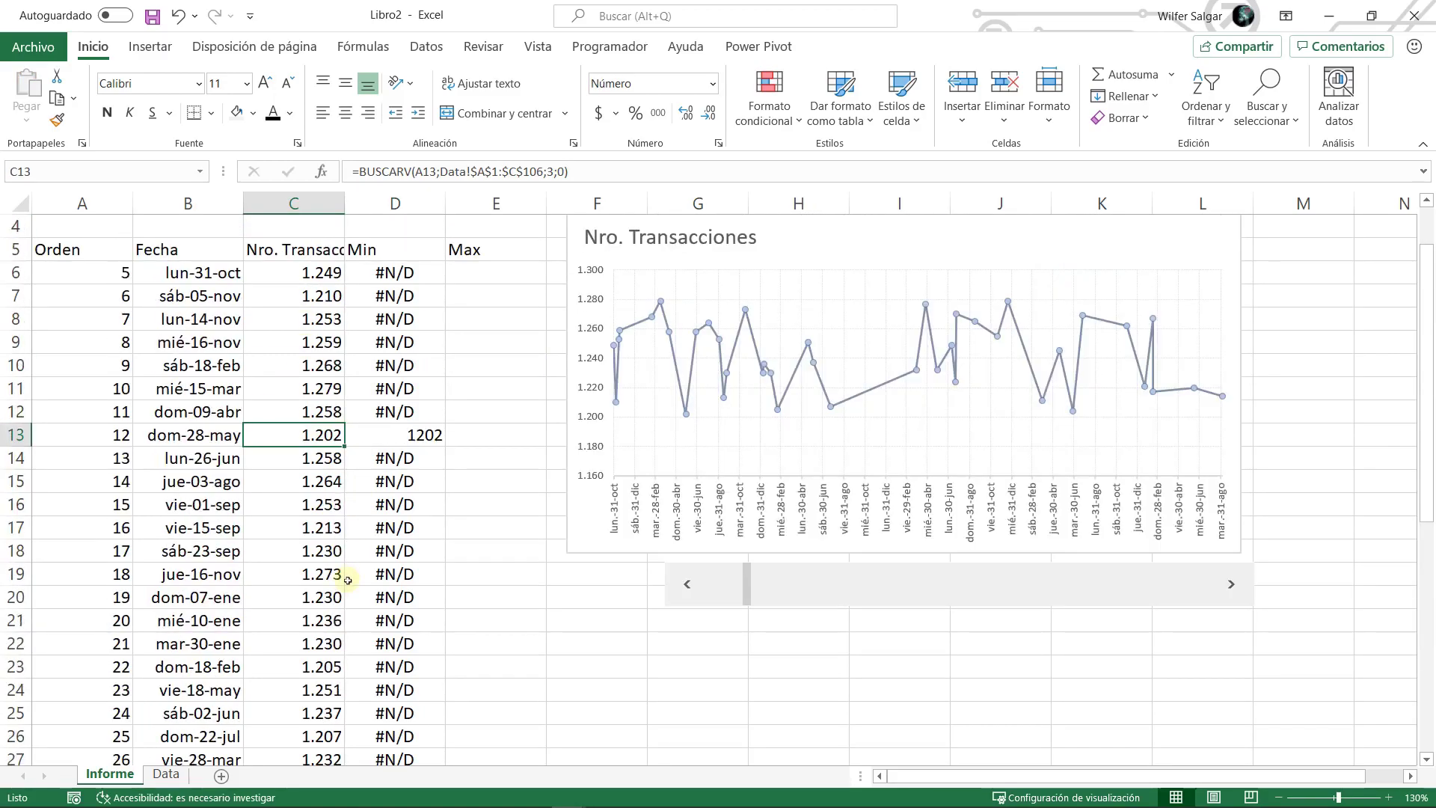
pyautogui.click(377, 436)
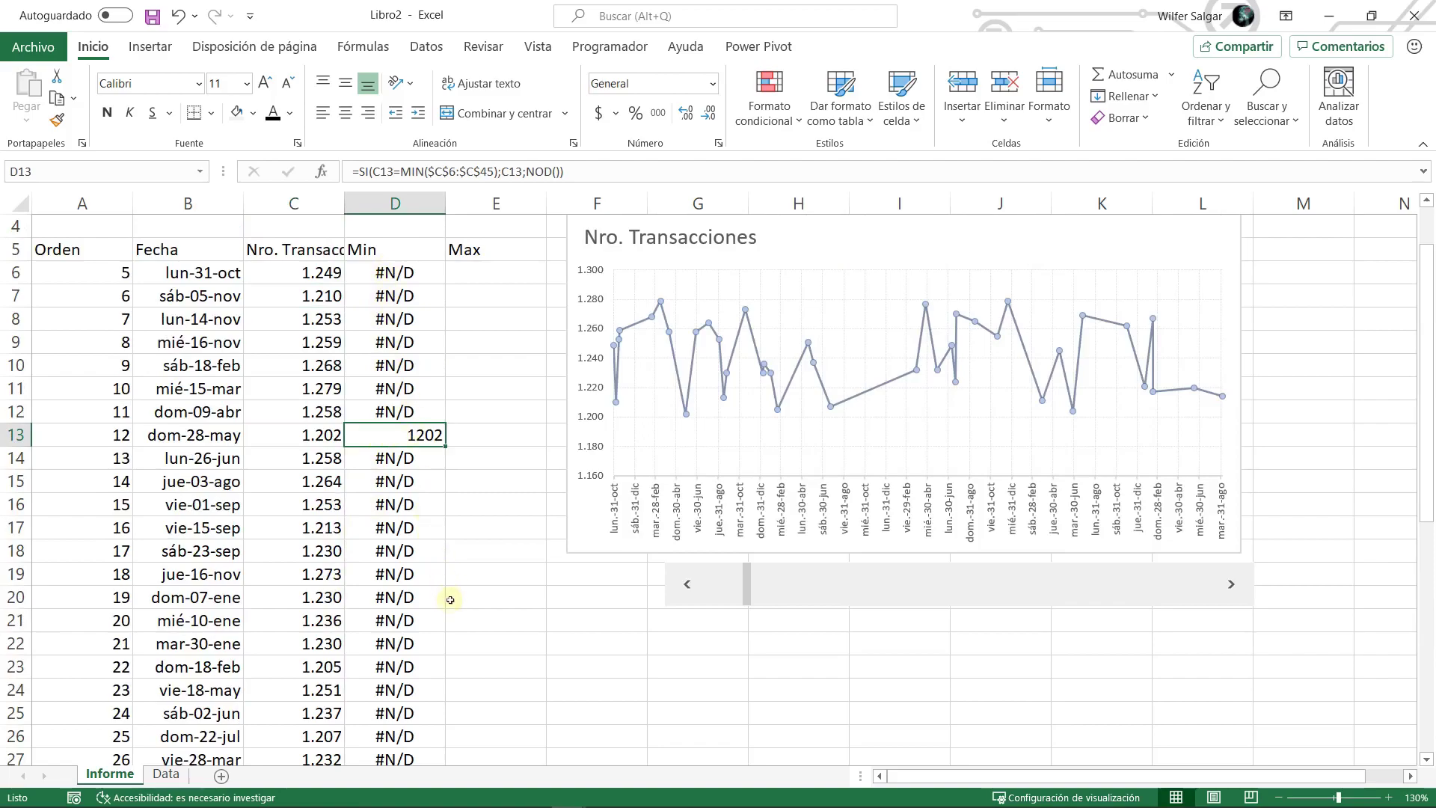
pyautogui.scroll(-8, 449, 595)
pyautogui.scroll(5, 451, 601)
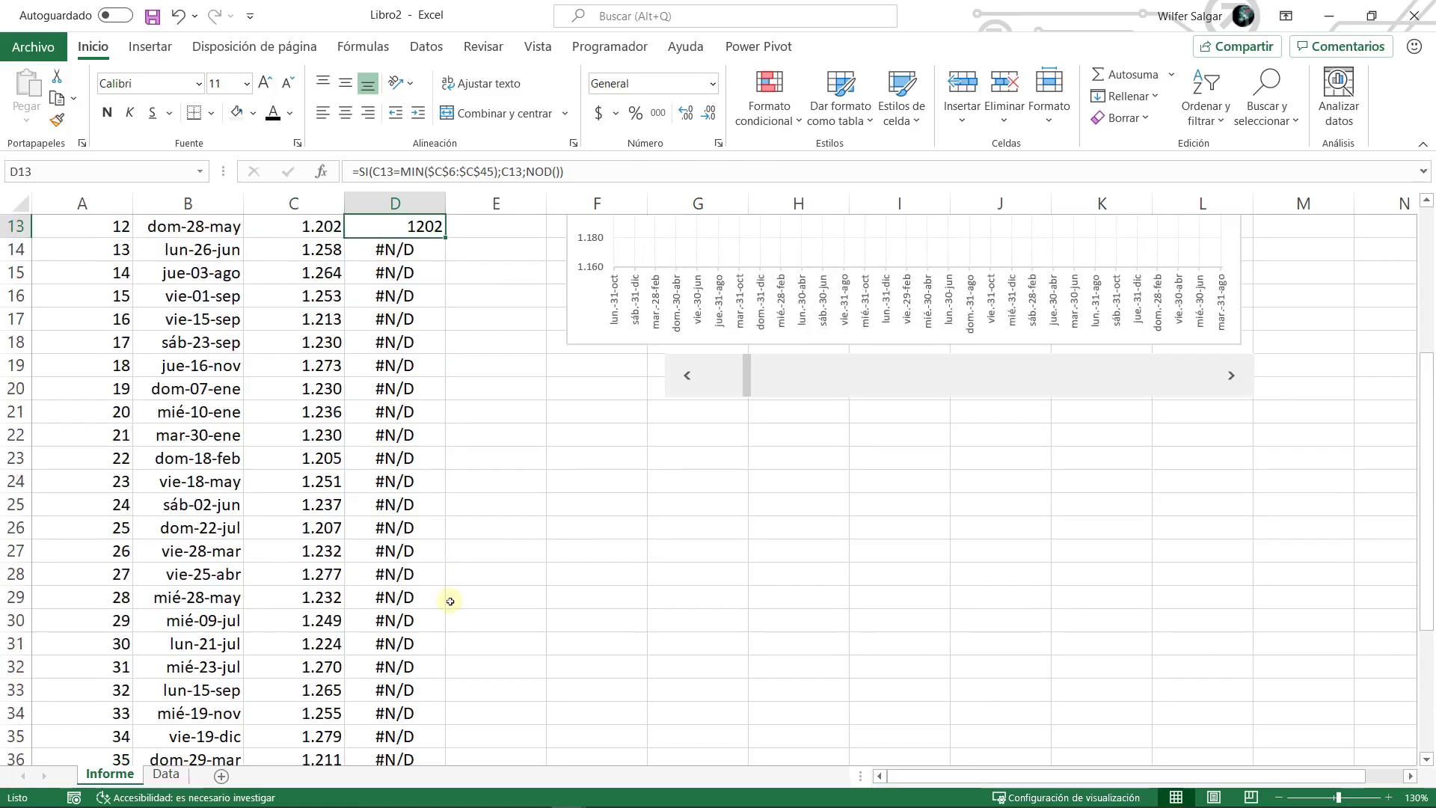
pyautogui.scroll(4, 450, 602)
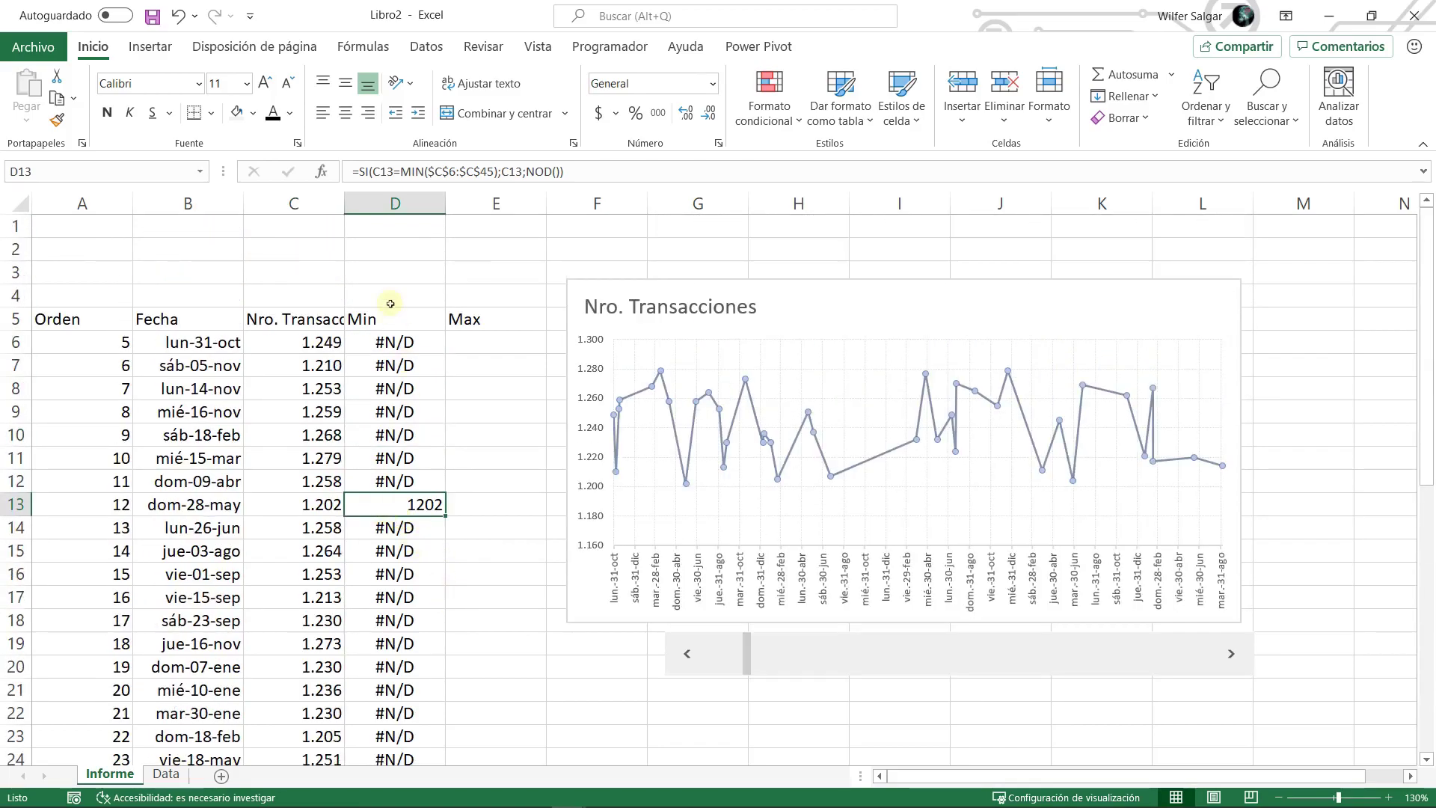
# - Format columns D and E as Número with 0 decimal places and the thousands separator, ending on cell E6
pyautogui.click(419, 224)
pyautogui.moveTo(423, 203); pyautogui.dragTo(475, 200)
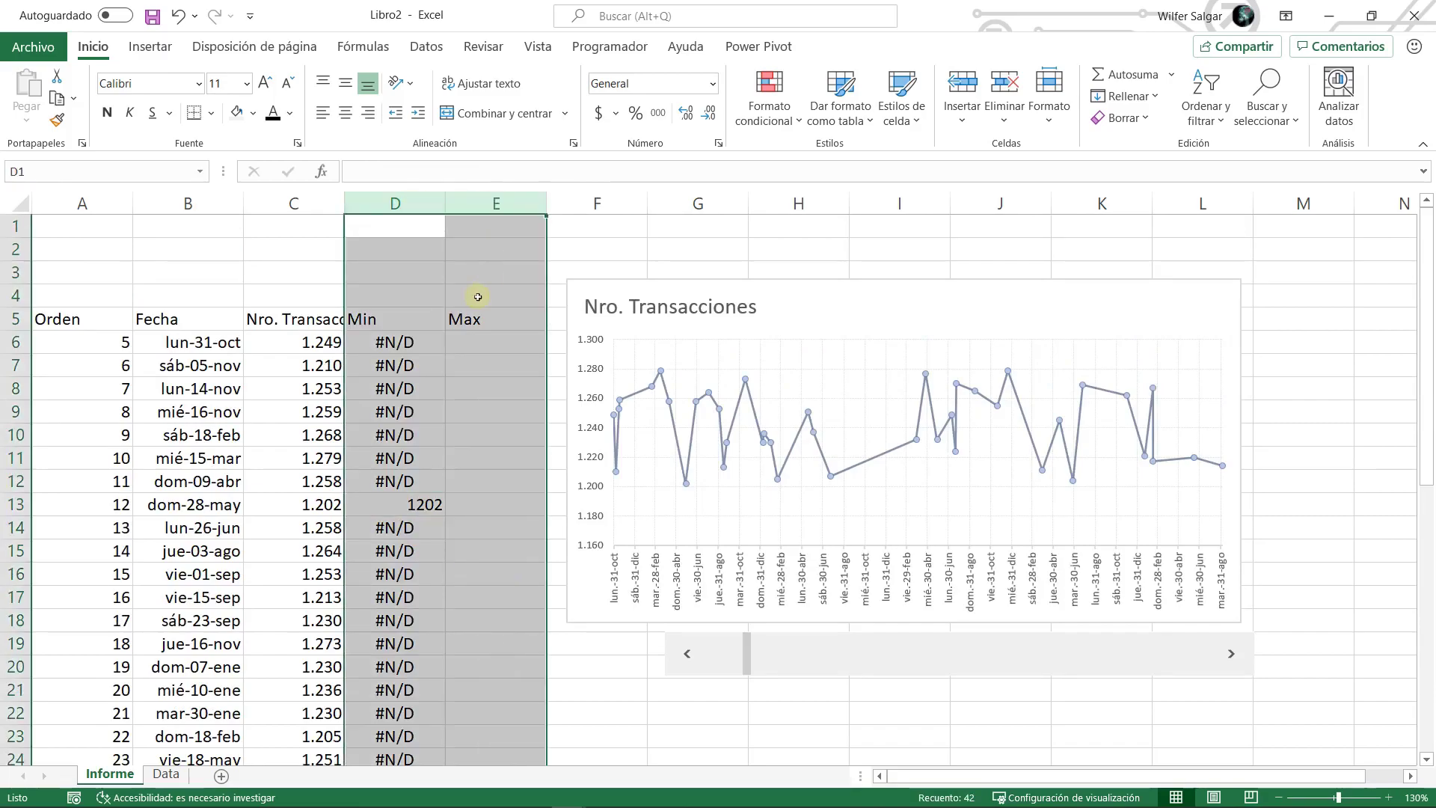
pyautogui.hotkey('ctrl', '1')
pyautogui.click(815, 294)
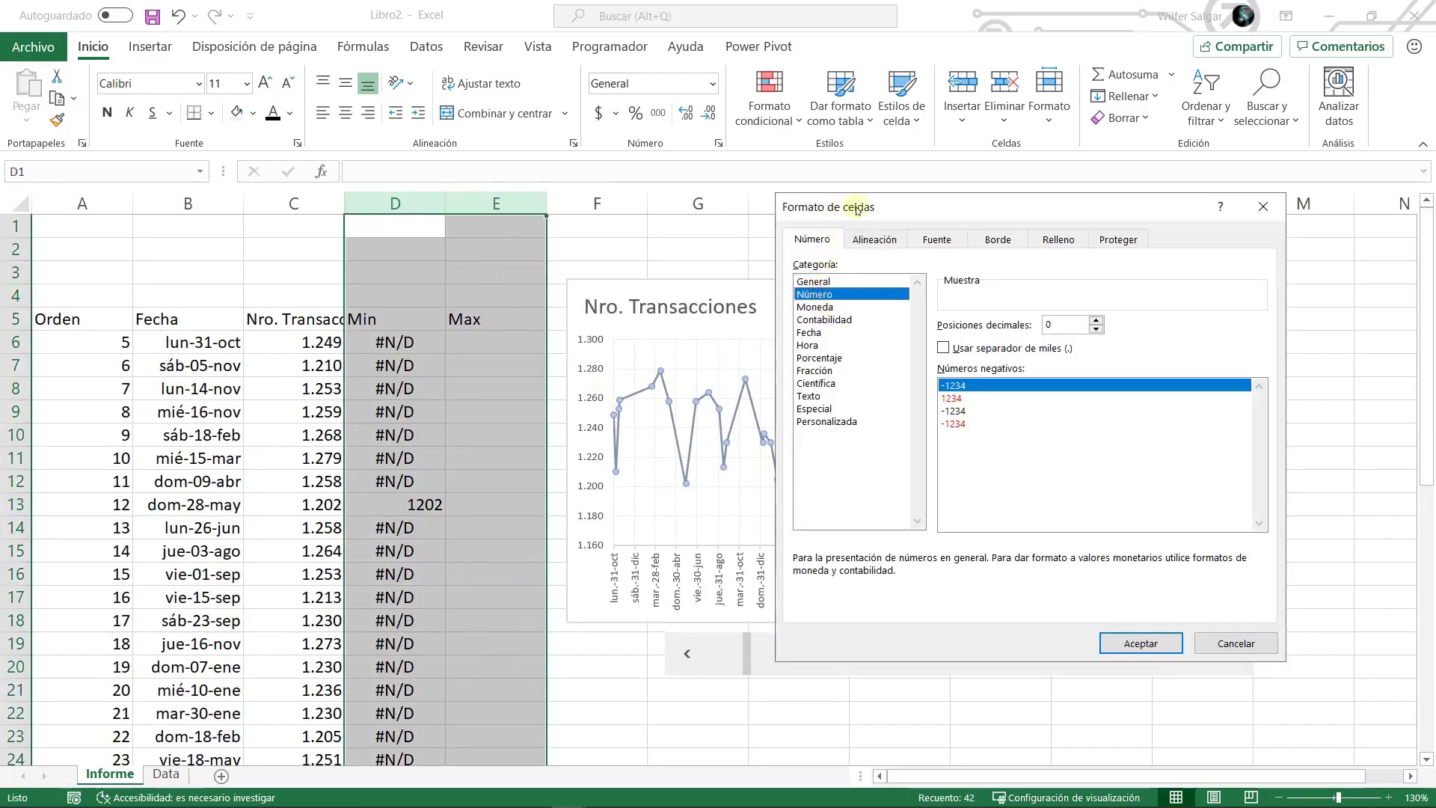
pyautogui.moveTo(858, 210); pyautogui.dragTo(807, 189)
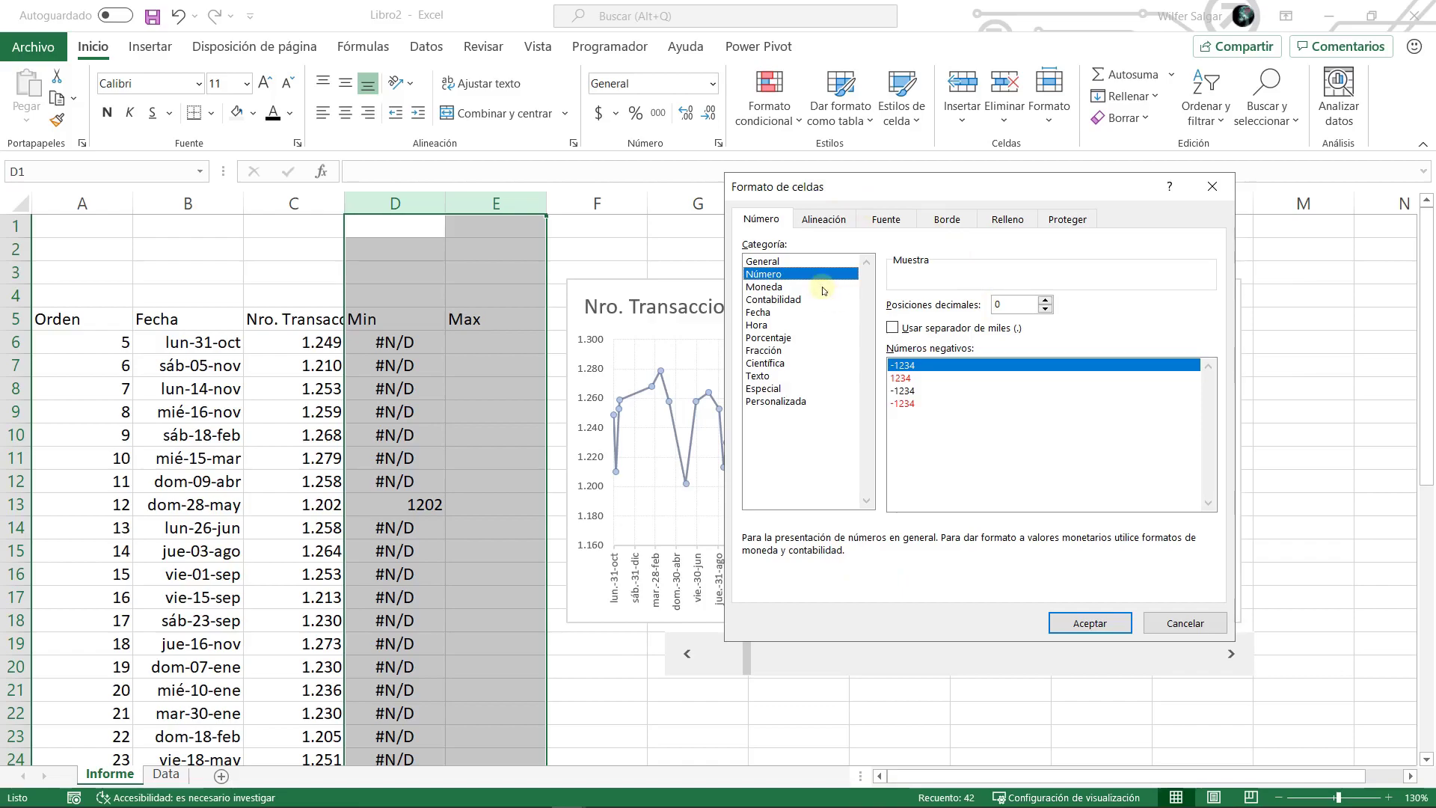
pyautogui.click(920, 330)
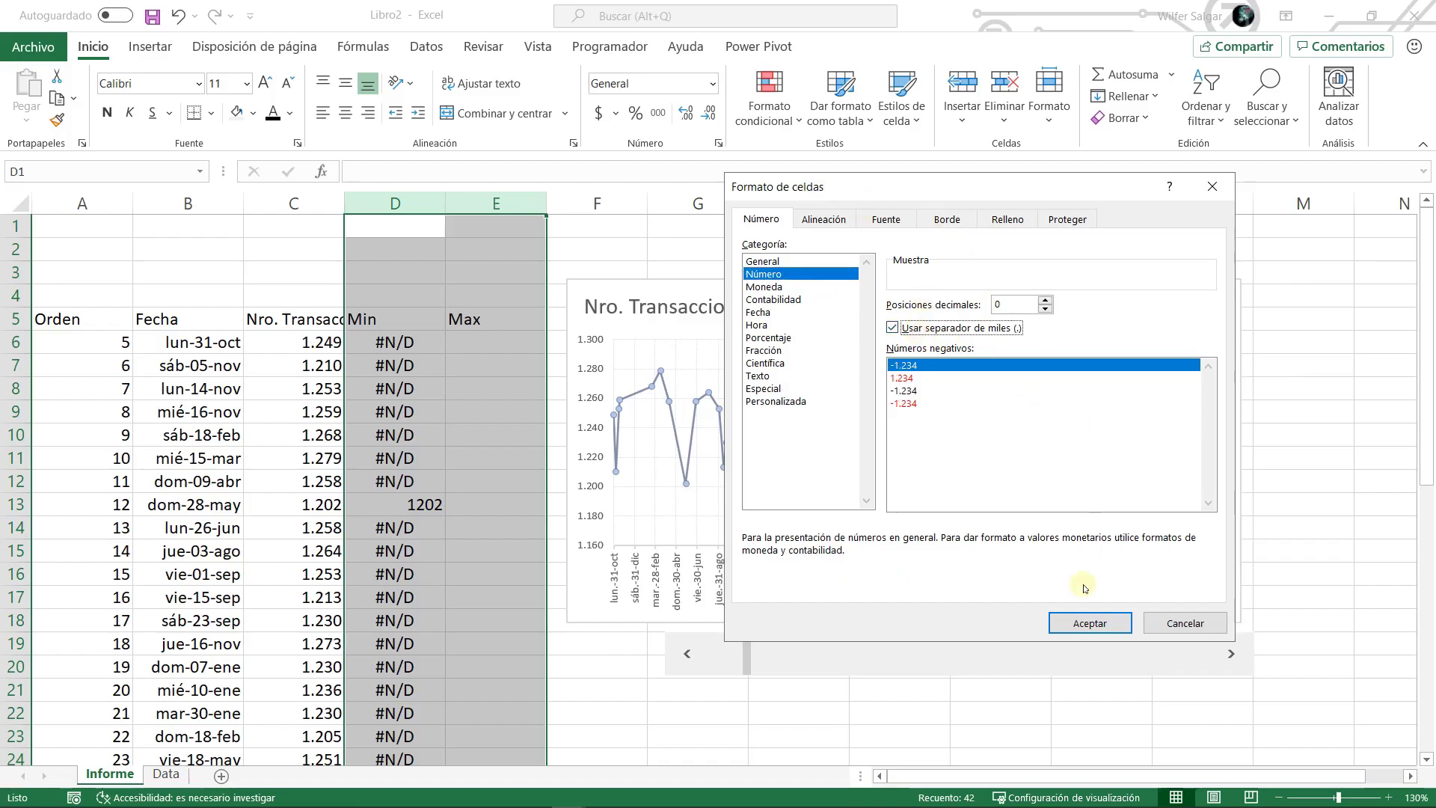
pyautogui.click(1094, 621)
pyautogui.click(438, 374)
pyautogui.click(462, 349)
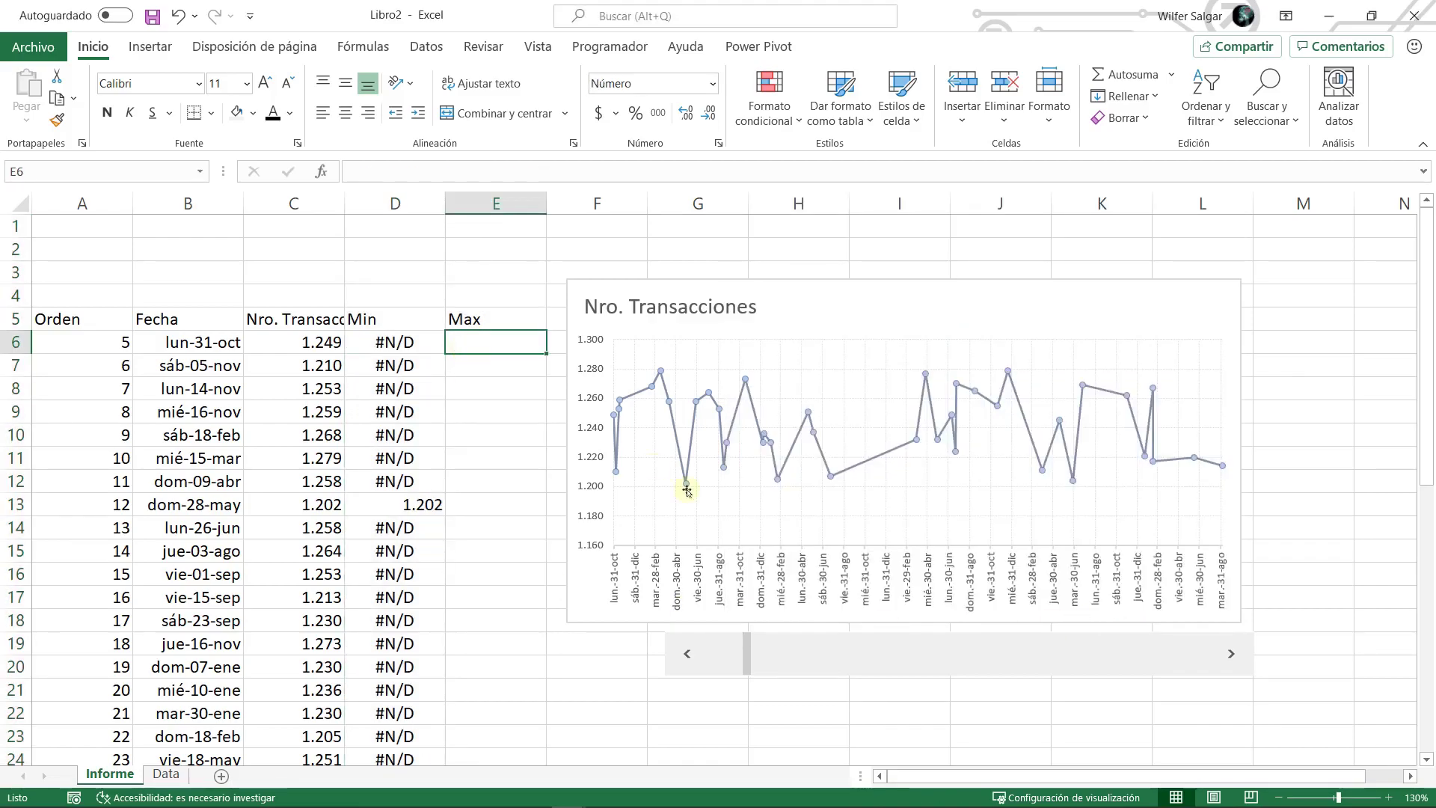
# - Advance the chart's scroll bar two positions to start at order 7 and check the Min column's lower rows
pyautogui.click(1231, 654)
pyautogui.click(1232, 654)
pyautogui.scroll(-6, 455, 593)
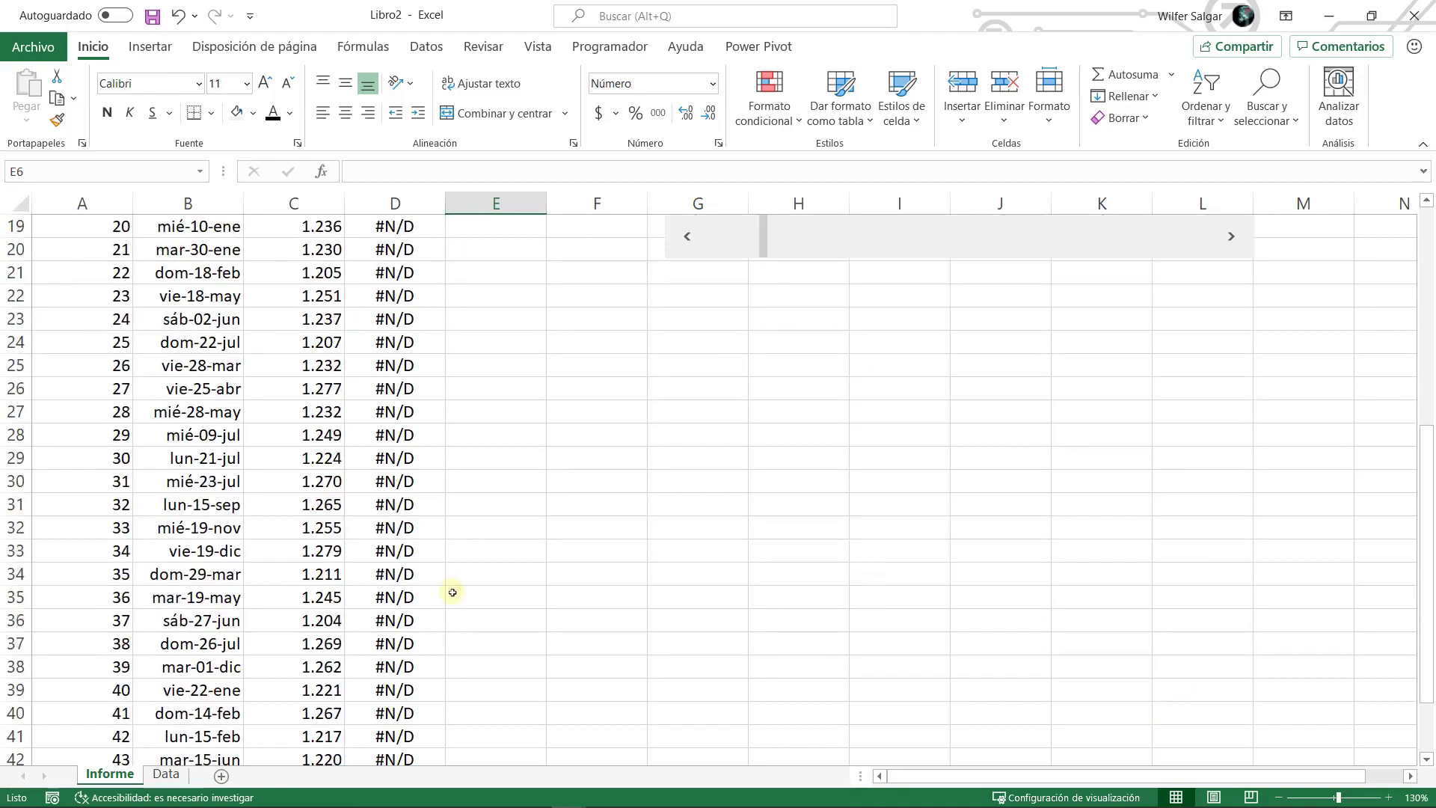
pyautogui.scroll(-2, 453, 592)
pyautogui.click(401, 666)
pyautogui.scroll(2, 419, 562)
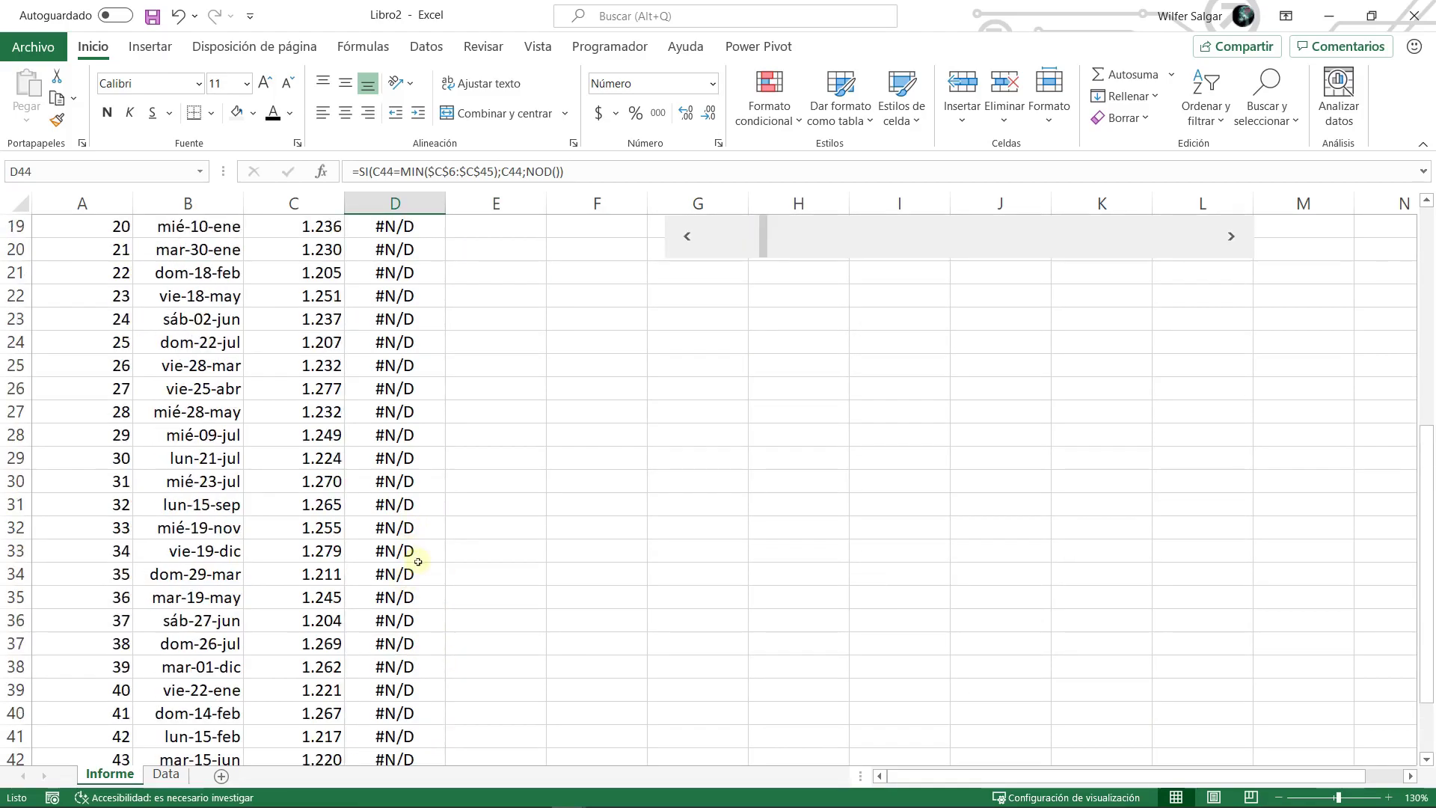
pyautogui.scroll(6, 418, 562)
# - Enter the formula =SI(C6=MAX(C6:C45);C6;NOD()) in cell E6 under Max
pyautogui.click(506, 343)
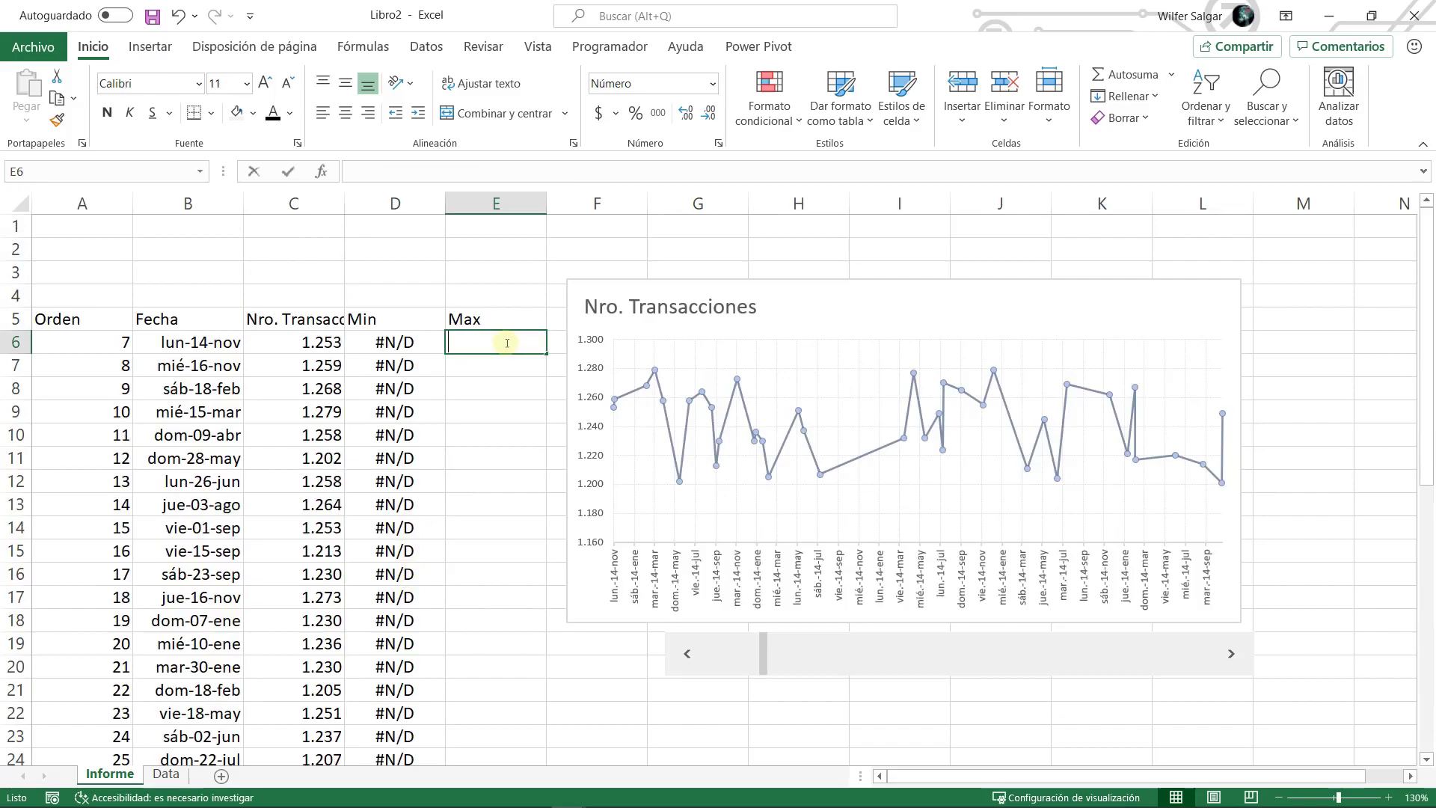
pyautogui.write('=SI(')
pyautogui.press('Left')
pyautogui.press('Left')
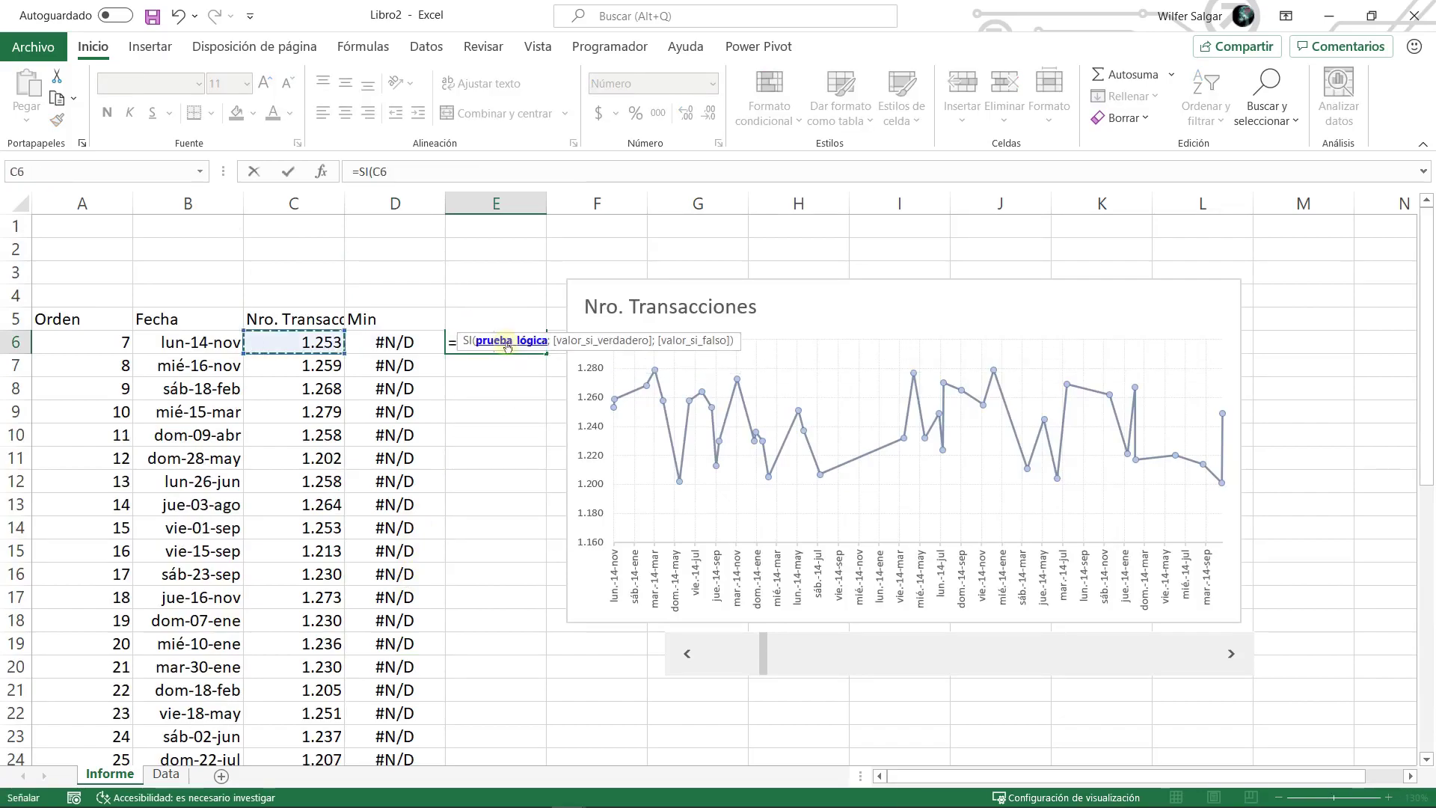
pyautogui.write('=max')
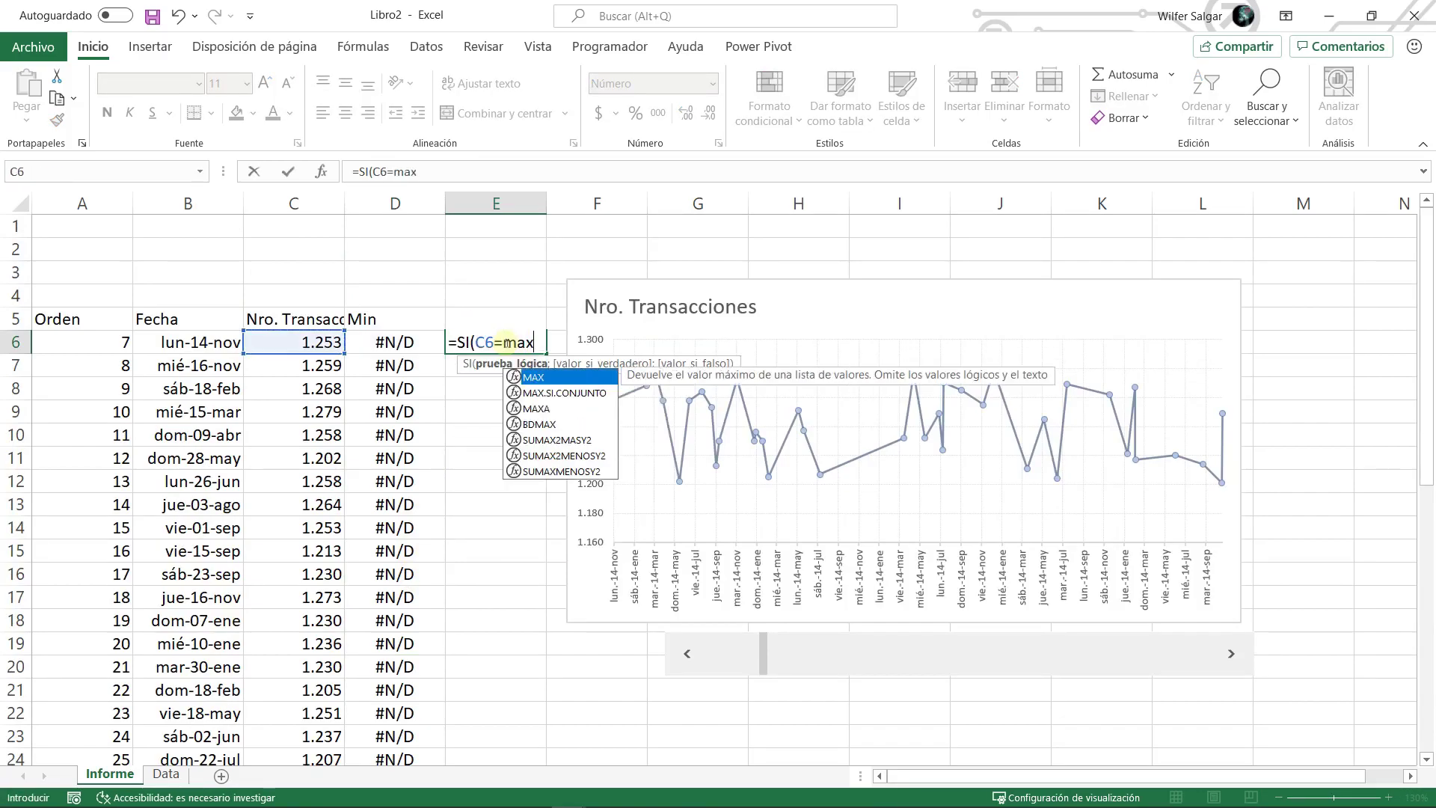
pyautogui.press('Tab')
pyautogui.press('Left')
pyautogui.press('Left')
pyautogui.hotkey('ctrl', 'shift', 'Down')
pyautogui.write(');')
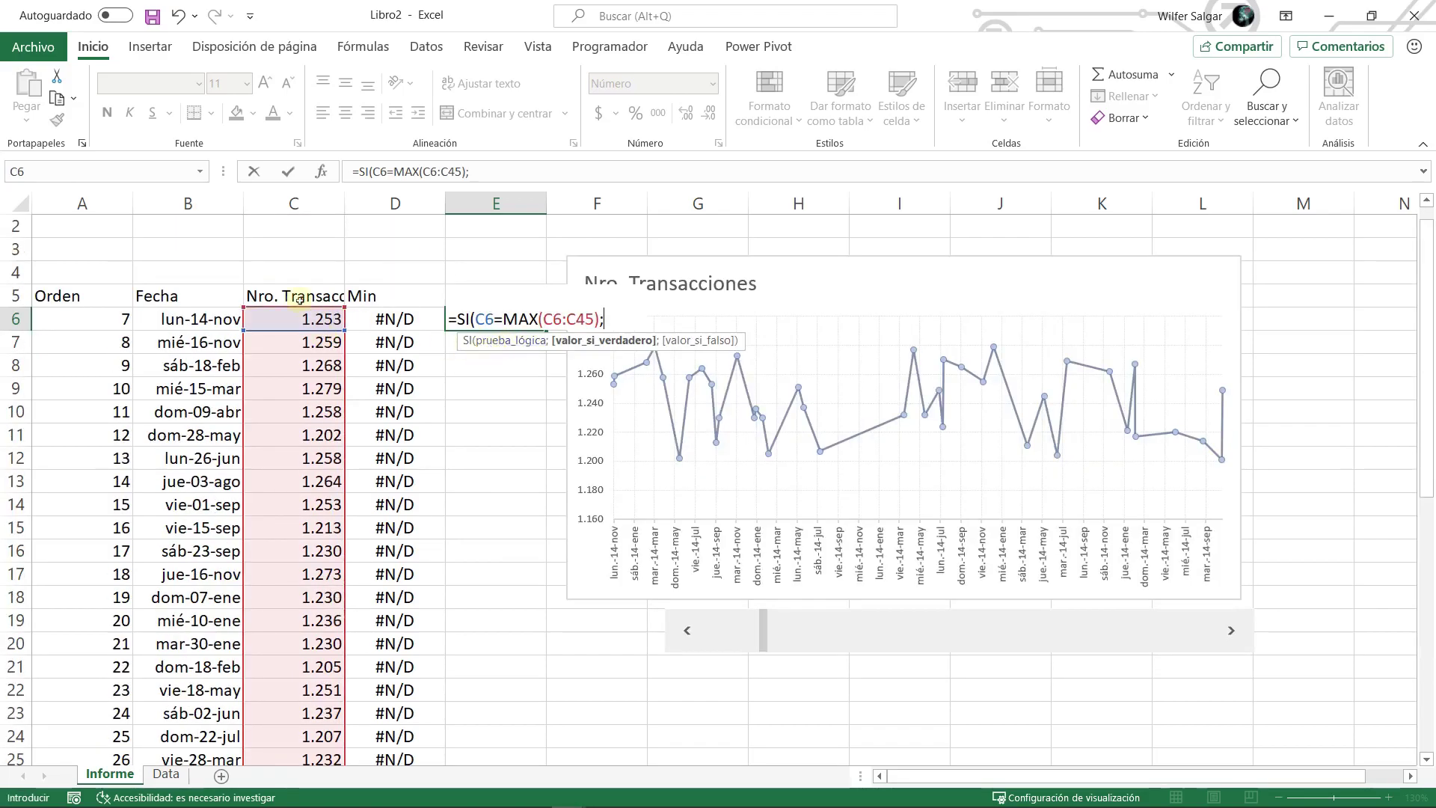
pyautogui.press('Left')
pyautogui.press('Left')
pyautogui.write(';')
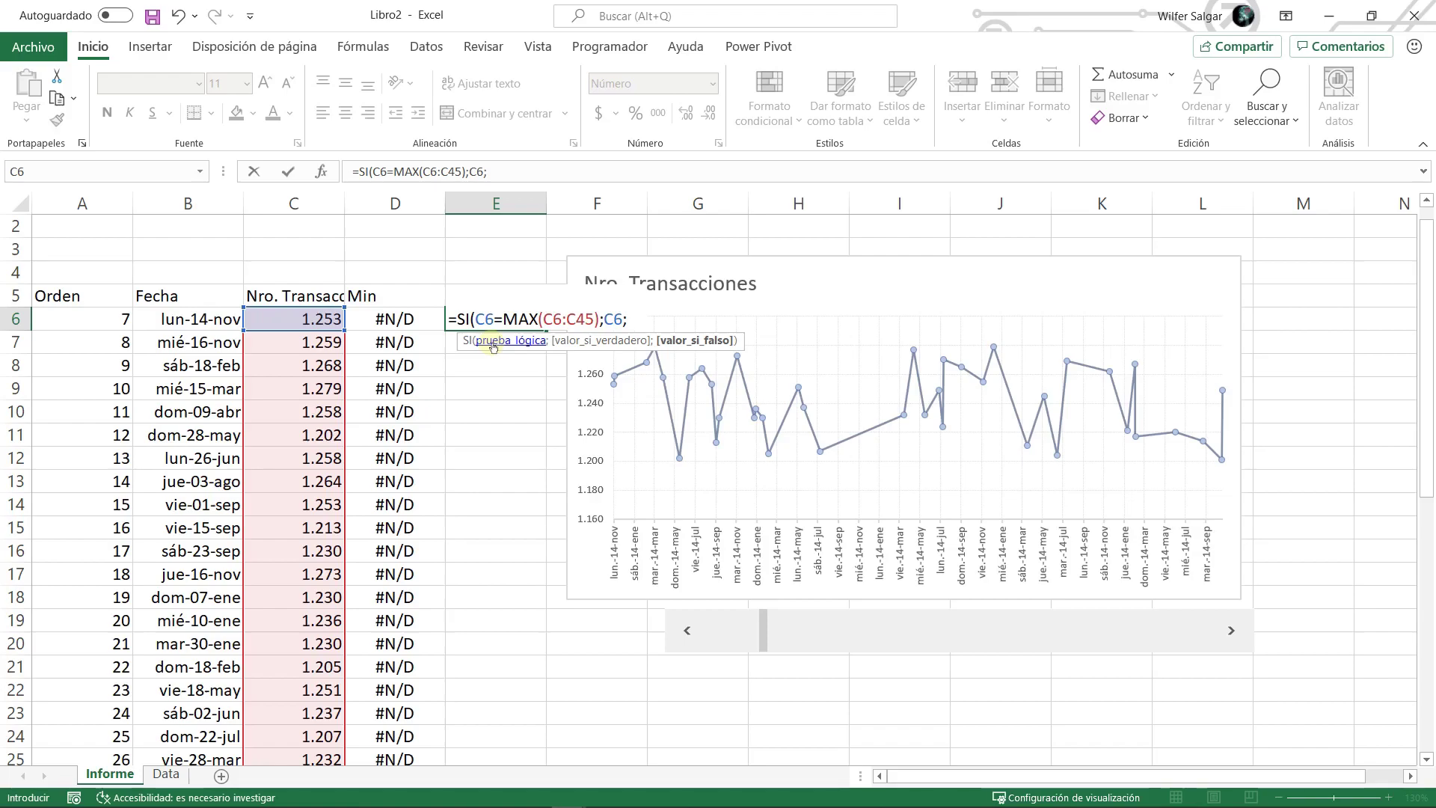
pyautogui.write('nod(')
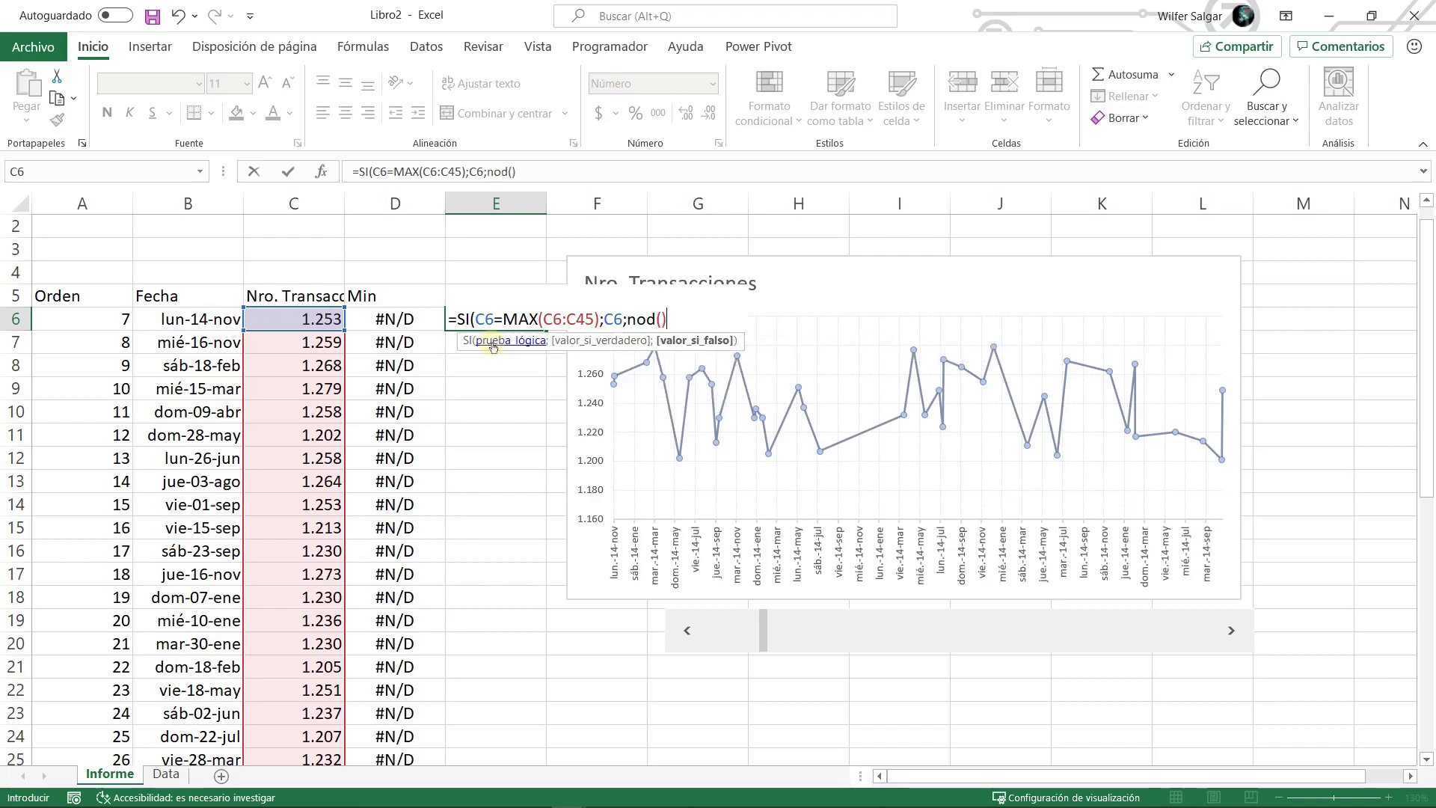
pyautogui.press('Return')
# - Copy the Max formula from E6 down to E45, the last row of the data
pyautogui.press('Up')
pyautogui.hotkey('ctrl', 'c')
pyautogui.press('Left')
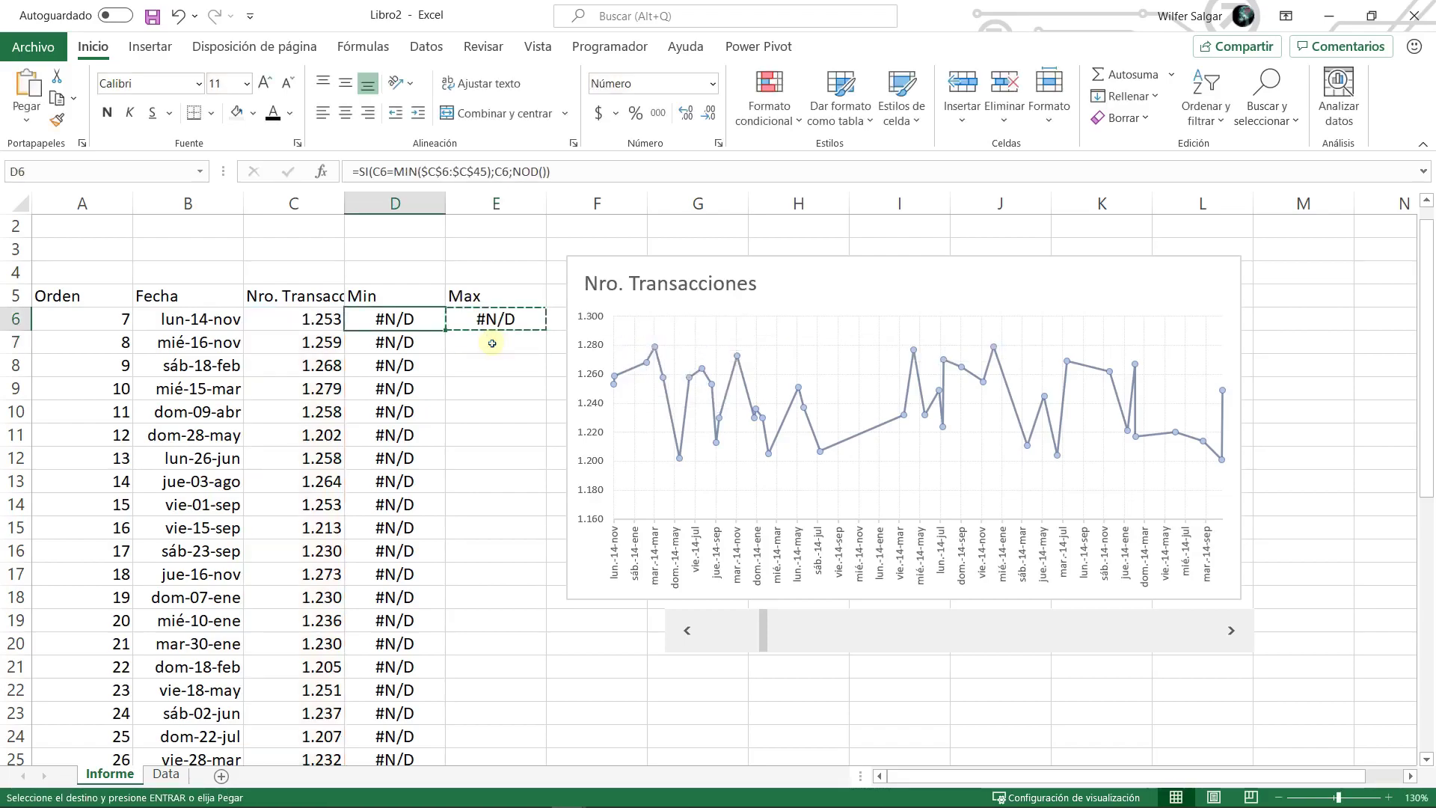
pyautogui.hotkey('ctrl', 'Down')
pyautogui.press('Right')
pyautogui.hotkey('ctrl', 'shift', 'Up')
pyautogui.press('Return')
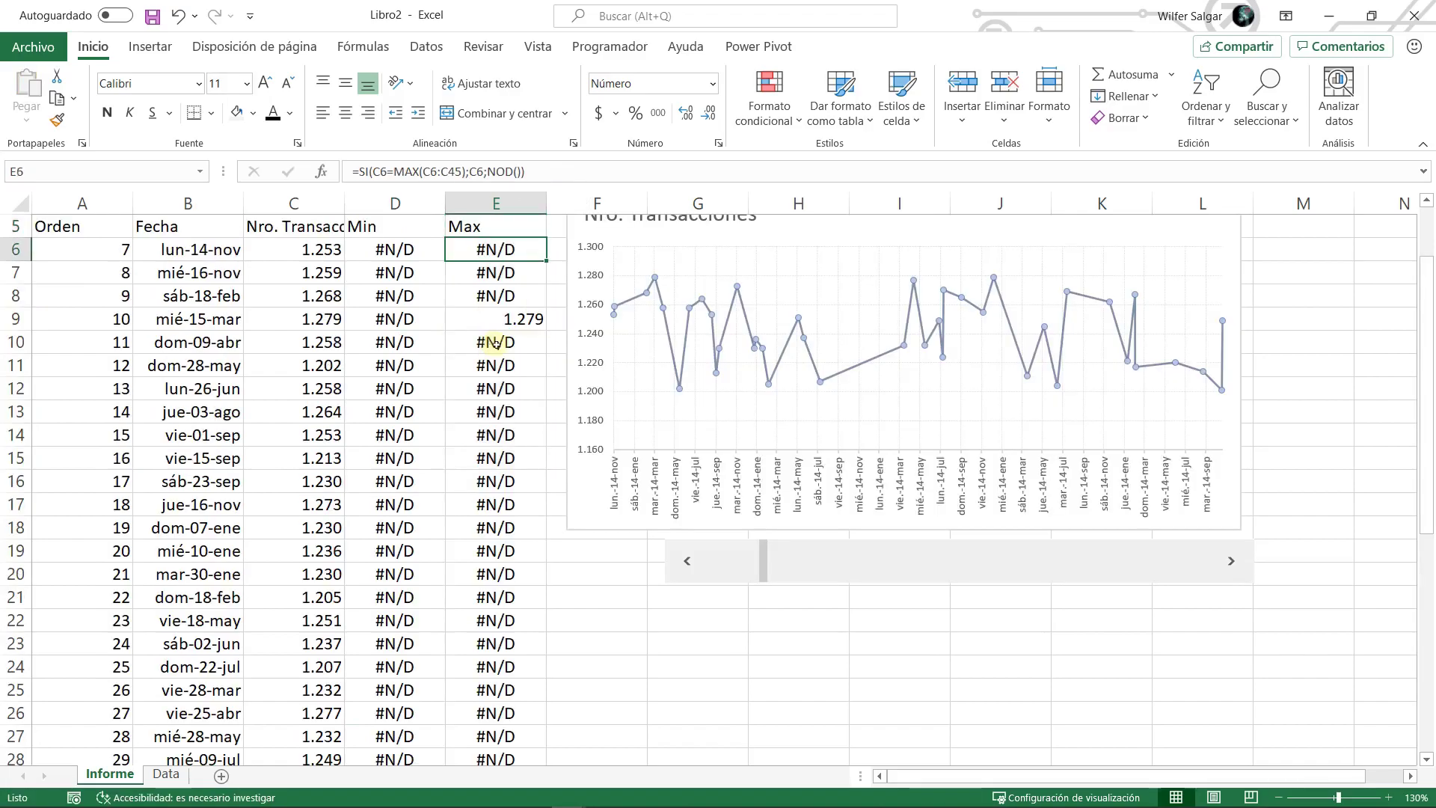
# - Compare the Max result in row 9 with that row's date and transaction number
pyautogui.scroll(2, 494, 342)
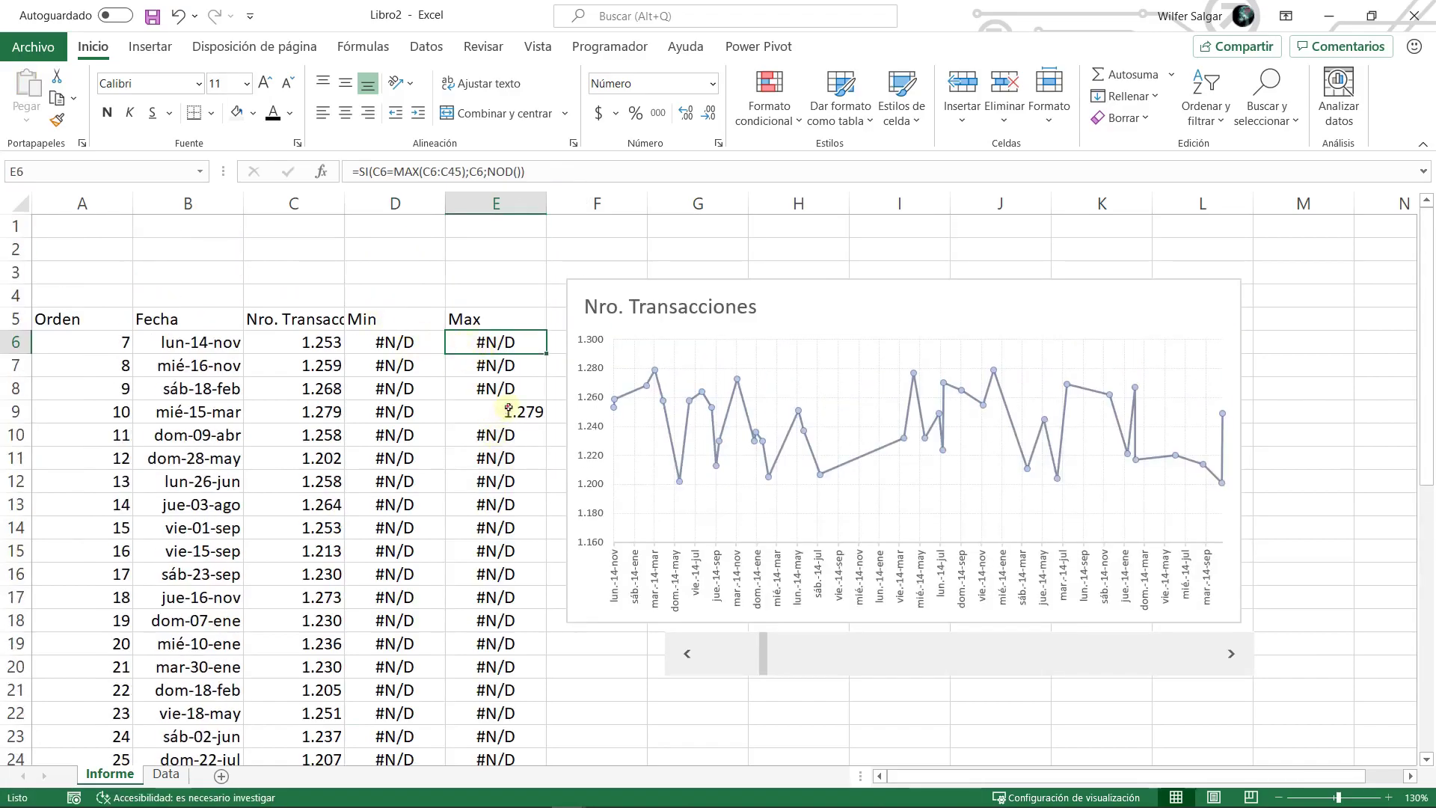
pyautogui.moveTo(509, 410); pyautogui.dragTo(157, 412)
pyautogui.click(327, 411)
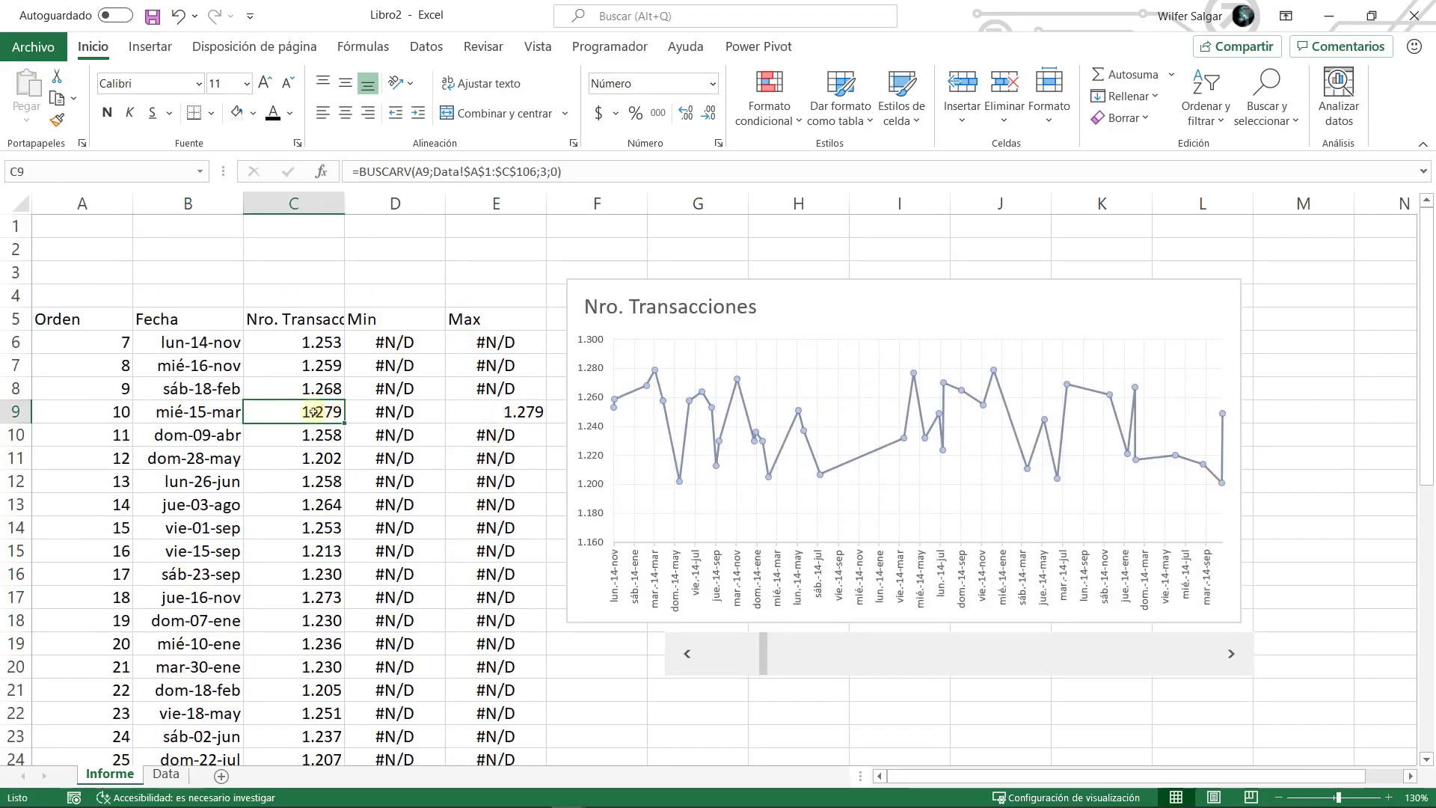
# - Check the lower Max results in E33, E37 and E40 against column C and inspect the ranges their formulas use
pyautogui.click(297, 205)
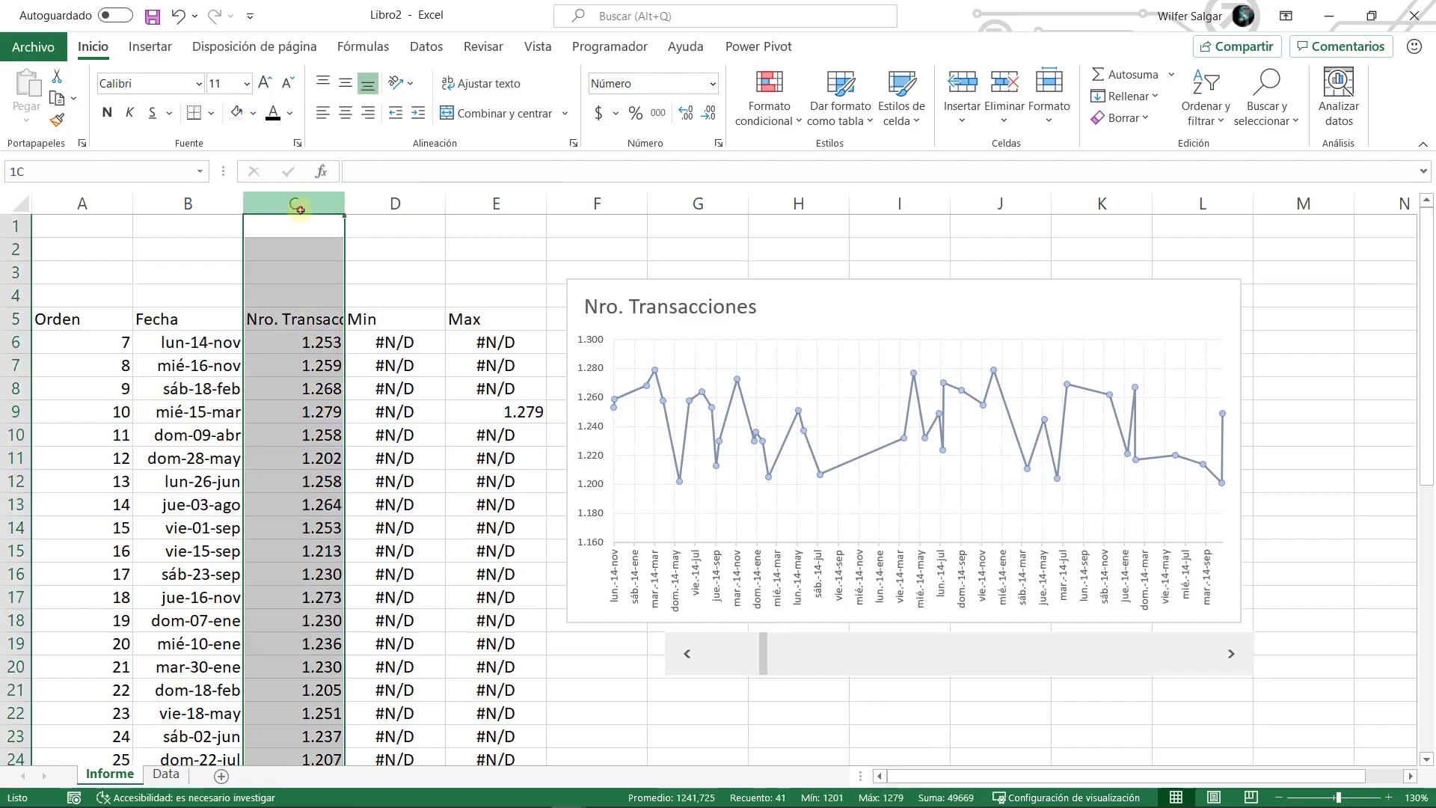
pyautogui.click(299, 342)
pyautogui.scroll(-4, 493, 449)
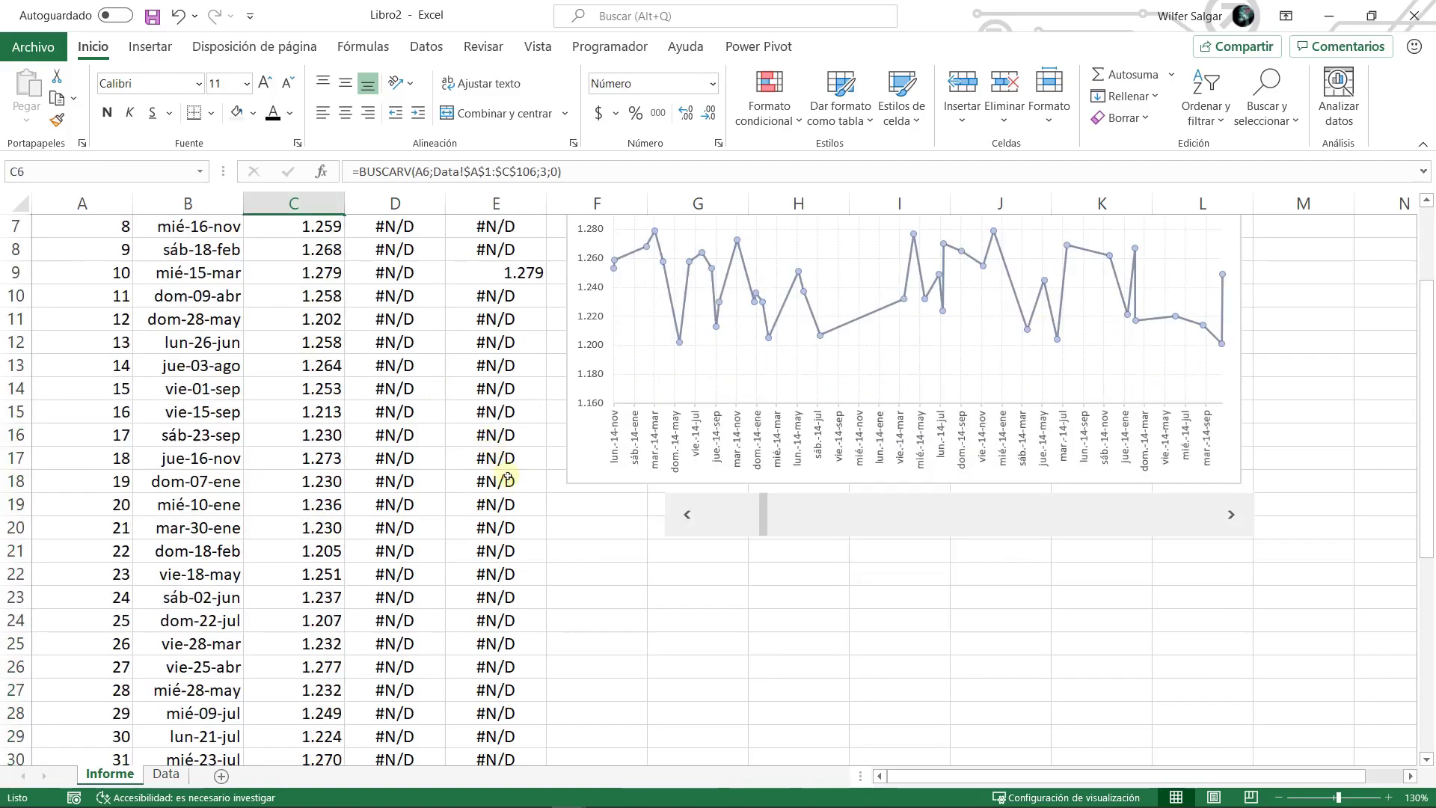
pyautogui.scroll(-3, 508, 477)
pyautogui.click(523, 483)
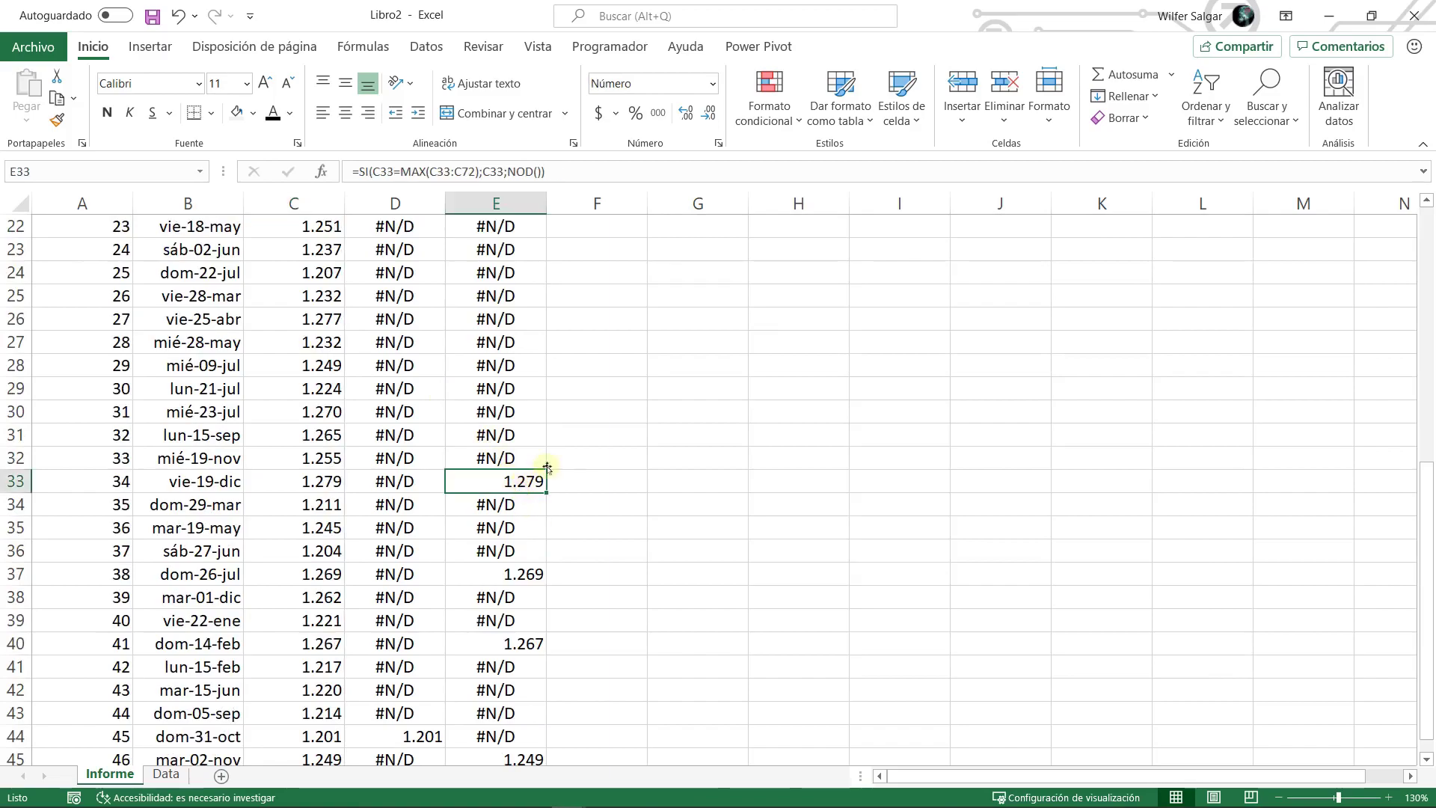
pyautogui.scroll(-2, 614, 479)
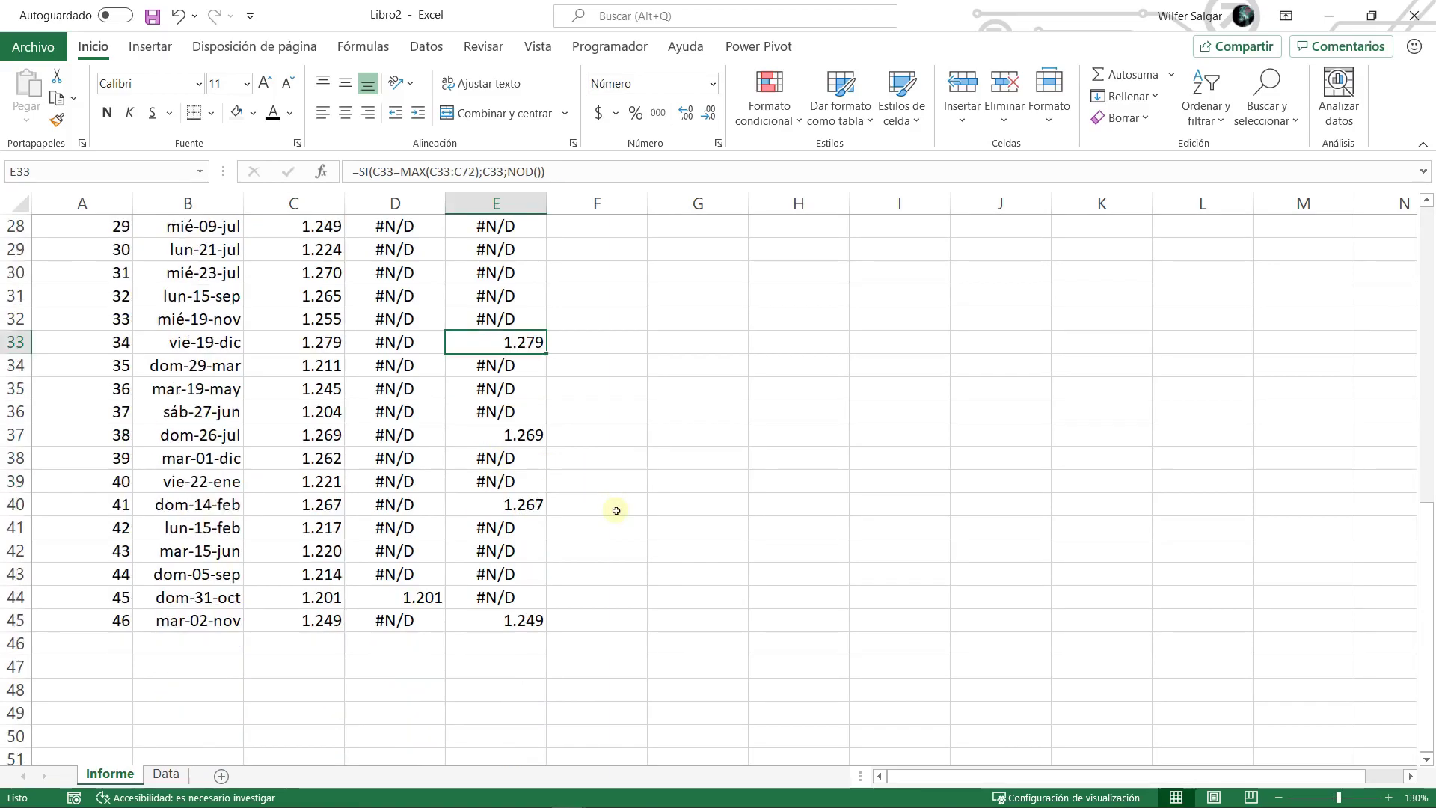
pyautogui.click(527, 432)
pyautogui.click(516, 506)
pyautogui.click(517, 345)
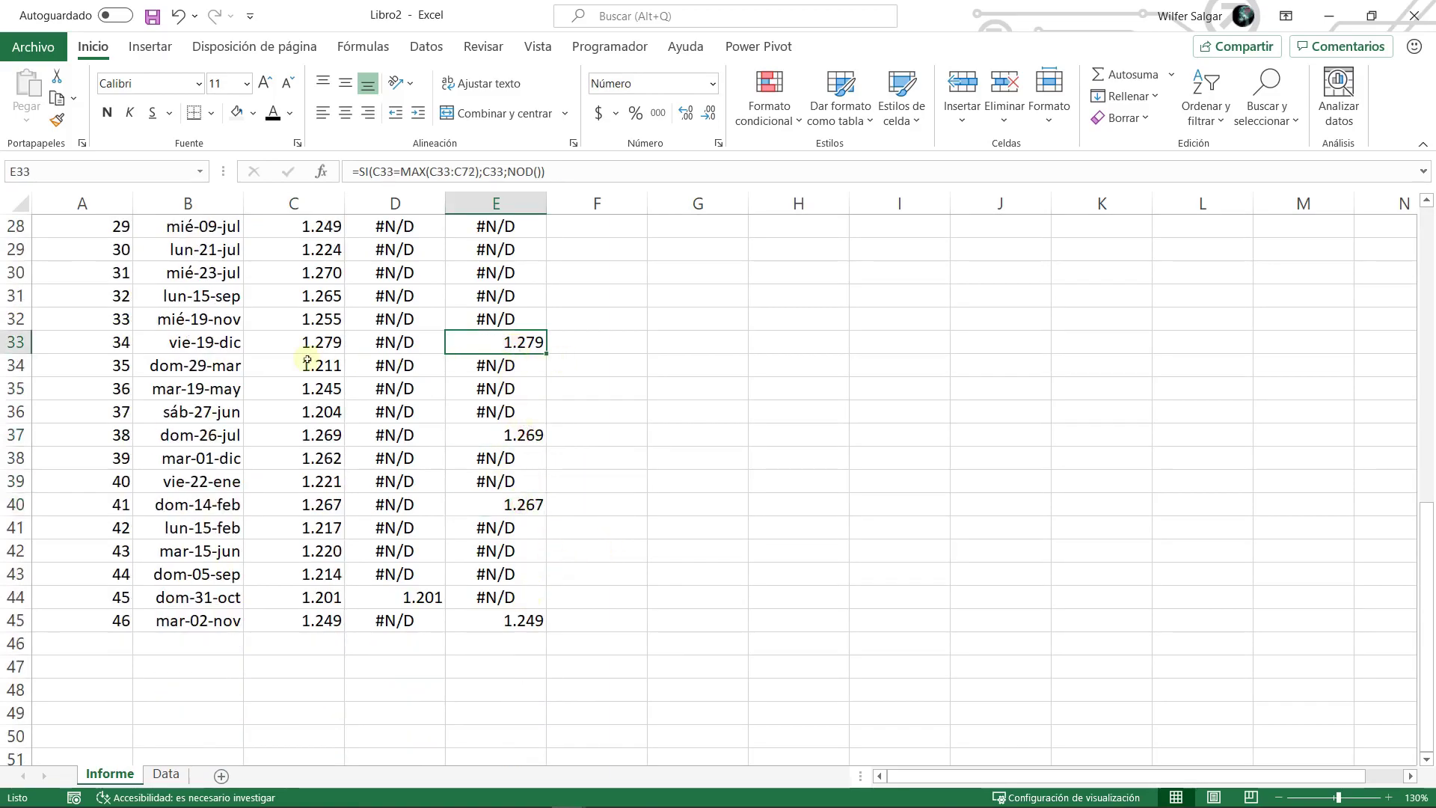
pyautogui.click(530, 440)
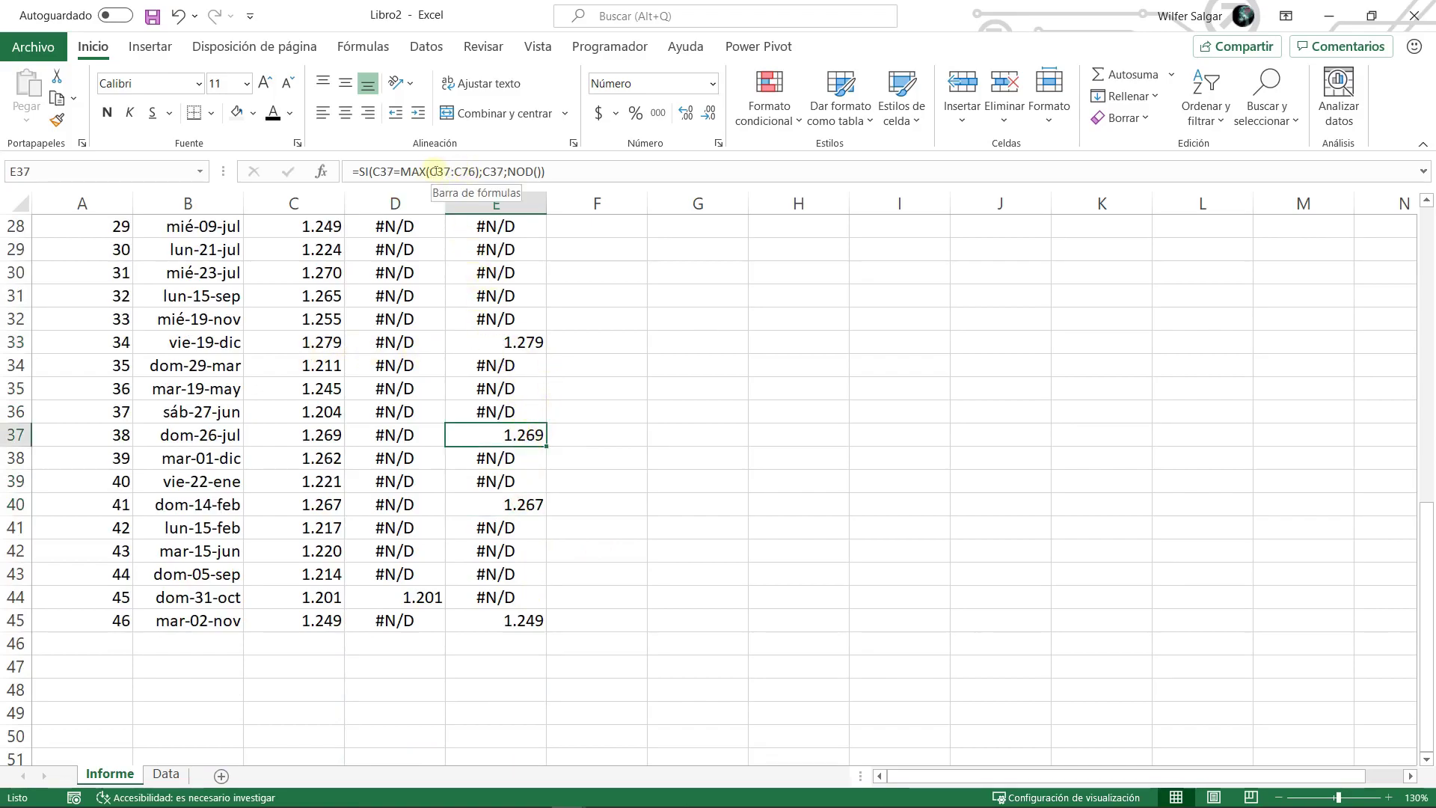
# - Return to the first Max formula in cell E6 and bring up its MAX range
pyautogui.scroll(9, 545, 381)
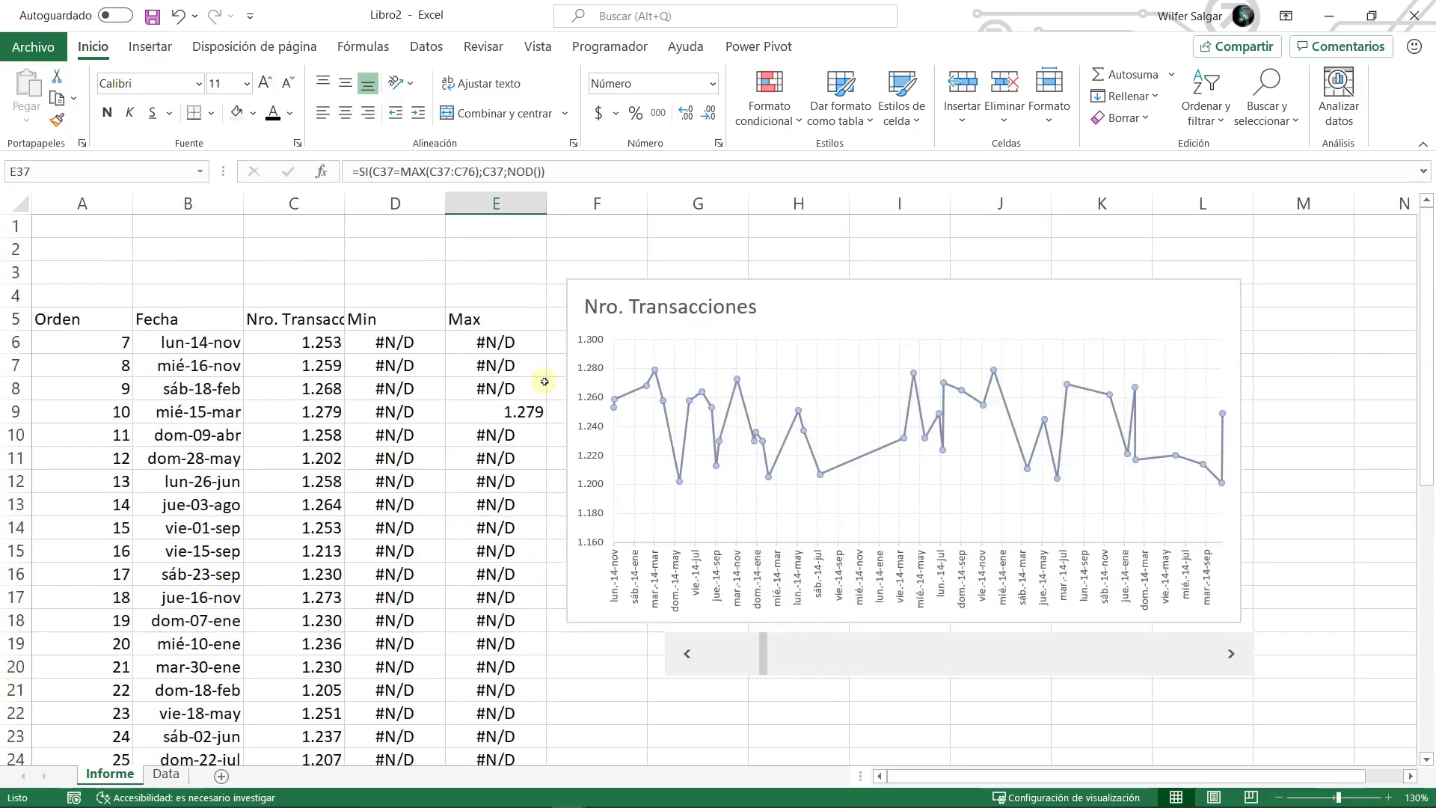
pyautogui.click(496, 341)
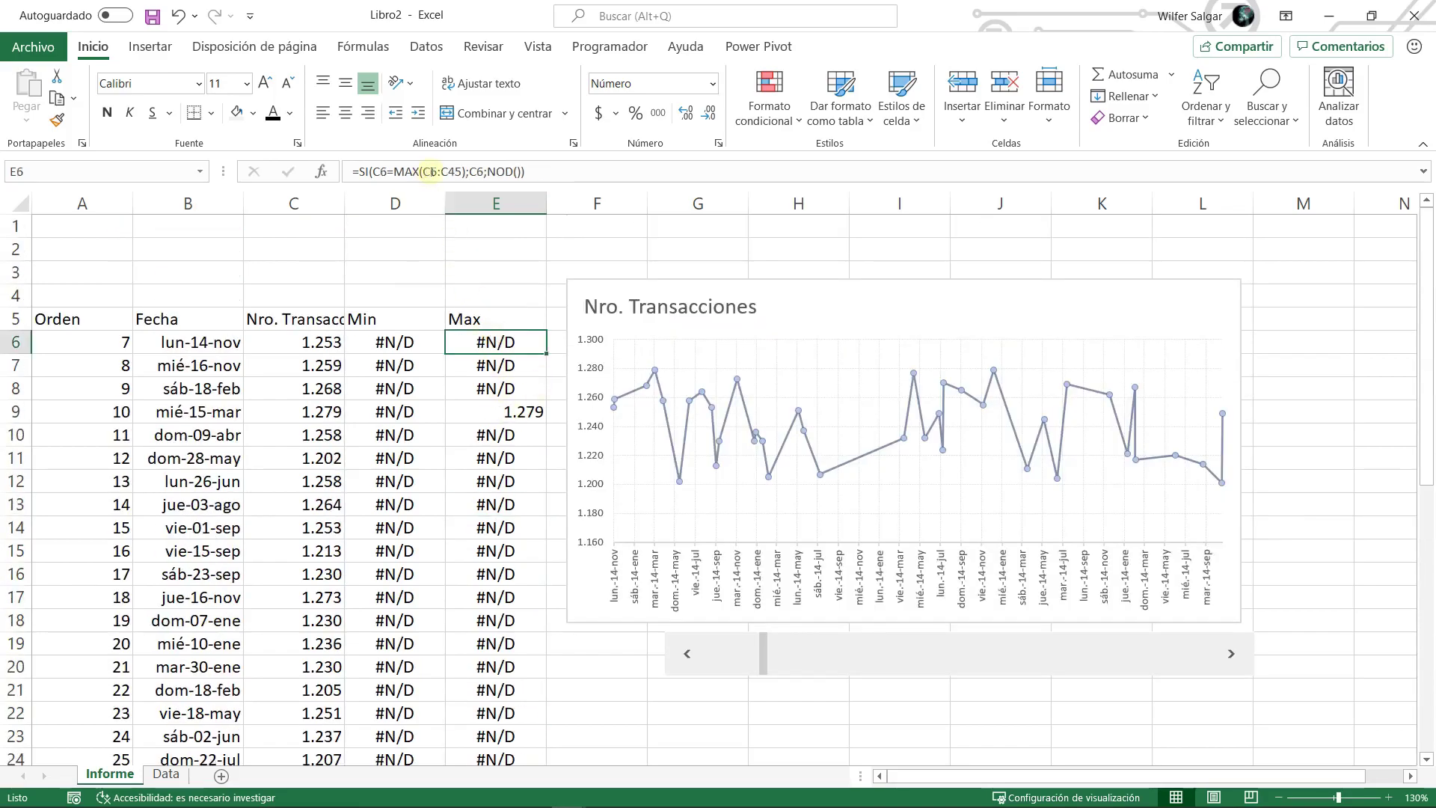
# - Make the MAX range in cell E6's formula absolute, as $C$6:$C$45
pyautogui.click(443, 173)
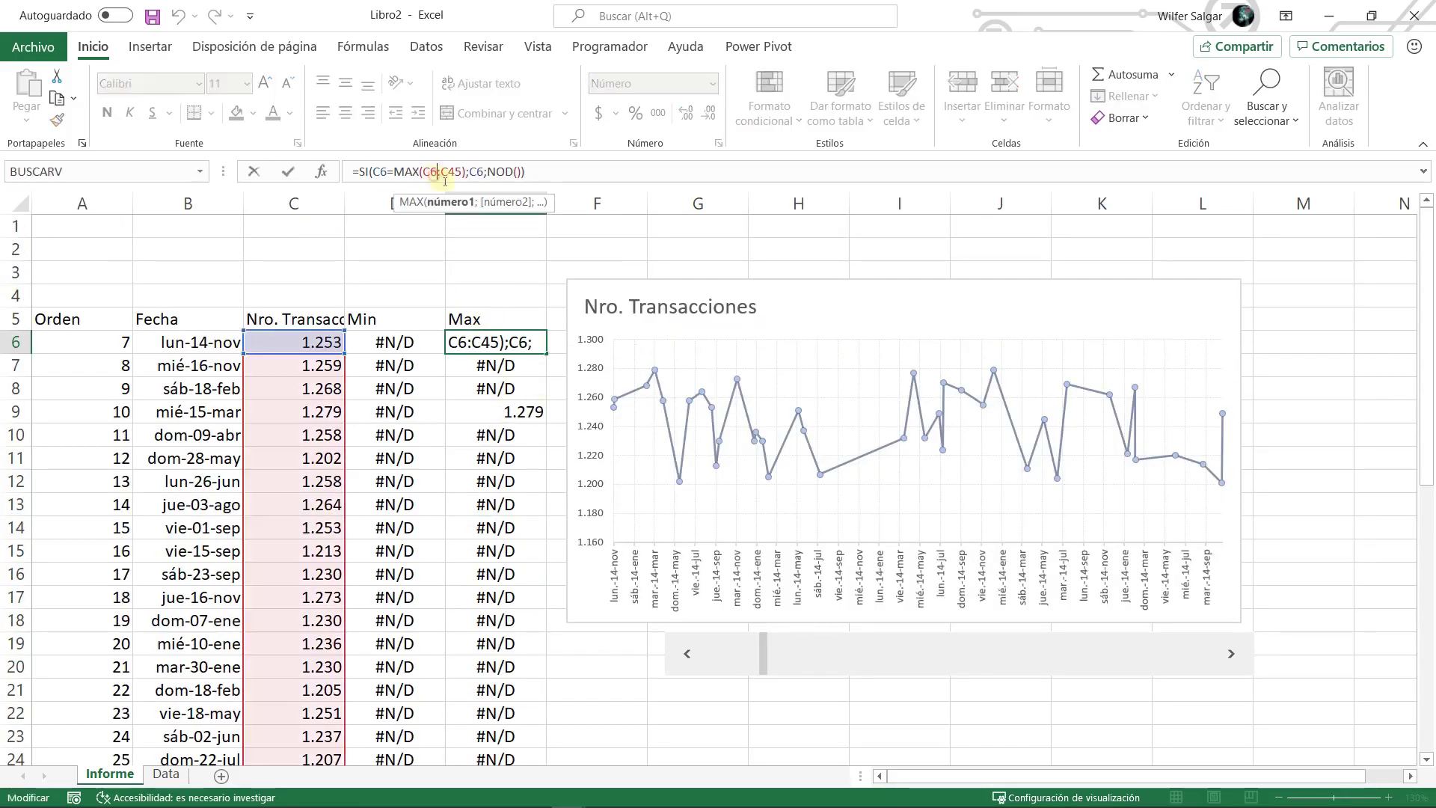
pyautogui.press('F4')
pyautogui.click(467, 172)
pyautogui.press('F4')
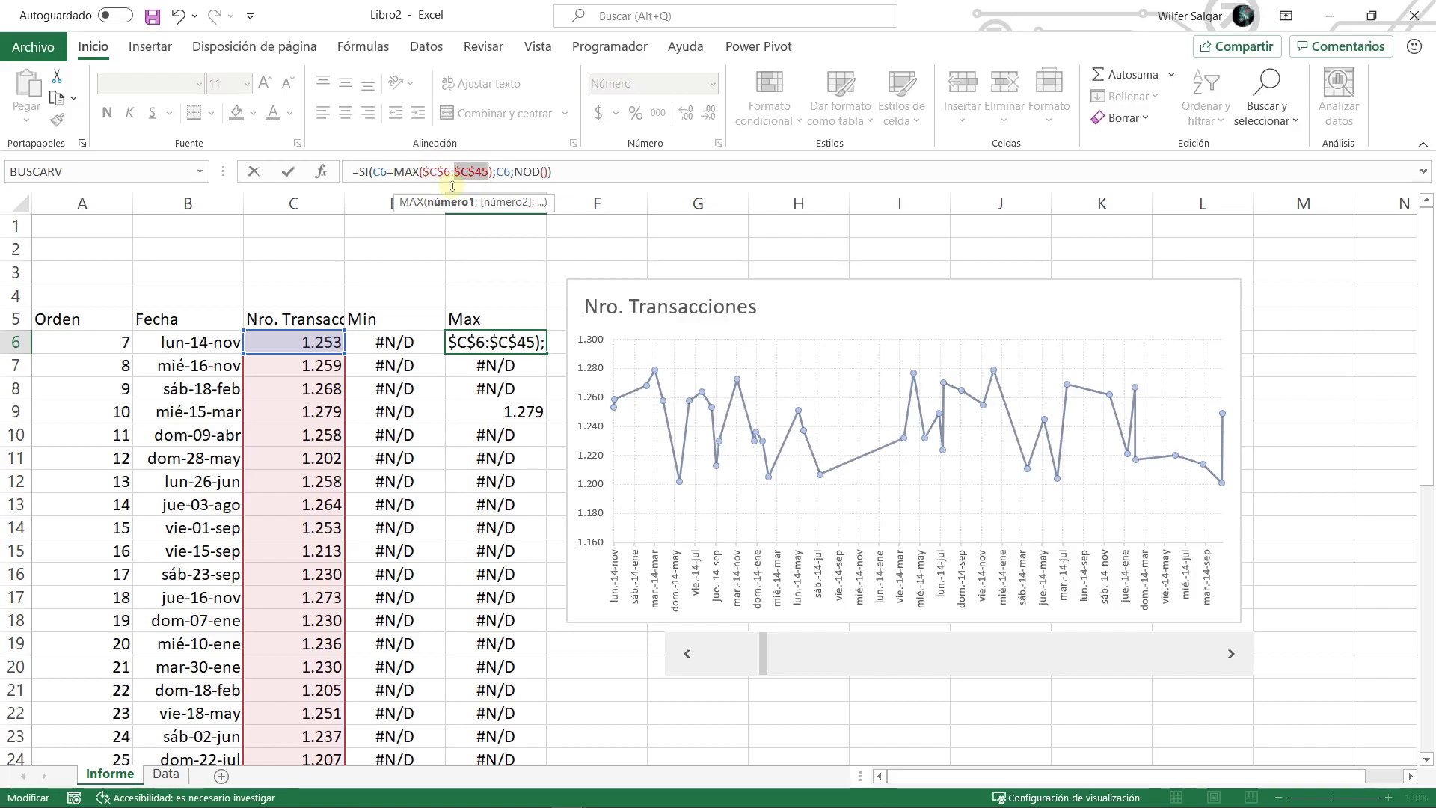
pyautogui.press('Return')
# - Copy the E6 formula down the Max column through row 45
pyautogui.press('Up')
pyautogui.hotkey('ctrl', 'c')
pyautogui.hotkey('ctrl', 'shift', 'Down')
pyautogui.hotkey('ctrl', 'v')
# - Check the values in the Max and Min columns against the transaction counts in the same rows
pyautogui.hotkey('ctrl', 'Up')
pyautogui.press('Down')
pyautogui.moveTo(514, 410); pyautogui.dragTo(329, 413)
pyautogui.scroll(-4, 508, 503)
pyautogui.scroll(-2, 508, 503)
pyautogui.click(498, 552)
pyautogui.moveTo(497, 552); pyautogui.dragTo(322, 552)
pyautogui.scroll(-4, 494, 555)
pyautogui.scroll(-1, 523, 494)
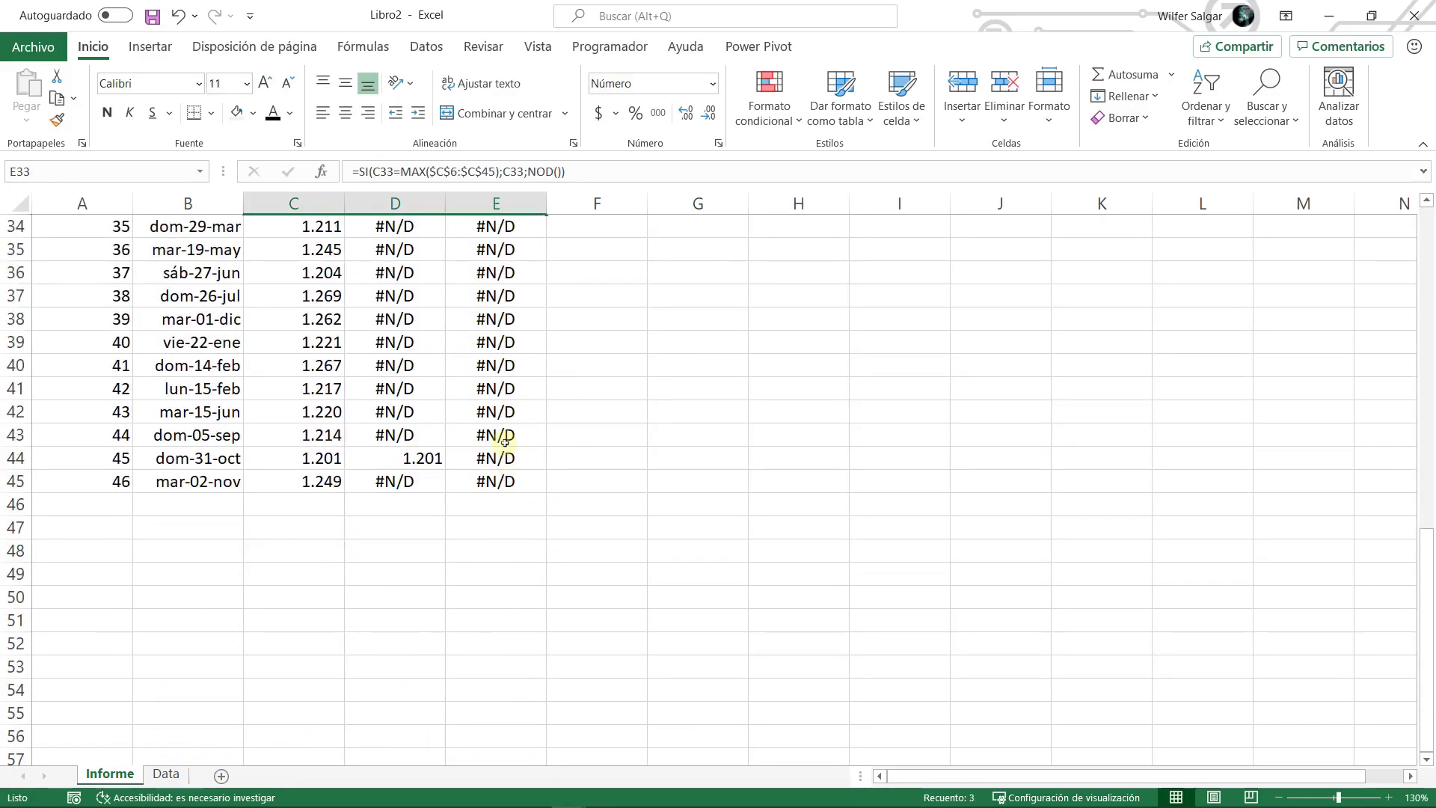
pyautogui.click(533, 437)
pyautogui.scroll(11, 546, 487)
pyautogui.click(496, 315)
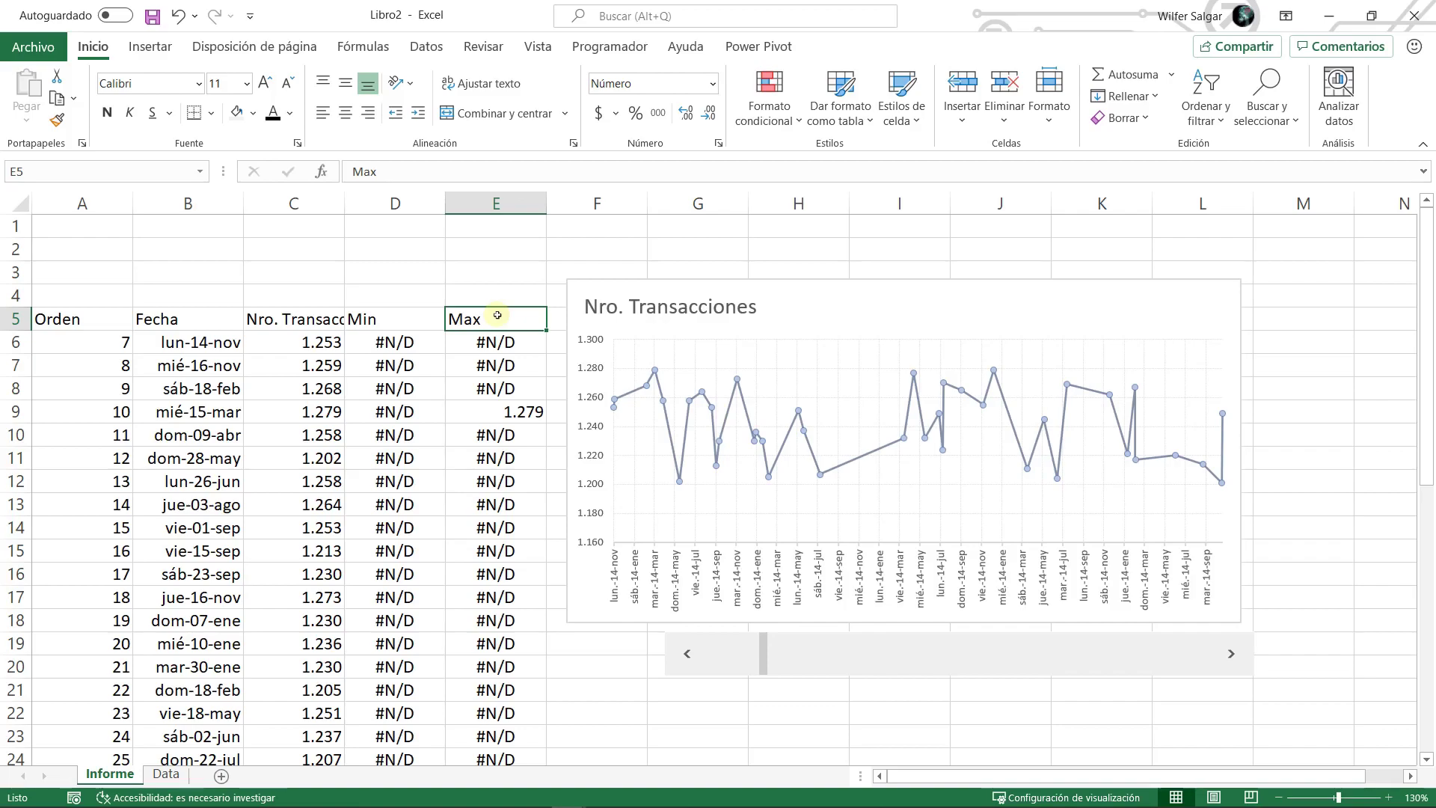
pyautogui.click(381, 323)
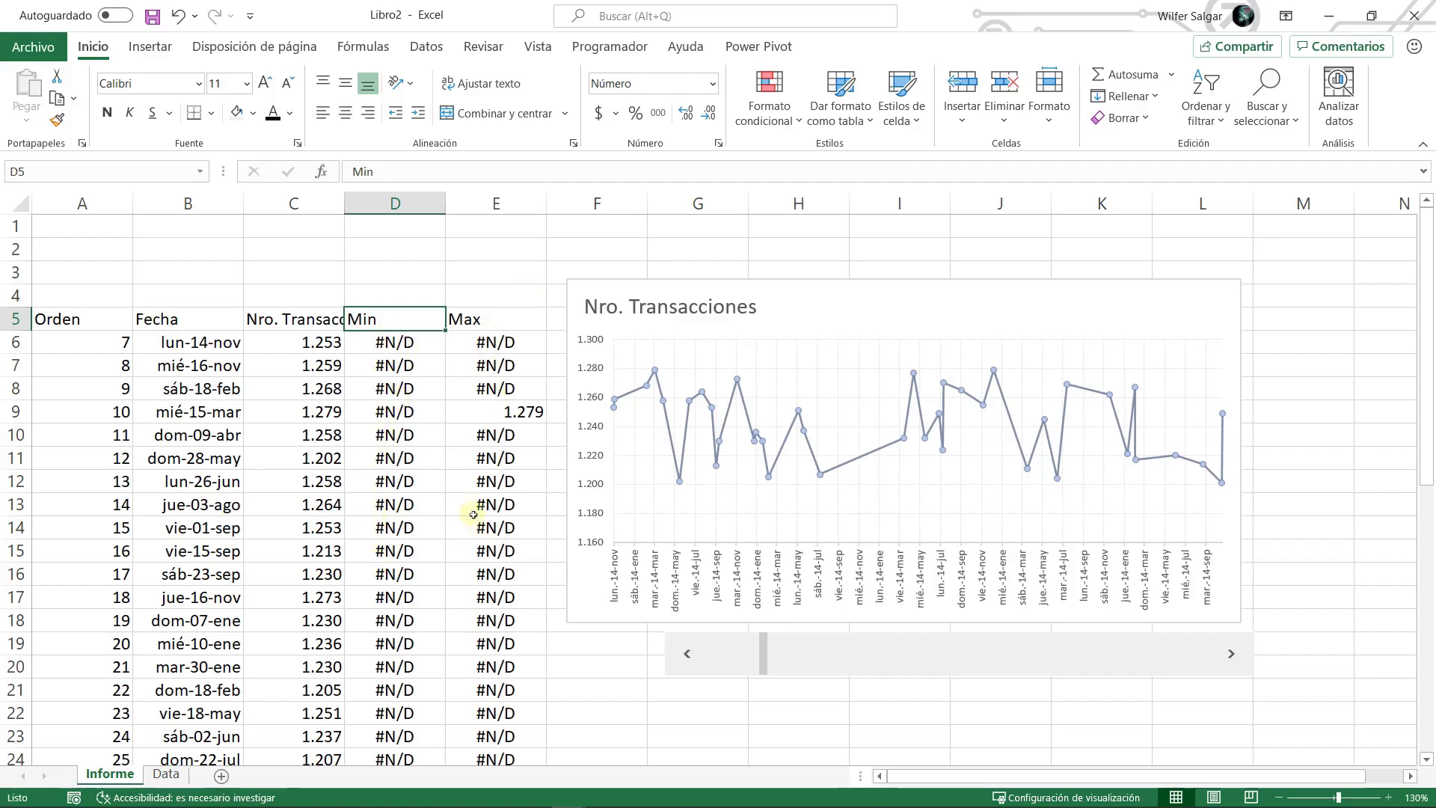
# - Add a series to the transactions chart, named from cell D5 (Min) with values from D6:D45
pyautogui.click(791, 288)
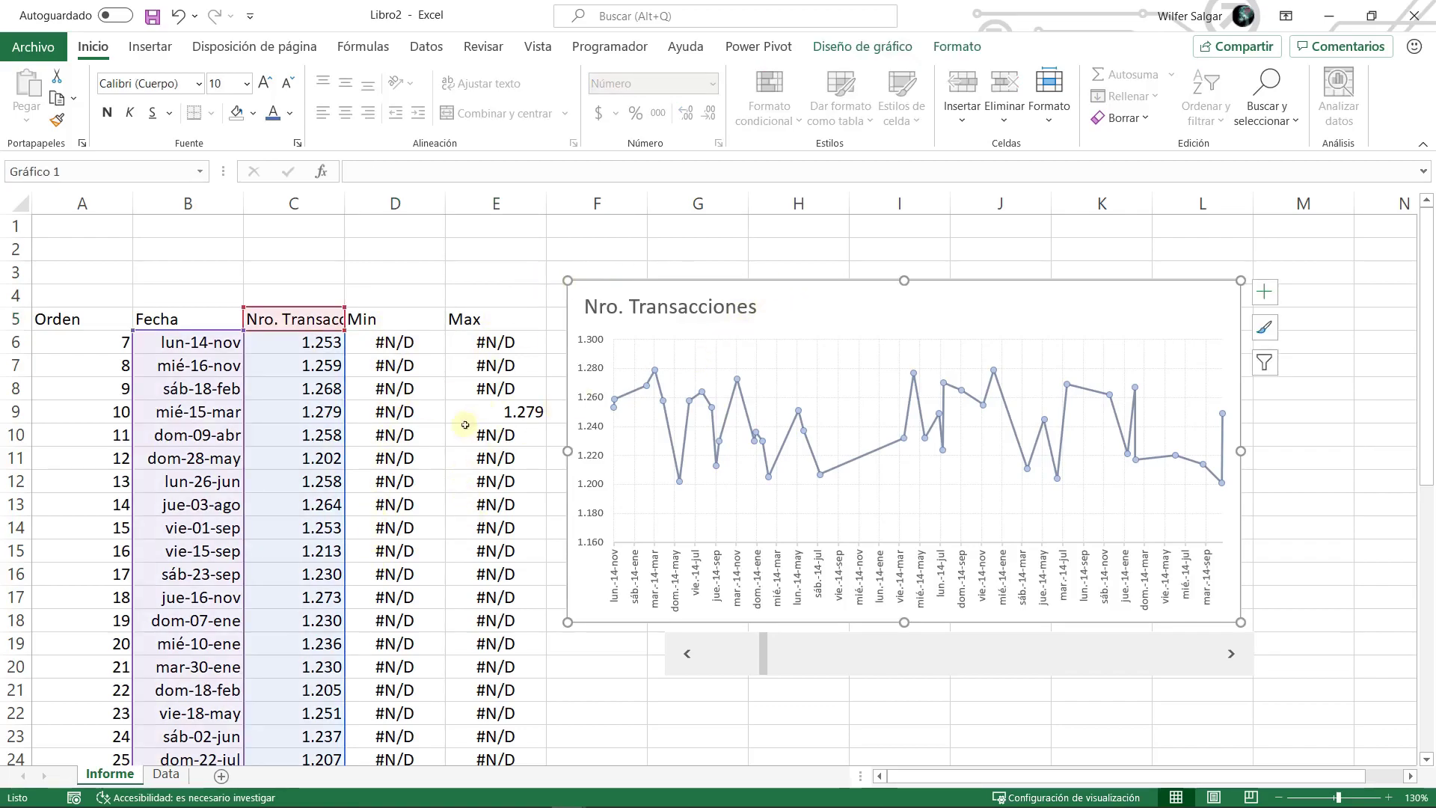
pyautogui.rightClick(771, 288)
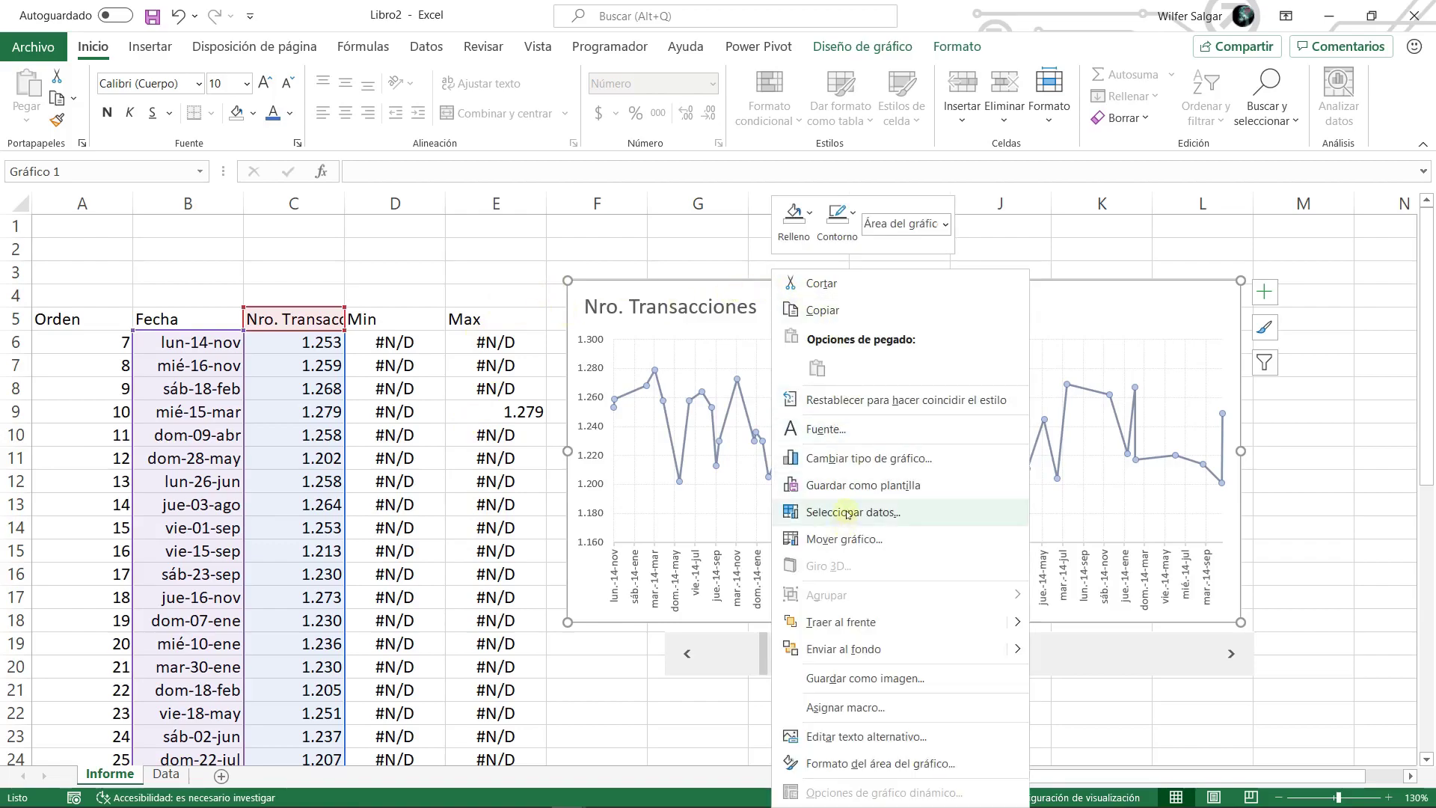
pyautogui.click(852, 511)
pyautogui.click(849, 517)
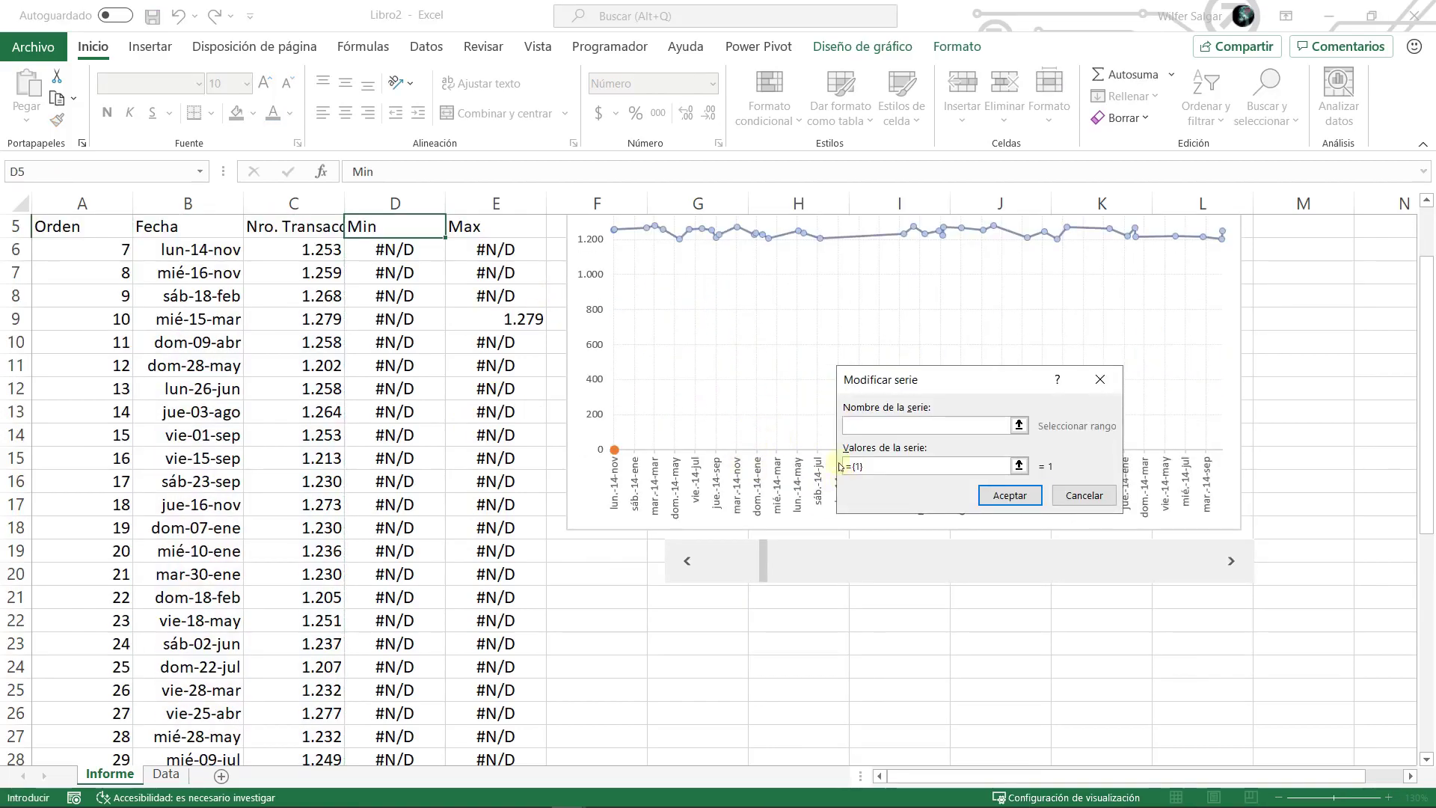
pyautogui.click(380, 224)
pyautogui.moveTo(891, 466); pyautogui.dragTo(847, 466)
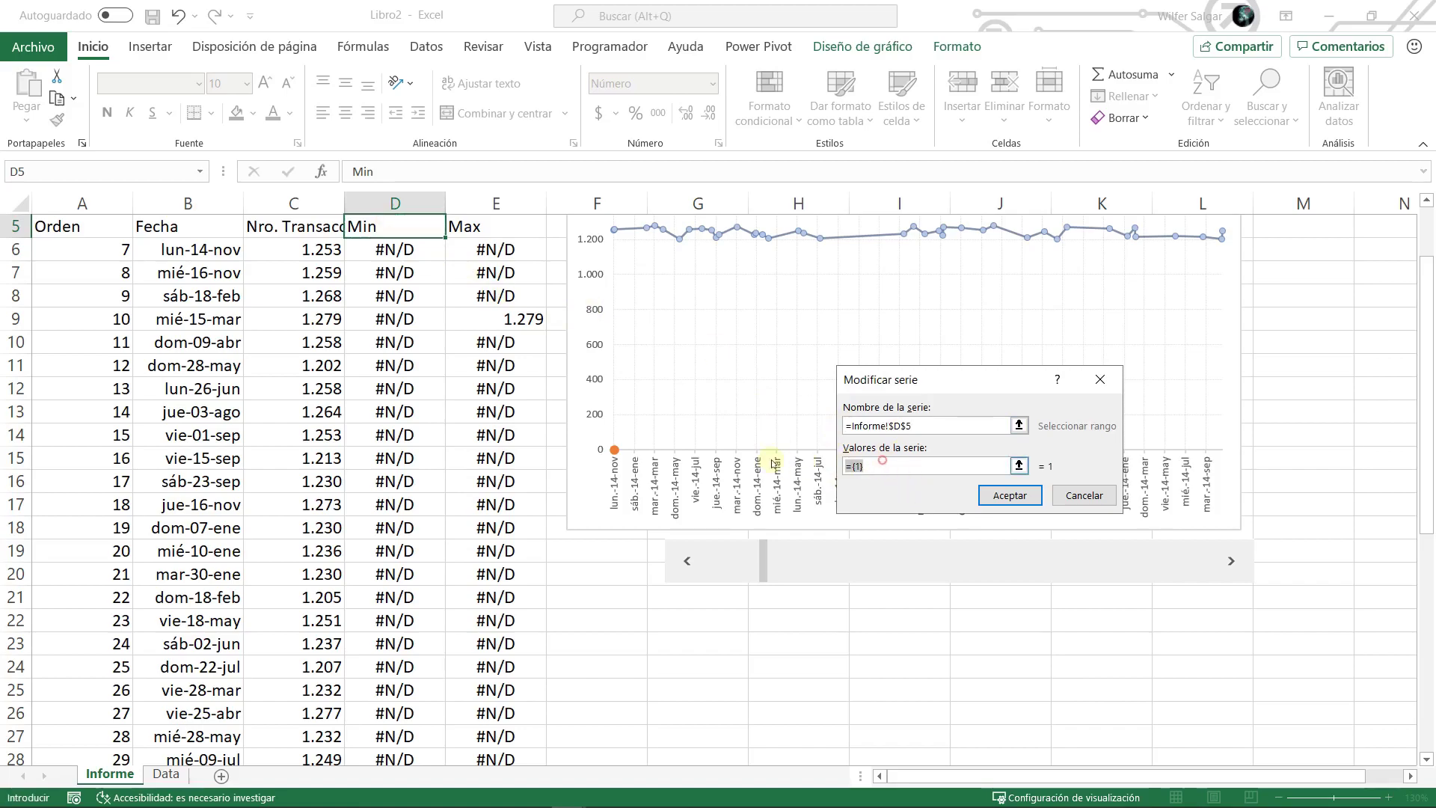
pyautogui.click(417, 257)
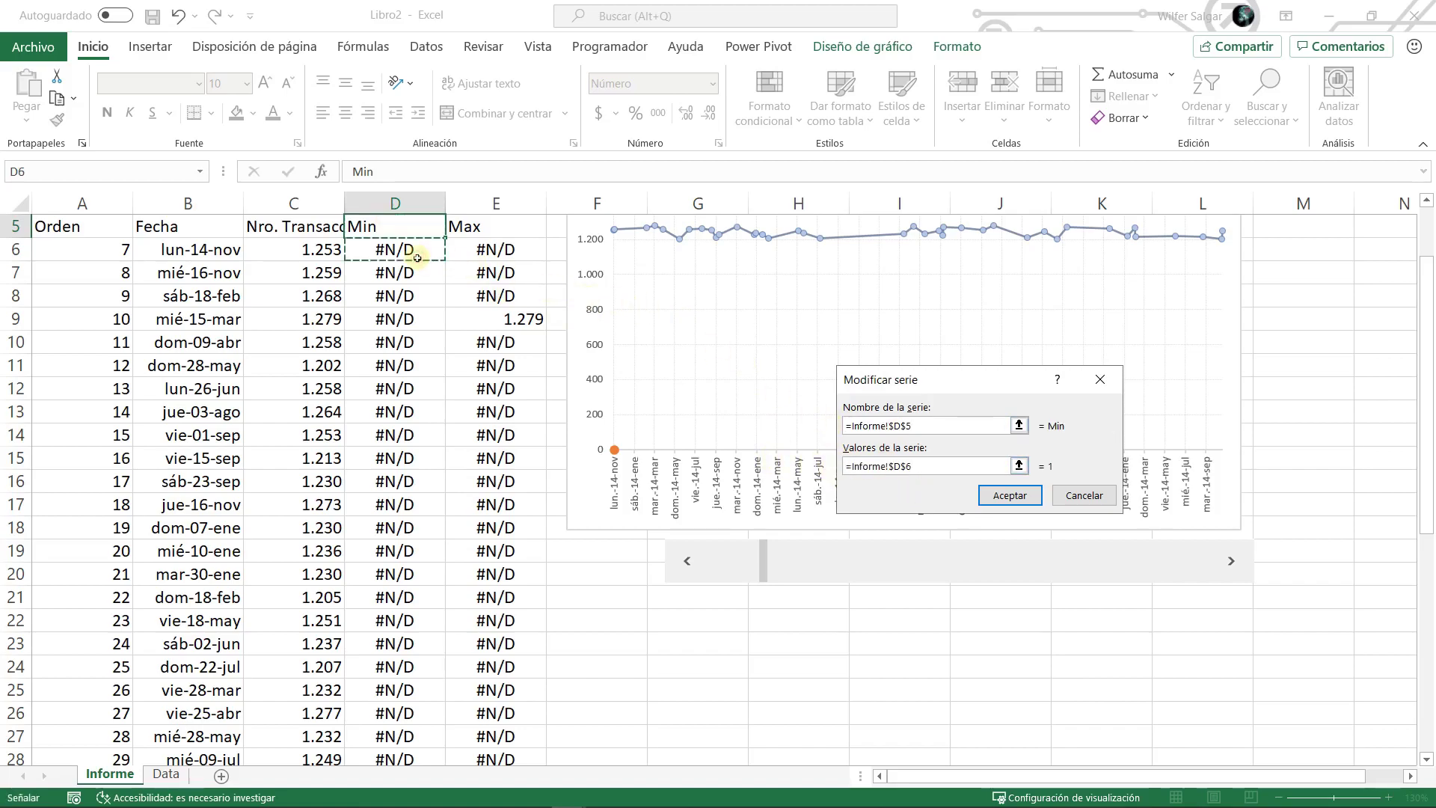
pyautogui.hotkey('ctrl', 'shift', 'Down')
pyautogui.click(1010, 495)
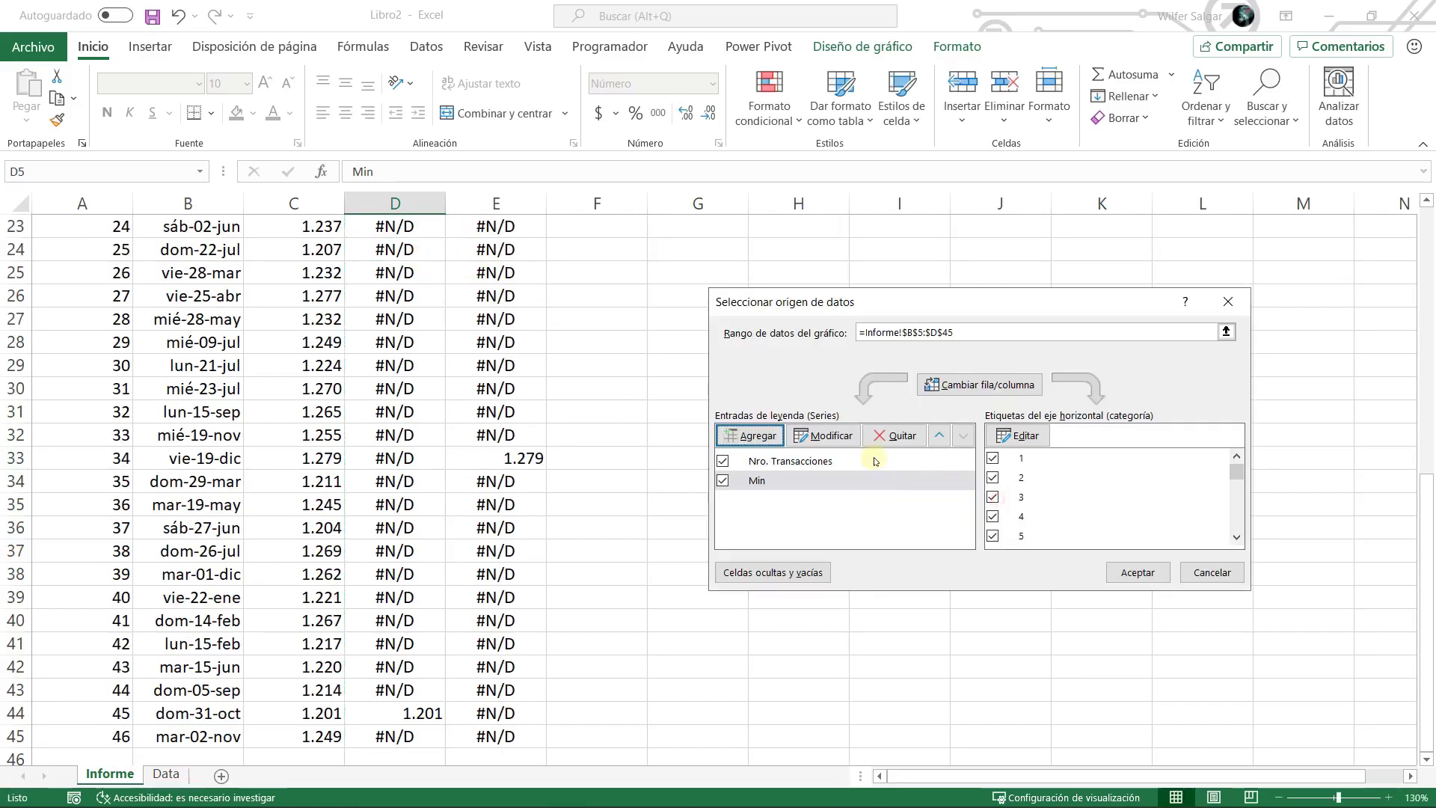
# - Add another chart series named from cell E5 (Max) with values from E6:E45
pyautogui.click(750, 436)
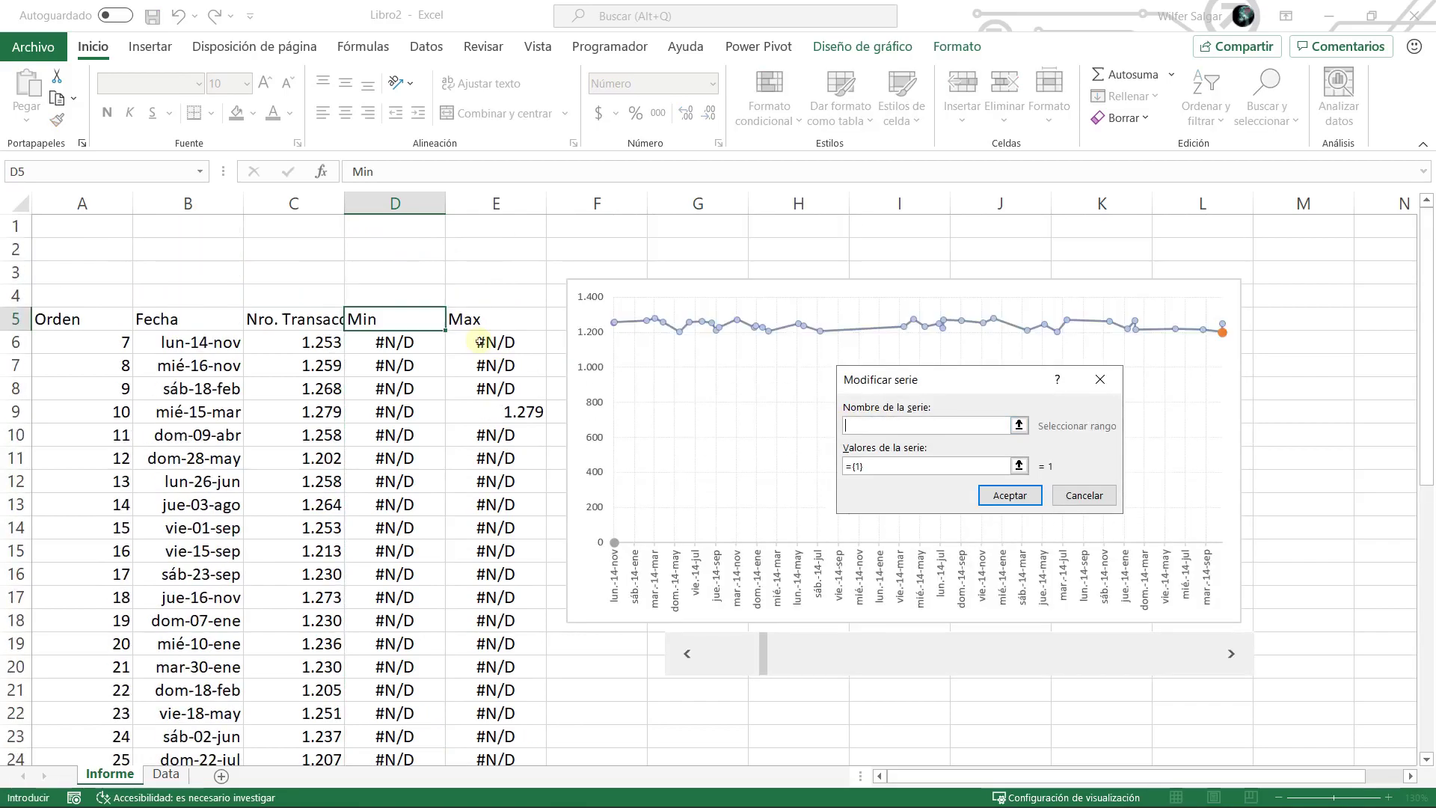
pyautogui.click(487, 319)
pyautogui.moveTo(927, 466); pyautogui.dragTo(846, 466)
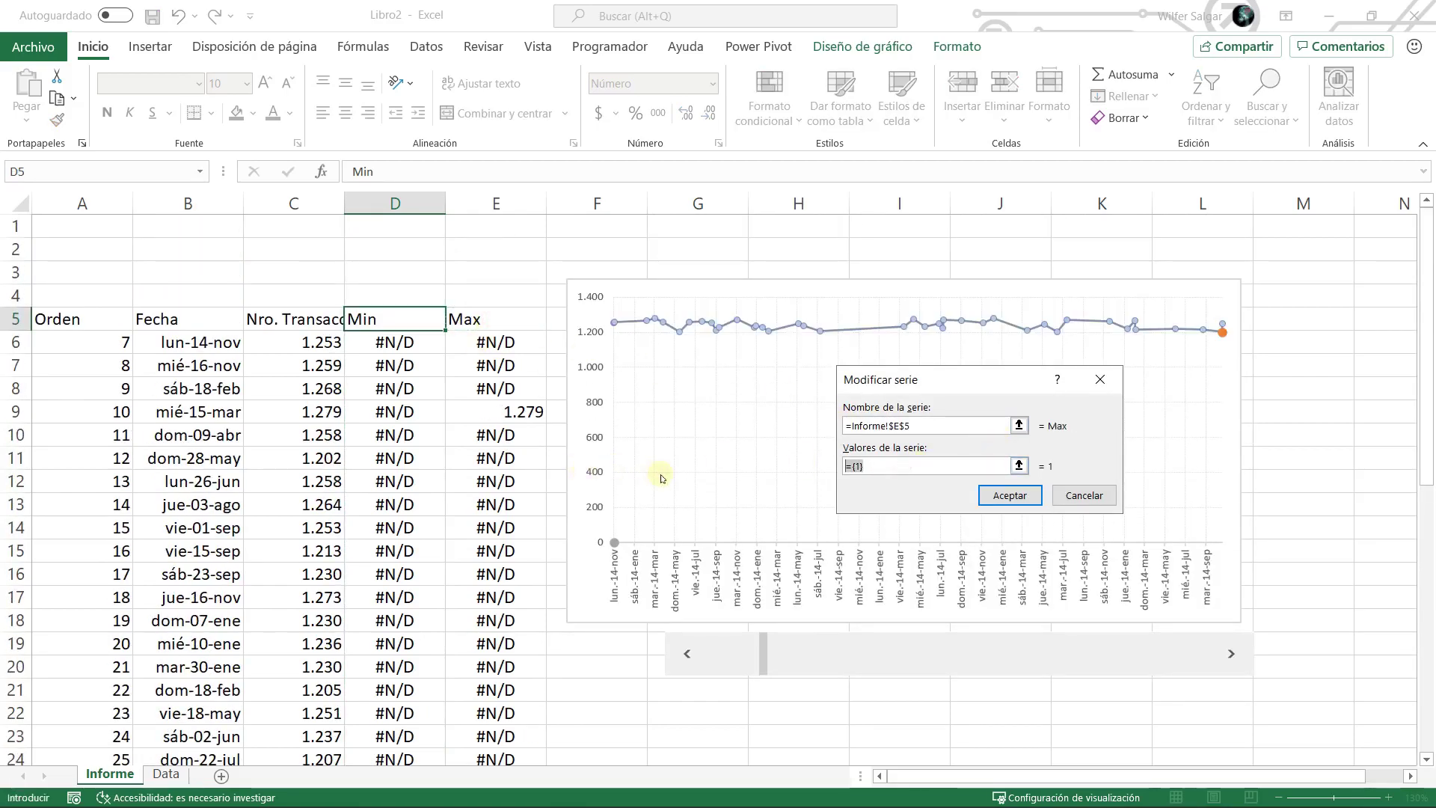
pyautogui.click(530, 341)
pyautogui.hotkey('ctrl', 'shift', 'Down')
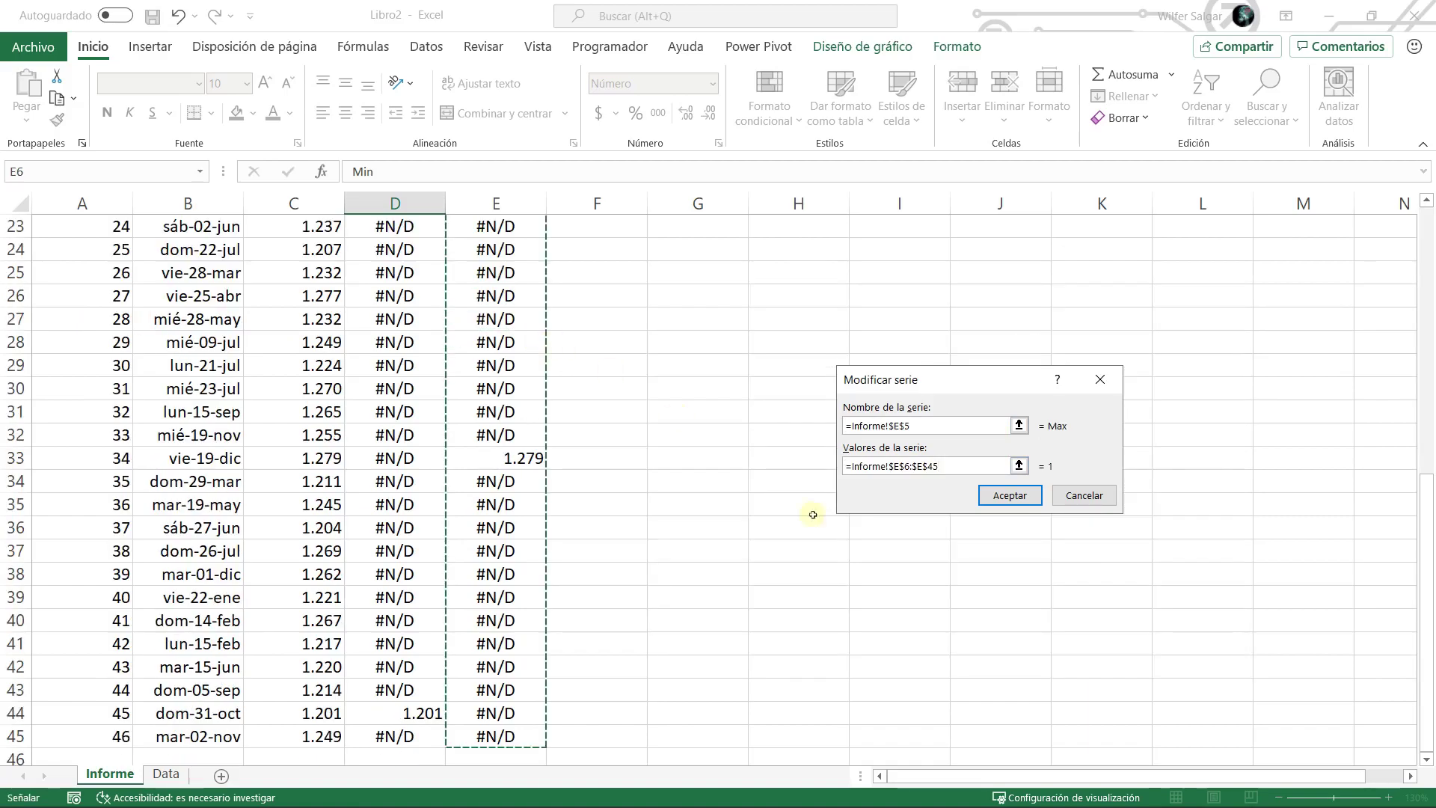
pyautogui.click(1011, 496)
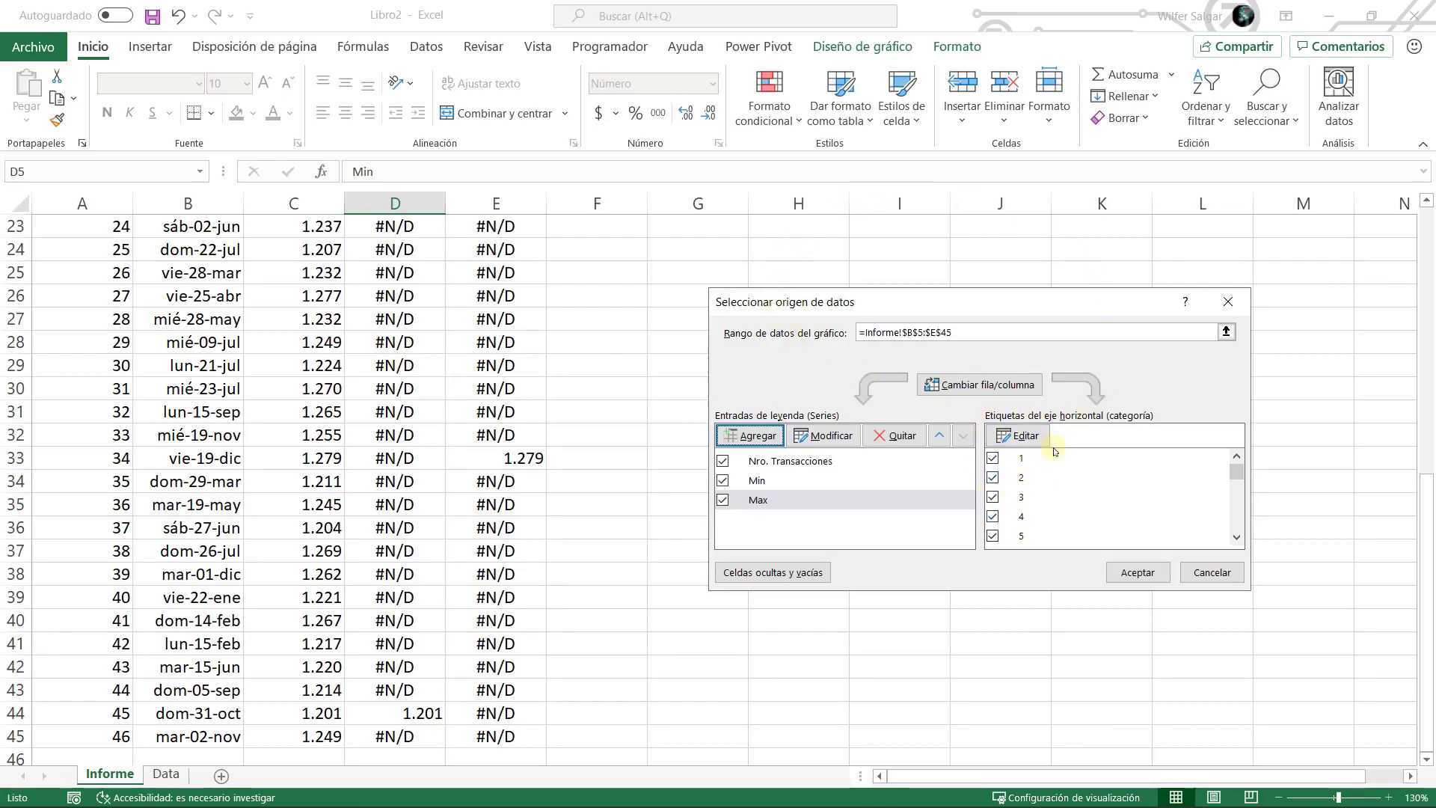
# - Set the chart's horizontal axis labels to the dates in B6:B45 and apply the data source changes
pyautogui.click(1031, 438)
pyautogui.click(145, 315)
pyautogui.hotkey('ctrl', 'Up')
pyautogui.press('Down')
pyautogui.hotkey('ctrl', 'shift', 'Down')
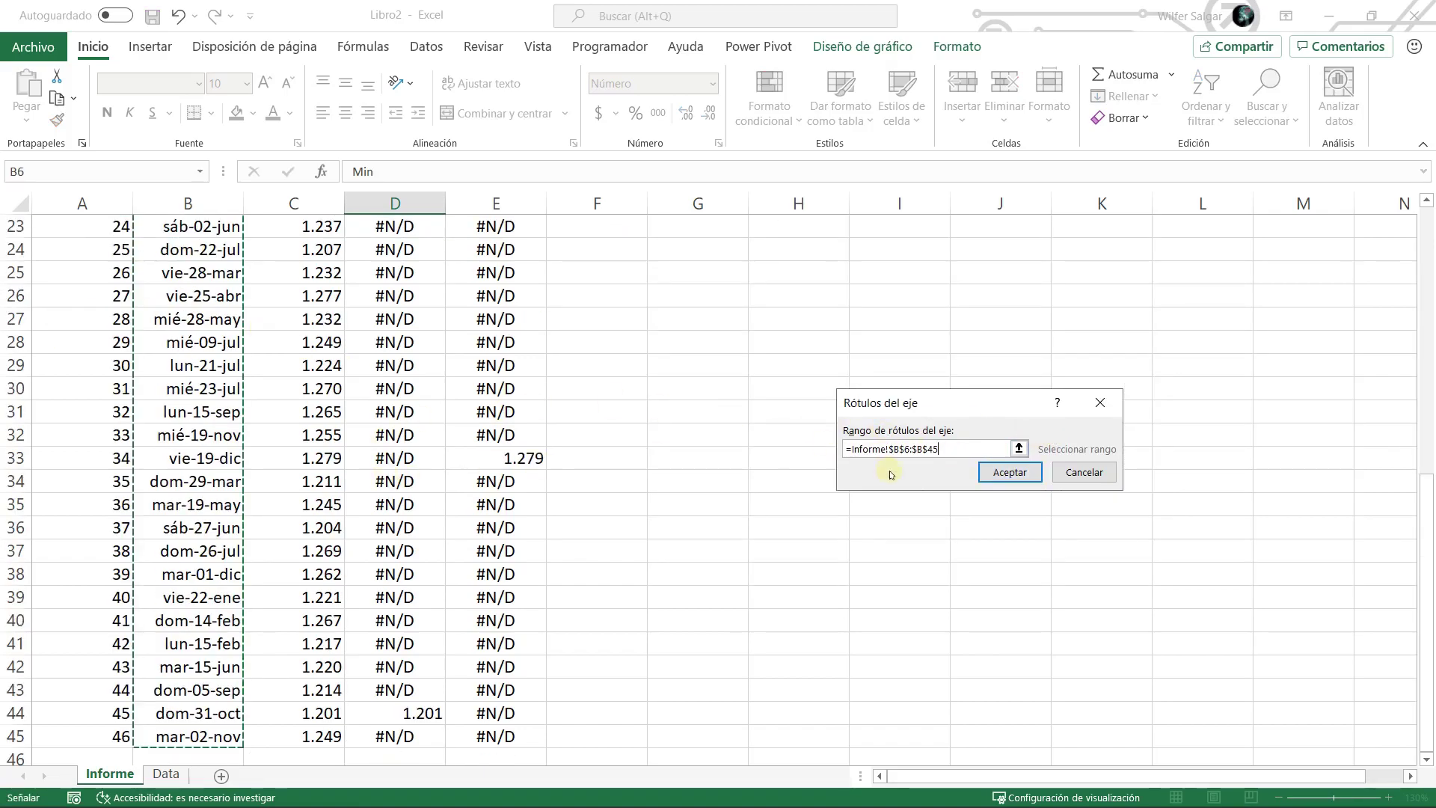
pyautogui.click(1010, 472)
pyautogui.click(1139, 572)
# - Shift the chart's date window back and forward to check how the minimum and maximum markers follow the data
pyautogui.click(893, 437)
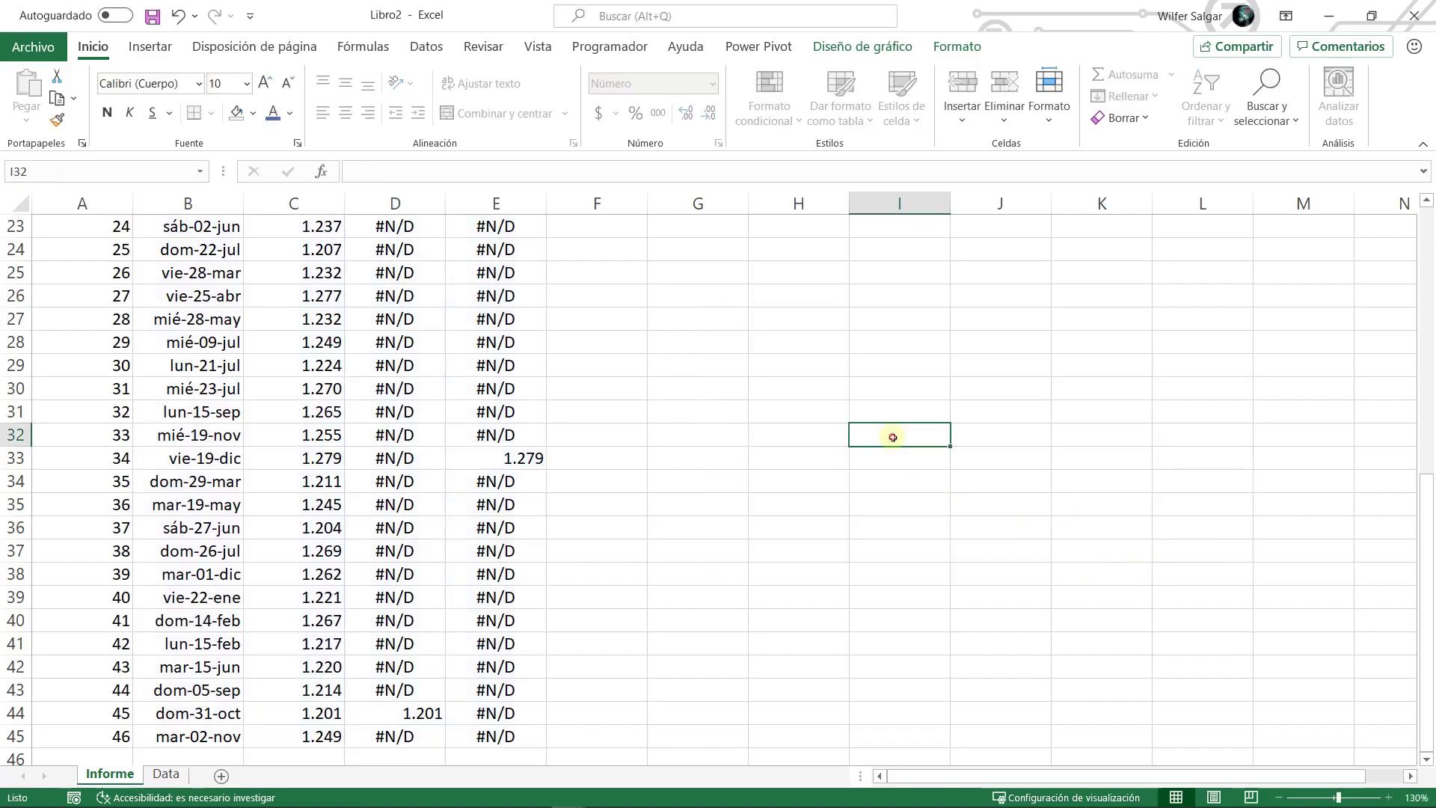
pyautogui.hotkey('ctrl', 'Up')
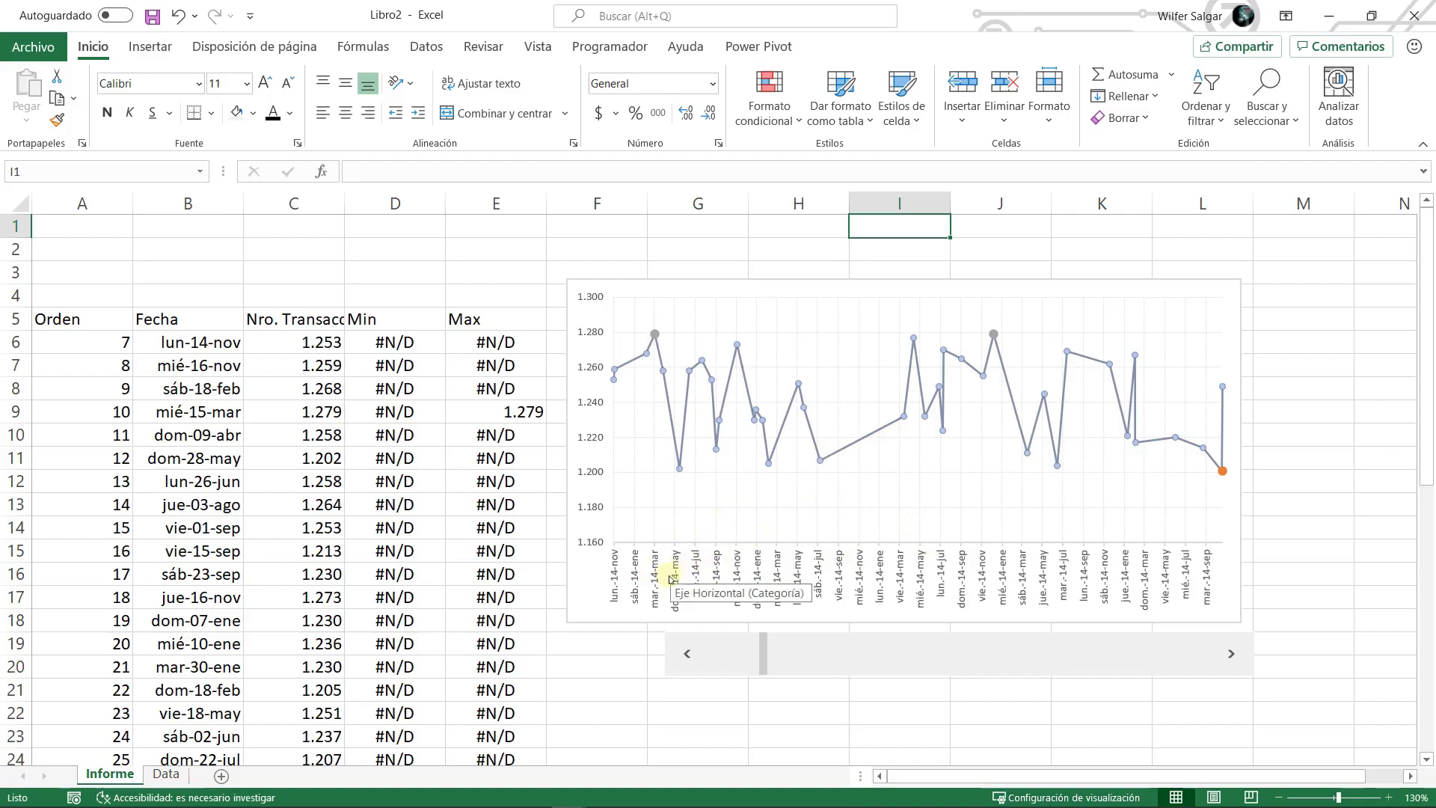
pyautogui.click(689, 656)
pyautogui.click(688, 656)
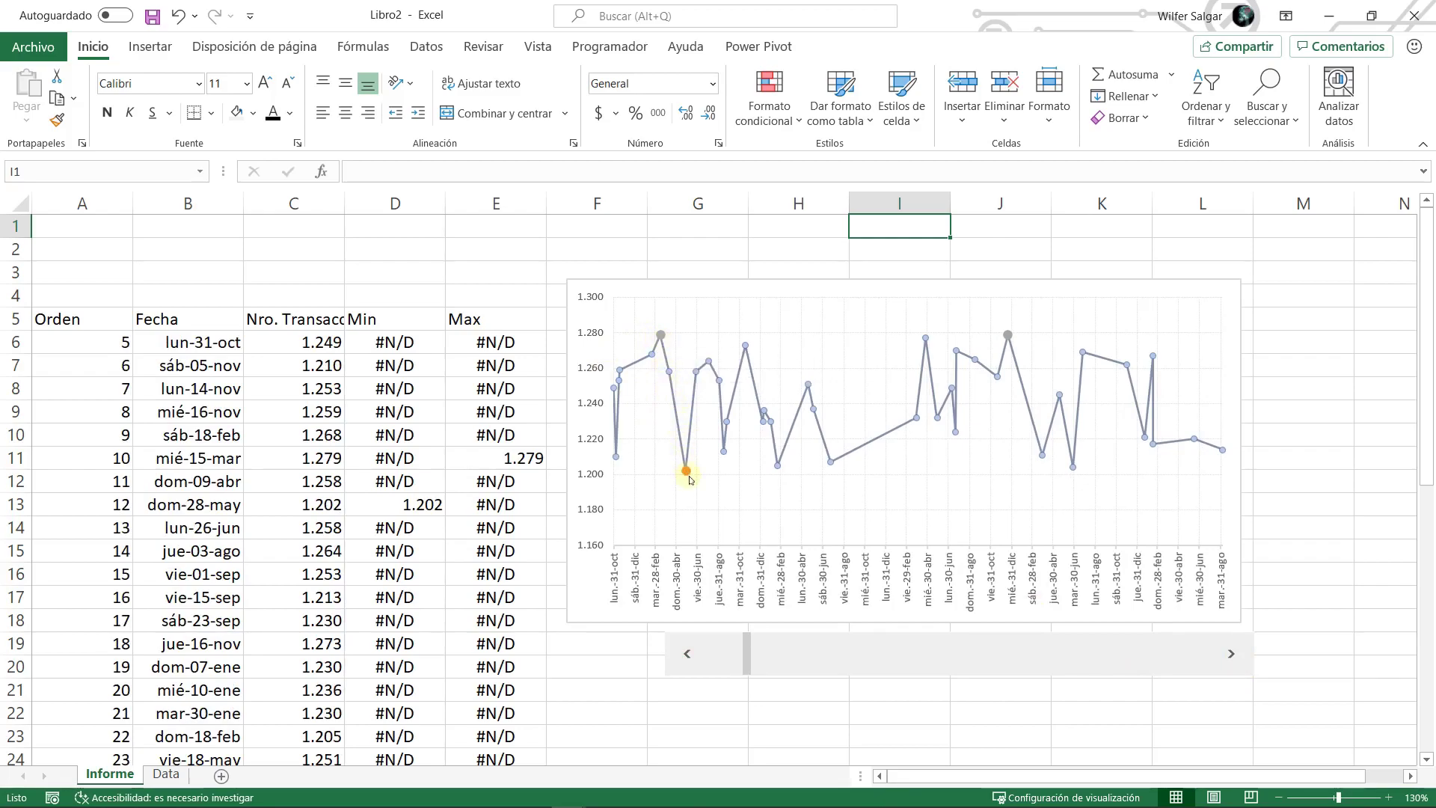
pyautogui.click(1232, 655)
pyautogui.click(1232, 656)
pyautogui.click(1232, 656)
pyautogui.click(1232, 656)
pyautogui.click(1232, 655)
pyautogui.click(1232, 656)
pyautogui.click(1232, 656)
pyautogui.click(1232, 656)
pyautogui.click(1233, 655)
pyautogui.click(1232, 655)
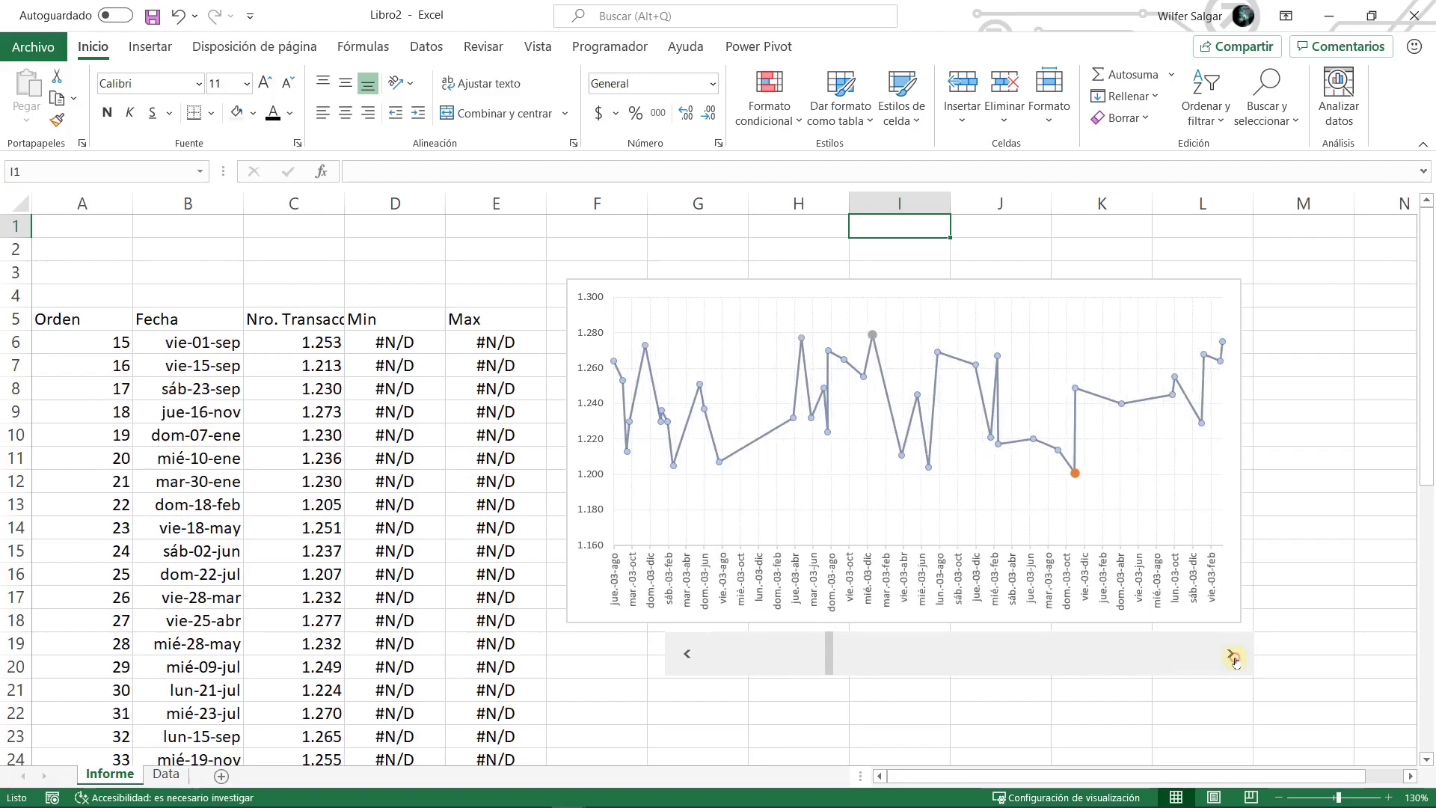
pyautogui.click(1232, 655)
pyautogui.click(1232, 655)
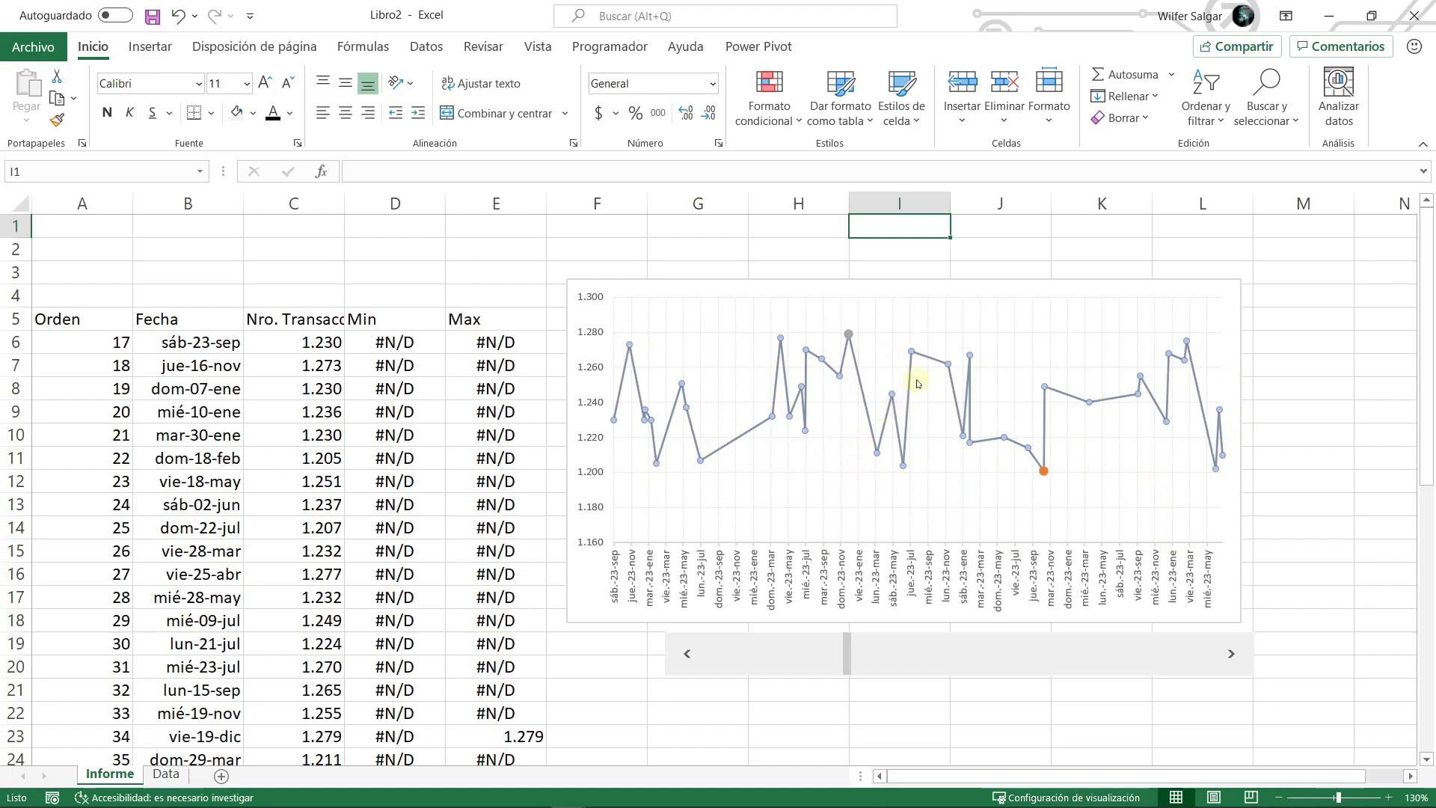
# - Give the chart's Max series a built-in (Integrado) round marker of size 8
pyautogui.click(851, 336)
pyautogui.click(803, 681)
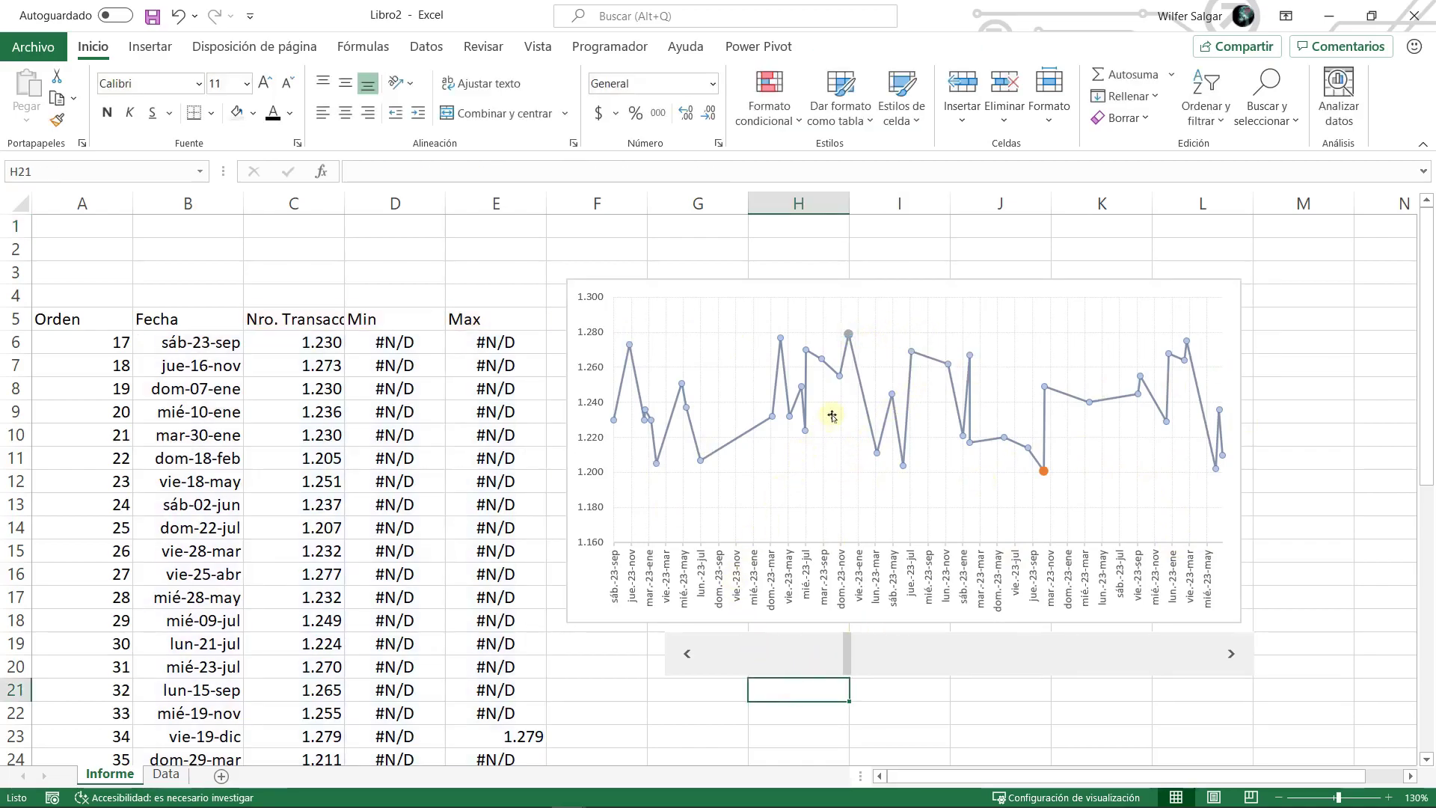
pyautogui.doubleClick(849, 335)
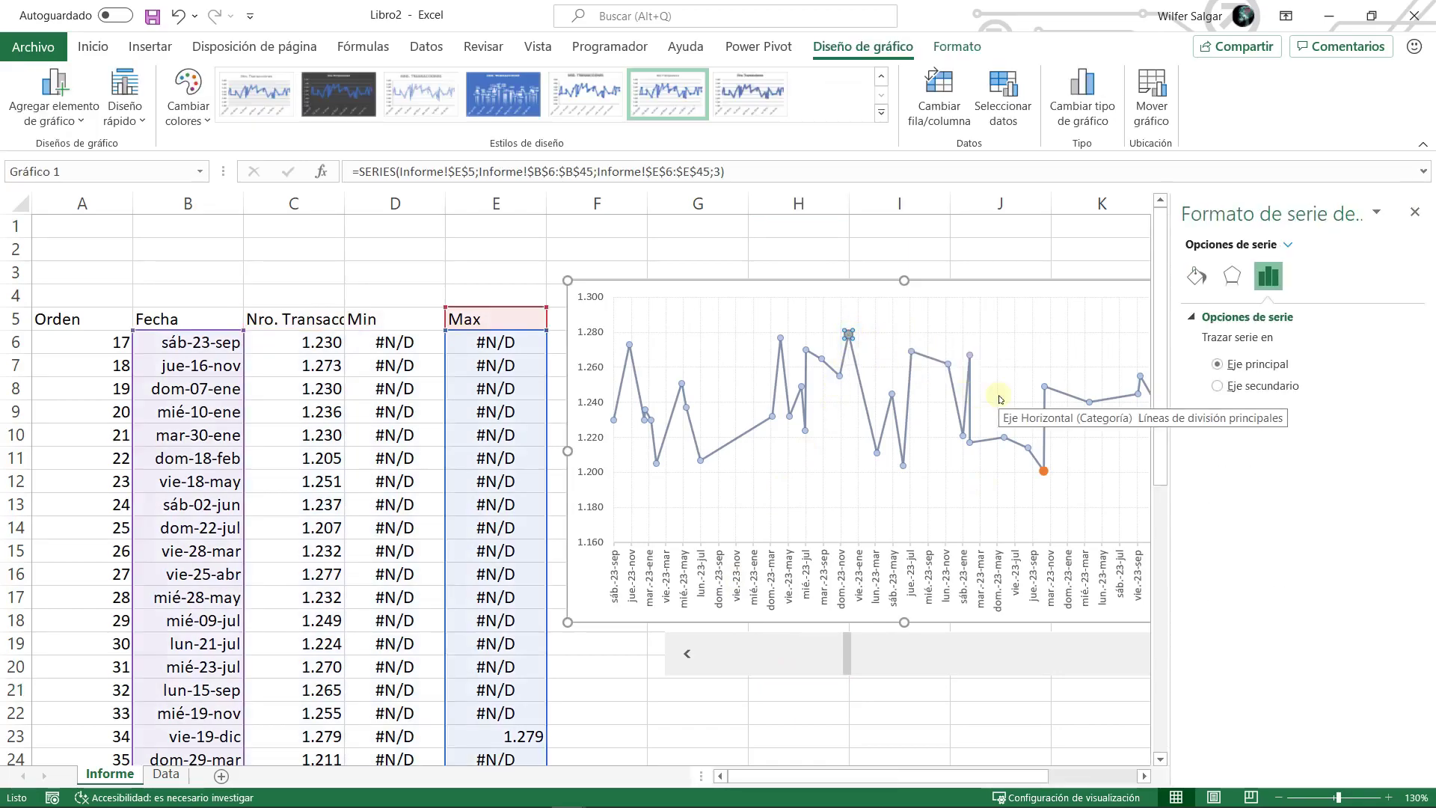
pyautogui.click(926, 711)
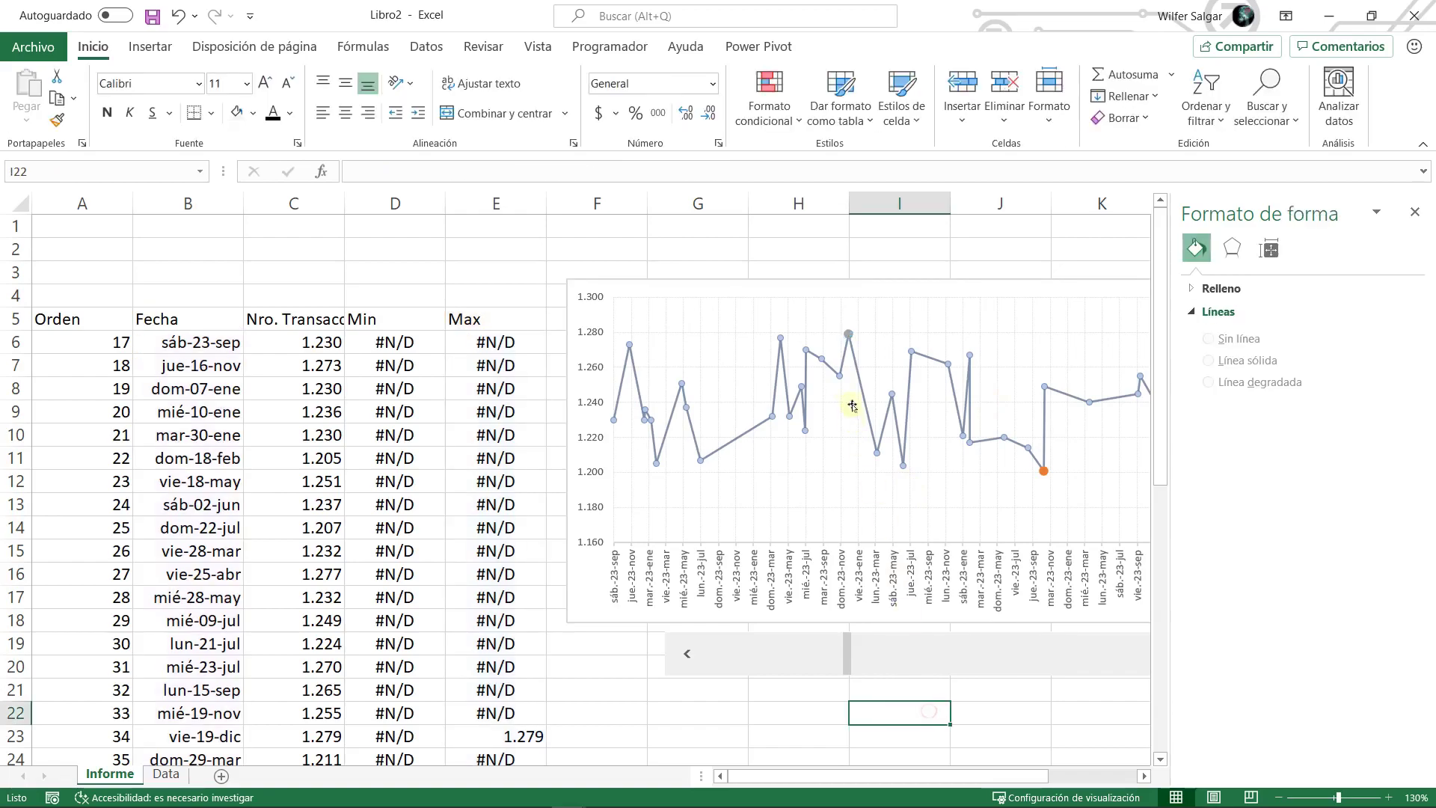
pyautogui.click(849, 336)
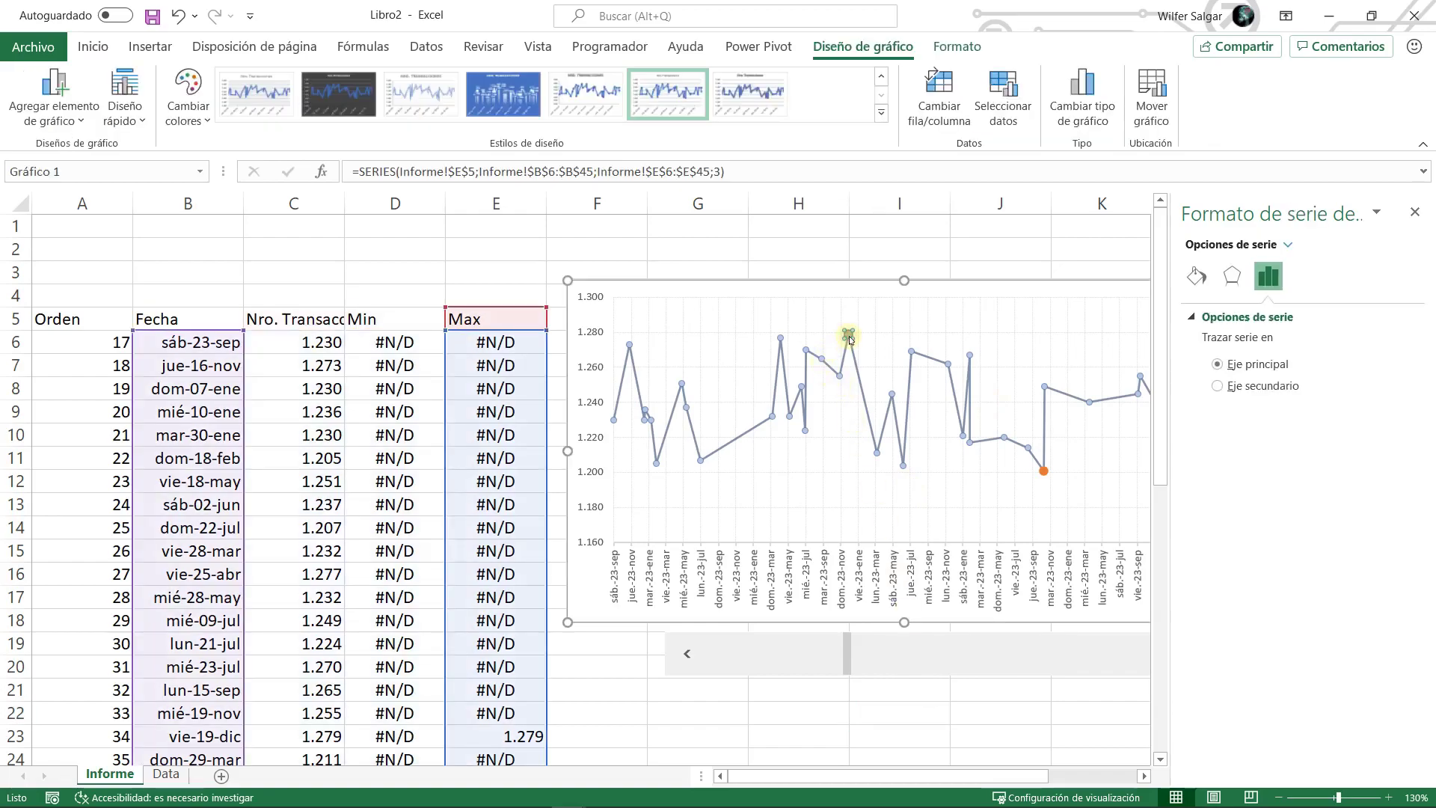
pyautogui.click(1199, 277)
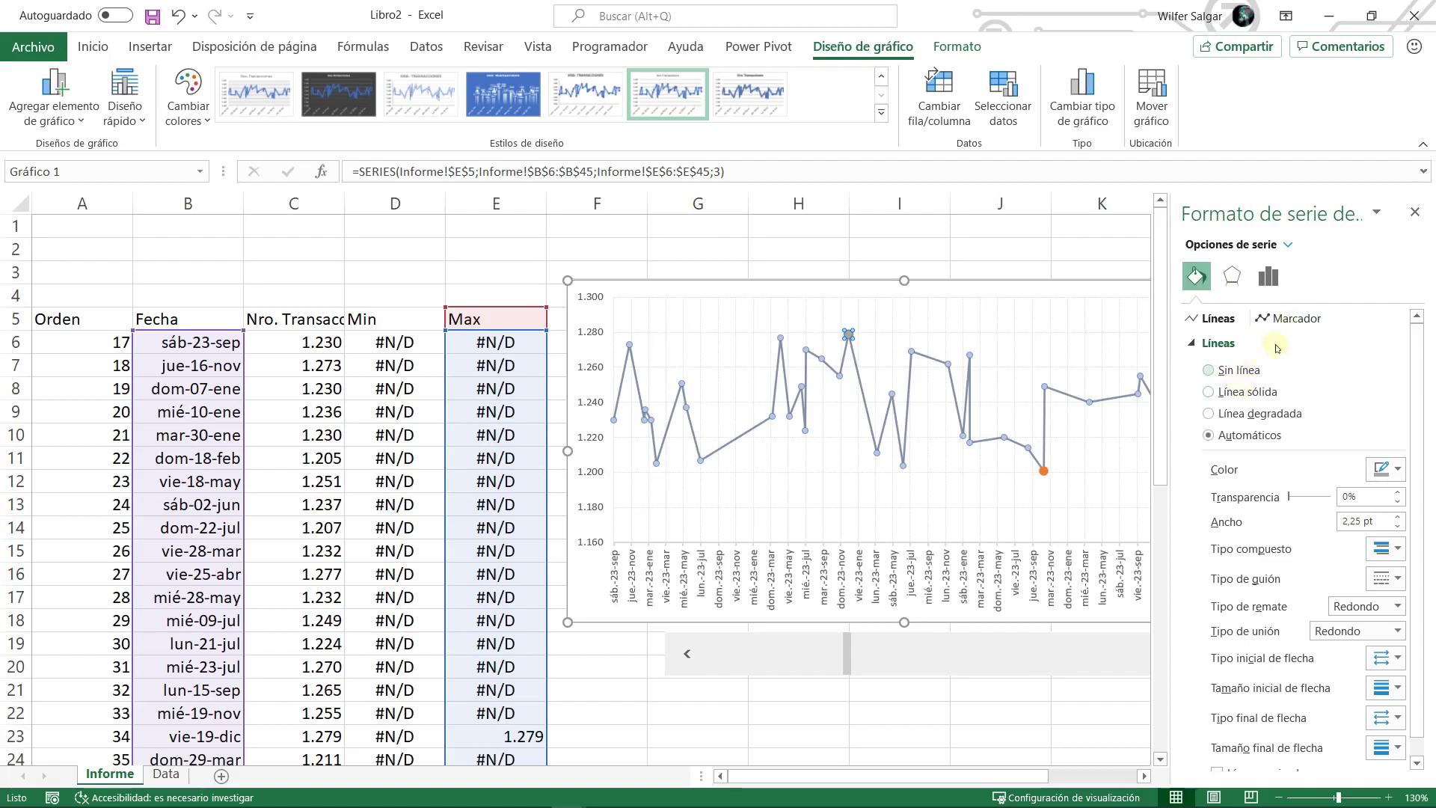
pyautogui.click(1288, 320)
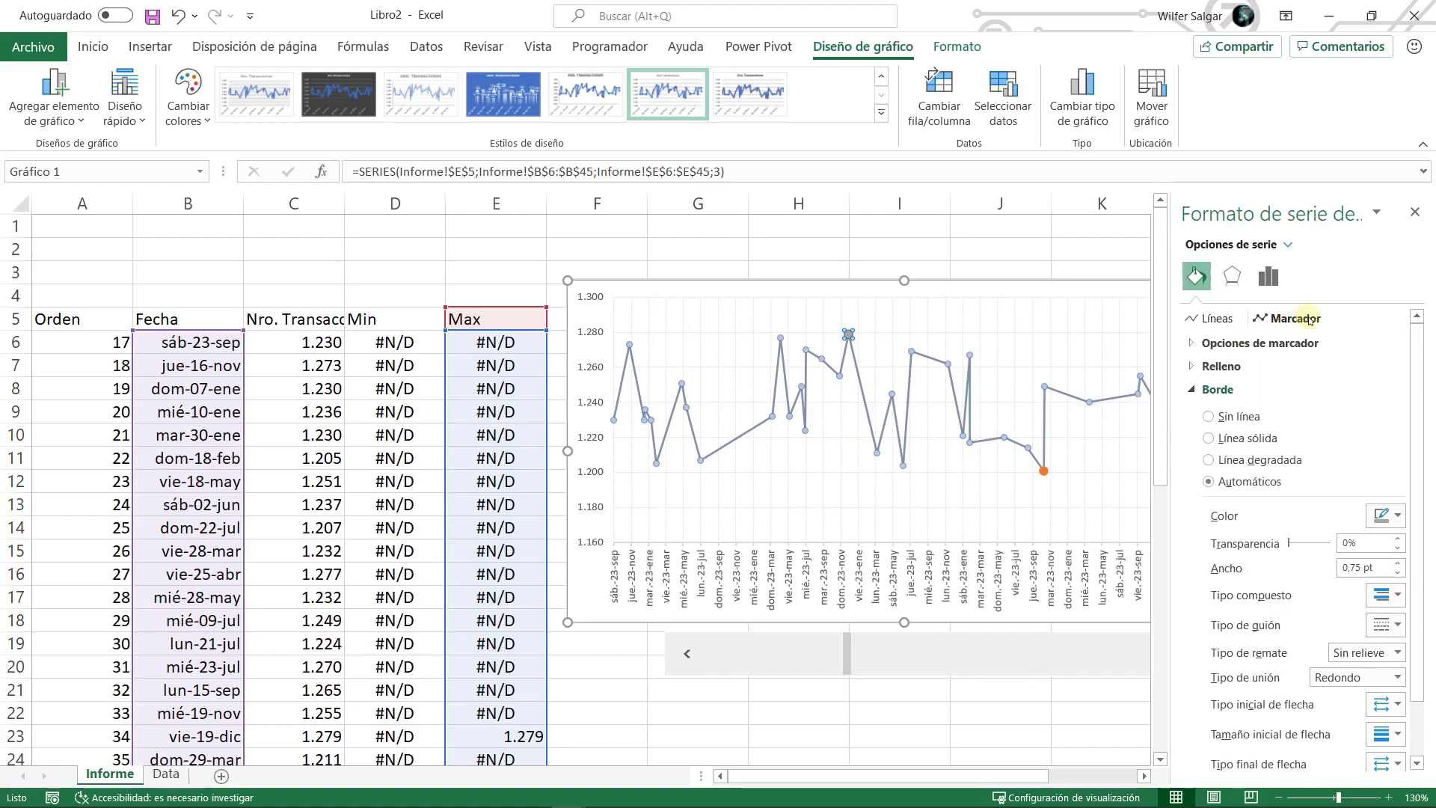
pyautogui.click(1238, 343)
pyautogui.click(1209, 410)
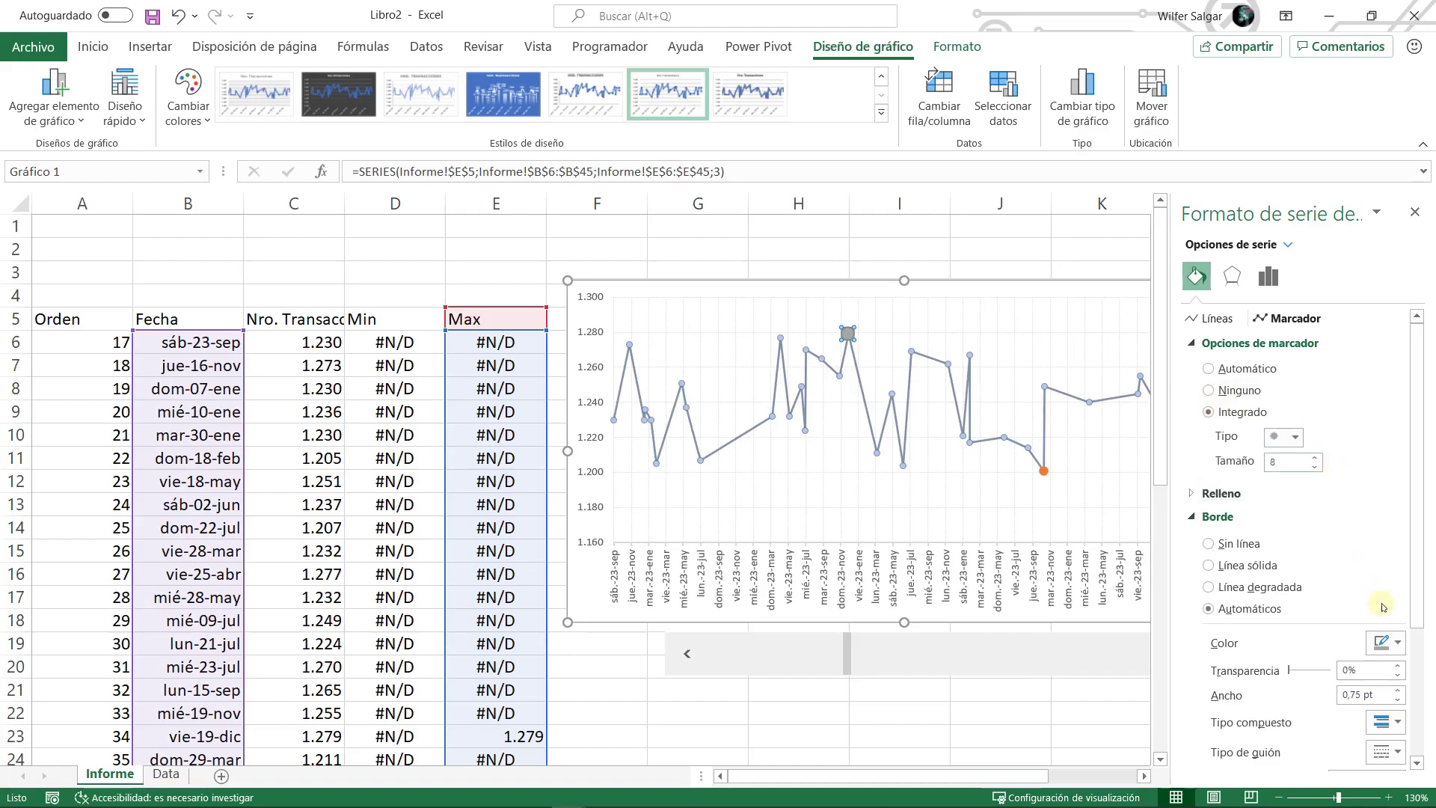
# - Fill the Max series marker with solid green
pyautogui.click(1193, 494)
pyautogui.moveTo(1417, 500); pyautogui.dragTo(1418, 564)
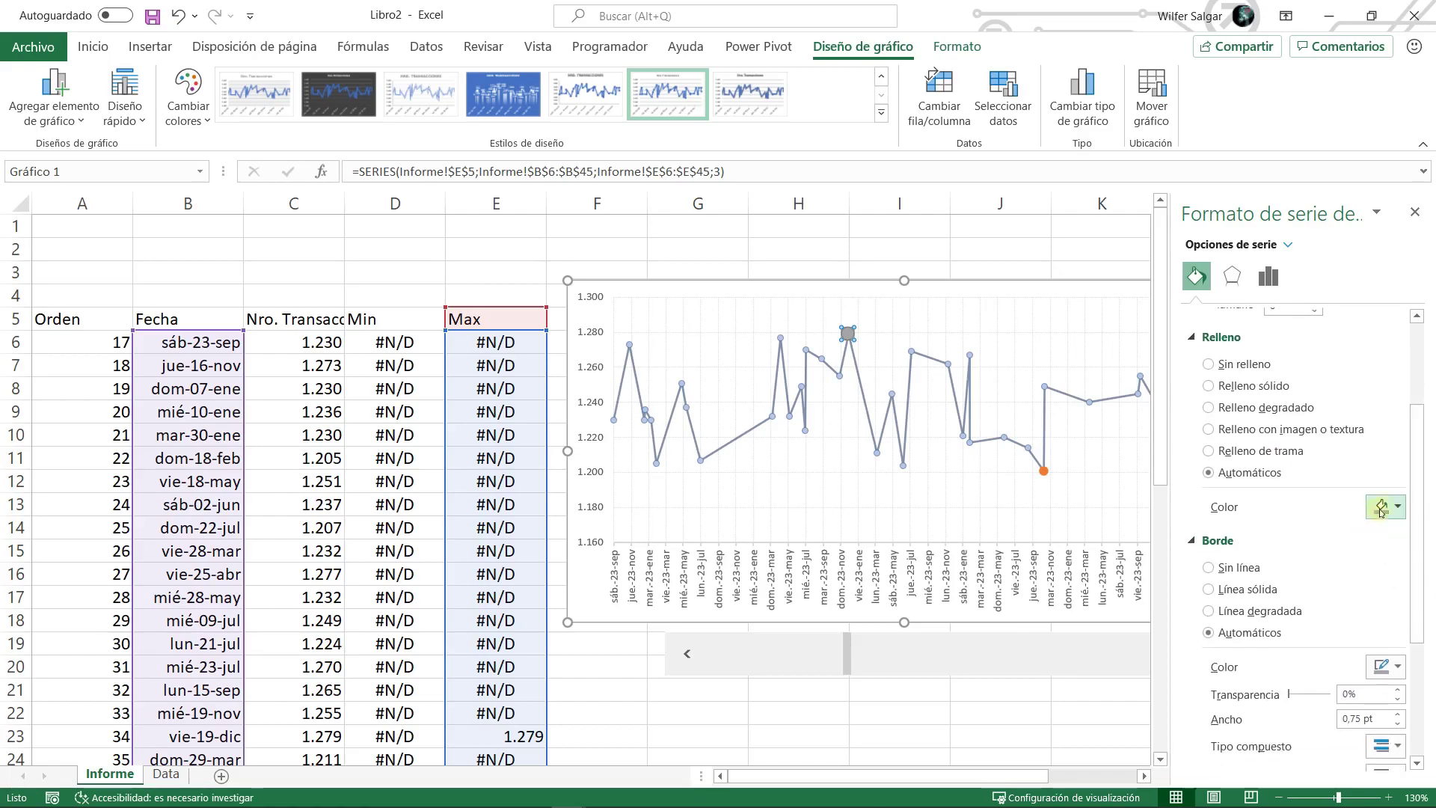
pyautogui.click(1381, 508)
pyautogui.click(1369, 683)
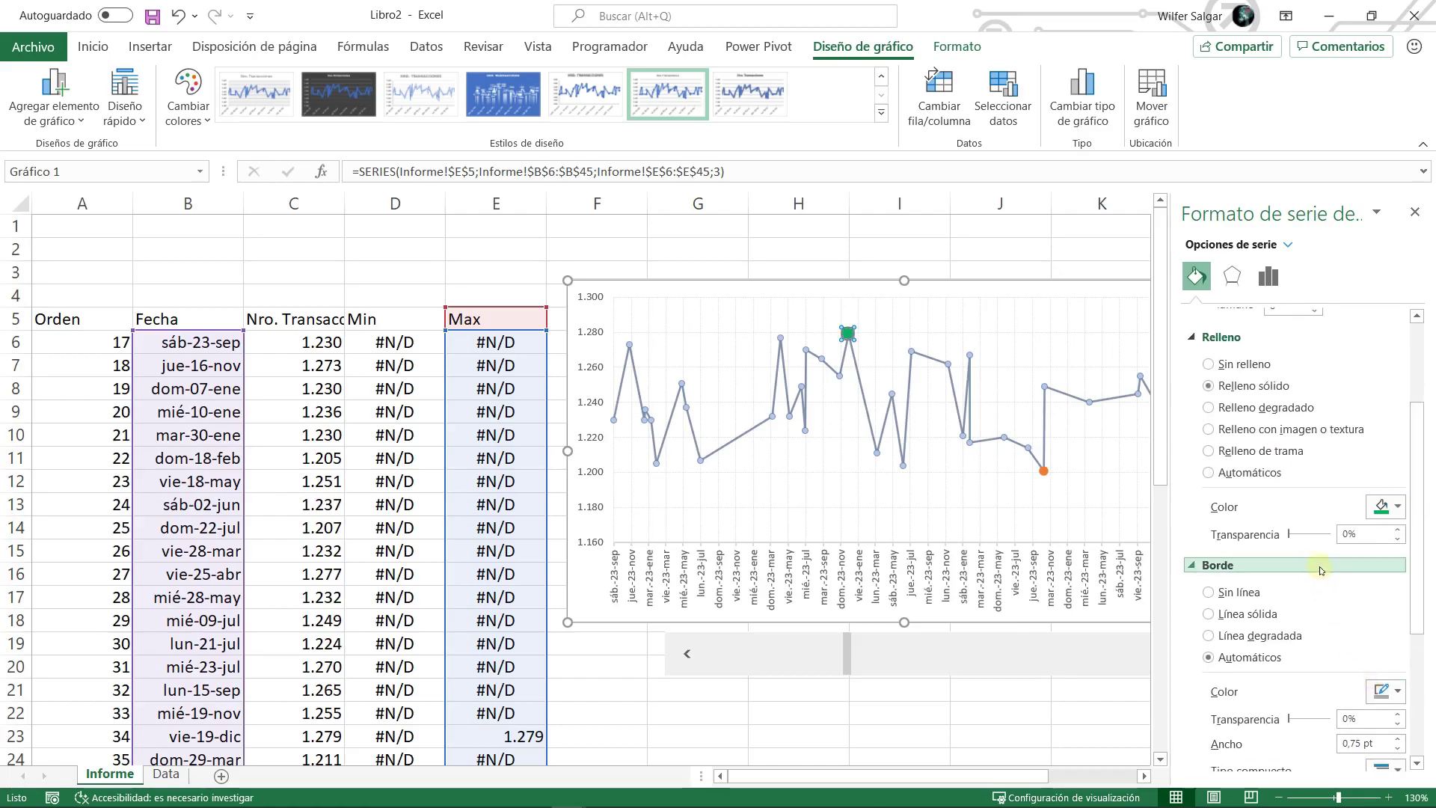
# - Set the Max marker's fill transparency to 30% and its border to a solid line
pyautogui.click(1340, 534)
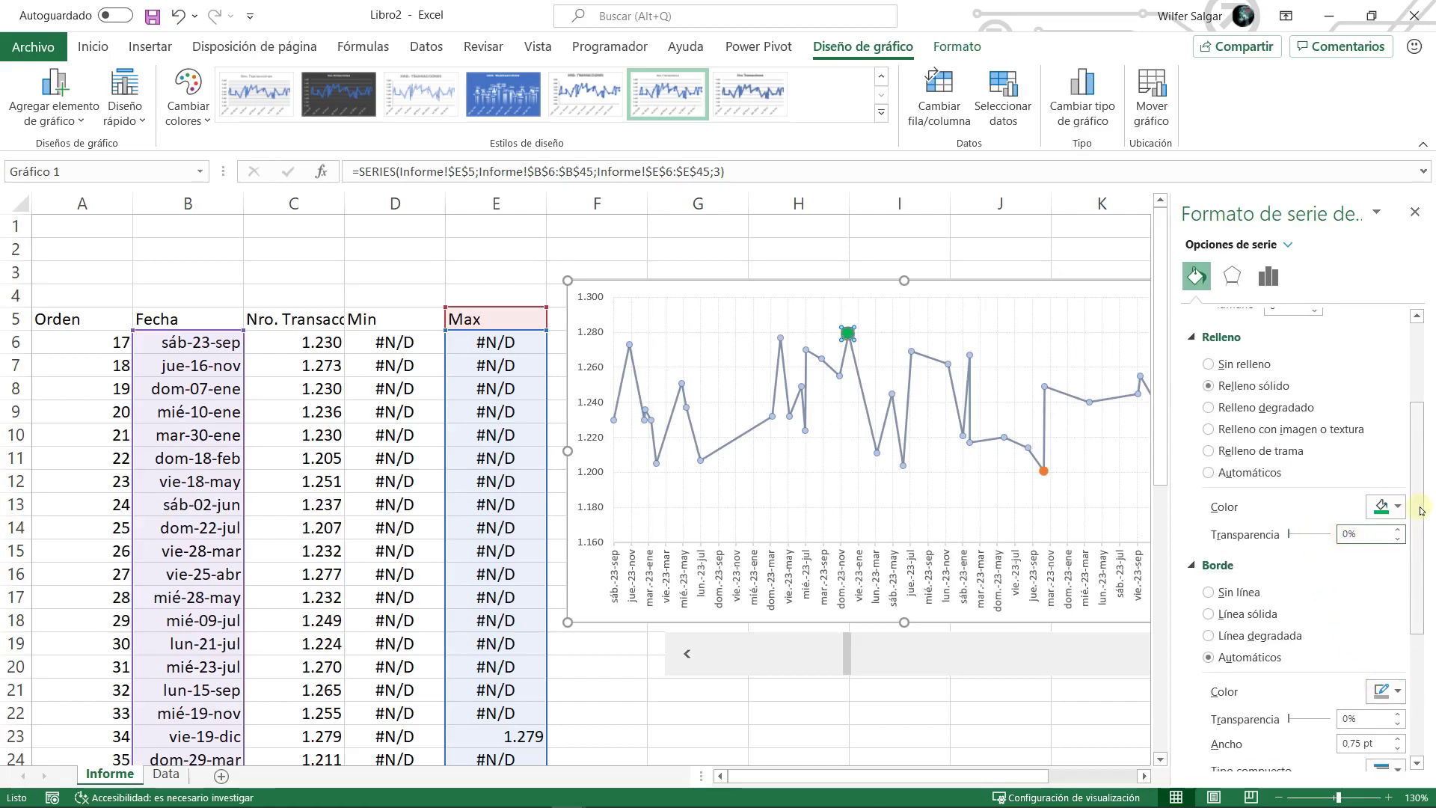
pyautogui.write('3')
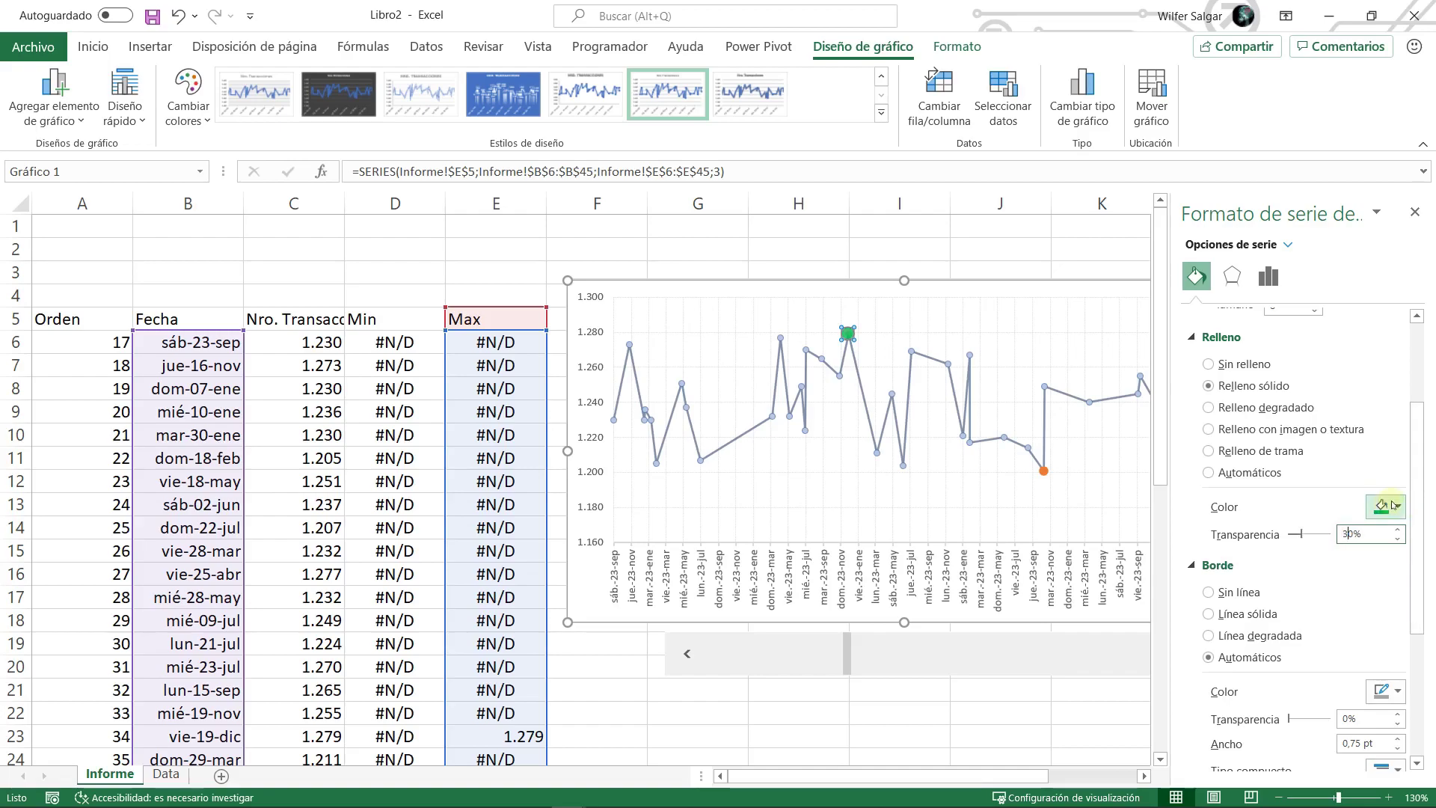
pyautogui.press('BackSpace')
pyautogui.write('4')
pyautogui.click(1251, 615)
pyautogui.click(1345, 534)
pyautogui.press('Delete')
pyautogui.write('3')
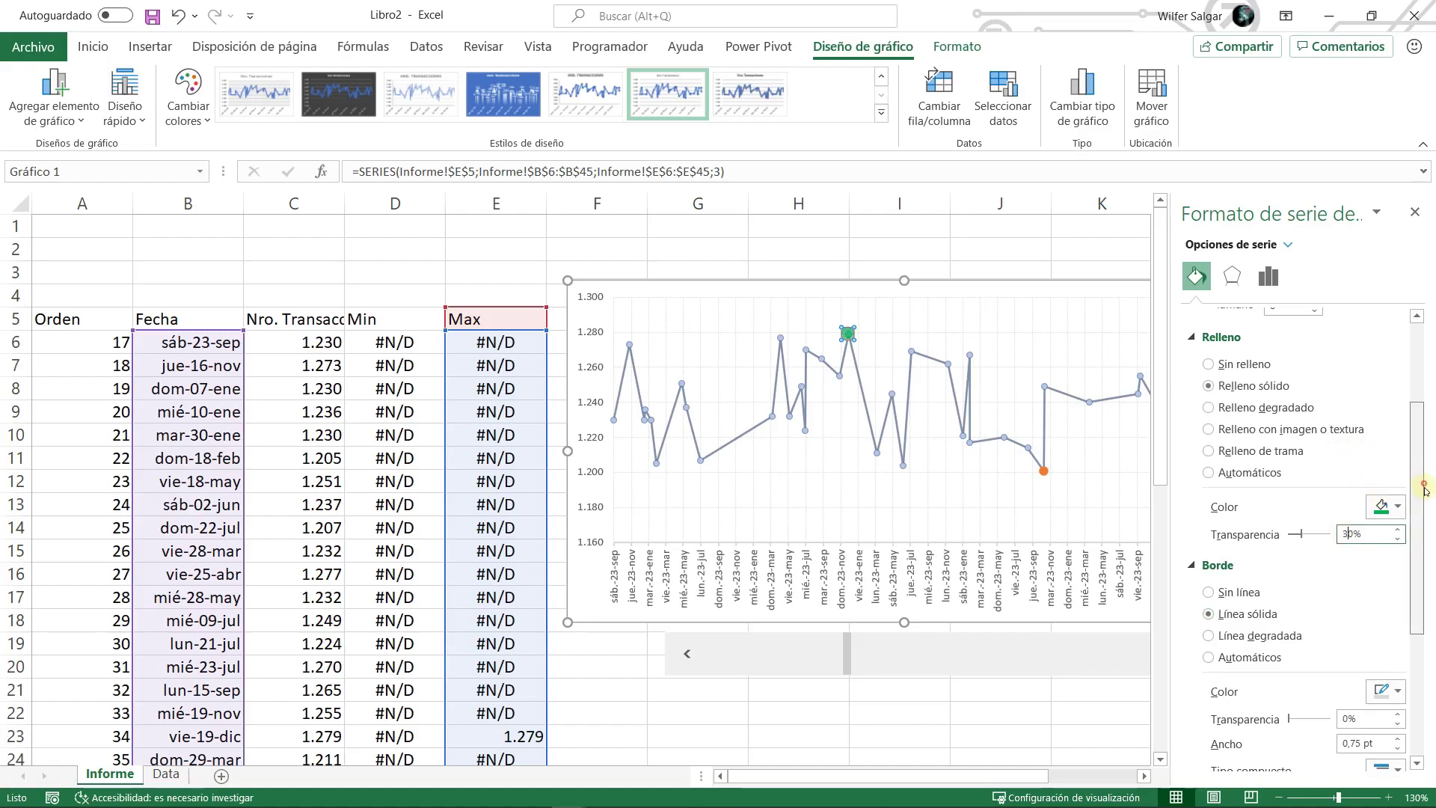
pyautogui.scroll(-2, 1422, 518)
pyautogui.moveTo(1422, 518); pyautogui.dragTo(1420, 402)
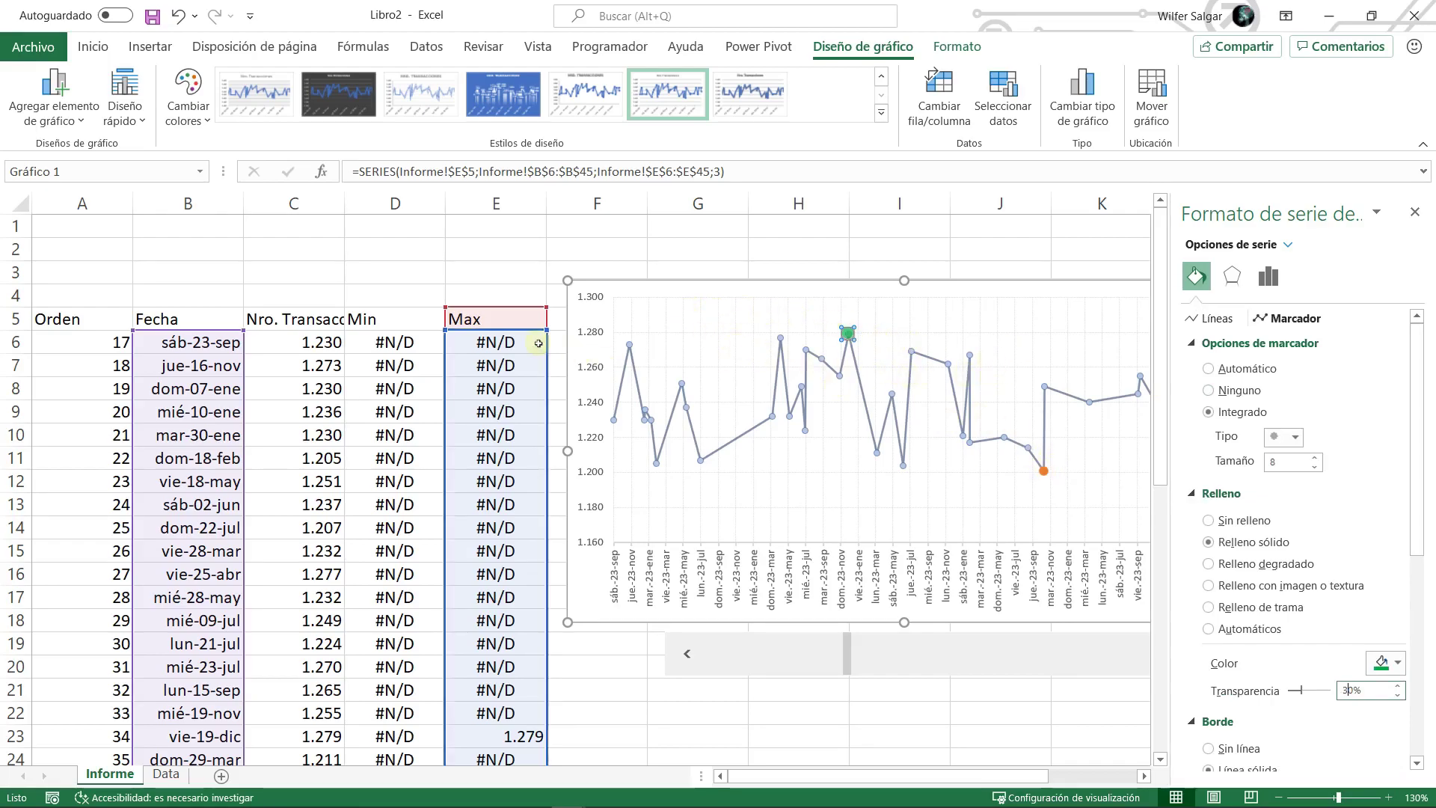
# - Give the chart's Min series a built-in (Integrado) round marker of size 8
pyautogui.click(1046, 473)
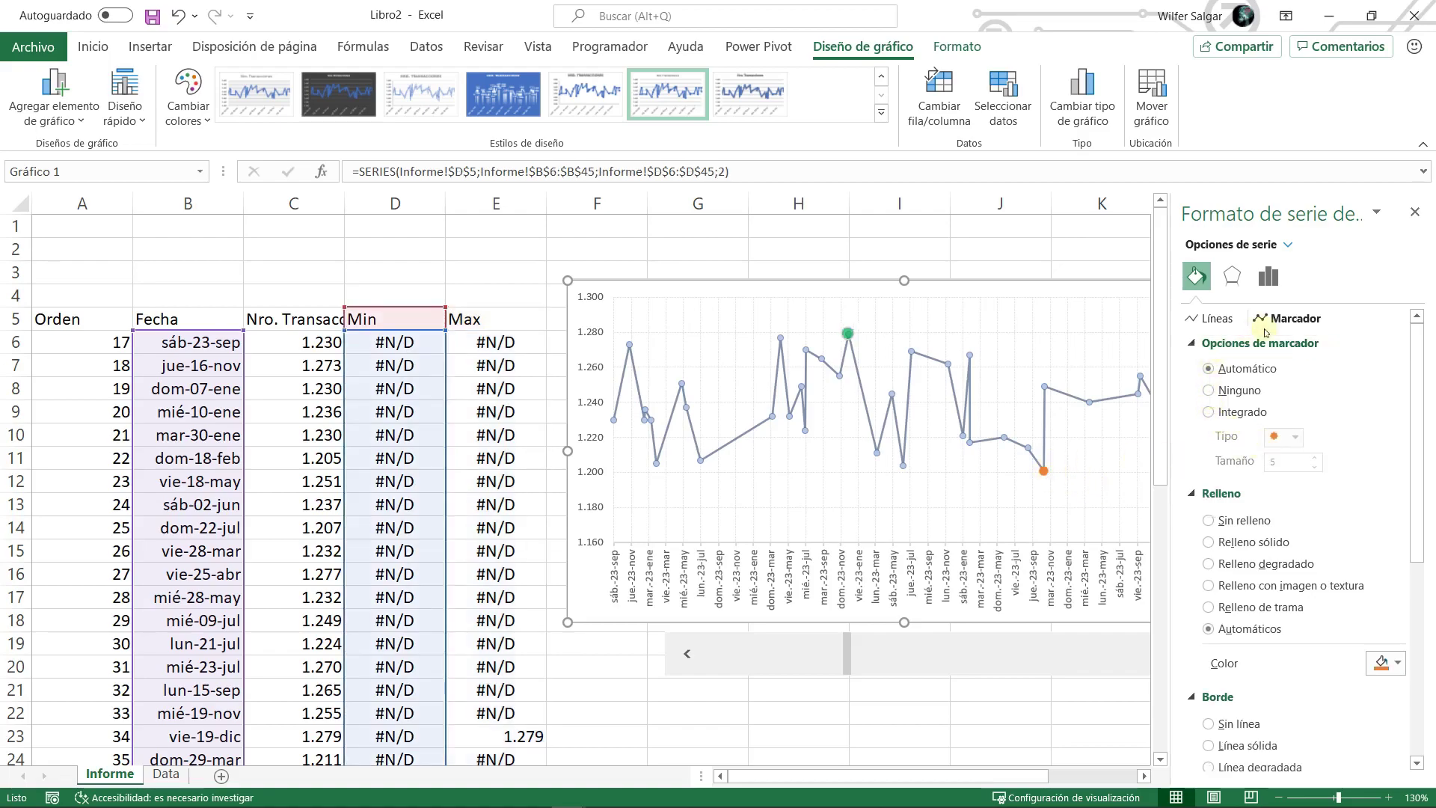
pyautogui.click(1225, 413)
pyautogui.click(1295, 438)
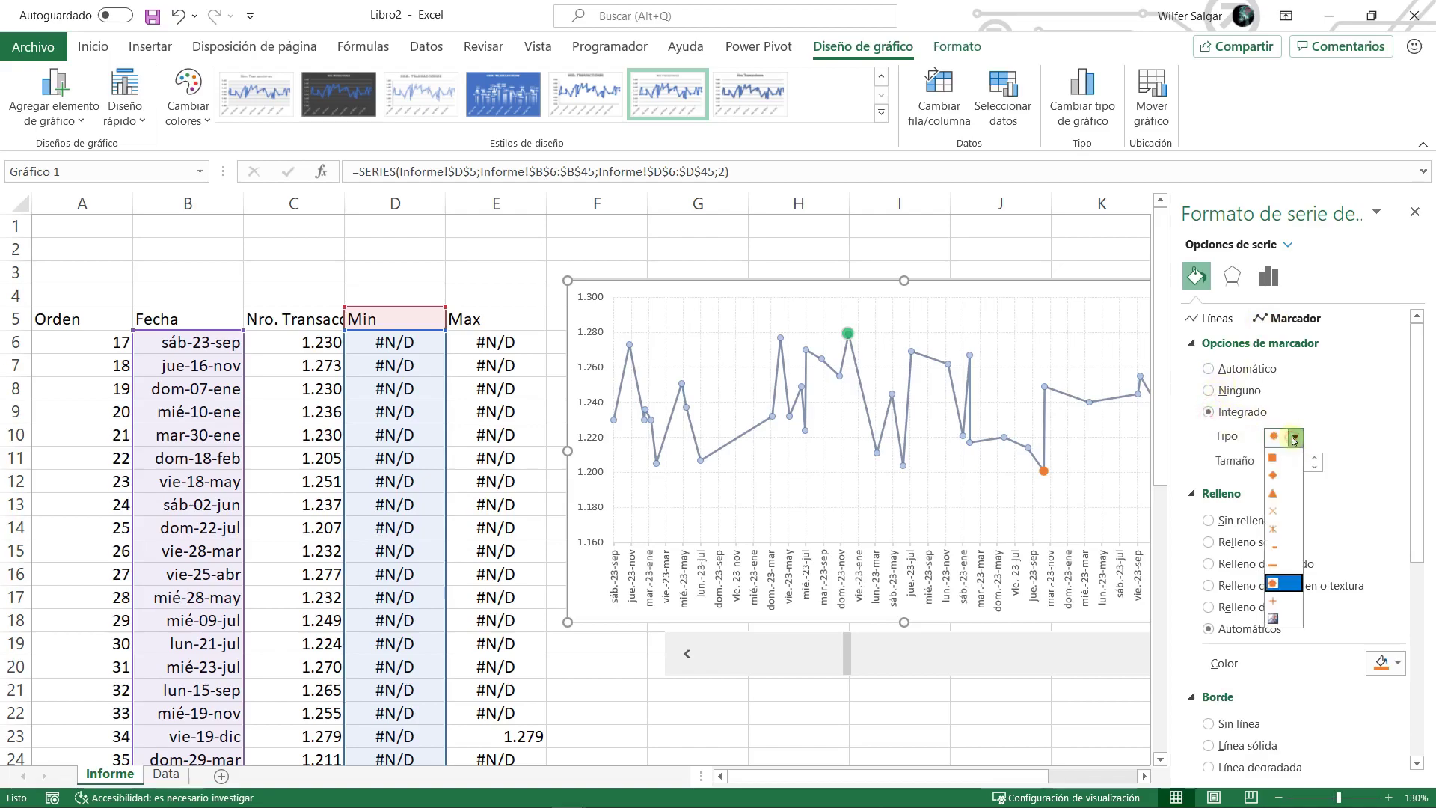
pyautogui.click(1283, 586)
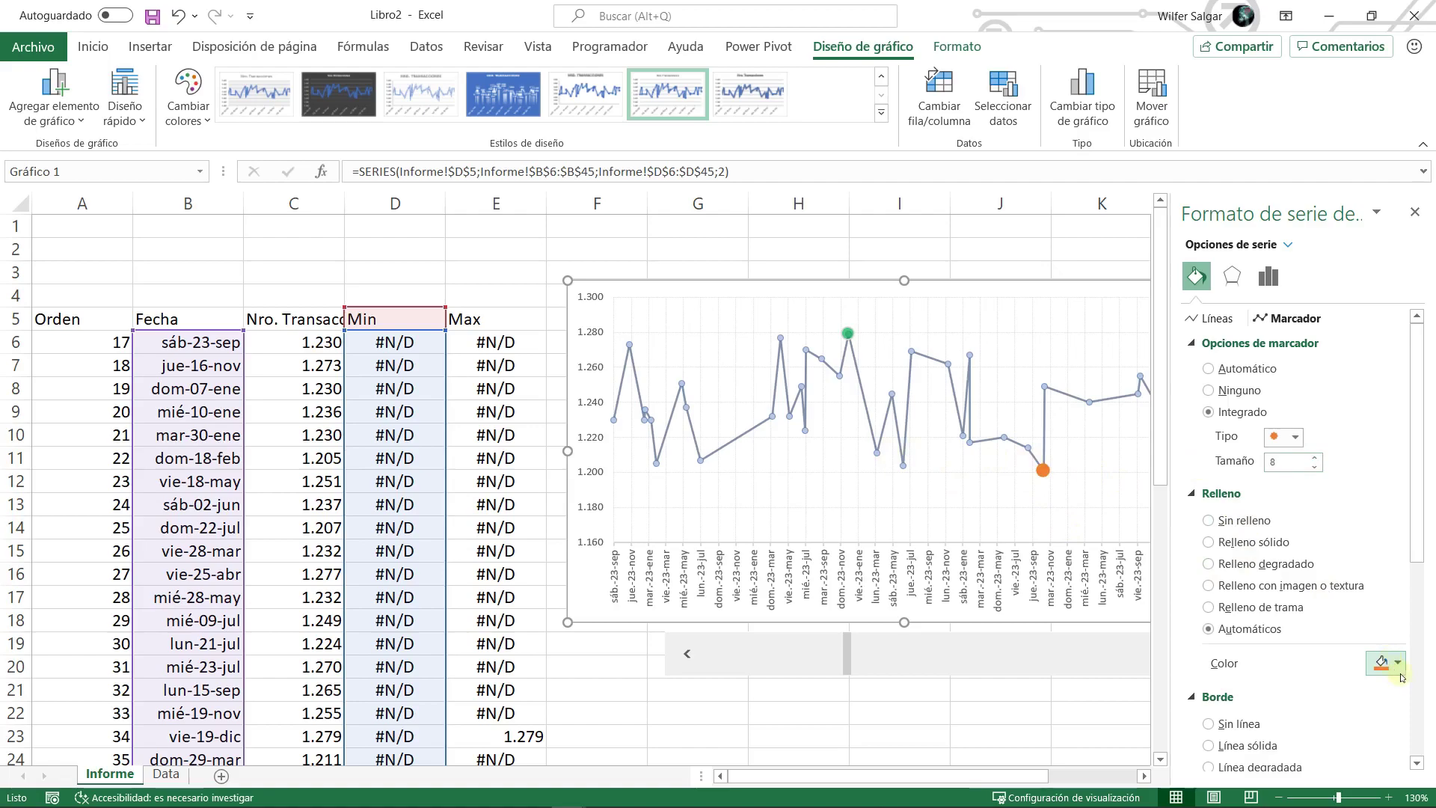
# - Fill the Min marker with solid red at 30% transparency and set its border to no line
pyautogui.moveTo(1421, 499); pyautogui.dragTo(1421, 610)
pyautogui.click(1390, 444)
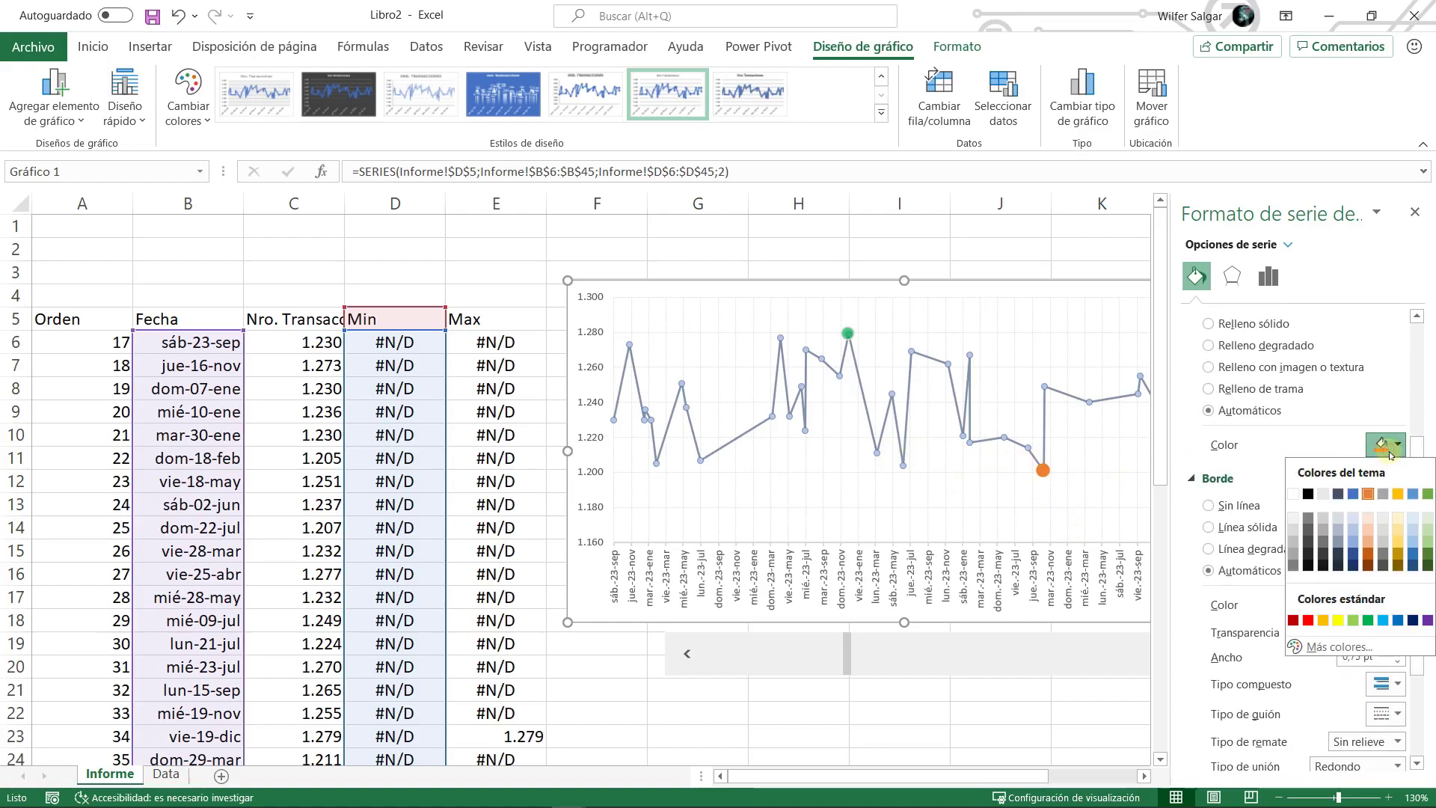
pyautogui.click(1308, 621)
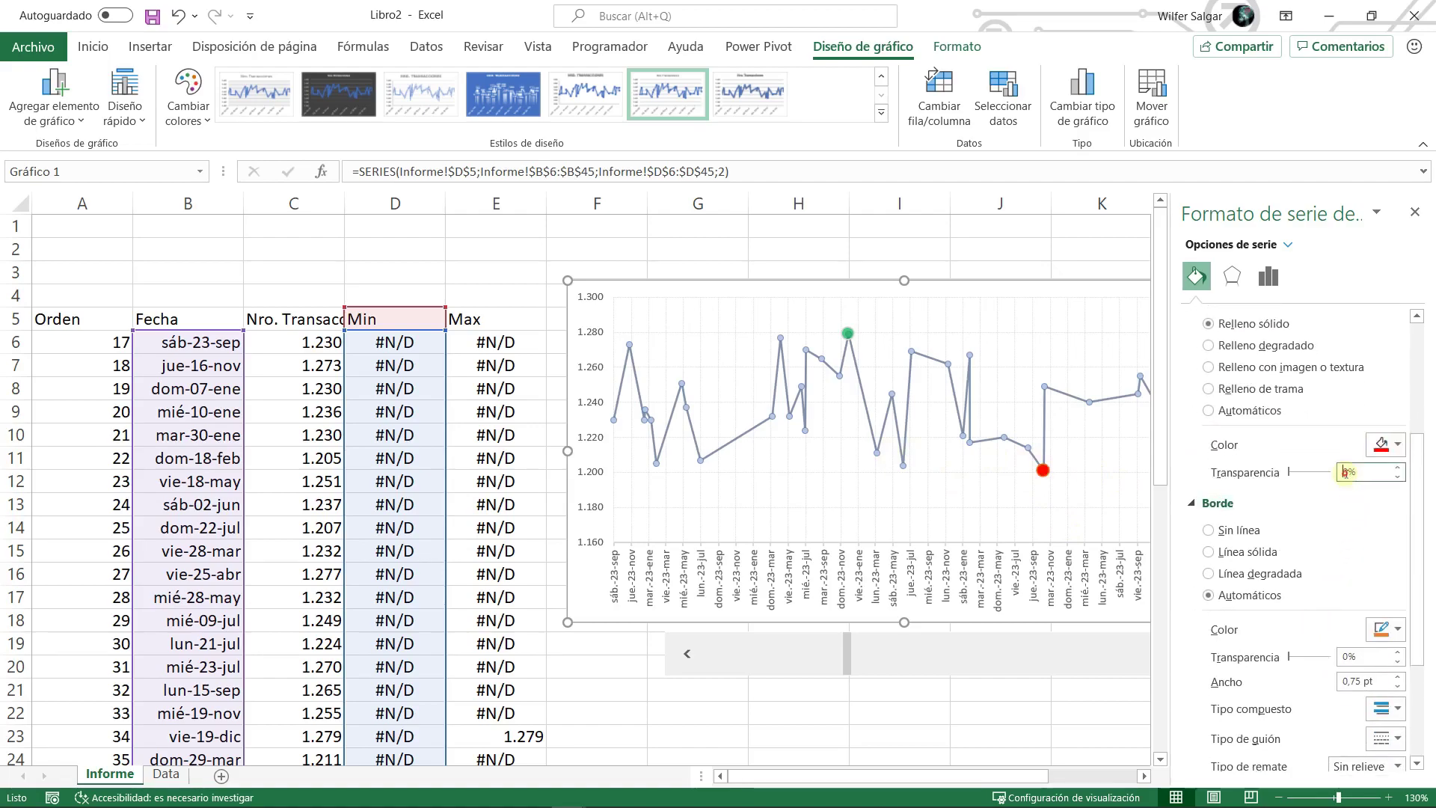
pyautogui.write('30')
pyautogui.press('Return')
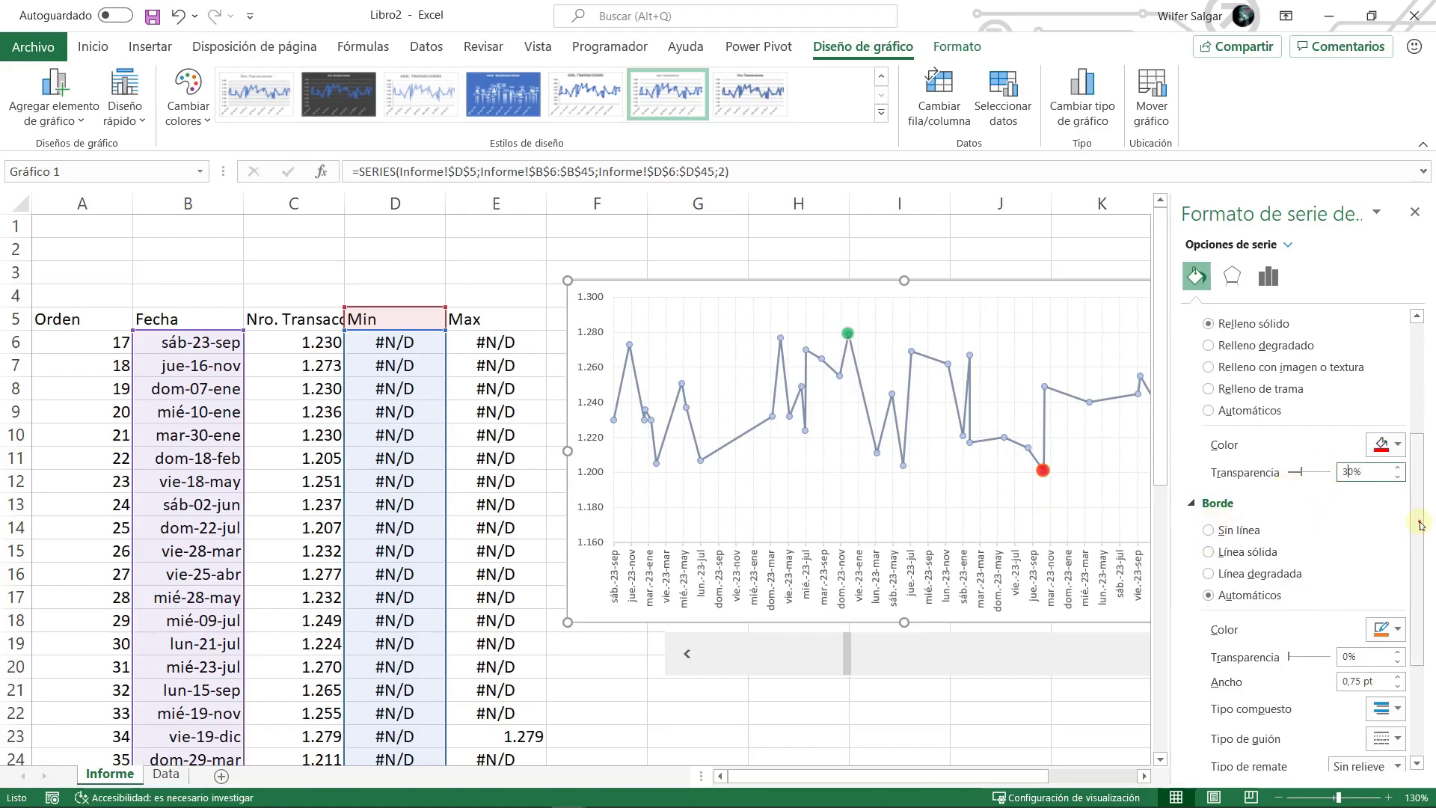
pyautogui.click(1234, 532)
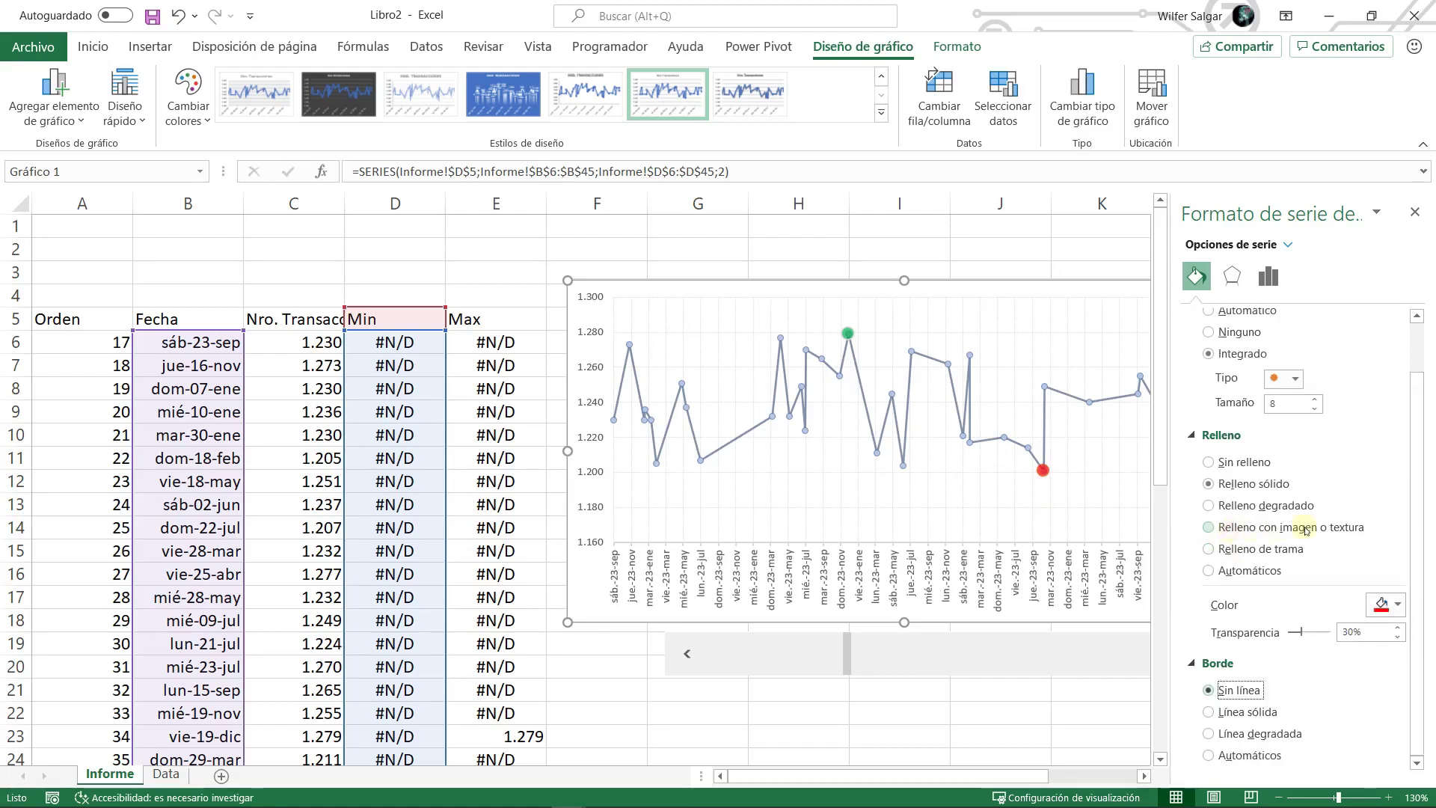
pyautogui.moveTo(1411, 504); pyautogui.dragTo(1424, 391)
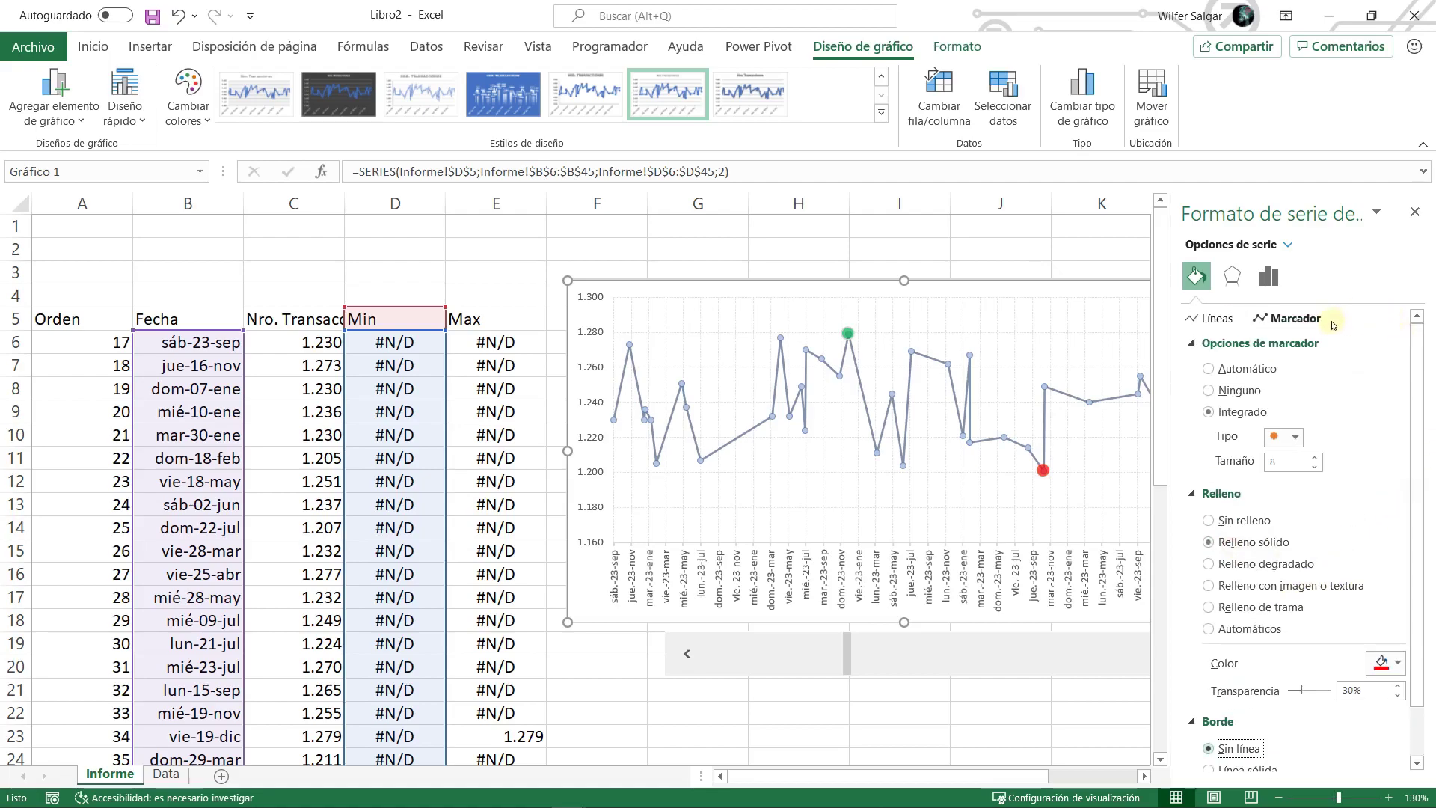
# - Set the border of the chart's Max series marker to no line
pyautogui.click(848, 334)
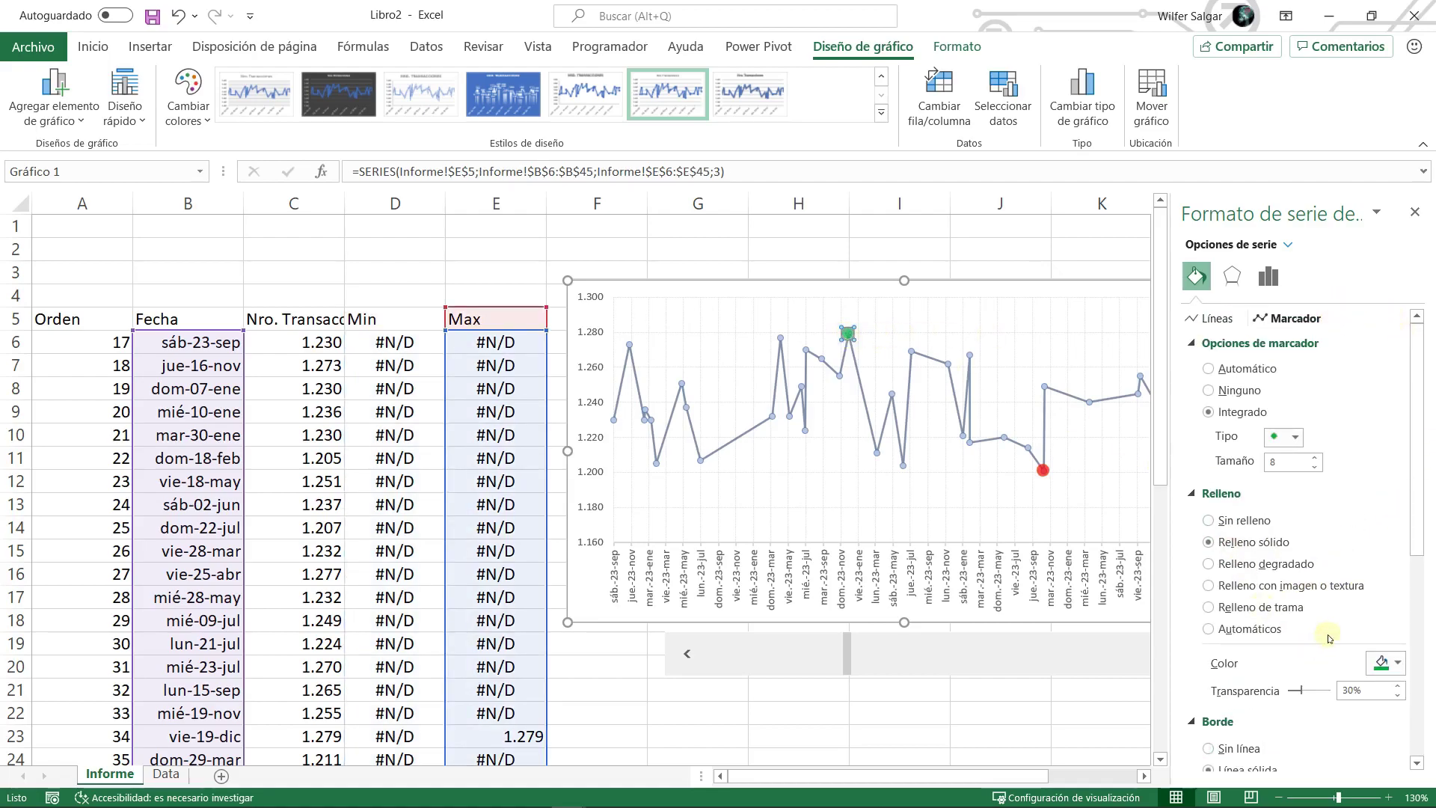
pyautogui.moveTo(1413, 504); pyautogui.dragTo(1425, 597)
pyautogui.click(1209, 602)
pyautogui.click(1419, 484)
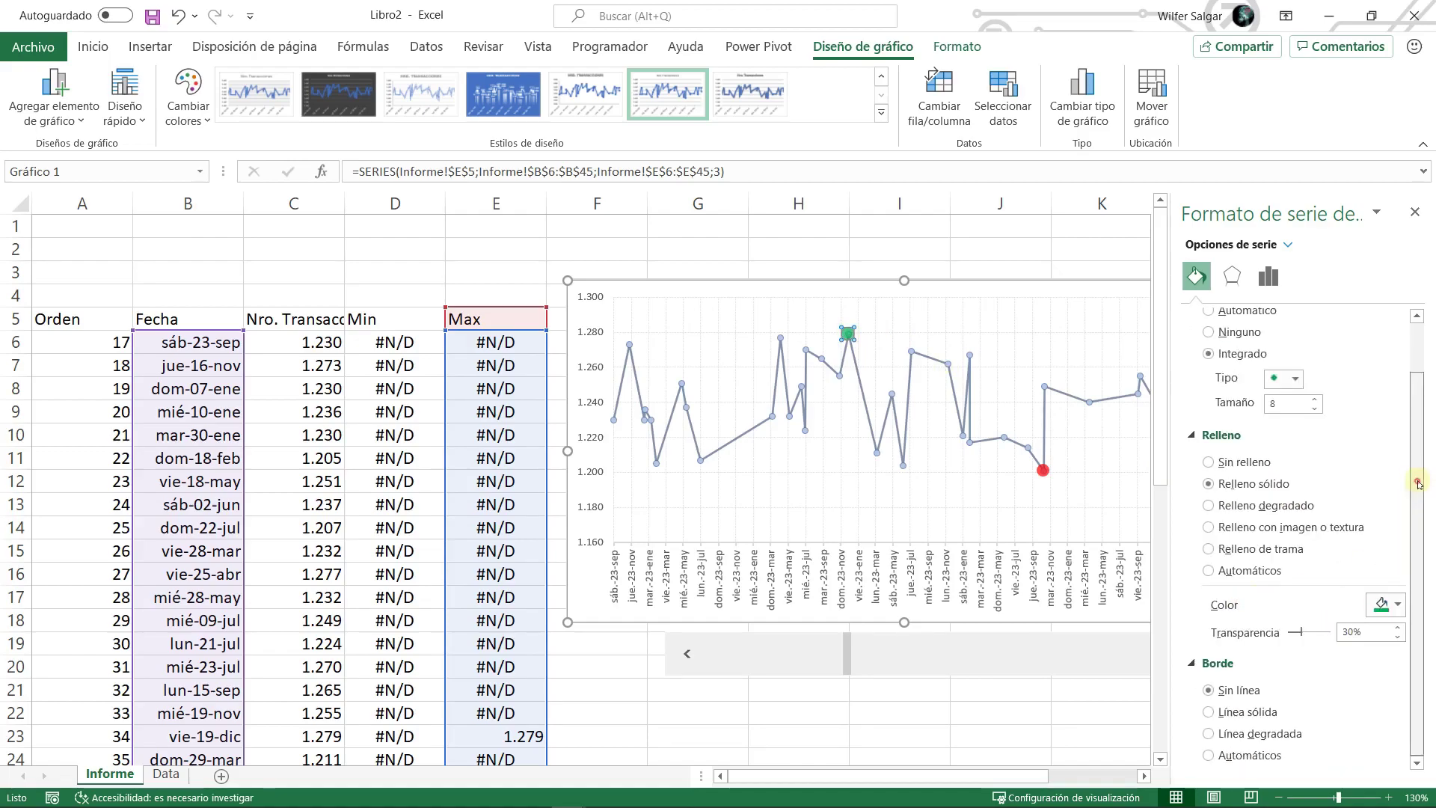
pyautogui.moveTo(1419, 483); pyautogui.dragTo(1420, 428)
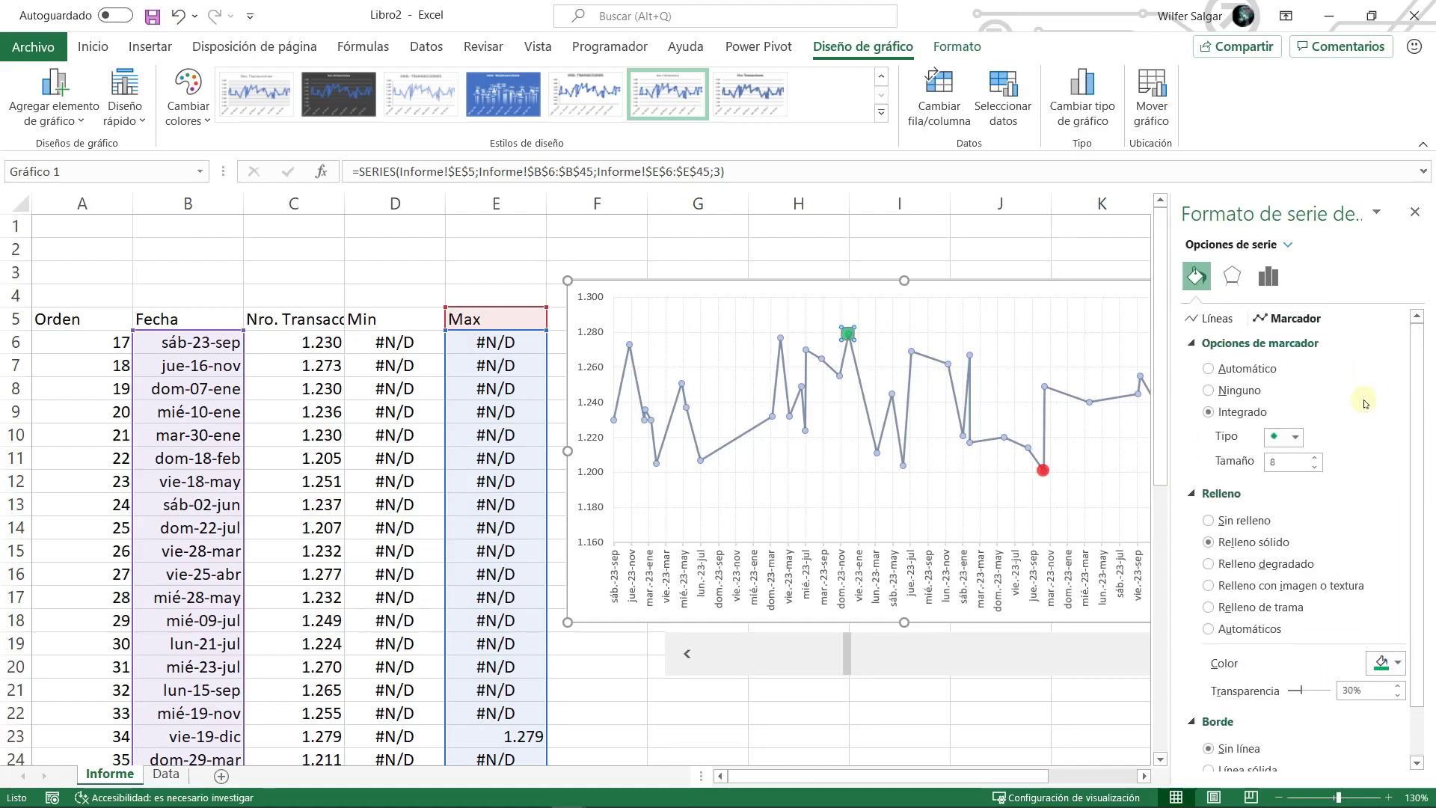
# - Try a solid border line on the Max marker, switch it back to no line and close the formatting pane
pyautogui.scroll(-2, 1418, 535)
pyautogui.click(1238, 711)
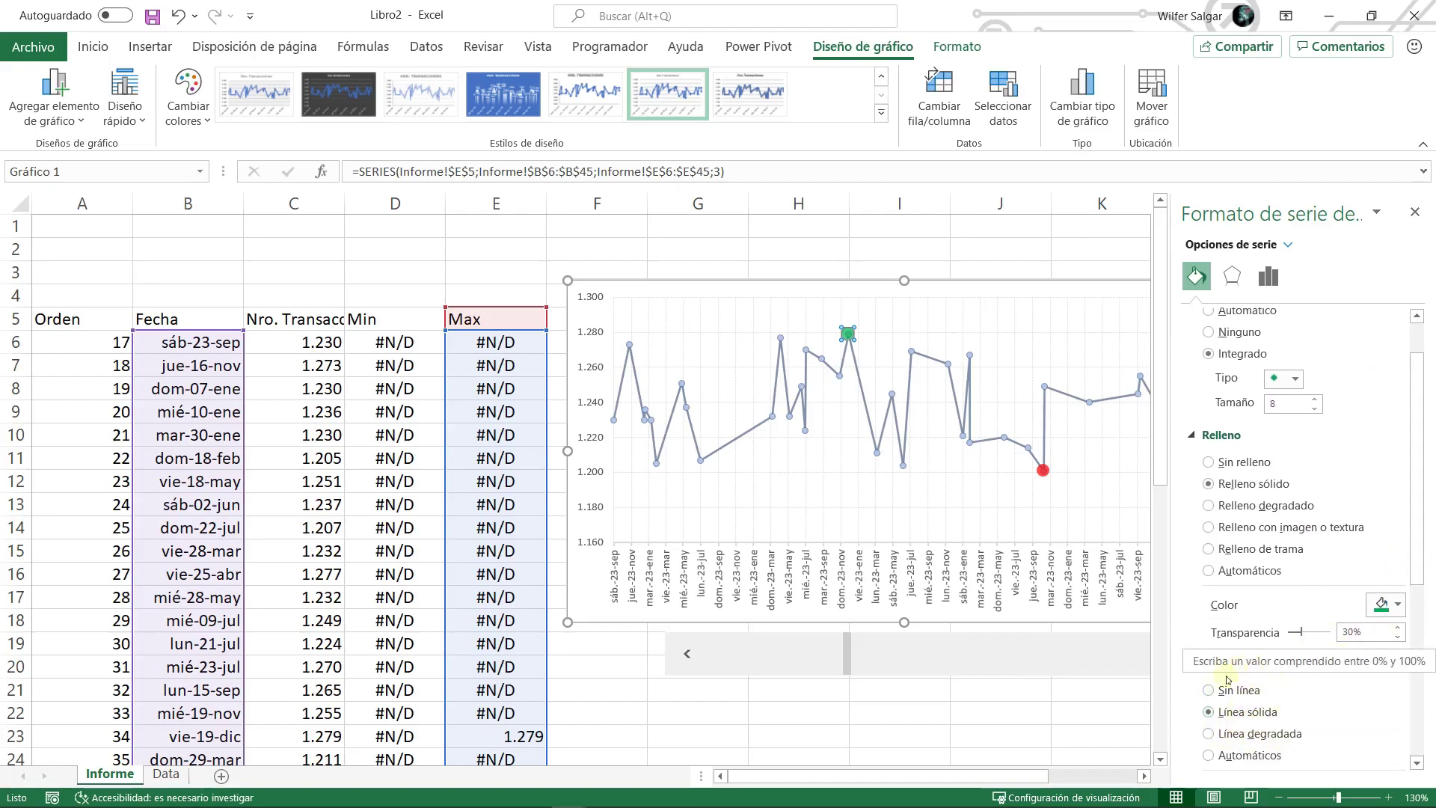
pyautogui.scroll(2, 1416, 532)
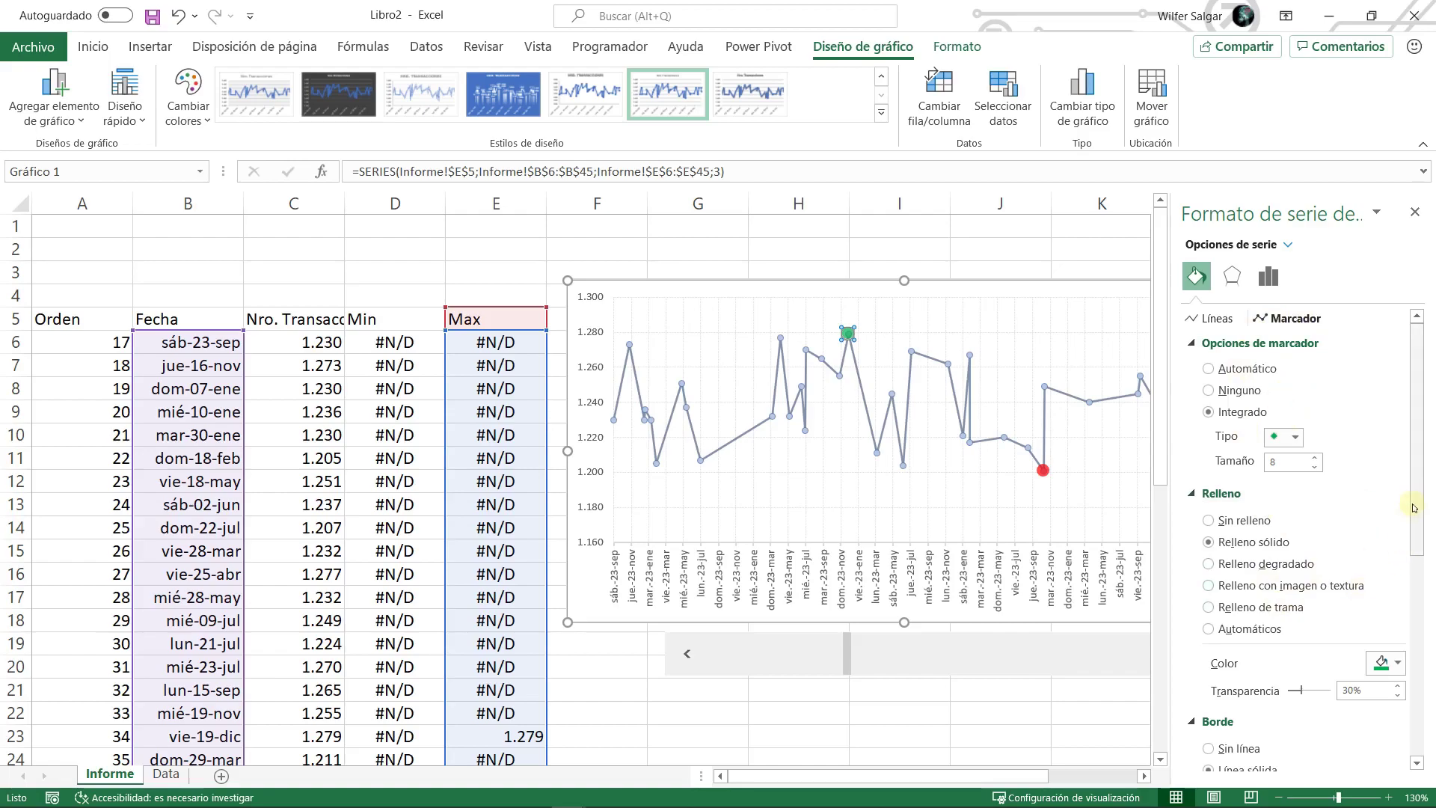
pyautogui.click(1236, 742)
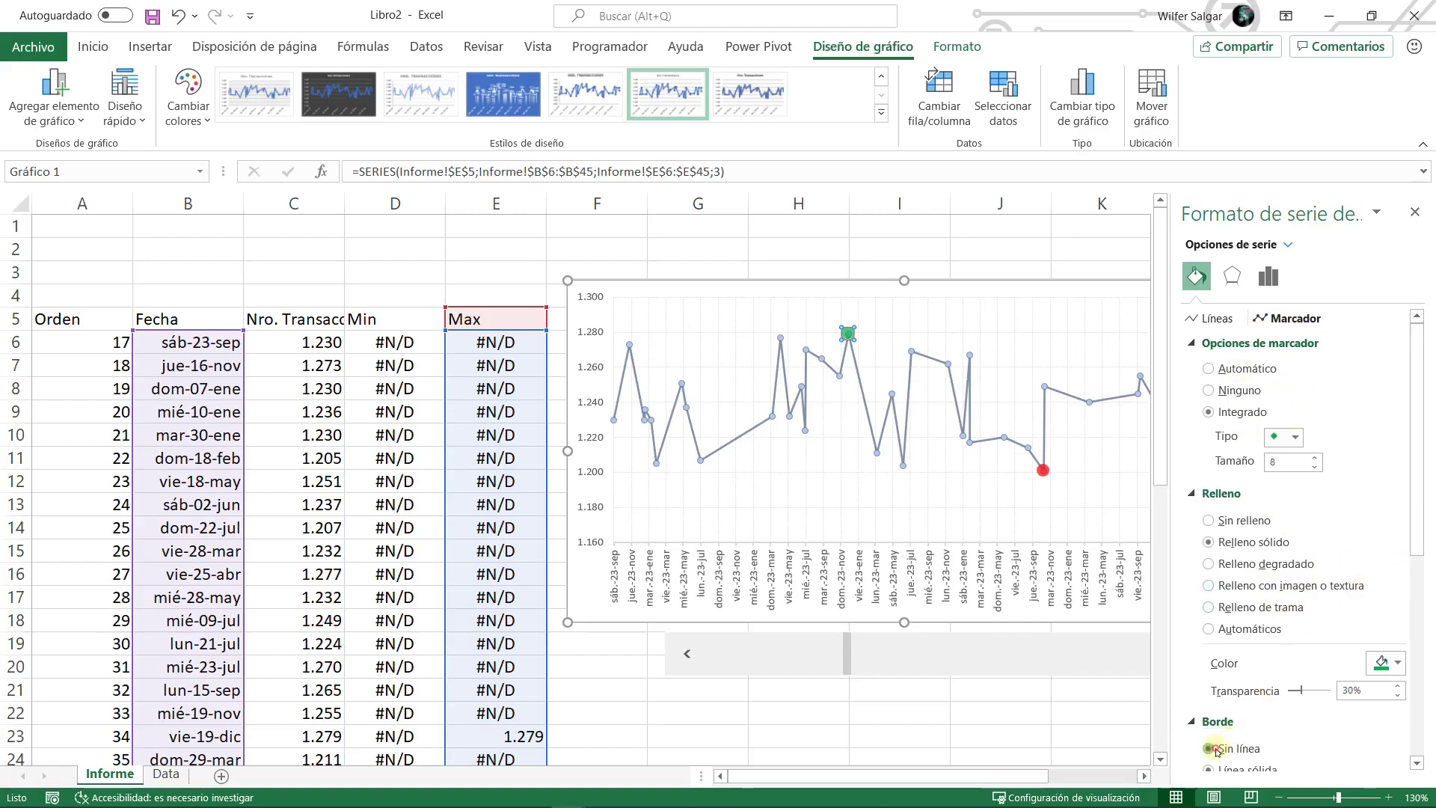
pyautogui.click(1020, 695)
pyautogui.click(1415, 212)
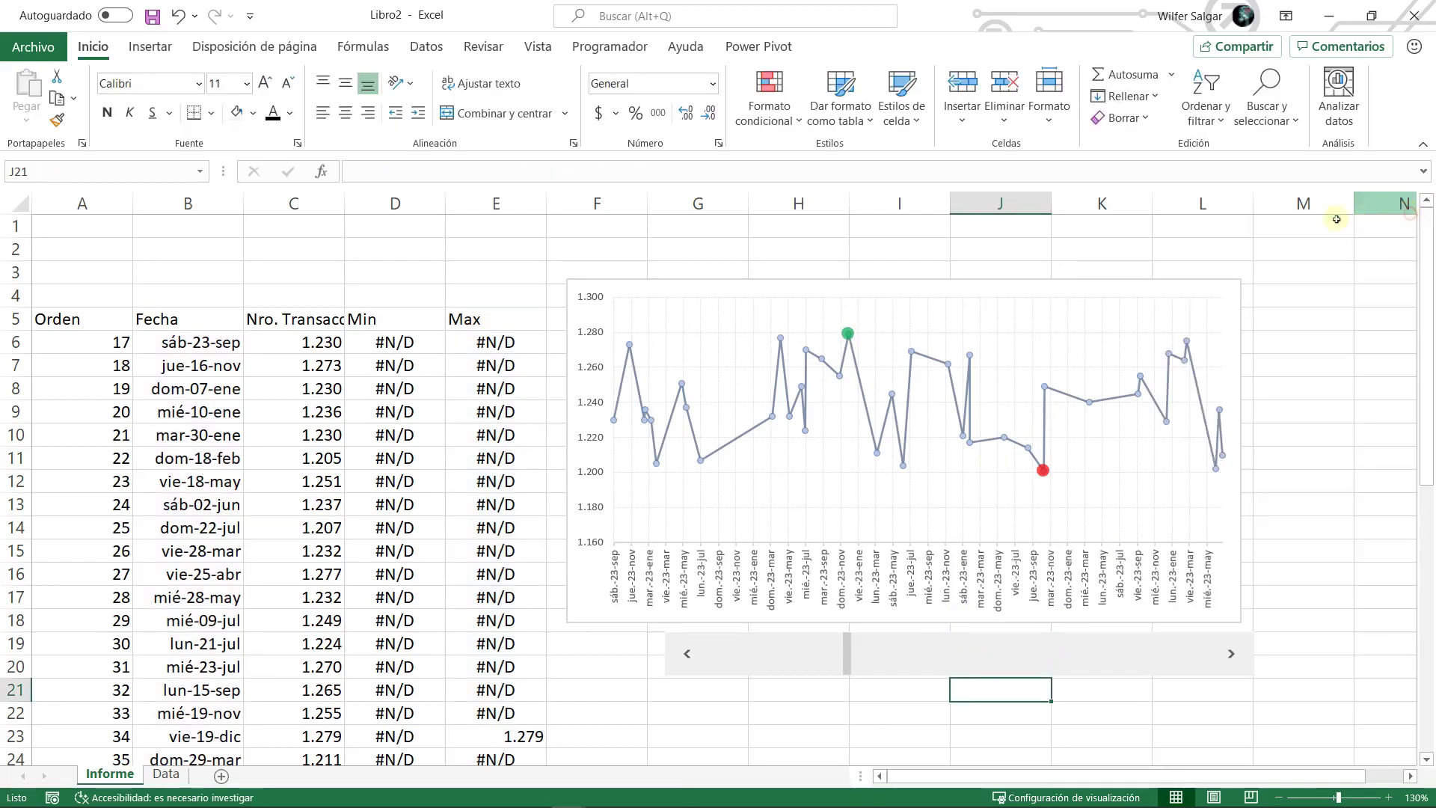
# - Shift the chart's date window forward to start at order 27 to check the formatted minimum and maximum markers
pyautogui.click(851, 327)
pyautogui.click(867, 319)
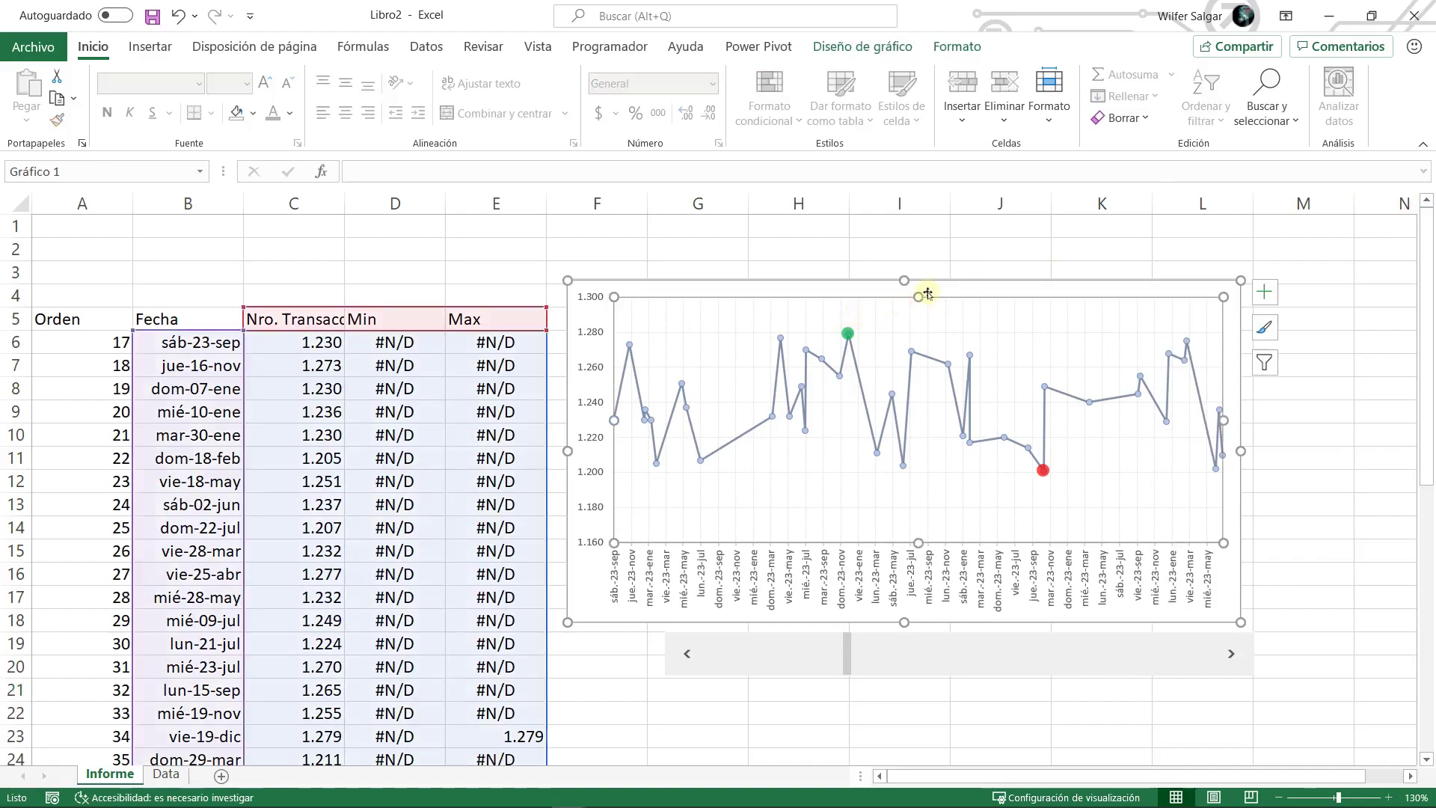
pyautogui.click(1233, 653)
pyautogui.click(1233, 654)
pyautogui.click(1233, 654)
pyautogui.click(1232, 655)
pyautogui.click(1232, 655)
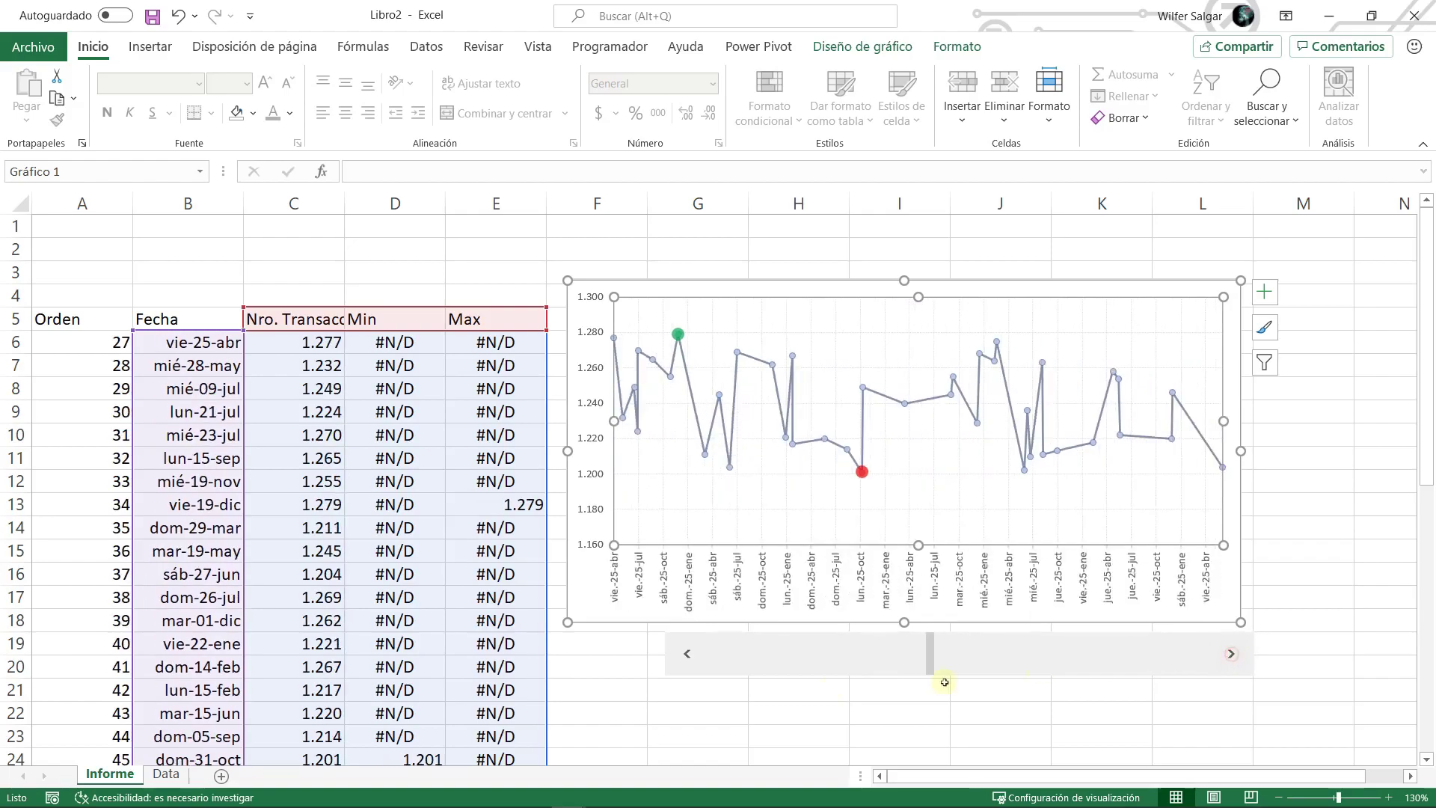
# - Move the chart's date window back to order 1 to check how the markers follow the earliest records
pyautogui.click(680, 657)
pyautogui.click(680, 658)
pyautogui.click(680, 658)
pyautogui.click(680, 657)
pyautogui.click(680, 658)
pyautogui.click(680, 657)
pyautogui.click(679, 656)
pyautogui.click(678, 656)
pyautogui.click(679, 656)
pyautogui.click(679, 656)
pyautogui.click(678, 656)
pyautogui.click(679, 656)
pyautogui.click(680, 656)
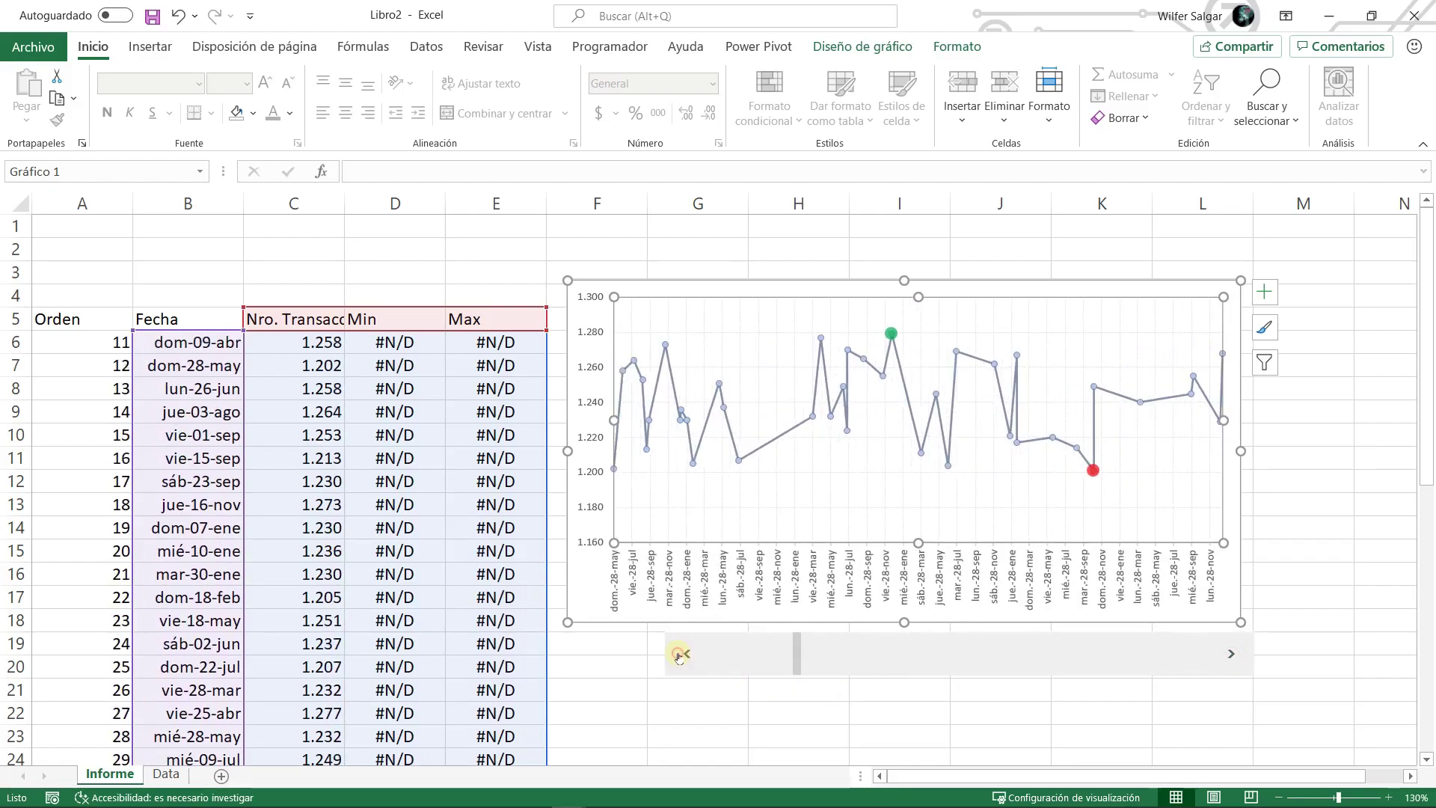
pyautogui.click(677, 653)
pyautogui.moveTo(792, 661); pyautogui.dragTo(738, 657)
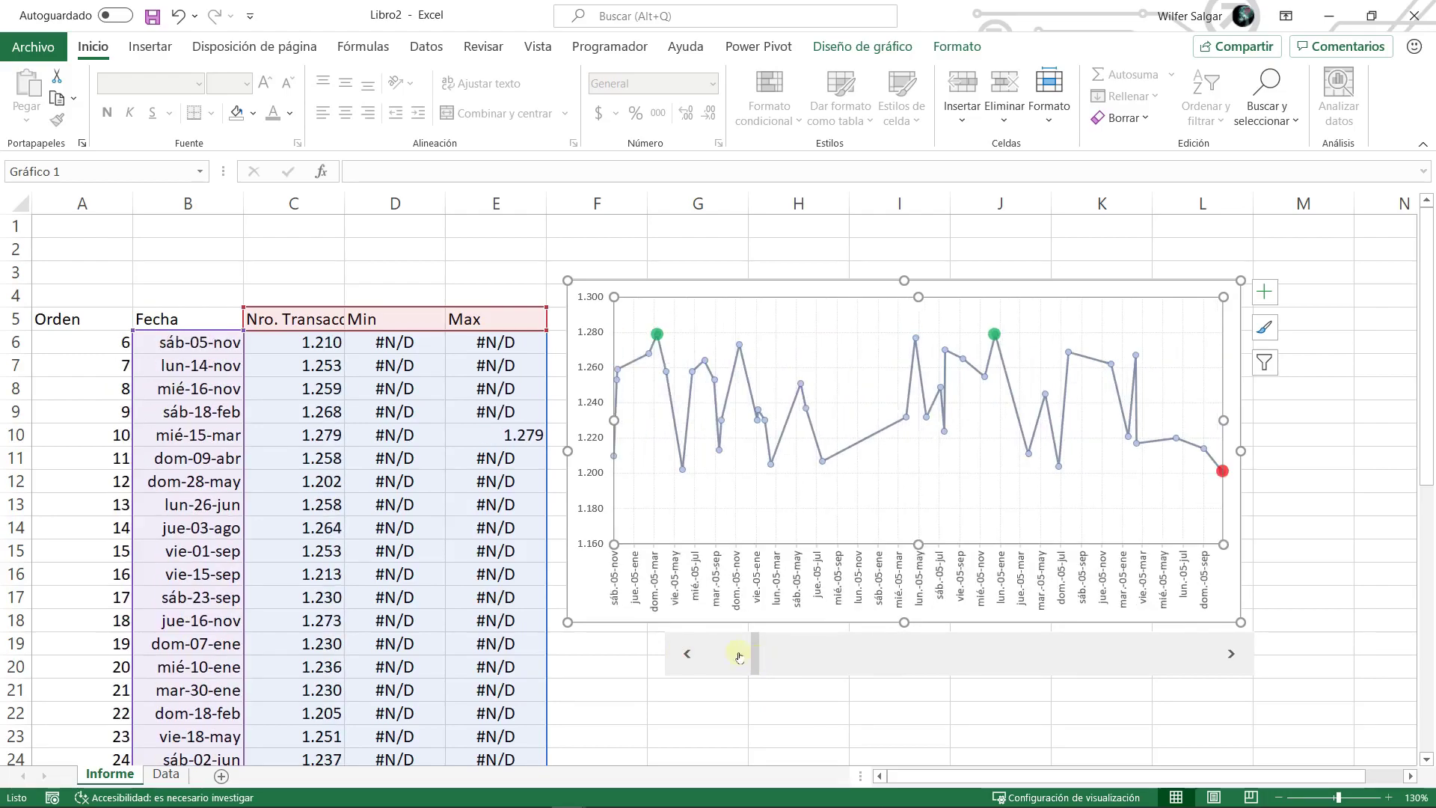
pyautogui.click(680, 656)
pyautogui.click(679, 656)
pyautogui.click(680, 656)
pyautogui.click(679, 656)
pyautogui.click(679, 657)
pyautogui.click(679, 658)
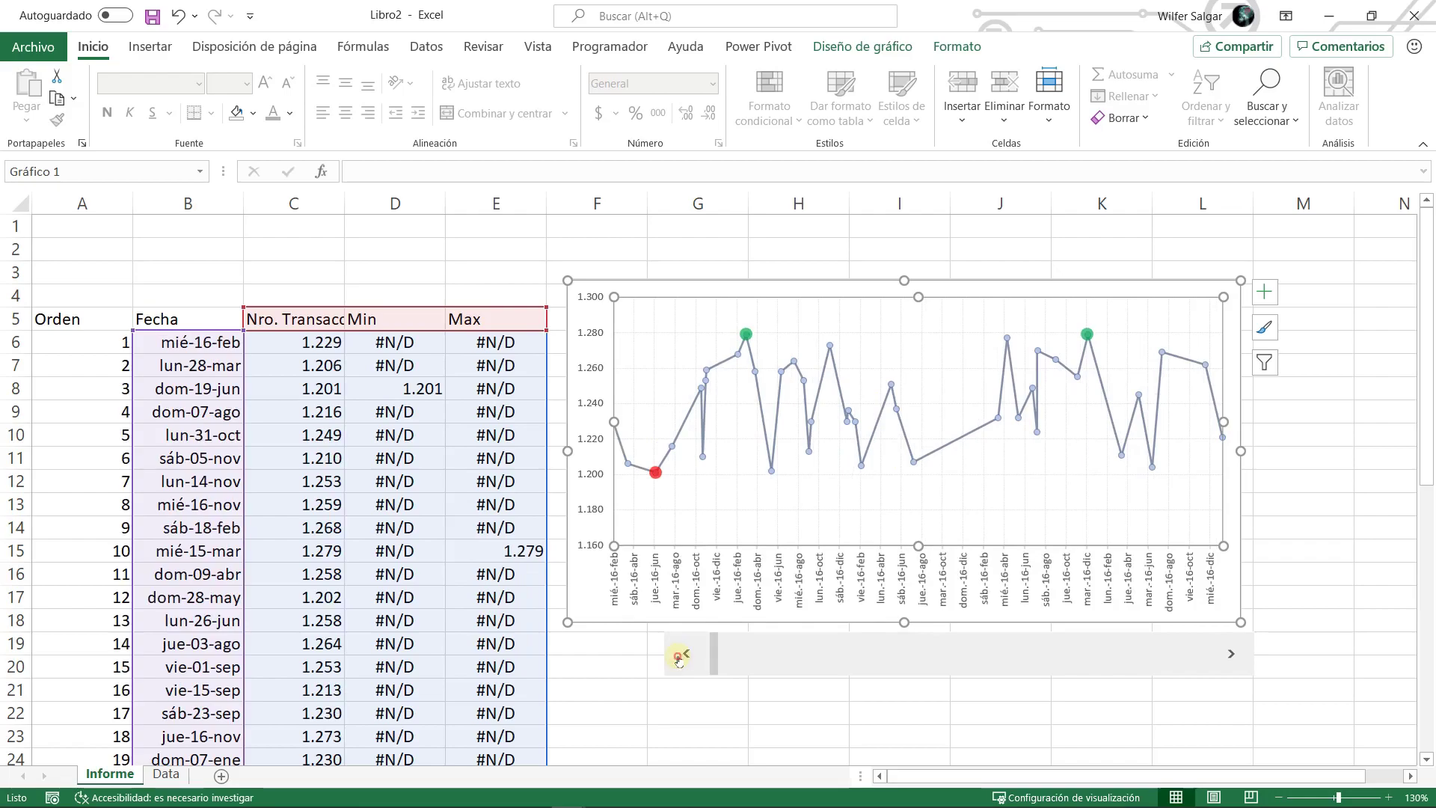
# - Advance the chart's date window to start at order 21 while checking the minimum and maximum markers
pyautogui.click(1233, 656)
pyautogui.click(1232, 656)
pyautogui.click(1233, 657)
pyautogui.click(1233, 657)
pyautogui.click(1234, 658)
pyautogui.click(1234, 659)
pyautogui.click(1234, 659)
pyautogui.click(1234, 659)
pyautogui.click(1235, 659)
pyautogui.click(1234, 658)
pyautogui.click(1234, 659)
pyautogui.click(1234, 659)
pyautogui.click(1234, 658)
pyautogui.click(1234, 658)
pyautogui.click(1234, 658)
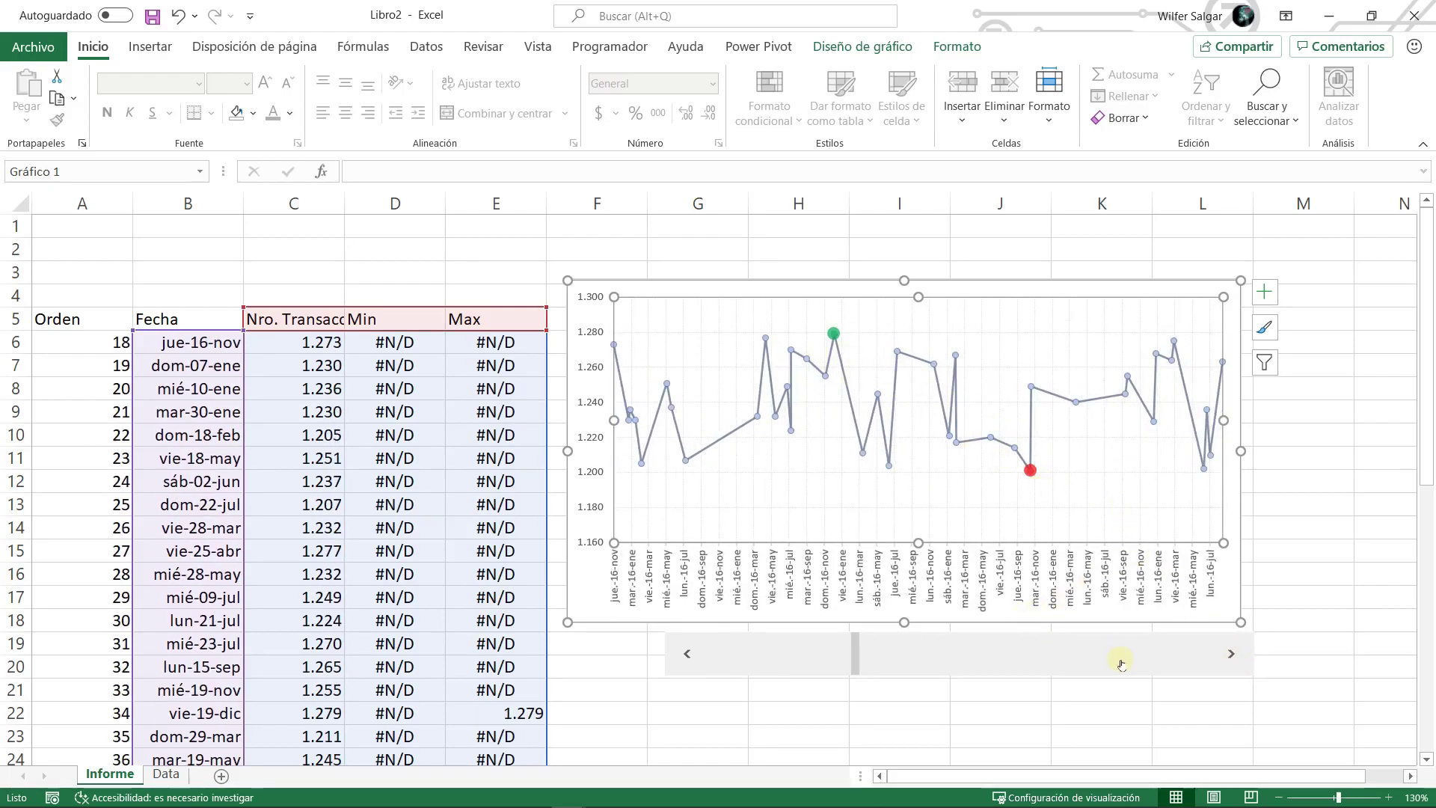
pyautogui.click(1233, 662)
pyautogui.click(1232, 662)
pyautogui.click(1232, 662)
pyautogui.click(187, 324)
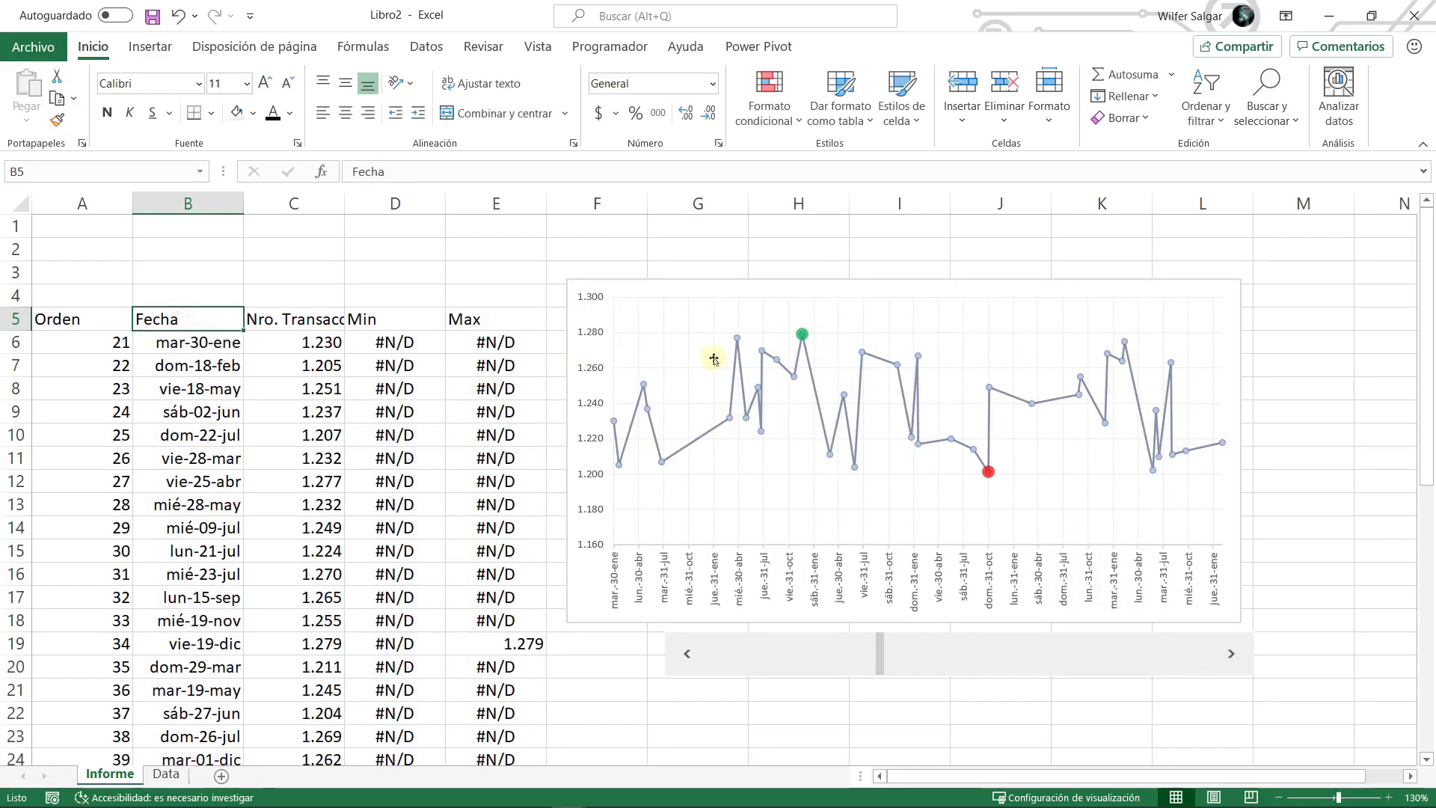
pyautogui.click(802, 336)
pyautogui.click(802, 335)
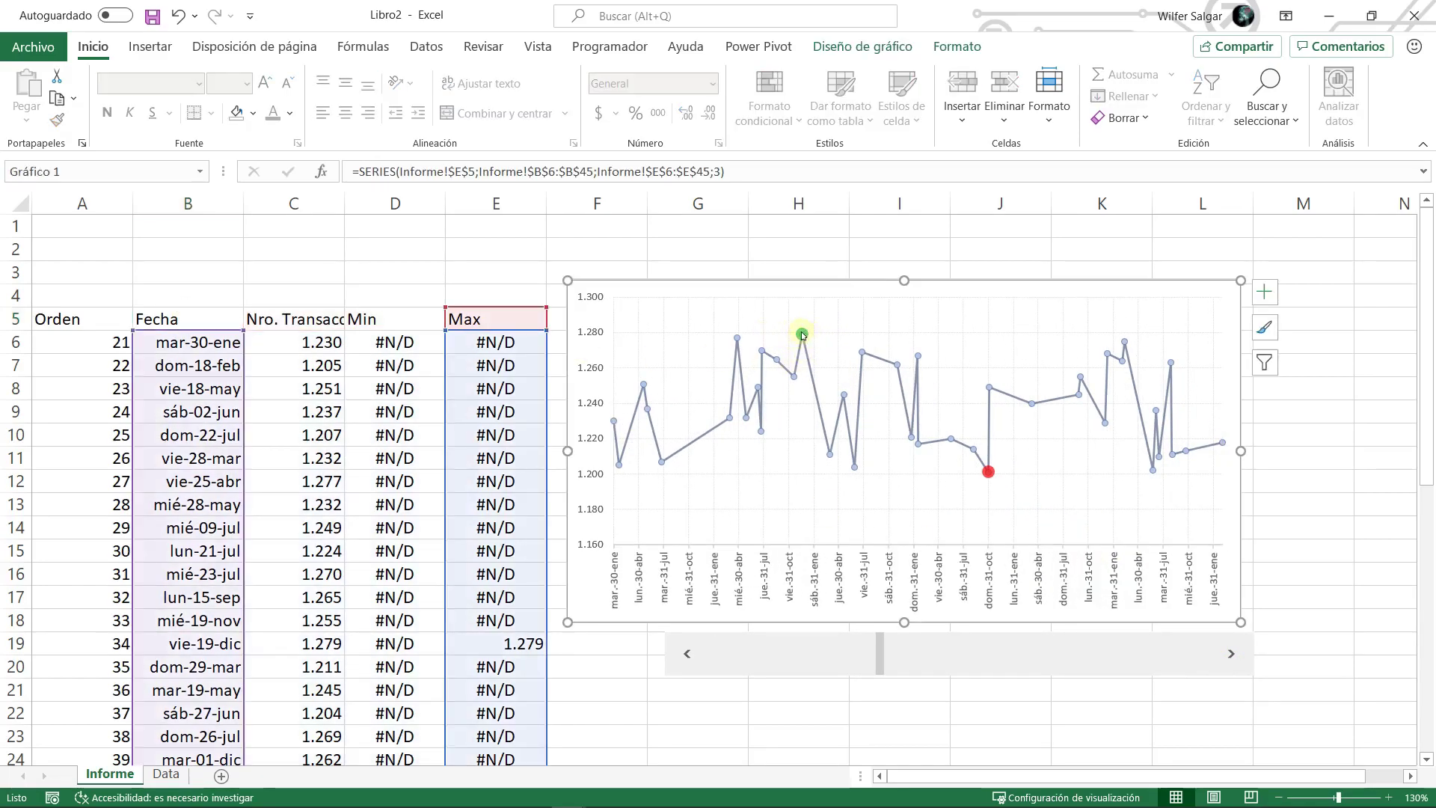
pyautogui.doubleClick(803, 340)
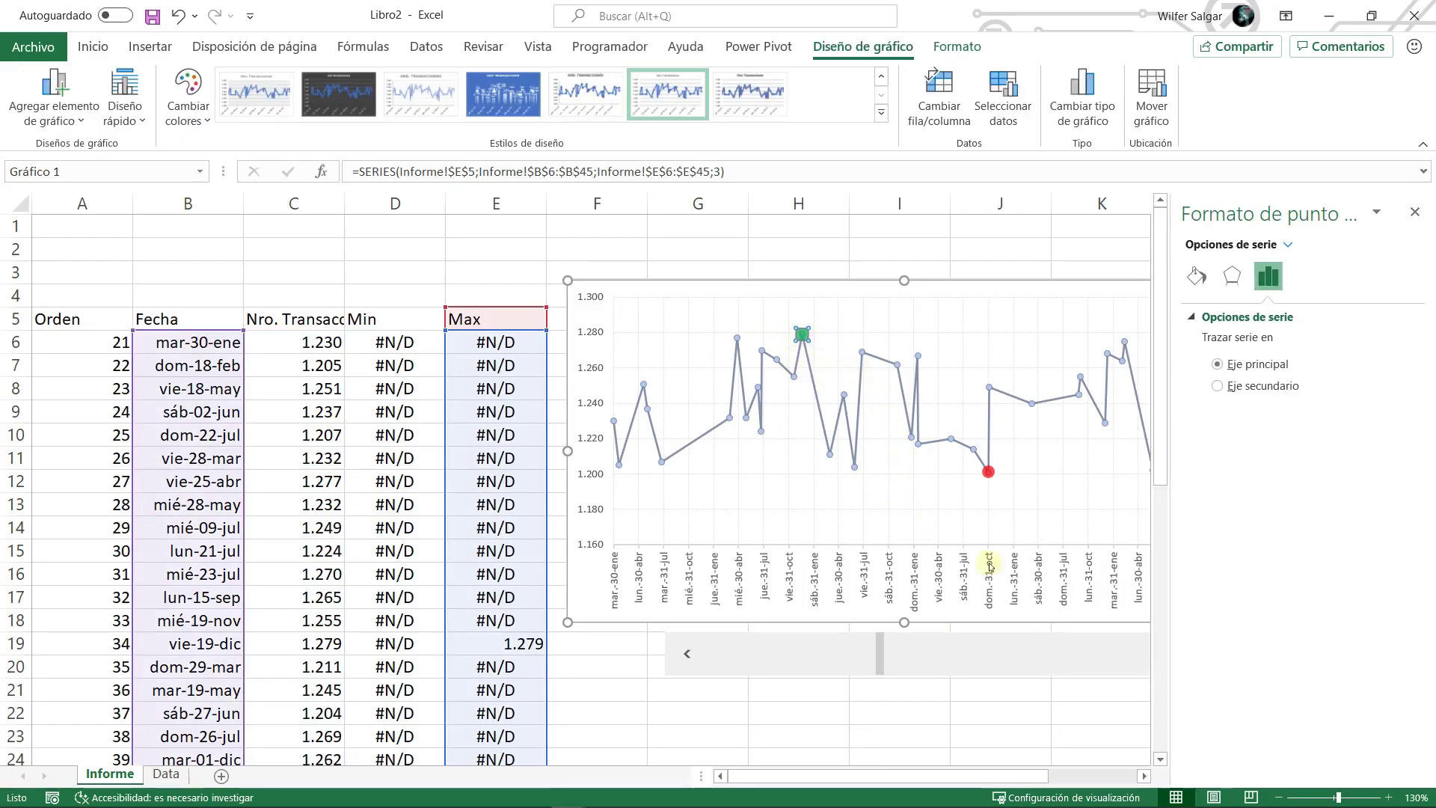
pyautogui.click(858, 696)
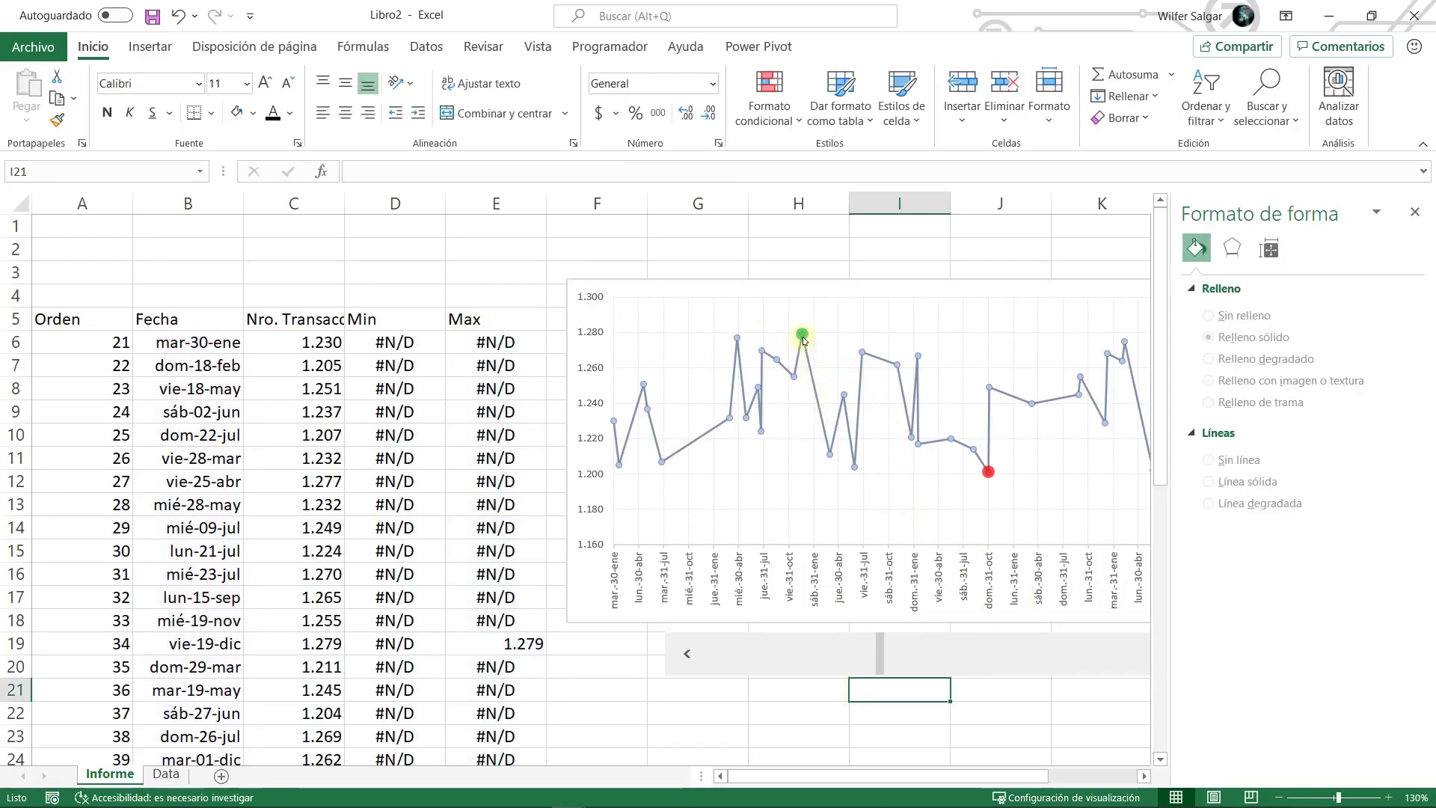
# - Add a data label above (Encima) the green Max marker in the chart
pyautogui.click(802, 335)
pyautogui.click(804, 338)
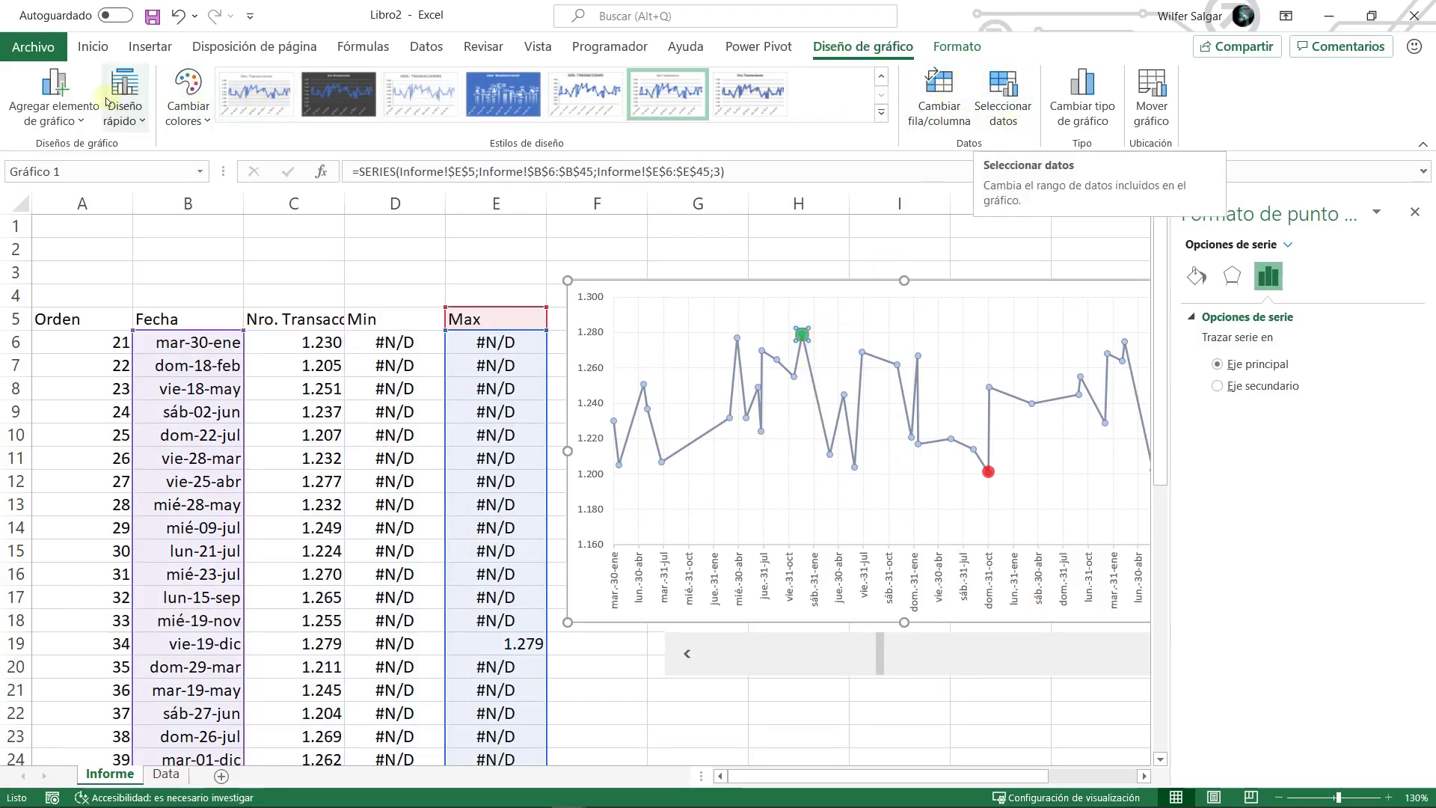
pyautogui.click(54, 94)
pyautogui.moveTo(117, 243)
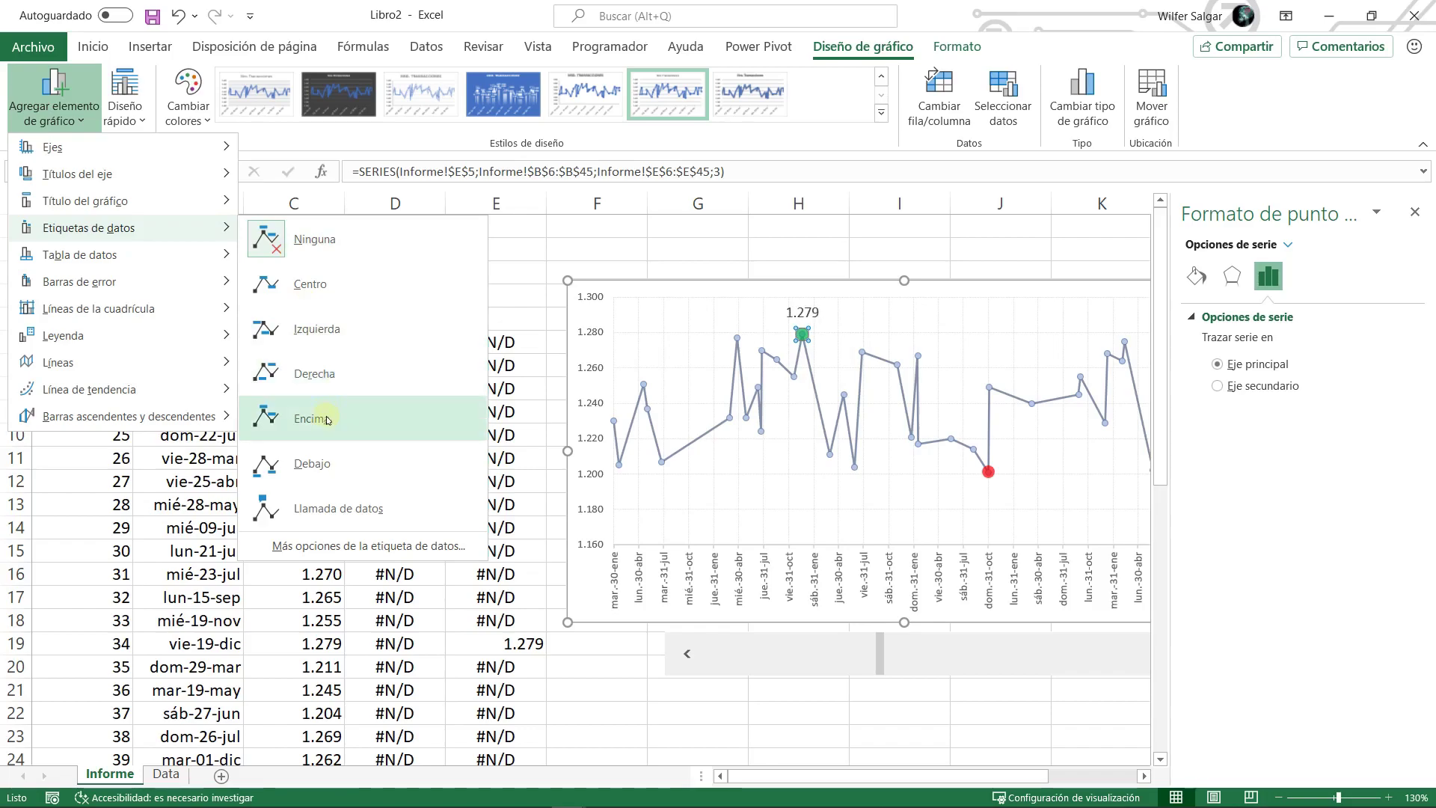
pyautogui.click(327, 419)
# - Format the Max data label with green text at font size 7
pyautogui.click(802, 313)
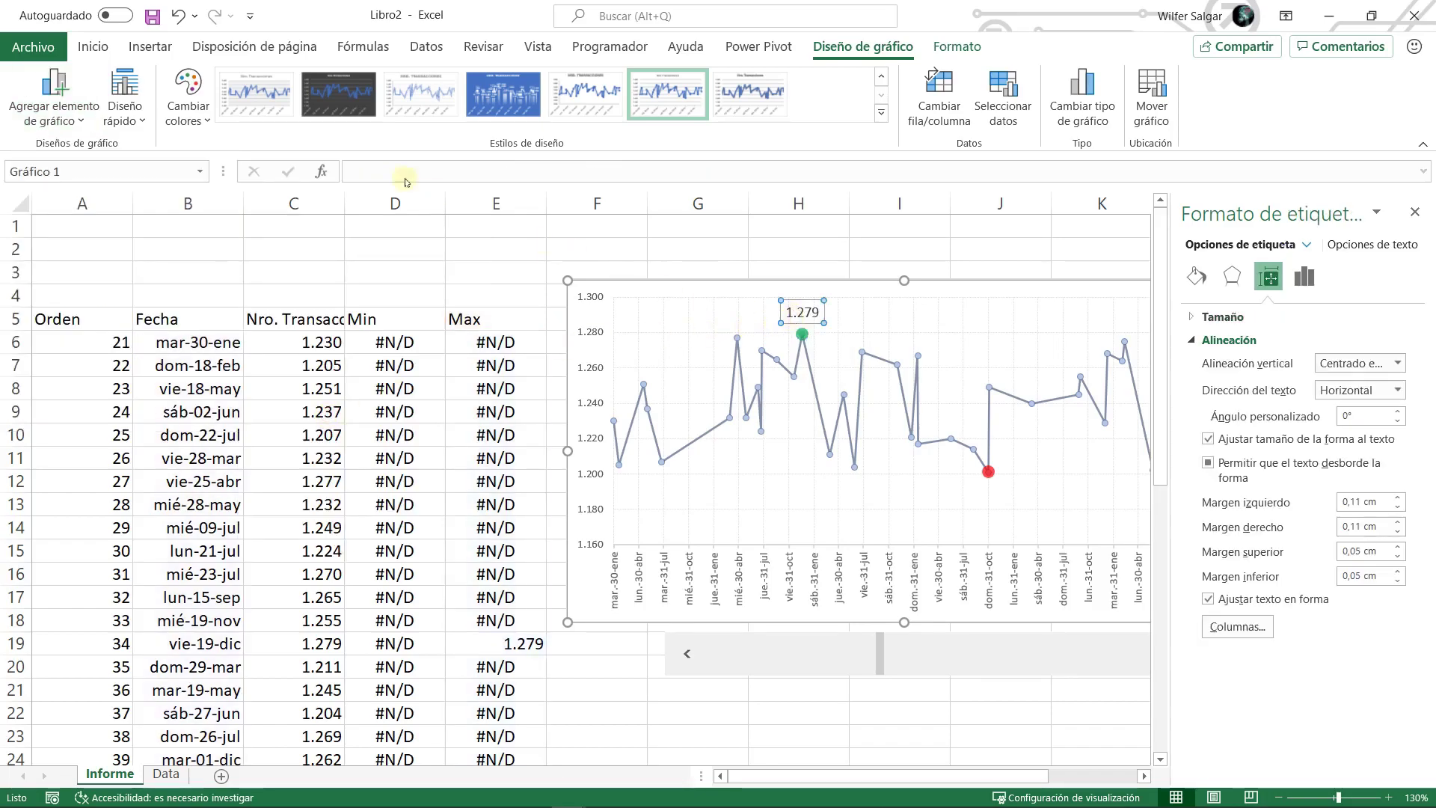
pyautogui.click(92, 45)
pyautogui.click(290, 113)
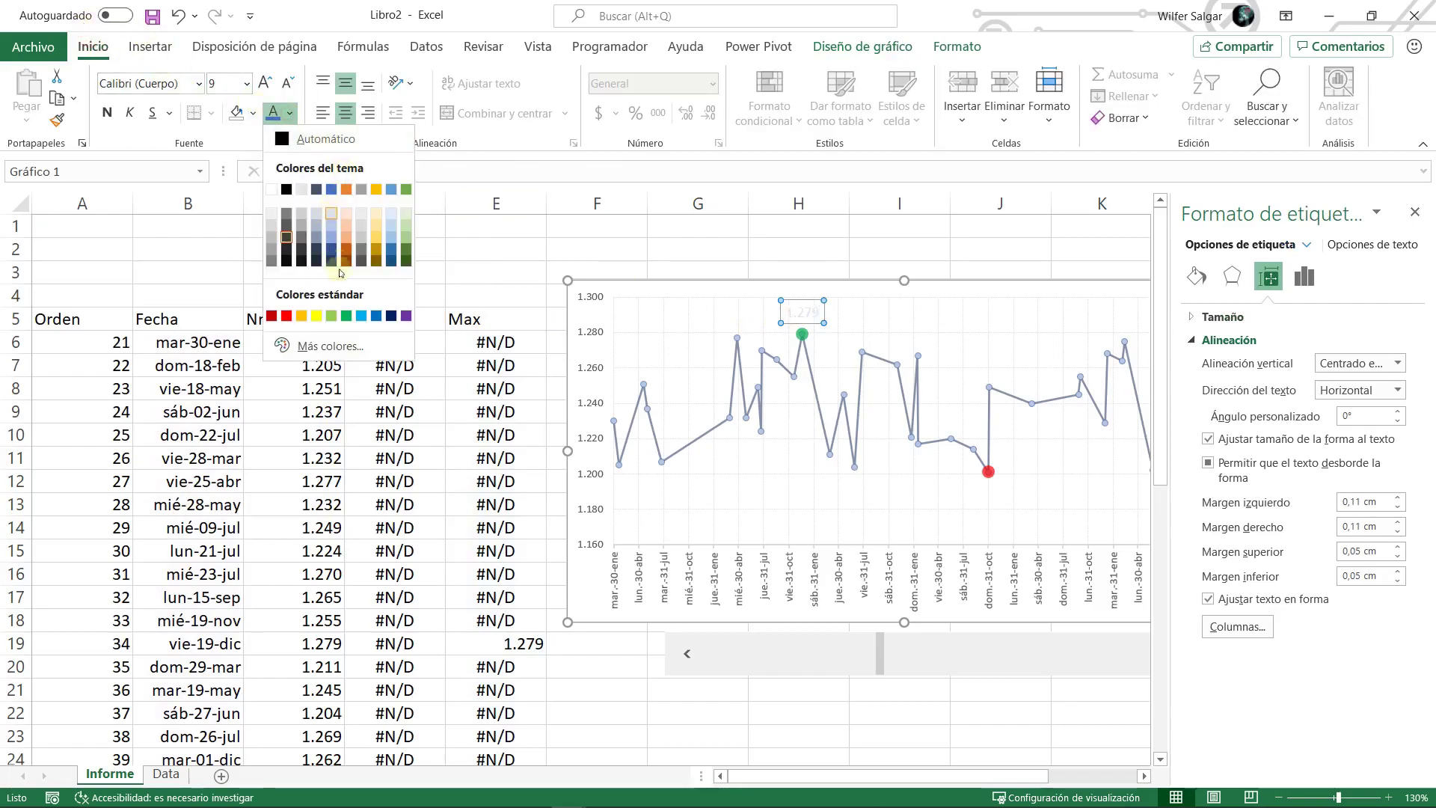
pyautogui.click(348, 317)
pyautogui.click(289, 85)
pyautogui.click(290, 84)
pyautogui.click(289, 85)
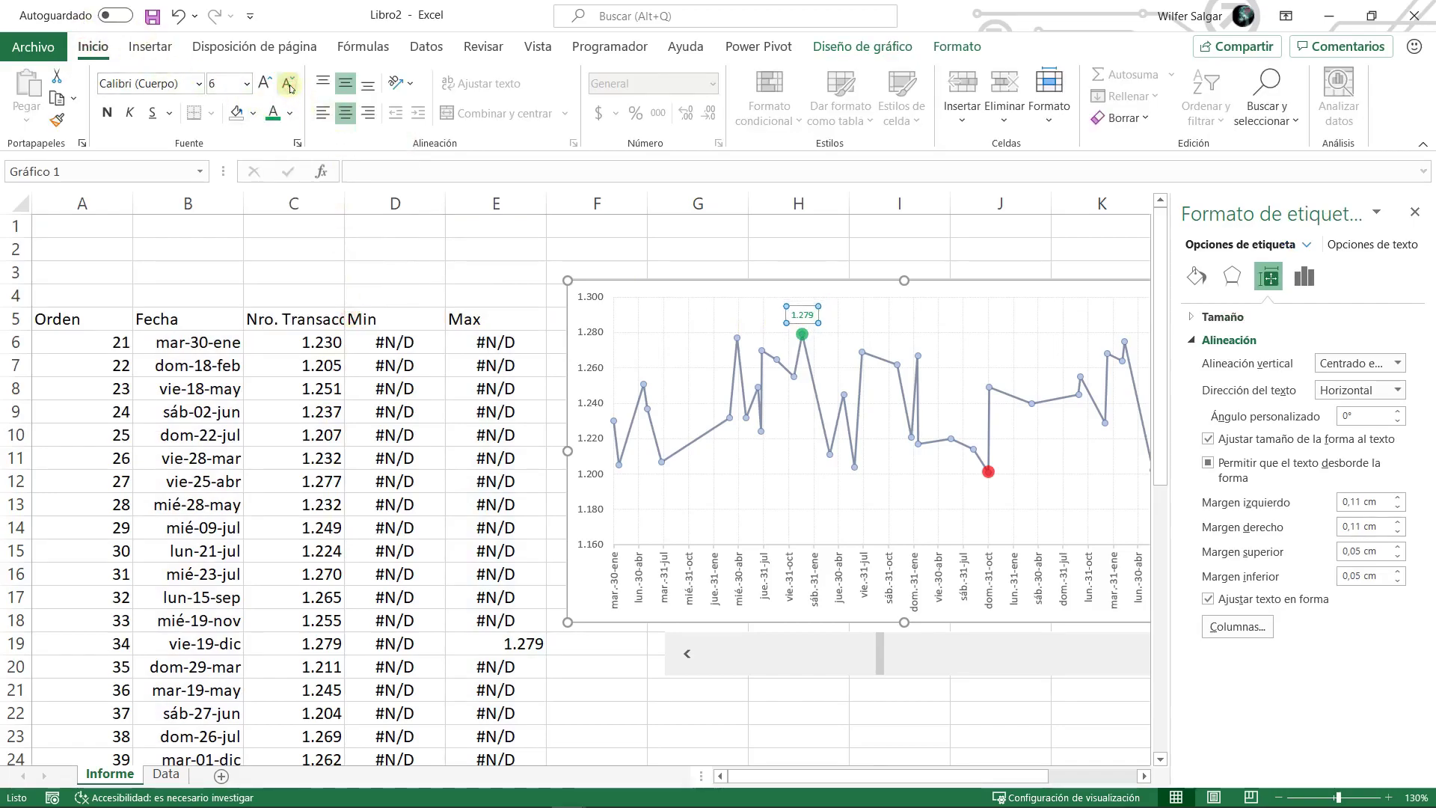
pyautogui.click(264, 83)
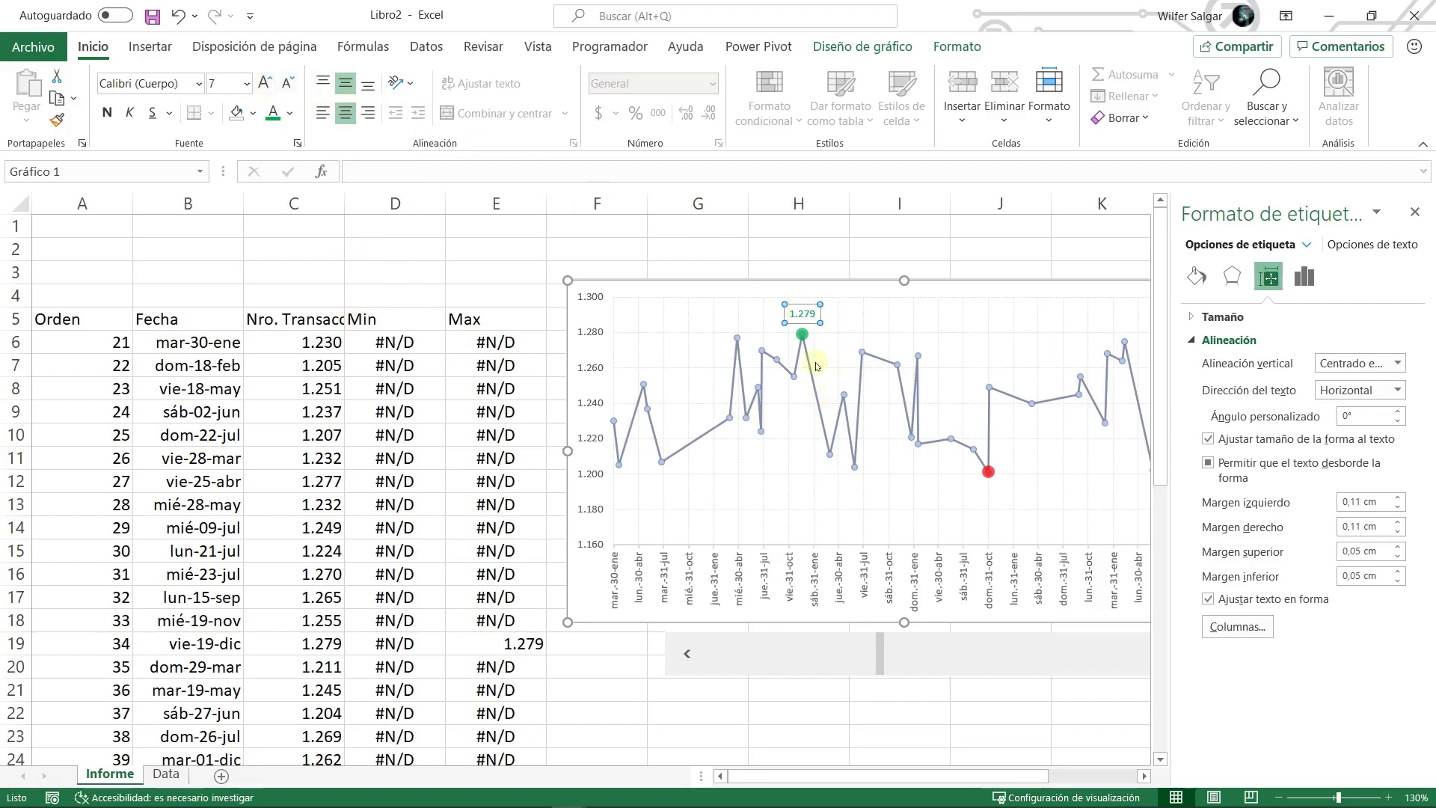
# - Add data labels below (Debajo) the red marker of the chart's Min series
pyautogui.click(989, 473)
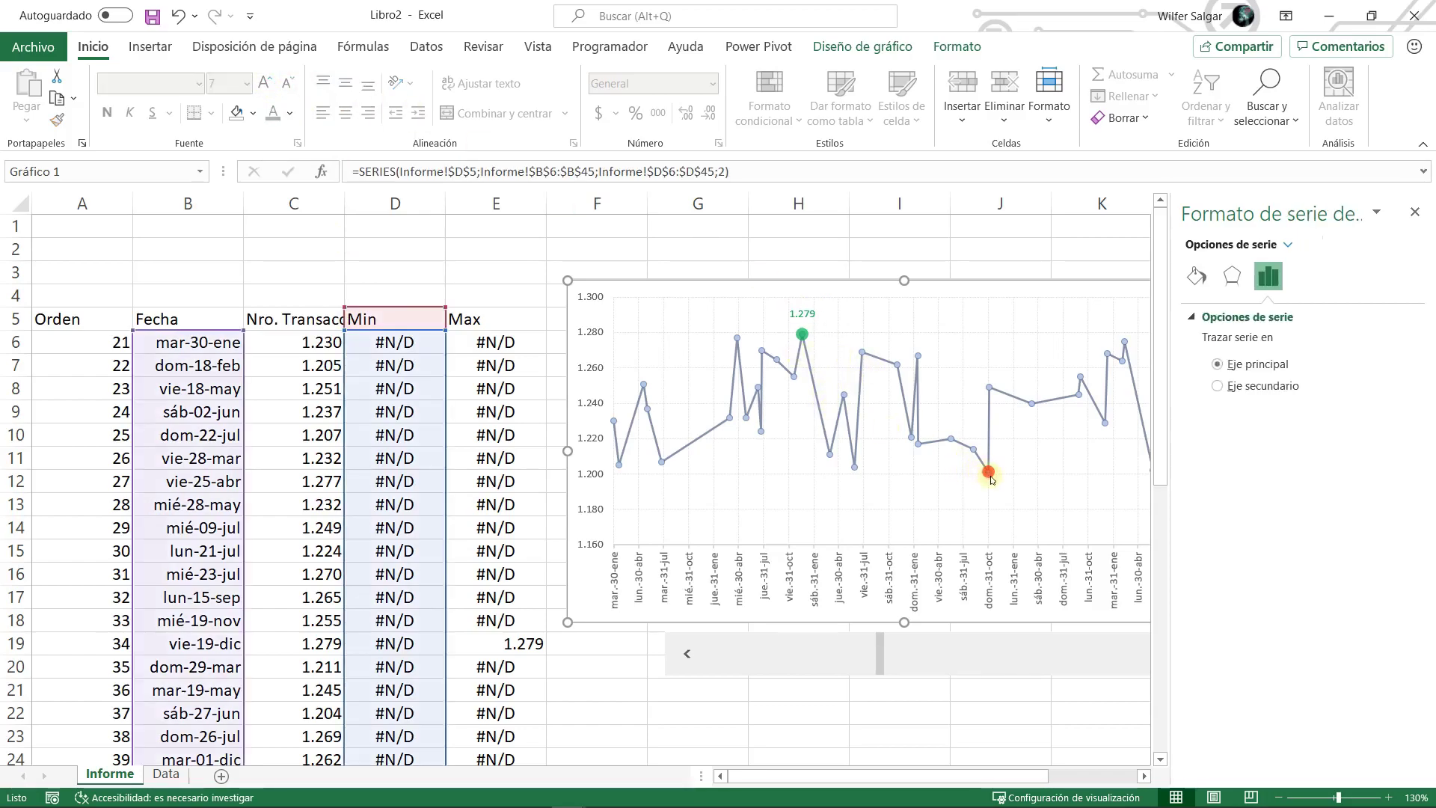
pyautogui.click(863, 46)
pyautogui.click(56, 101)
pyautogui.moveTo(103, 261)
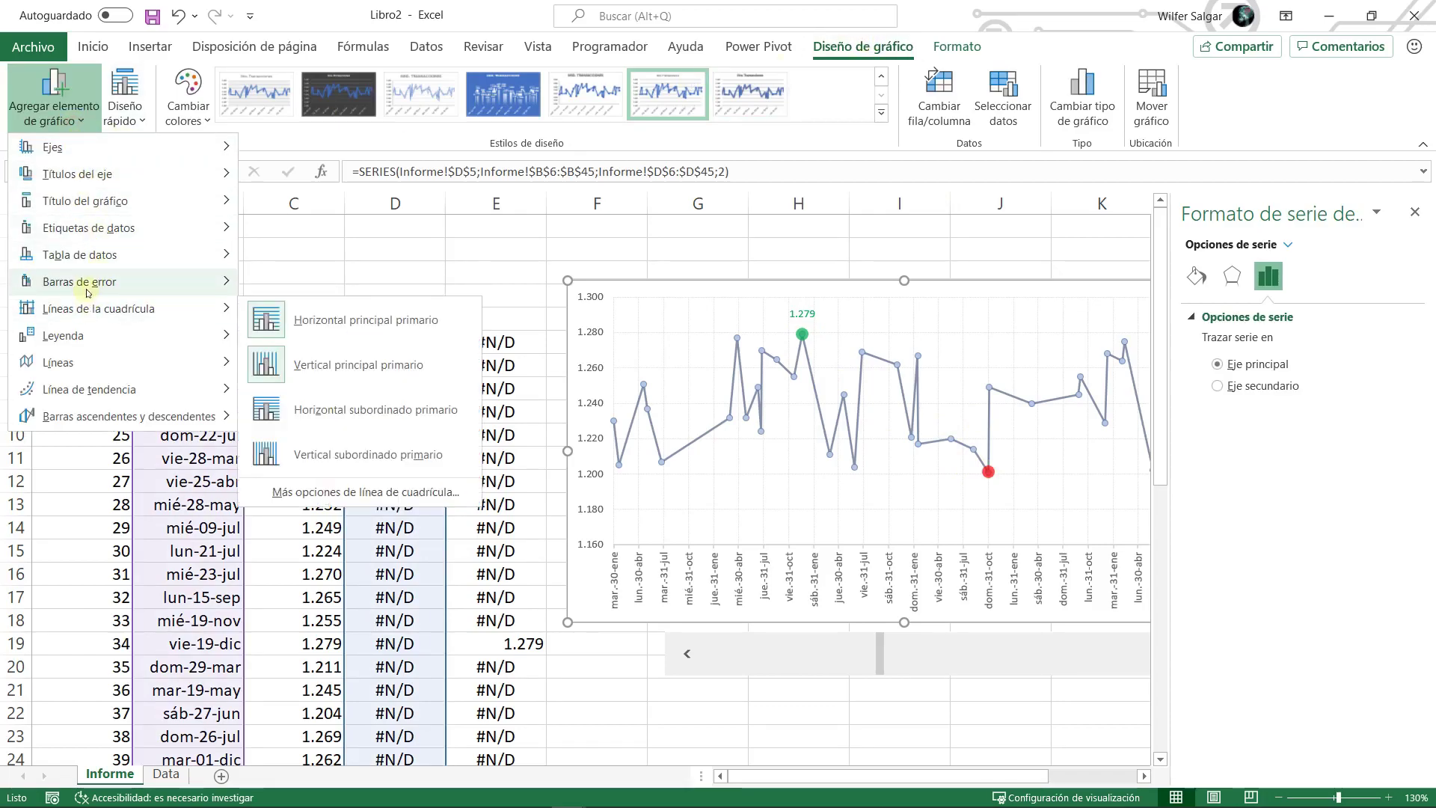
pyautogui.moveTo(97, 227)
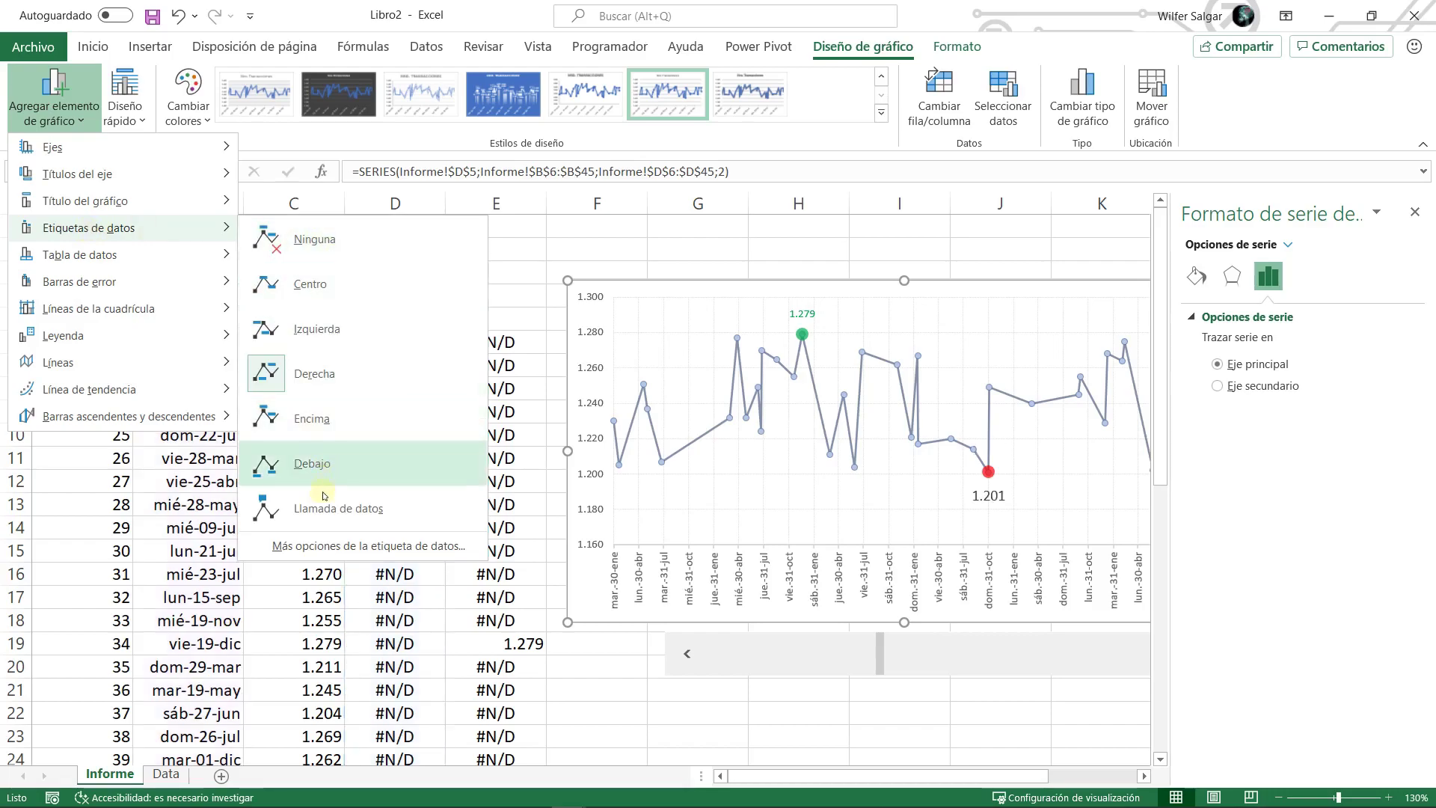
pyautogui.click(317, 474)
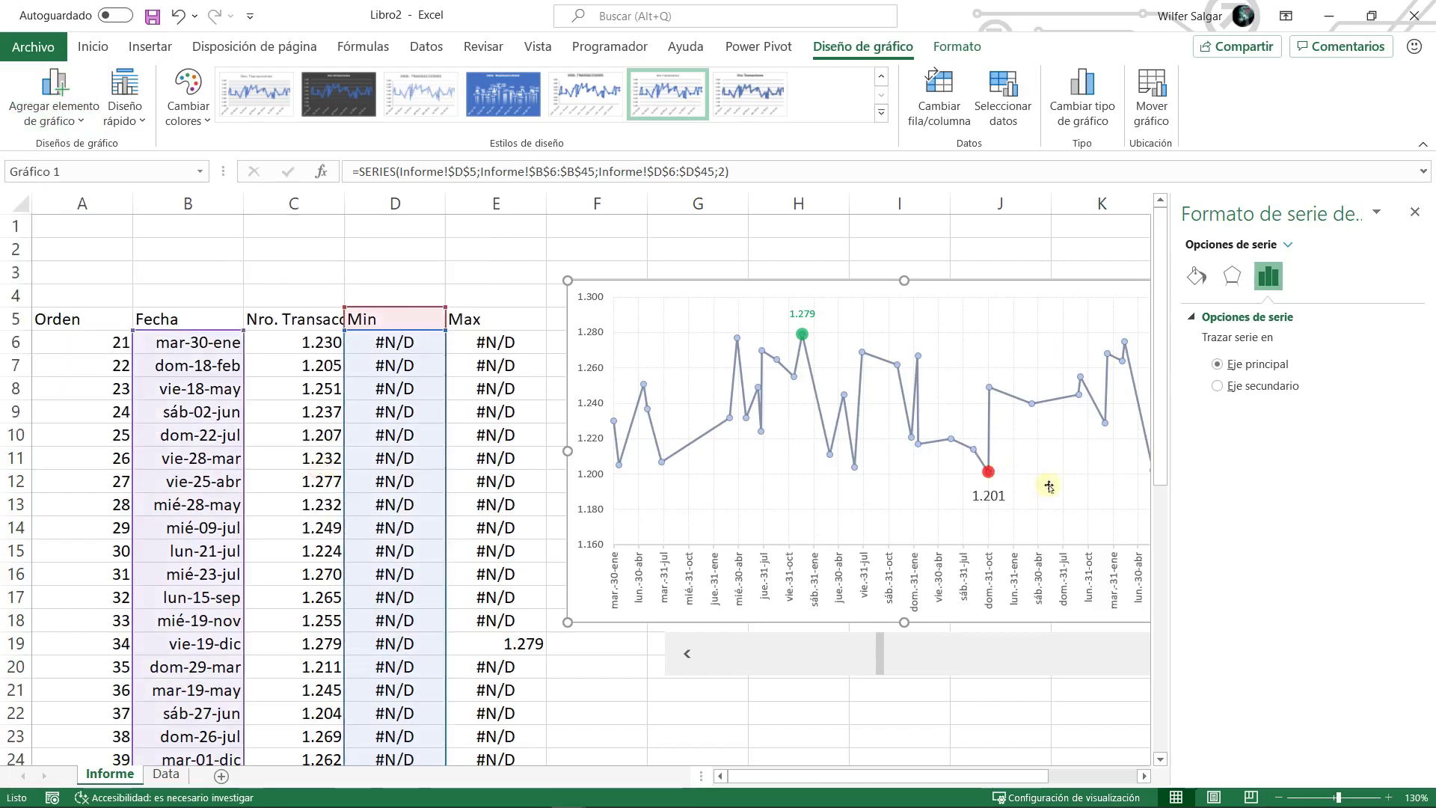
# - Format the Min data label with red text at font size 7 and close the formatting pane
pyautogui.click(988, 498)
pyautogui.click(90, 49)
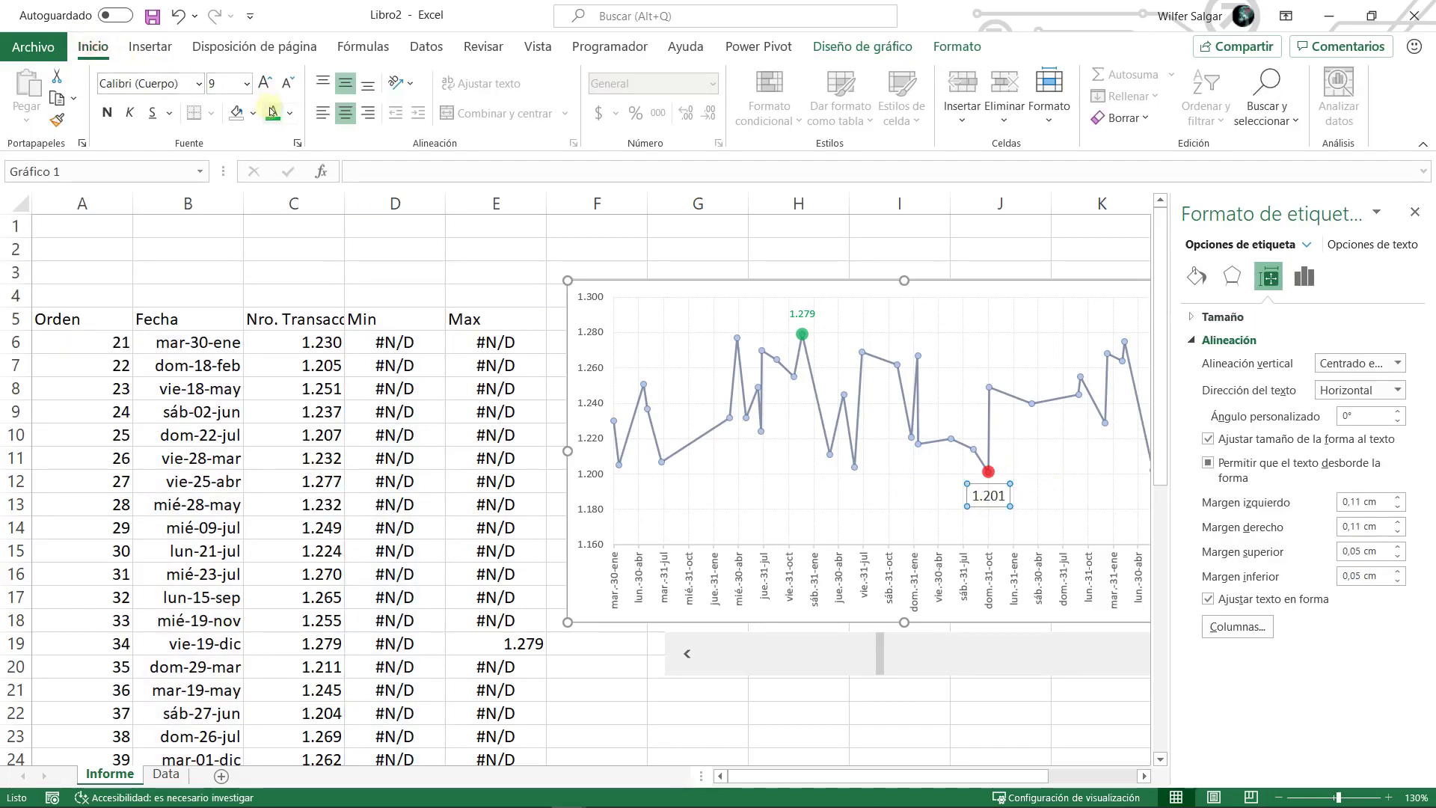
pyautogui.click(290, 112)
pyautogui.click(286, 316)
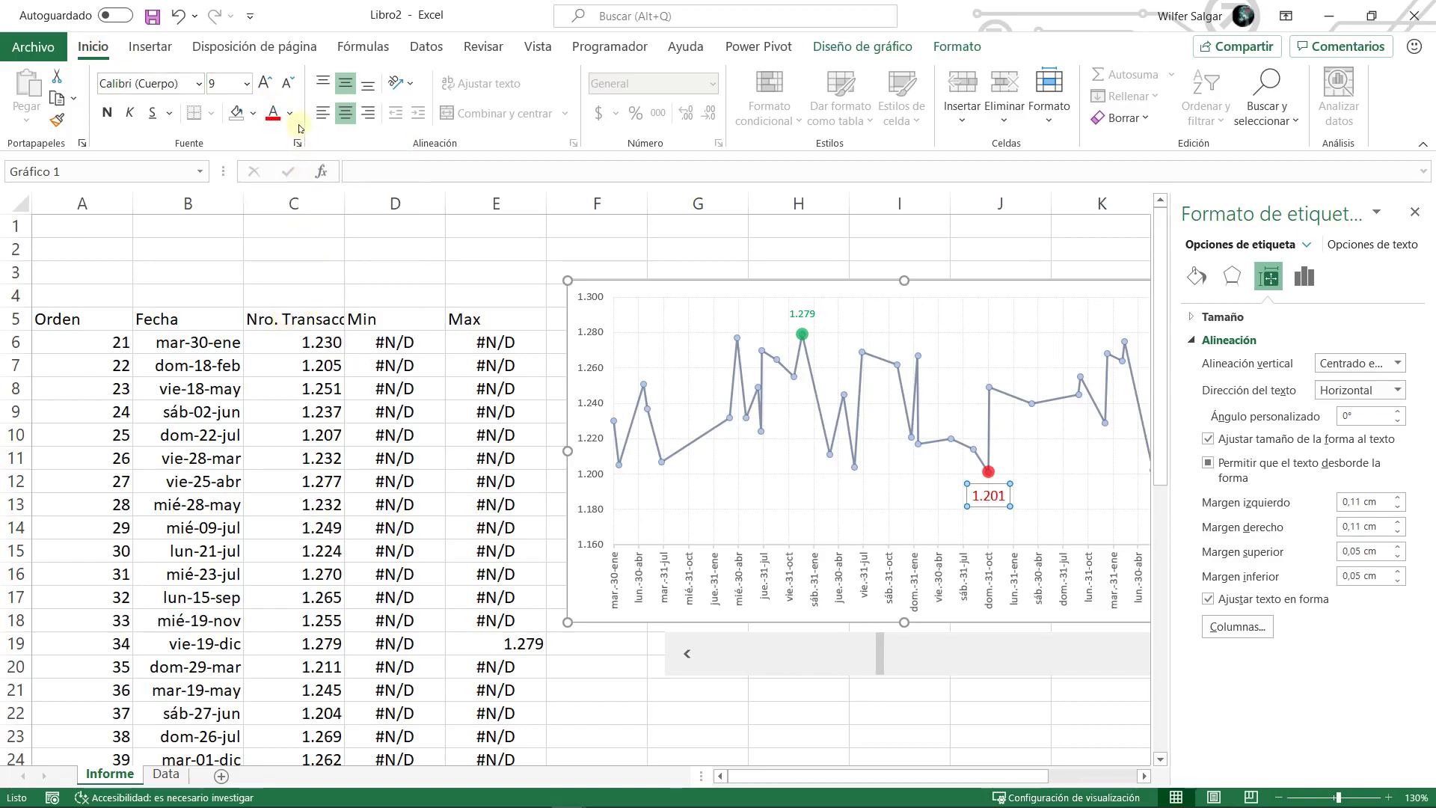
pyautogui.click(287, 82)
pyautogui.click(287, 82)
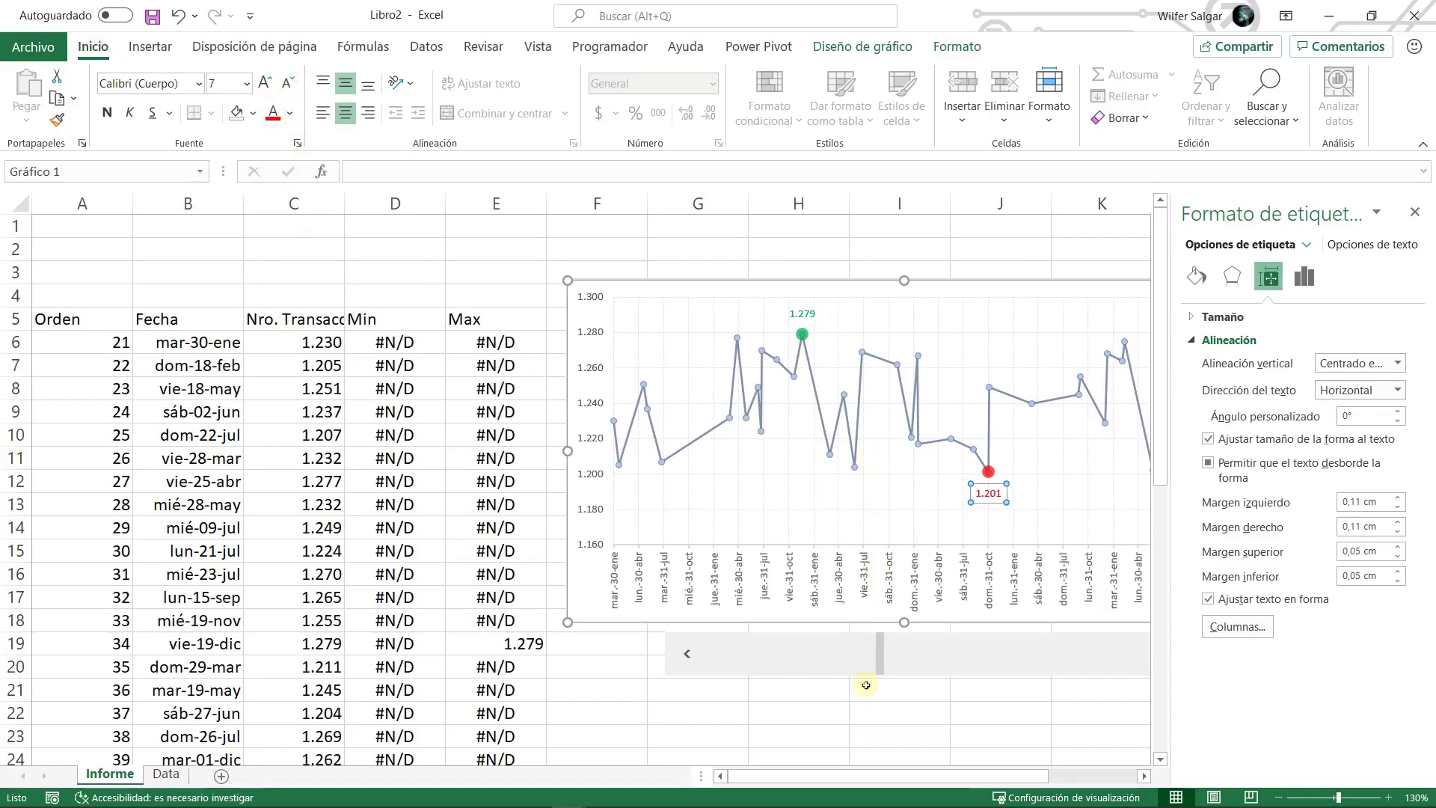
pyautogui.click(861, 707)
pyautogui.click(1415, 213)
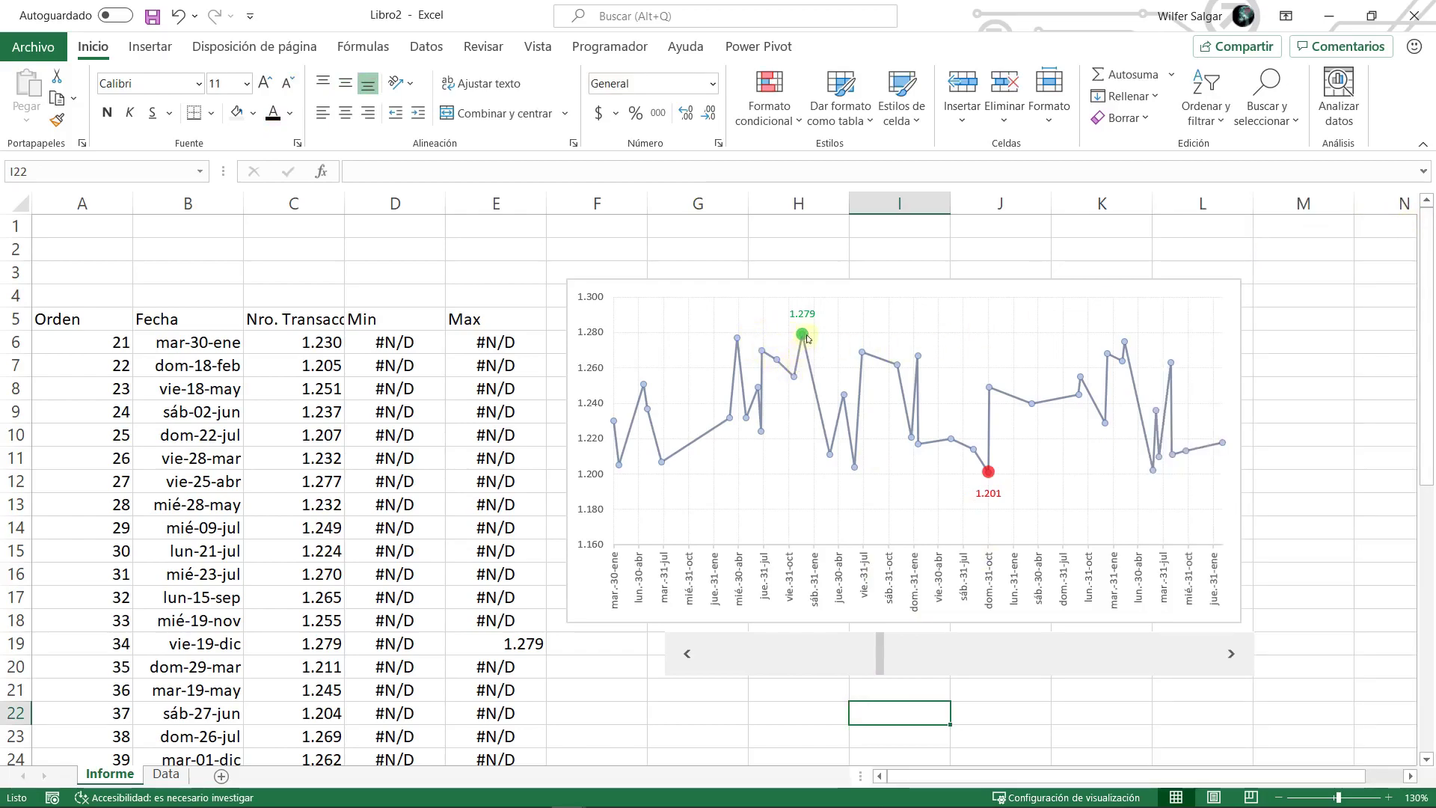
# - Shift the chart's date window back to order 19 and forward again to order 21, checking the Min and Max labels
pyautogui.click(404, 202)
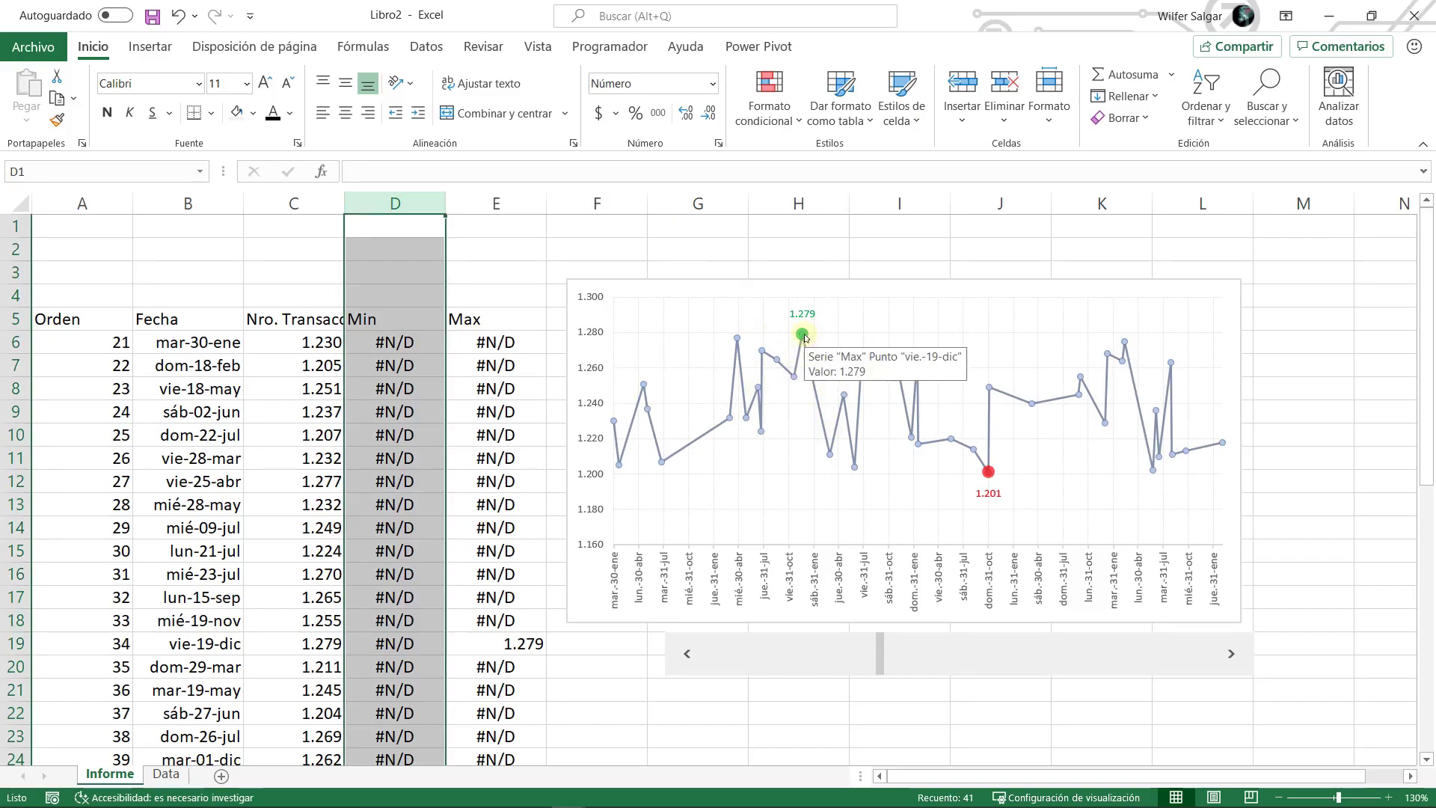
pyautogui.click(626, 661)
pyautogui.click(682, 657)
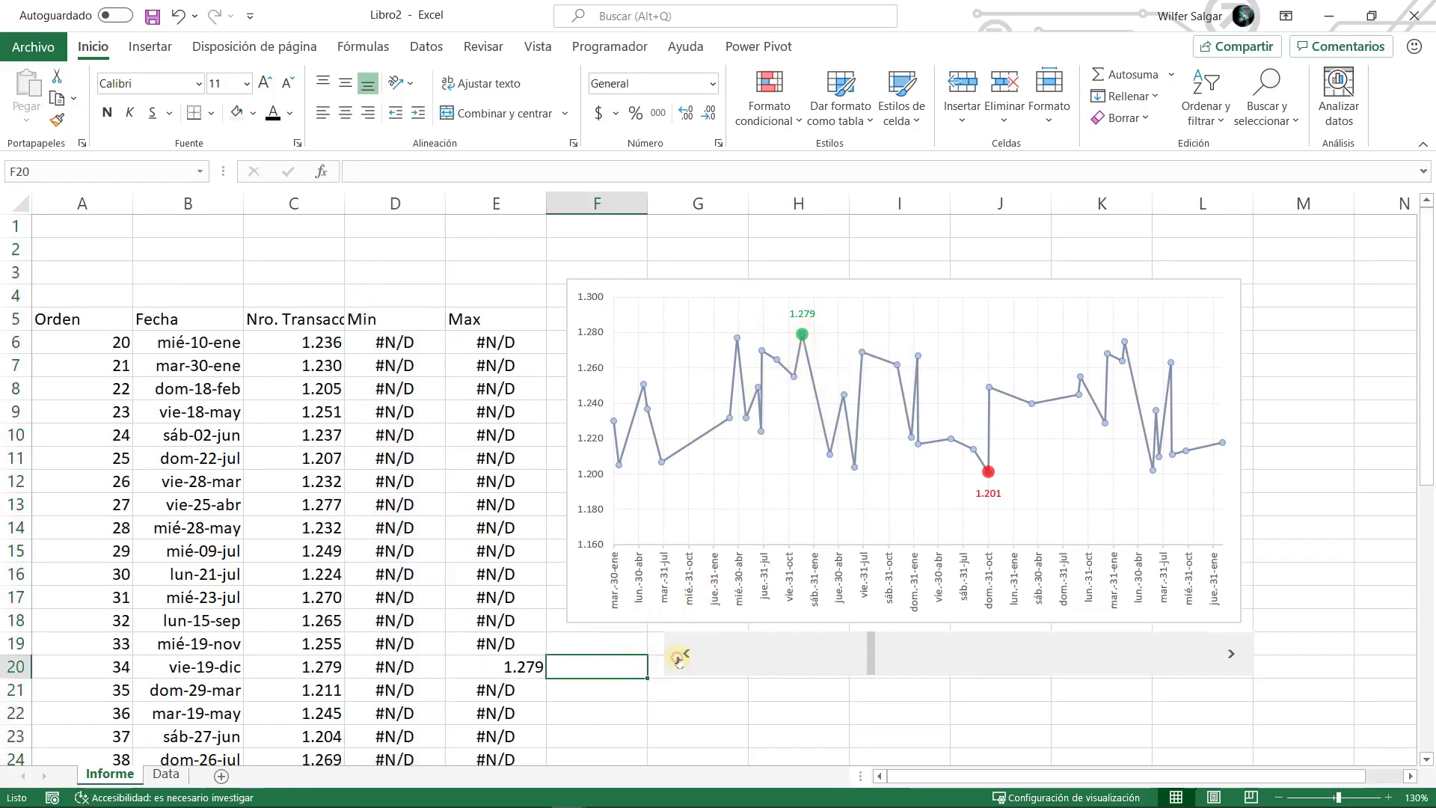
pyautogui.click(682, 656)
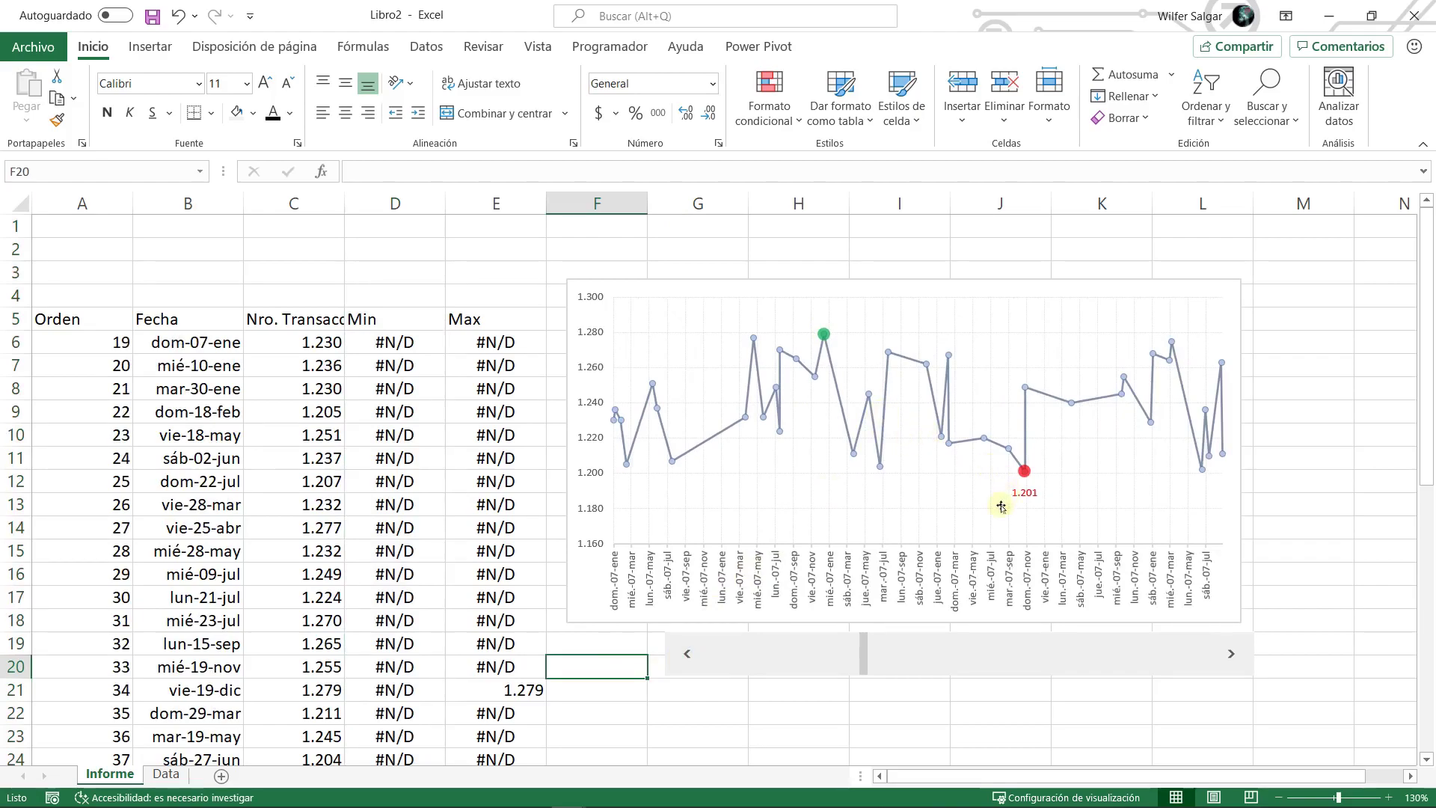
pyautogui.click(1232, 655)
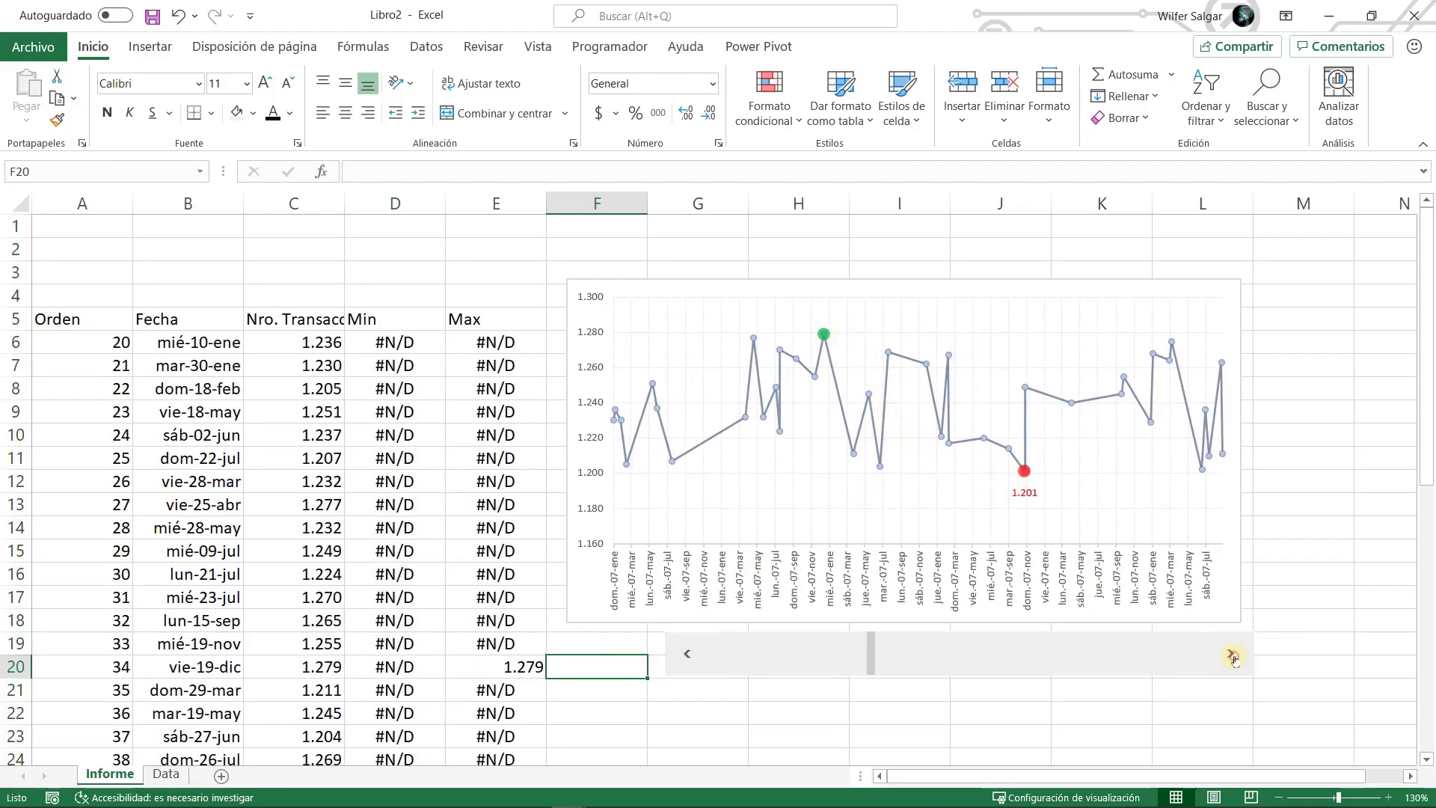
pyautogui.click(1232, 655)
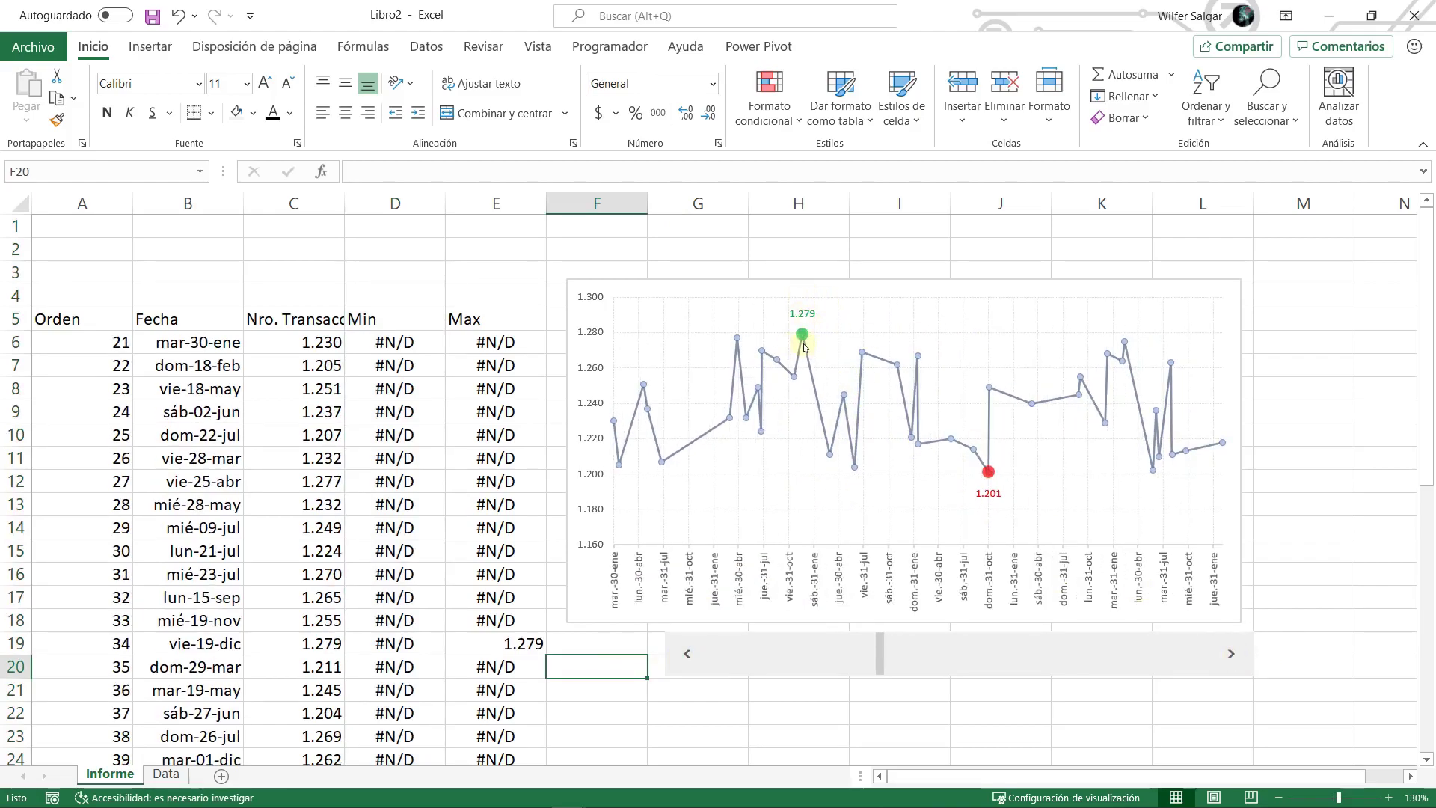
# - Delete the data label above the green Max marker and deselect the chart
pyautogui.click(815, 318)
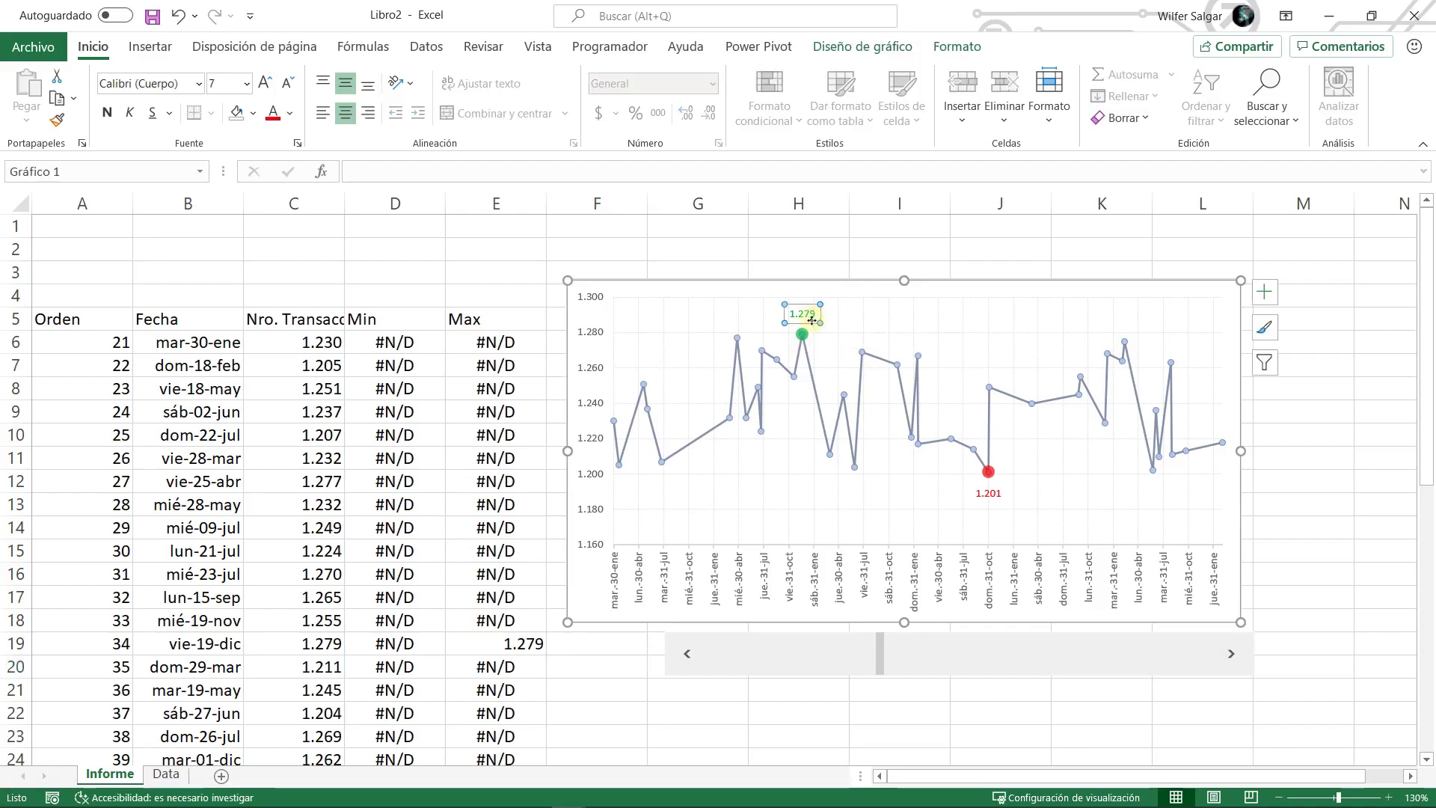
pyautogui.press('Delete')
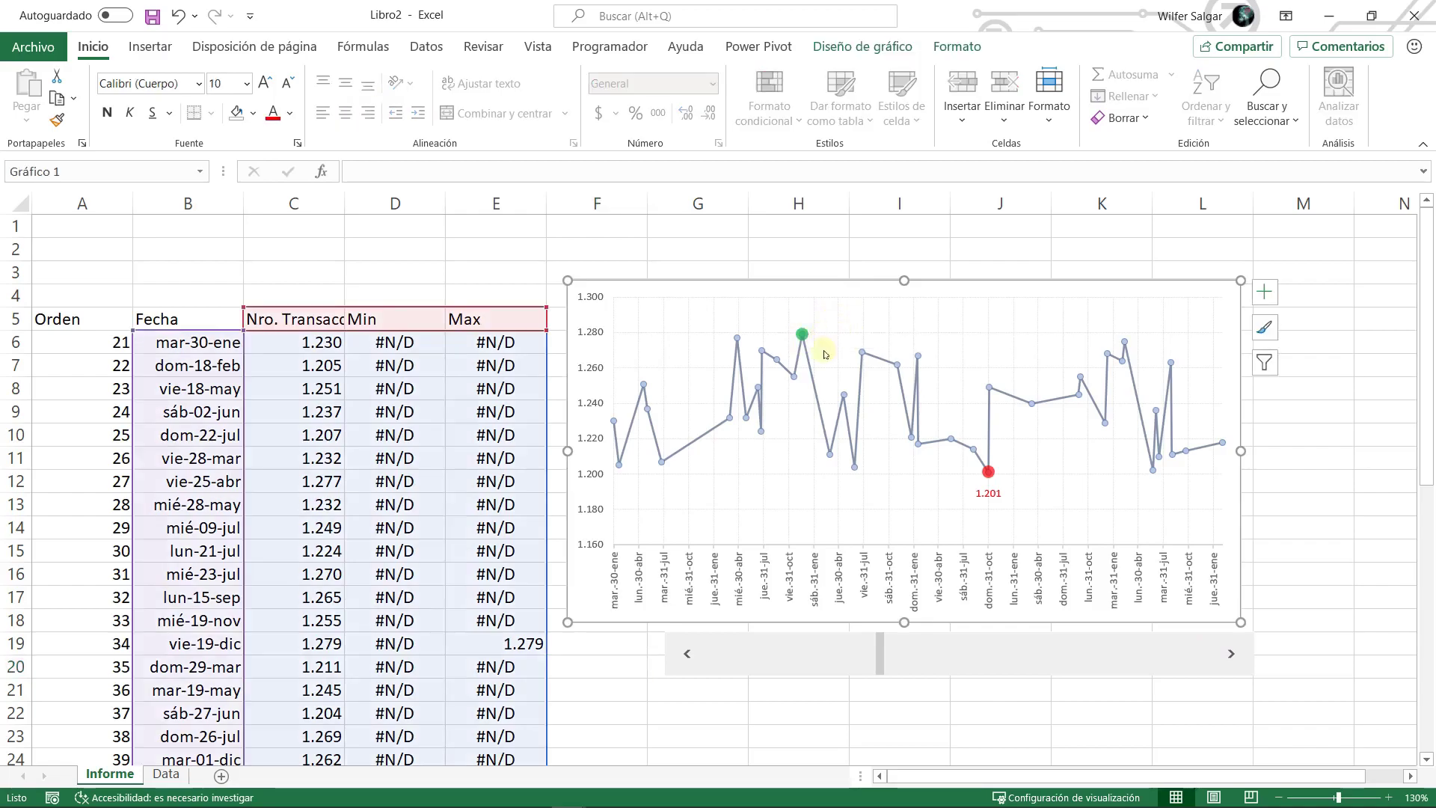
pyautogui.click(748, 705)
# - Move the chart's date window back to start at order 2 while checking the minimum and maximum markers
pyautogui.click(673, 655)
pyautogui.click(673, 655)
pyautogui.click(673, 655)
pyautogui.click(673, 655)
pyautogui.click(673, 655)
pyautogui.click(673, 655)
pyautogui.click(673, 656)
pyautogui.click(673, 655)
pyautogui.click(674, 656)
pyautogui.click(674, 655)
pyautogui.click(674, 656)
pyautogui.click(673, 656)
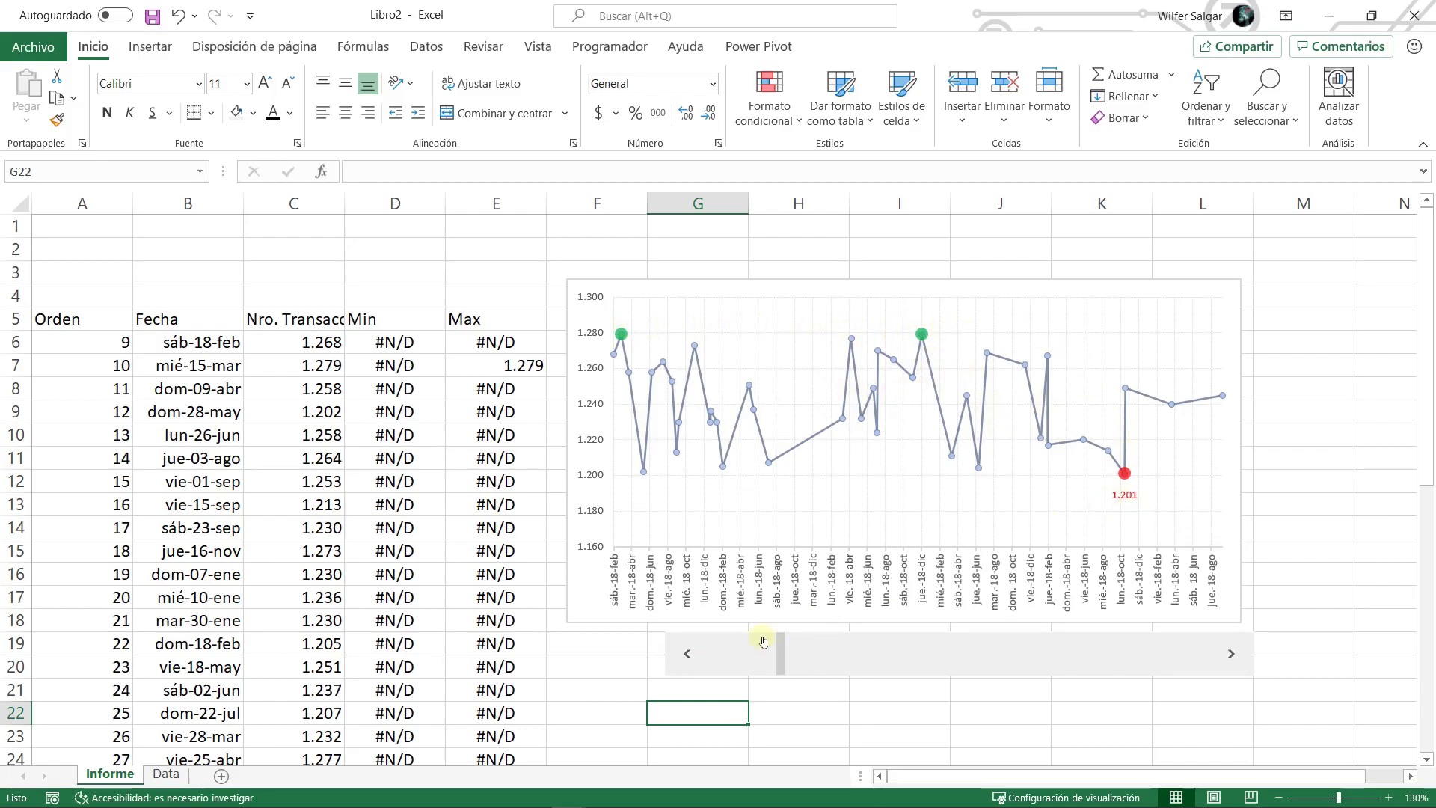
pyautogui.moveTo(778, 653); pyautogui.dragTo(715, 656)
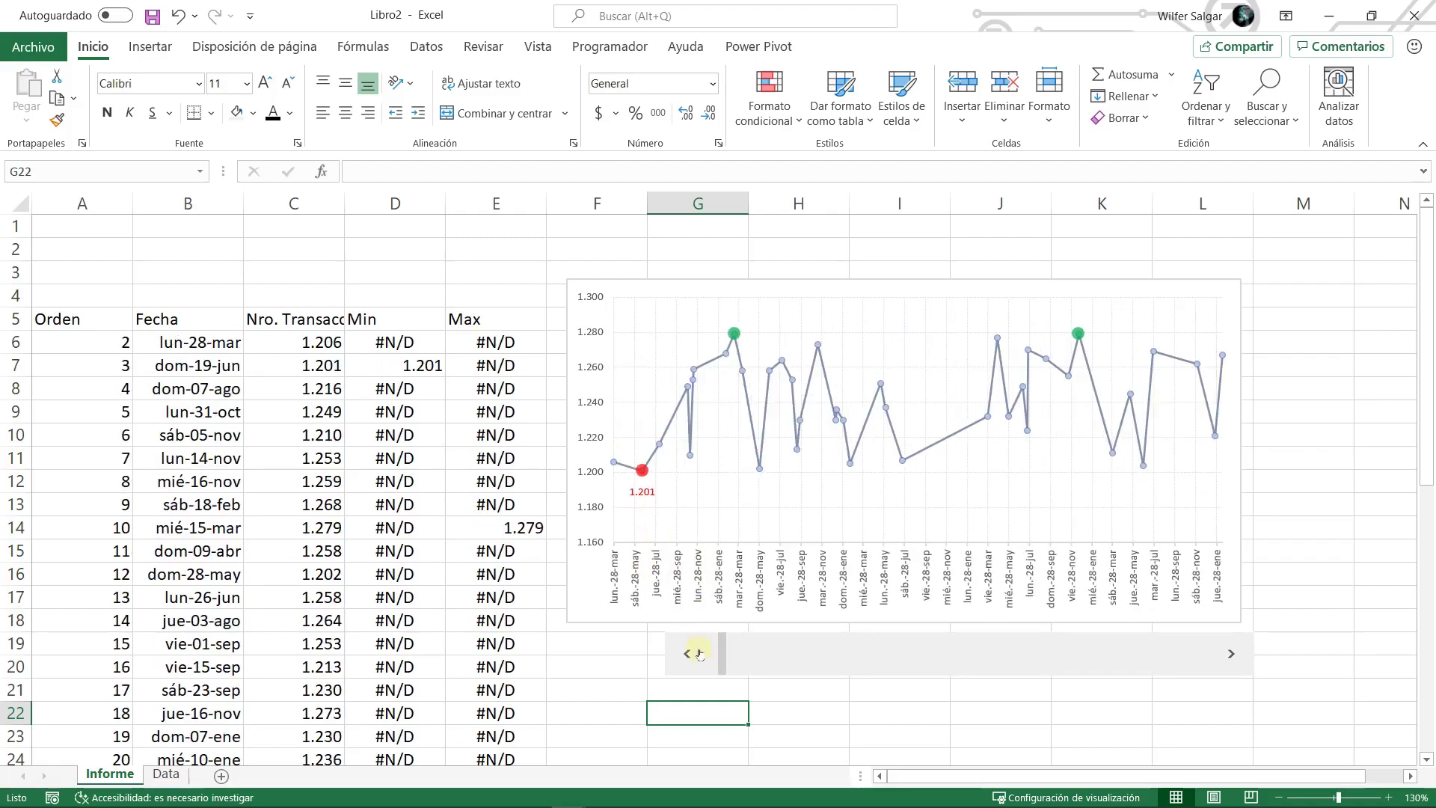
# - Check the Min formula in D7, advance the date window to order 7, and inspect the Min column and Max markers
pyautogui.click(419, 376)
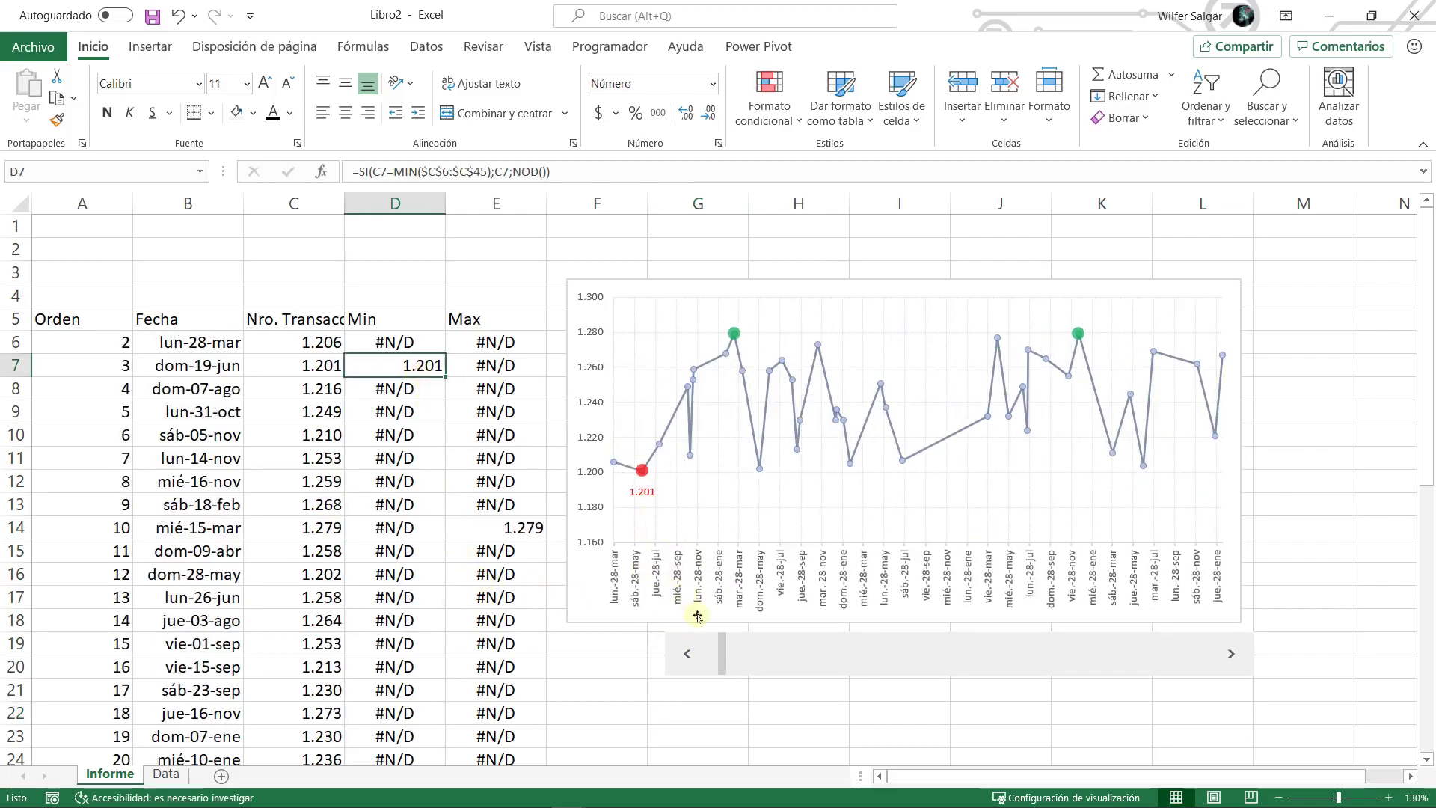
pyautogui.moveTo(721, 666); pyautogui.dragTo(769, 668)
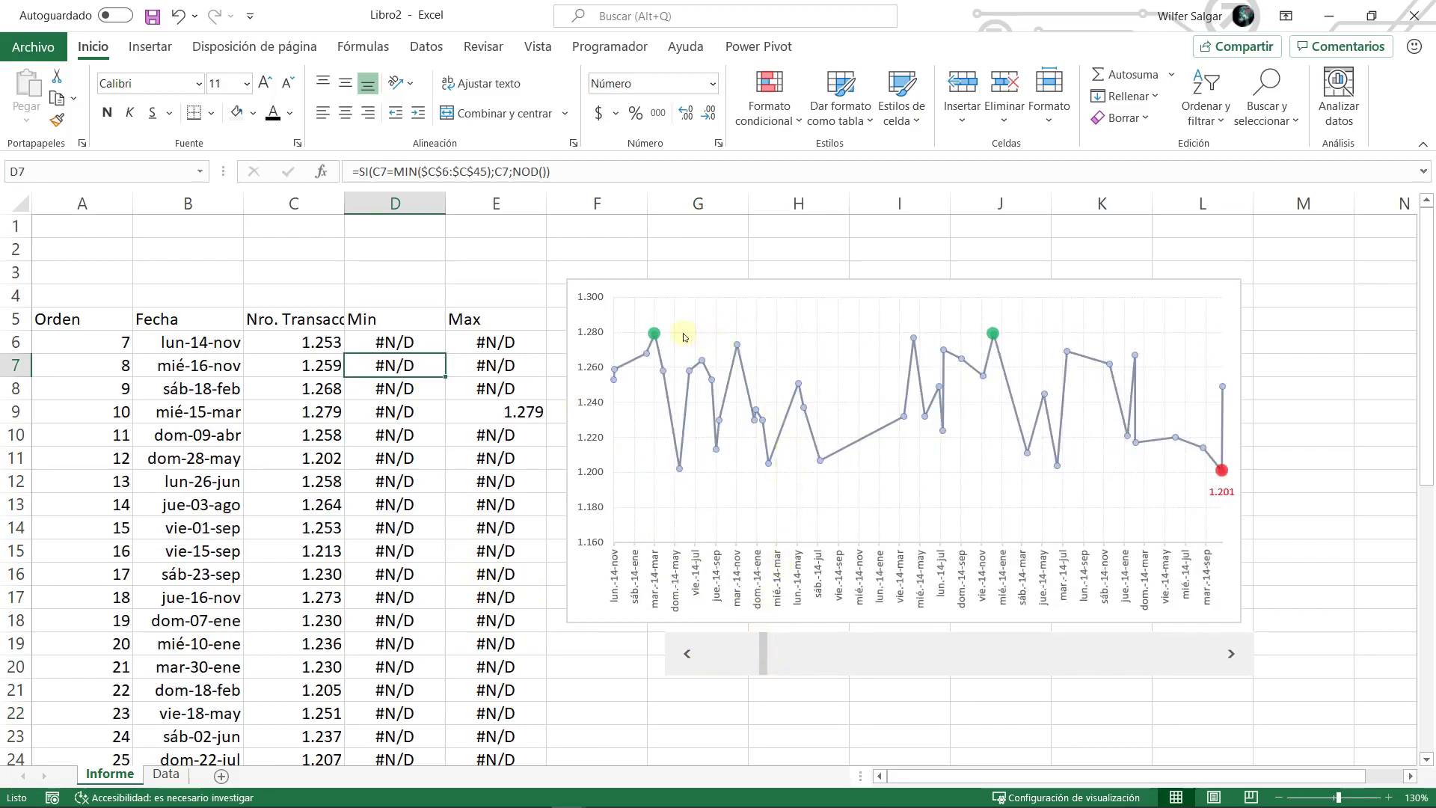
pyautogui.click(397, 203)
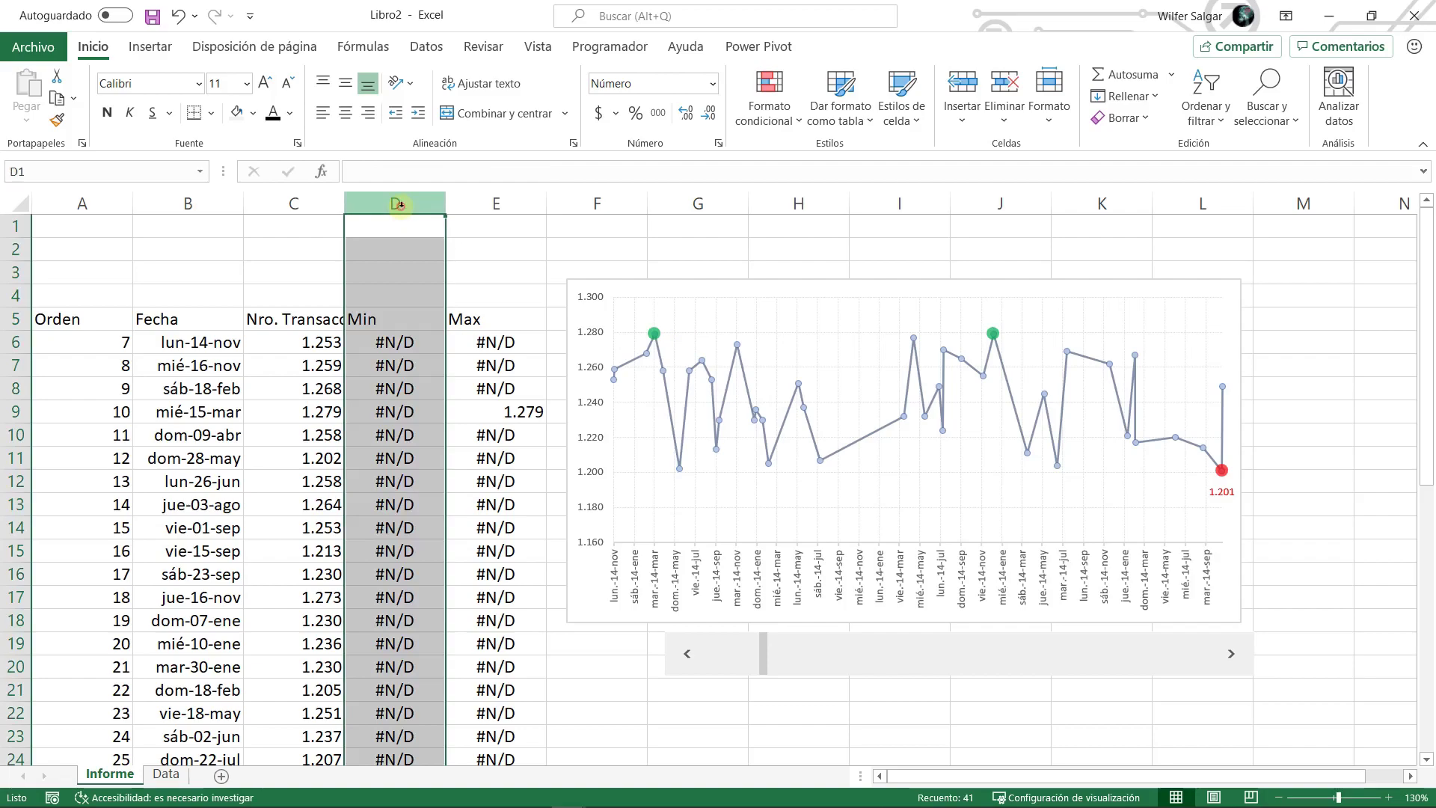
pyautogui.click(390, 362)
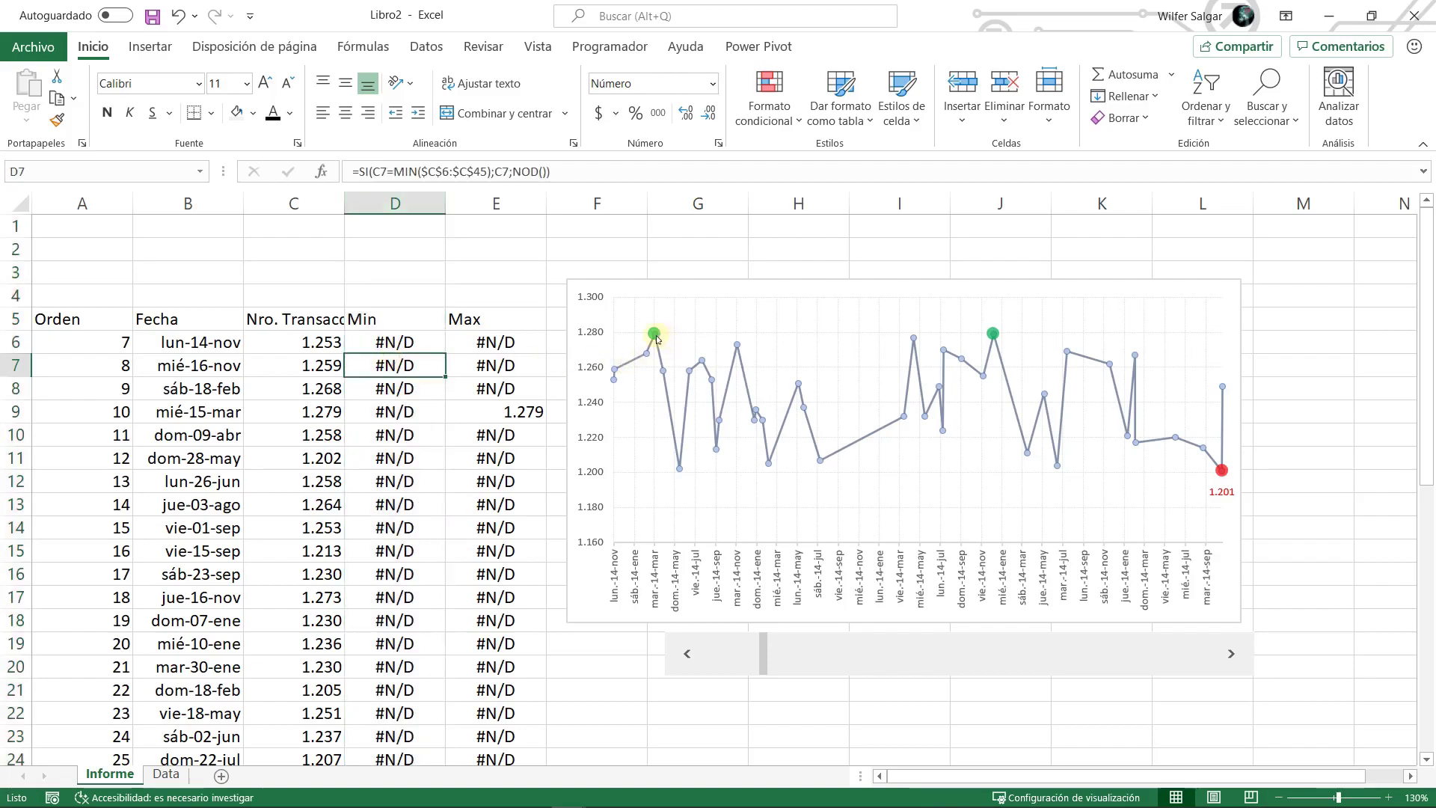
pyautogui.moveTo(657, 339)
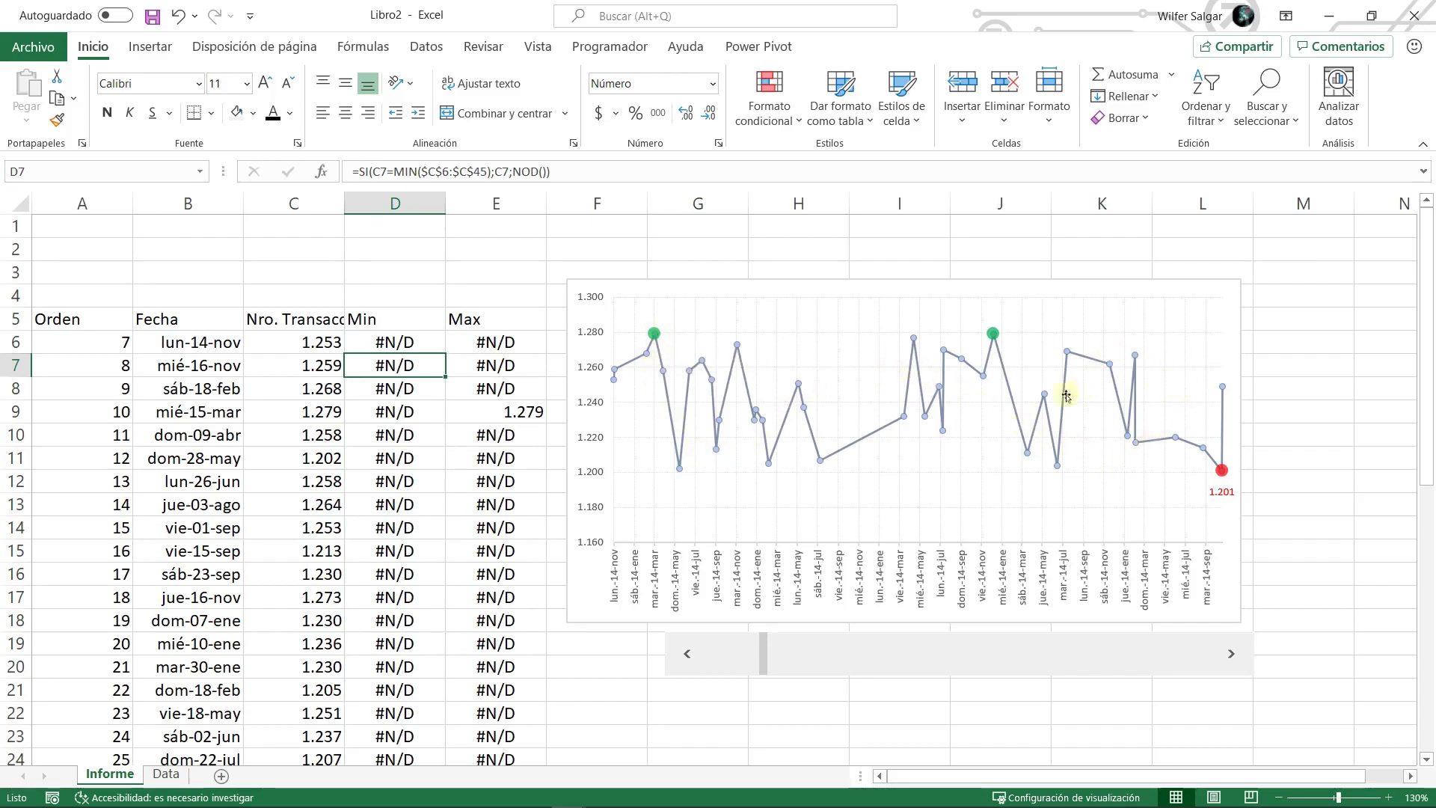
# - Compare selecting a whole series with selecting a single point, on the transactions line and on the green Max markers
pyautogui.click(799, 387)
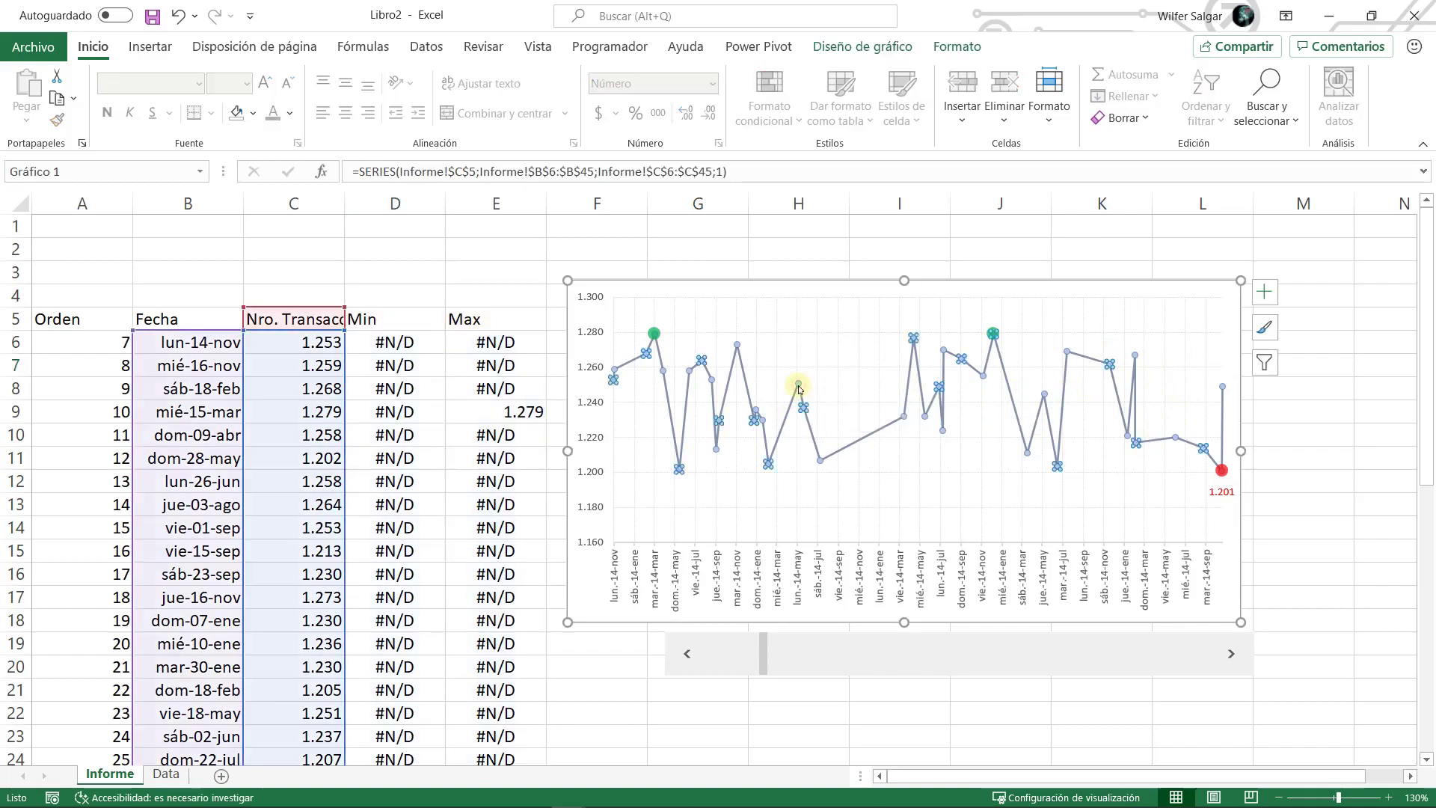
pyautogui.click(561, 566)
pyautogui.doubleClick(799, 387)
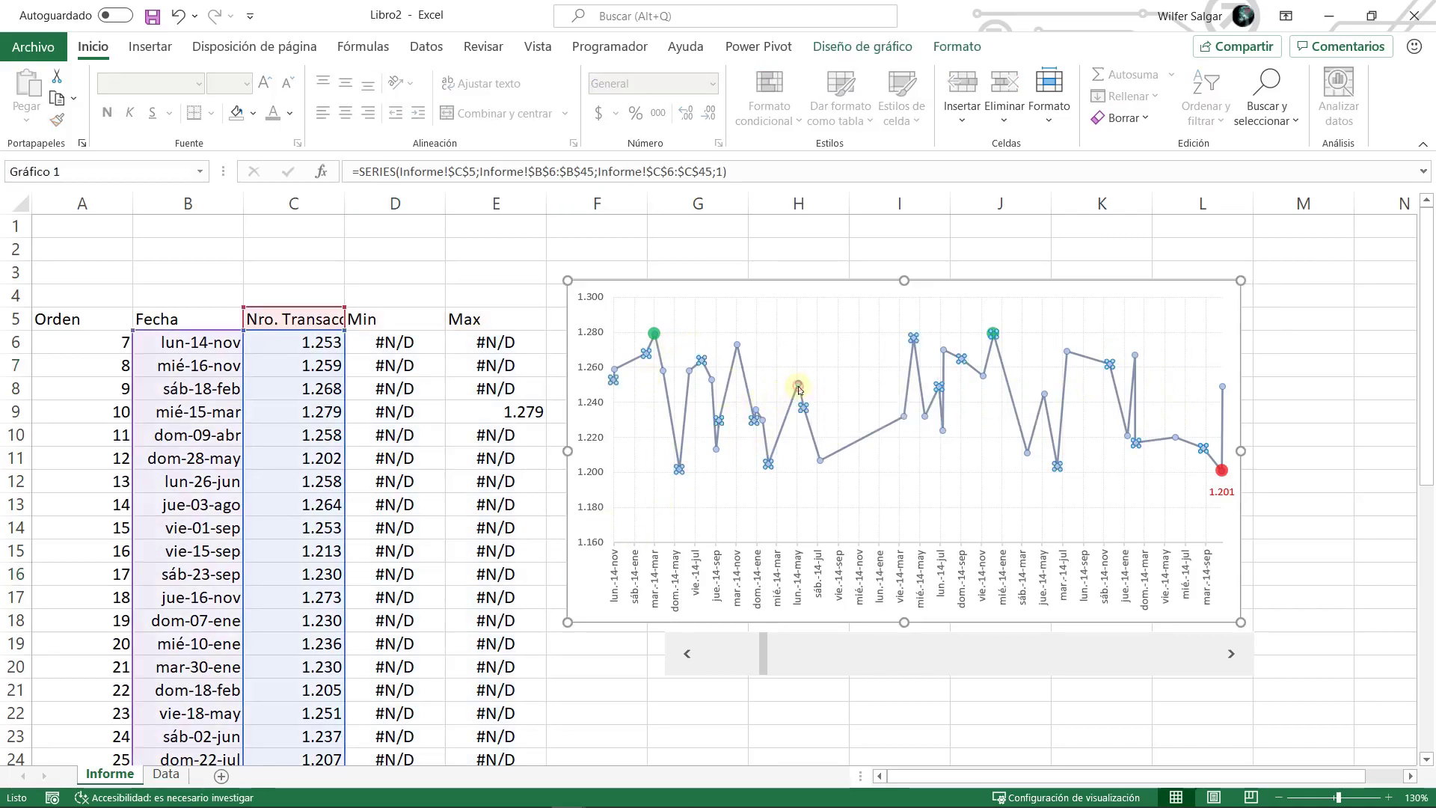
pyautogui.click(799, 386)
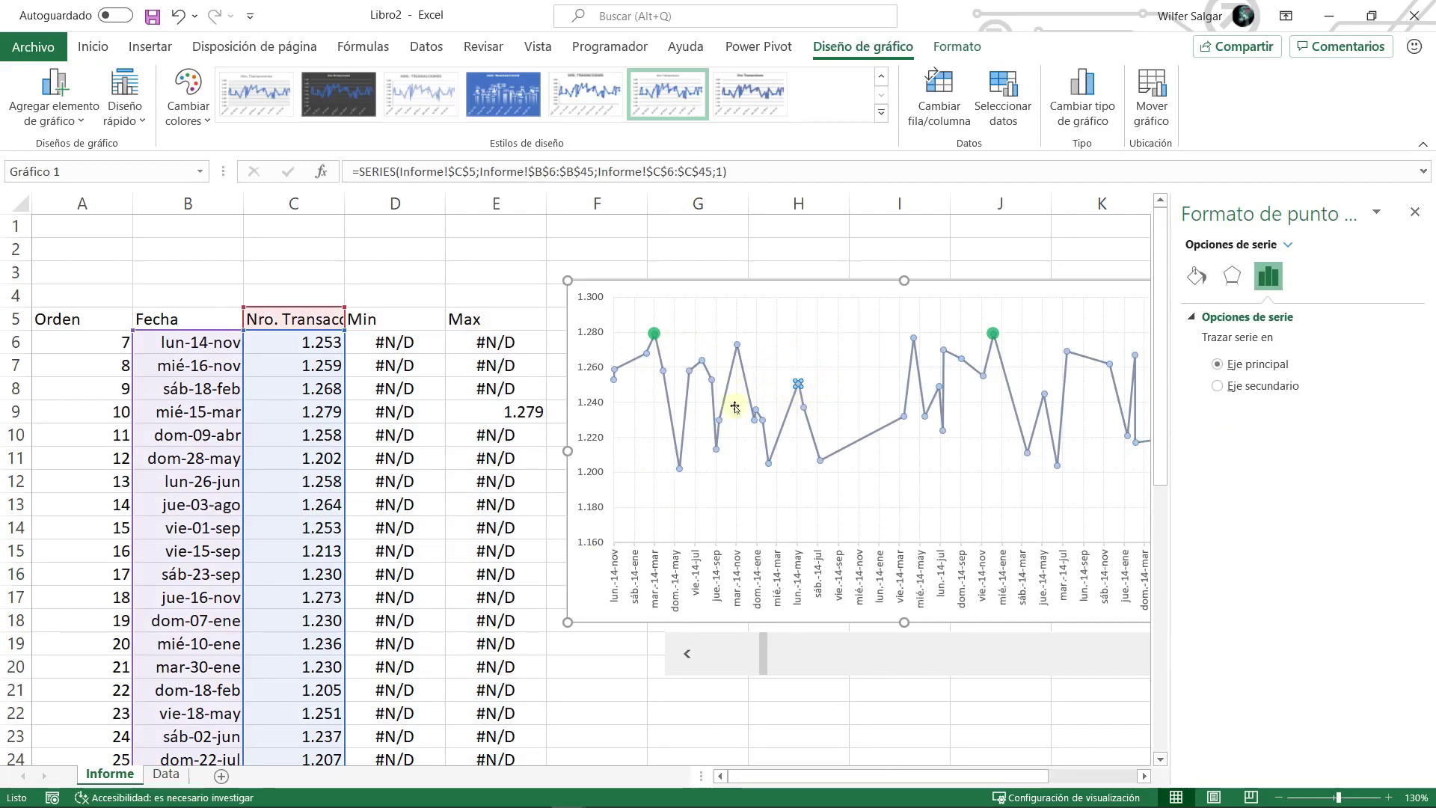
pyautogui.click(503, 433)
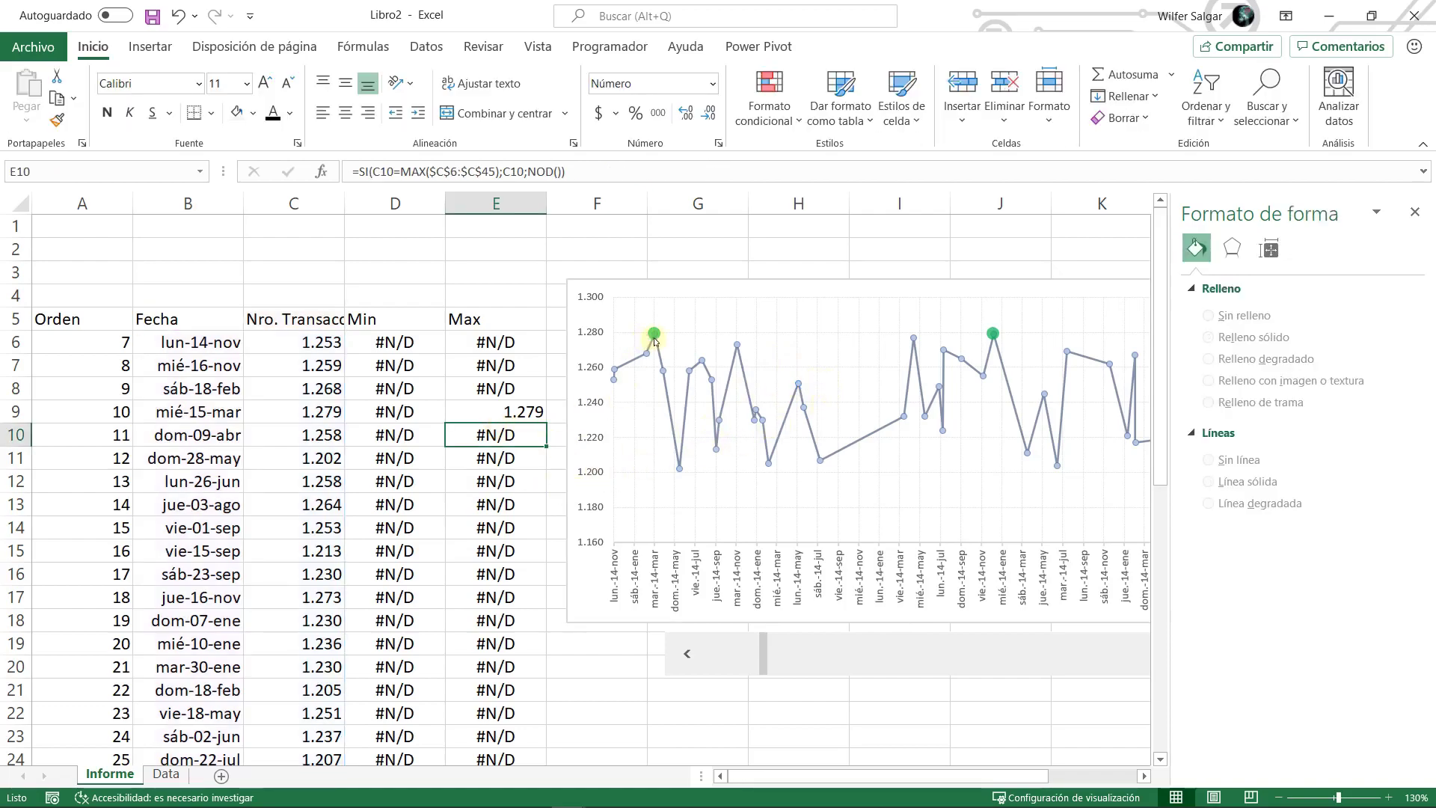
pyautogui.click(655, 339)
pyautogui.click(656, 339)
pyautogui.click(998, 338)
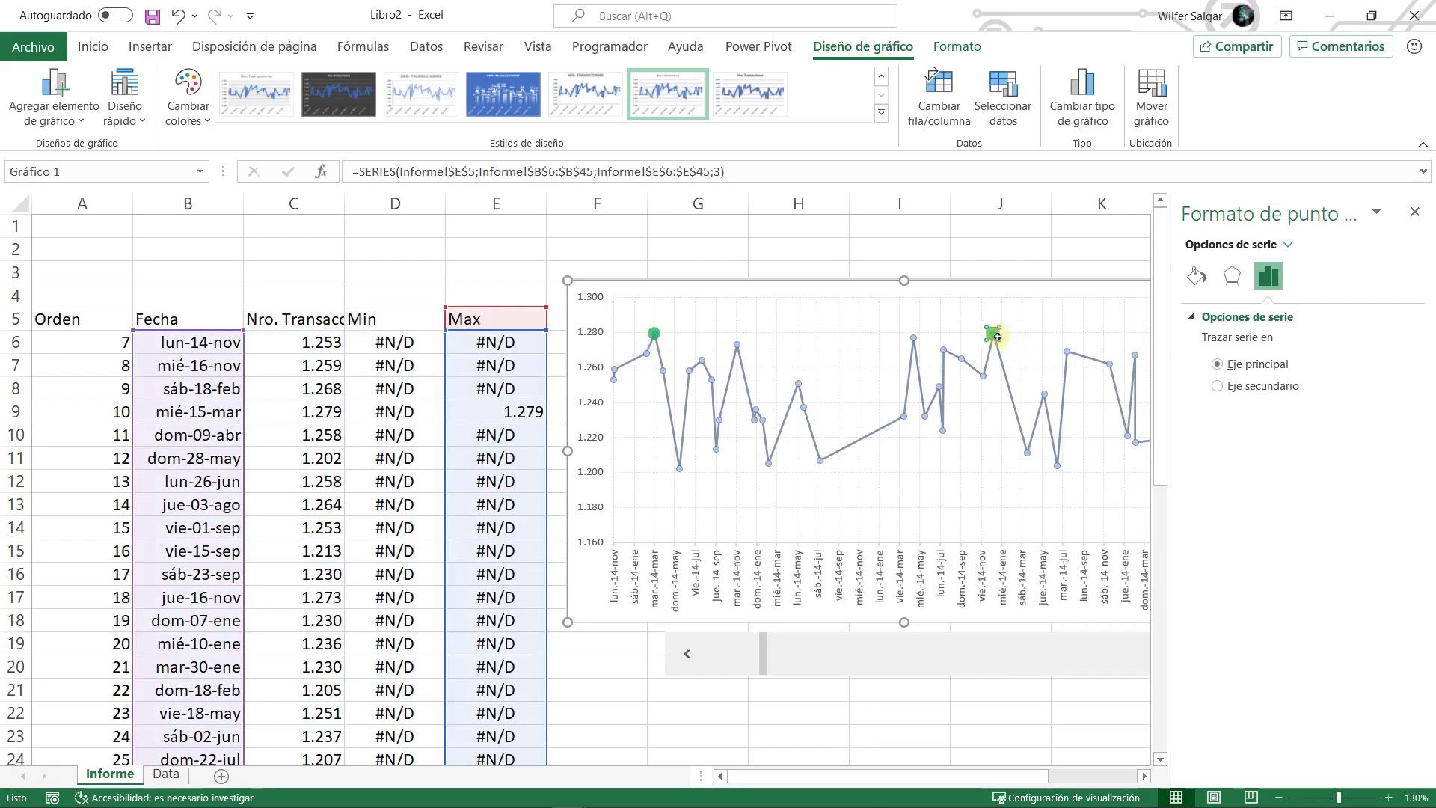
pyautogui.click(823, 724)
# - Add data labels above (Encima) all markers of the chart's Max series
pyautogui.click(657, 338)
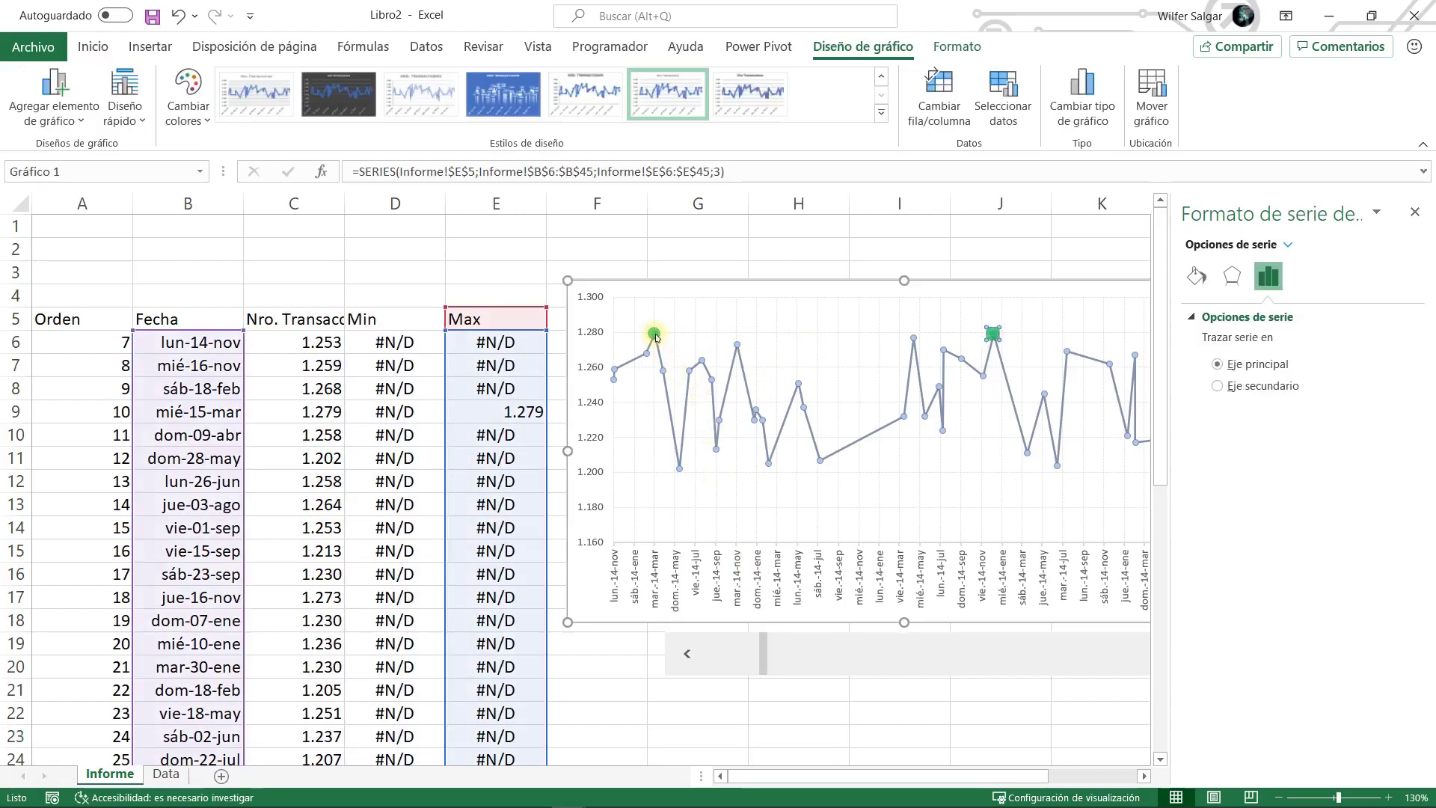
pyautogui.click(54, 101)
pyautogui.moveTo(94, 232)
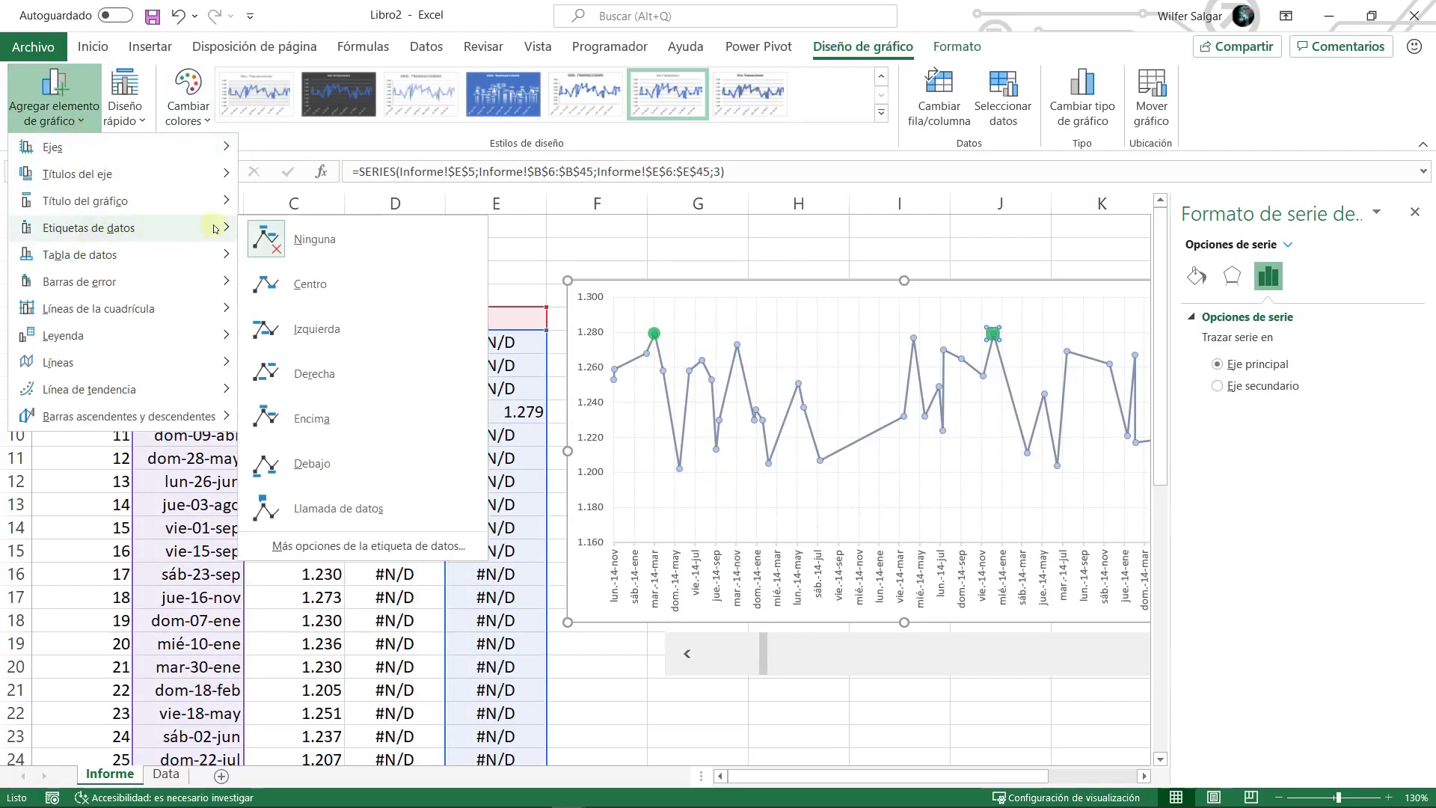
pyautogui.click(313, 418)
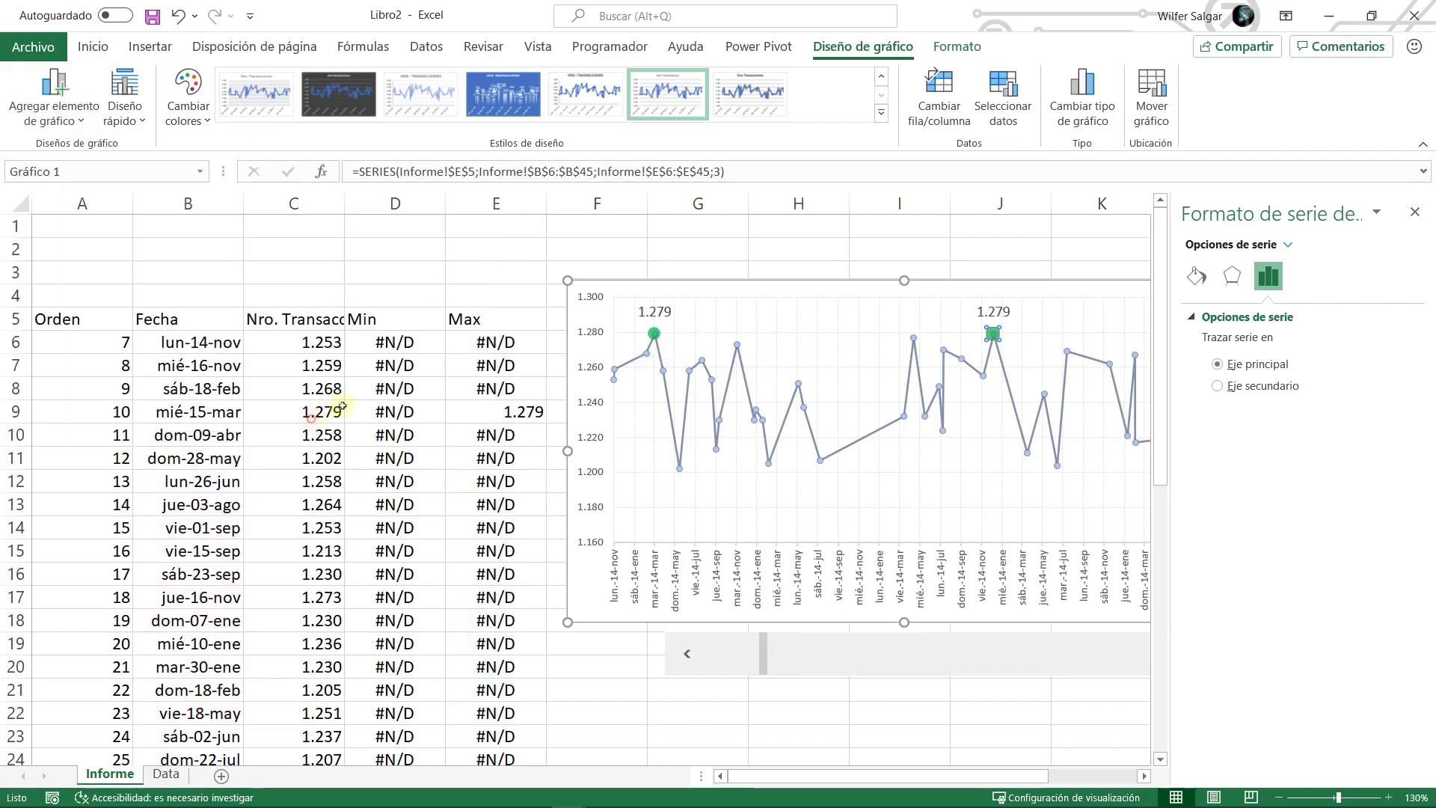
# - Format the Max series data labels with green text at font size 7 and close the formatting pane
pyautogui.click(657, 313)
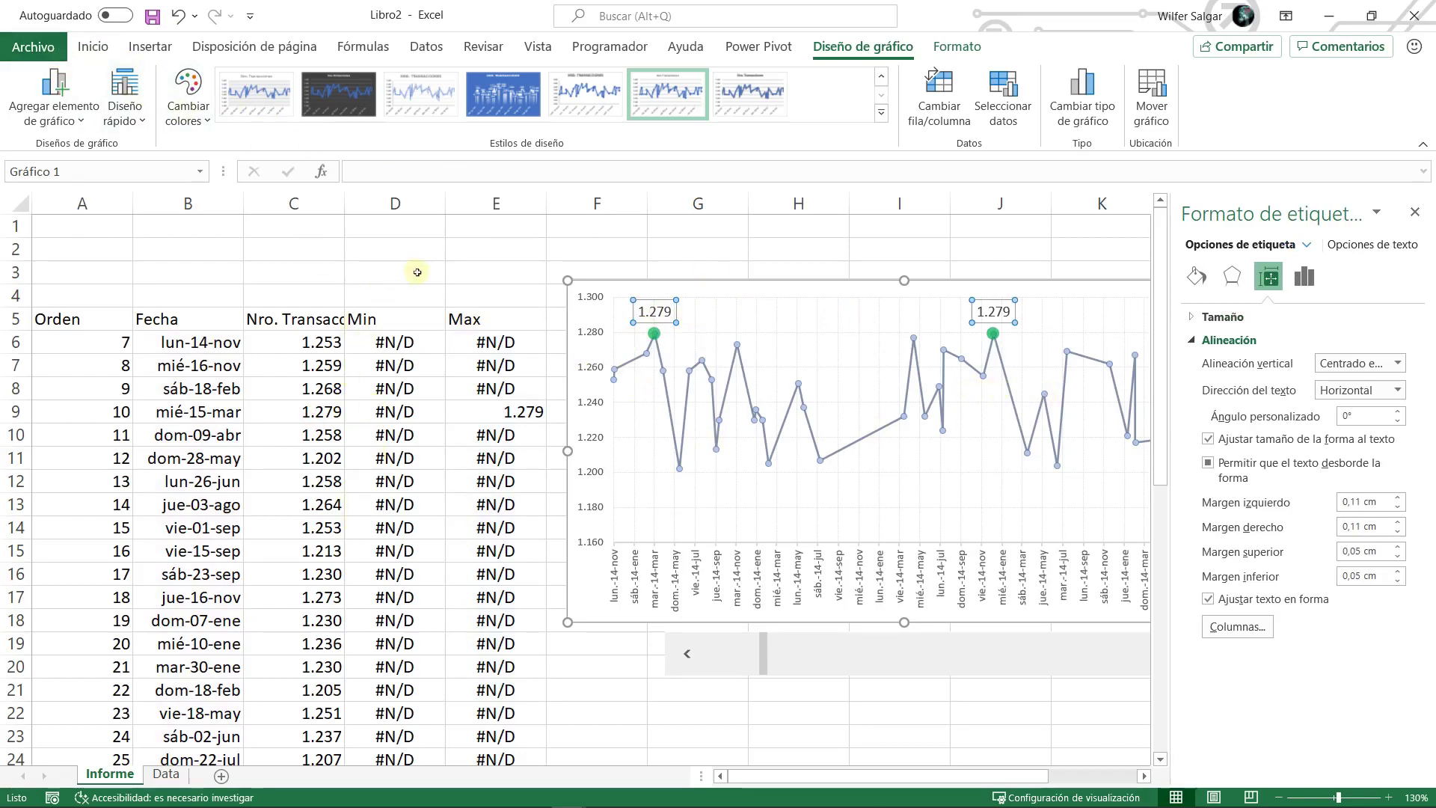
pyautogui.click(93, 47)
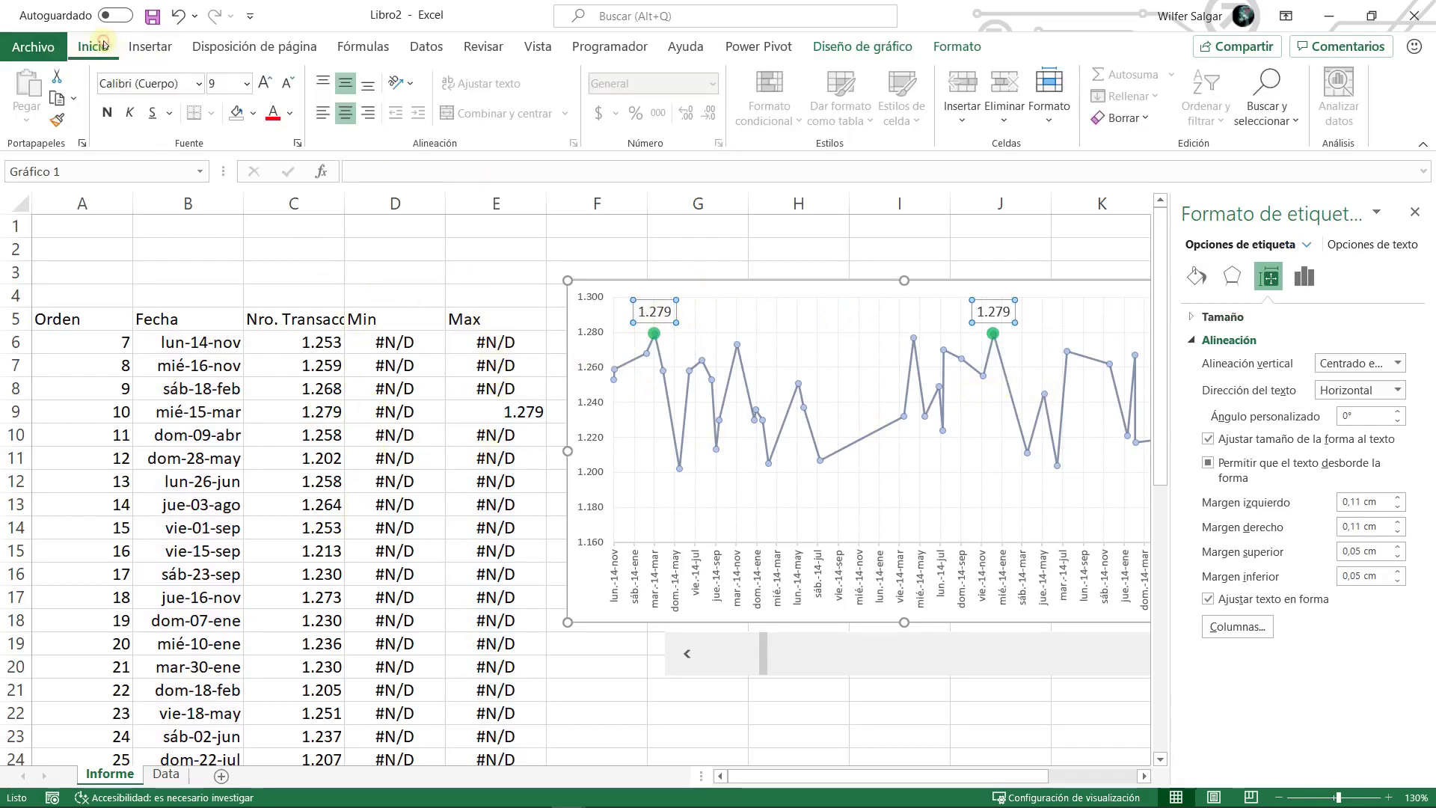
pyautogui.click(294, 116)
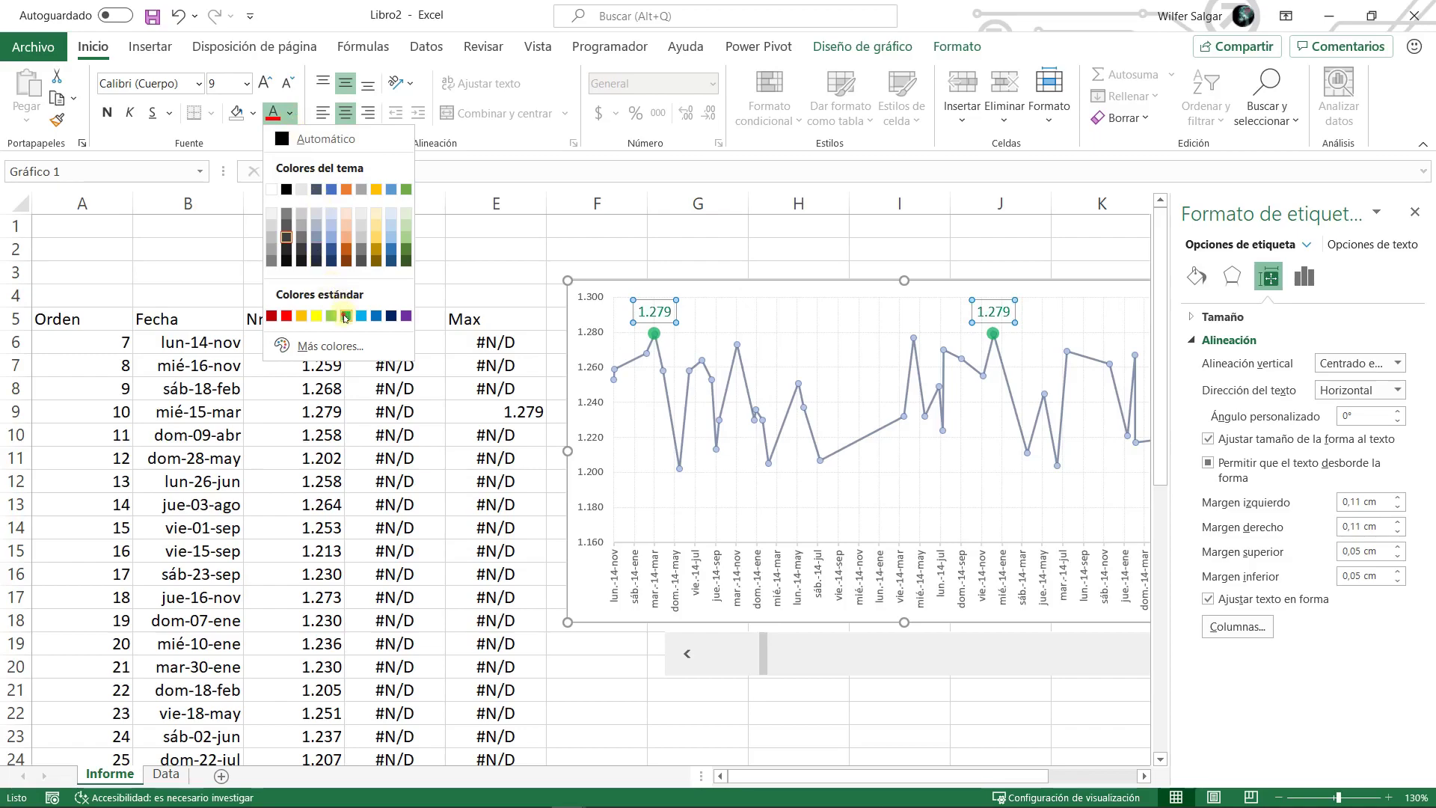
pyautogui.click(346, 315)
pyautogui.click(291, 85)
pyautogui.click(292, 89)
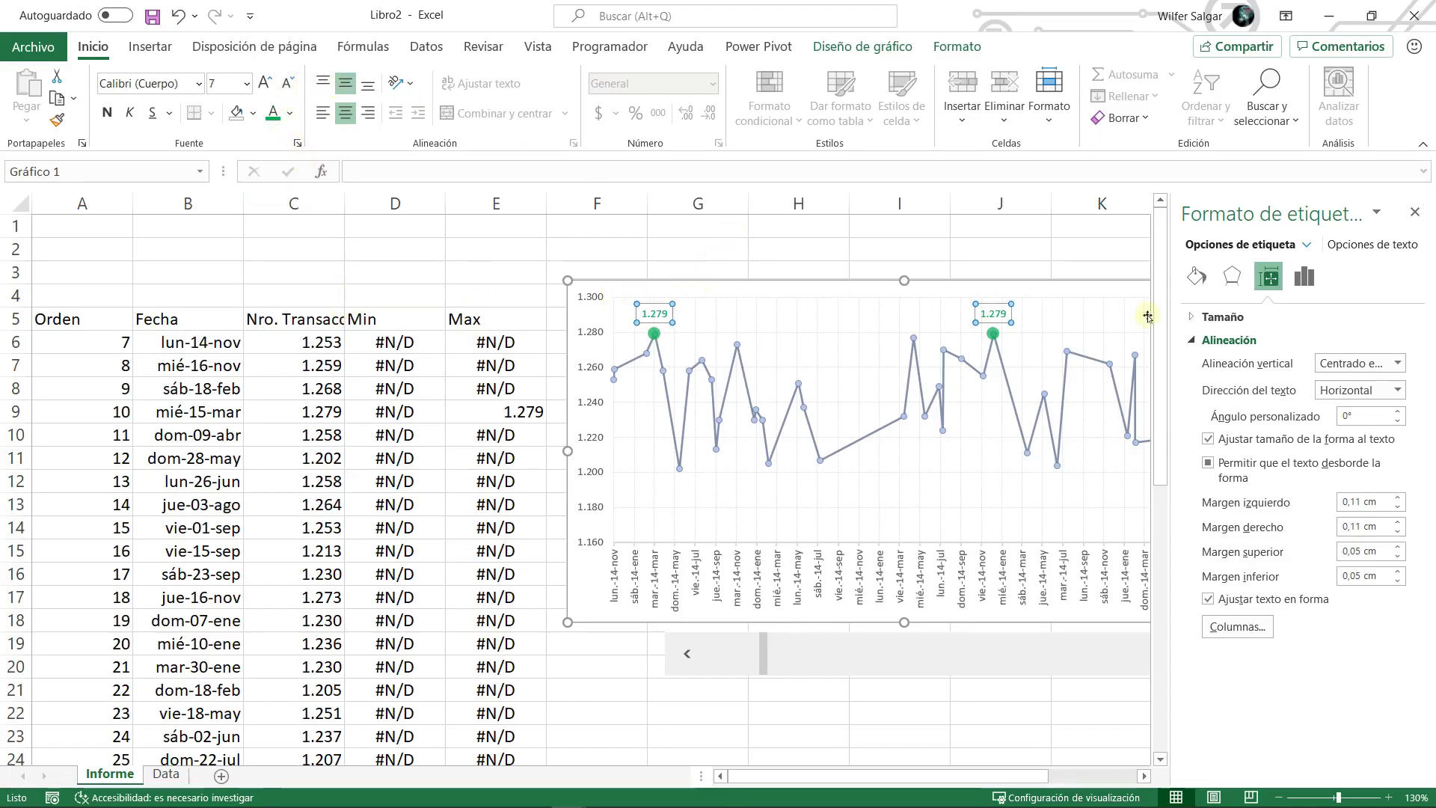
pyautogui.click(1417, 214)
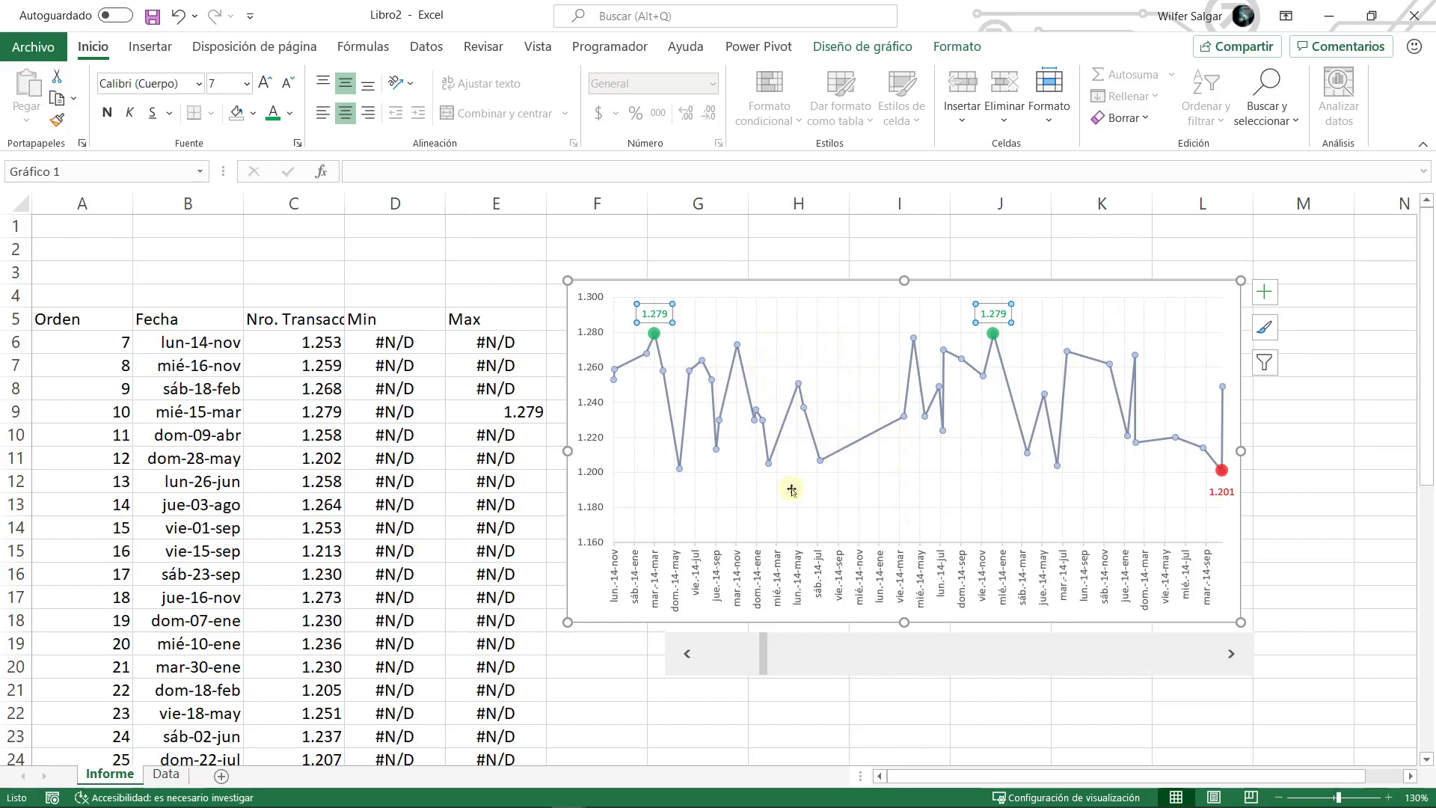
# - Move the chart's date window back to start at order 1 to check the labels on both series
pyautogui.click(635, 648)
pyautogui.click(680, 658)
pyautogui.click(680, 660)
pyautogui.click(680, 660)
pyautogui.click(680, 664)
pyautogui.click(680, 664)
pyautogui.click(680, 664)
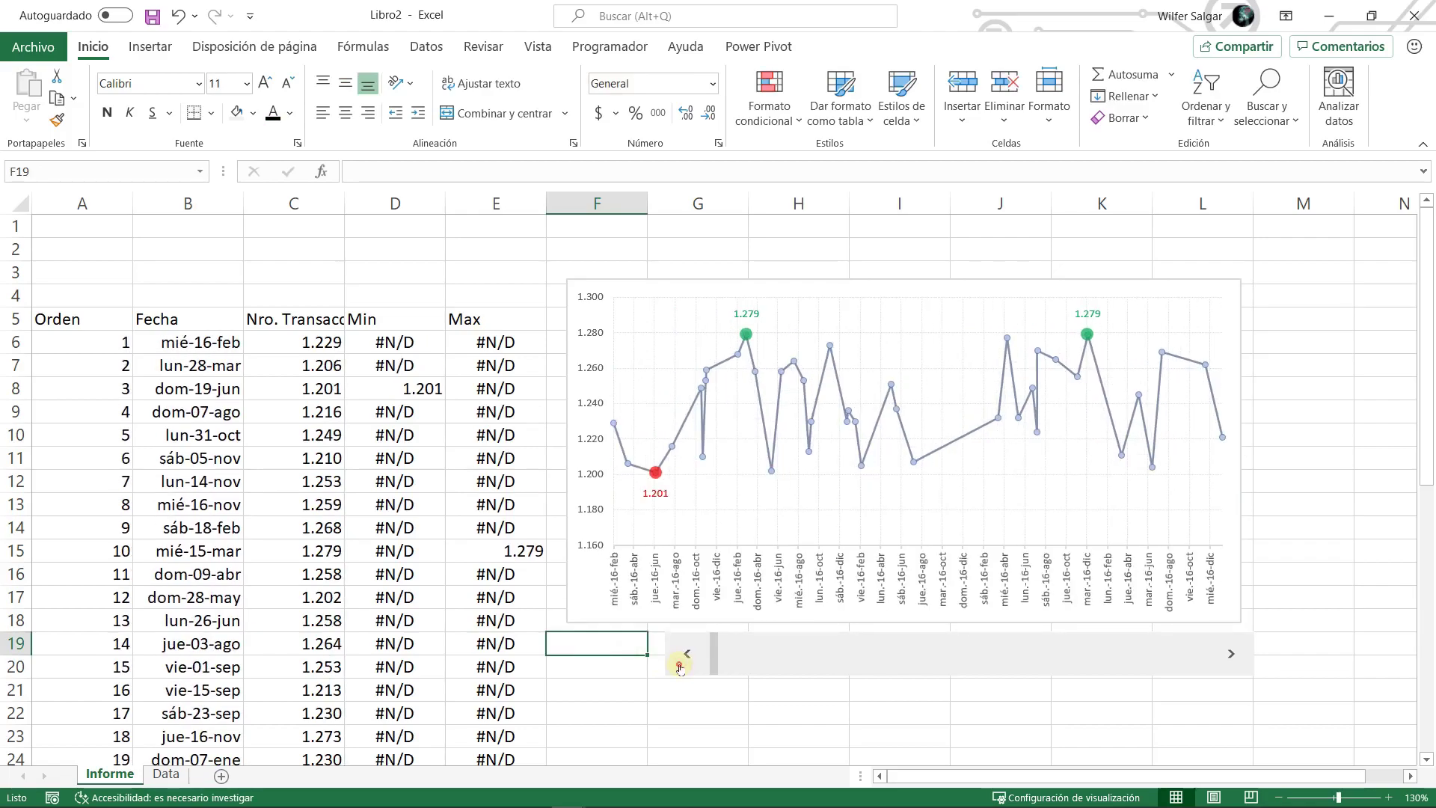
# - Advance the chart's date window to start at order 44 and then order 59, checking the labelled minimum and maximum points
pyautogui.moveTo(710, 663); pyautogui.dragTo(1074, 663)
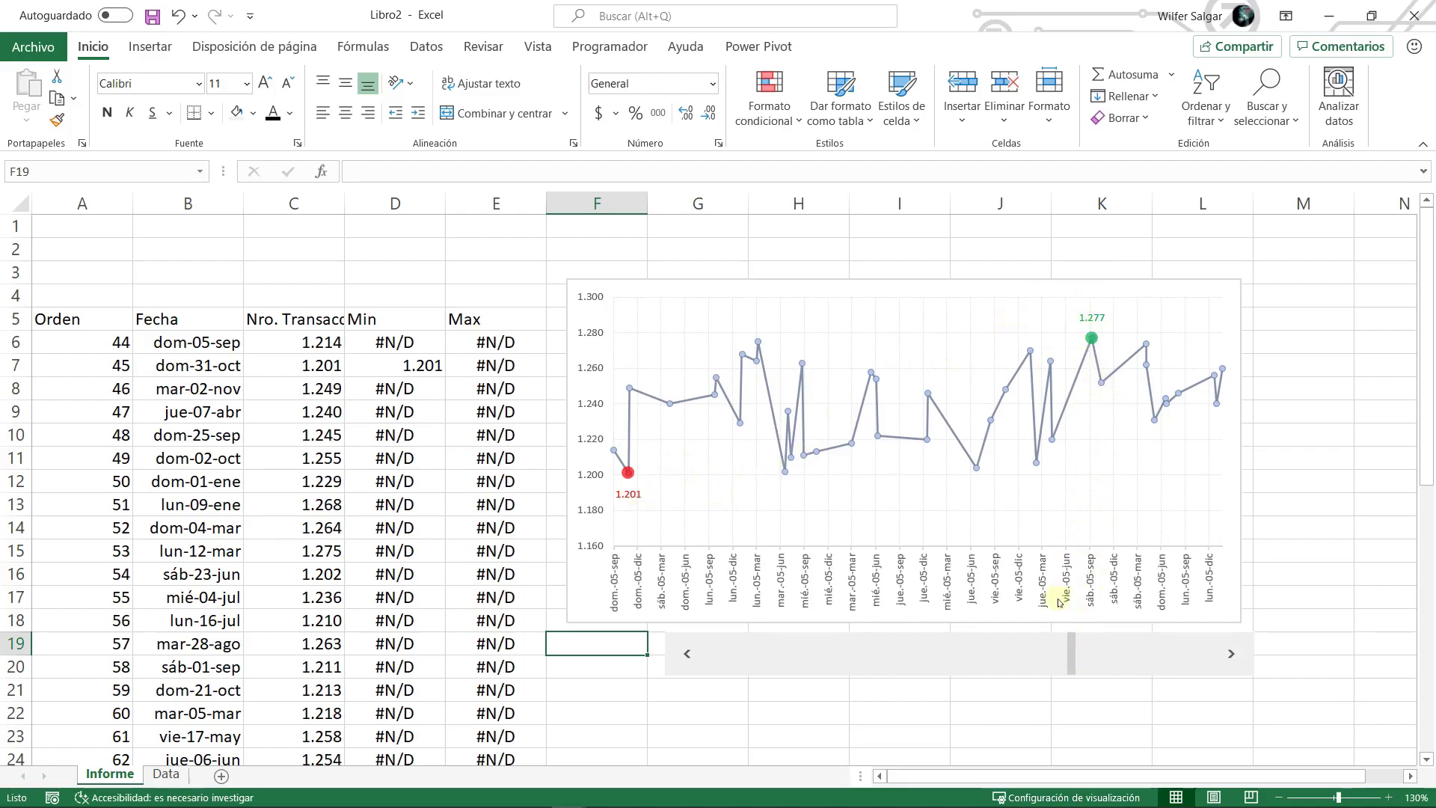
pyautogui.moveTo(1071, 655); pyautogui.dragTo(1174, 658)
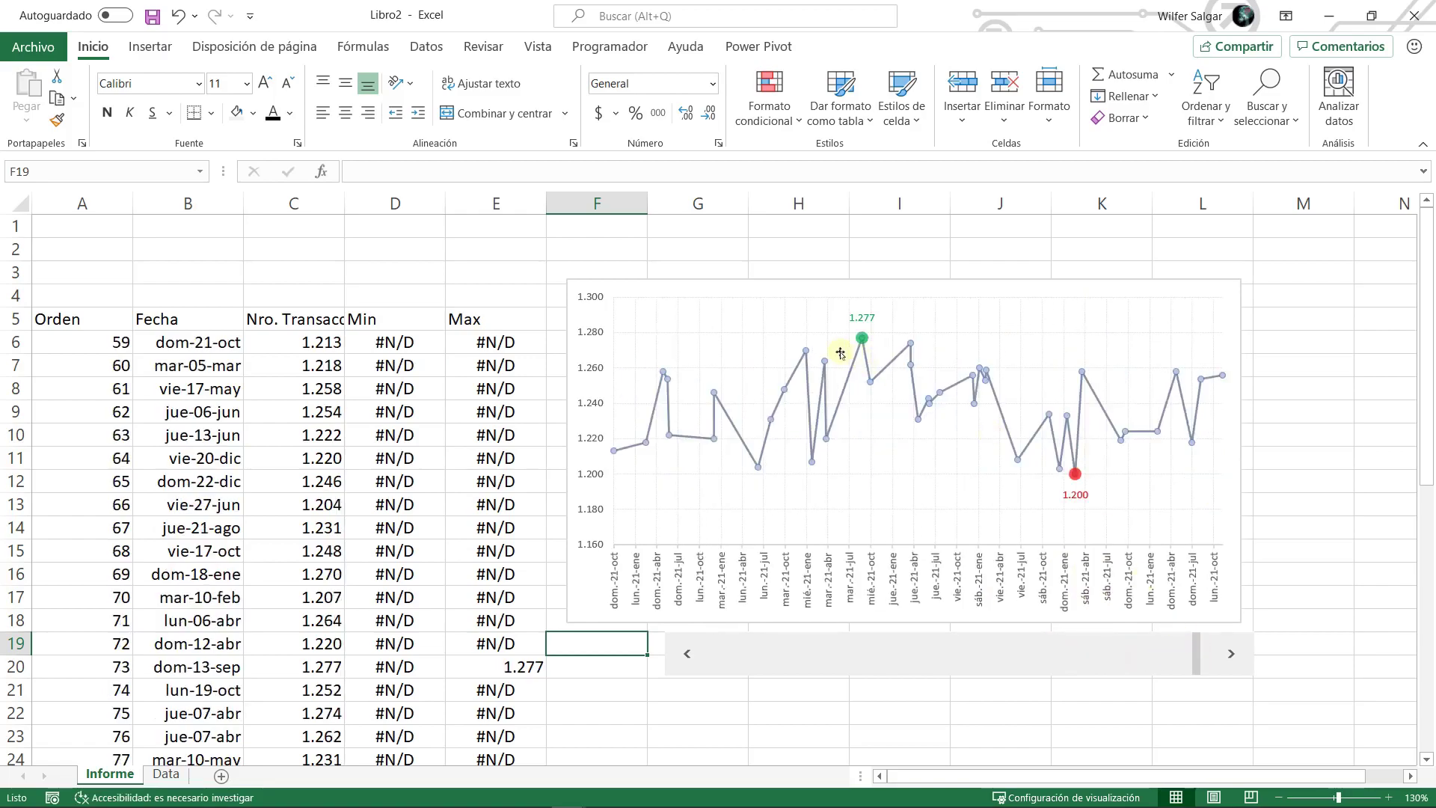
pyautogui.click(388, 322)
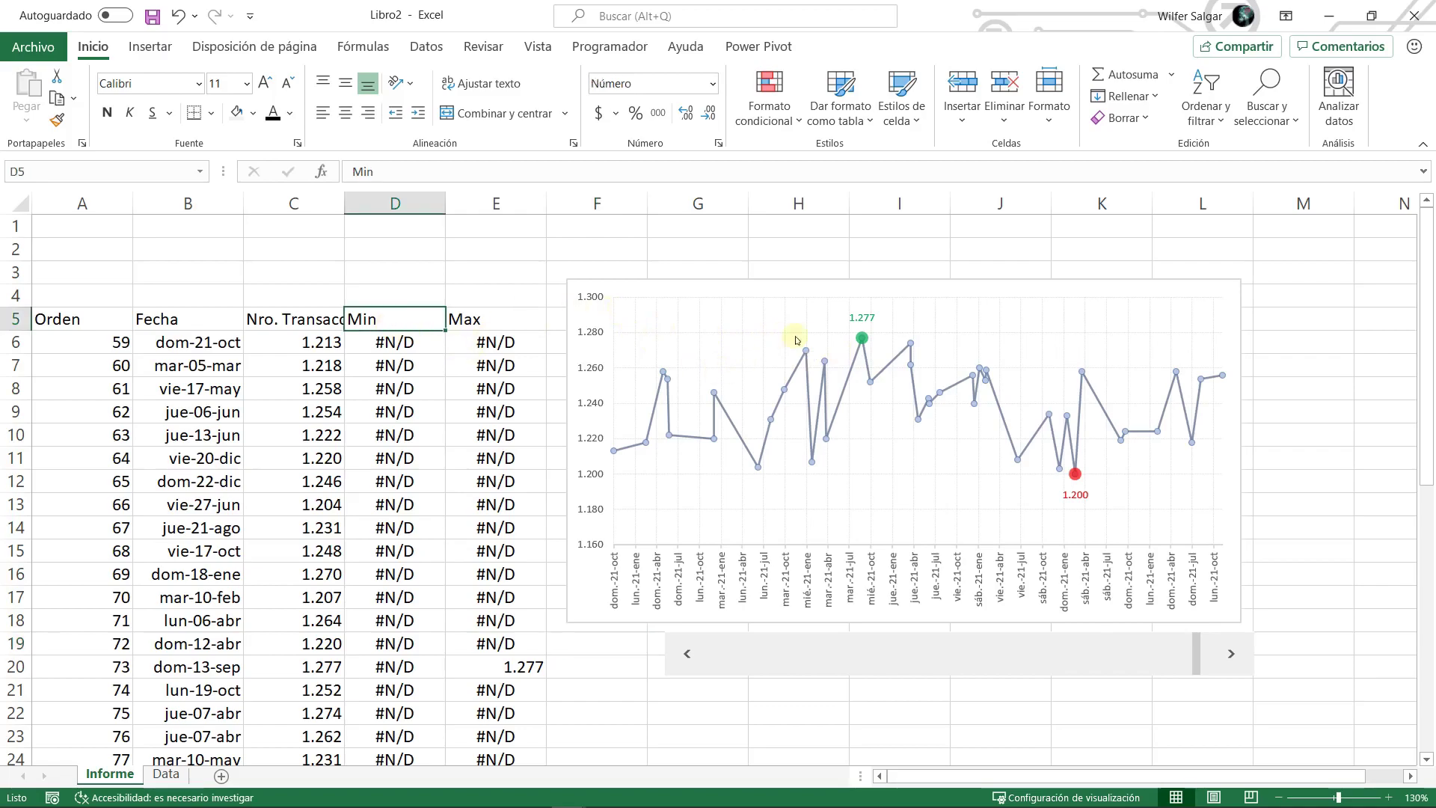
# - Lower the top edge of the chart's plot area to leave room above the lines
pyautogui.click(703, 311)
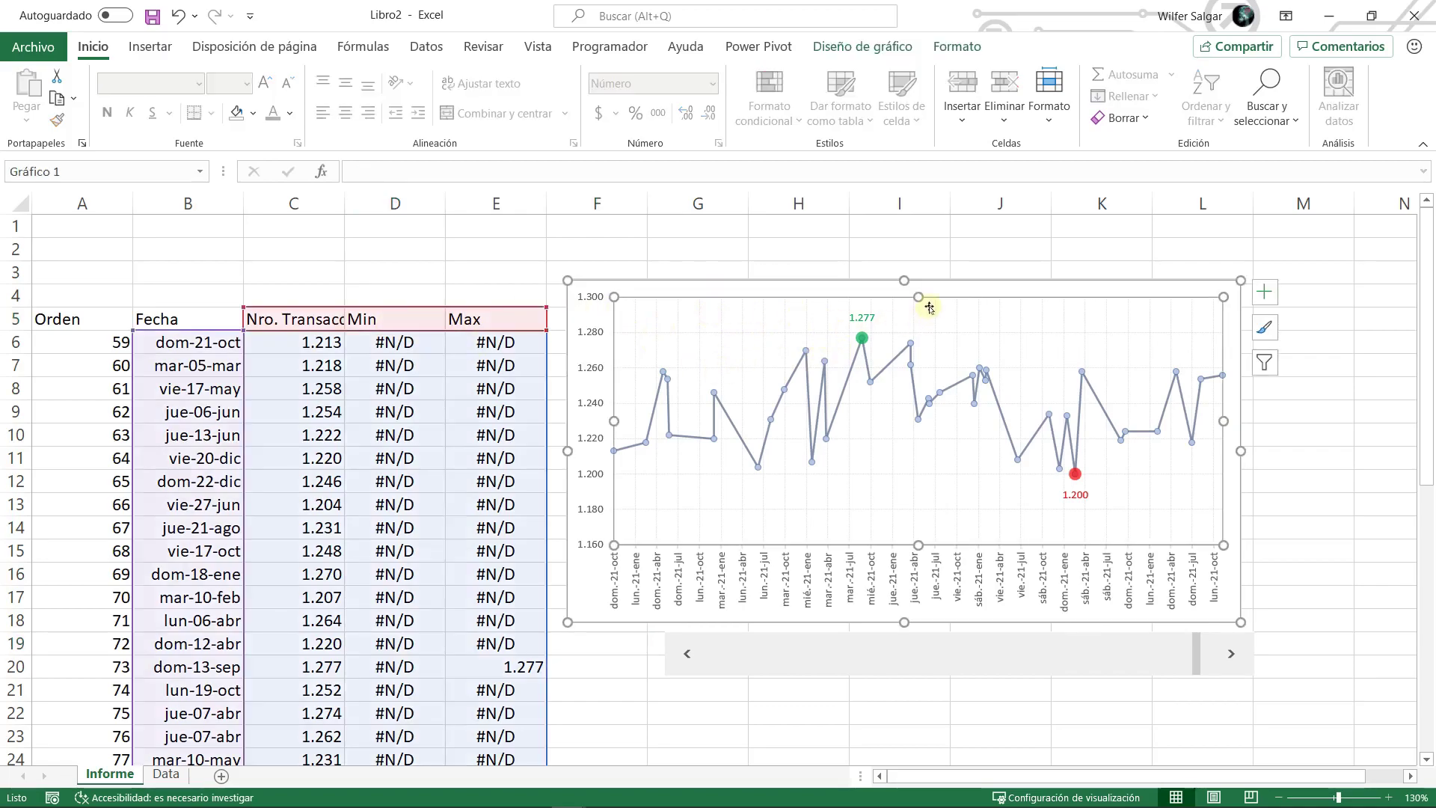
pyautogui.moveTo(918, 299); pyautogui.dragTo(918, 322)
pyautogui.click(809, 285)
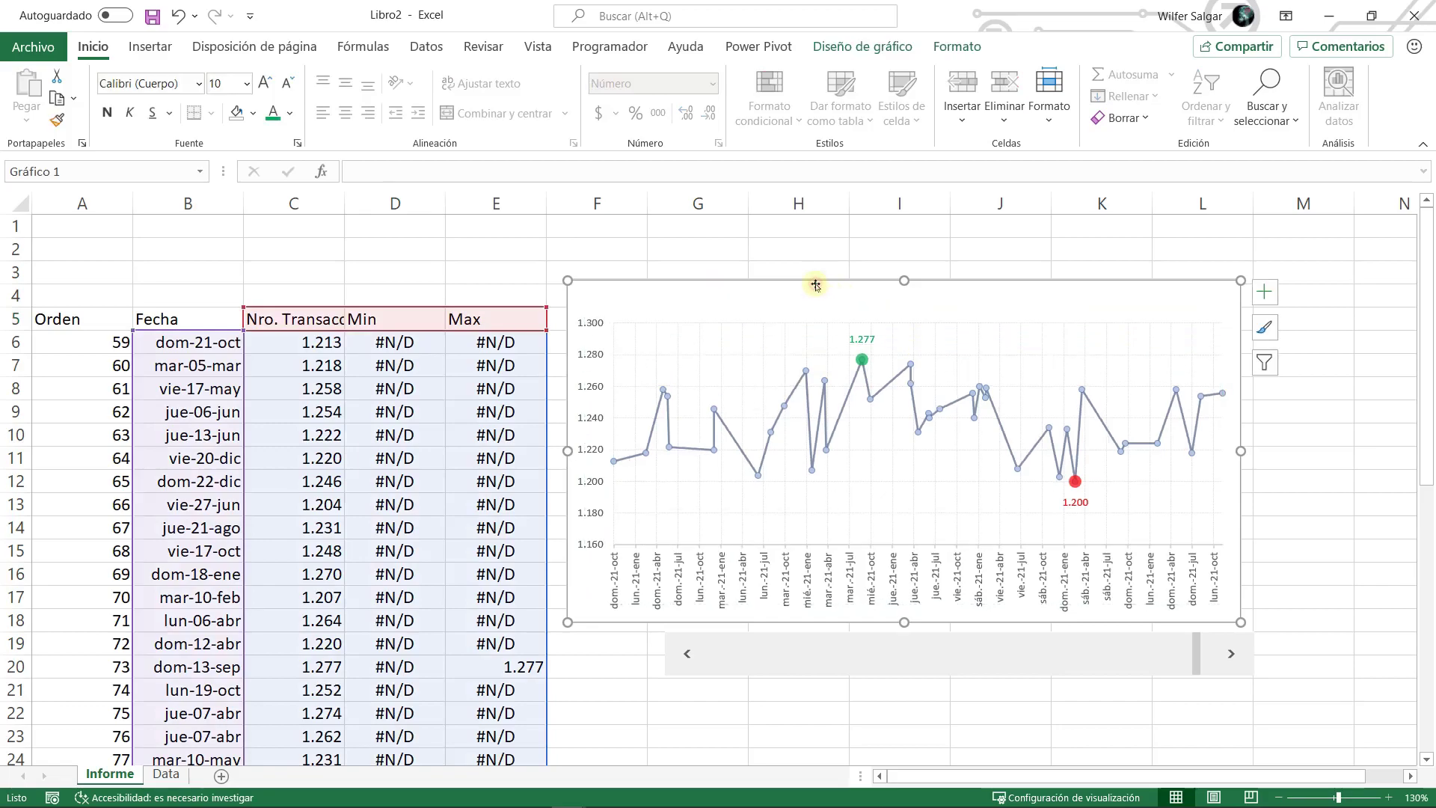
# - Add a chart title placed above the chart (Encima del gráfico)
pyautogui.click(957, 46)
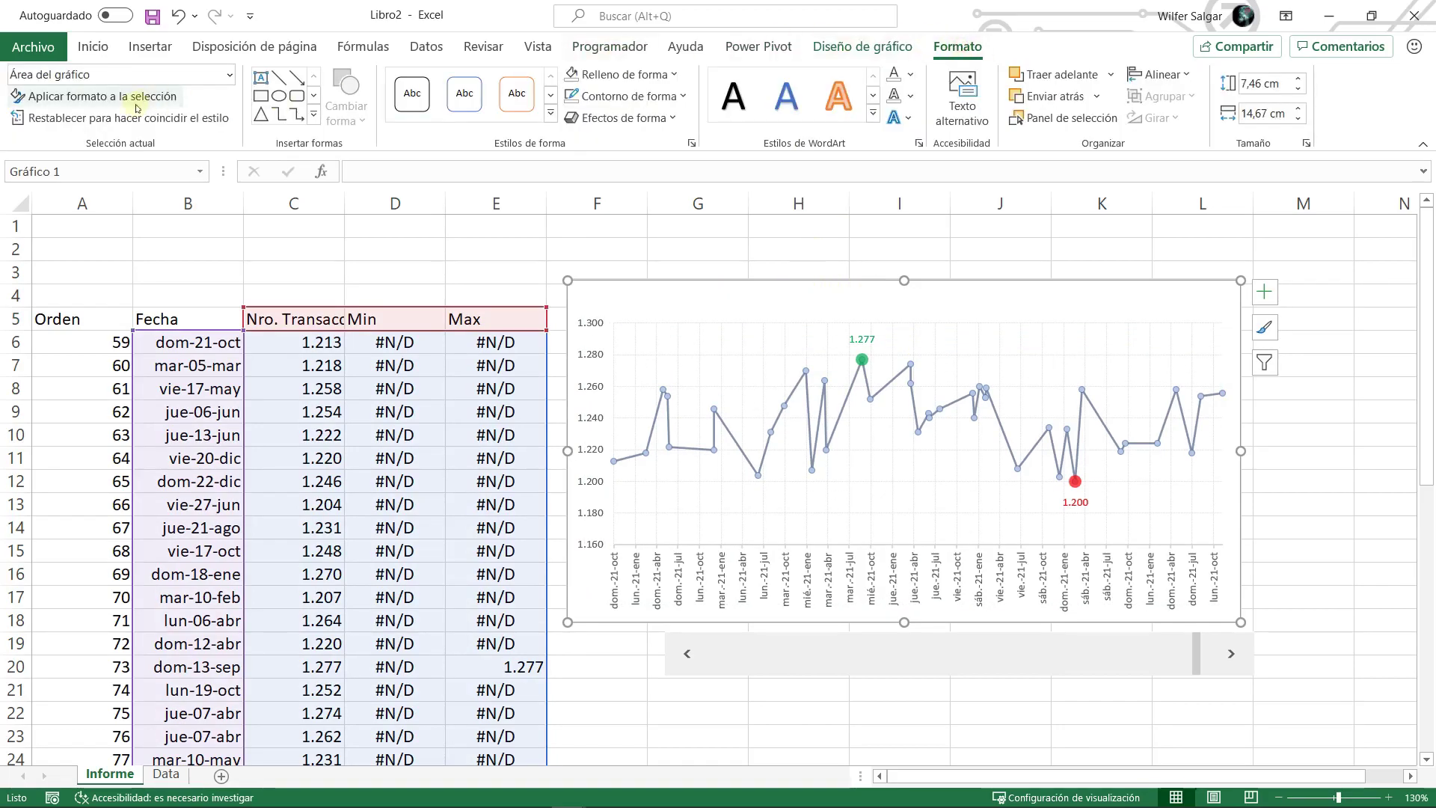
pyautogui.click(863, 48)
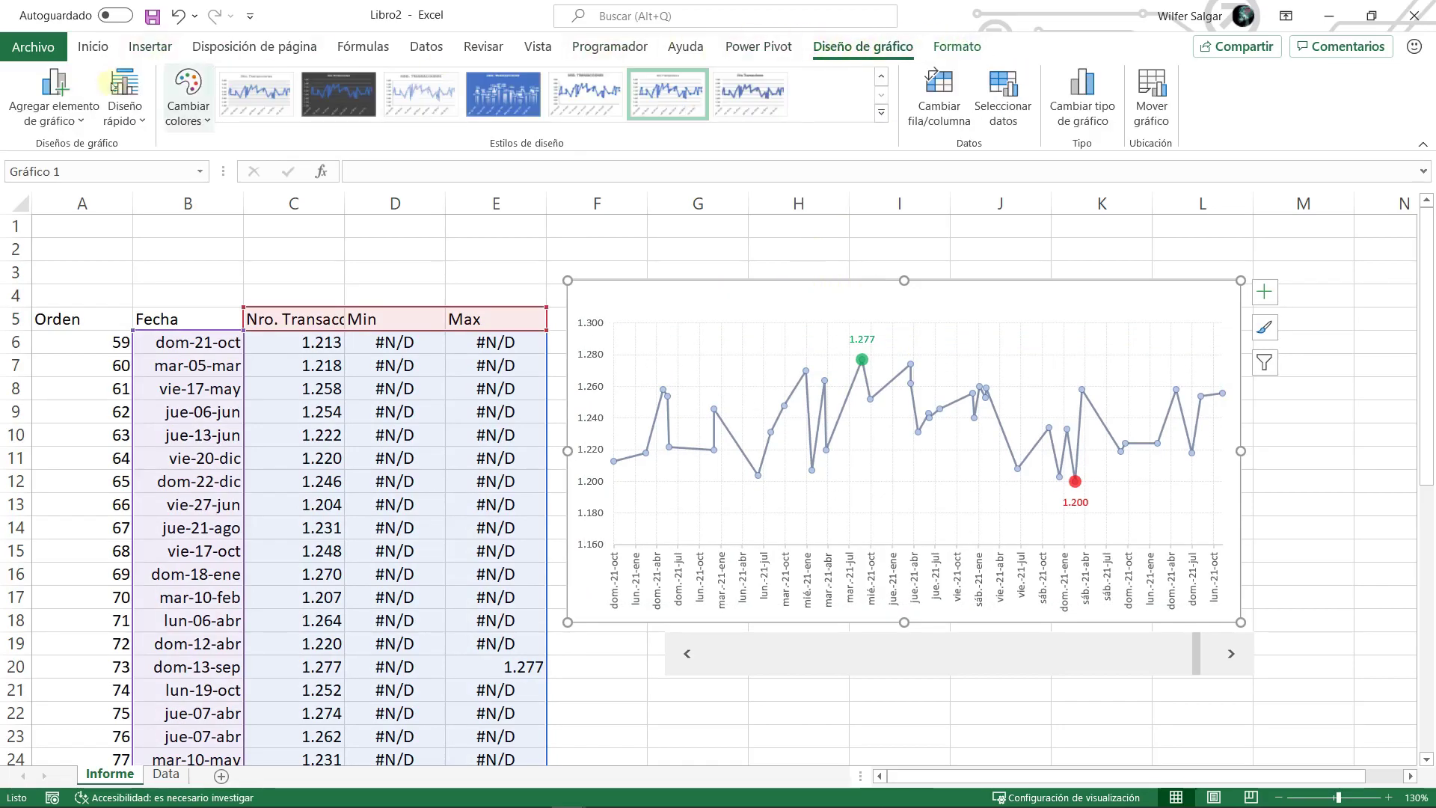
pyautogui.click(72, 117)
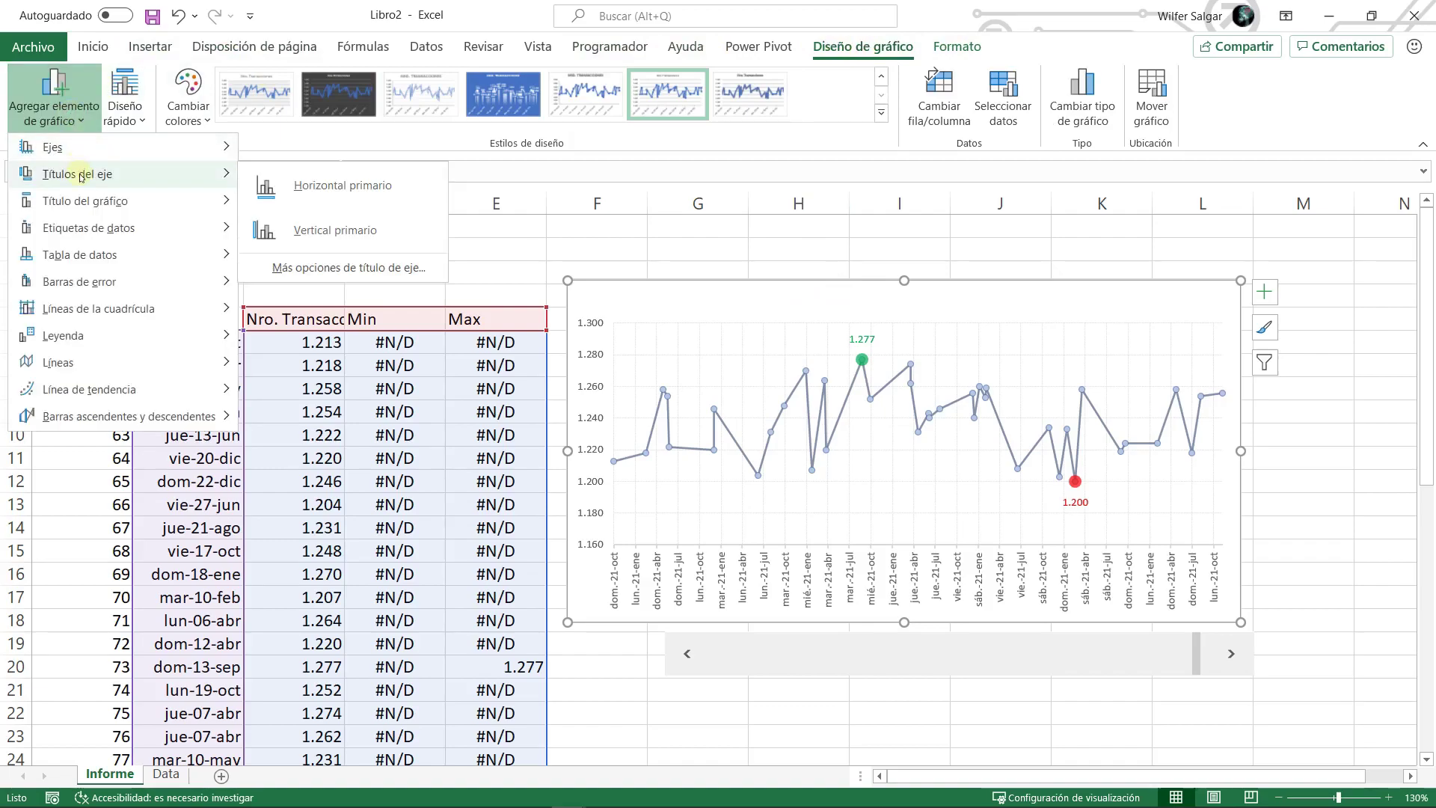
pyautogui.moveTo(147, 203)
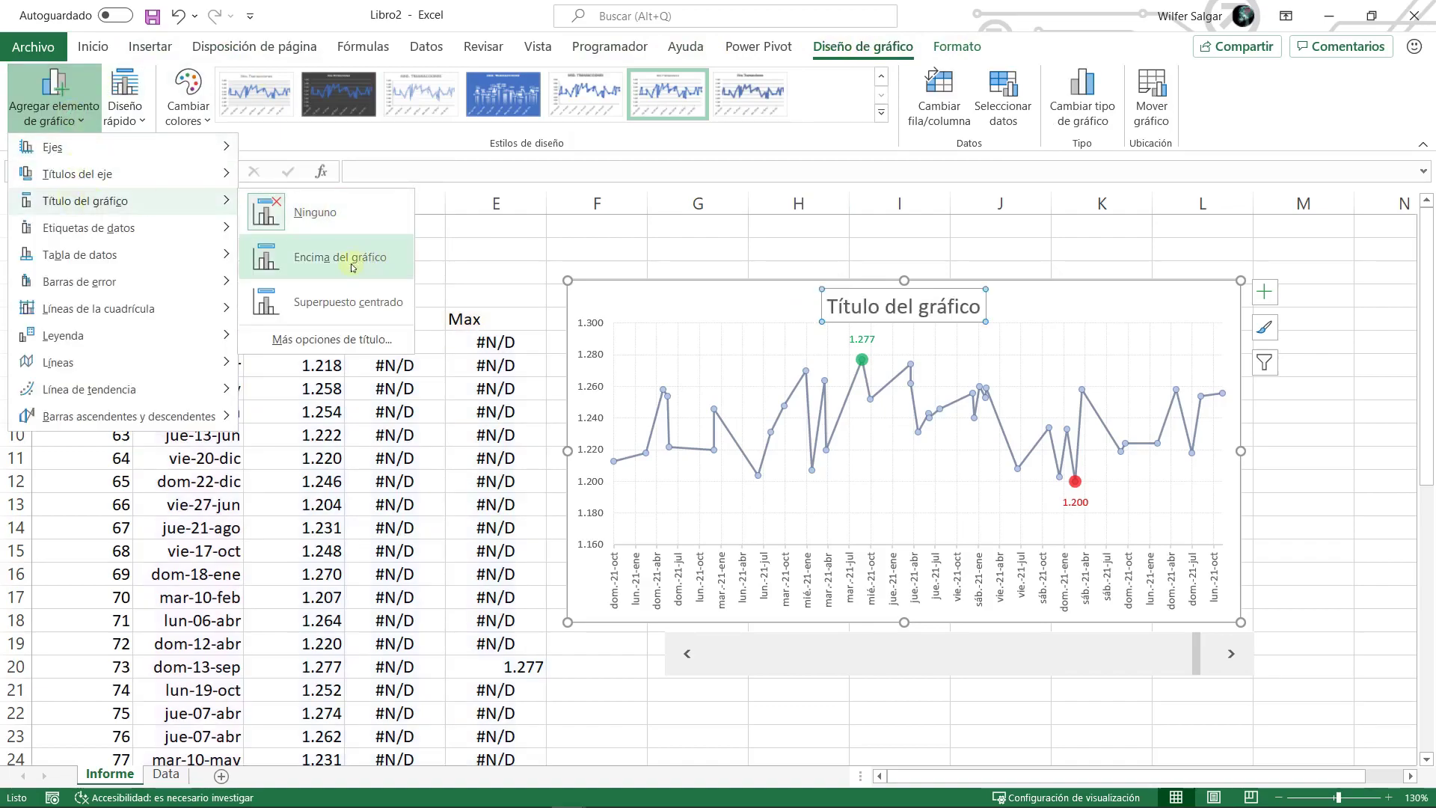
pyautogui.click(352, 267)
# - Lower the plot area's top edge slightly and move the chart title to the chart's upper-left corner
pyautogui.click(915, 335)
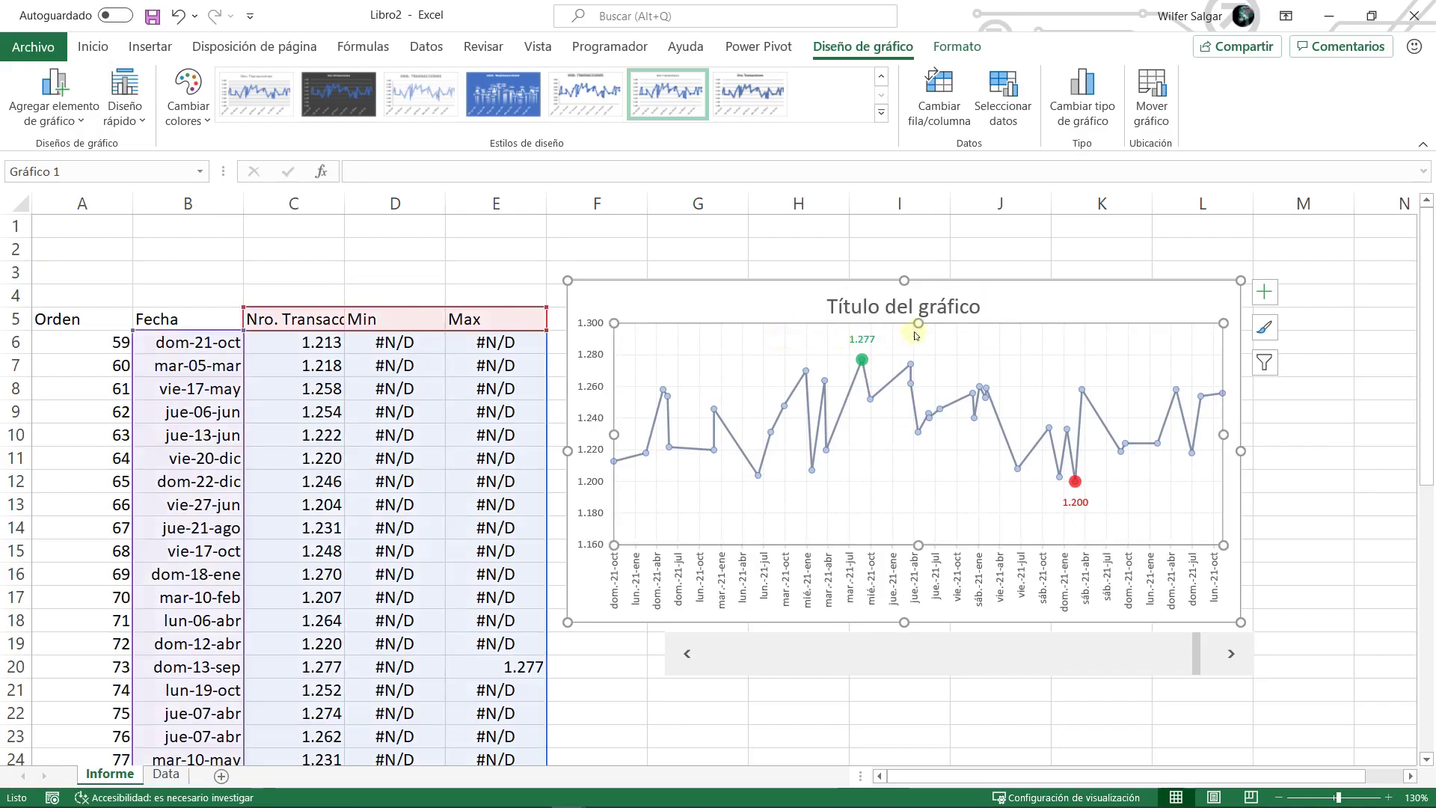
pyautogui.moveTo(919, 322); pyautogui.dragTo(921, 331)
pyautogui.click(905, 307)
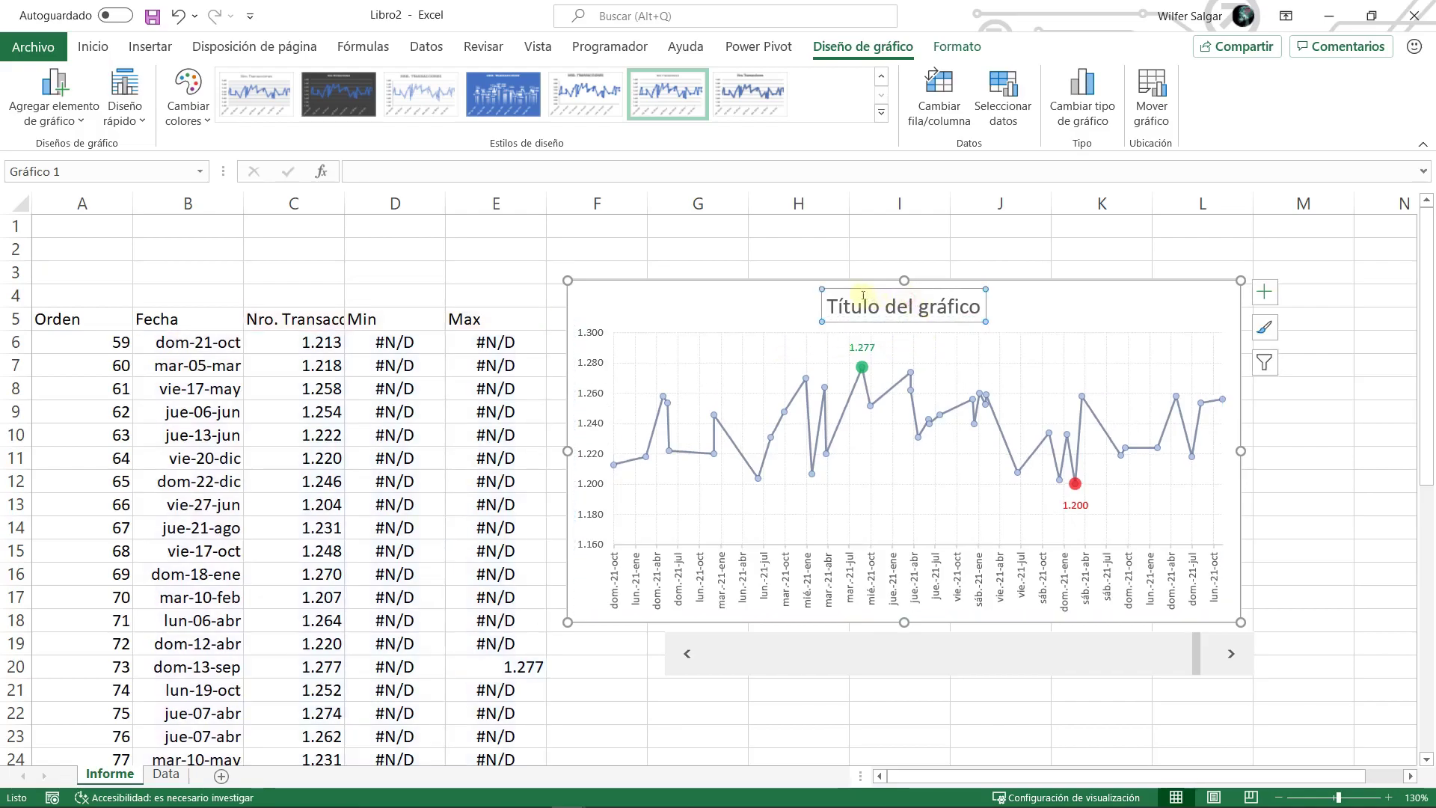
pyautogui.moveTo(829, 289); pyautogui.dragTo(614, 303)
pyautogui.click(612, 303)
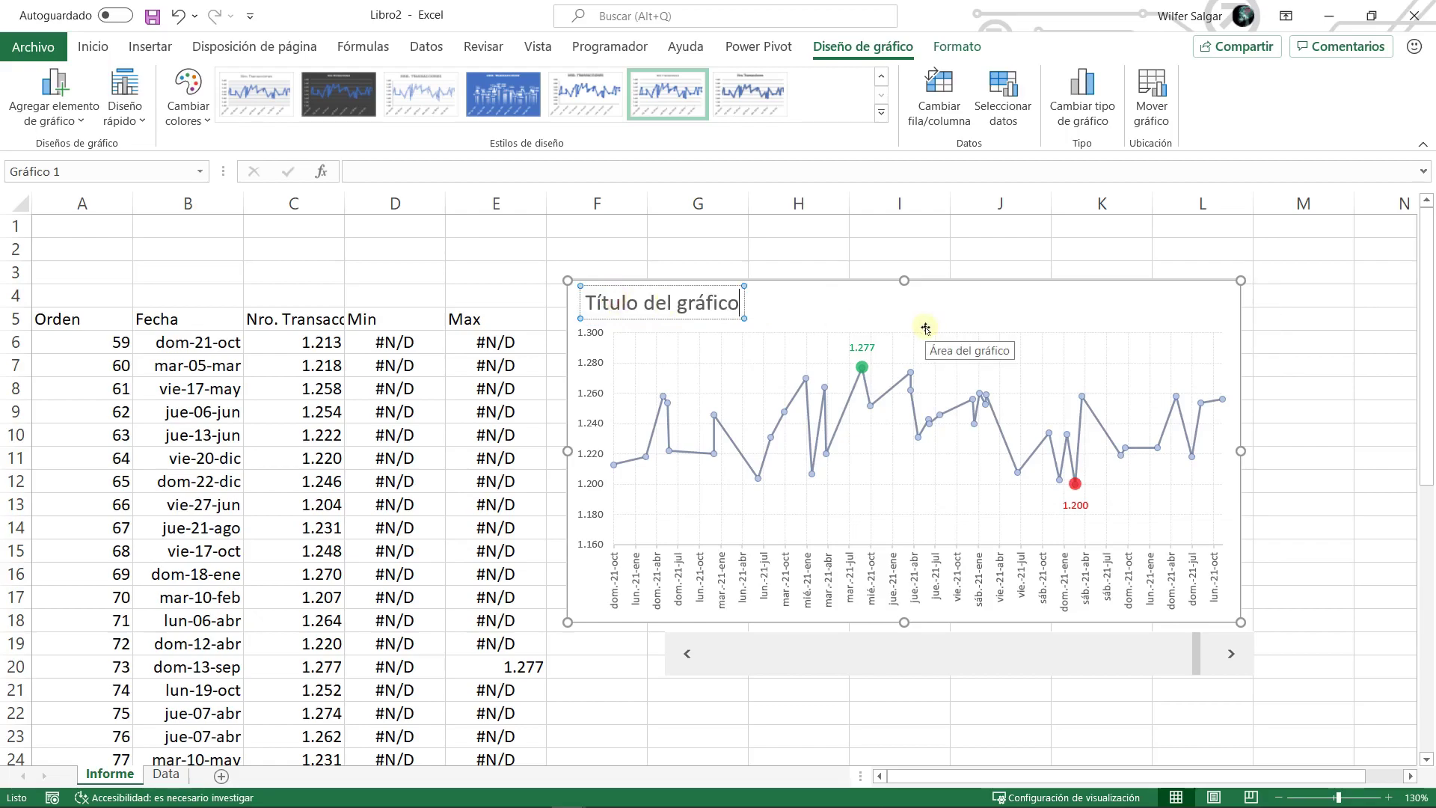
# - Replace the chart title text with "Nro. Transacciones Diarias" and shift the title slightly inward from the chart's edge
pyautogui.hotkey('ctrl', 'shift', 'Left')
pyautogui.hotkey('ctrl', 'shift', 'Left')
pyautogui.hotkey('ctrl', 'shift', 'Left')
pyautogui.write('Nr')
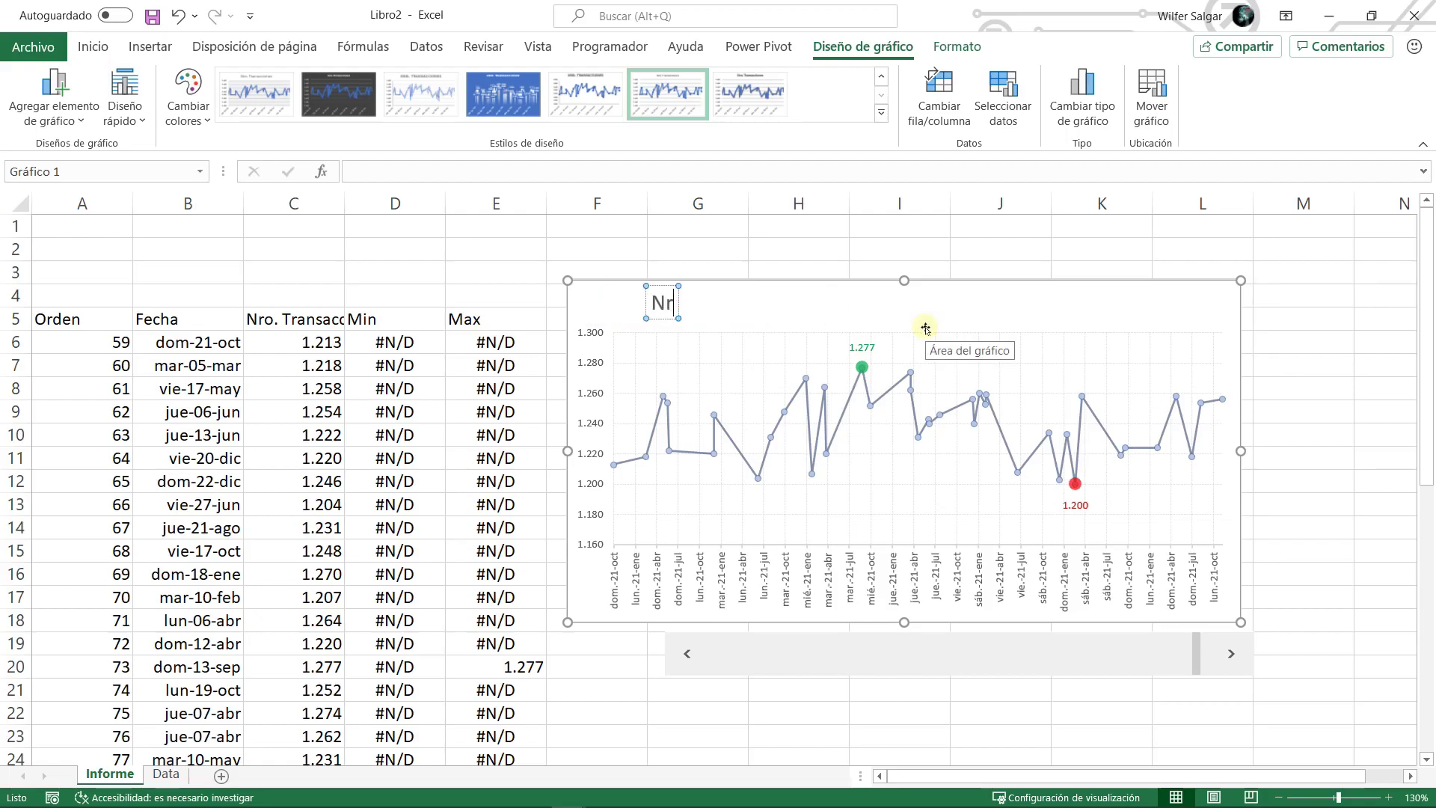
pyautogui.write('o. d')
pyautogui.press('BackSpace')
pyautogui.press('BackSpace')
pyautogui.write('Transac')
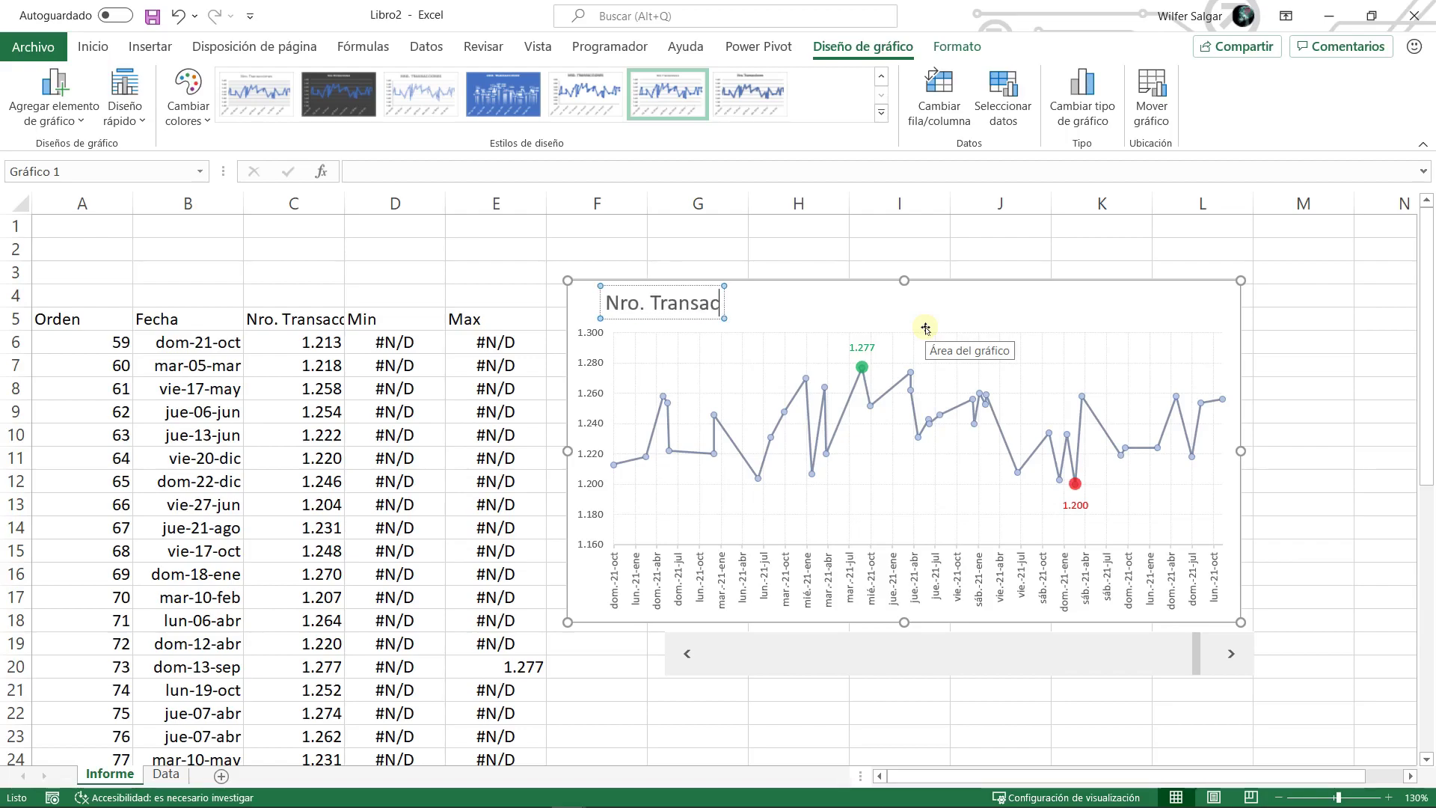
pyautogui.press('BackSpace')
pyautogui.write('cciones Diaias')
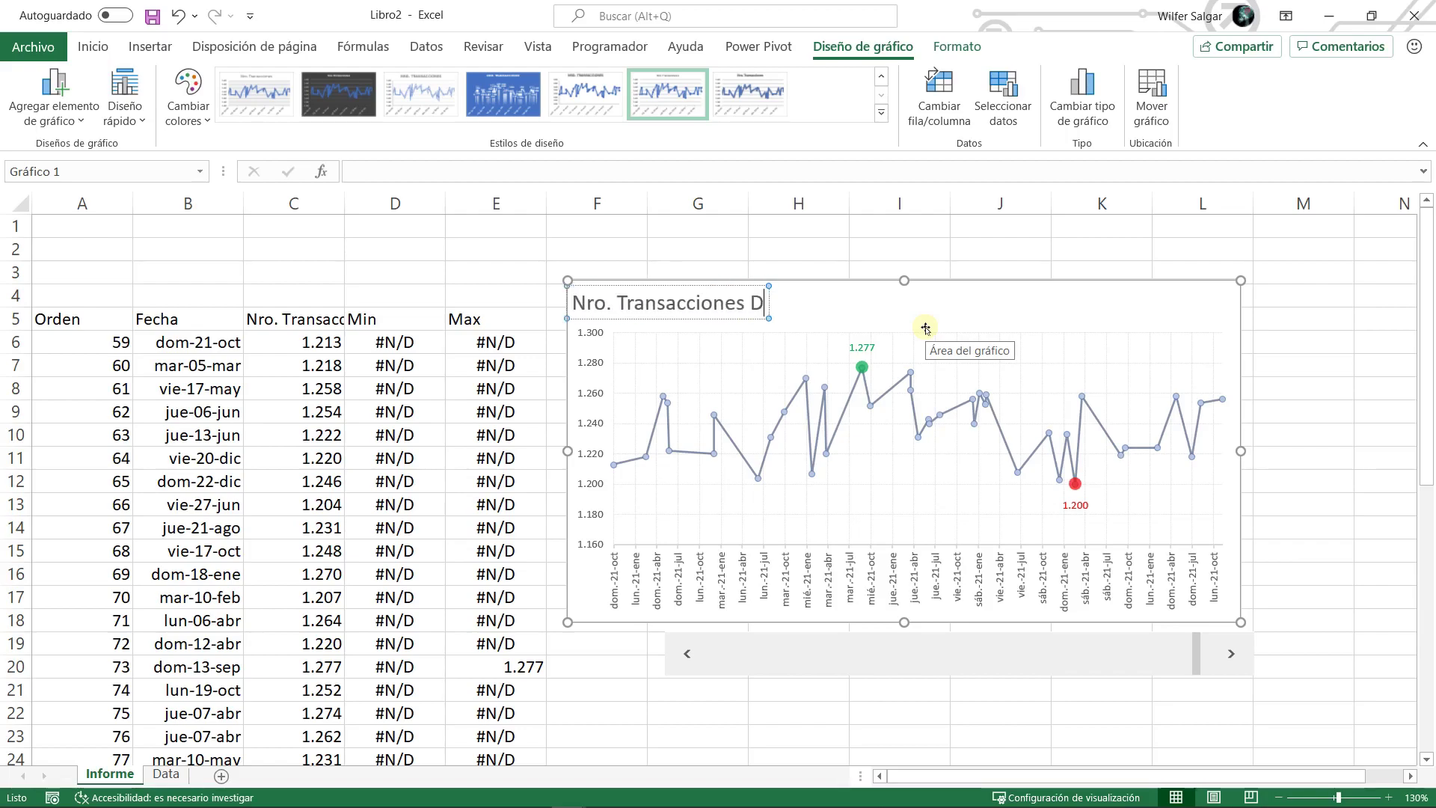
pyautogui.press('BackSpace')
pyautogui.press('BackSpace')
pyautogui.press('BackSpace')
pyautogui.write('rias')
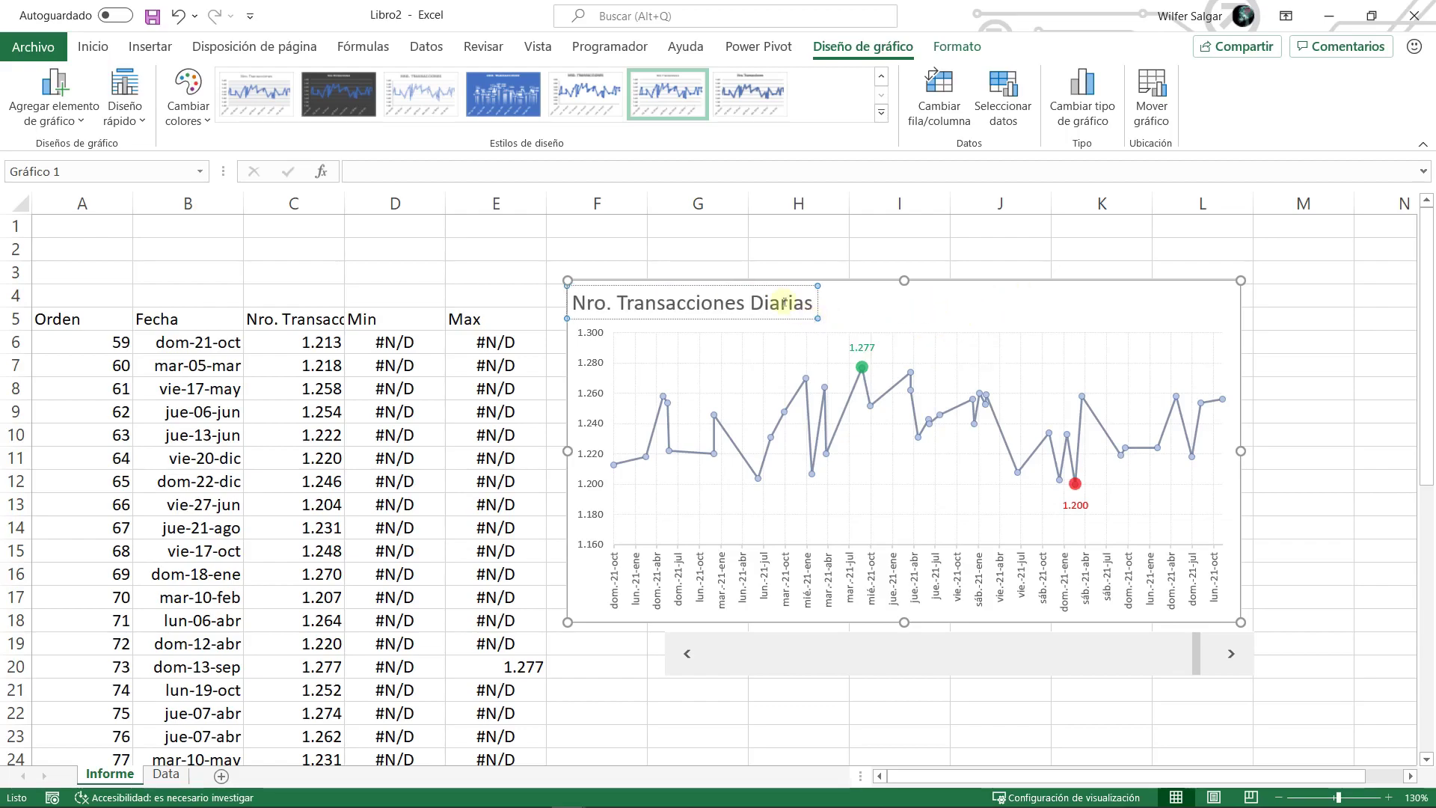
pyautogui.click(480, 318)
pyautogui.click(716, 290)
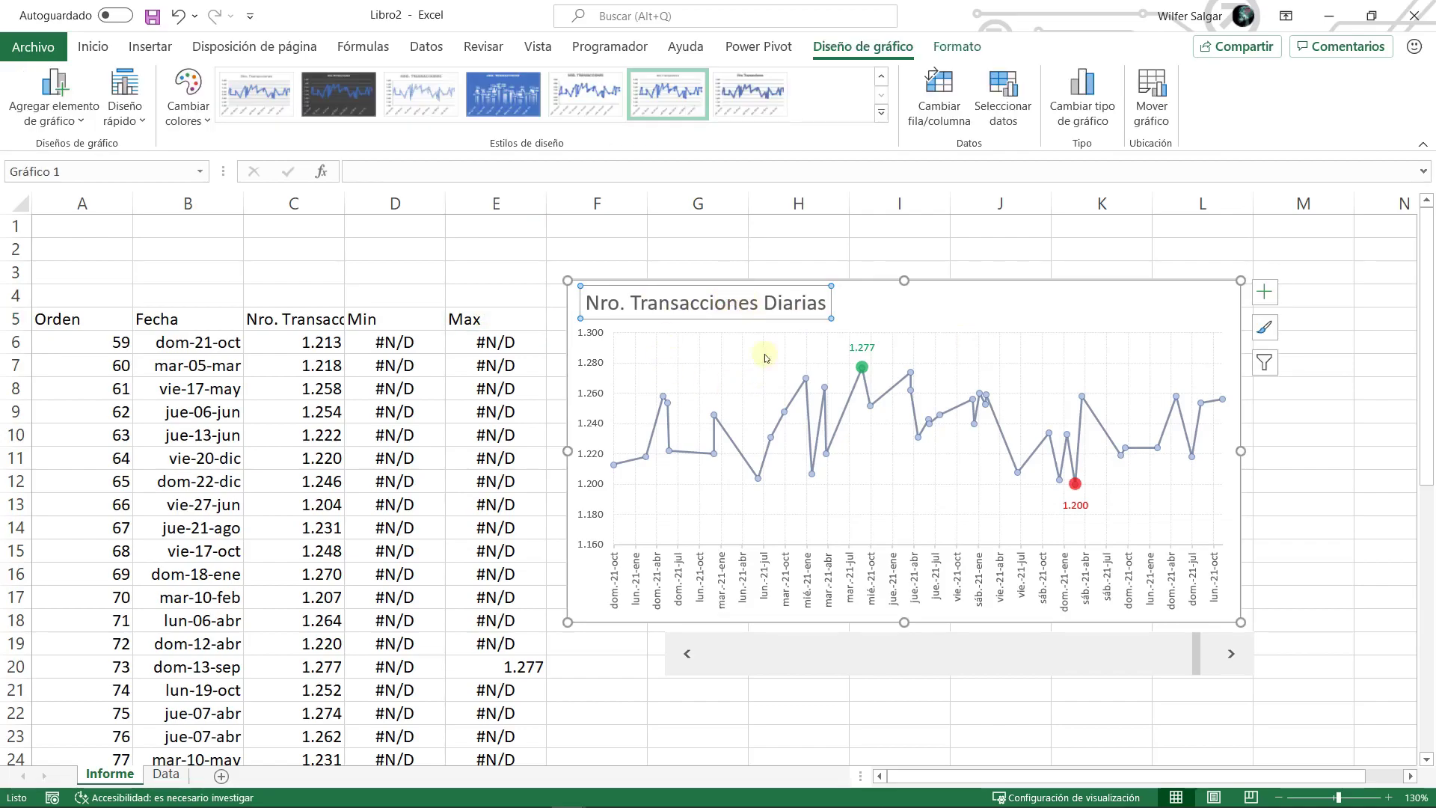
pyautogui.click(738, 324)
pyautogui.click(95, 48)
pyautogui.click(290, 113)
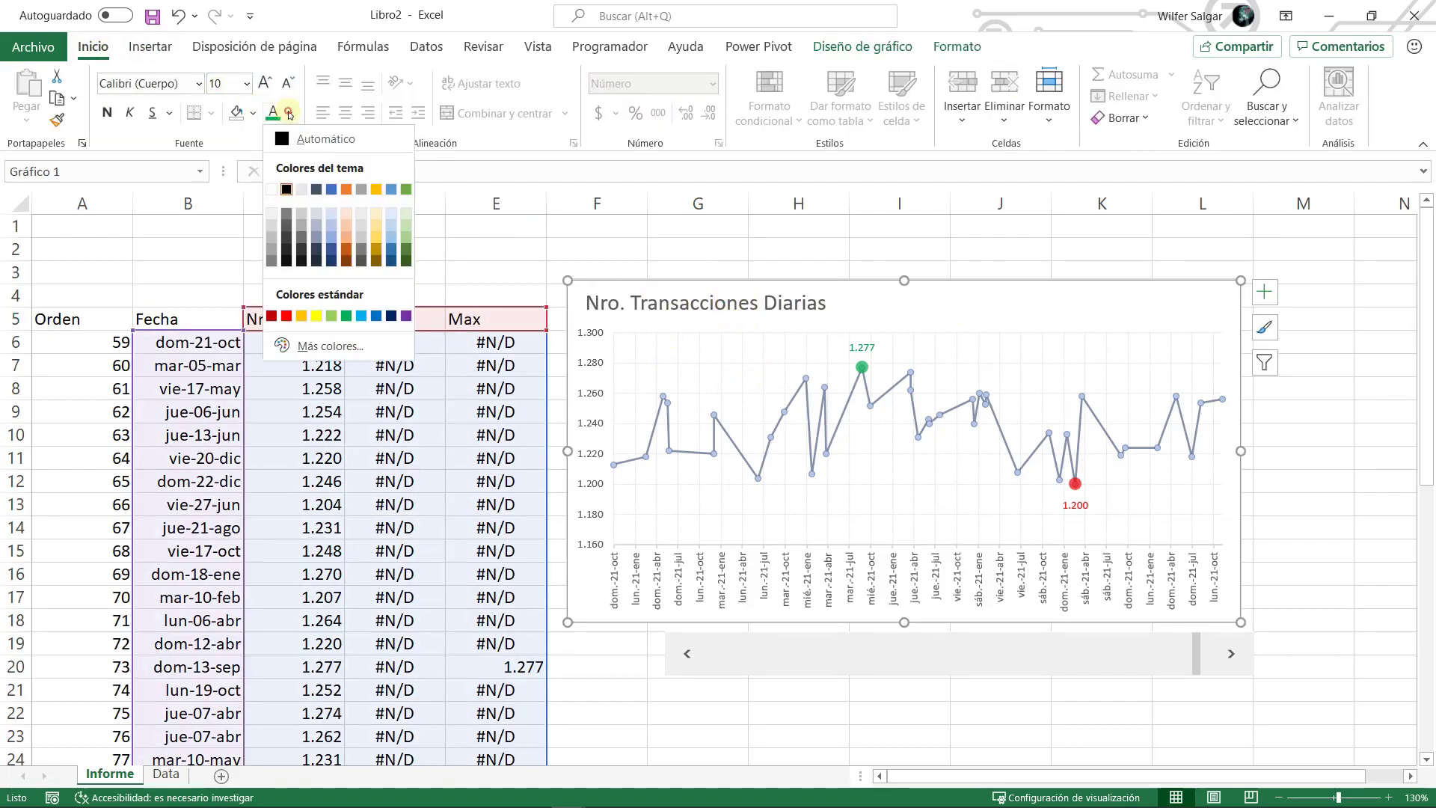
pyautogui.click(333, 193)
pyautogui.click(688, 301)
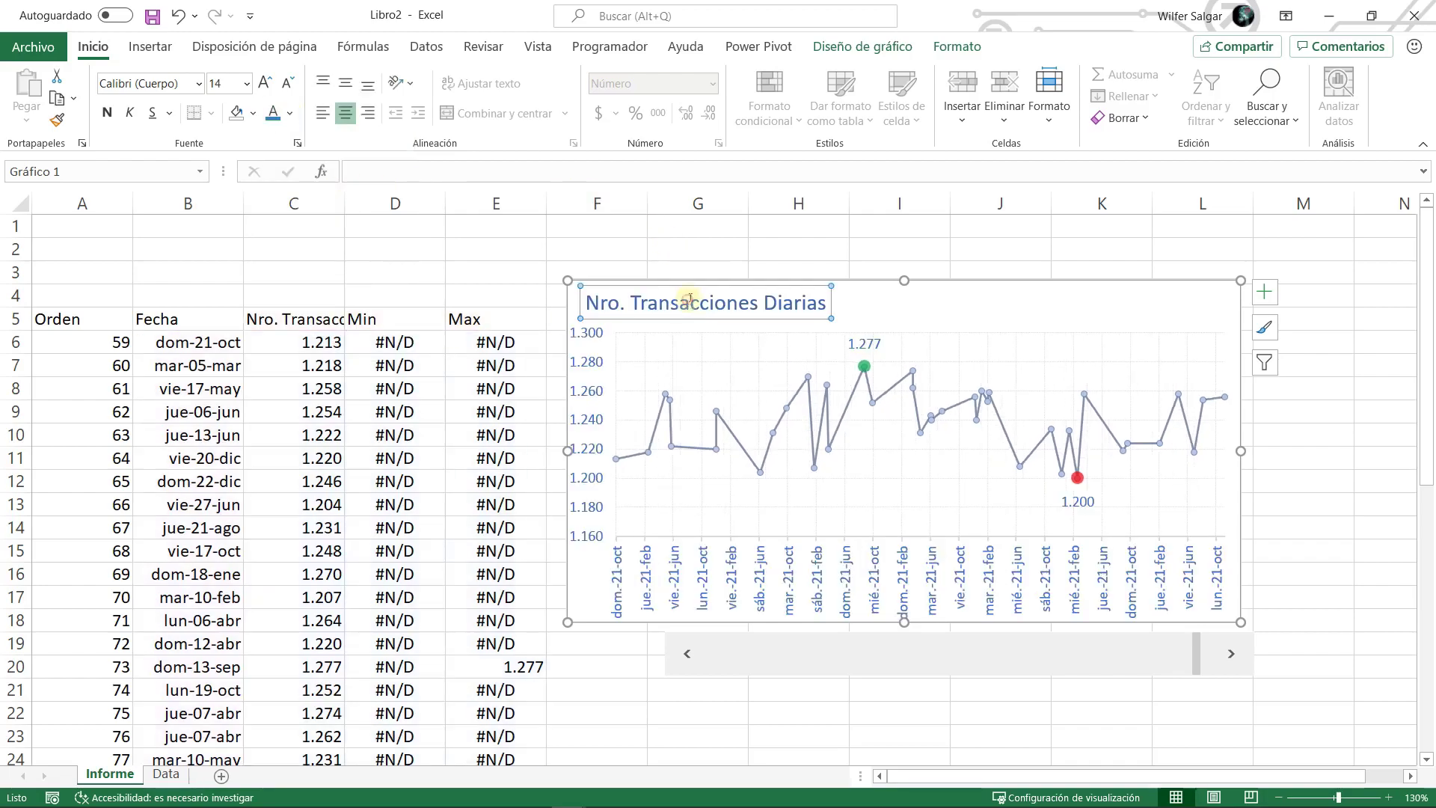
pyautogui.hotkey('ctrl', 'z')
# - Format only the chart title text in blue and bold
pyautogui.click(689, 302)
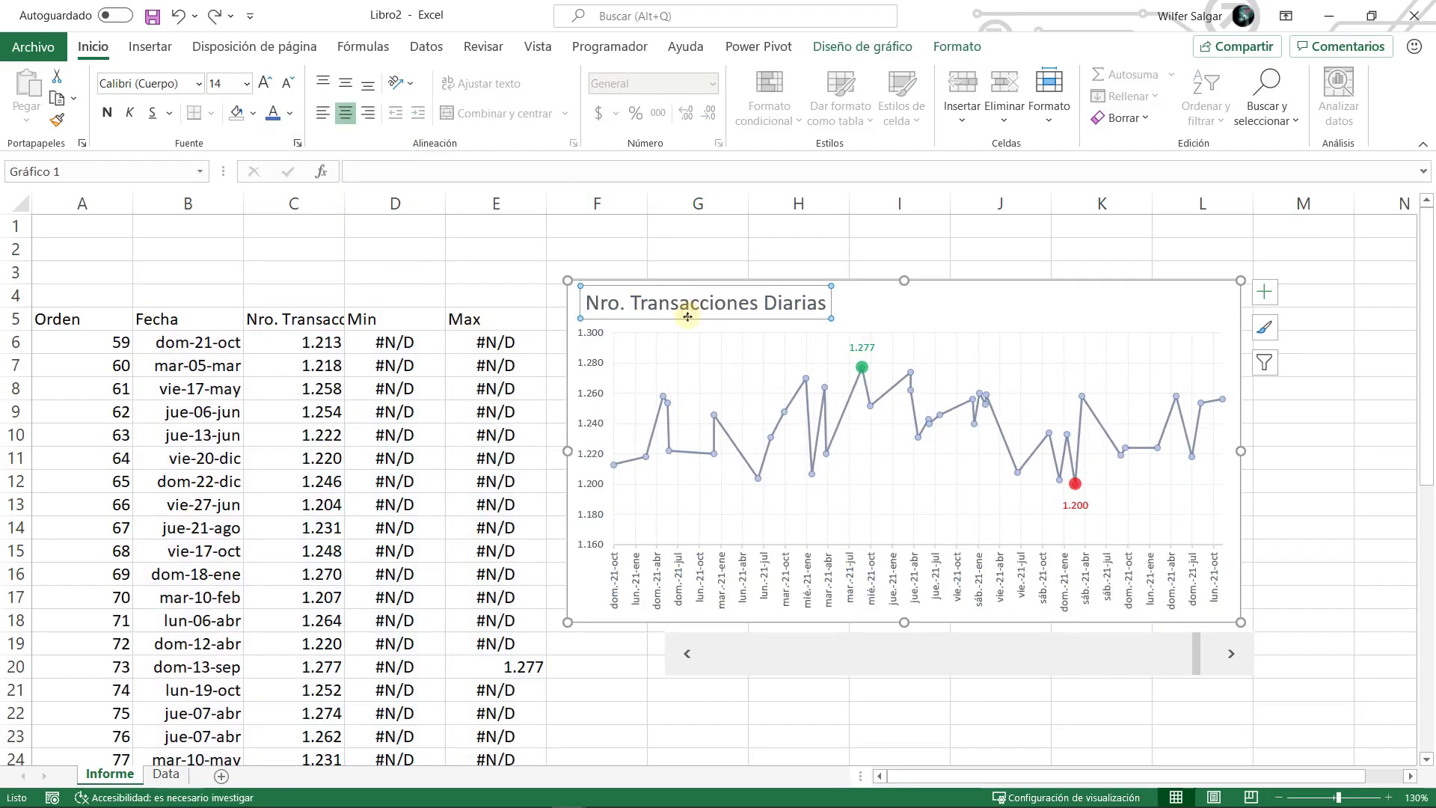
pyautogui.click(273, 112)
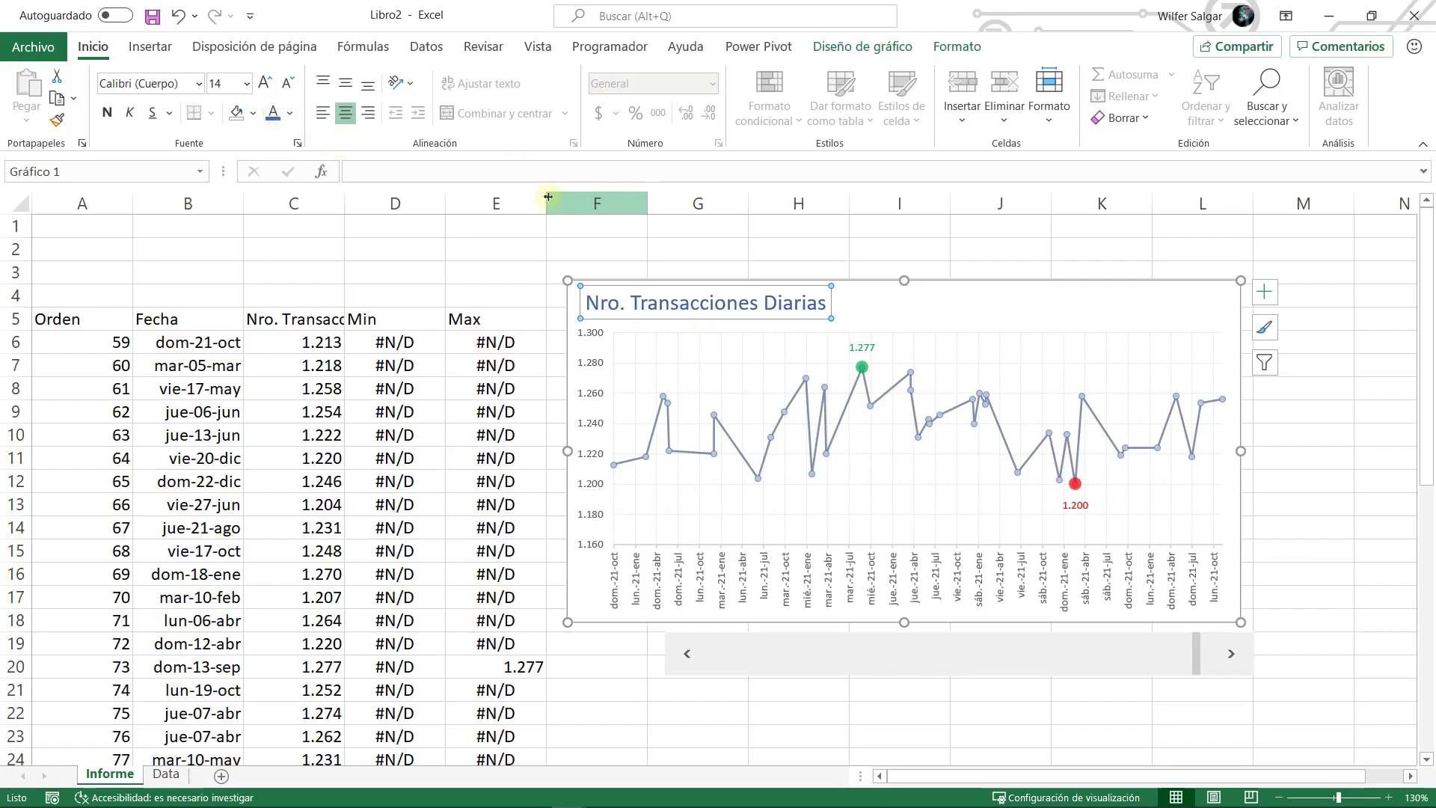
pyautogui.click(111, 113)
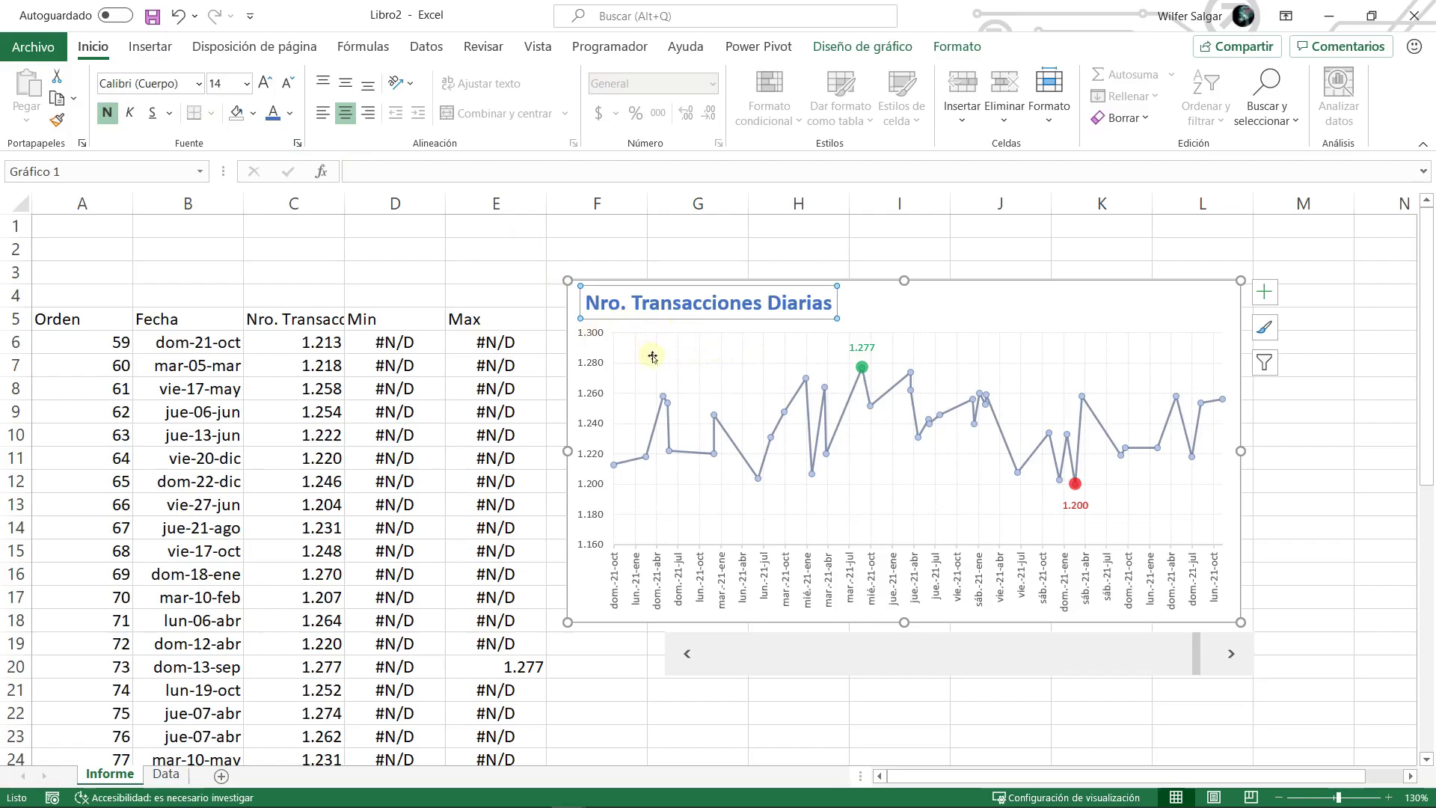
# - Lower the plot area's top edge a little more to widen the gap under the title, and deselect the chart
pyautogui.click(906, 347)
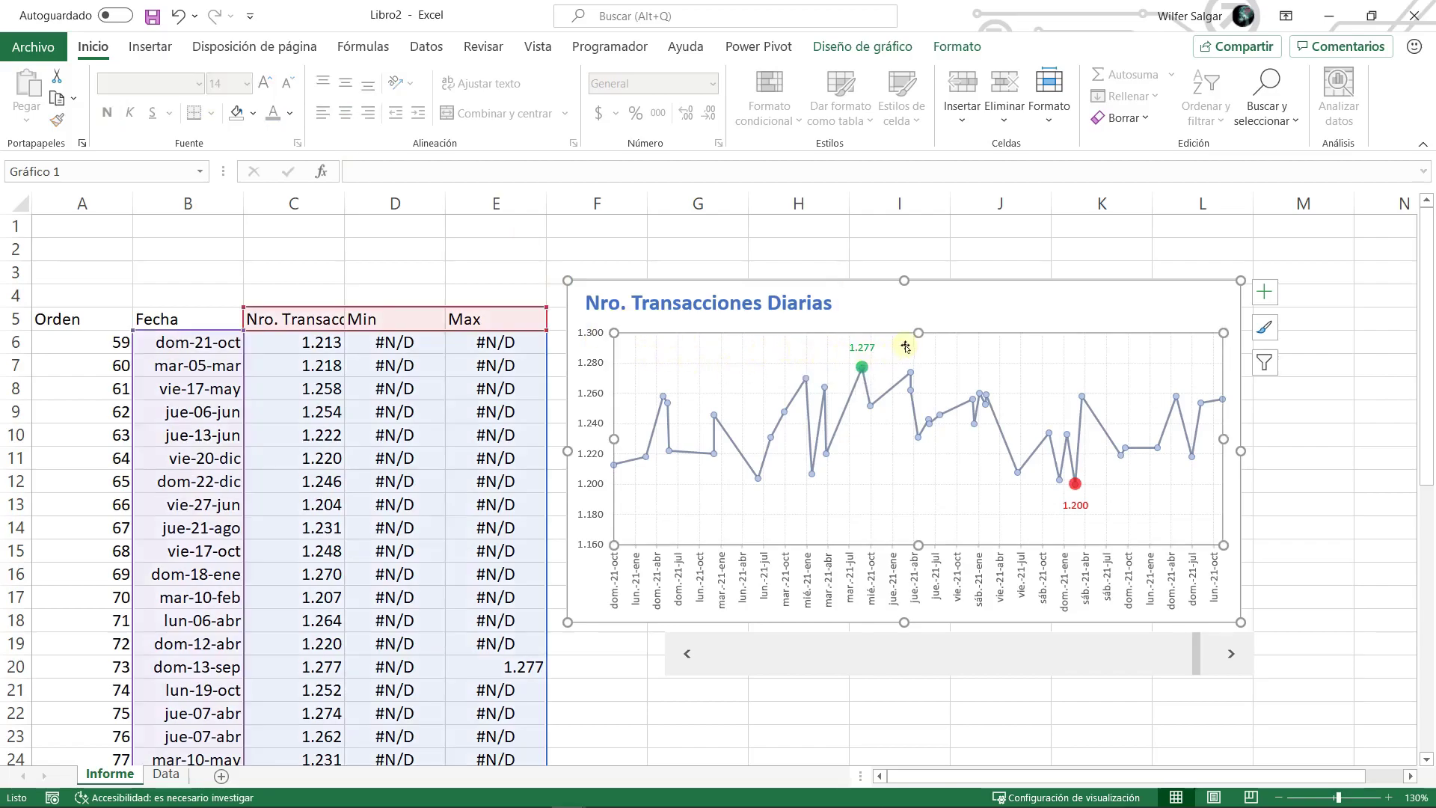
pyautogui.moveTo(919, 335); pyautogui.dragTo(919, 345)
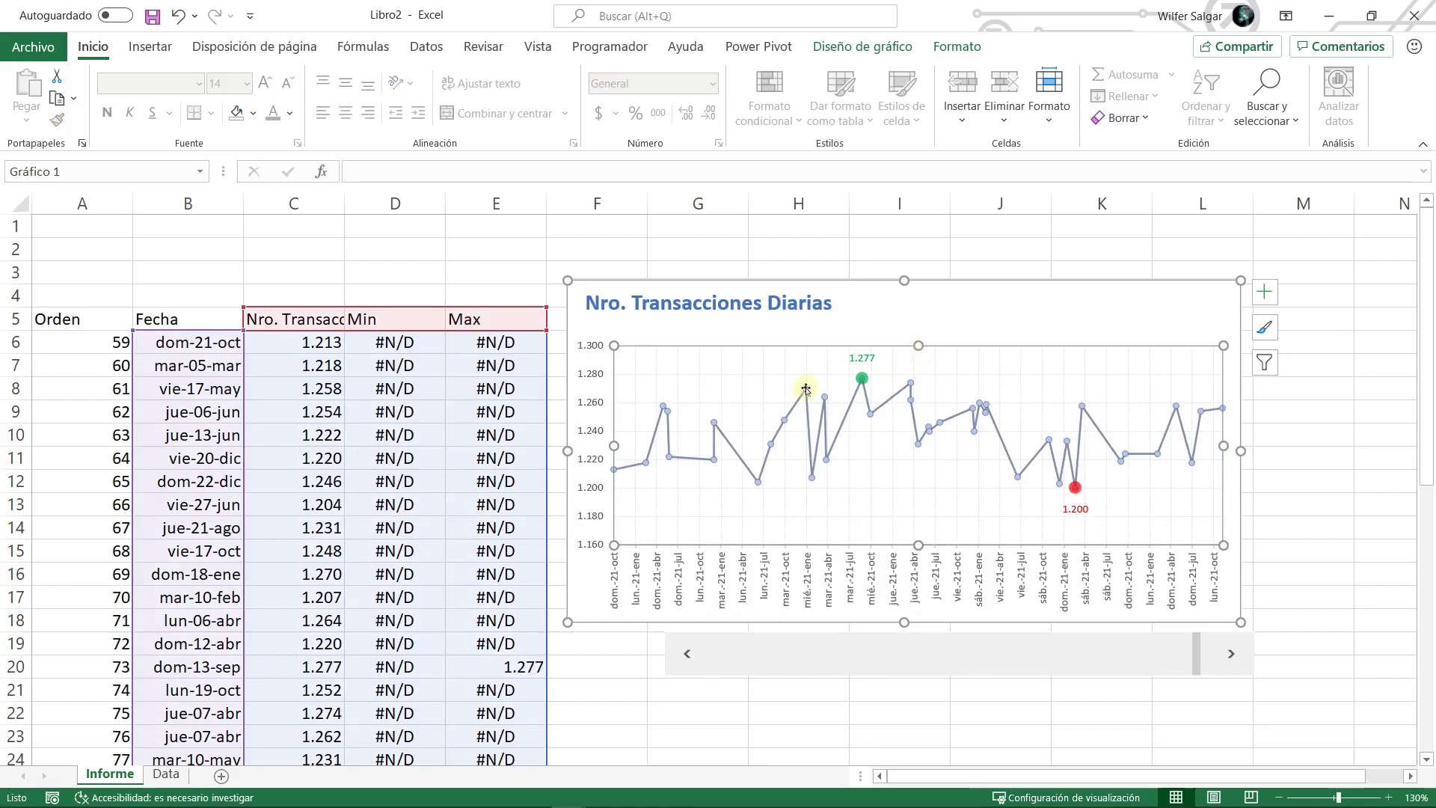
pyautogui.click(650, 712)
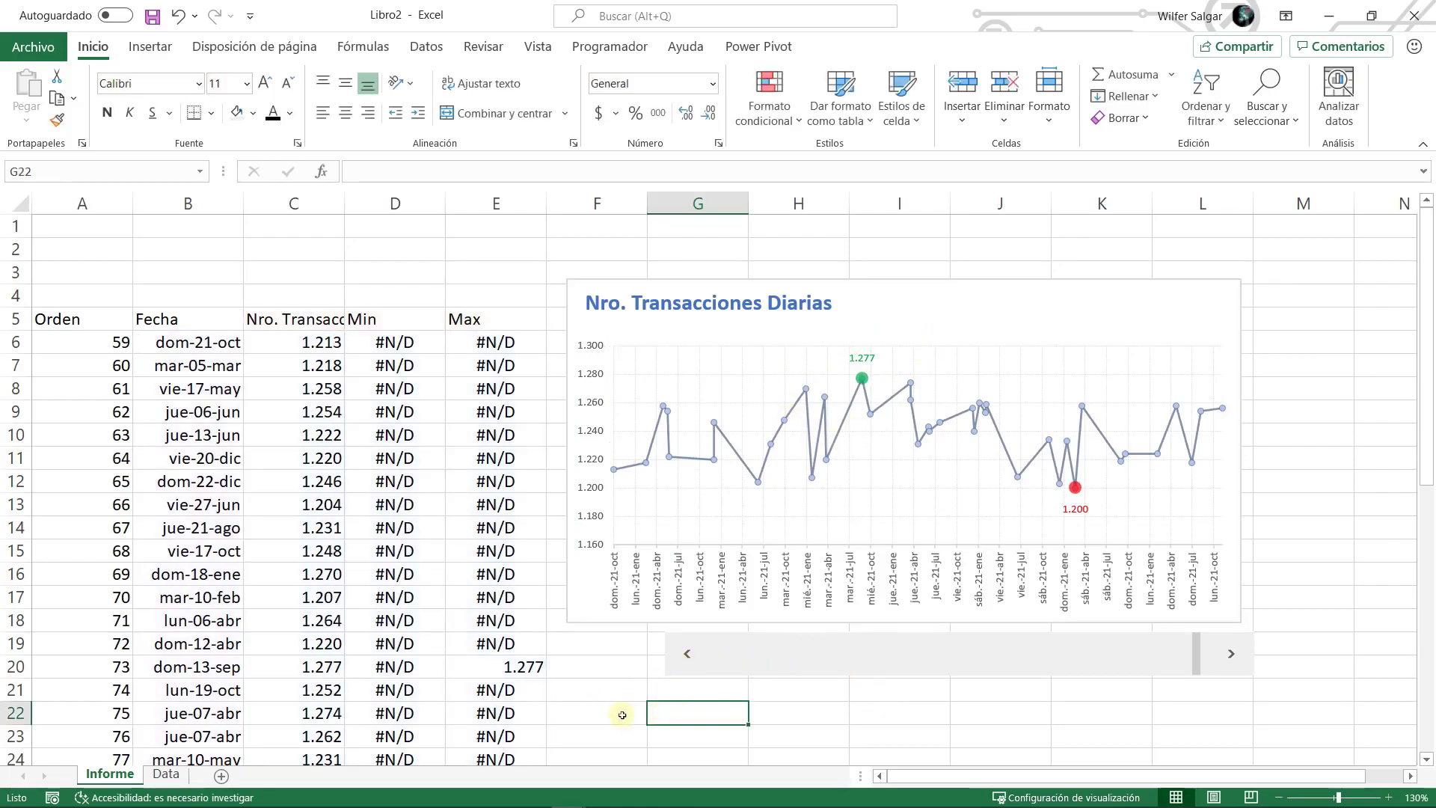
# - Enter the labels "Min:" in cell F22 and "Max:" in cell F23 below the chart
pyautogui.click(617, 715)
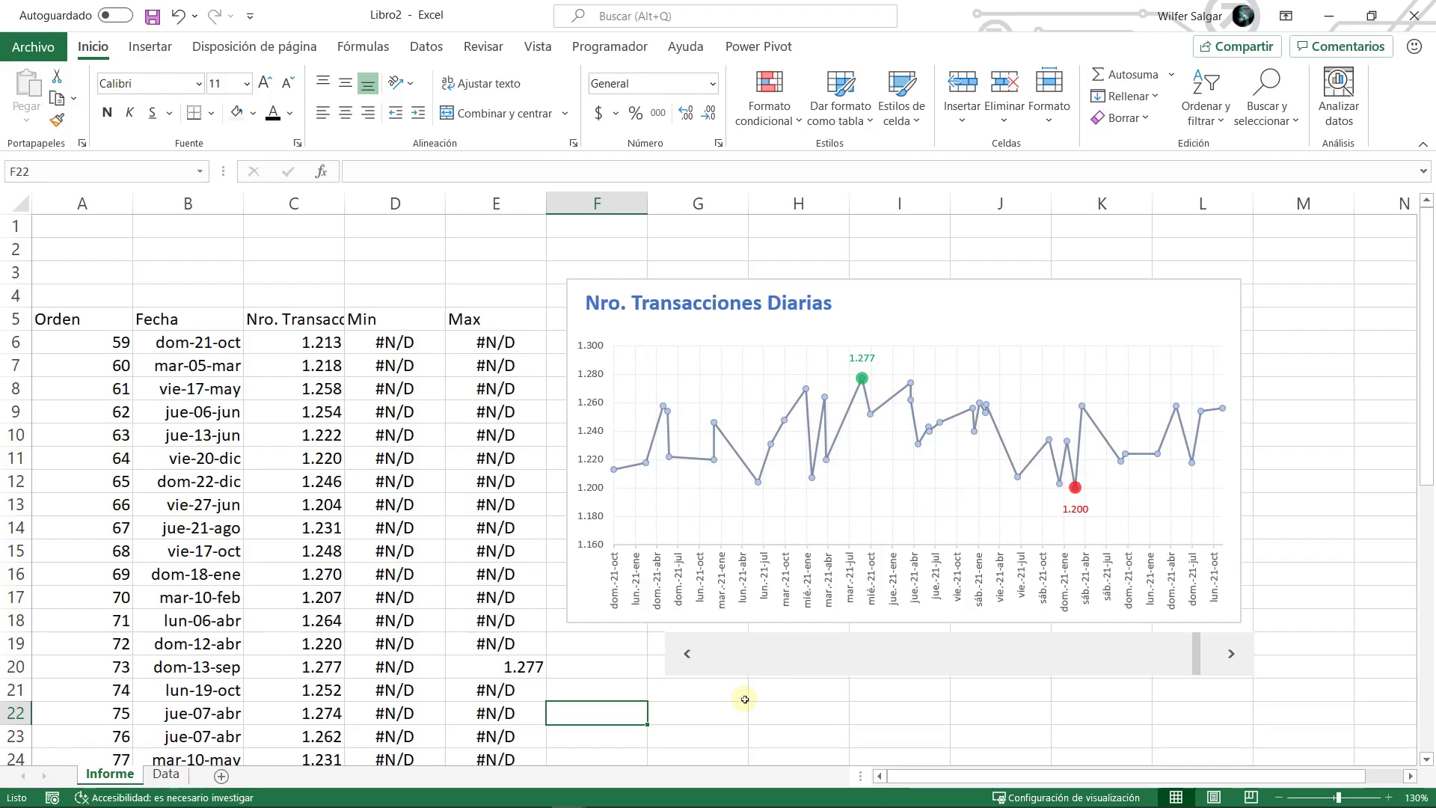
pyautogui.write('Min')
pyautogui.press('Return')
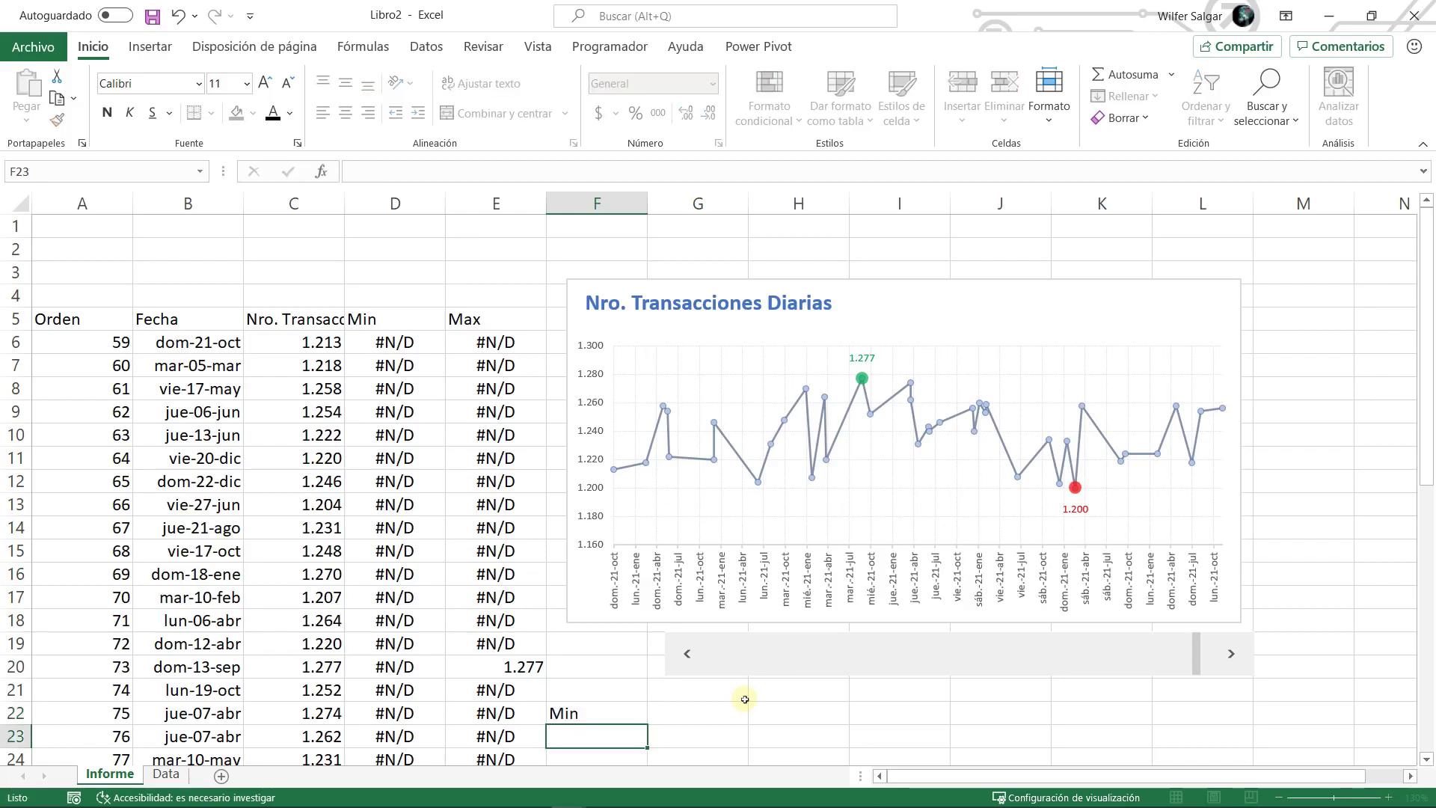
pyautogui.press('Up')
pyautogui.press('BackSpace')
pyautogui.press('Return')
pyautogui.press('Up')
pyautogui.write('Min:')
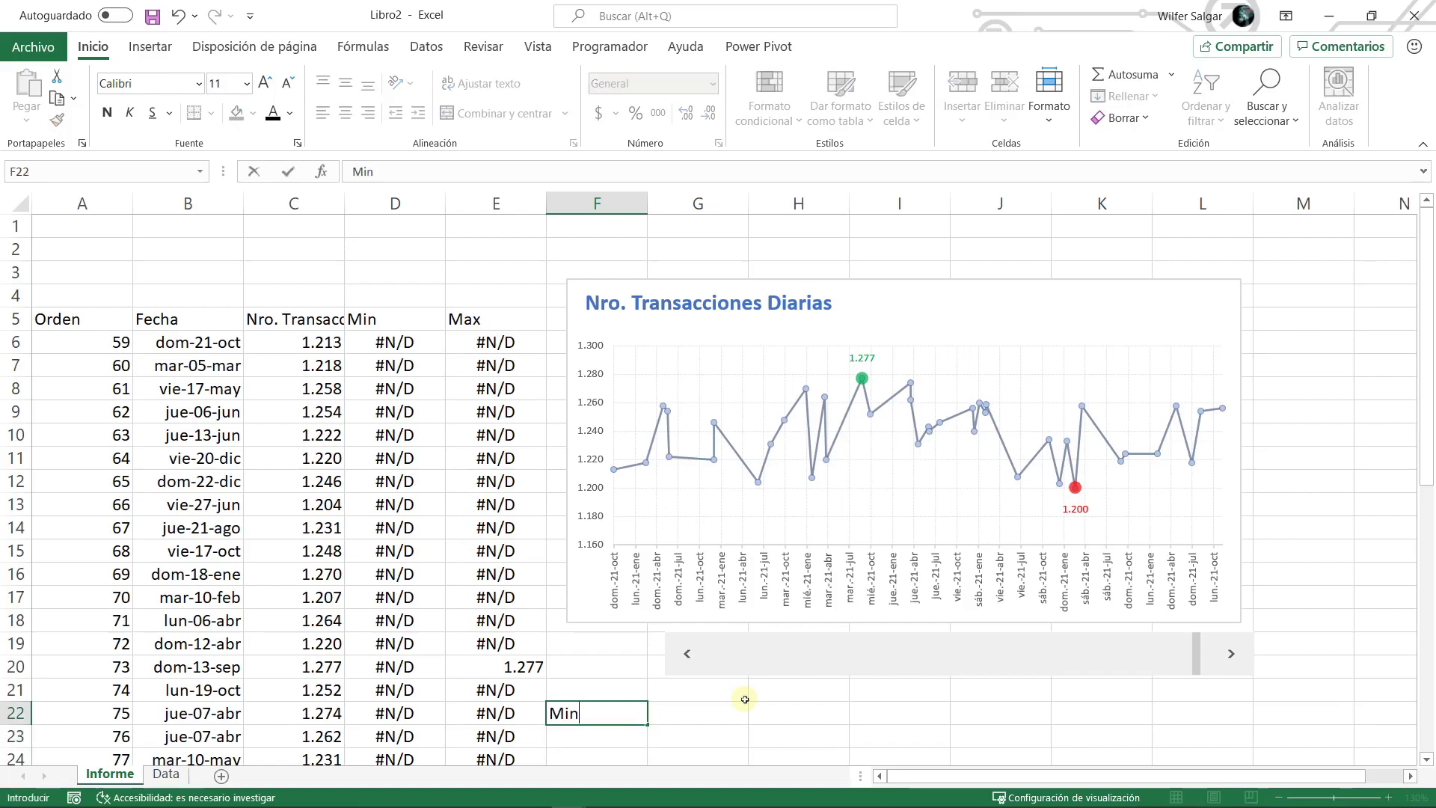
pyautogui.press('Return')
pyautogui.scroll(-1, 762, 675)
pyautogui.scroll(-1, 763, 676)
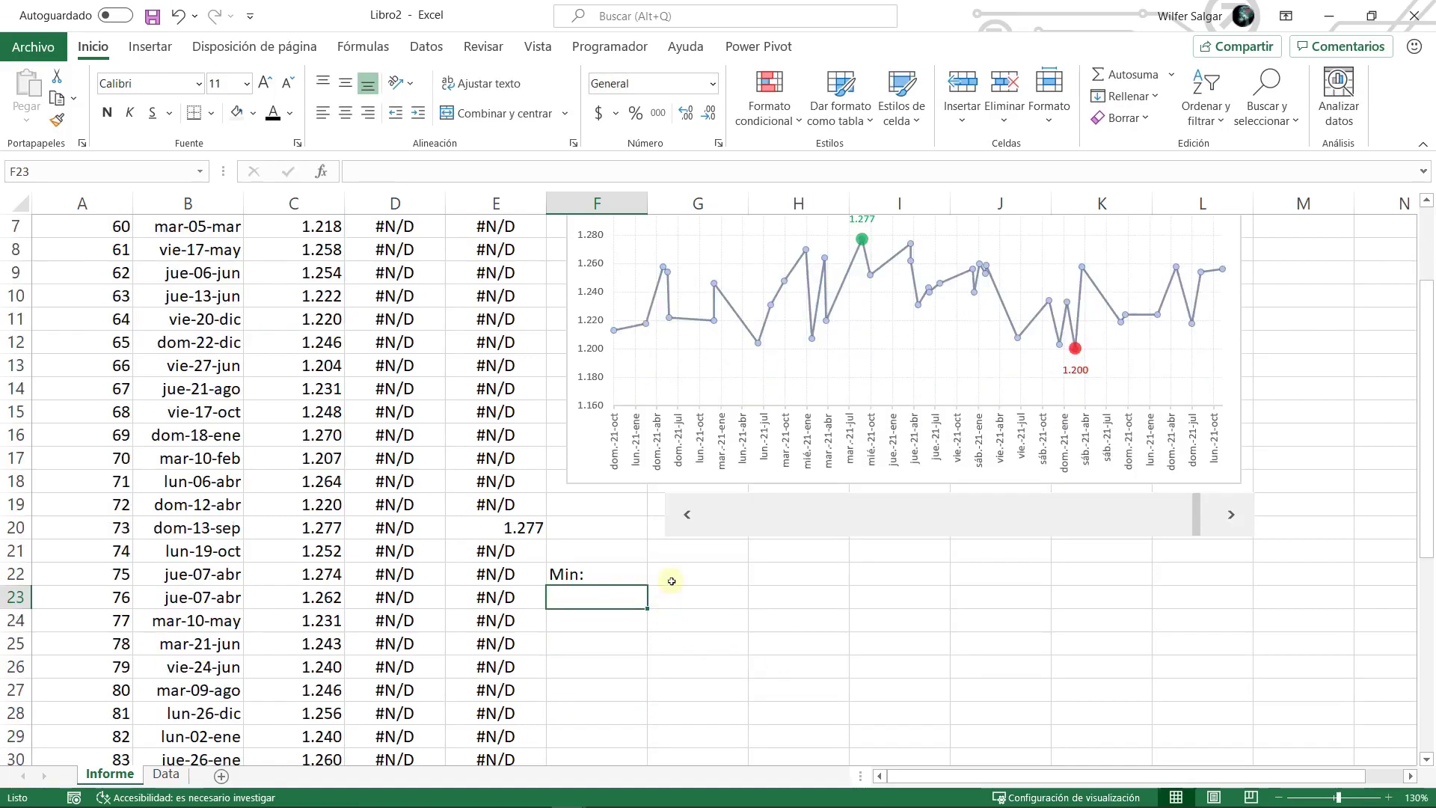
pyautogui.write('Max')
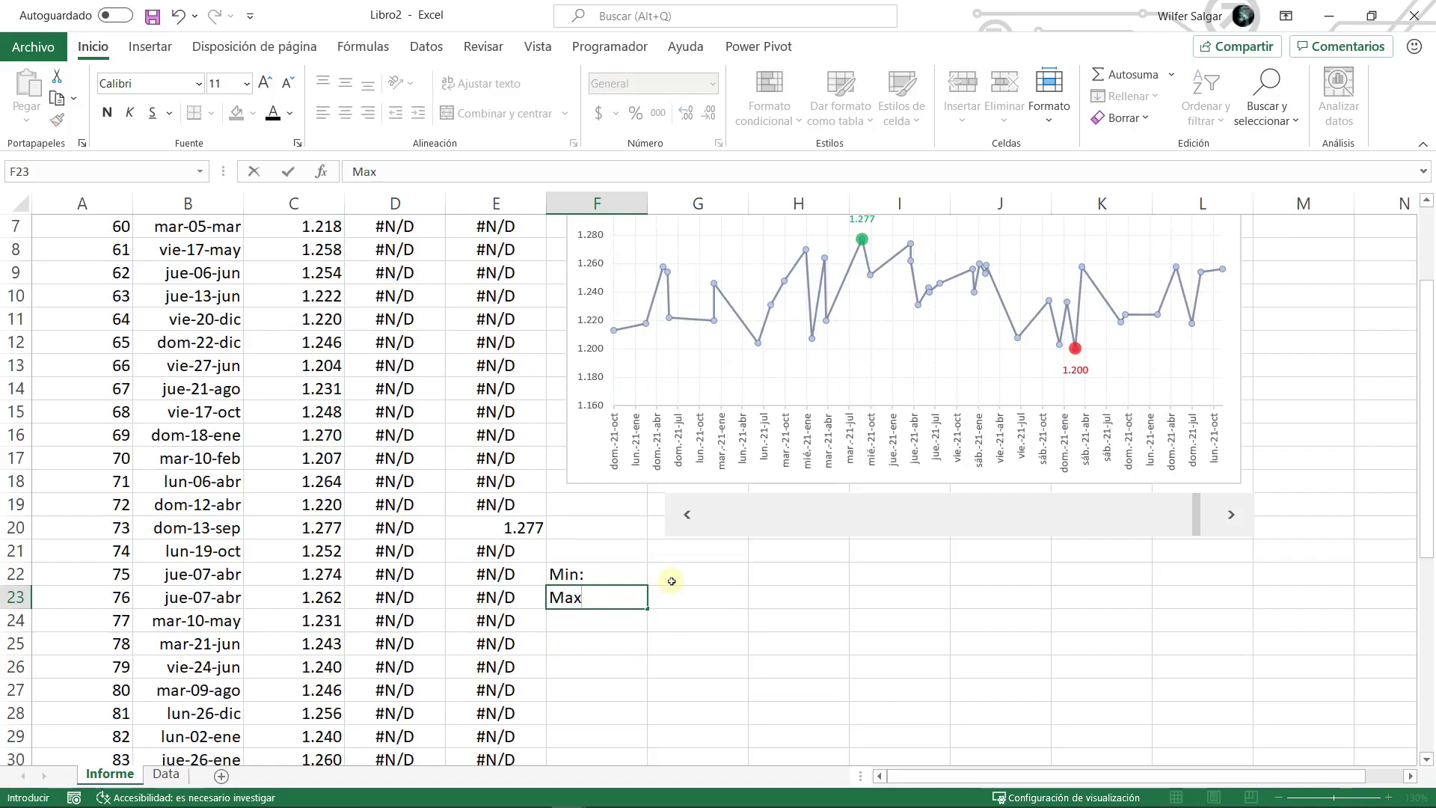
pyautogui.write(':')
pyautogui.press('Up')
pyautogui.scroll(1, 672, 581)
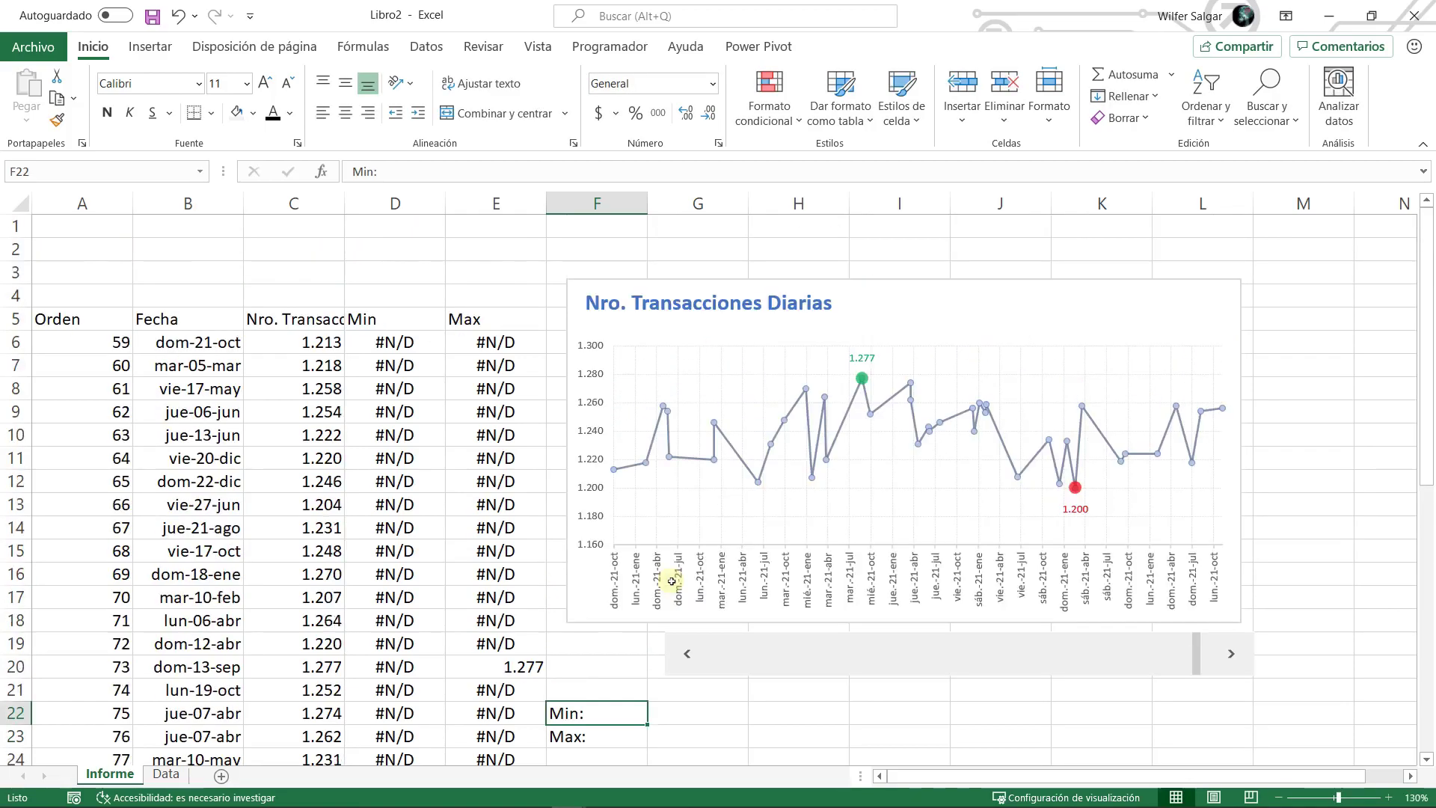
pyautogui.scroll(-1, 608, 725)
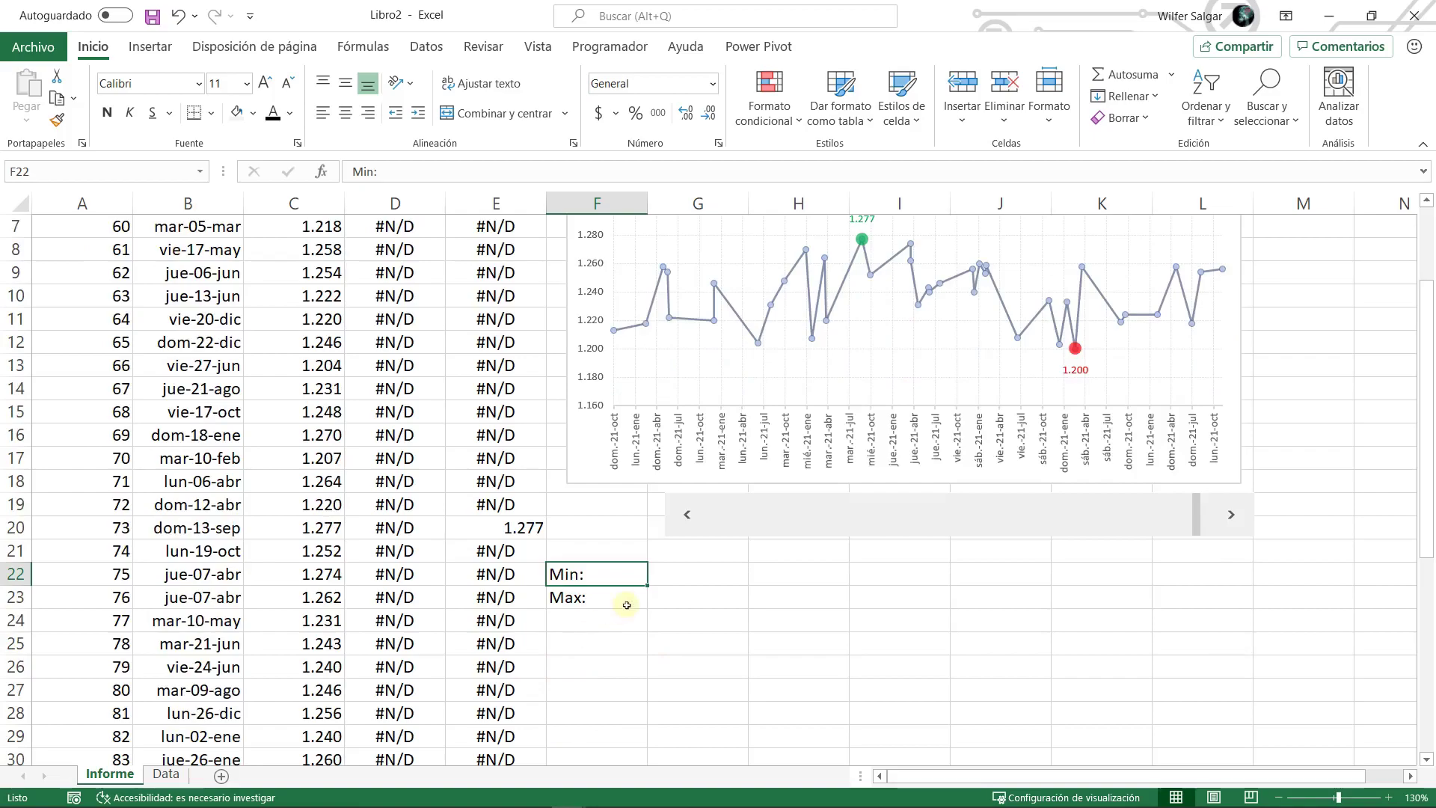
pyautogui.click(694, 572)
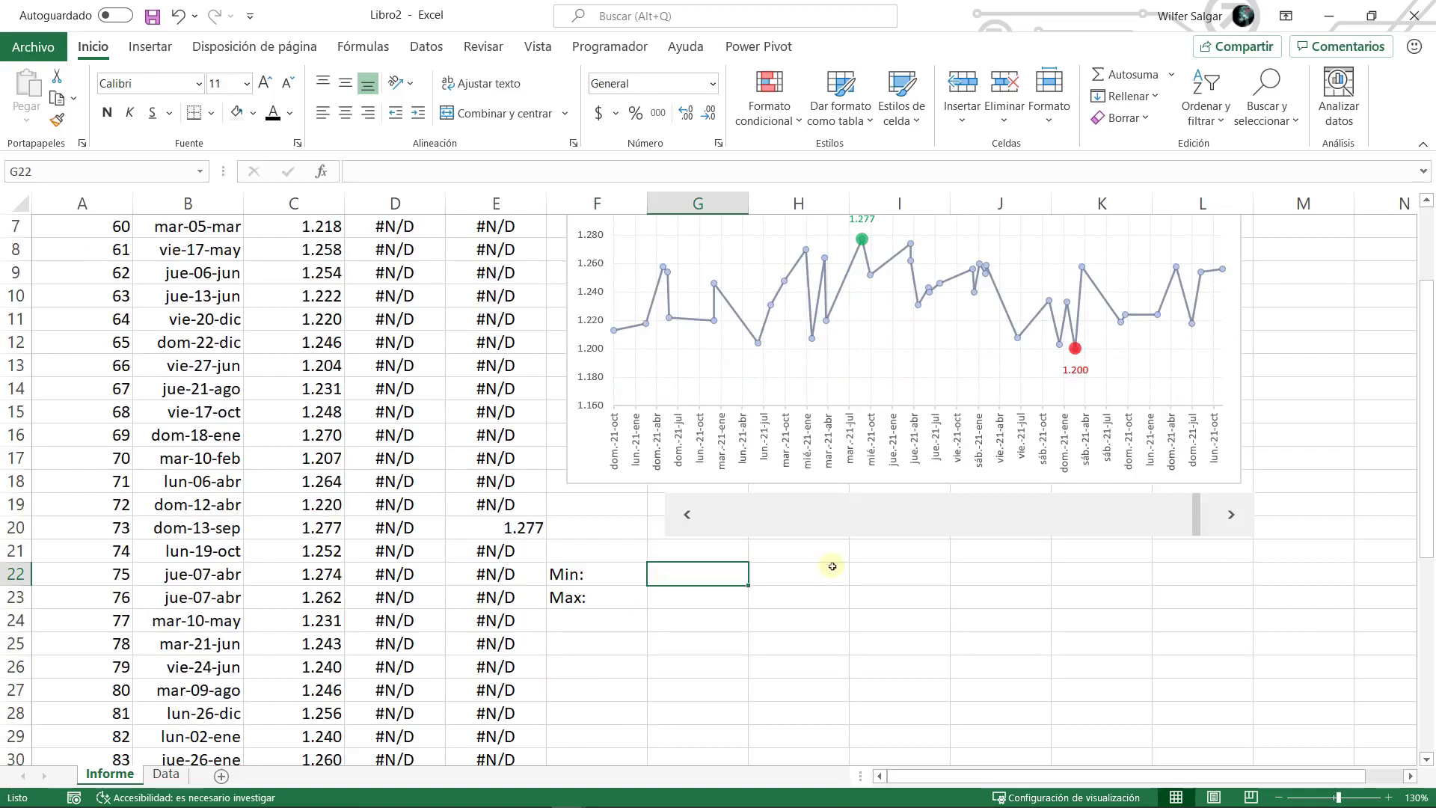
pyautogui.scroll(2, 833, 566)
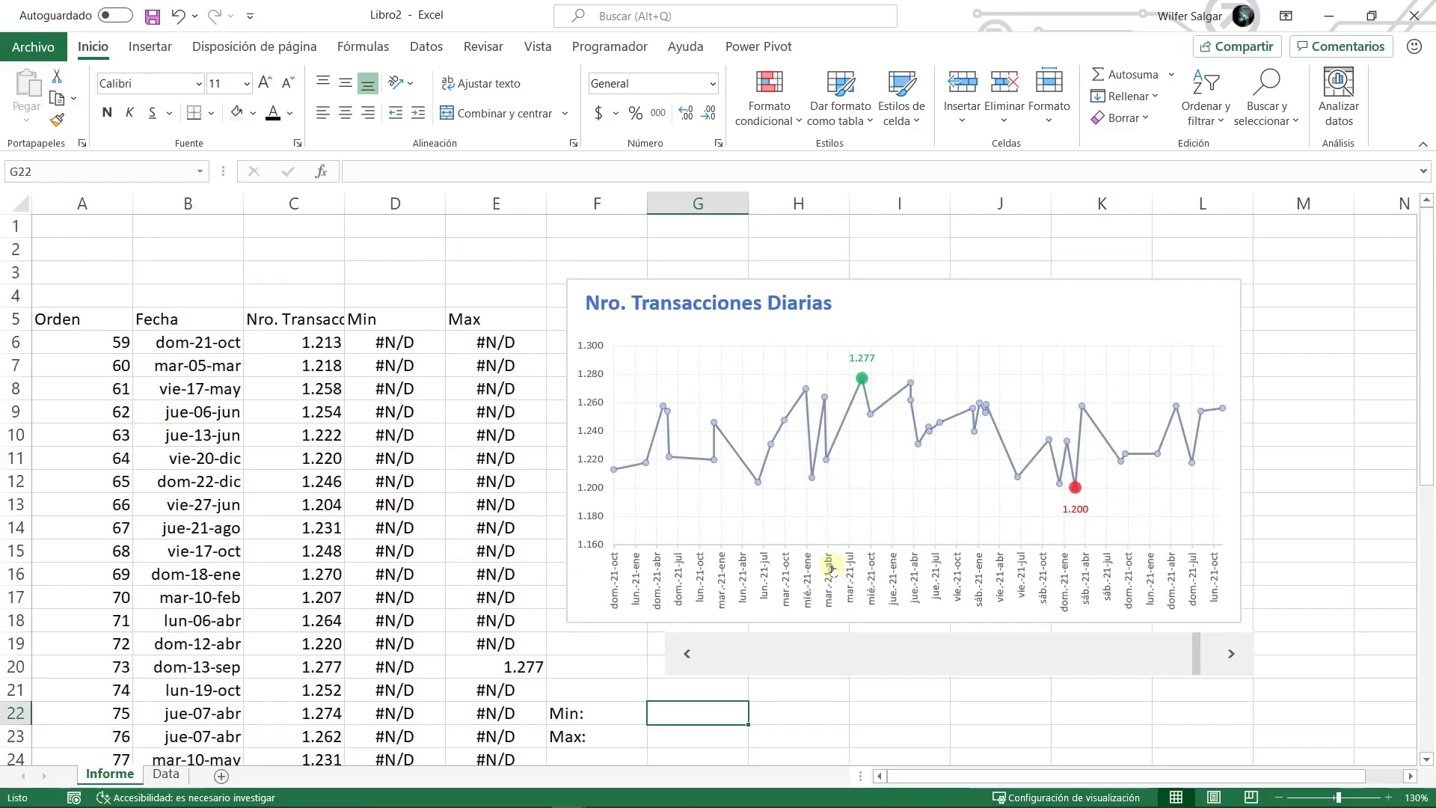
pyautogui.moveTo(610, 722); pyautogui.dragTo(663, 725)
pyautogui.click(666, 712)
pyautogui.moveTo(564, 711); pyautogui.dragTo(728, 712)
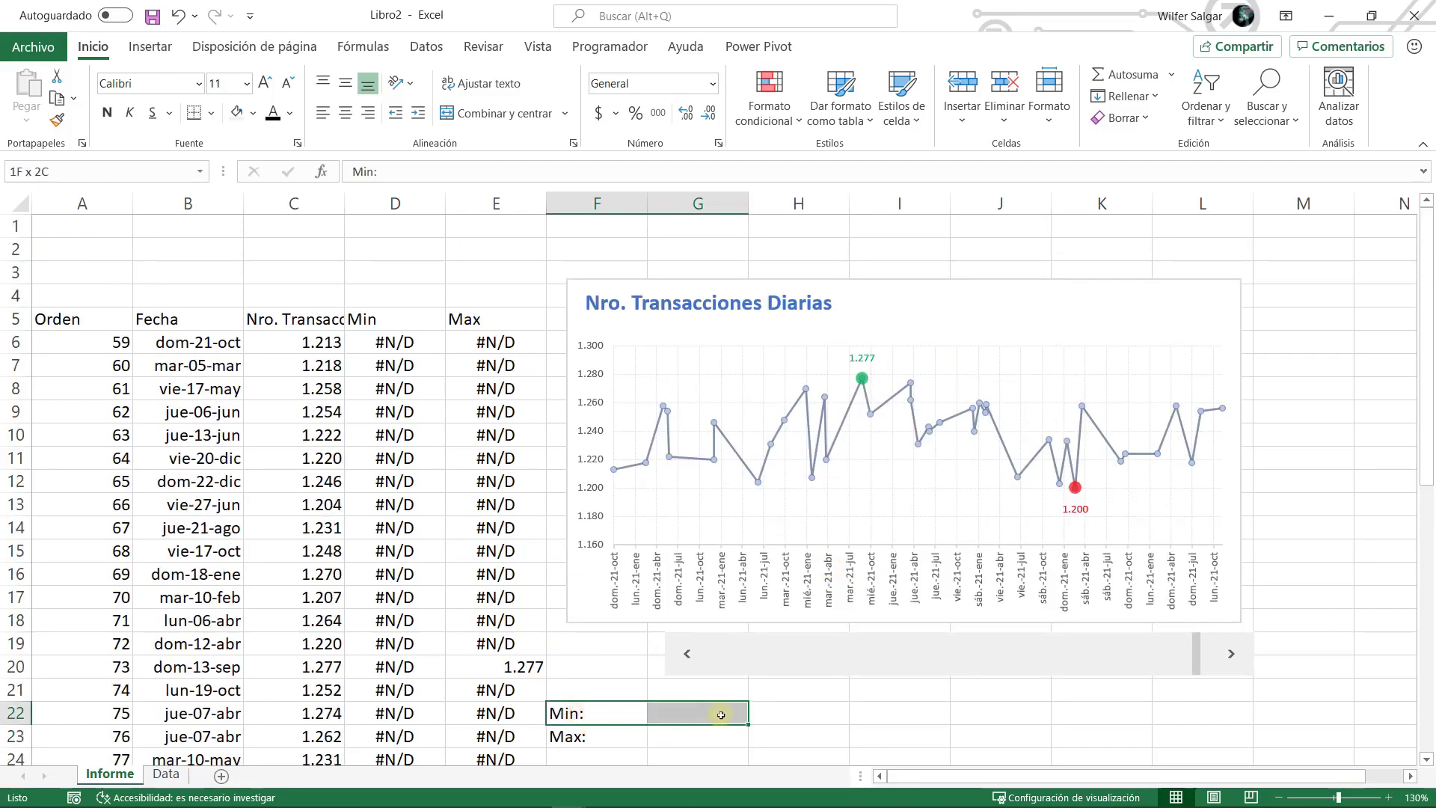
pyautogui.moveTo(642, 733); pyautogui.dragTo(686, 730)
# - Enter =MIN($B$6:$B$45) in cell G22 beside the "Min:" label to get the earliest date
pyautogui.click(686, 713)
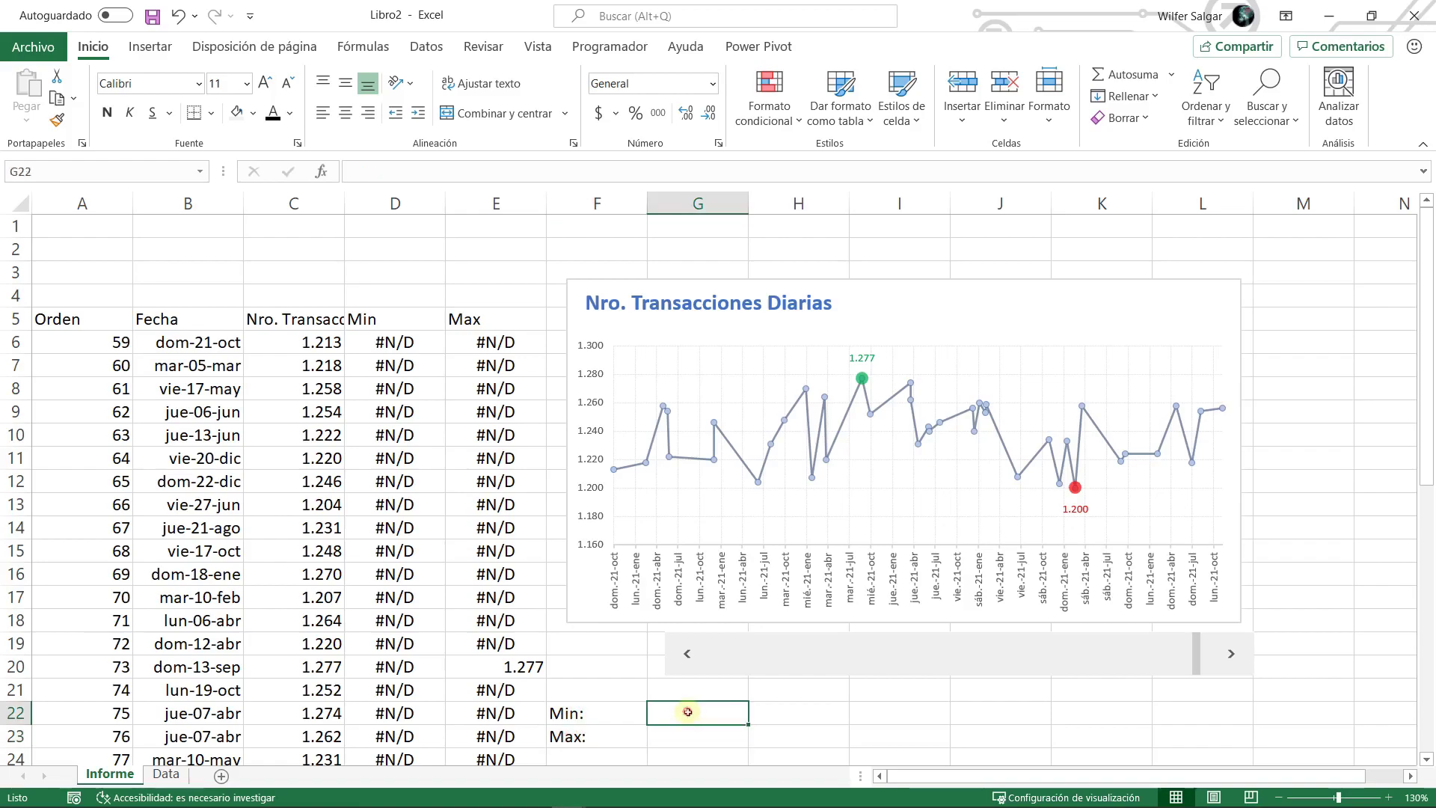
pyautogui.scroll(-2, 705, 713)
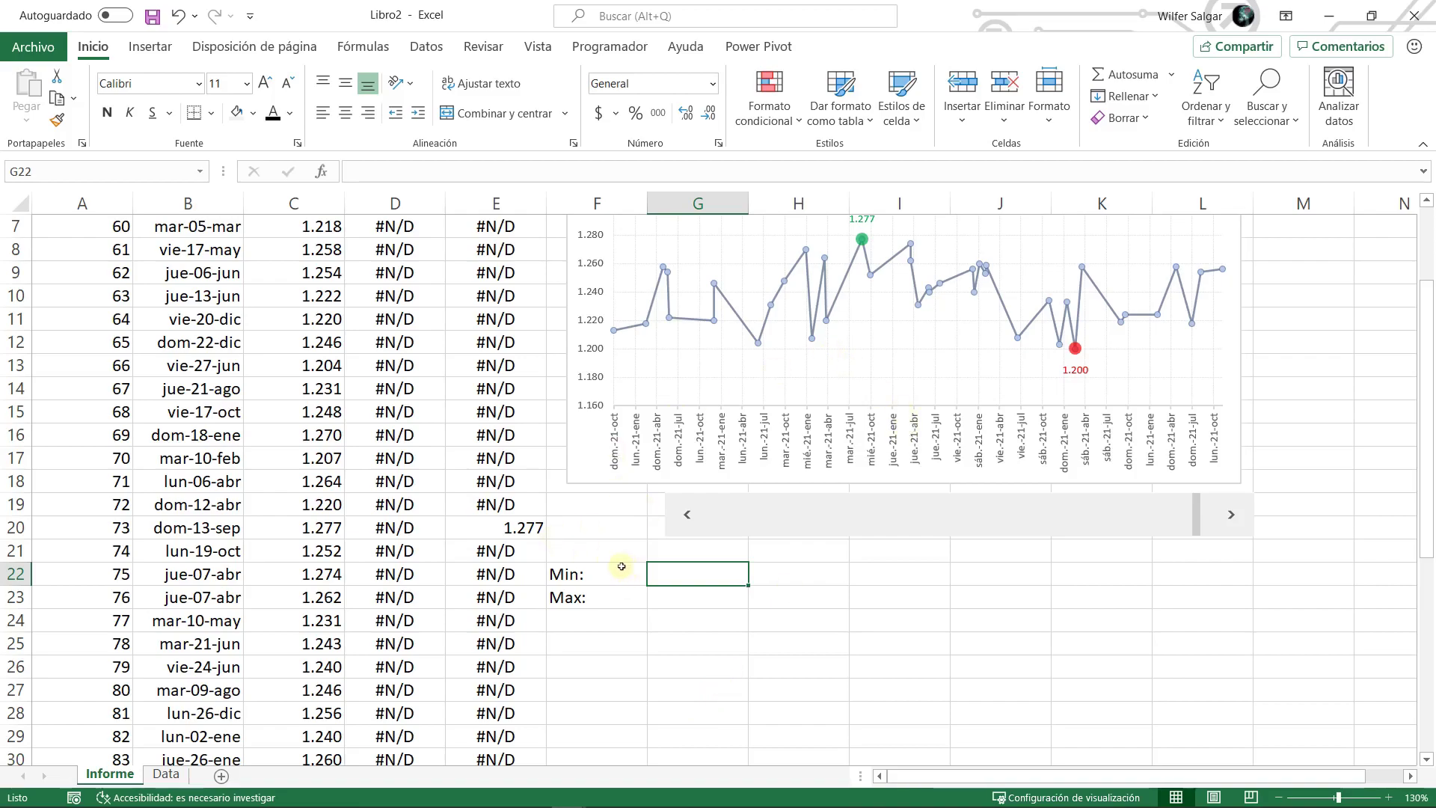
pyautogui.scroll(1, 279, 369)
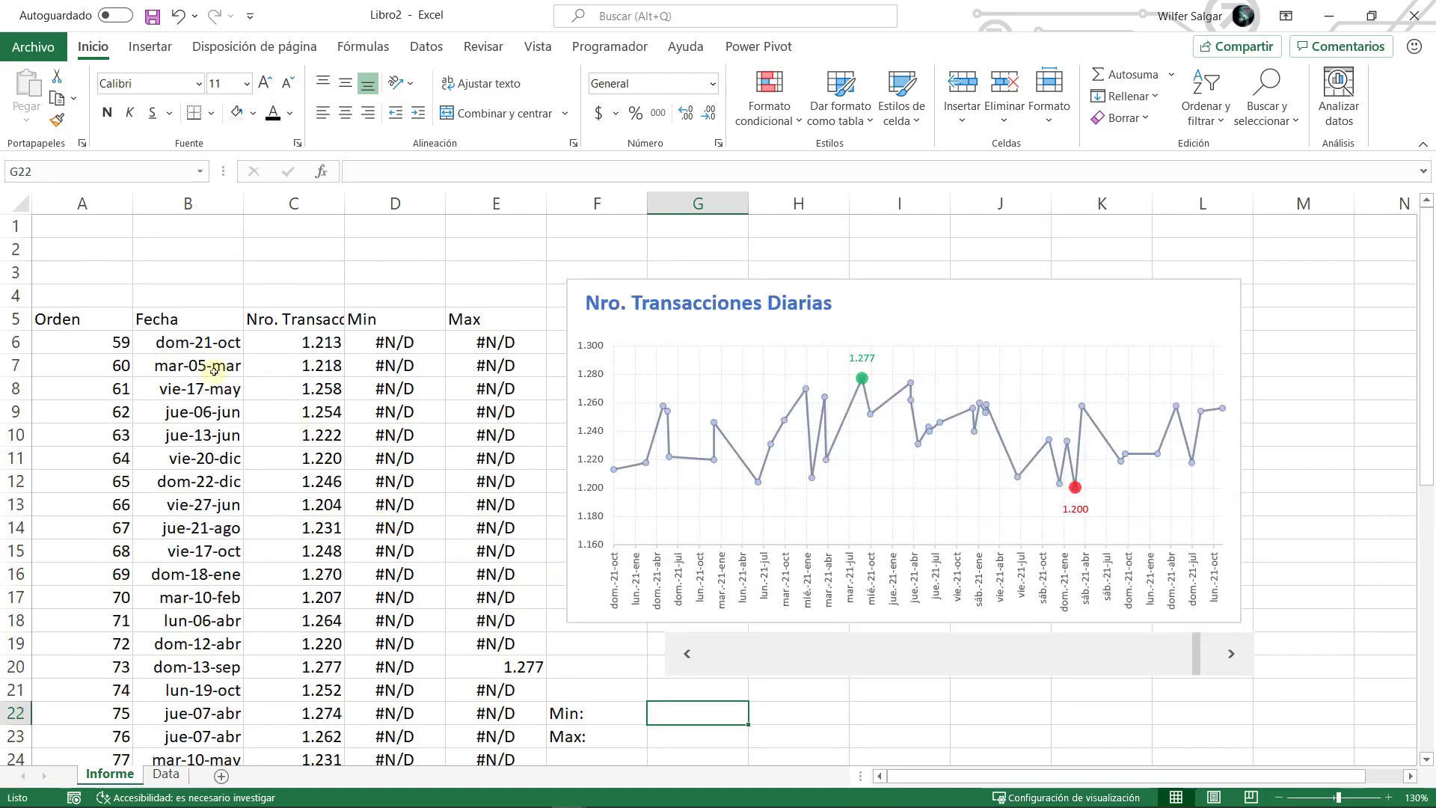
pyautogui.scroll(-1, 743, 667)
pyautogui.write('=MIN(')
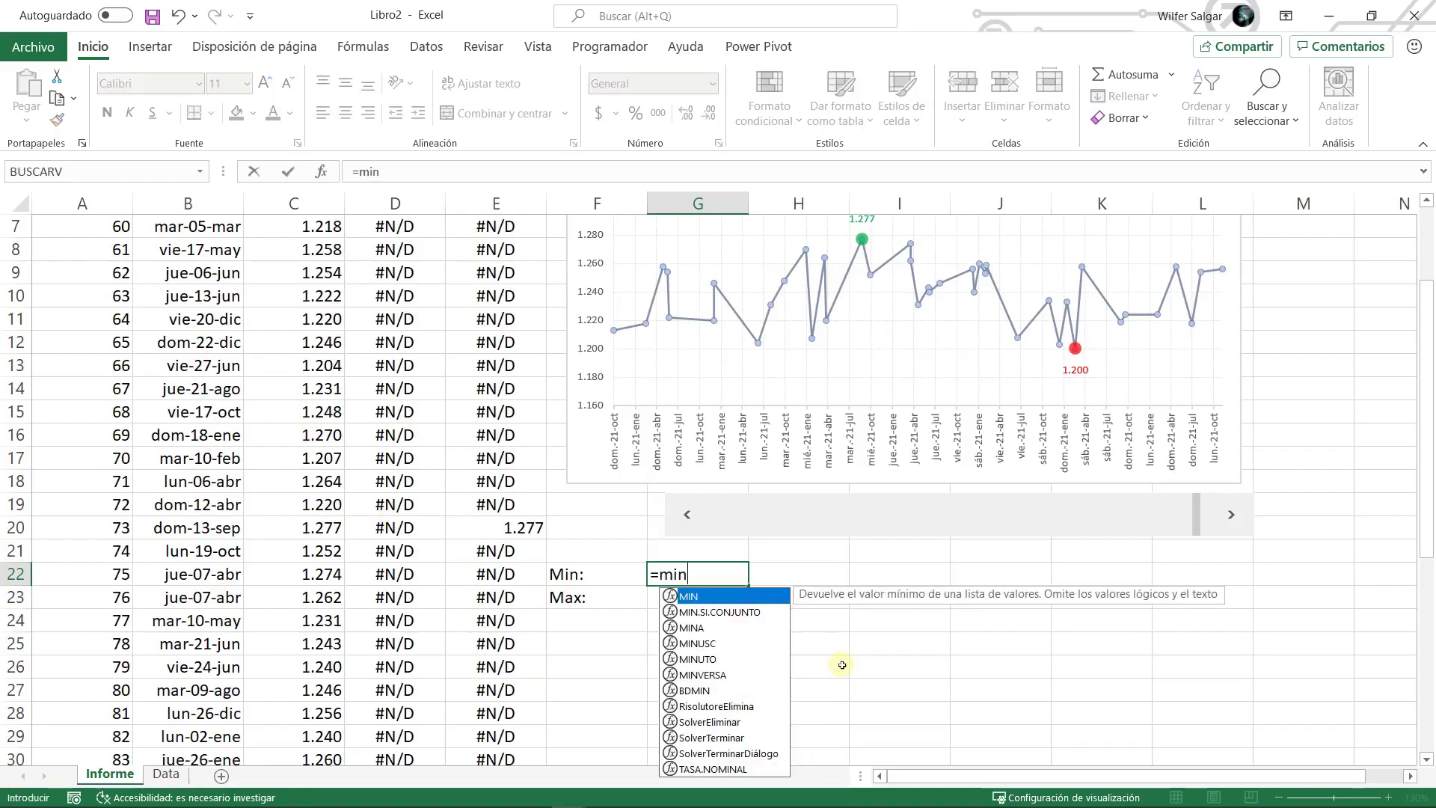
pyautogui.press('Left')
pyautogui.press('Left')
pyautogui.press('Left')
pyautogui.press('Left')
pyautogui.press('Left')
pyautogui.hotkey('ctrl', 'Up')
pyautogui.press('Up')
pyautogui.press('Down')
pyautogui.press('Down')
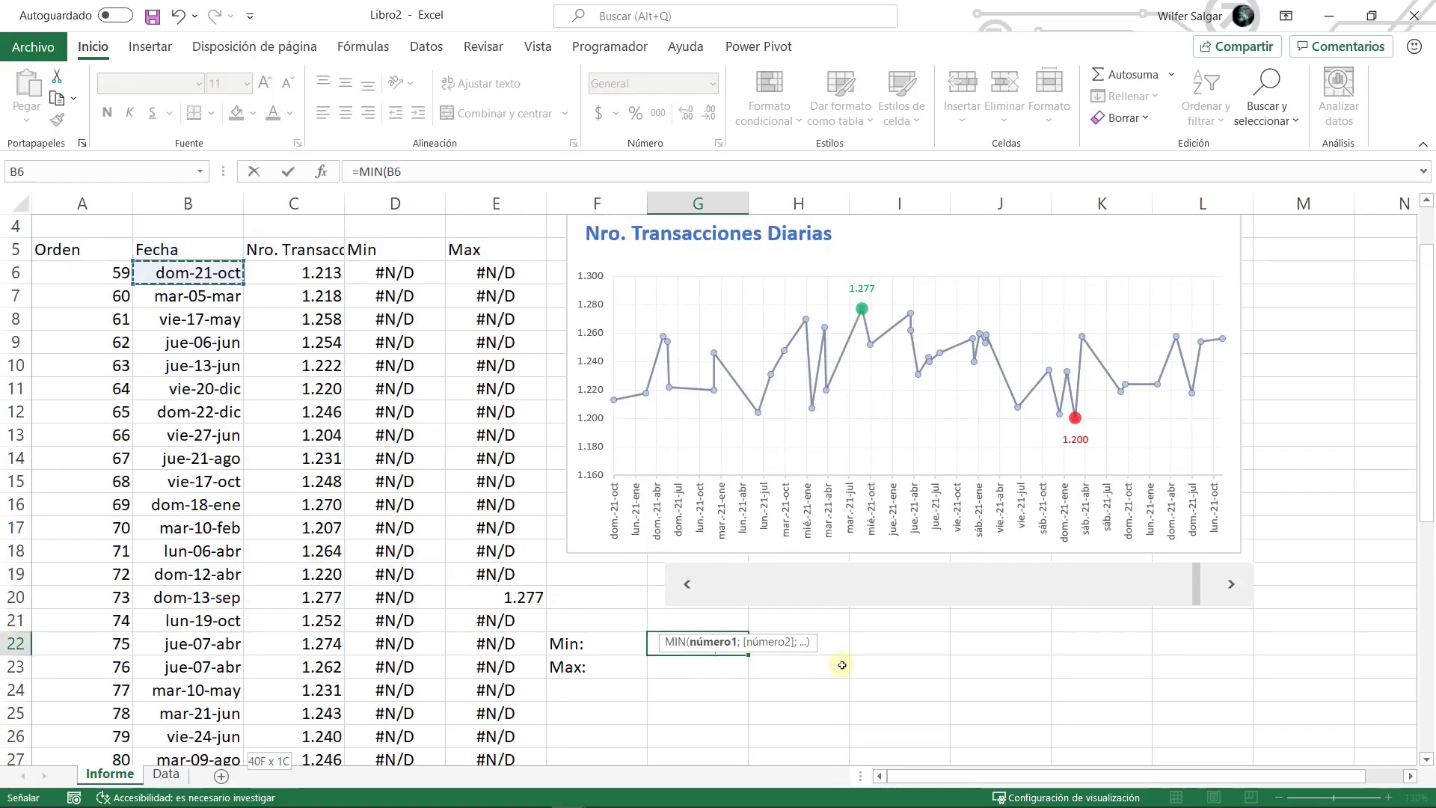
pyautogui.hotkey('ctrl', 'shift', 'Down')
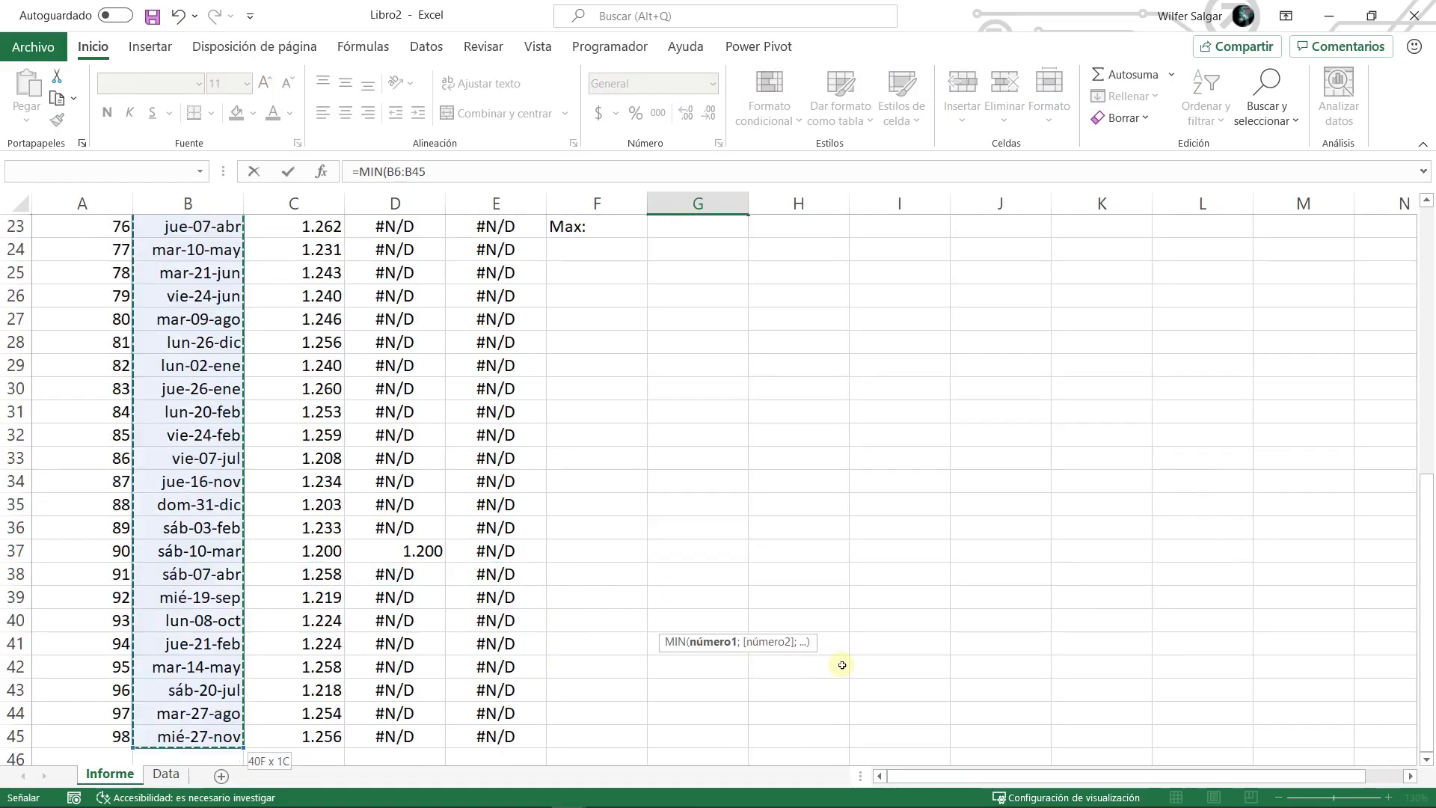
pyautogui.press('F4')
pyautogui.write(')')
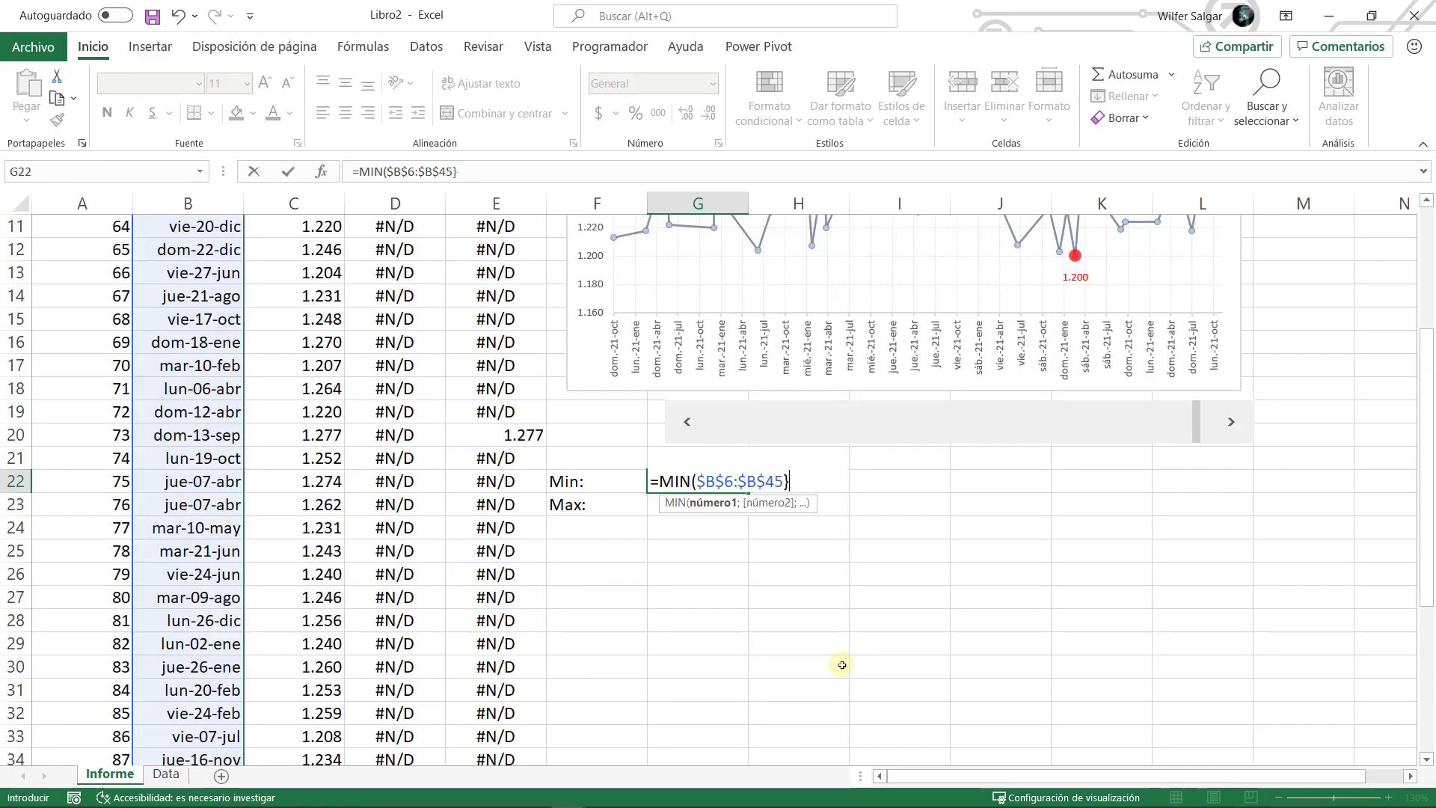
pyautogui.press('Return')
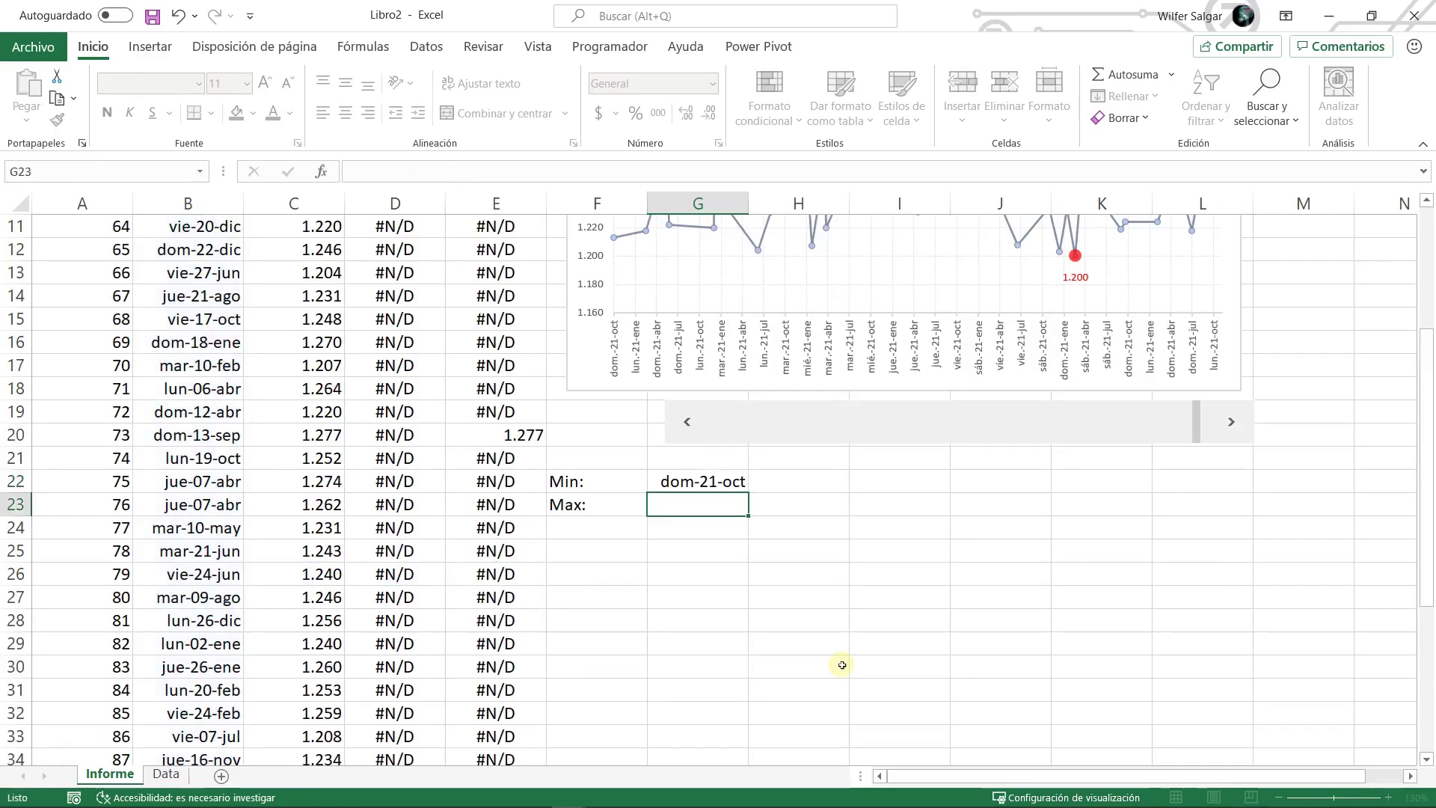
# - Enter a MAX formula over the dates in B6:B45 in cell G23 beside the "Max:" label
pyautogui.write('=max')
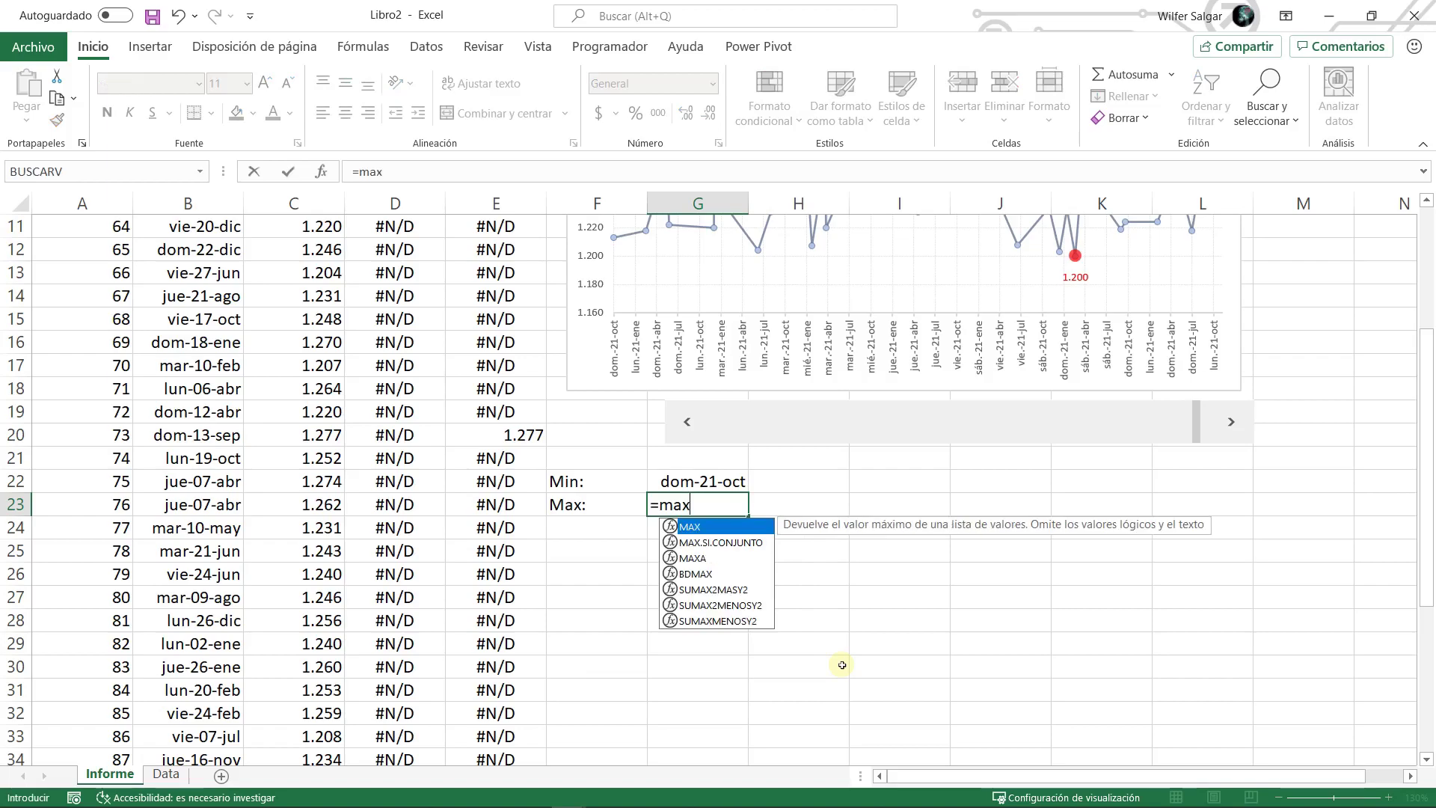
pyautogui.press('Tab')
pyautogui.press('Left')
pyautogui.press('Left')
pyautogui.press('Left')
pyautogui.press('Left')
pyautogui.press('Left')
pyautogui.hotkey('ctrl', 'Up')
pyautogui.hotkey('ctrl', 'shift', 'Down')
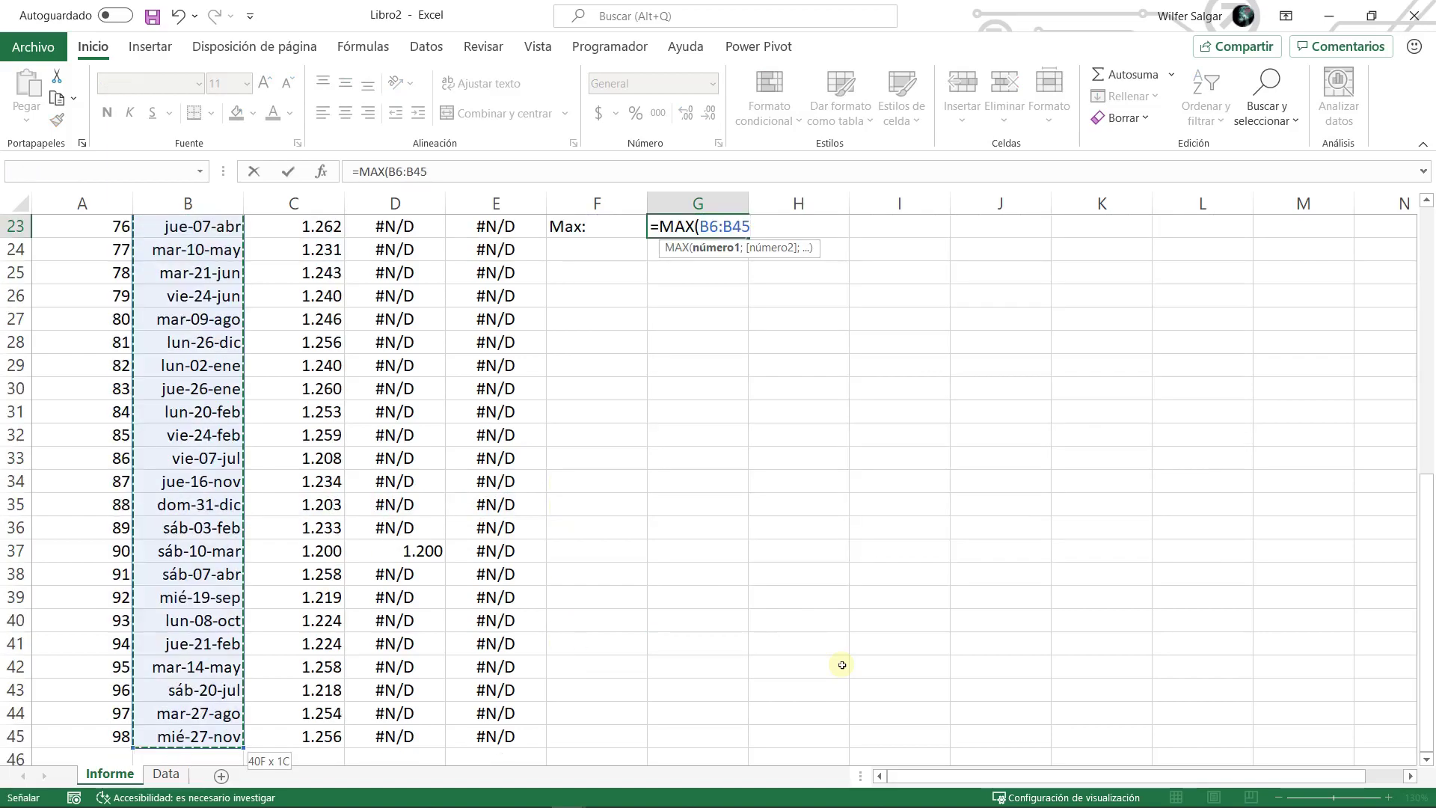
pyautogui.write(')')
pyautogui.press('Return')
pyautogui.scroll(2, 844, 664)
pyautogui.press('Up')
pyautogui.press('Up')
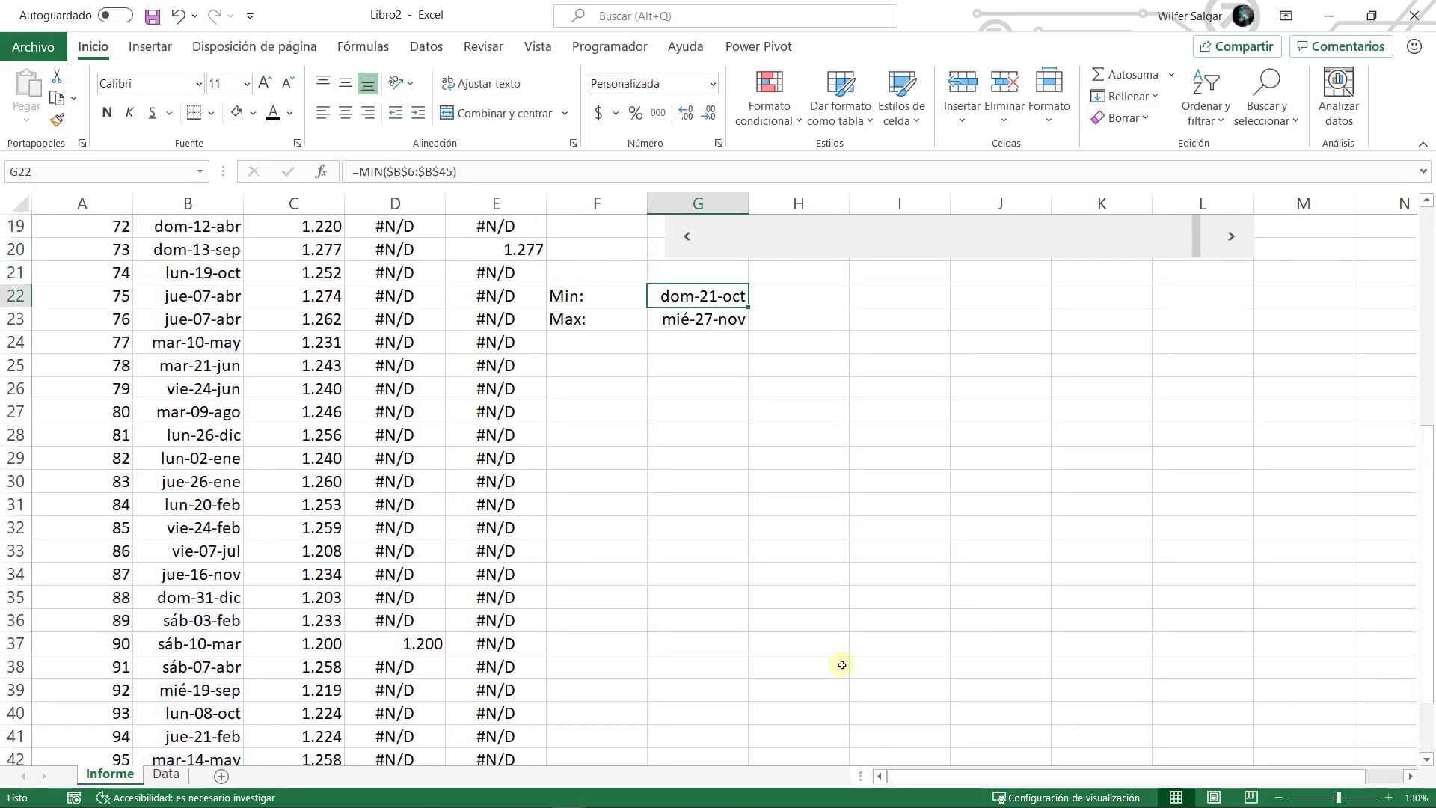
pyautogui.scroll(4, 849, 662)
pyautogui.scroll(1, 851, 660)
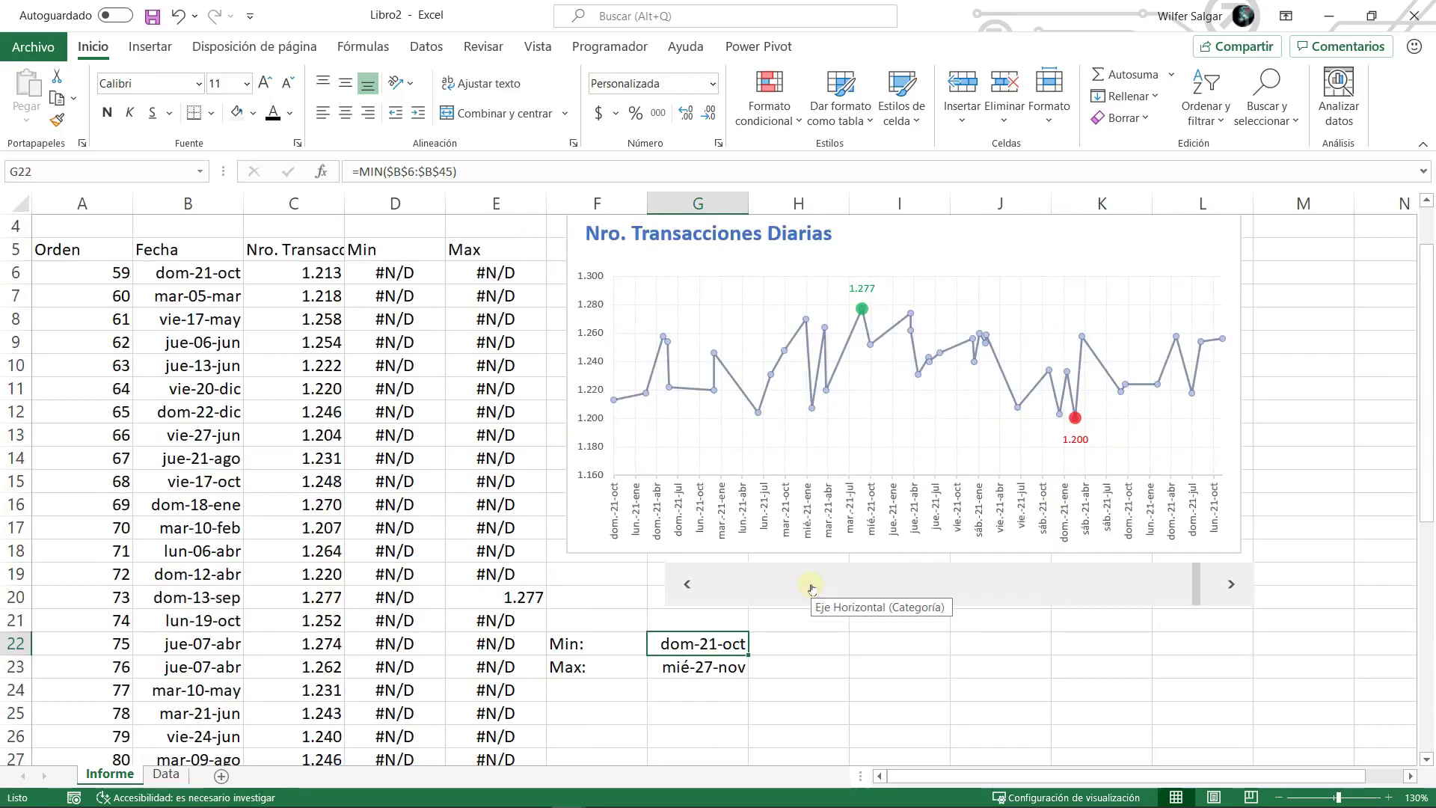
# - Start a formula in cell F24 with the text "Periodo Evaluado del: " followed by a concatenation operator
pyautogui.click(631, 684)
pyautogui.scroll(-3, 699, 615)
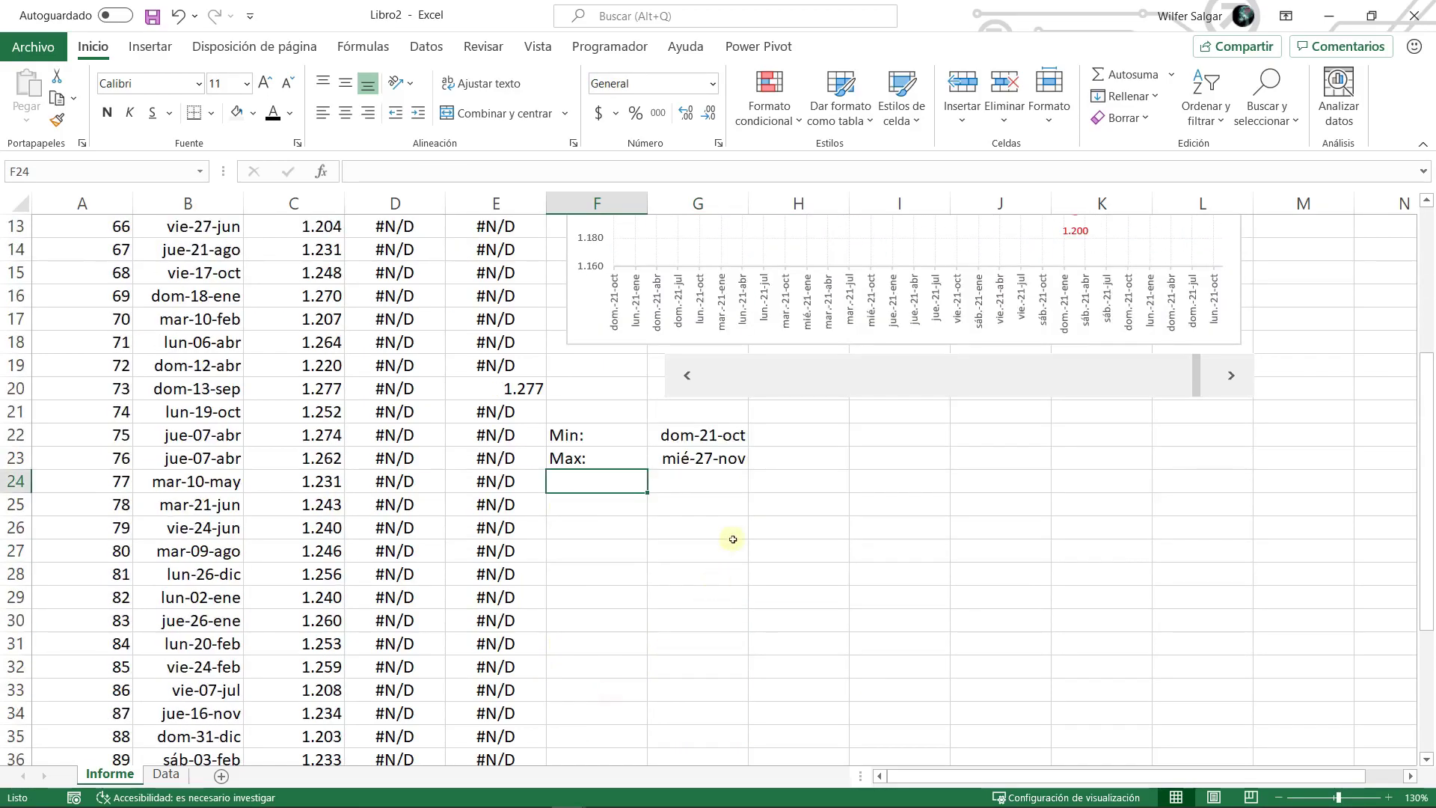
pyautogui.write('="a')
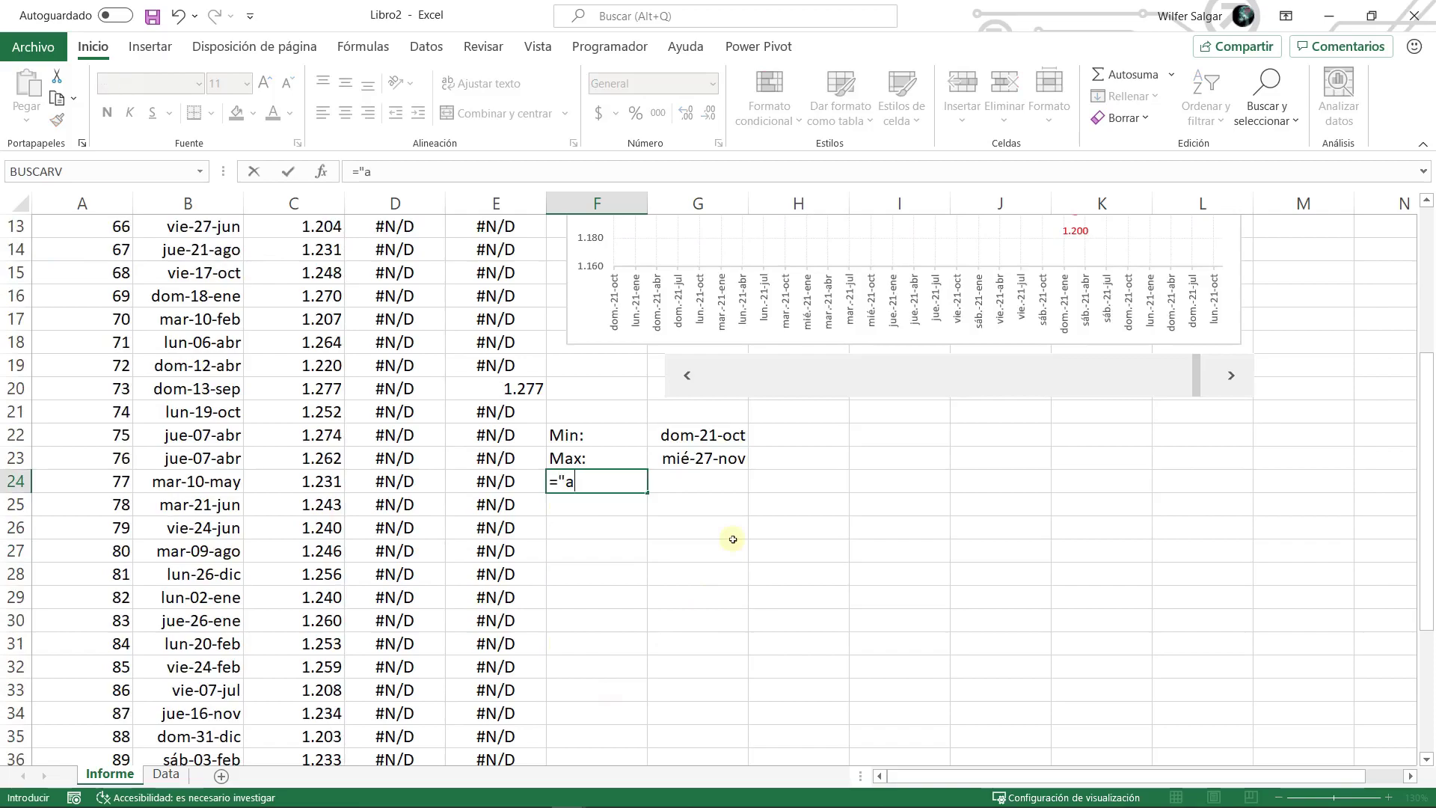
pyautogui.write('Perido')
pyautogui.press('BackSpace')
pyautogui.write('odo Evaluado')
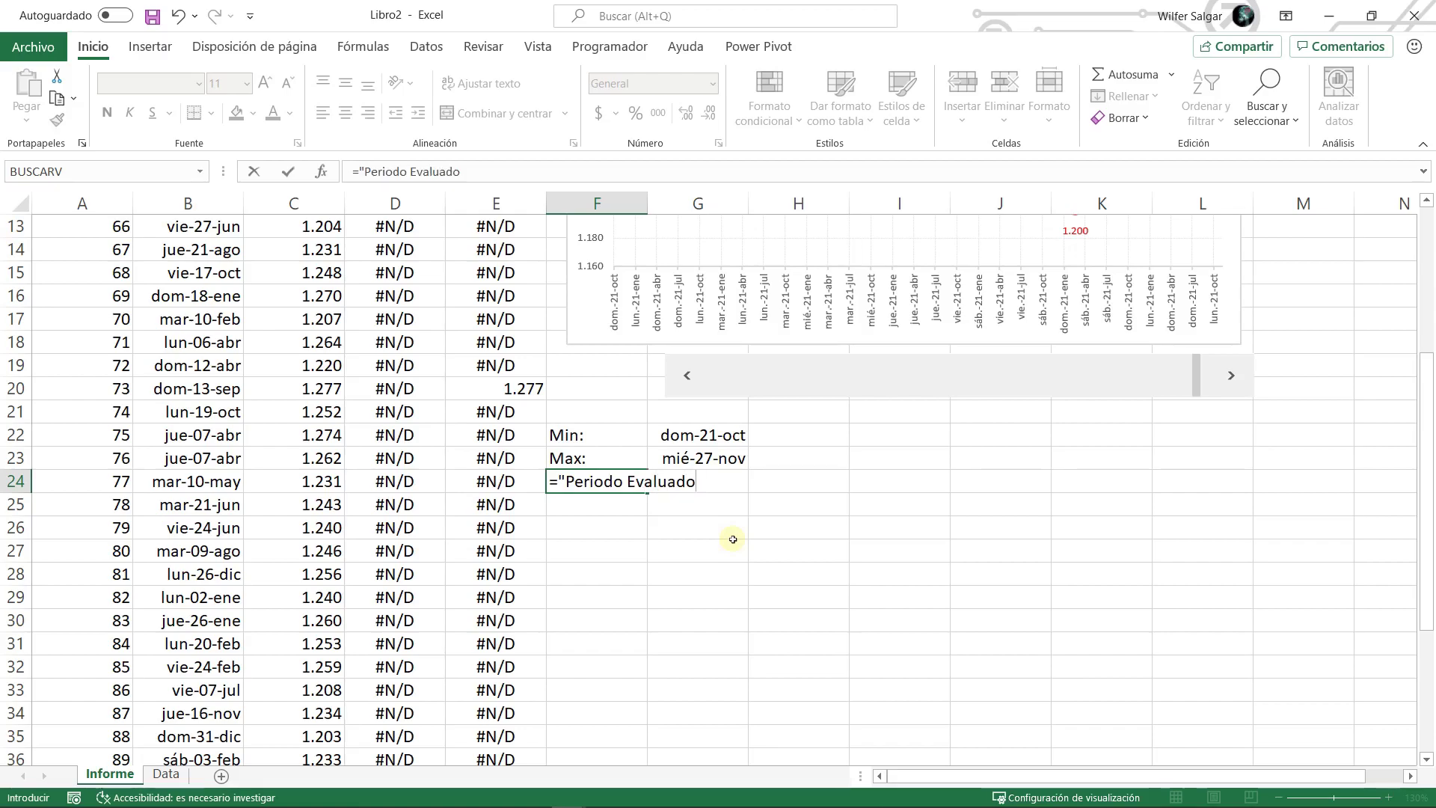
pyautogui.write(' del: "&')
# - Complete the F24 formula by concatenating G22, the text " al " and G23, and commit it
pyautogui.click(707, 434)
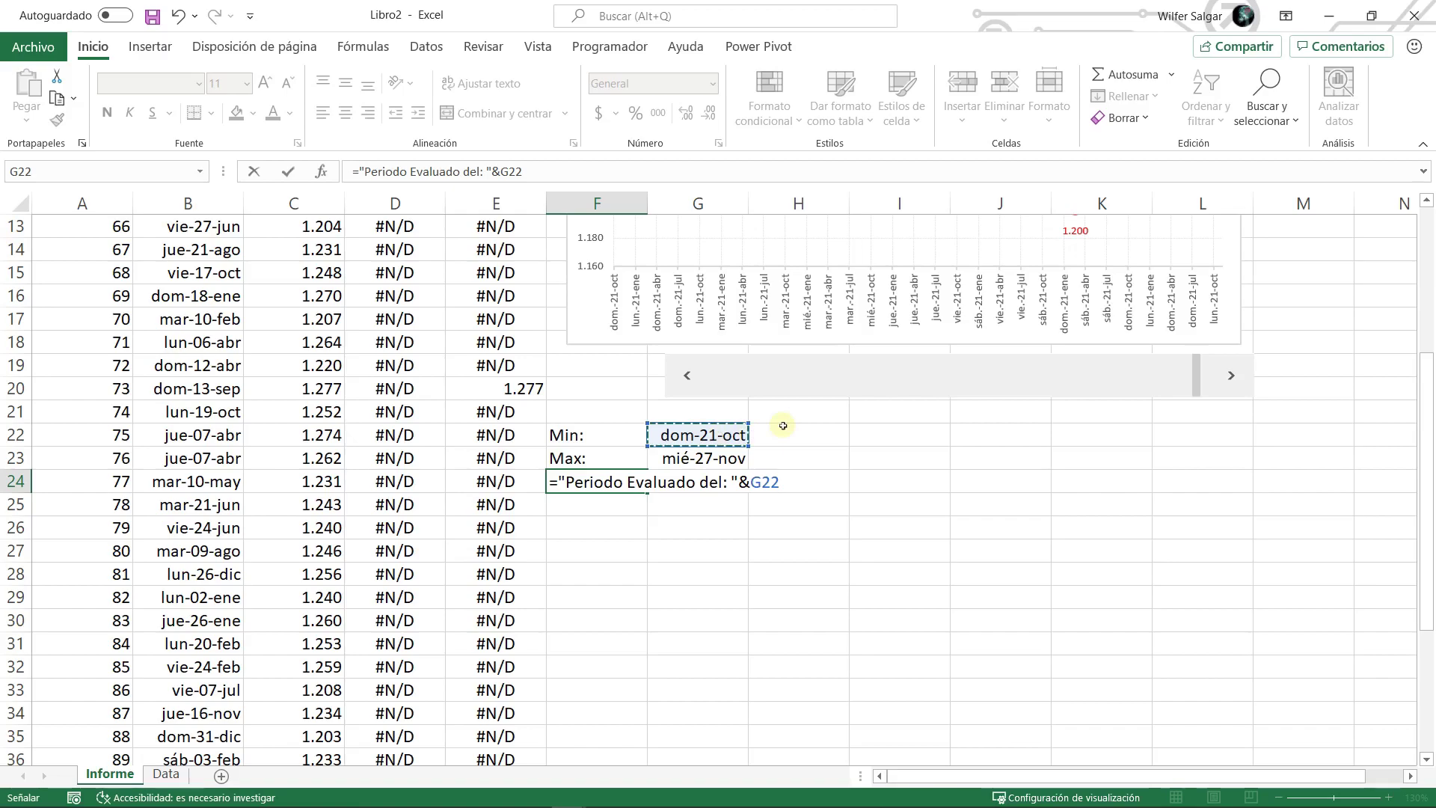
pyautogui.write('&')
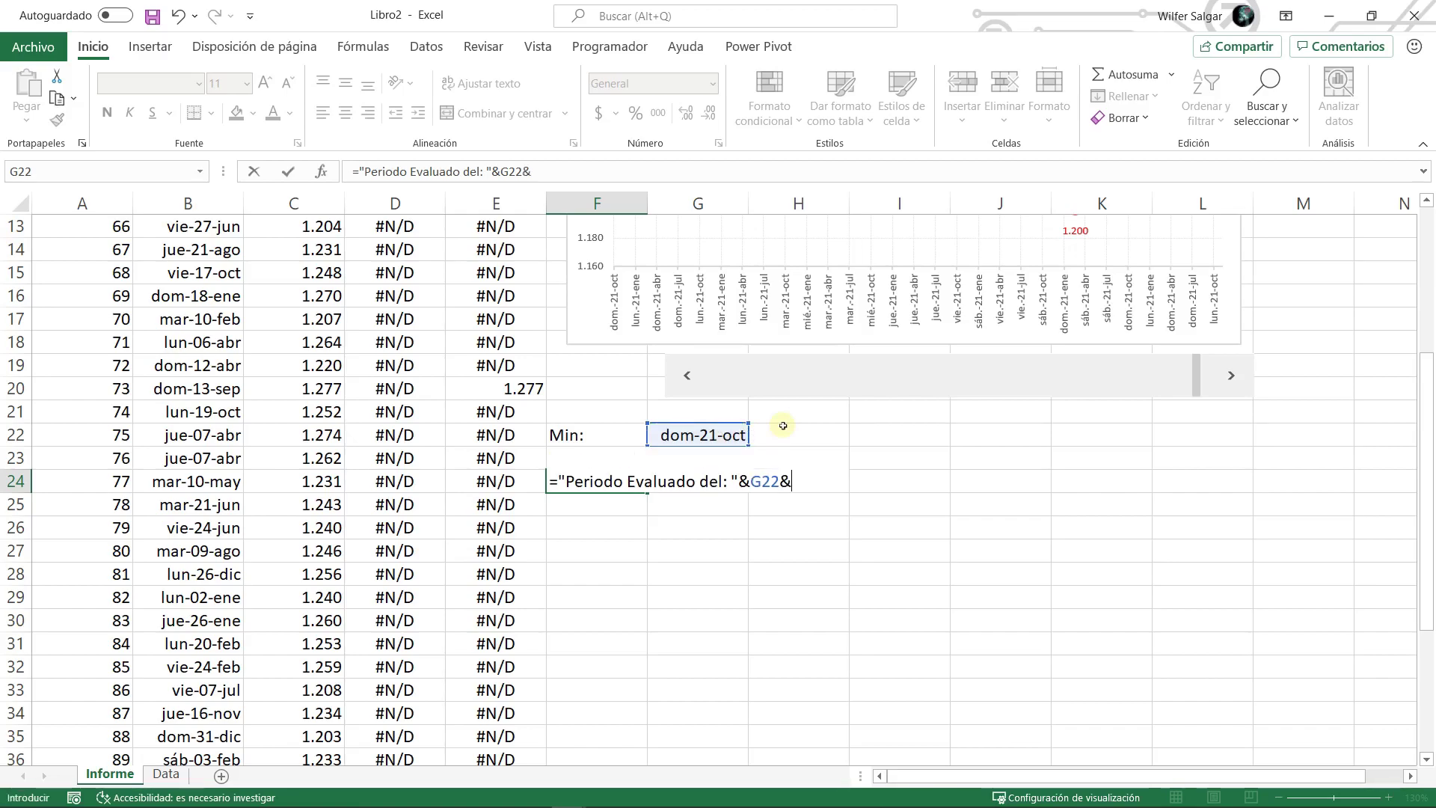
pyautogui.write('" al "&')
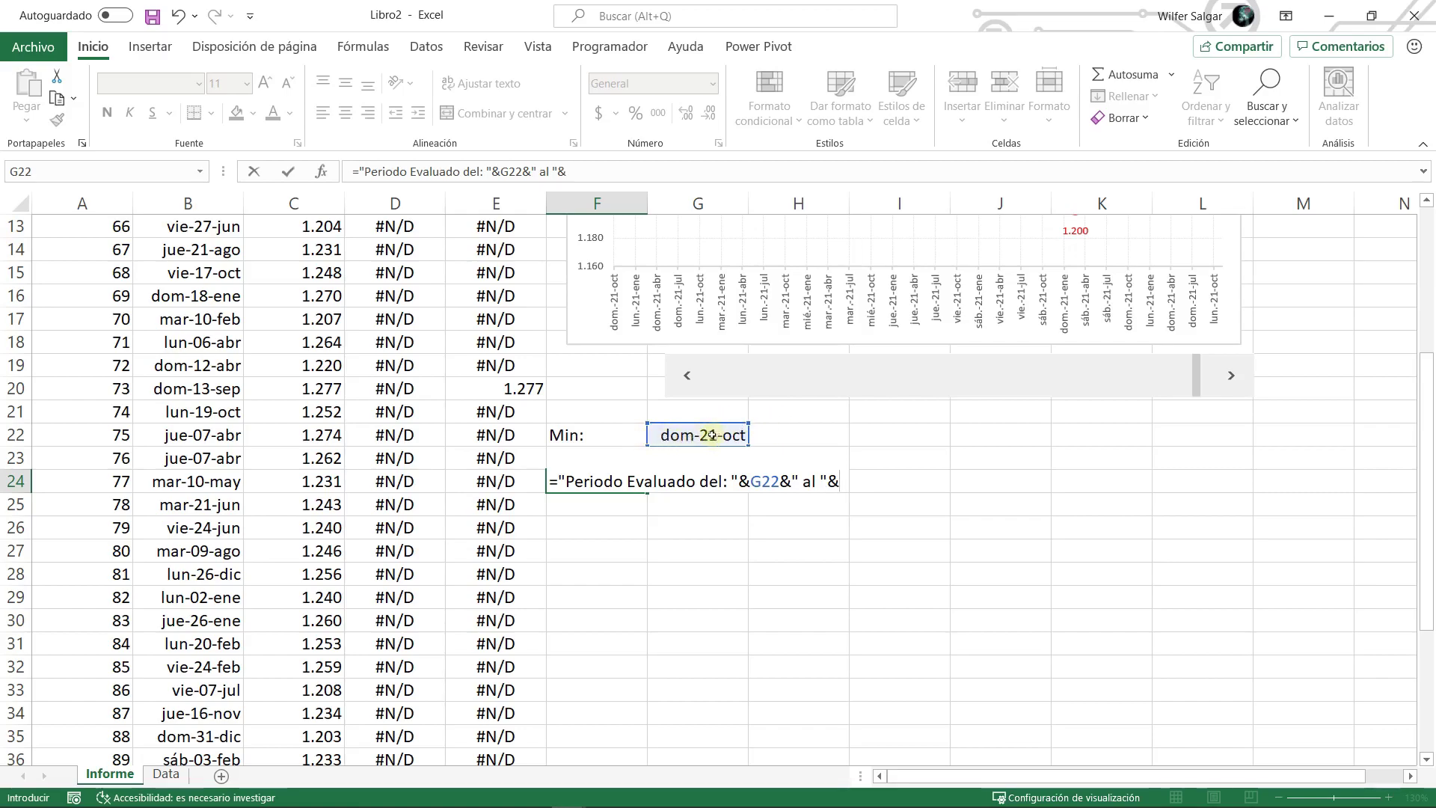
pyautogui.click(779, 436)
pyautogui.press('Left')
pyautogui.press('Down')
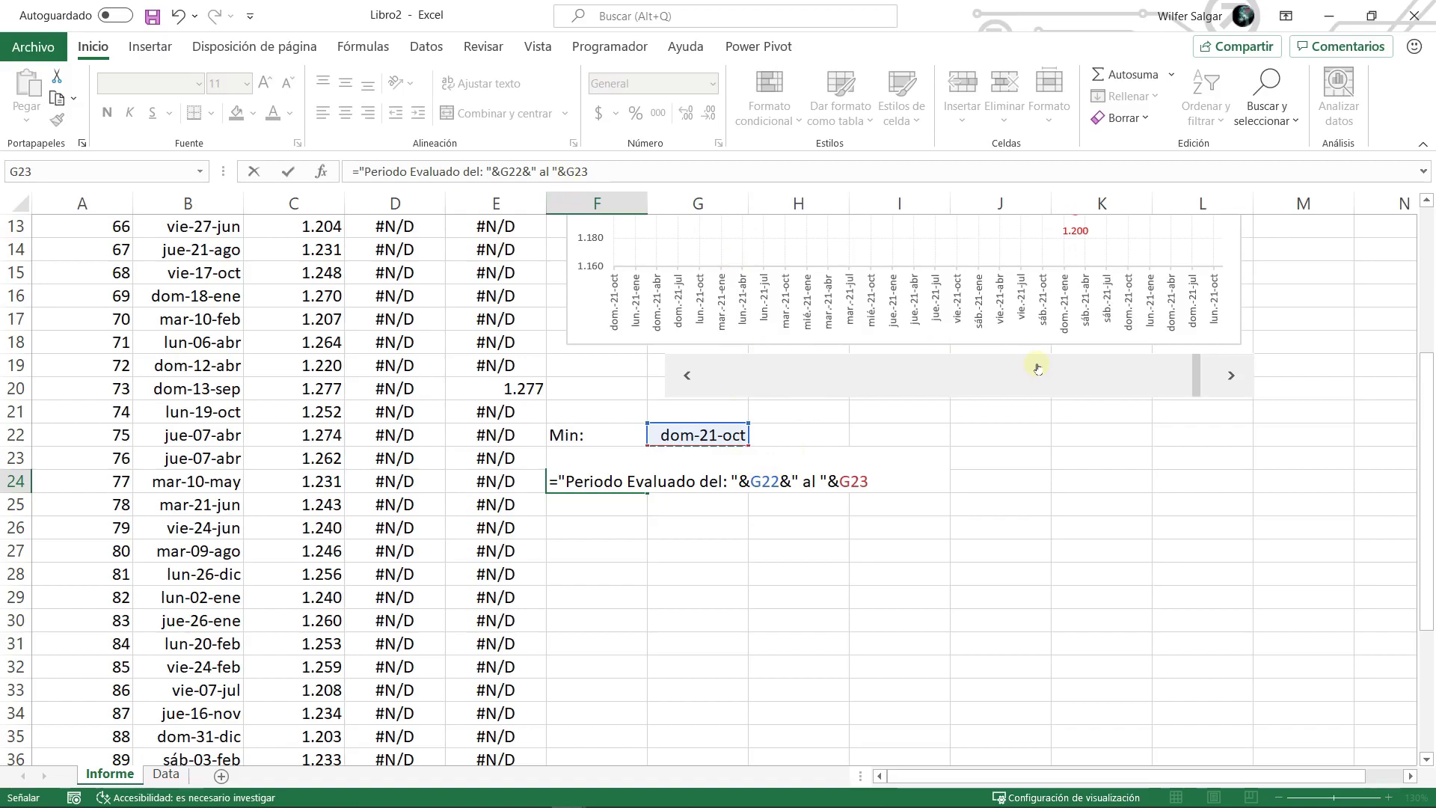
pyautogui.press('Return')
pyautogui.press('Up')
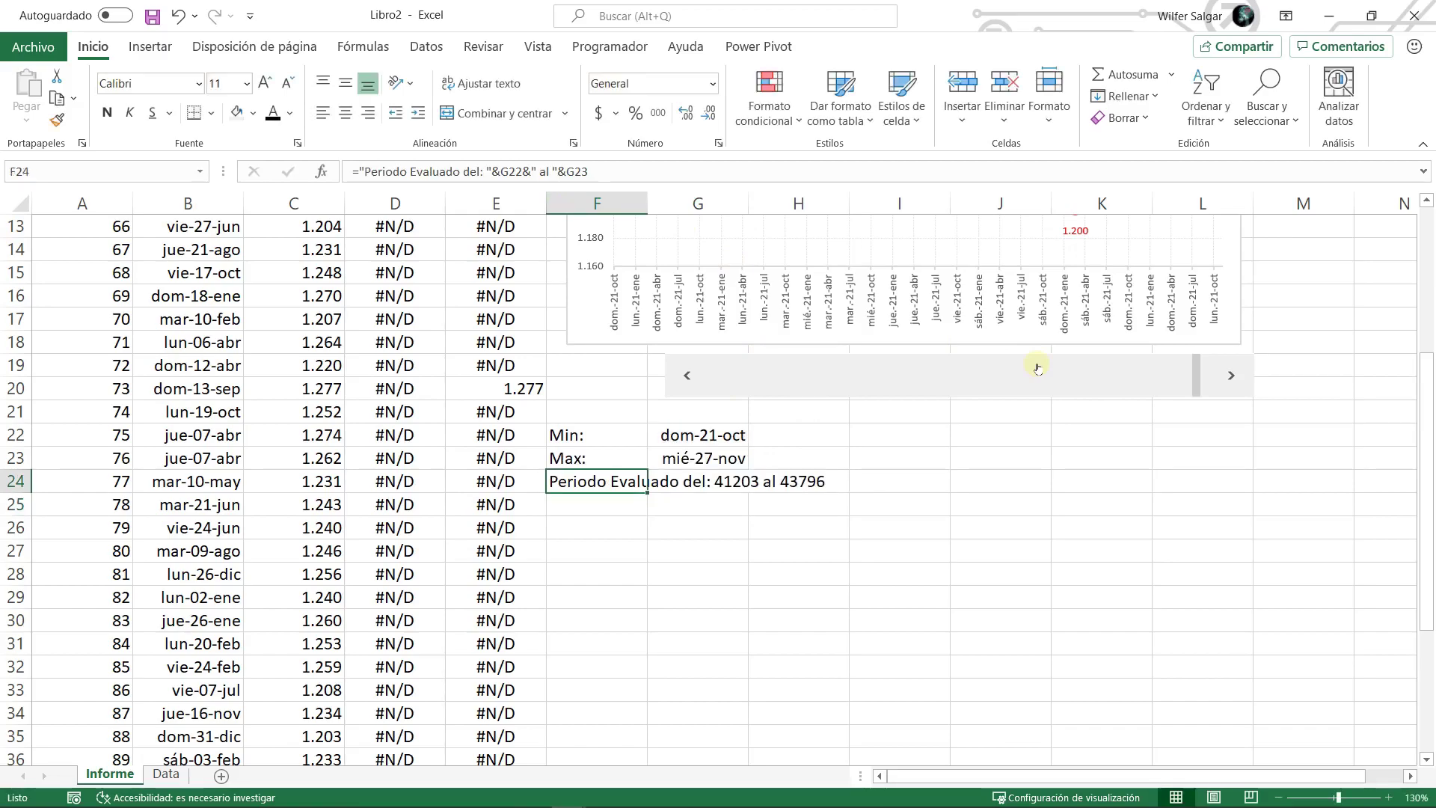
pyautogui.click(651, 561)
pyautogui.click(583, 487)
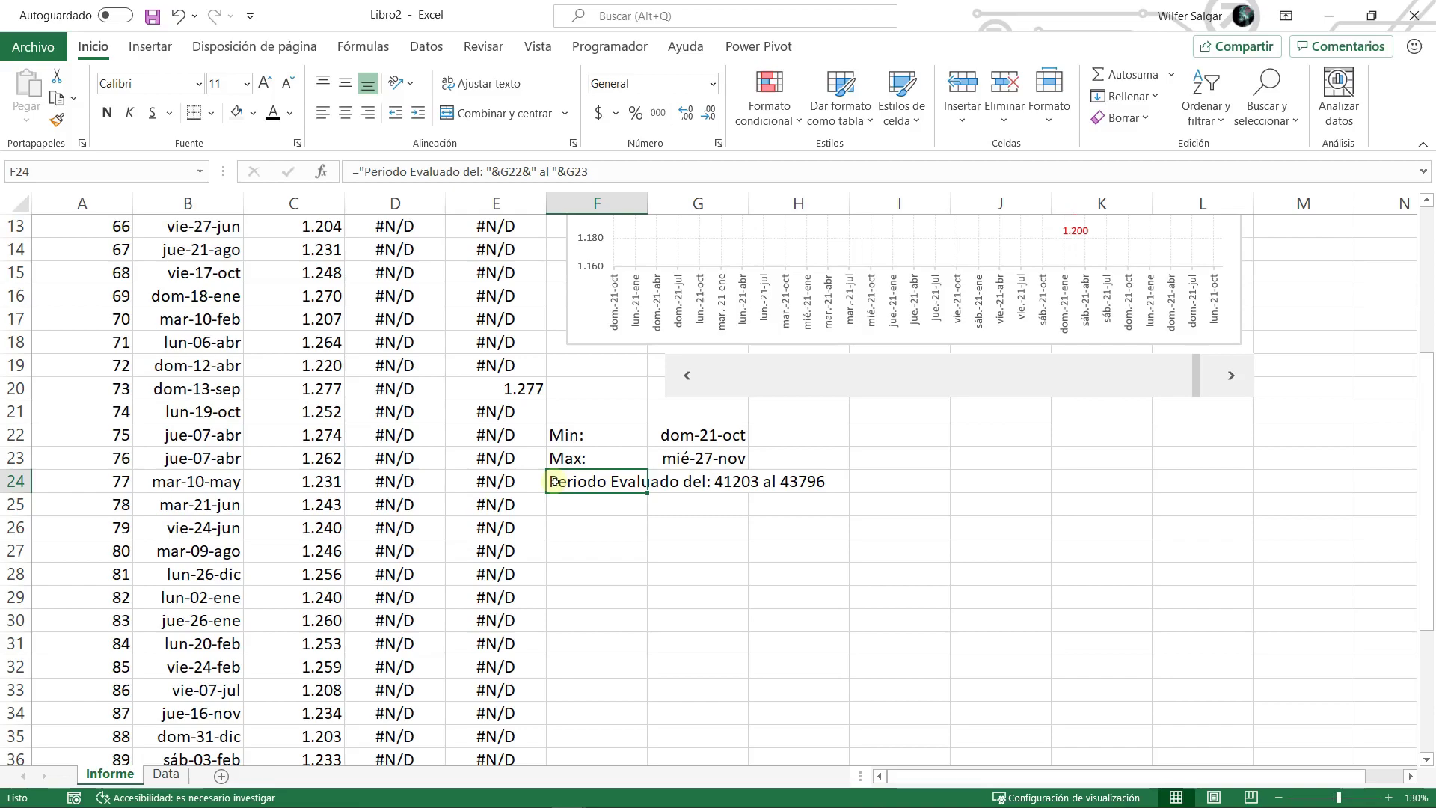
pyautogui.click(737, 483)
pyautogui.click(568, 481)
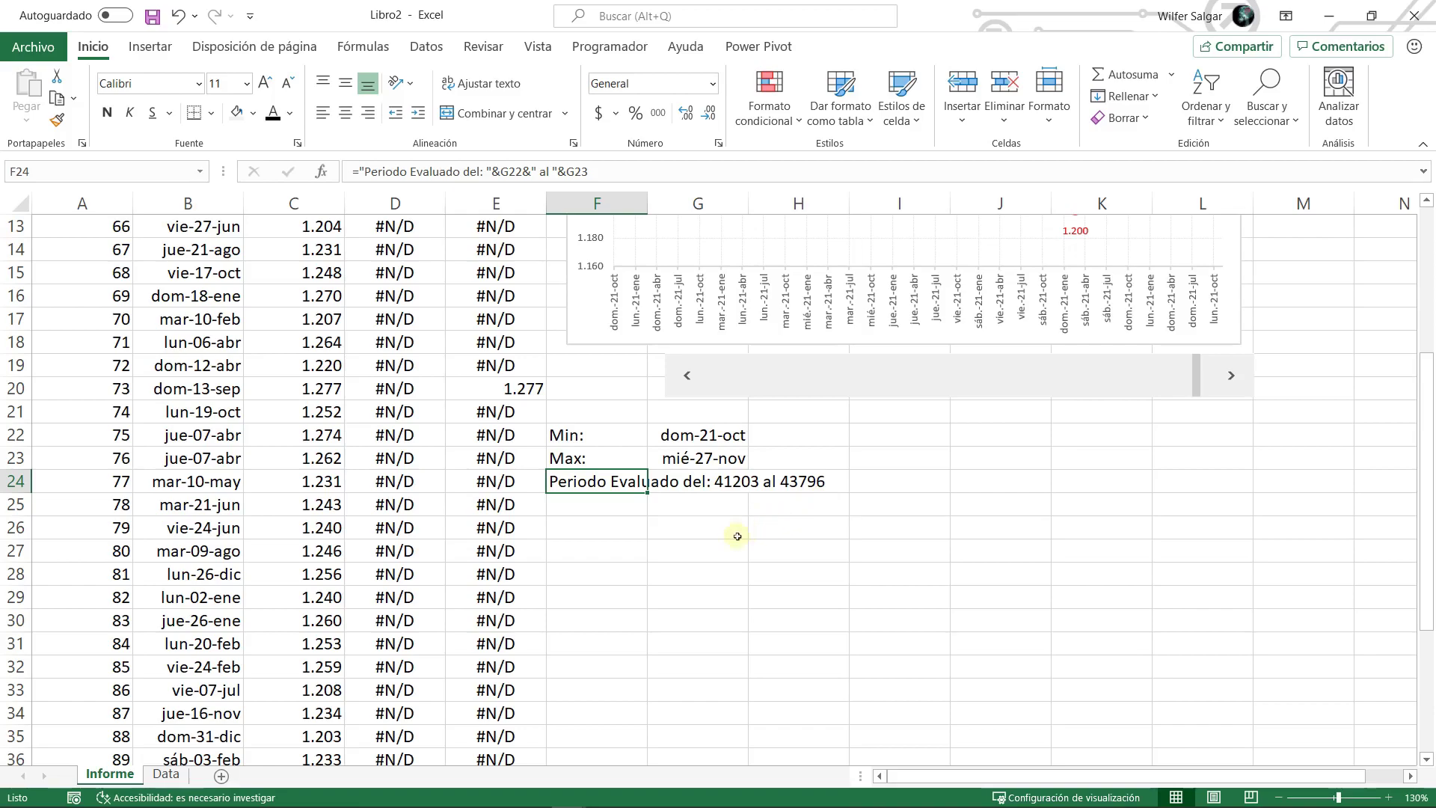
pyautogui.click(496, 172)
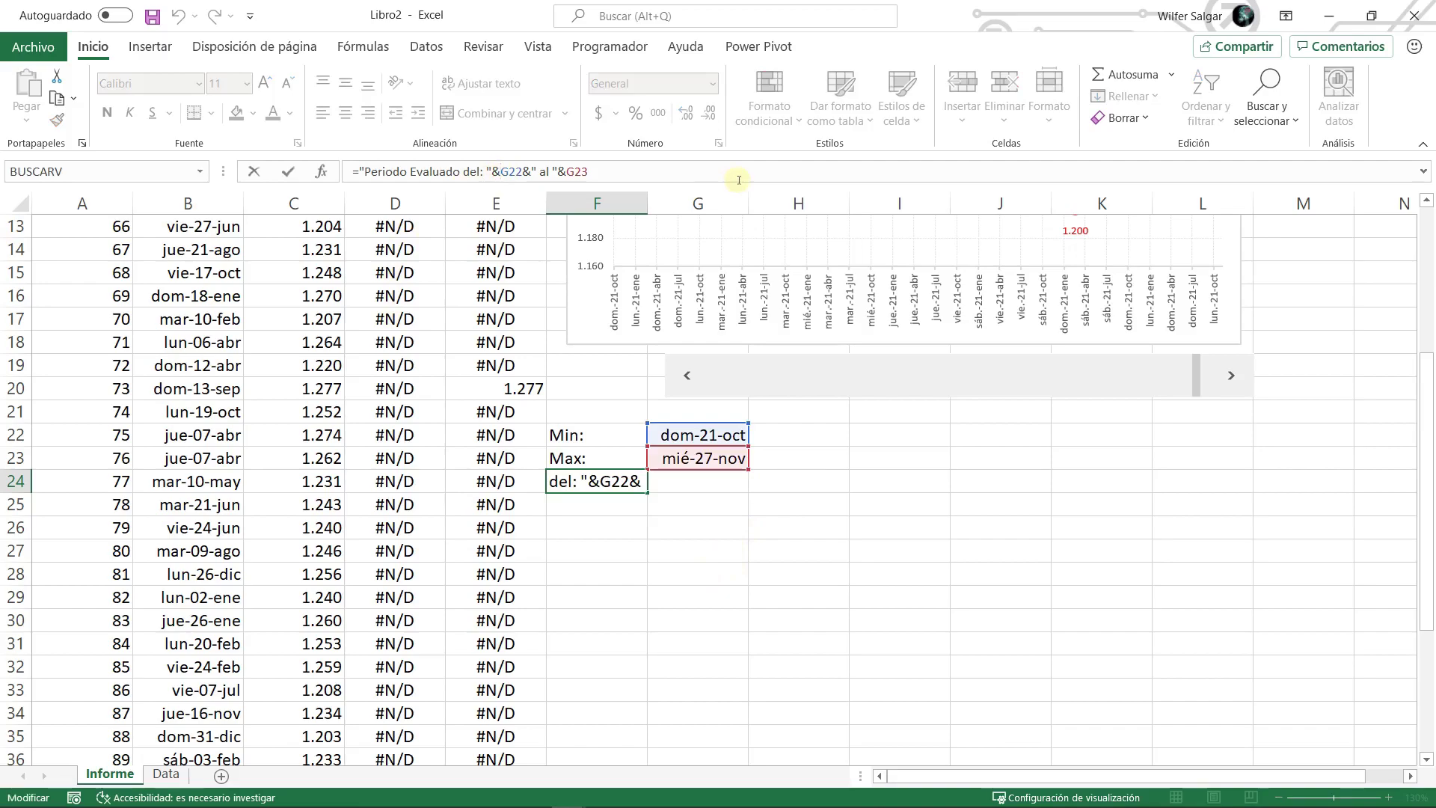
pyautogui.press('Escape')
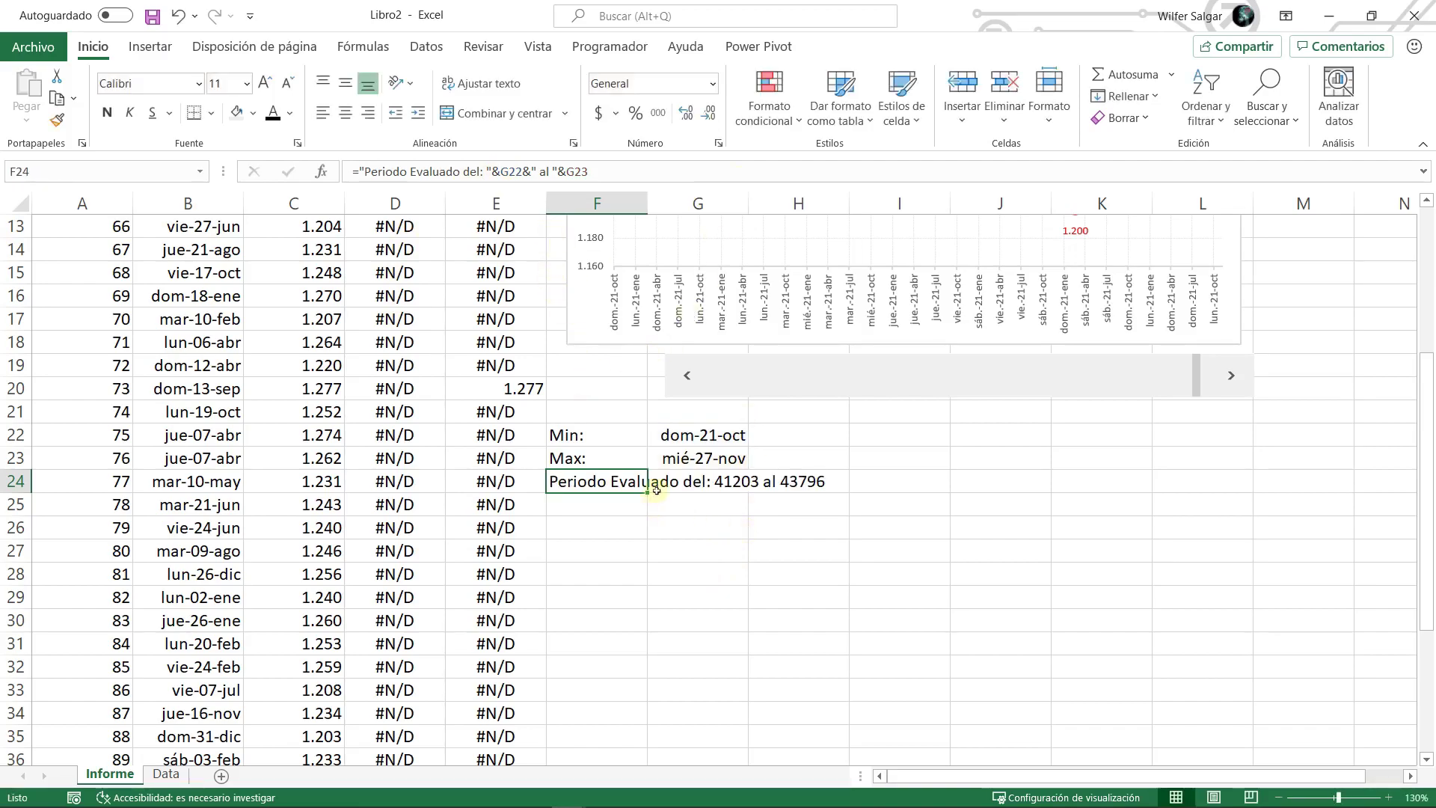
# - Wrap G22 in the F24 formula in a TEXTO function with the format "DD-MMM-YYYY"
pyautogui.doubleClick(627, 483)
pyautogui.click(750, 482)
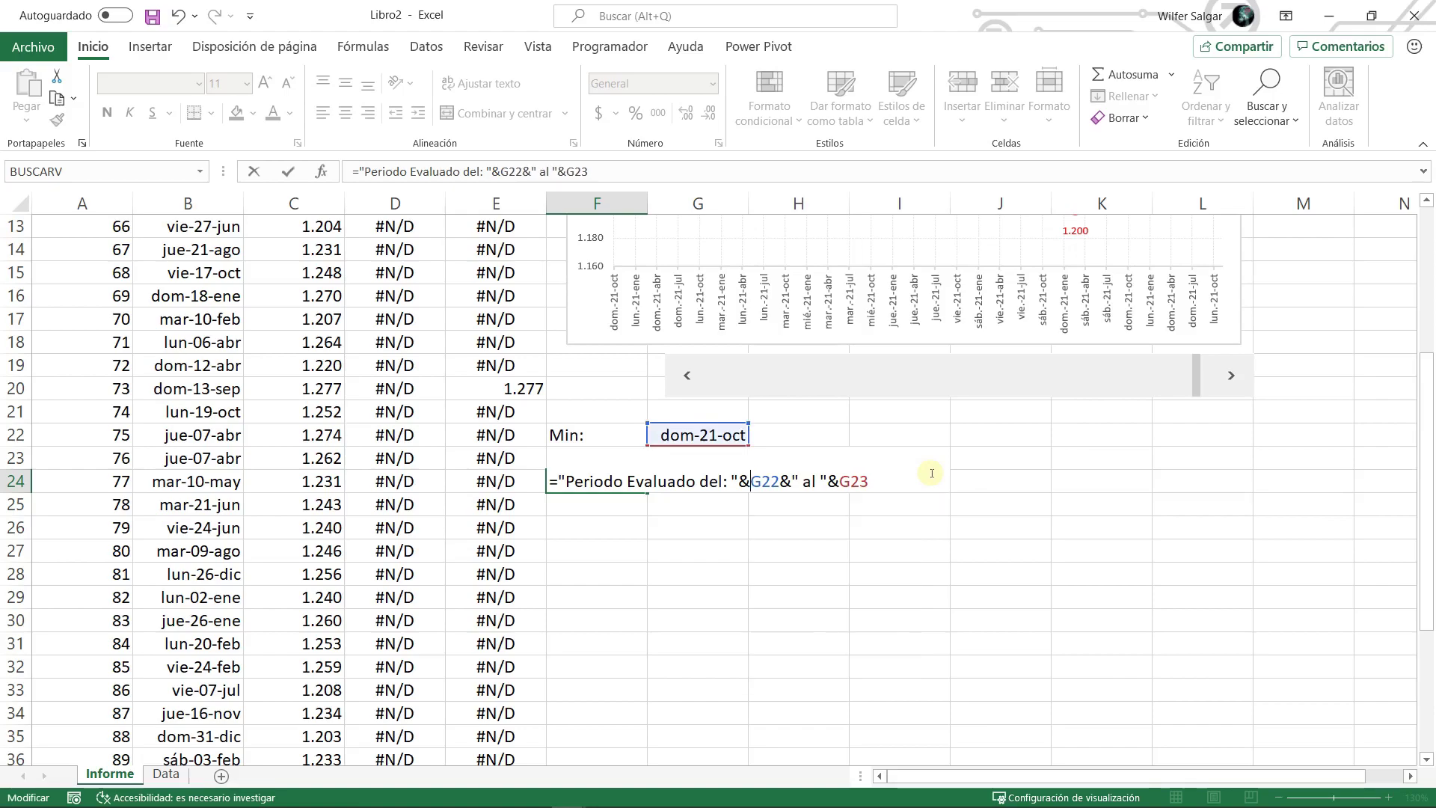
pyautogui.write('TEXTO(')
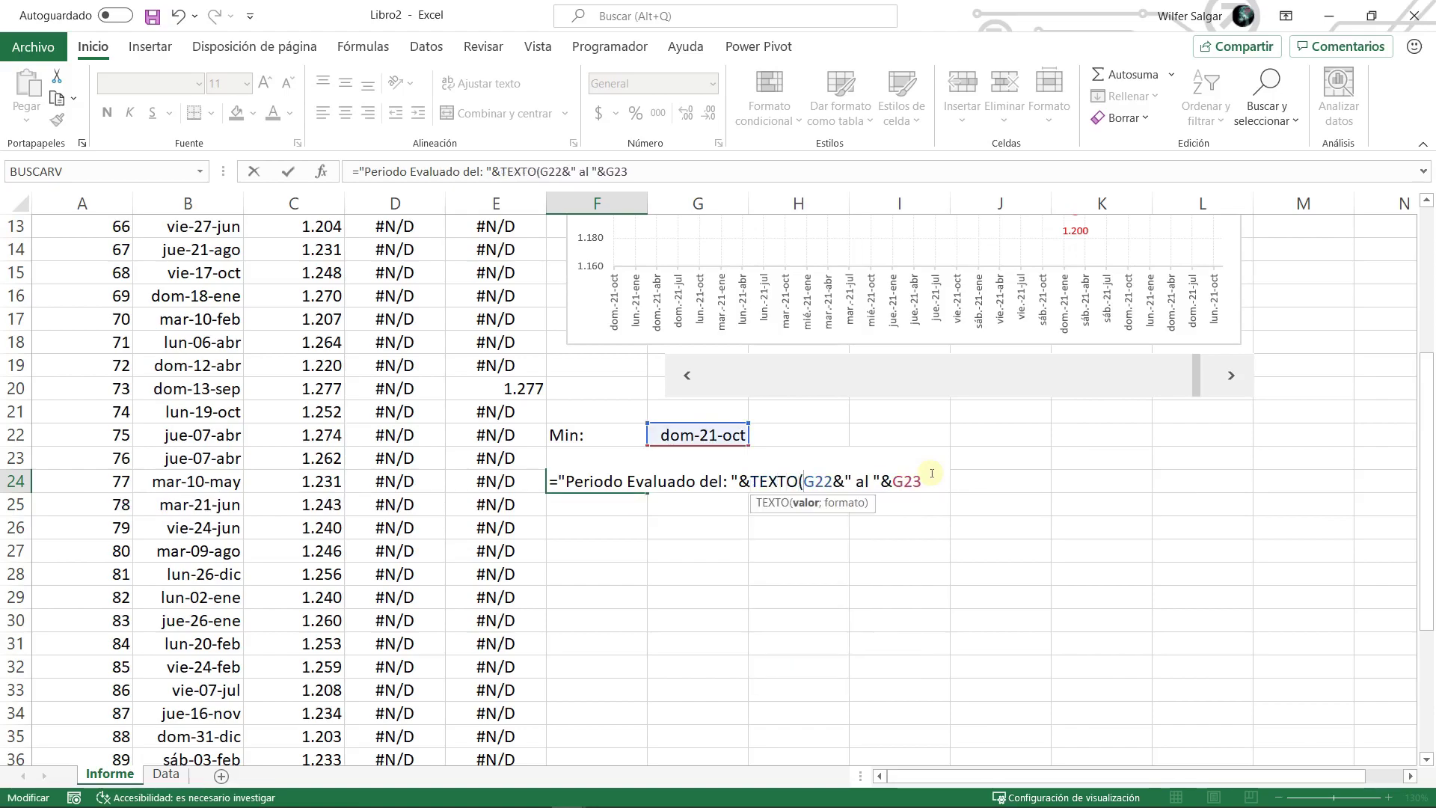
pyautogui.click(833, 481)
pyautogui.write(';"')
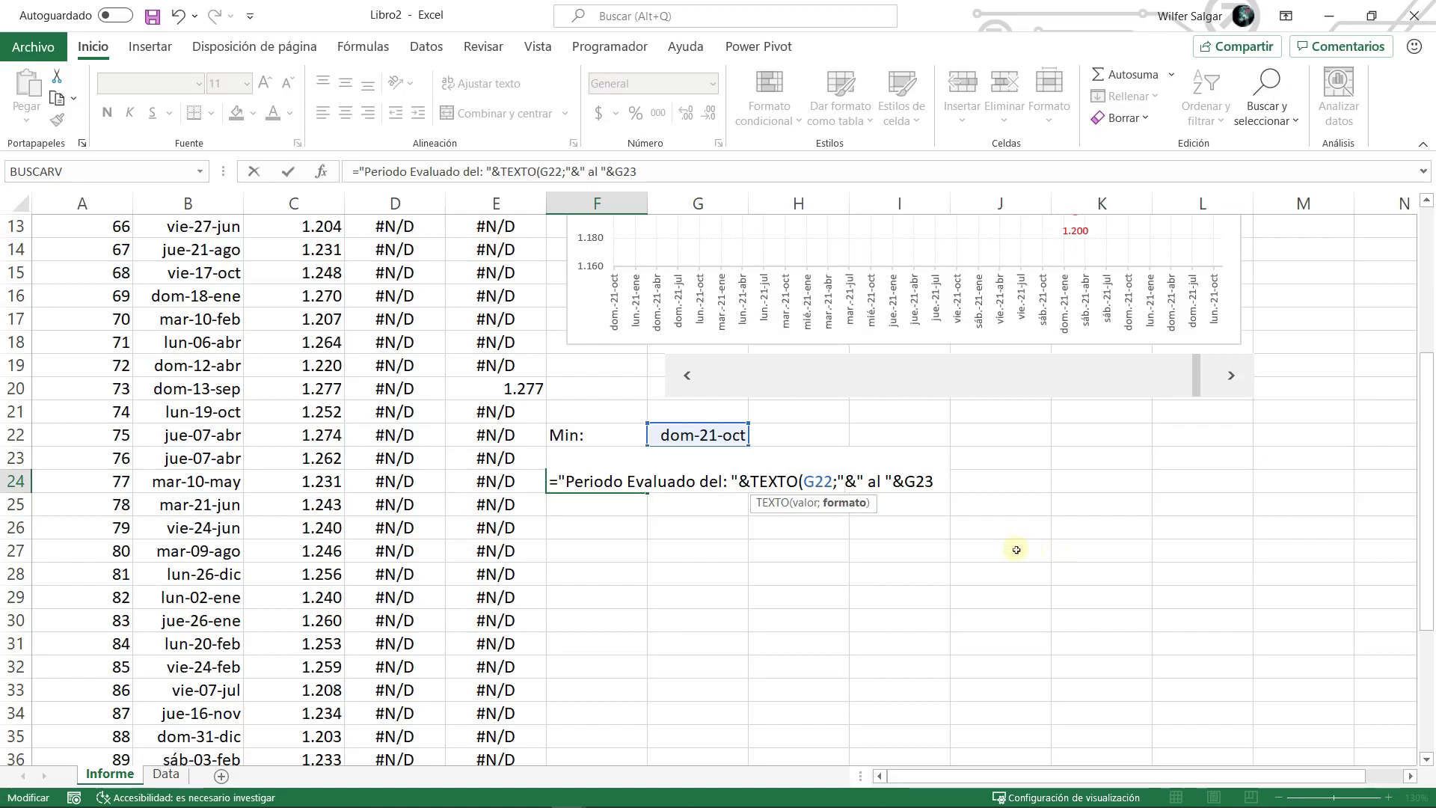
pyautogui.scroll(1, 1013, 549)
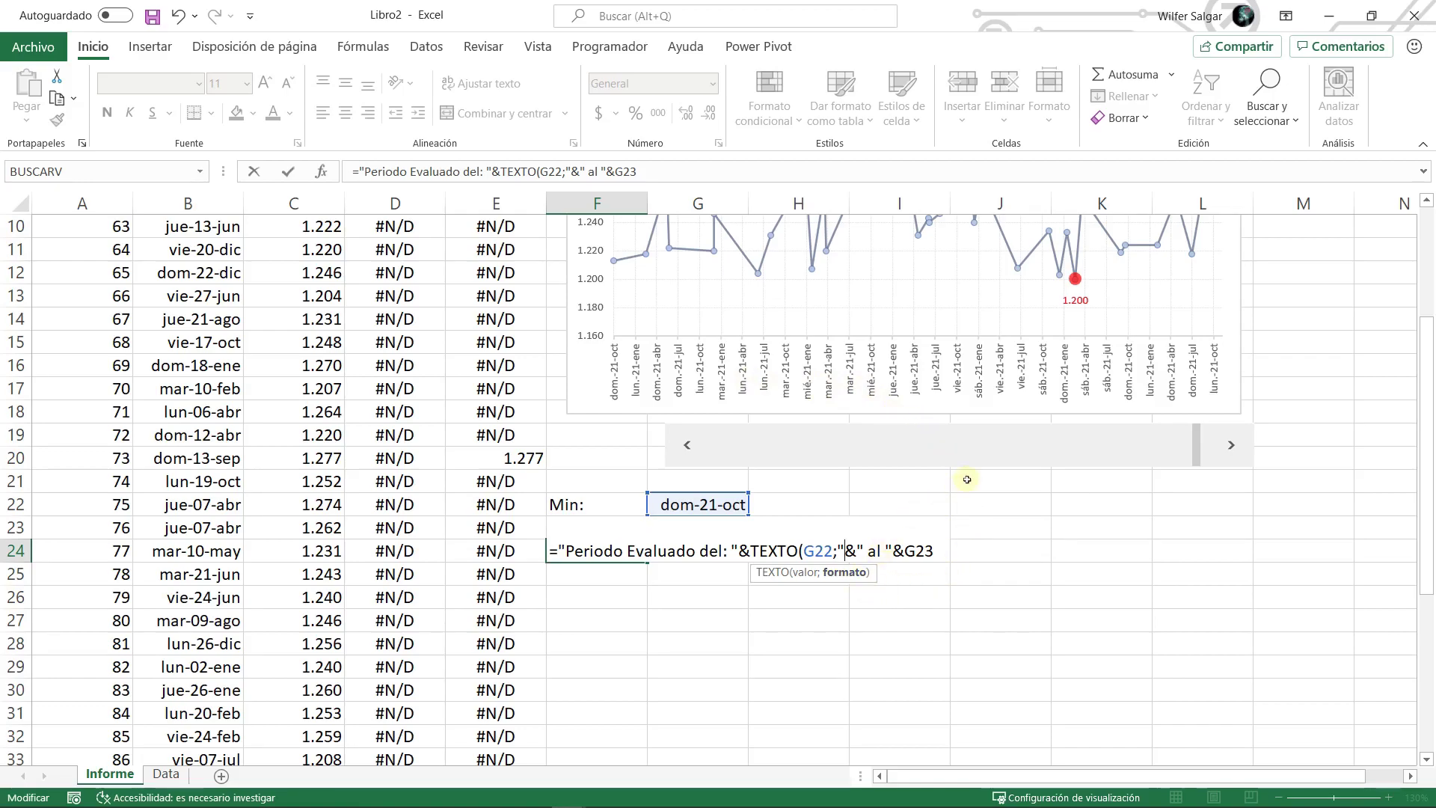
pyautogui.write('DD')
pyautogui.write('-')
pyautogui.write('MMM-Y')
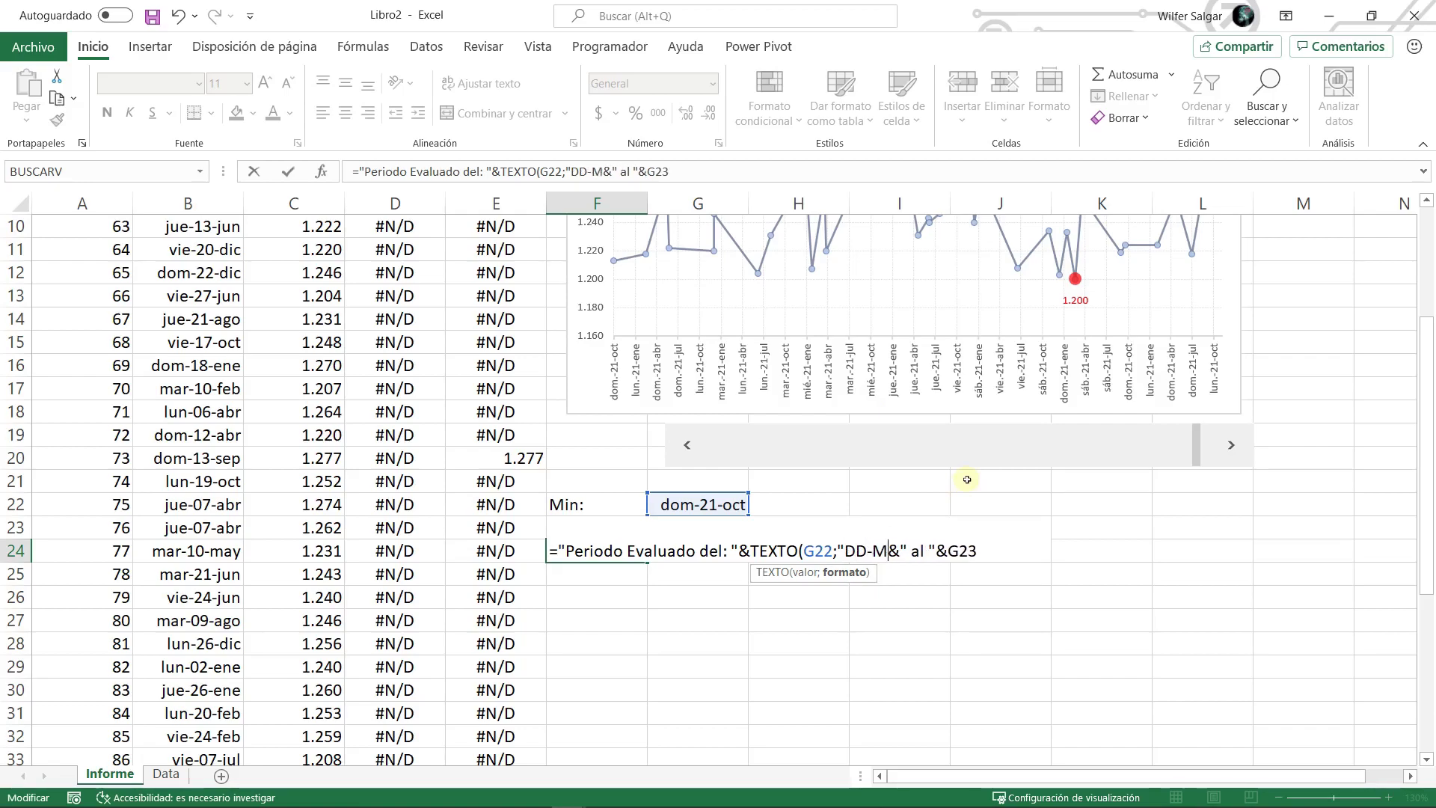
pyautogui.write('YYY')
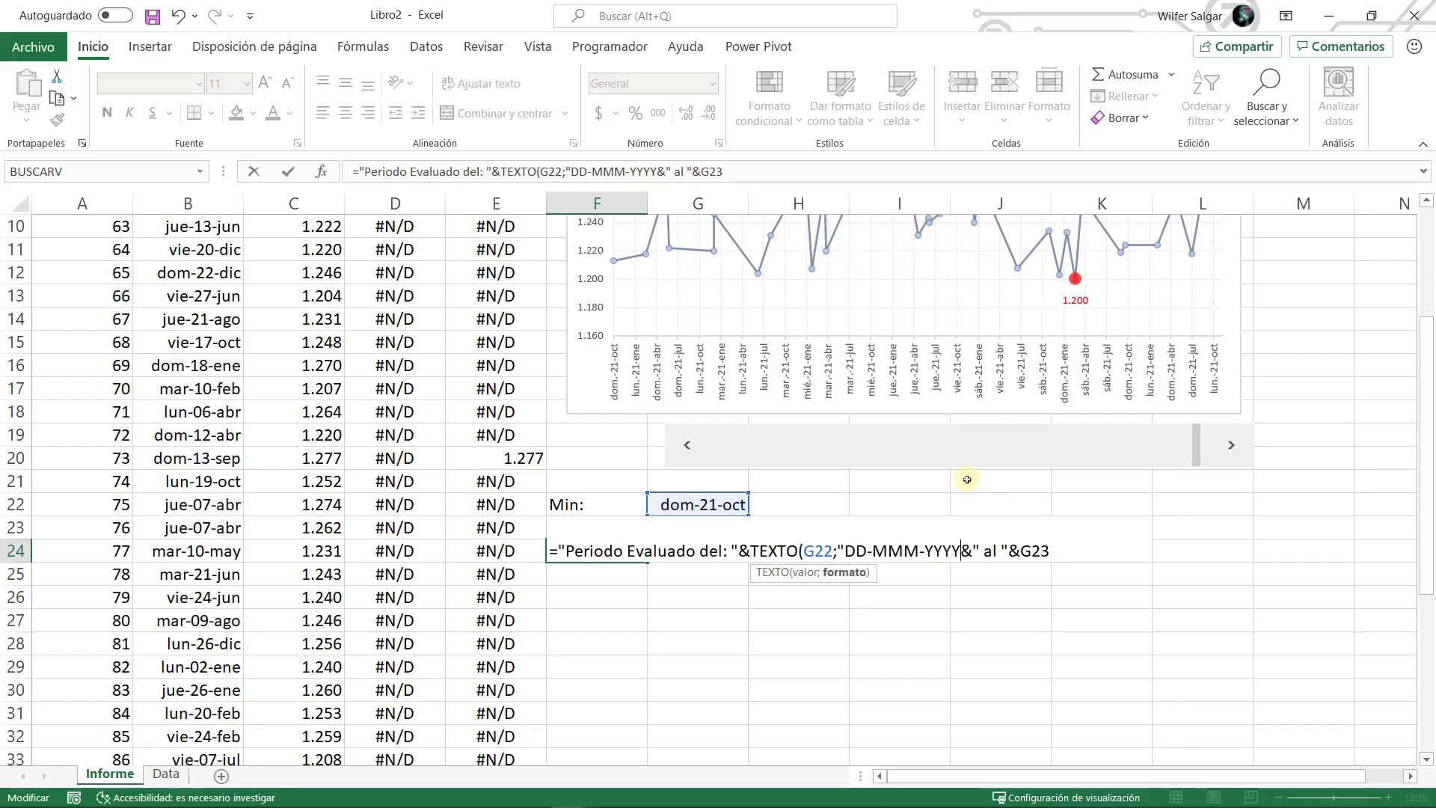
pyautogui.write('"')
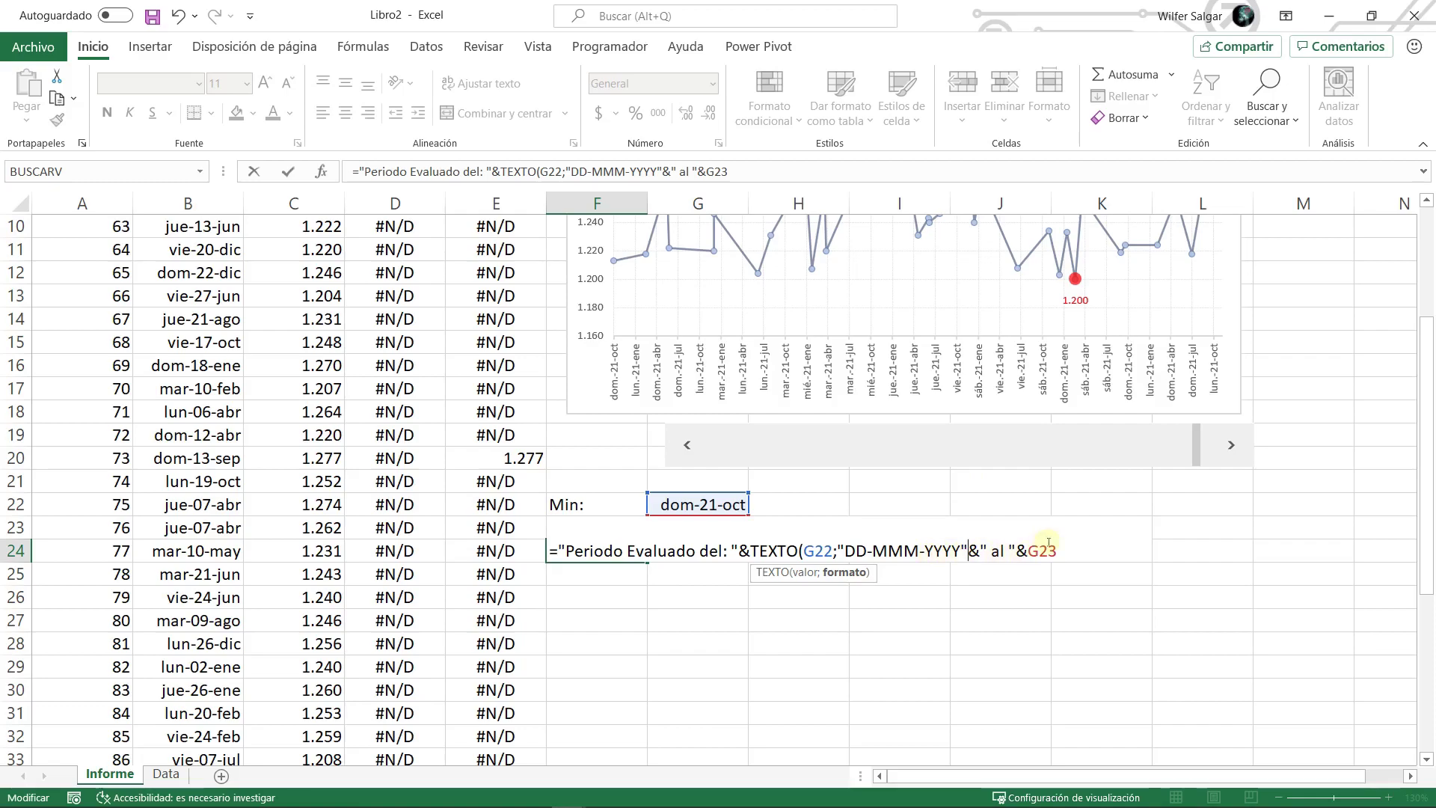
pyautogui.write(')')
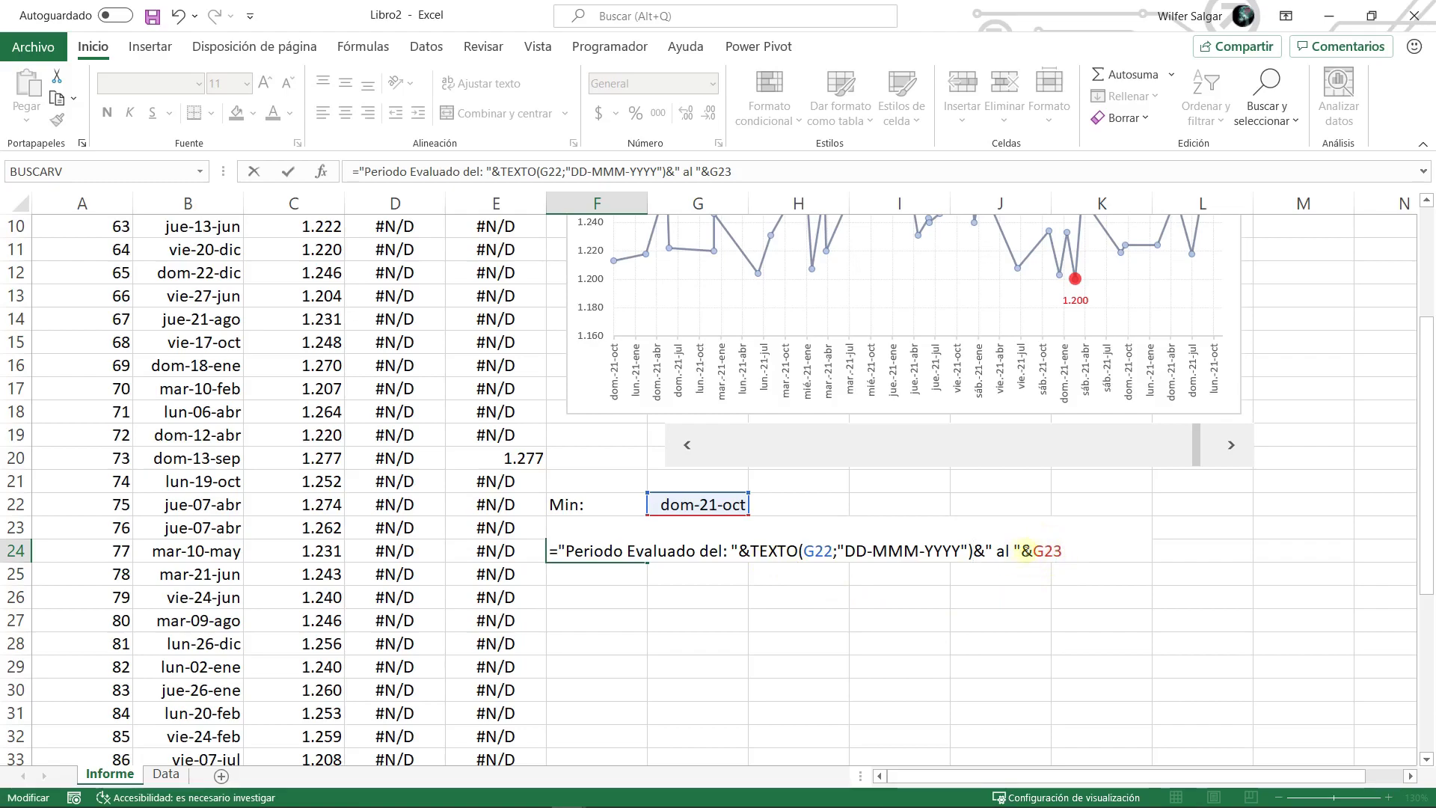
pyautogui.press('Return')
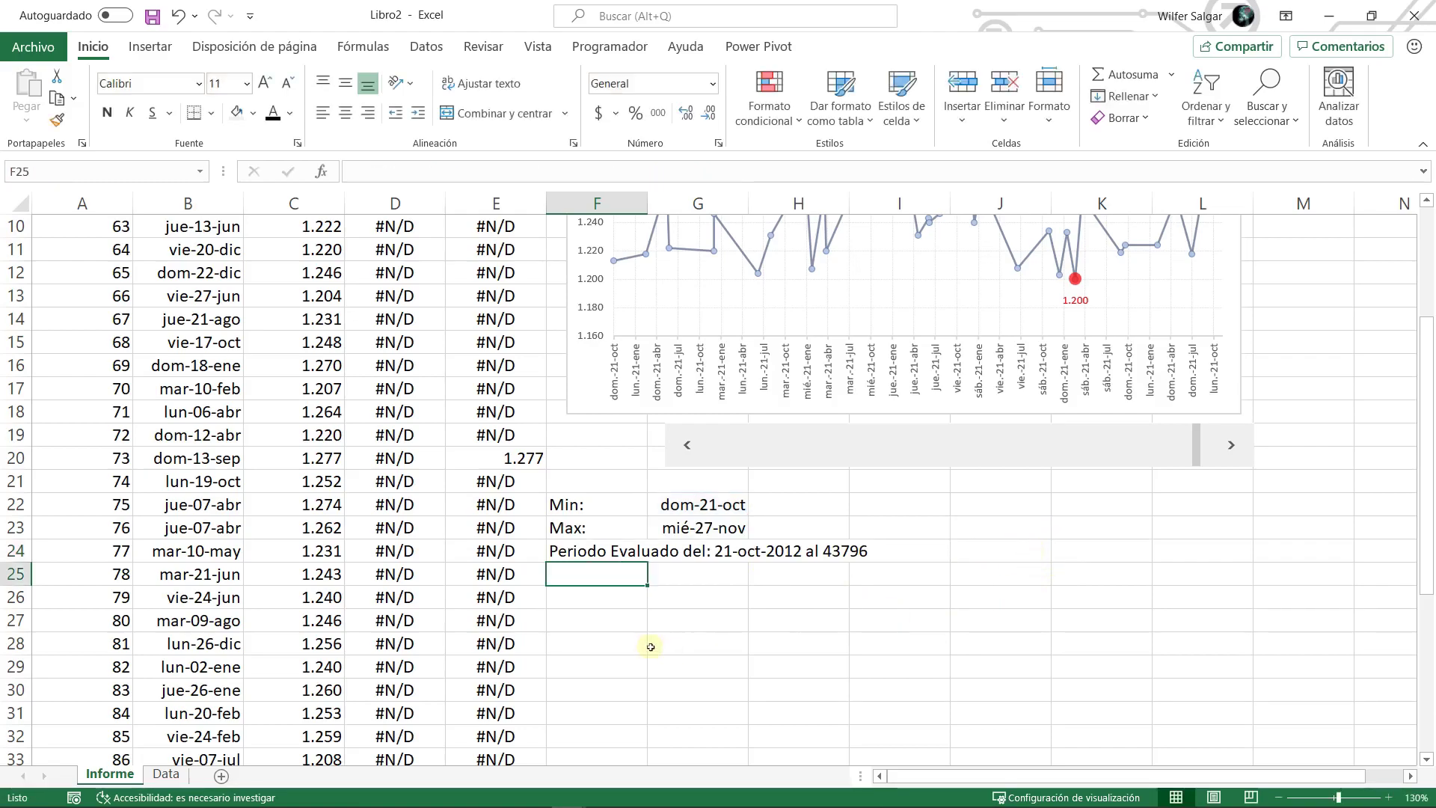
# - Move the chart's scroll bar back seven records to check how the start date in F24's period text updates
pyautogui.click(633, 561)
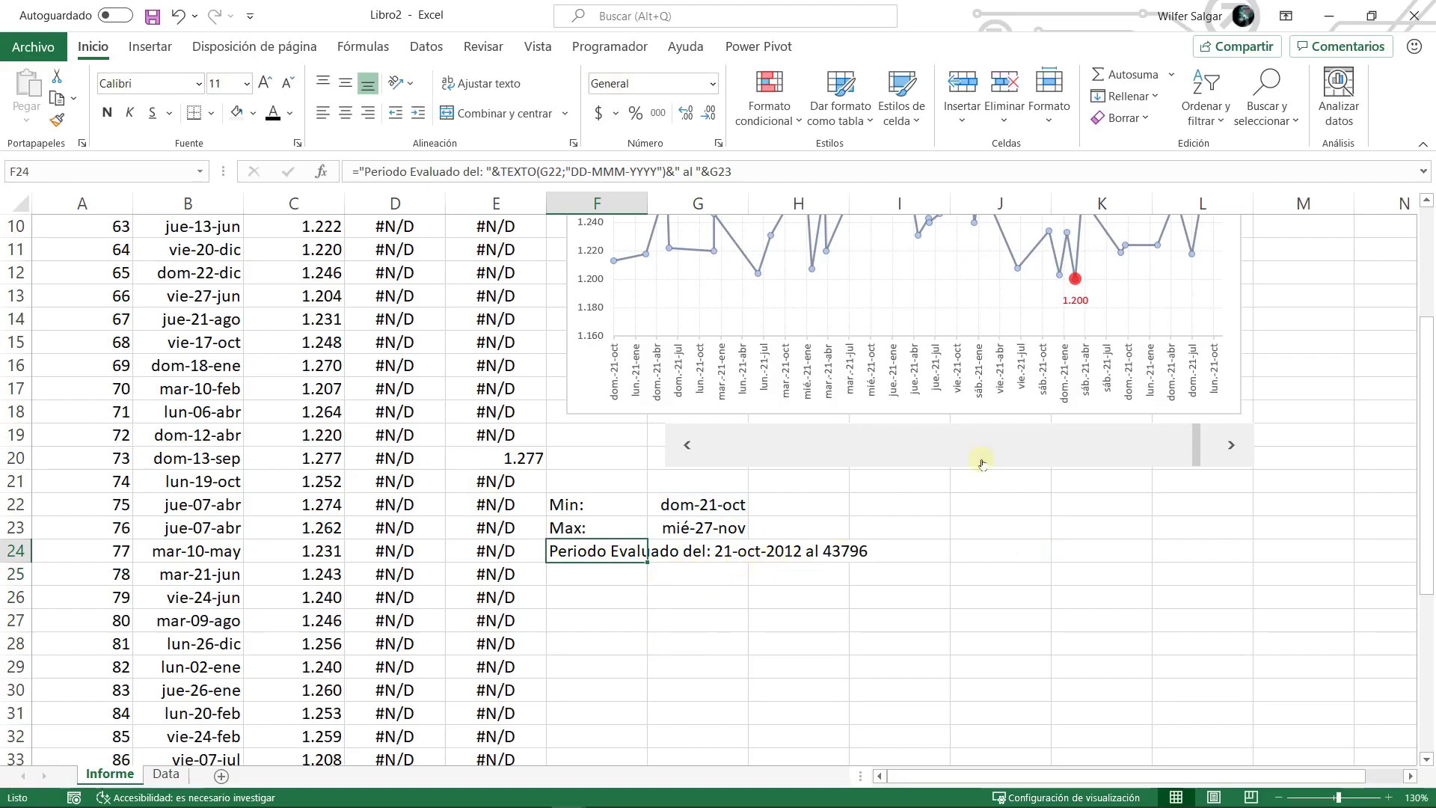
pyautogui.click(687, 445)
pyautogui.click(687, 445)
pyautogui.click(687, 445)
pyautogui.click(687, 445)
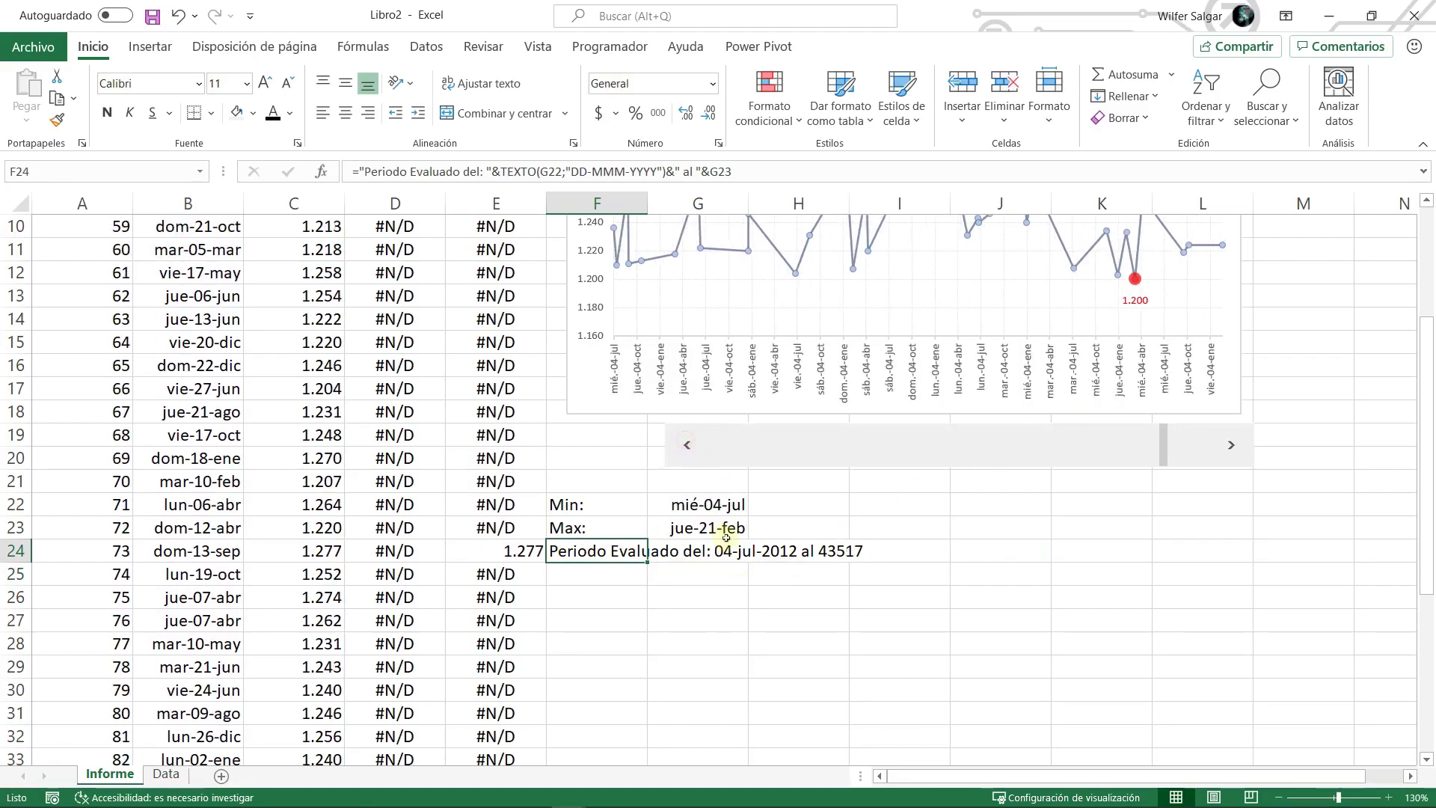
pyautogui.click(687, 445)
pyautogui.click(686, 445)
pyautogui.click(687, 445)
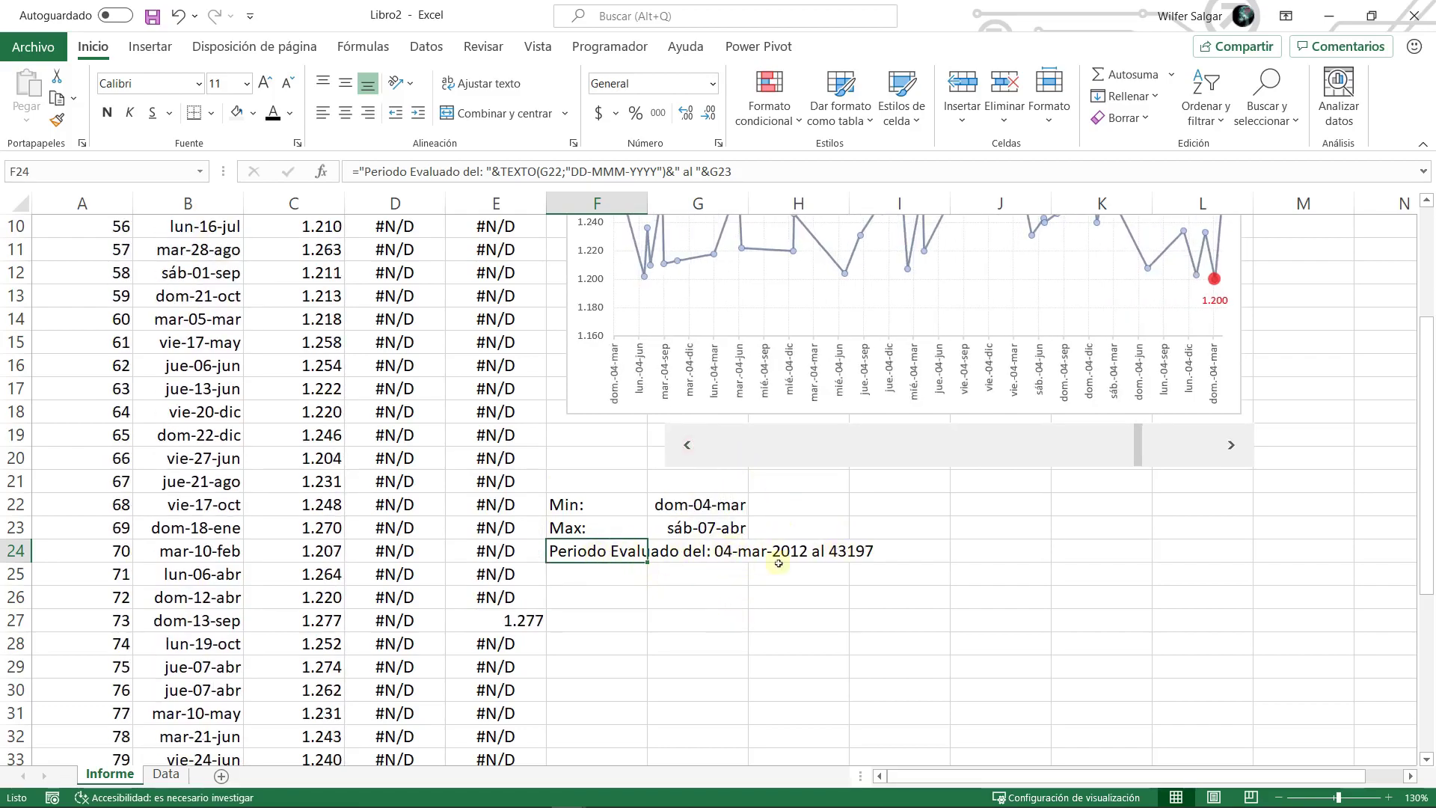
# - Wrap G23 in the F24 formula in a TEXTO function with the format "DD-MMM-YYYY" and commit it
pyautogui.doubleClick(632, 551)
pyautogui.click(1036, 552)
pyautogui.write('TEXT')
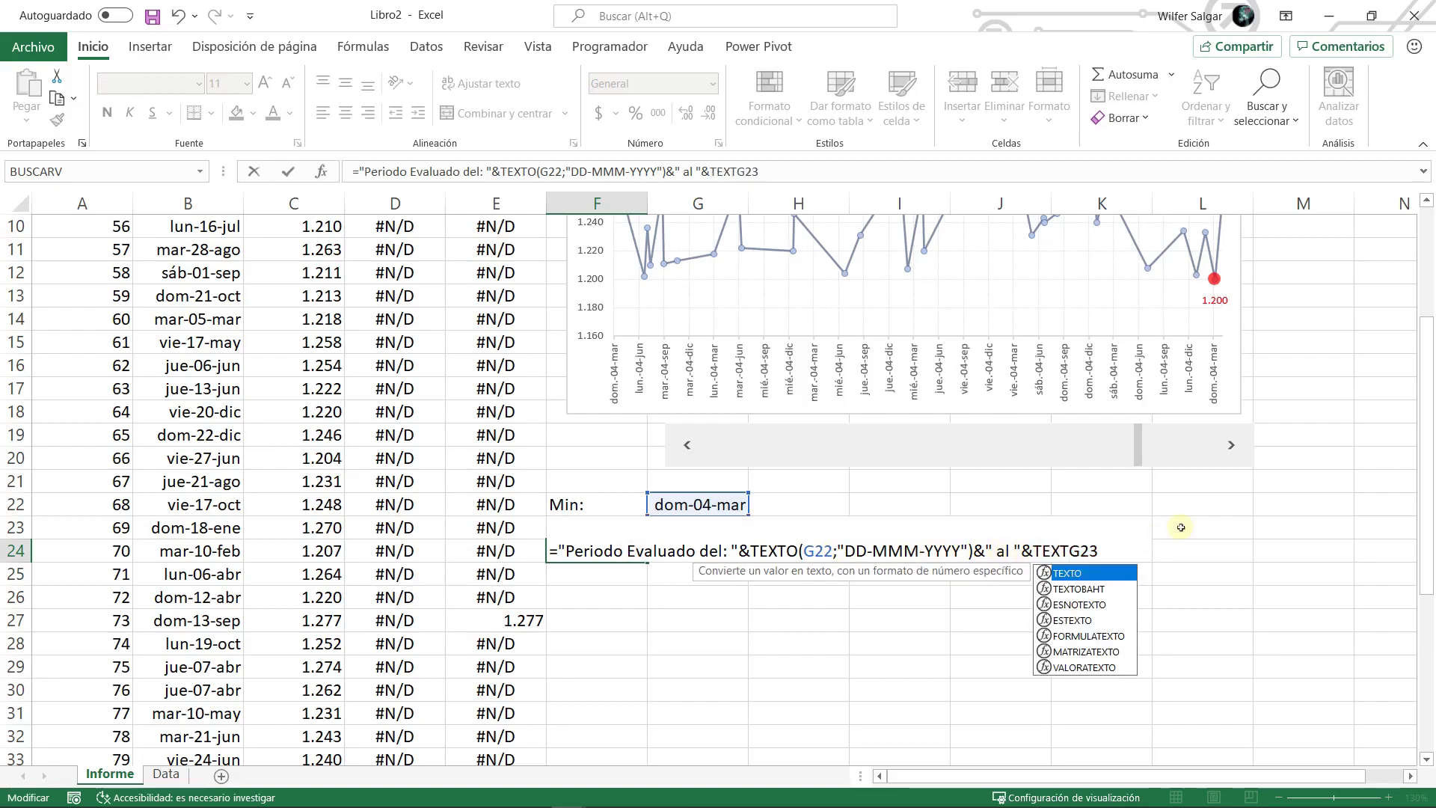
pyautogui.press('Tab')
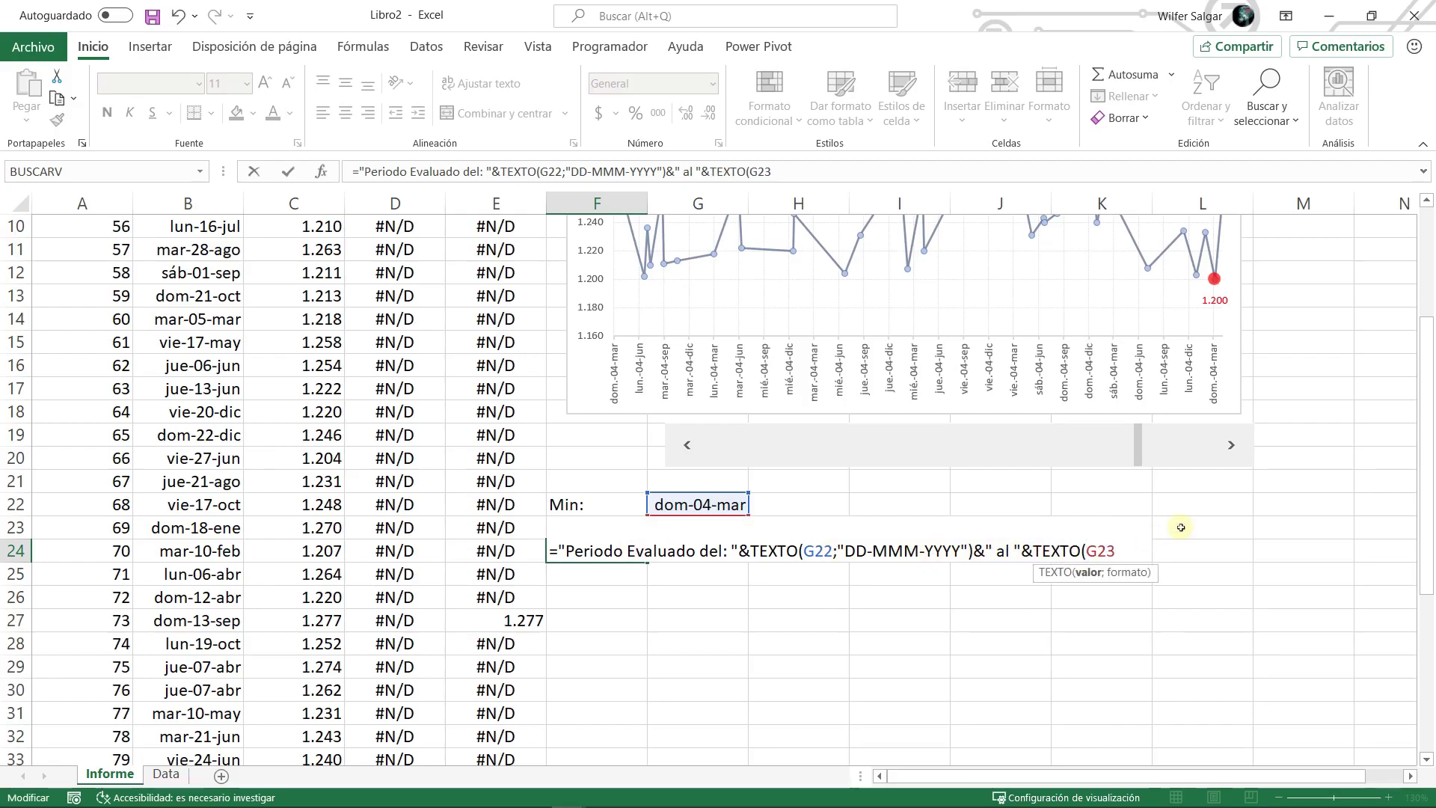
pyautogui.write(';')
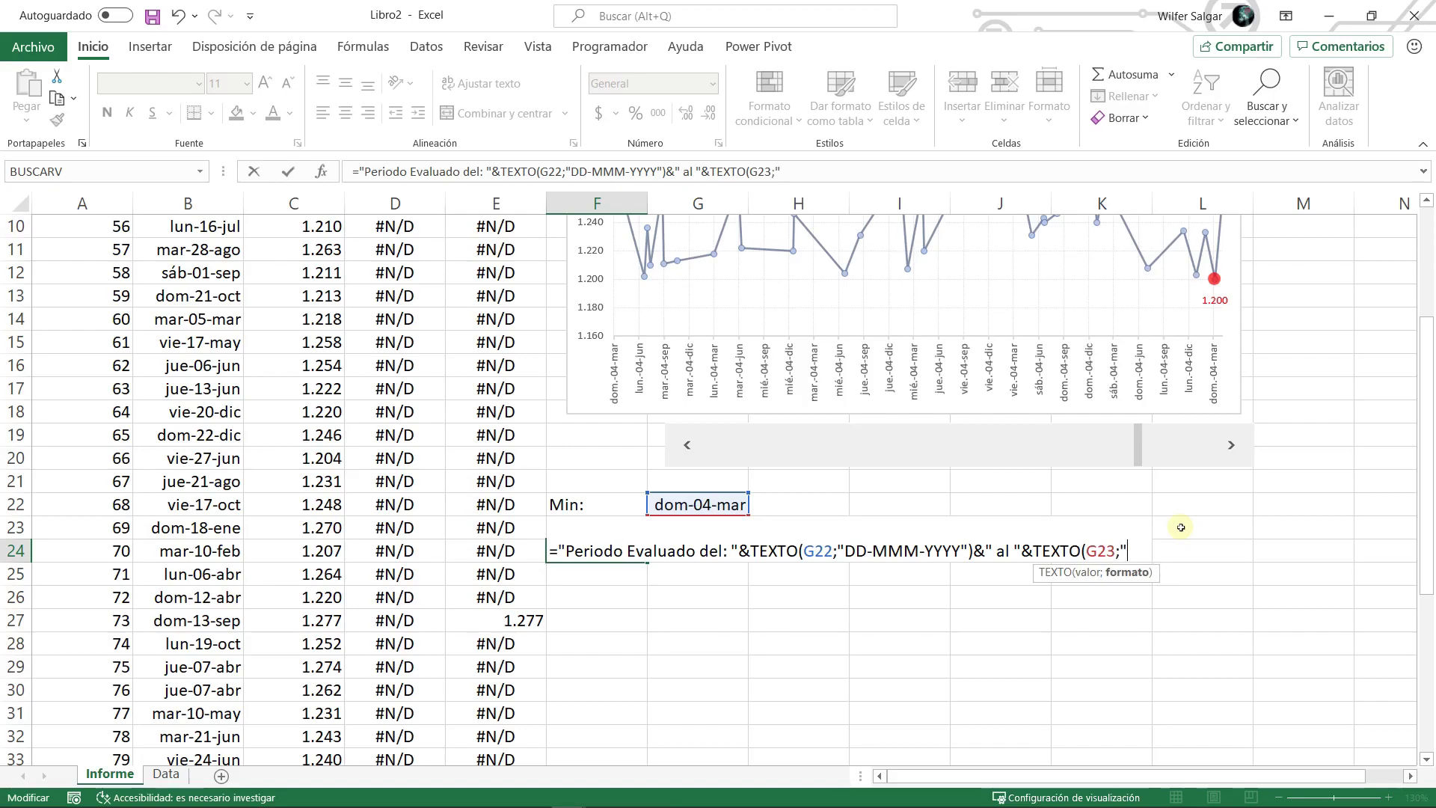
pyautogui.write('""')
pyautogui.click(1127, 551)
pyautogui.write('DD-MMM-YYYY')
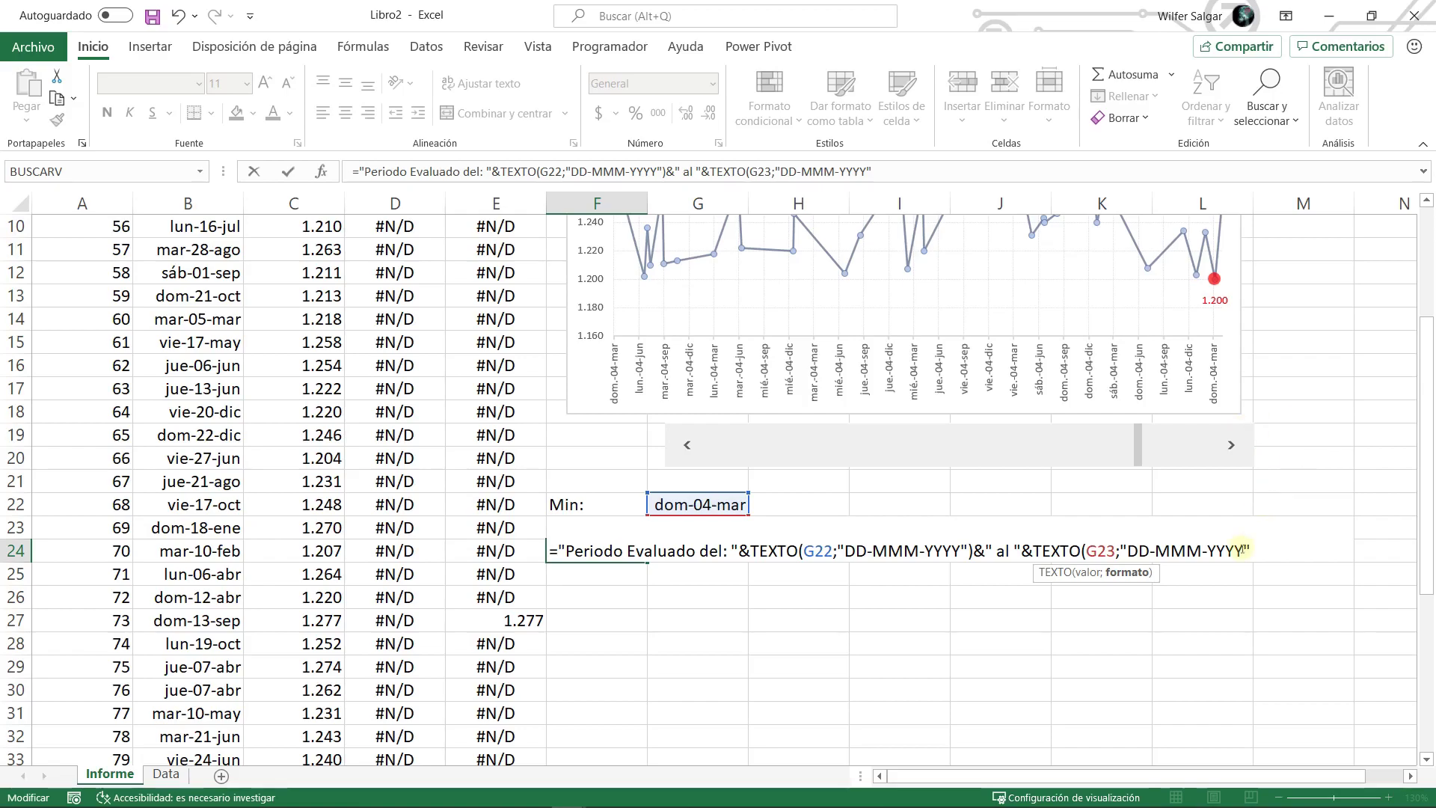
pyautogui.write(')')
pyautogui.hotkey('ctrl', 'Return')
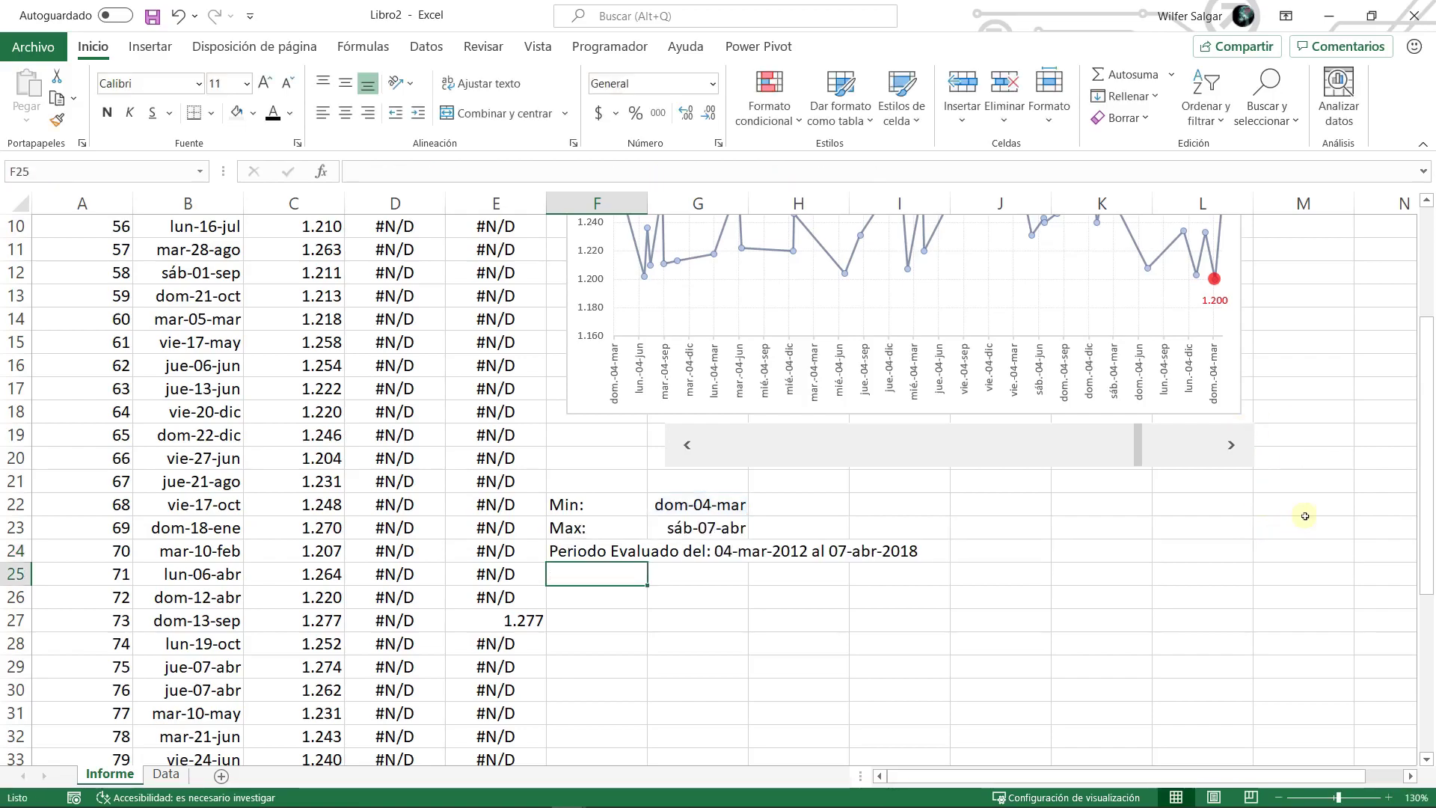
# - Move the chart's scroll bar back four records to check both formatted dates in the period text
pyautogui.click(620, 594)
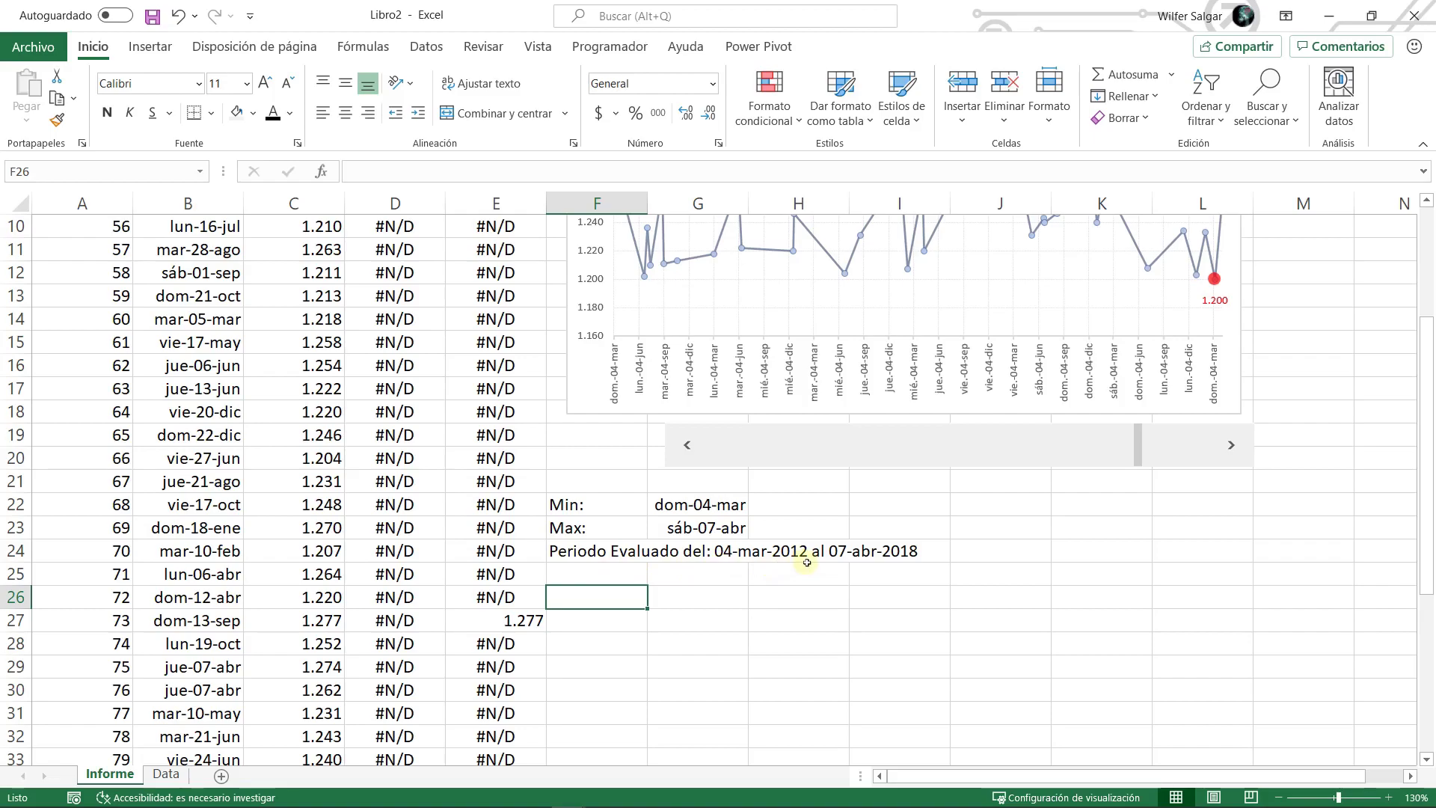
pyautogui.click(683, 445)
pyautogui.click(684, 446)
pyautogui.click(684, 446)
pyautogui.click(683, 446)
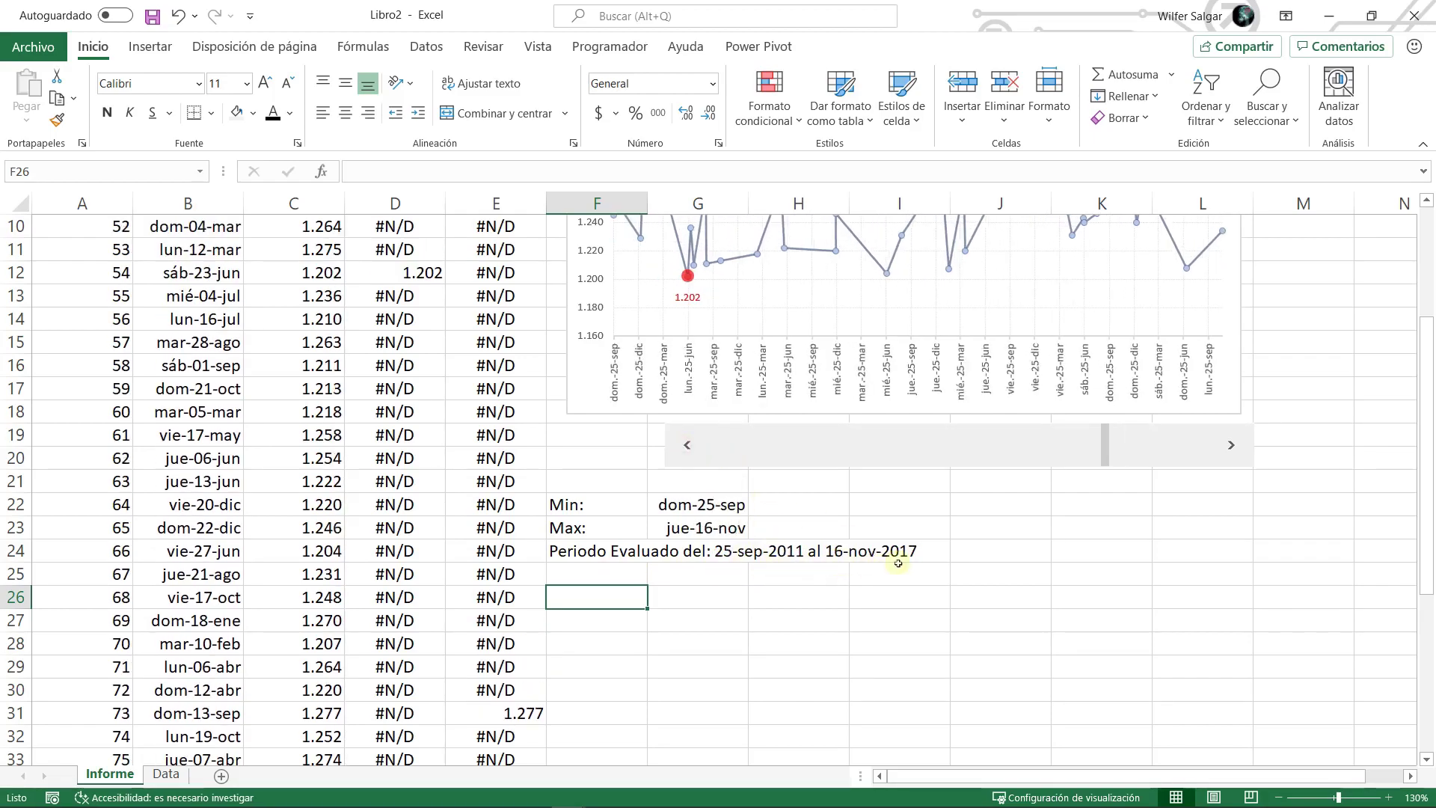
# - Draw a rectangle shape about 7.88 cm wide and 0.65 cm high above the chart, over row 2
pyautogui.click(569, 554)
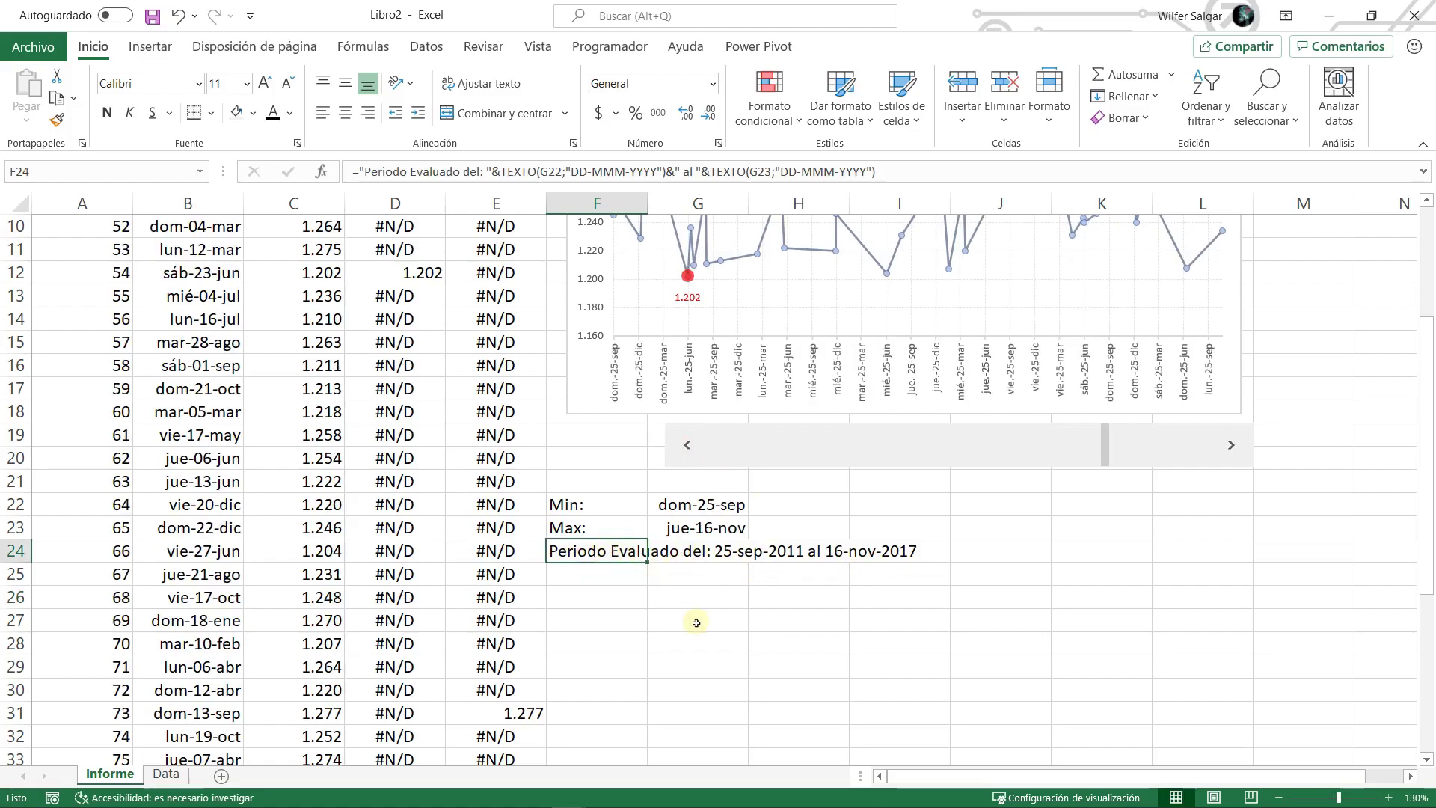
pyautogui.scroll(3, 695, 621)
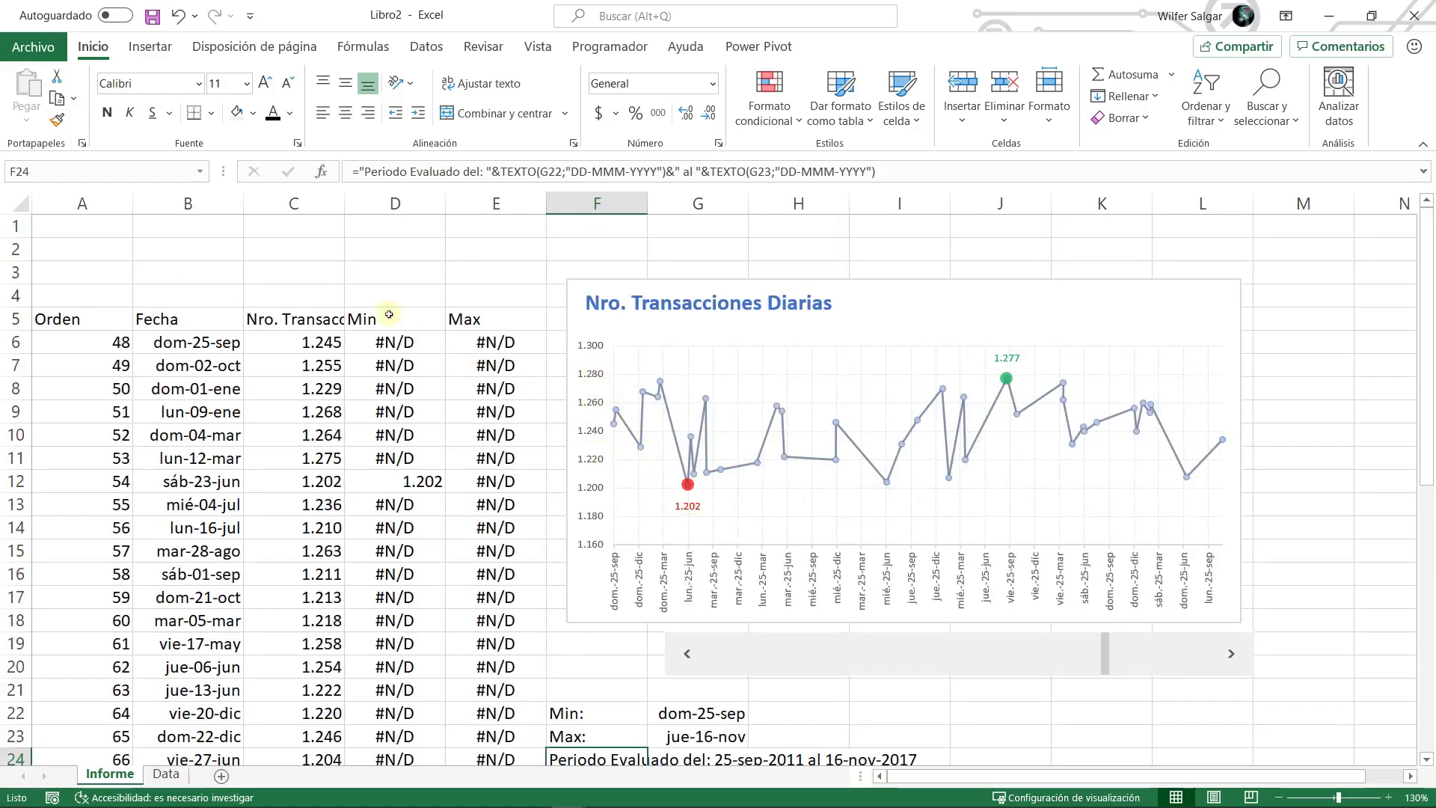
pyautogui.click(152, 46)
pyautogui.click(240, 120)
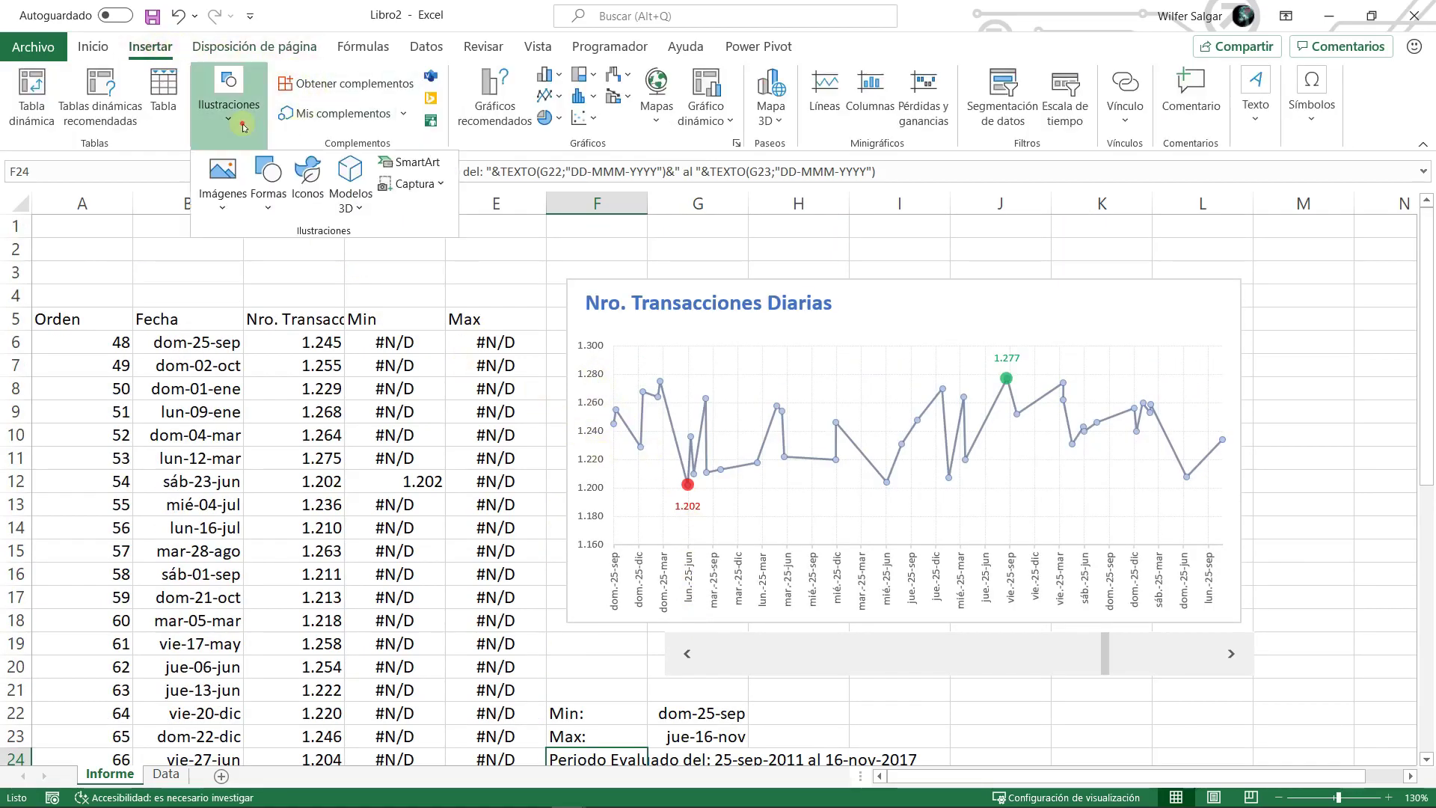
pyautogui.click(268, 187)
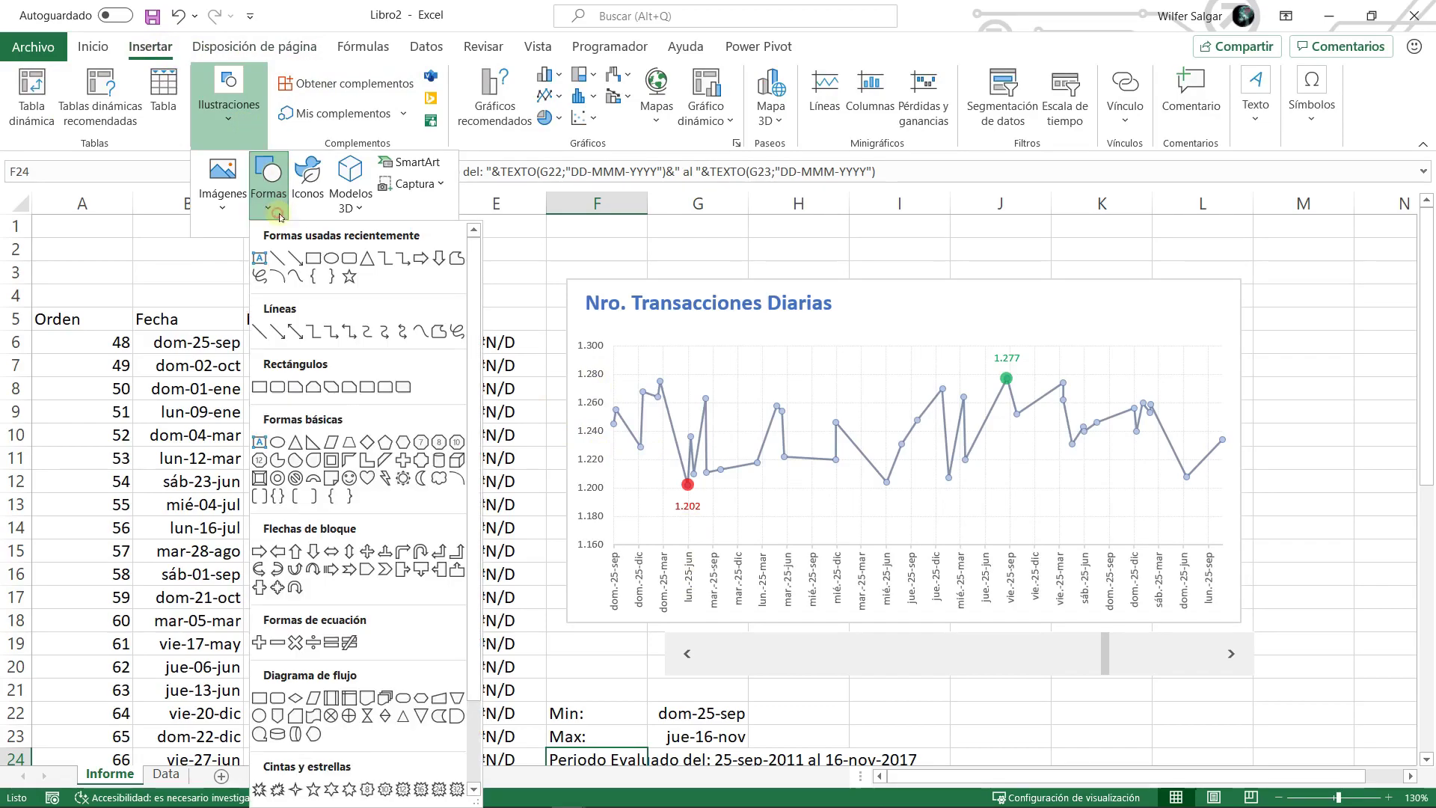
pyautogui.click(314, 259)
pyautogui.moveTo(588, 237); pyautogui.dragTo(951, 267)
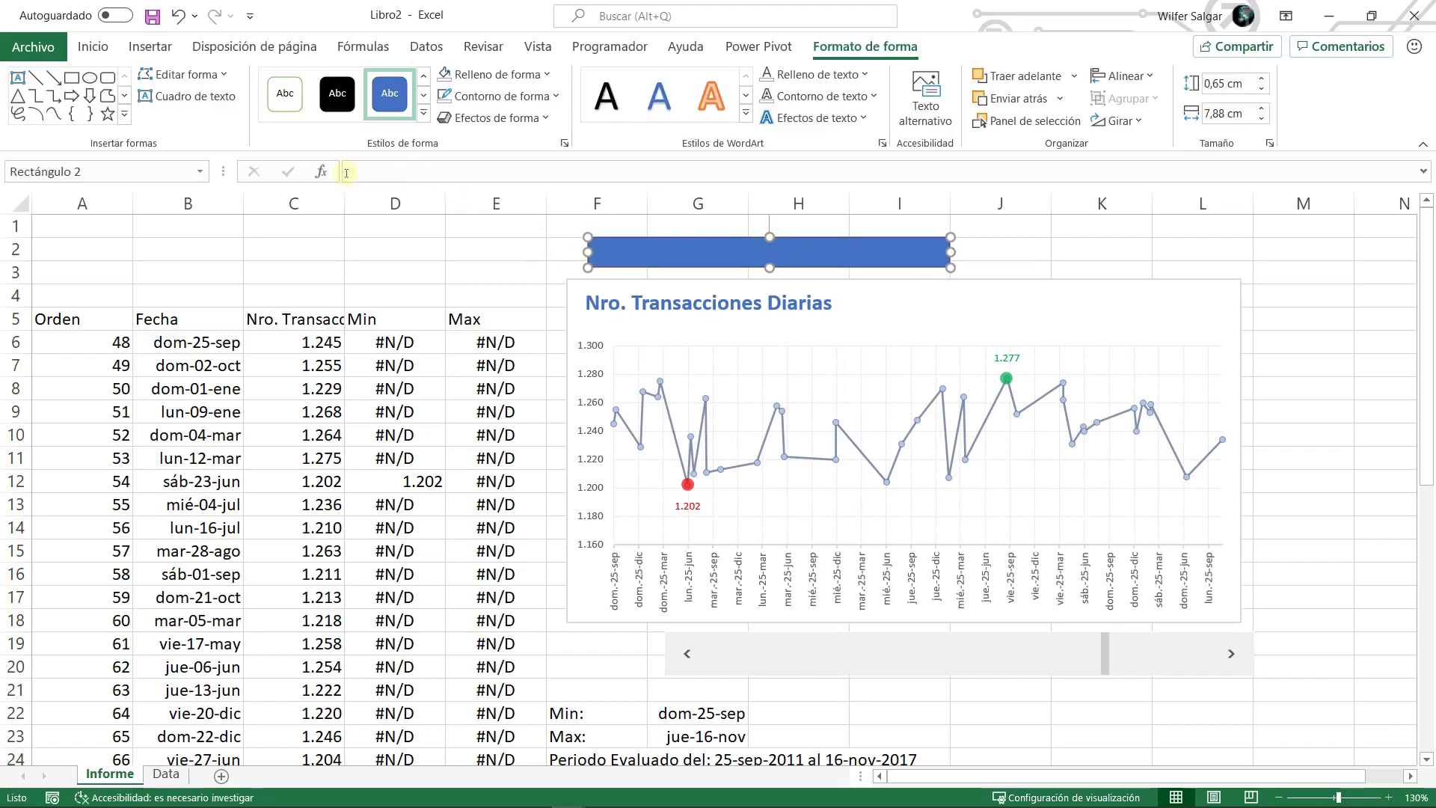
# - Link the rectangle's text to the period cell with the formula =$F$24
pyautogui.click(374, 174)
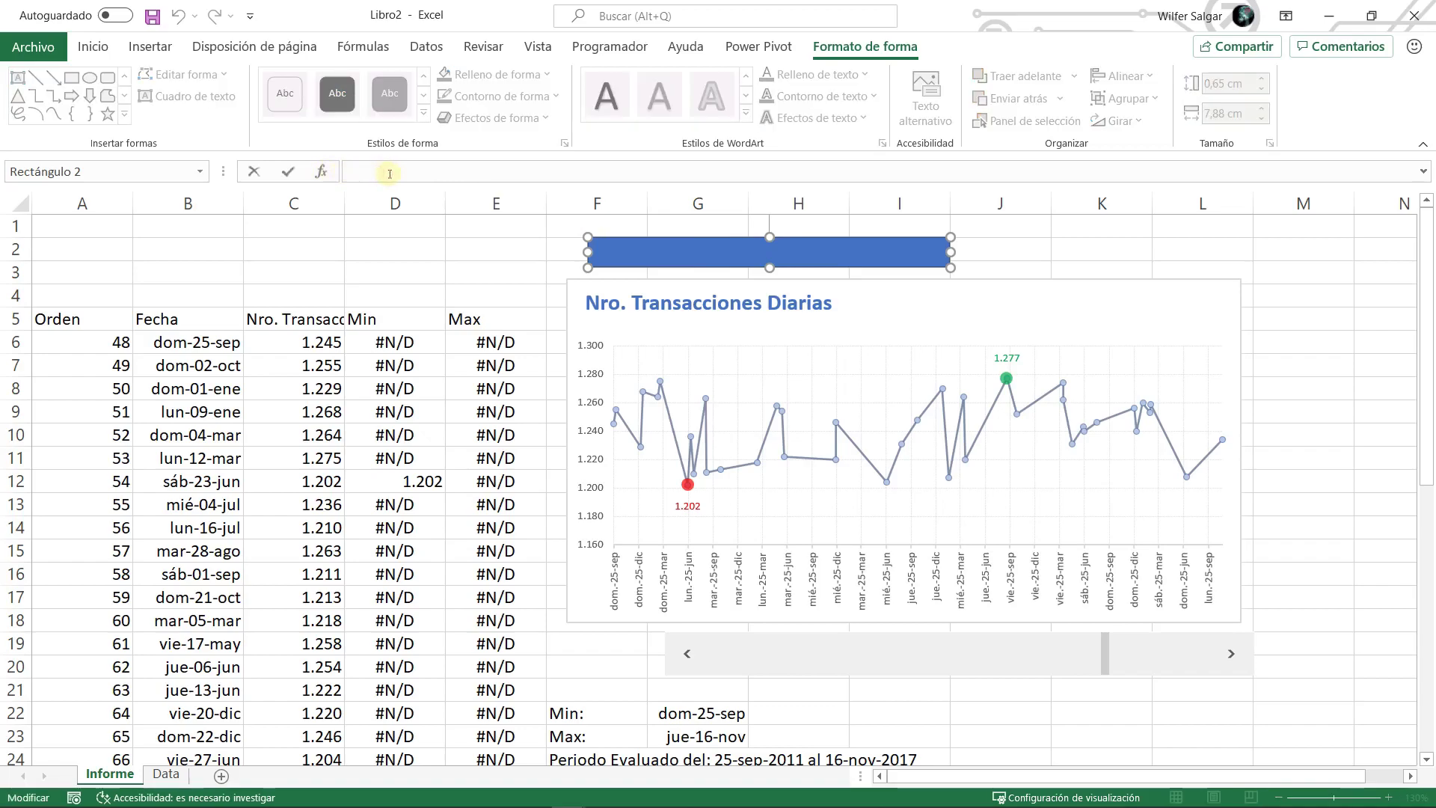
pyautogui.write('=')
pyautogui.scroll(-2, 548, 531)
pyautogui.click(572, 621)
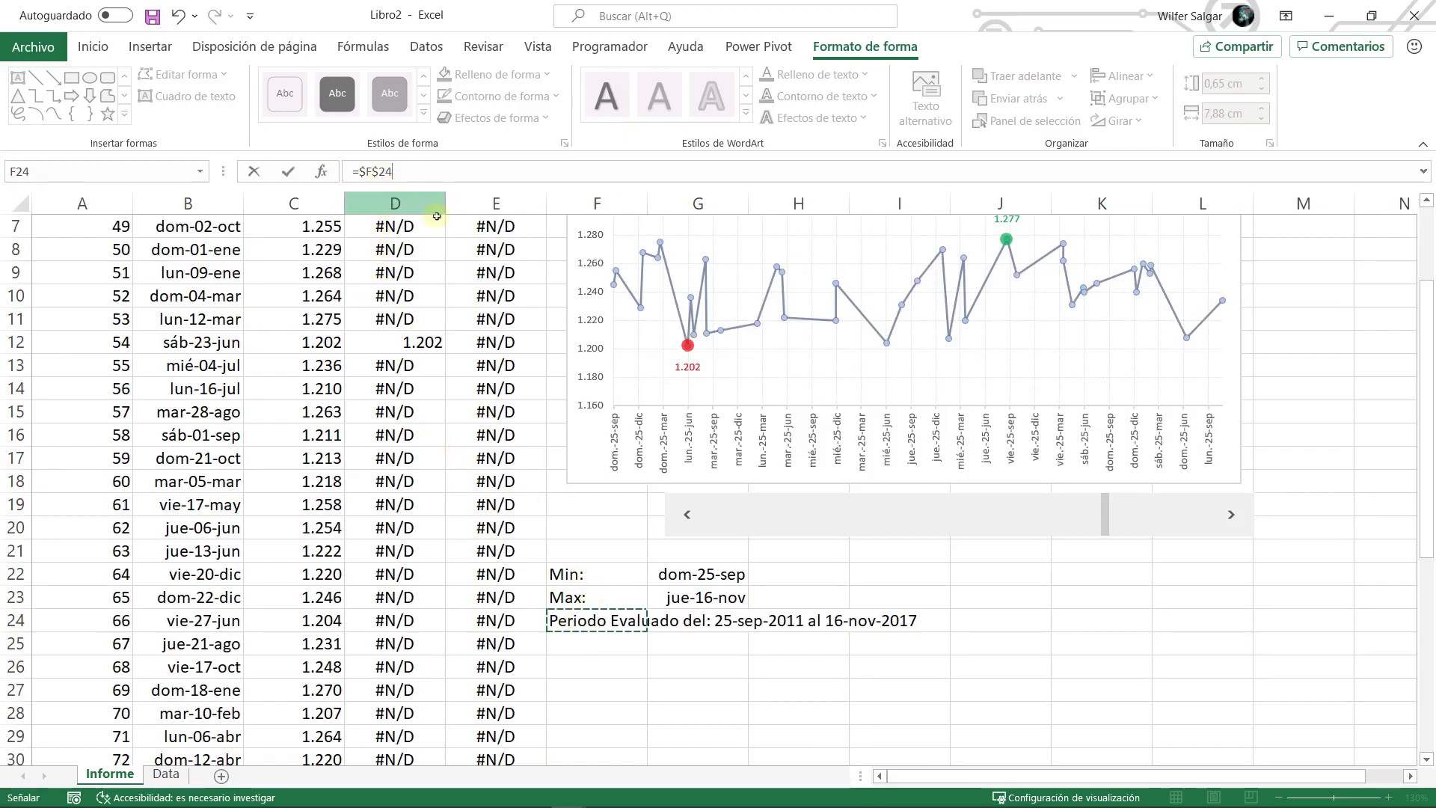
pyautogui.press('Return')
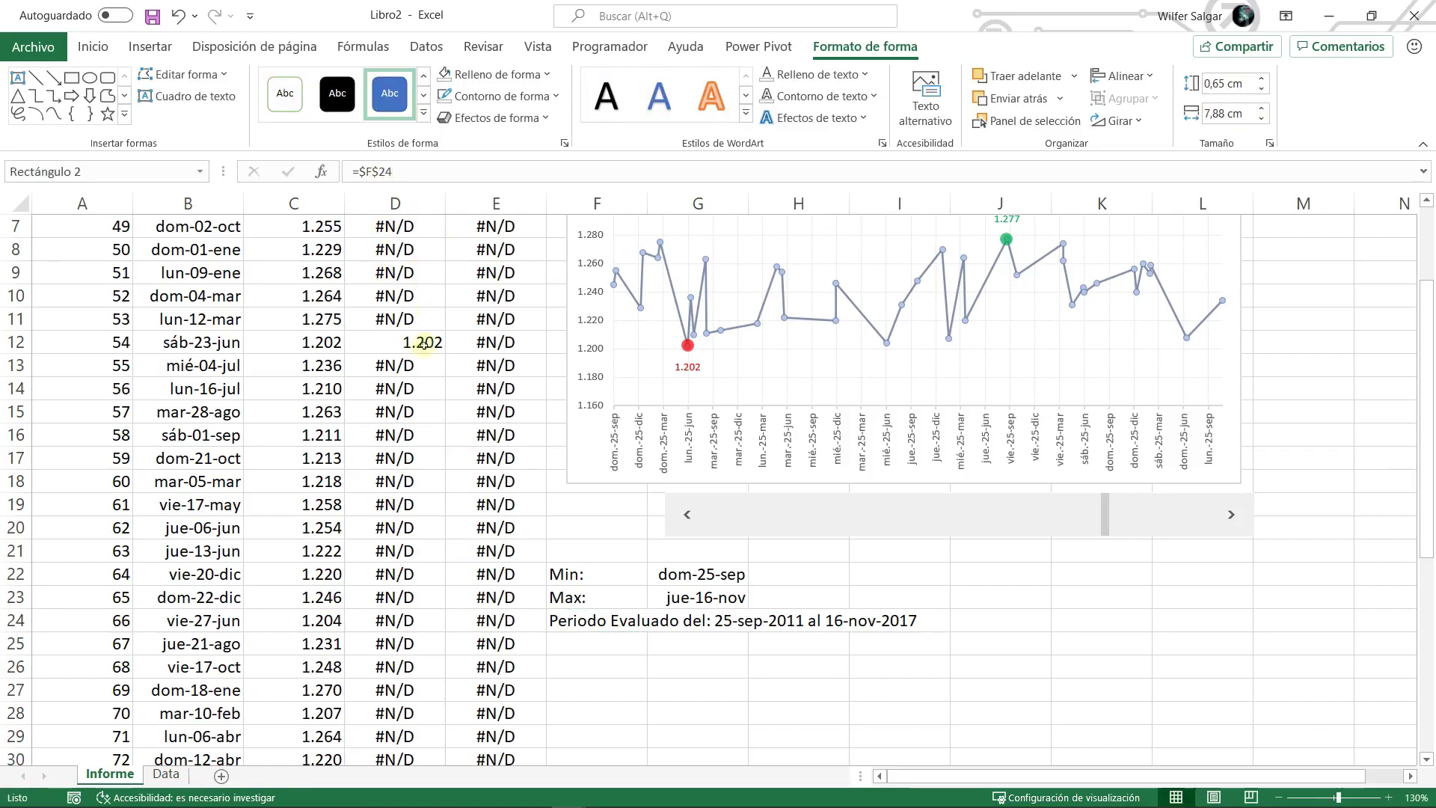
pyautogui.scroll(2, 422, 357)
pyautogui.press('Escape')
pyautogui.click(627, 241)
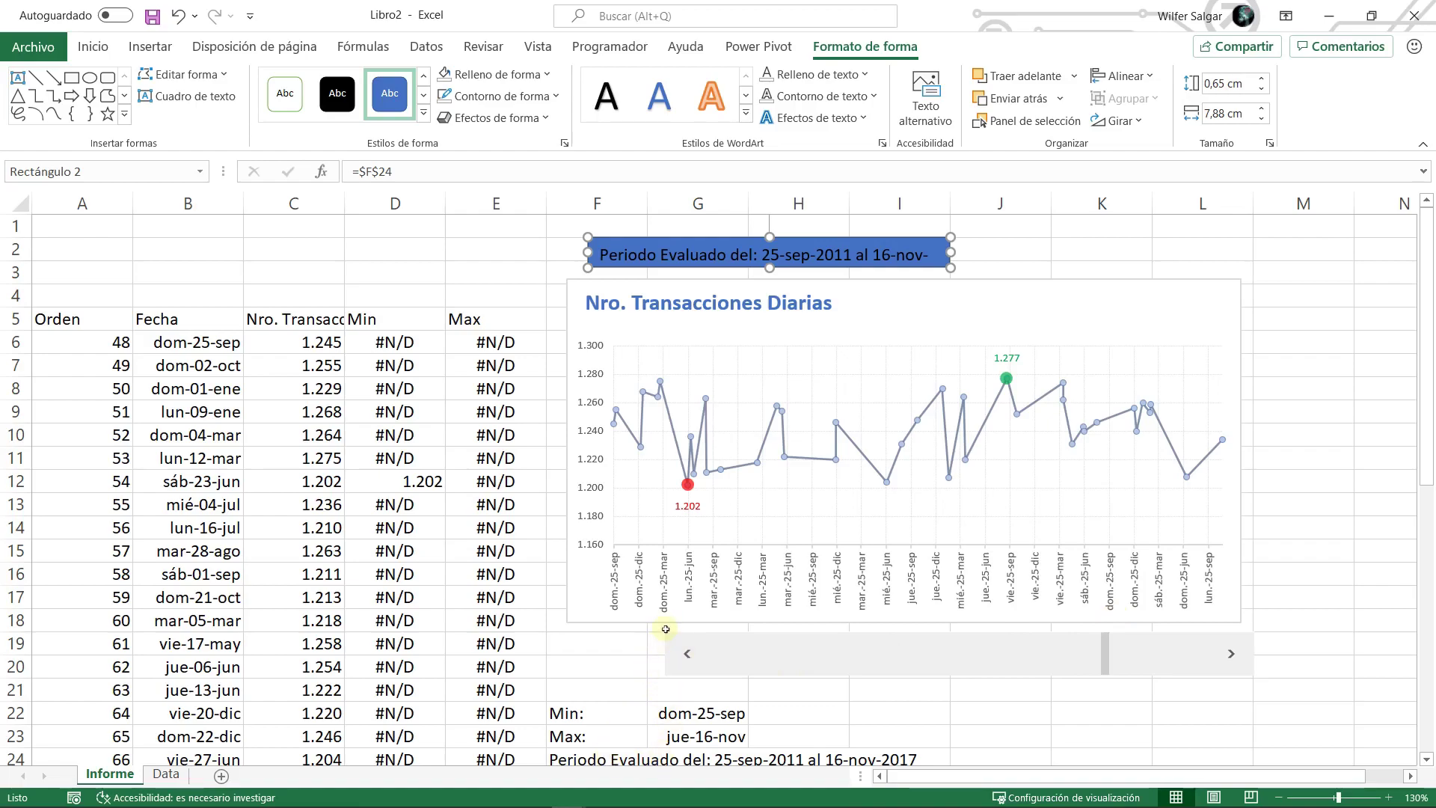
# - Move the scroll bar back six records and compare the rectangle's text with its source cell F24
pyautogui.scroll(-3, 643, 580)
pyautogui.click(597, 692)
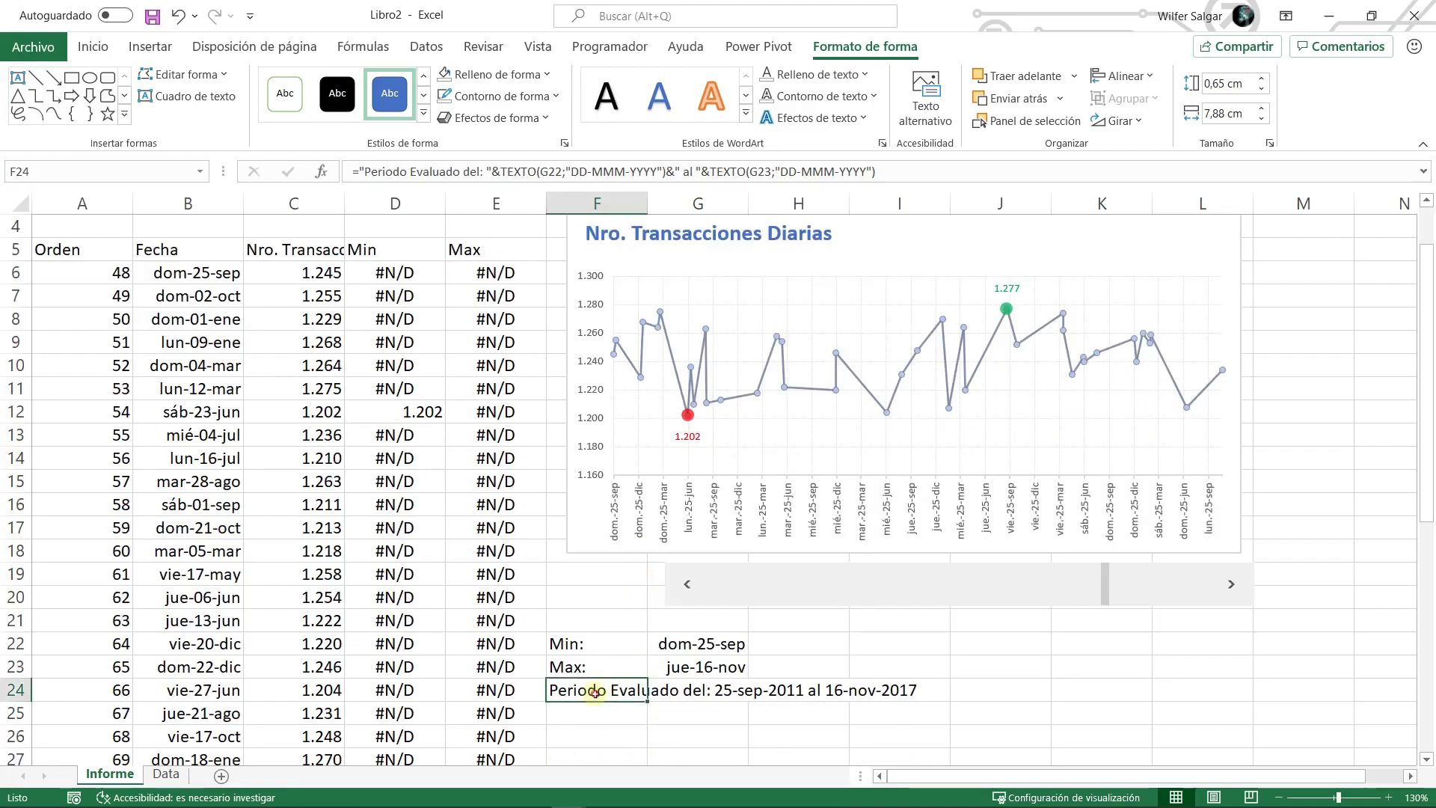
pyautogui.scroll(3, 582, 668)
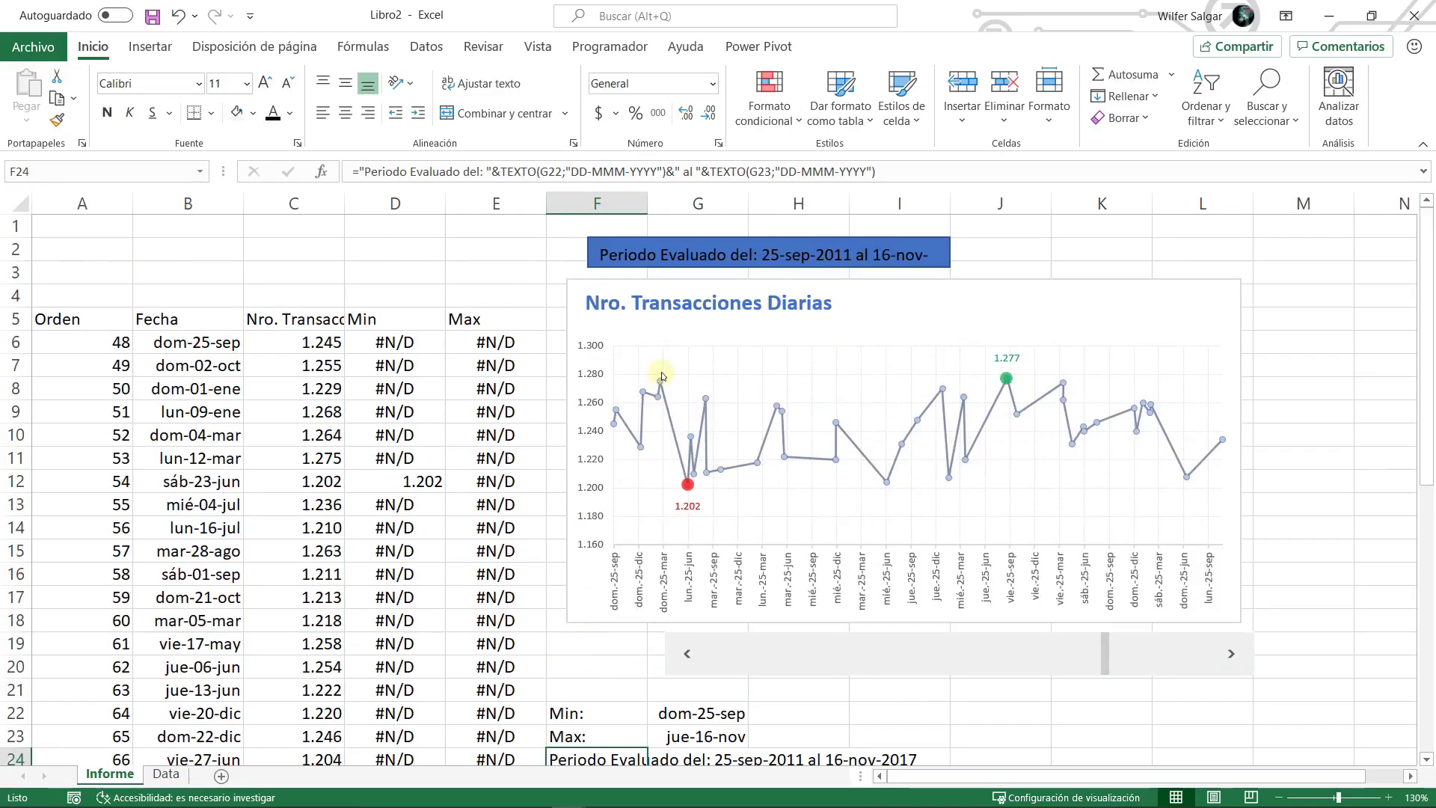
pyautogui.click(687, 654)
pyautogui.click(687, 655)
pyautogui.click(687, 654)
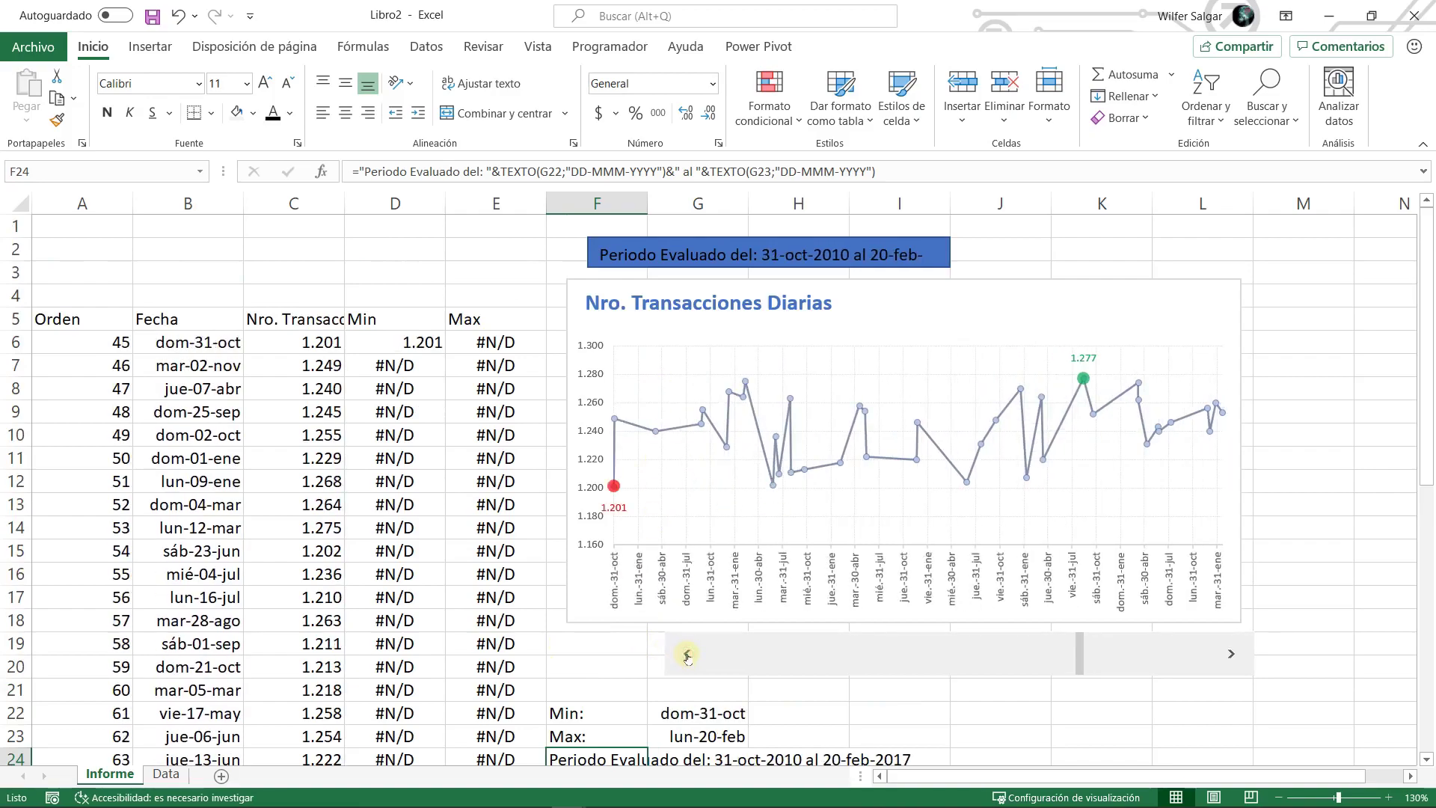
pyautogui.click(687, 655)
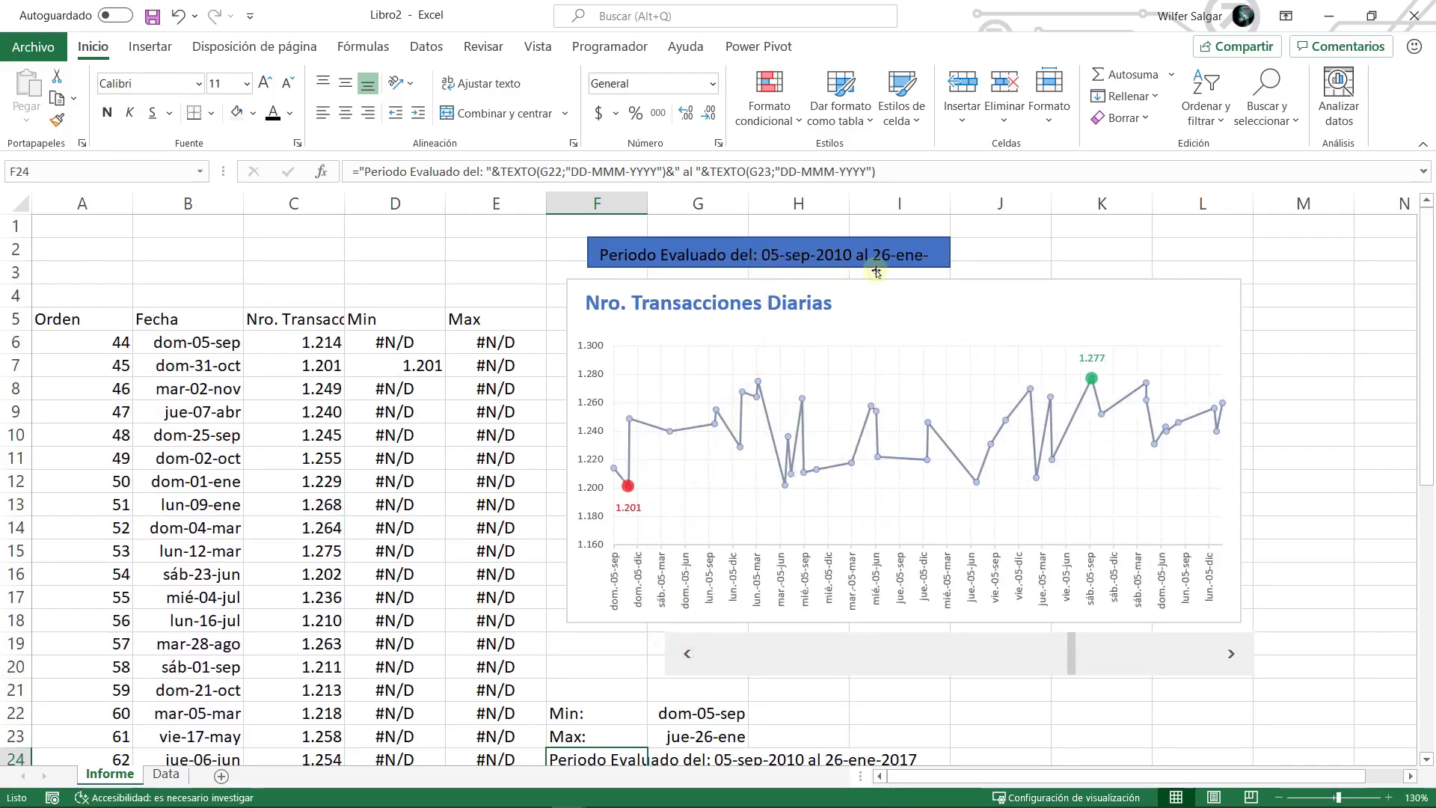
pyautogui.scroll(-3, 649, 685)
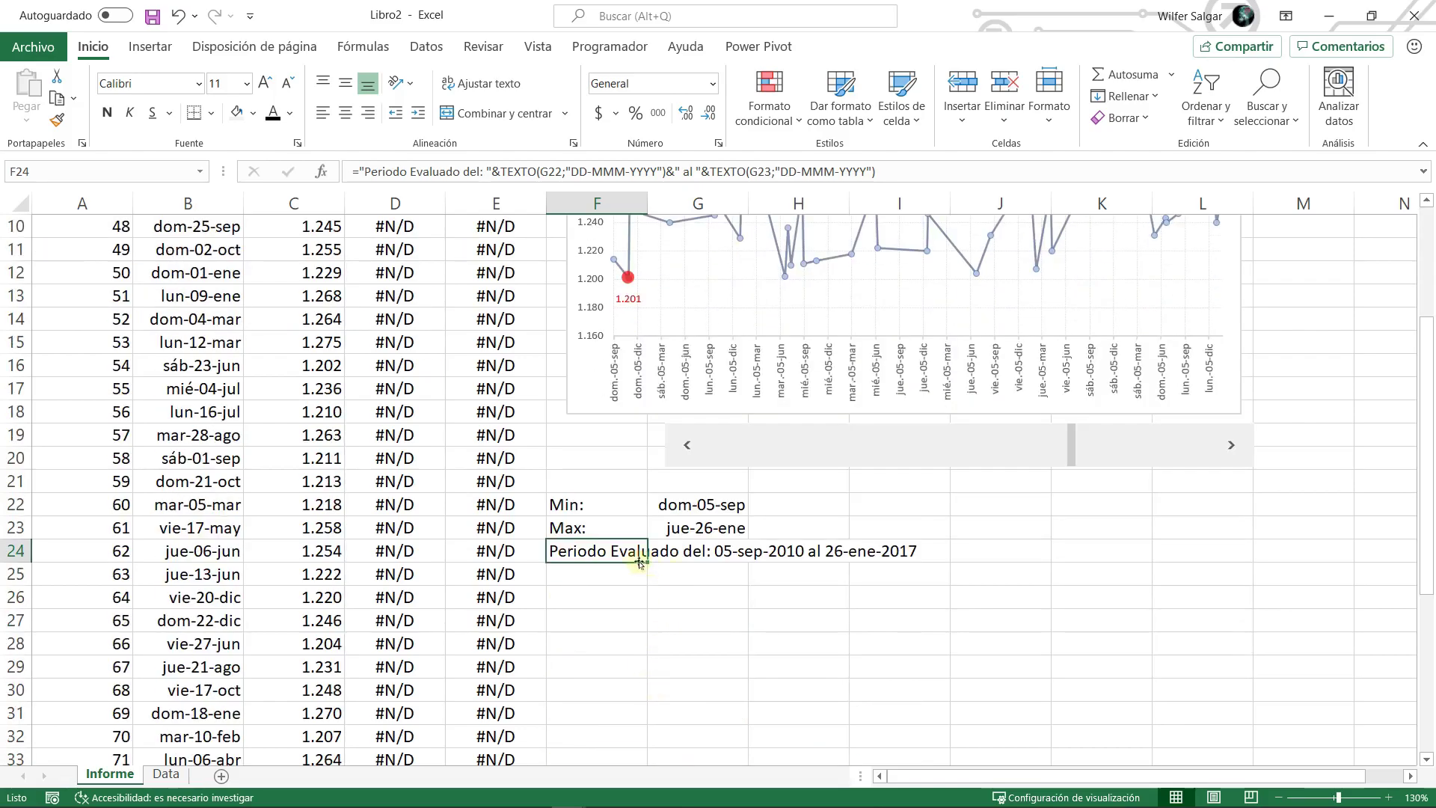
pyautogui.scroll(3, 657, 554)
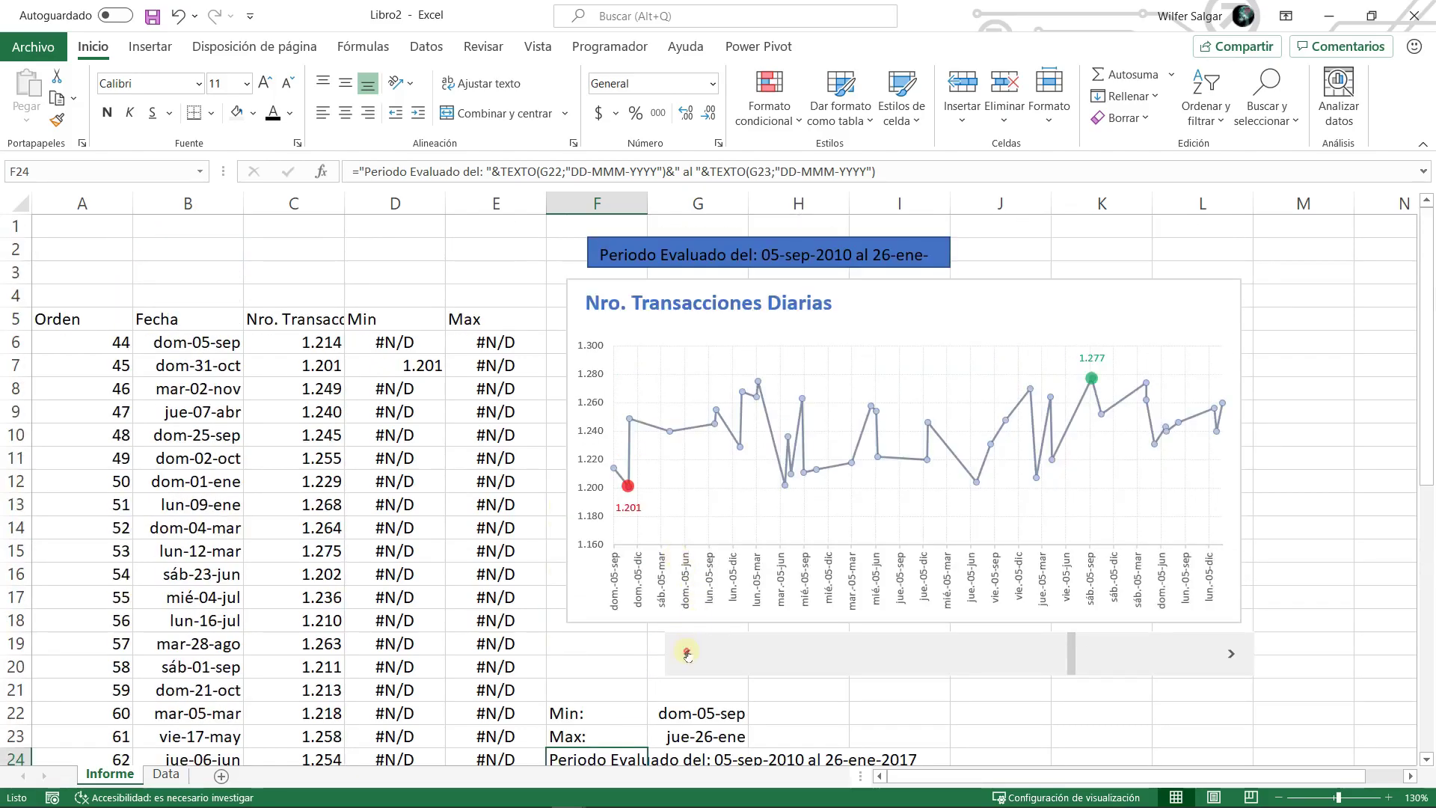
pyautogui.click(688, 654)
pyautogui.click(687, 654)
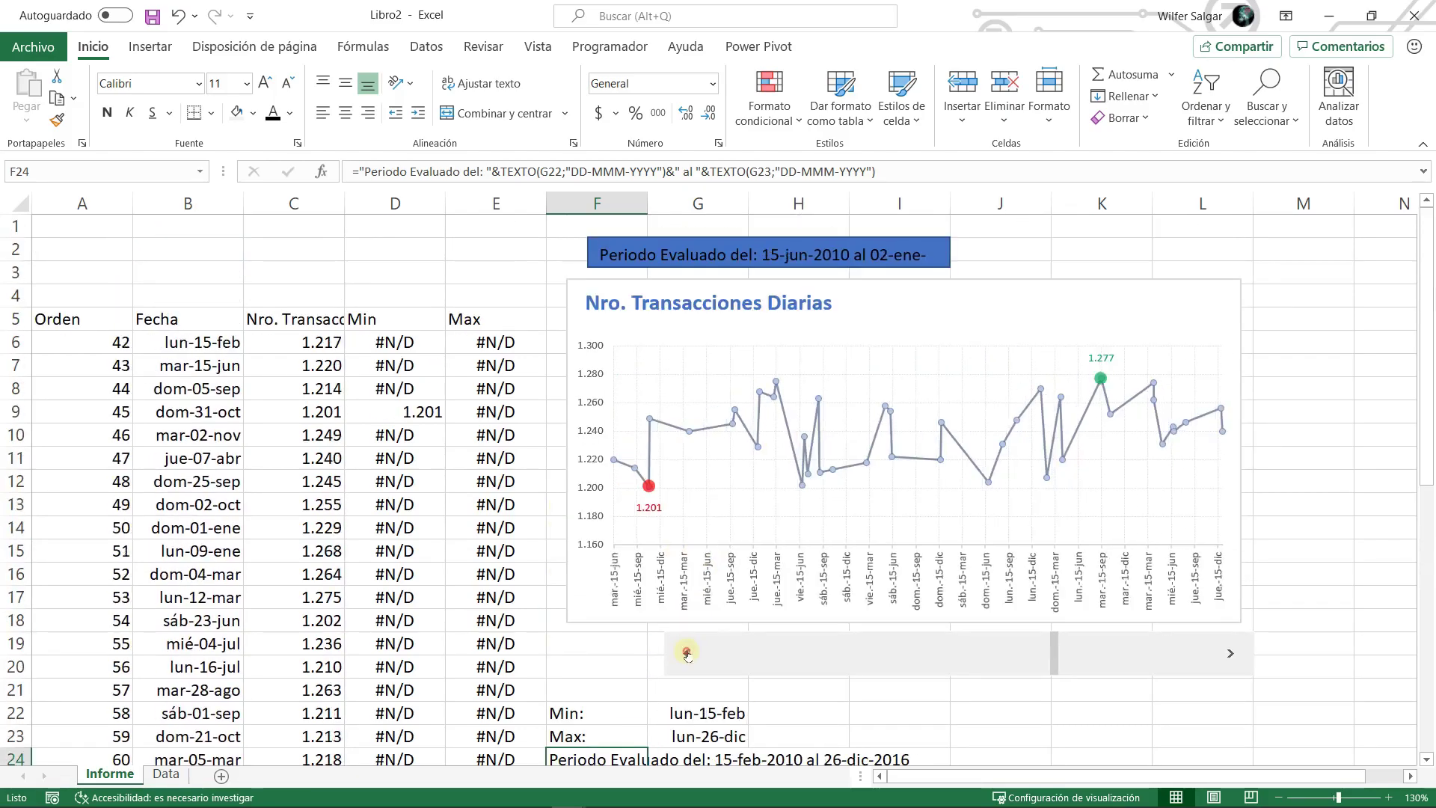
# - Widen the period rectangle to about 8.73 cm and reduce its text to 9 pt
pyautogui.click(727, 244)
pyautogui.moveTo(953, 252); pyautogui.dragTo(990, 252)
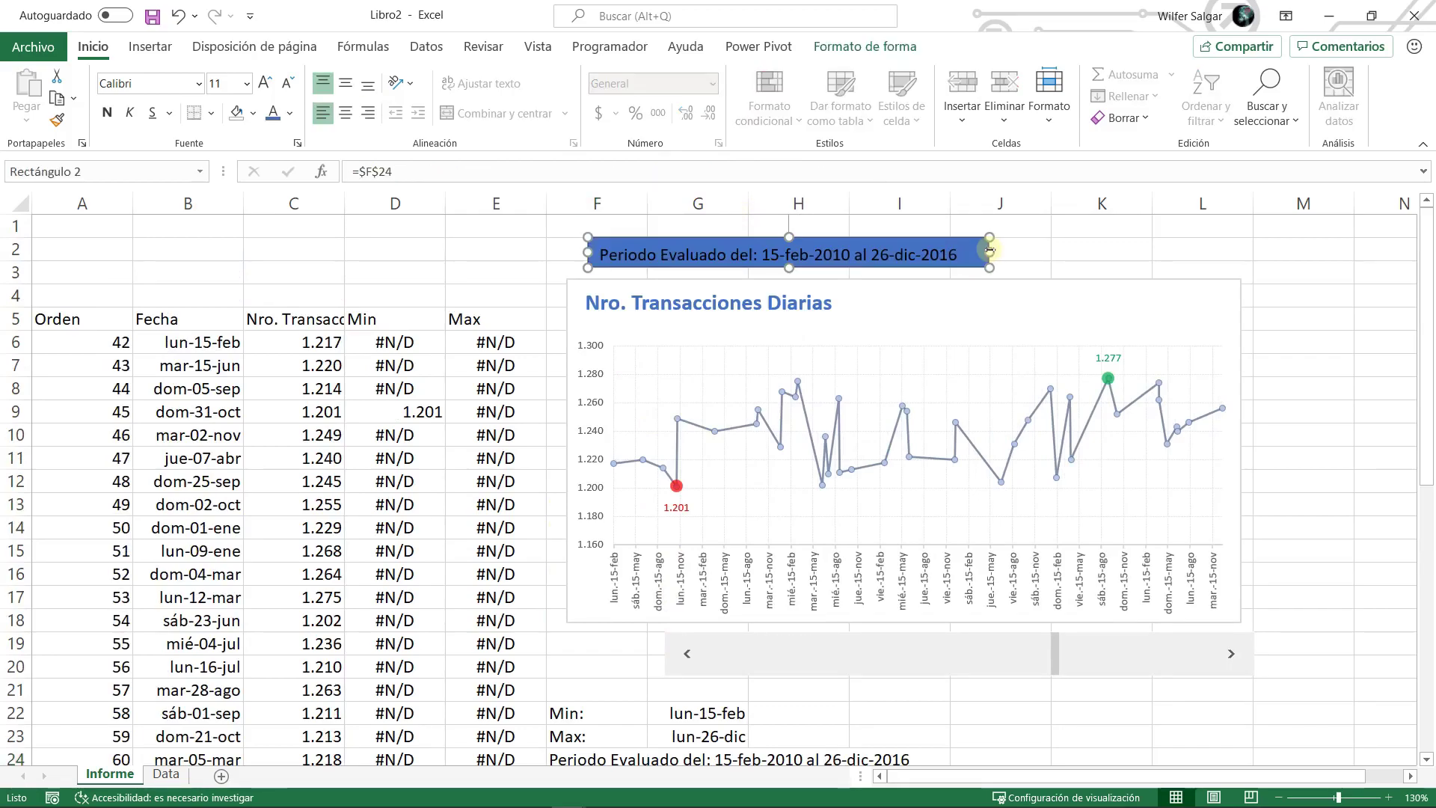
pyautogui.click(294, 88)
pyautogui.click(294, 89)
pyautogui.click(294, 89)
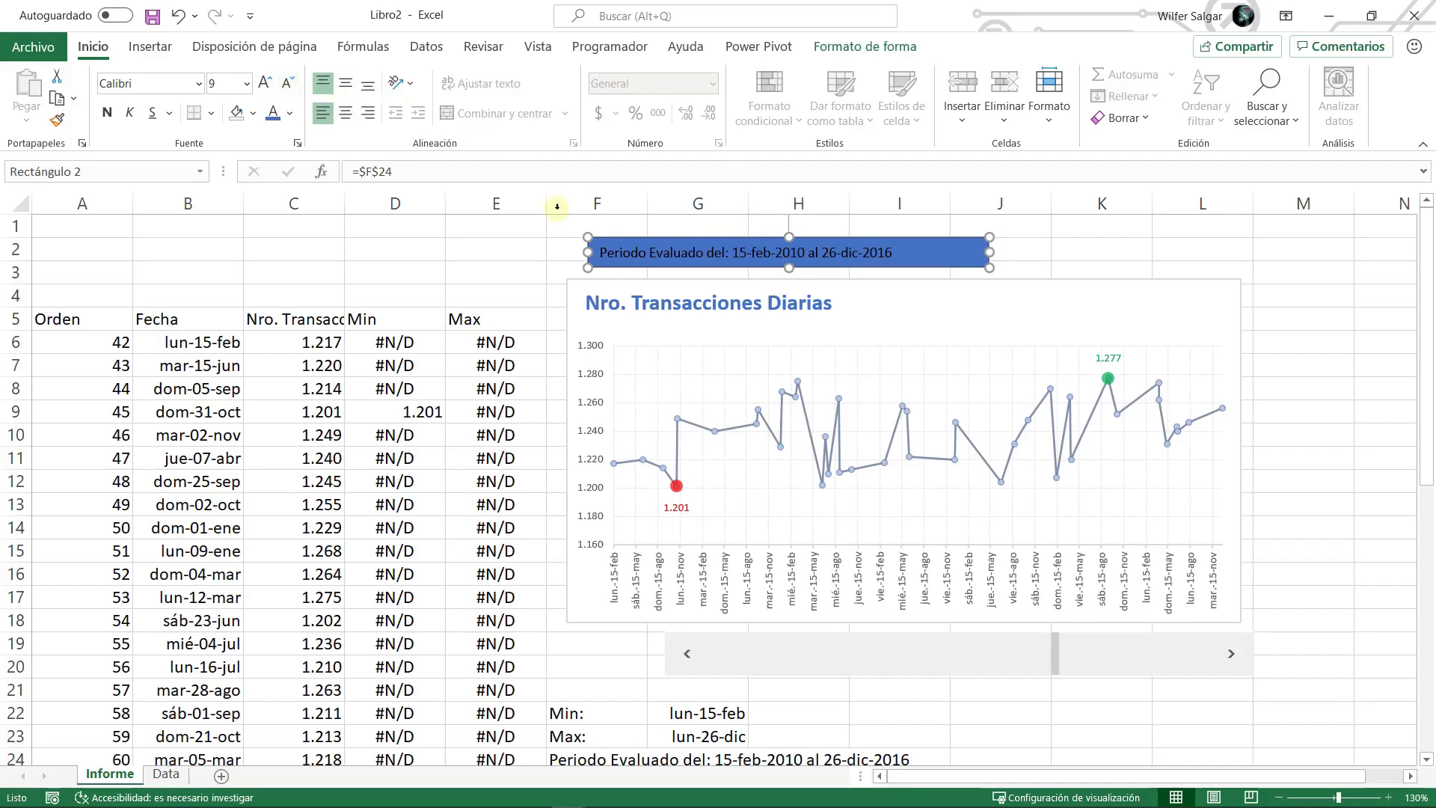
# - Remove the fill and the outline from the period rectangle
pyautogui.click(850, 46)
pyautogui.click(495, 74)
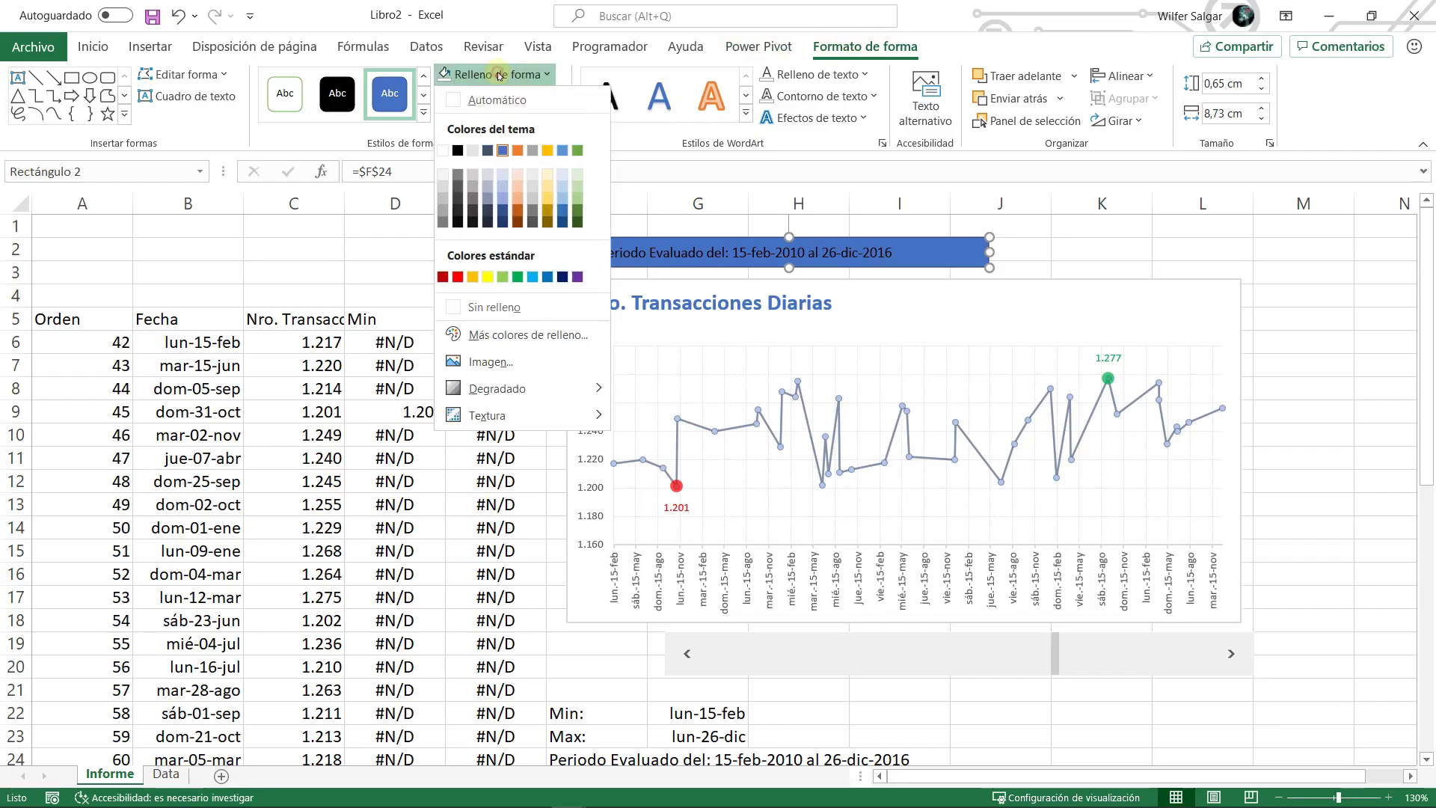
pyautogui.click(513, 304)
pyautogui.click(484, 97)
pyautogui.click(479, 324)
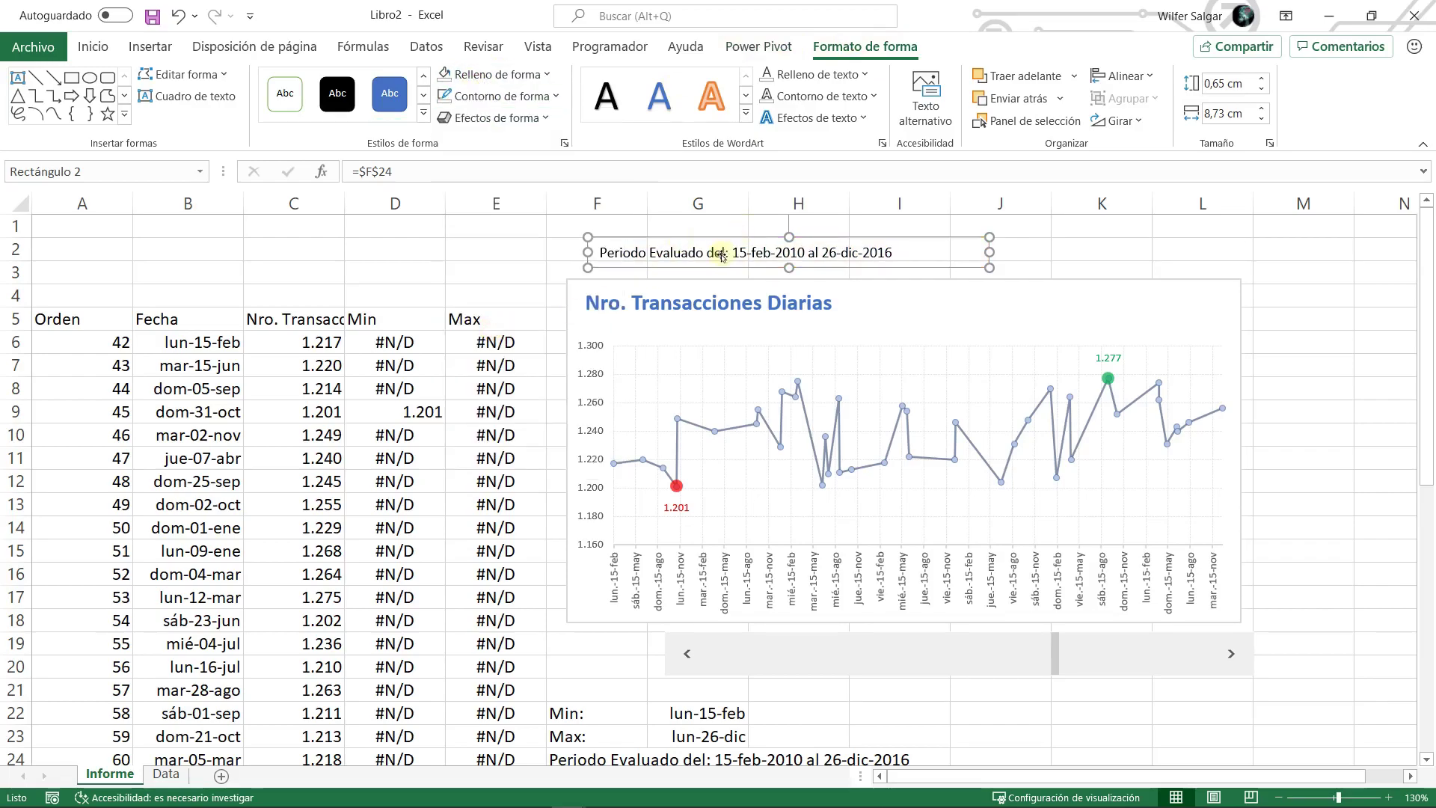
# - Colour the period text medium grey and move its shape directly beneath the chart title
pyautogui.click(93, 46)
pyautogui.click(293, 117)
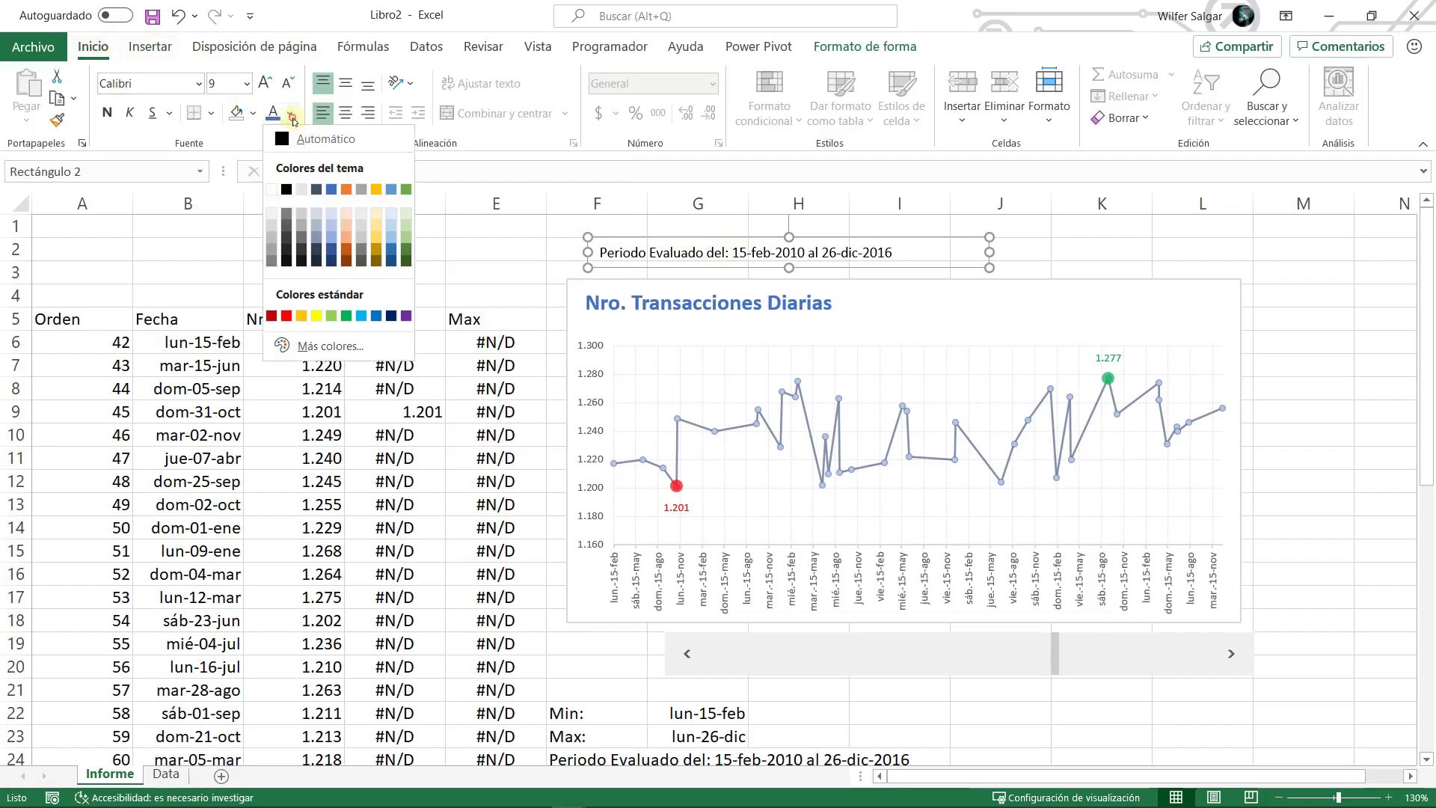
pyautogui.click(287, 217)
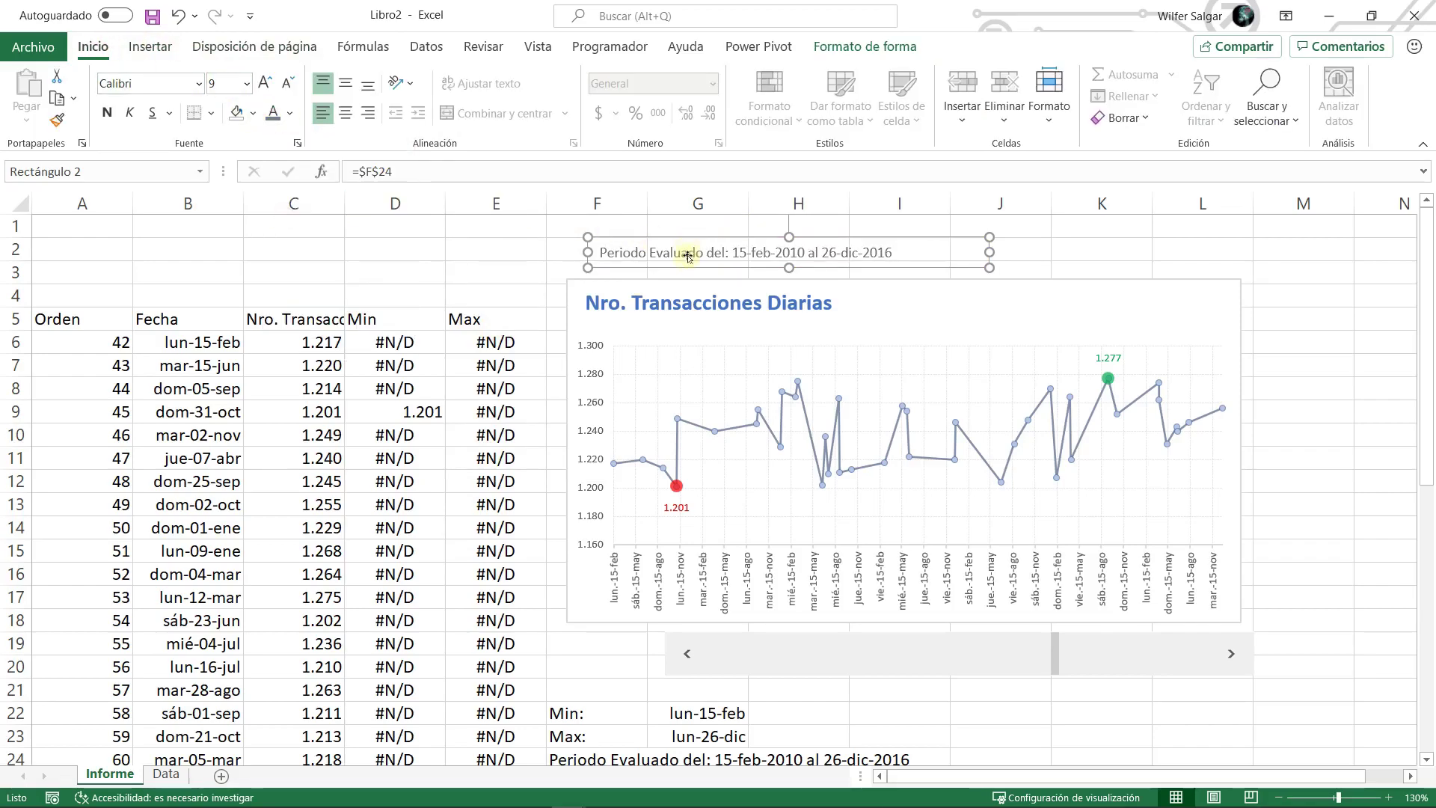
pyautogui.moveTo(689, 253); pyautogui.dragTo(672, 337)
# - Enlarge the chart title "Nro. Transacciones Diarias" to 18 pt
pyautogui.click(778, 303)
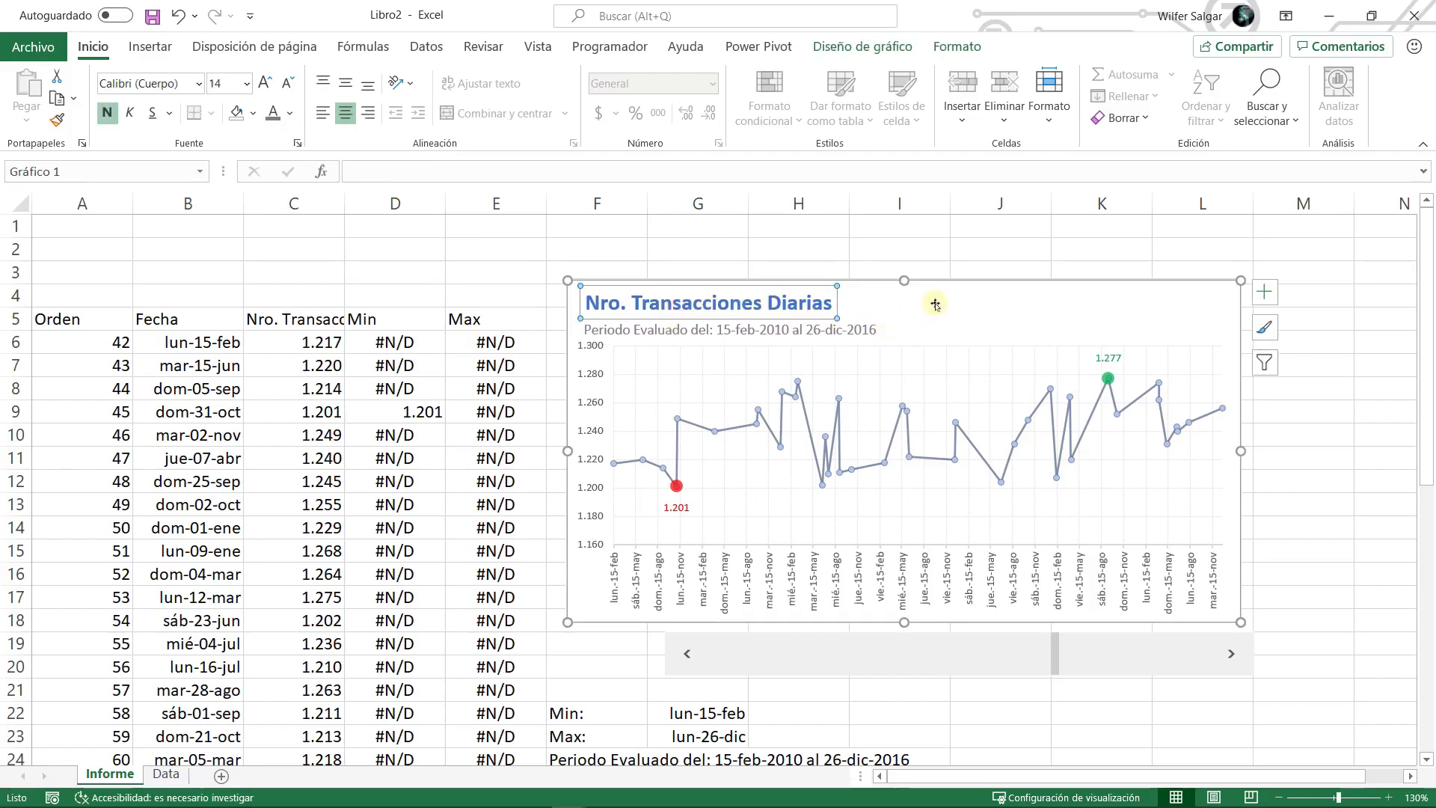
pyautogui.scroll(-1, 972, 524)
pyautogui.scroll(1, 968, 385)
pyautogui.click(263, 83)
pyautogui.click(263, 83)
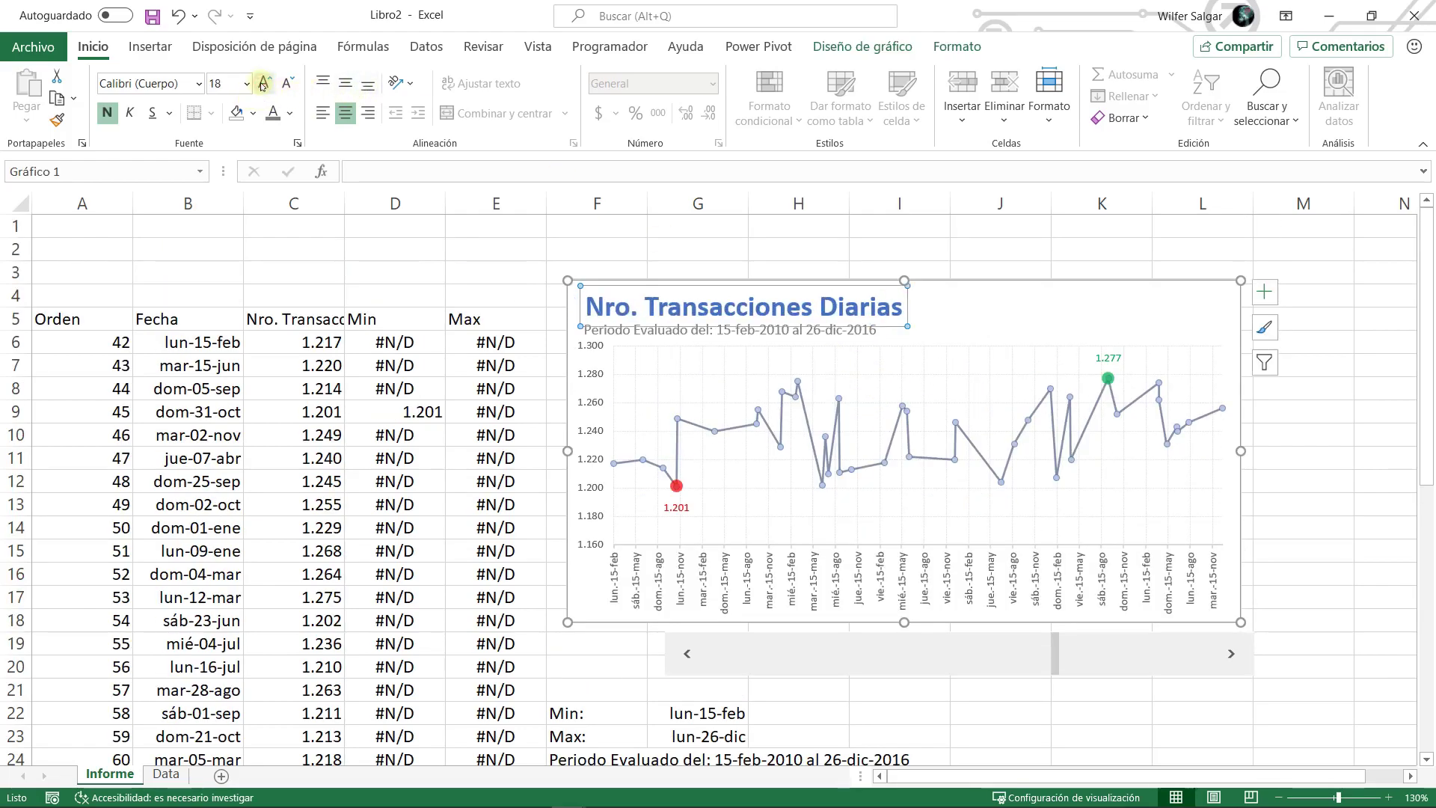
# - Reduce the period text to 8 pt and nudge the chart slightly to align the title with it
pyautogui.click(699, 330)
pyautogui.click(704, 332)
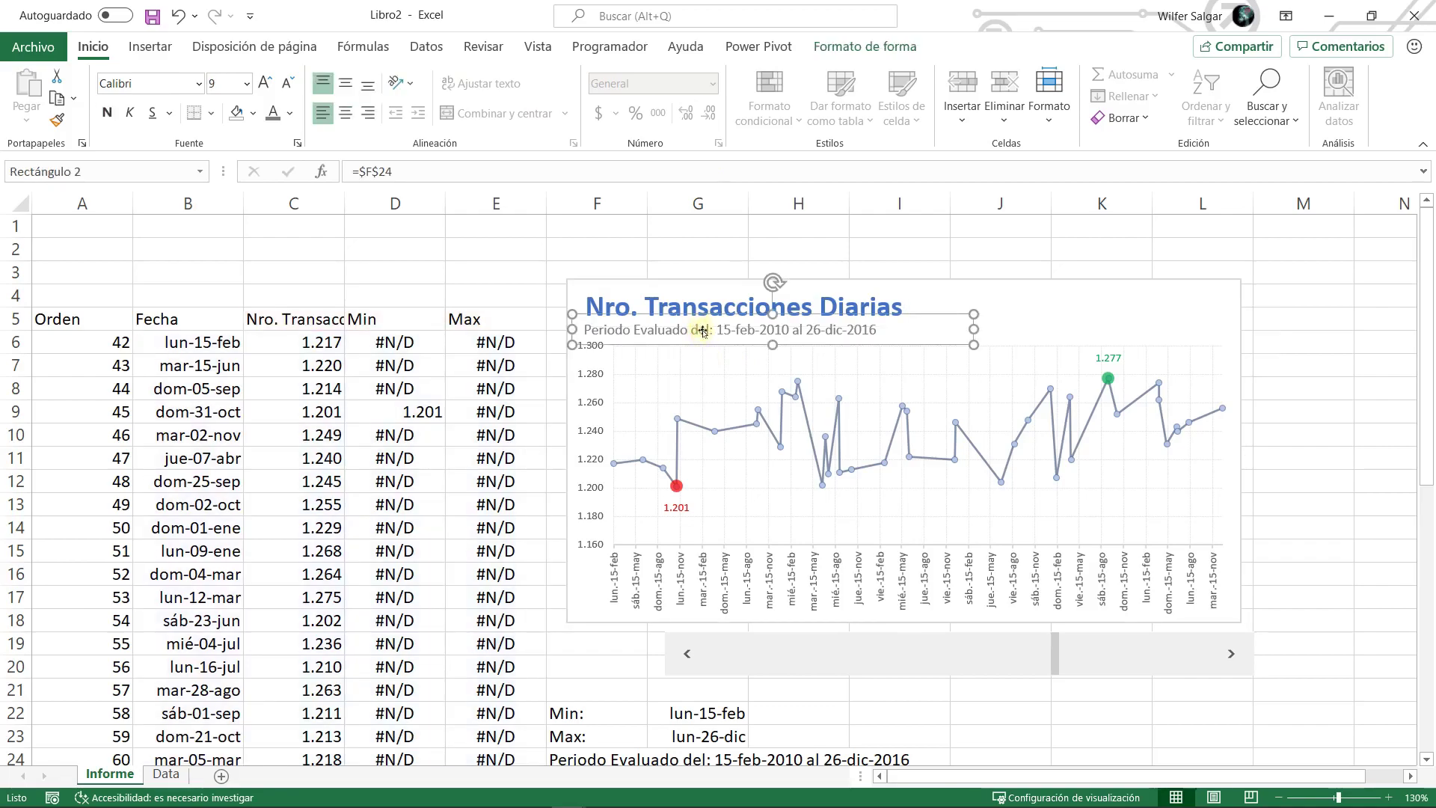
pyautogui.click(287, 84)
pyautogui.moveTo(664, 340); pyautogui.dragTo(661, 342)
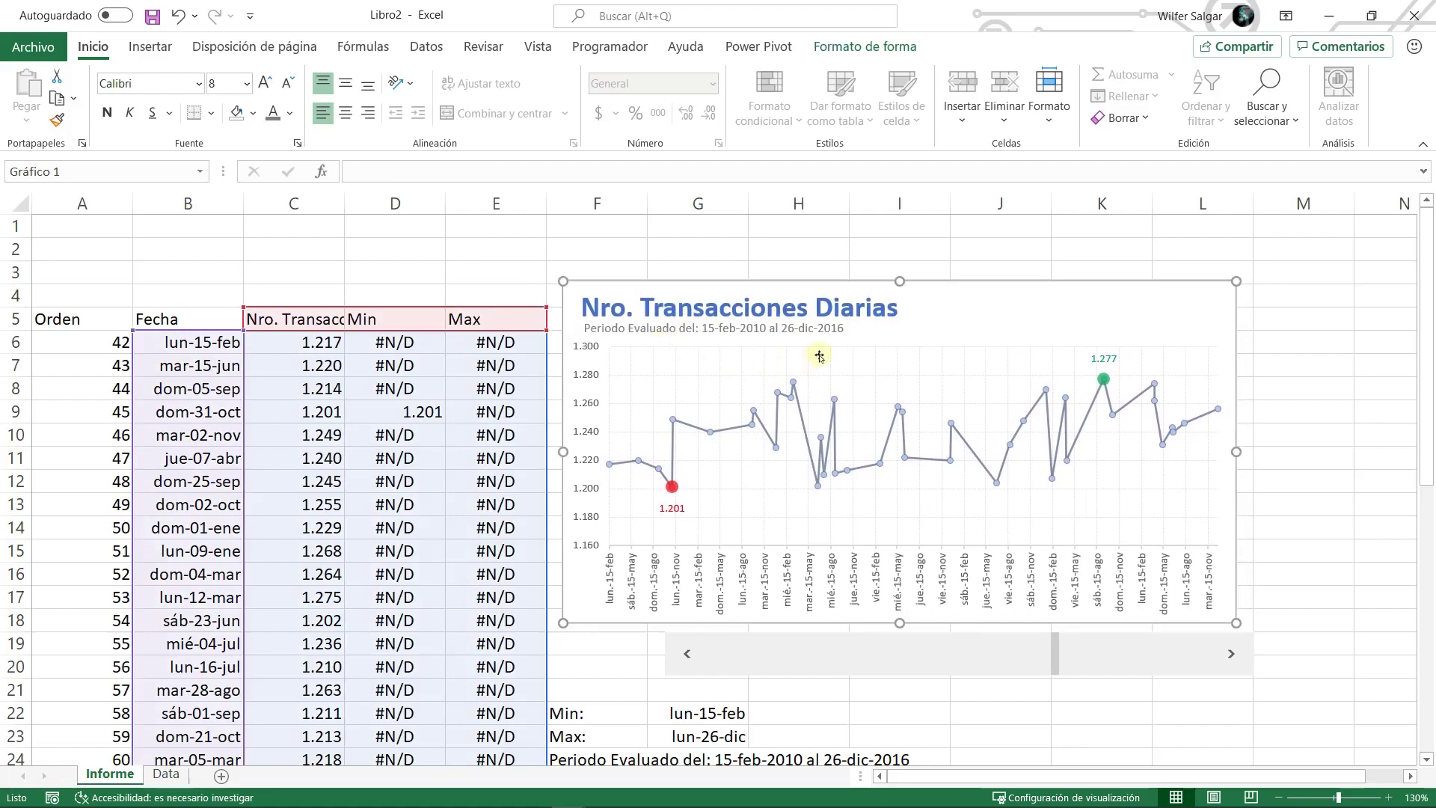
pyautogui.click(981, 716)
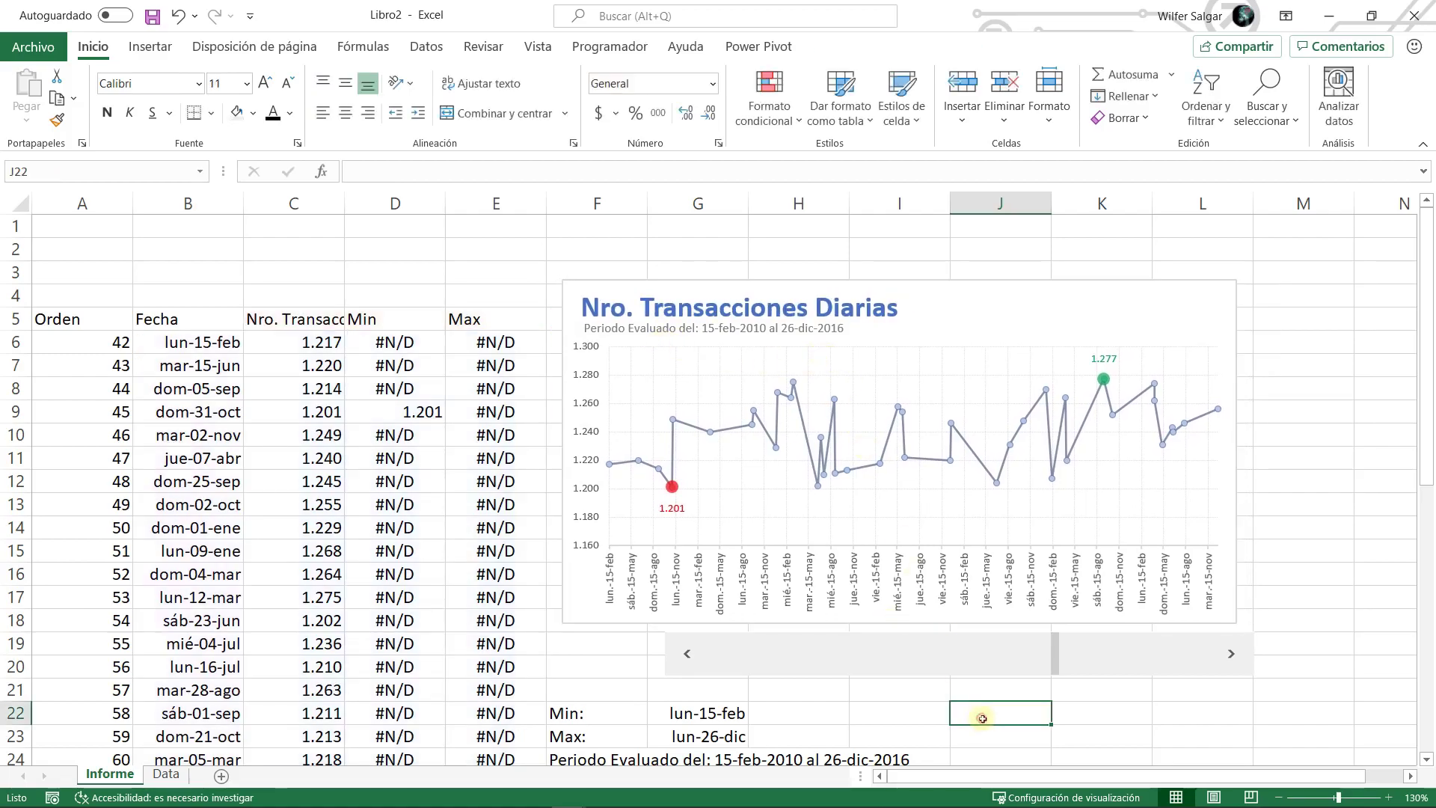
# - Move the scroll bar so that it starts near the chart's left edge, just below the chart
pyautogui.rightClick(943, 674)
pyautogui.click(908, 634)
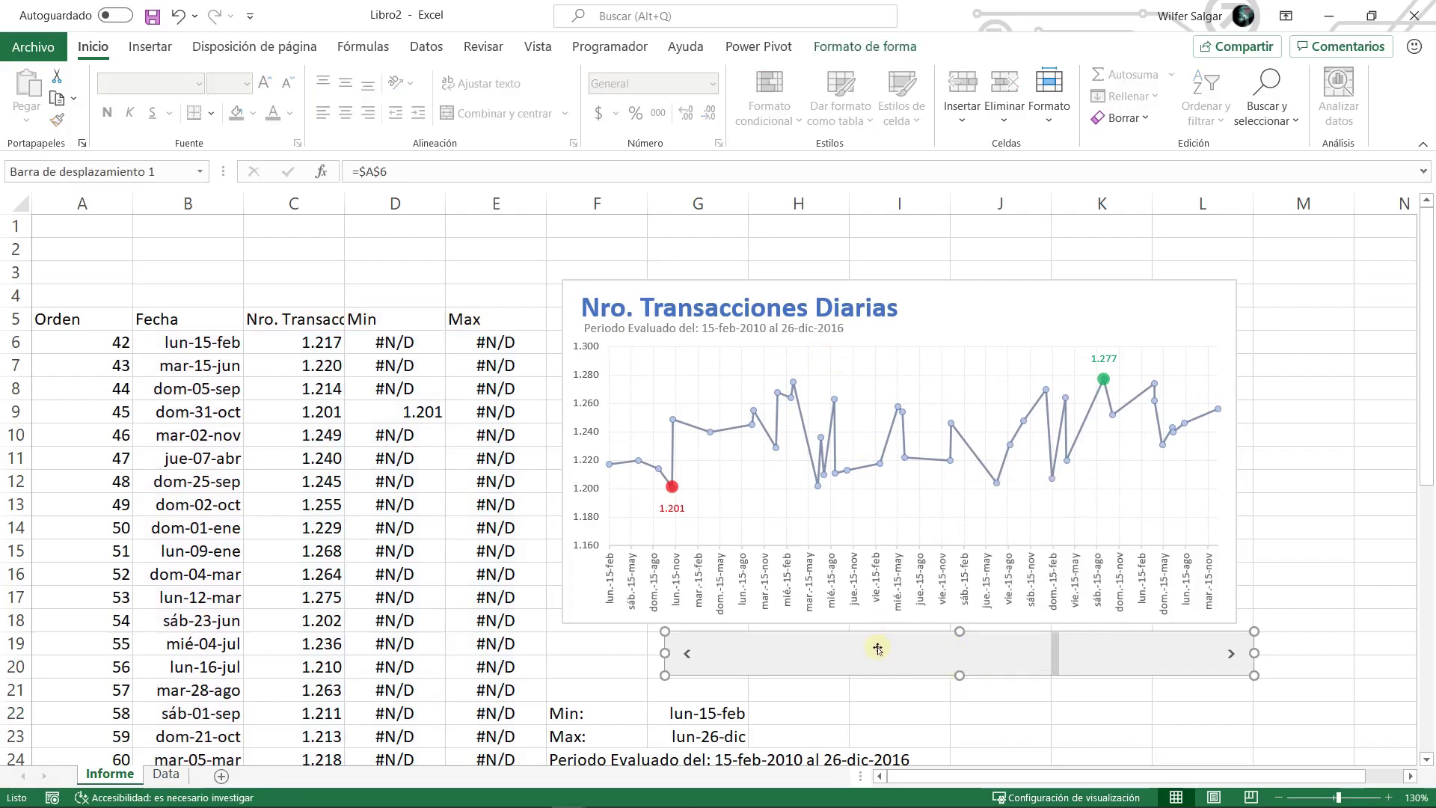
pyautogui.moveTo(870, 648); pyautogui.dragTo(756, 665)
# - Extend the chart's lower edge into row 19 and lower the plot area's upper edge to leave room for the period text
pyautogui.click(562, 592)
pyautogui.click(577, 593)
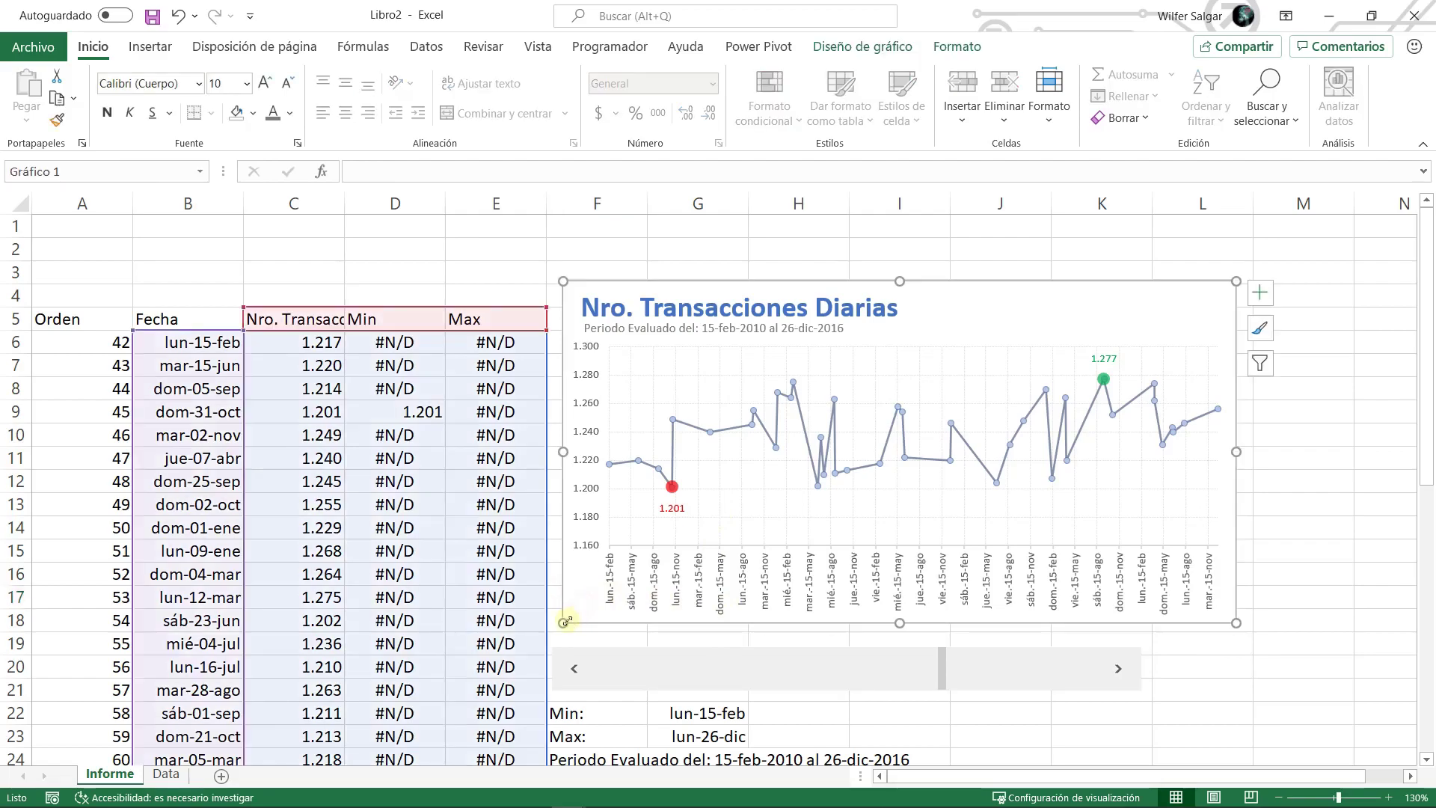
pyautogui.moveTo(900, 621); pyautogui.dragTo(900, 644)
pyautogui.click(843, 366)
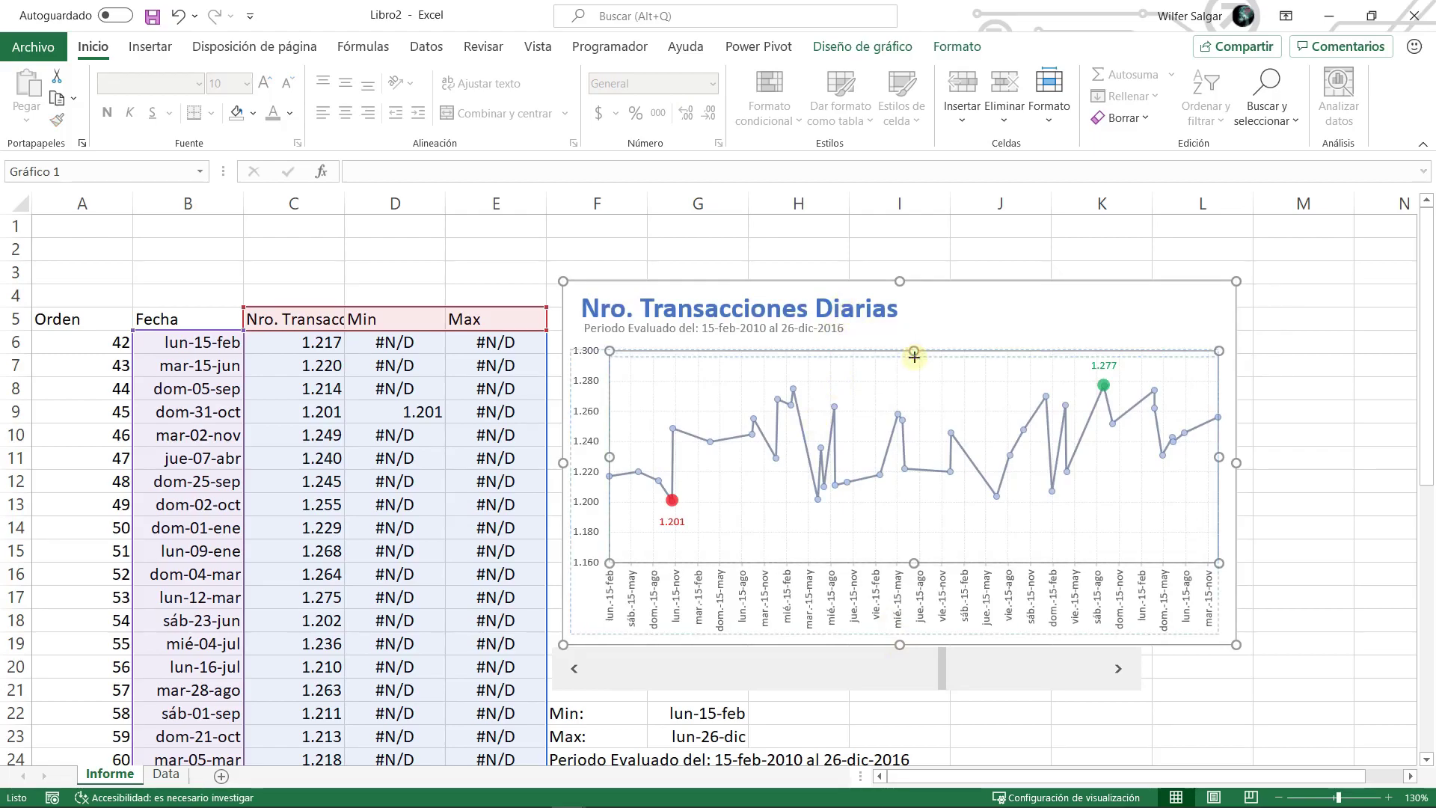
pyautogui.moveTo(914, 352); pyautogui.dragTo(914, 362)
pyautogui.click(794, 342)
pyautogui.moveTo(794, 341); pyautogui.dragTo(795, 339)
pyautogui.click(221, 282)
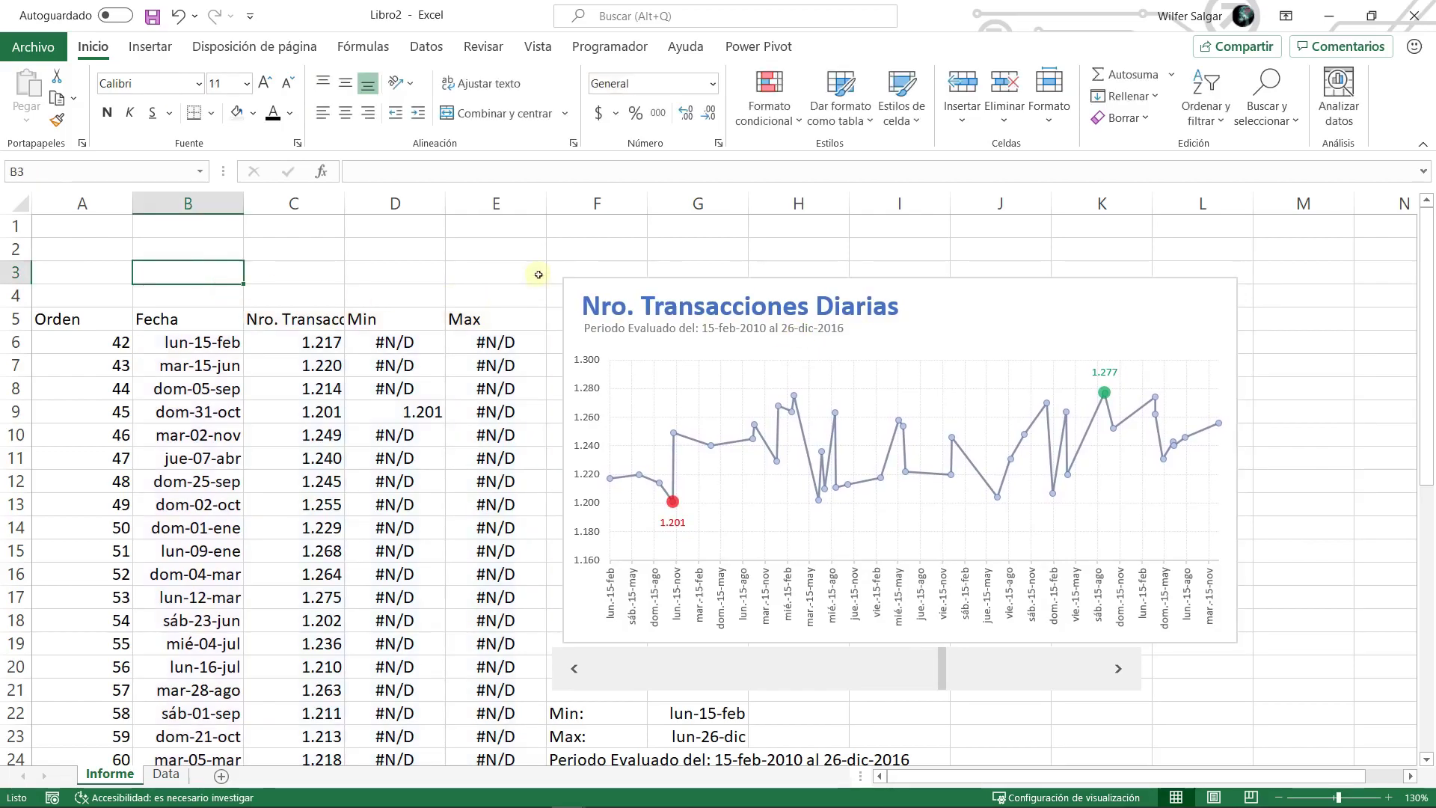
# - Italicize the period text beneath the chart title
pyautogui.click(783, 322)
pyautogui.click(130, 112)
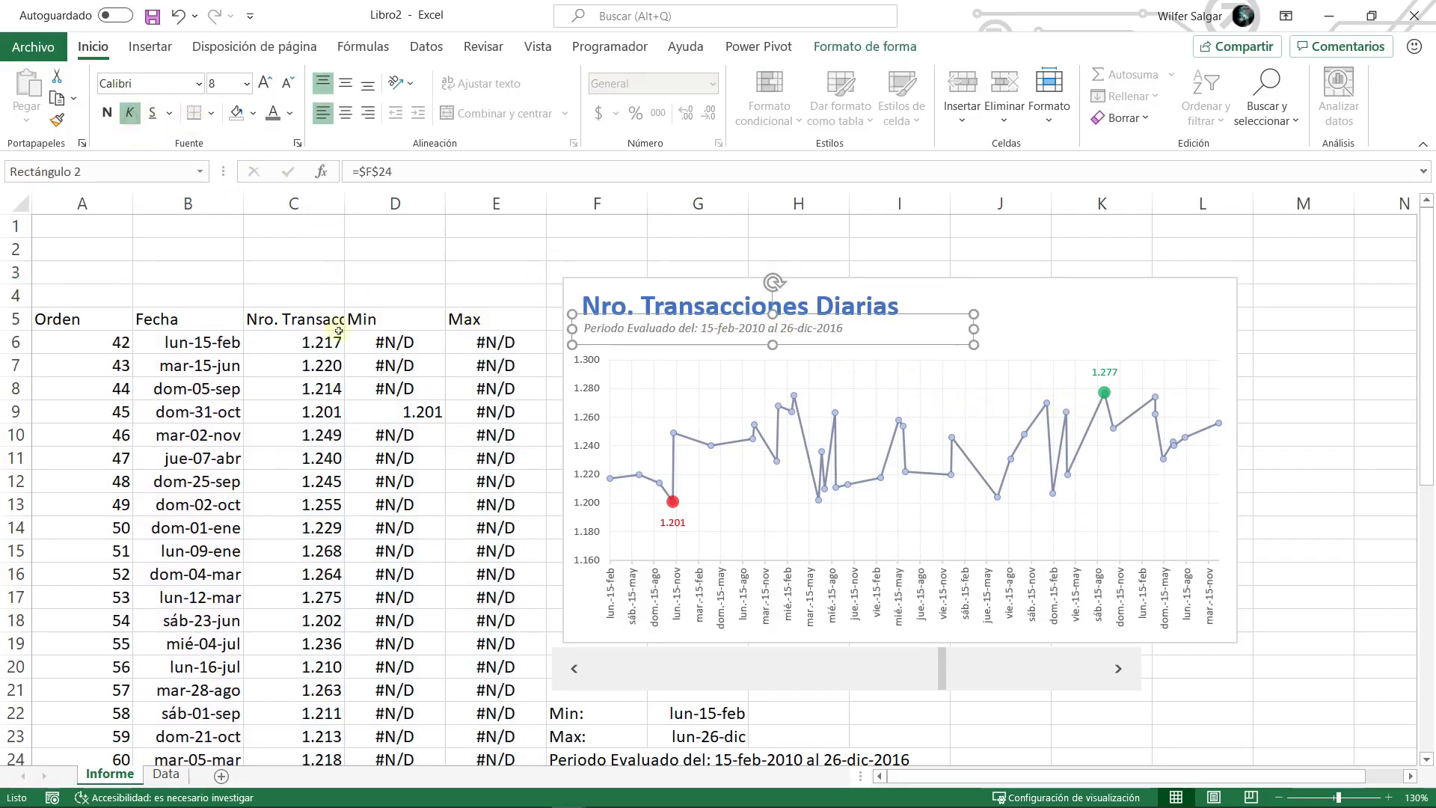
pyautogui.click(307, 415)
pyautogui.click(603, 338)
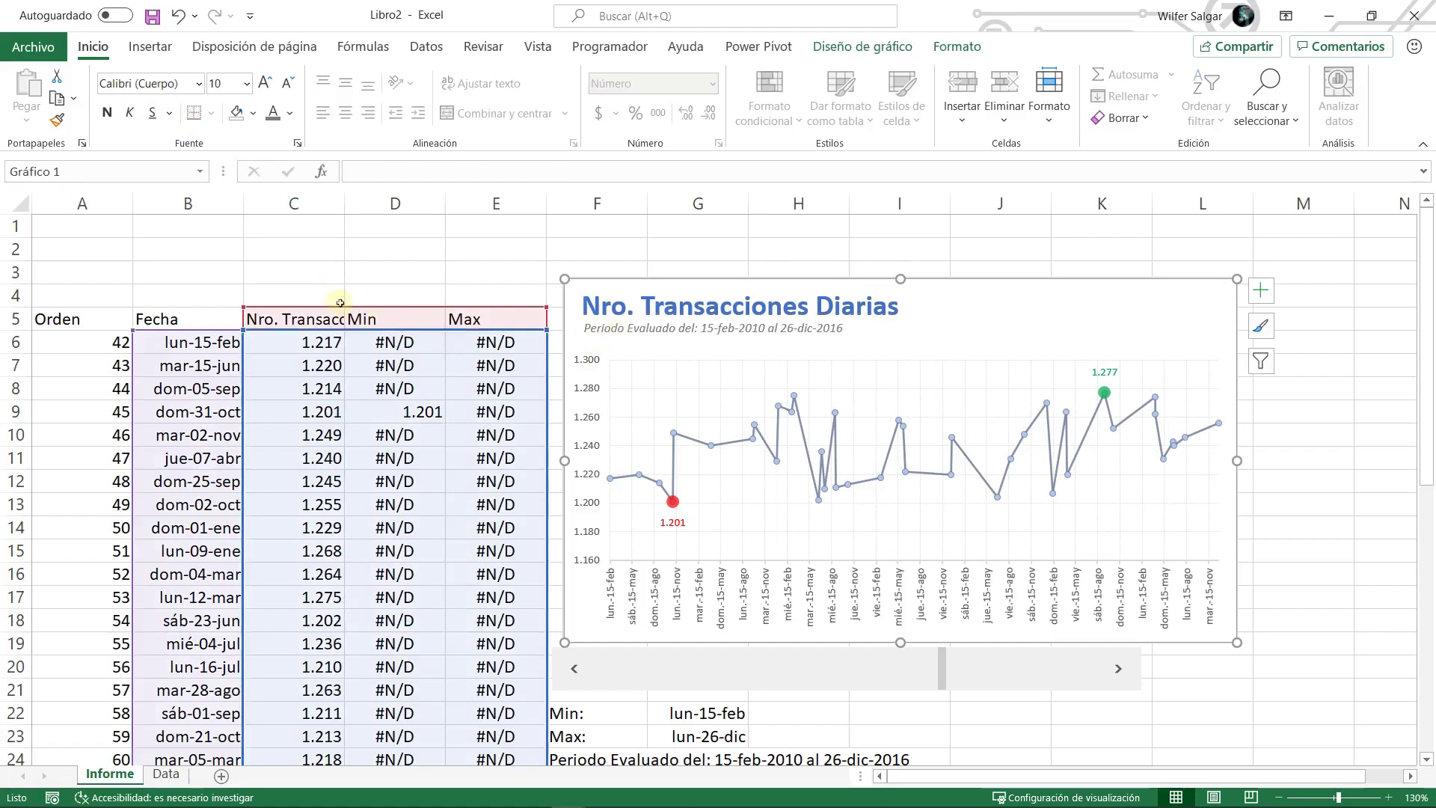
pyautogui.click(305, 294)
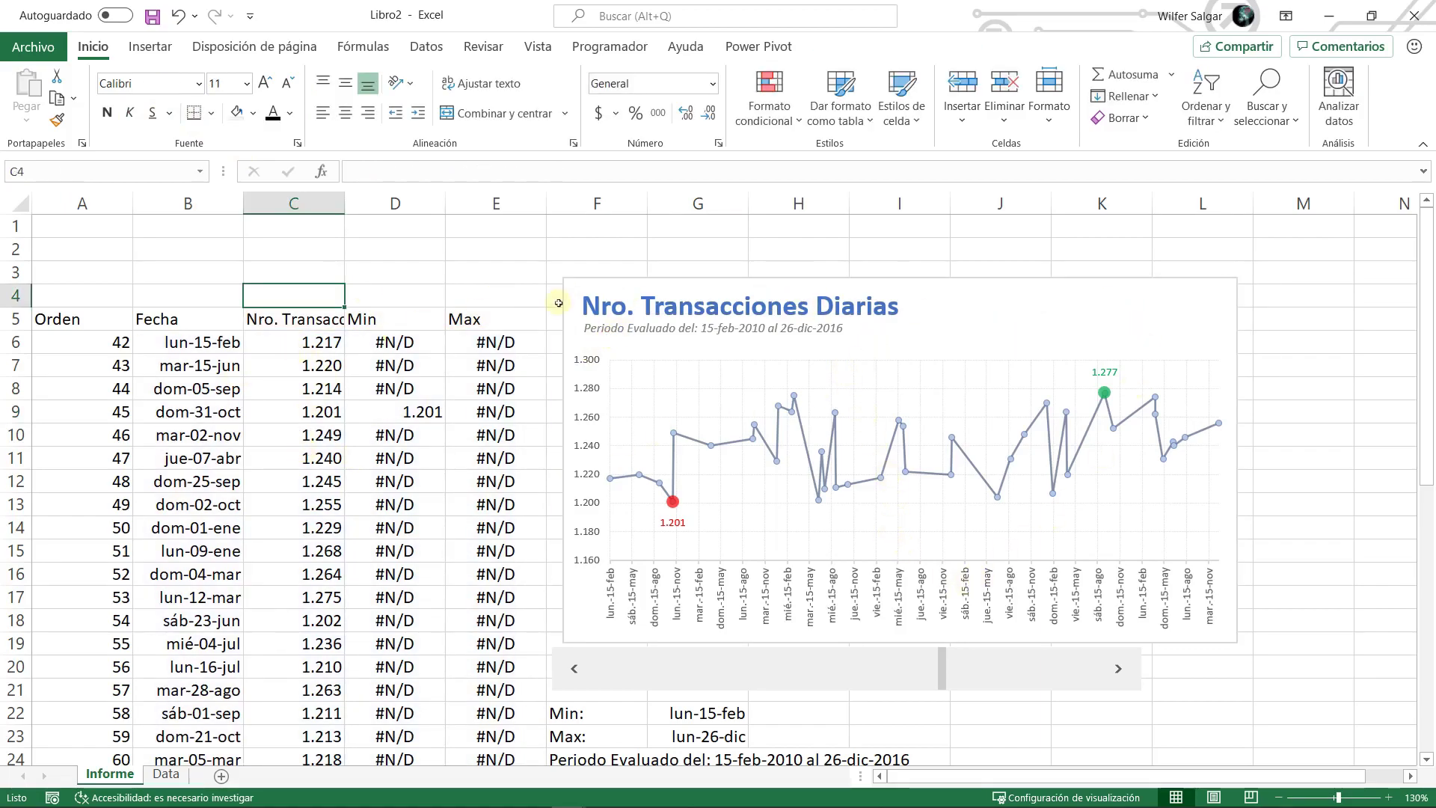
# - Set the font colour of the helper cells F22:I25 to a very light grey
pyautogui.scroll(-1, 868, 527)
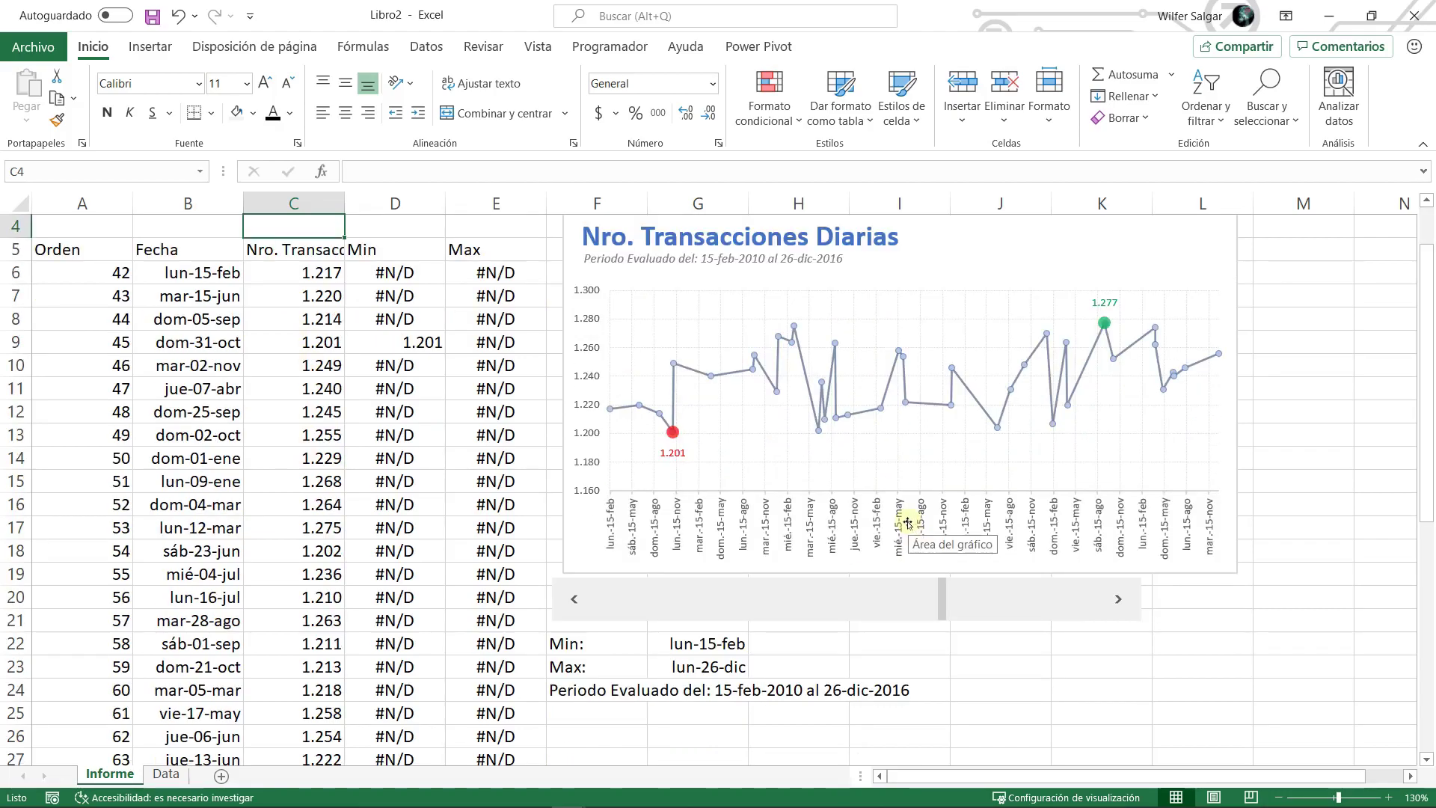
pyautogui.scroll(-1, 909, 523)
pyautogui.moveTo(584, 579); pyautogui.dragTo(884, 637)
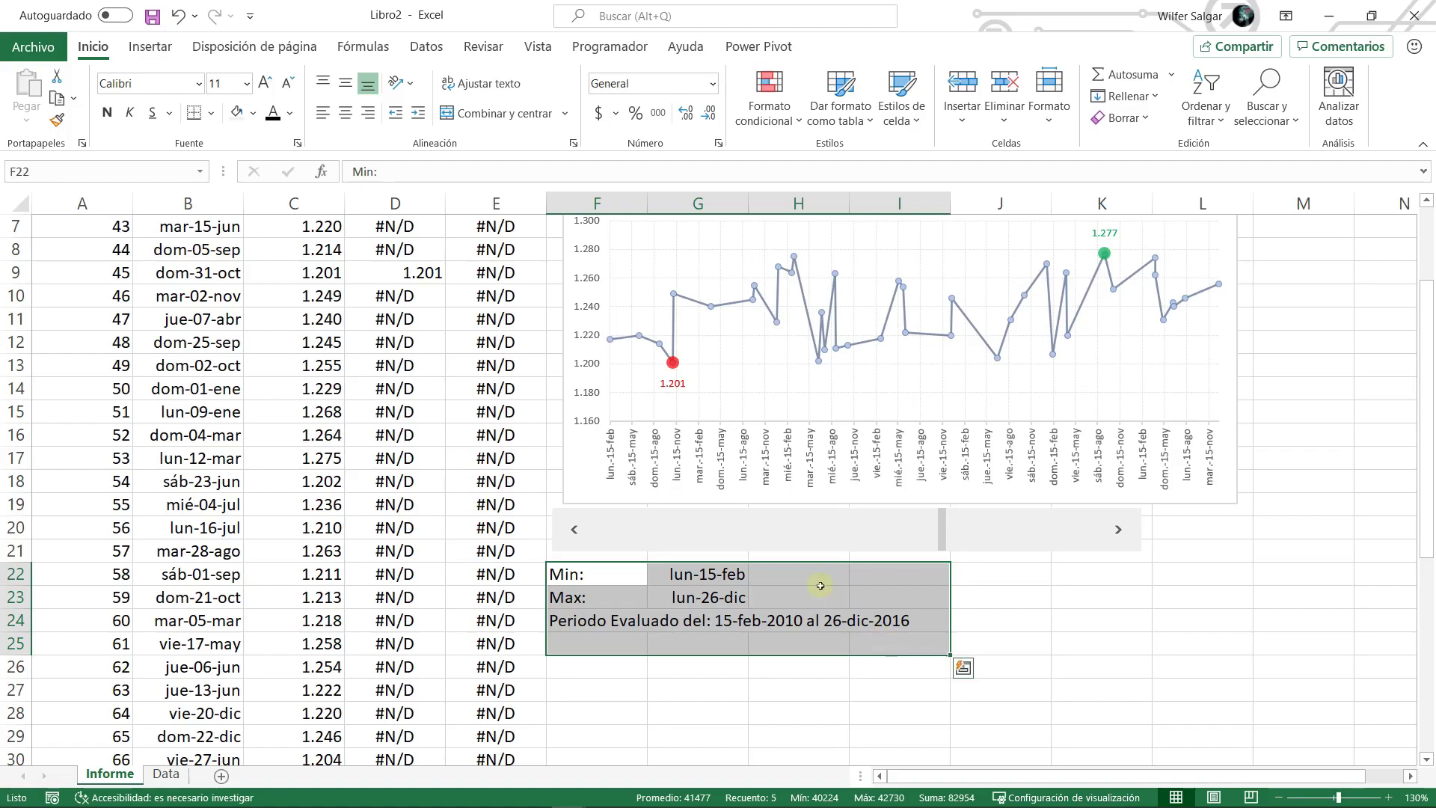
pyautogui.click(289, 113)
pyautogui.click(272, 218)
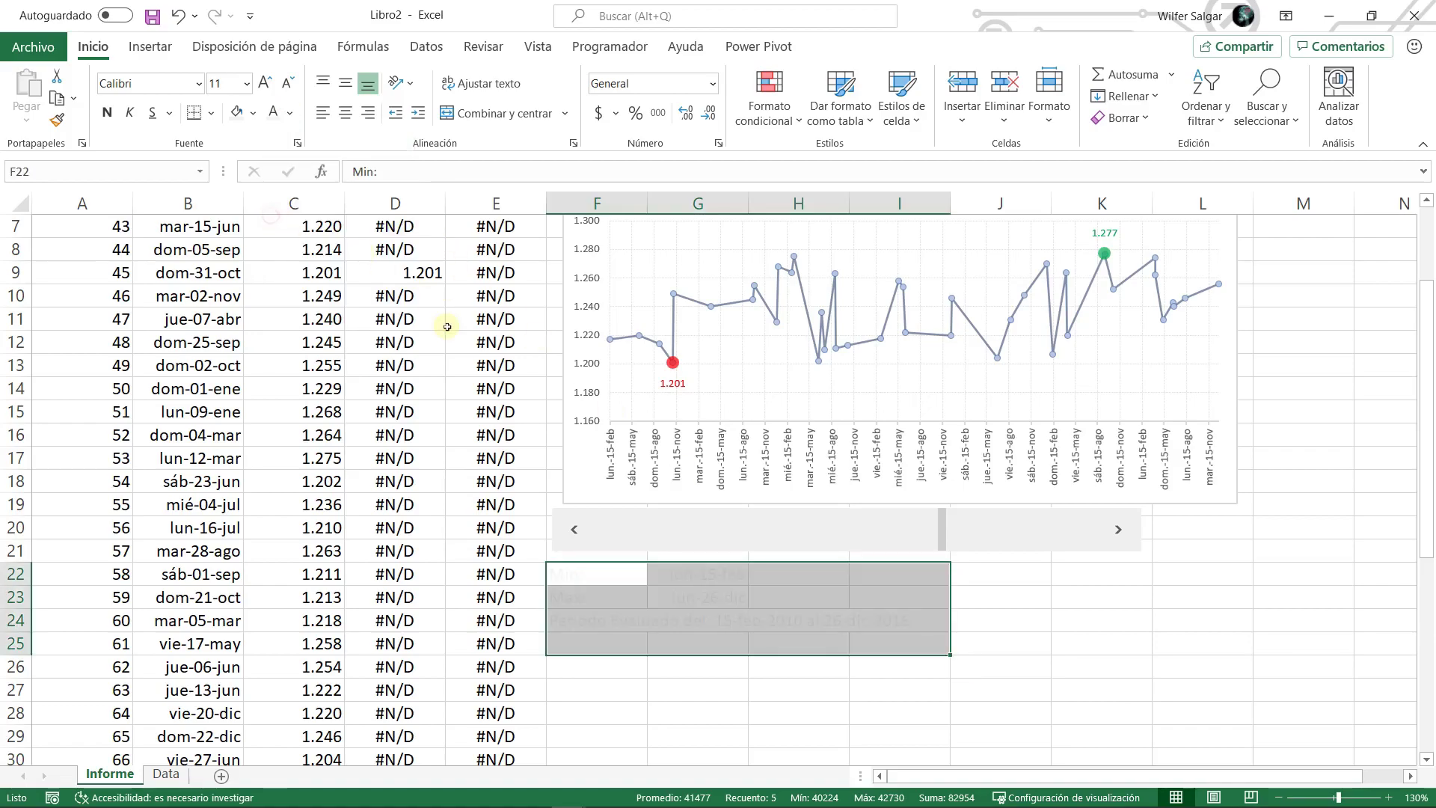
pyautogui.click(430, 367)
# - Set the font colour of the Min and Max columns, D and E, to white
pyautogui.scroll(2, 404, 344)
pyautogui.click(383, 330)
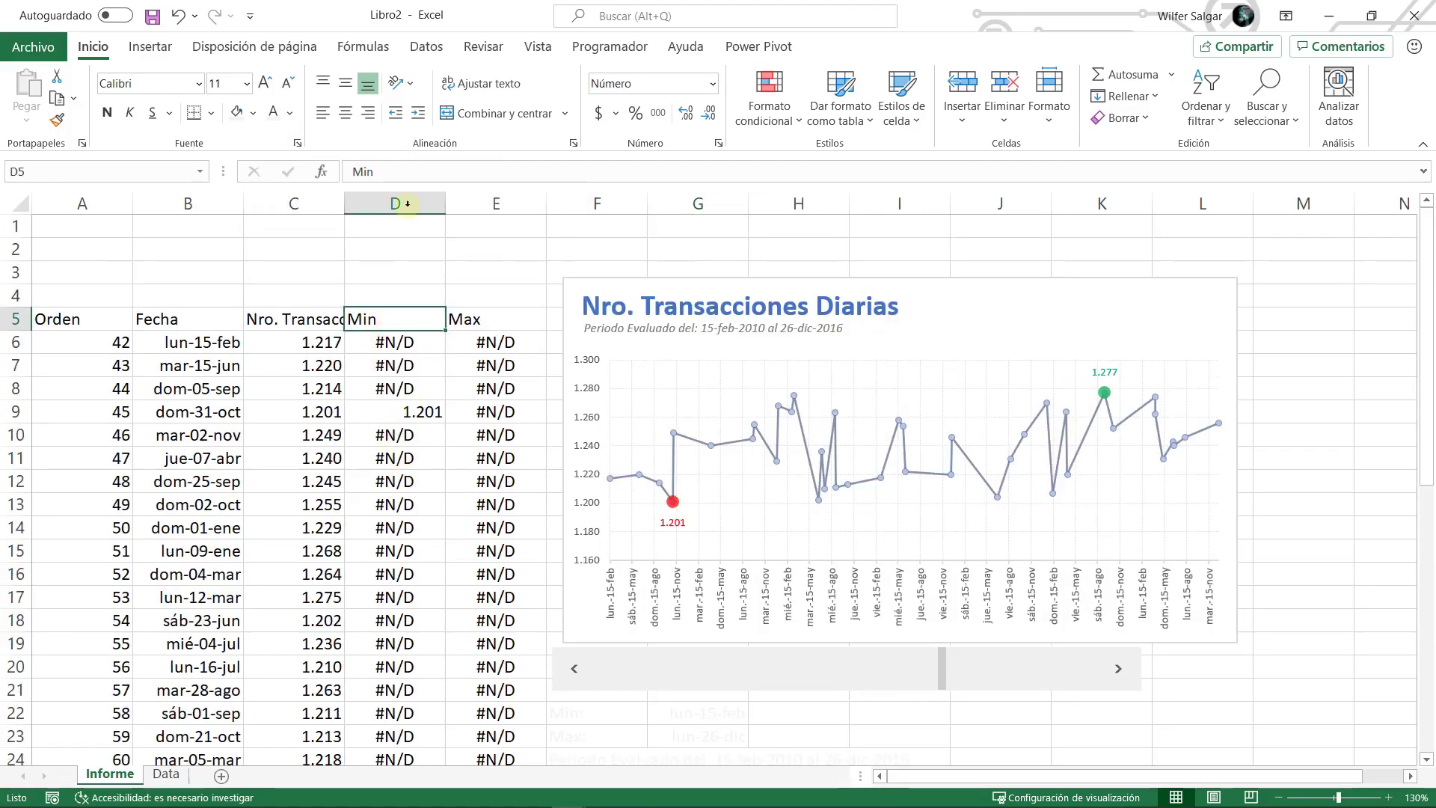
pyautogui.moveTo(395, 203); pyautogui.dragTo(496, 204)
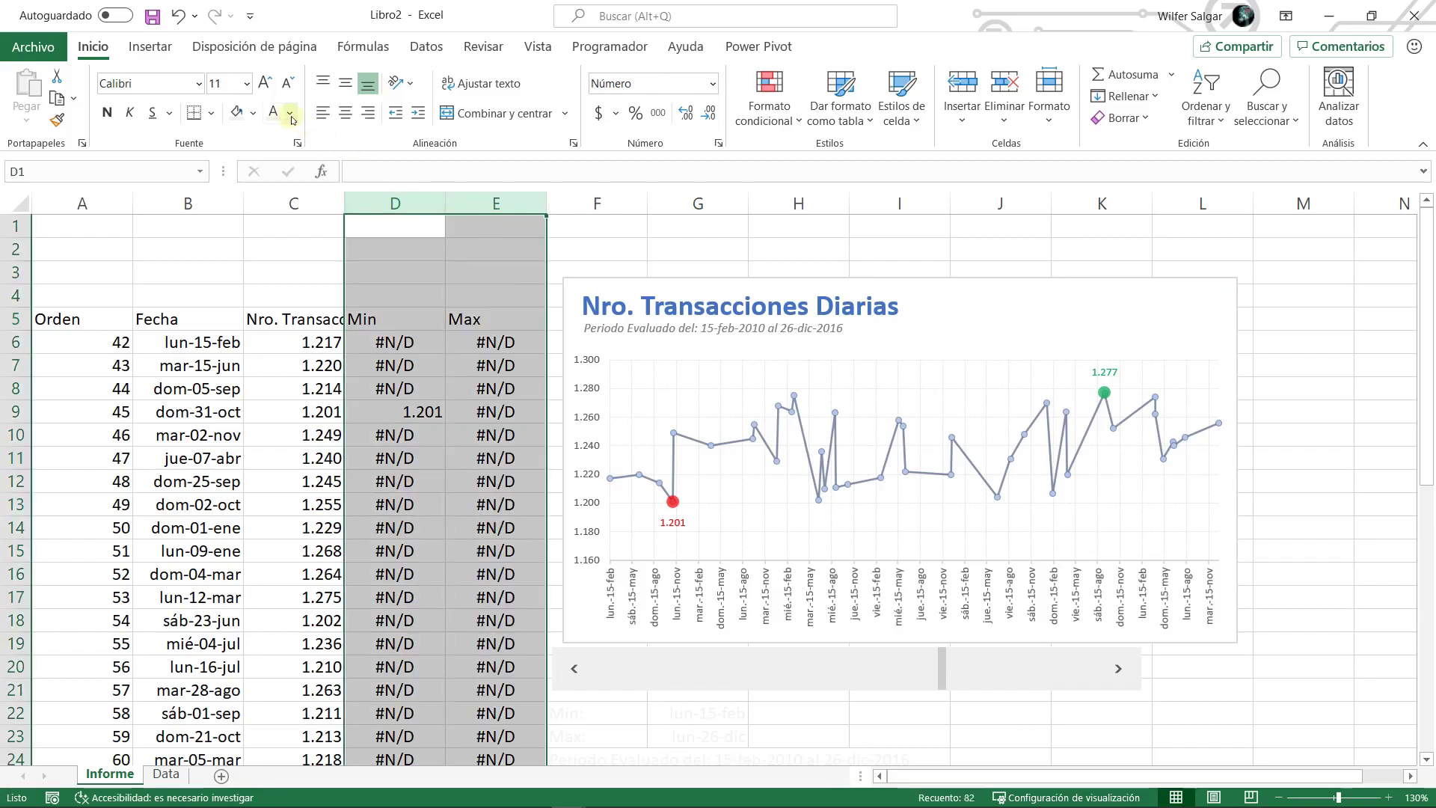
pyautogui.click(290, 114)
pyautogui.click(272, 217)
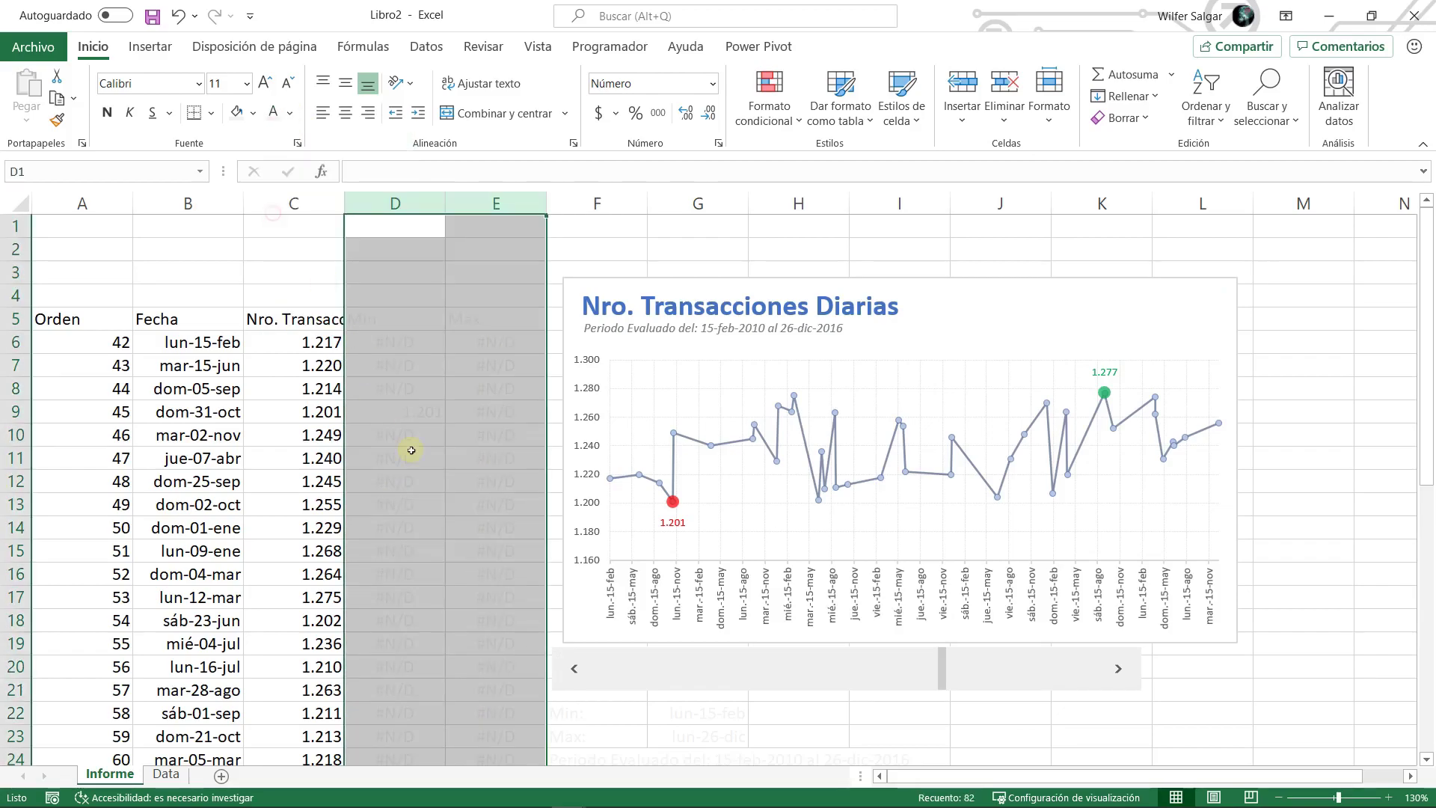
pyautogui.click(290, 113)
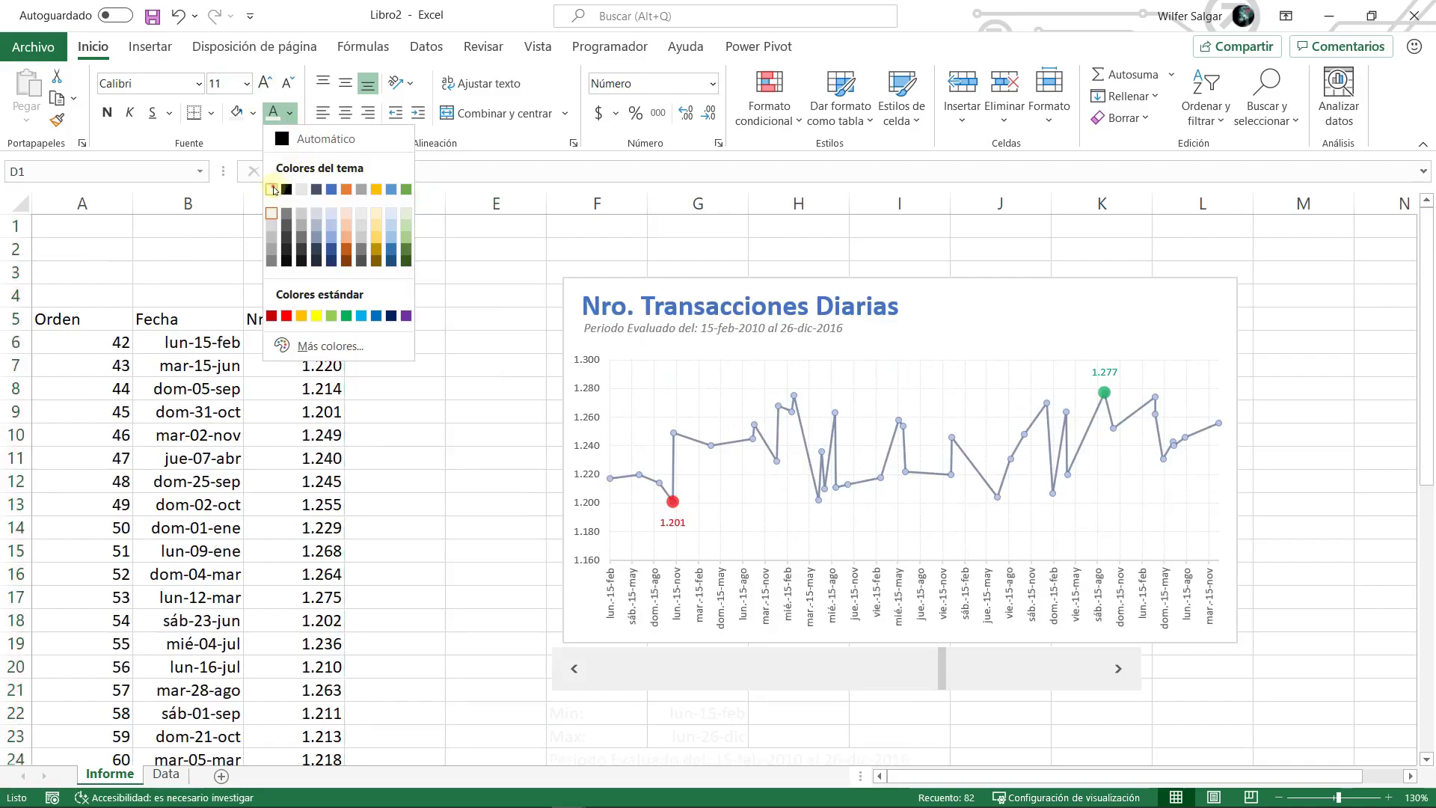
pyautogui.click(274, 190)
# - Set the font colour of the helper cells F22:J24 to white
pyautogui.scroll(-4, 732, 546)
pyautogui.moveTo(578, 435); pyautogui.dragTo(1001, 482)
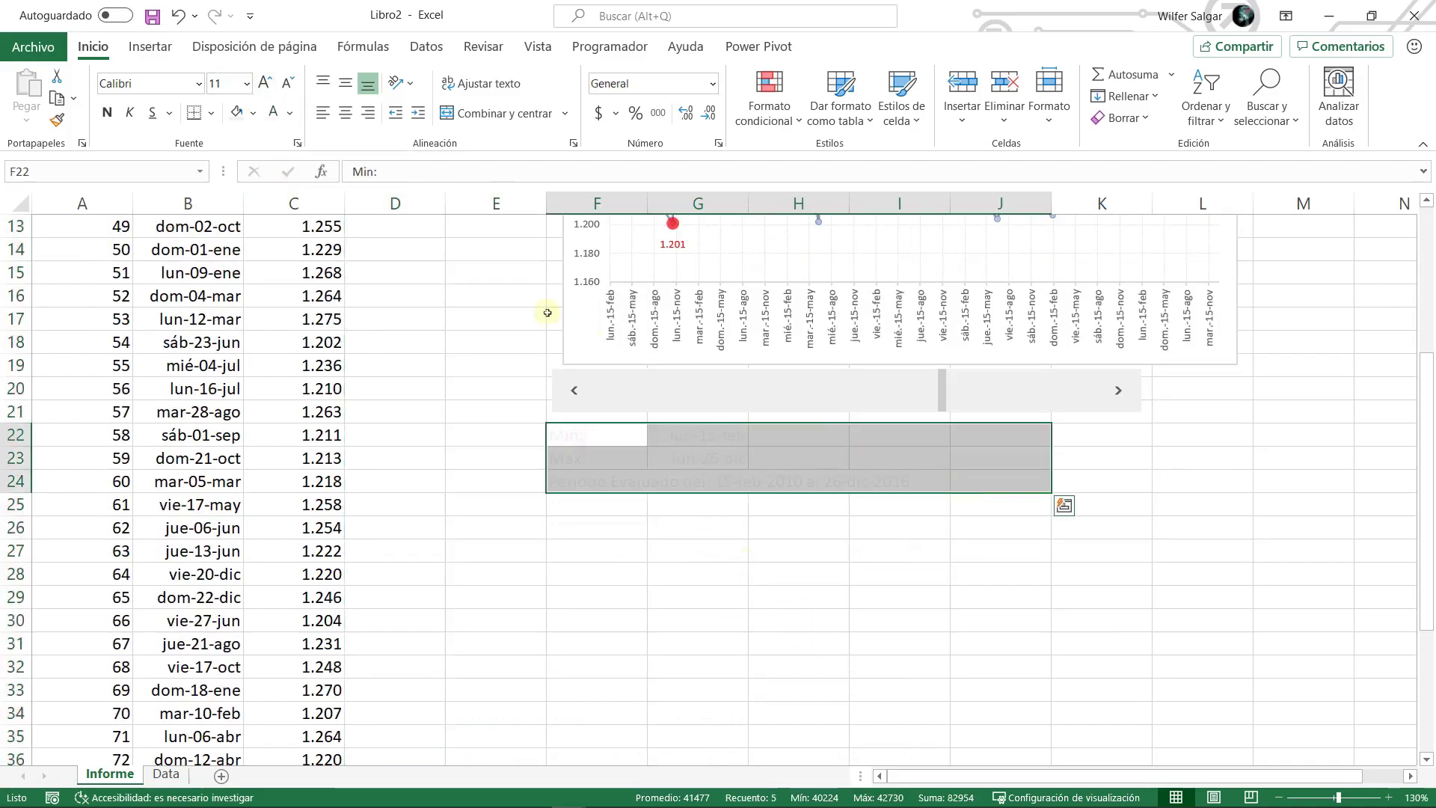
pyautogui.click(290, 113)
pyautogui.click(272, 189)
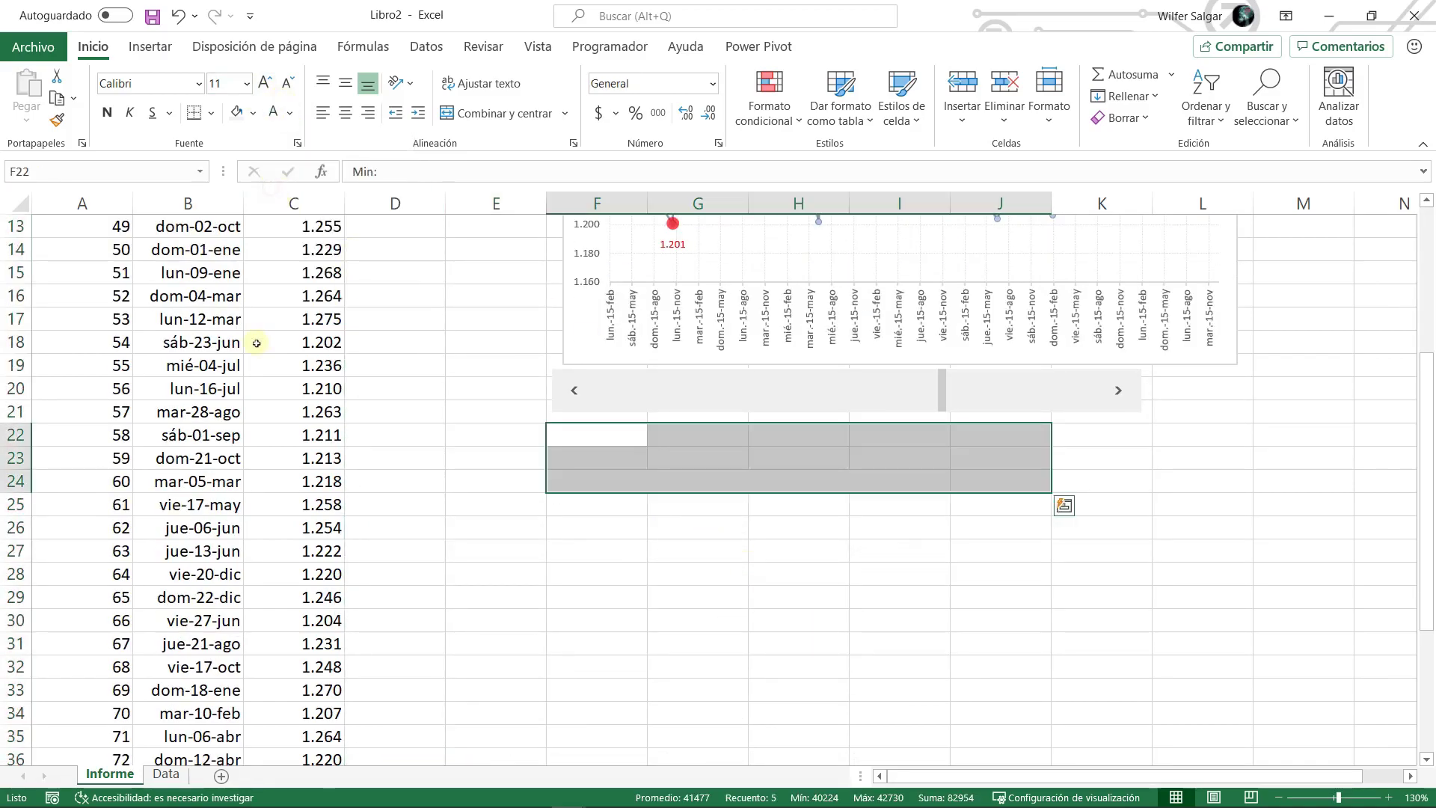
pyautogui.click(293, 342)
pyautogui.scroll(4, 118, 384)
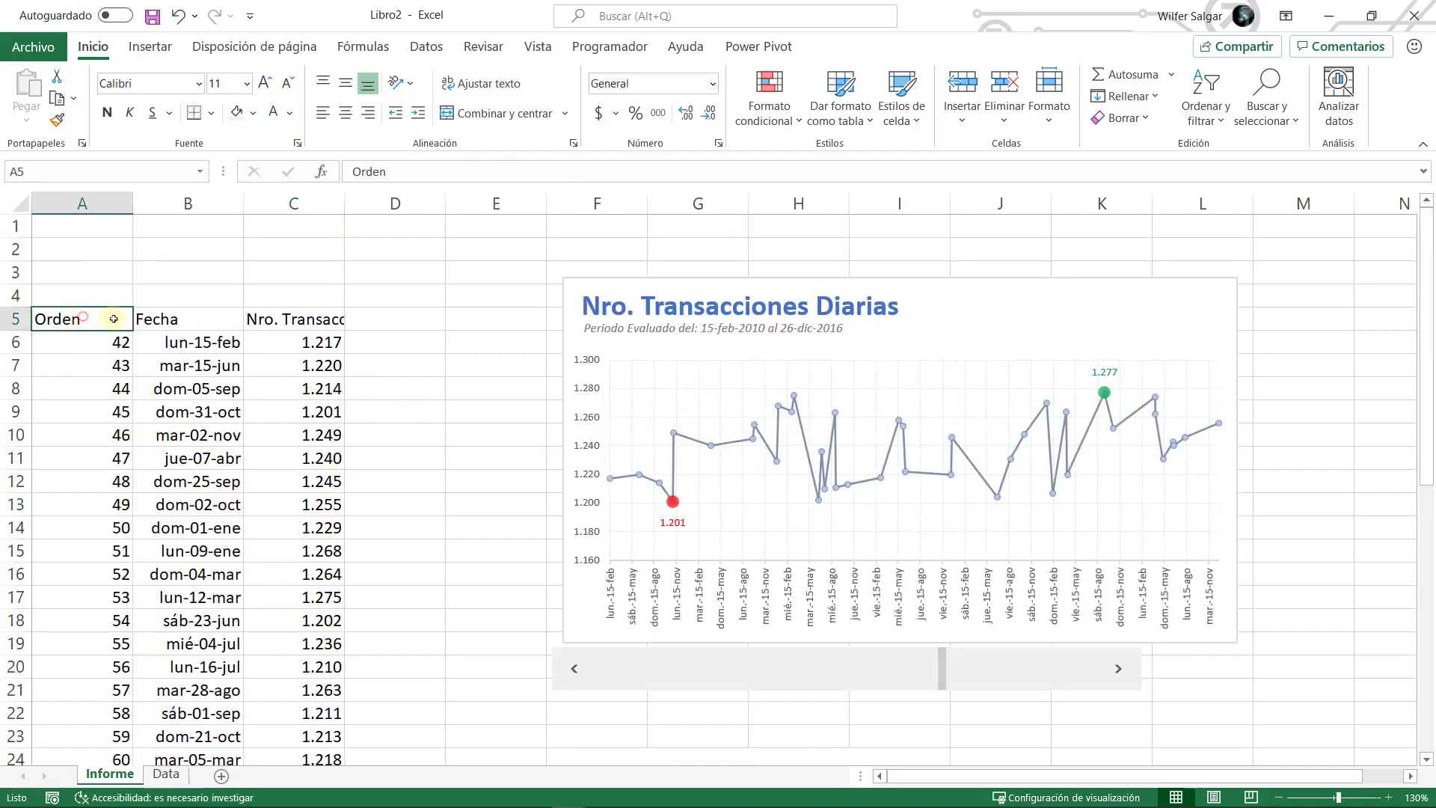
# - Narrow columns D and E to thin strips and move the chart so its upper edge sits at row 5
pyautogui.moveTo(395, 204); pyautogui.dragTo(456, 297)
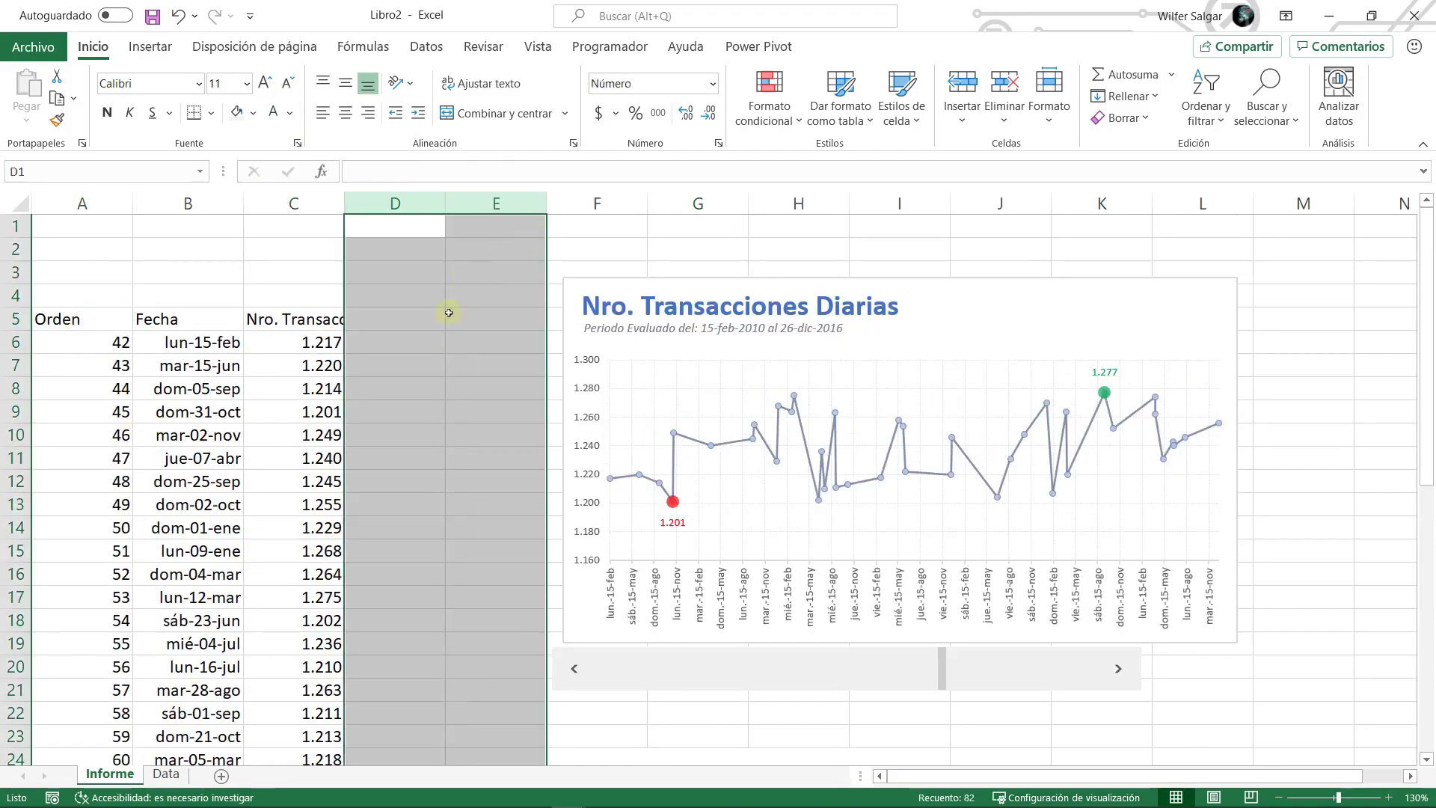
pyautogui.click(609, 278)
pyautogui.click(619, 279)
pyautogui.moveTo(619, 279); pyautogui.dragTo(653, 320)
pyautogui.moveTo(395, 203)
pyautogui.mouseDown()
pyautogui.moveTo(496, 203)
pyautogui.moveTo(371, 214)
pyautogui.mouseUp()
pyautogui.moveTo(625, 317); pyautogui.dragTo(589, 317)
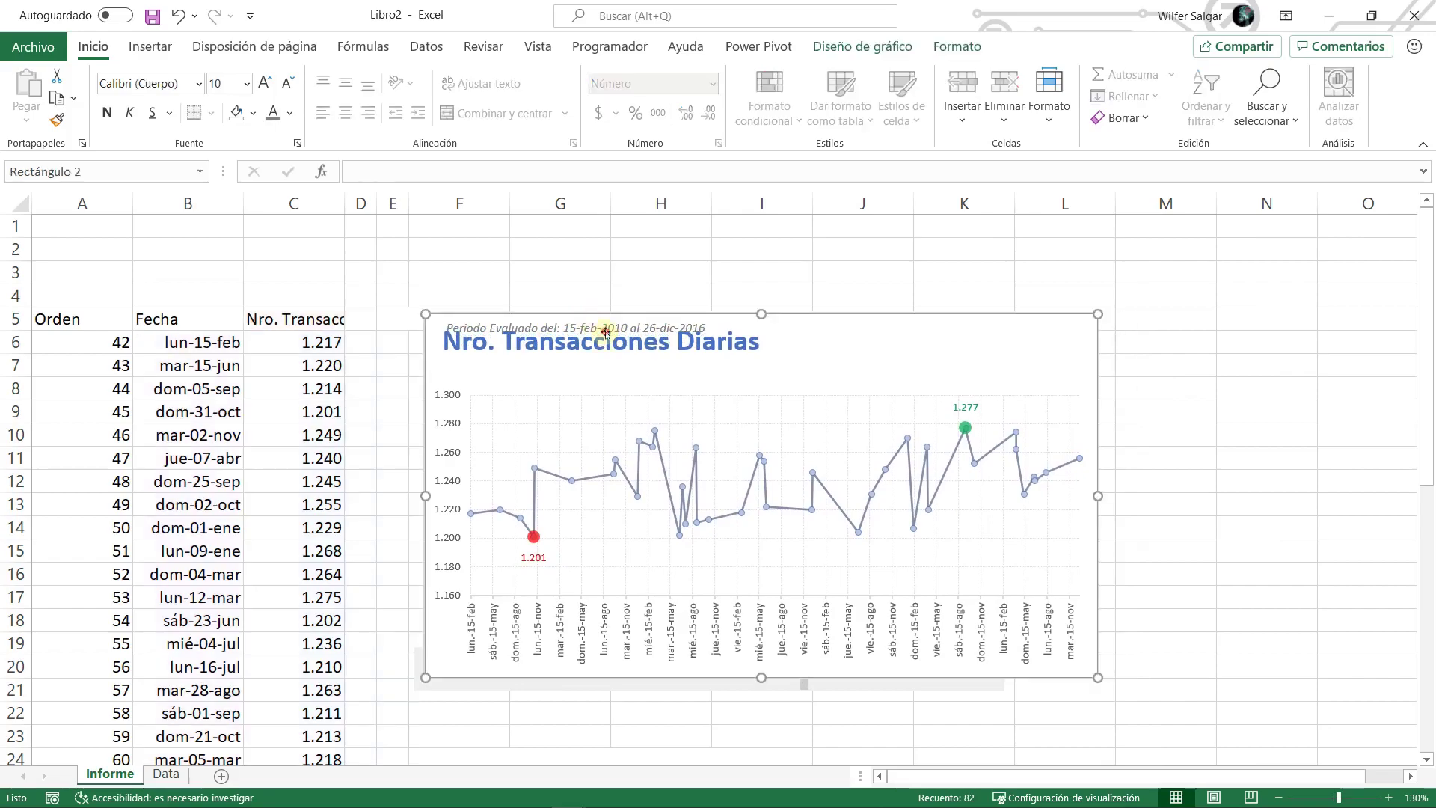
# - Move the period text back beneath the title of the relocated chart
pyautogui.click(607, 328)
pyautogui.moveTo(769, 337); pyautogui.dragTo(763, 385)
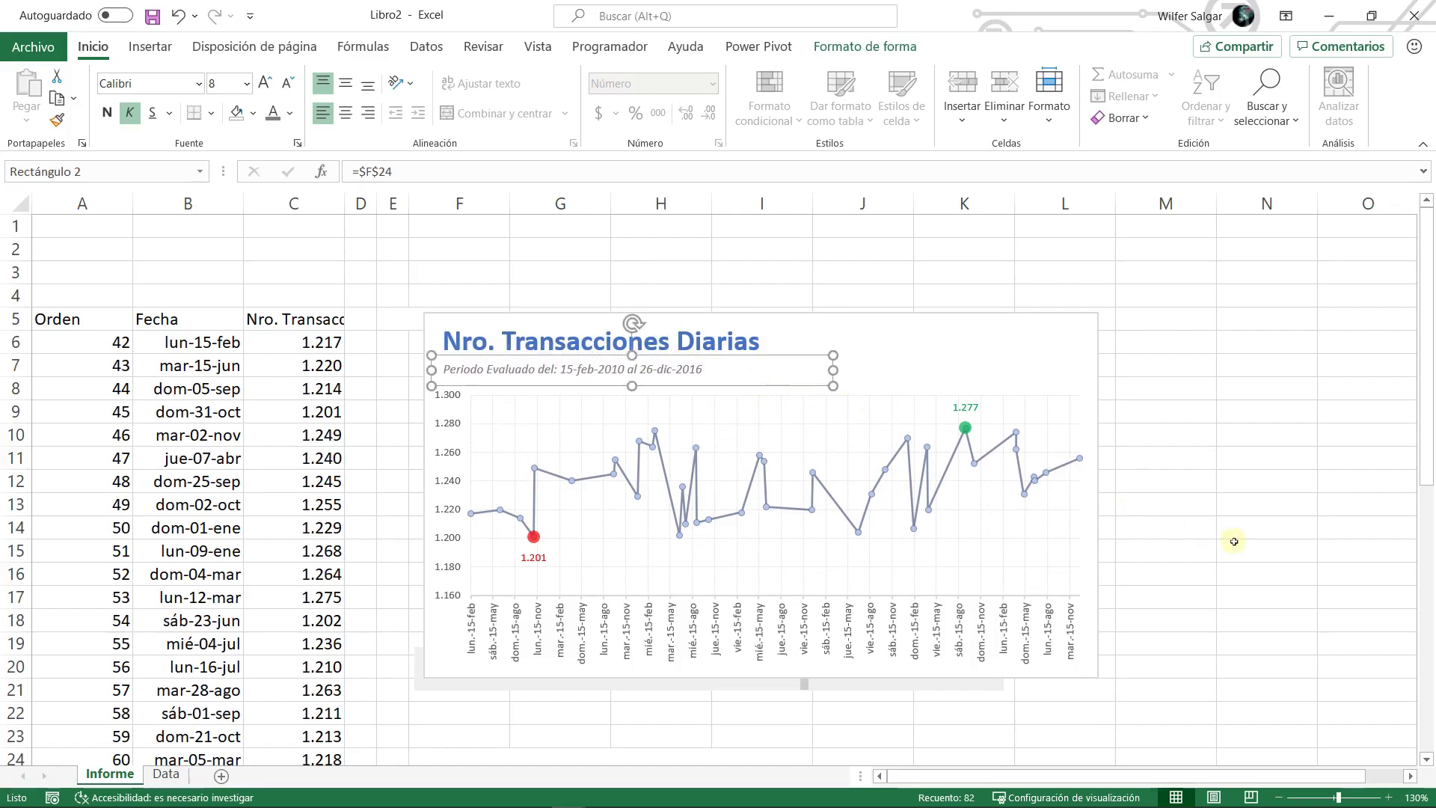
pyautogui.click(1235, 540)
# - Move the scroll bar out from behind the chart to about row 23, leaving a gap beneath the chart
pyautogui.rightClick(844, 692)
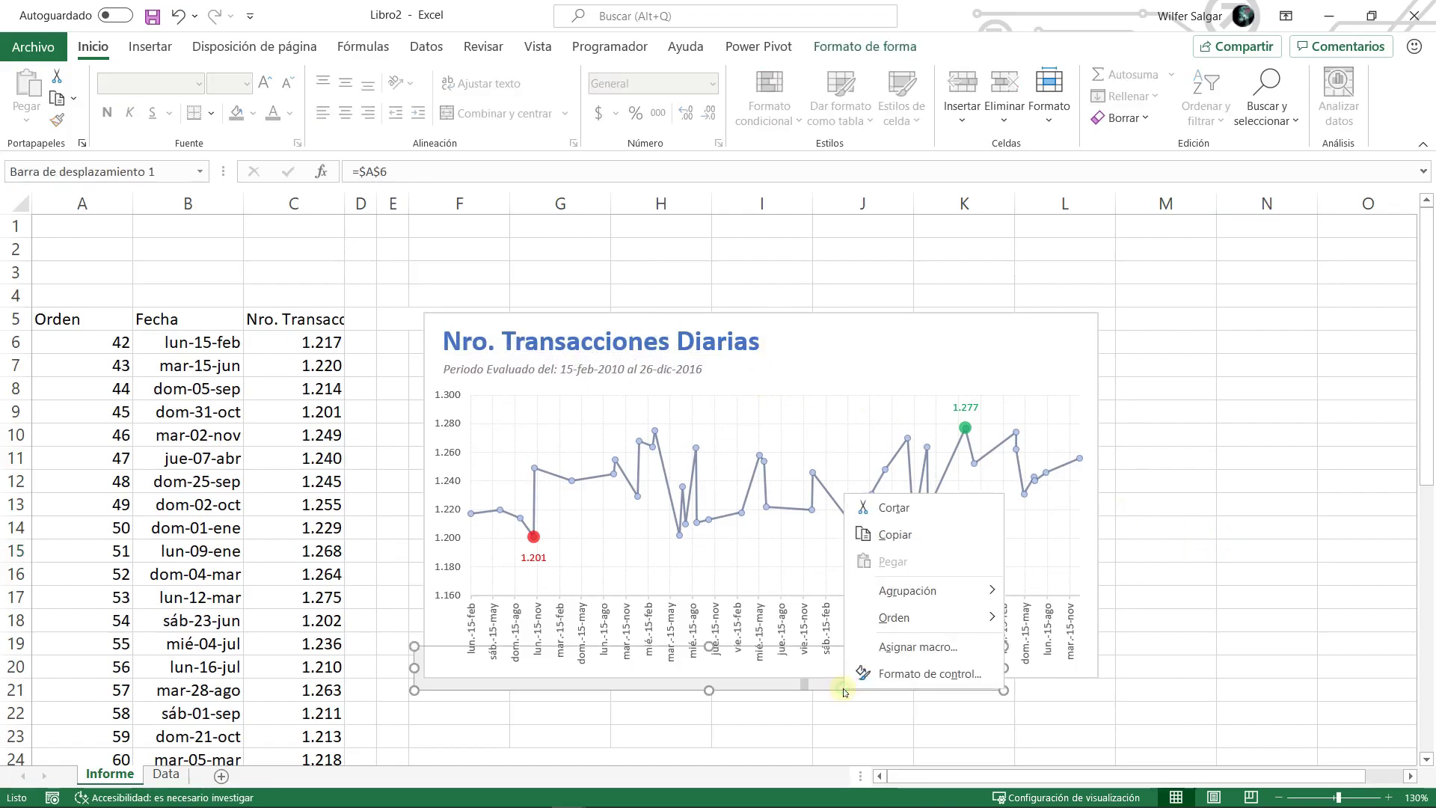
pyautogui.click(685, 688)
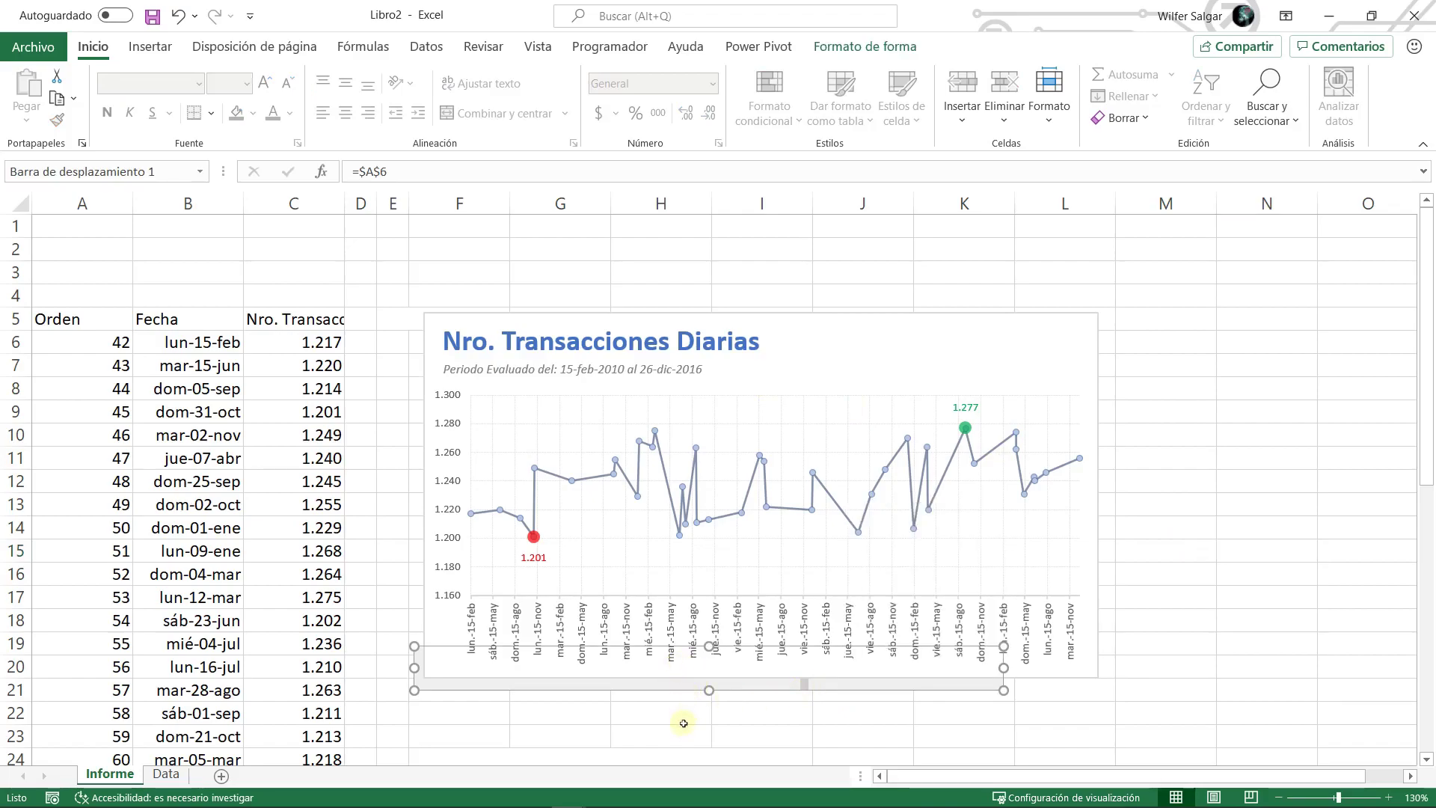
pyautogui.moveTo(663, 690); pyautogui.dragTo(650, 725)
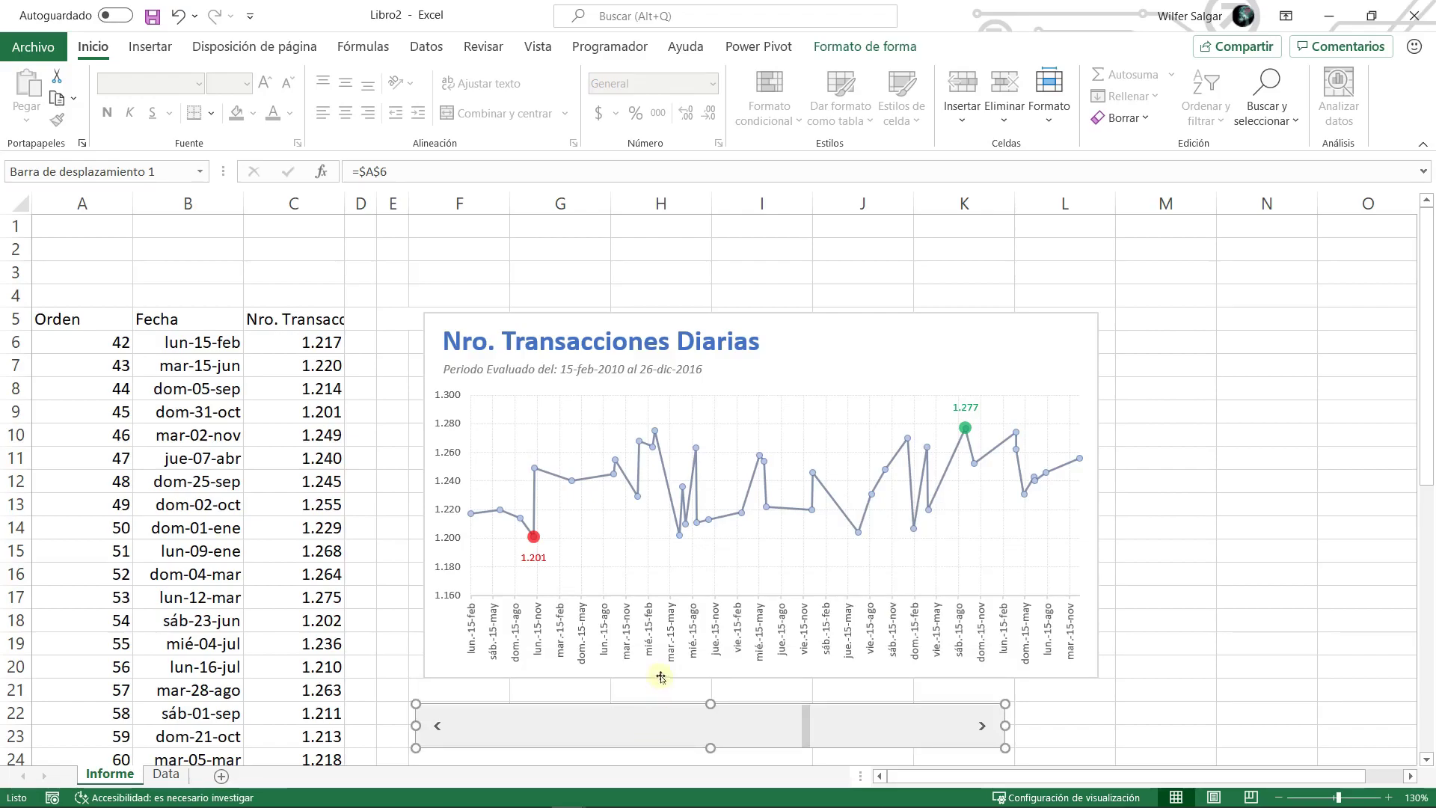
pyautogui.scroll(-2, 1136, 470)
pyautogui.moveTo(726, 572); pyautogui.dragTo(738, 622)
# - Extend the chart's lower edge down into row 22
pyautogui.click(761, 538)
pyautogui.moveTo(762, 538); pyautogui.dragTo(766, 574)
pyautogui.scroll(2, 876, 550)
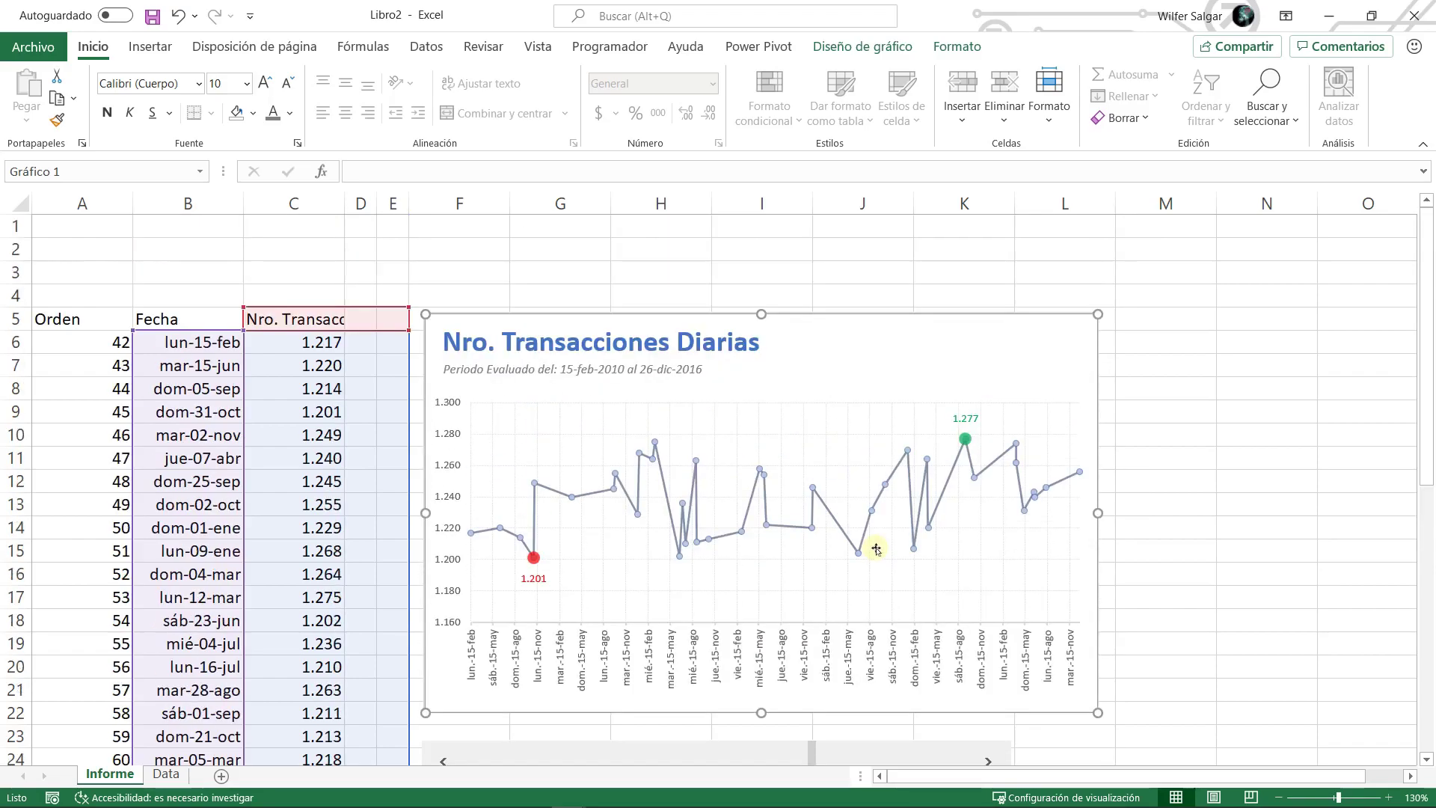
# - Stretch the chart's lower edge down to the end of row 22 and shift the plot area up, leaving space beneath the date axis
pyautogui.scroll(-1, 881, 482)
pyautogui.moveTo(762, 643); pyautogui.dragTo(758, 655)
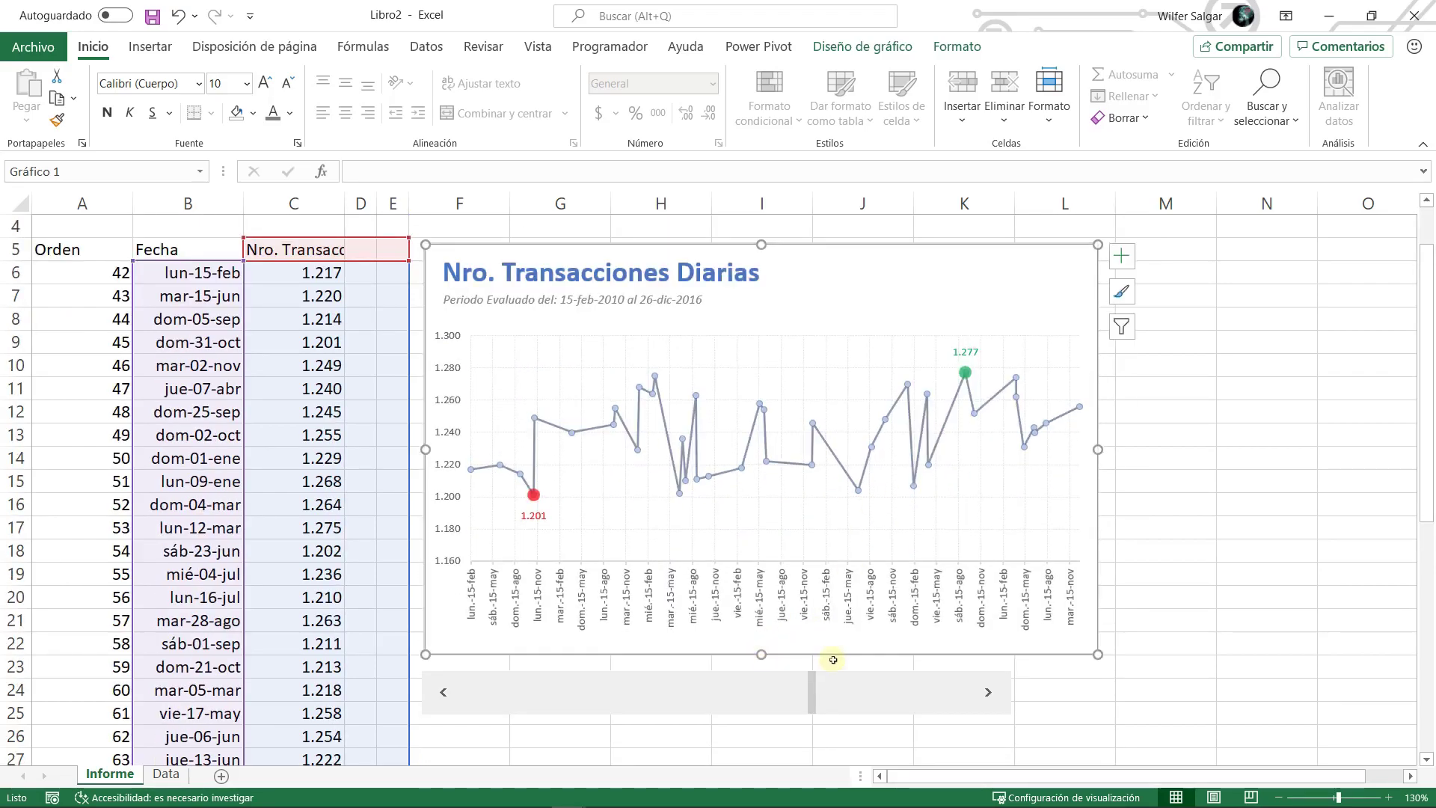
pyautogui.click(728, 355)
pyautogui.moveTo(728, 352); pyautogui.dragTo(729, 341)
pyautogui.moveTo(779, 551); pyautogui.dragTo(782, 542)
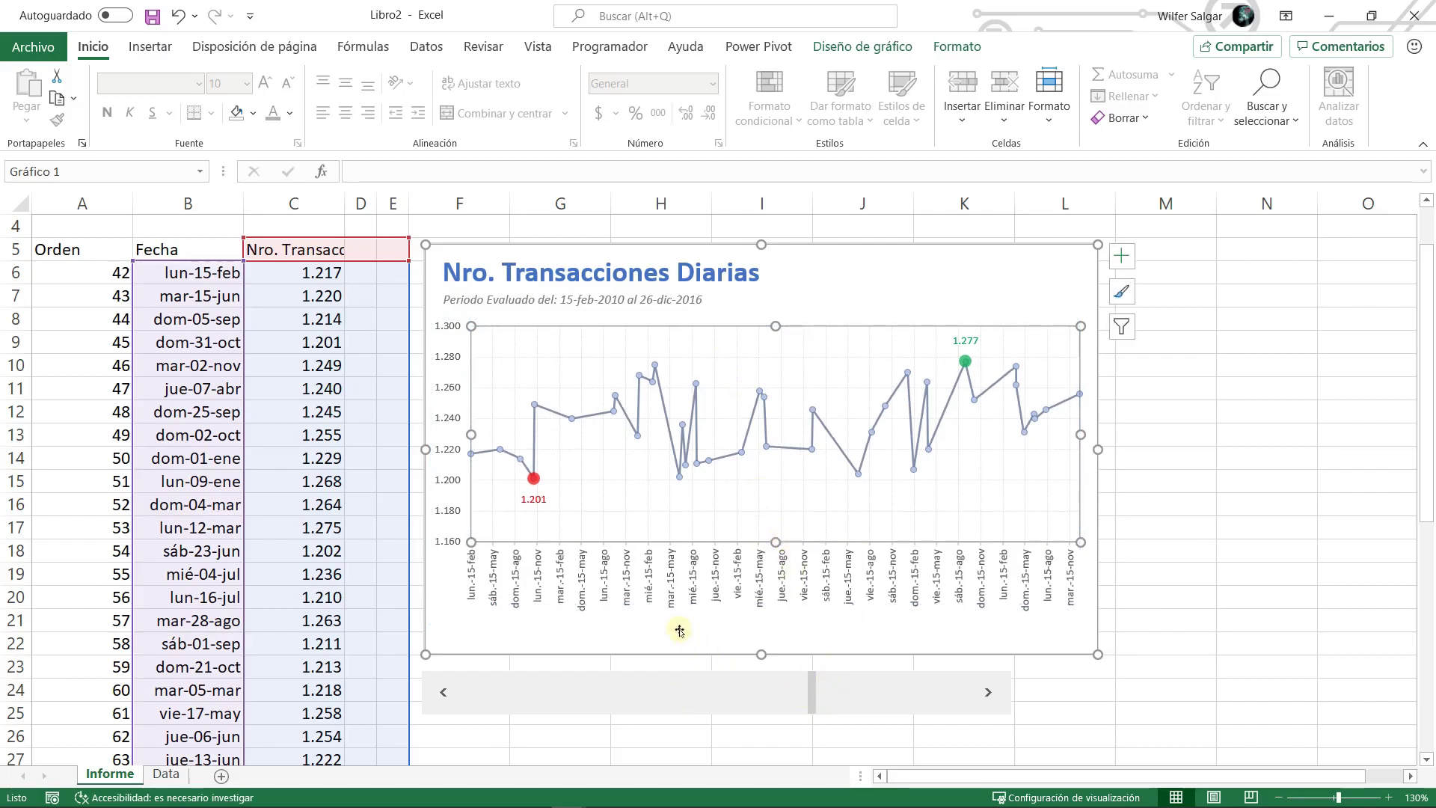
pyautogui.click(149, 253)
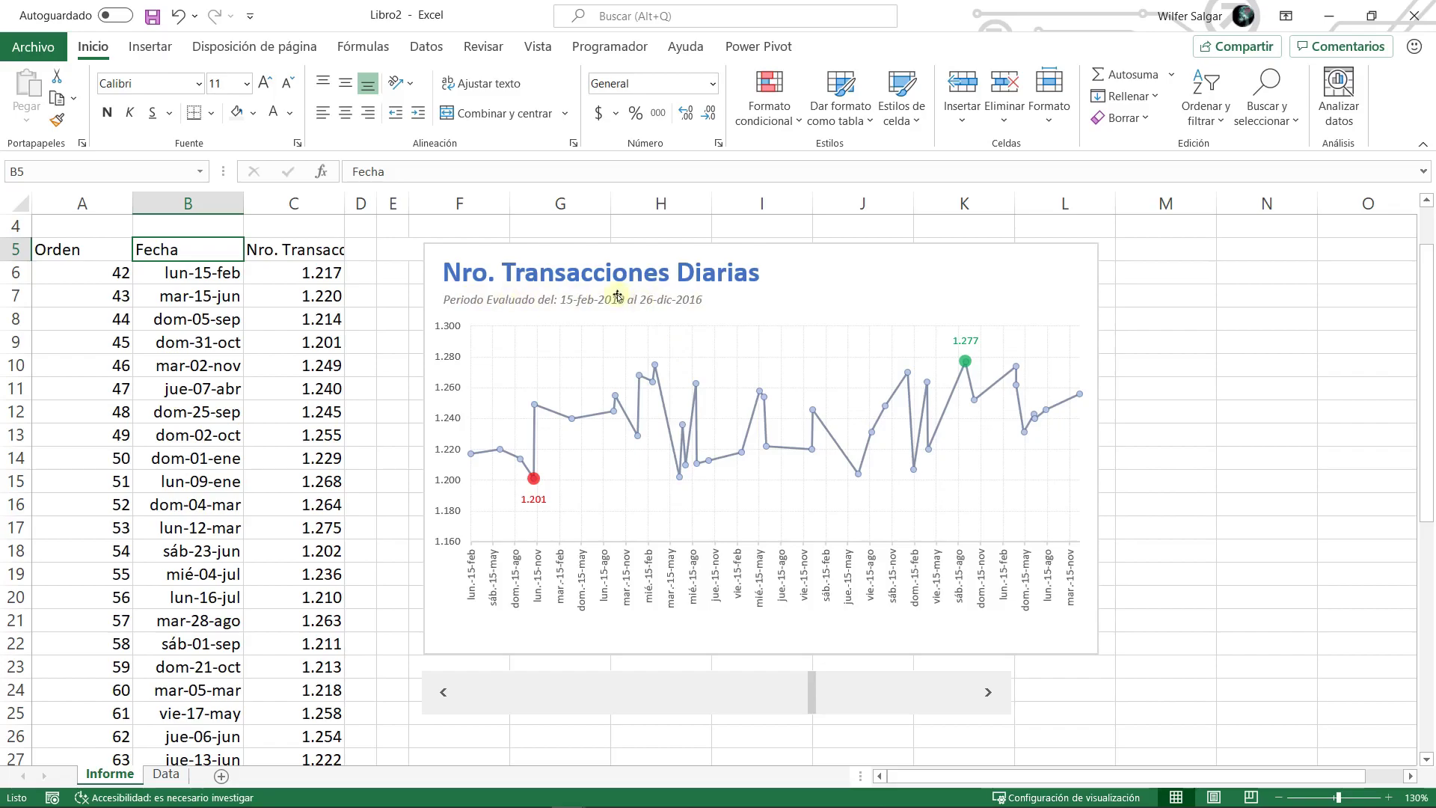
# - Move the scroll bar slightly down to rows 24–25 and send the chart to the back of the stacking order
pyautogui.rightClick(741, 694)
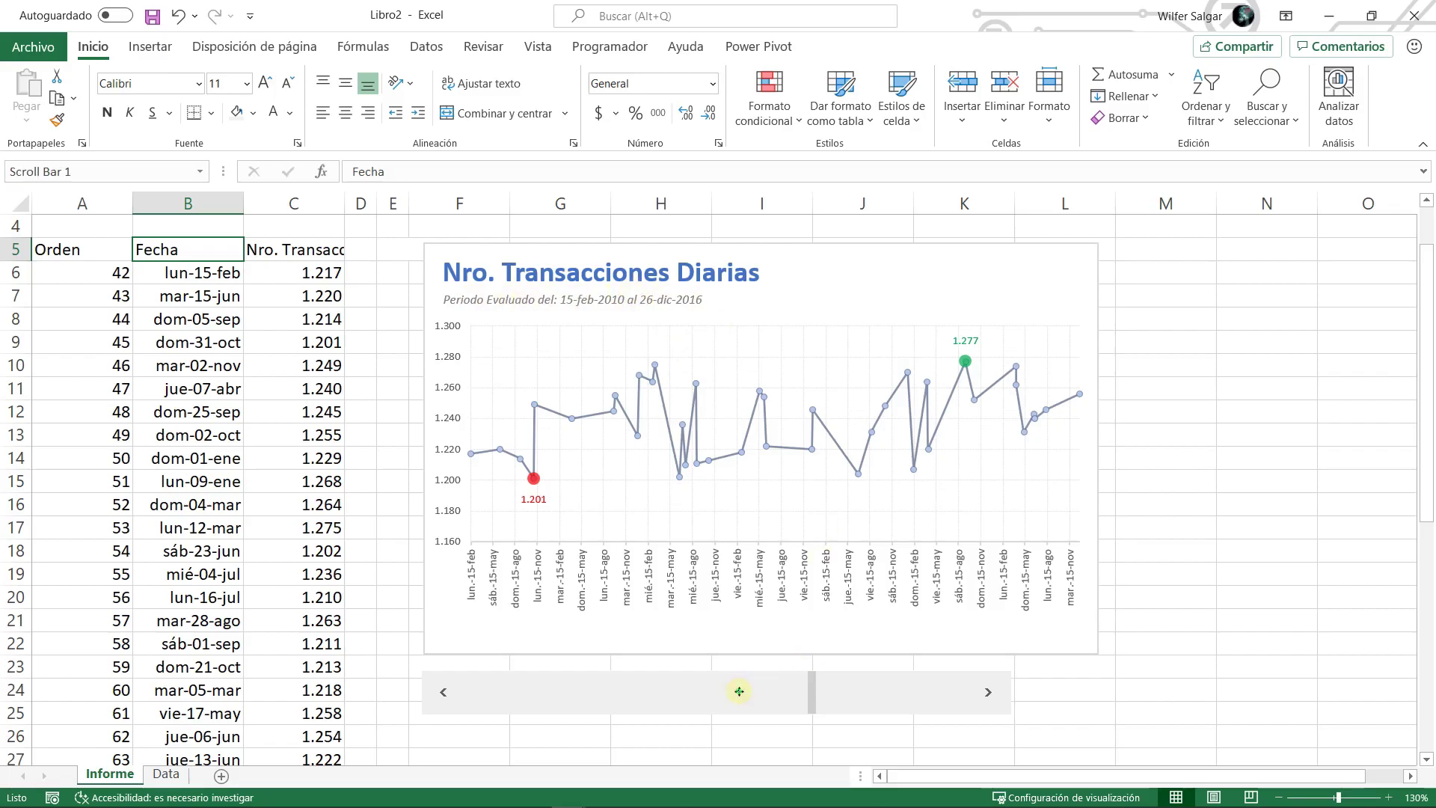
pyautogui.click(686, 698)
pyautogui.moveTo(671, 690)
pyautogui.mouseDown()
pyautogui.moveTo(709, 664)
pyautogui.moveTo(687, 645)
pyautogui.moveTo(675, 713)
pyautogui.mouseUp()
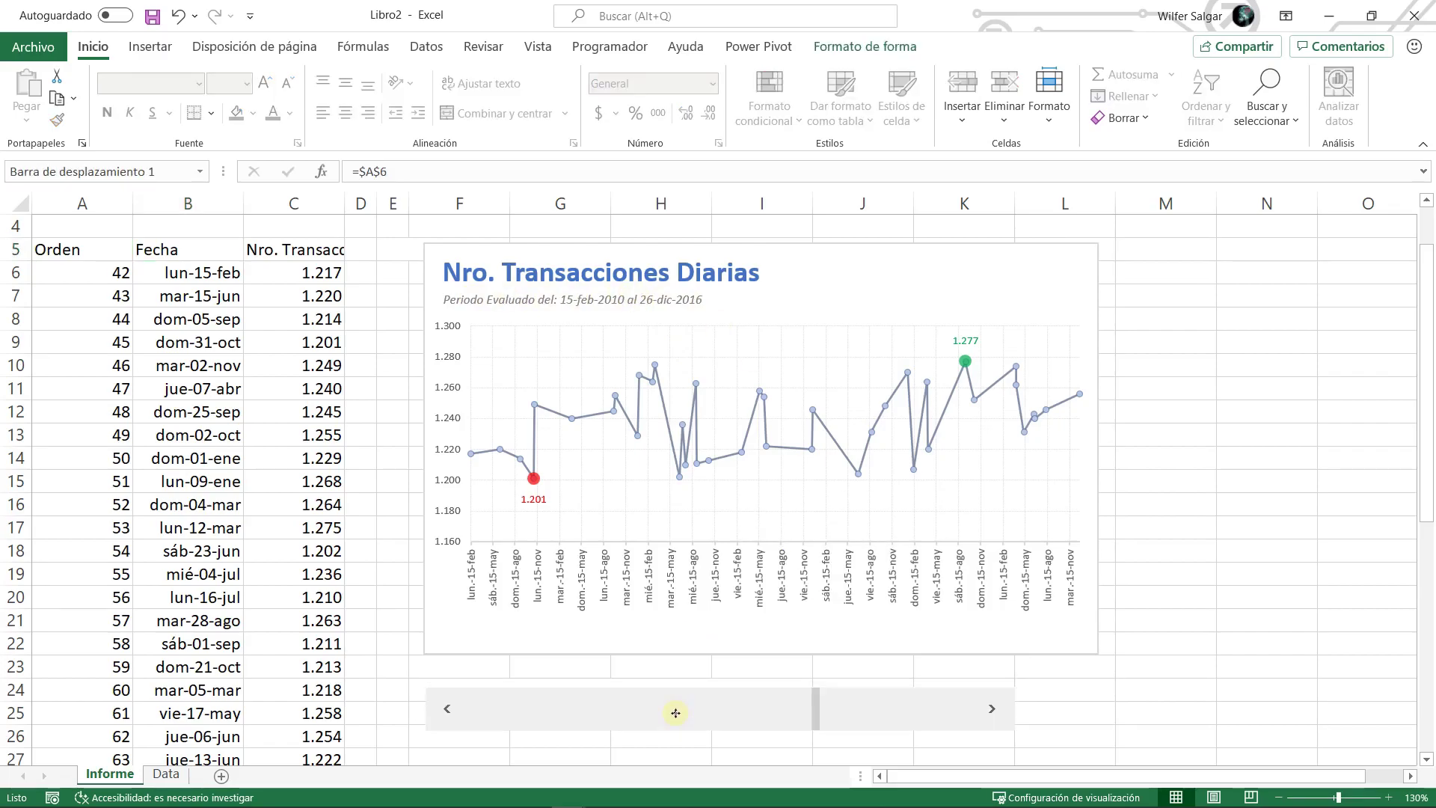
pyautogui.rightClick(675, 713)
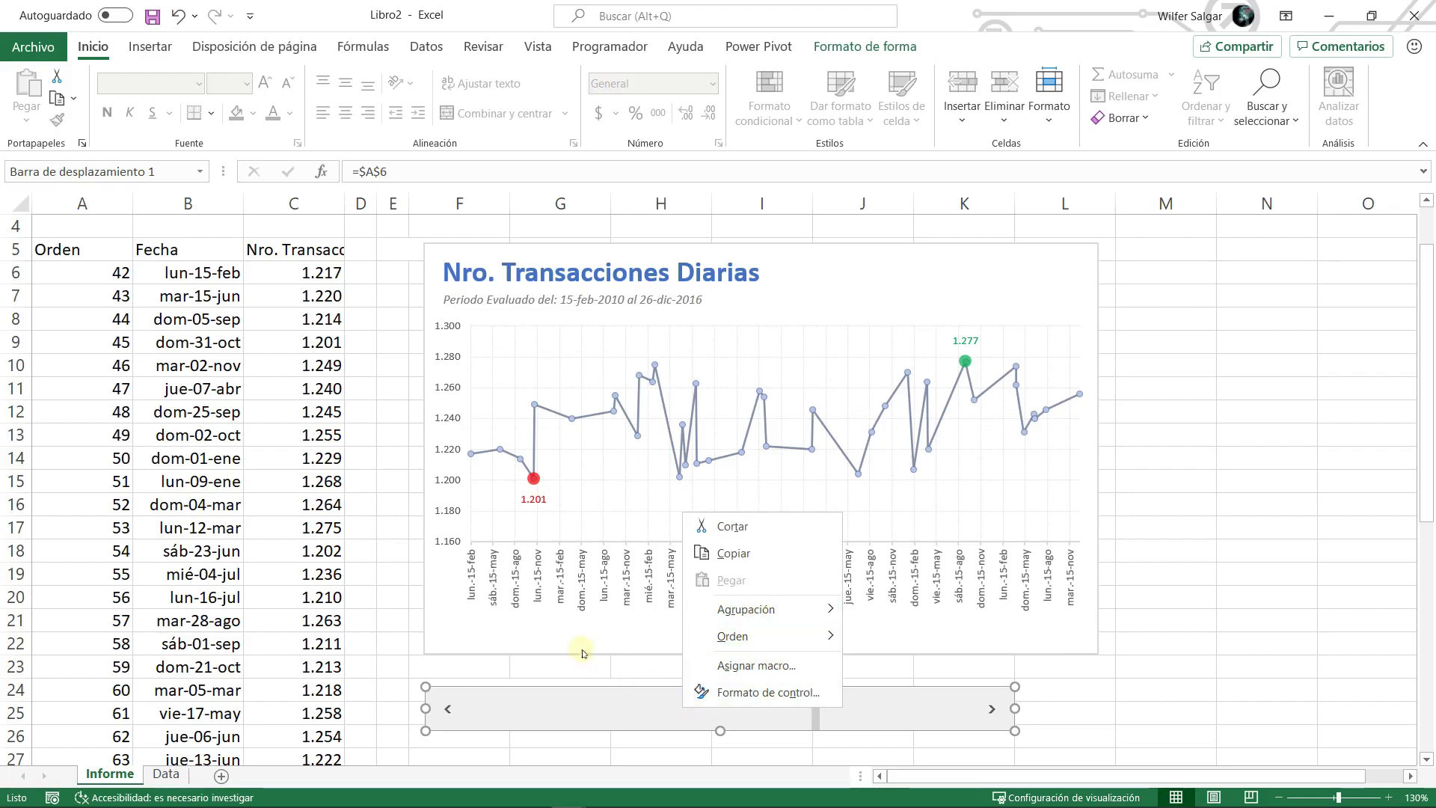
pyautogui.click(523, 632)
pyautogui.click(513, 632)
pyautogui.rightClick(517, 635)
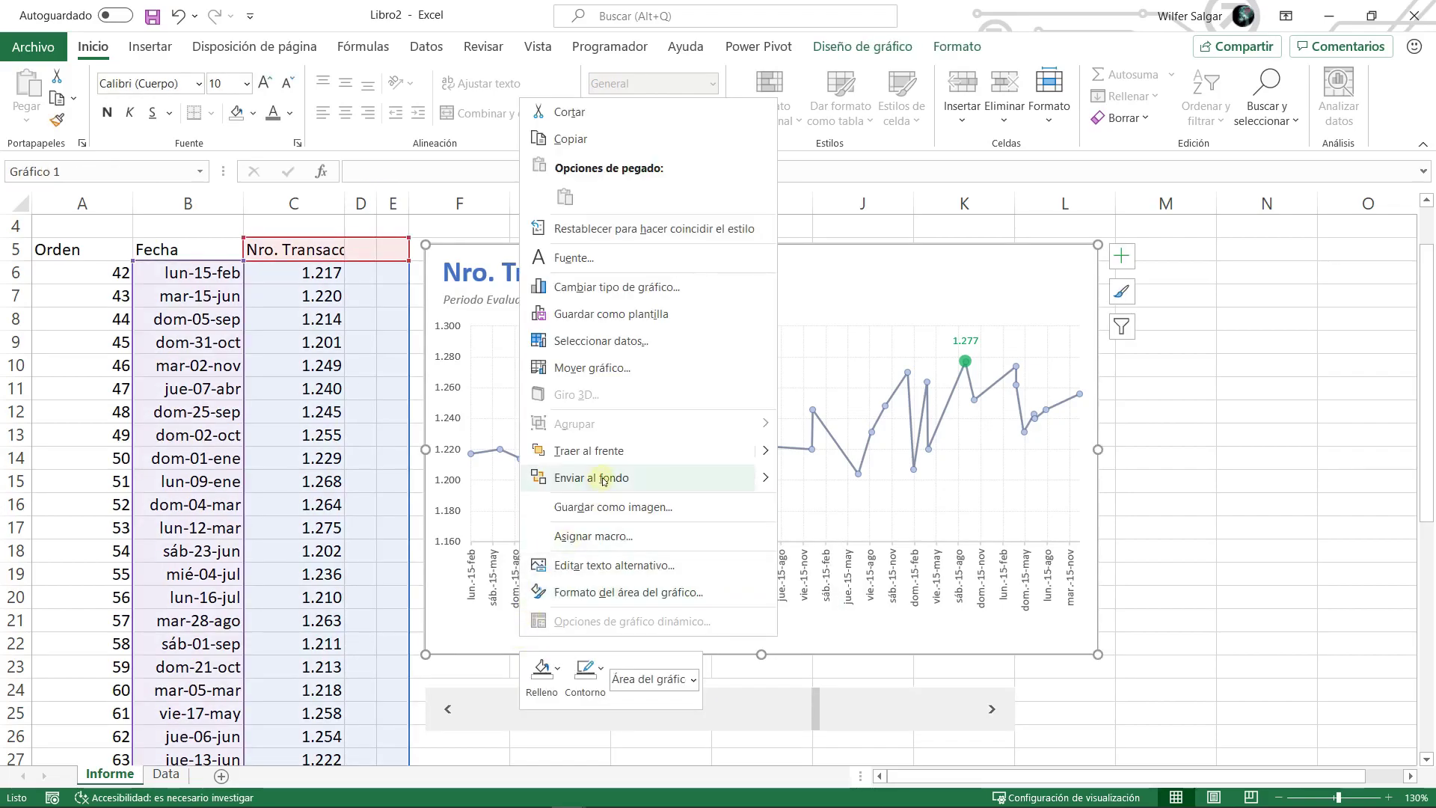
pyautogui.click(686, 478)
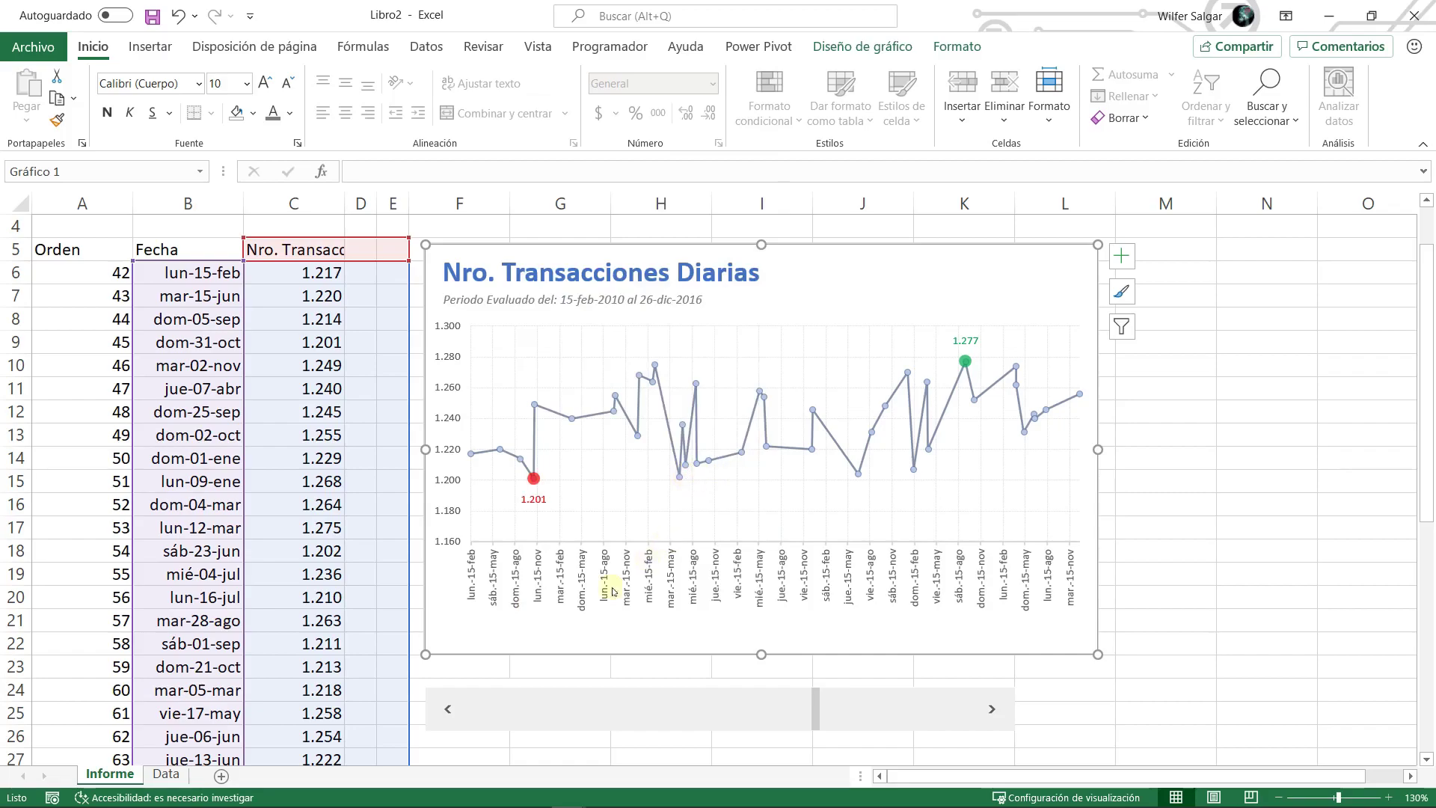
# - Place the scroll bar over the blank strip beneath the date axis, make it thinner and widen it to the chart's full width
pyautogui.keyDown('ctrl'); pyautogui.click(596, 709); pyautogui.keyUp('ctrl')
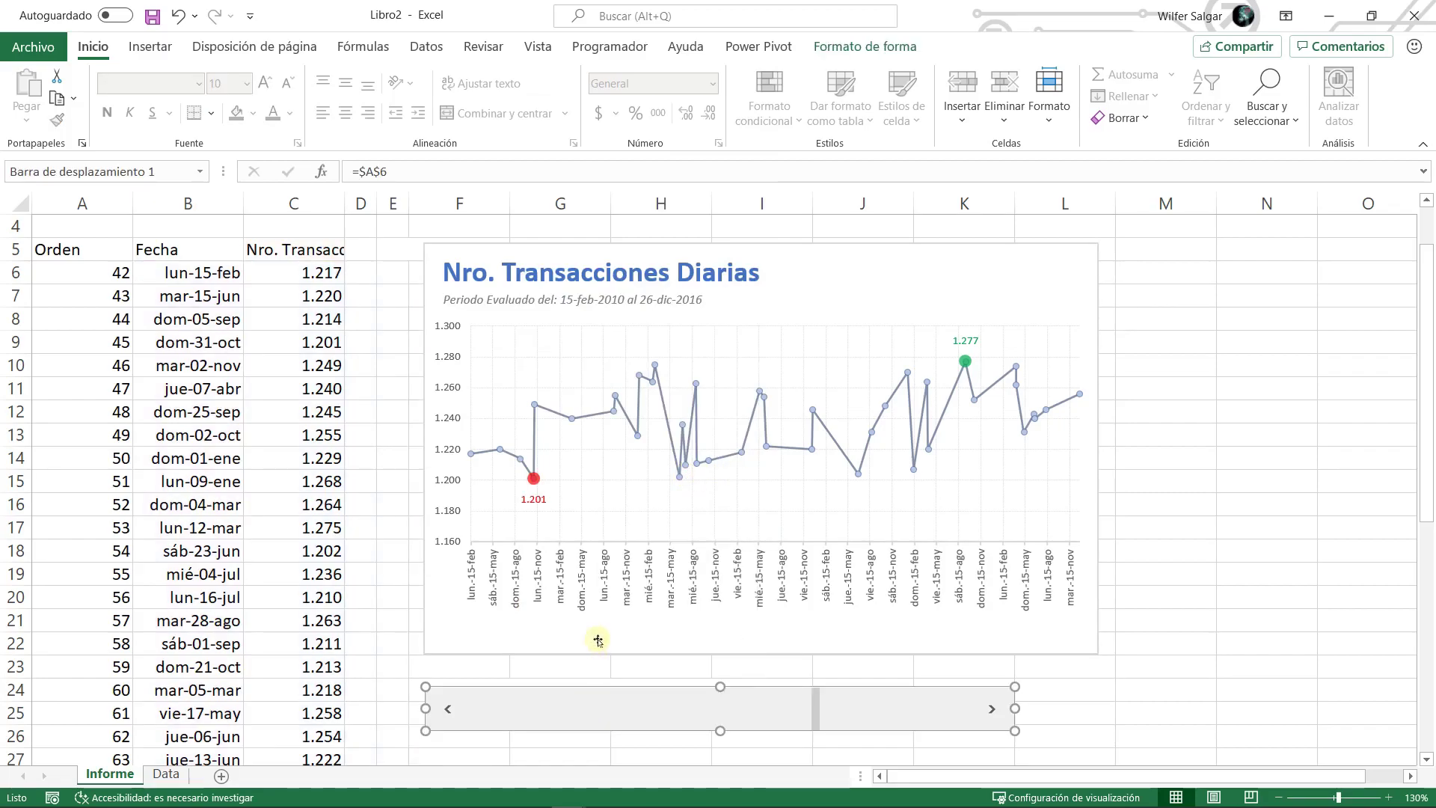
pyautogui.moveTo(594, 692); pyautogui.dragTo(587, 631)
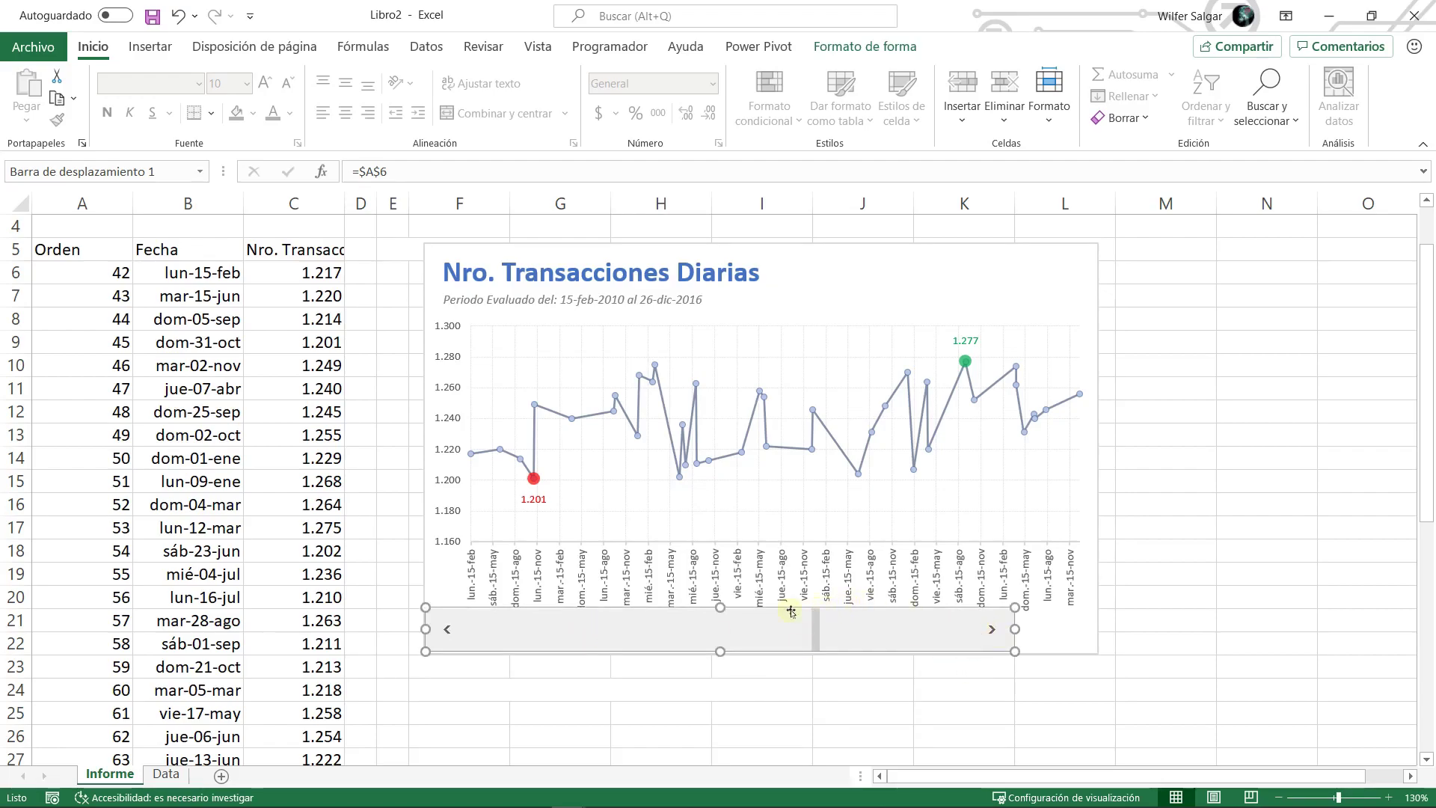
pyautogui.moveTo(723, 606); pyautogui.dragTo(723, 624)
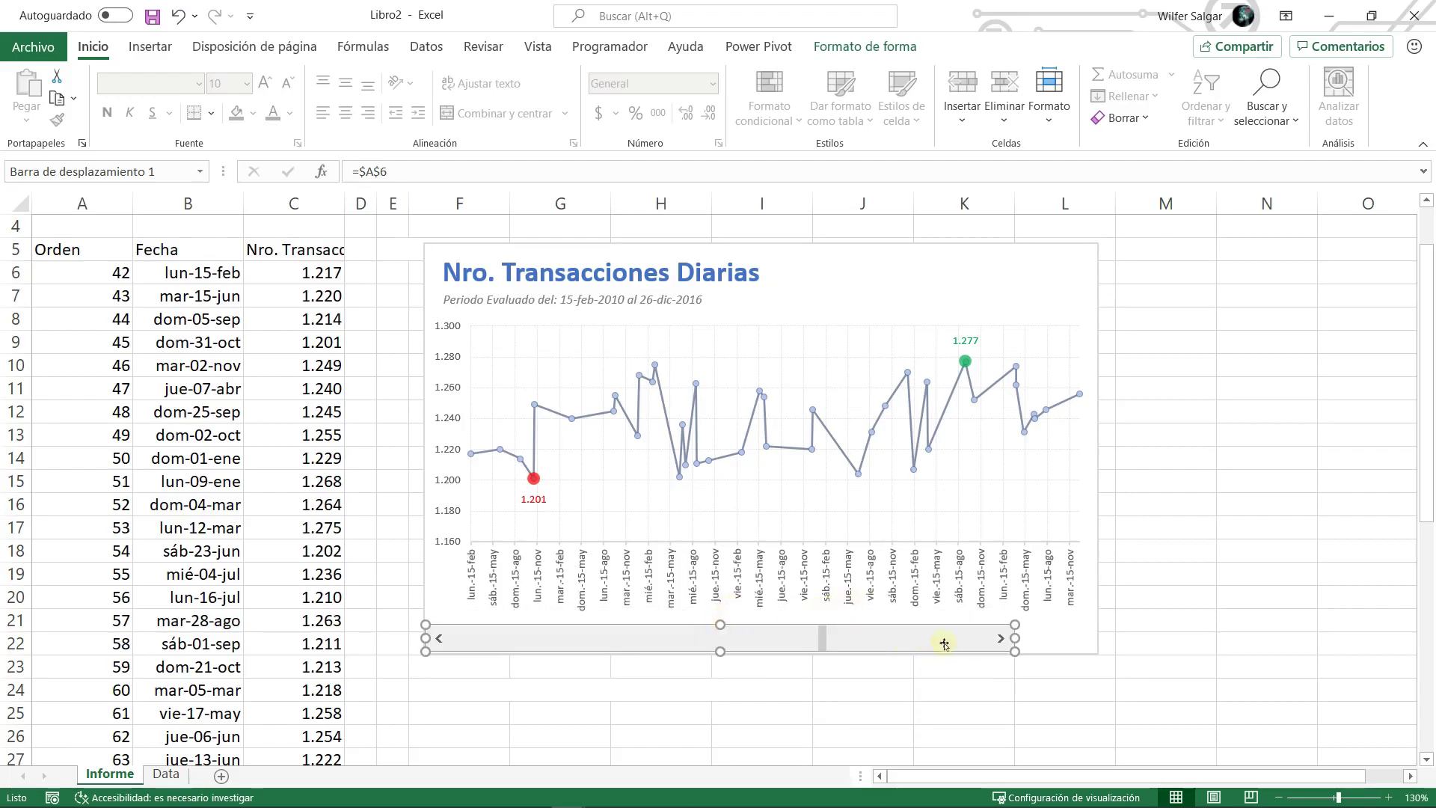
pyautogui.moveTo(1010, 639); pyautogui.dragTo(1096, 640)
pyautogui.click(1105, 707)
# - Nudge the scroll bar down onto the chart's lower border and align its left end with the chart's left edge
pyautogui.rightClick(620, 637)
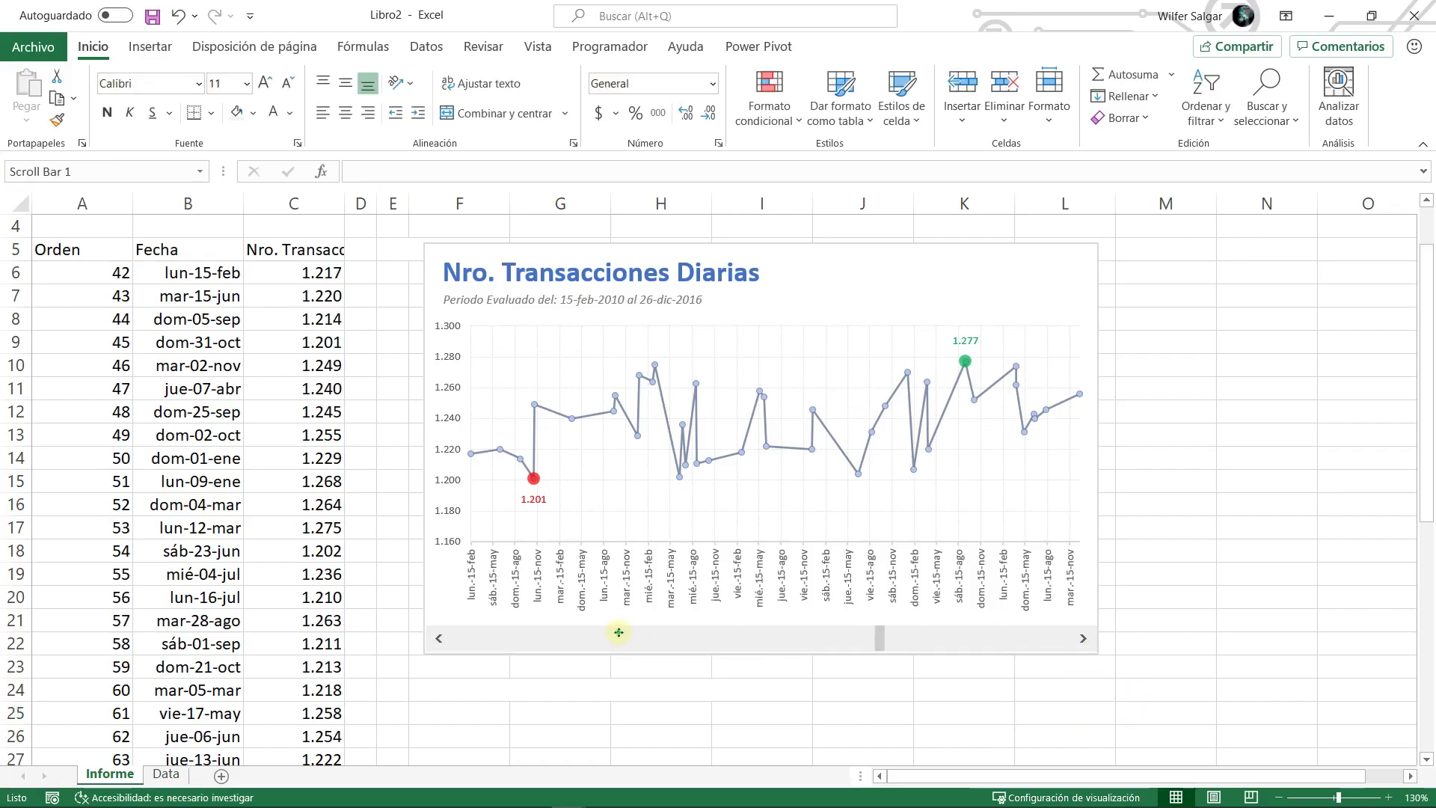
pyautogui.press('Down')
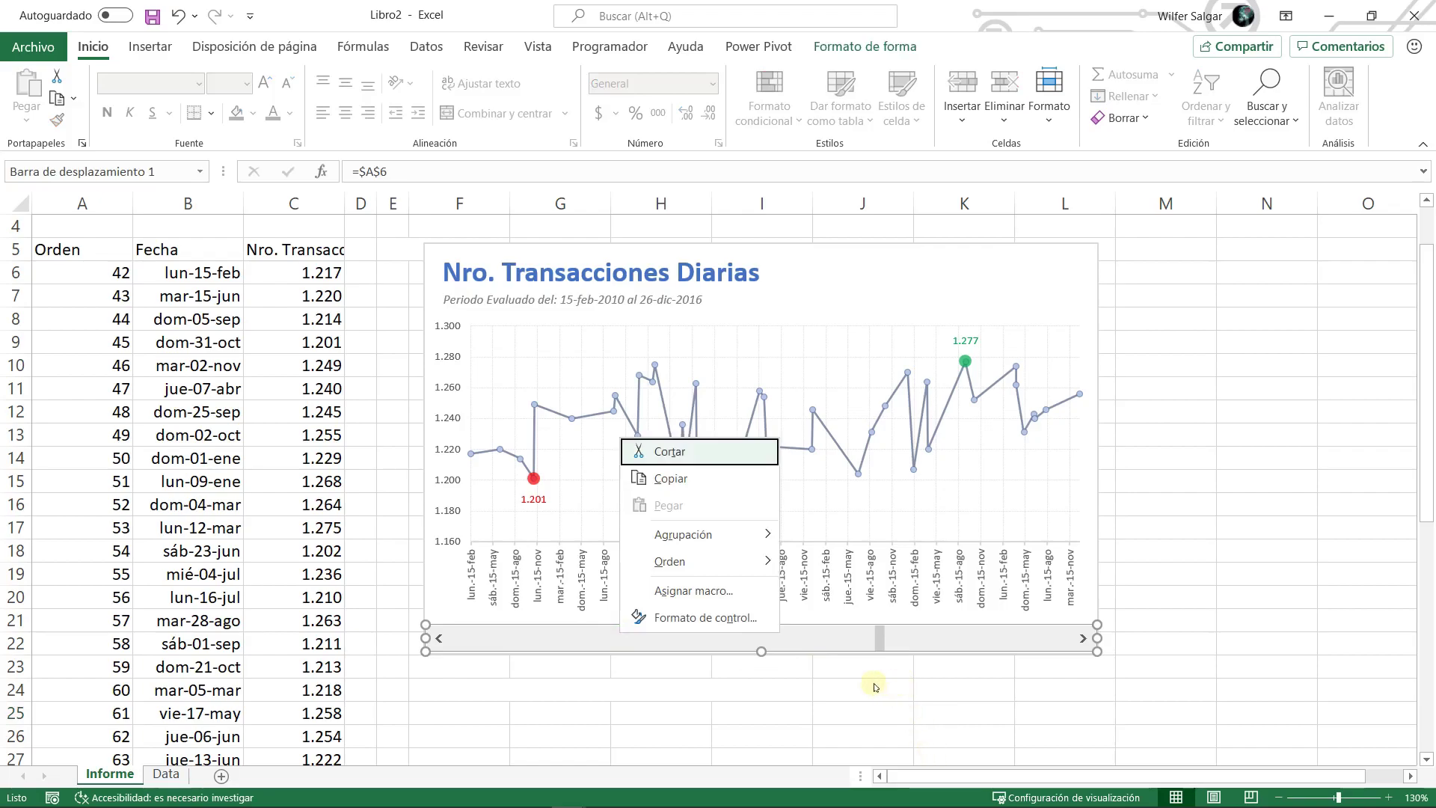
pyautogui.press('Escape')
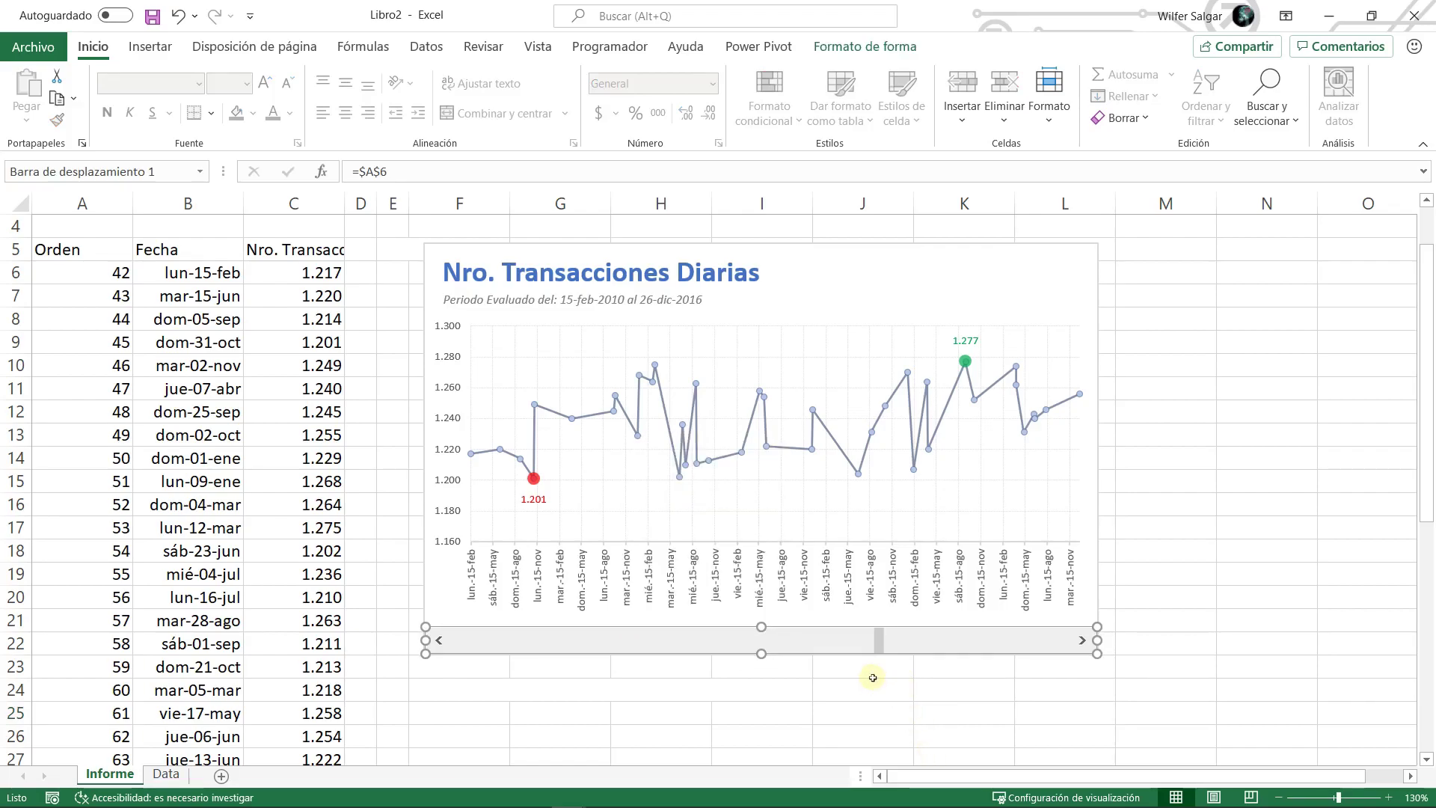
pyautogui.click(873, 677)
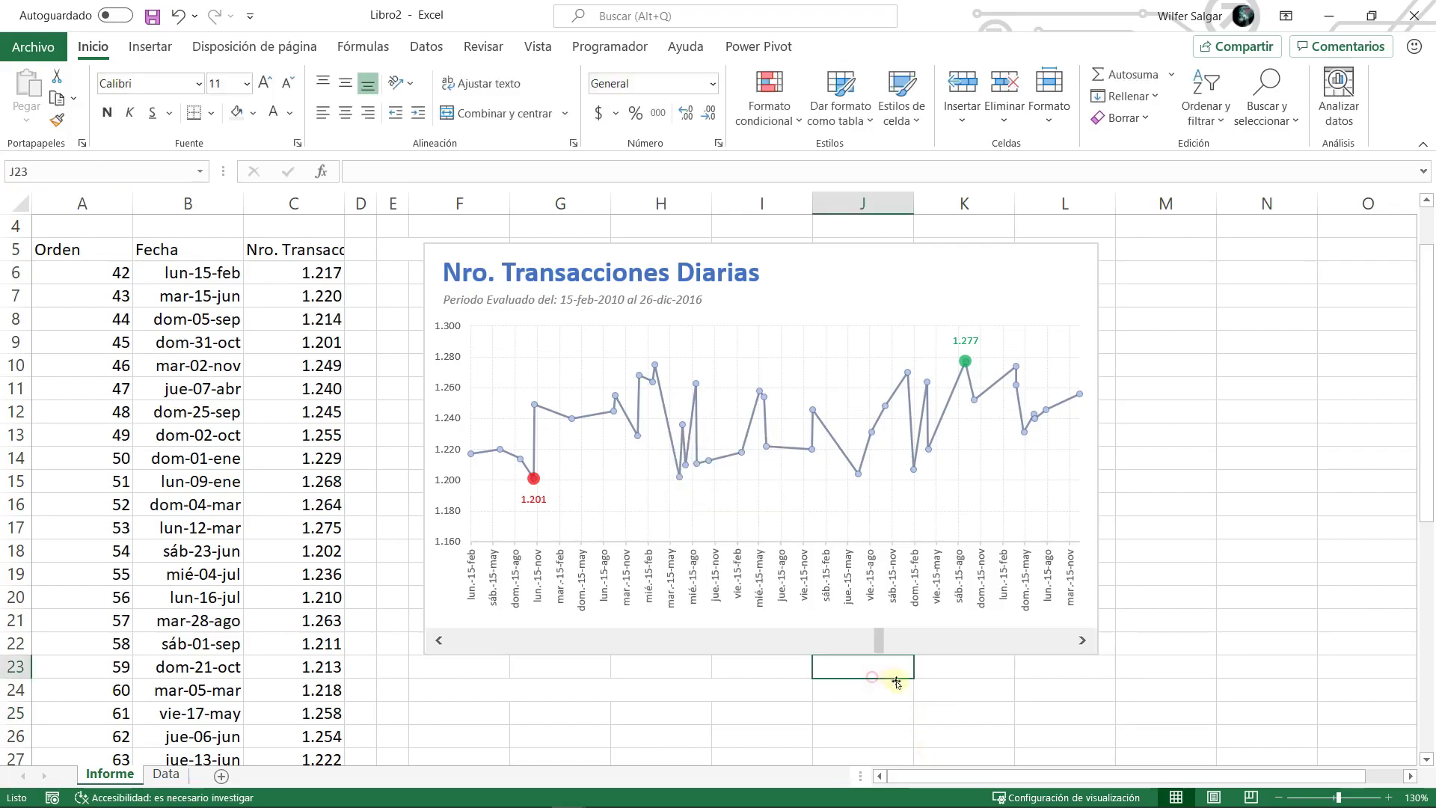
pyautogui.rightClick(490, 643)
pyautogui.press('Escape')
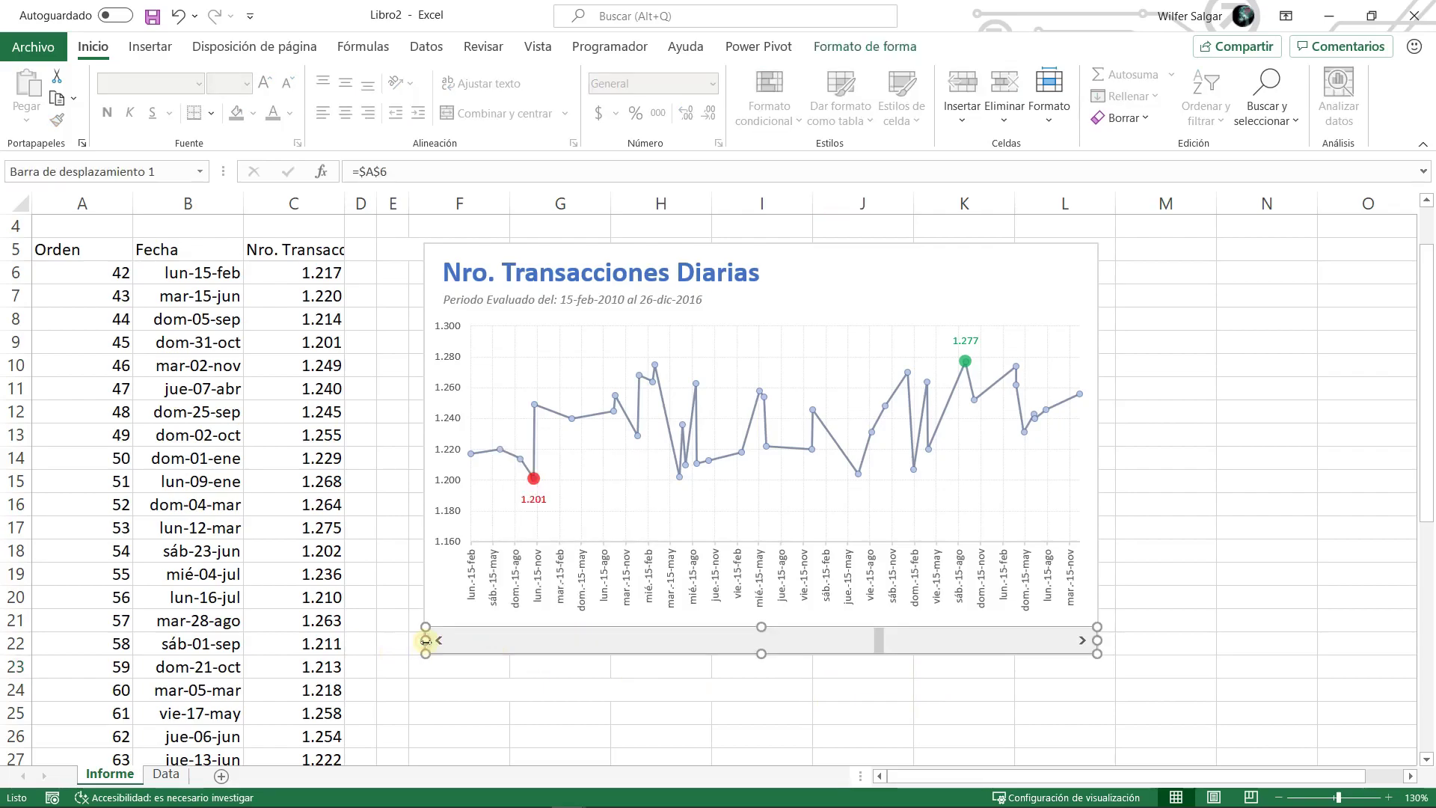
pyautogui.moveTo(425, 641); pyautogui.dragTo(422, 642)
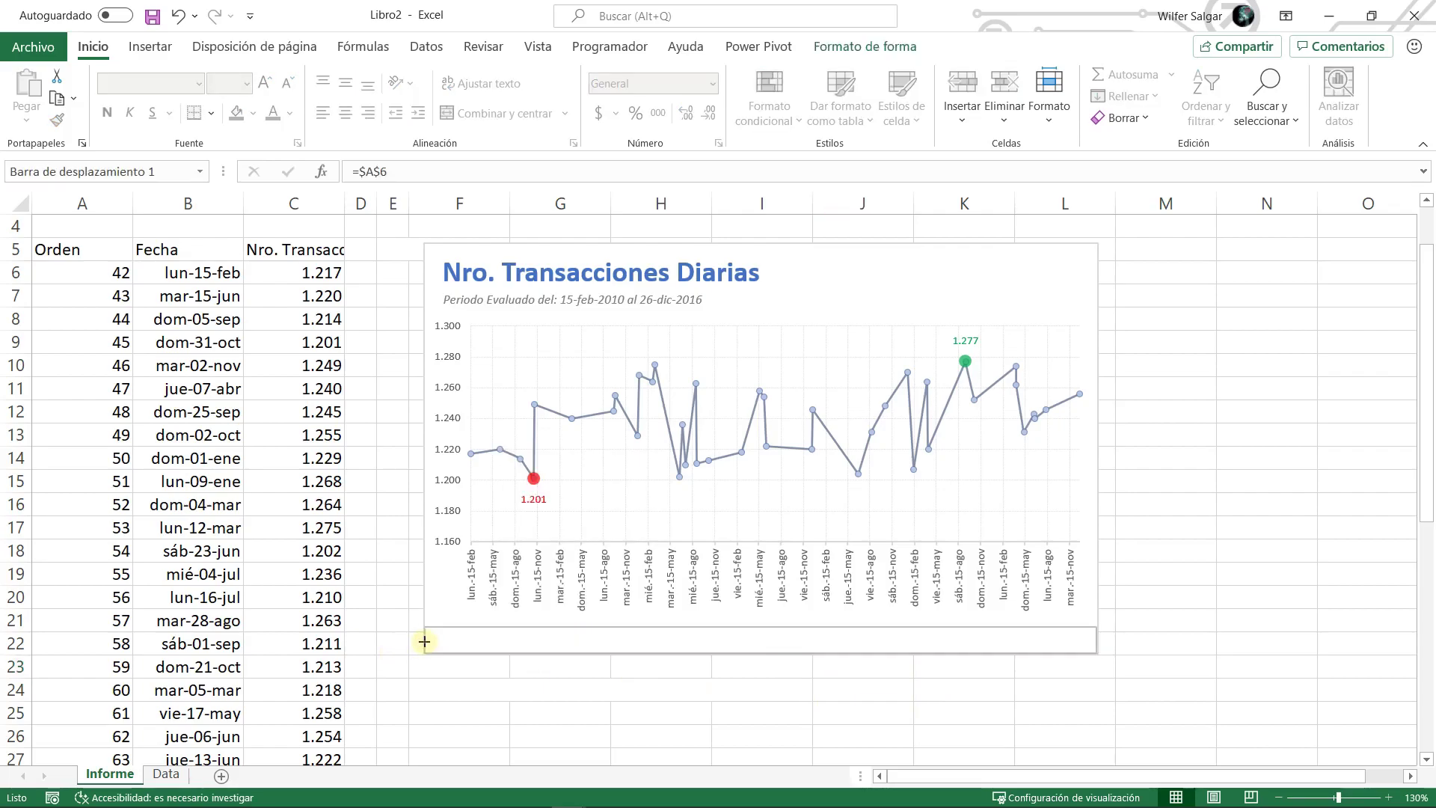
pyautogui.click(471, 683)
# - Use the chart's scroll bar to go back to earlier records until the list starts at order 32
pyautogui.scroll(1, 599, 685)
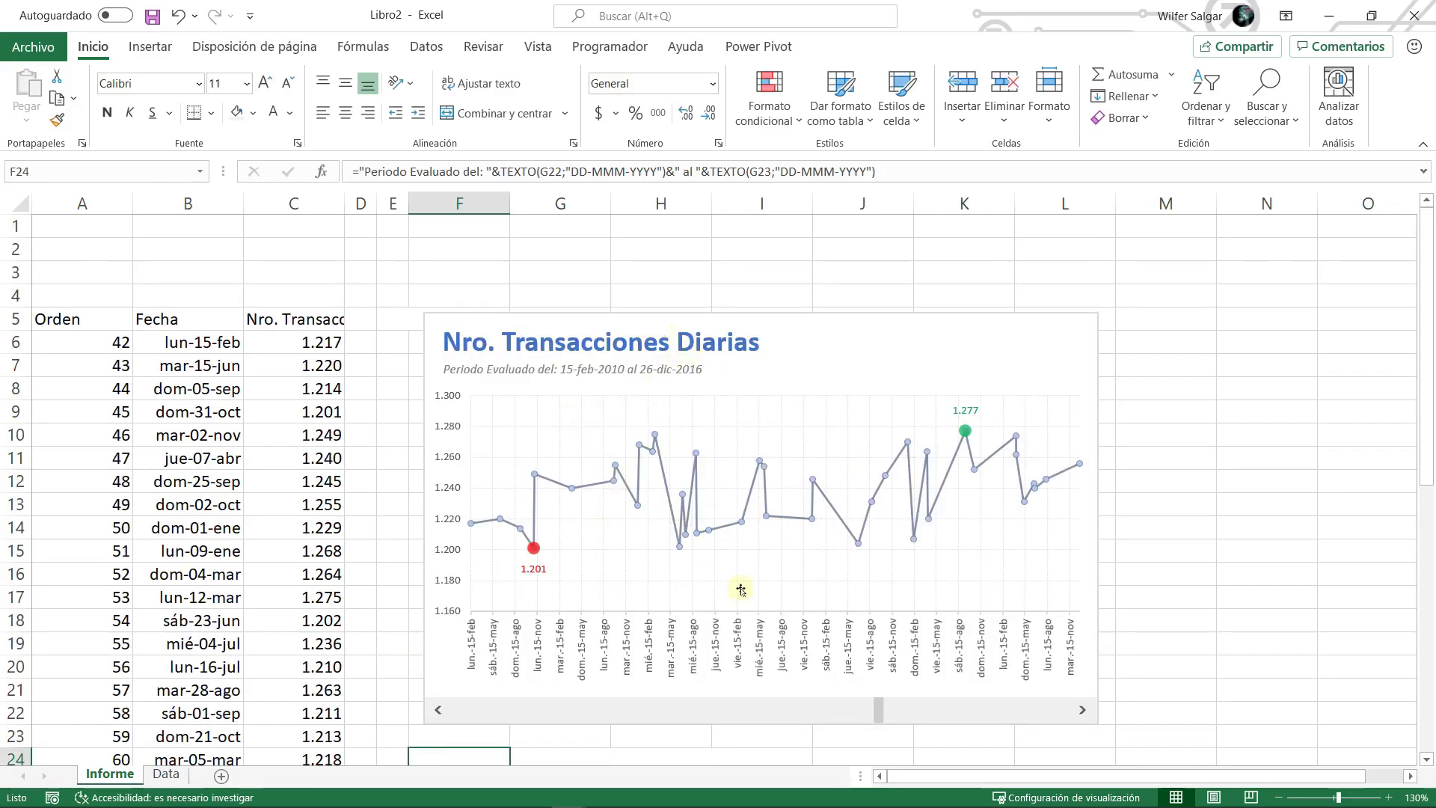
pyautogui.moveTo(439, 711); pyautogui.dragTo(439, 710)
pyautogui.click(438, 711)
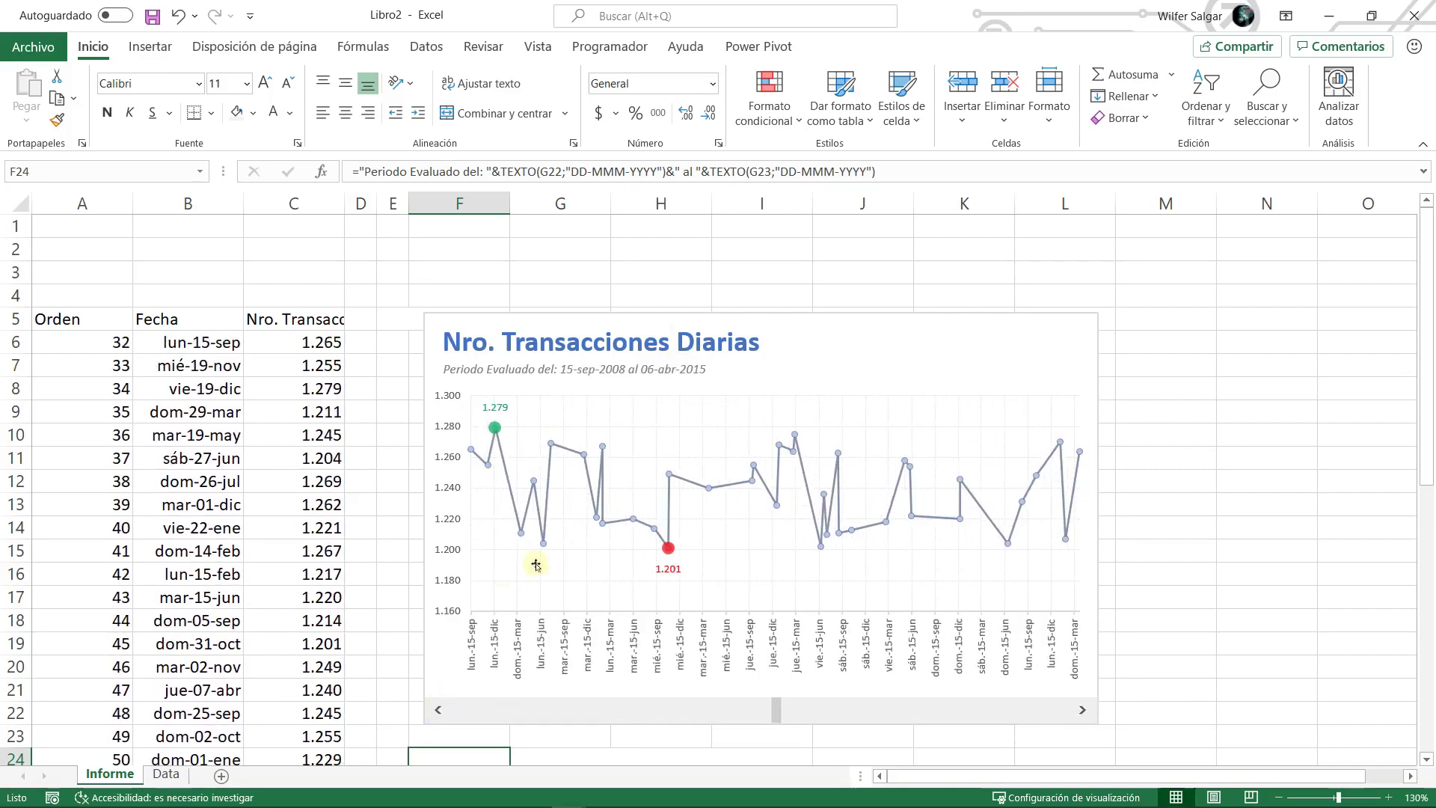
pyautogui.click(774, 320)
pyautogui.click(673, 377)
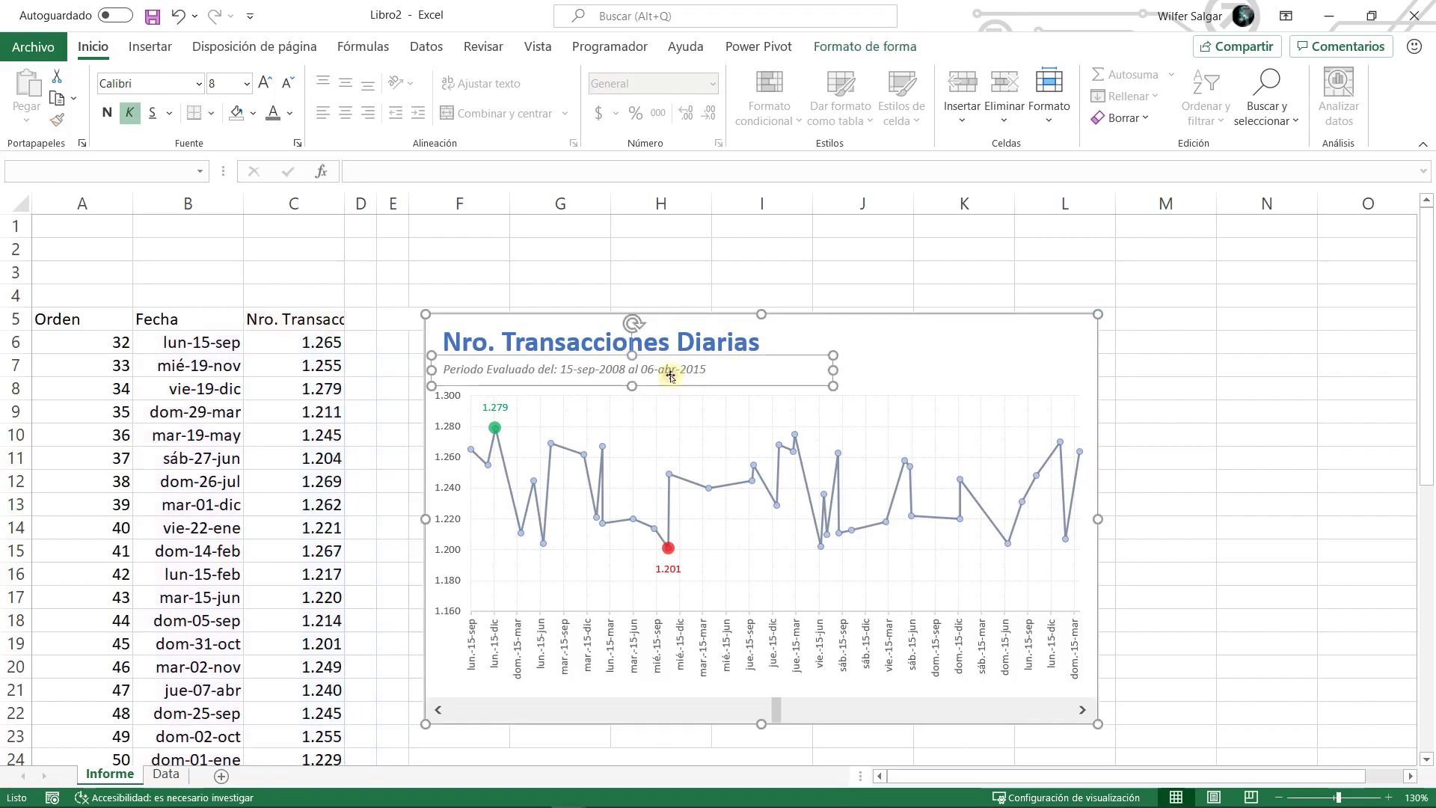
pyautogui.click(1138, 304)
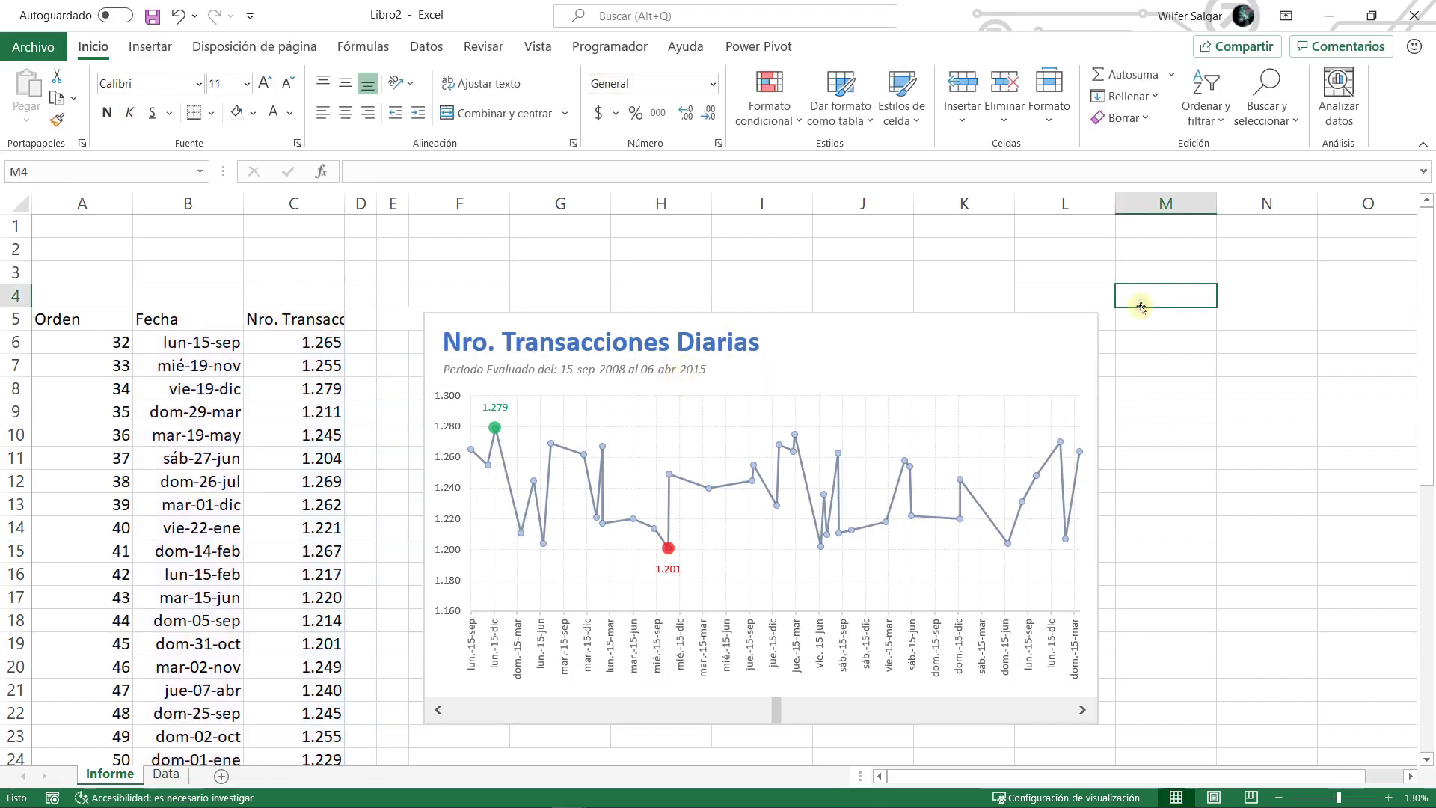
# - Group the period text, the chart and the scroll bar into one object and shift it slightly left
pyautogui.click(592, 369)
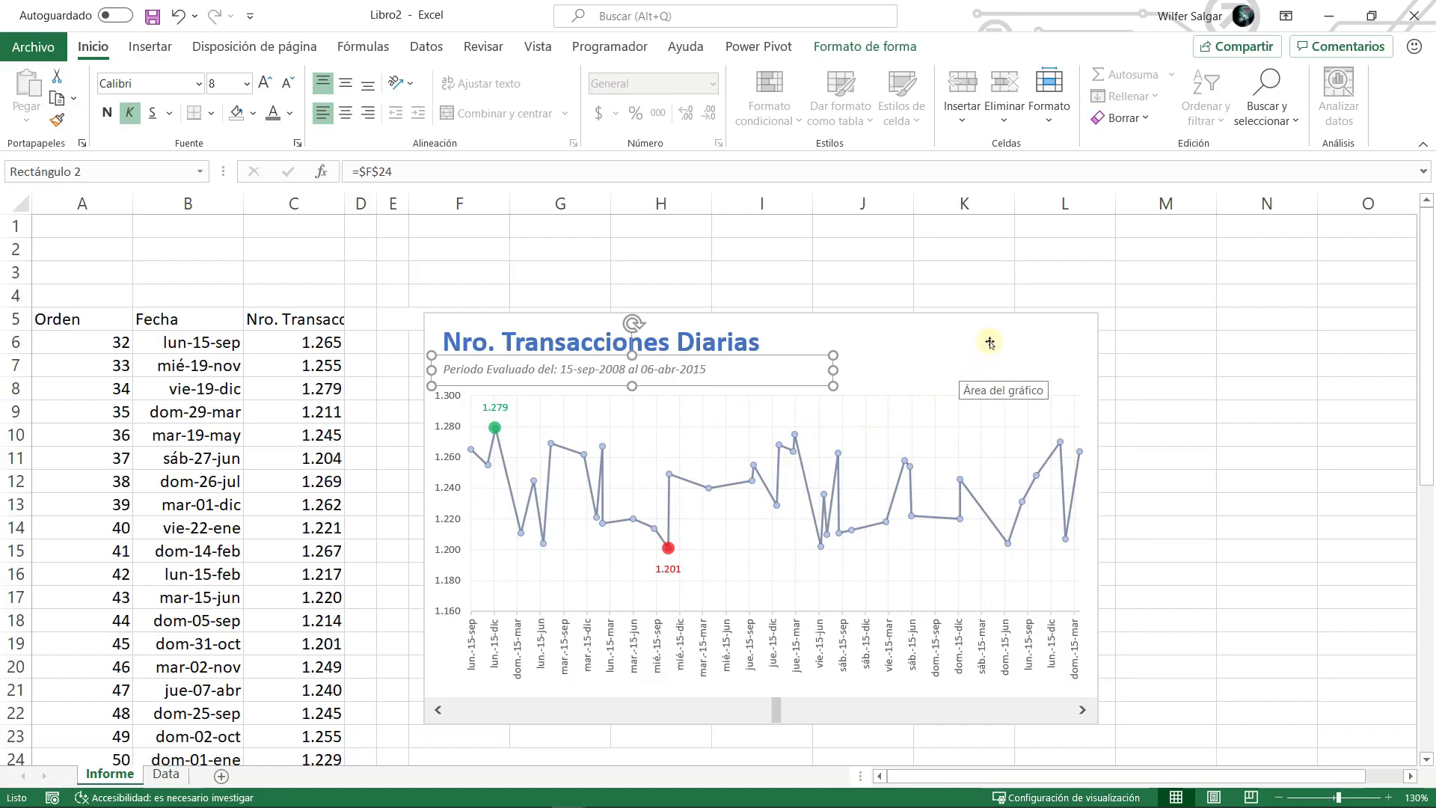
pyautogui.click(971, 329)
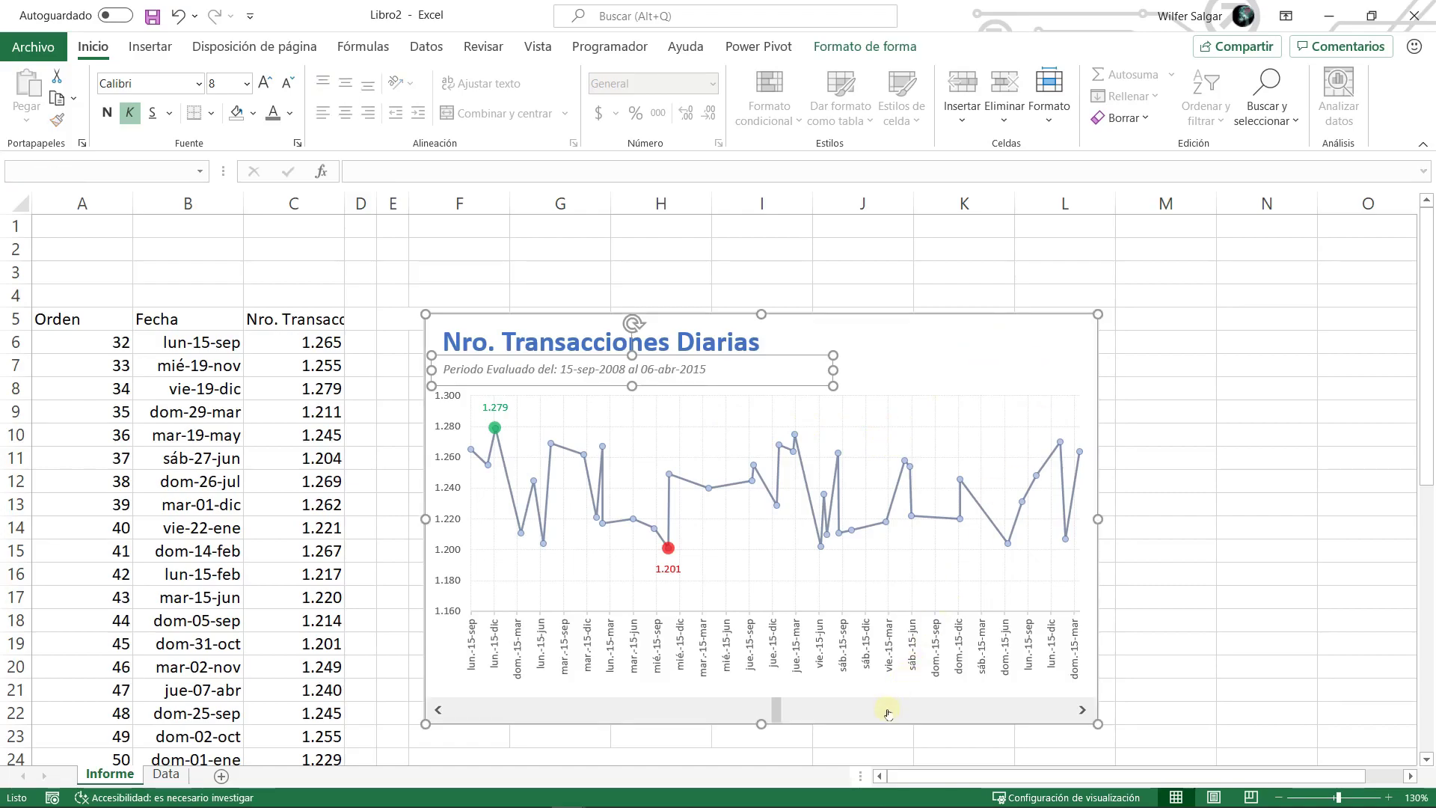
pyautogui.rightClick(830, 710)
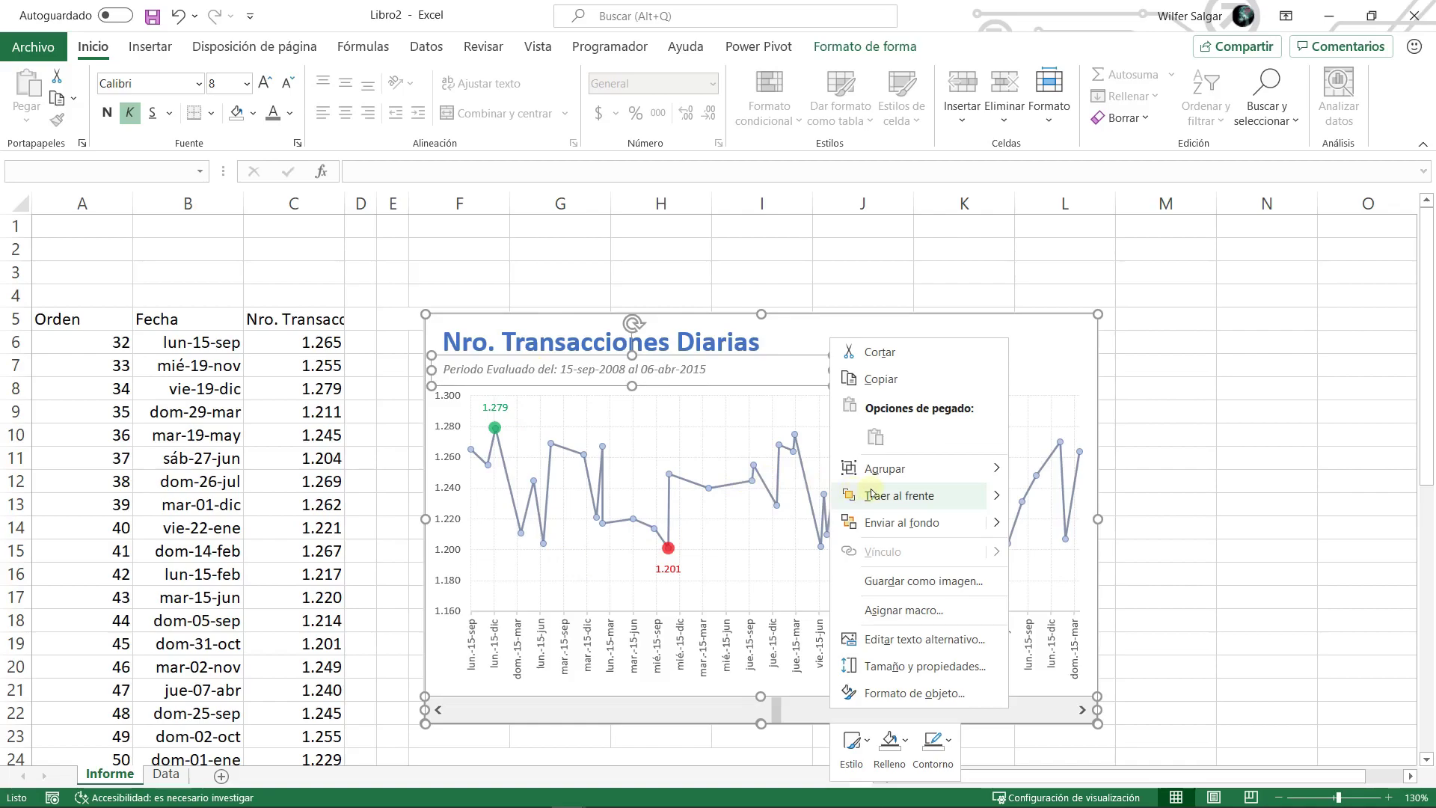
pyautogui.moveTo(875, 475)
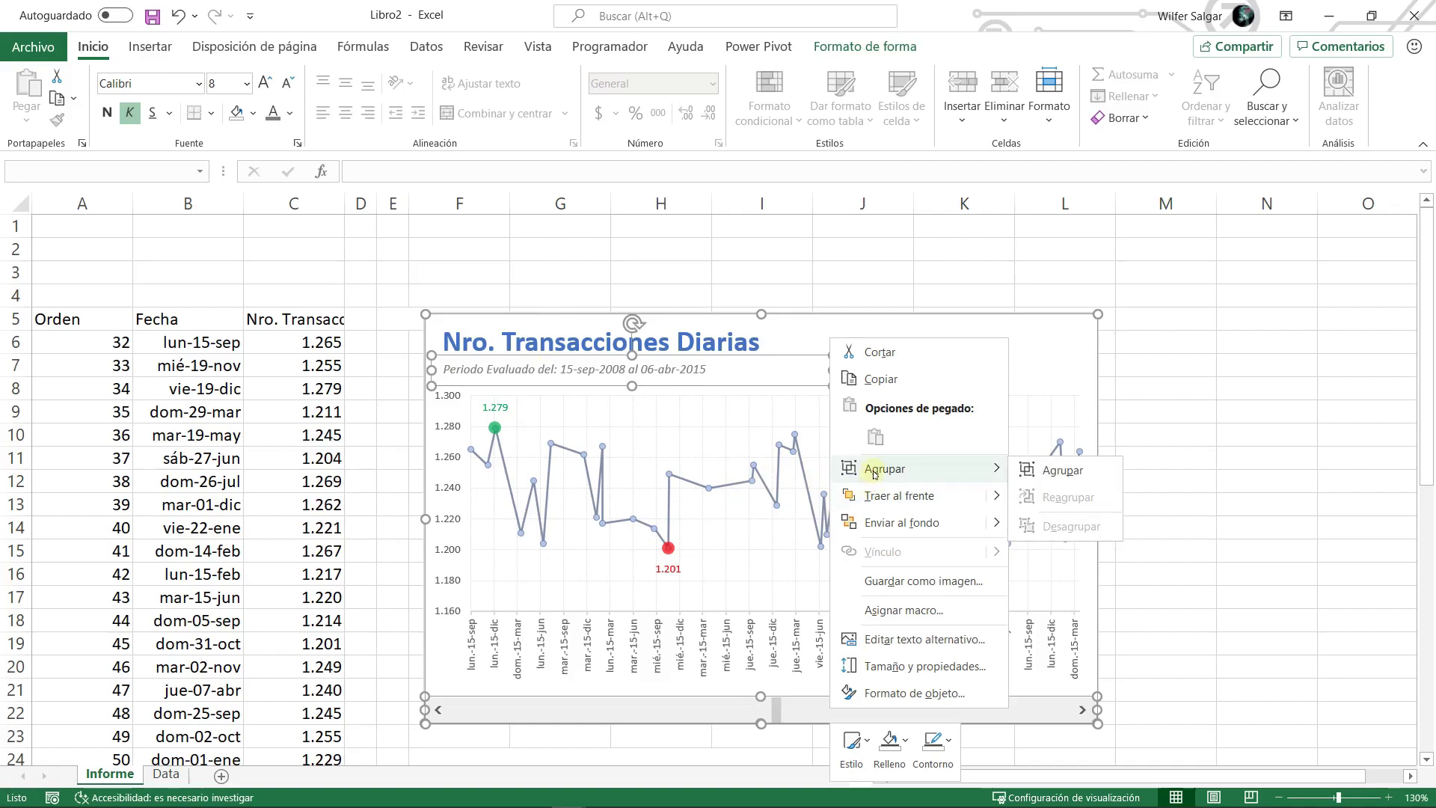
pyautogui.click(1063, 471)
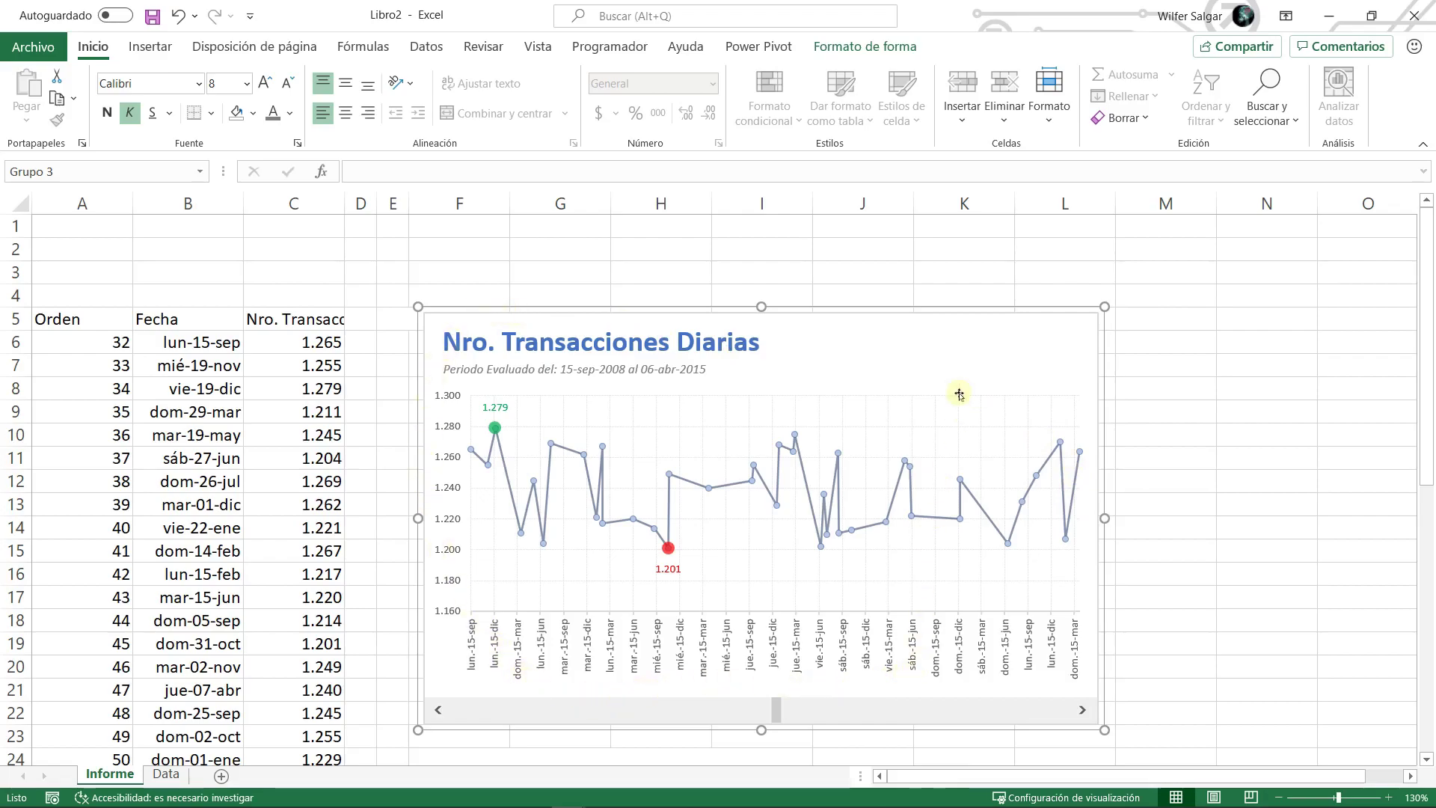
pyautogui.moveTo(807, 310)
pyautogui.mouseDown()
pyautogui.moveTo(900, 279)
pyautogui.moveTo(698, 319)
pyautogui.moveTo(831, 308)
pyautogui.mouseUp()
pyautogui.click(201, 315)
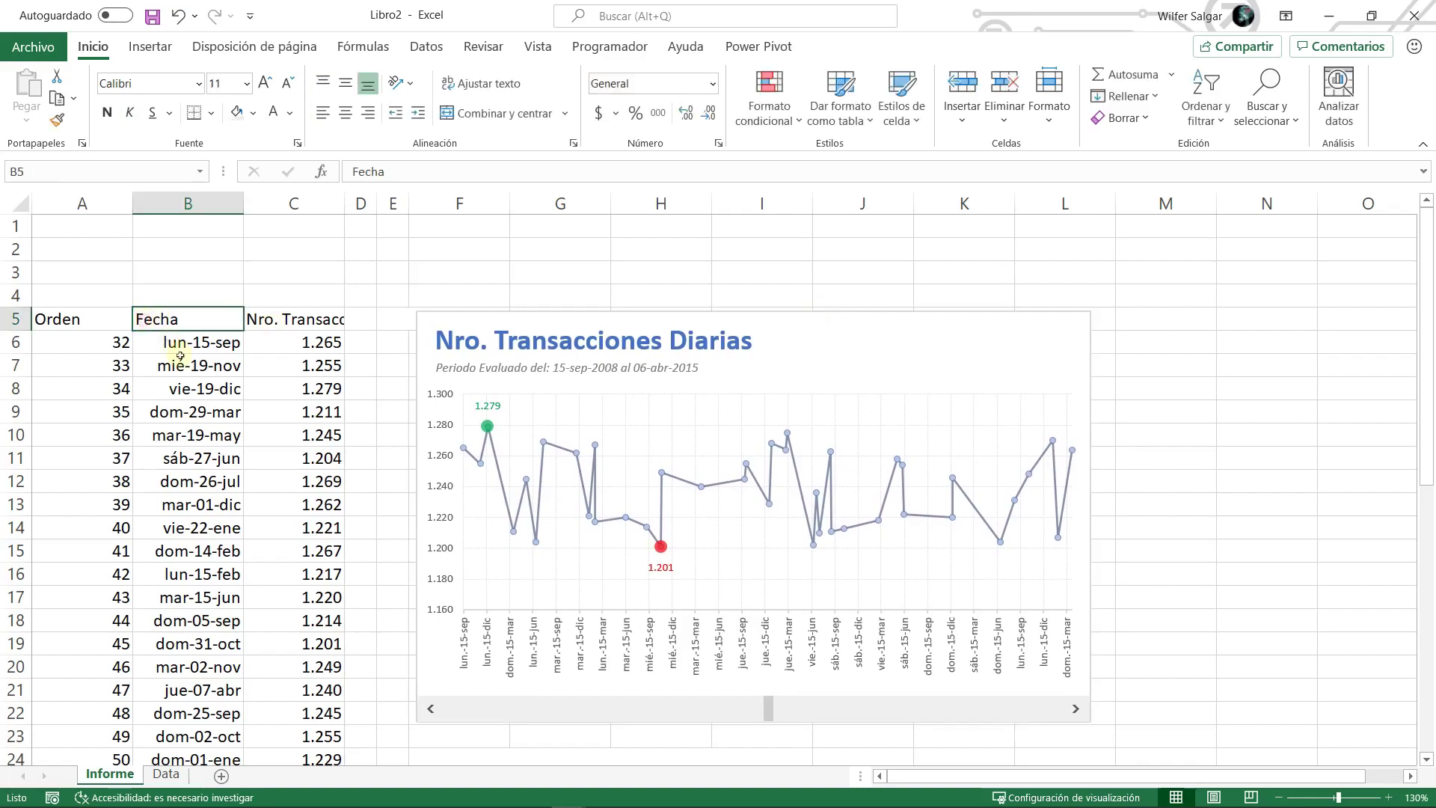
# - Hide the Orden header and its values from A5 downward by setting their font color to white
pyautogui.click(114, 275)
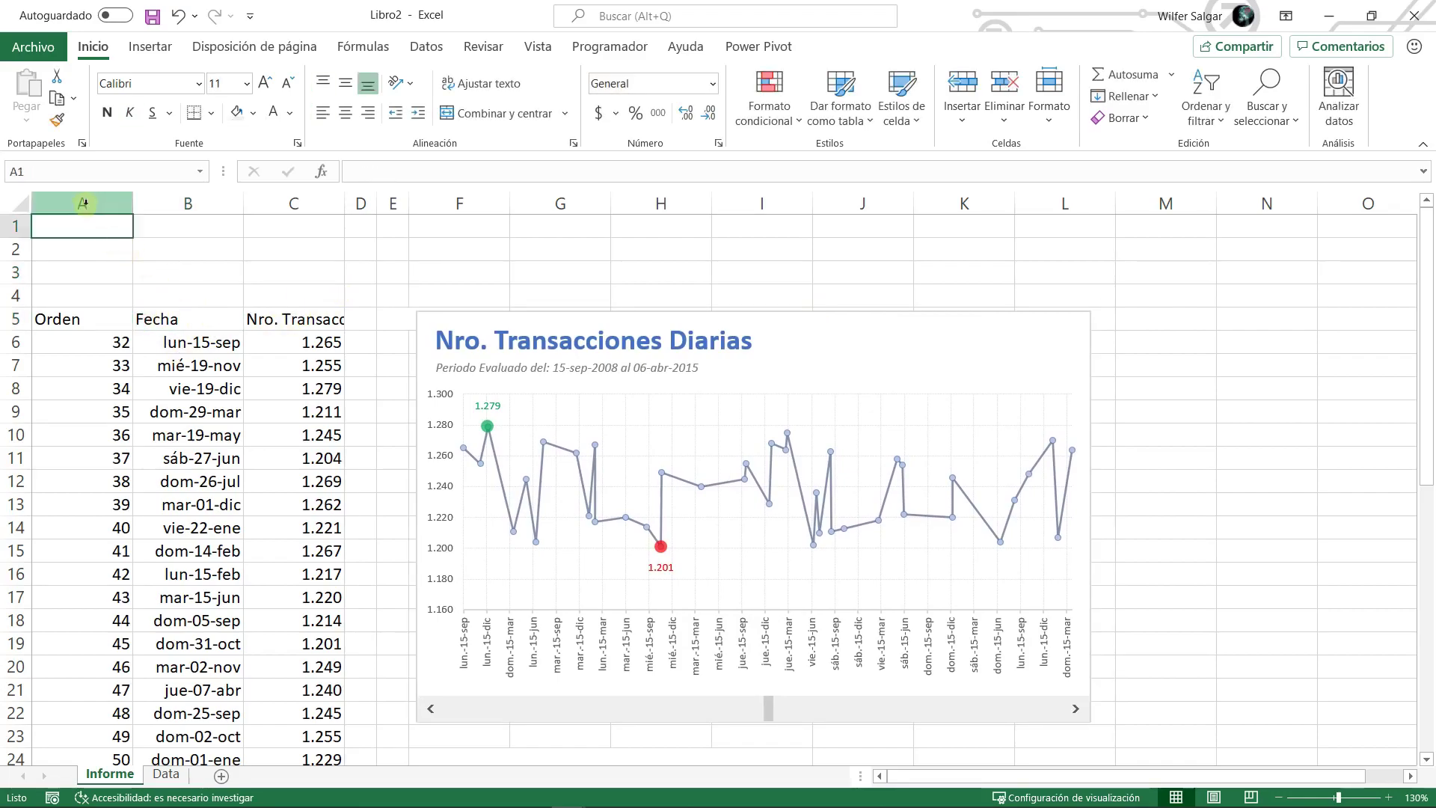
pyautogui.moveTo(68, 326); pyautogui.dragTo(90, 328)
pyautogui.hotkey('ctrl', 'shift', 'Down')
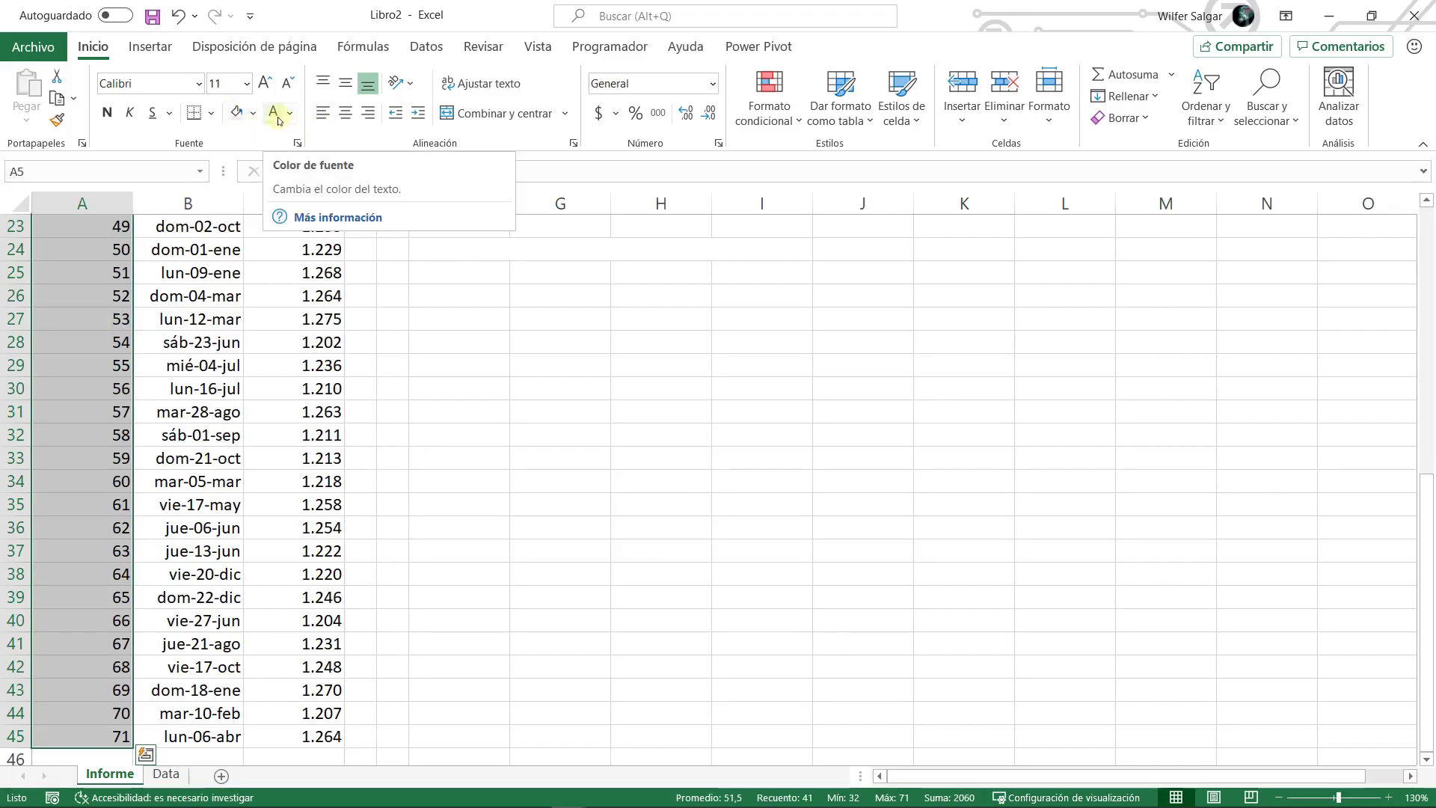
pyautogui.scroll(7, 160, 272)
pyautogui.click(172, 320)
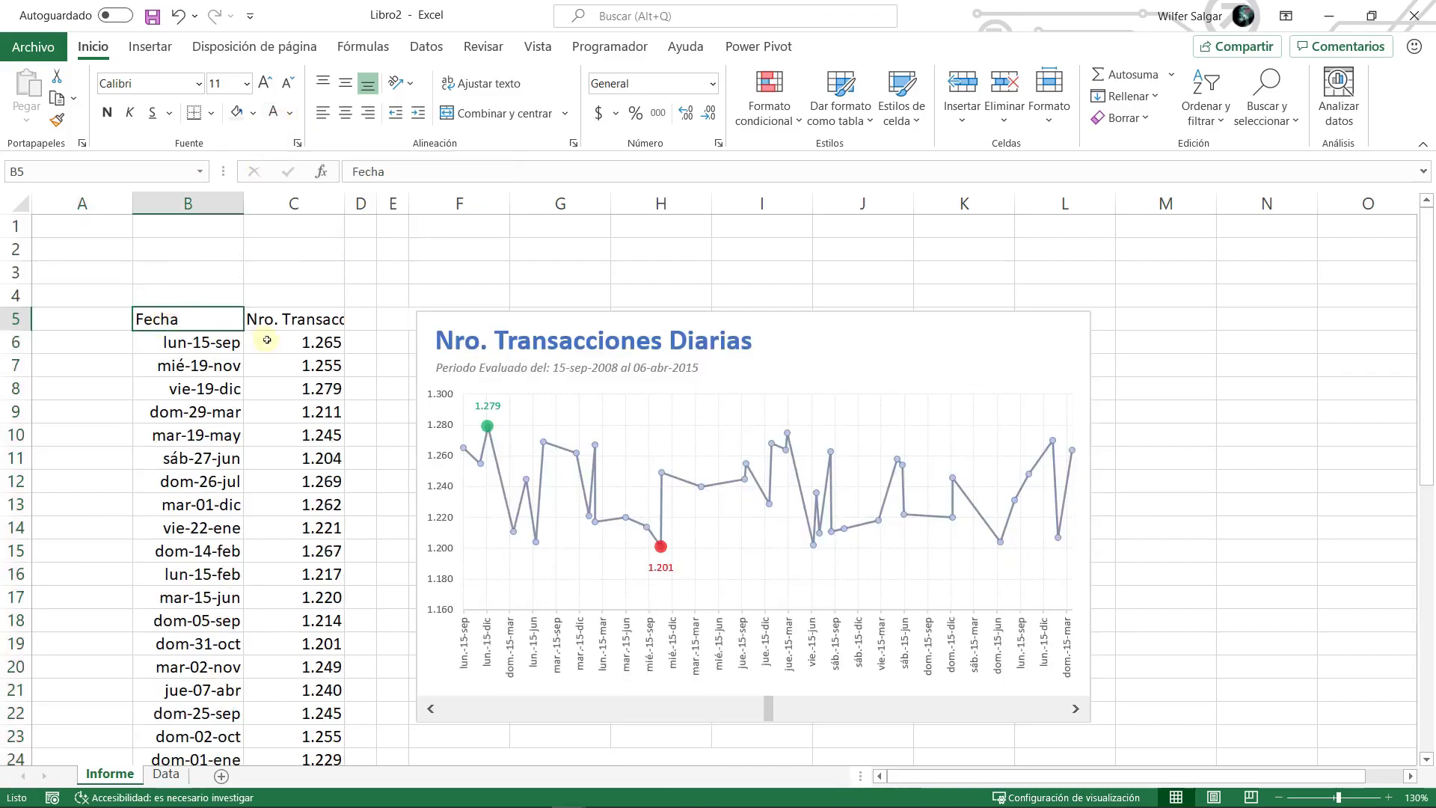
# - Narrow column A to a thin strip and widen column C to fit the full Nro. Transacciones header
pyautogui.moveTo(131, 202); pyautogui.dragTo(72, 209)
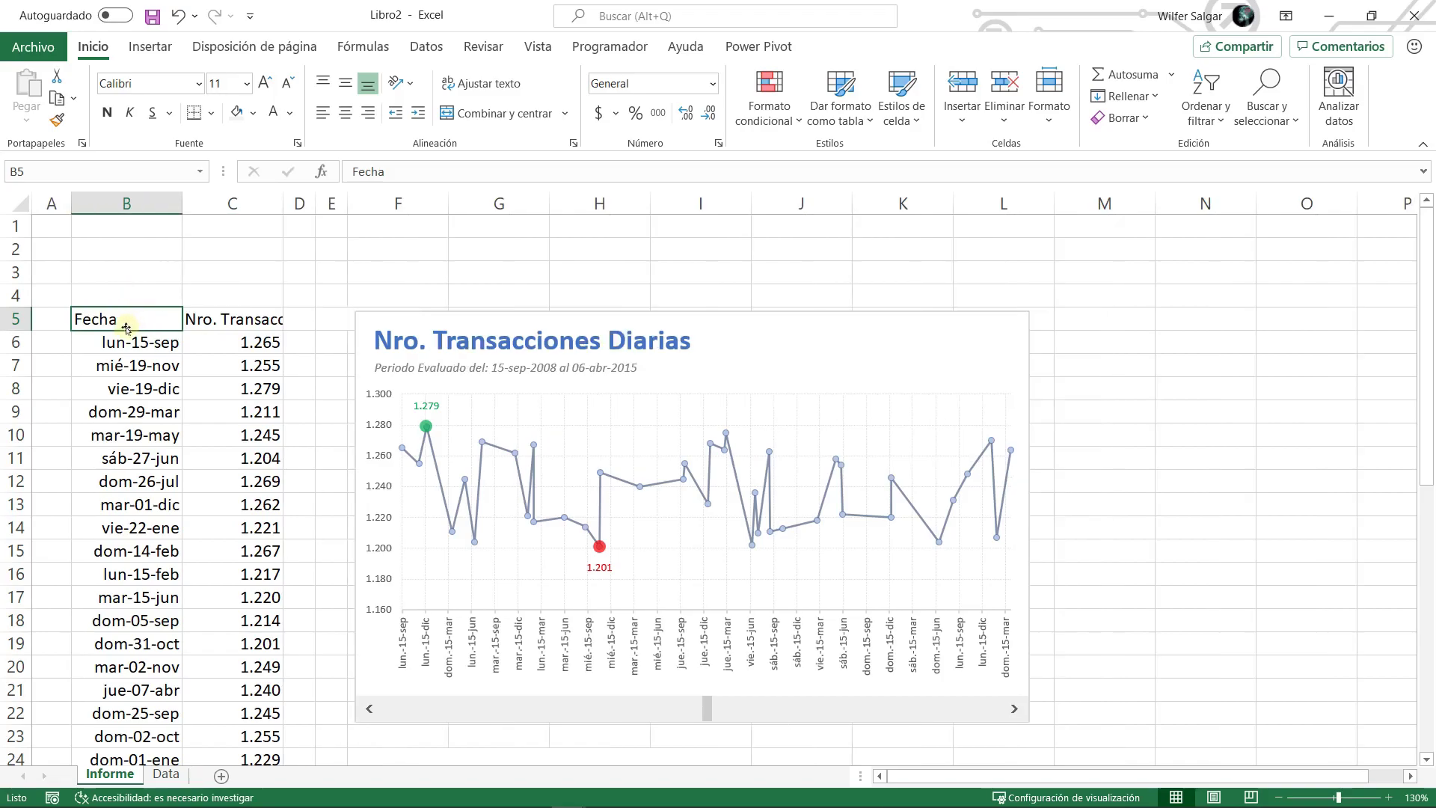
pyautogui.moveTo(232, 330); pyautogui.dragTo(262, 329)
pyautogui.moveTo(282, 205); pyautogui.dragTo(324, 204)
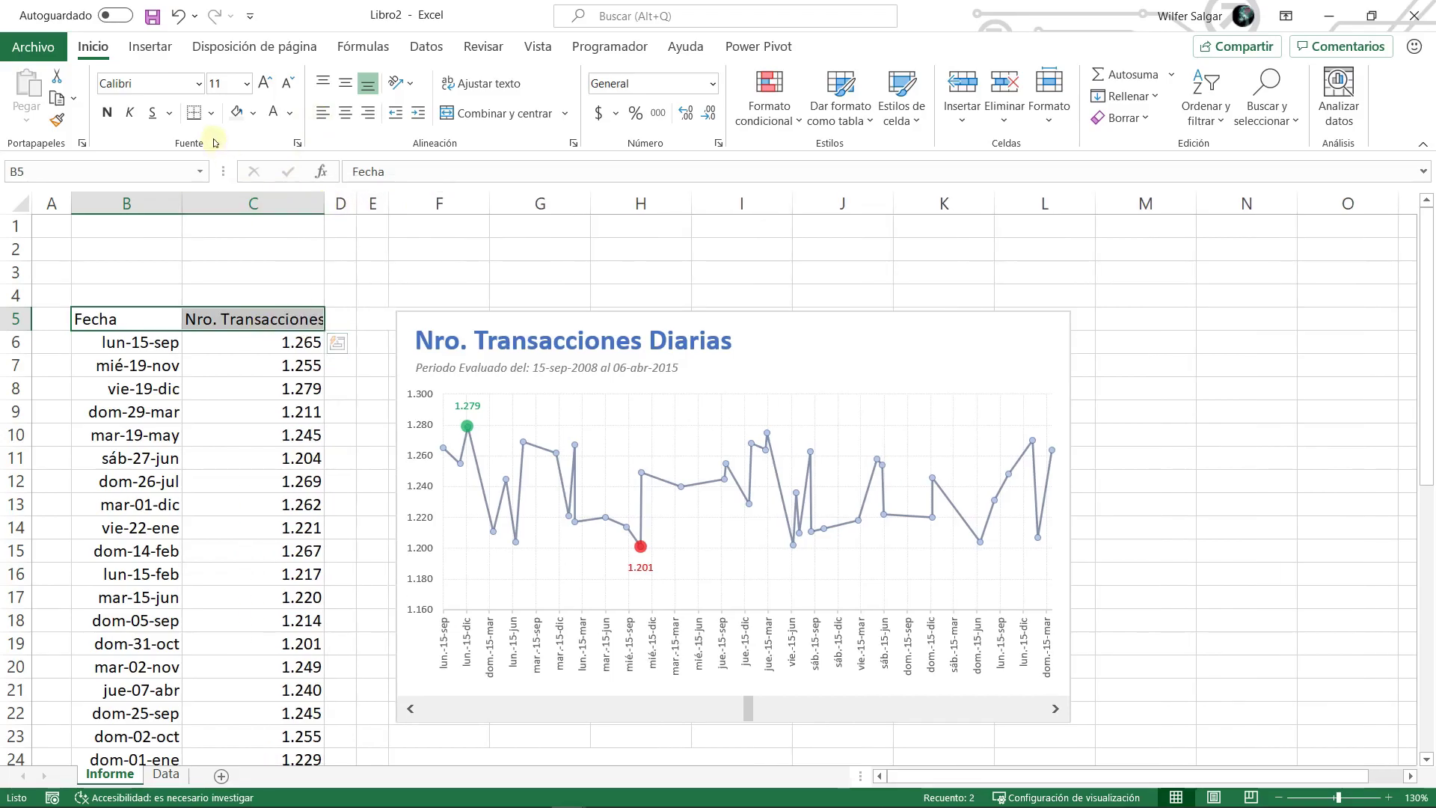
# - Format the headers B5:C5 with blue fill, white bold text and centered horizontal and vertical alignment
pyautogui.click(253, 114)
pyautogui.click(303, 157)
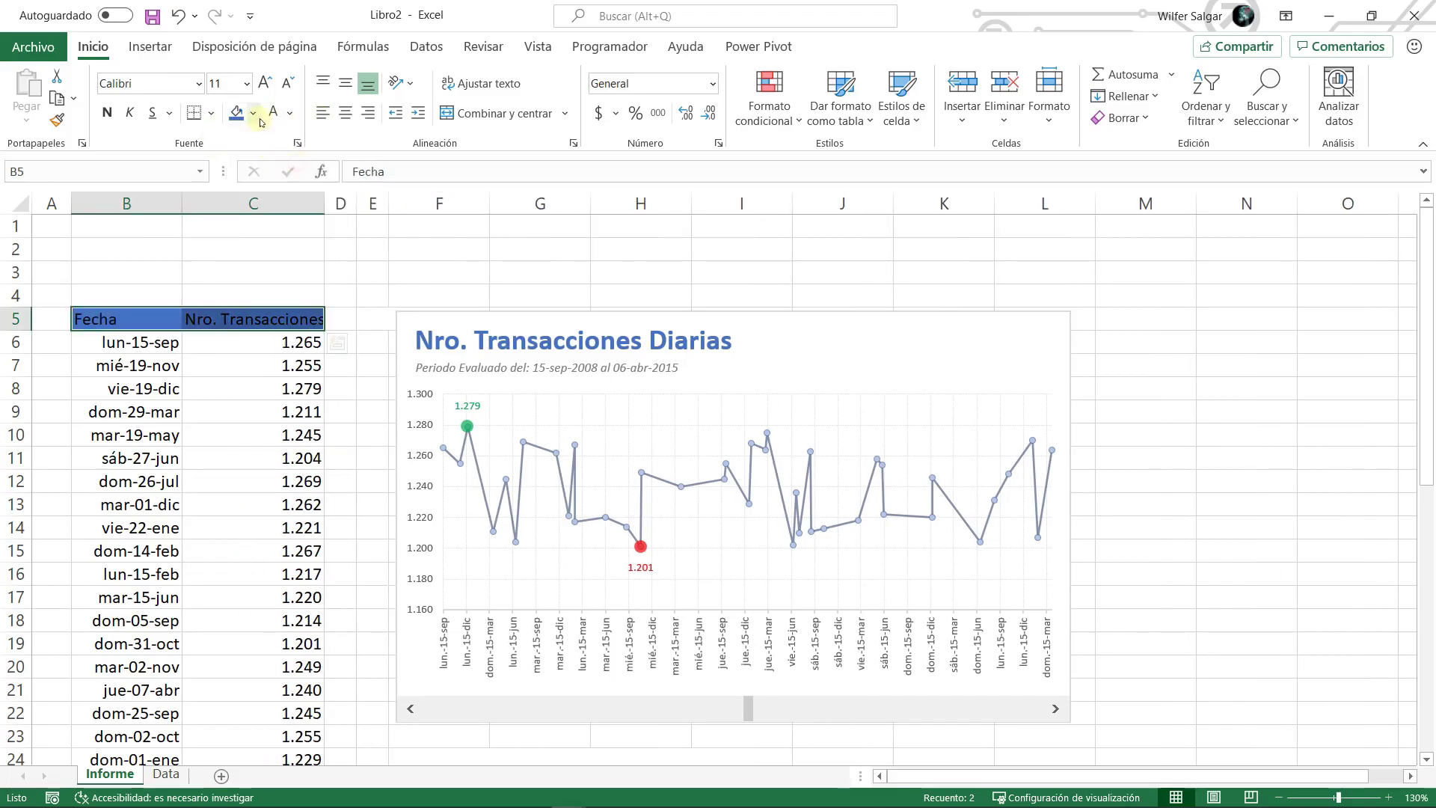
pyautogui.click(274, 113)
pyautogui.click(345, 113)
pyautogui.click(345, 83)
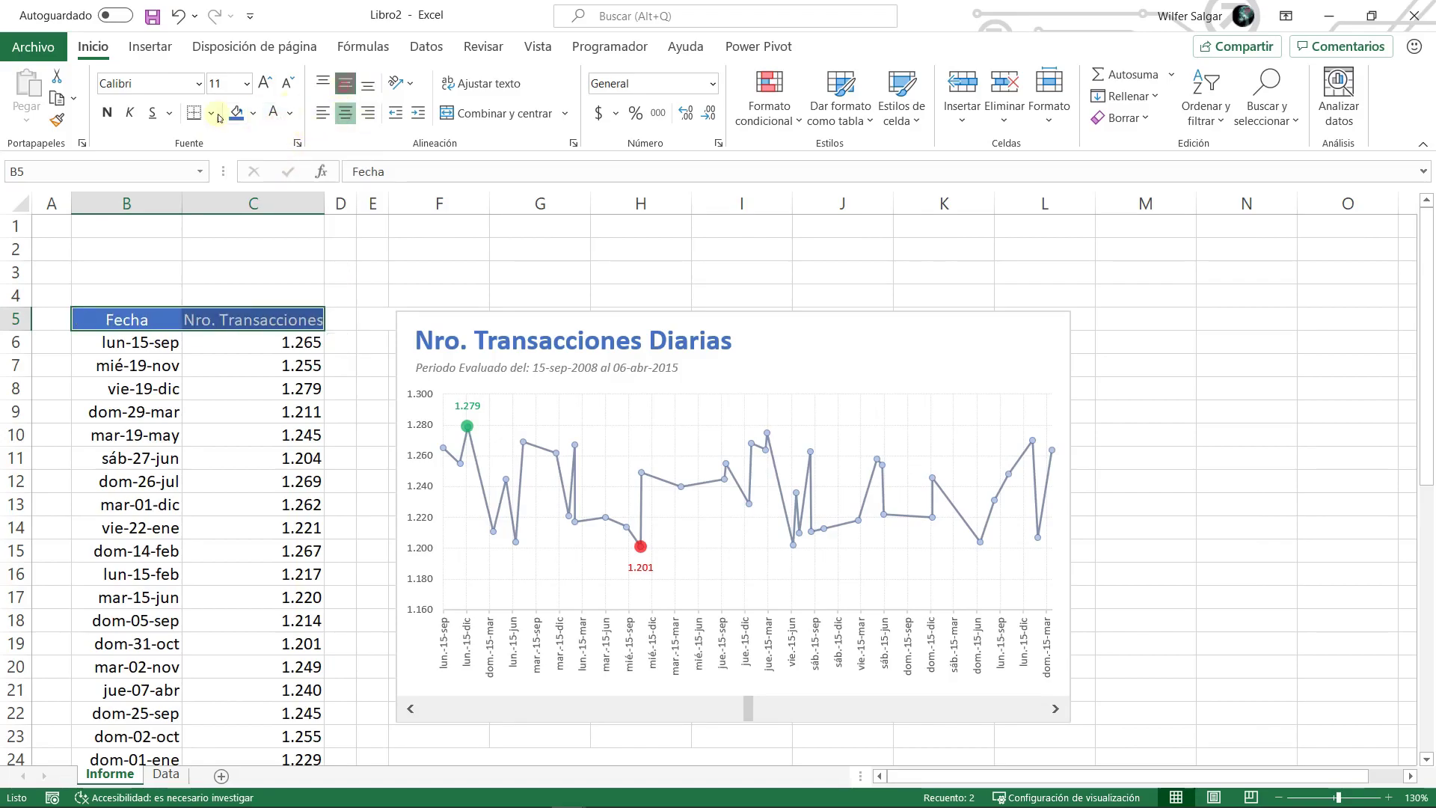
pyautogui.click(107, 113)
# - Apply a thin light gray outline and inside borders to the table values in B6:C45
pyautogui.hotkey('ctrl', 'shift', 'Right')
pyautogui.hotkey('ctrl', 'shift', 'Down')
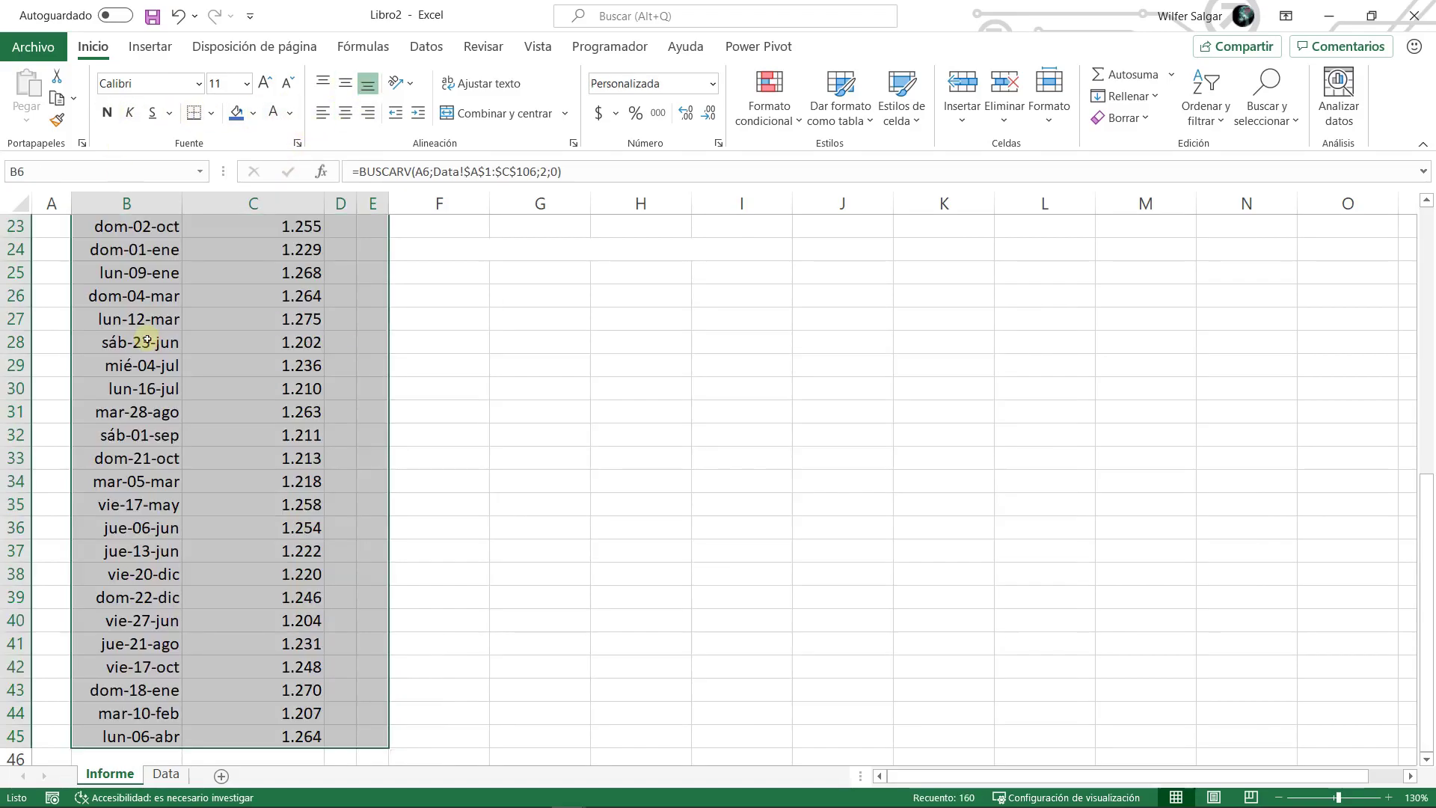
pyautogui.hotkey('ctrl', 'BackSpace')
pyautogui.hotkey('ctrl', '1')
pyautogui.press('Escape')
pyautogui.hotkey('shift', 'Left')
pyautogui.hotkey('shift', 'Left')
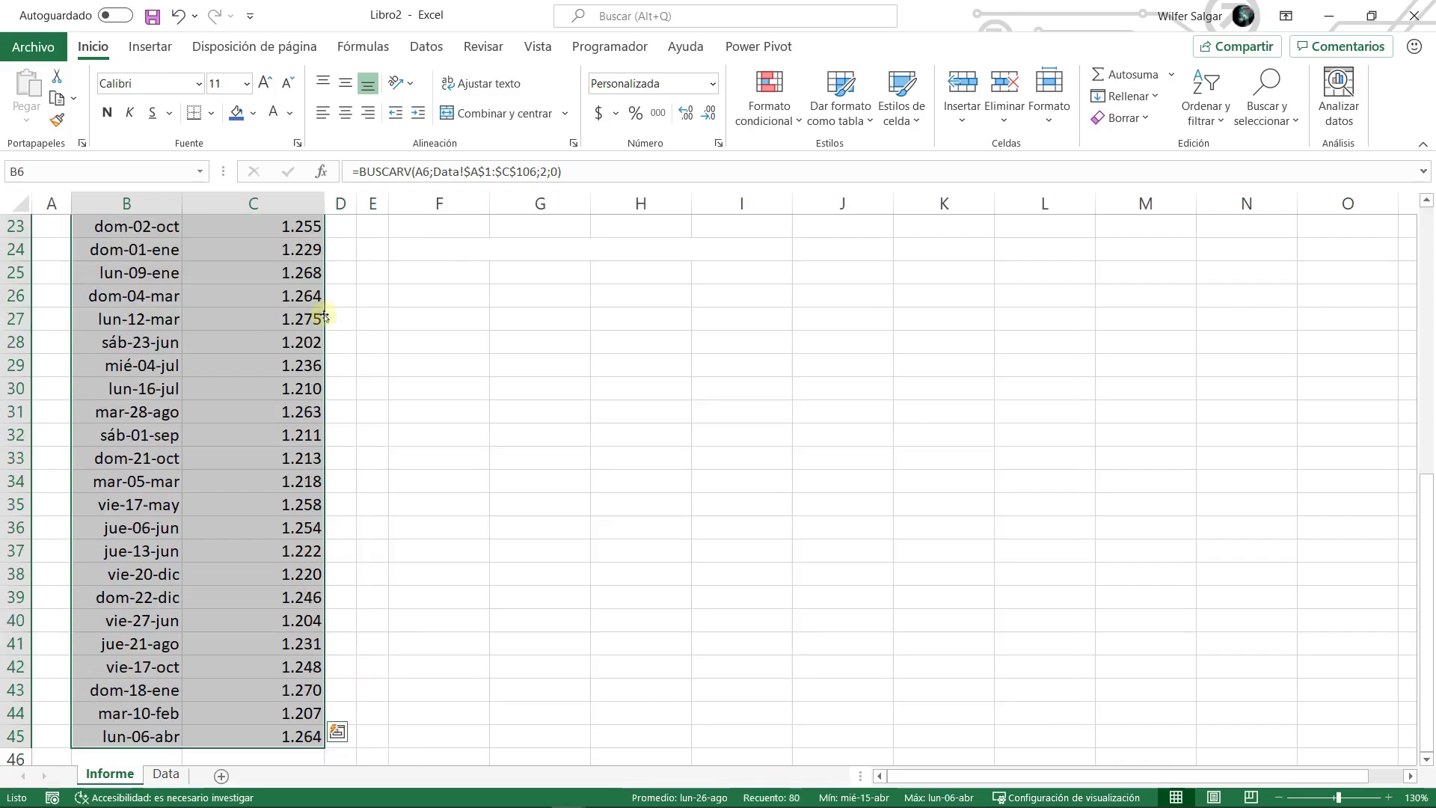
pyautogui.hotkey('ctrl', 'BackSpace')
pyautogui.hotkey('ctrl', '1')
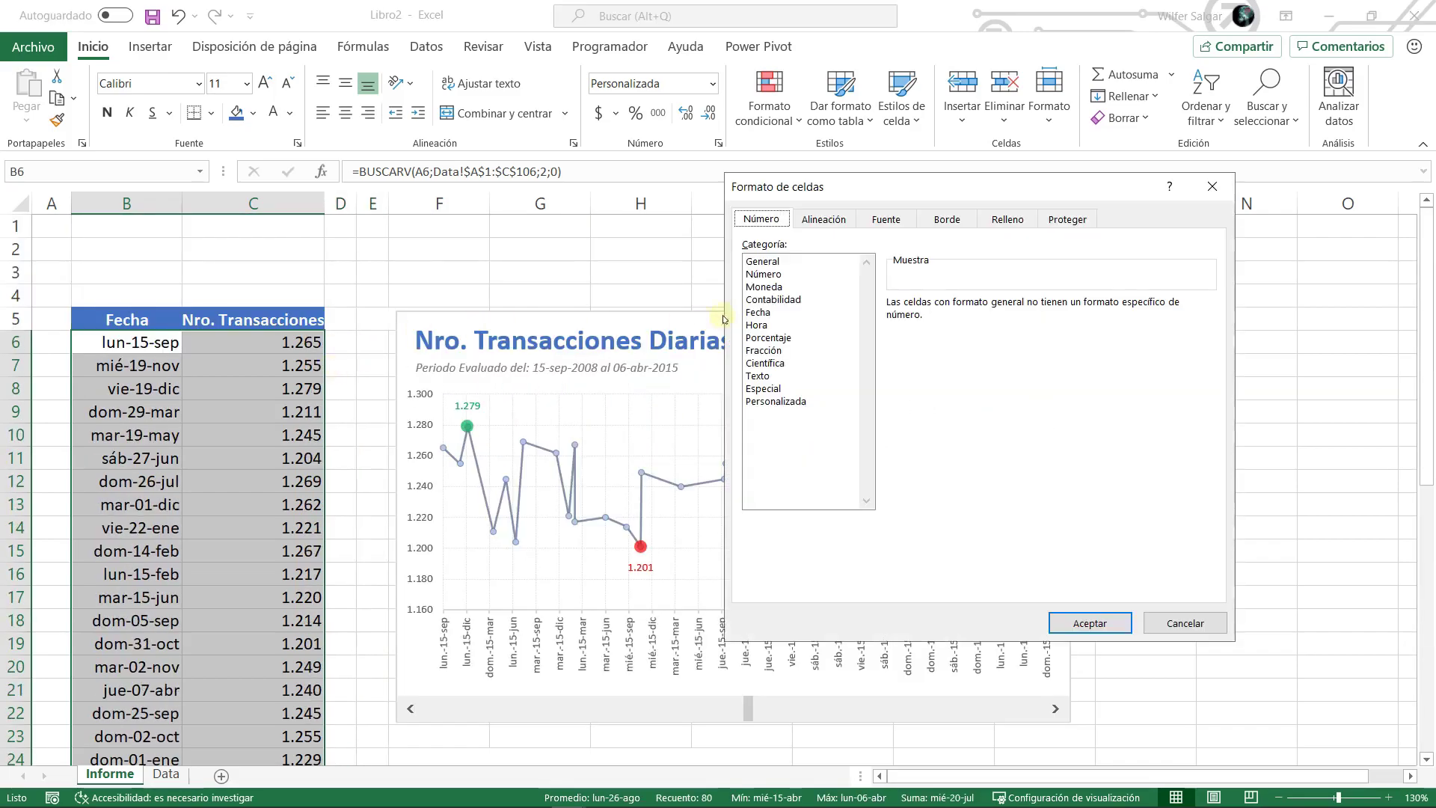
pyautogui.click(1007, 218)
pyautogui.click(947, 218)
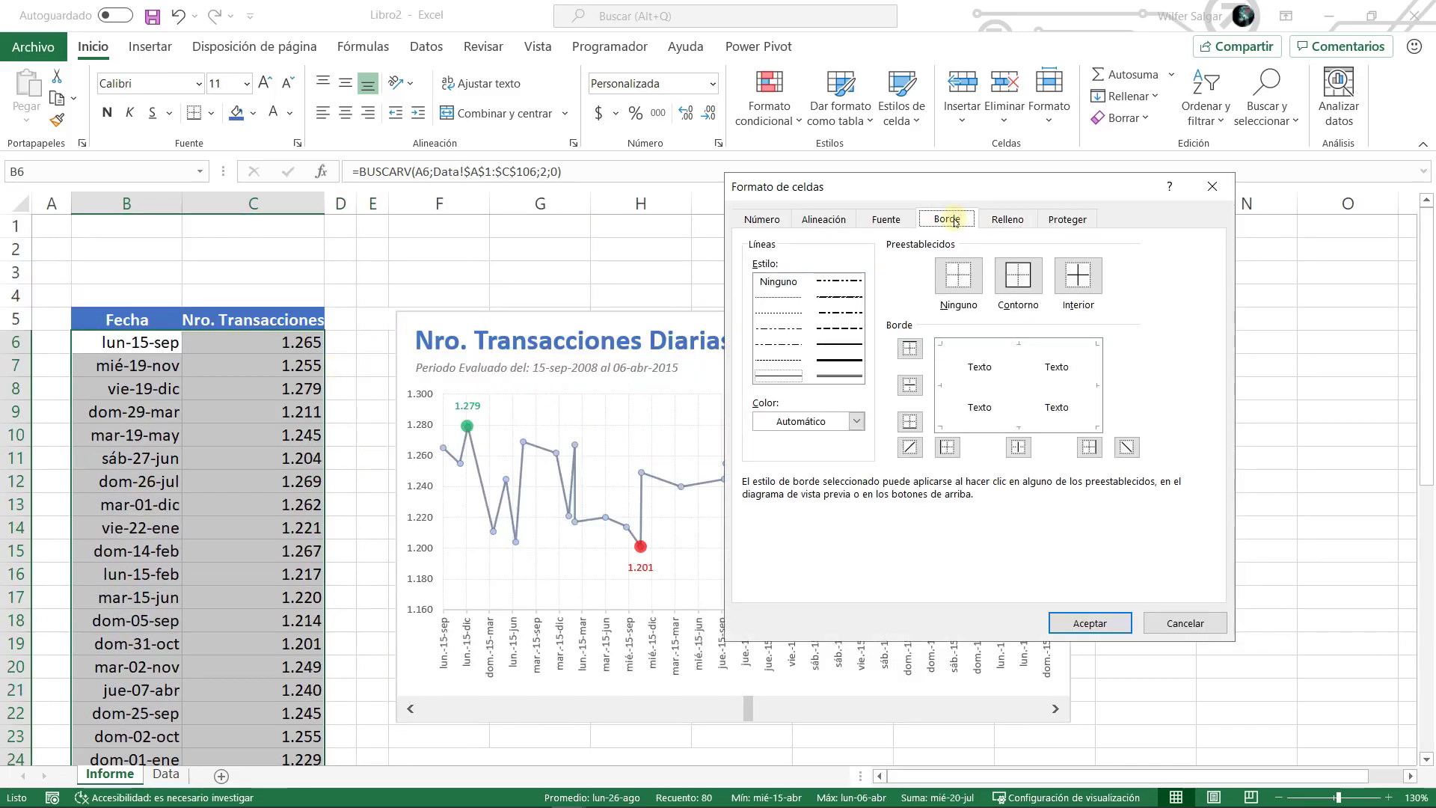
pyautogui.click(810, 423)
pyautogui.click(766, 531)
pyautogui.click(1018, 275)
pyautogui.click(1078, 275)
pyautogui.click(1073, 623)
pyautogui.click(127, 320)
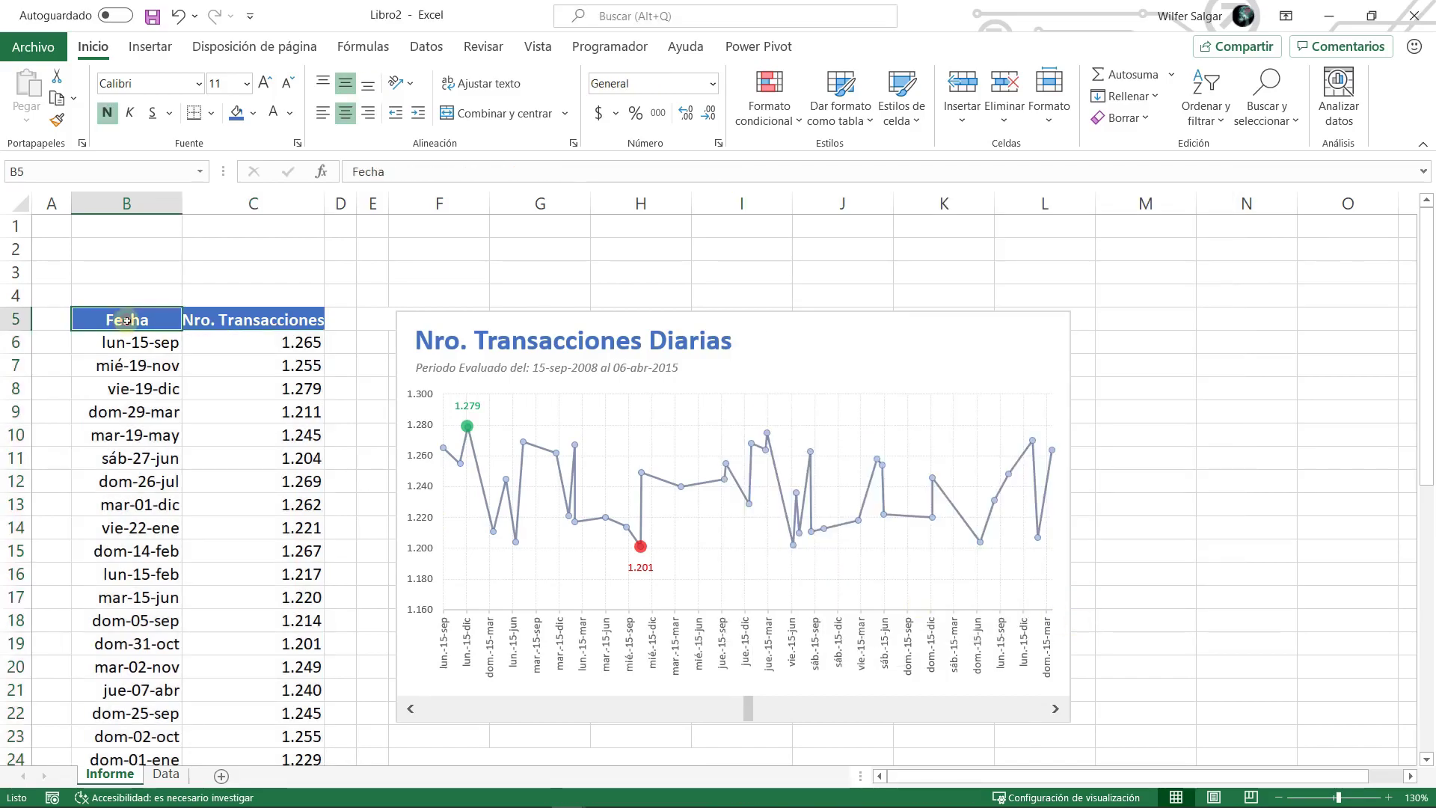
# - Widen column C slightly and turn off the gridlines of the Informe sheet
pyautogui.moveTo(325, 208); pyautogui.dragTo(327, 209)
pyautogui.doubleClick(327, 209)
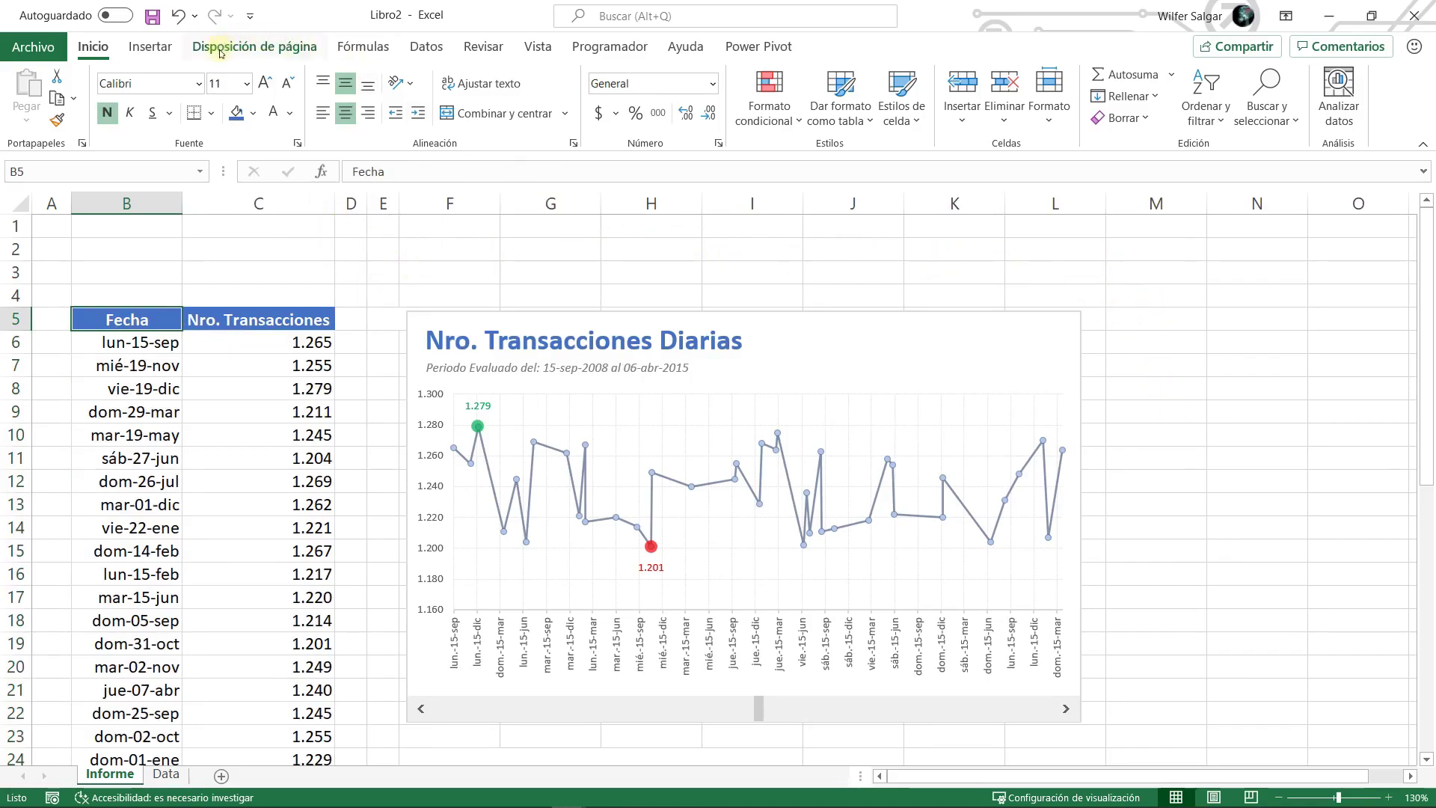
pyautogui.click(244, 49)
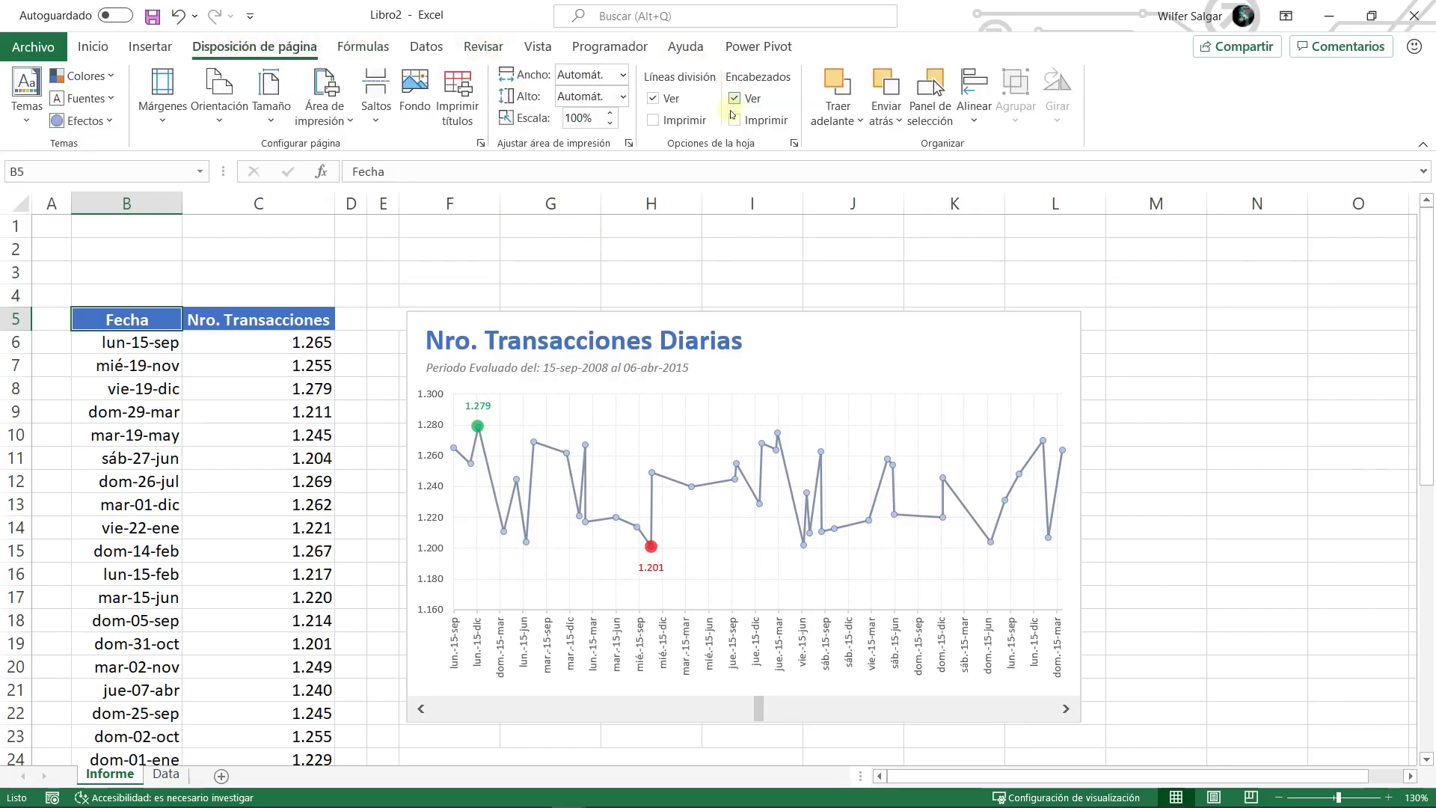
pyautogui.click(669, 104)
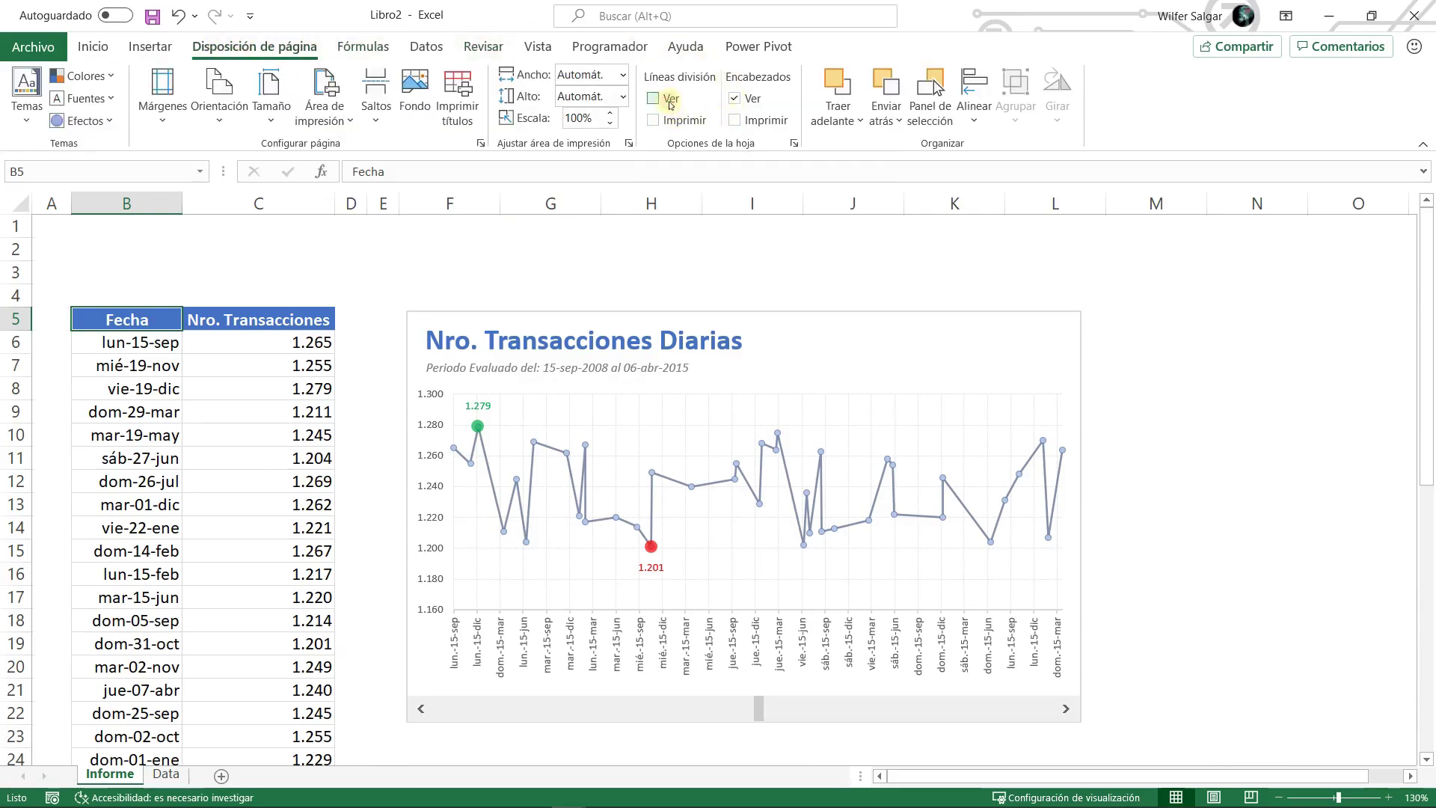
# - Center the Nro. Transacciones values in C6:C45 horizontally and vertically
pyautogui.click(240, 339)
pyautogui.hotkey('ctrl', 'shift', 'Down')
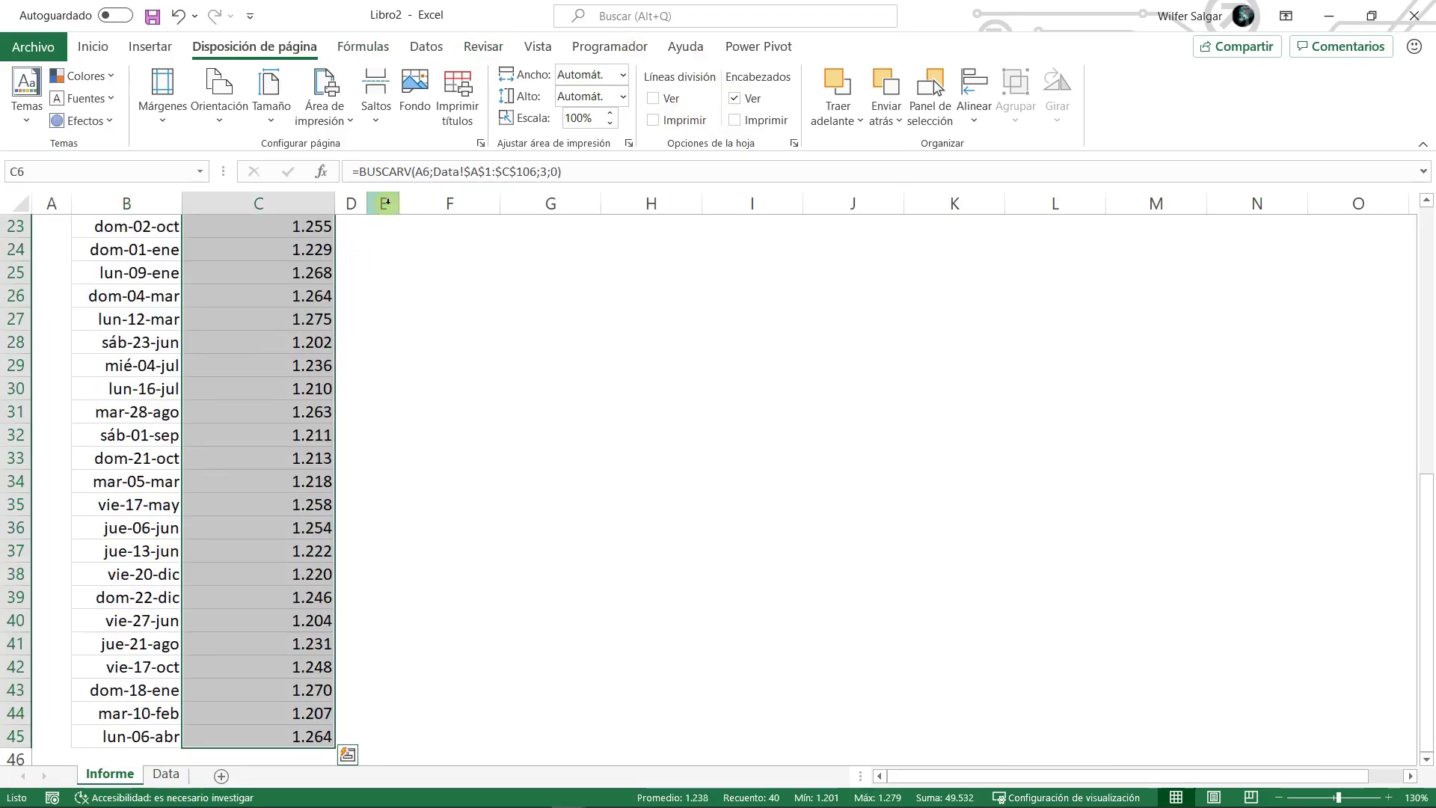
pyautogui.click(92, 47)
pyautogui.scroll(8, 282, 224)
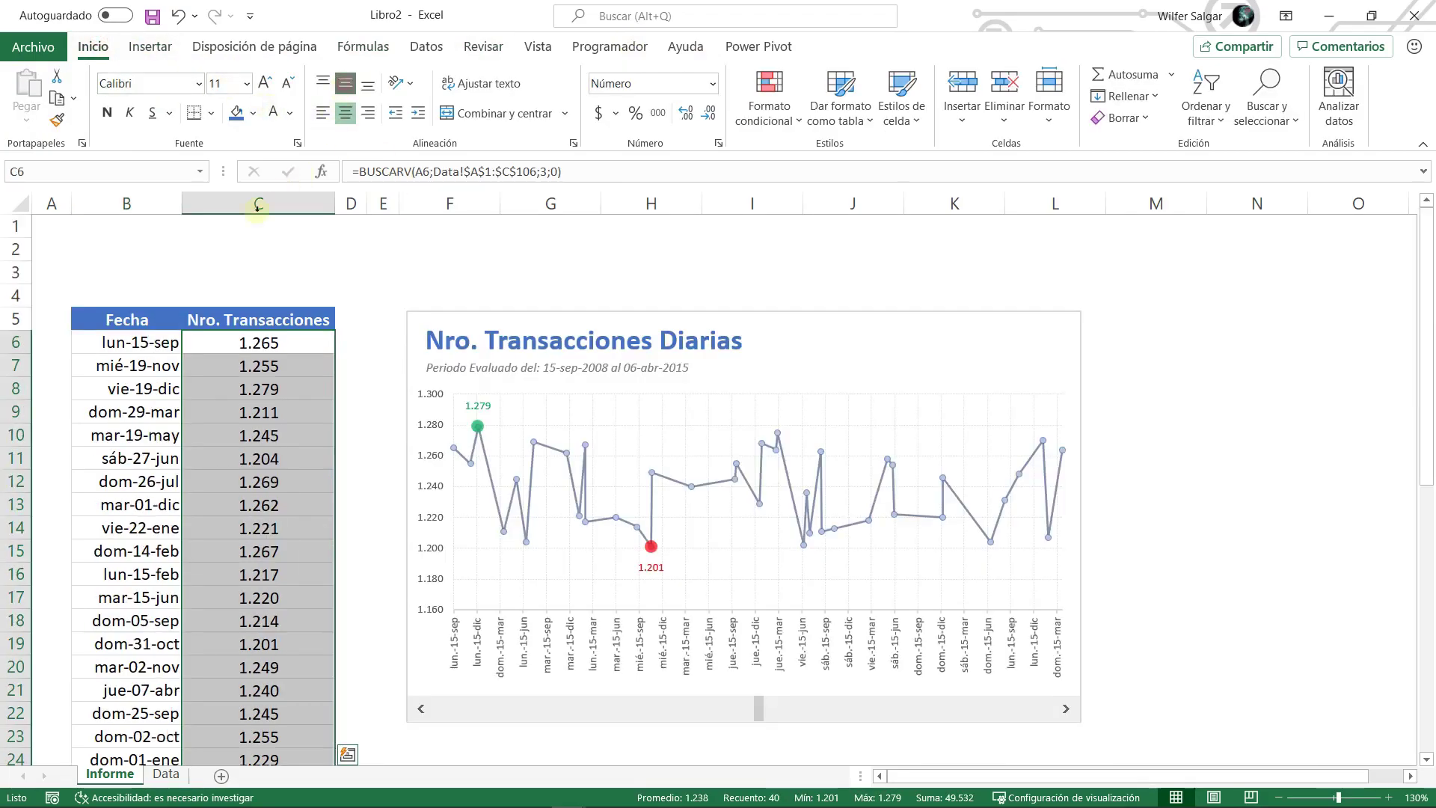
# - Enter the report title "Número de Transacciones Día - Ásperos Geek" in cell B2
pyautogui.click(128, 255)
pyautogui.click(153, 281)
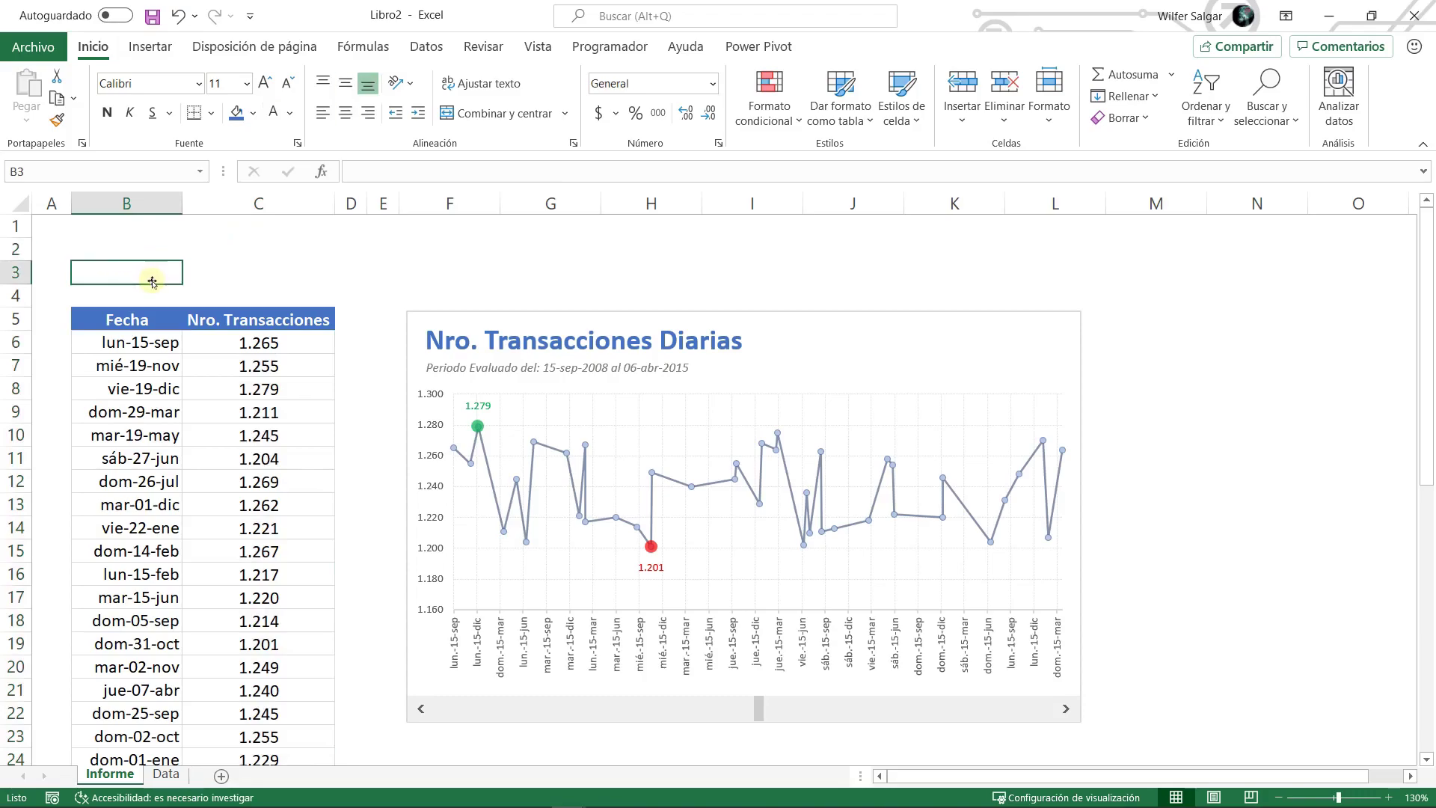
pyautogui.press('Up')
pyautogui.write('n')
pyautogui.press('BackSpace')
pyautogui.write('NMú')
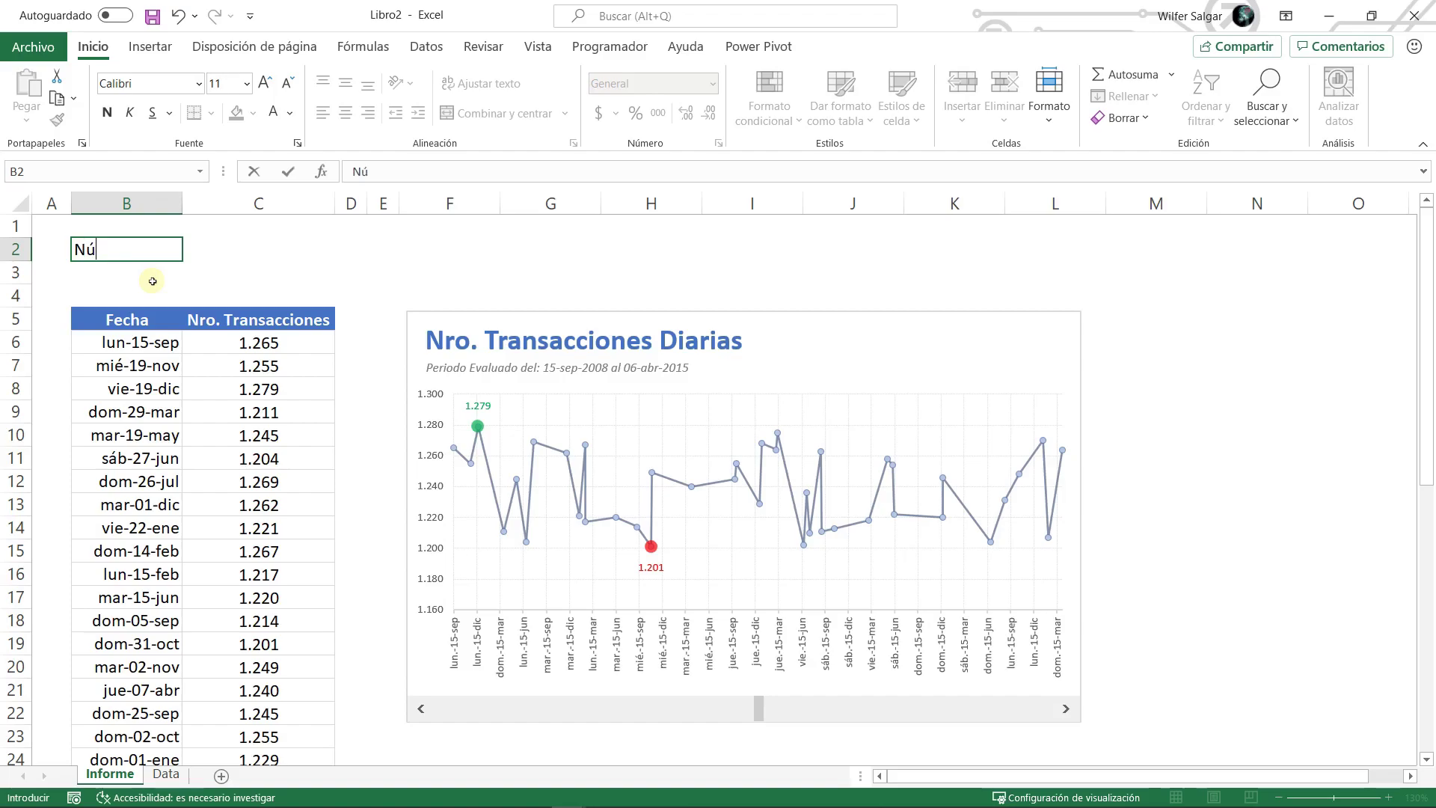
pyautogui.write('mero de Transacciones D')
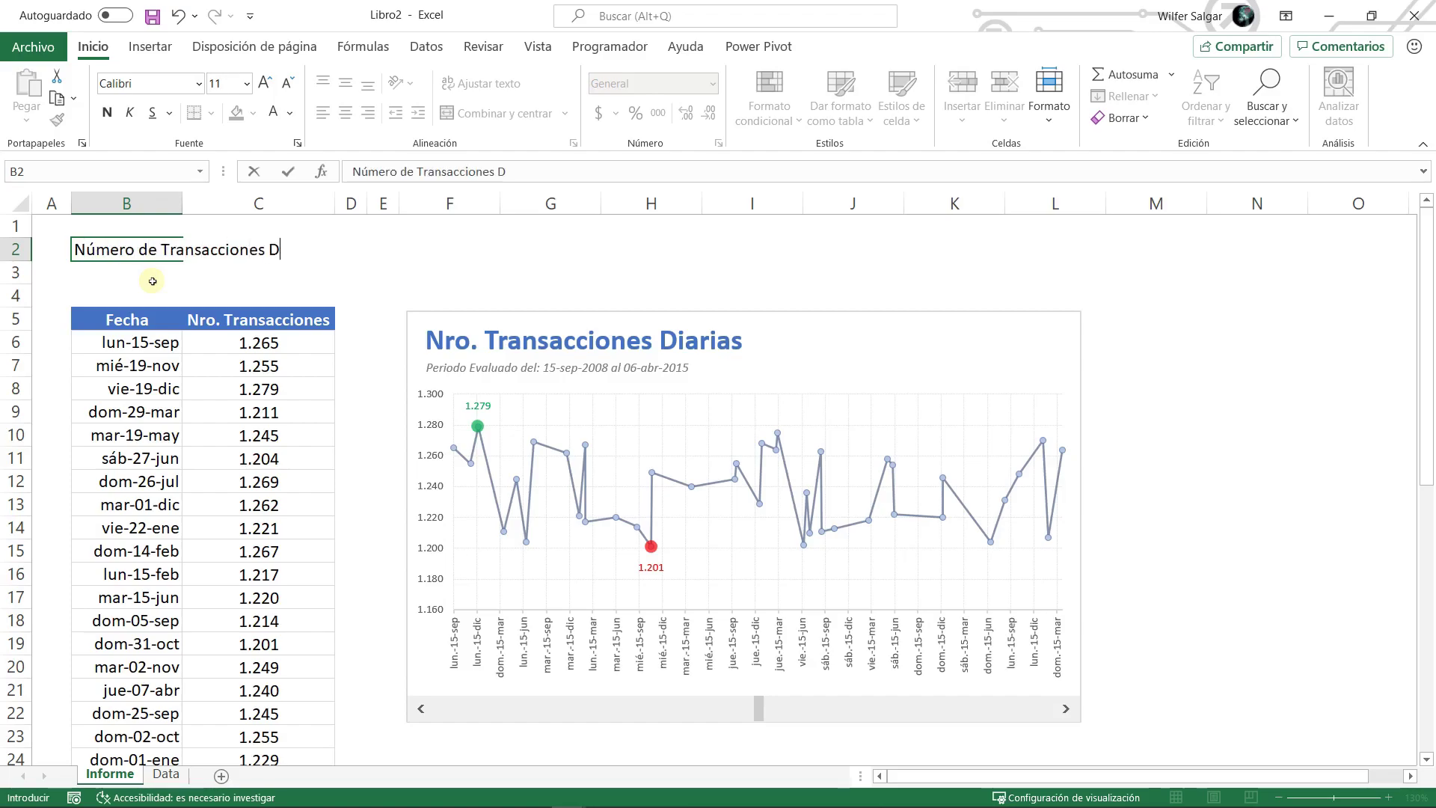
pyautogui.write('ía - asper')
pyautogui.press('BackSpace')
pyautogui.press('BackSpace')
pyautogui.press('BackSpace')
pyautogui.press('BackSpace')
pyautogui.press('BackSpace')
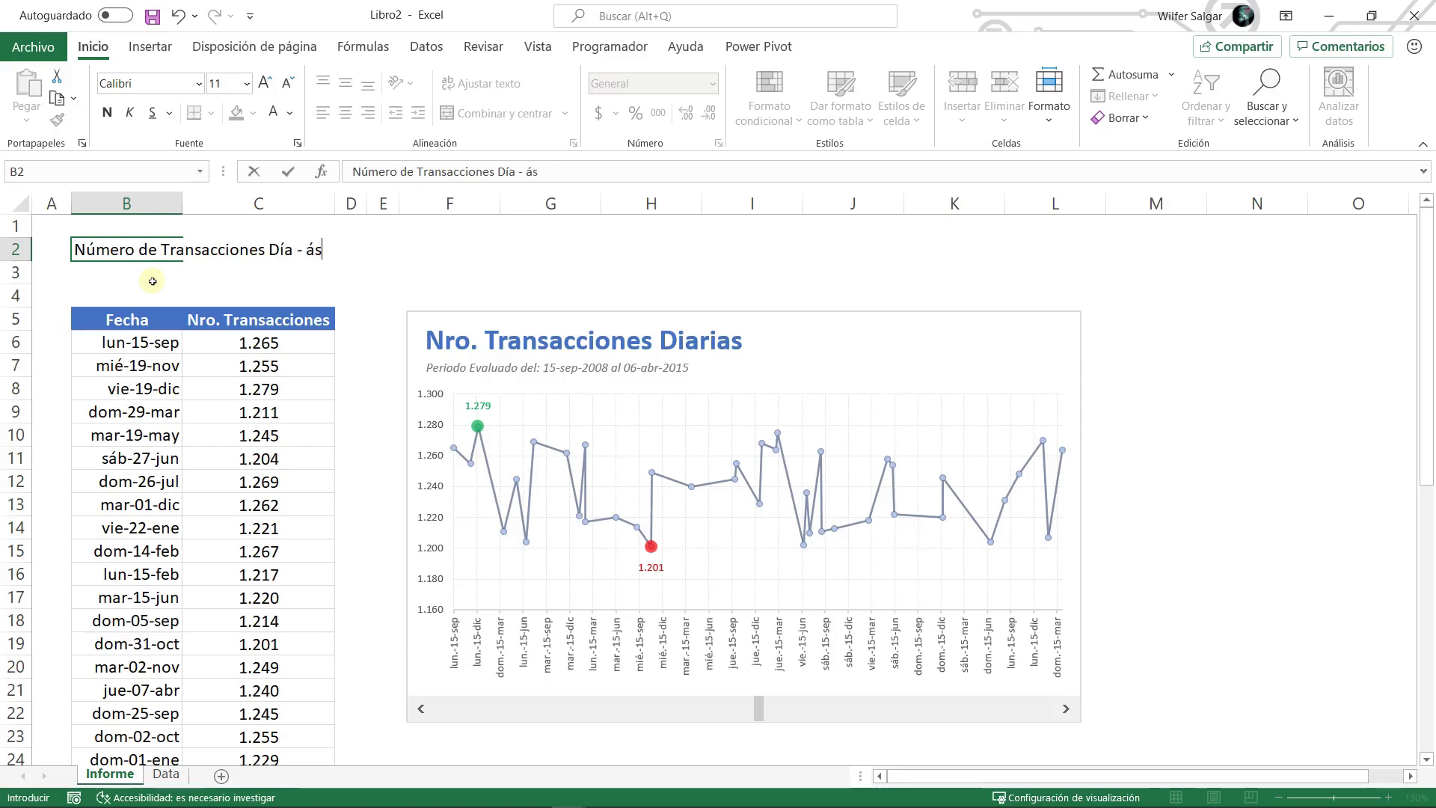
pyautogui.write('Ásperos Geek')
pyautogui.press('Return')
pyautogui.press('Up')
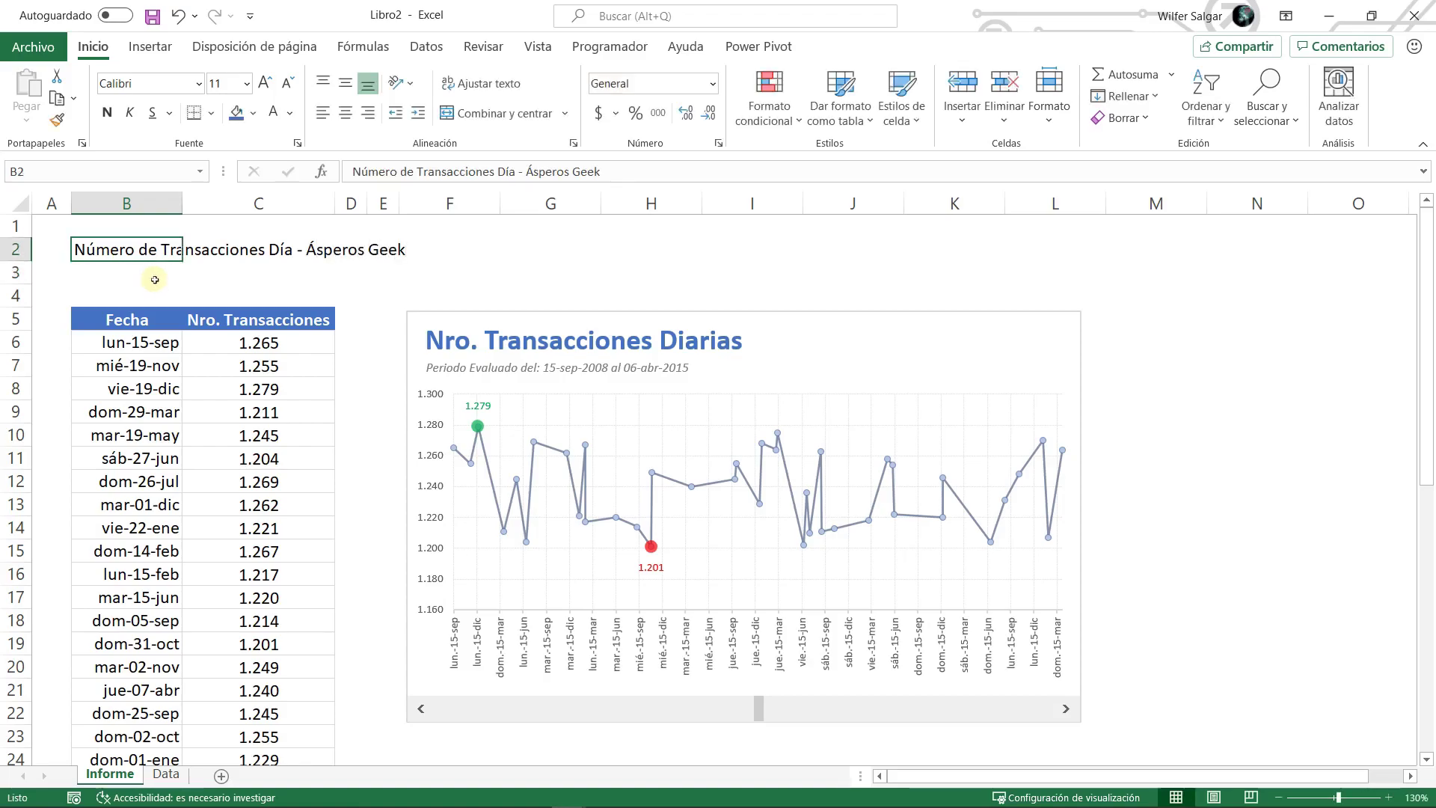
# - Format the title in B2 with font size 22, dark orange color and bold
pyautogui.click(275, 84)
pyautogui.click(275, 83)
pyautogui.click(275, 84)
pyautogui.click(276, 84)
pyautogui.click(276, 84)
pyautogui.click(276, 84)
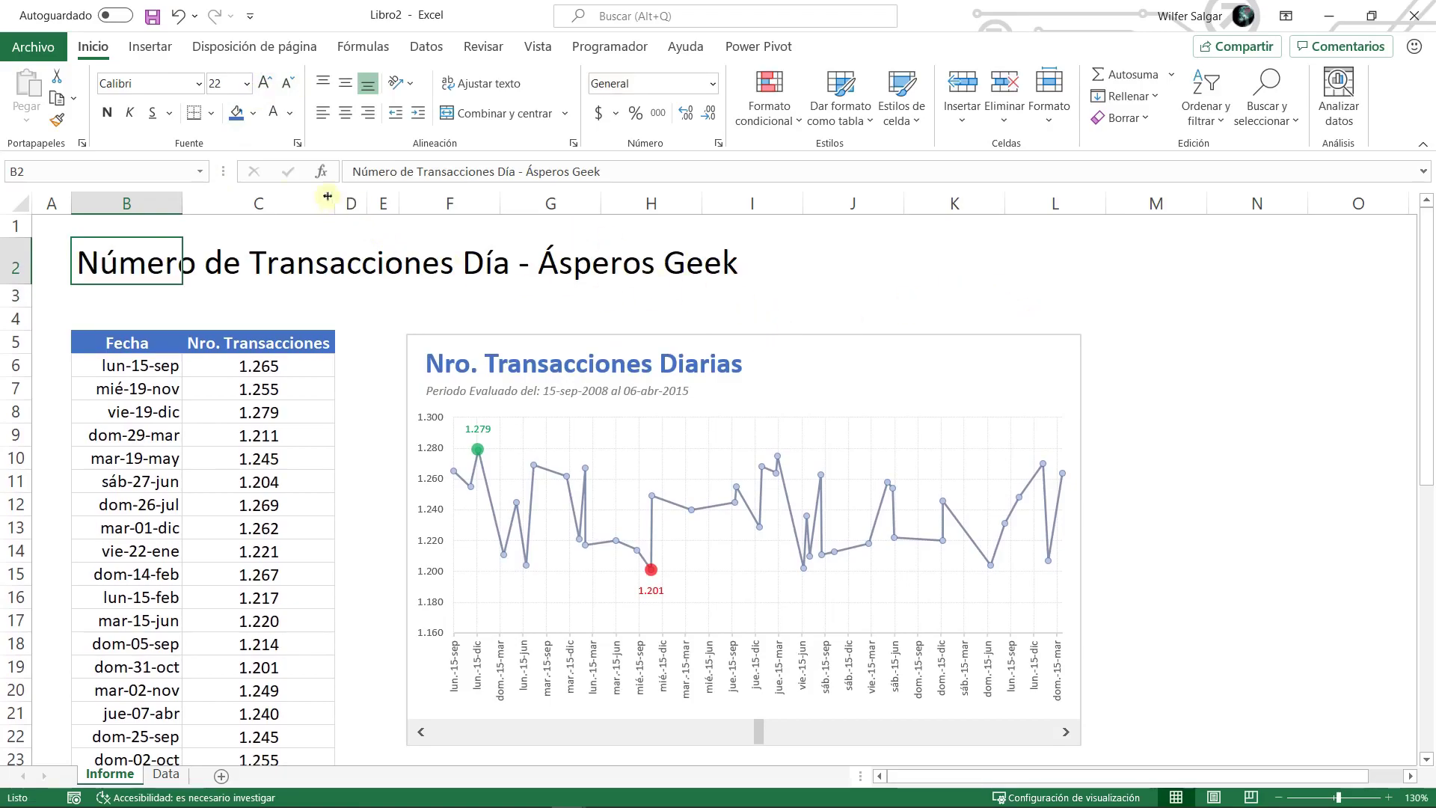
pyautogui.click(289, 113)
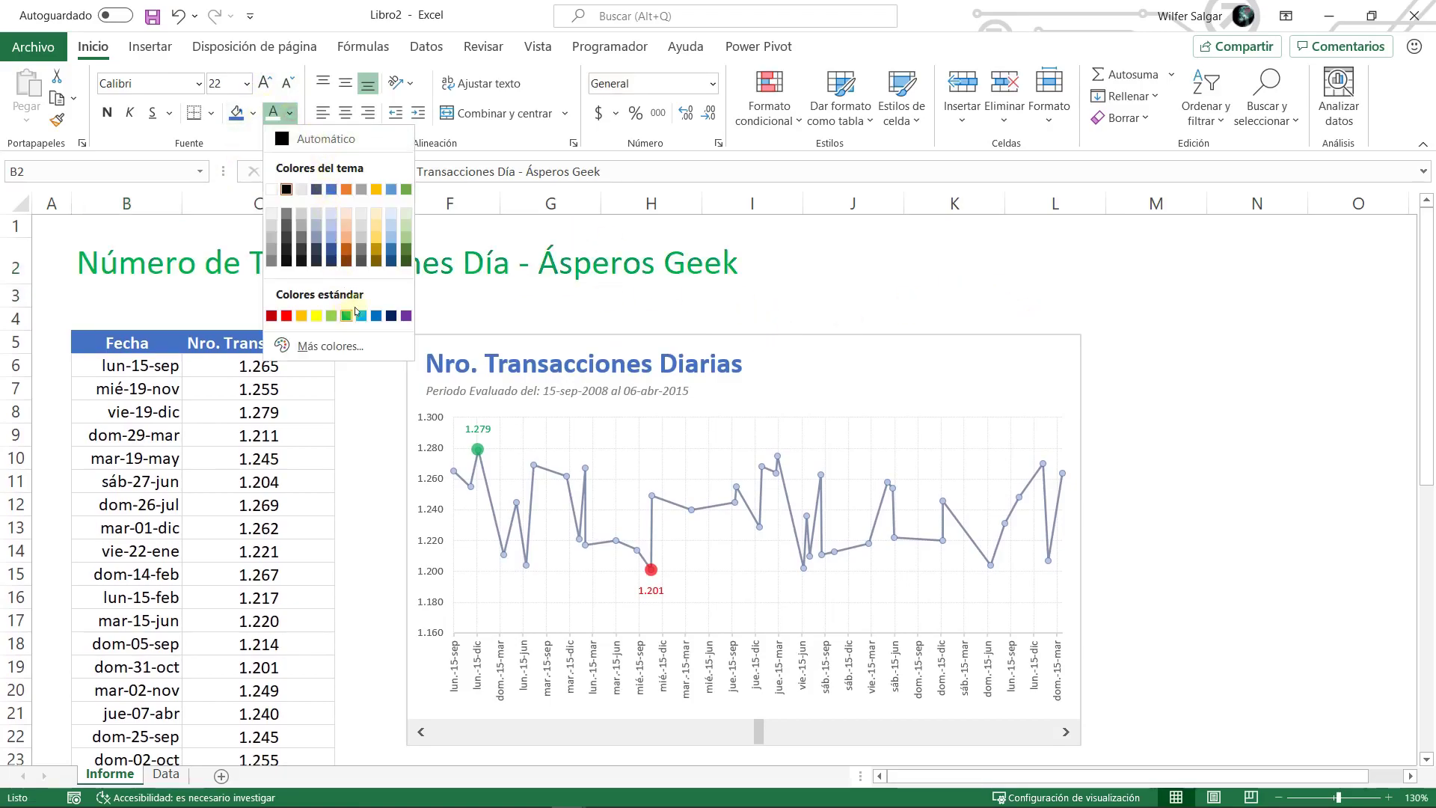
pyautogui.click(347, 252)
pyautogui.click(107, 113)
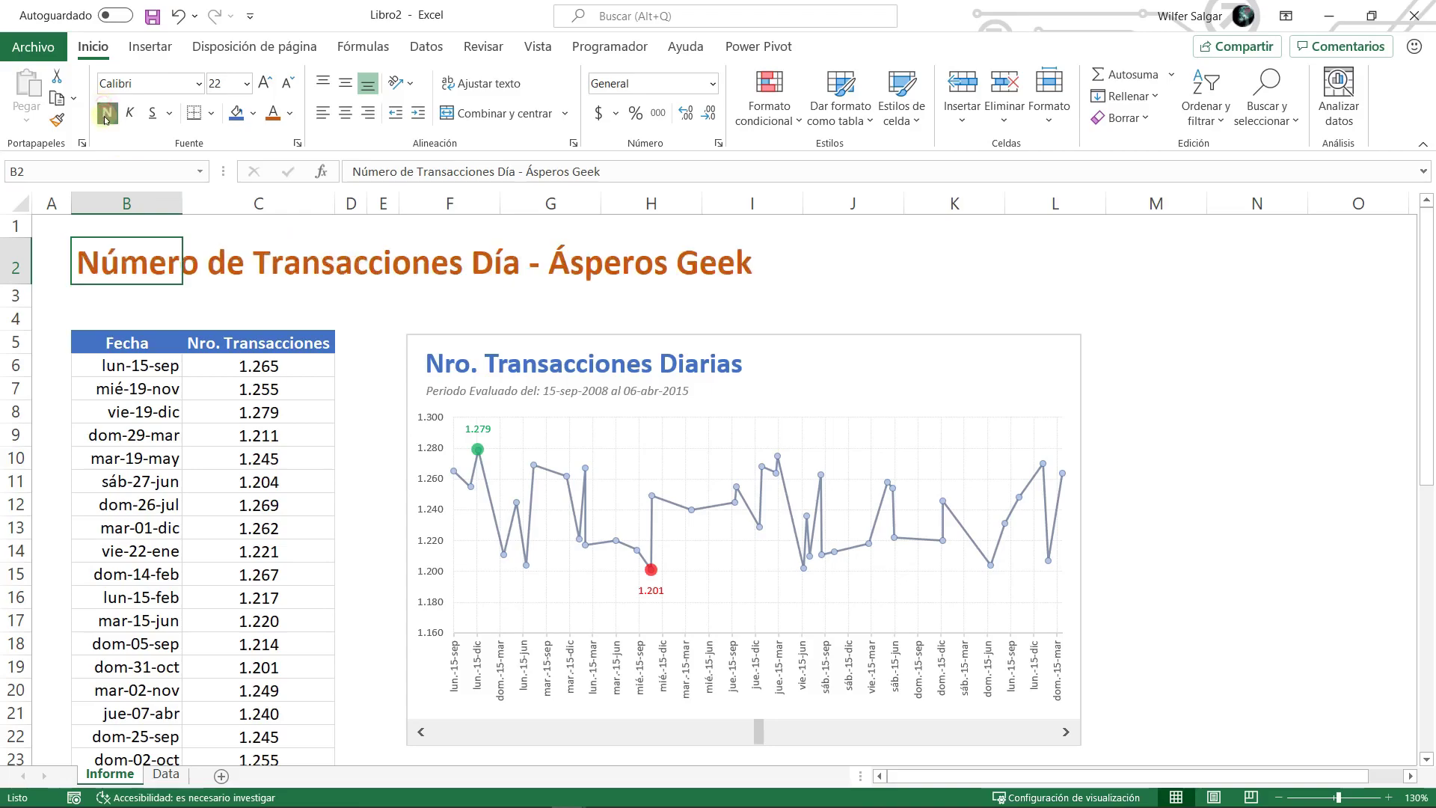
# - Fill the title band B2:L2 with light gray
pyautogui.moveTo(126, 254); pyautogui.dragTo(1051, 271)
pyautogui.click(254, 113)
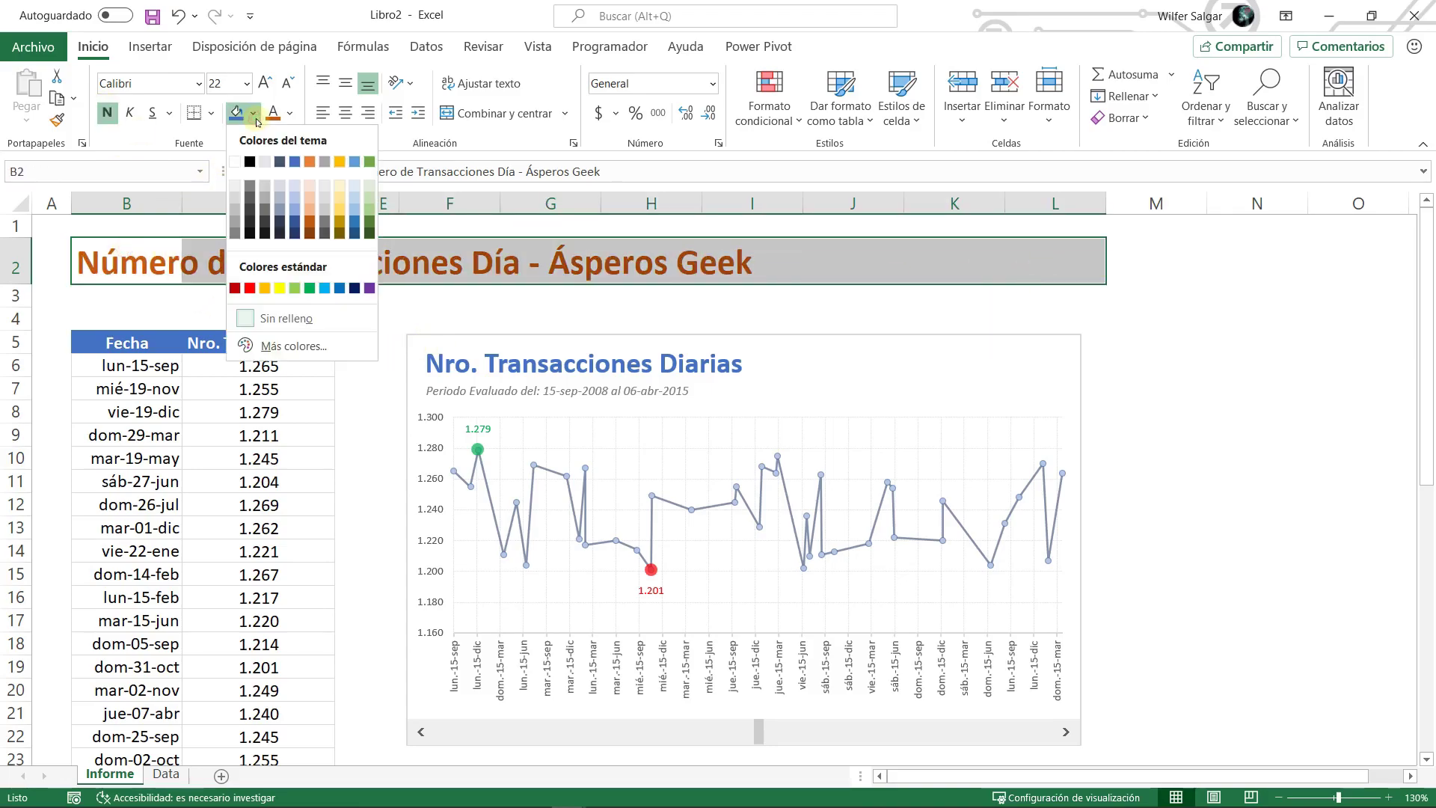
pyautogui.click(142, 258)
pyautogui.moveTo(142, 258); pyautogui.dragTo(1026, 276)
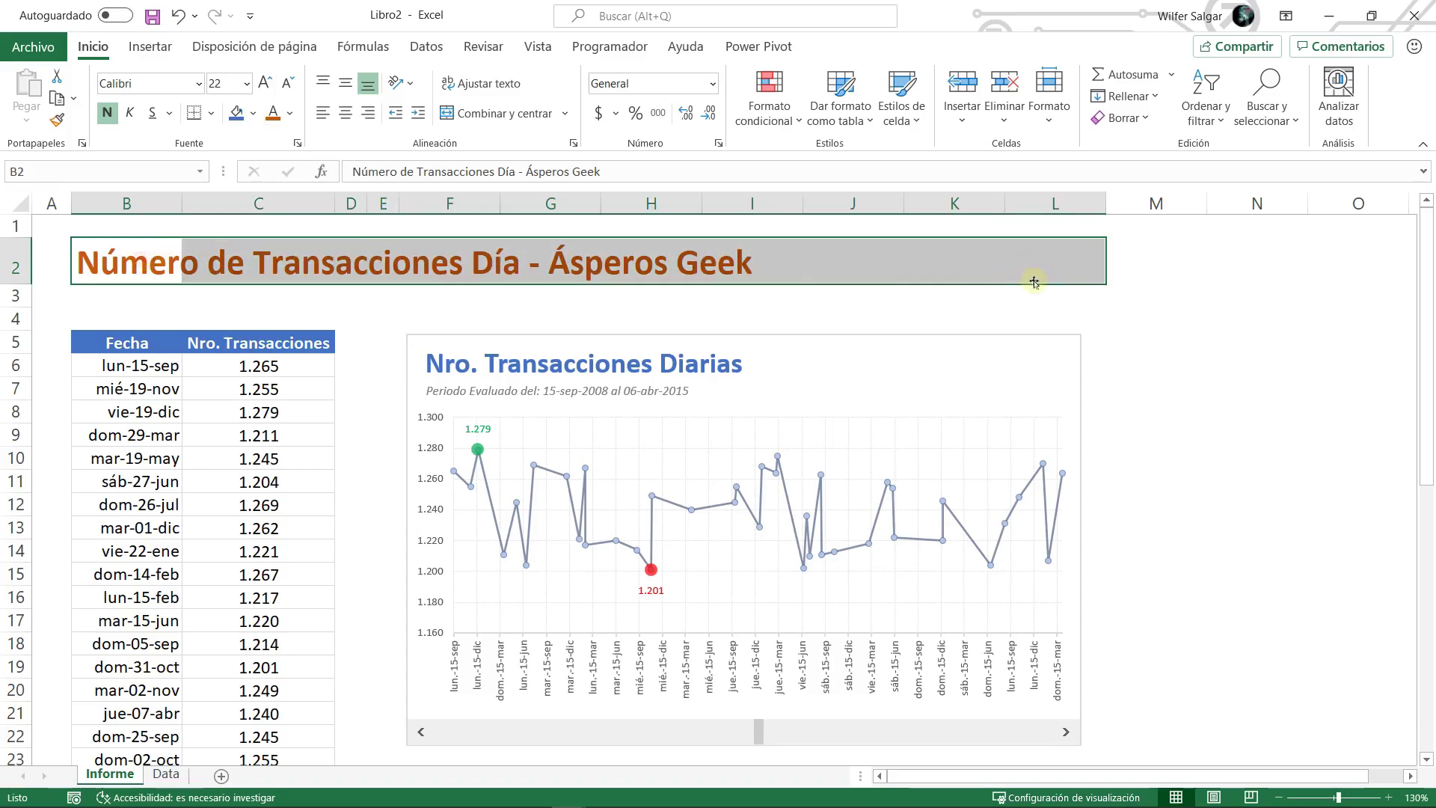
pyautogui.click(253, 113)
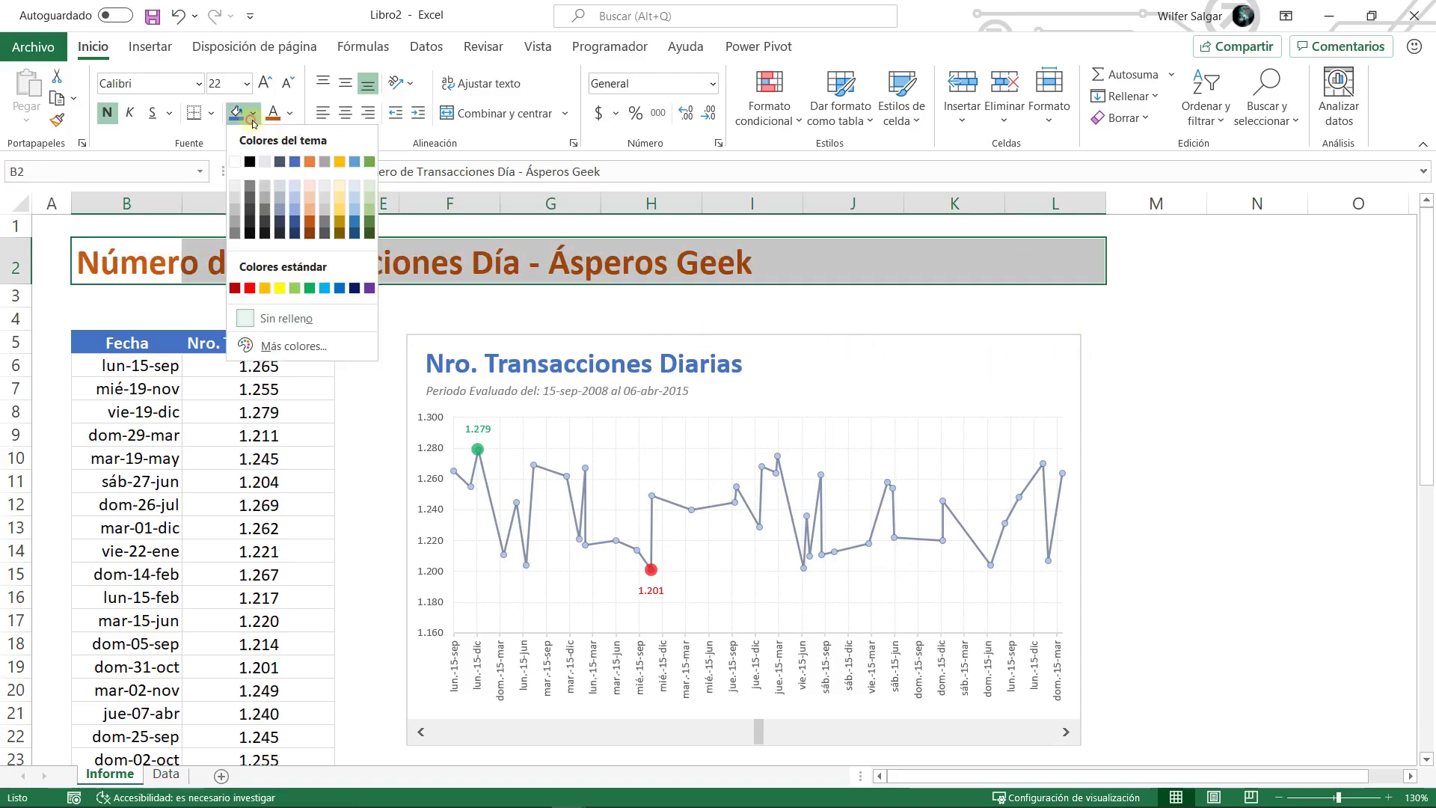
pyautogui.click(234, 191)
pyautogui.click(105, 295)
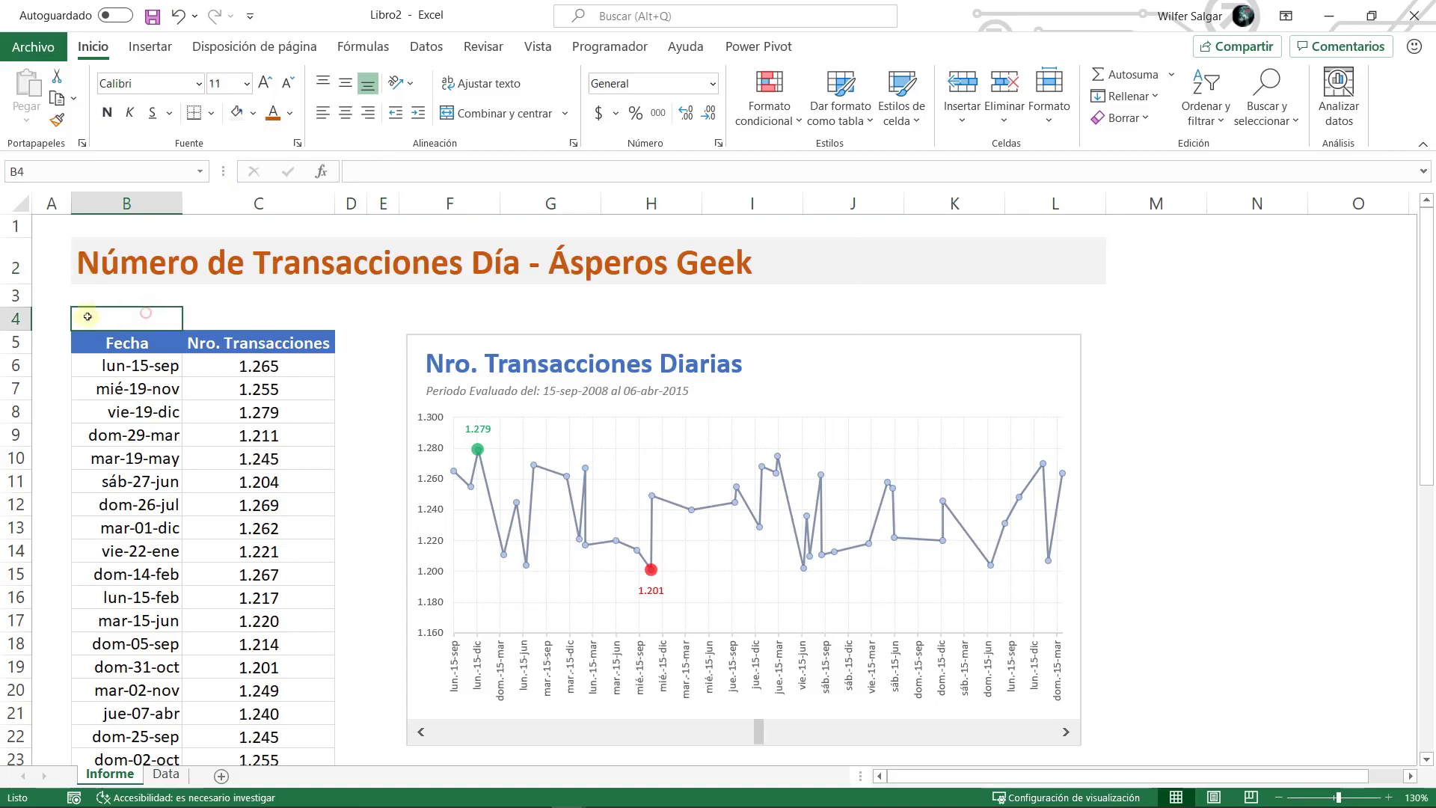
# - Delete the blank row 3 and narrow column A further
pyautogui.click(19, 295)
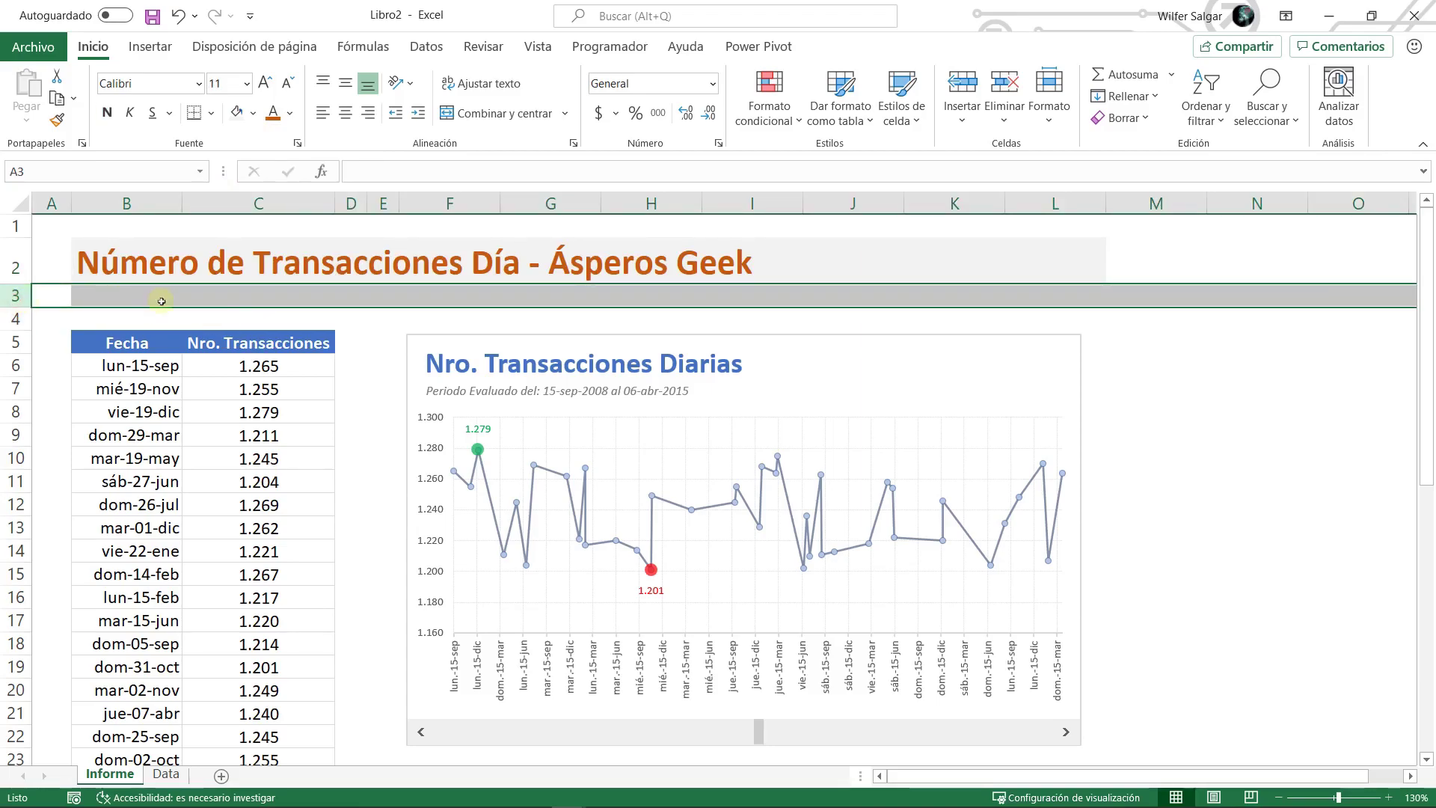
pyautogui.hotkey('ctrl', '-')
pyautogui.click(135, 320)
pyautogui.moveTo(71, 200); pyautogui.dragTo(54, 200)
# - Increase the font size of the title in B2 by one level
pyautogui.click(129, 247)
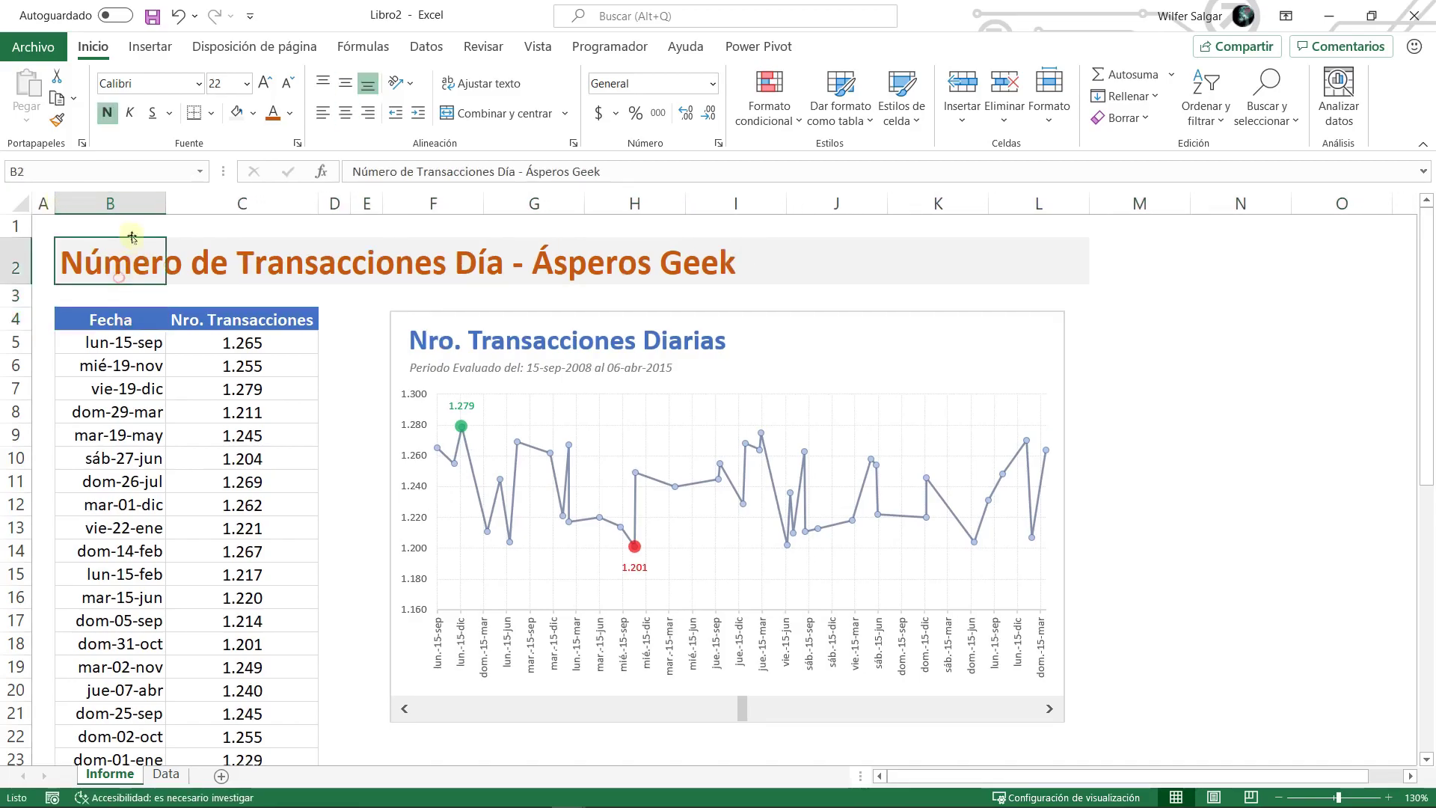
pyautogui.click(264, 83)
# - Move the grouped chart closer to the table and enlarge it until it ends level with the title band at column L
pyautogui.moveTo(411, 314); pyautogui.dragTo(373, 307)
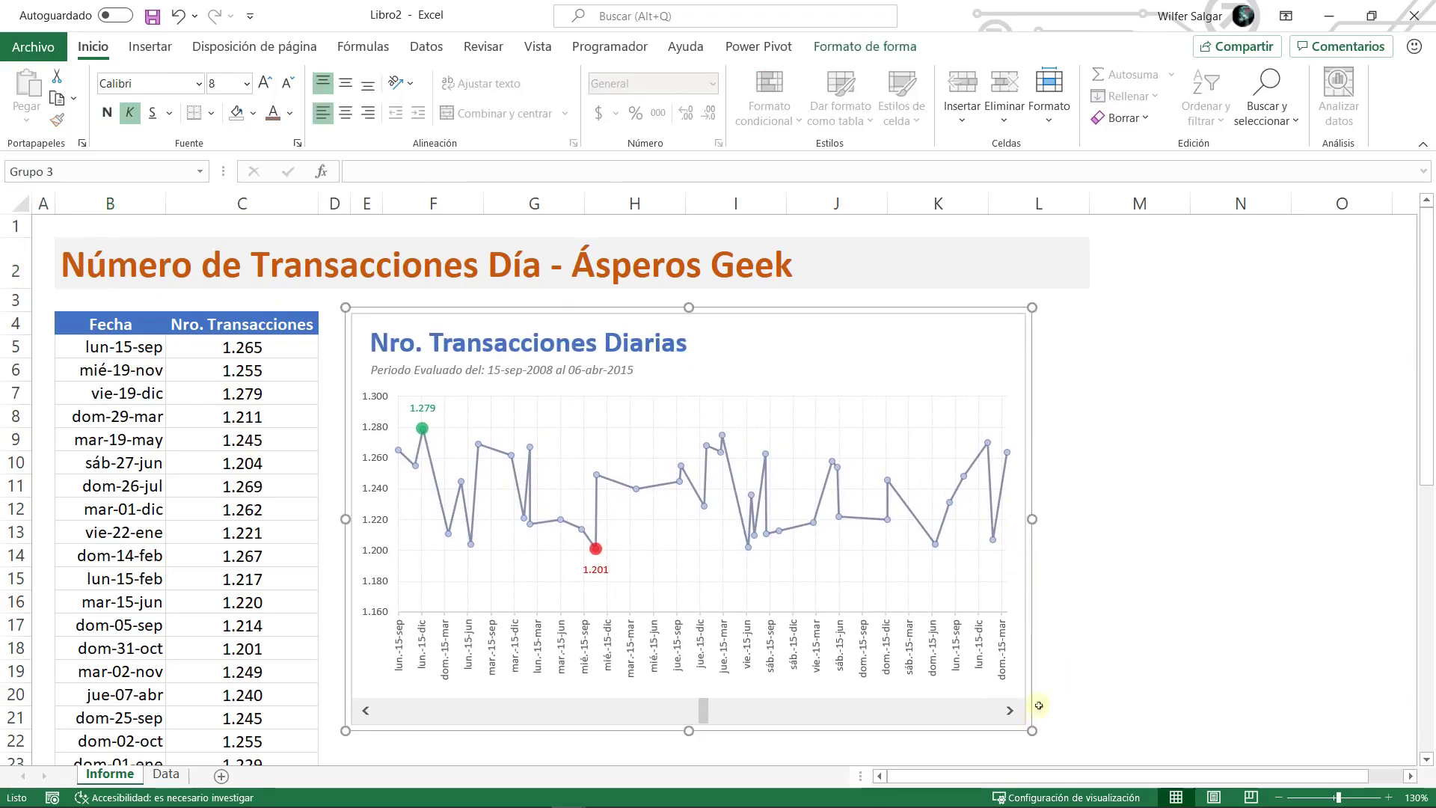
pyautogui.moveTo(1035, 736); pyautogui.dragTo(1088, 750)
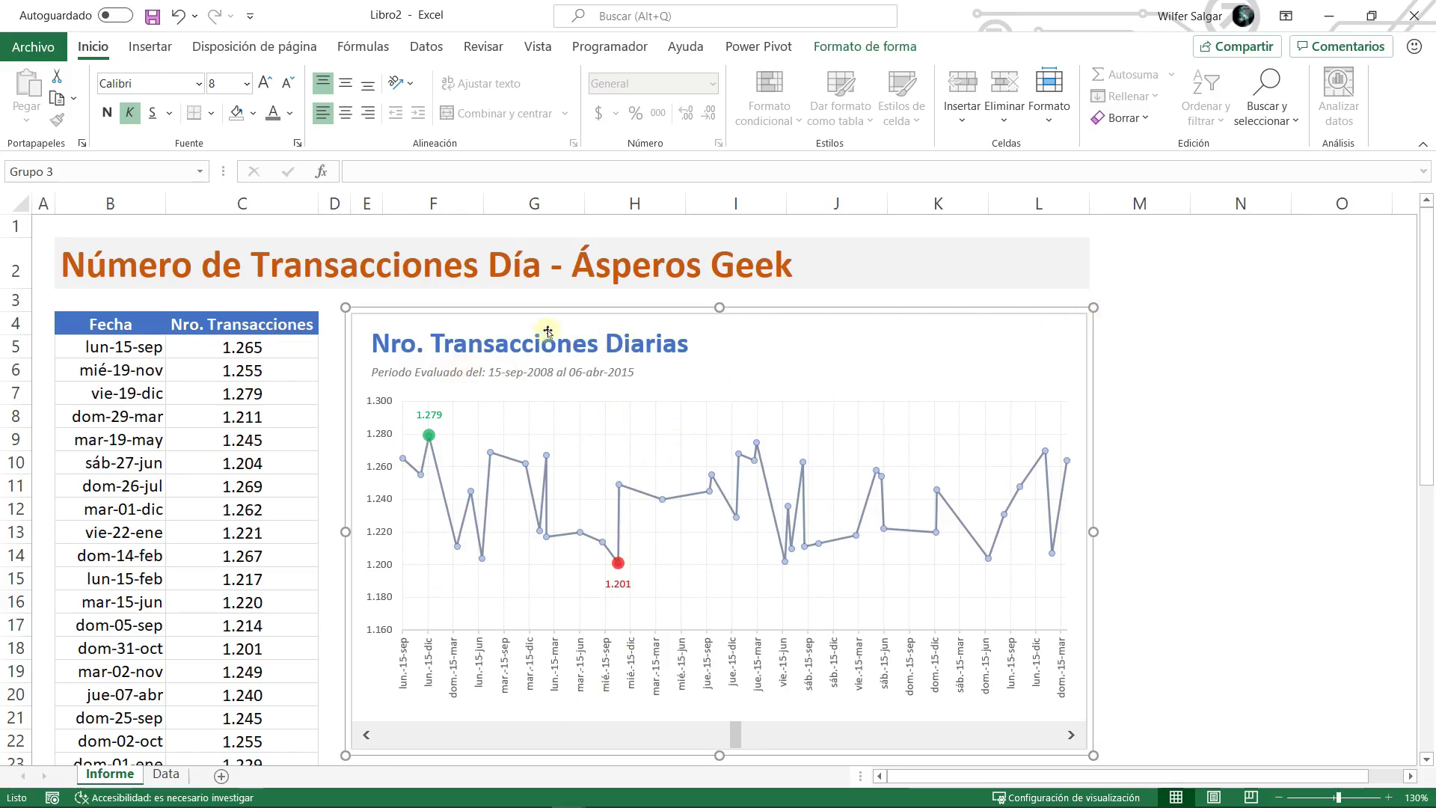
pyautogui.click(139, 324)
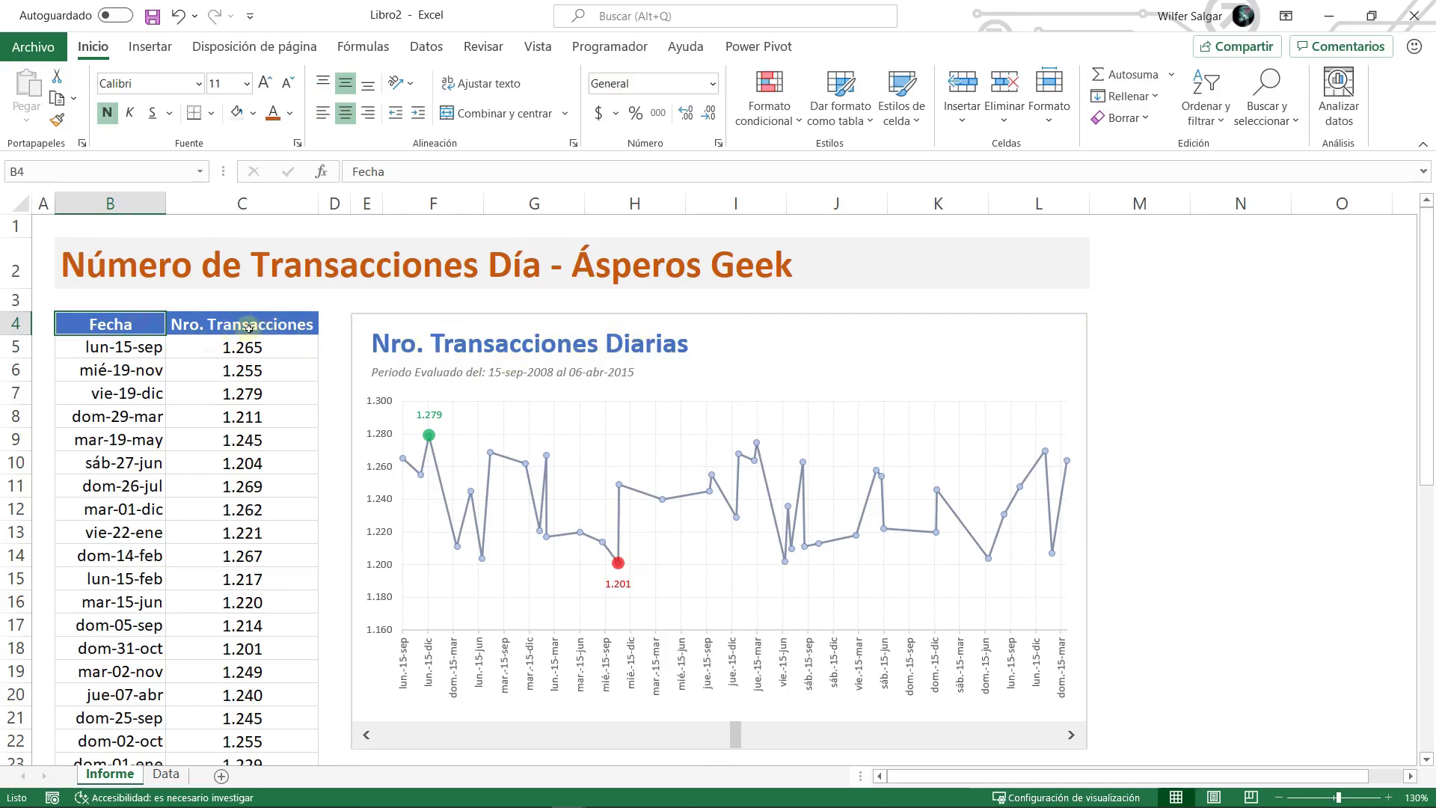
# - Set the chart area's solid border to light gray with a width of 0,5 pt
pyautogui.click(803, 317)
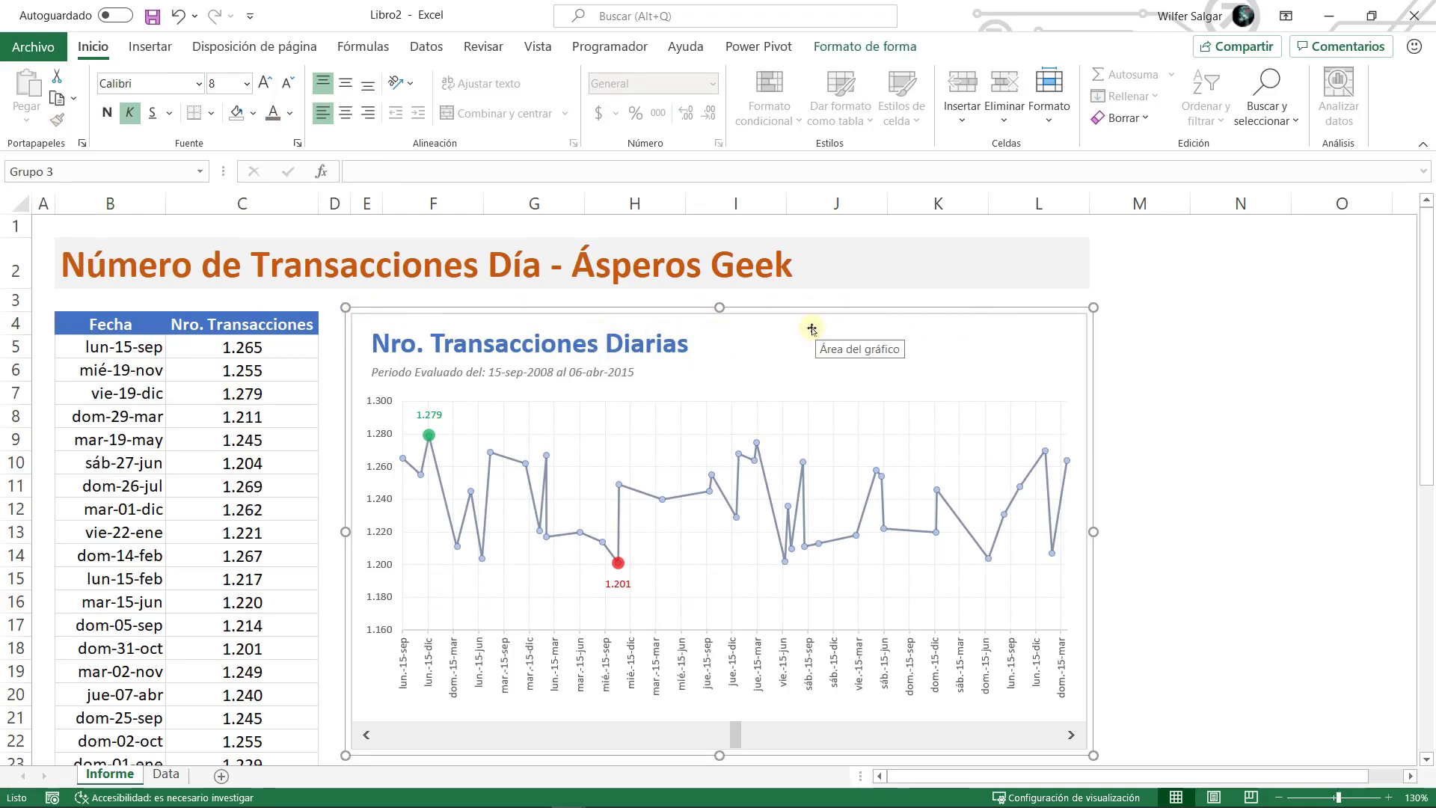
pyautogui.click(1317, 305)
pyautogui.click(1003, 303)
pyautogui.click(999, 320)
pyautogui.click(921, 331)
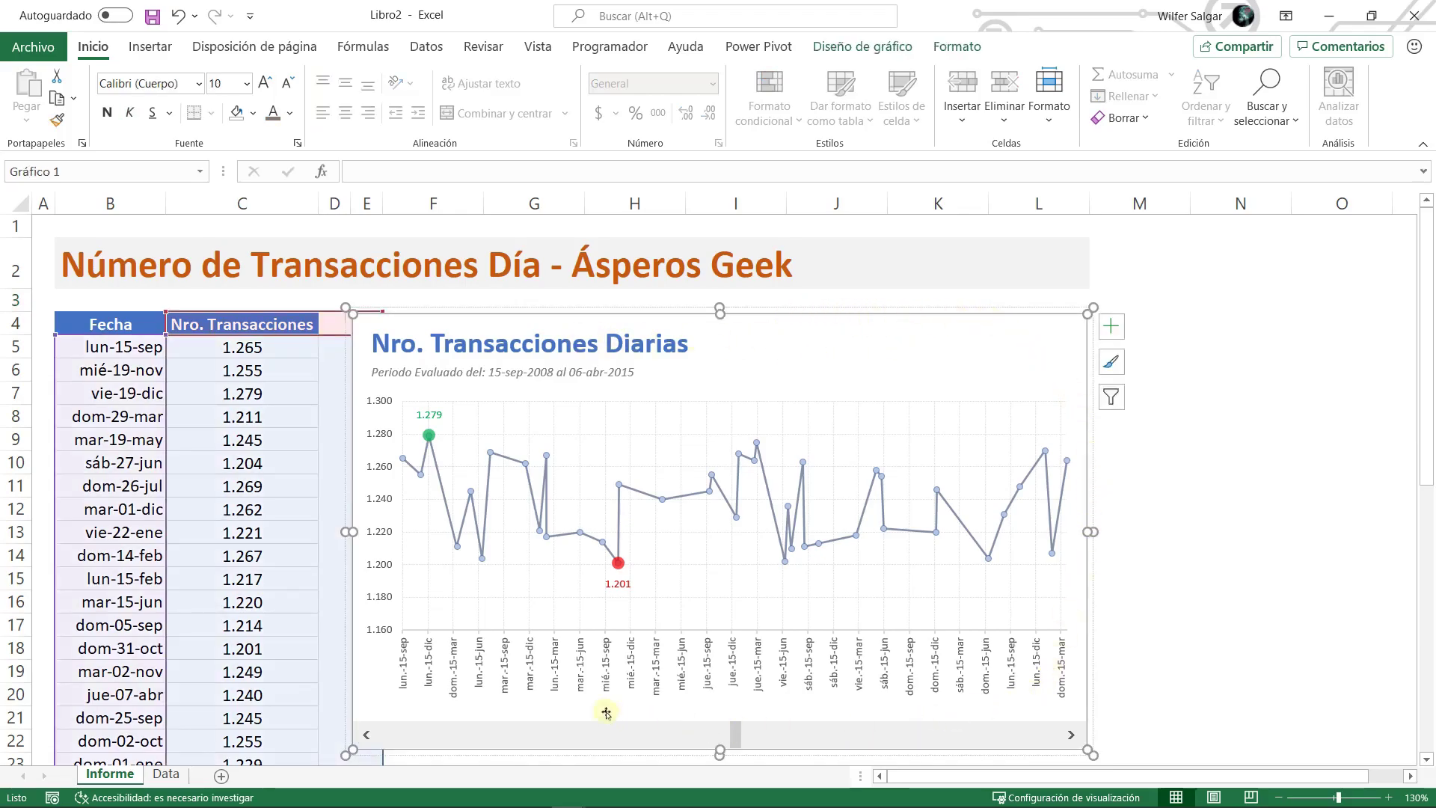
pyautogui.doubleClick(826, 327)
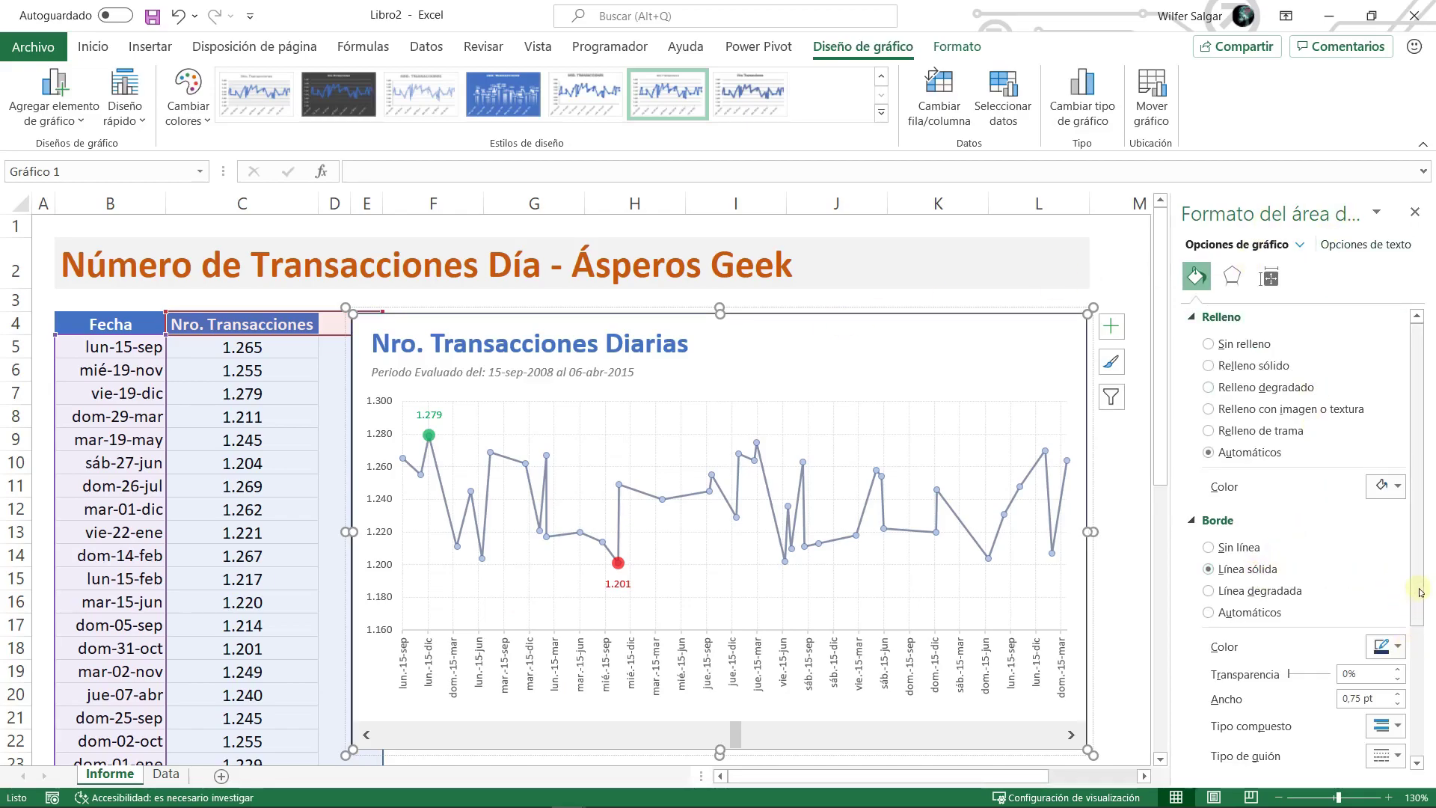
pyautogui.scroll(-3, 1422, 598)
pyautogui.click(1397, 544)
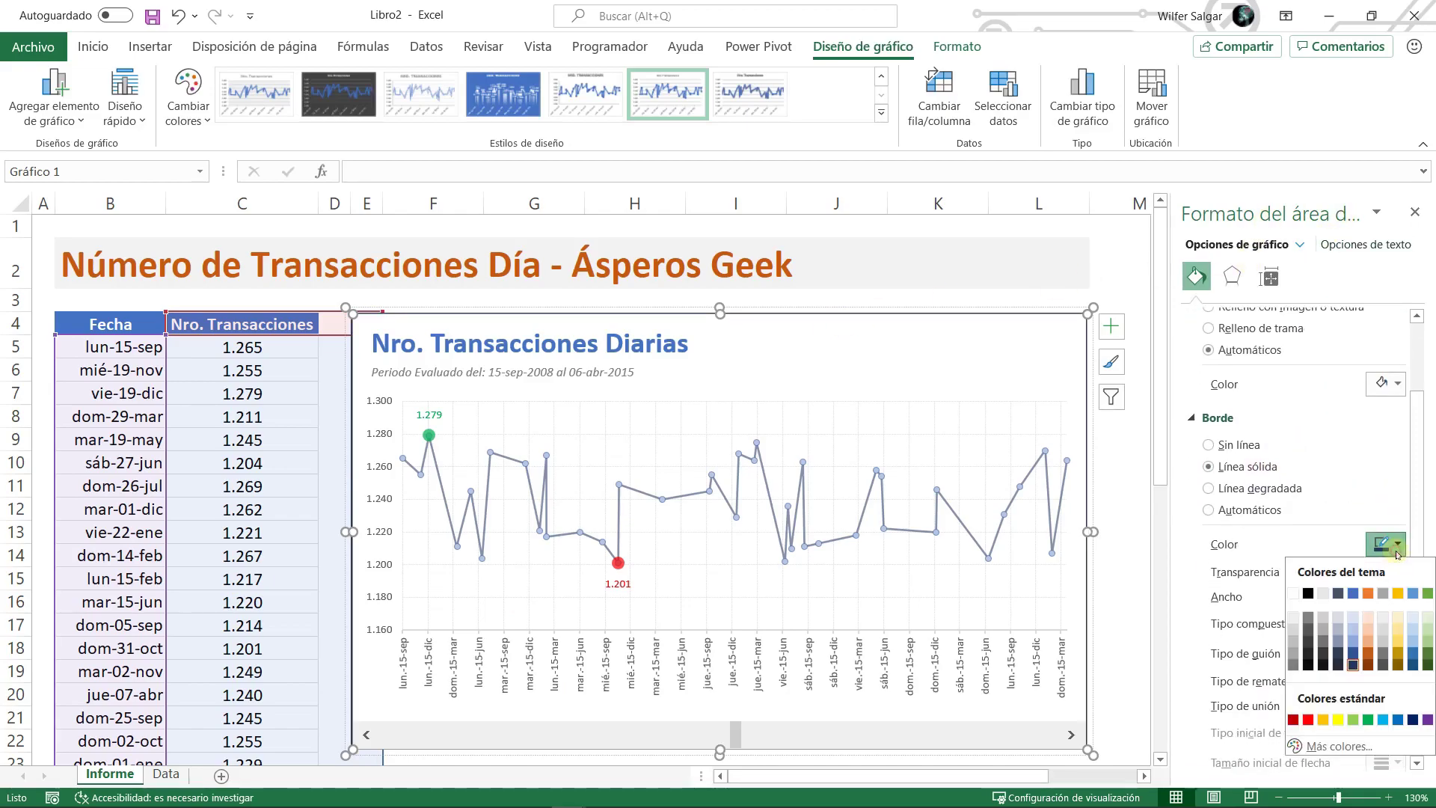
pyautogui.click(1302, 634)
pyautogui.click(1397, 602)
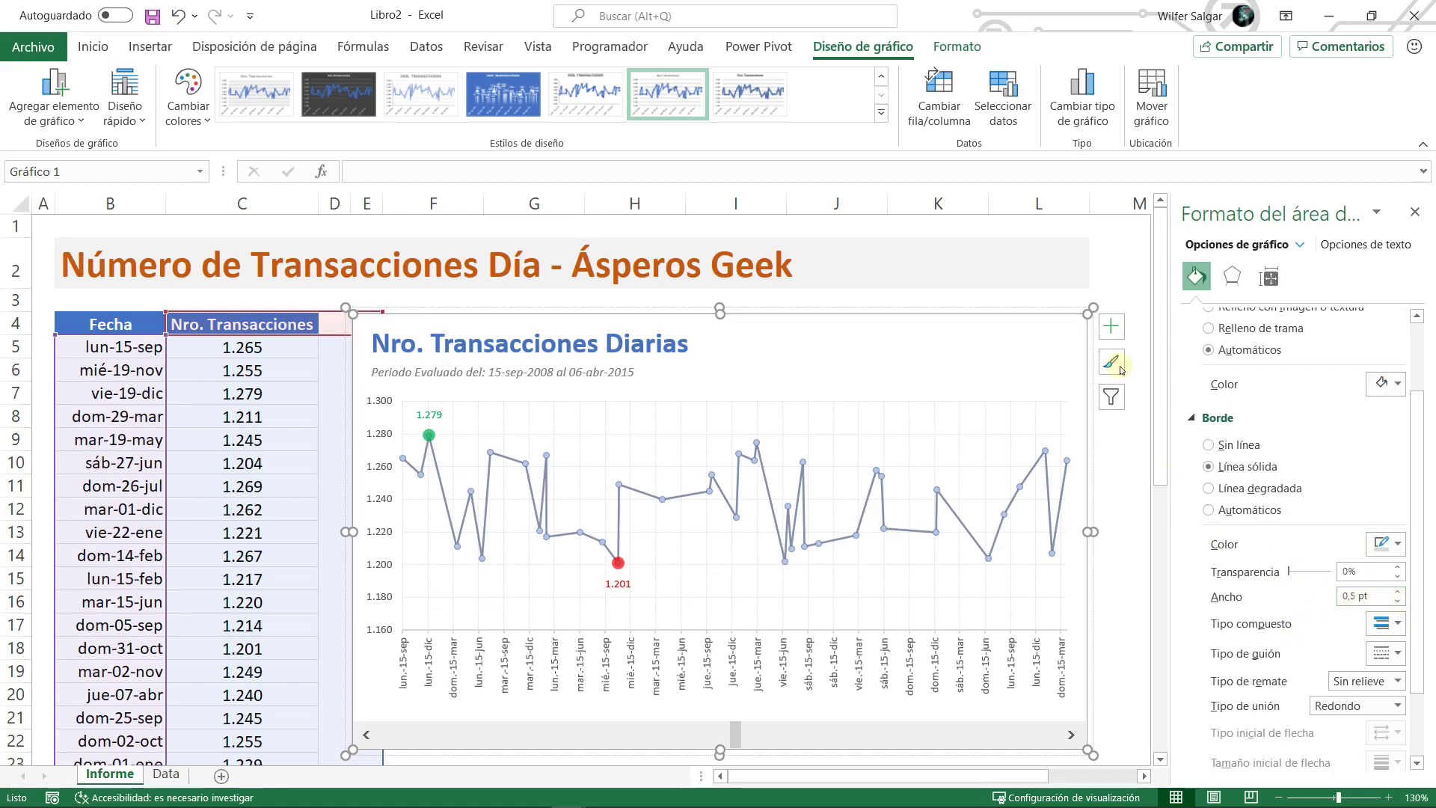
pyautogui.click(1127, 279)
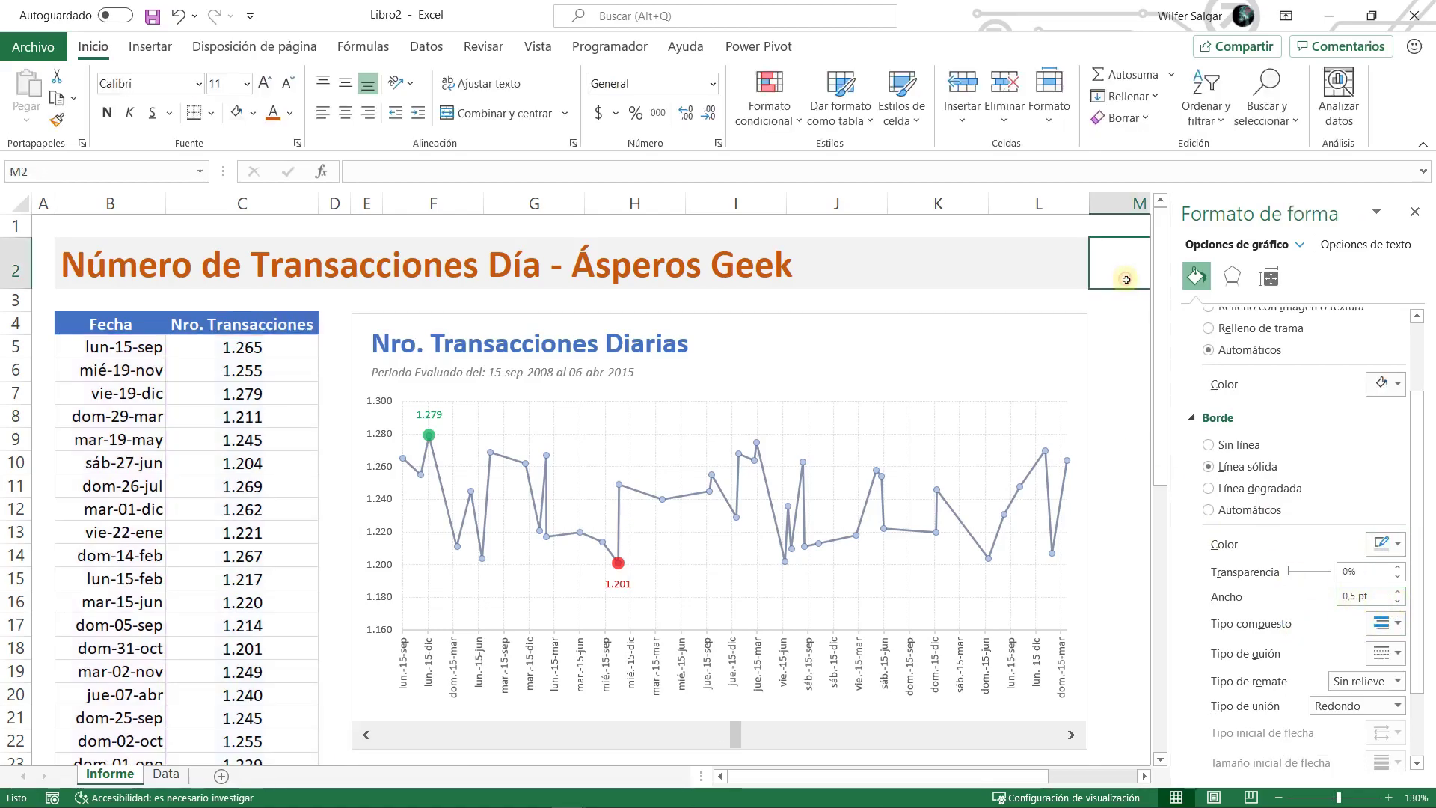
# - Try to apply the first outer shadow preset to the grouped chart and scroll bar
pyautogui.click(879, 315)
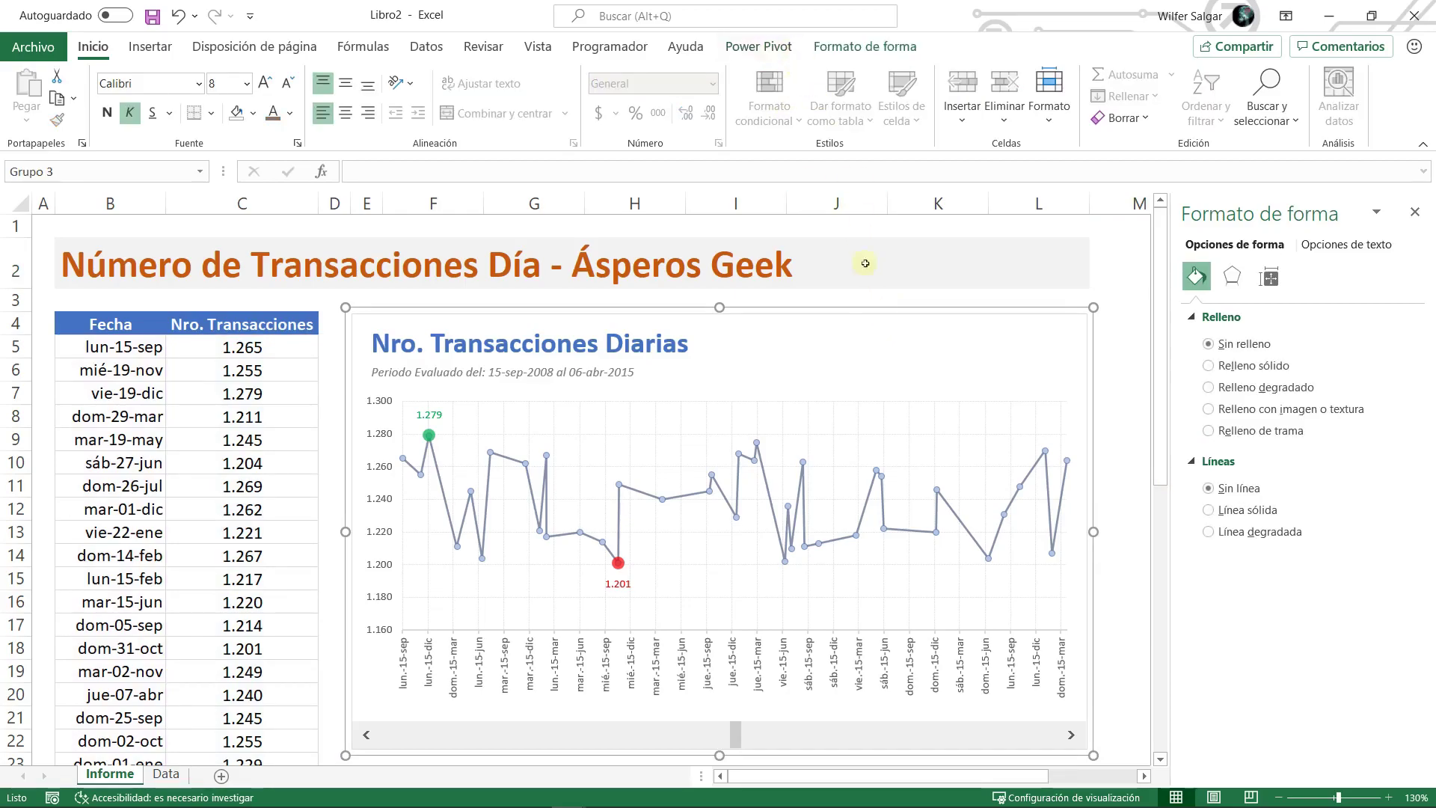
pyautogui.click(868, 48)
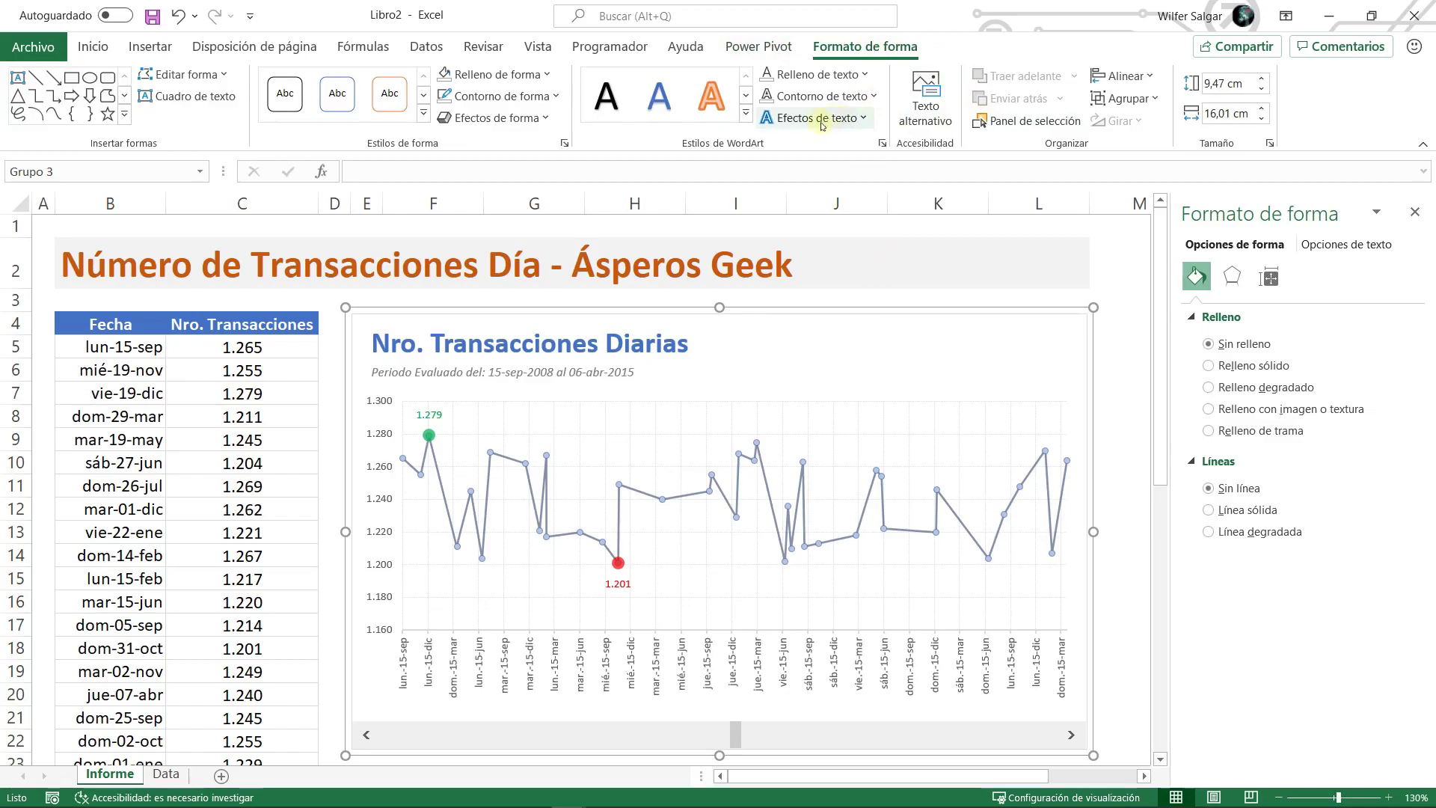
pyautogui.click(540, 119)
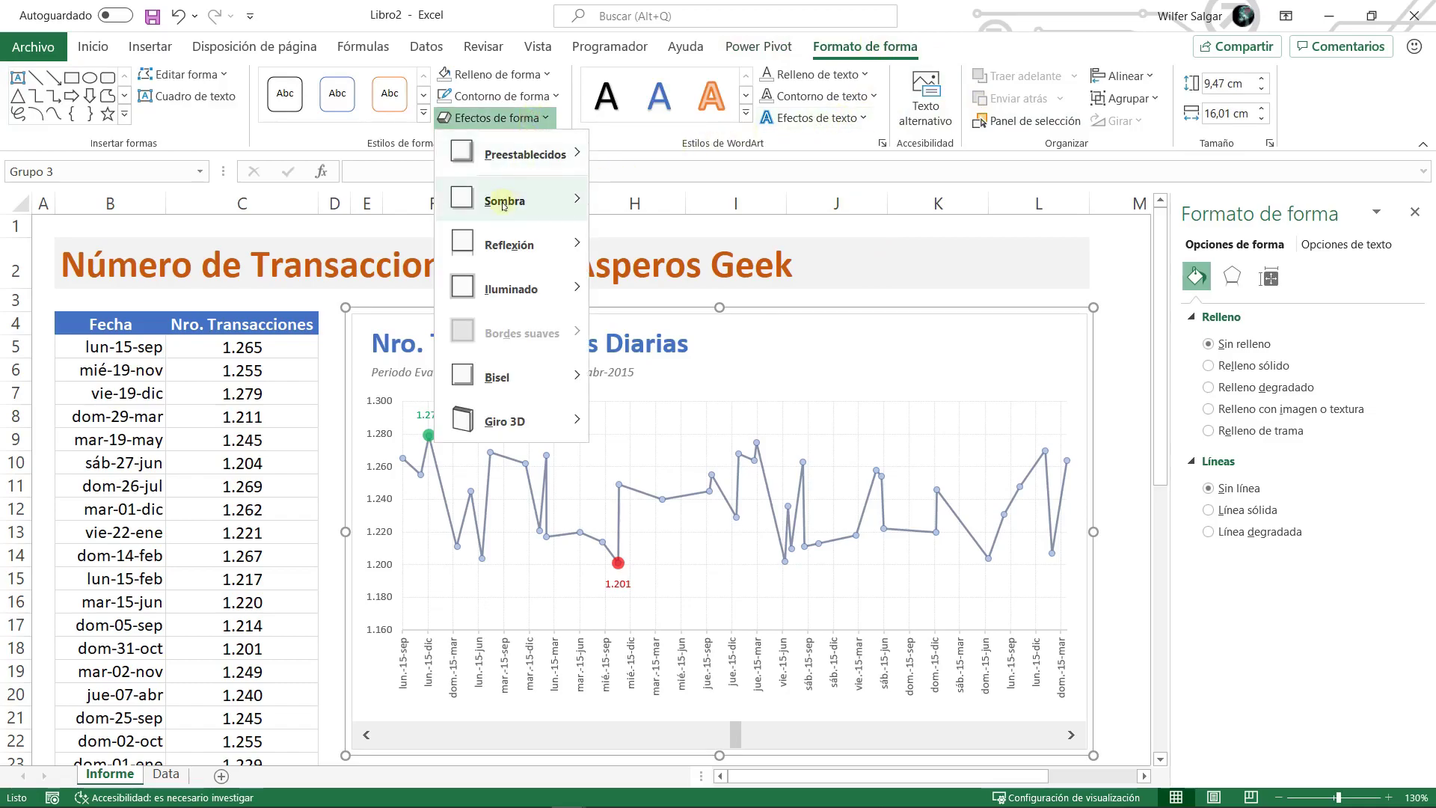
pyautogui.moveTo(505, 200)
pyautogui.click(612, 303)
pyautogui.click(110, 324)
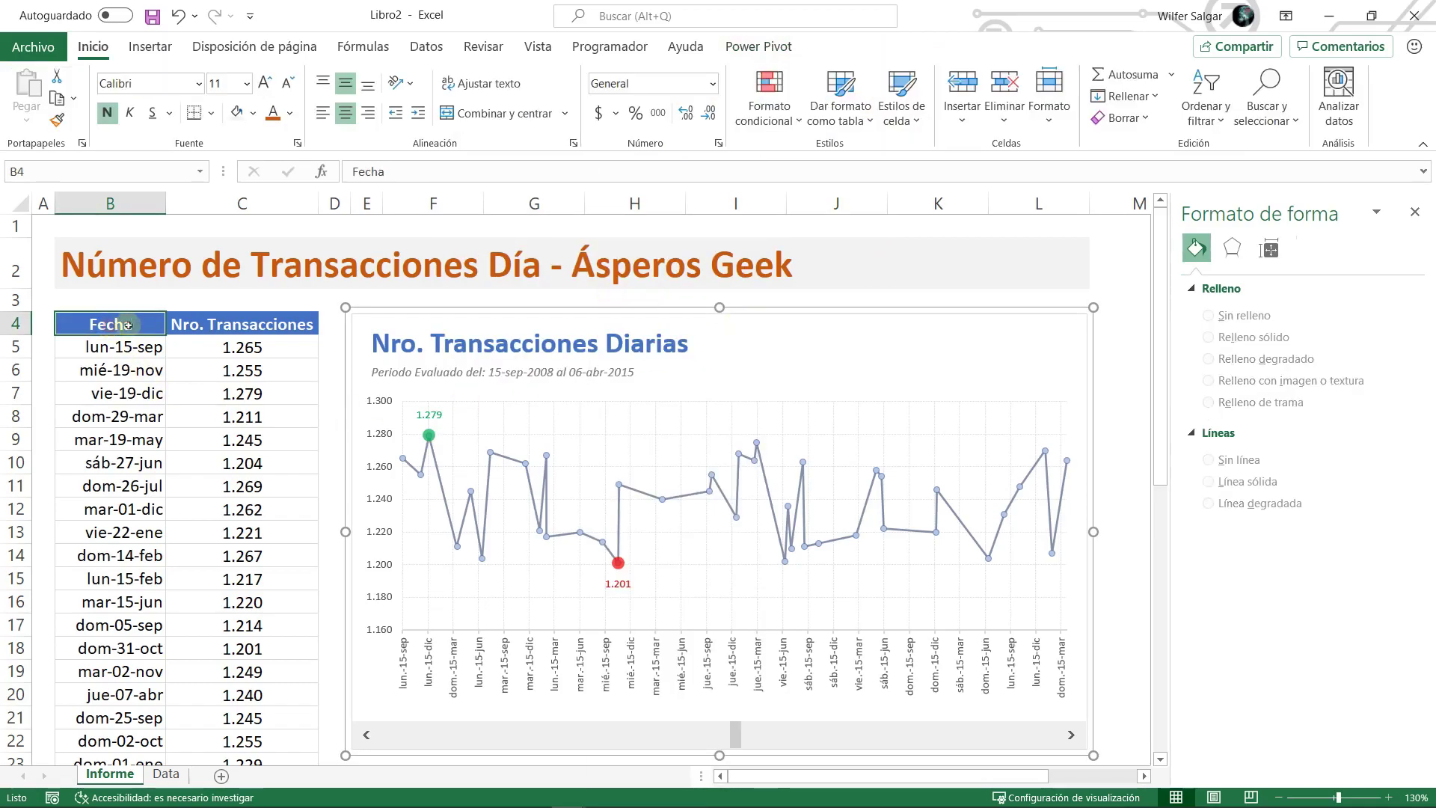
# - Close the shape formatting pane and hide the sheet's row and column headings
pyautogui.click(1407, 222)
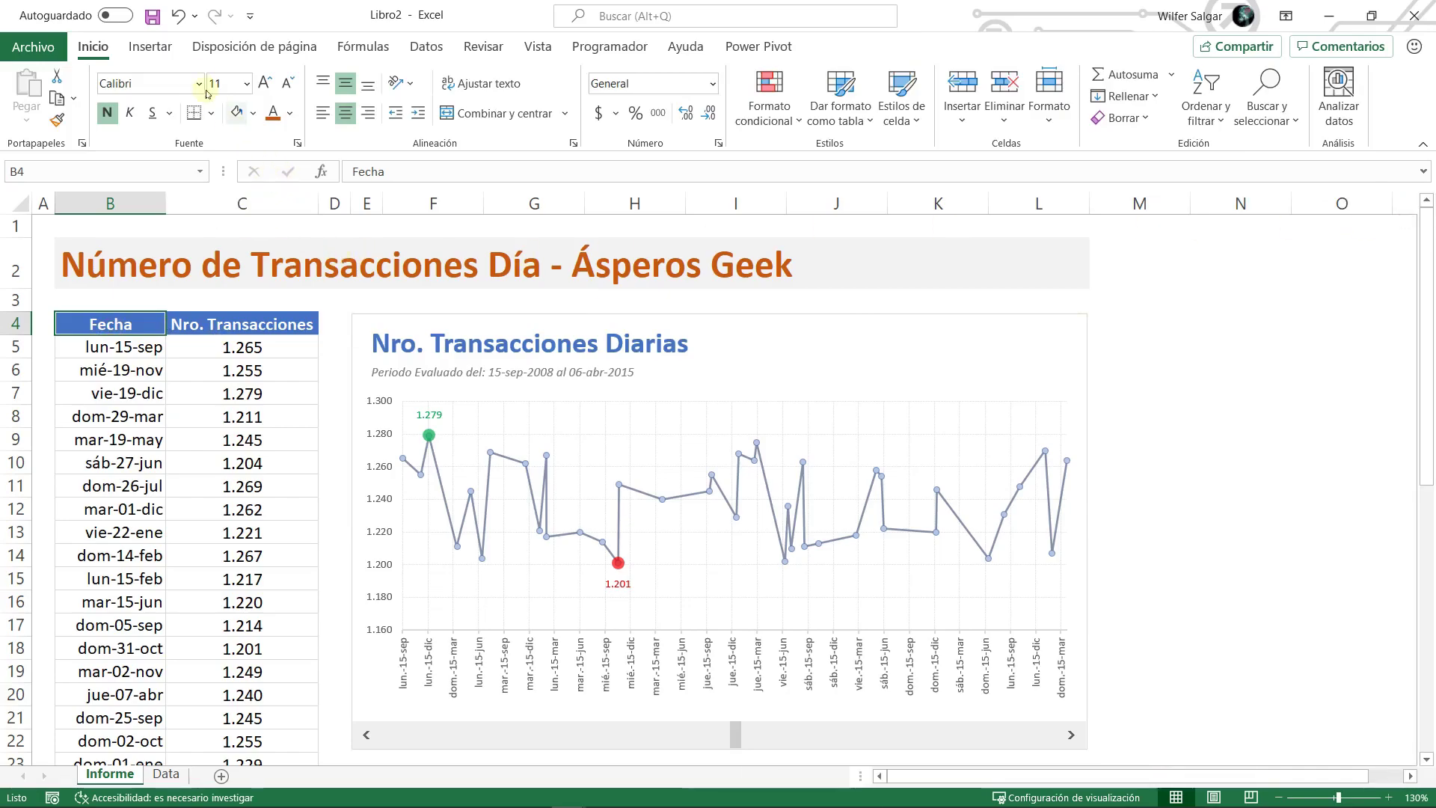
pyautogui.click(227, 49)
pyautogui.click(737, 101)
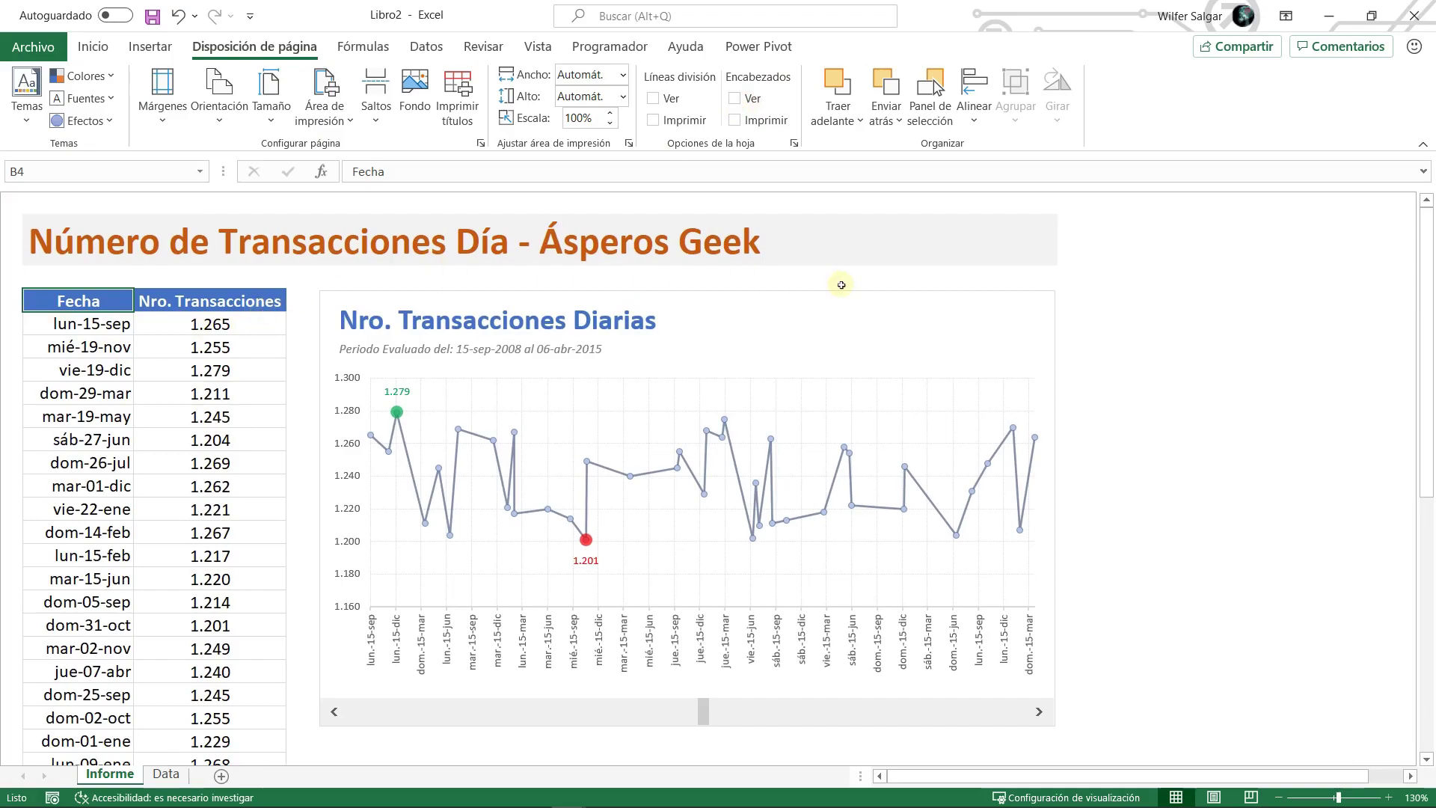
# - Retry the first outer shadow preset on the whole chart group
pyautogui.click(828, 294)
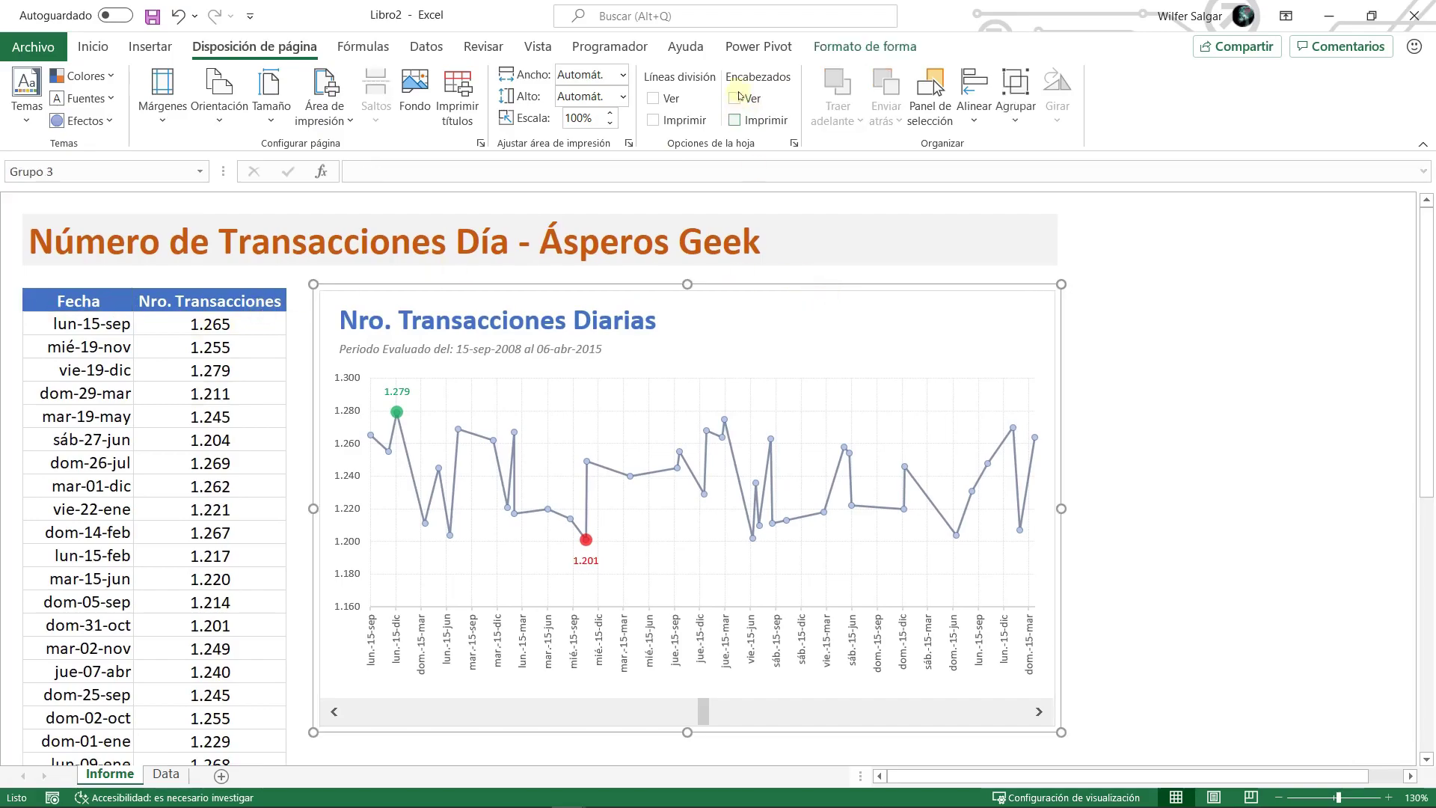
pyautogui.click(844, 49)
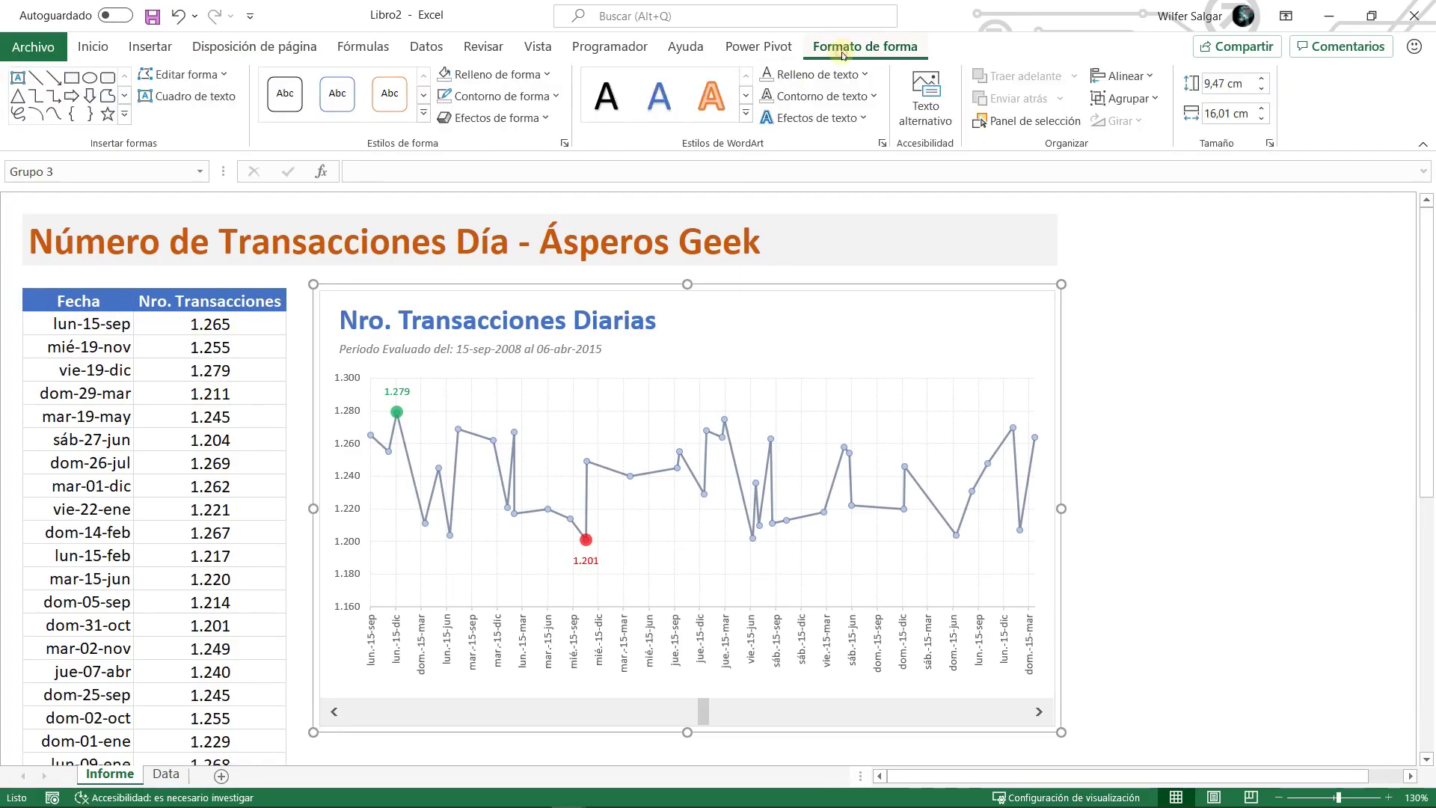
pyautogui.click(482, 119)
pyautogui.moveTo(505, 200)
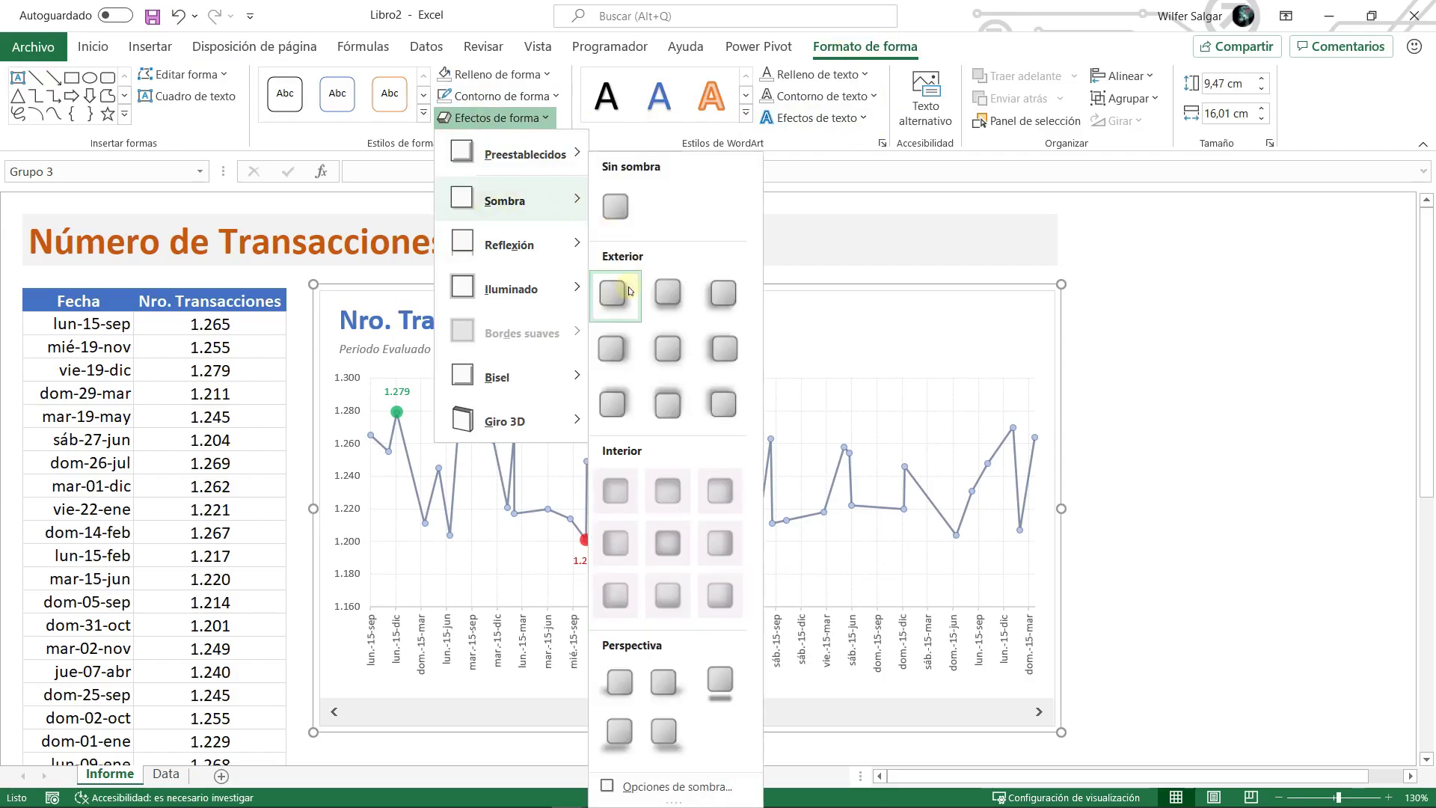
pyautogui.click(631, 290)
# - Apply an outer shadow toward the lower right to the chart area inside the group, then deselect it
pyautogui.click(962, 303)
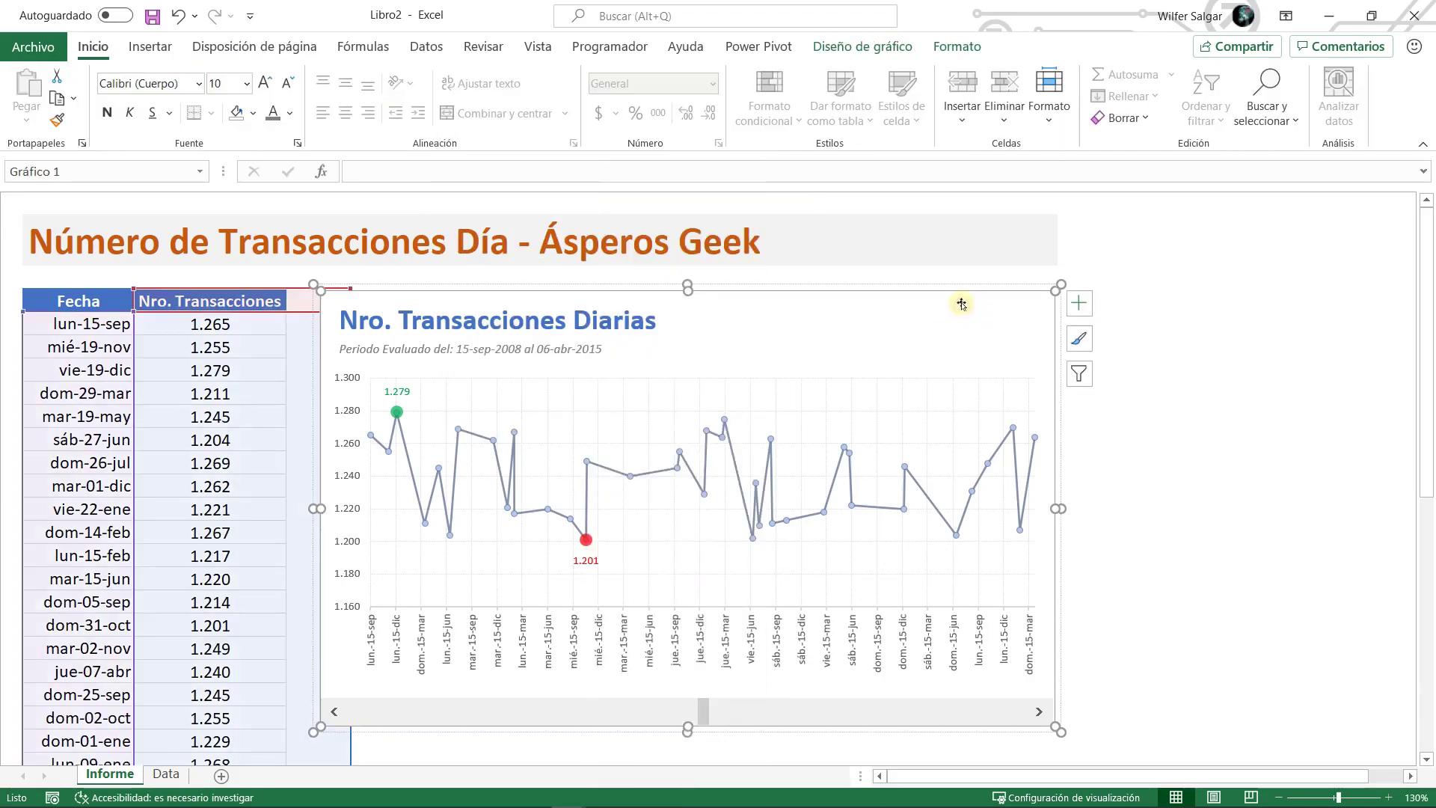
pyautogui.click(957, 46)
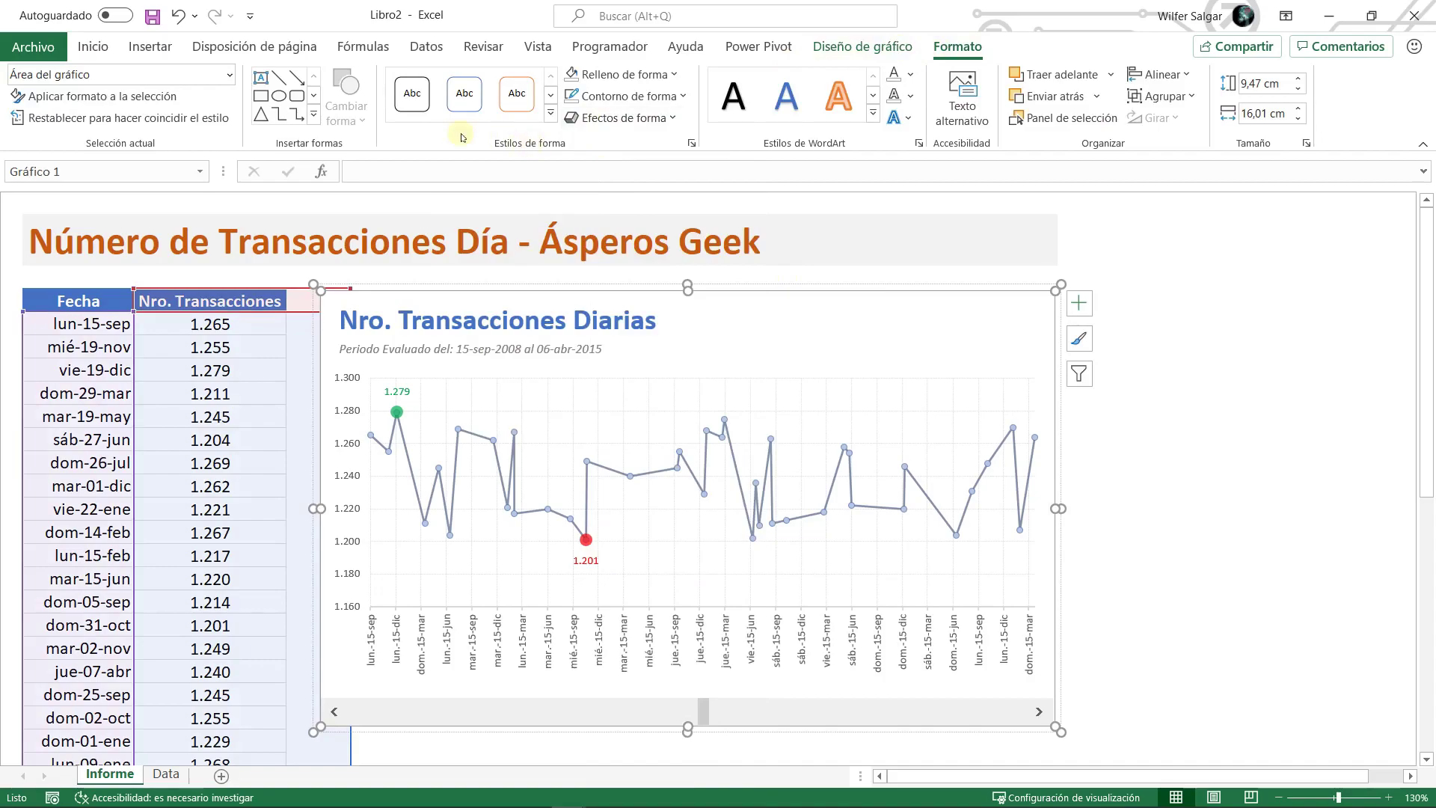
pyautogui.click(621, 118)
pyautogui.moveTo(620, 214)
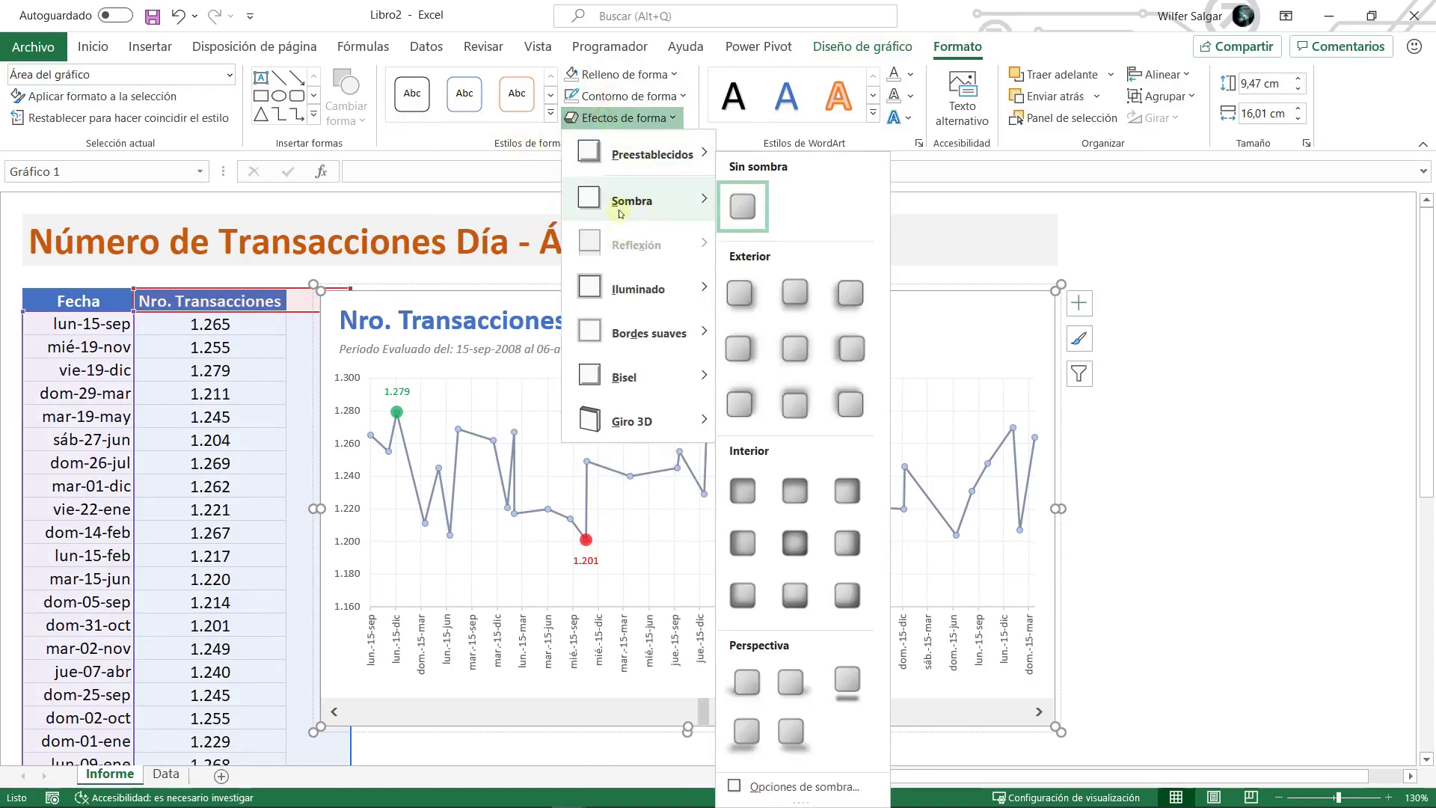
pyautogui.click(1263, 461)
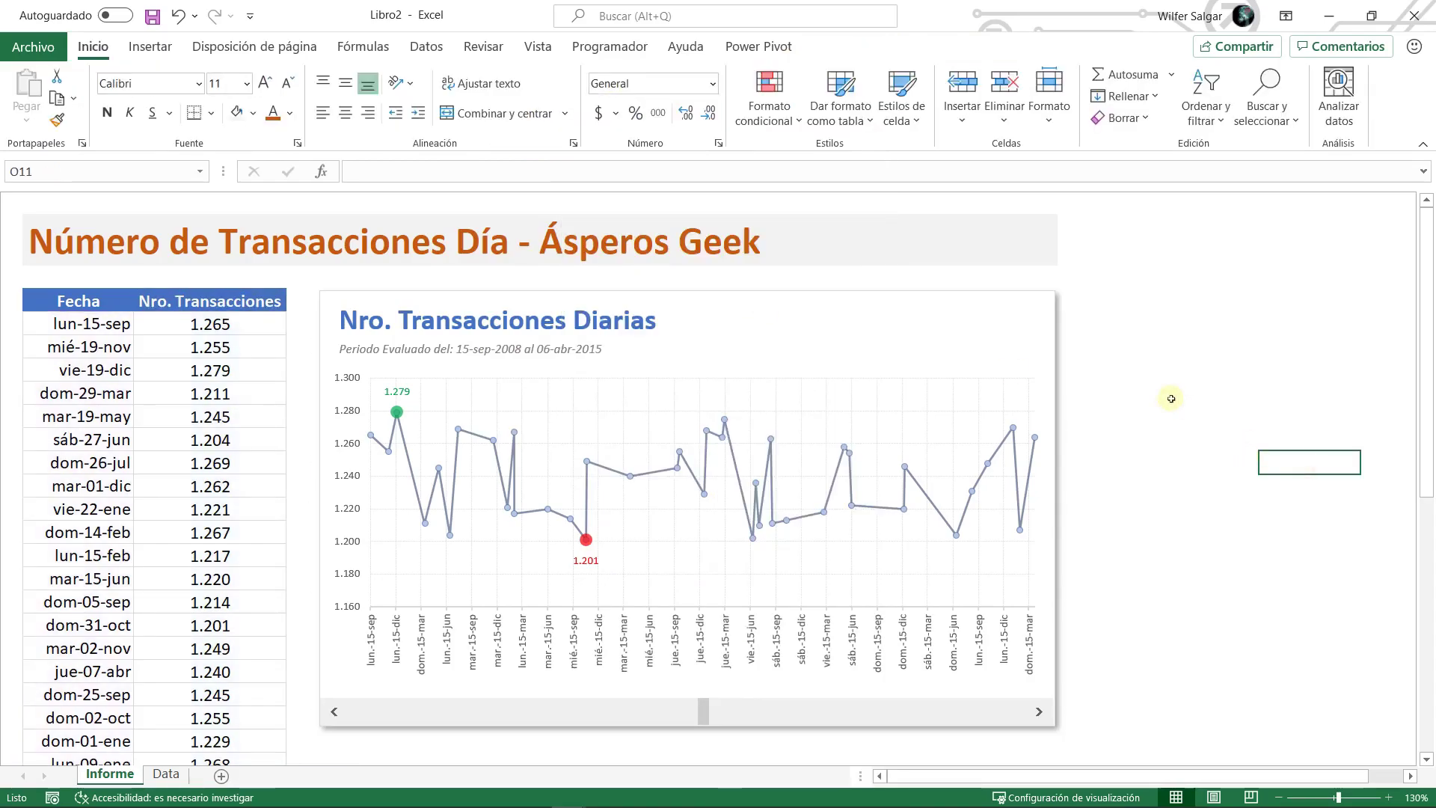
# - Test the embedded scroll bar by moving the table and chart back to an earlier period in large and single steps
pyautogui.click(96, 299)
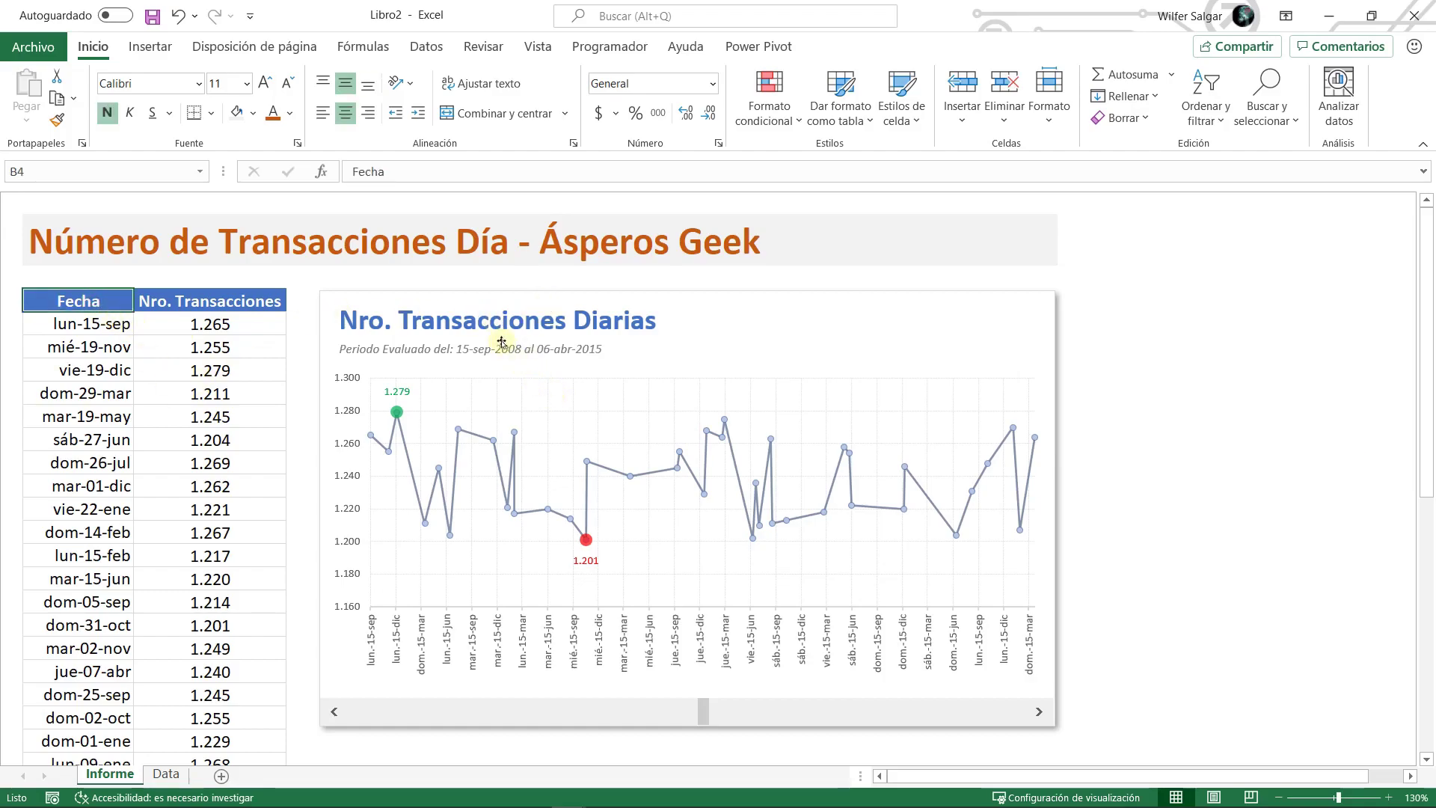
pyautogui.click(386, 712)
pyautogui.click(390, 715)
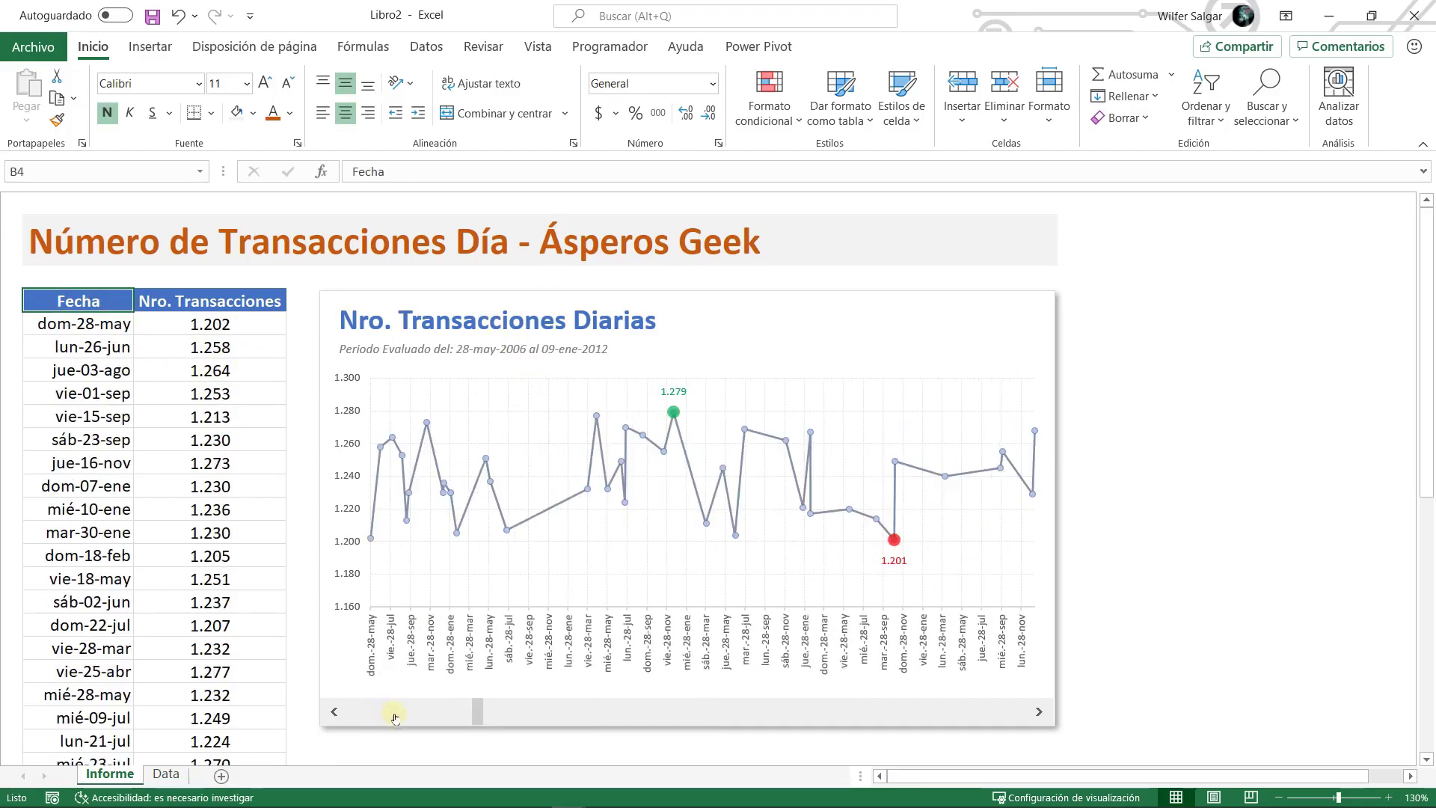
pyautogui.click(334, 712)
pyautogui.click(334, 712)
pyautogui.click(335, 712)
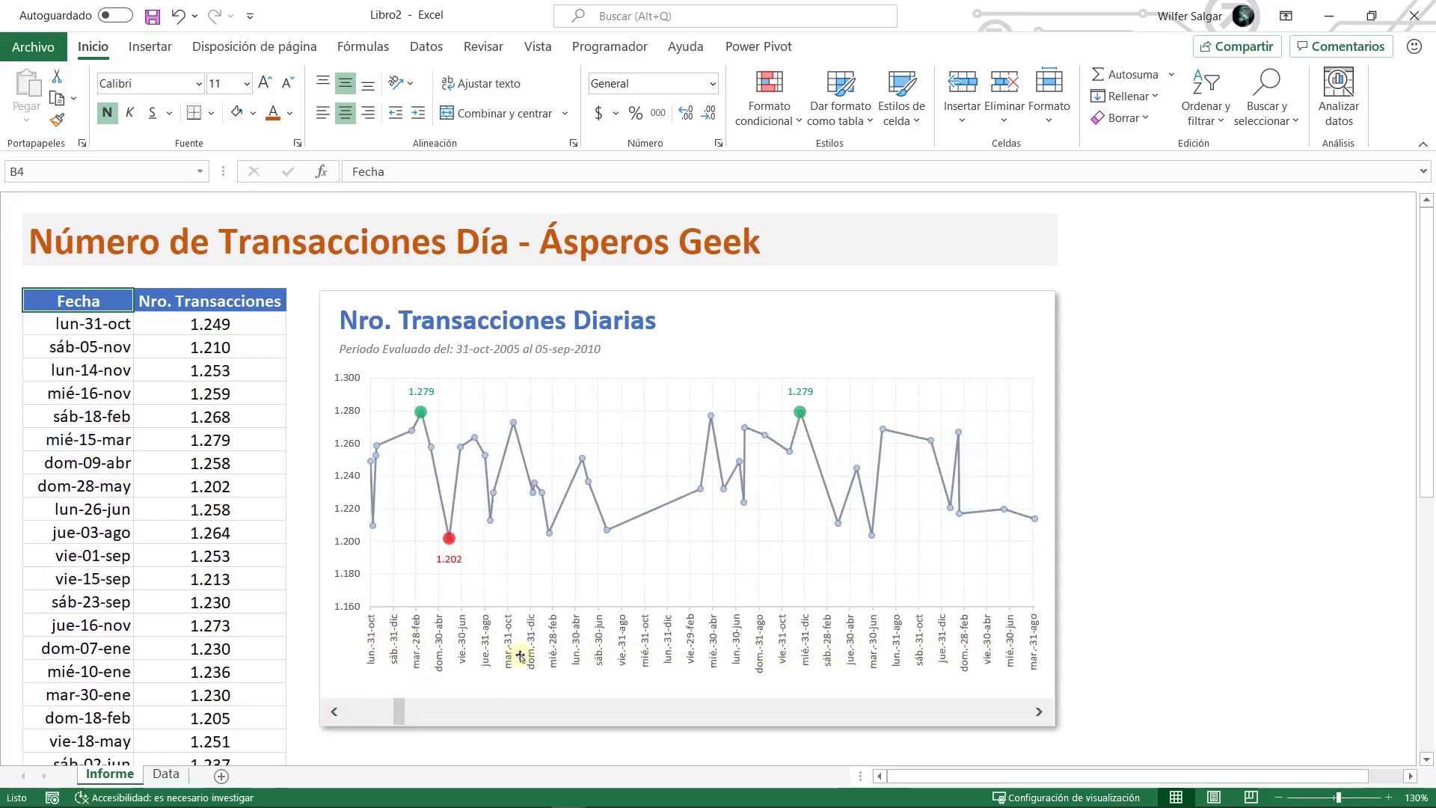
# - Test the embedded scroll bar forward in single steps, checking that the table, chart and subtitle update
pyautogui.click(1038, 712)
pyautogui.click(1039, 712)
pyautogui.click(1039, 712)
pyautogui.click(1038, 712)
pyautogui.click(1038, 712)
pyautogui.click(1038, 712)
pyautogui.click(1037, 714)
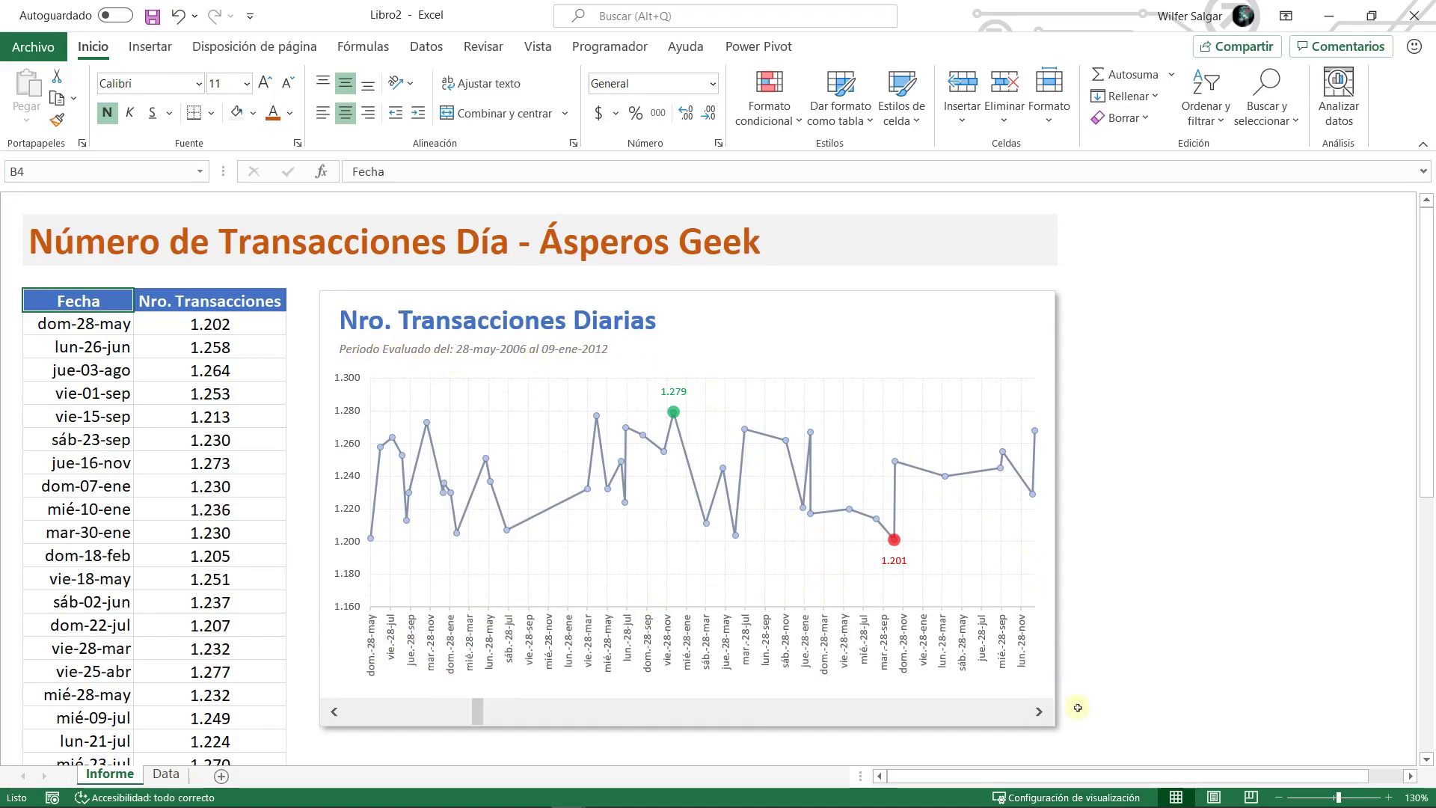
pyautogui.click(1040, 713)
pyautogui.click(1040, 713)
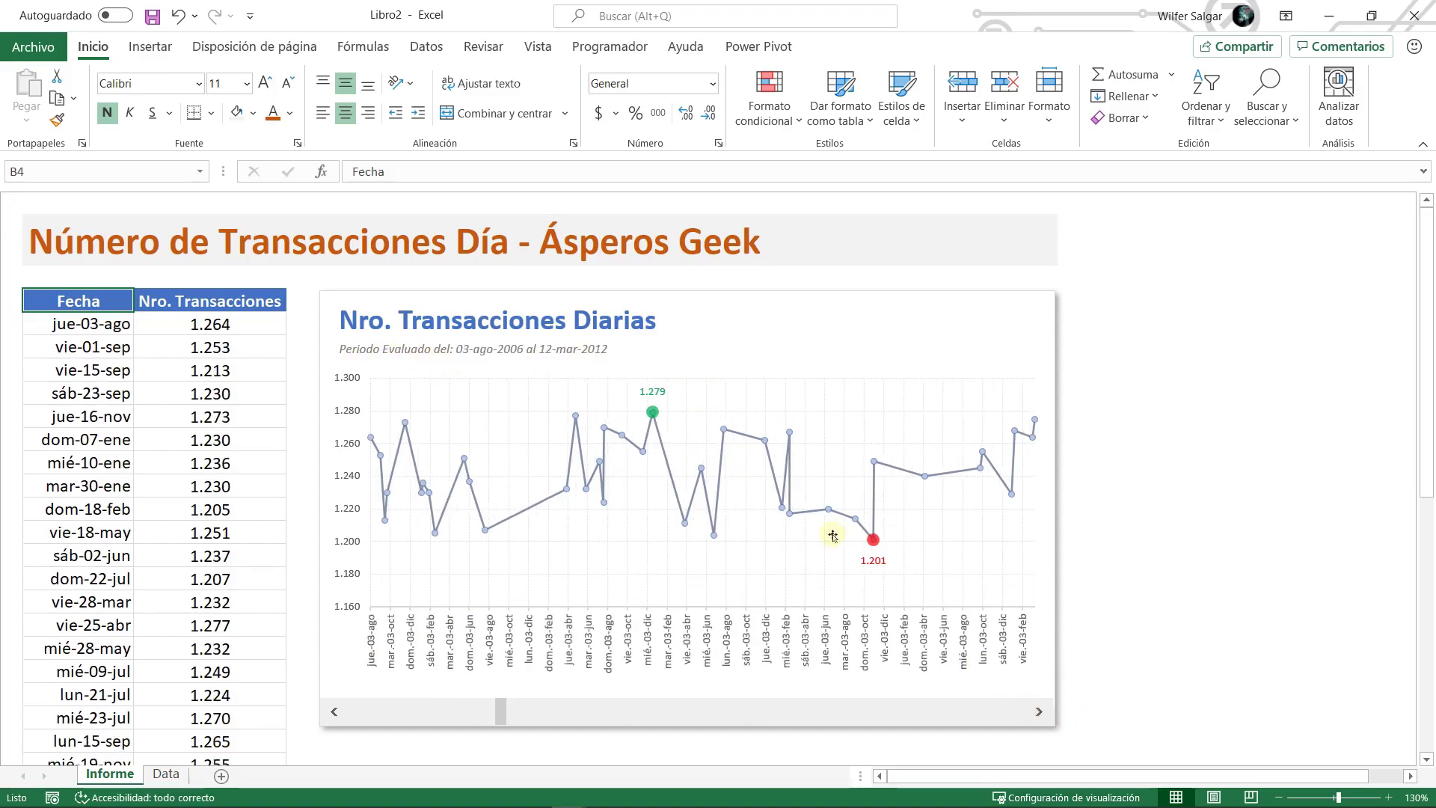